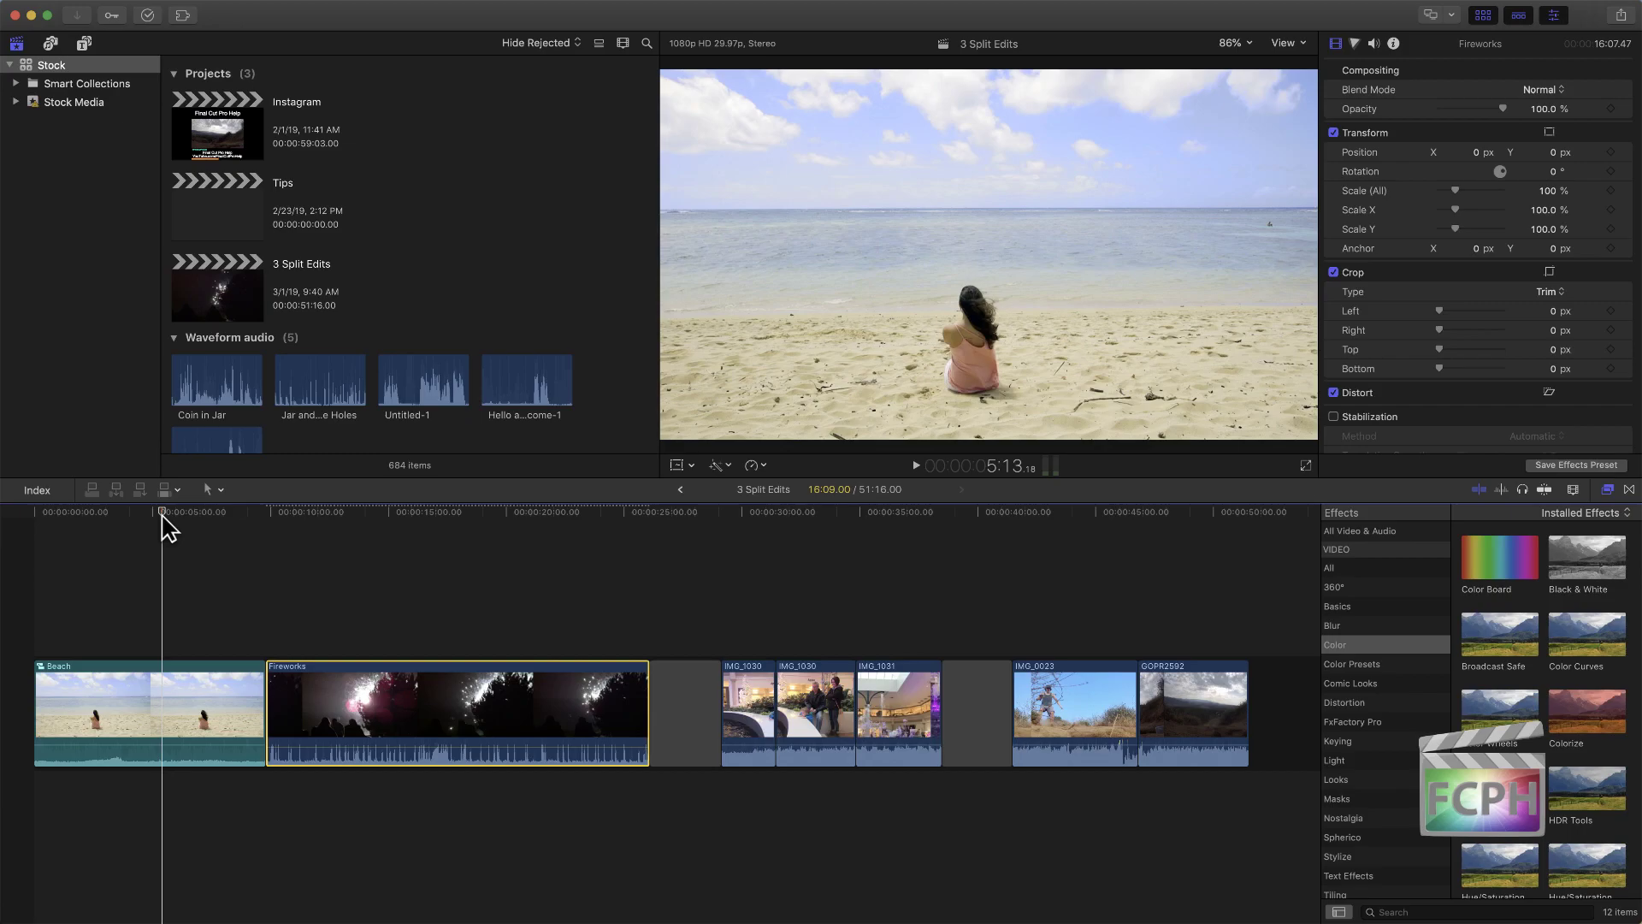
Step: Hide the browser, inspector and effects library, and enlarge the viewer by shrinking the timeline area
{"action": "left_click", "coordinate": [1483, 14]}
{"action": "left_click", "coordinate": [1553, 15]}
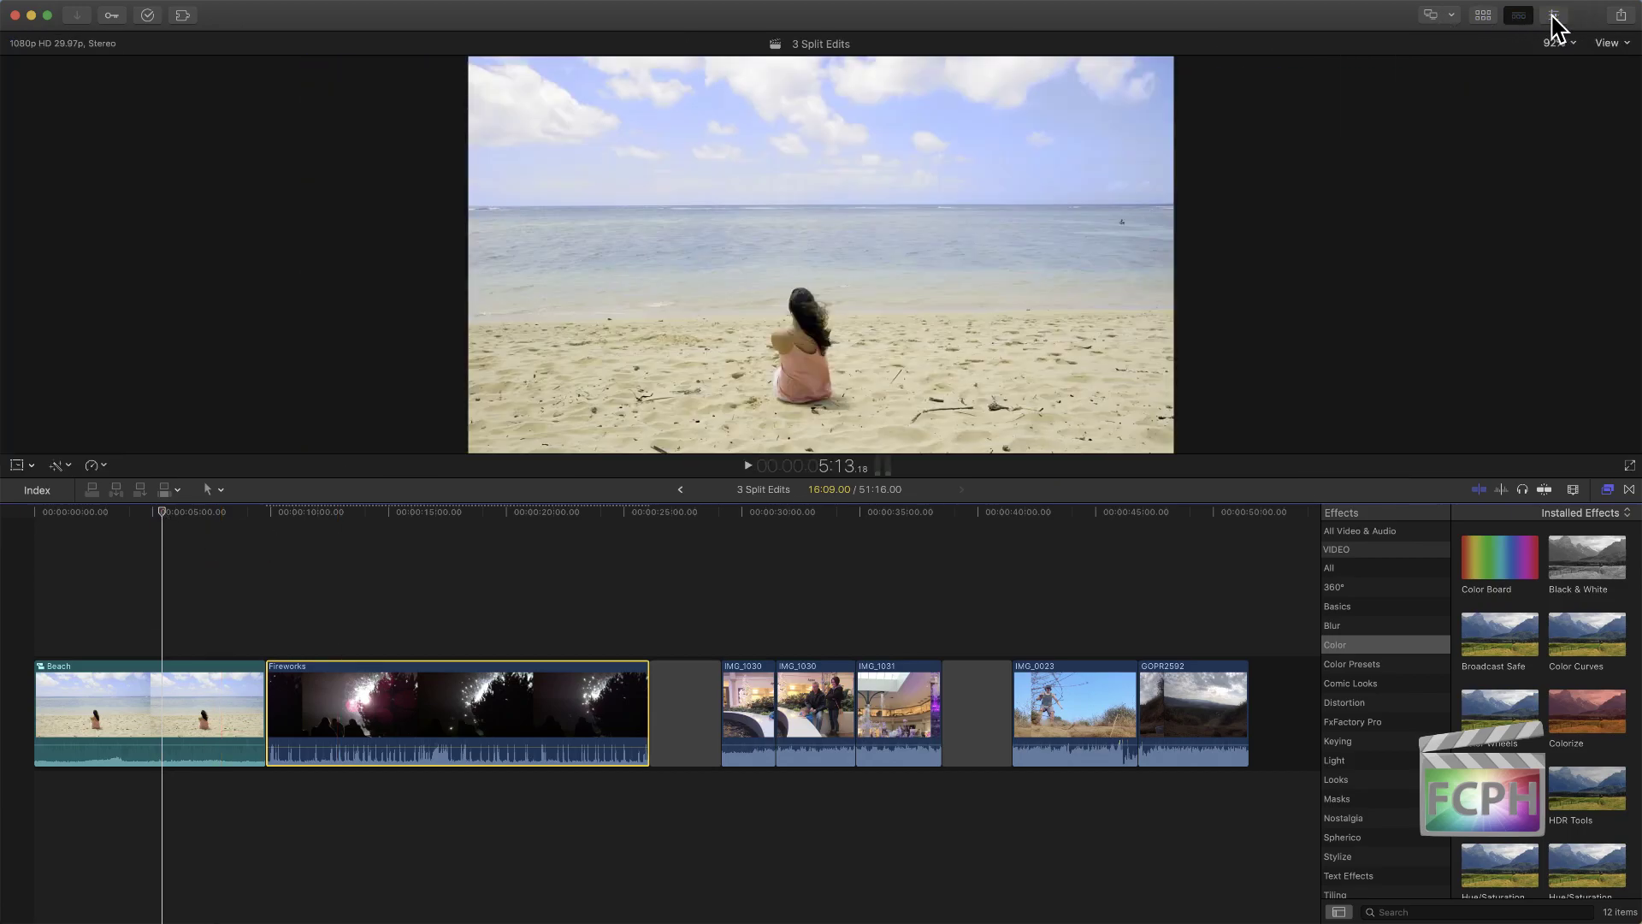
{"action": "left_click", "coordinate": [1608, 491]}
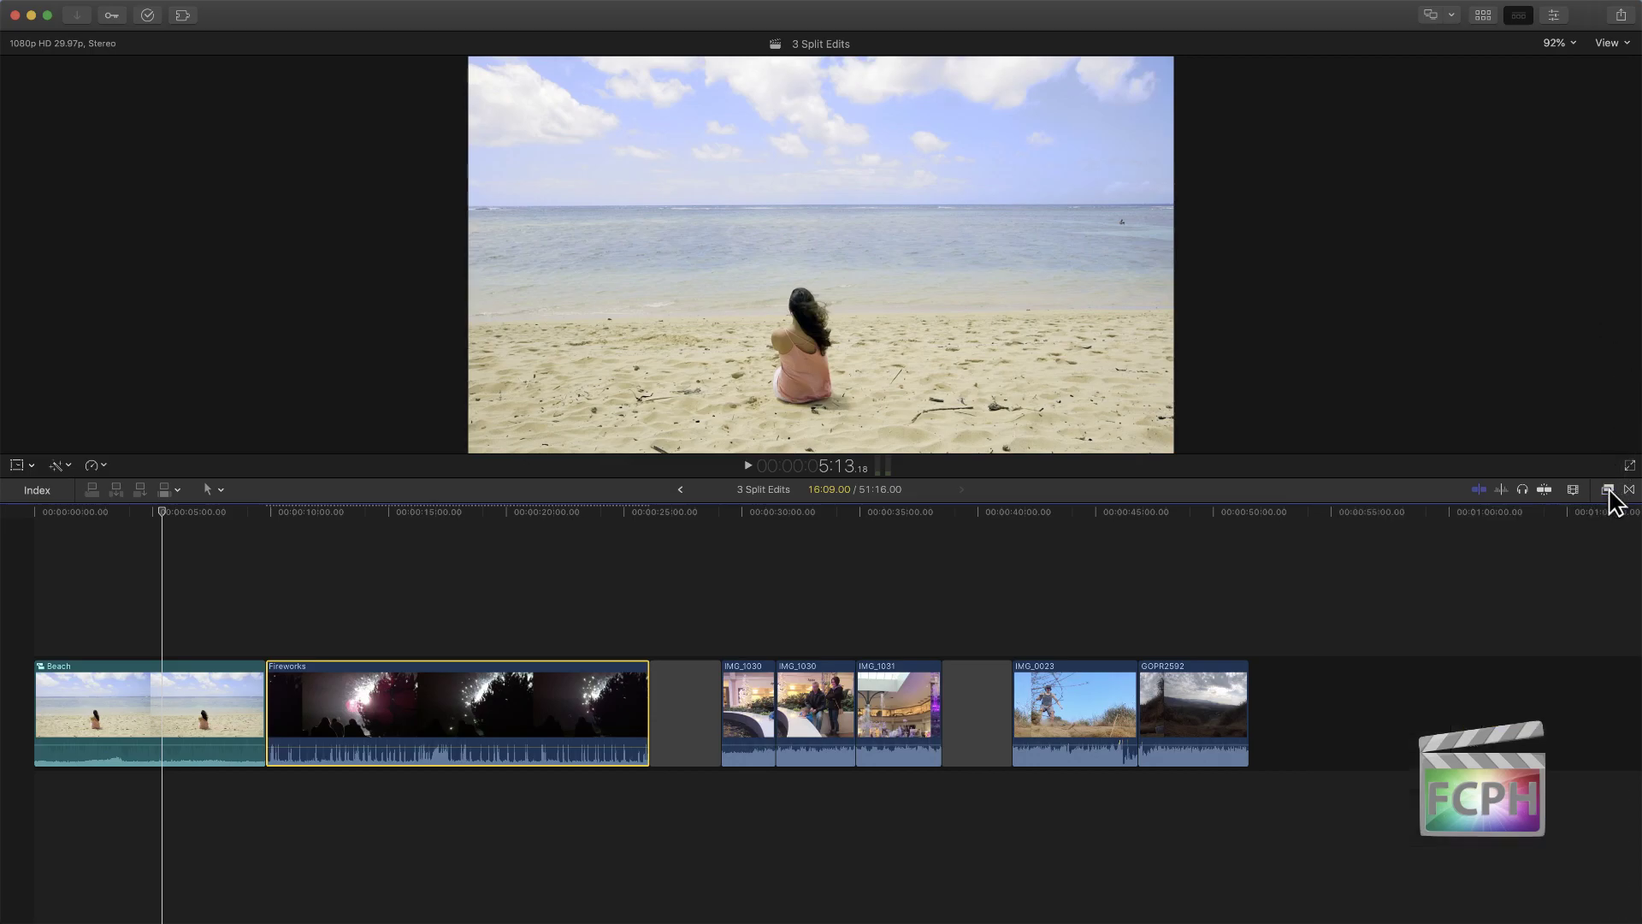
{"action": "left_click_drag", "start_coordinate": [1045, 480], "coordinate": [1049, 595]}
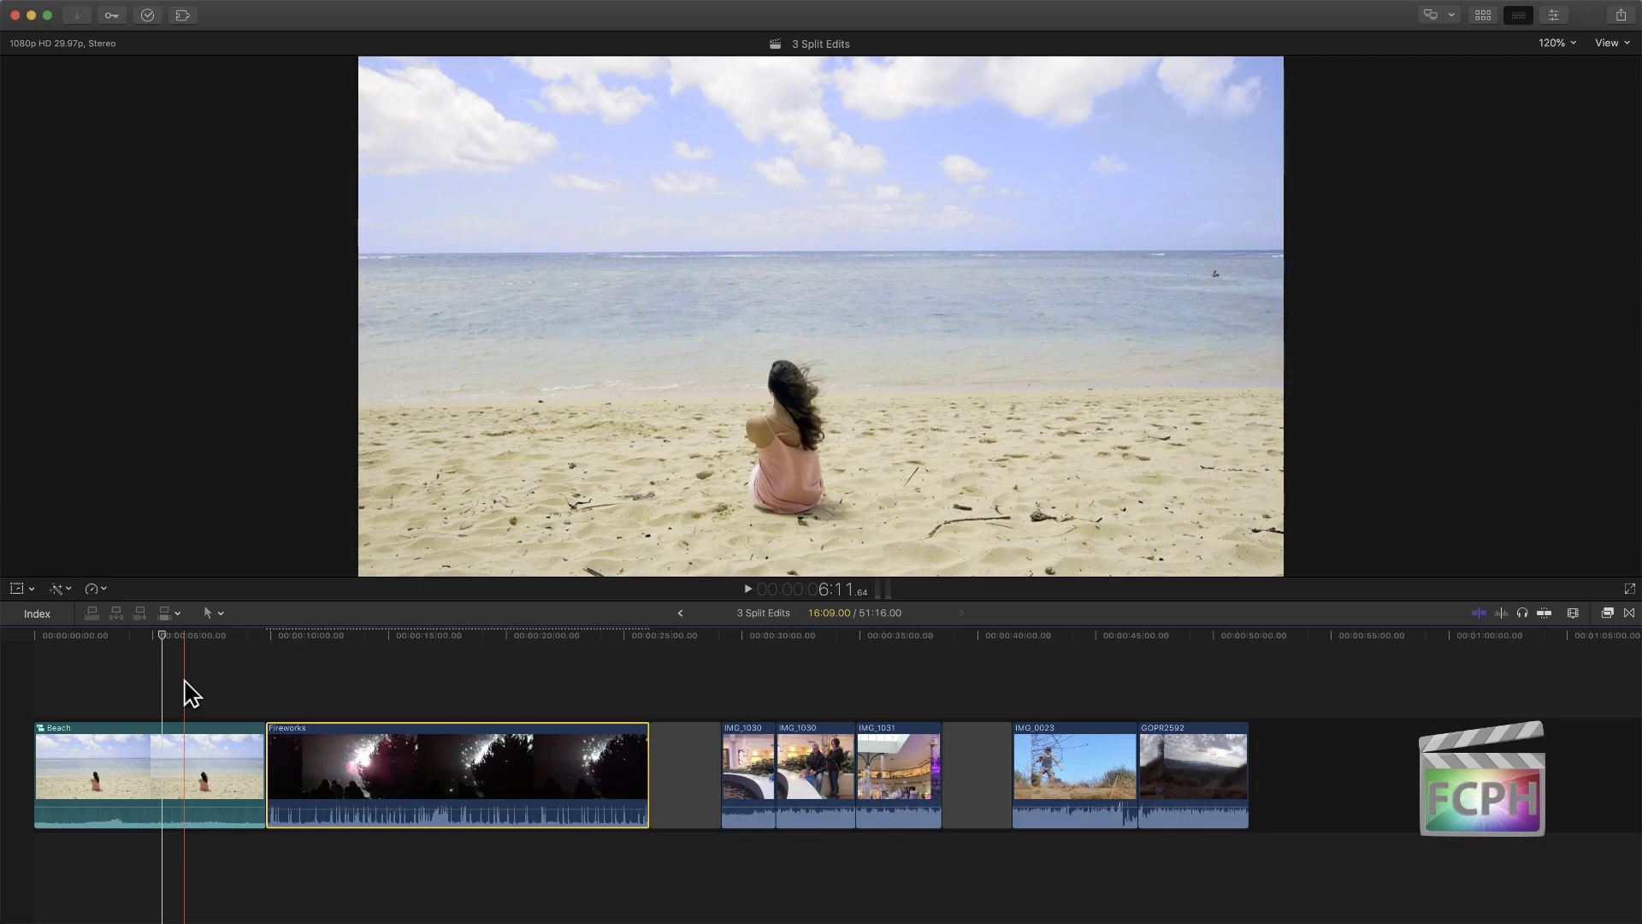
Step: Play across the cut between the Beach and Fireworks clips and add a default cross dissolve at that edit point
{"action": "key", "text": "space"}
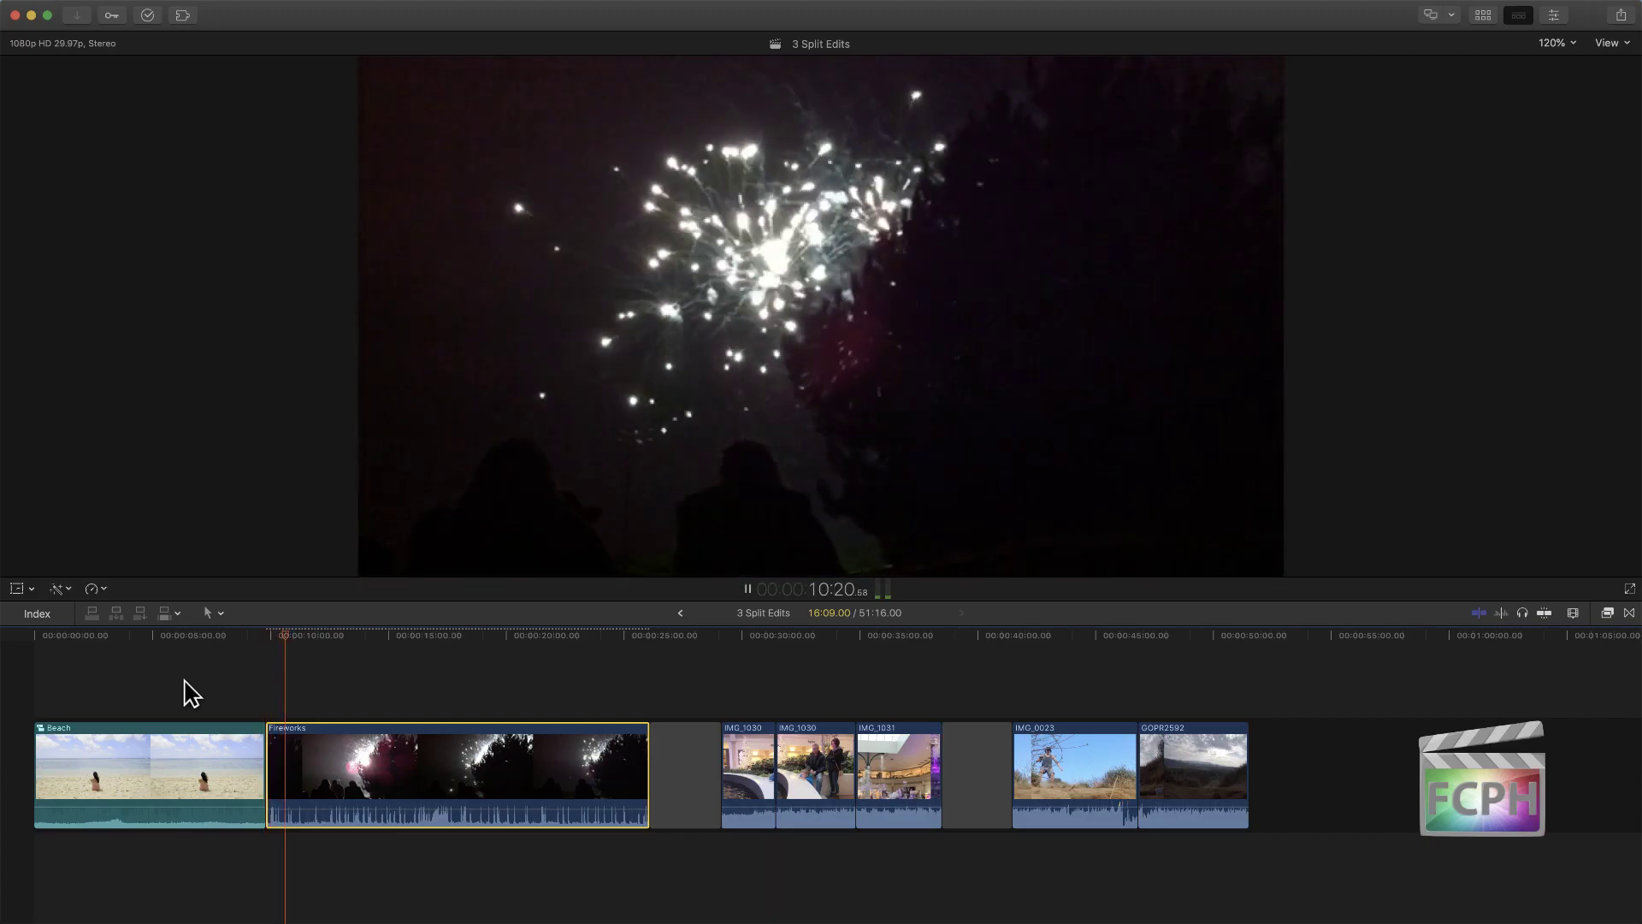
{"action": "key", "text": "space"}
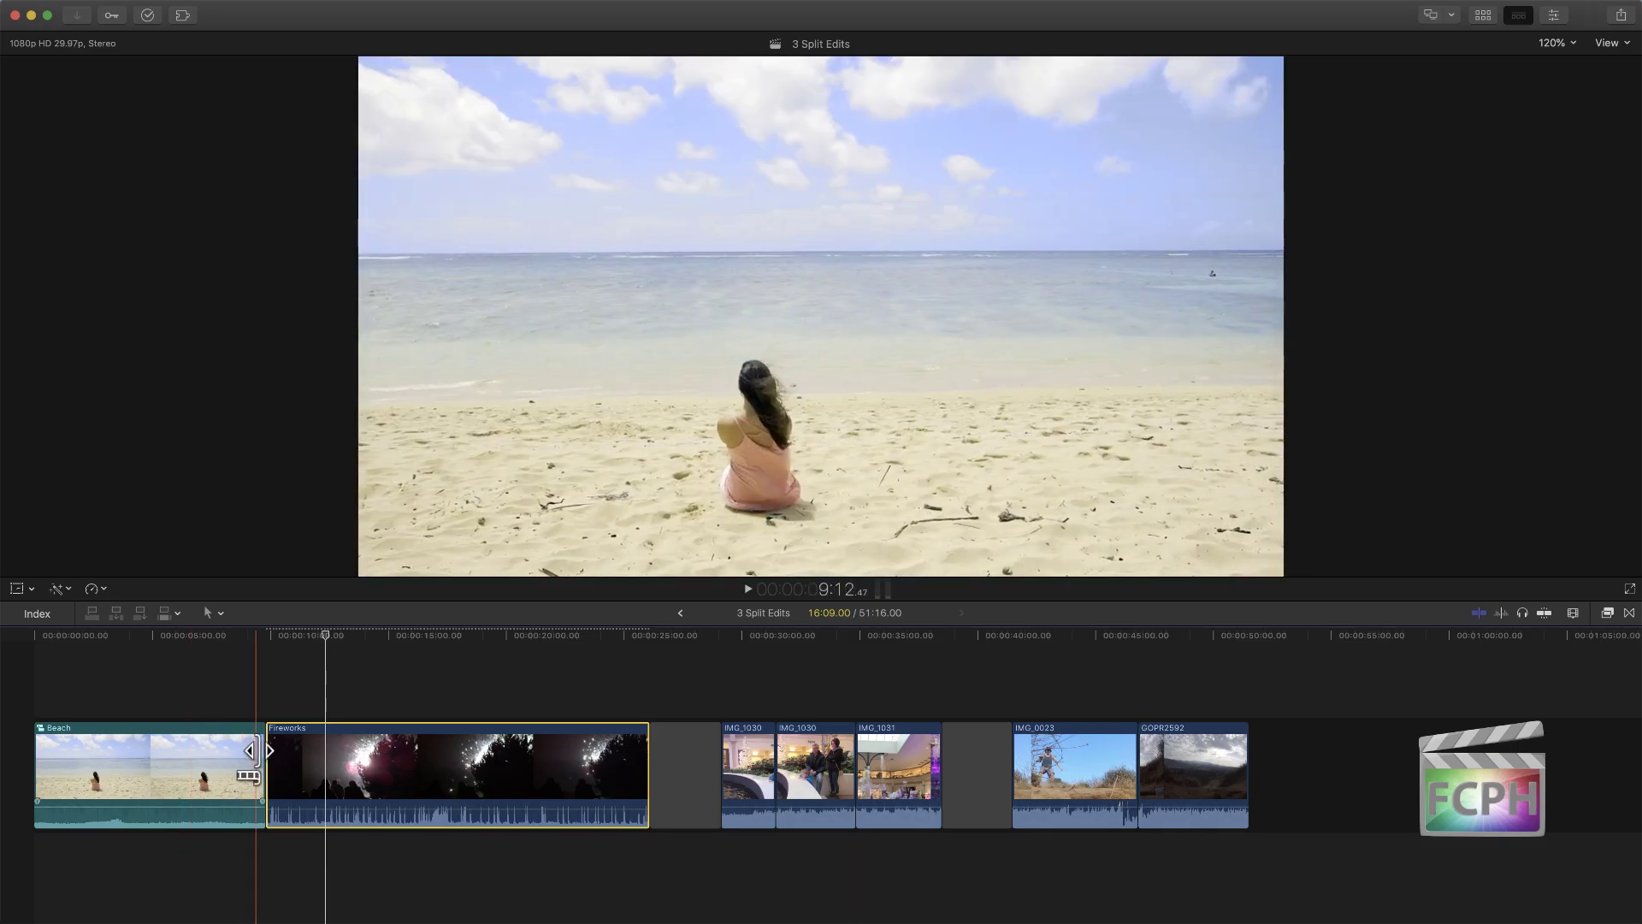
{"action": "left_click", "coordinate": [268, 756]}
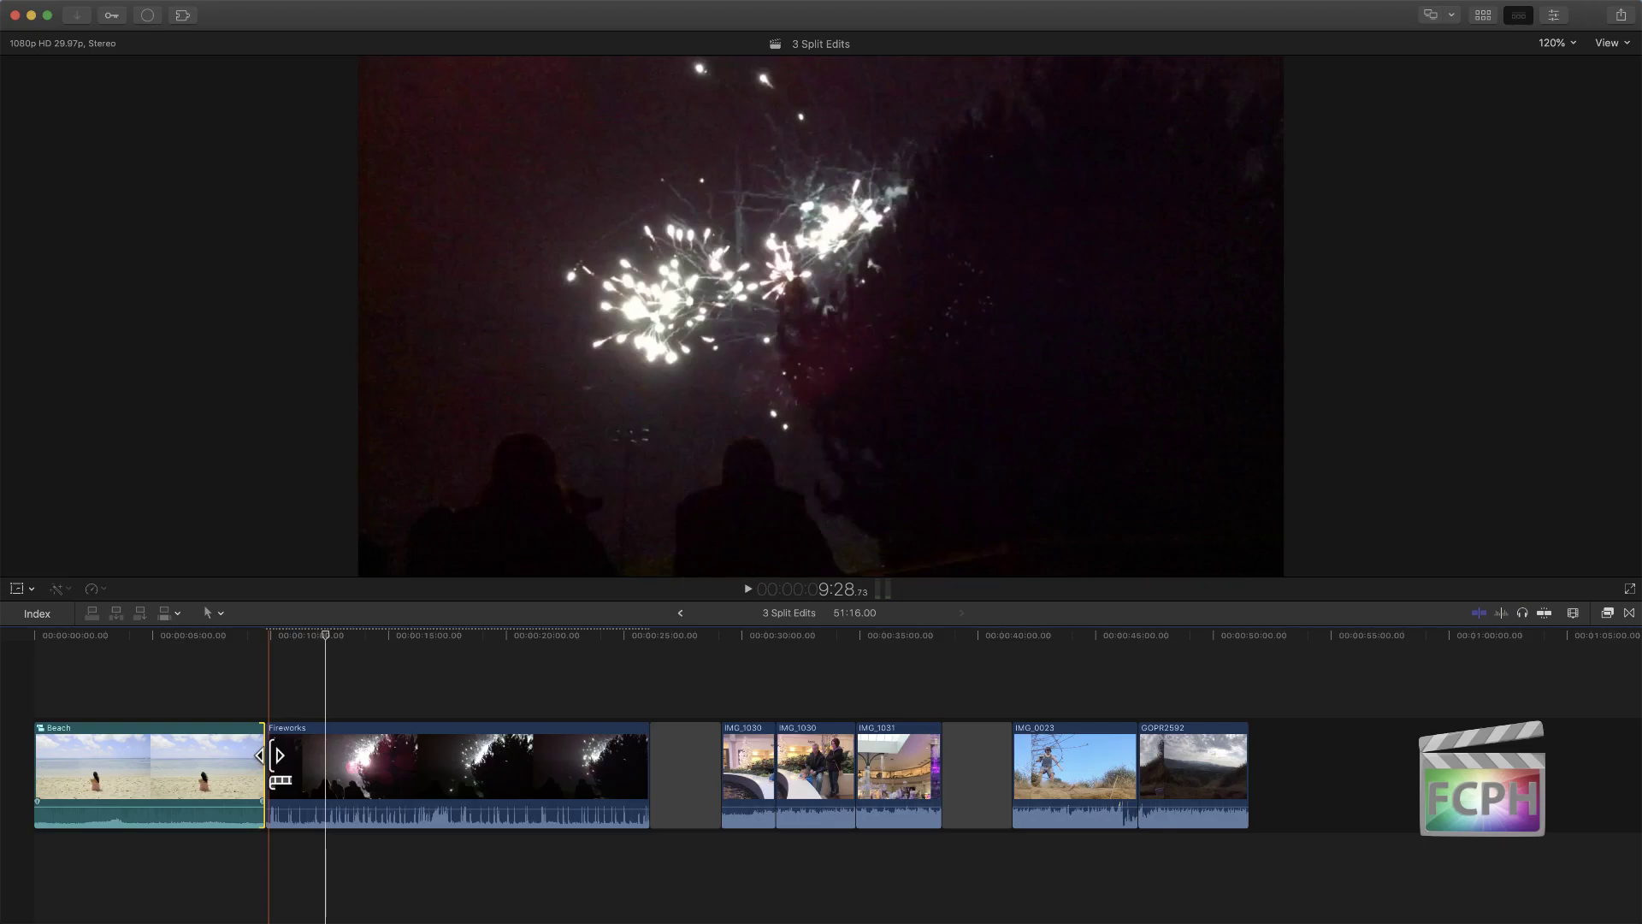
{"action": "key", "text": "super+t"}
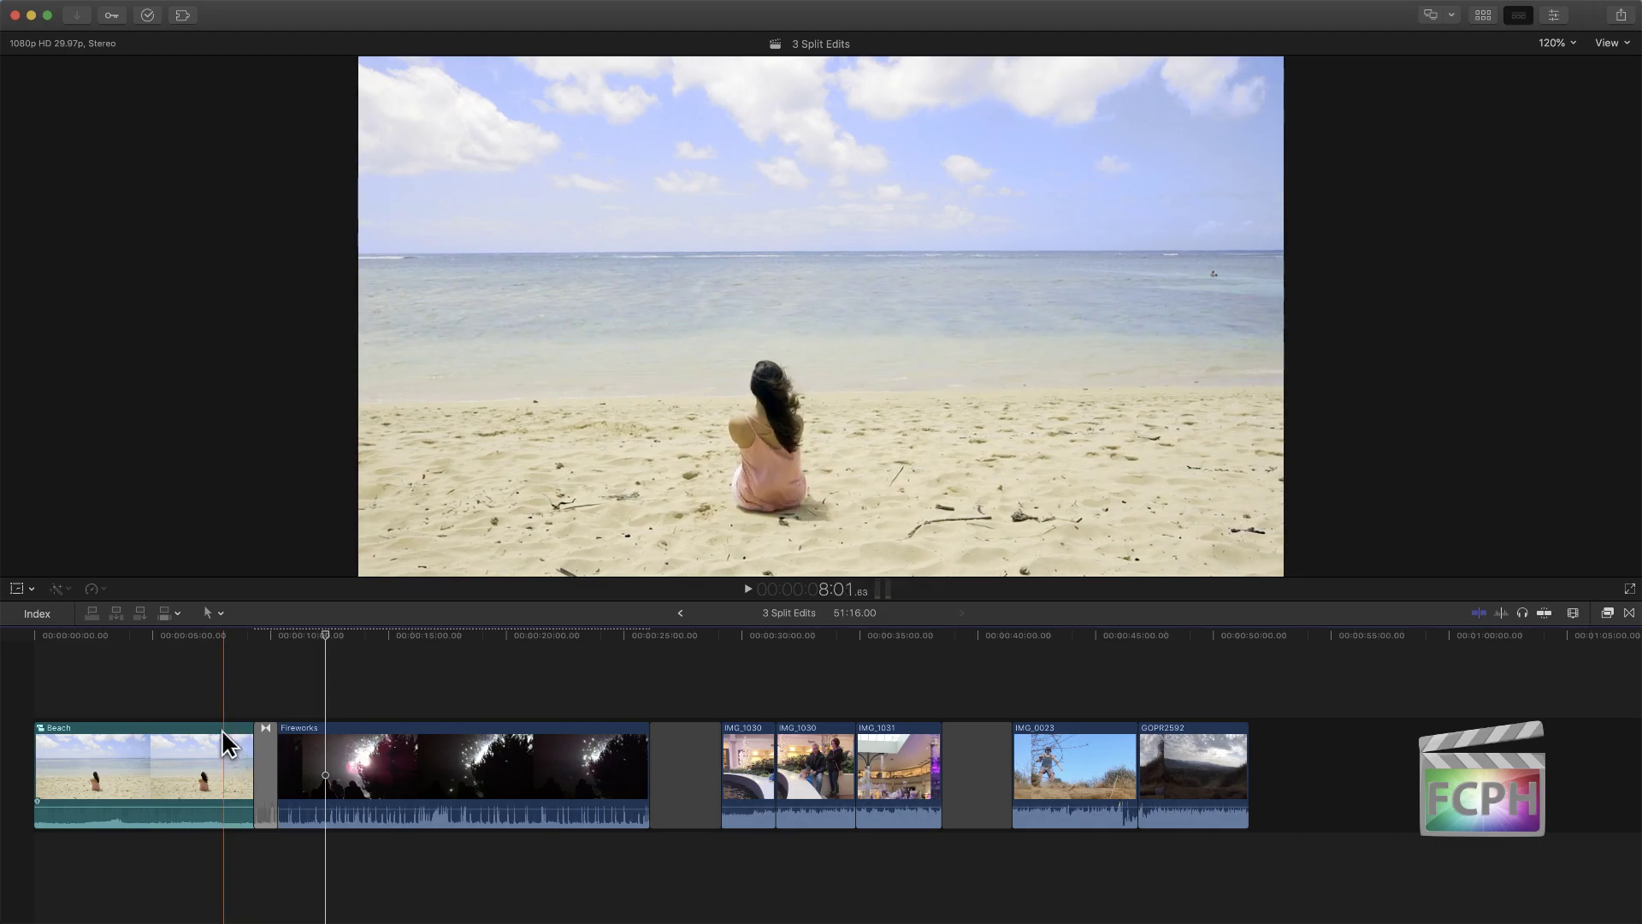
Step: Play back the dissolve between Beach and Fireworks in a close-up of the timeline
{"action": "key", "text": "z"}
{"action": "left_click_drag", "start_coordinate": [147, 671], "coordinate": [396, 878]}
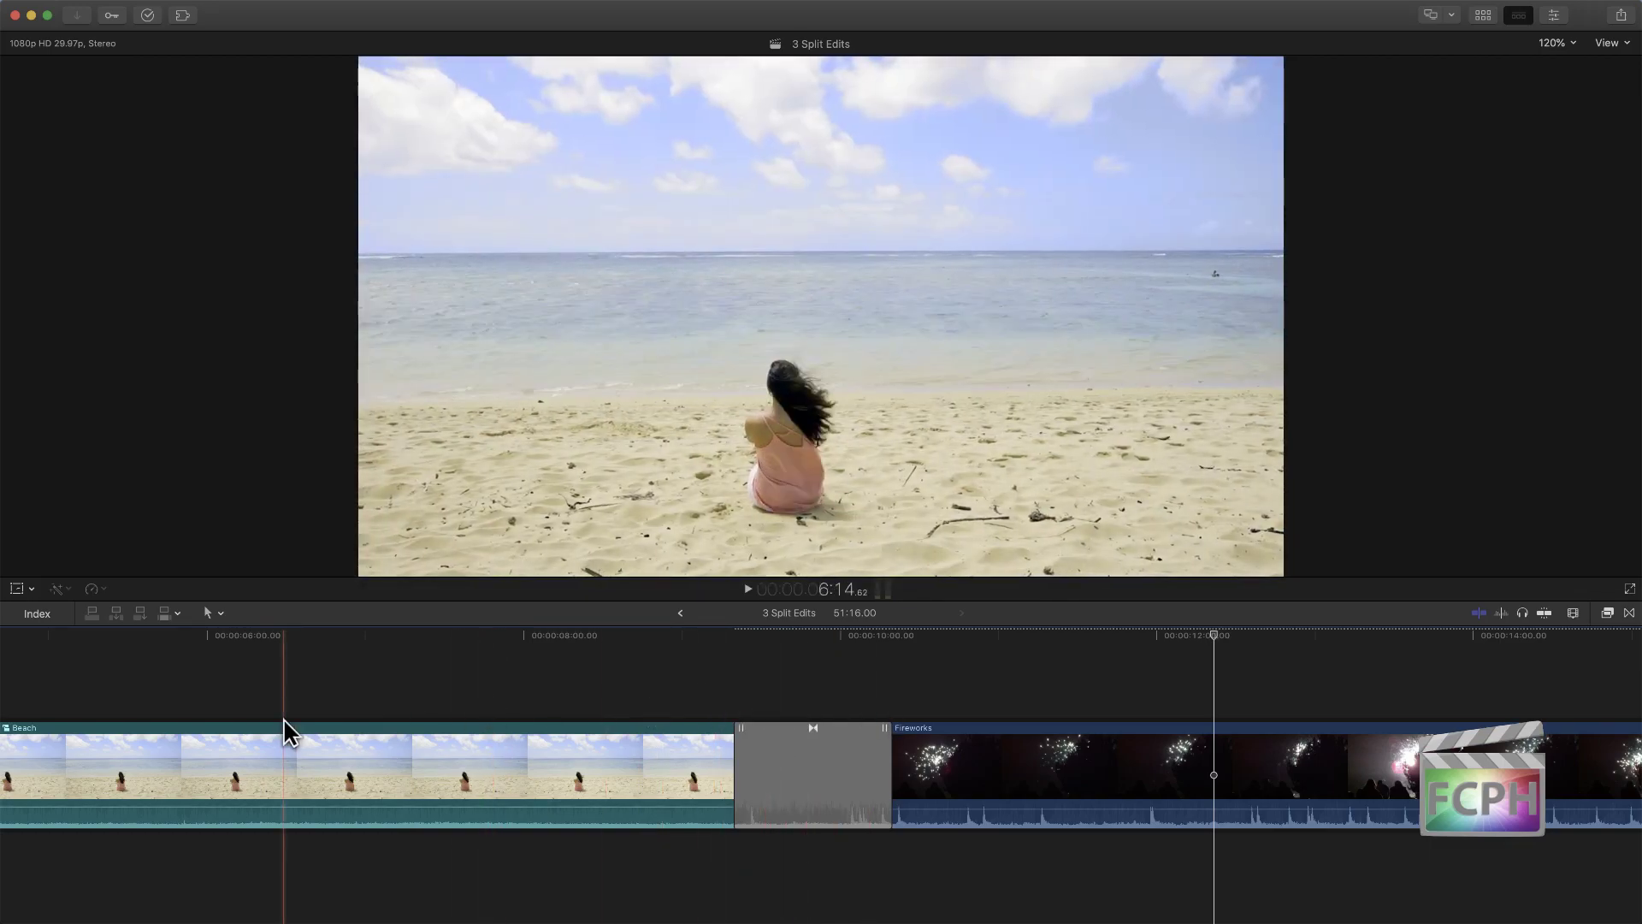
{"action": "key", "text": "space"}
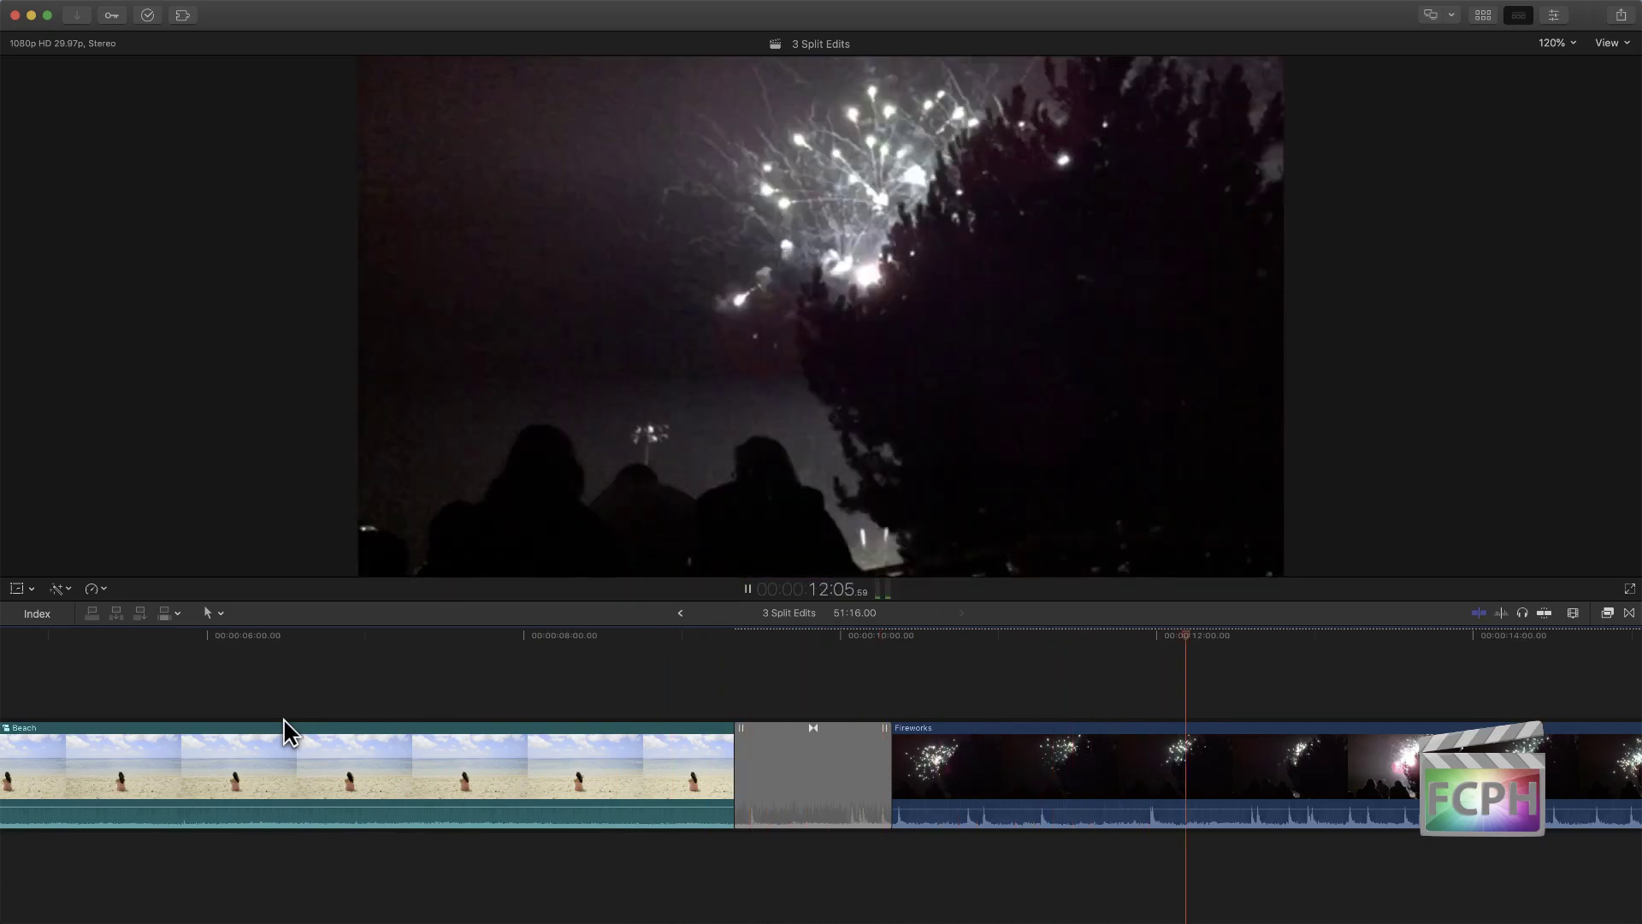
{"action": "key", "text": "space"}
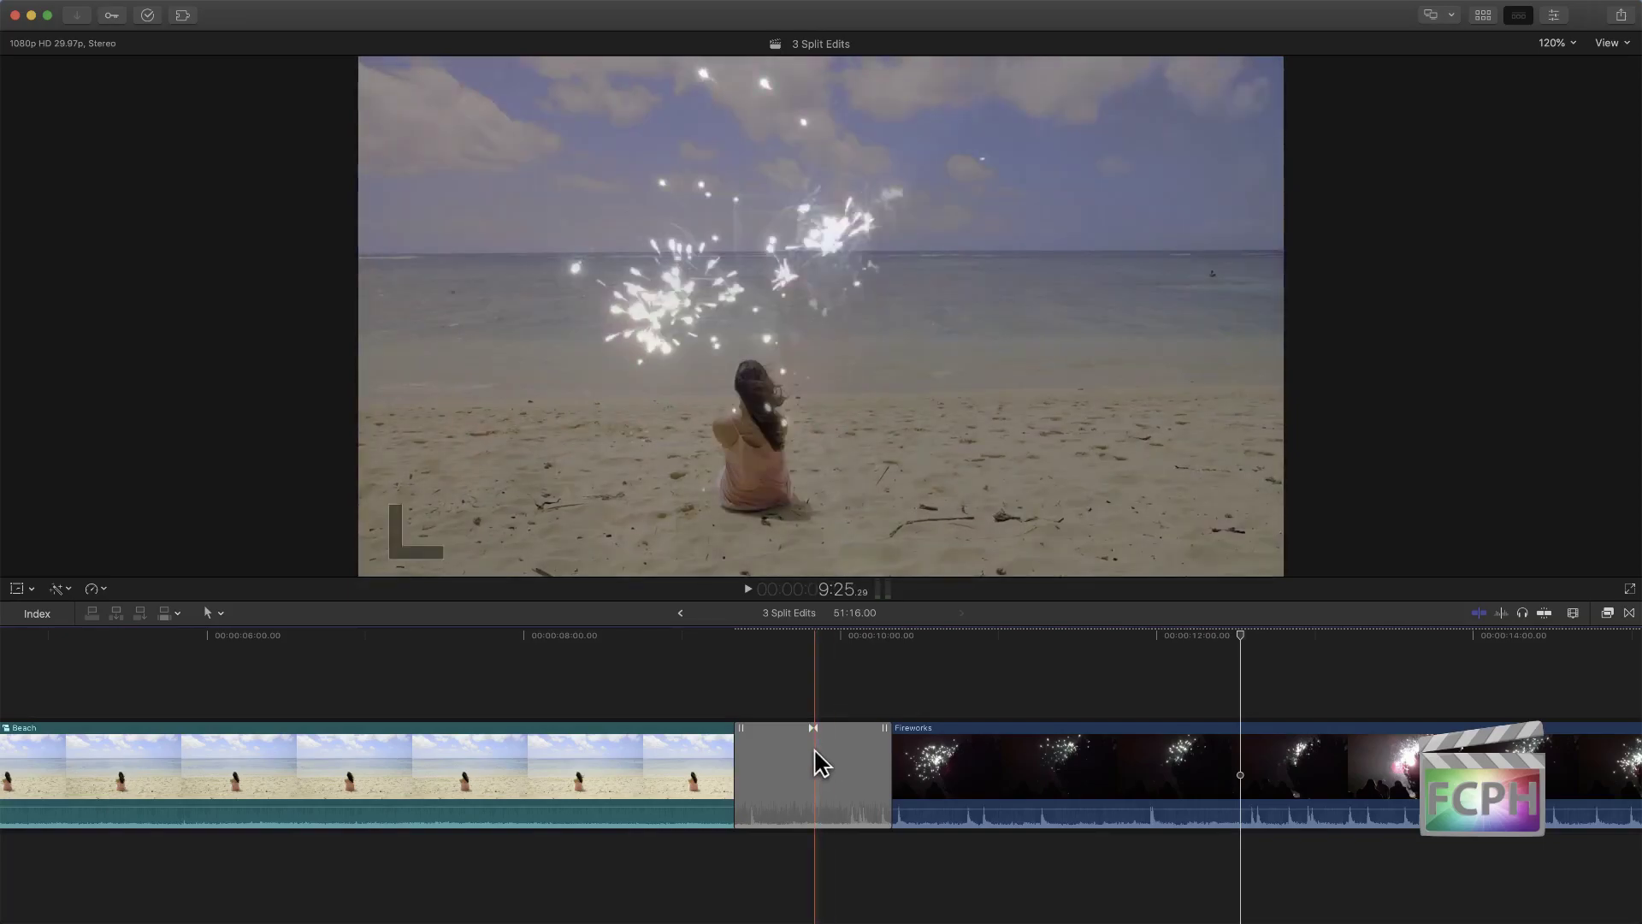
Step: Expand the Fireworks clip's audio, give it a fade-in, and extend its start under the Beach clip to about 8 seconds
{"action": "scroll", "coordinate": [813, 748], "scroll_direction": "left", "scroll_amount": 2}
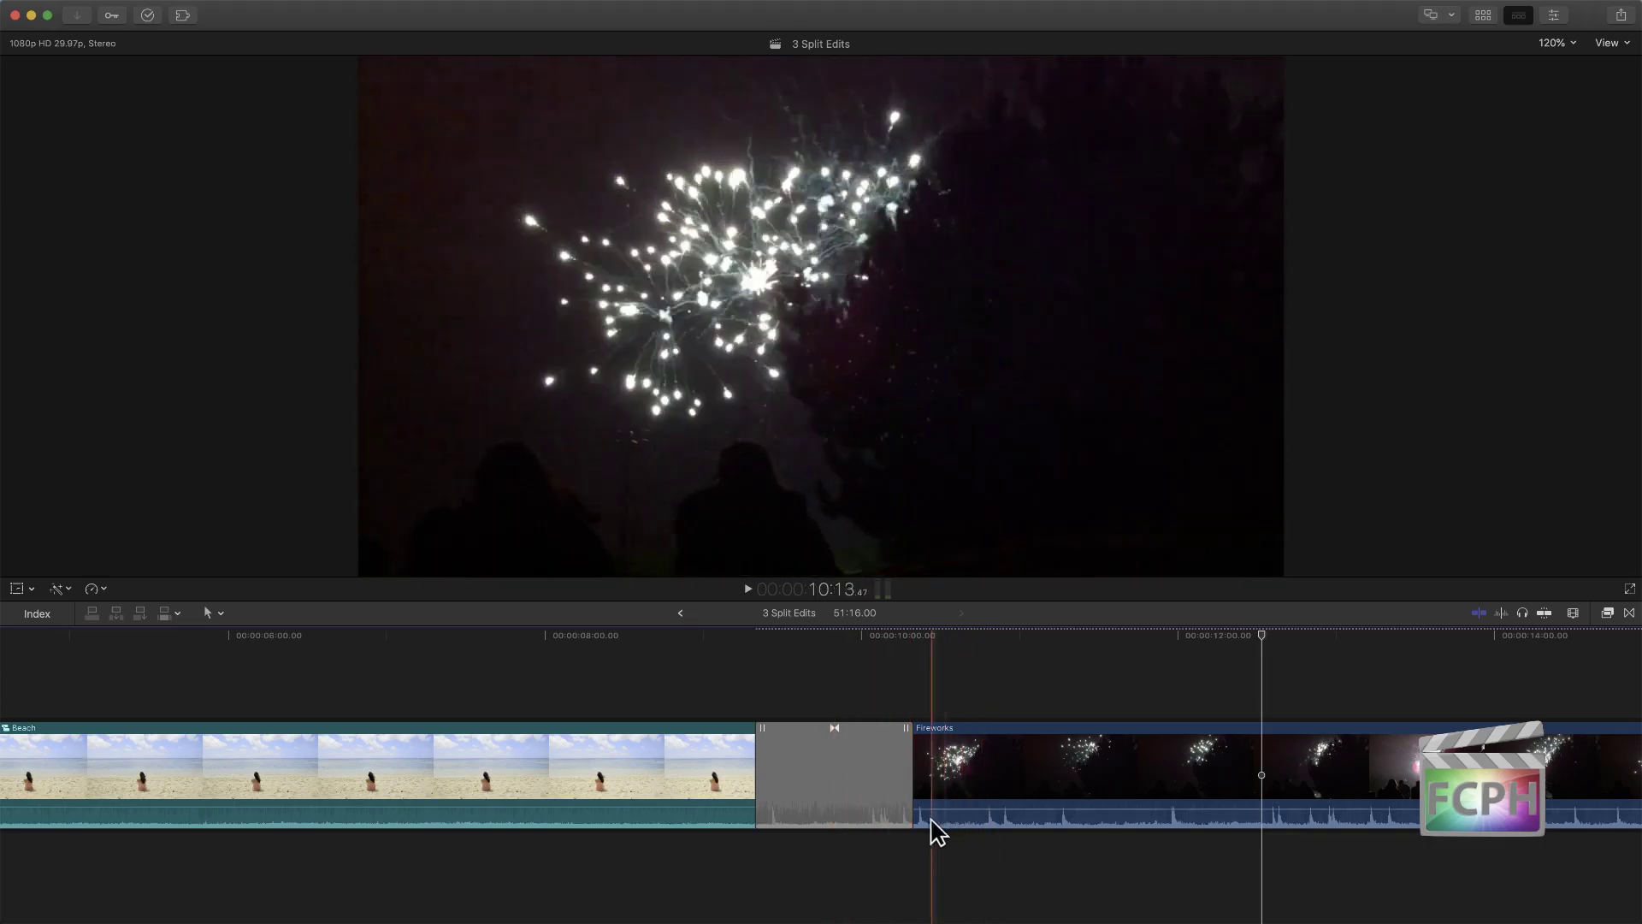
{"action": "double_click", "coordinate": [980, 829]}
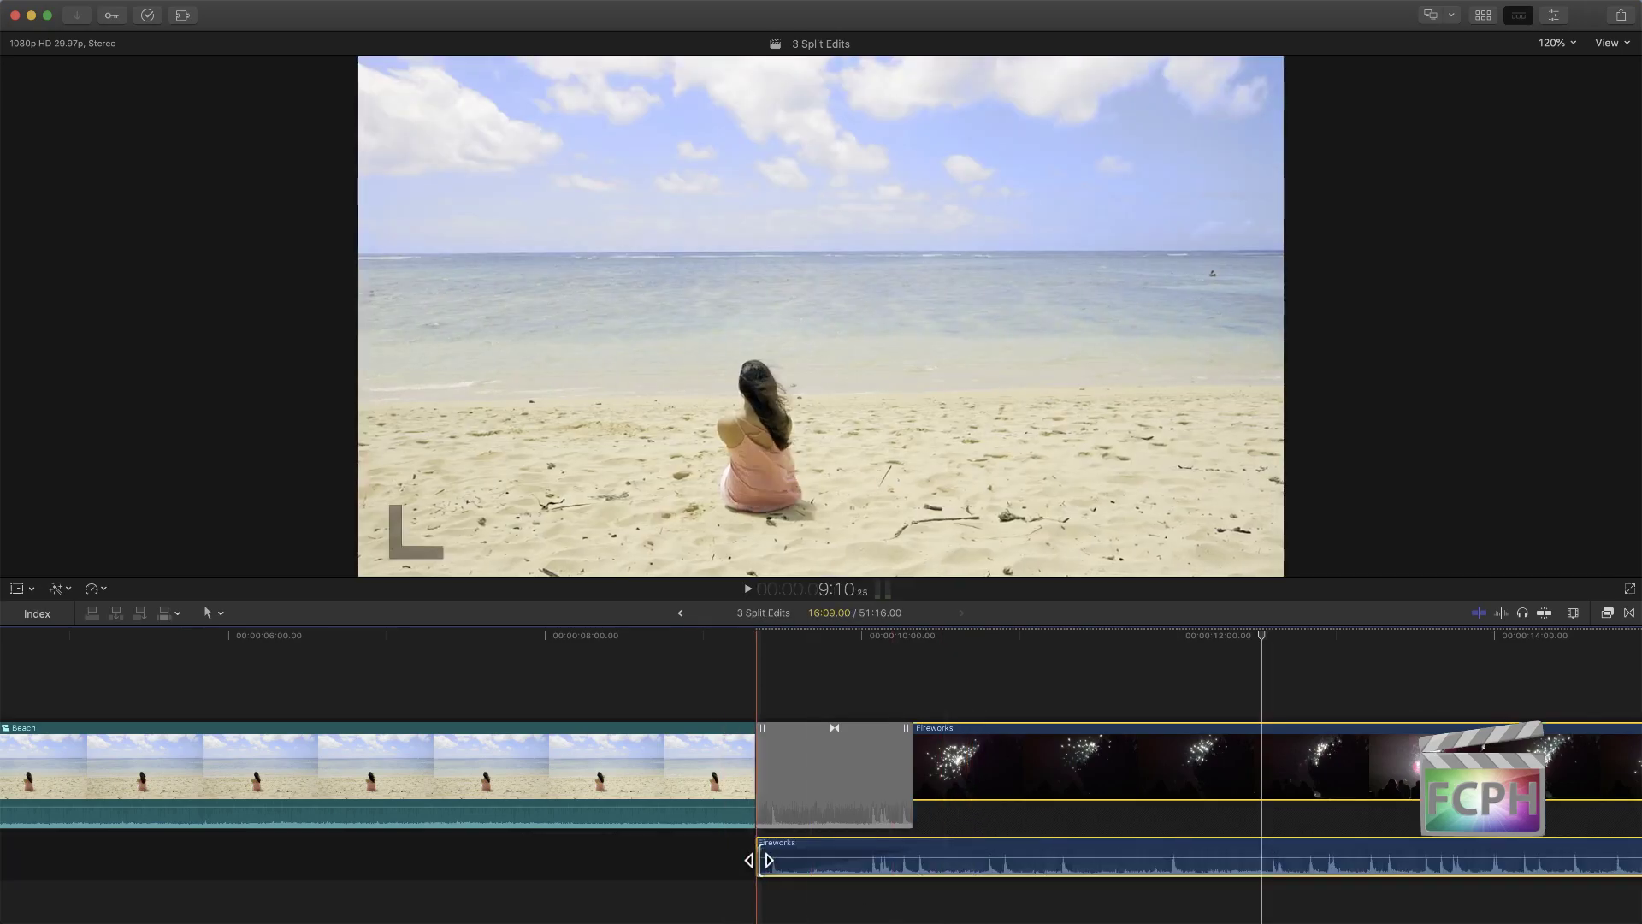
{"action": "left_click_drag", "start_coordinate": [759, 860], "coordinate": [850, 852]}
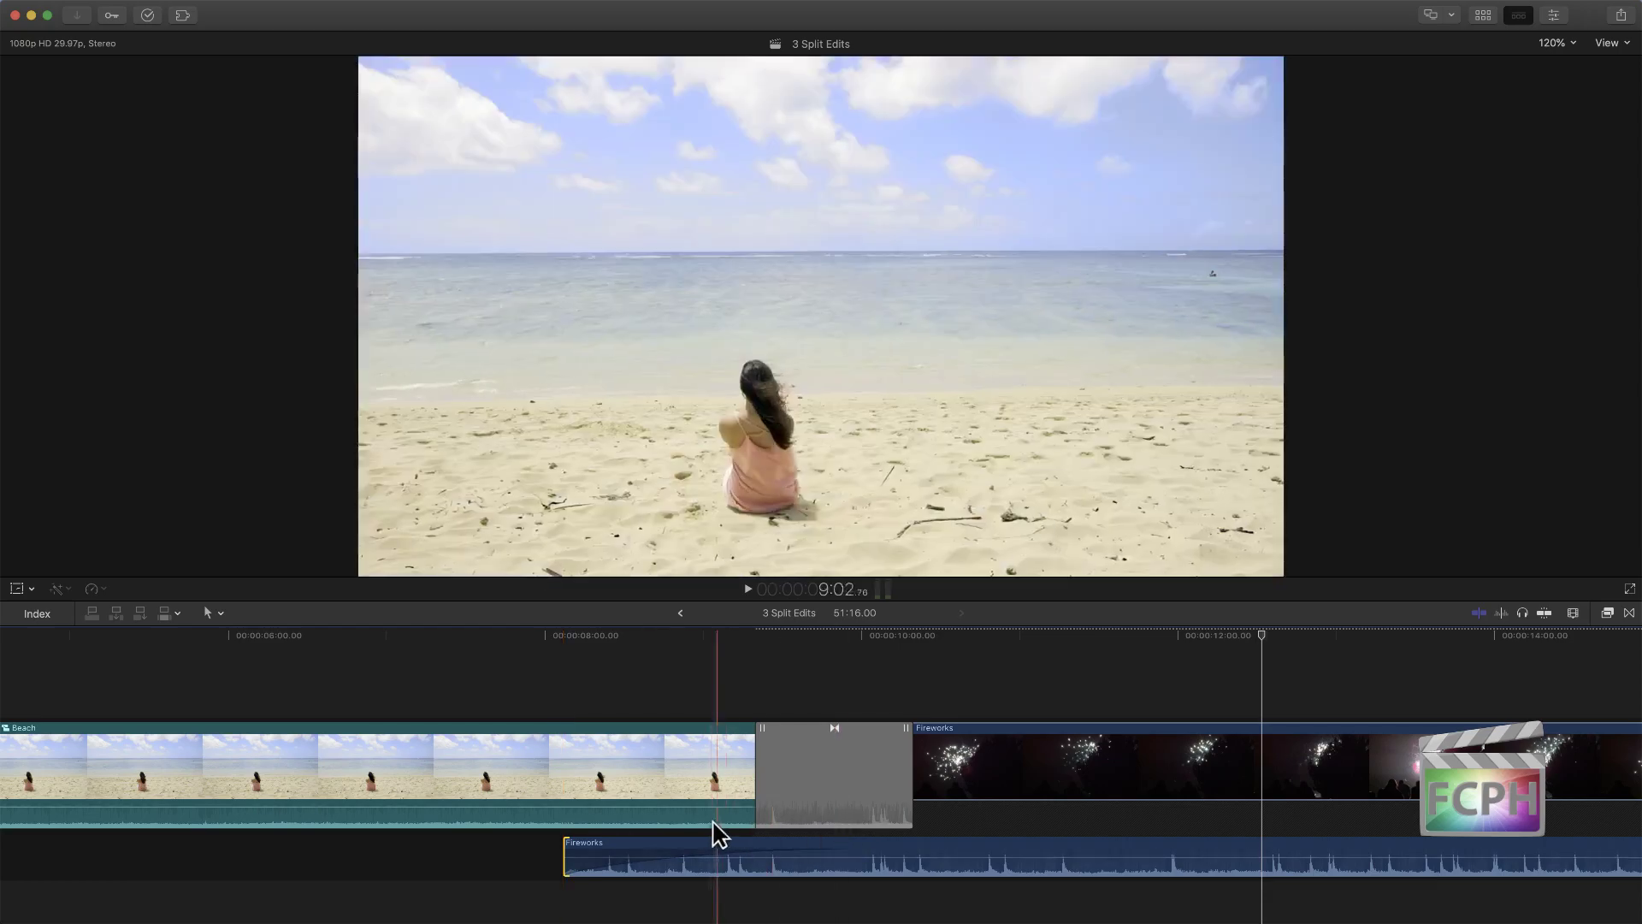
Step: Expand the Beach clip's audio, give it a fade-out, and extend its end past the dissolve to about 11 seconds
{"action": "double_click", "coordinate": [713, 823]}
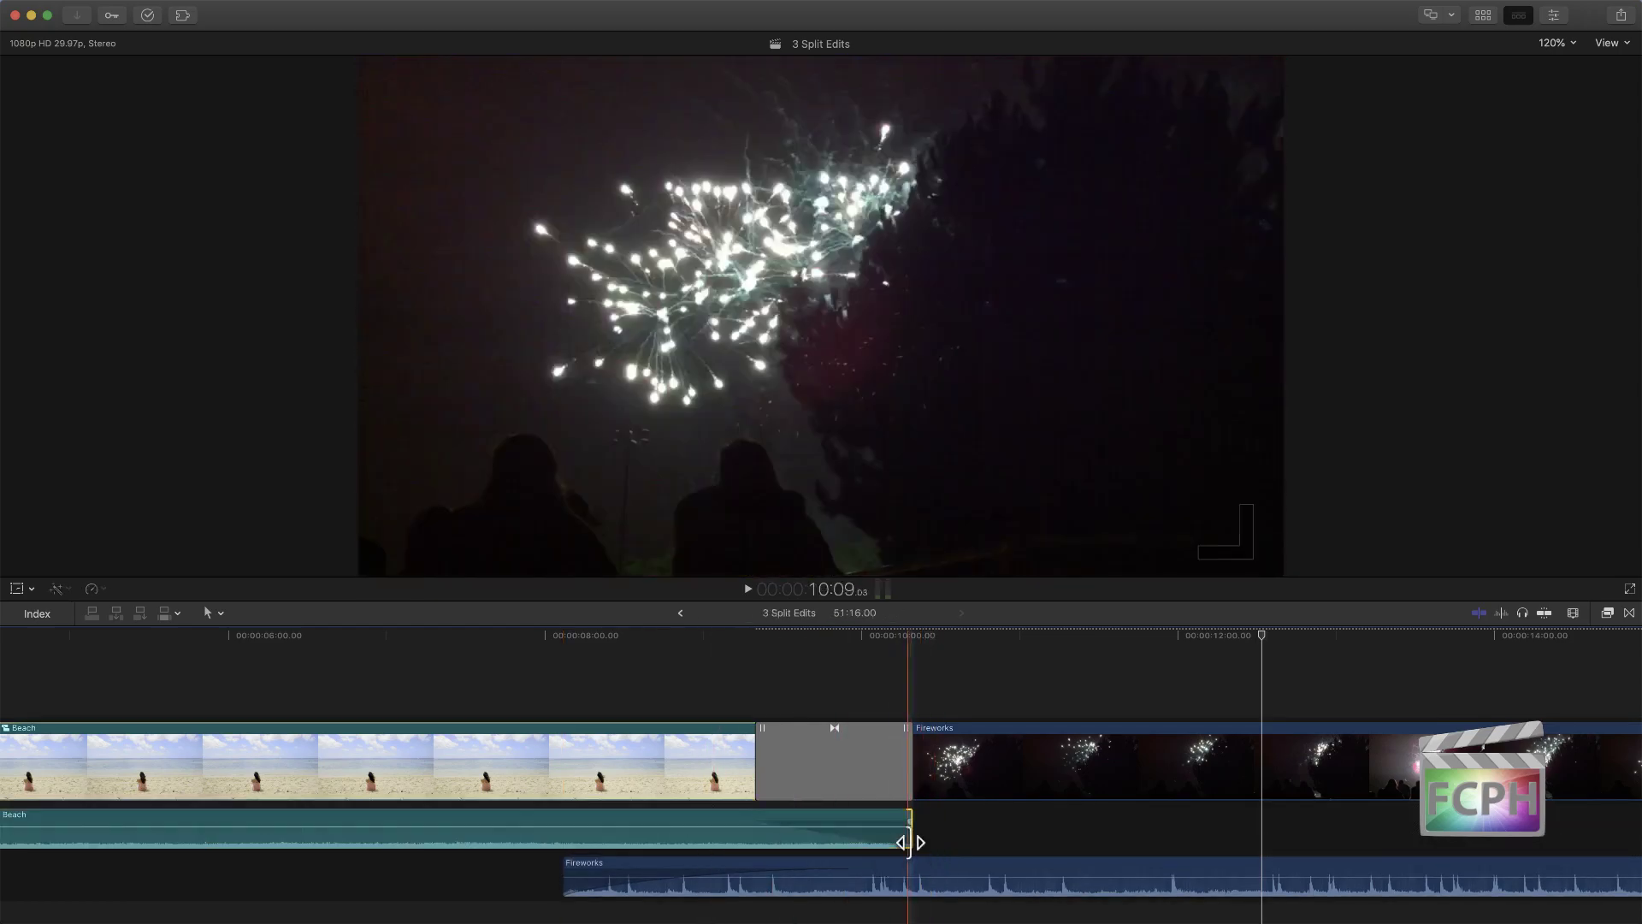
{"action": "left_click_drag", "start_coordinate": [912, 823], "coordinate": [815, 830]}
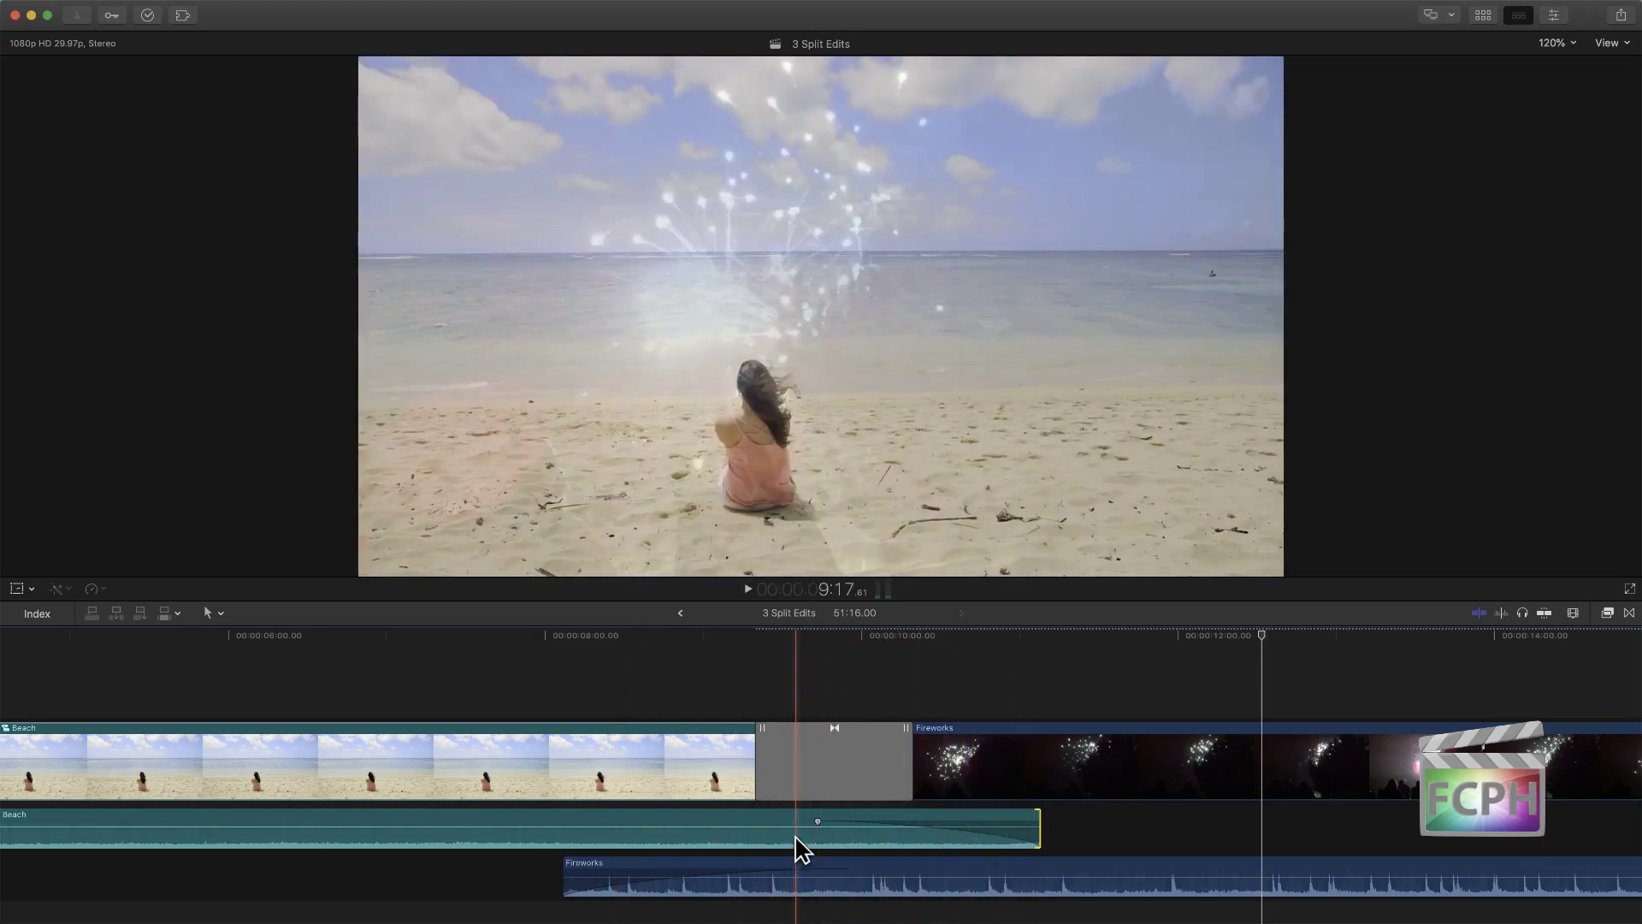
Step: Collapse the expanded audio of the Beach and Fireworks clips and play through the overlapping sound
{"action": "left_click", "coordinate": [822, 872]}
{"action": "key", "text": "ctrl+s"}
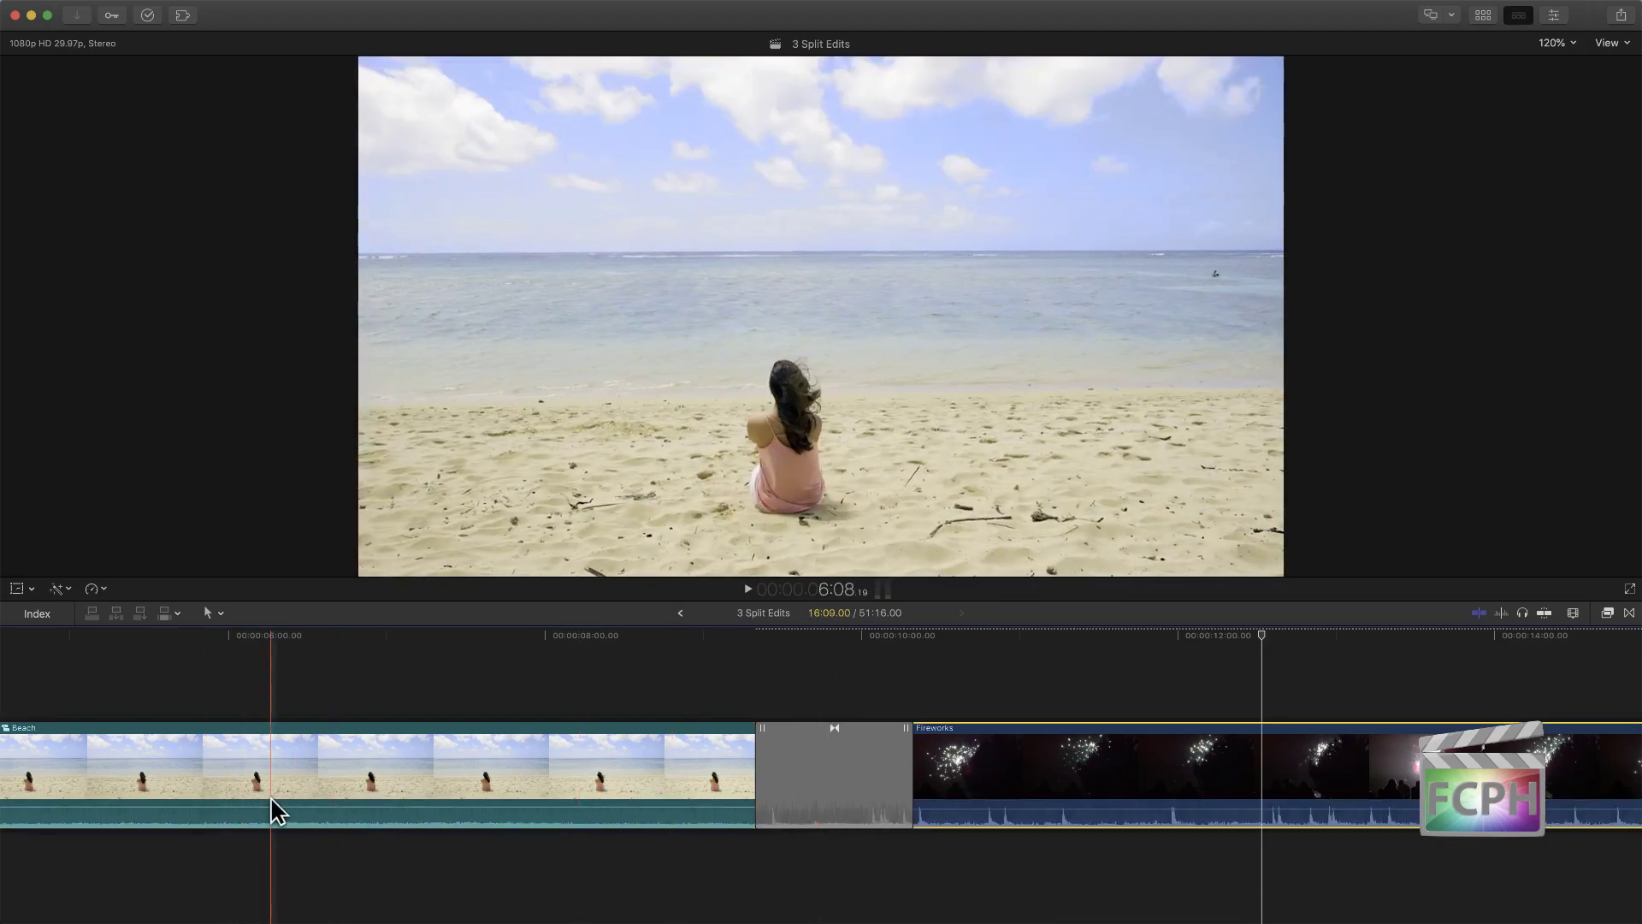
{"action": "key", "text": "space"}
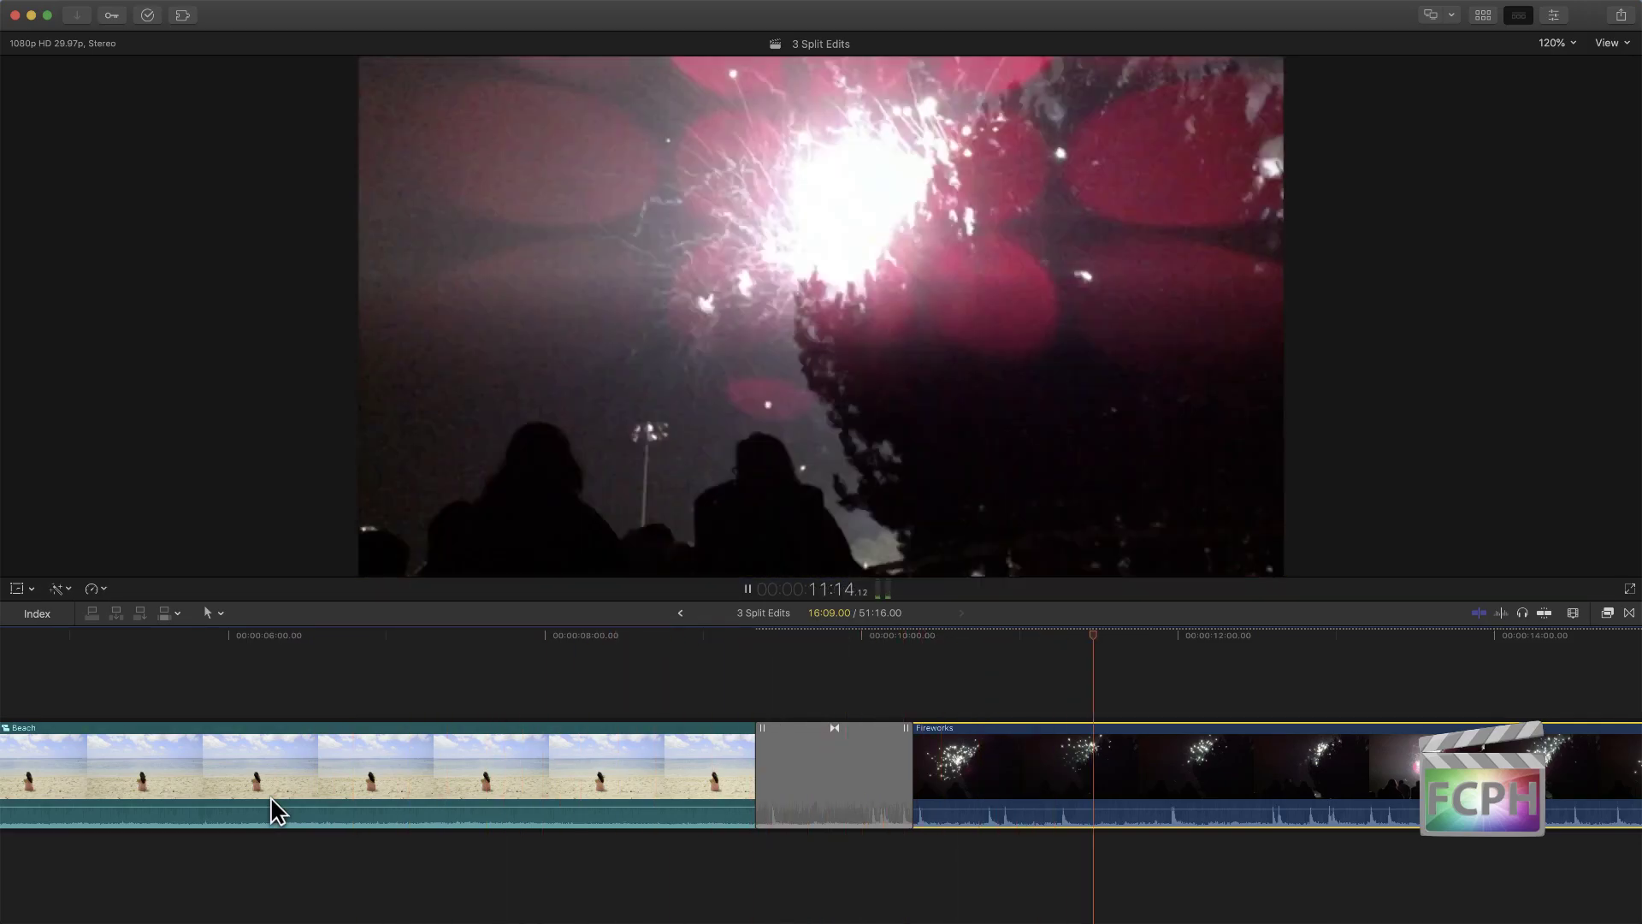
{"action": "key", "text": "space"}
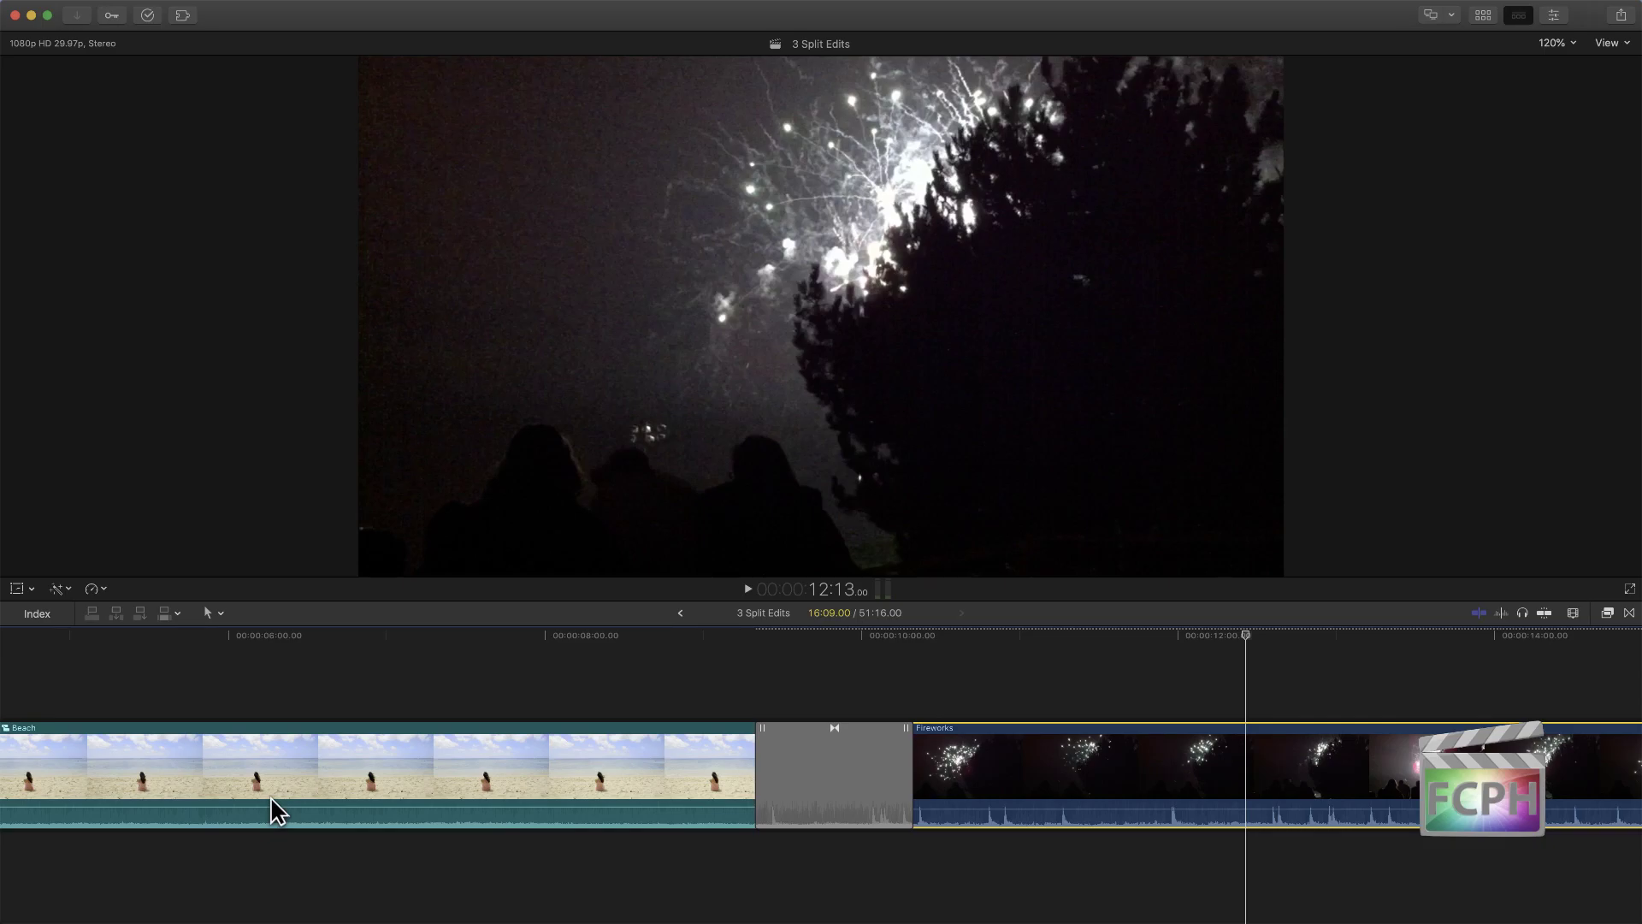
Step: Fit the whole project in the timeline, and expand and collapse the Fireworks clip's audio
{"action": "key", "text": "s"}
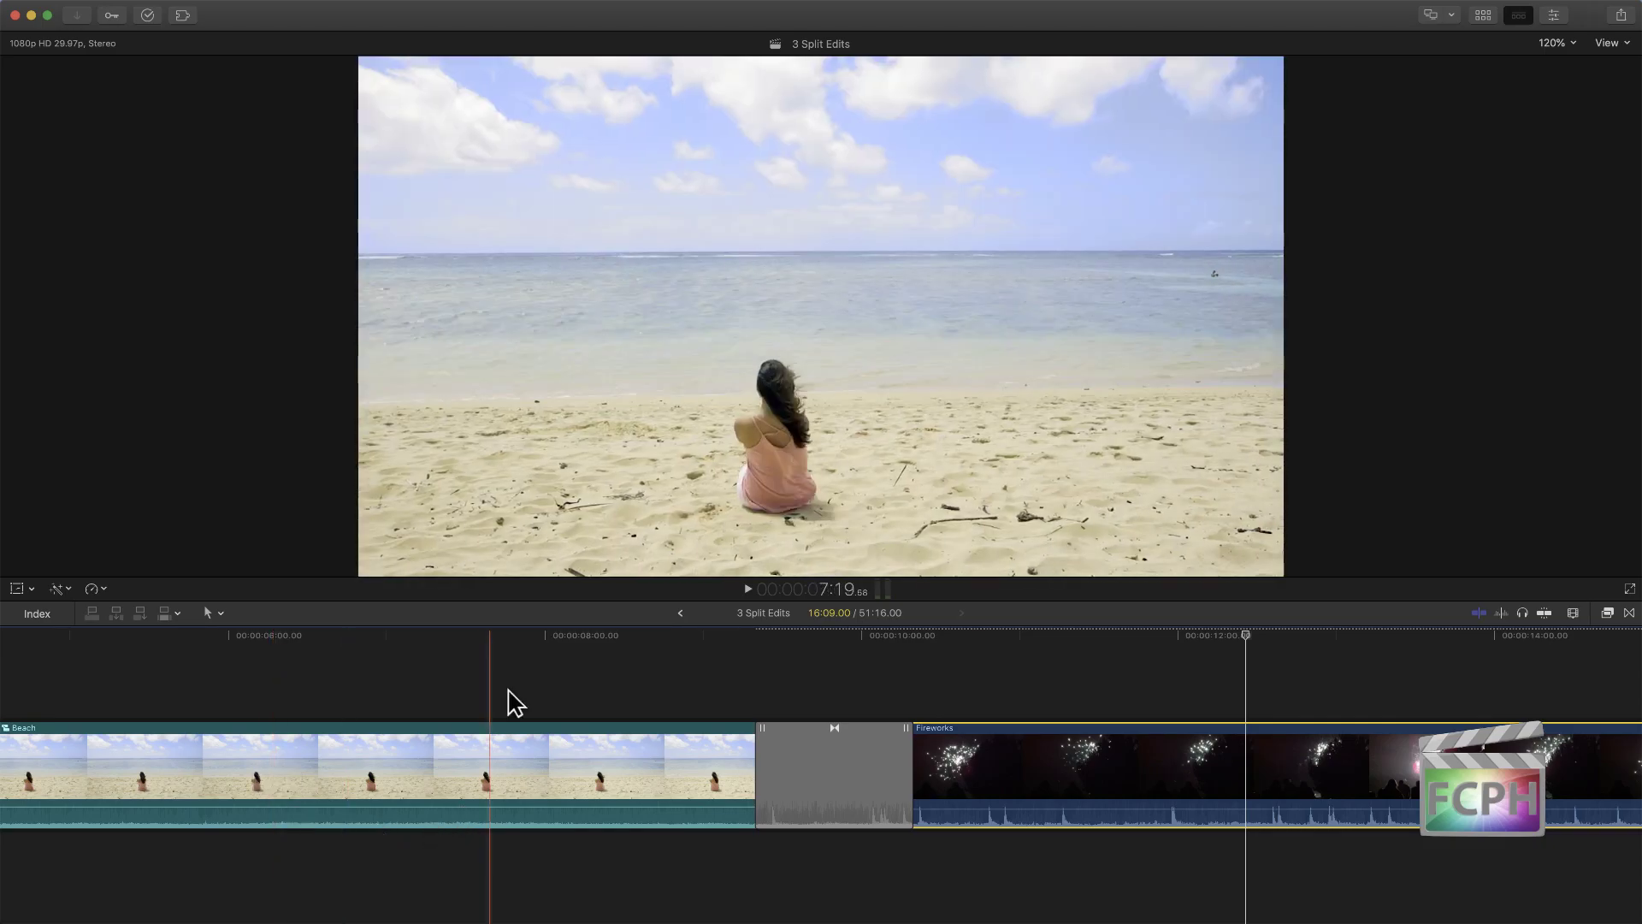
{"action": "left_click", "coordinate": [522, 682]}
{"action": "left_click", "coordinate": [523, 682]}
{"action": "key", "text": "shift+z"}
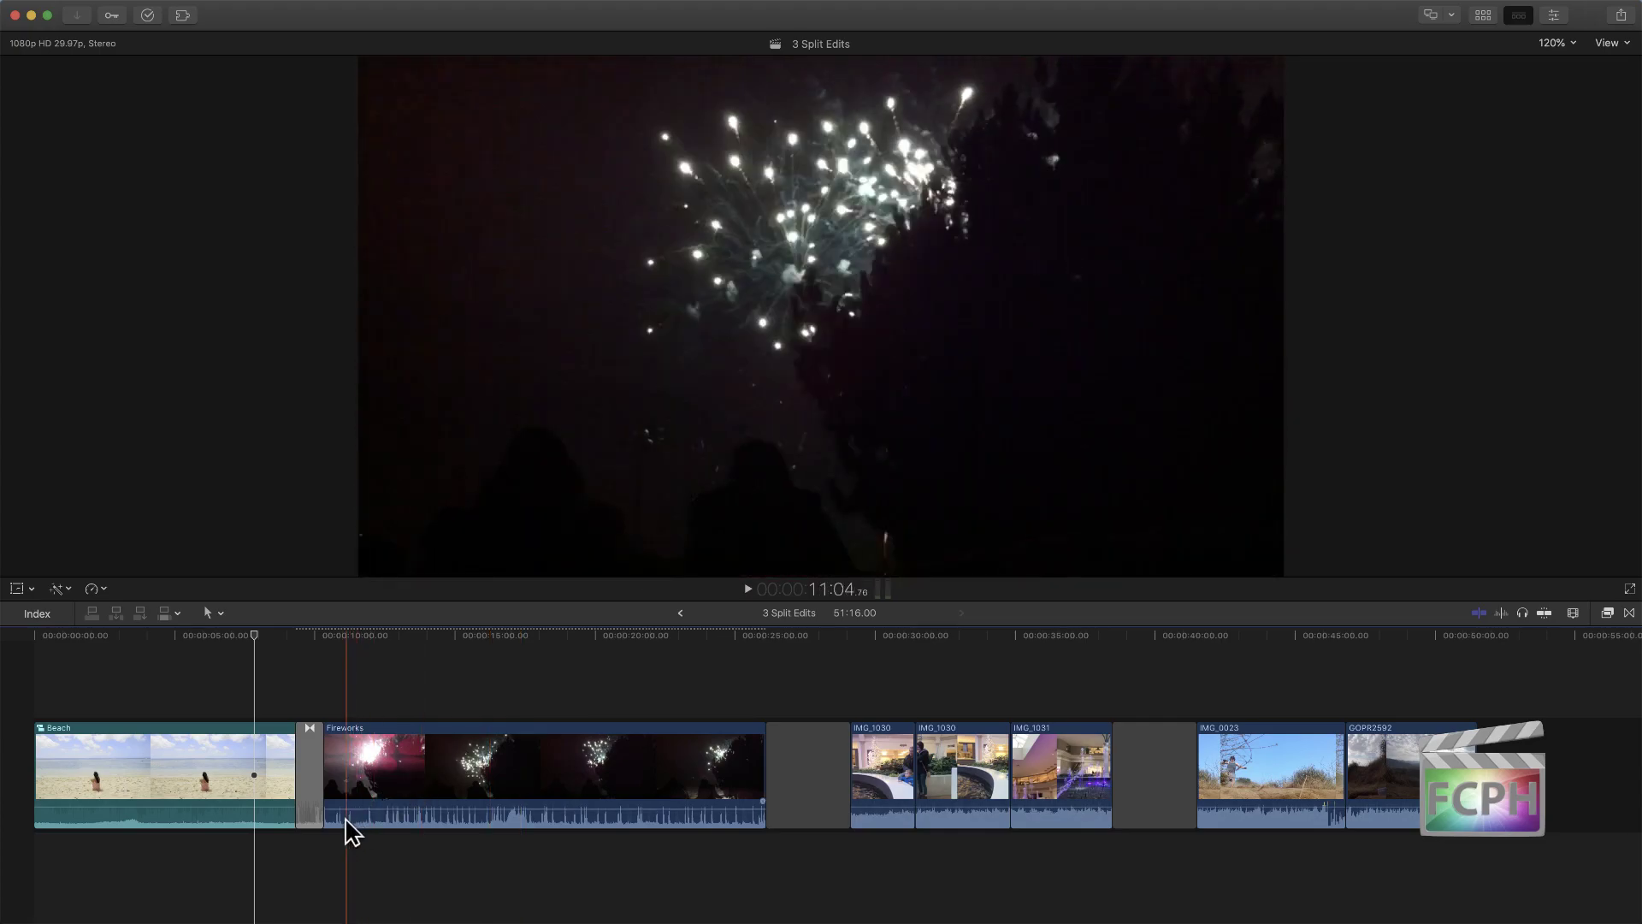
{"action": "double_click", "coordinate": [346, 820]}
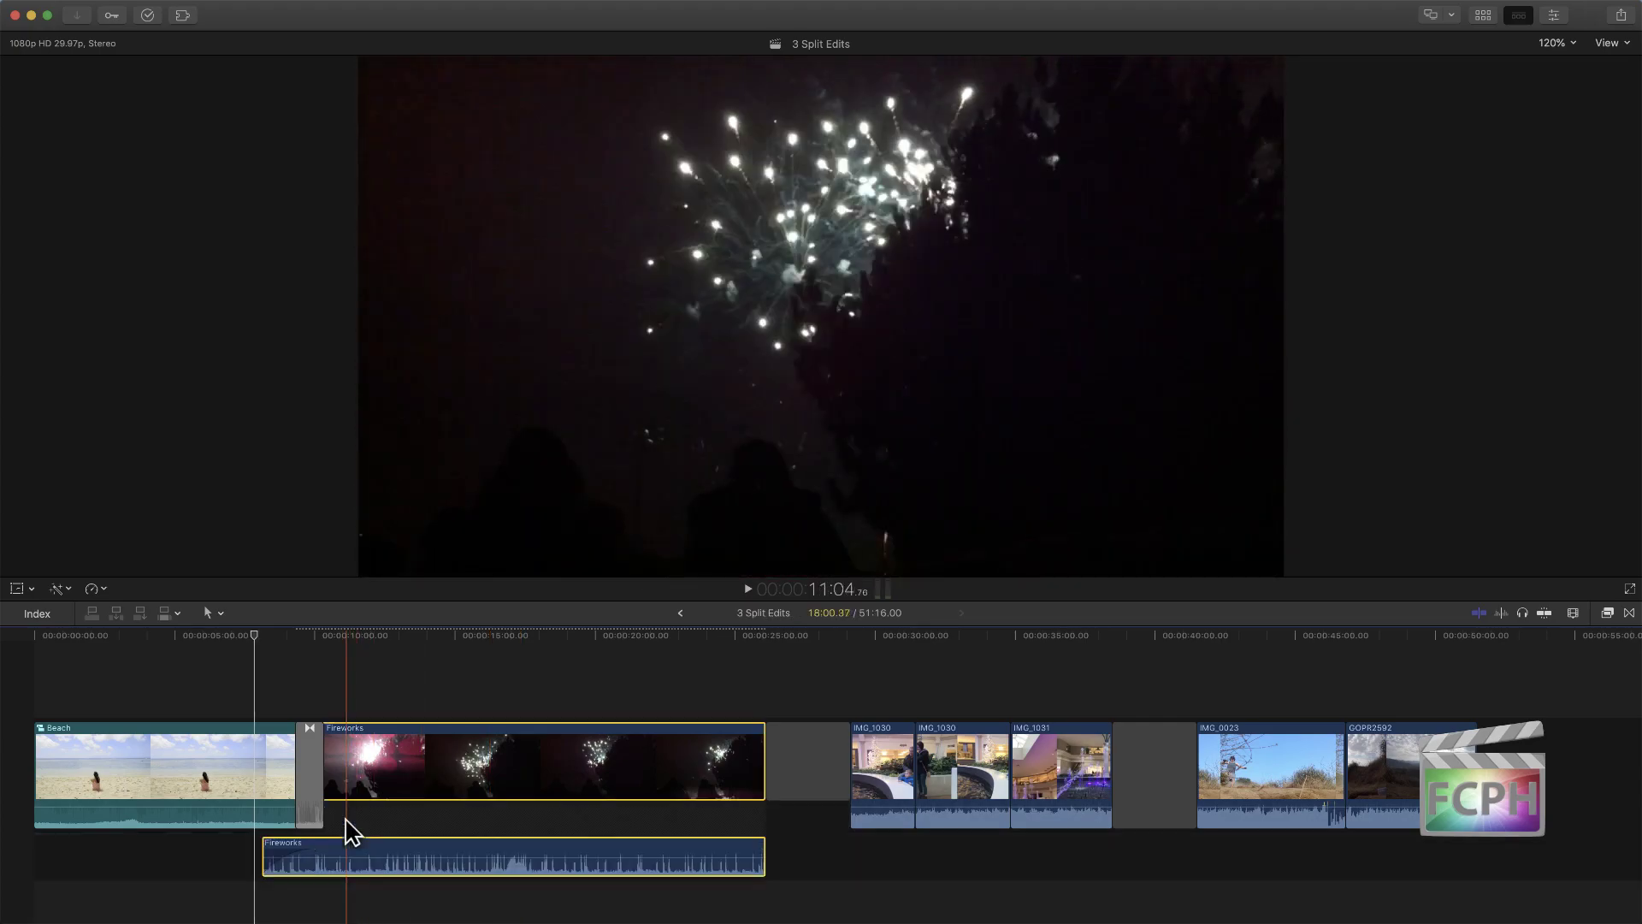
{"action": "double_click", "coordinate": [346, 866]}
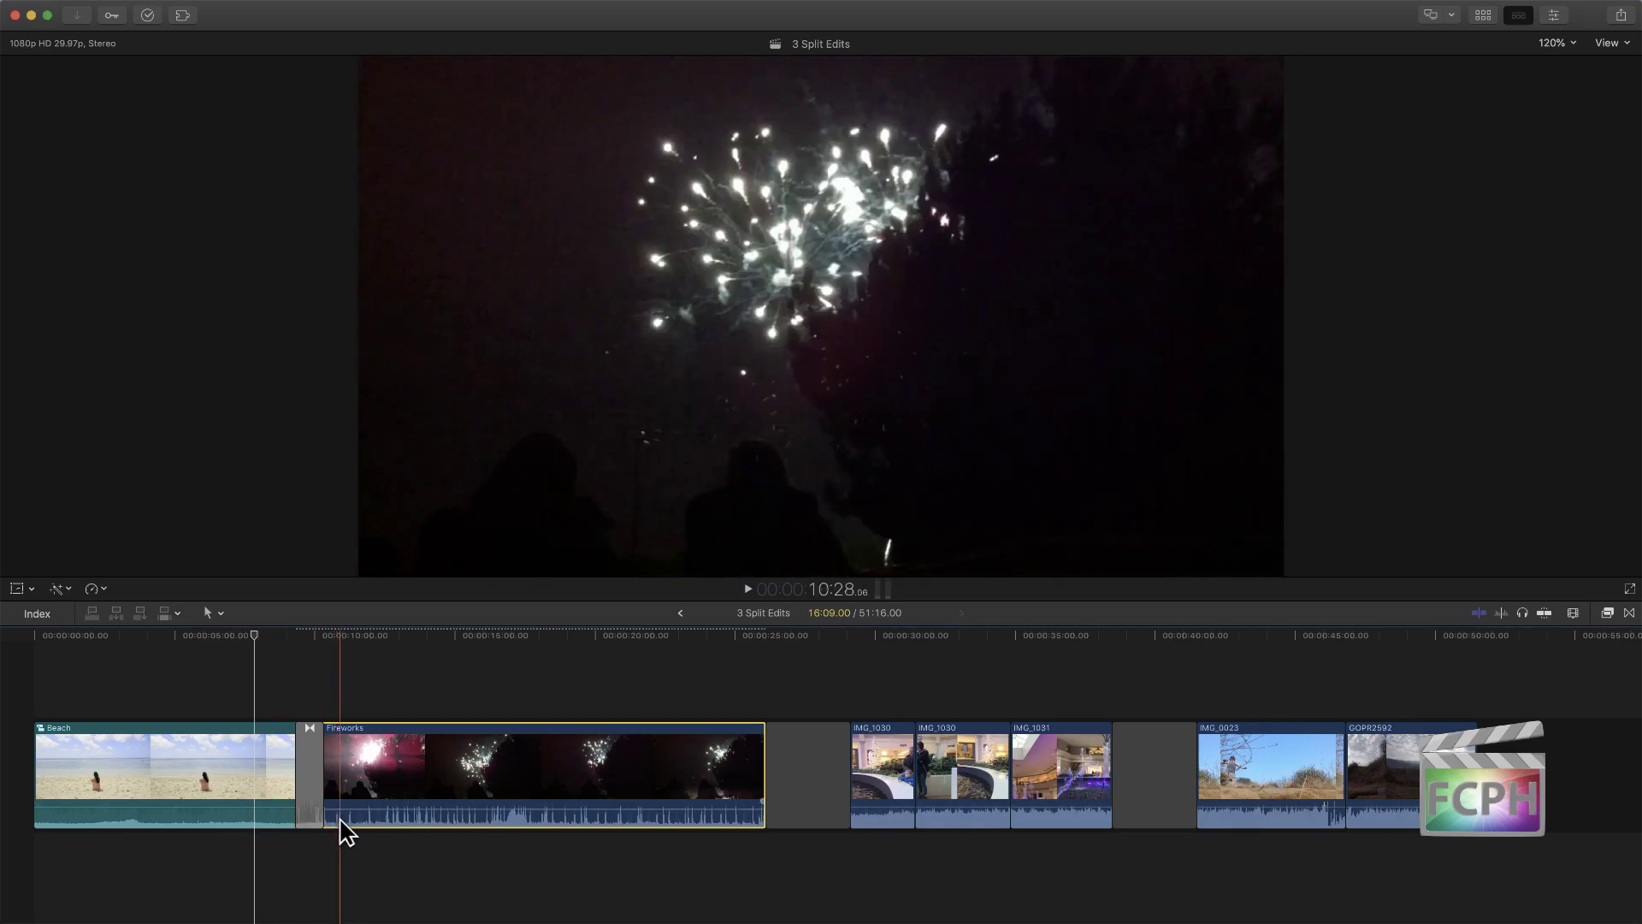
Step: Expand the audio of both the Fireworks and Beach clips, and collapse each one back into its clip
{"action": "double_click", "coordinate": [342, 826]}
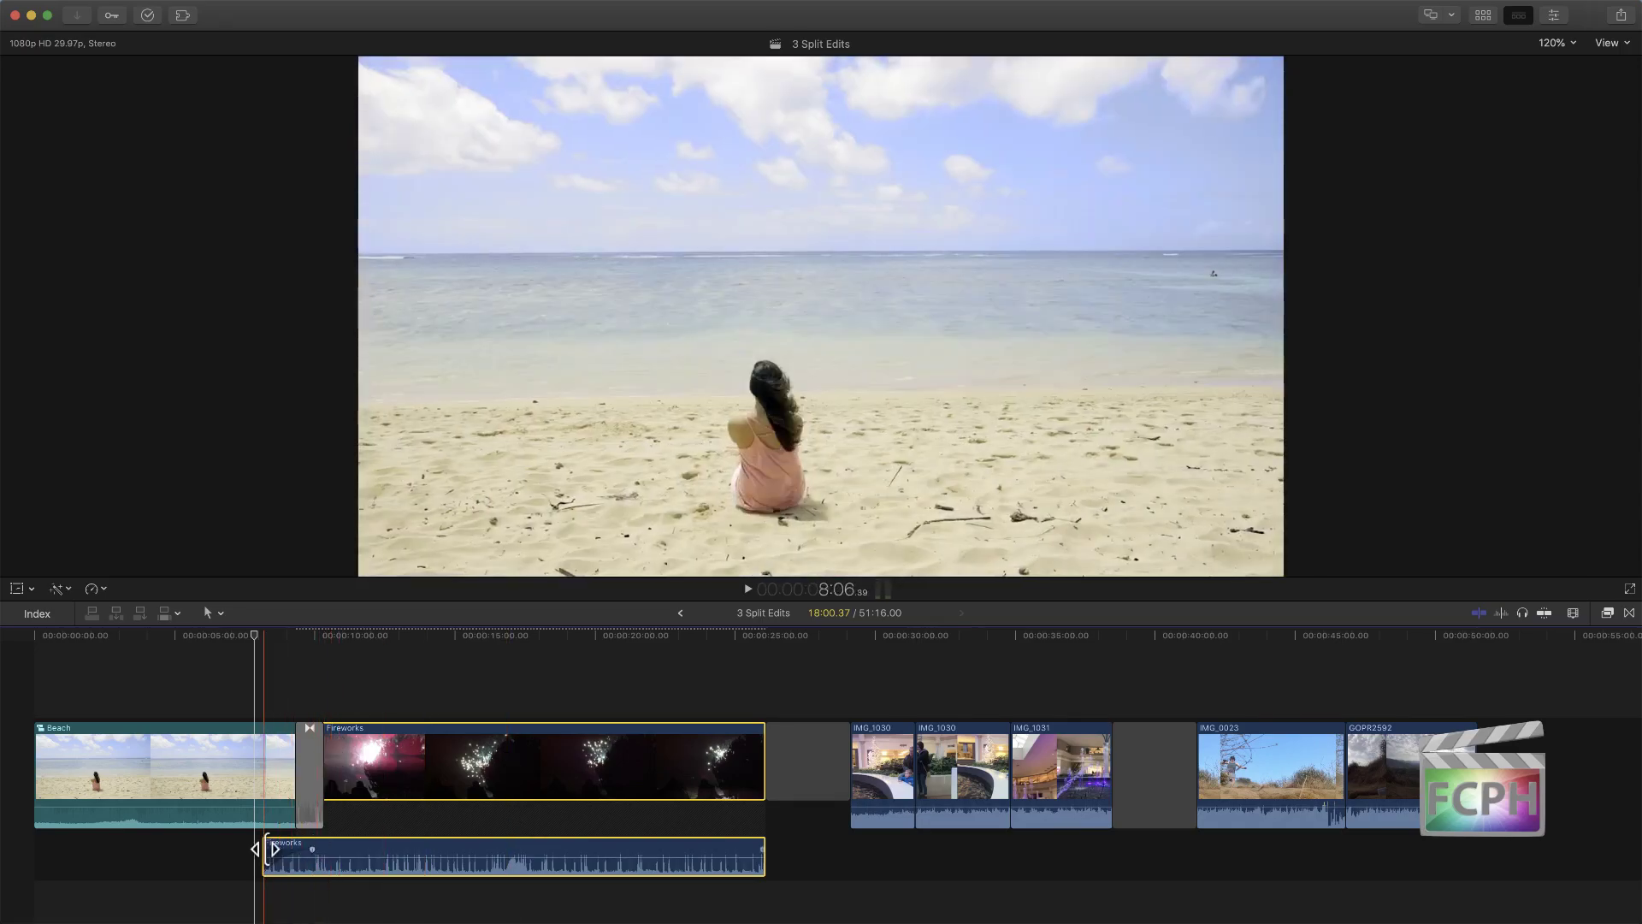
{"action": "double_click", "coordinate": [266, 823]}
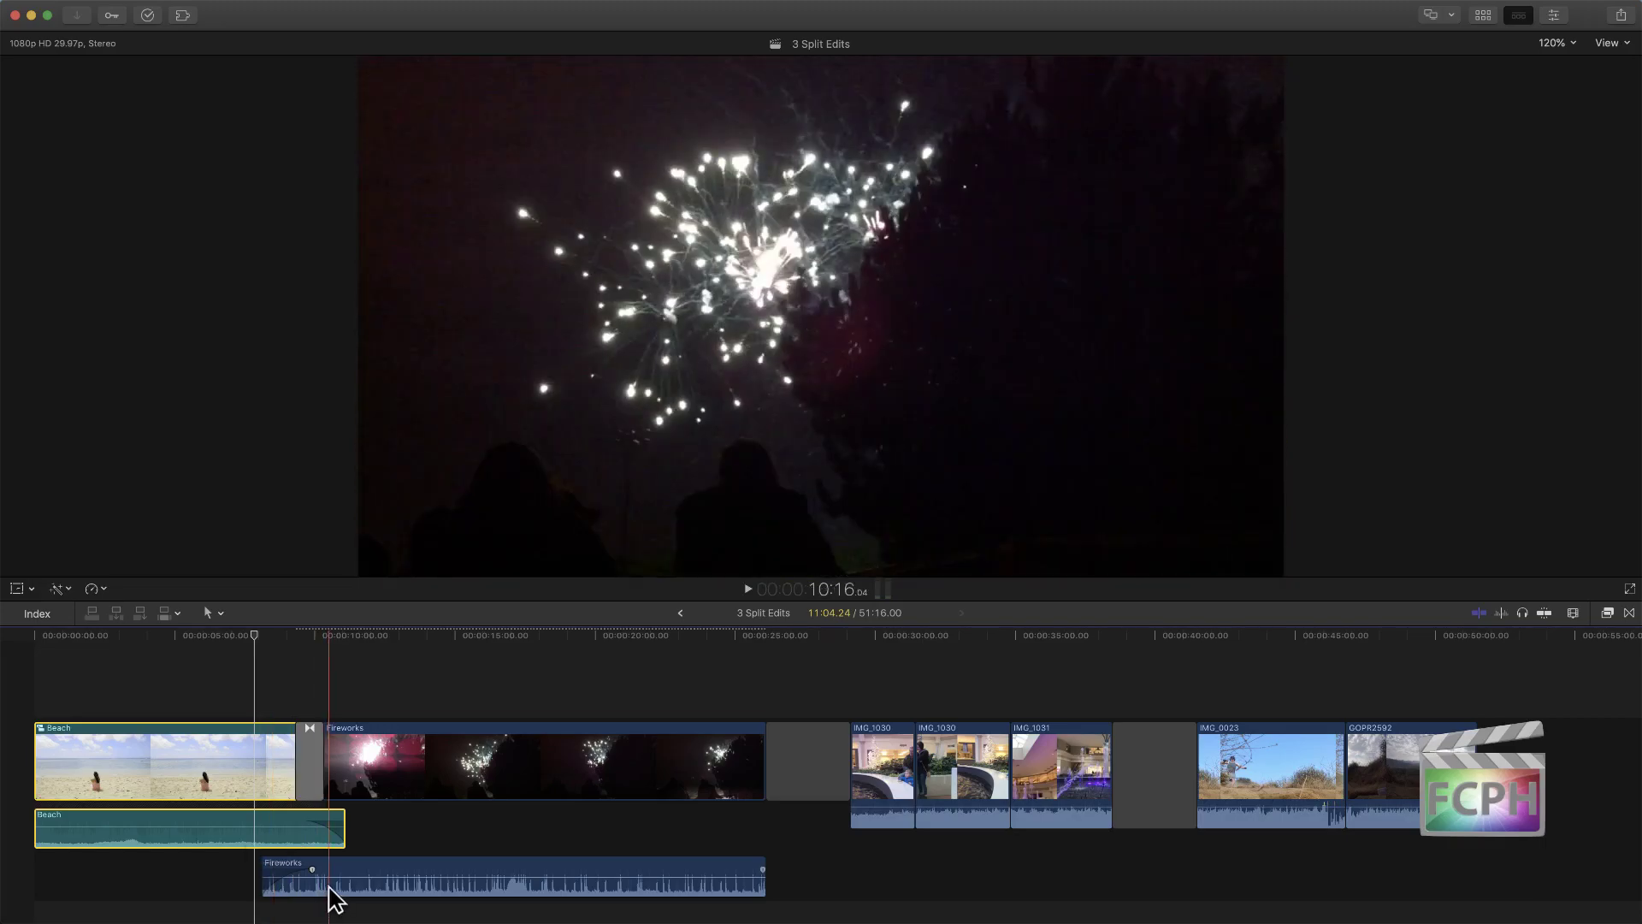
{"action": "double_click", "coordinate": [330, 890]}
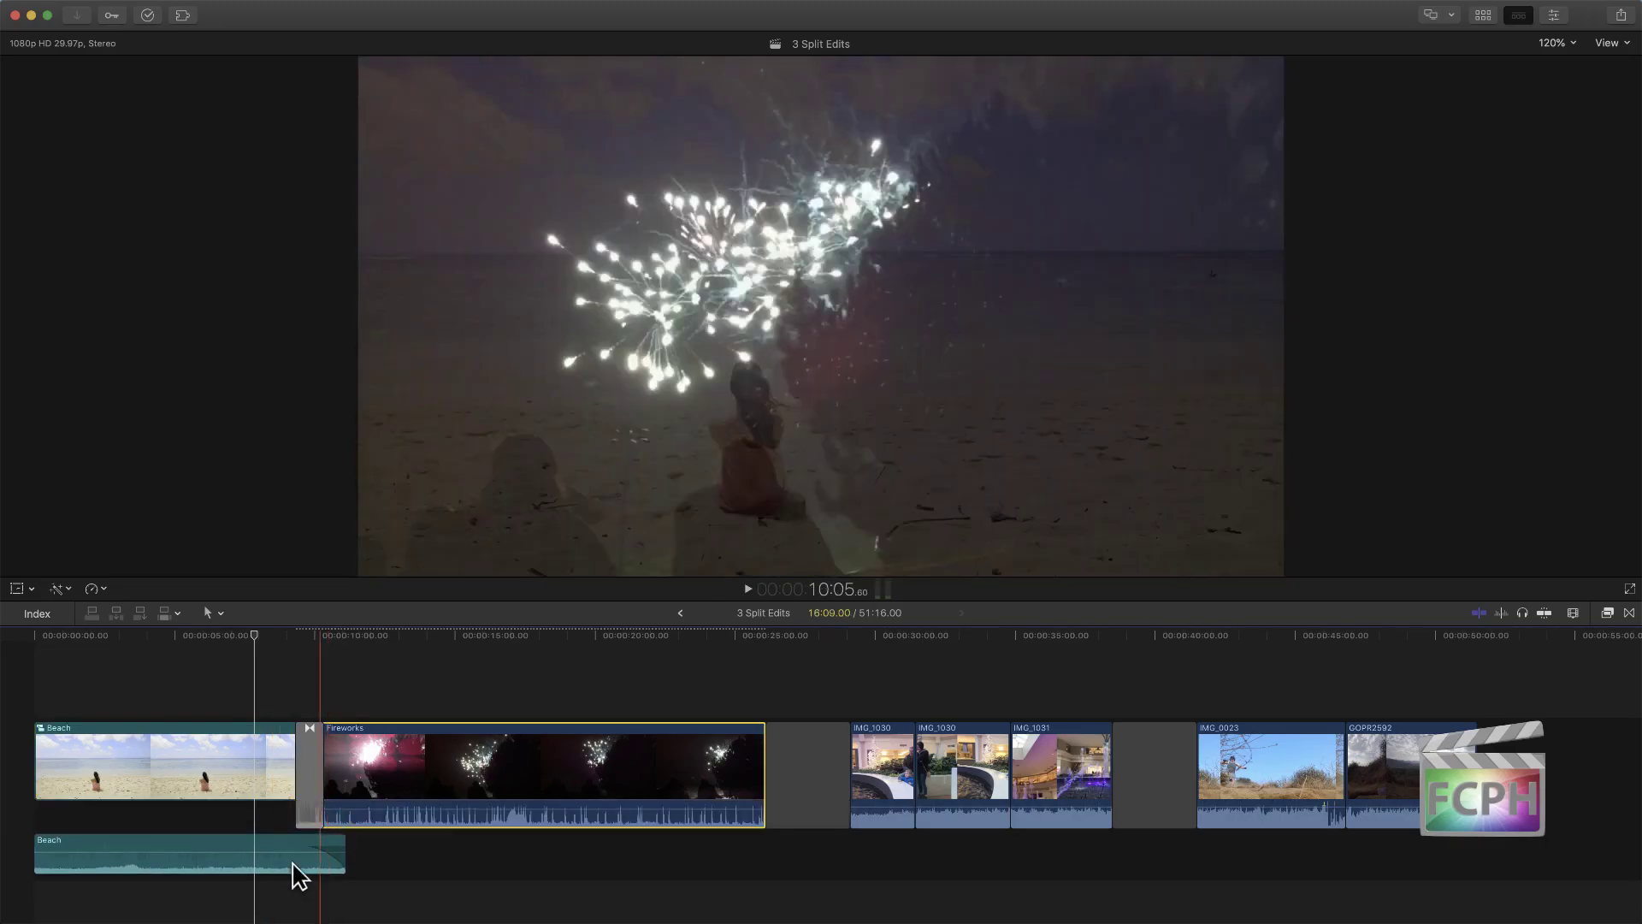
{"action": "double_click", "coordinate": [258, 866]}
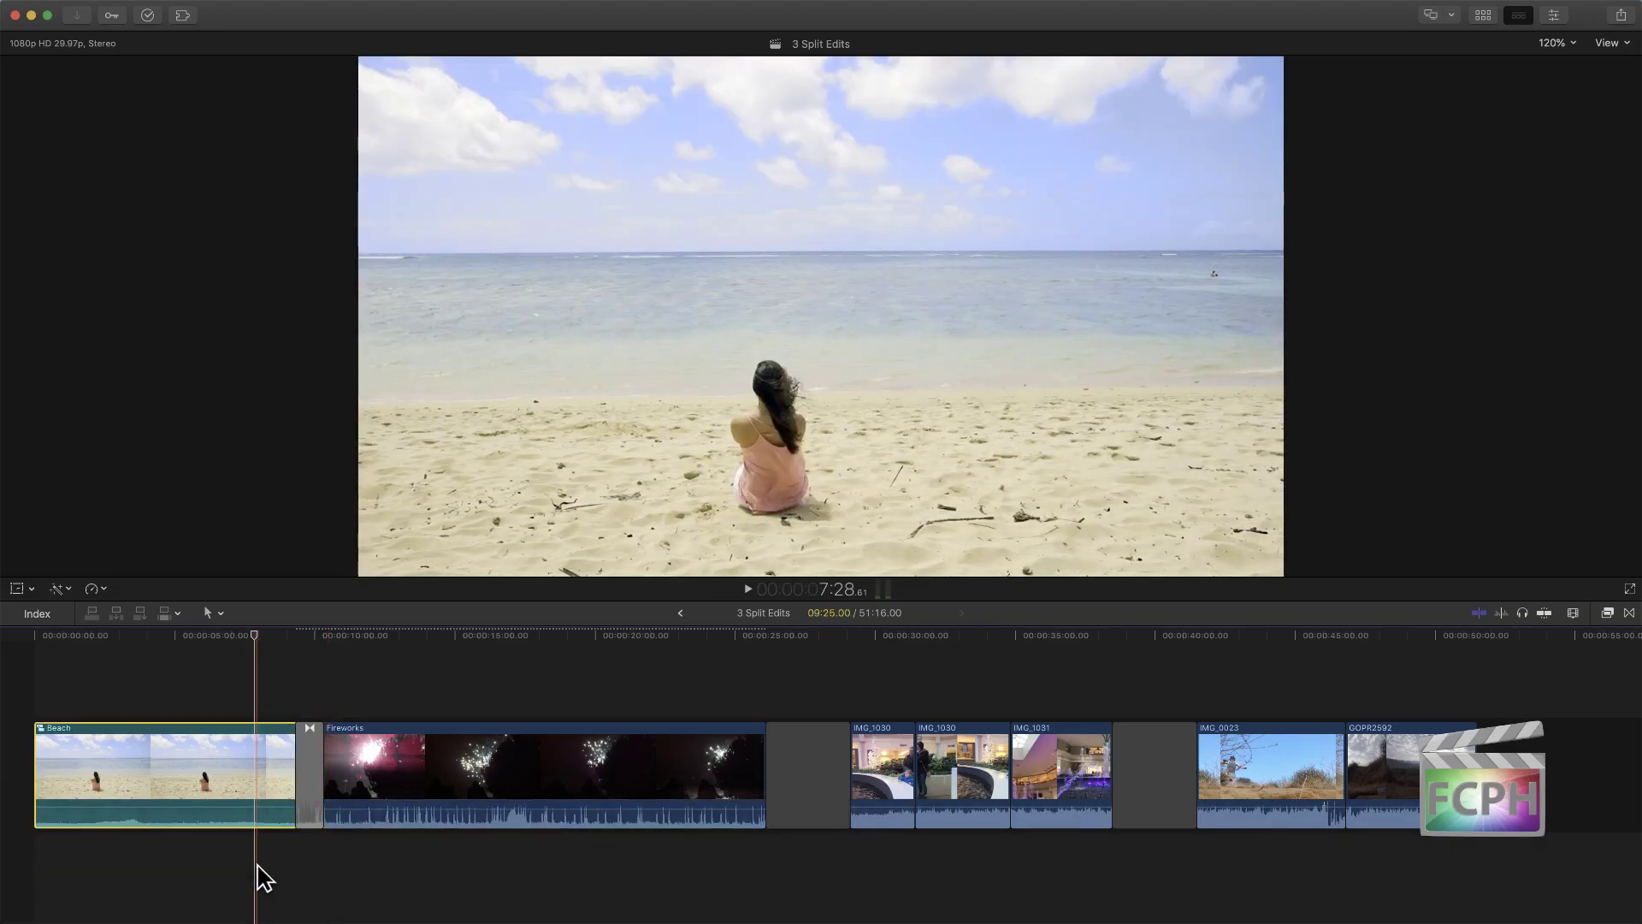
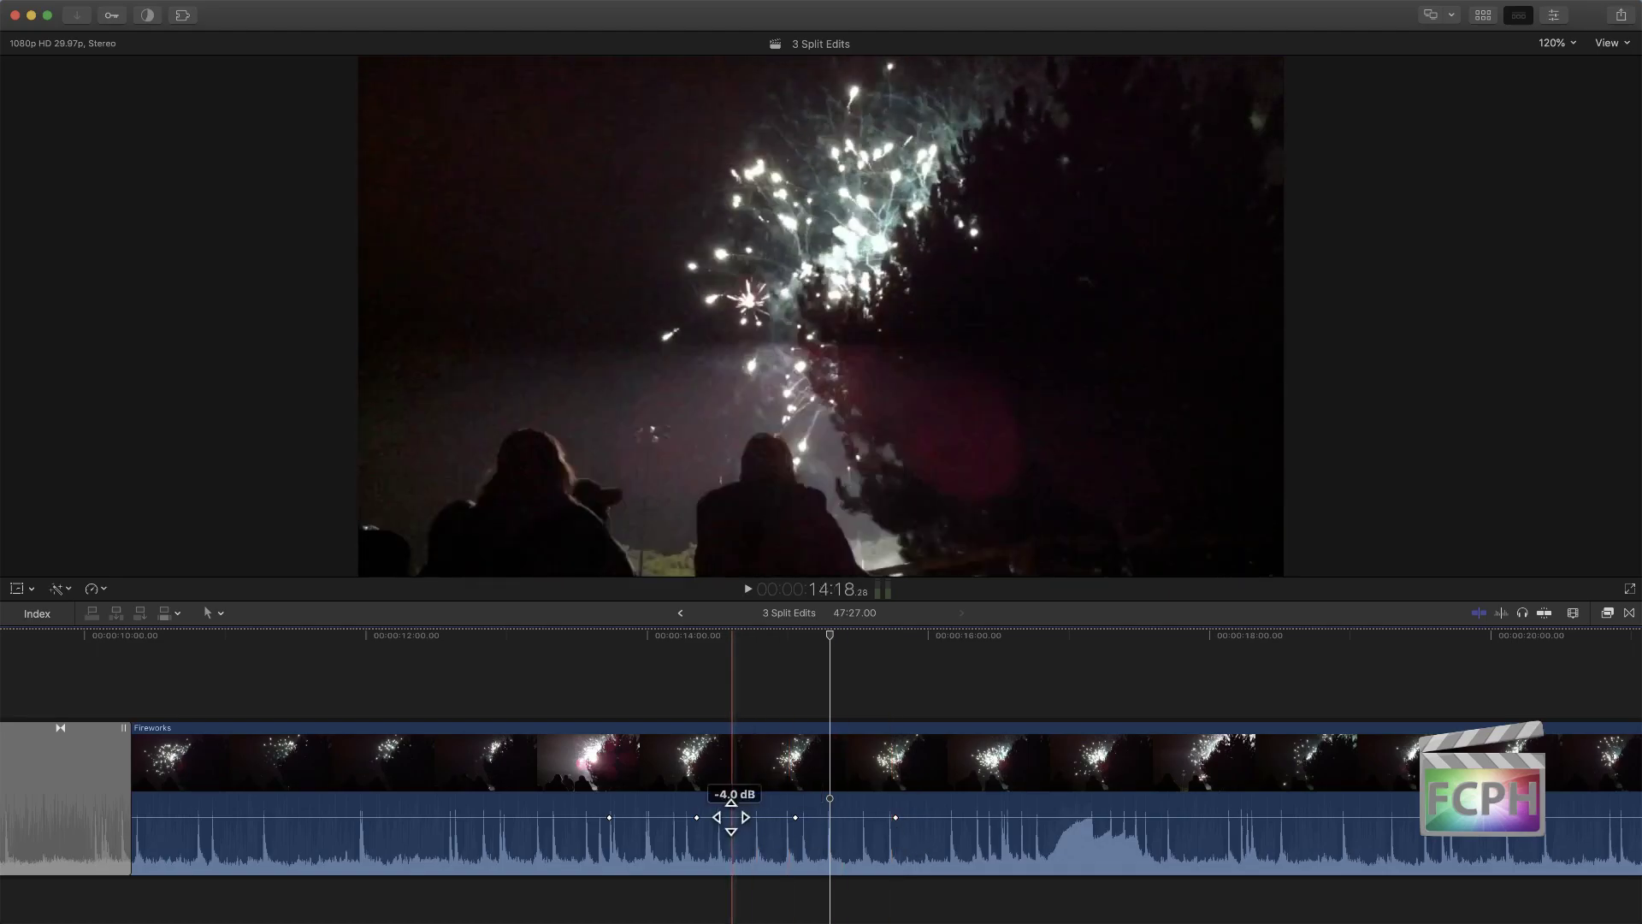
Step: Lower the Fireworks audio between the two inner volume keyframes to -50 dB and select the first of these keyframes
{"action": "left_click_drag", "start_coordinate": [737, 817], "coordinate": [779, 858]}
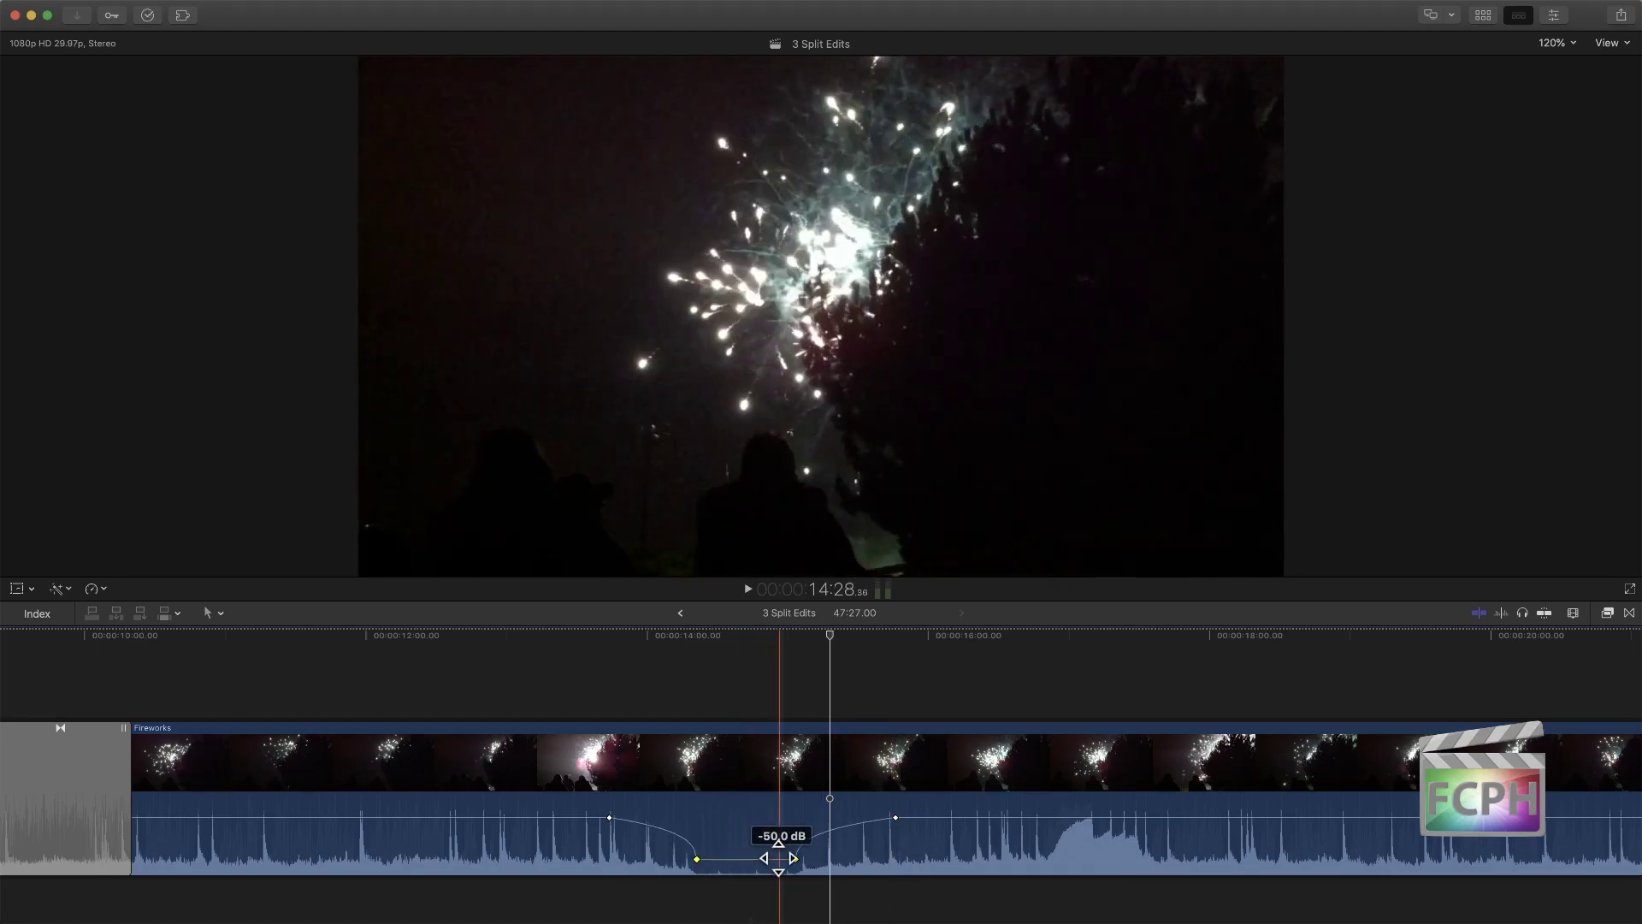
{"action": "left_click", "coordinate": [613, 892]}
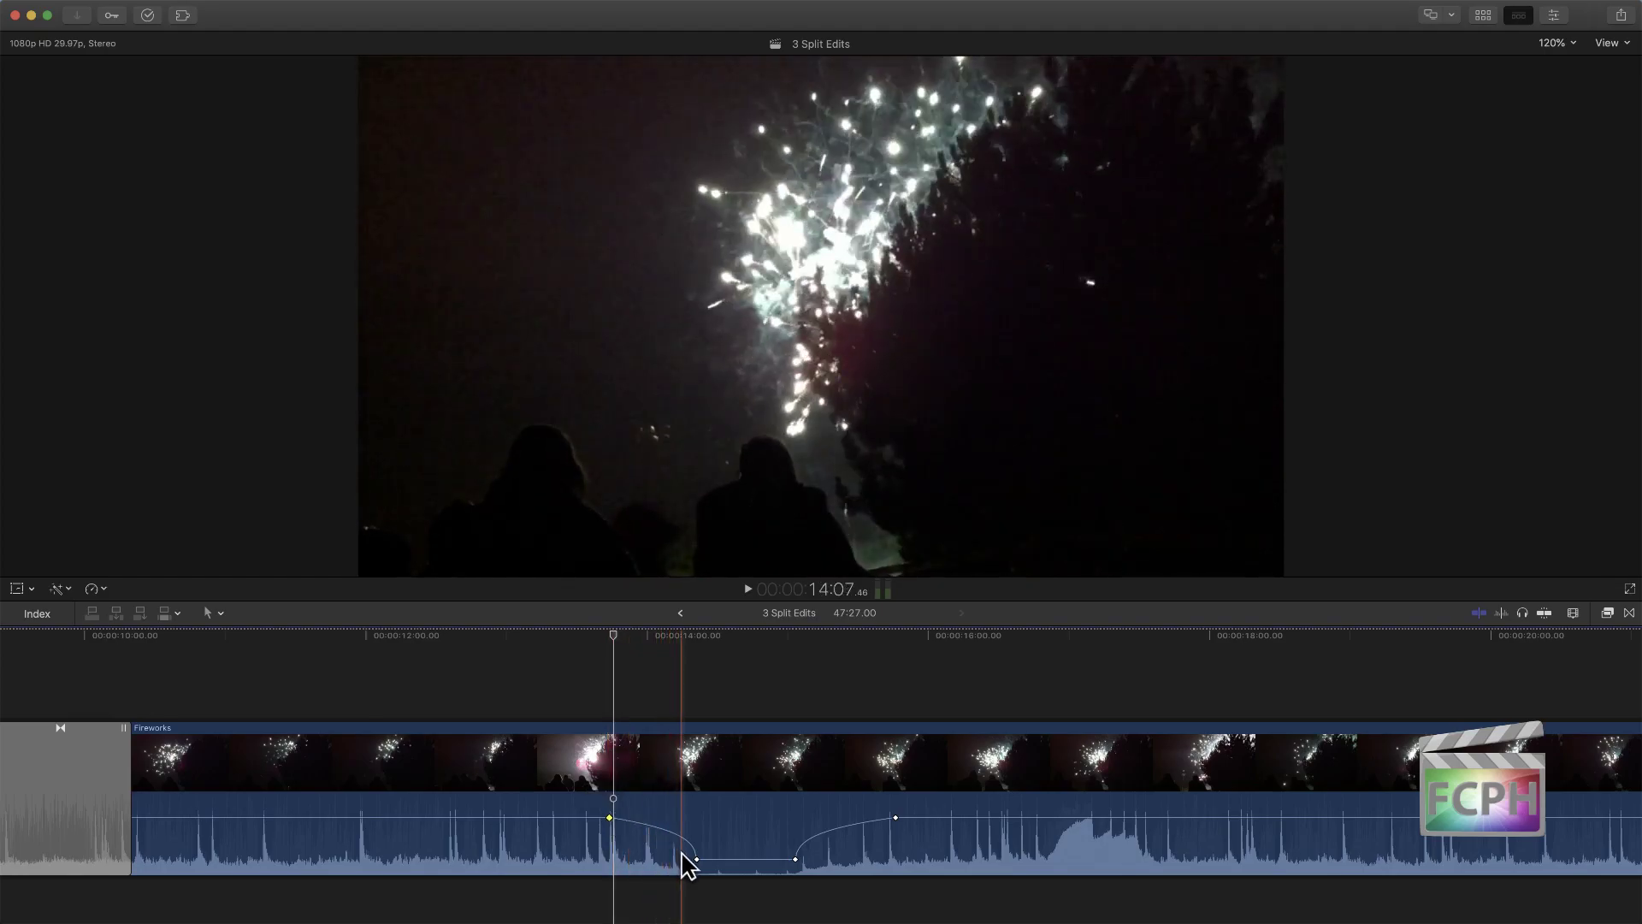
{"action": "mouse_move", "coordinate": [697, 860]}
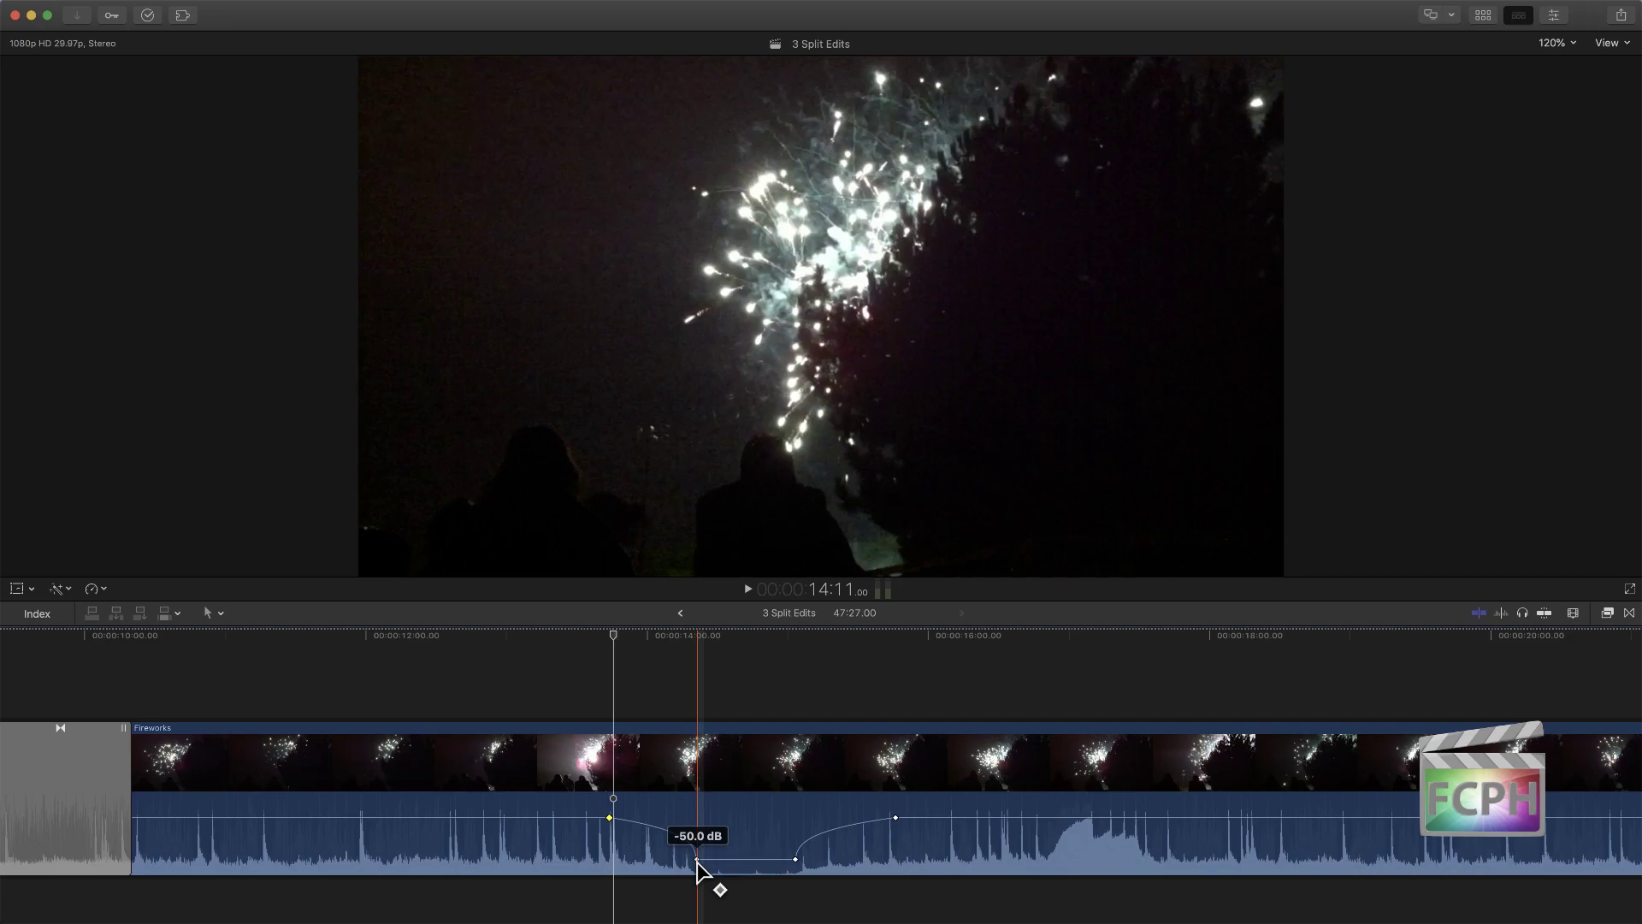
{"action": "left_click", "coordinate": [697, 860]}
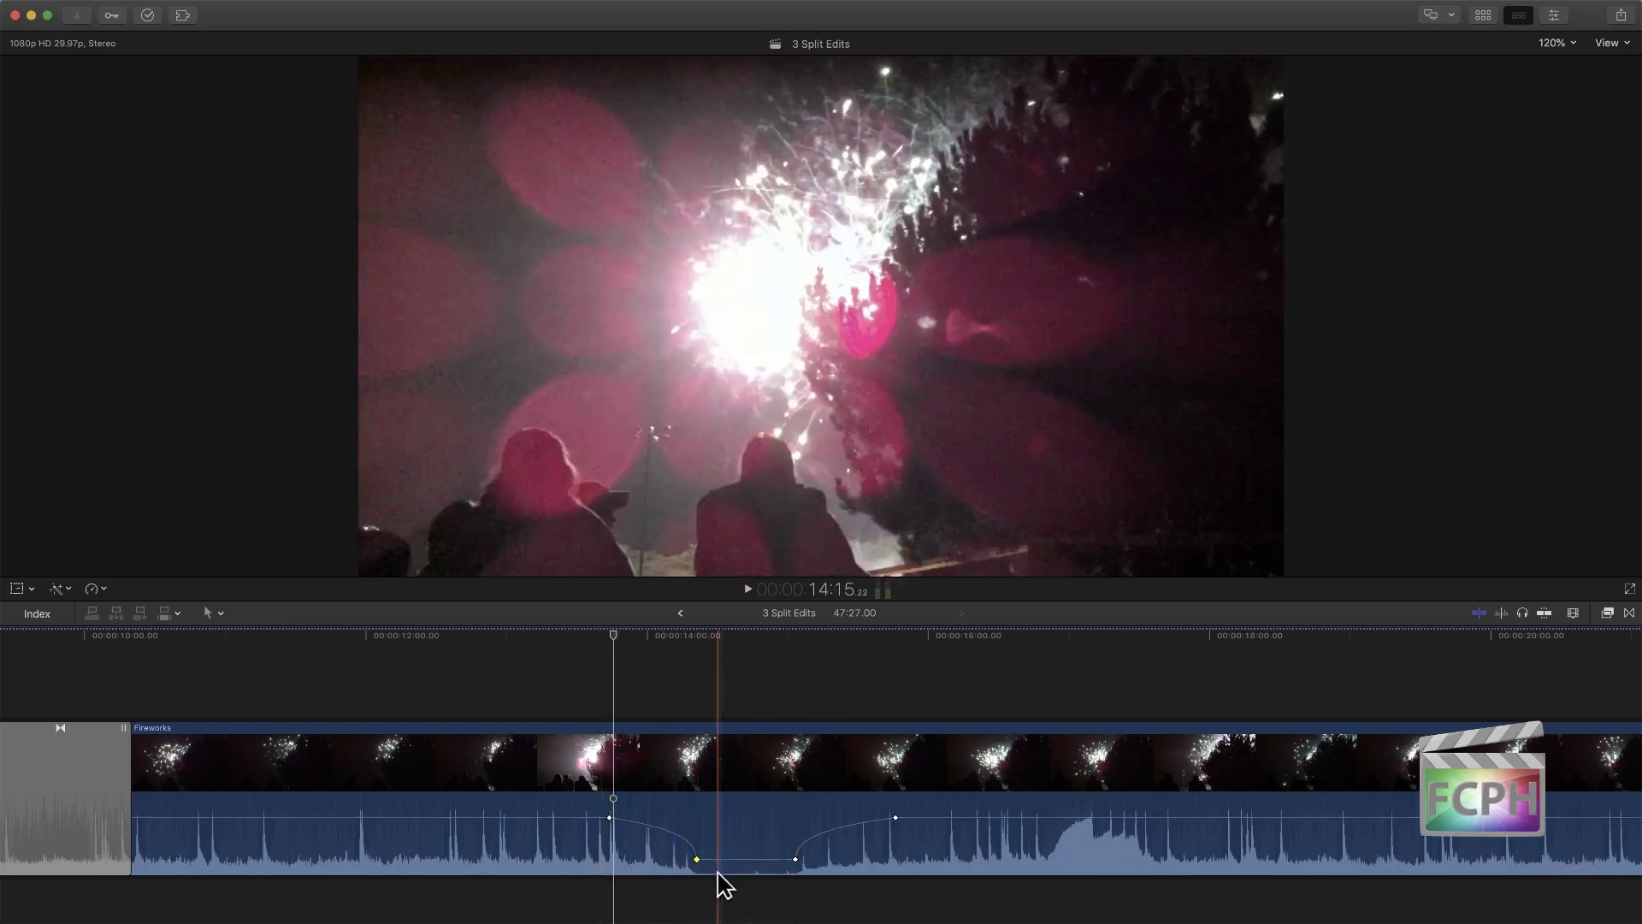
Step: Show the inspector for the Fireworks clip, and select the Beach clip with the playhead at about 3:11
{"action": "left_click", "coordinate": [627, 764]}
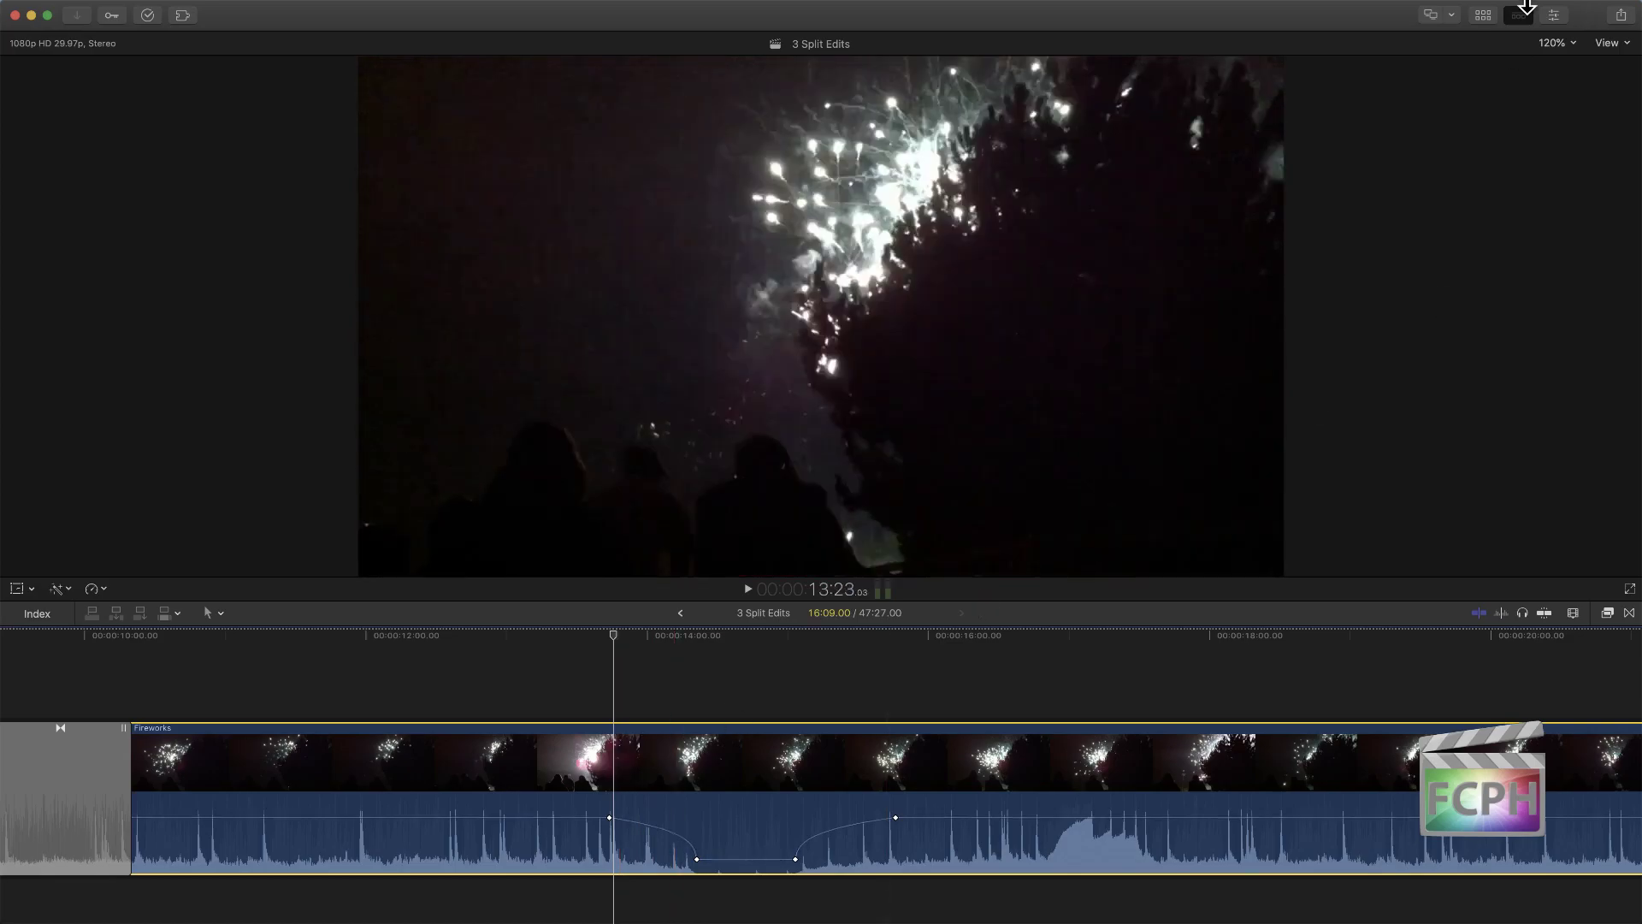
{"action": "left_click", "coordinate": [1555, 17]}
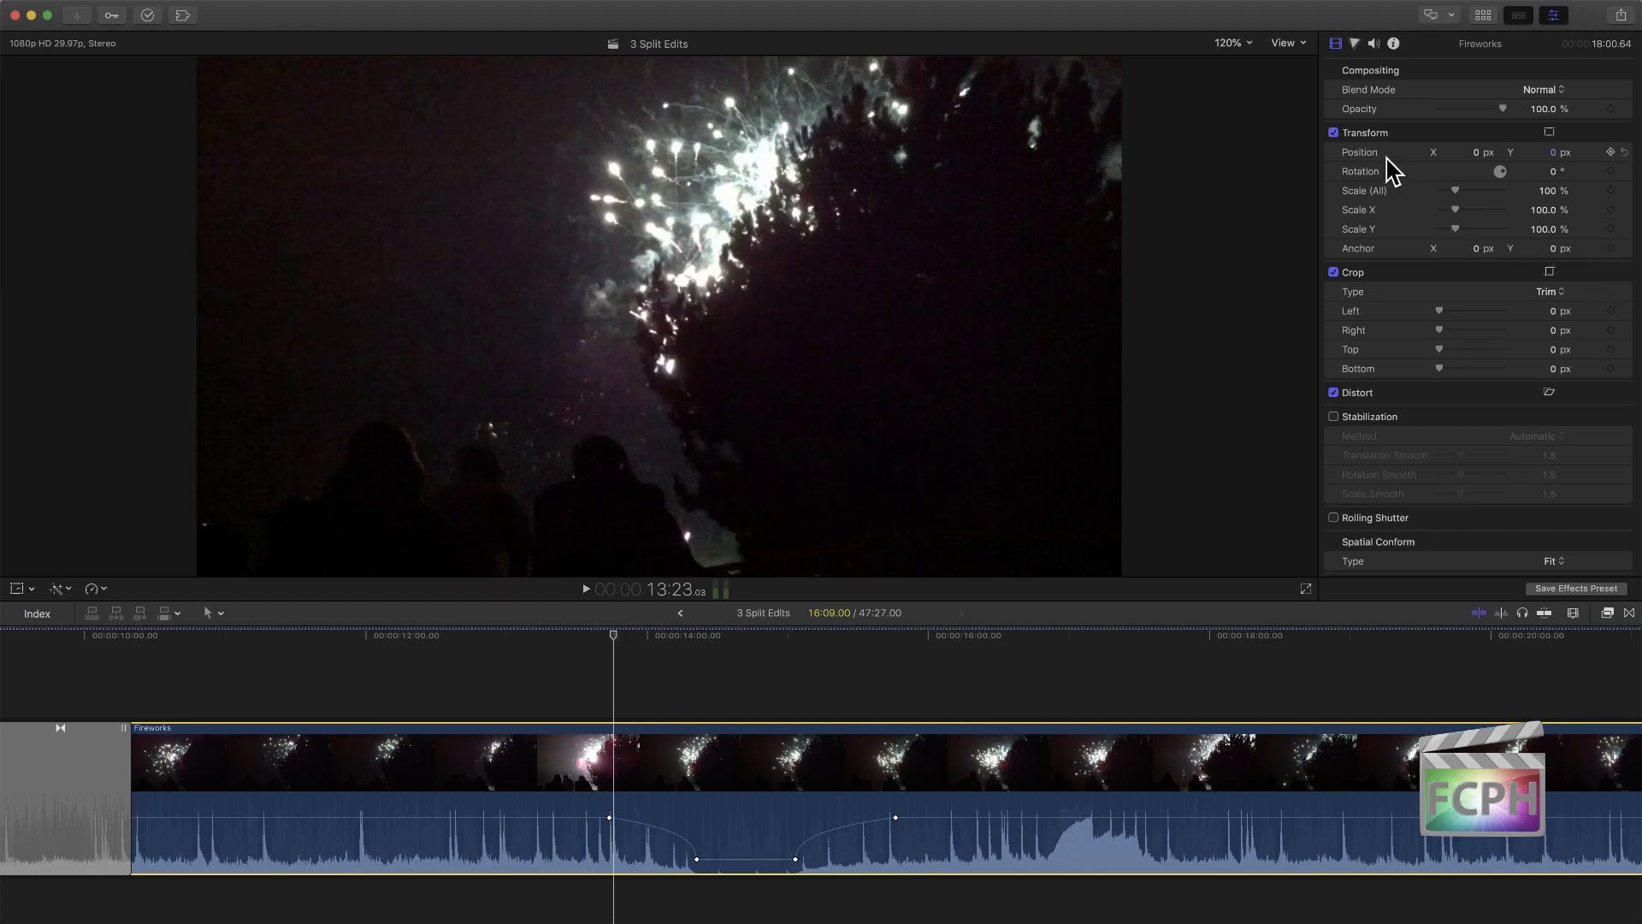
{"action": "scroll", "coordinate": [813, 731], "scroll_direction": "left", "scroll_amount": 10}
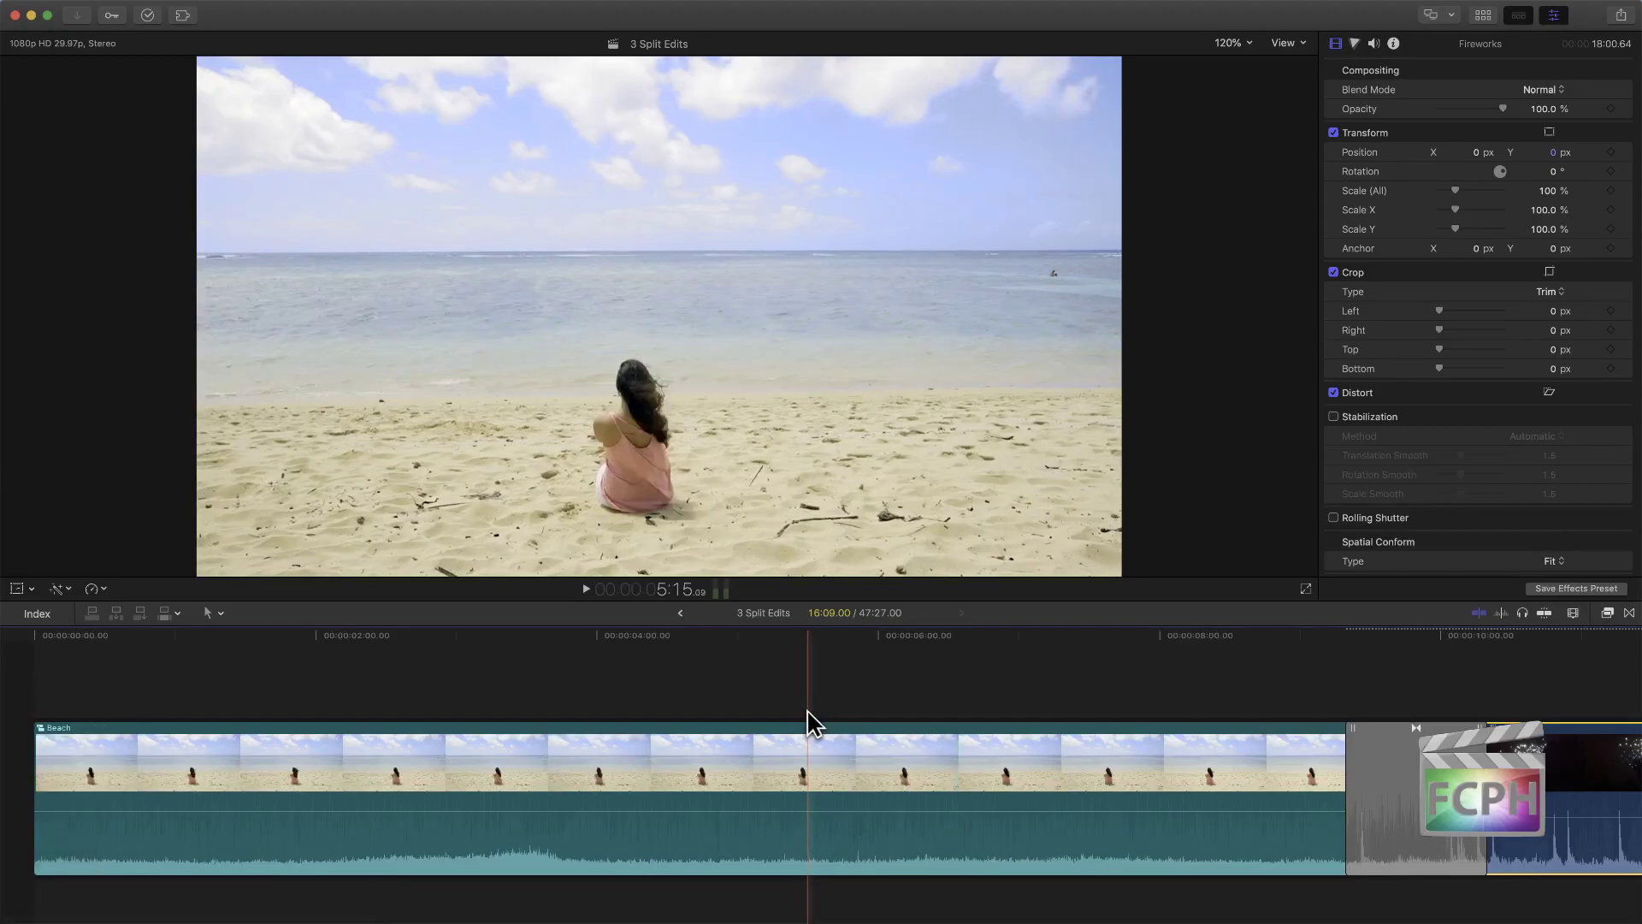
{"action": "left_click", "coordinate": [508, 642]}
{"action": "left_click", "coordinate": [504, 781]}
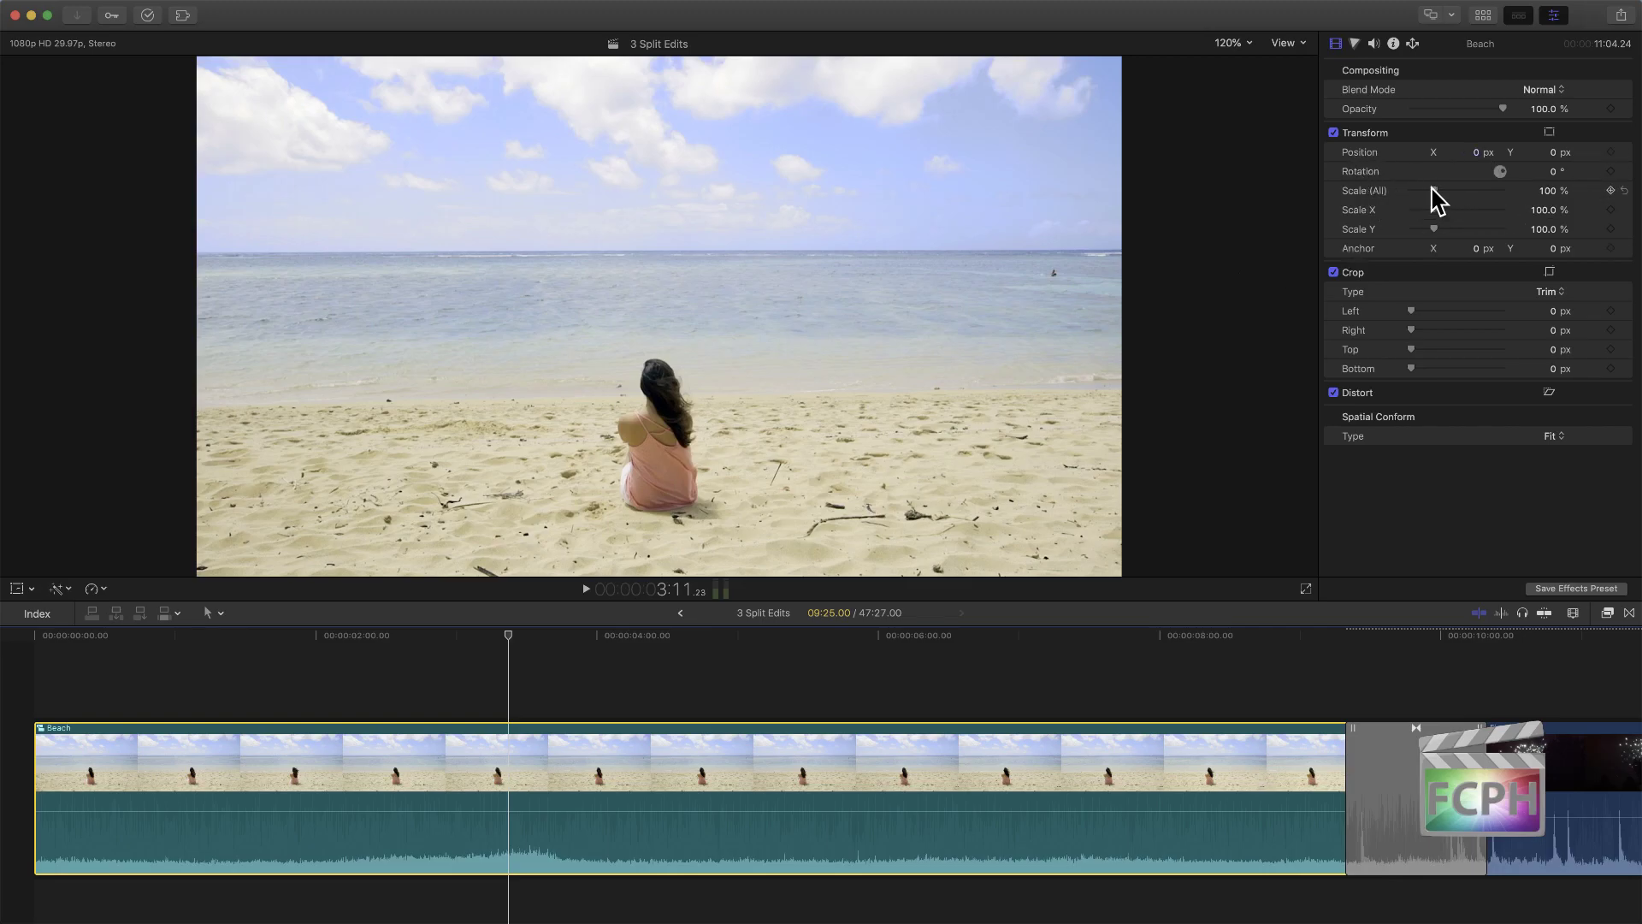
Step: Set the Beach clip's Scale (All) to 100% and add a scale keyframe at about 3:11
{"action": "mouse_move", "coordinate": [1441, 191]}
{"action": "left_mouse_down"}
{"action": "mouse_move", "coordinate": [1483, 190]}
{"action": "mouse_move", "coordinate": [1409, 192]}
{"action": "mouse_move", "coordinate": [1435, 190]}
{"action": "left_mouse_up"}
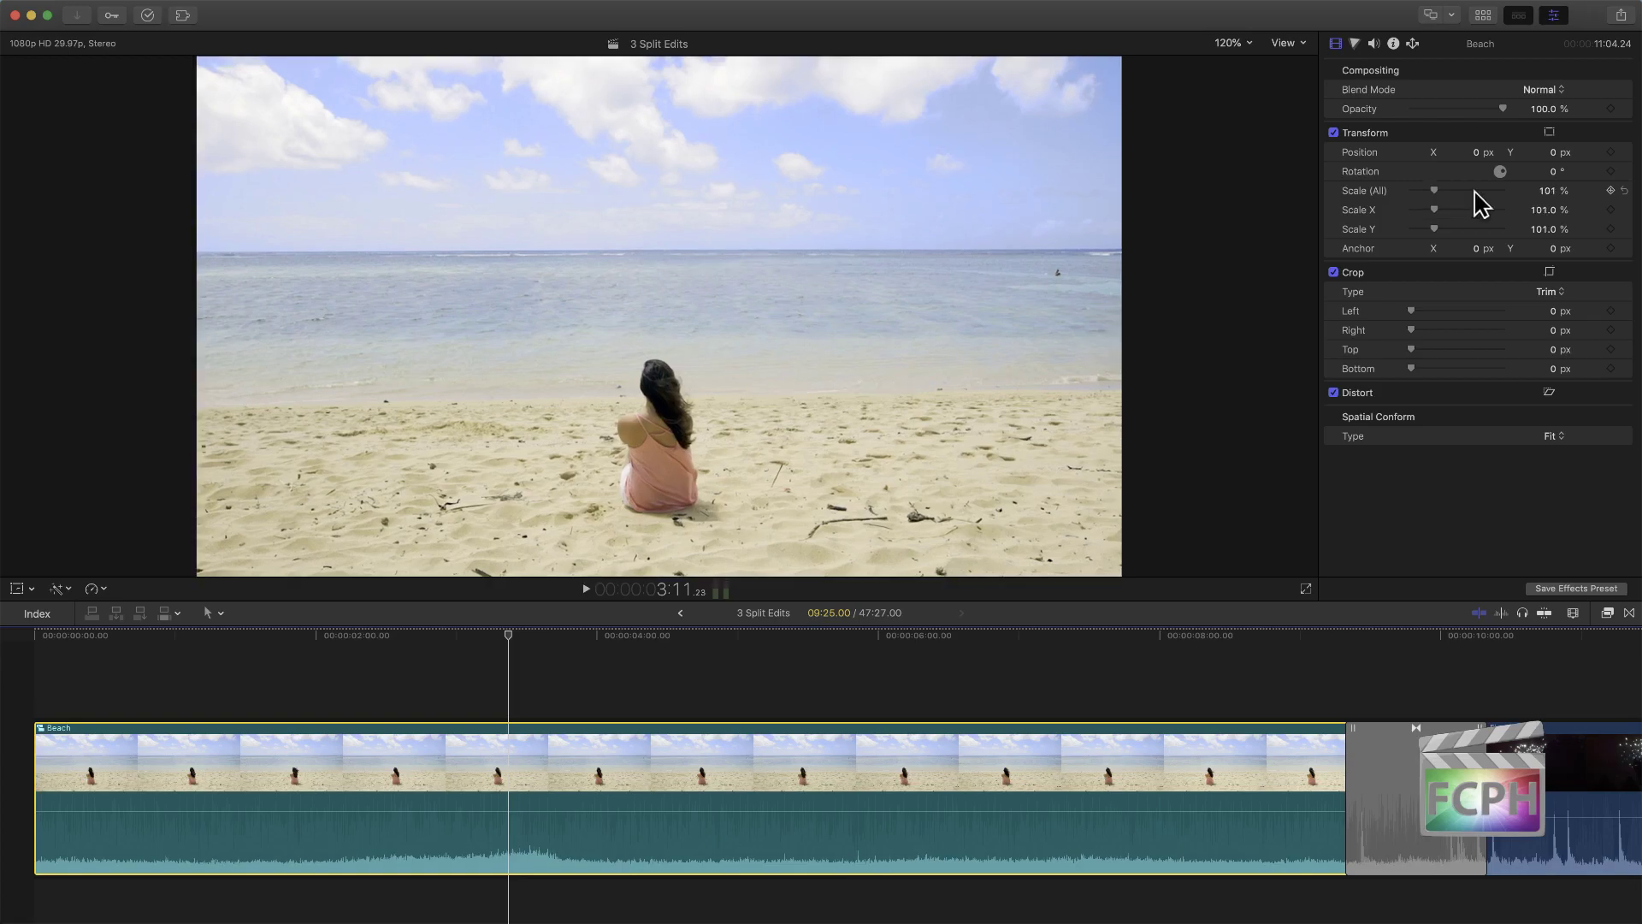
{"action": "left_click", "coordinate": [1548, 190]}
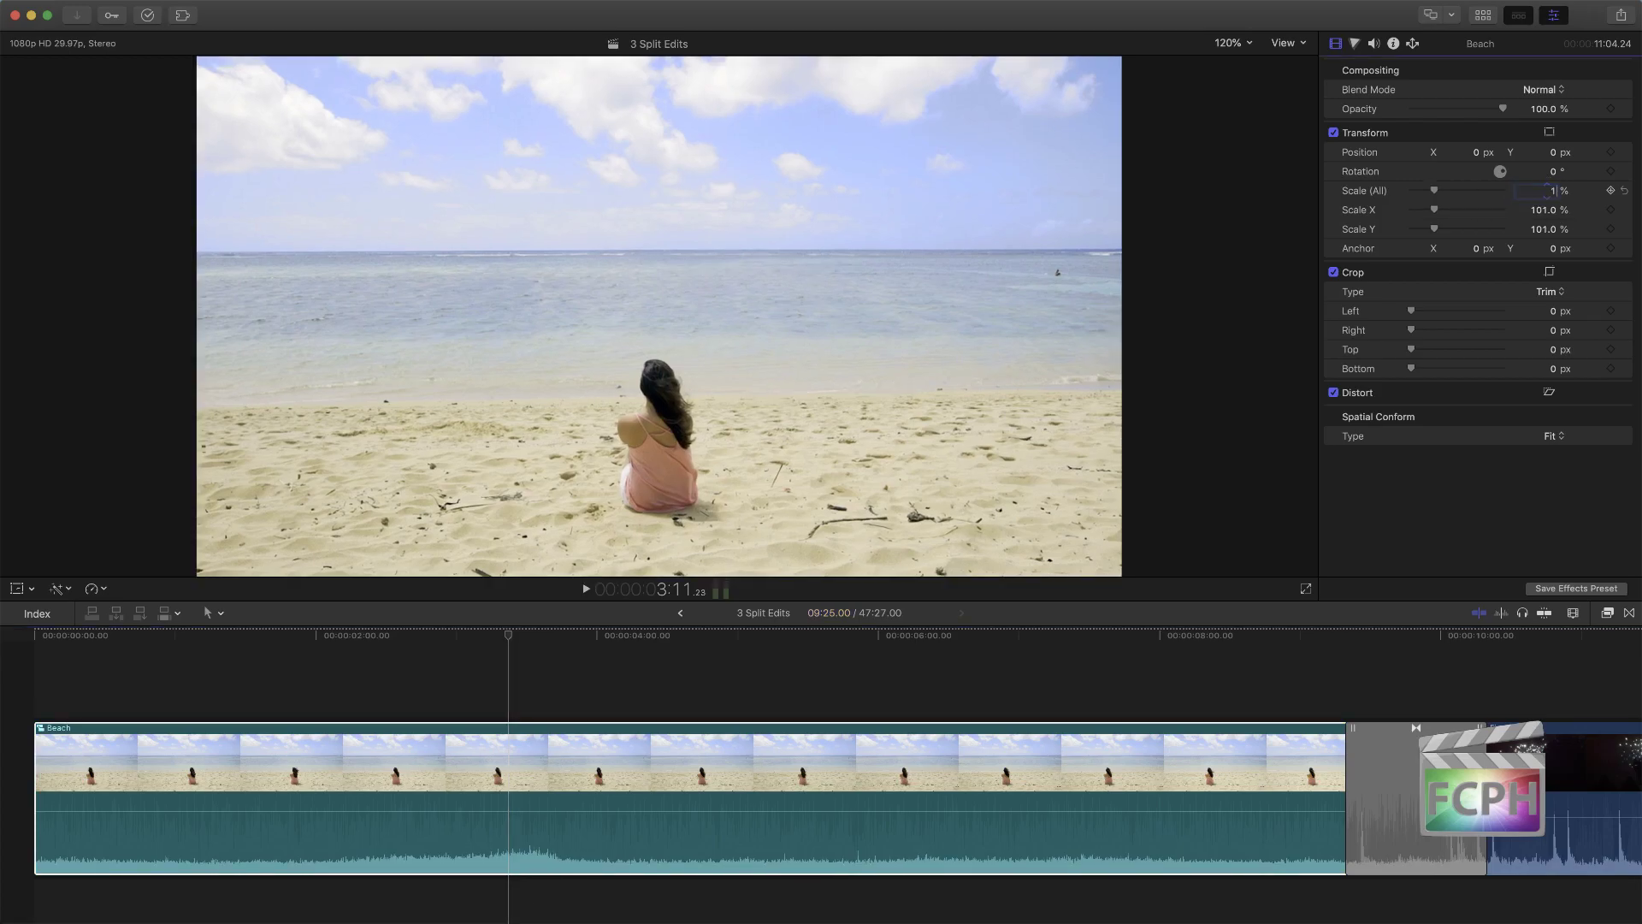
{"action": "left_click", "coordinate": [1612, 191]}
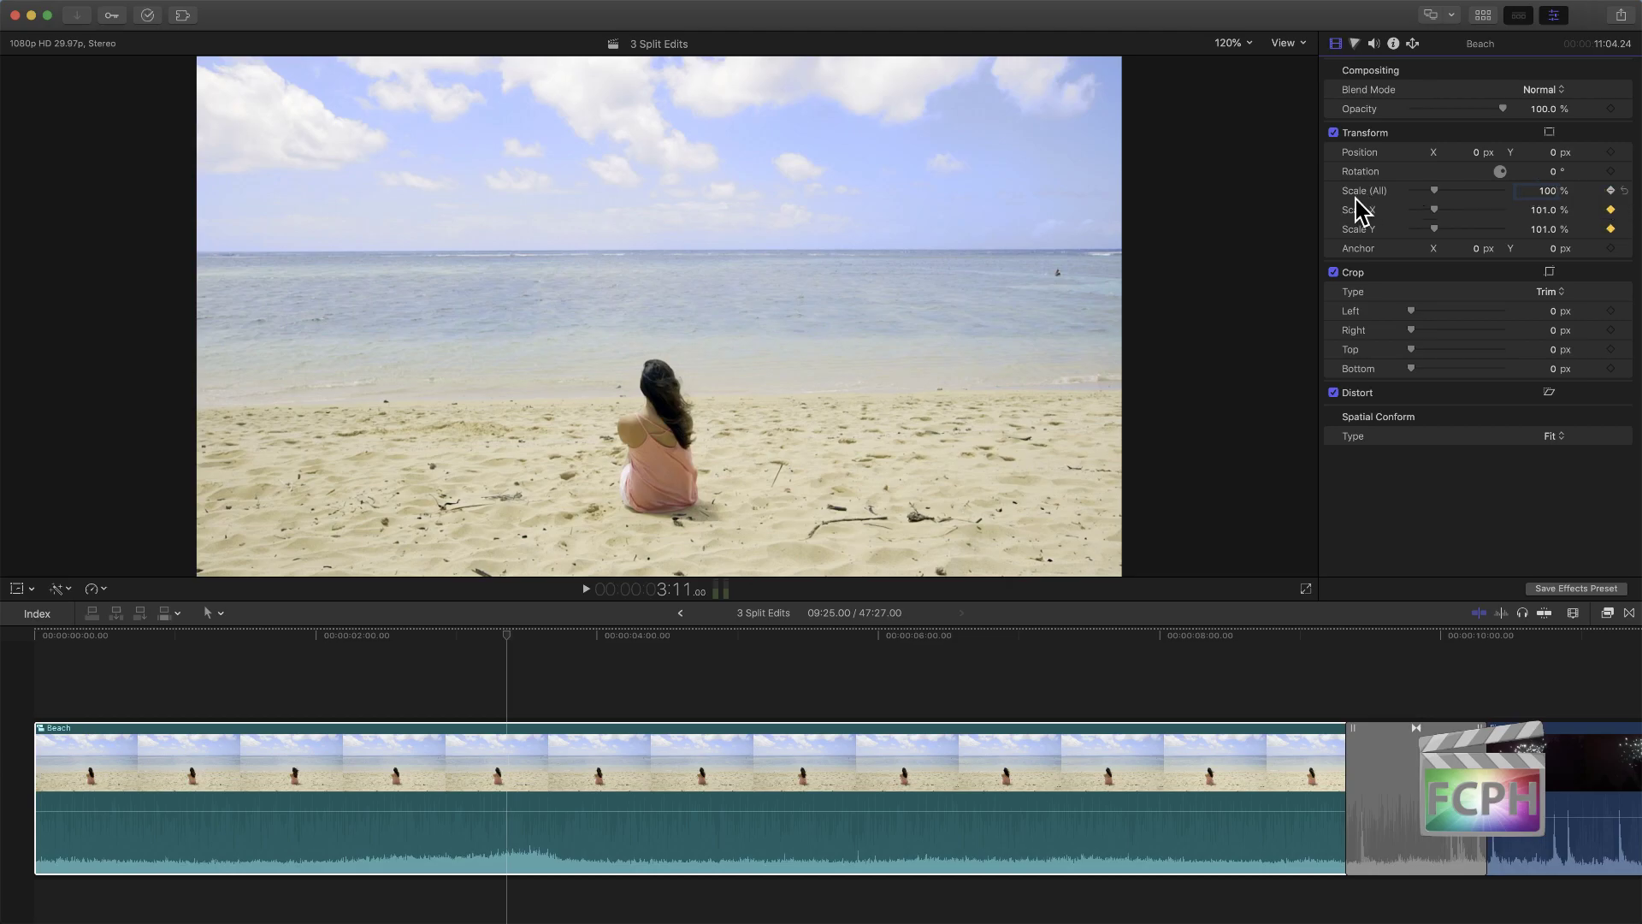
Step: Reduce the Beach clip's Scale (All) to 27% at about 5:22 as a second scale keyframe
{"action": "left_click", "coordinate": [506, 635]}
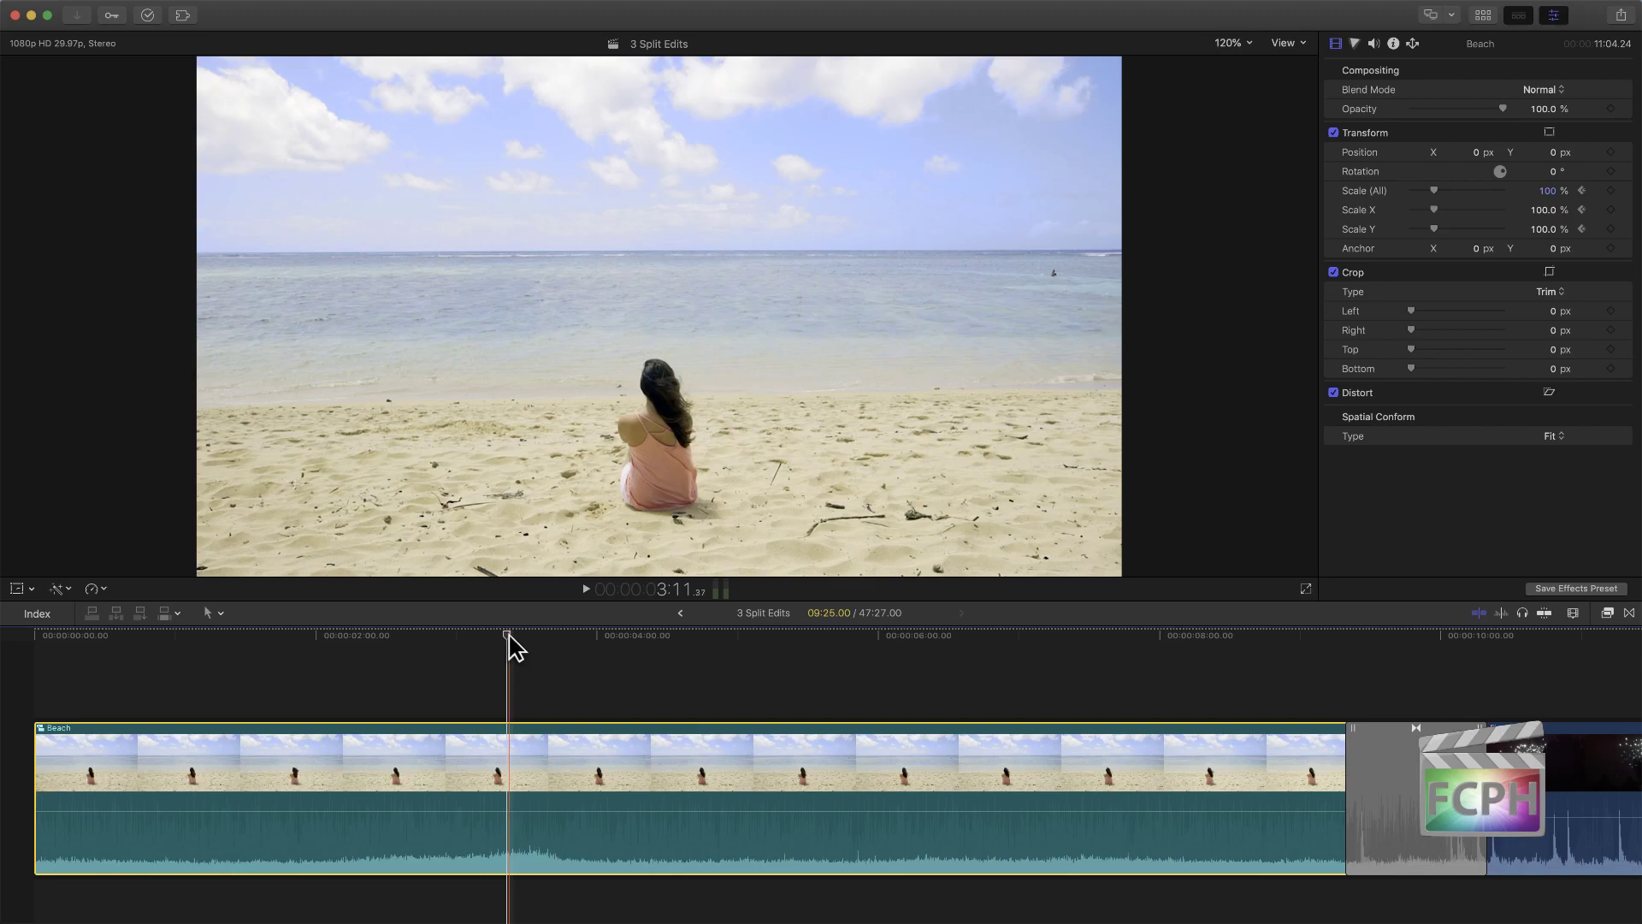
{"action": "key", "text": "space"}
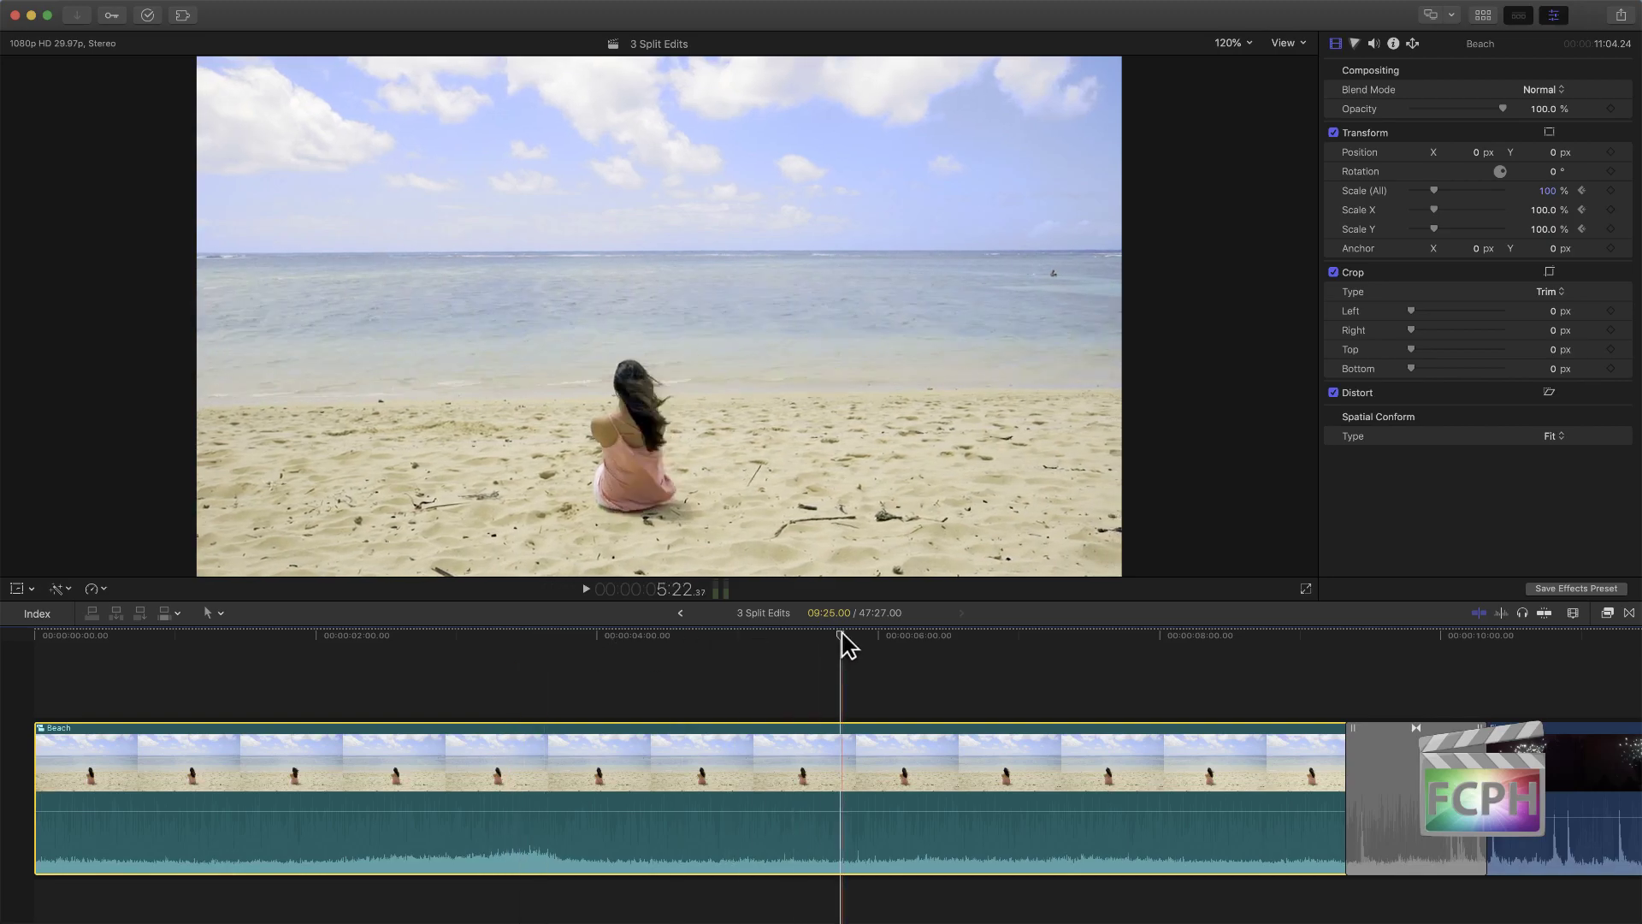
{"action": "left_click_drag", "start_coordinate": [1537, 204], "coordinate": [1422, 200]}
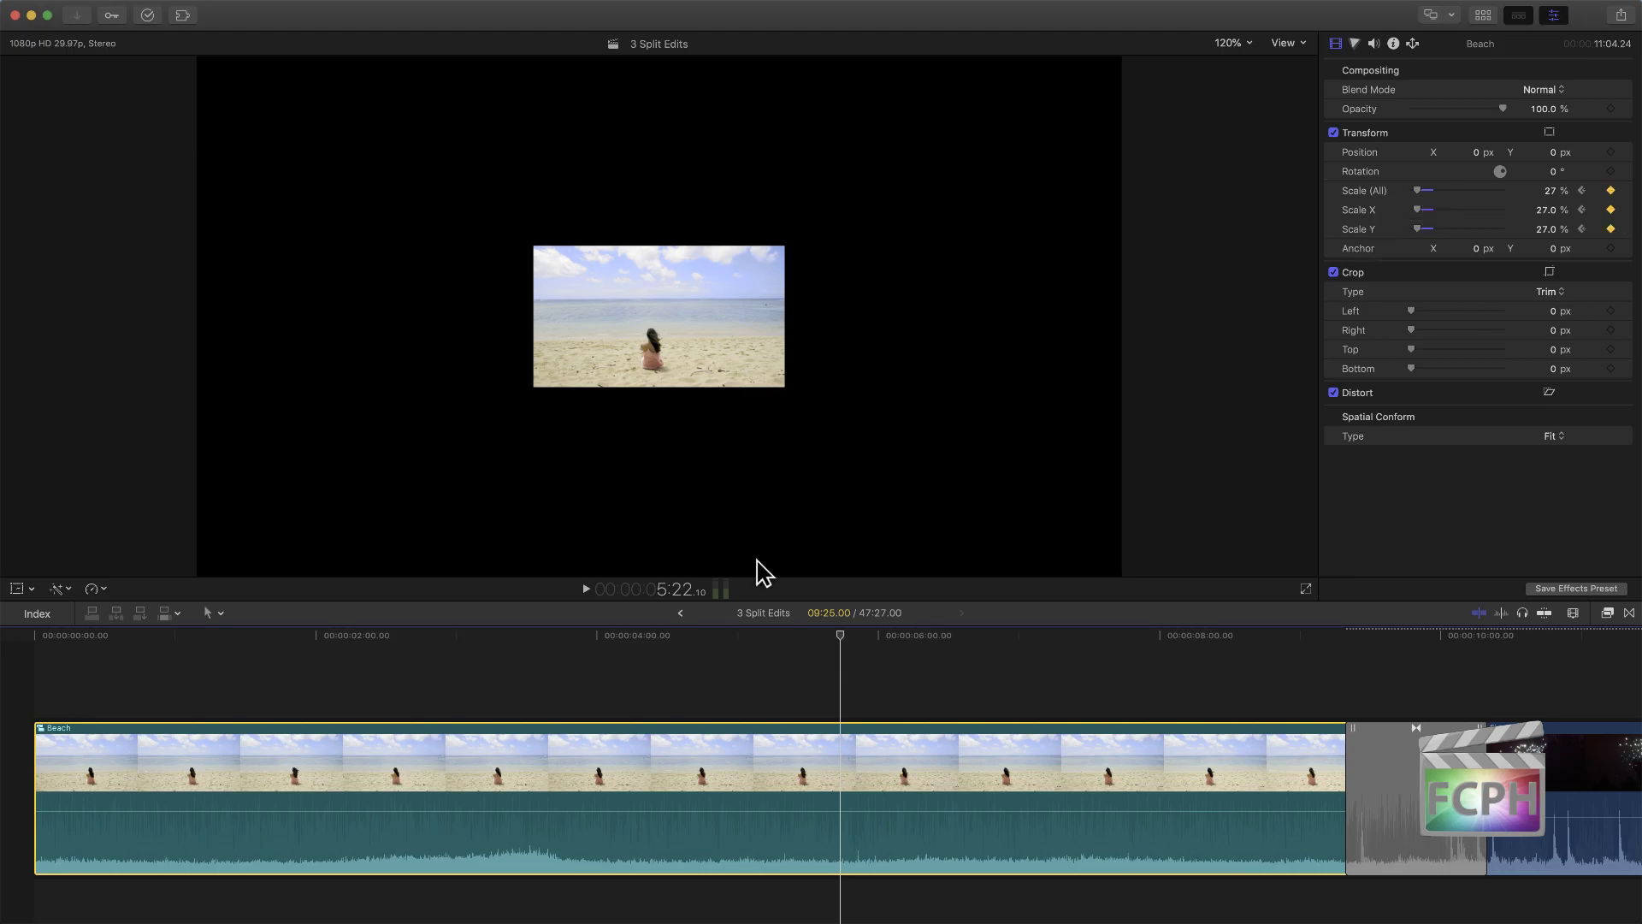
Step: Preview the scale change between the two keyframes and navigate between them, ending on the first keyframe
{"action": "left_click_drag", "start_coordinate": [840, 640], "coordinate": [590, 635]}
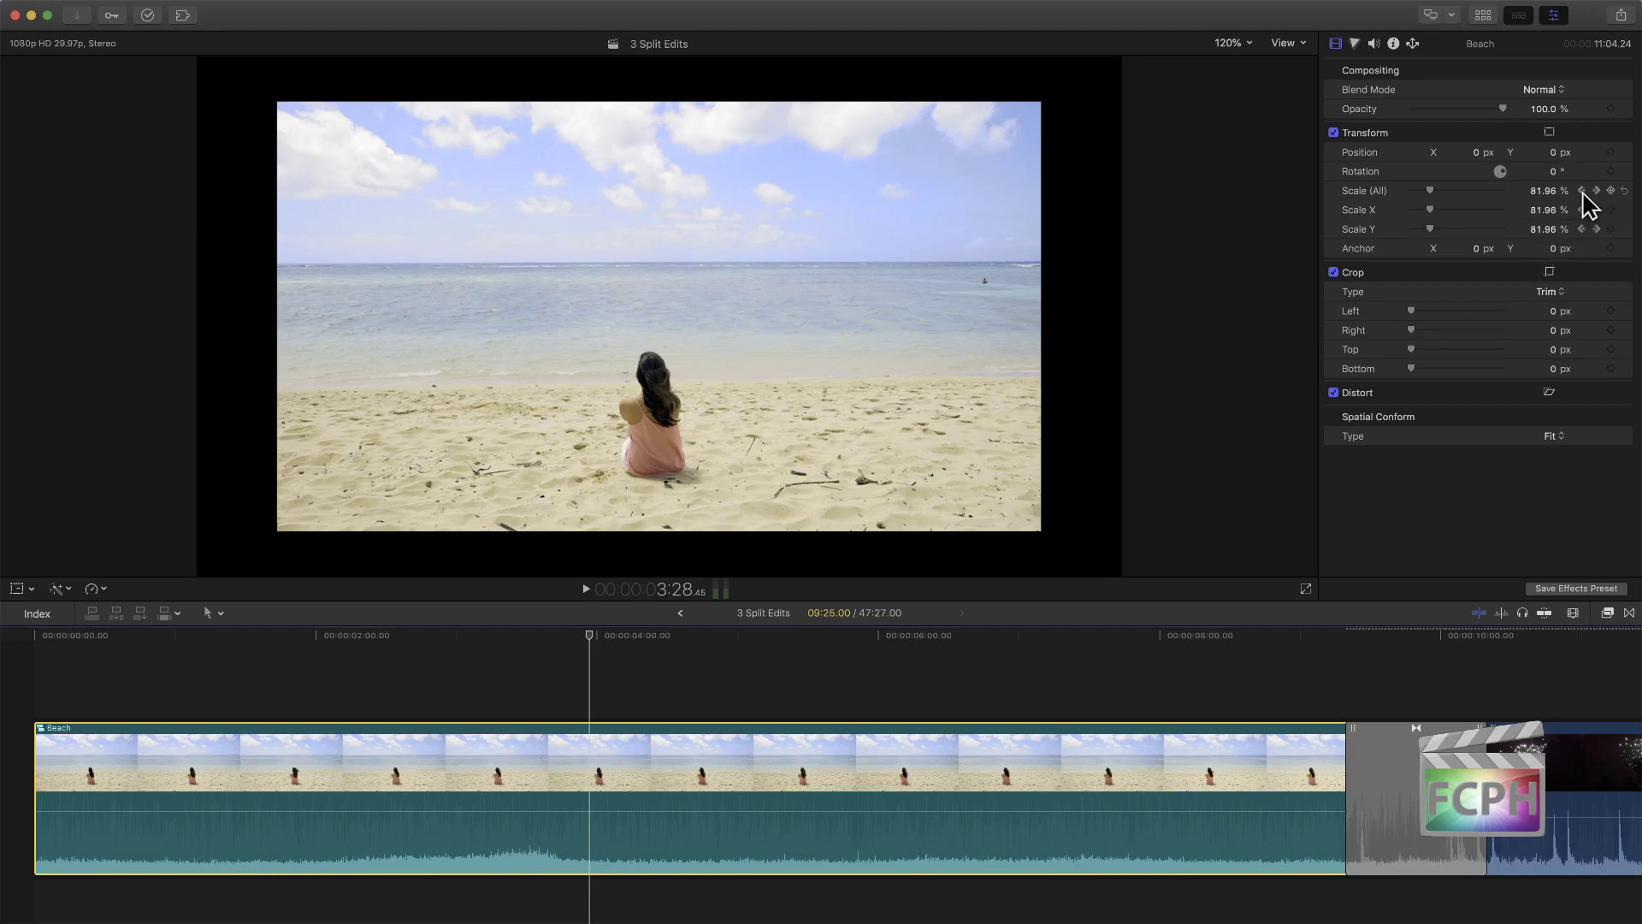
{"action": "left_click", "coordinate": [1581, 191]}
{"action": "left_click", "coordinate": [1596, 191]}
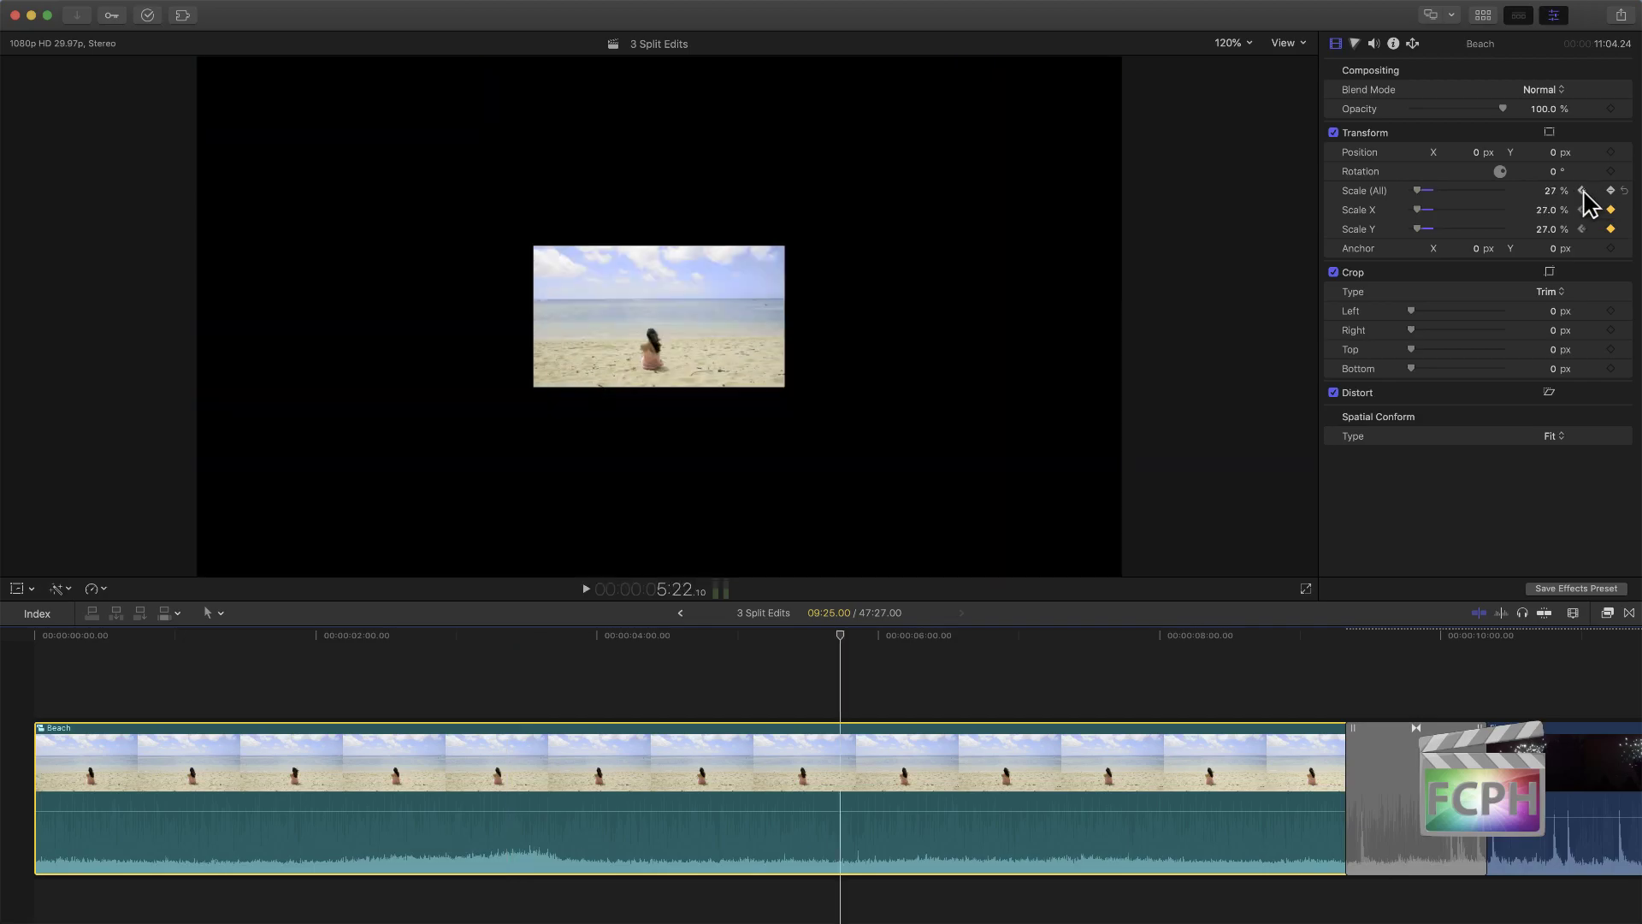
{"action": "left_click", "coordinate": [1582, 191]}
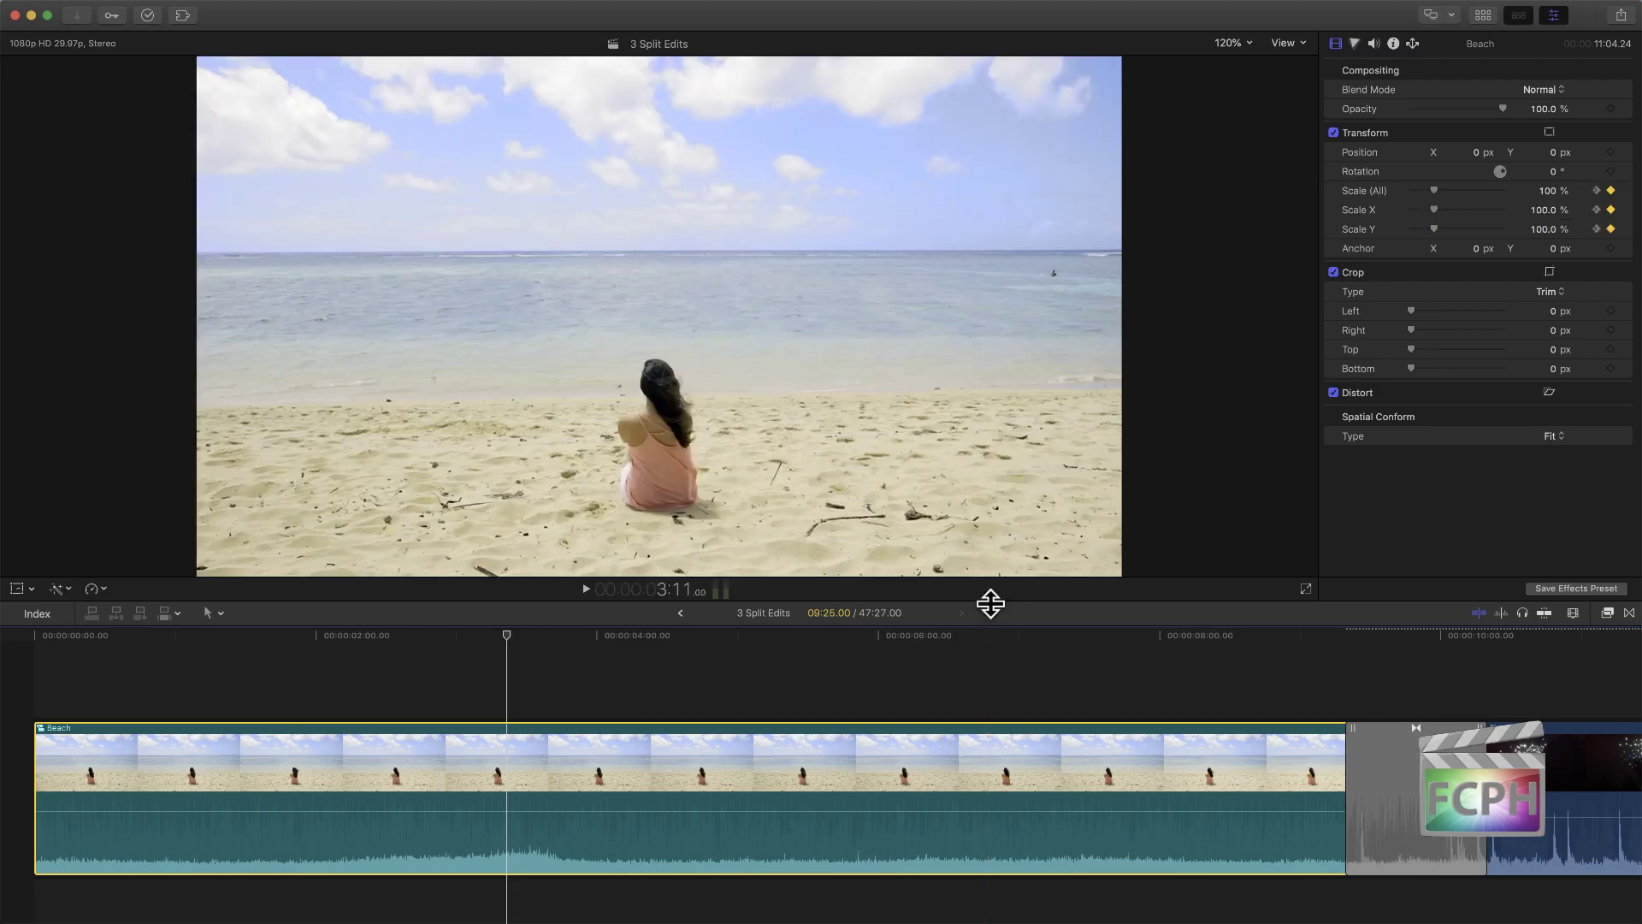
Step: Enlarge the timeline area and reduce the clip height to make room above the Beach clip
{"action": "left_click_drag", "start_coordinate": [990, 601], "coordinate": [972, 393]}
{"action": "left_click", "coordinate": [1573, 407]}
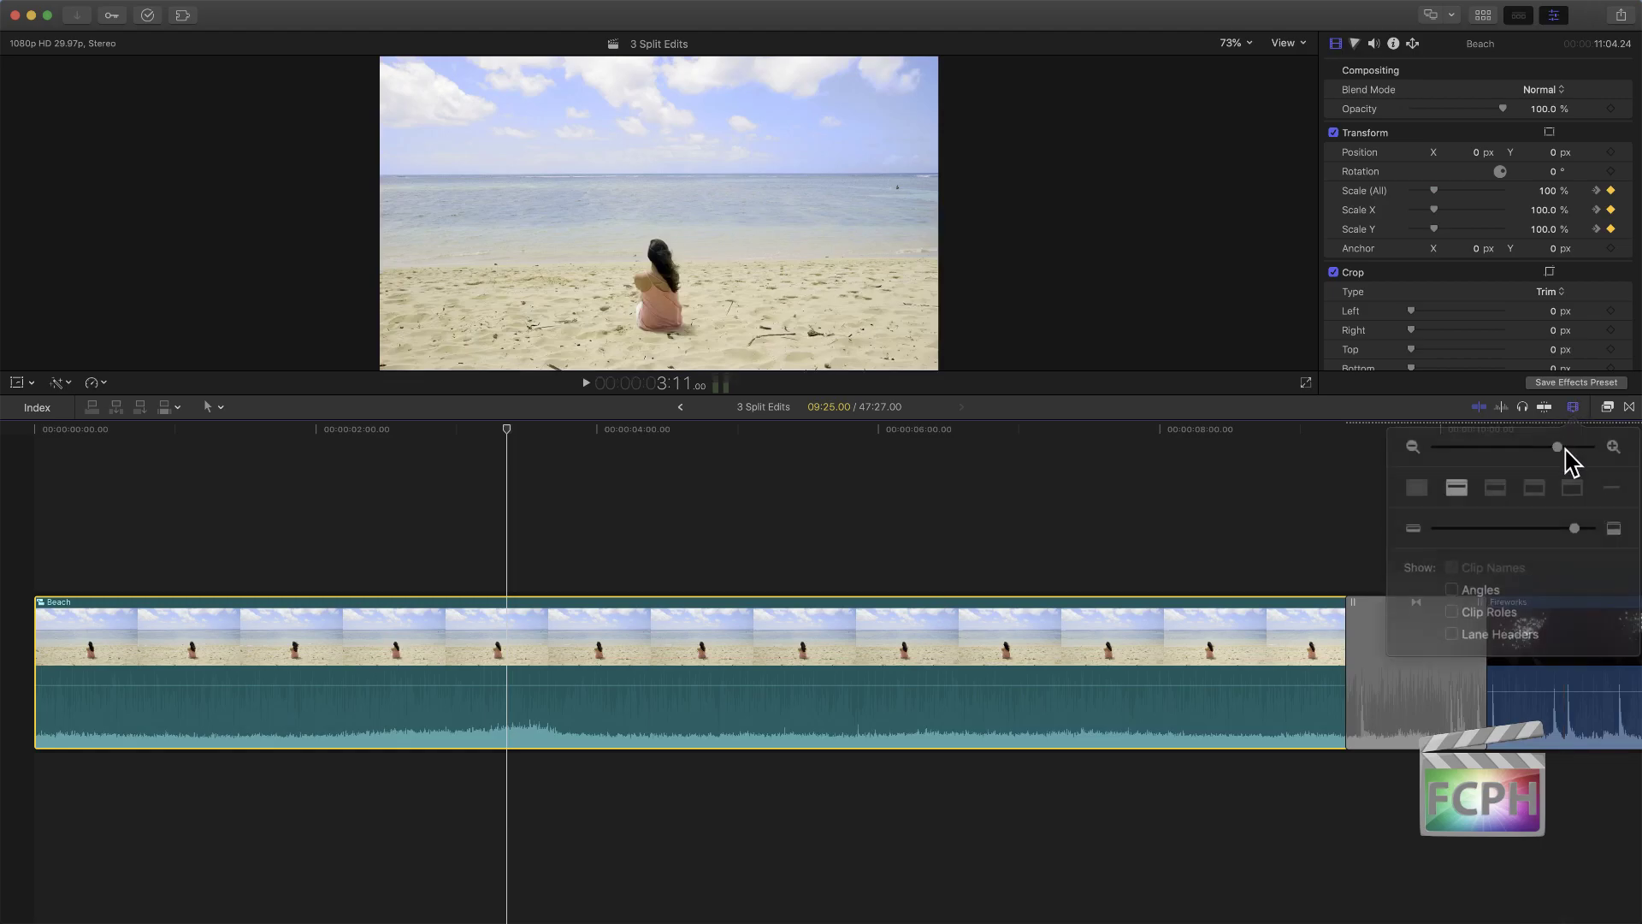
{"action": "left_click_drag", "start_coordinate": [1576, 514], "coordinate": [1514, 524]}
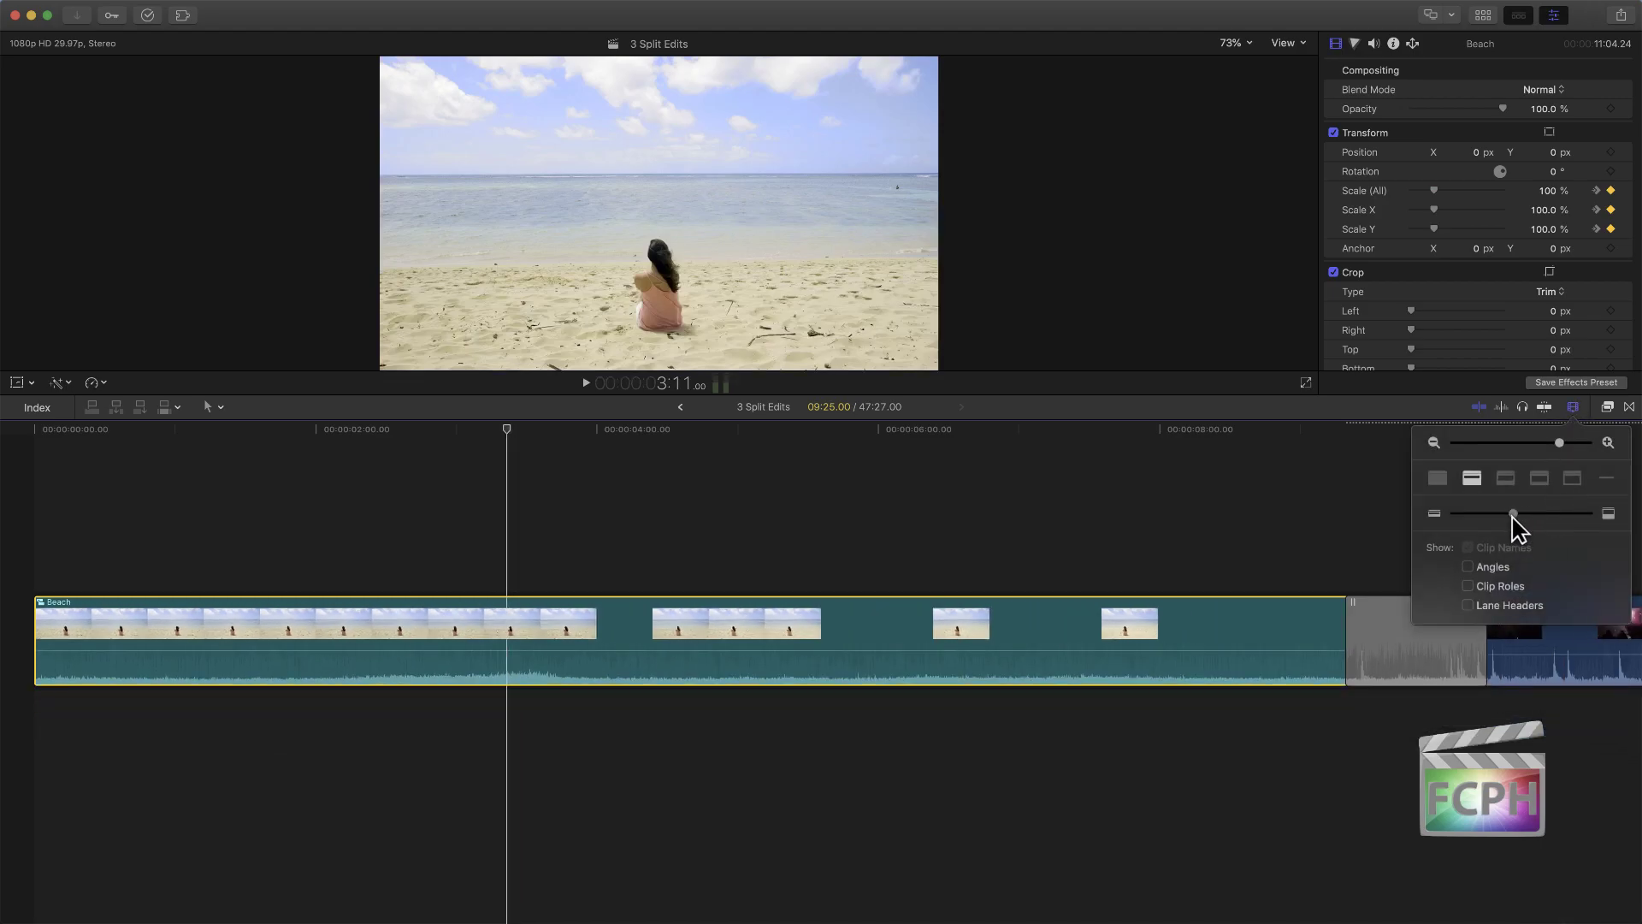
{"action": "left_click", "coordinate": [523, 540]}
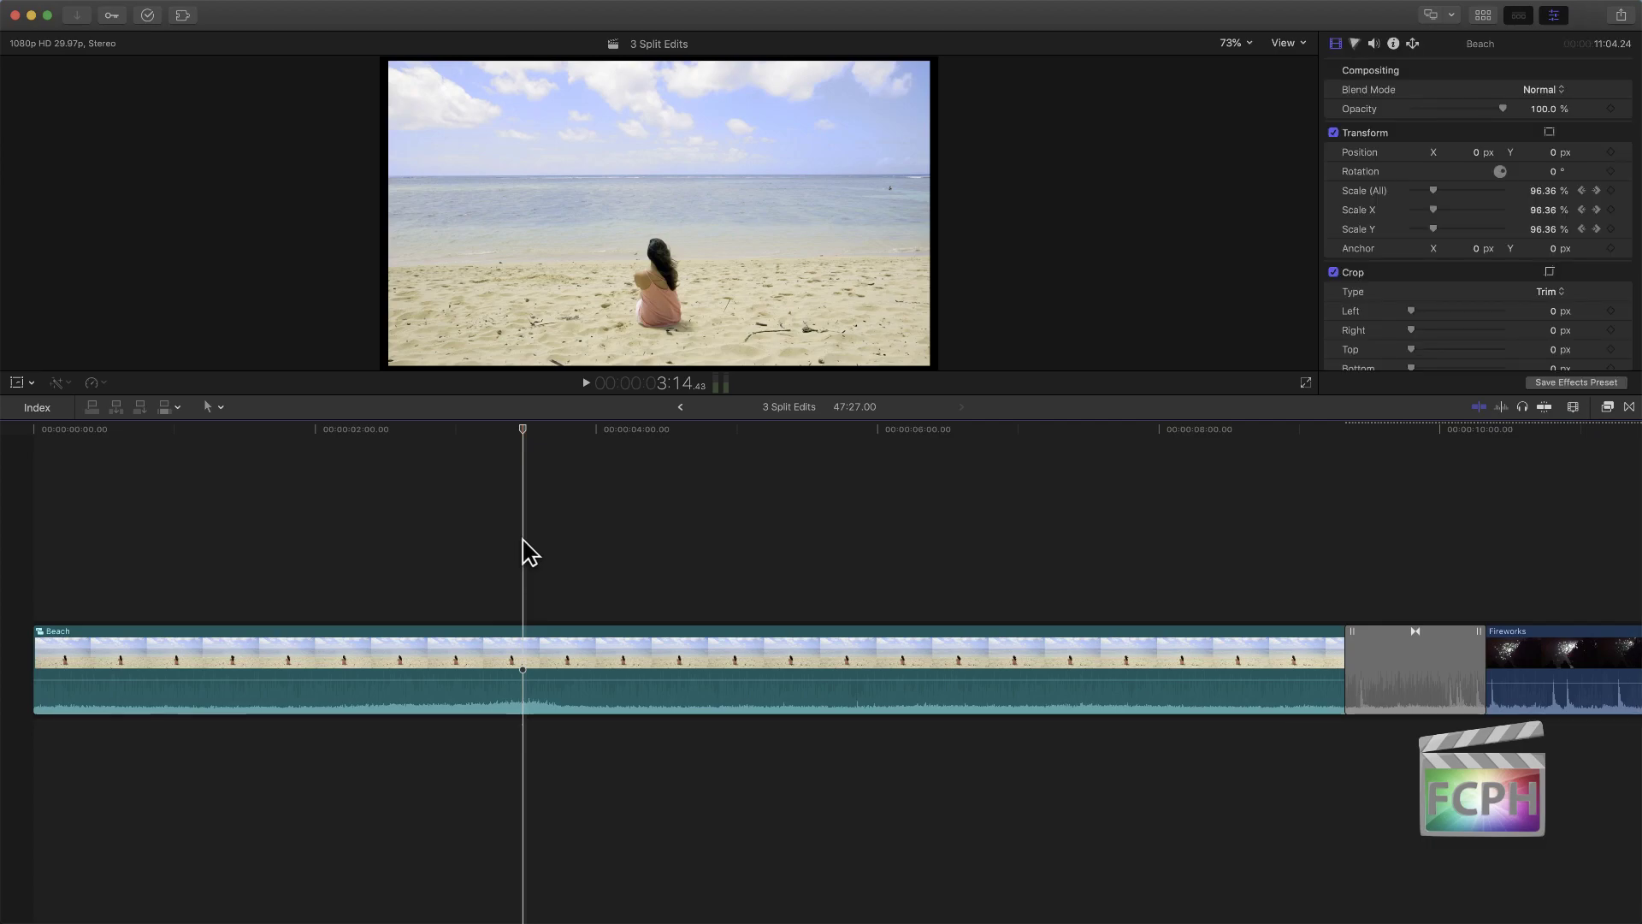
Step: Show the video animation editor for the Beach clip in the timeline
{"action": "right_click", "coordinate": [489, 643]}
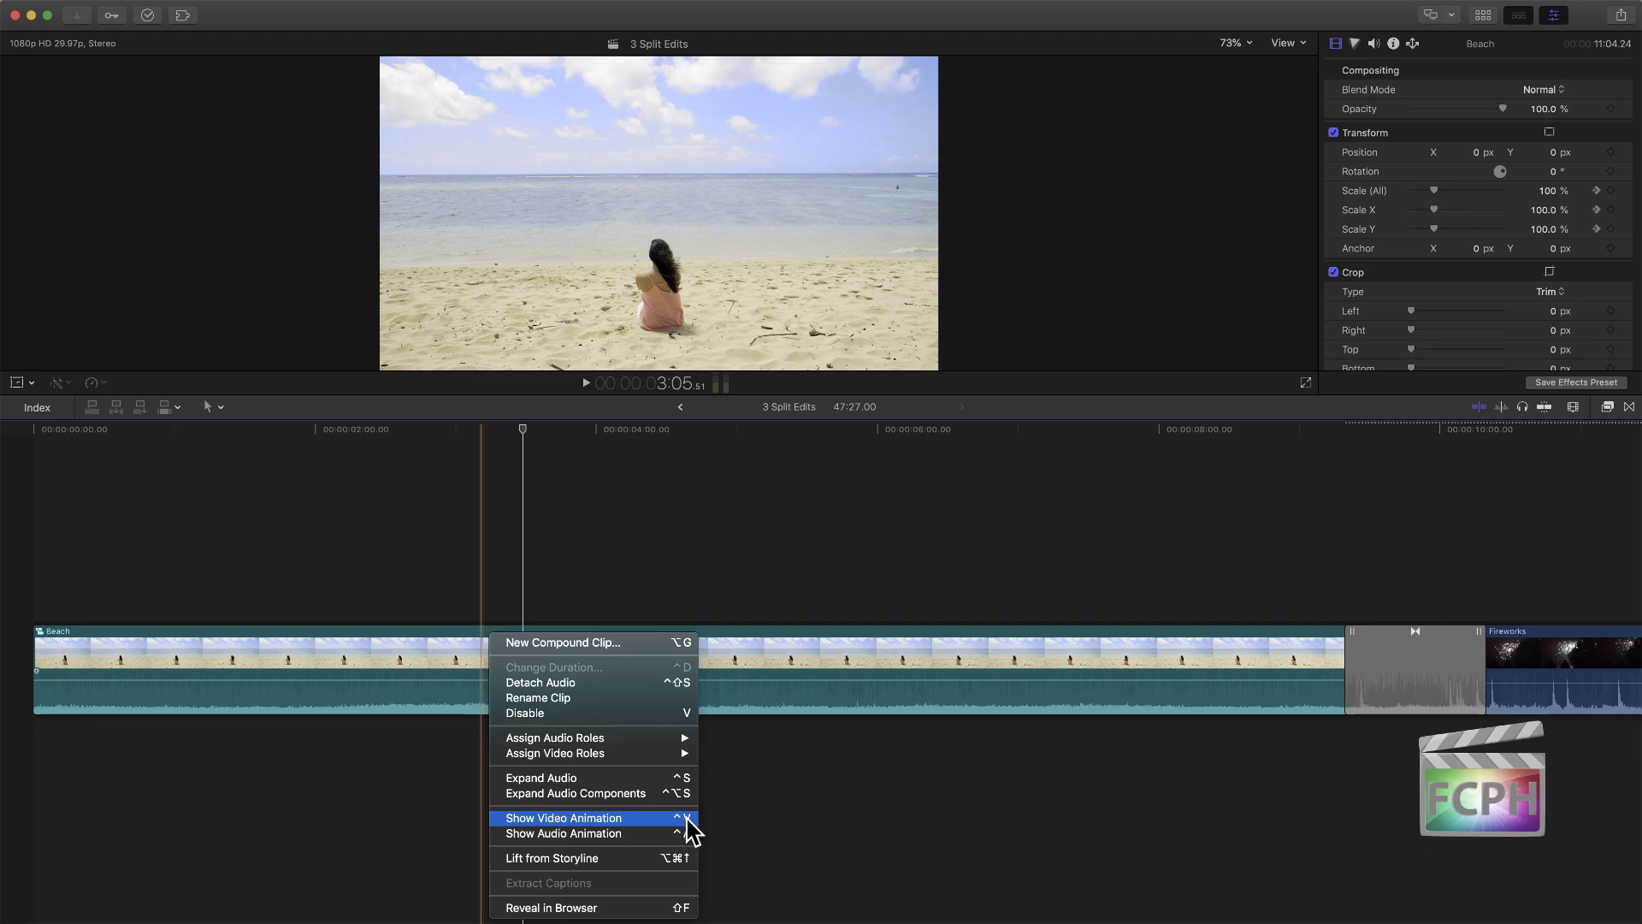
{"action": "left_click", "coordinate": [682, 663]}
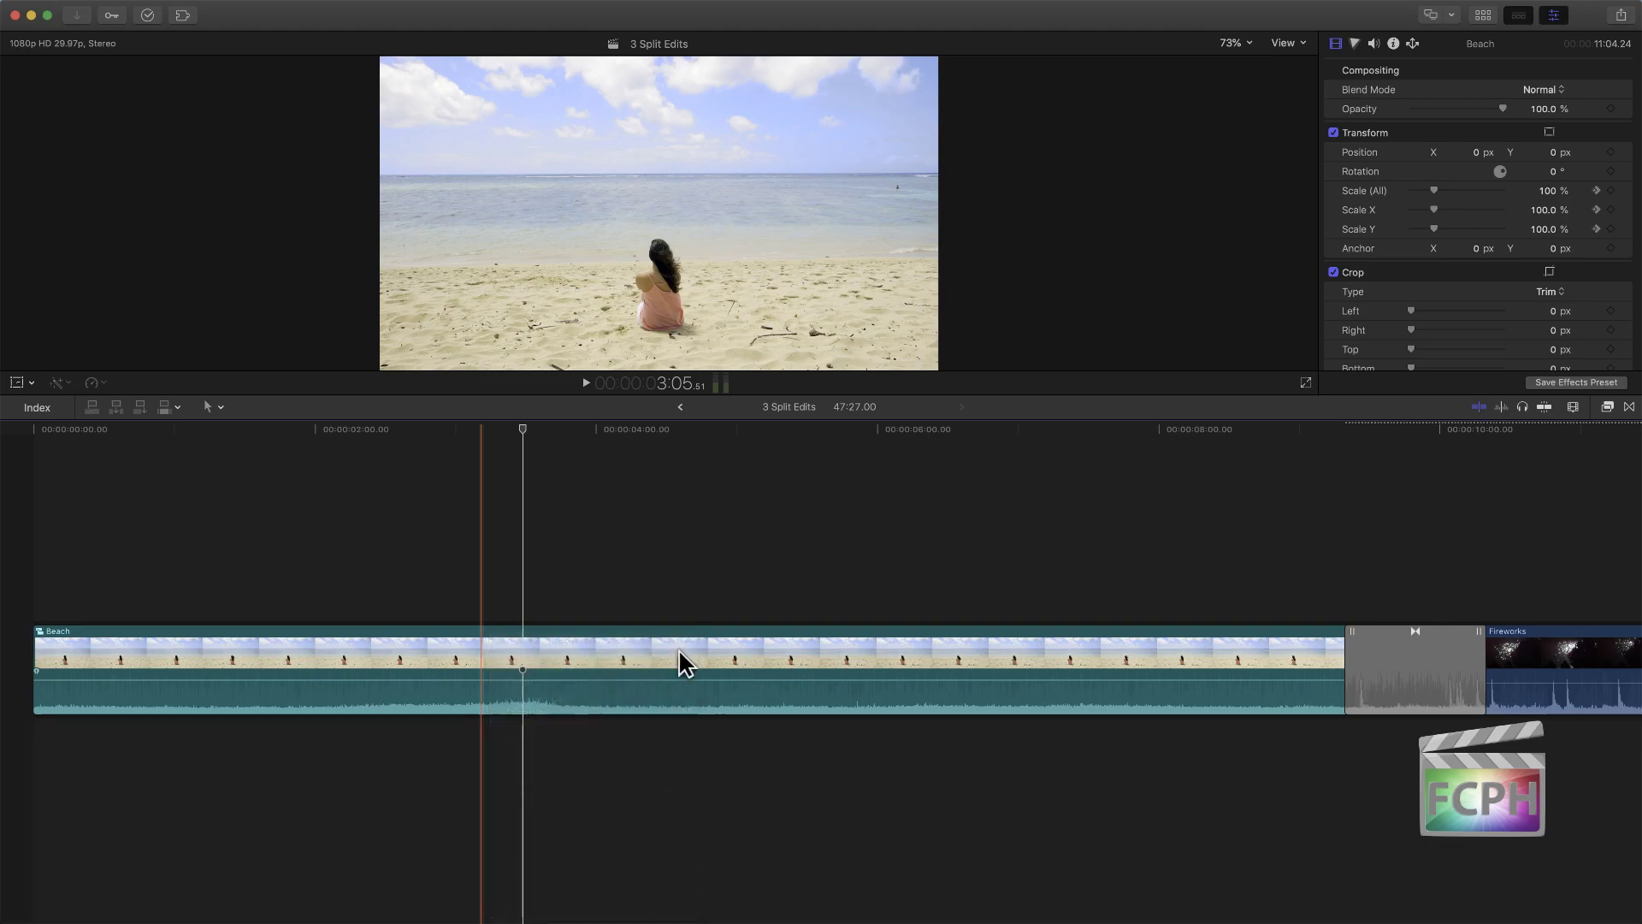
{"action": "left_click", "coordinate": [516, 656]}
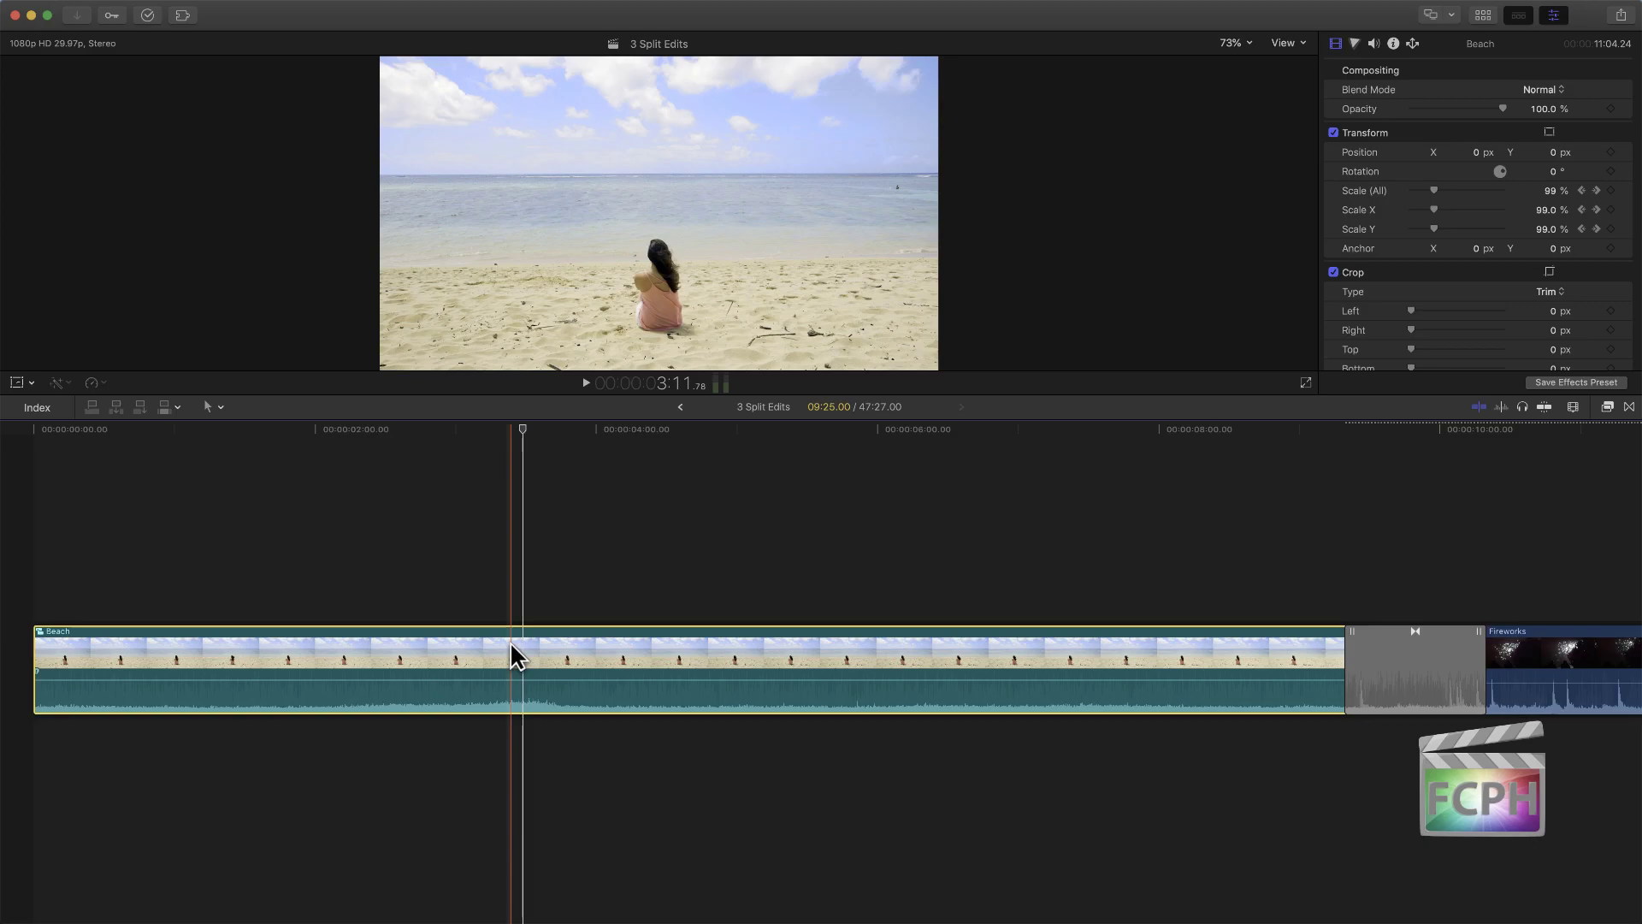
{"action": "key", "text": "ctrl+v"}
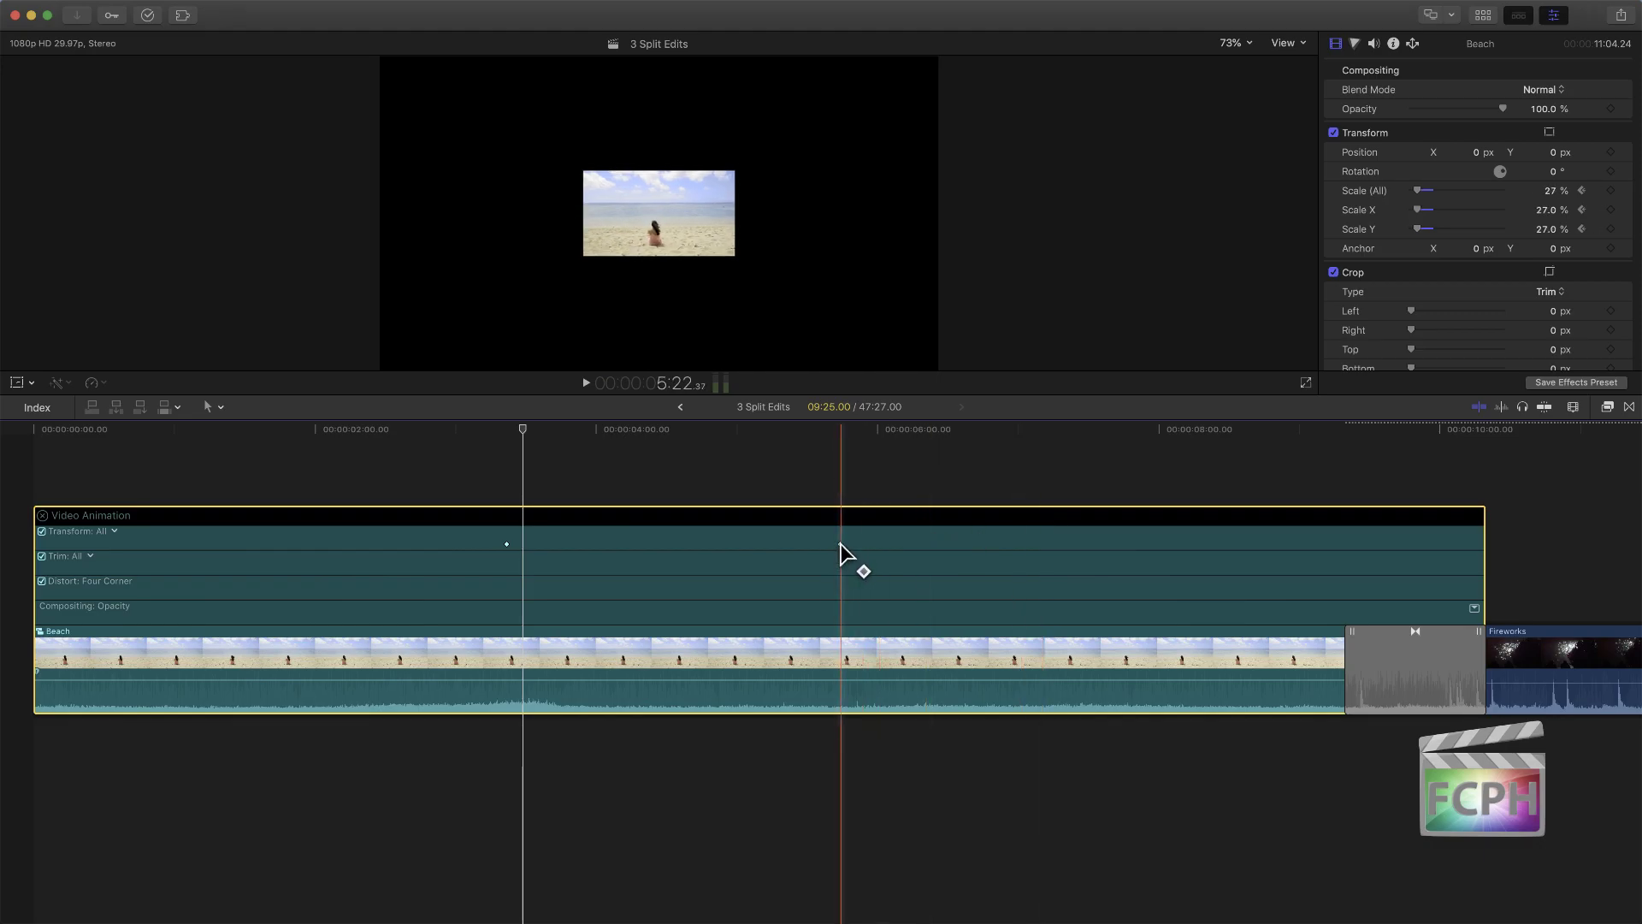
Step: Display only the Scale (All) keyframes in the Transform row of the Beach clip's video animation
{"action": "left_click", "coordinate": [111, 531]}
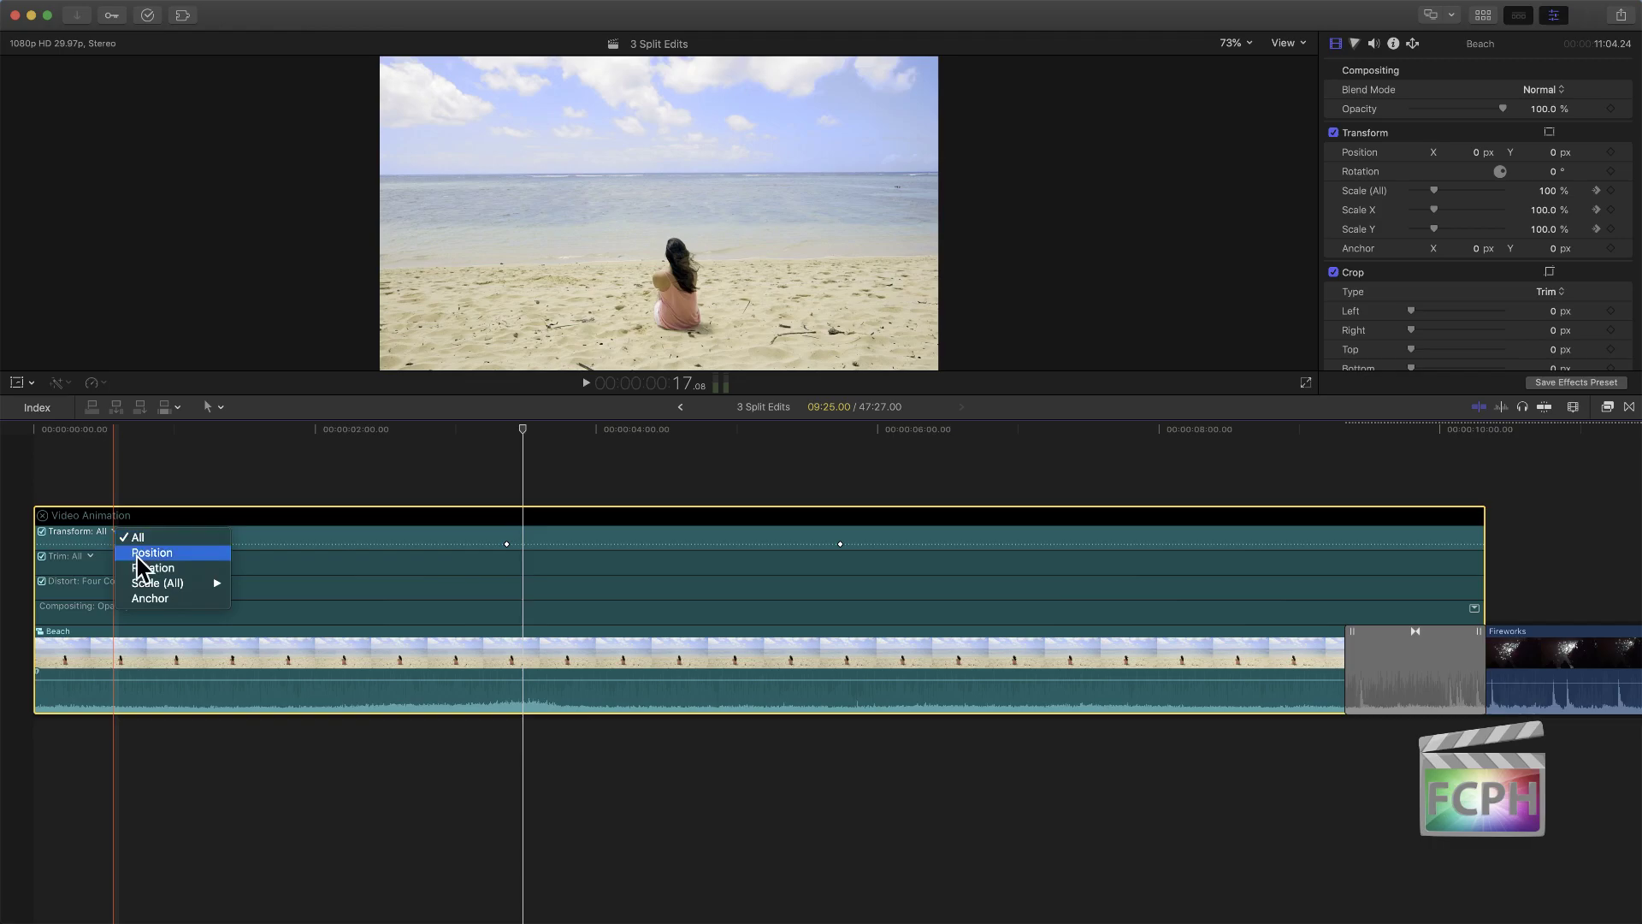
{"action": "mouse_move", "coordinate": [156, 583]}
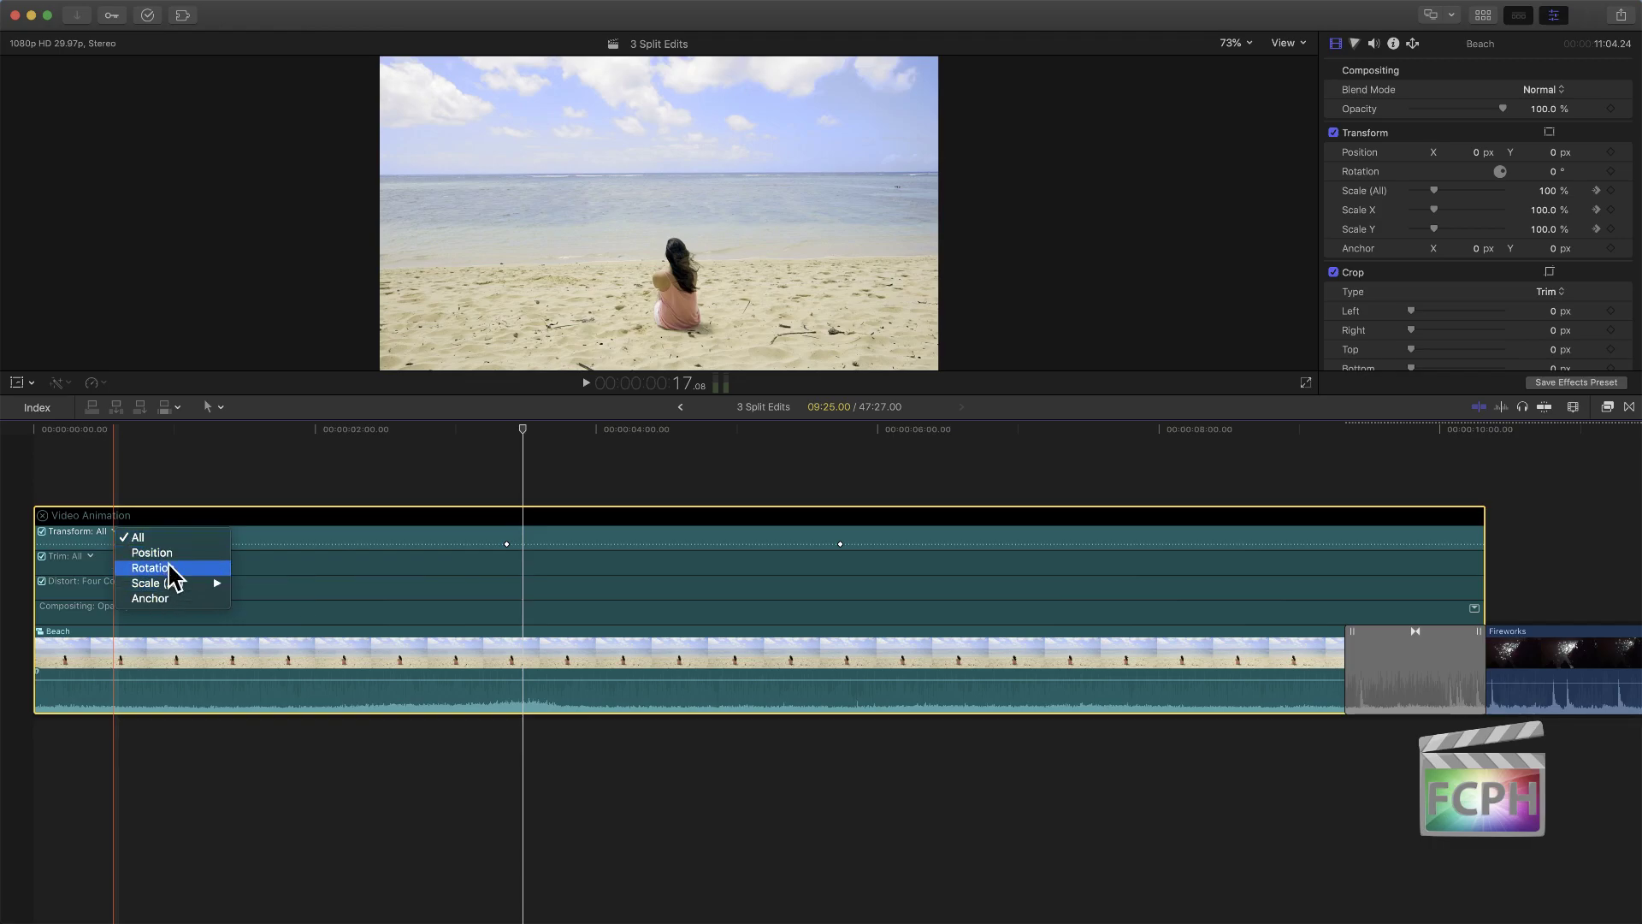
{"action": "left_click", "coordinate": [169, 585]}
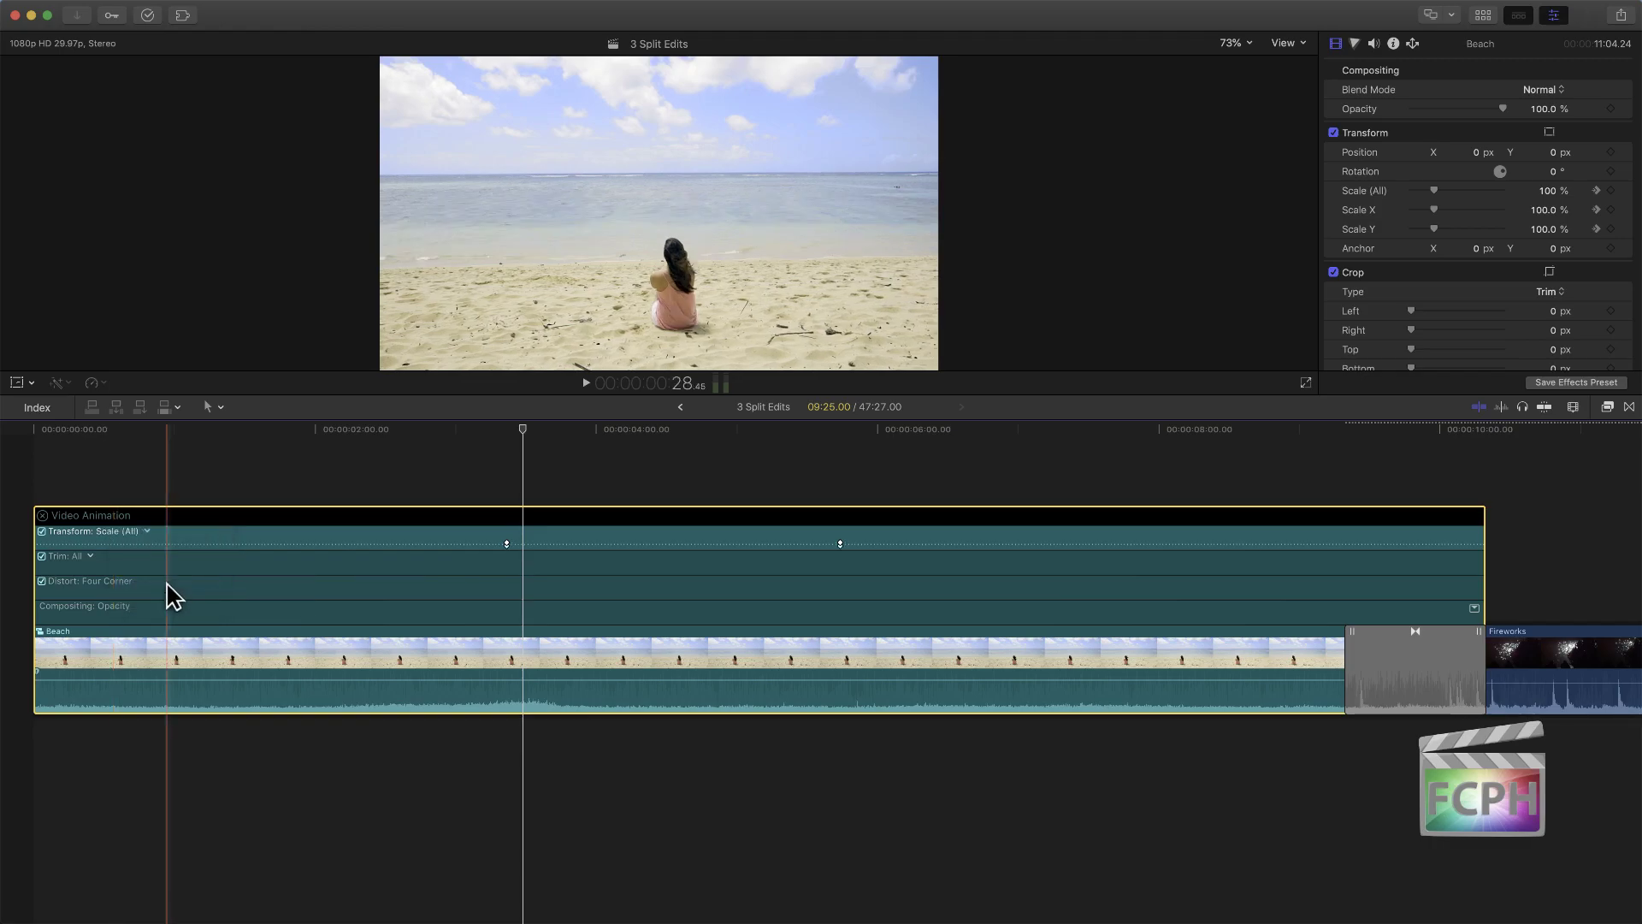
Step: Move the Beach clip's first scale keyframe later in time, to about 3:28
{"action": "left_click", "coordinate": [511, 544], "text": "alt"}
{"action": "left_click_drag", "start_coordinate": [522, 543], "coordinate": [664, 543]}
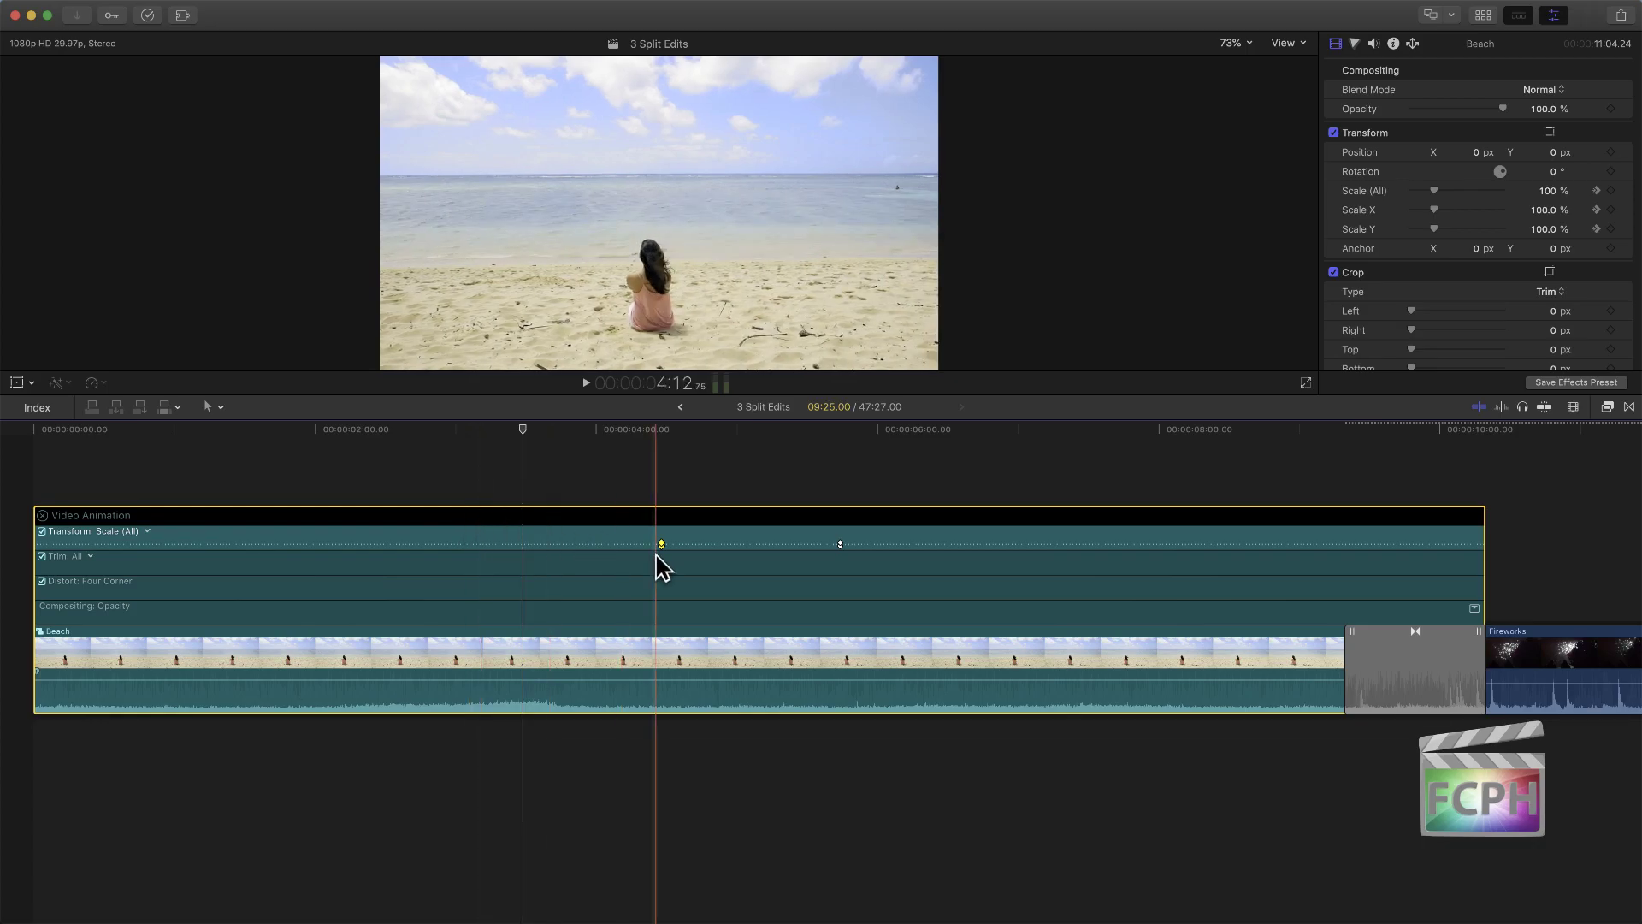
{"action": "left_click_drag", "start_coordinate": [662, 544], "coordinate": [597, 540]}
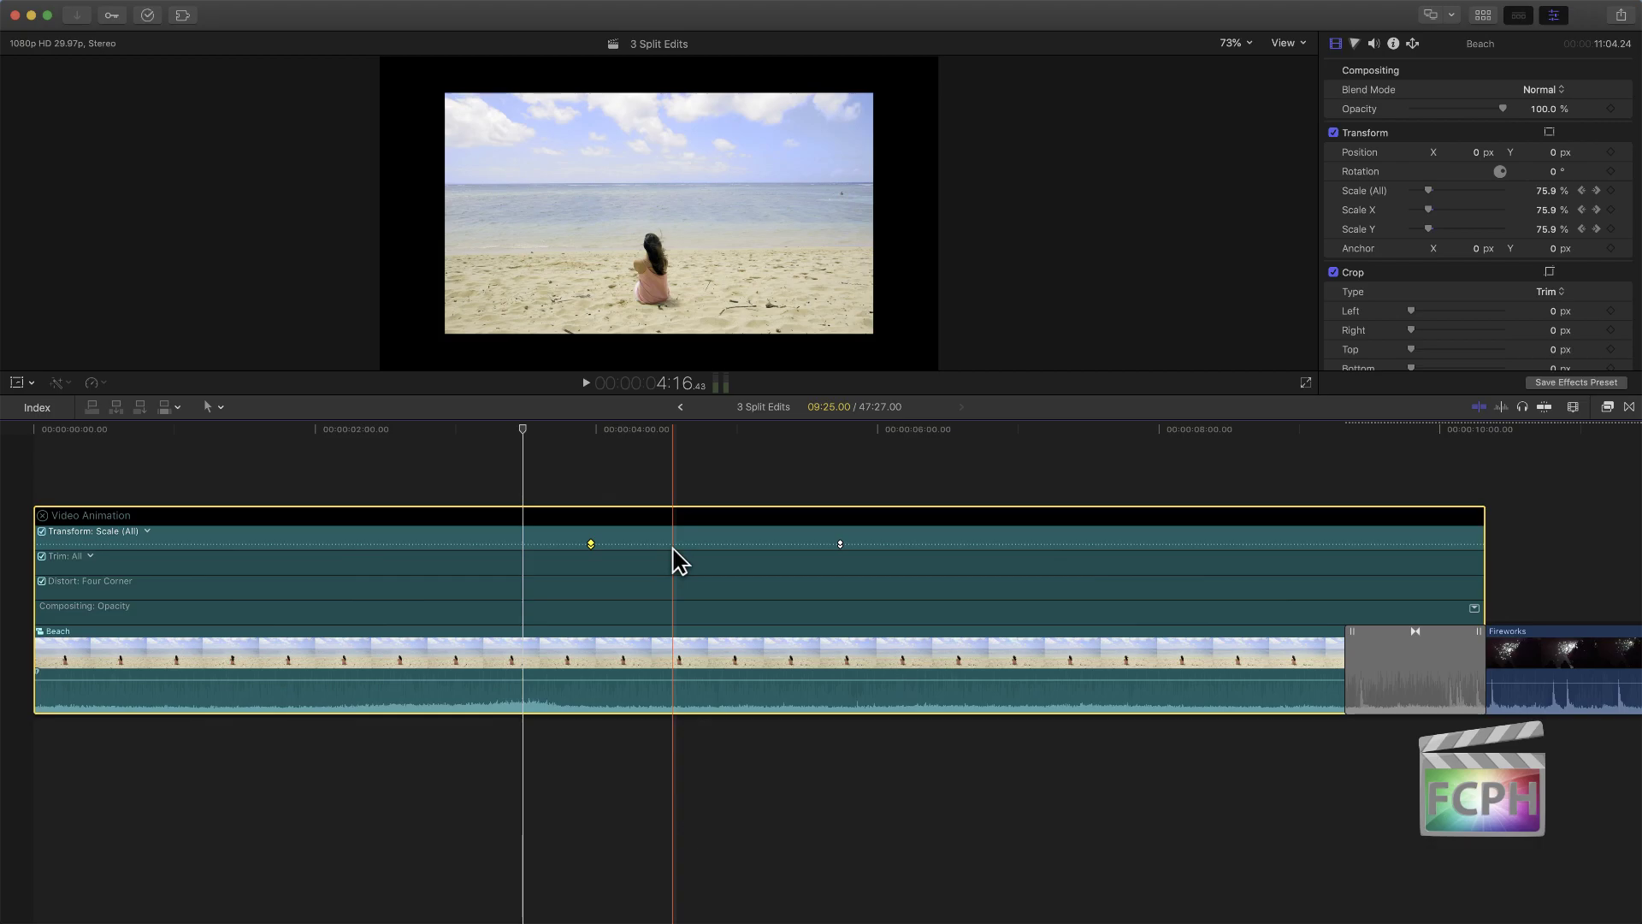
Step: Keep Scale (All) as the displayed Transform parameter and close the Beach clip's video animation editor
{"action": "left_click", "coordinate": [147, 531]}
{"action": "left_click", "coordinate": [238, 583]}
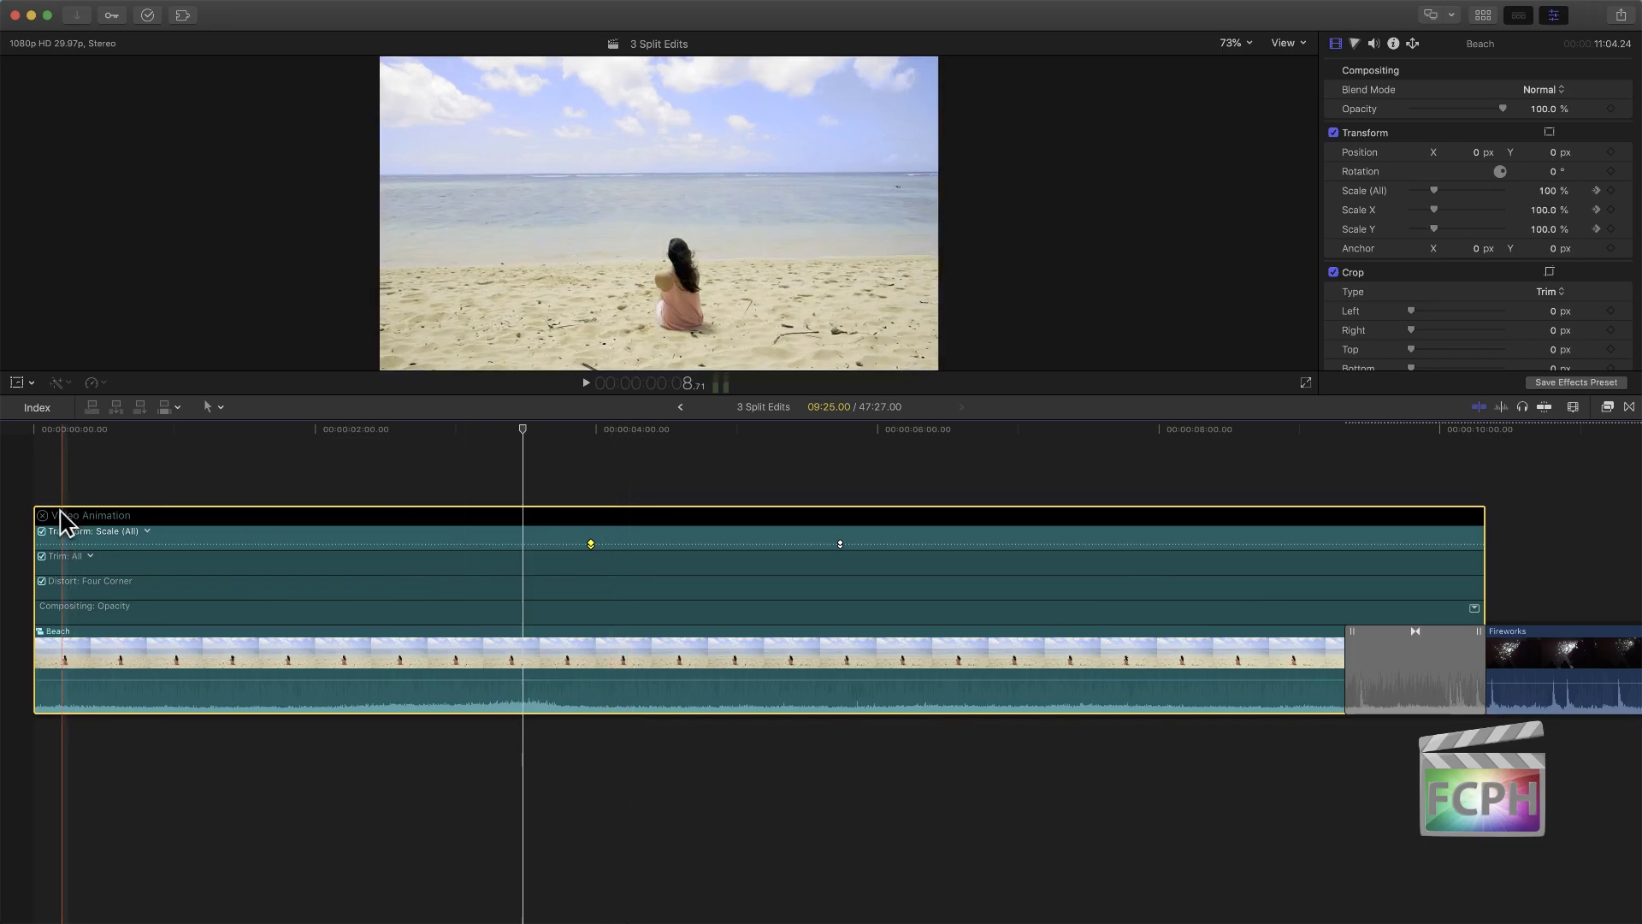
{"action": "left_click", "coordinate": [42, 516]}
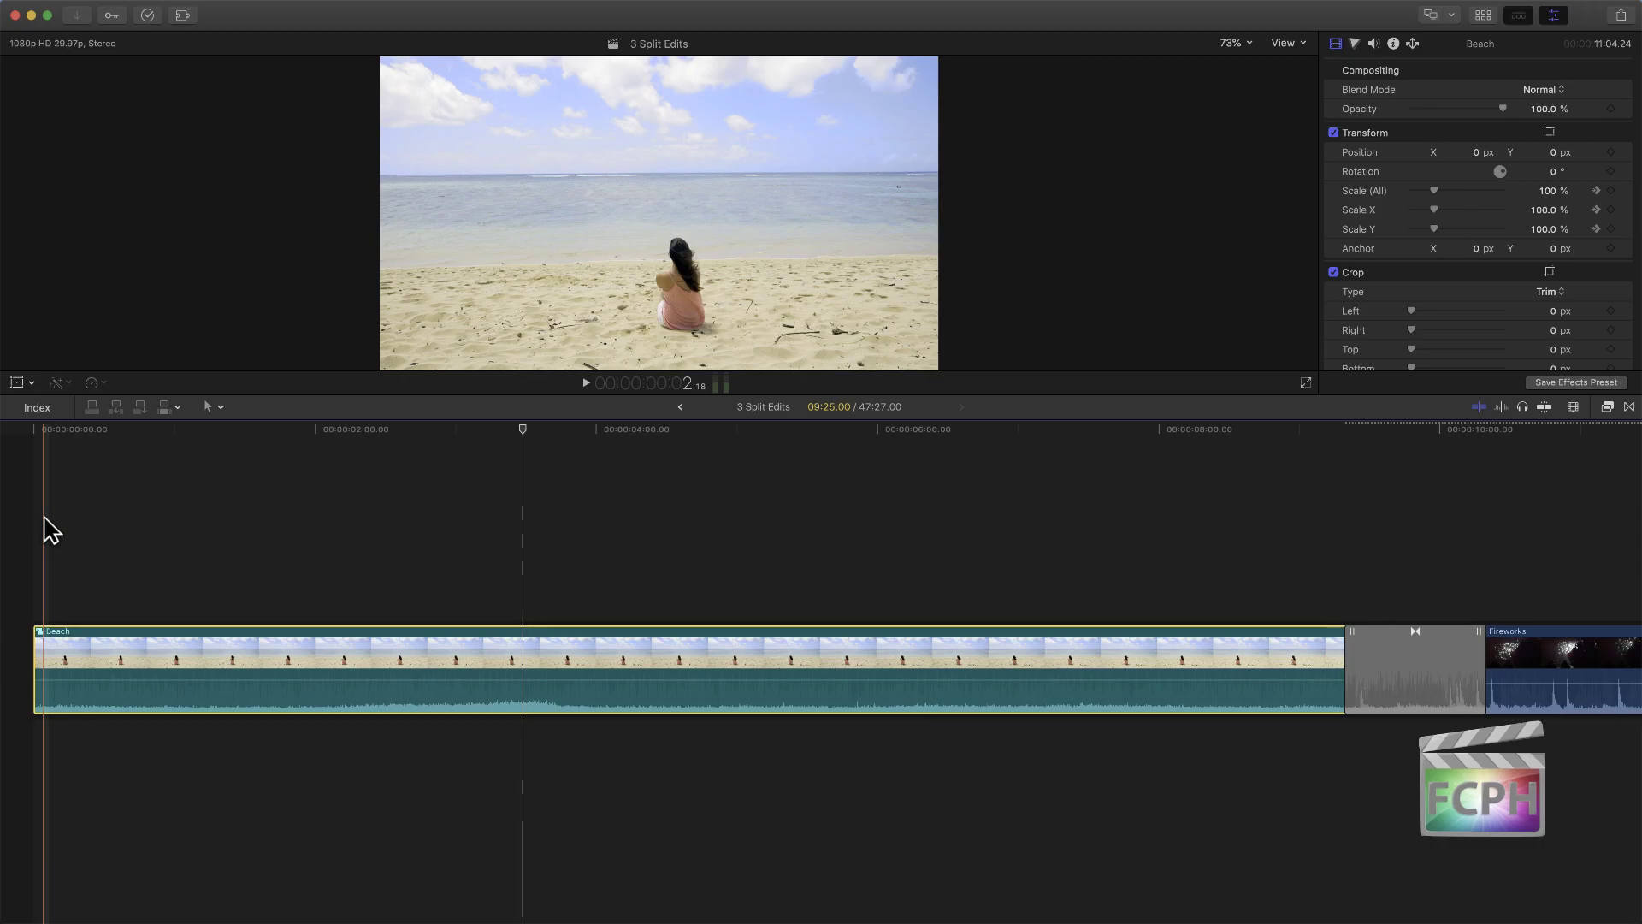
{"action": "right_click", "coordinate": [464, 638]}
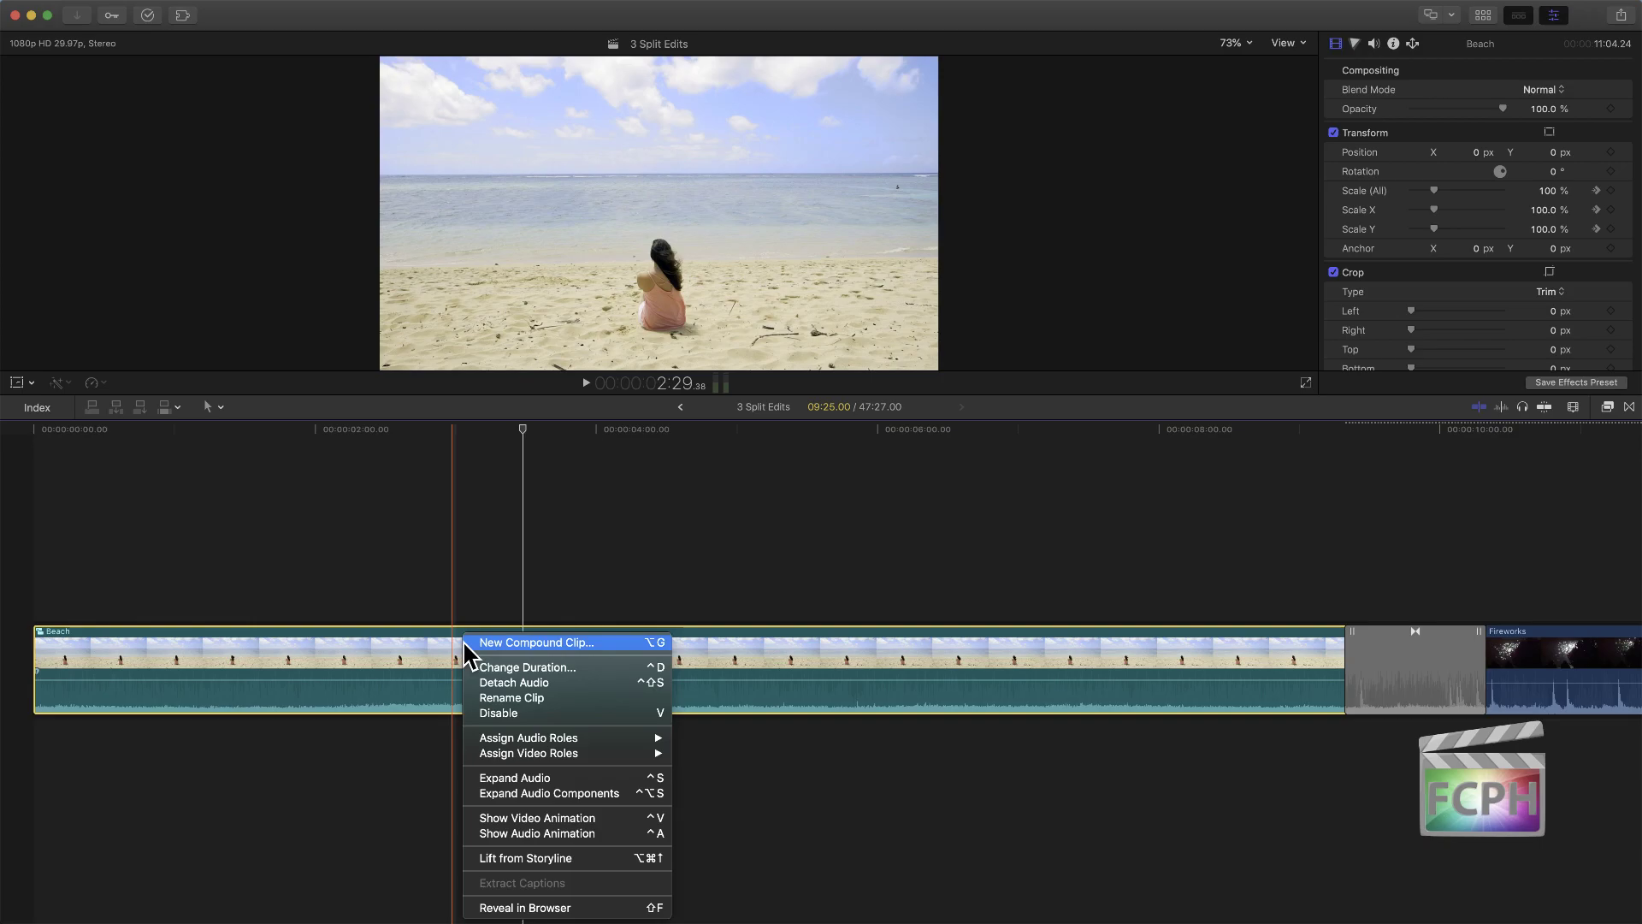
{"action": "left_click", "coordinate": [398, 654]}
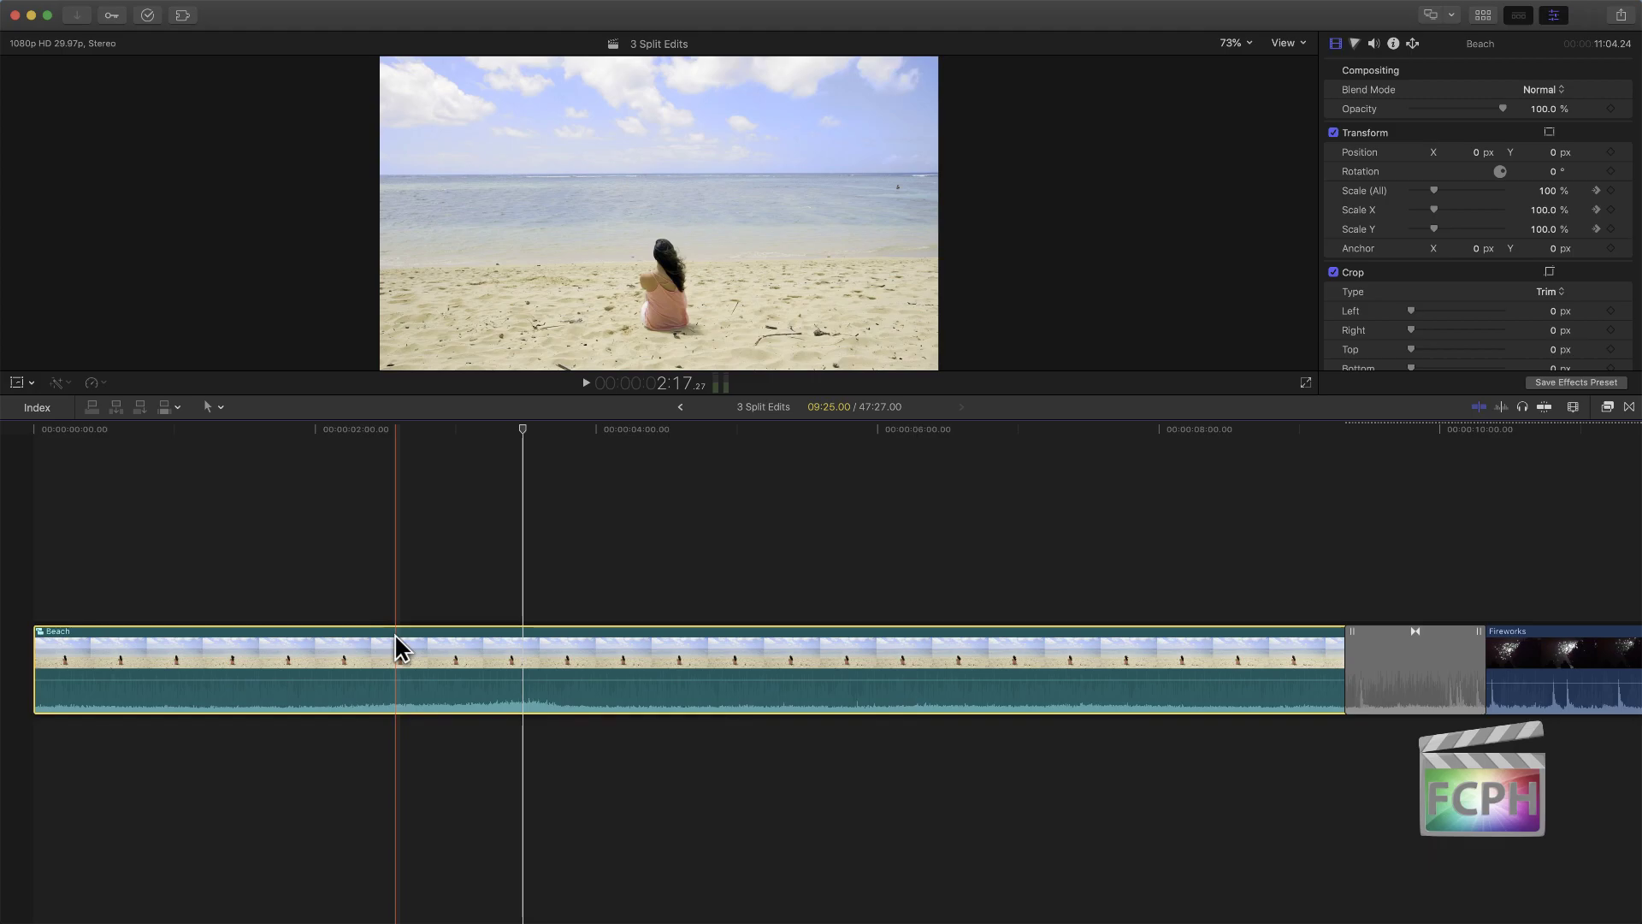
{"action": "left_click", "coordinate": [293, 264]}
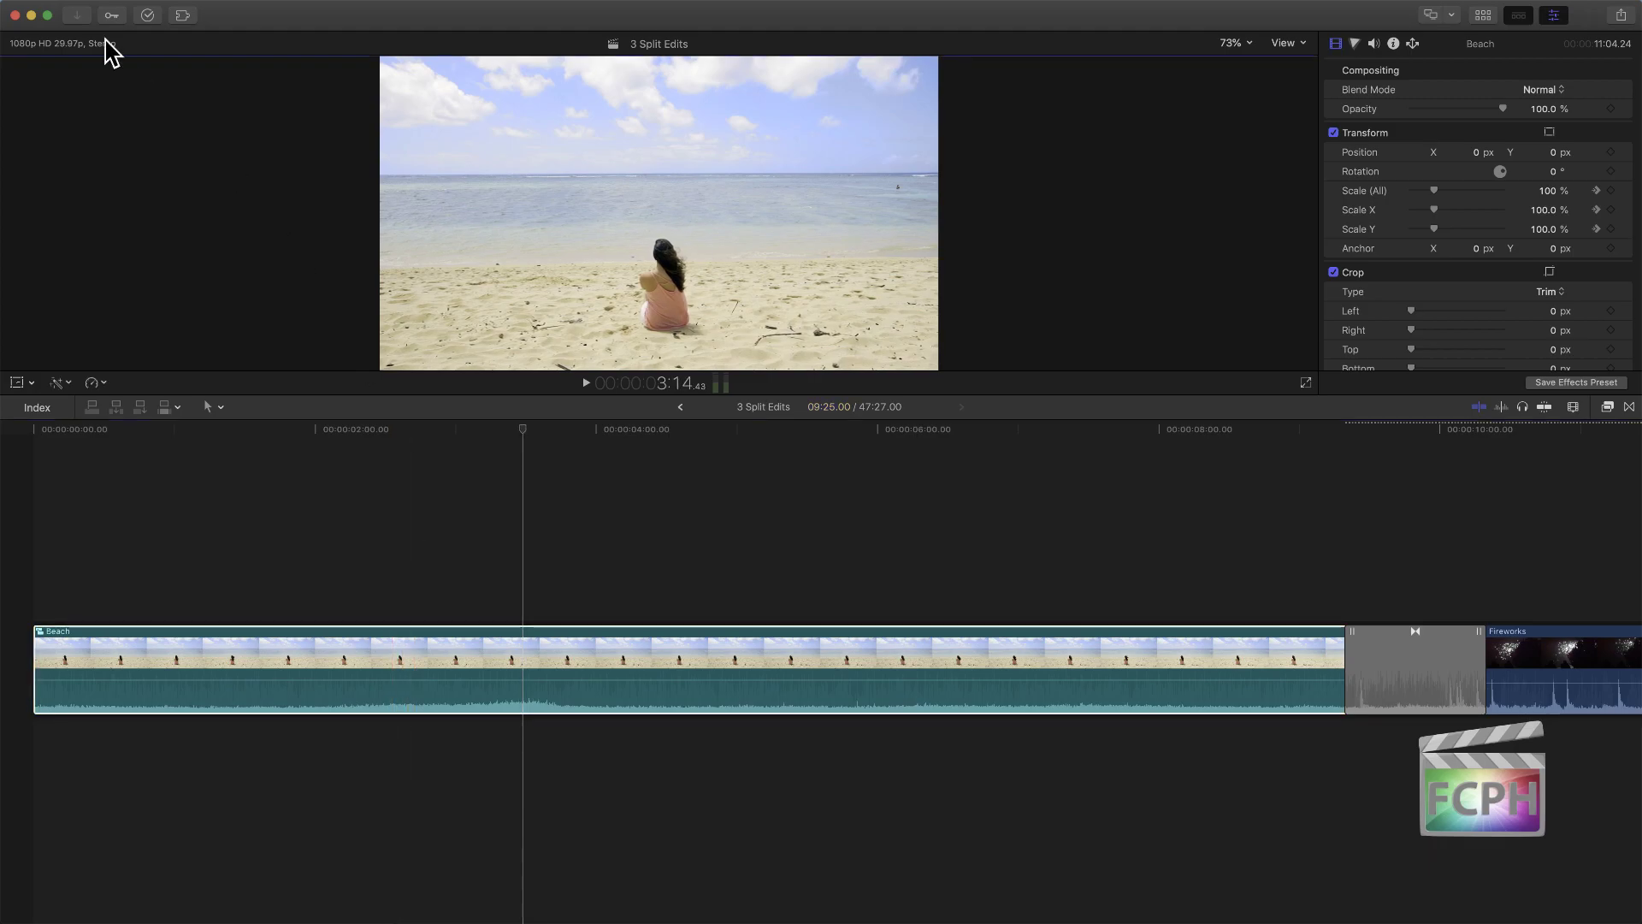
Step: Open the application preferences, review the General, Editing and Playback settings, and close them
{"action": "left_click", "coordinate": [64, 8]}
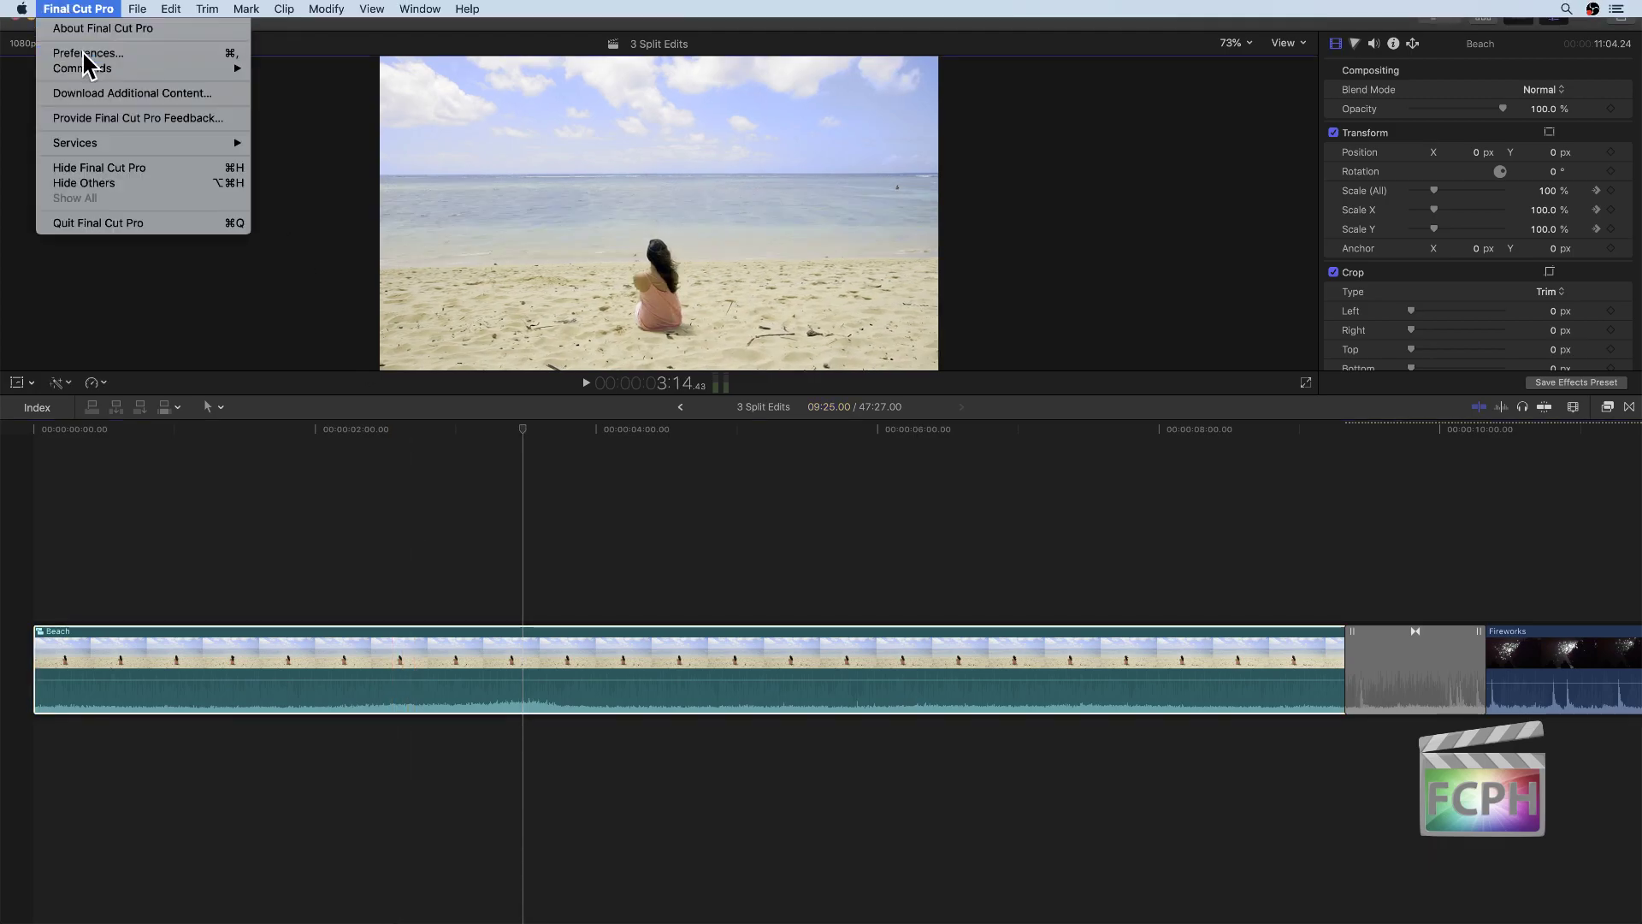
{"action": "key", "text": "Escape"}
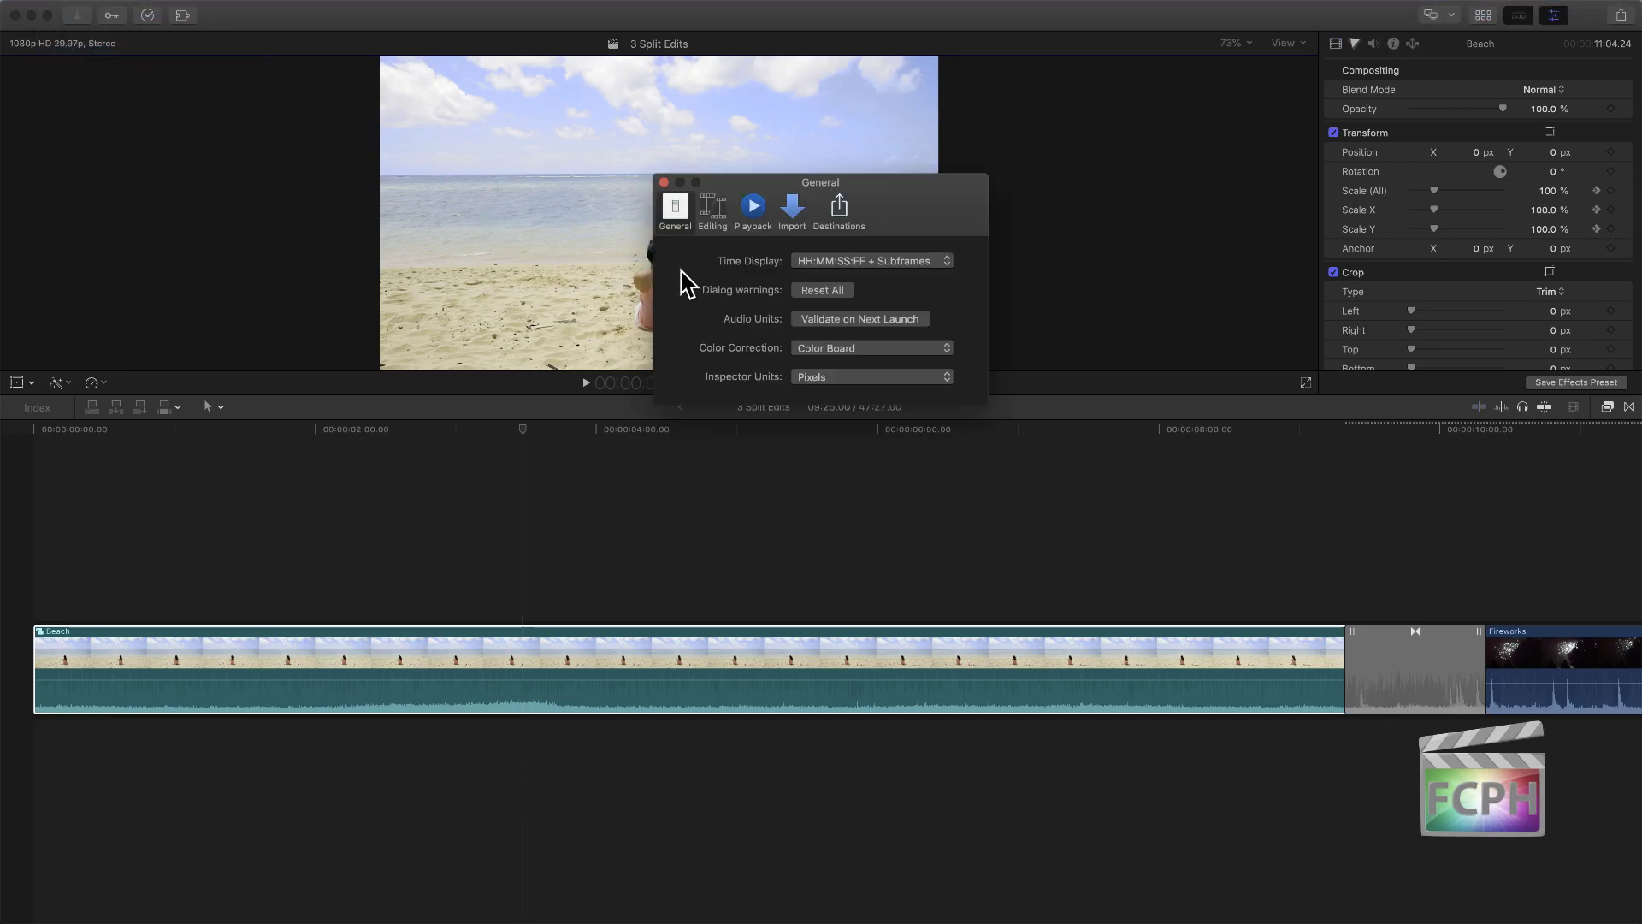
{"action": "left_click", "coordinate": [711, 220]}
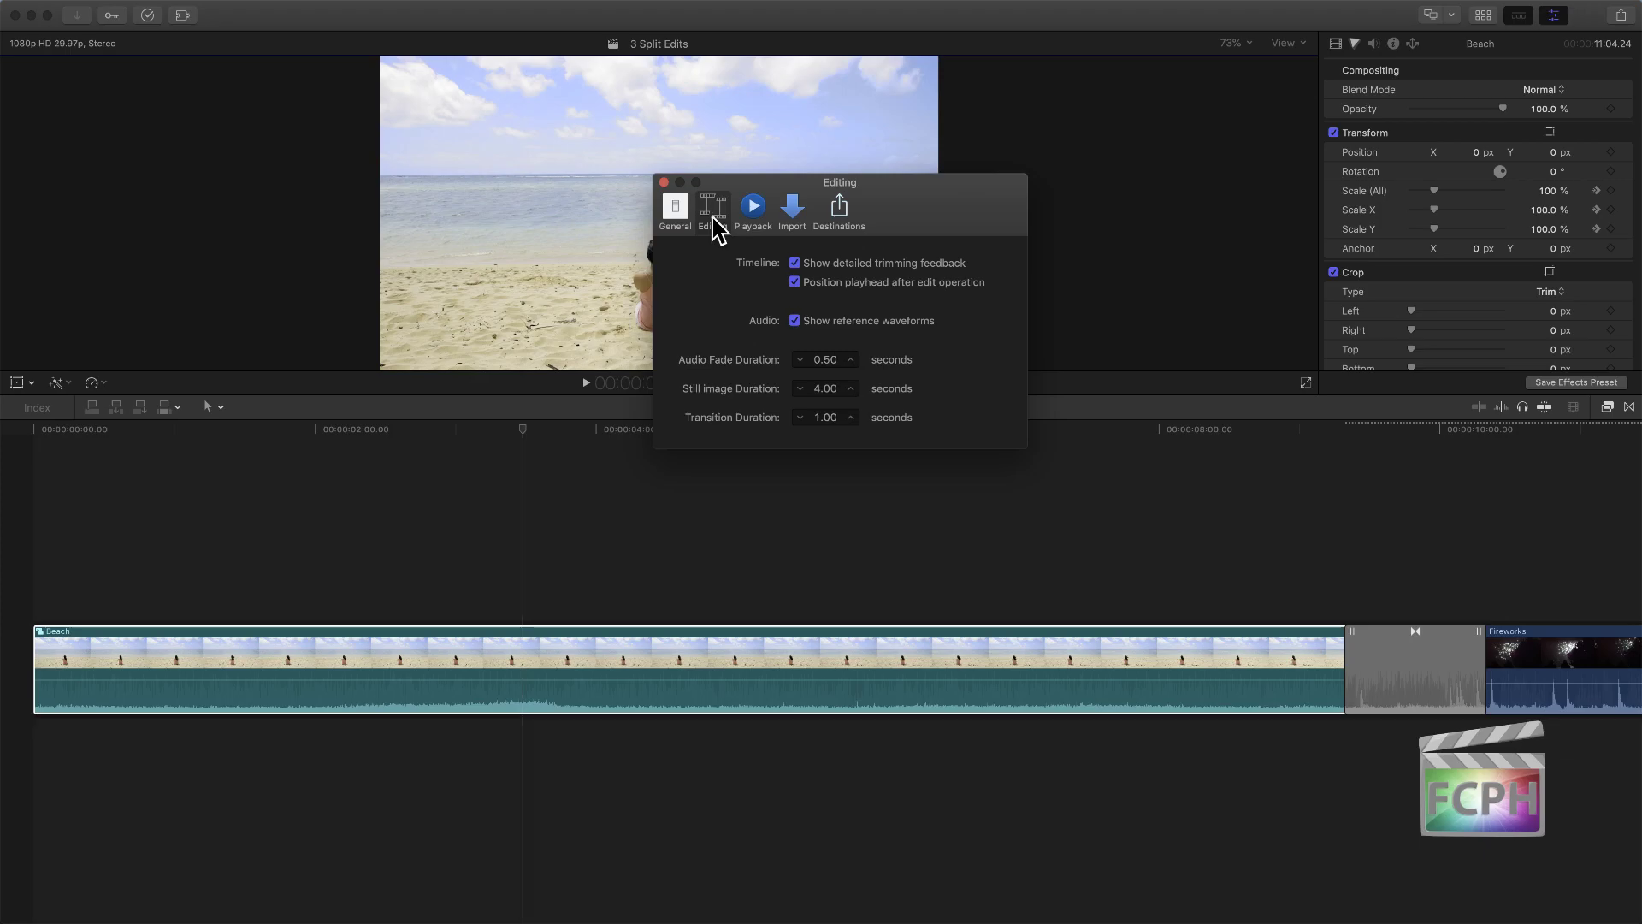
{"action": "left_click", "coordinate": [753, 214]}
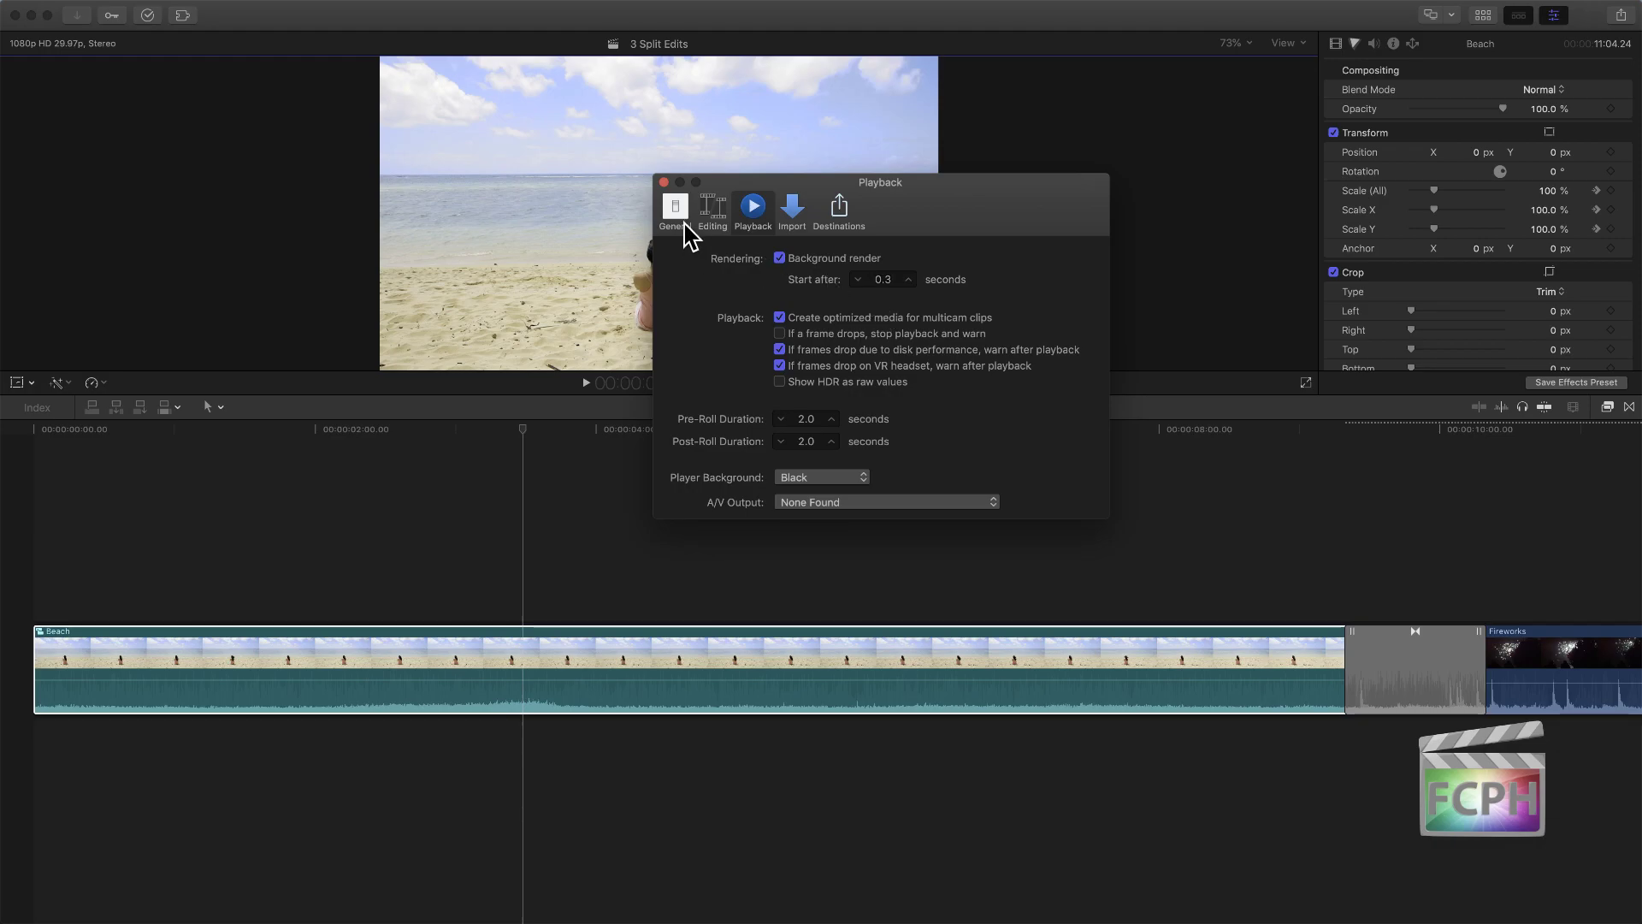
{"action": "left_click", "coordinate": [663, 183]}
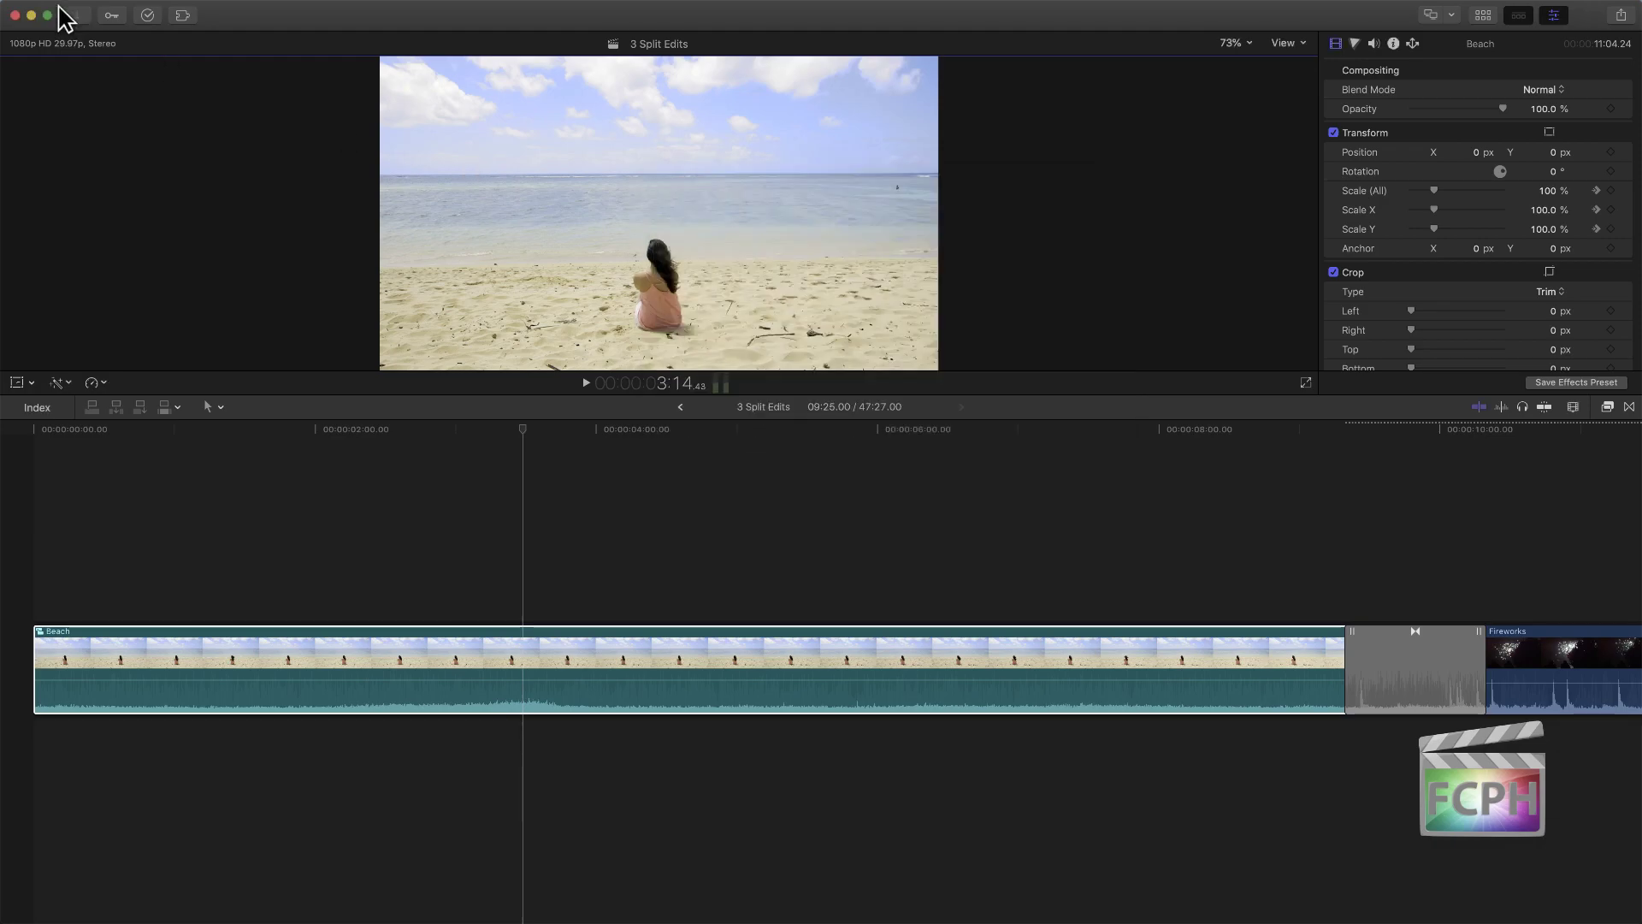
Step: Open the Final Cut Pro feedback form in the web browser, look it over, and close the page
{"action": "left_click", "coordinate": [65, 8]}
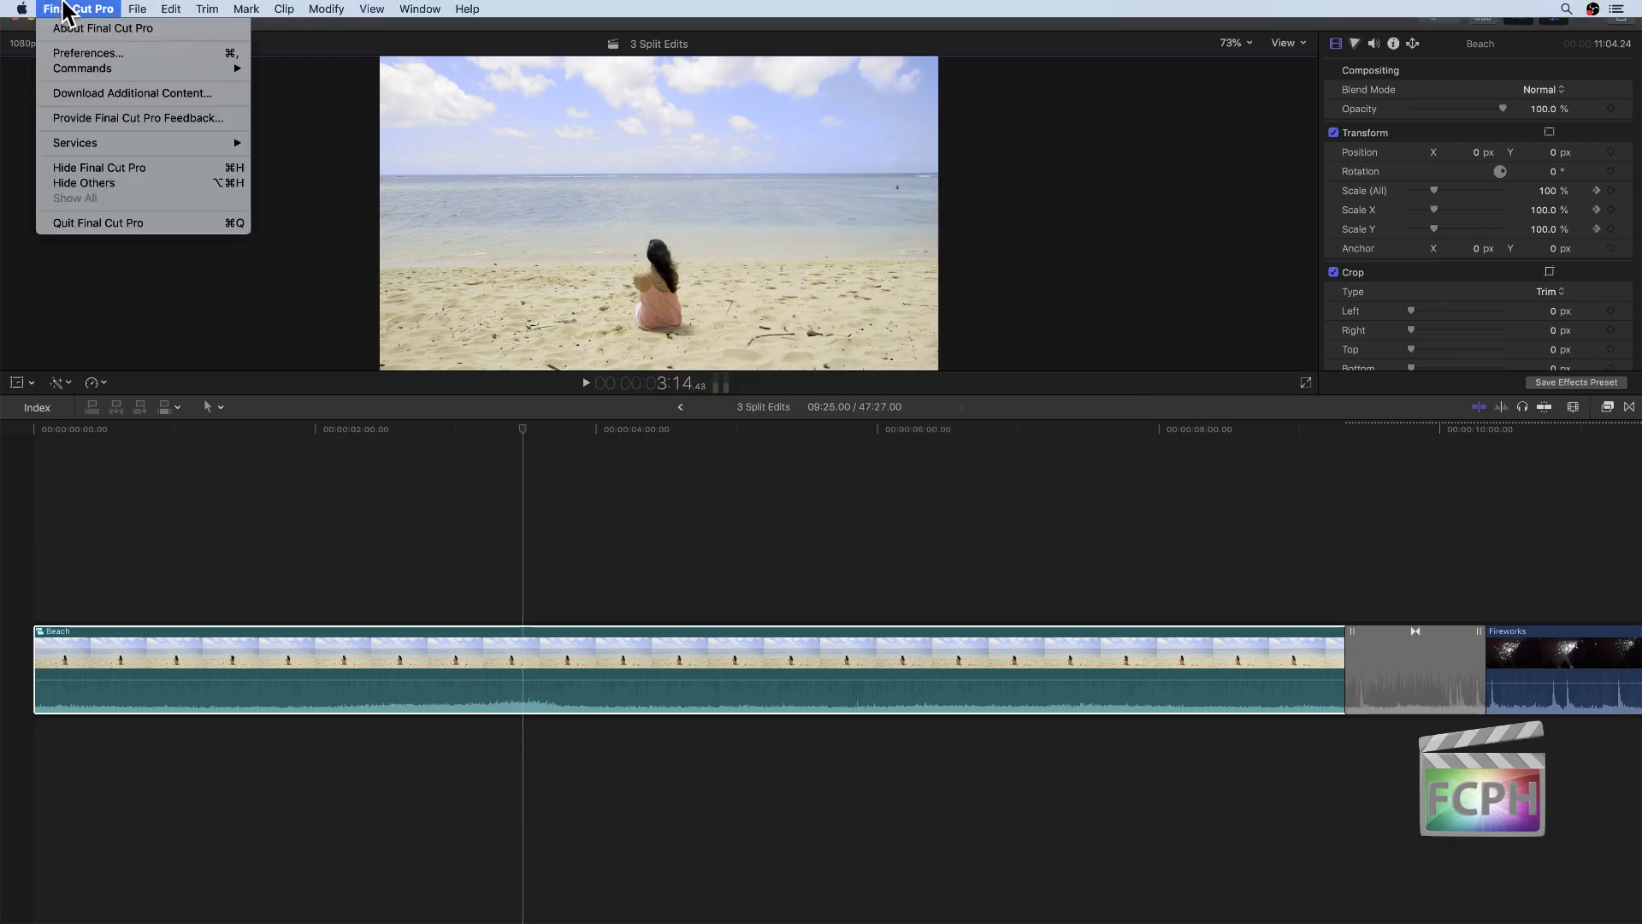
{"action": "left_click", "coordinate": [105, 121]}
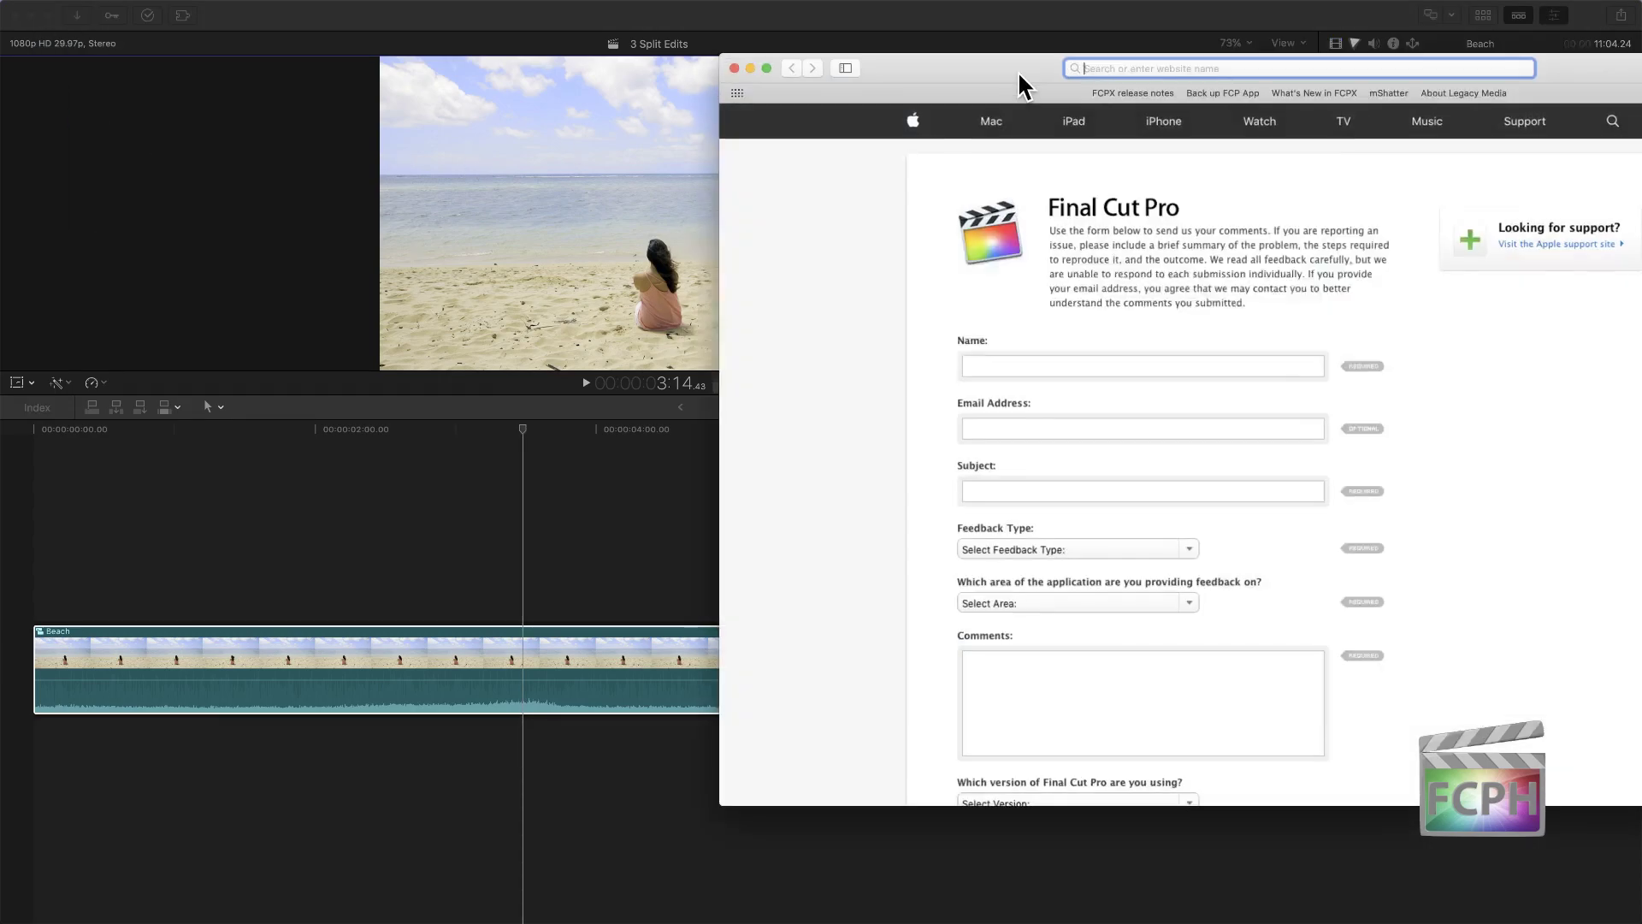
{"action": "left_click_drag", "start_coordinate": [1018, 70], "coordinate": [438, 73]}
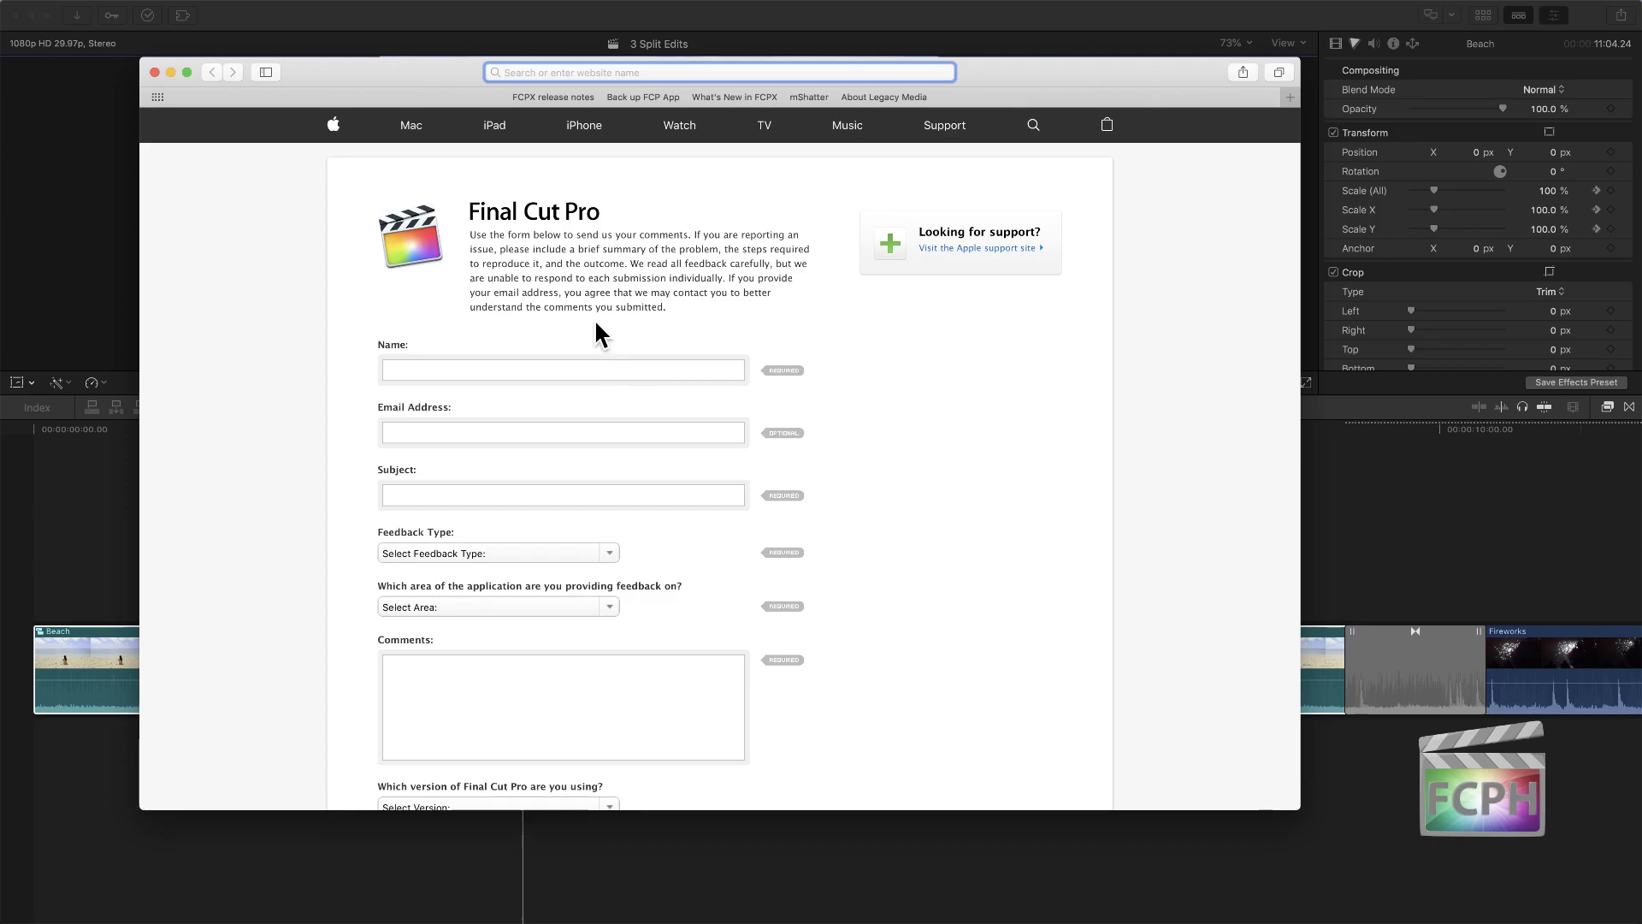
{"action": "left_click", "coordinate": [155, 73]}
{"action": "left_click", "coordinate": [304, 35]}
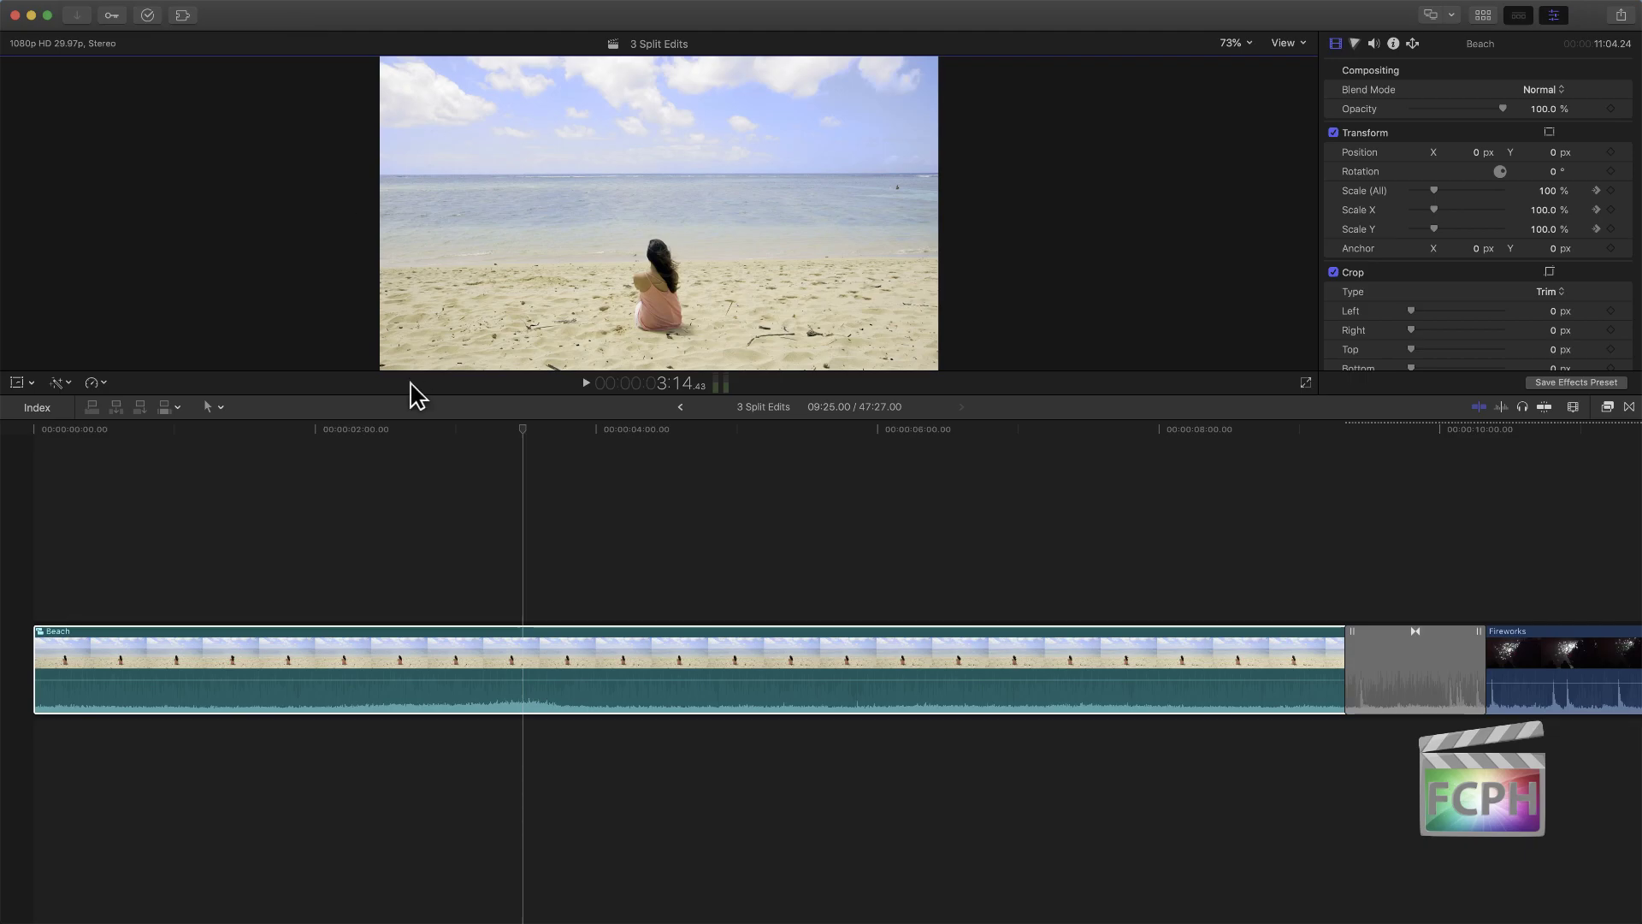
Step: Switch to Finder, close the External Storage window, and briefly open the Apple system commands
{"action": "left_click", "coordinate": [561, 665]}
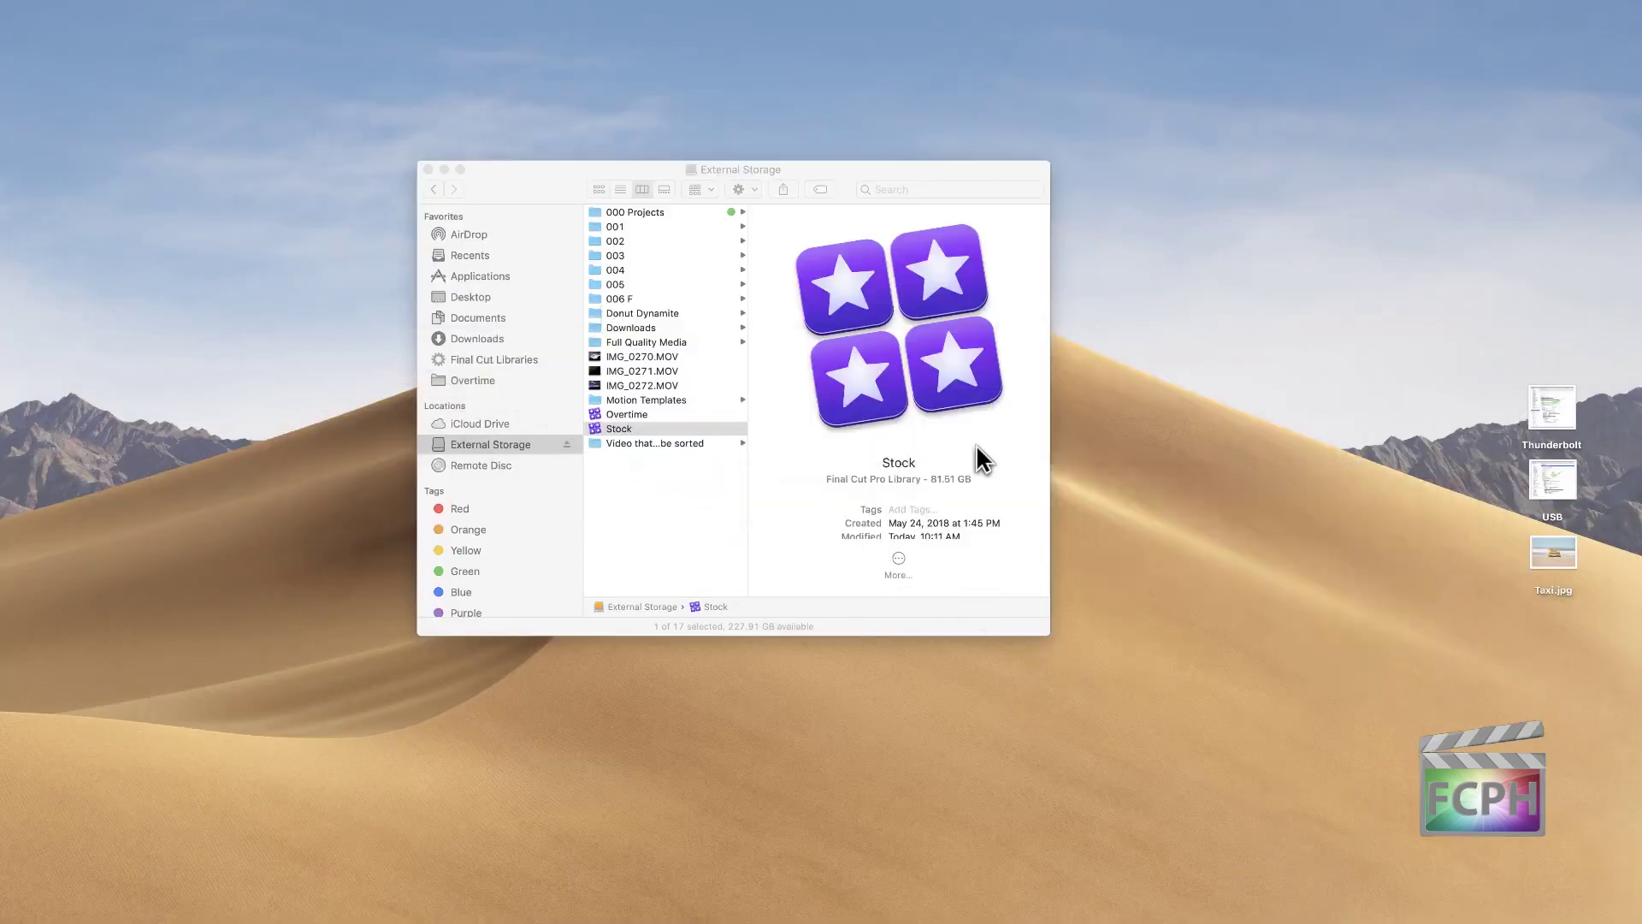
{"action": "left_click", "coordinate": [428, 171]}
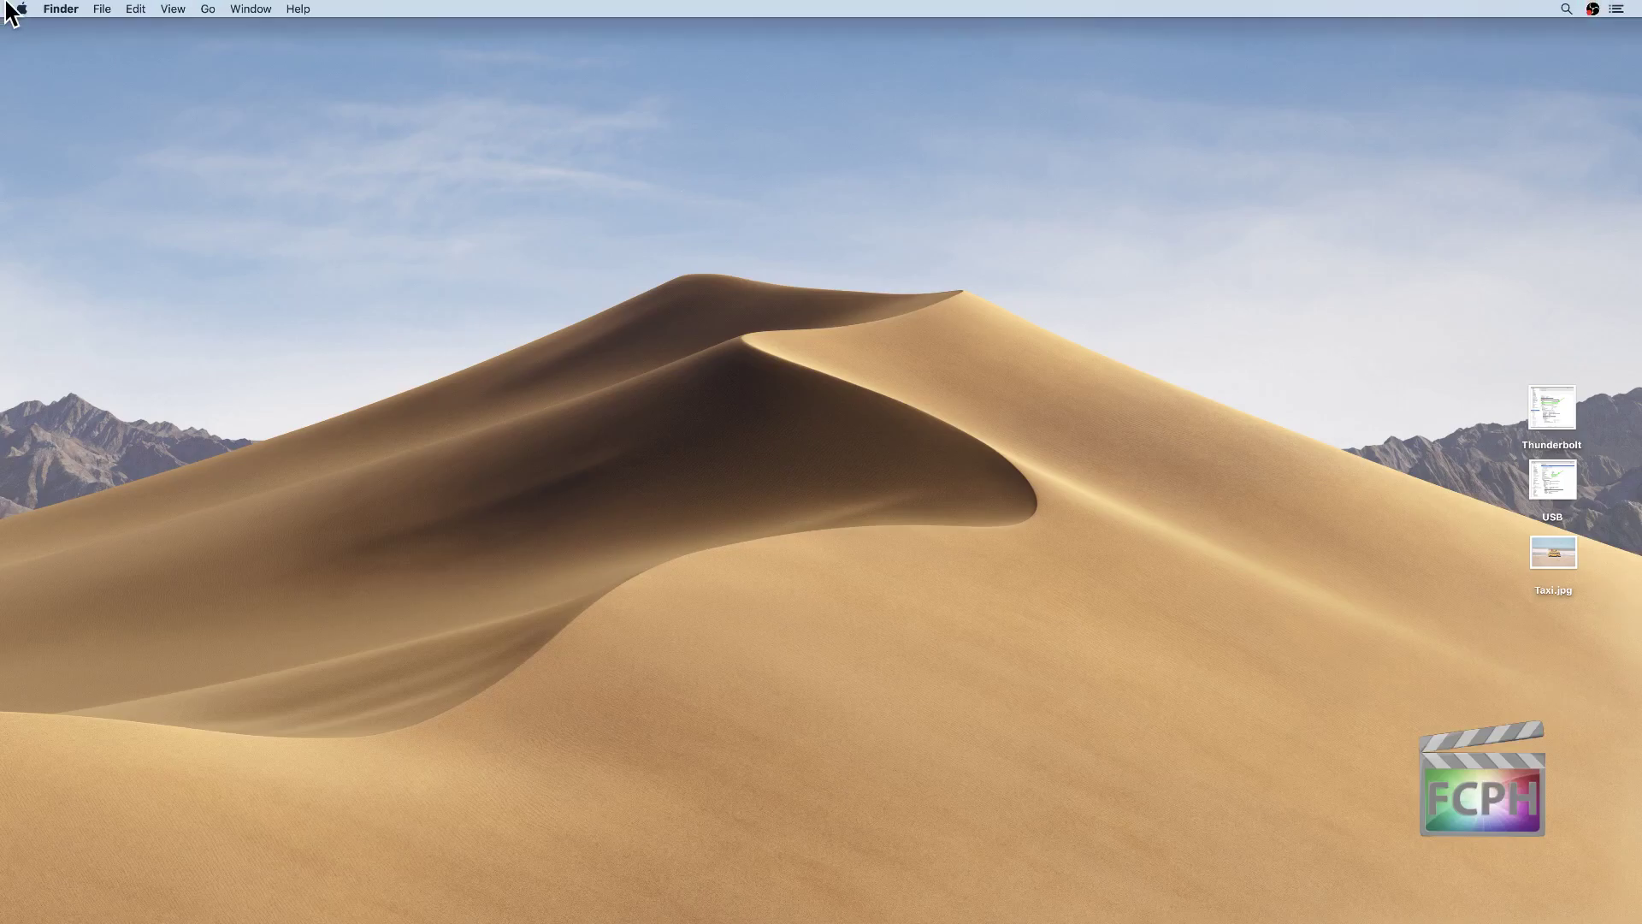
{"action": "left_click", "coordinate": [20, 9]}
{"action": "left_click", "coordinate": [651, 178]}
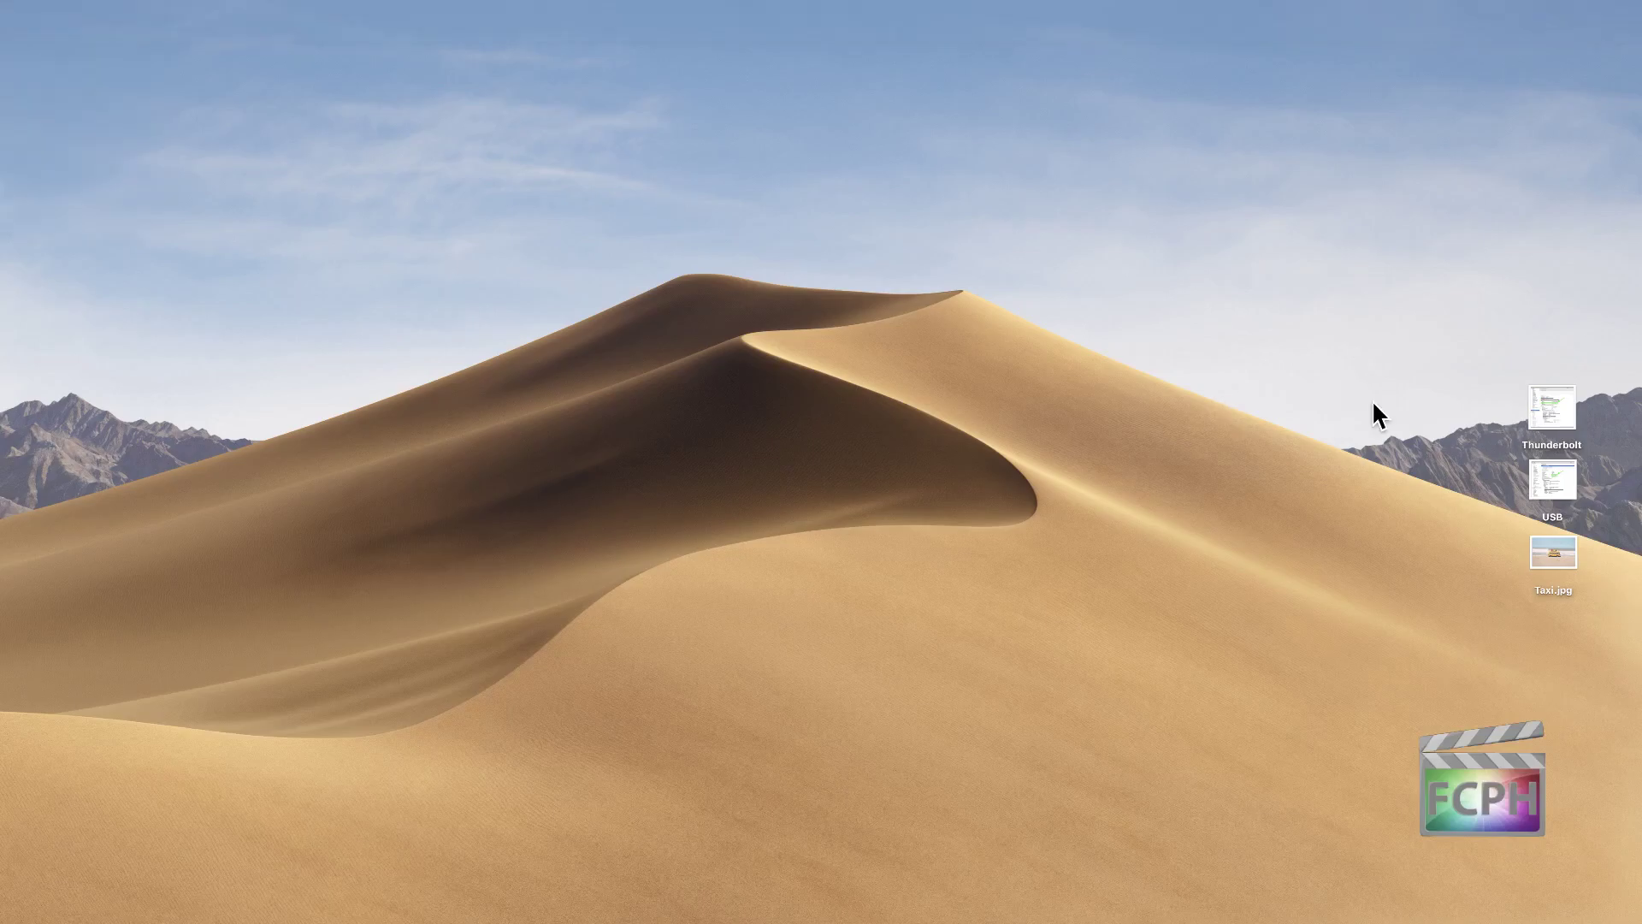
Step: Open the Thunderbolt and USB images from the desktop and place their windows side by side to compare the port speeds
{"action": "double_click", "coordinate": [1552, 403]}
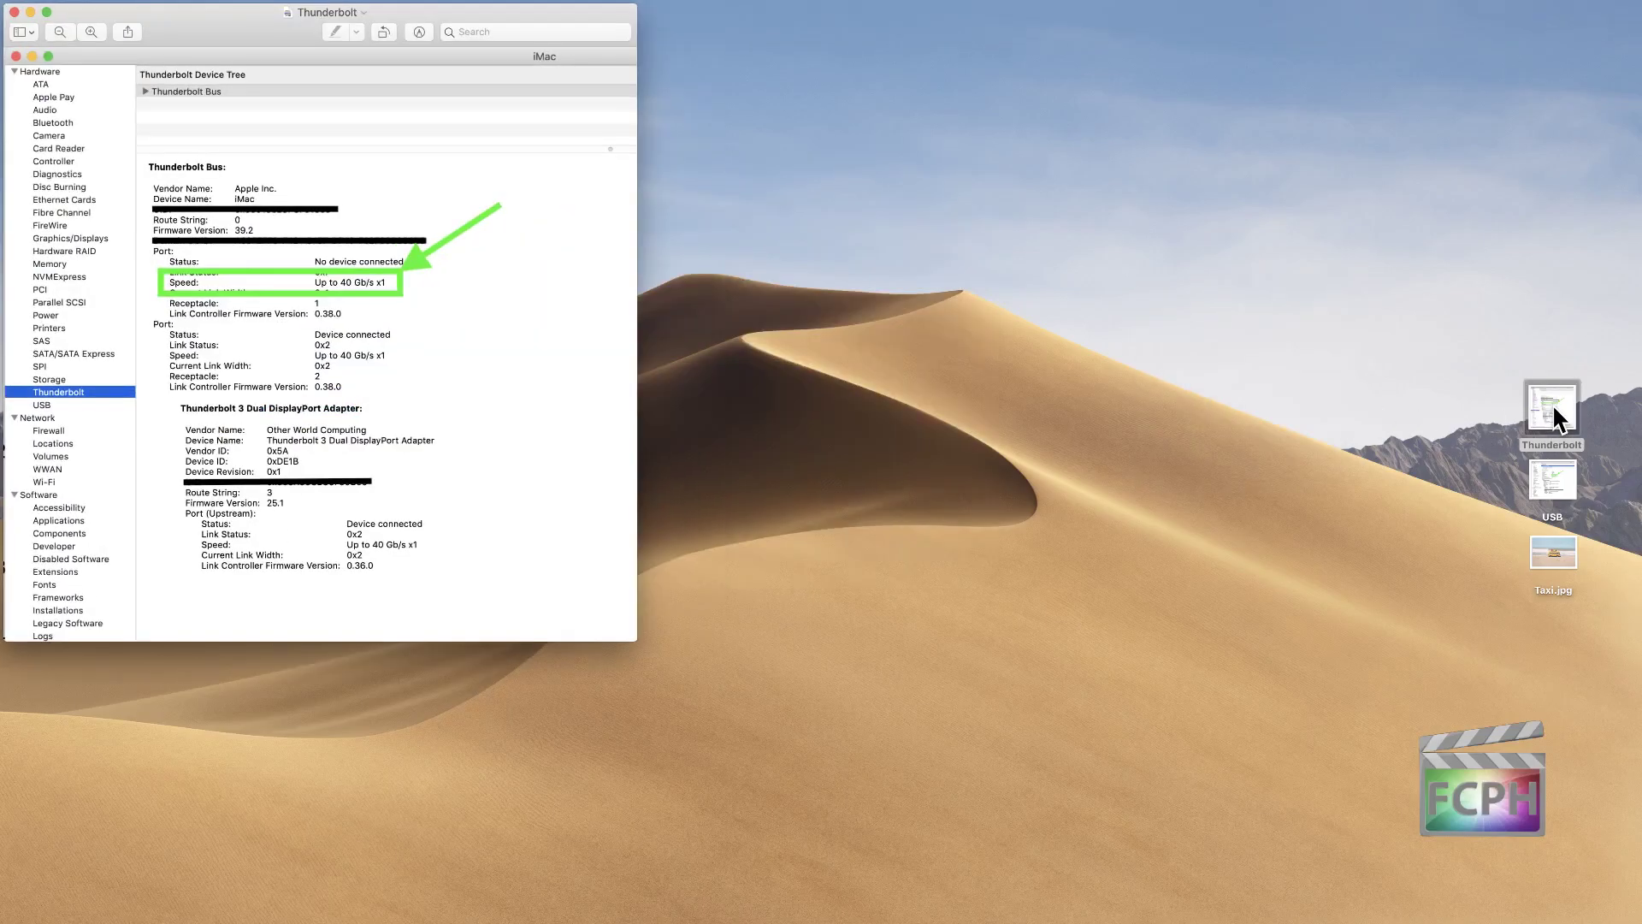
{"action": "double_click", "coordinate": [1555, 479]}
{"action": "left_click_drag", "start_coordinate": [260, 55], "coordinate": [1049, 79]}
{"action": "left_click_drag", "start_coordinate": [444, 8], "coordinate": [600, 44]}
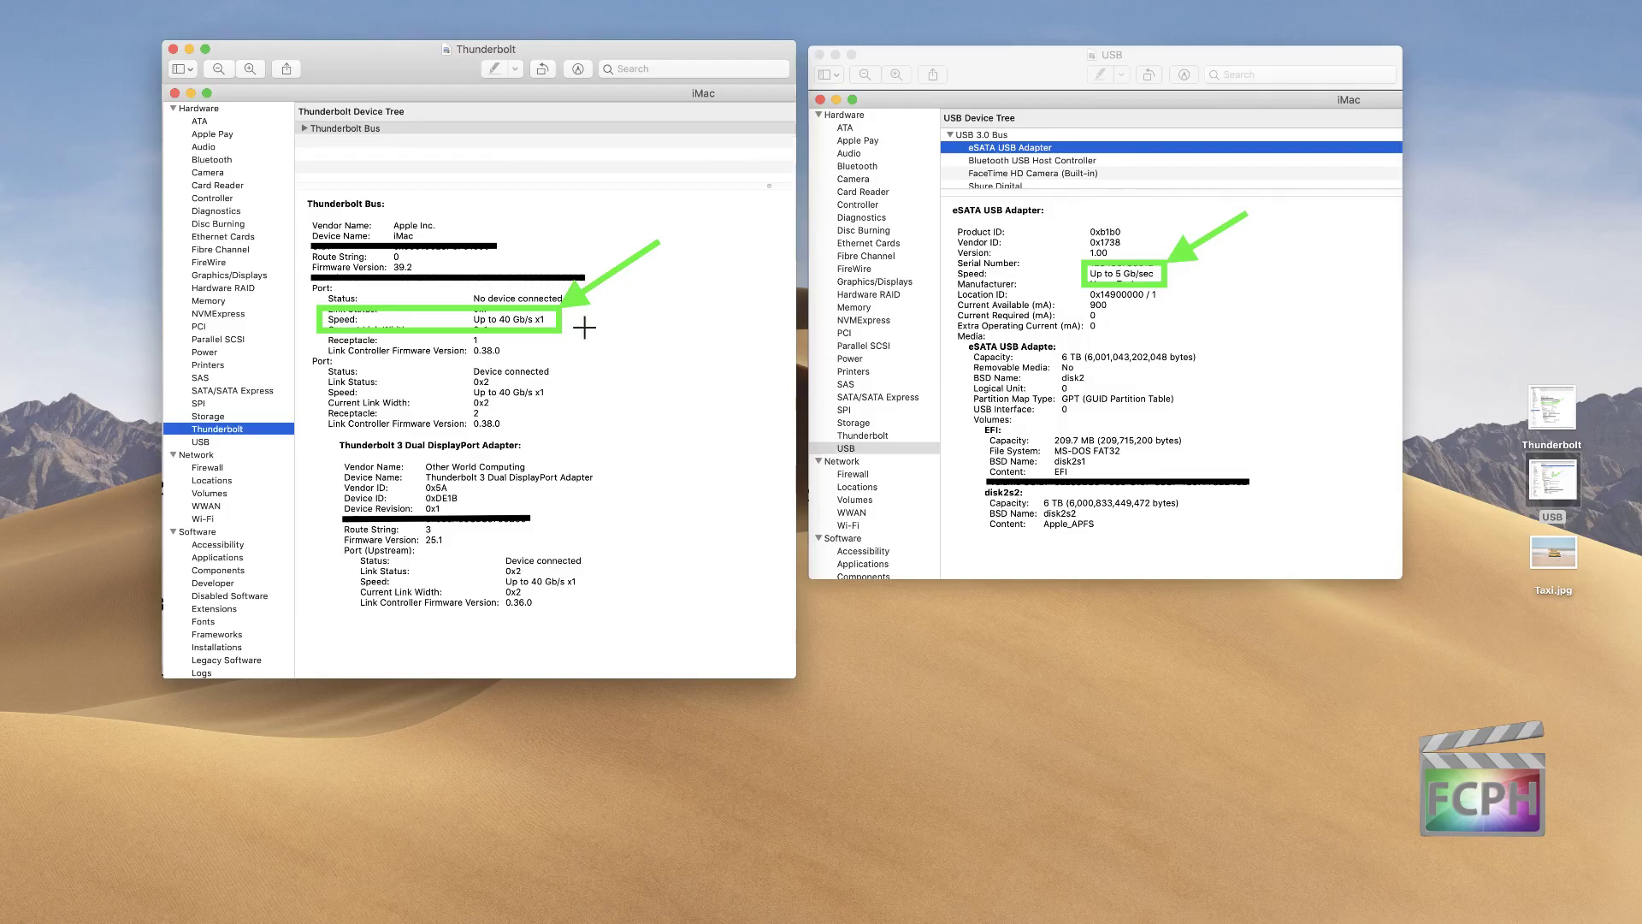
{"action": "left_click", "coordinate": [988, 64]}
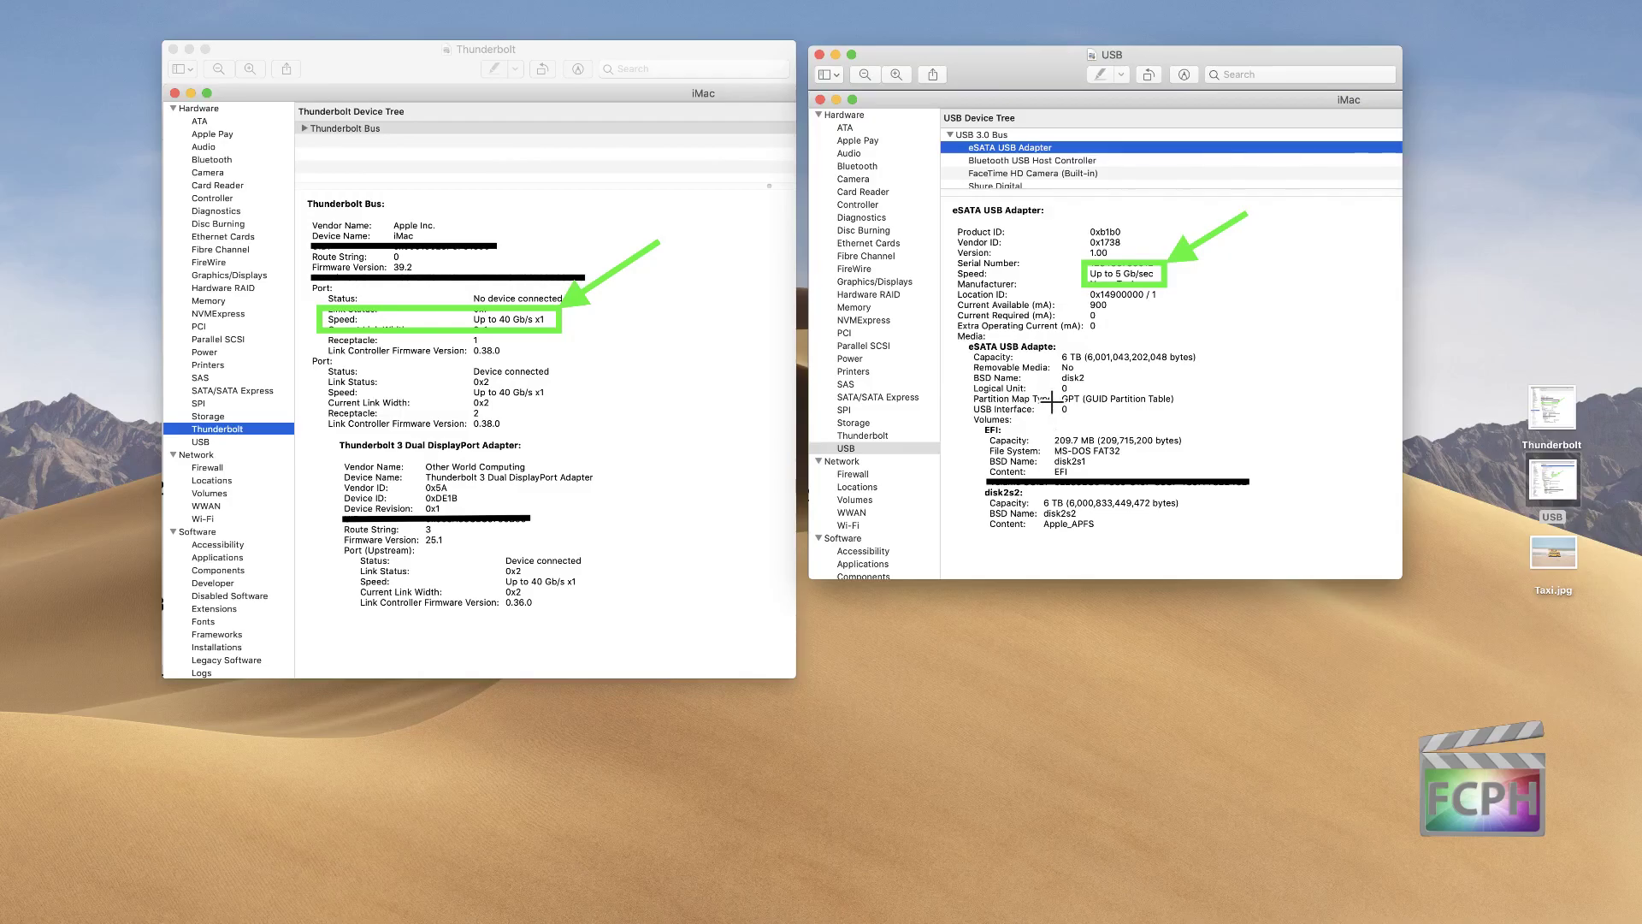
{"action": "left_click", "coordinate": [630, 349]}
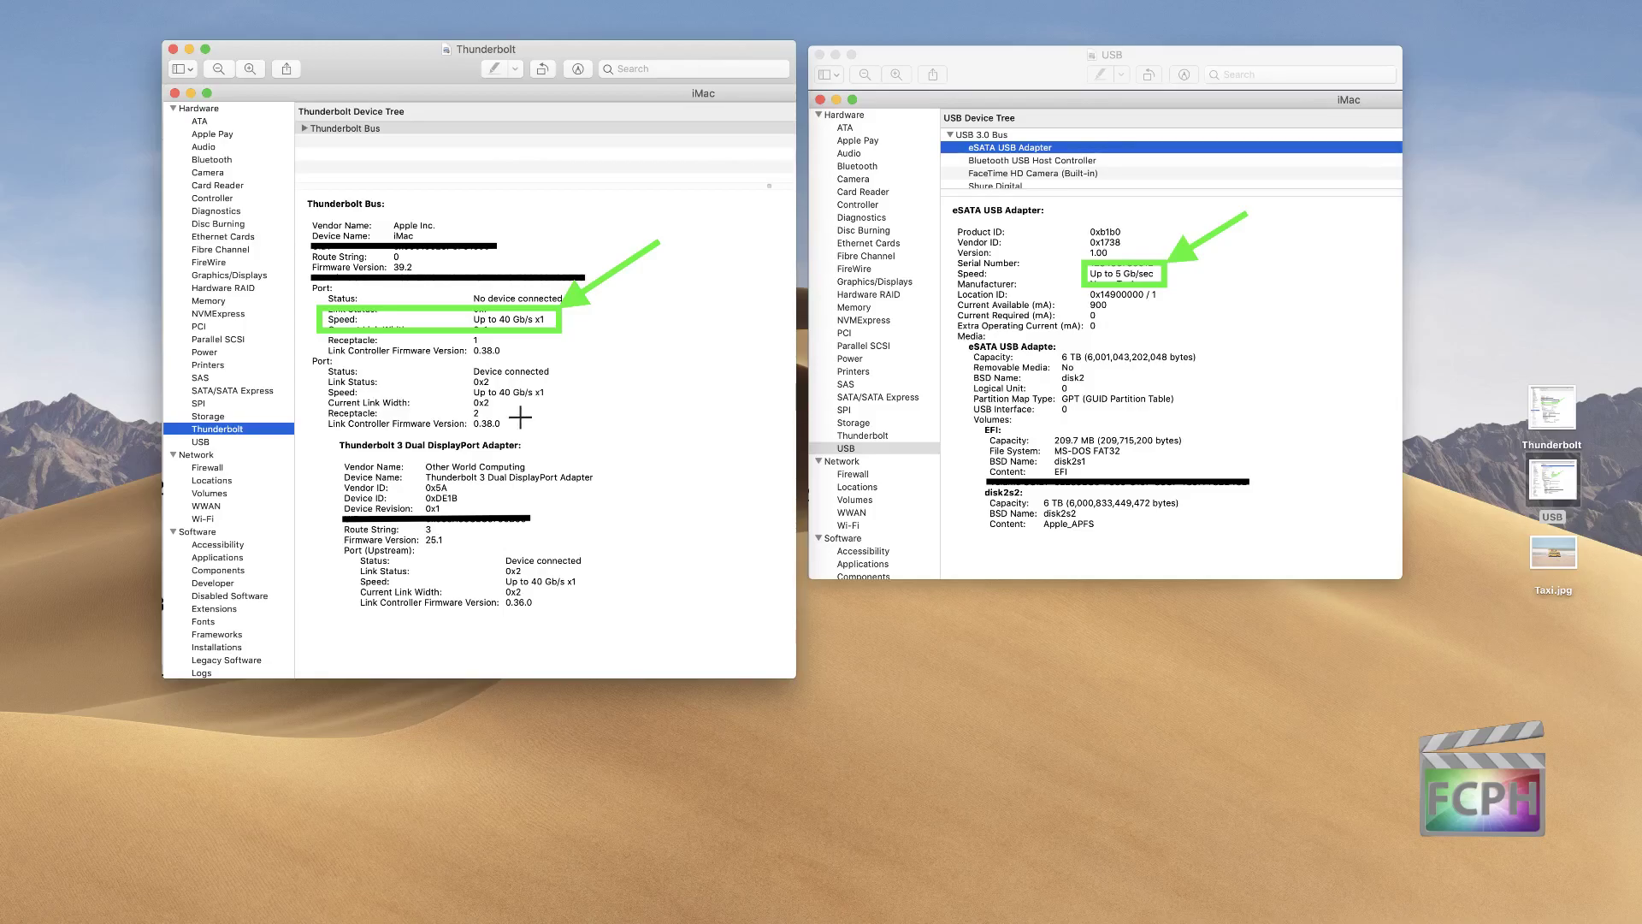
Step: Switch to Safari and look through the Apple store's product information for the G-Technology 4TB G-DRIVE mobile USB-C drive
{"action": "mouse_move", "coordinate": [523, 908]}
{"action": "left_click", "coordinate": [392, 905]}
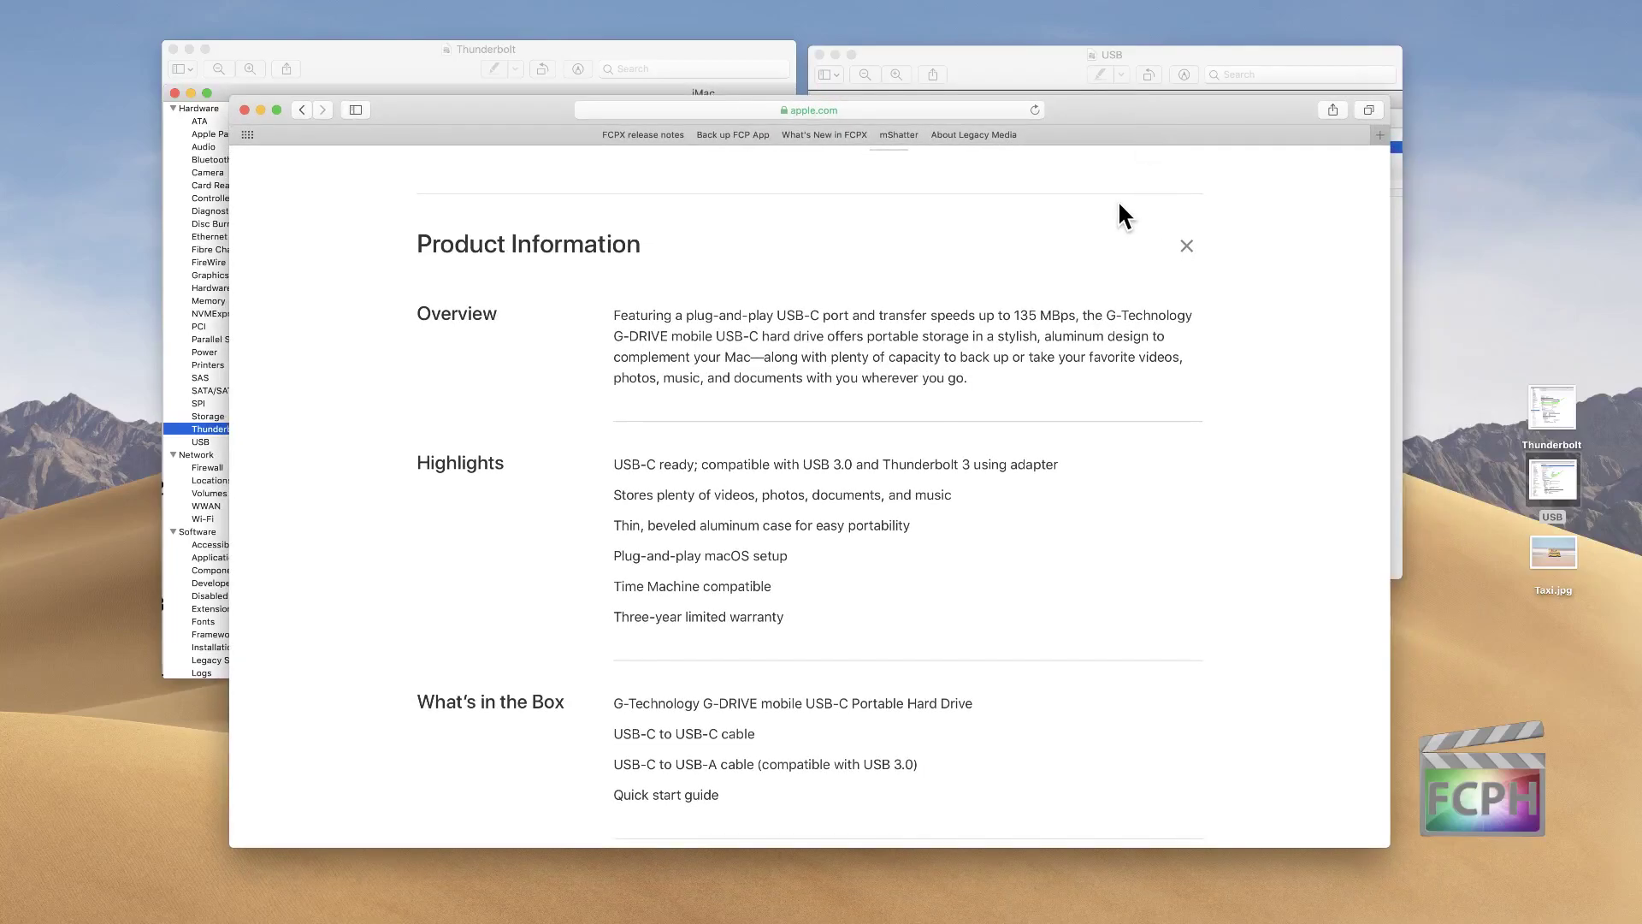
{"action": "key", "text": "Escape"}
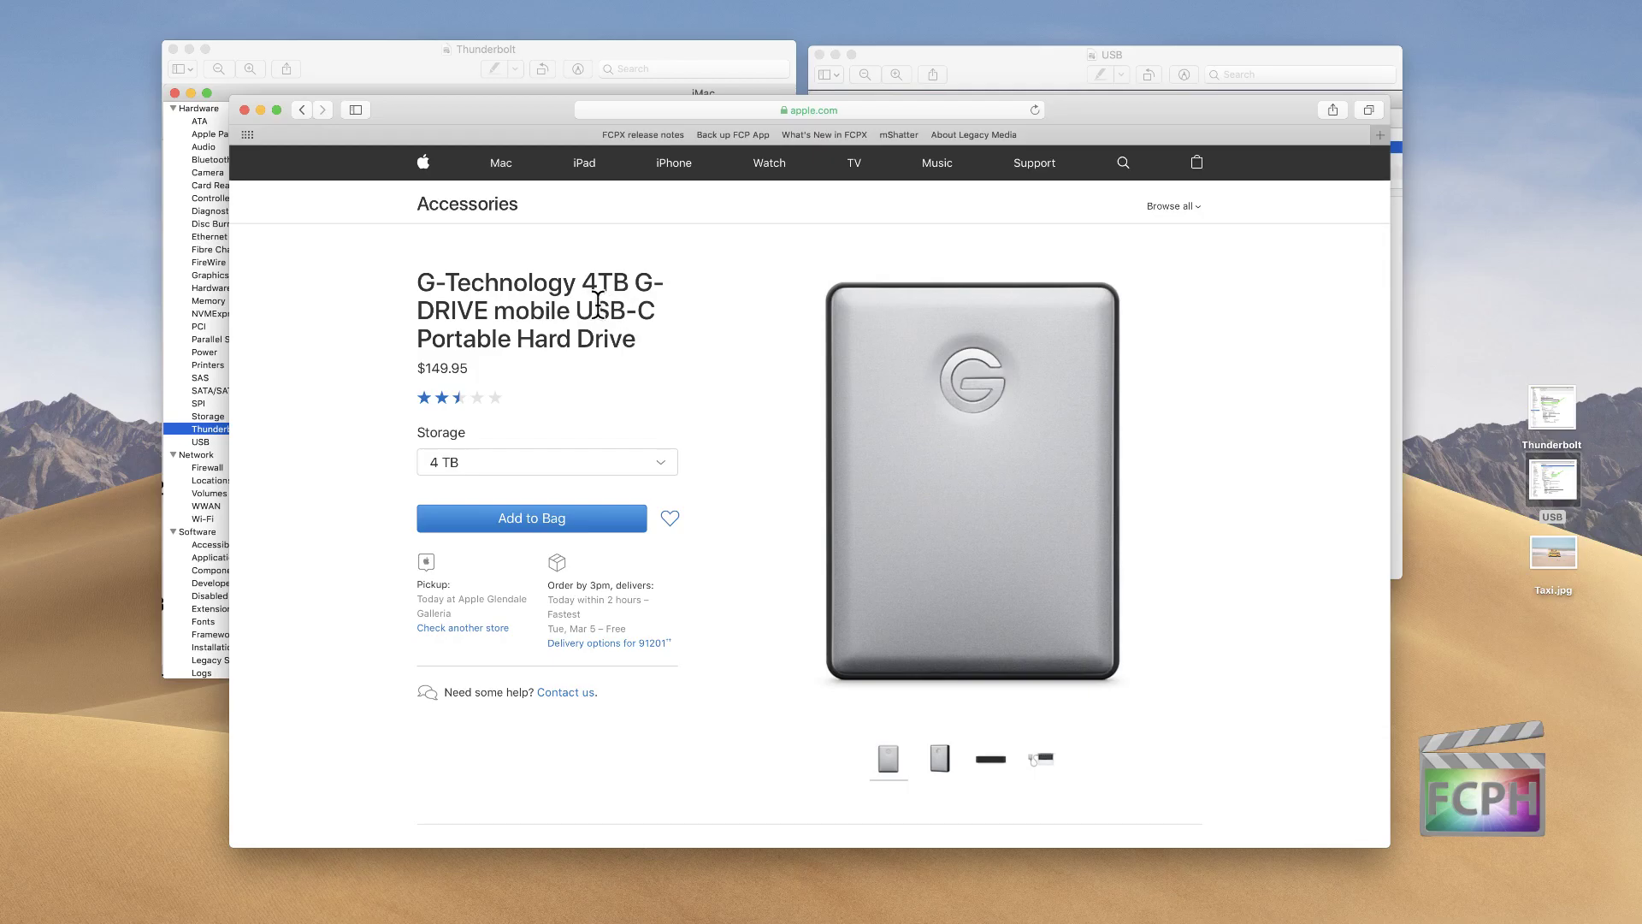
{"action": "scroll", "coordinate": [658, 325], "scroll_direction": "down", "scroll_amount": 4}
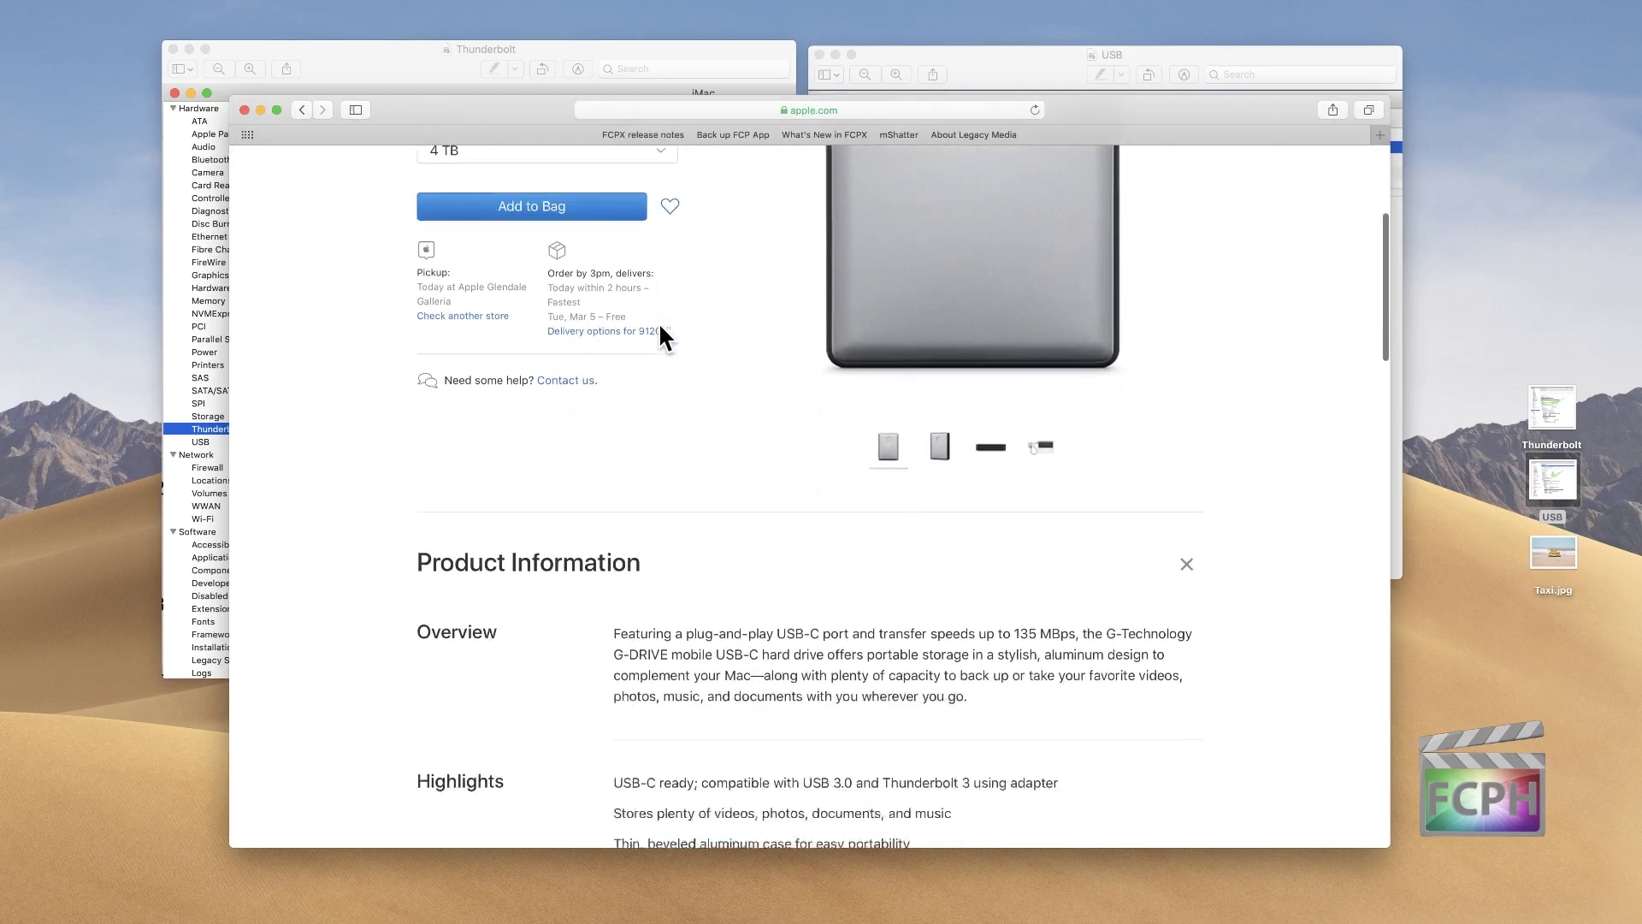
{"action": "scroll", "coordinate": [661, 328], "scroll_direction": "down", "scroll_amount": 7}
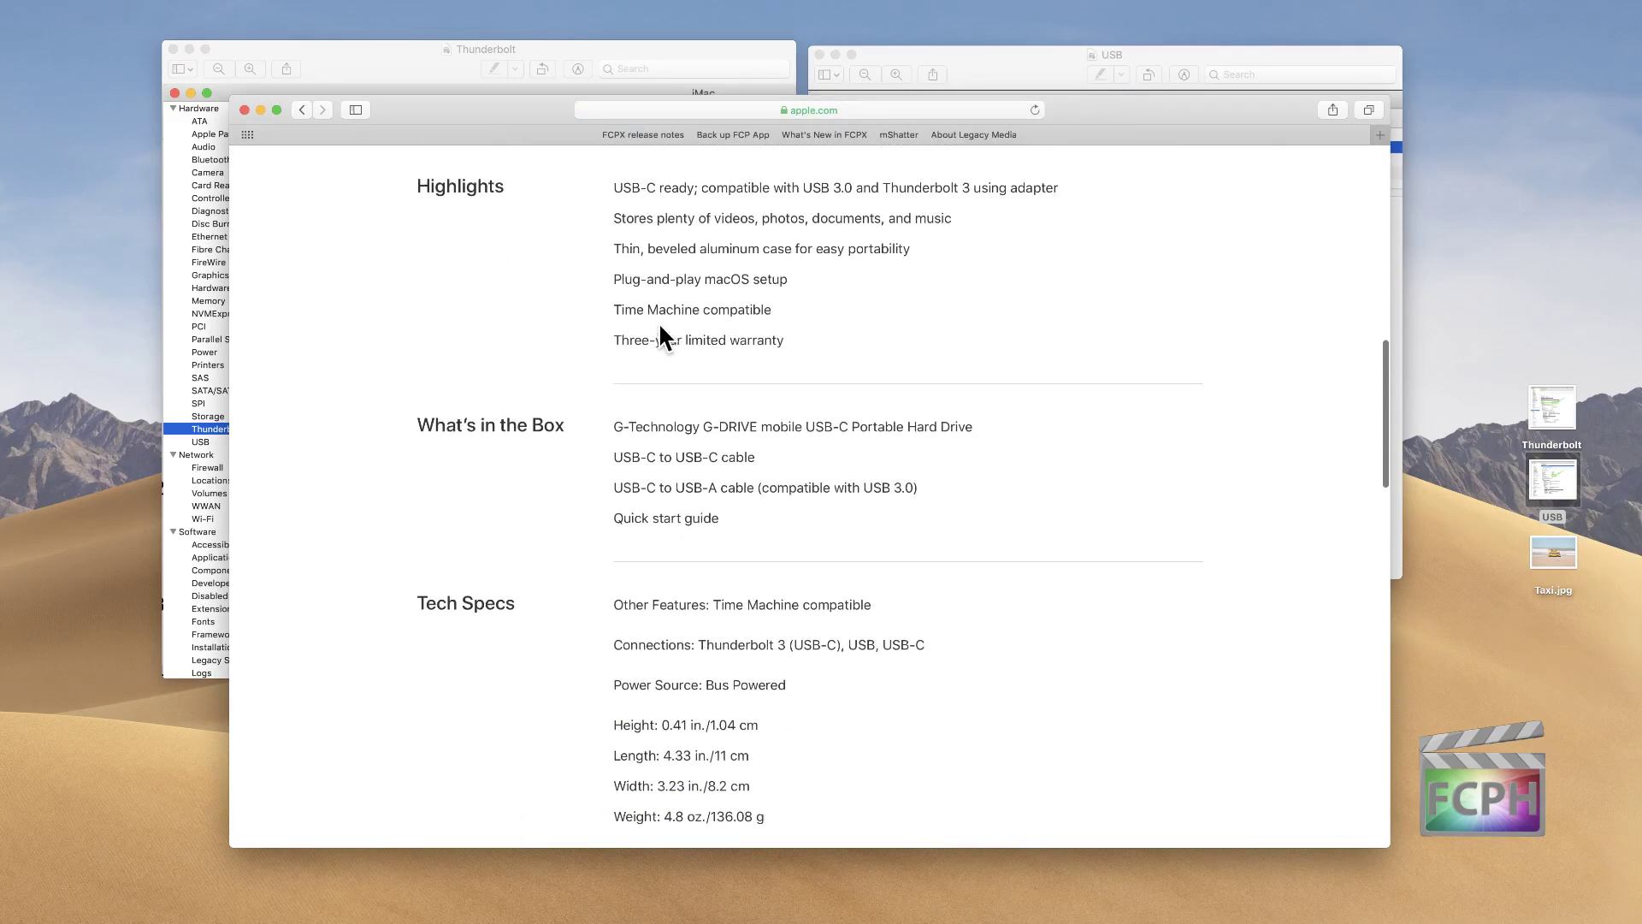
{"action": "scroll", "coordinate": [661, 336], "scroll_direction": "down", "scroll_amount": 8}
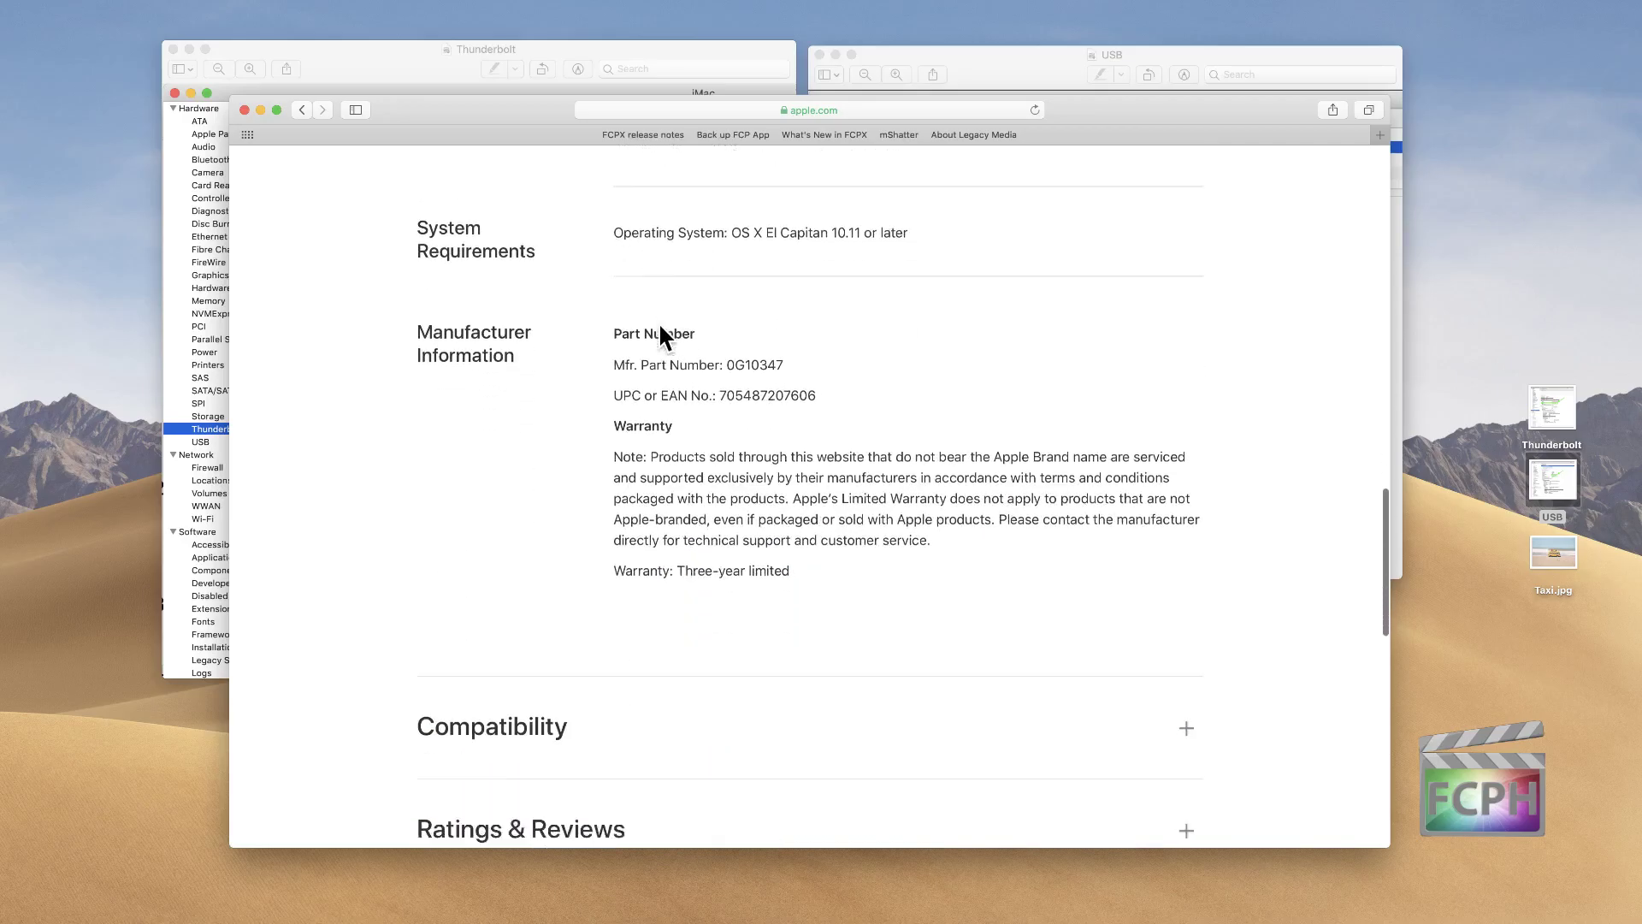
{"action": "scroll", "coordinate": [660, 335], "scroll_direction": "down", "scroll_amount": 5}
{"action": "scroll", "coordinate": [659, 337], "scroll_direction": "up", "scroll_amount": 20}
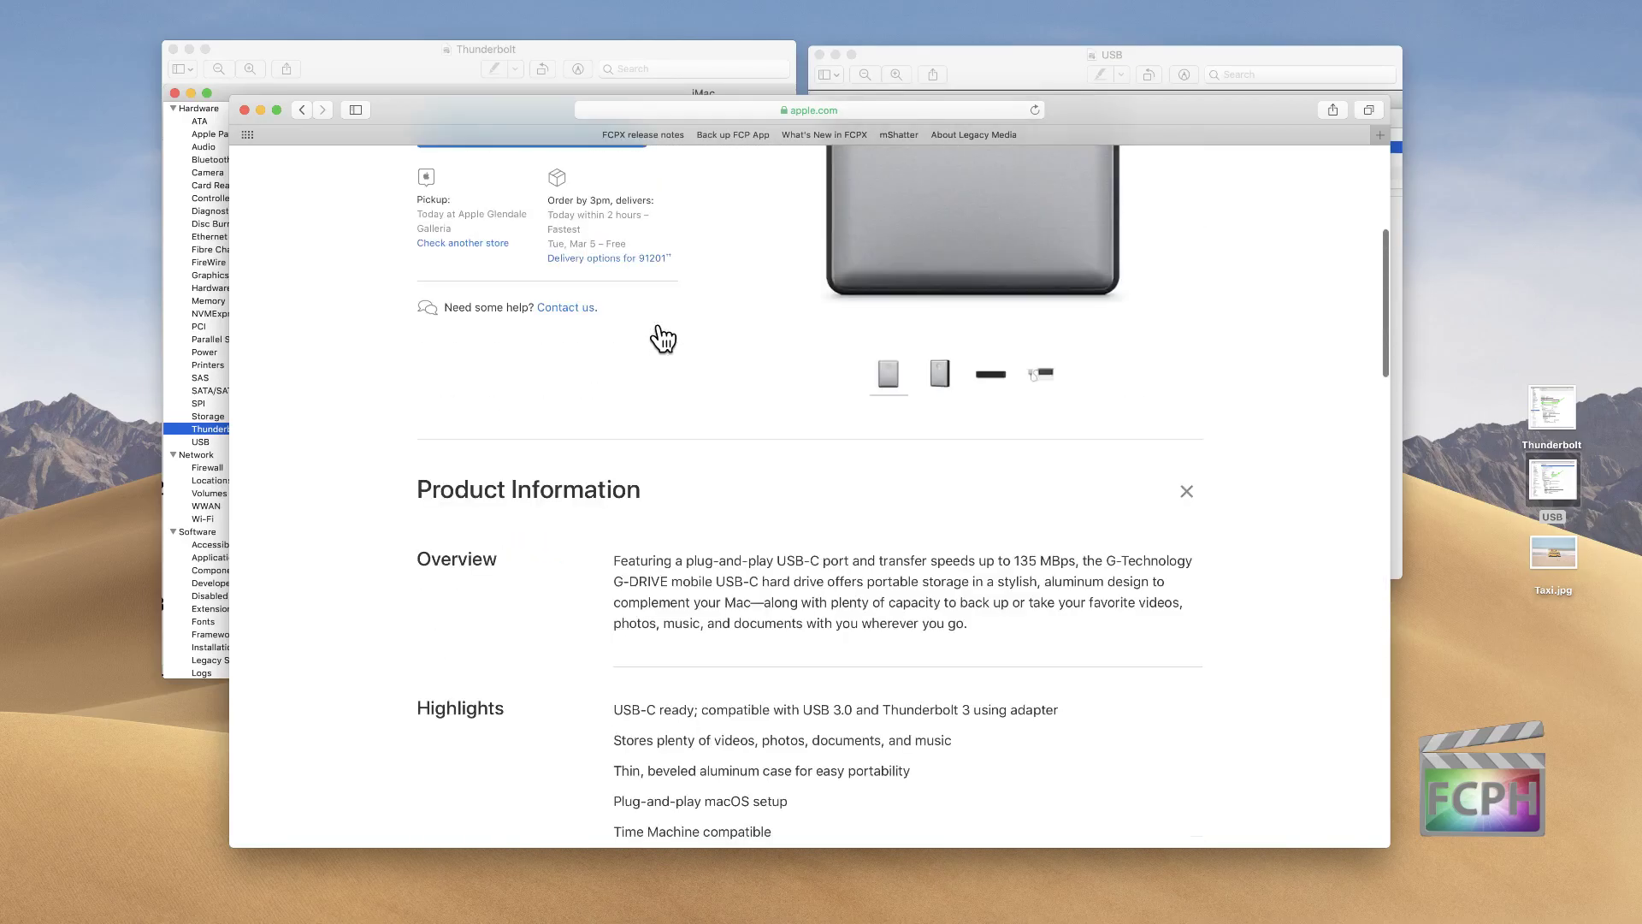
{"action": "scroll", "coordinate": [663, 338], "scroll_direction": "down", "scroll_amount": 1}
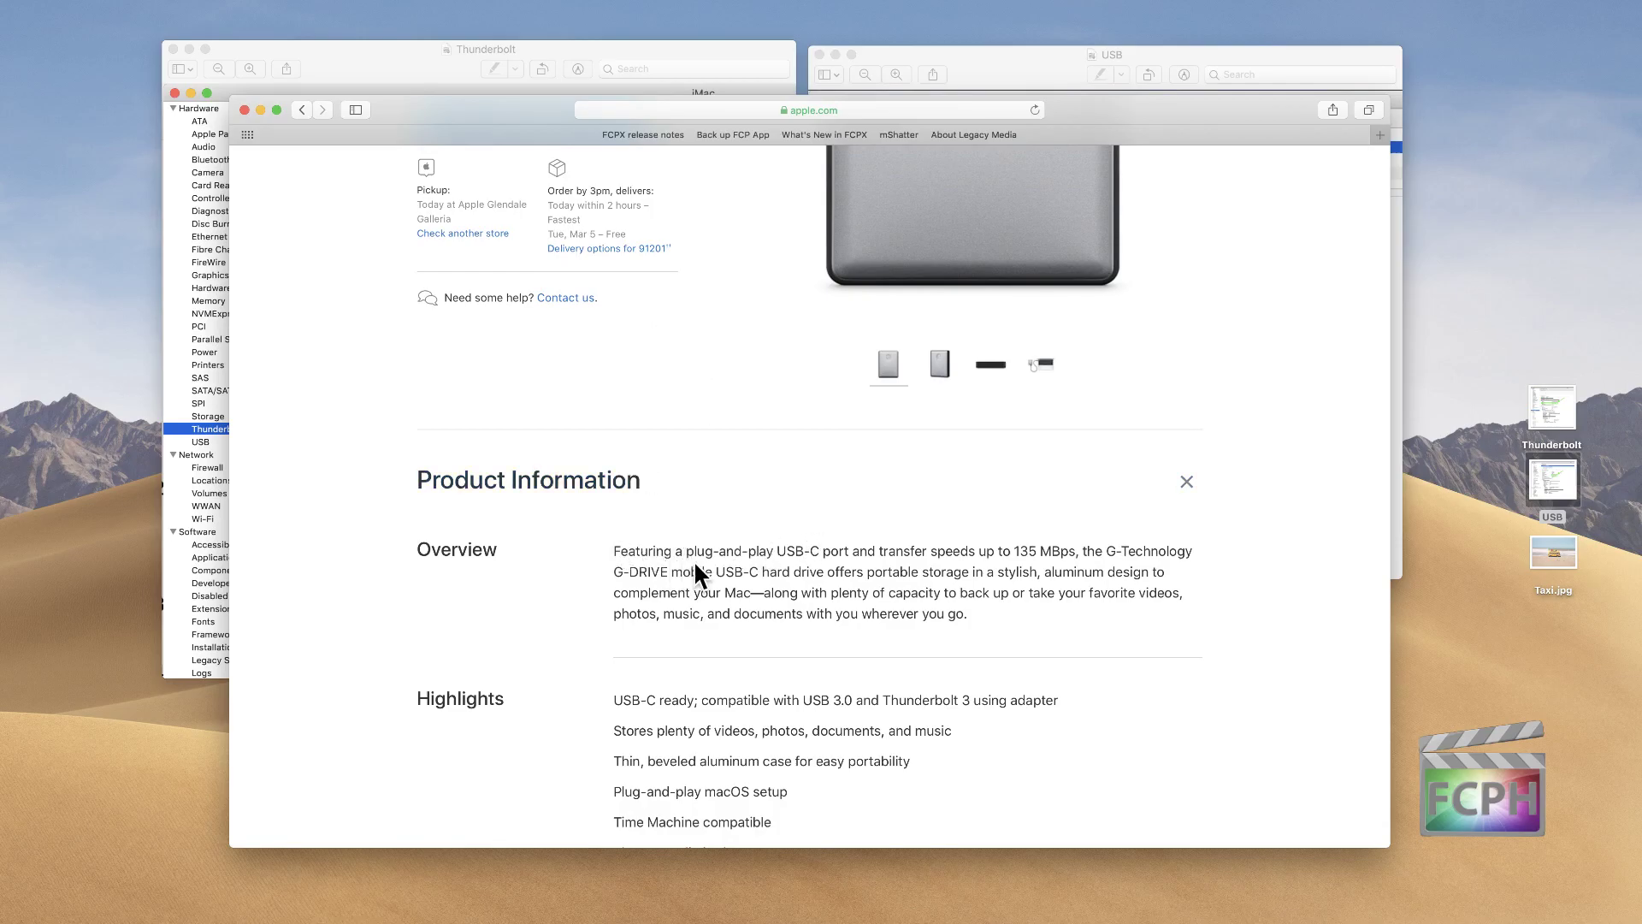
Step: Highlight the drive's transfer speed text in the Overview and move the browser window aside to compare it with the Thunderbolt speed
{"action": "left_click_drag", "start_coordinate": [808, 551], "coordinate": [1079, 552]}
{"action": "left_click", "coordinate": [924, 552]}
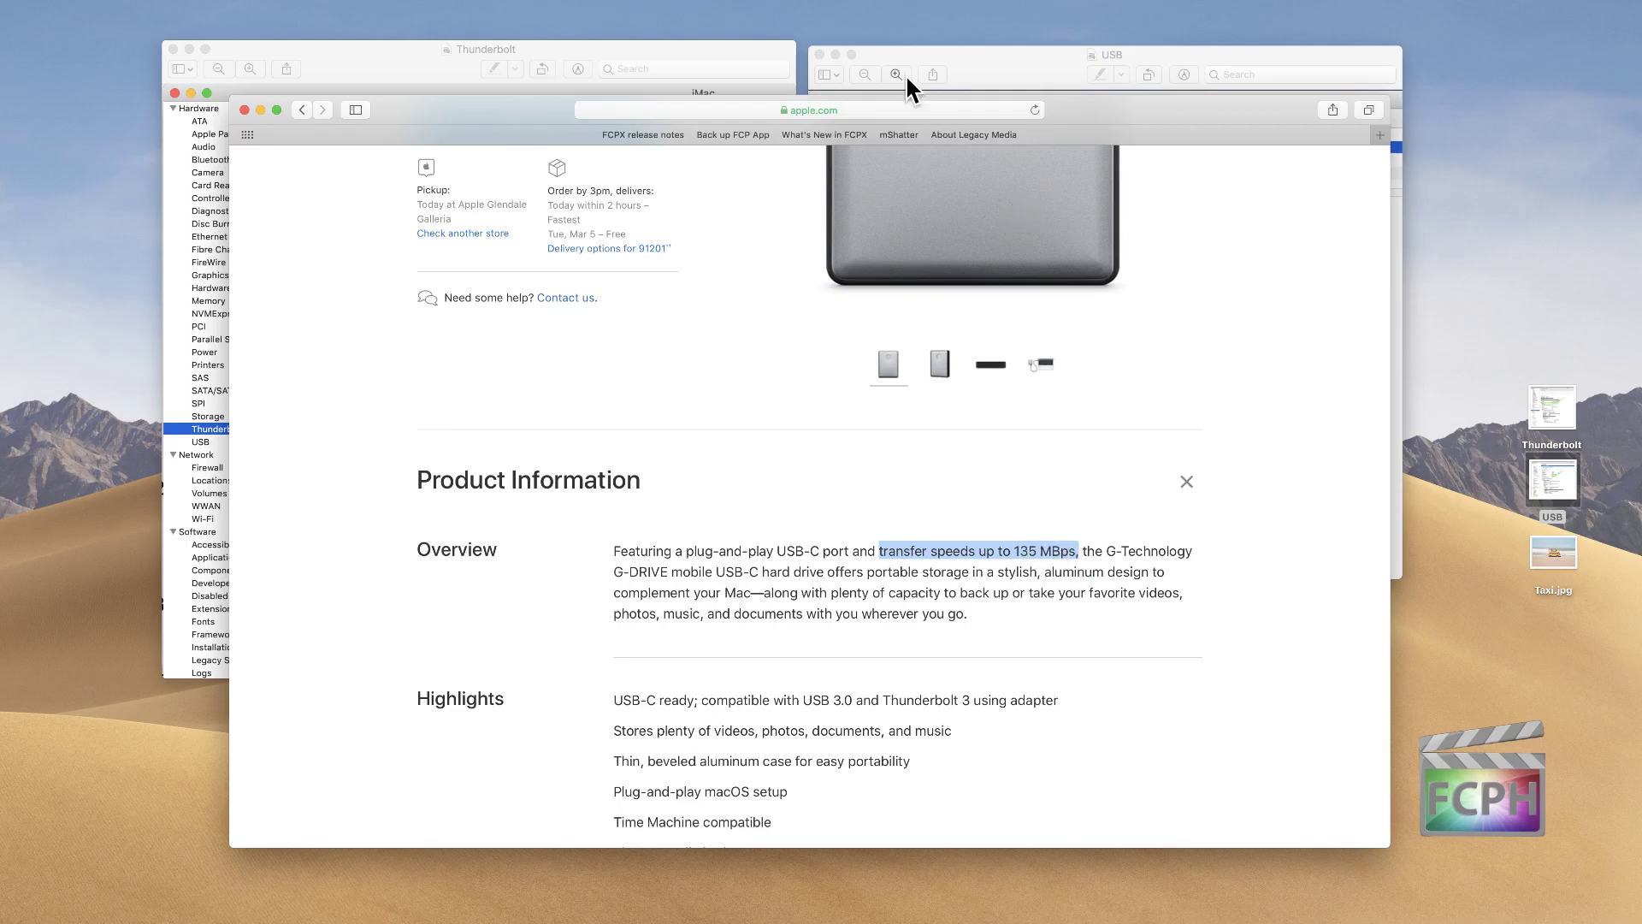
{"action": "left_click_drag", "start_coordinate": [527, 106], "coordinate": [764, 168]}
{"action": "left_click", "coordinate": [670, 49]}
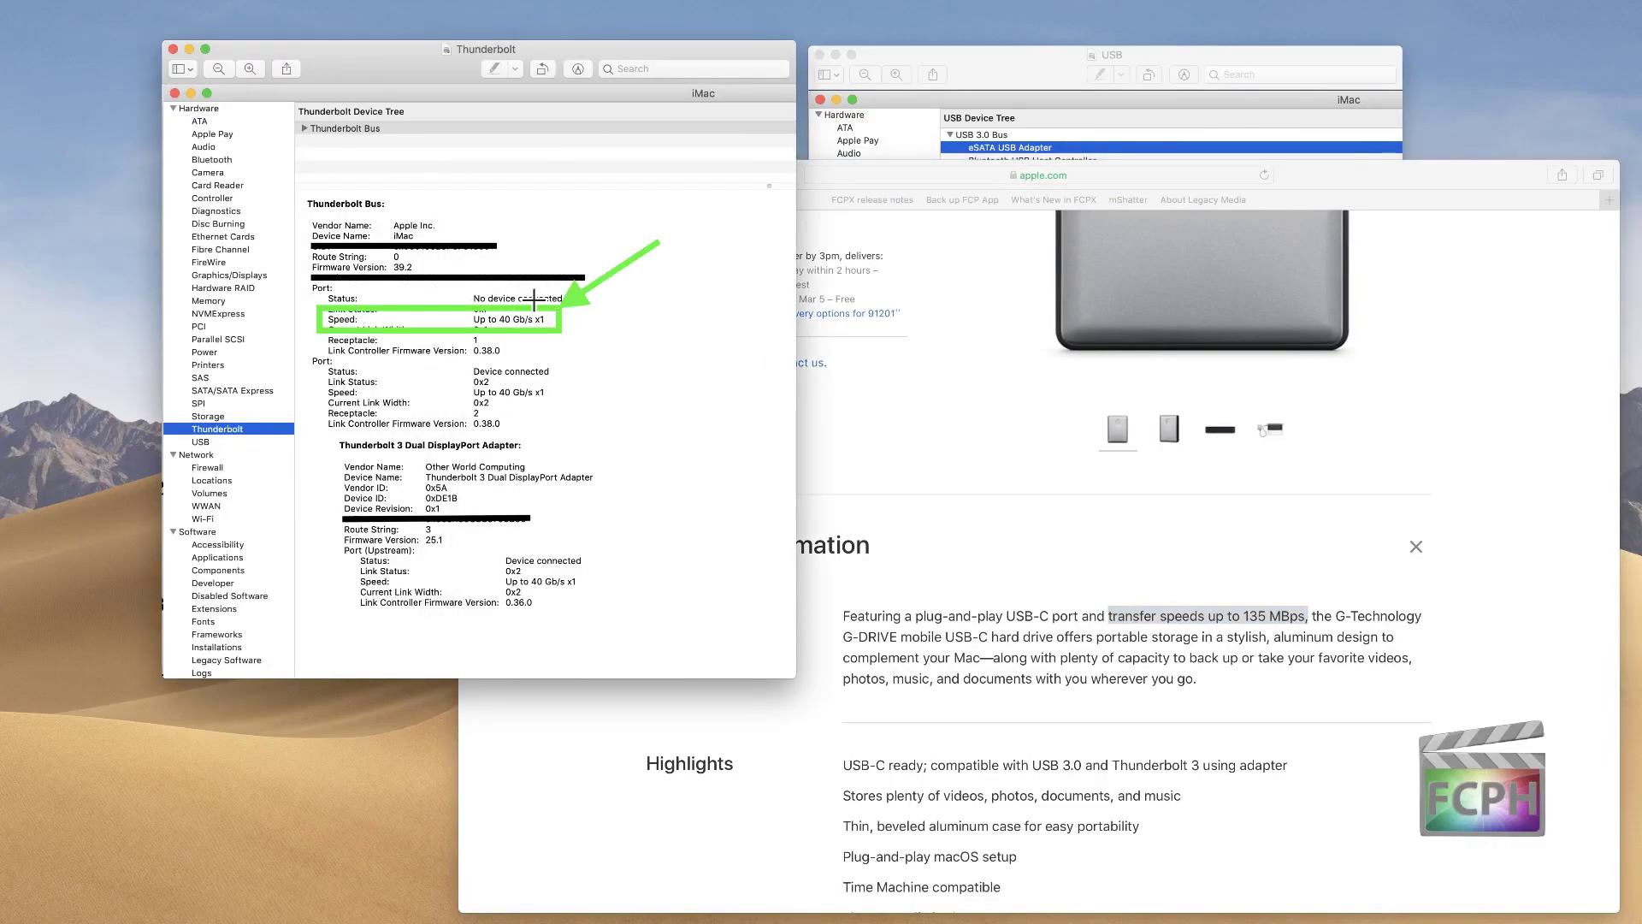
{"action": "left_click", "coordinate": [1134, 511]}
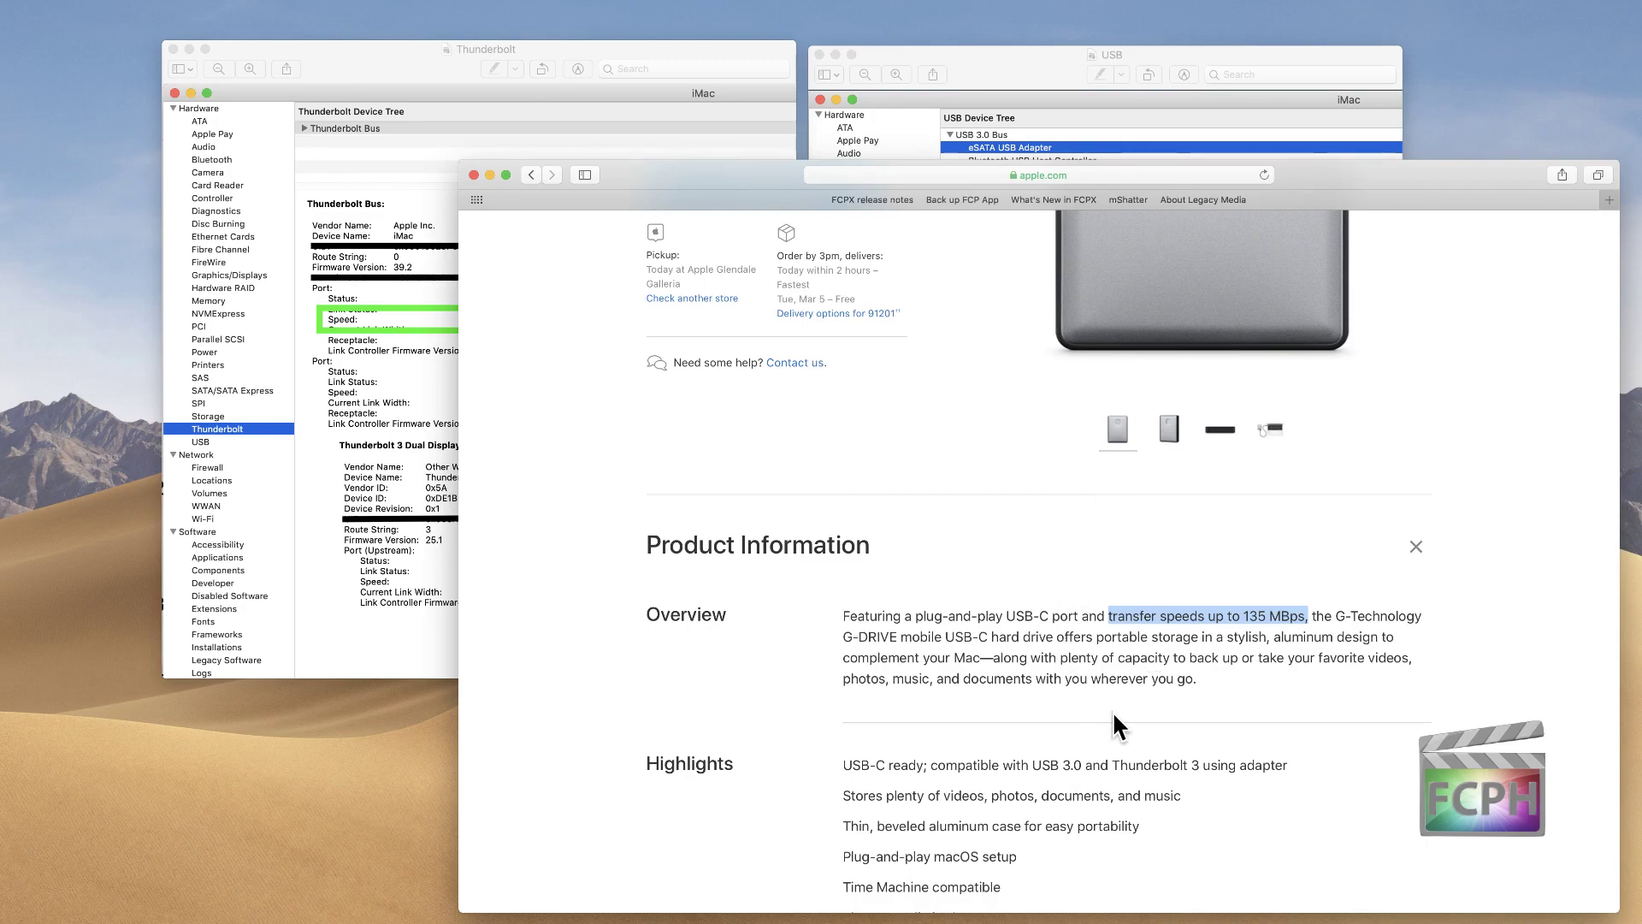
Step: Close the drive's product page, the Thunderbolt image and the USB image
{"action": "left_click", "coordinate": [474, 174]}
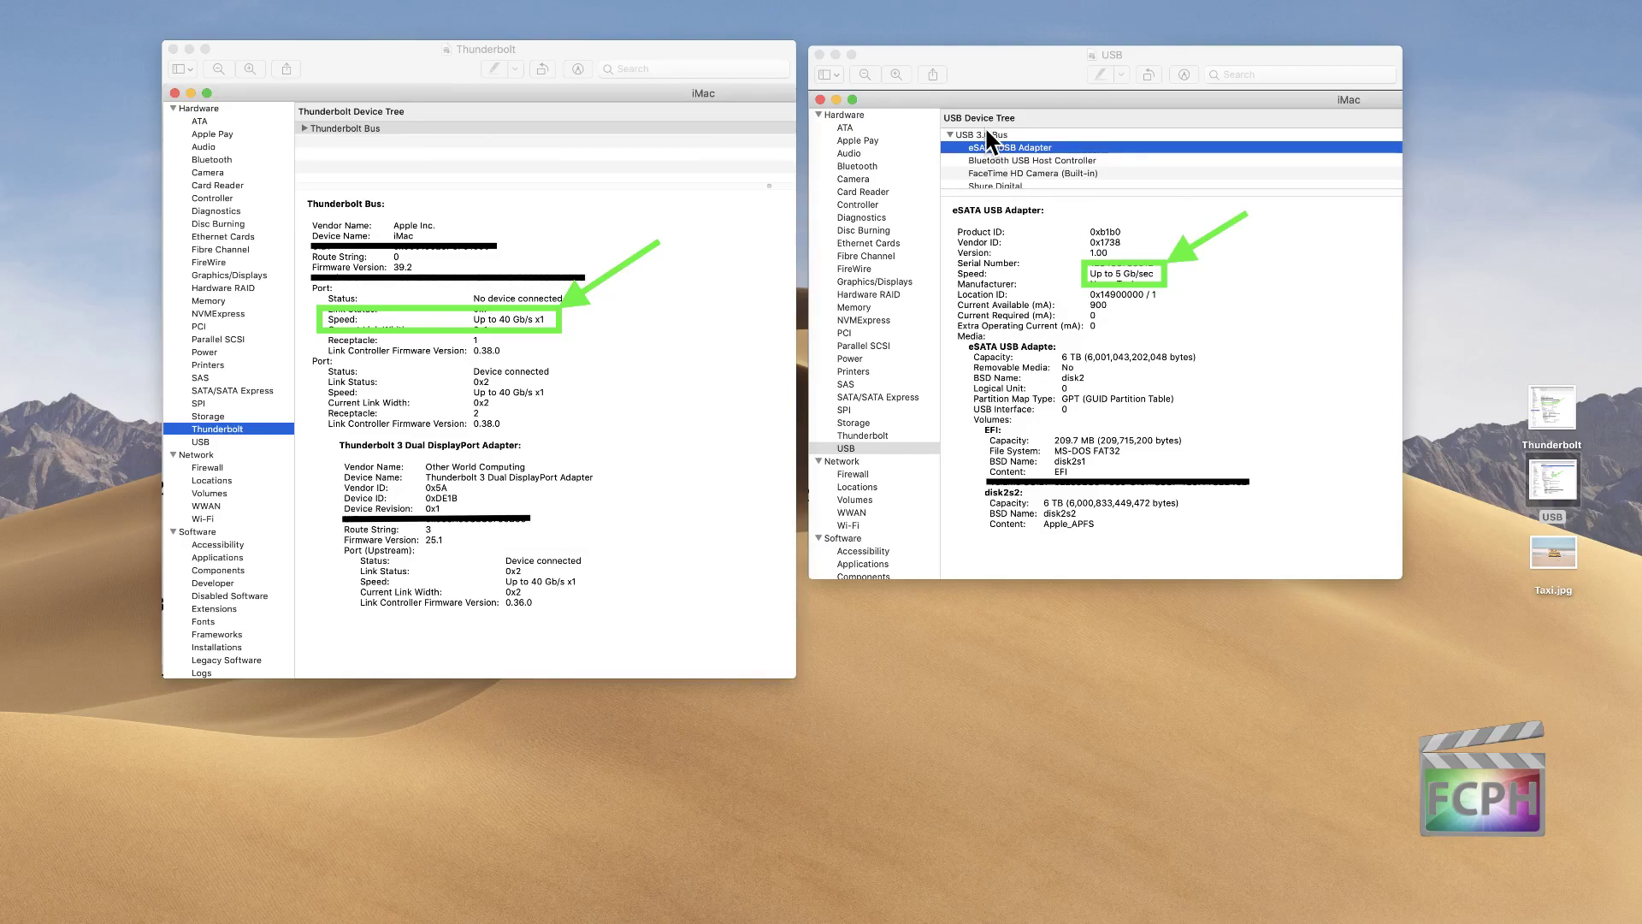
{"action": "left_click", "coordinate": [171, 49]}
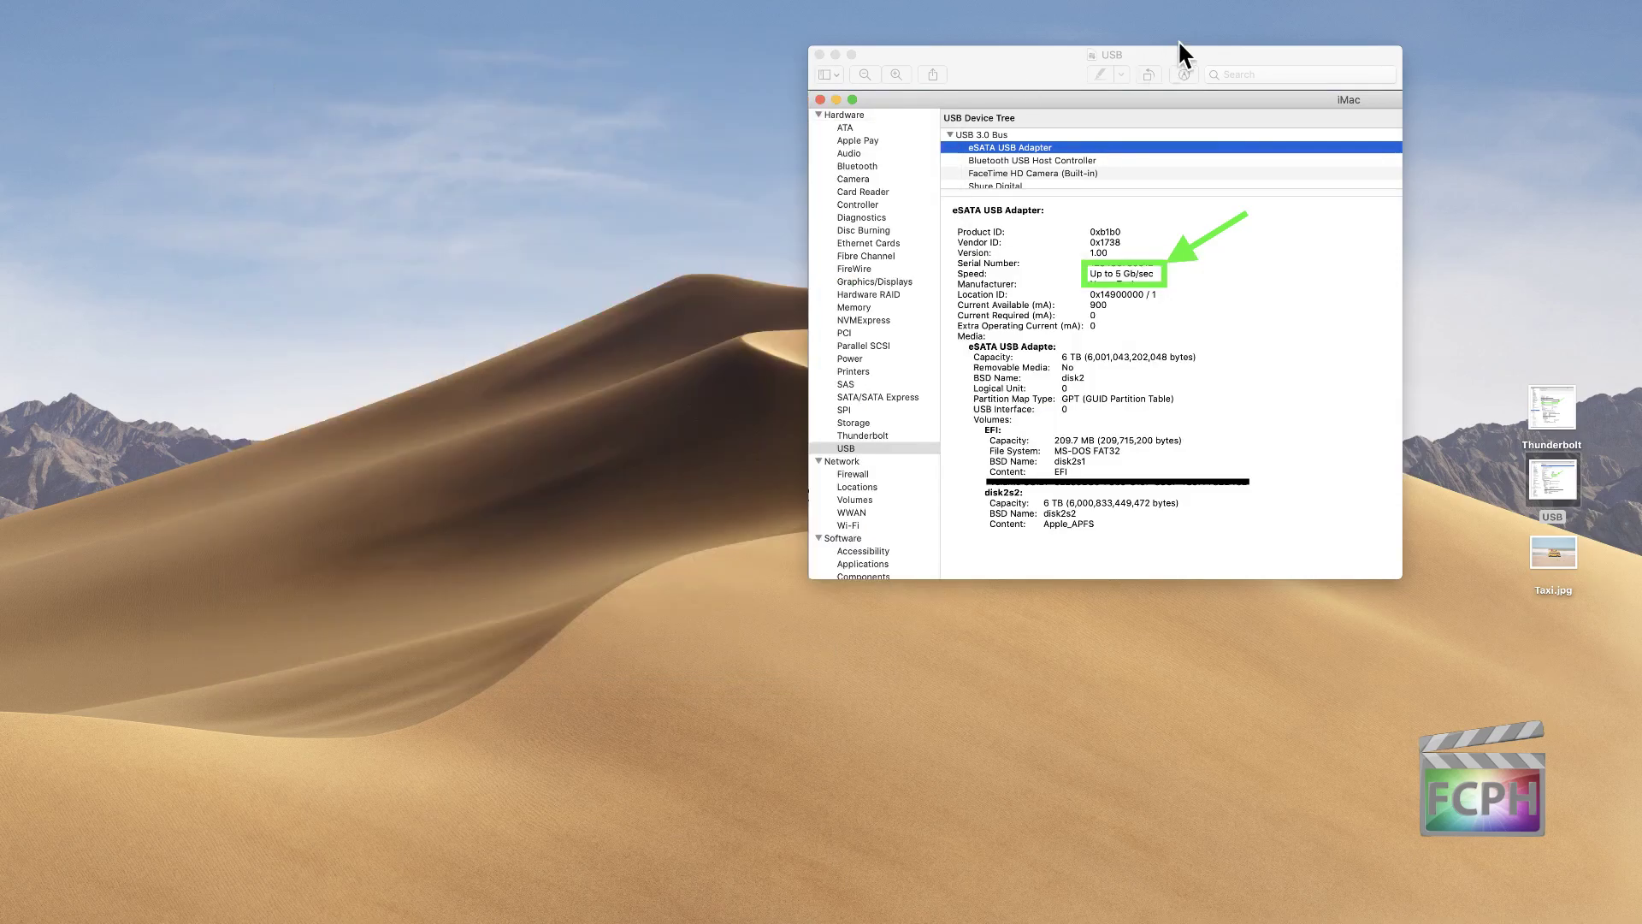
{"action": "left_click_drag", "start_coordinate": [1040, 68], "coordinate": [952, 65]}
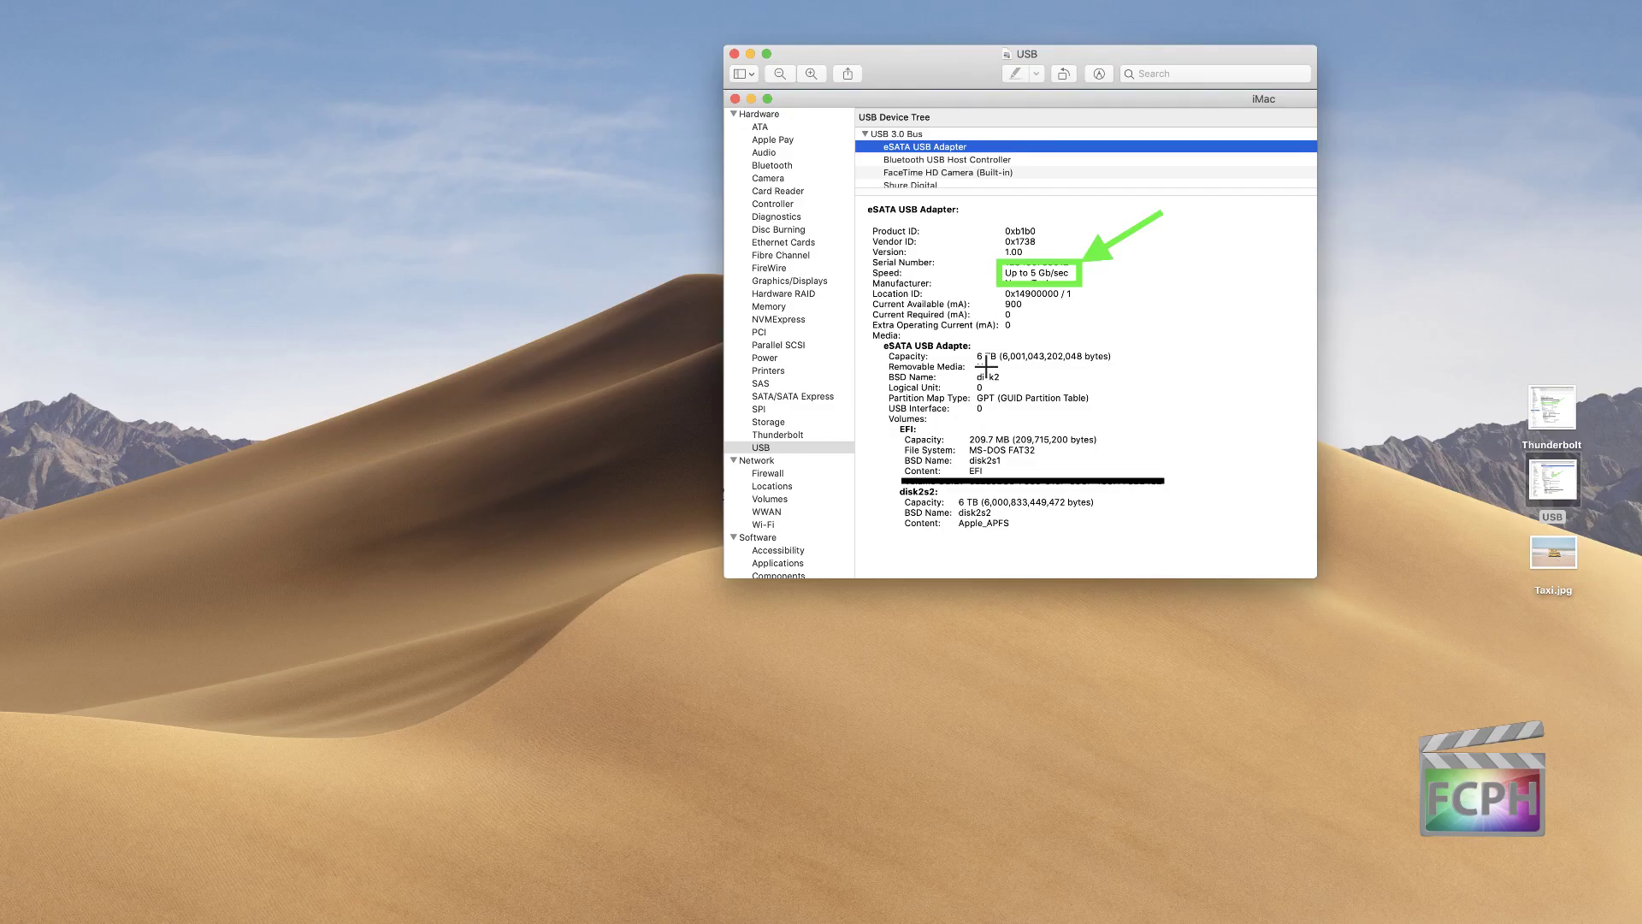
{"action": "left_click", "coordinate": [734, 54]}
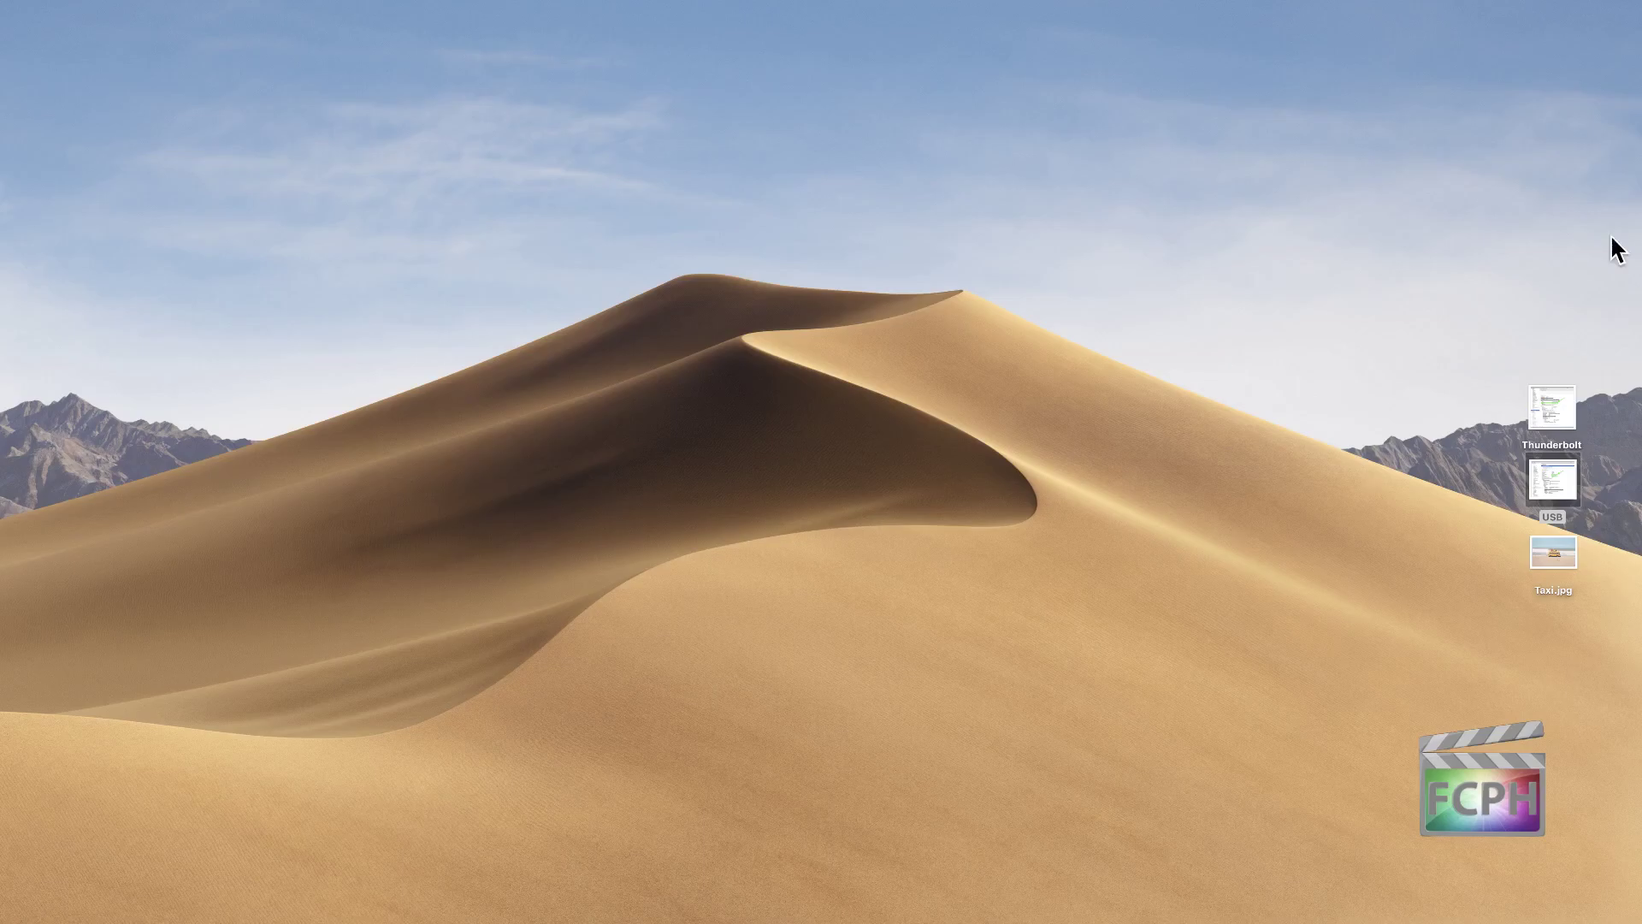
Step: Switch to Final Cut Pro, select the Backflip into water and Faceoff clips together, and review the commands available for them
{"action": "mouse_move", "coordinate": [1061, 920]}
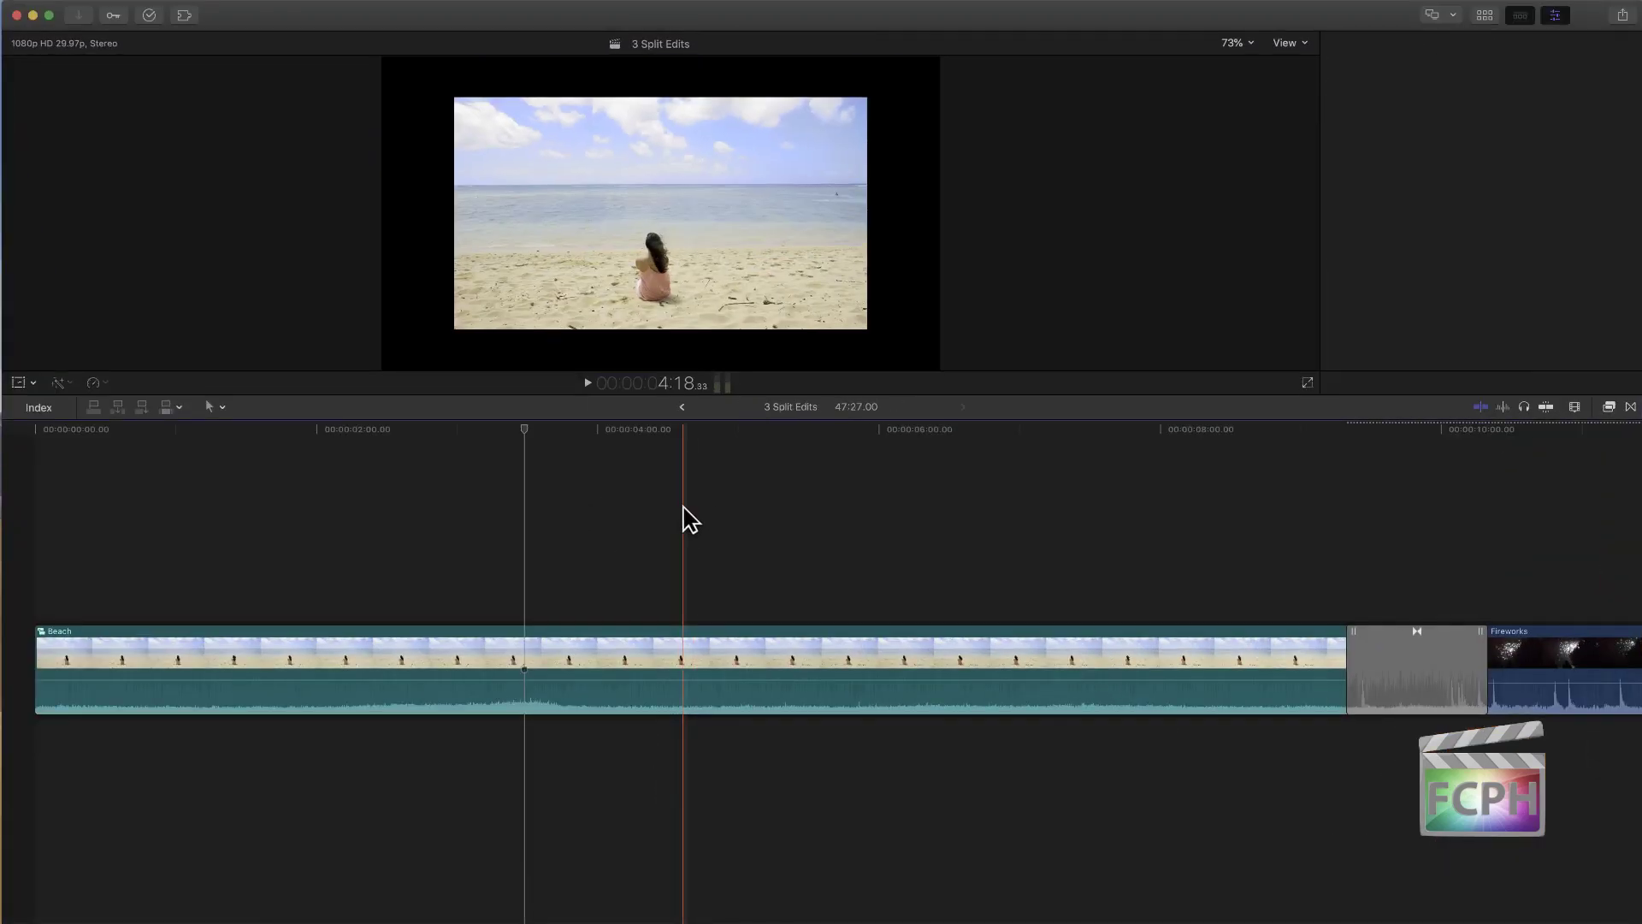
{"action": "left_click", "coordinate": [683, 513]}
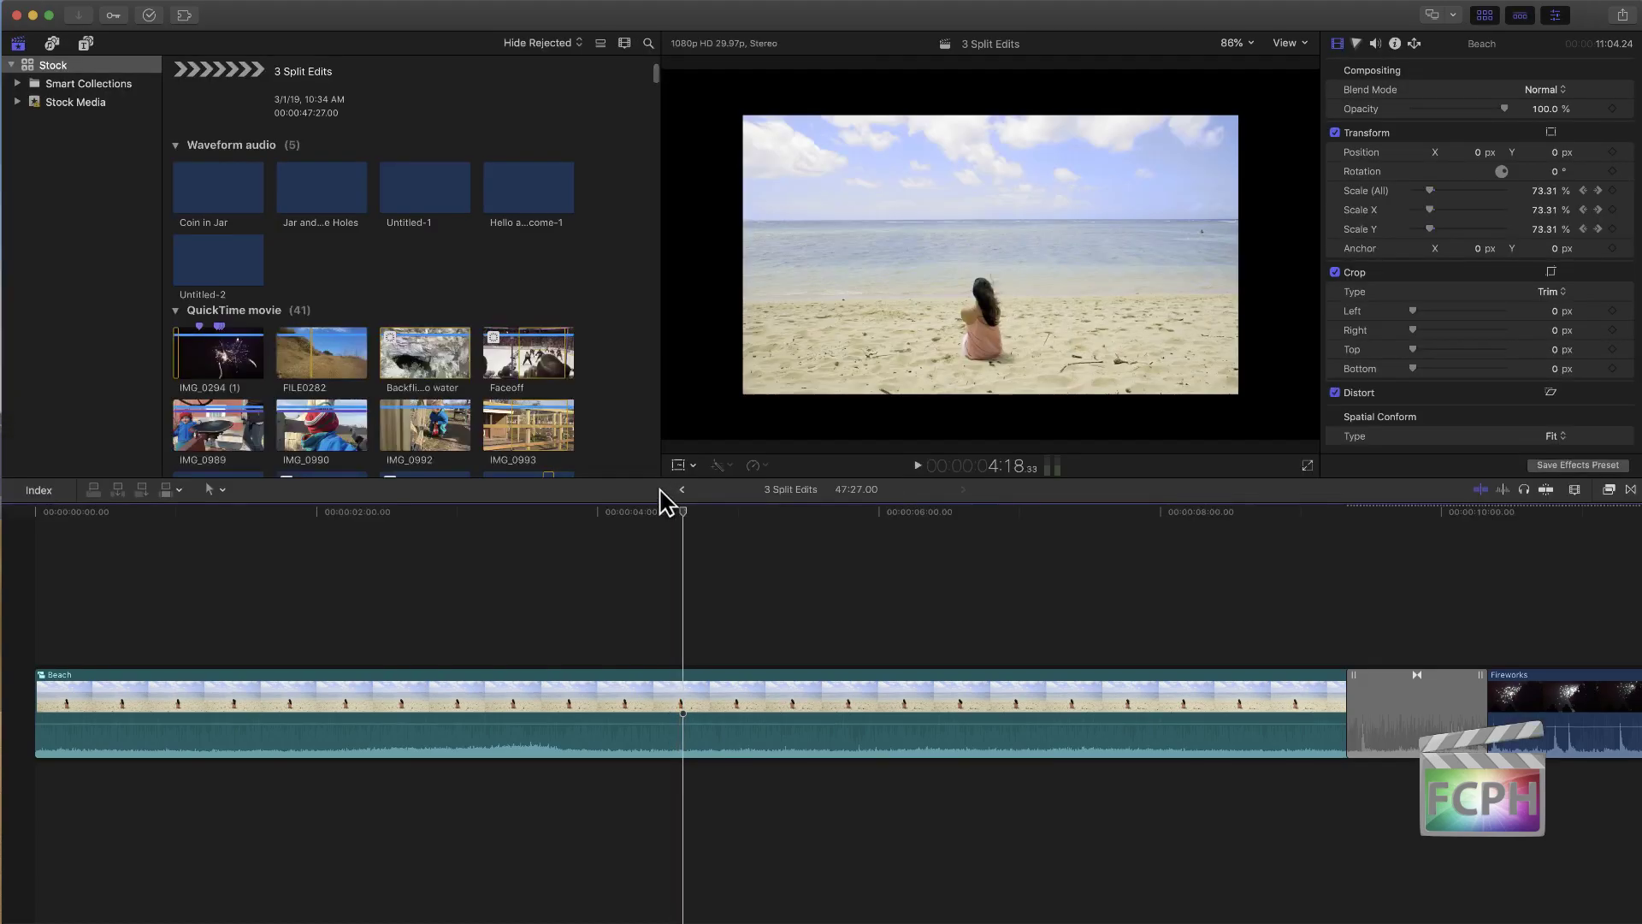
{"action": "left_click", "coordinate": [590, 371]}
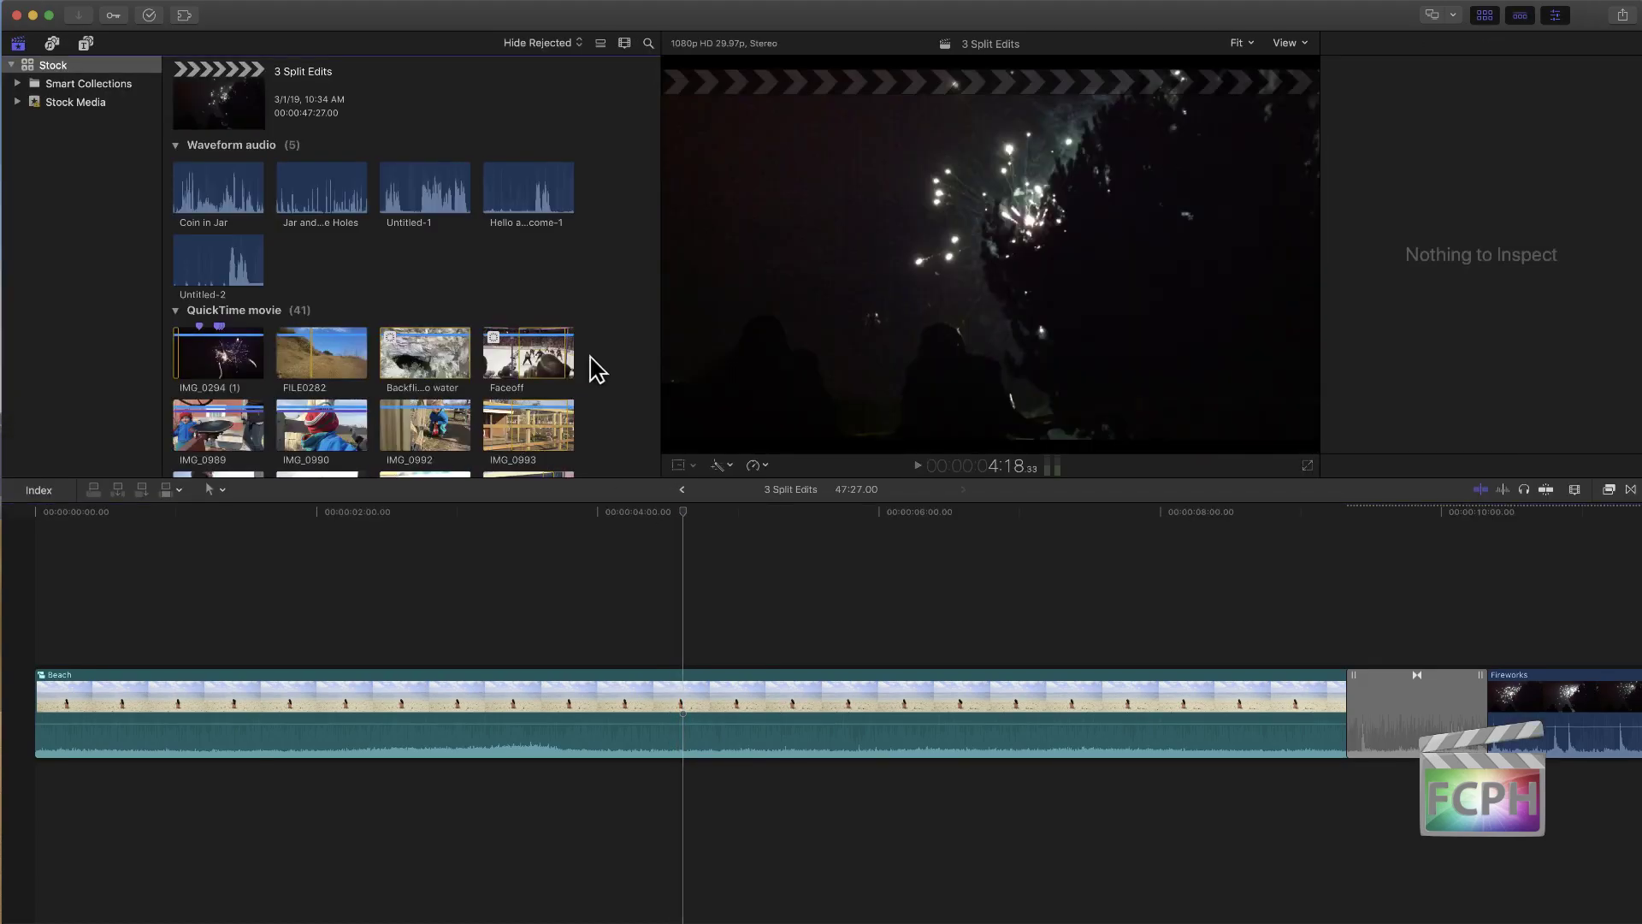
{"action": "left_click_drag", "start_coordinate": [597, 369], "coordinate": [428, 350]}
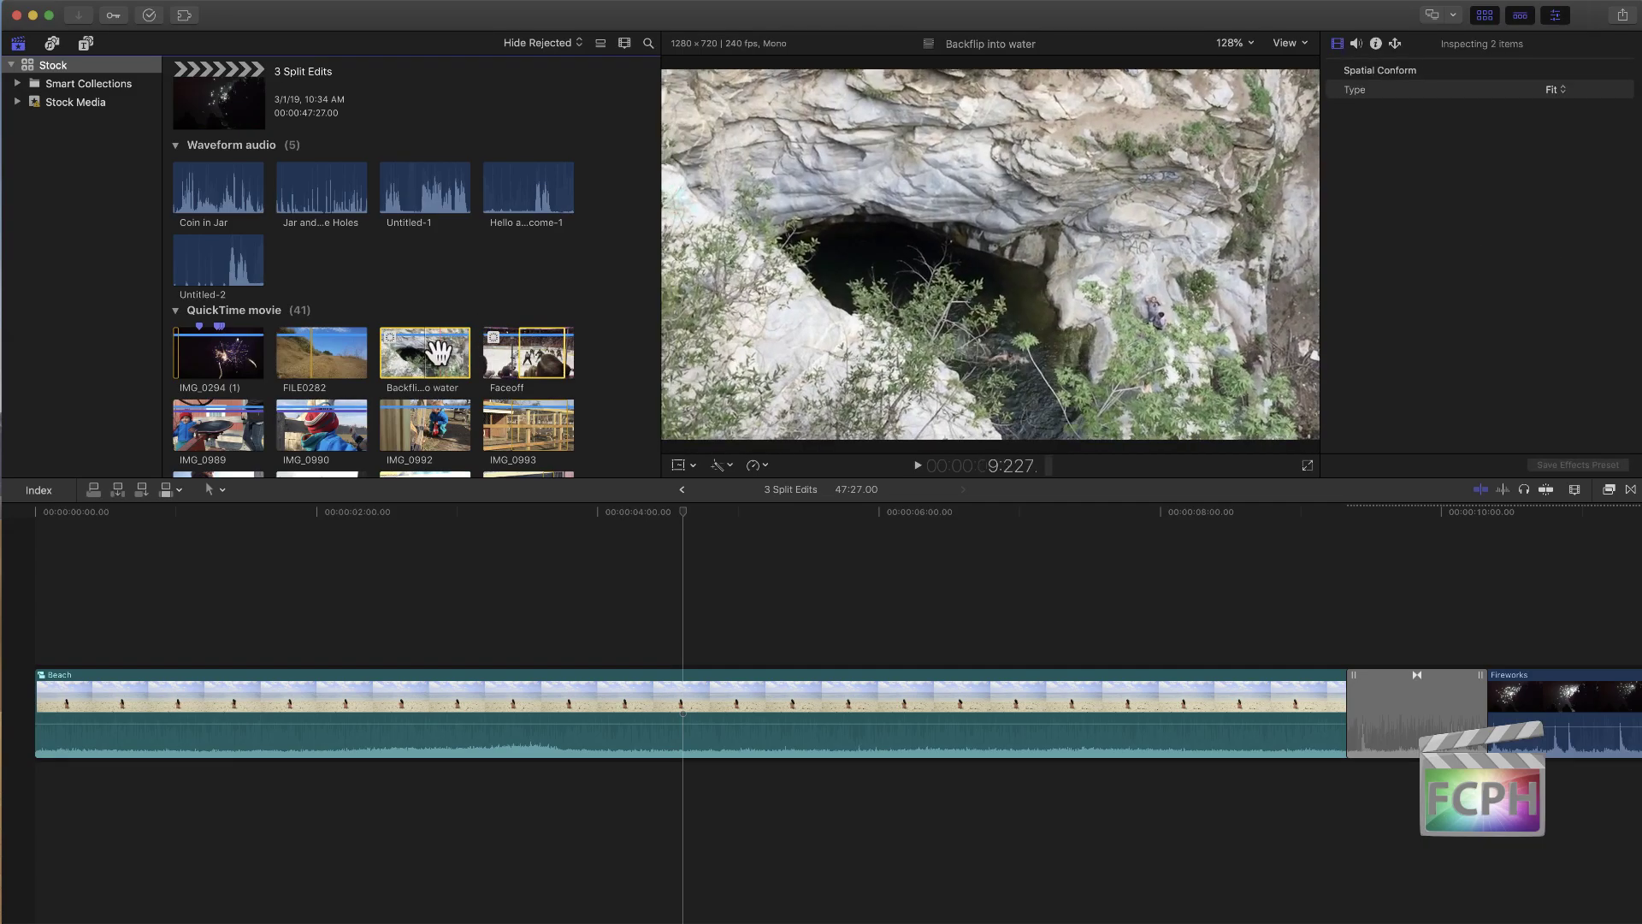
{"action": "right_click", "coordinate": [440, 352]}
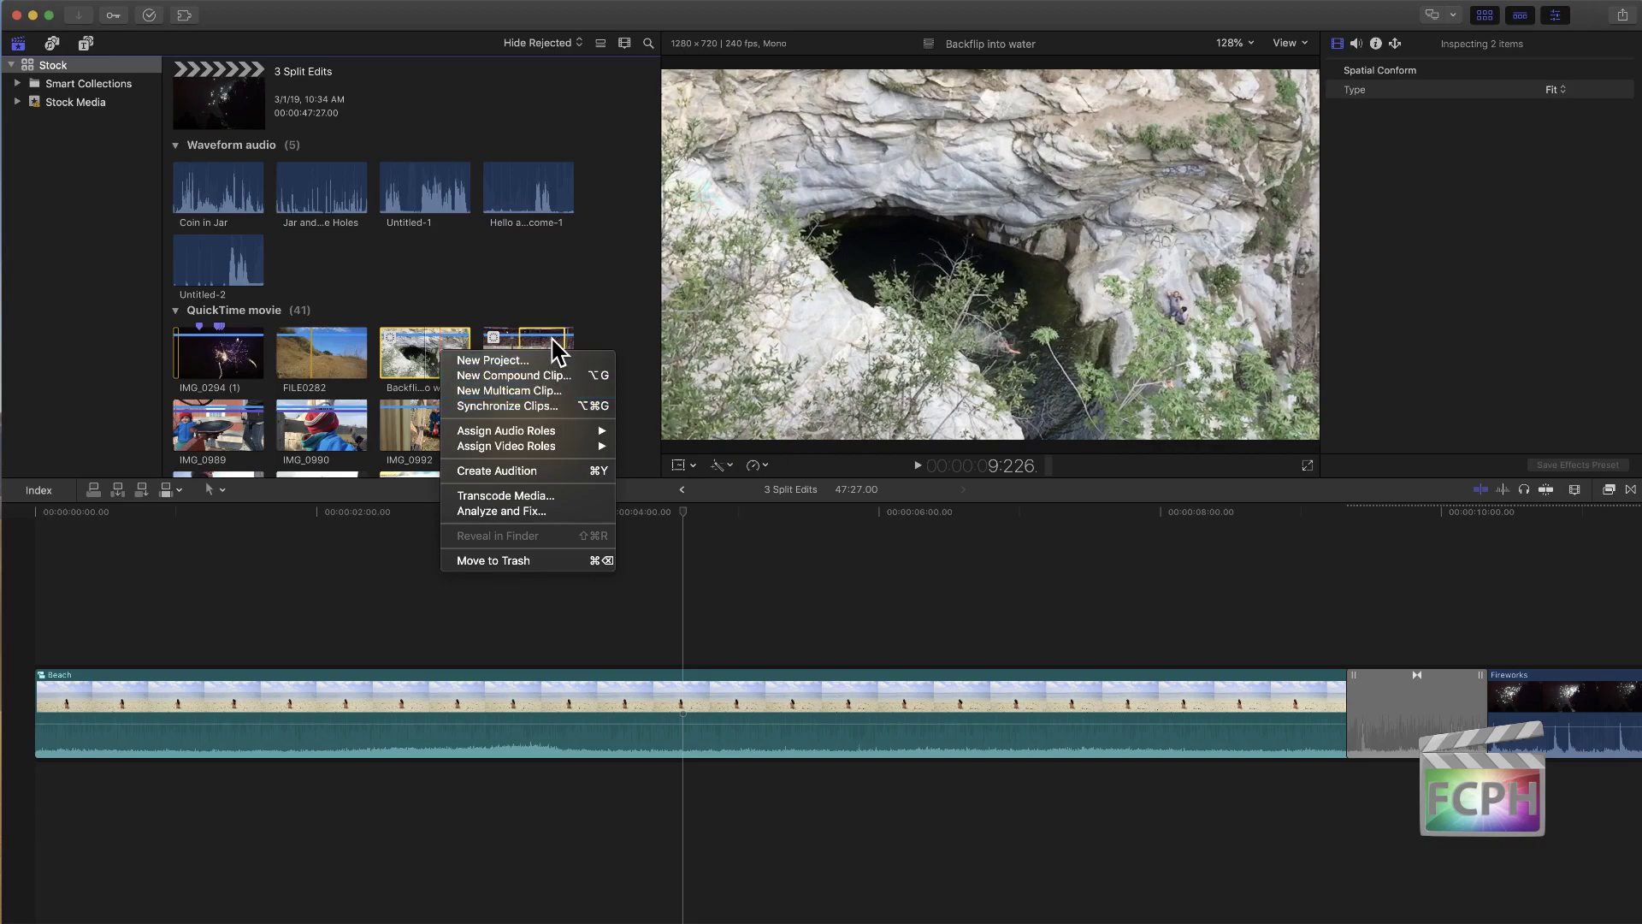
{"action": "left_click", "coordinate": [598, 322]}
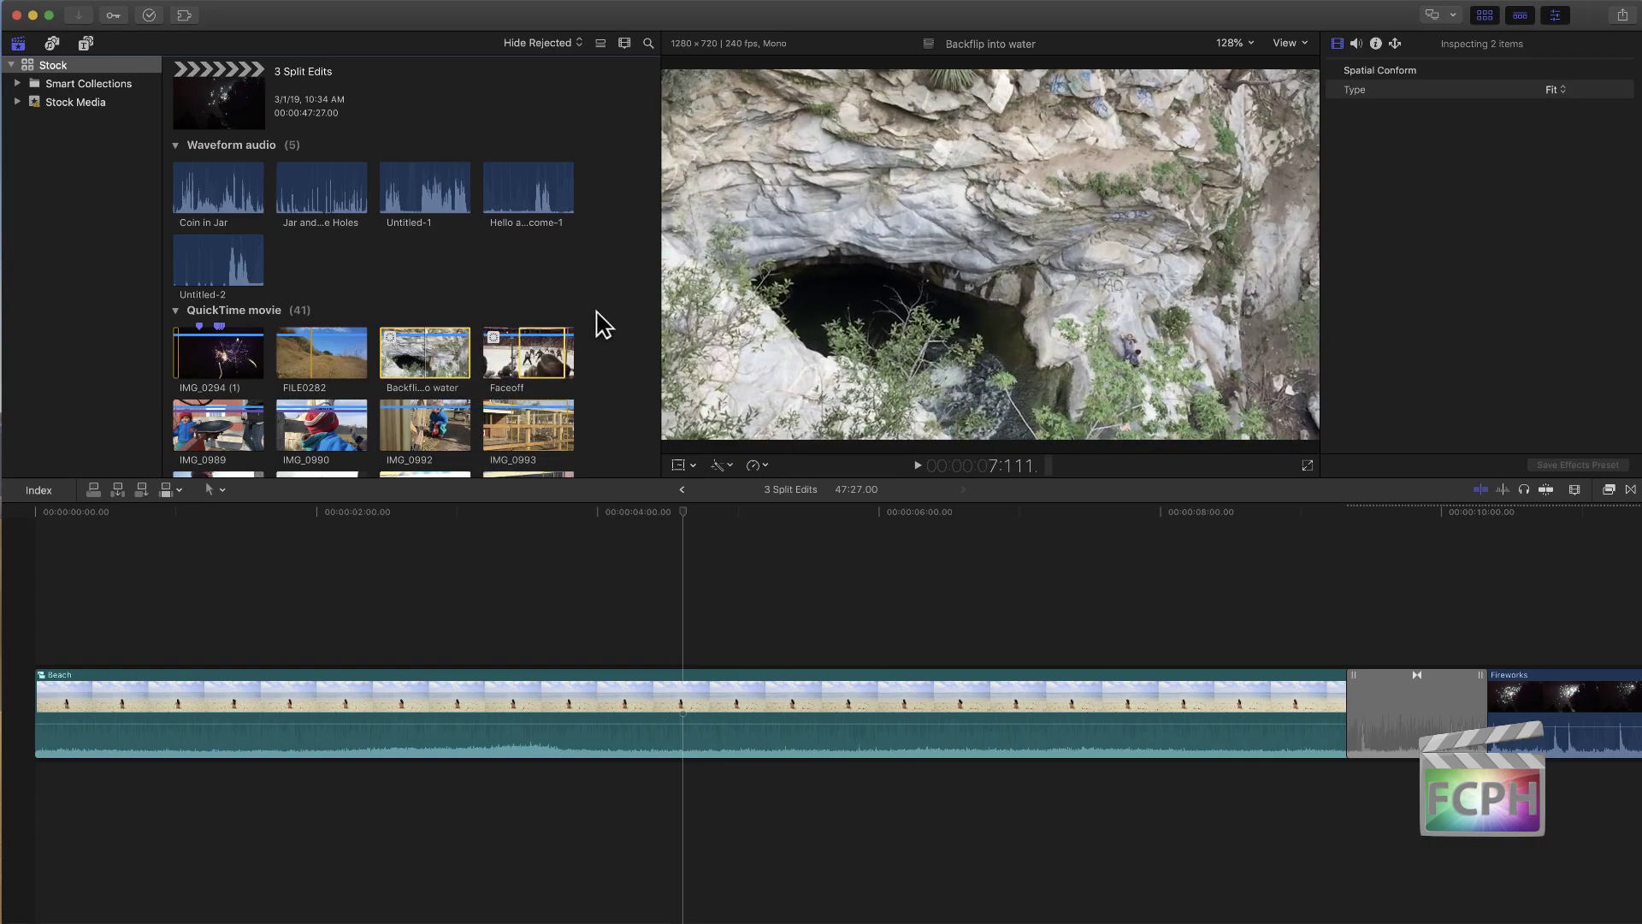
Step: Find Sample Clip among the Stock library's QuickTime movies and display its metadata in the Info inspector
{"action": "left_click", "coordinate": [321, 363]}
{"action": "scroll", "coordinate": [321, 363], "scroll_direction": "down", "scroll_amount": 10}
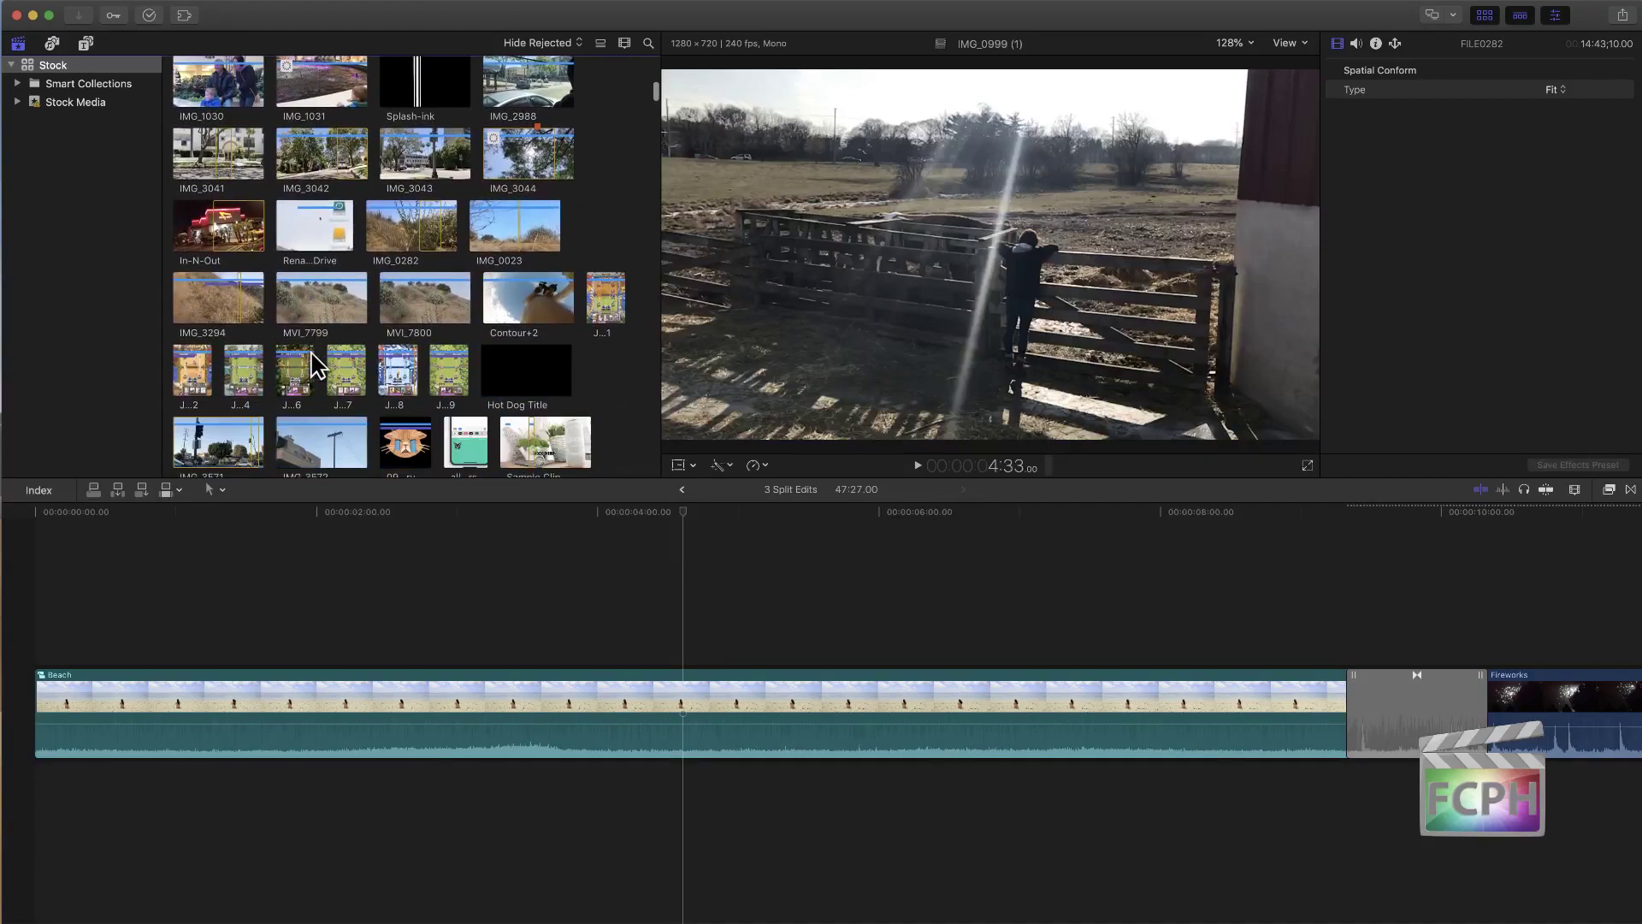
{"action": "scroll", "coordinate": [318, 365], "scroll_direction": "down", "scroll_amount": 4}
{"action": "scroll", "coordinate": [319, 365], "scroll_direction": "up", "scroll_amount": 2}
{"action": "scroll", "coordinate": [318, 366], "scroll_direction": "up", "scroll_amount": 1}
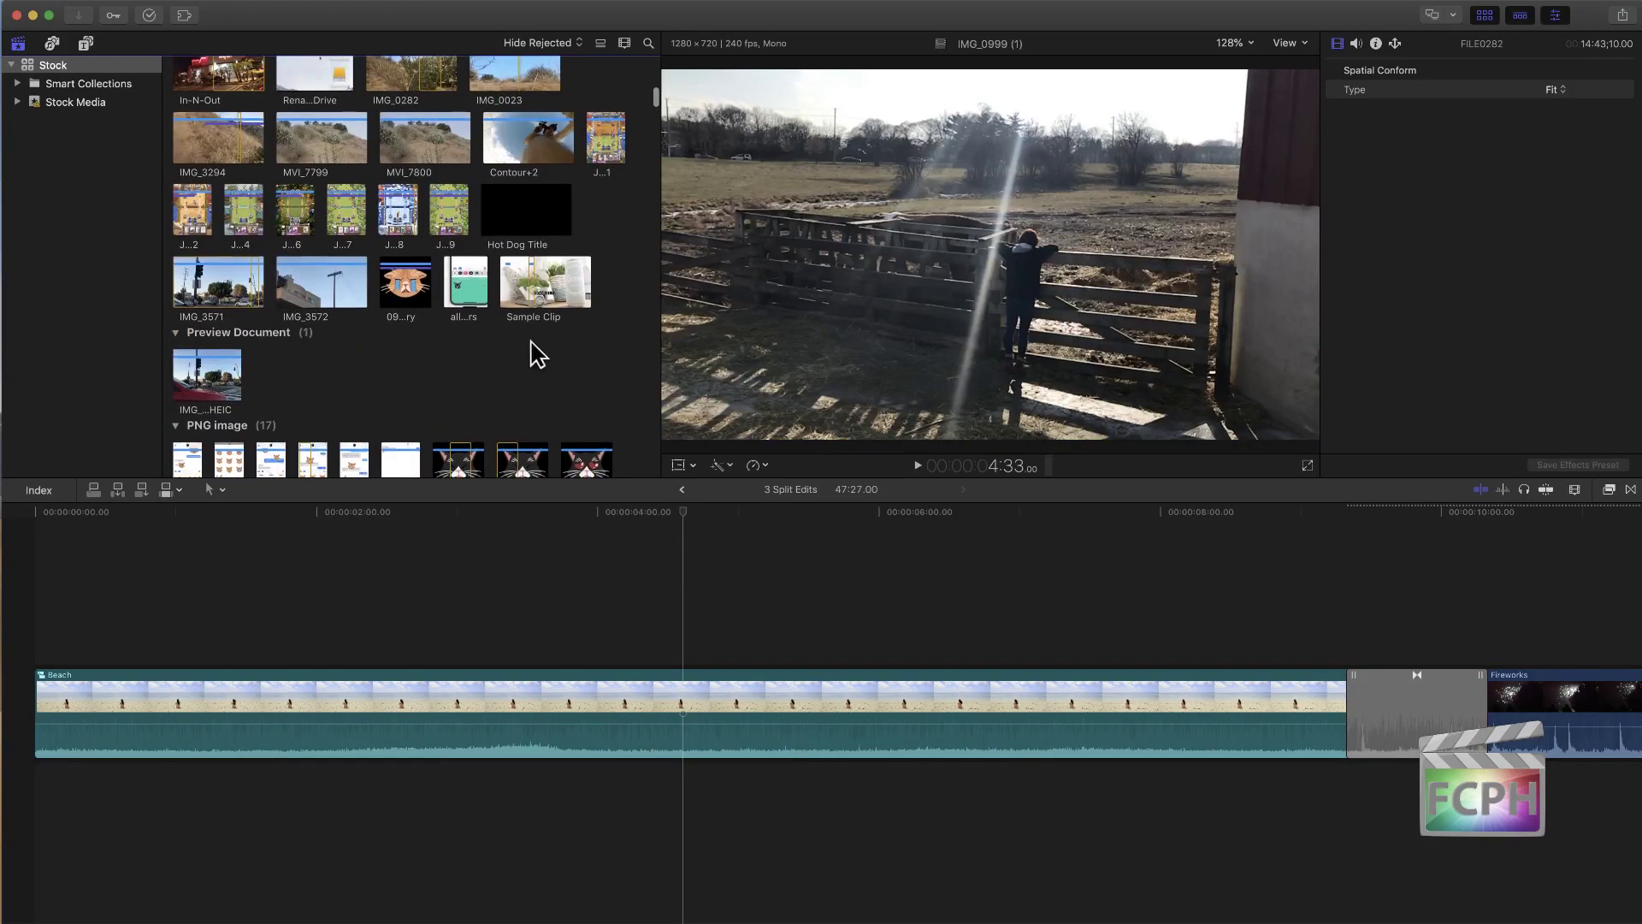
{"action": "left_click", "coordinate": [560, 289]}
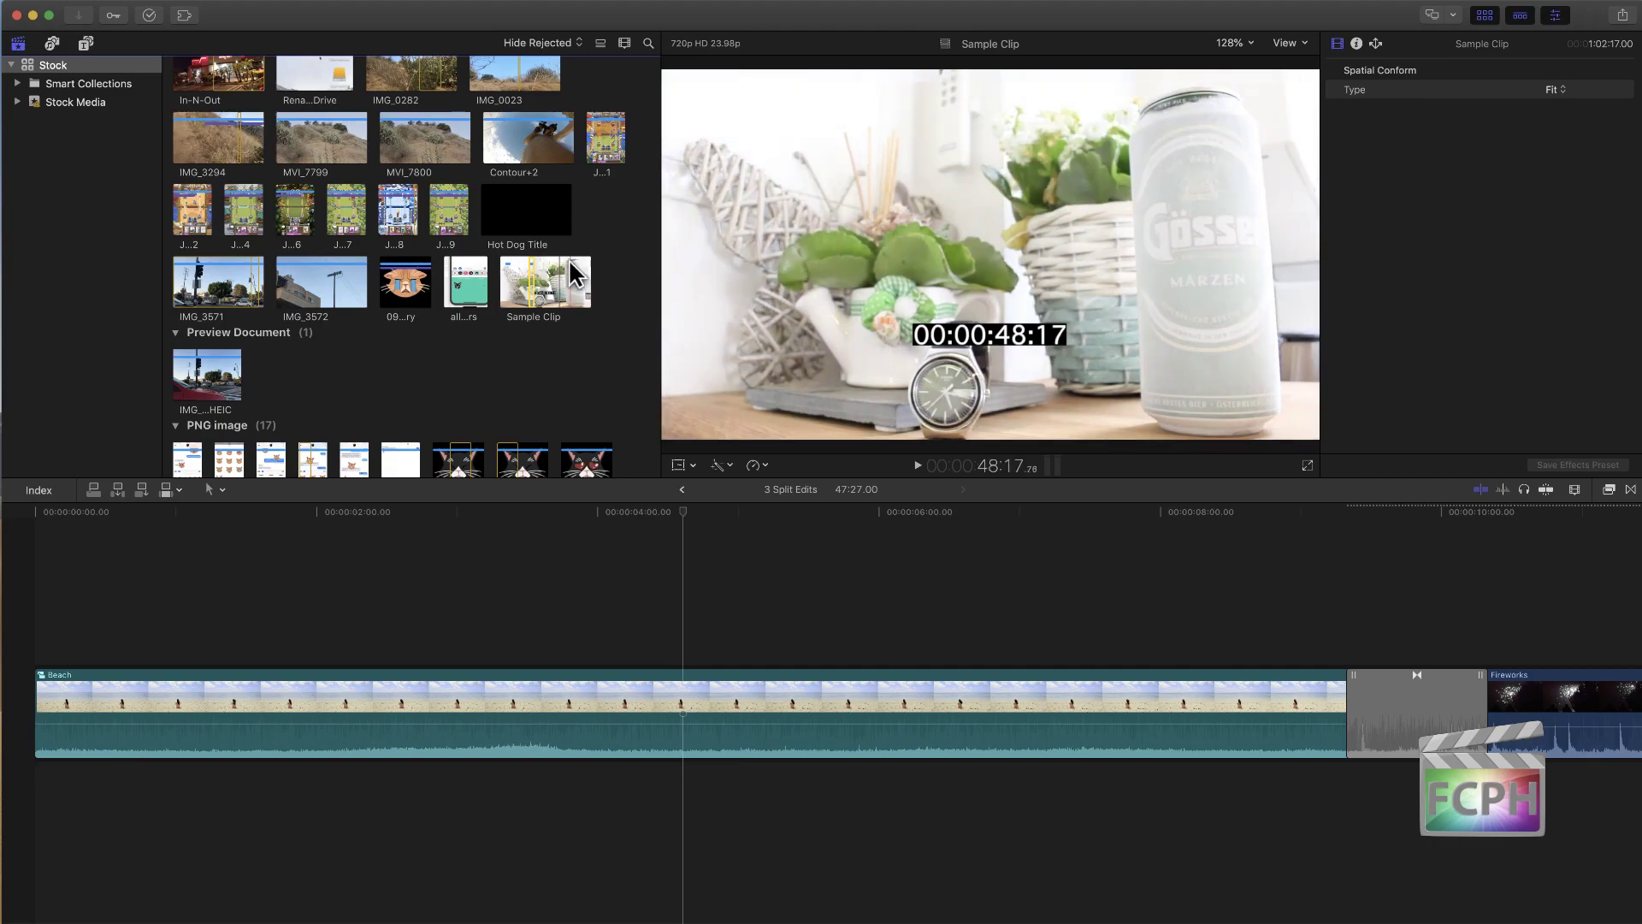
{"action": "left_click", "coordinate": [1356, 43]}
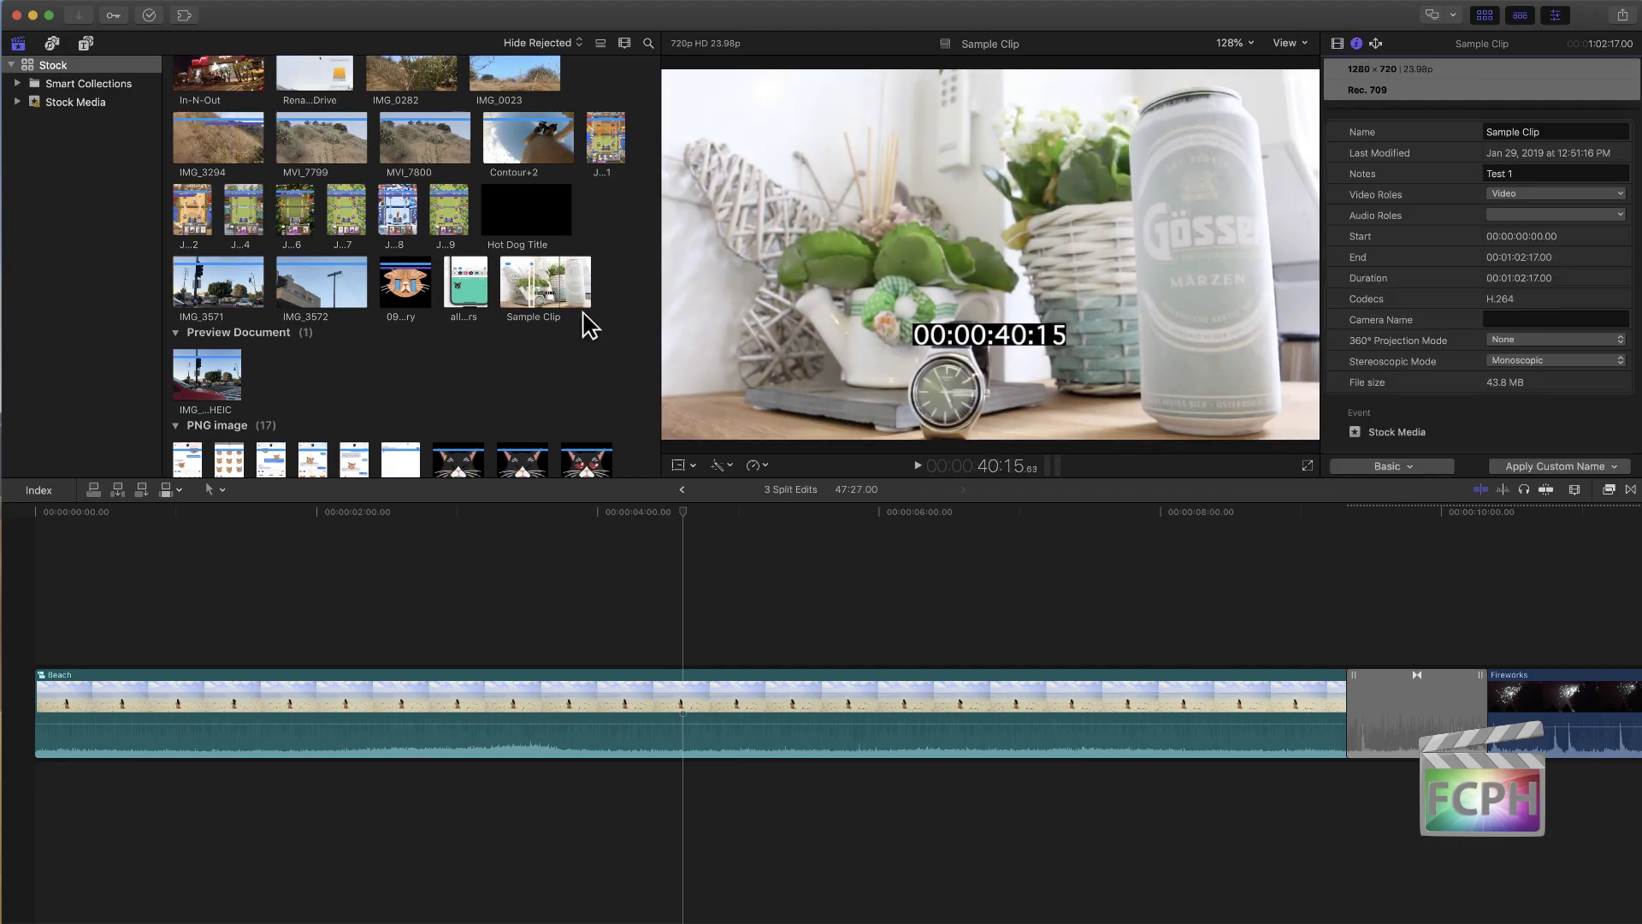
Step: Add MVI_7800 to the Sample Clip selection and review the commands available for the two clips
{"action": "scroll", "coordinate": [530, 291], "scroll_direction": "up", "scroll_amount": 2}
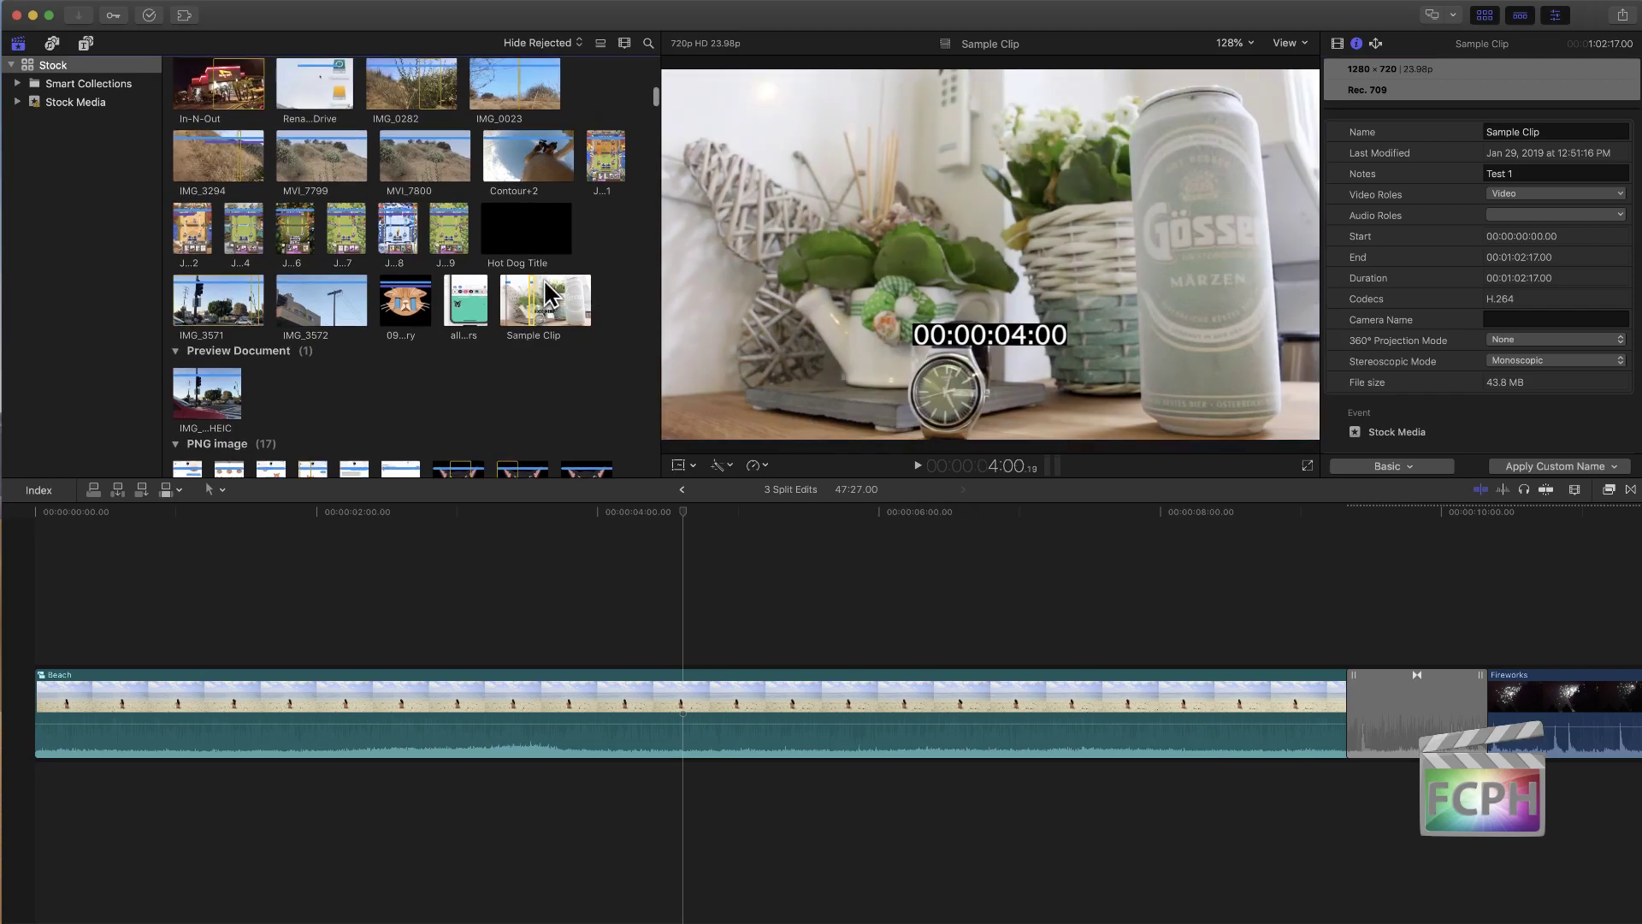
{"action": "left_click", "coordinate": [431, 225], "text": "super"}
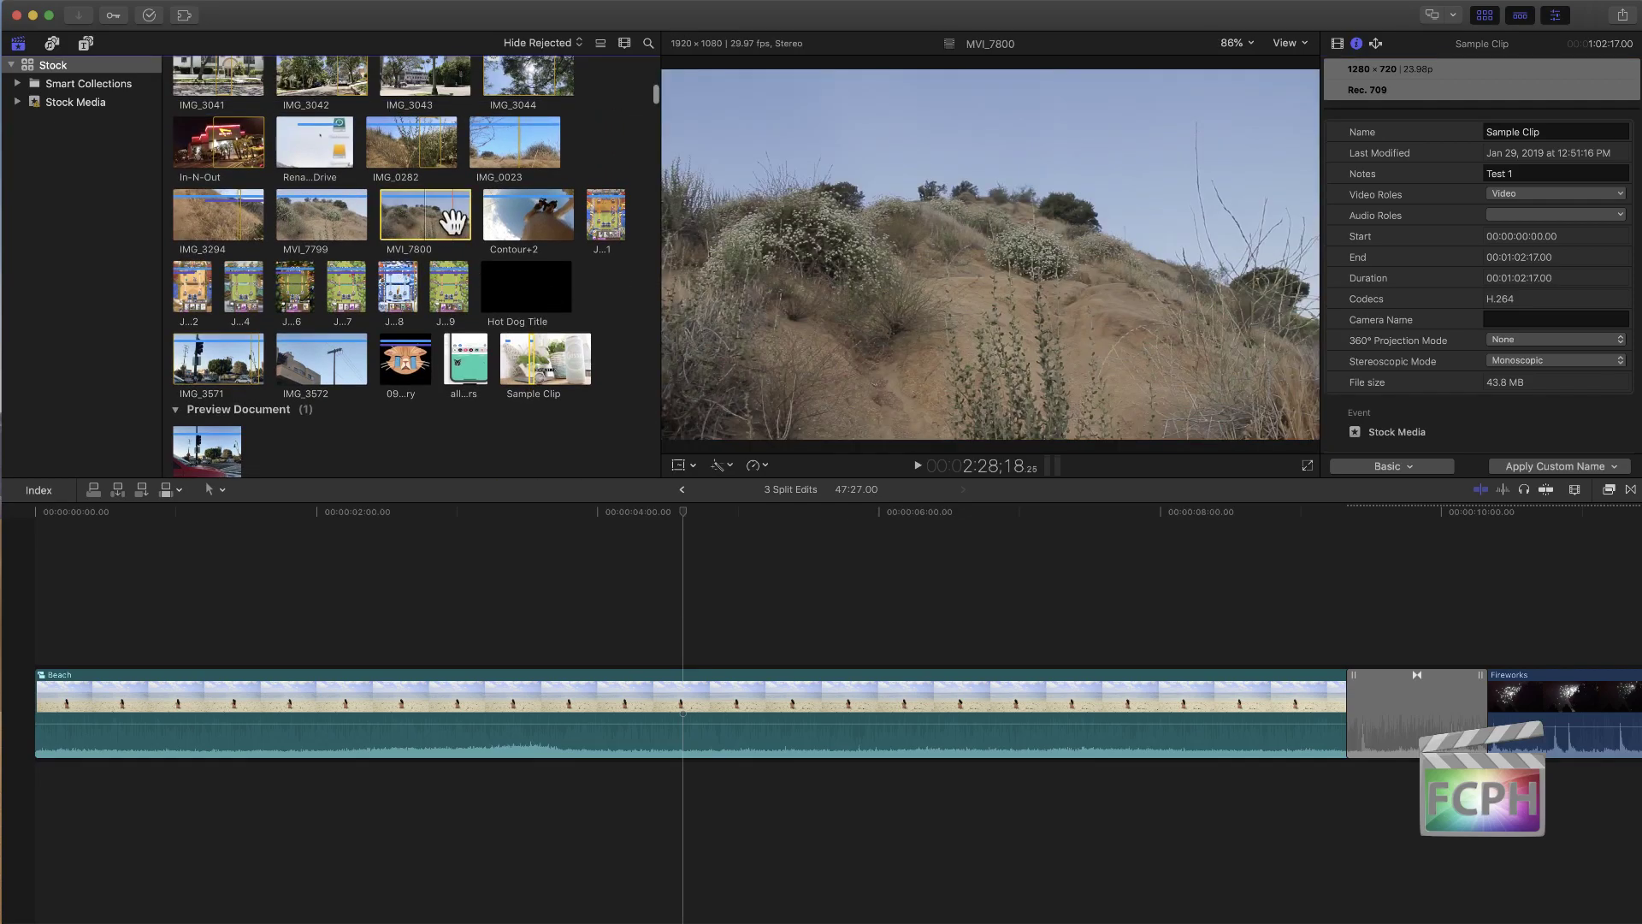
{"action": "right_click", "coordinate": [442, 225]}
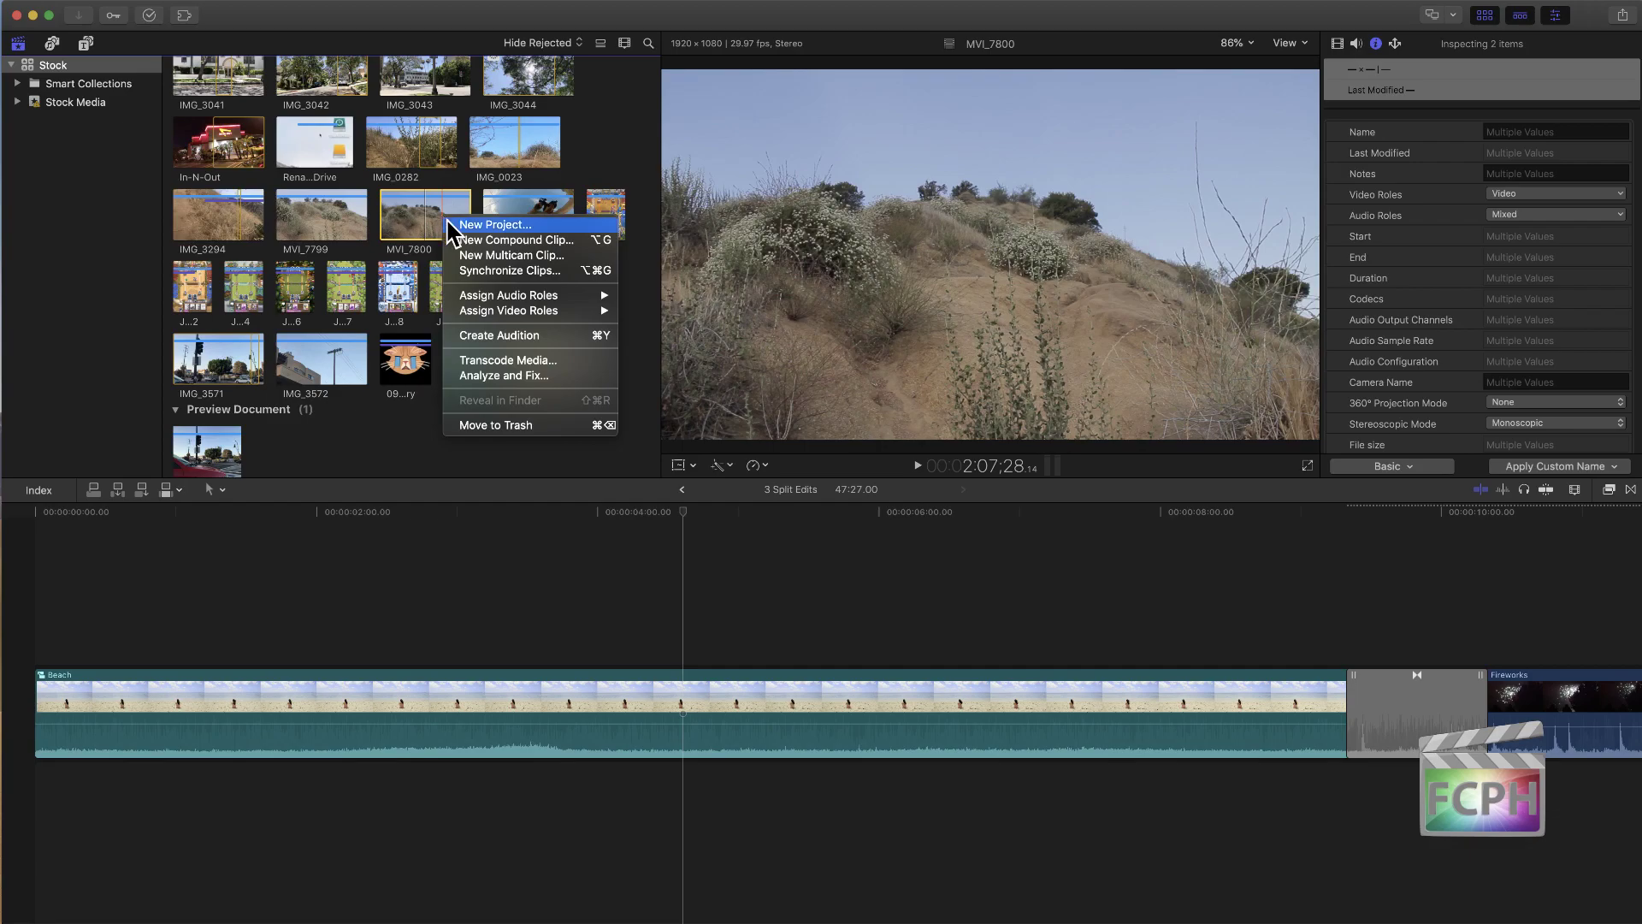
{"action": "left_click", "coordinate": [394, 424]}
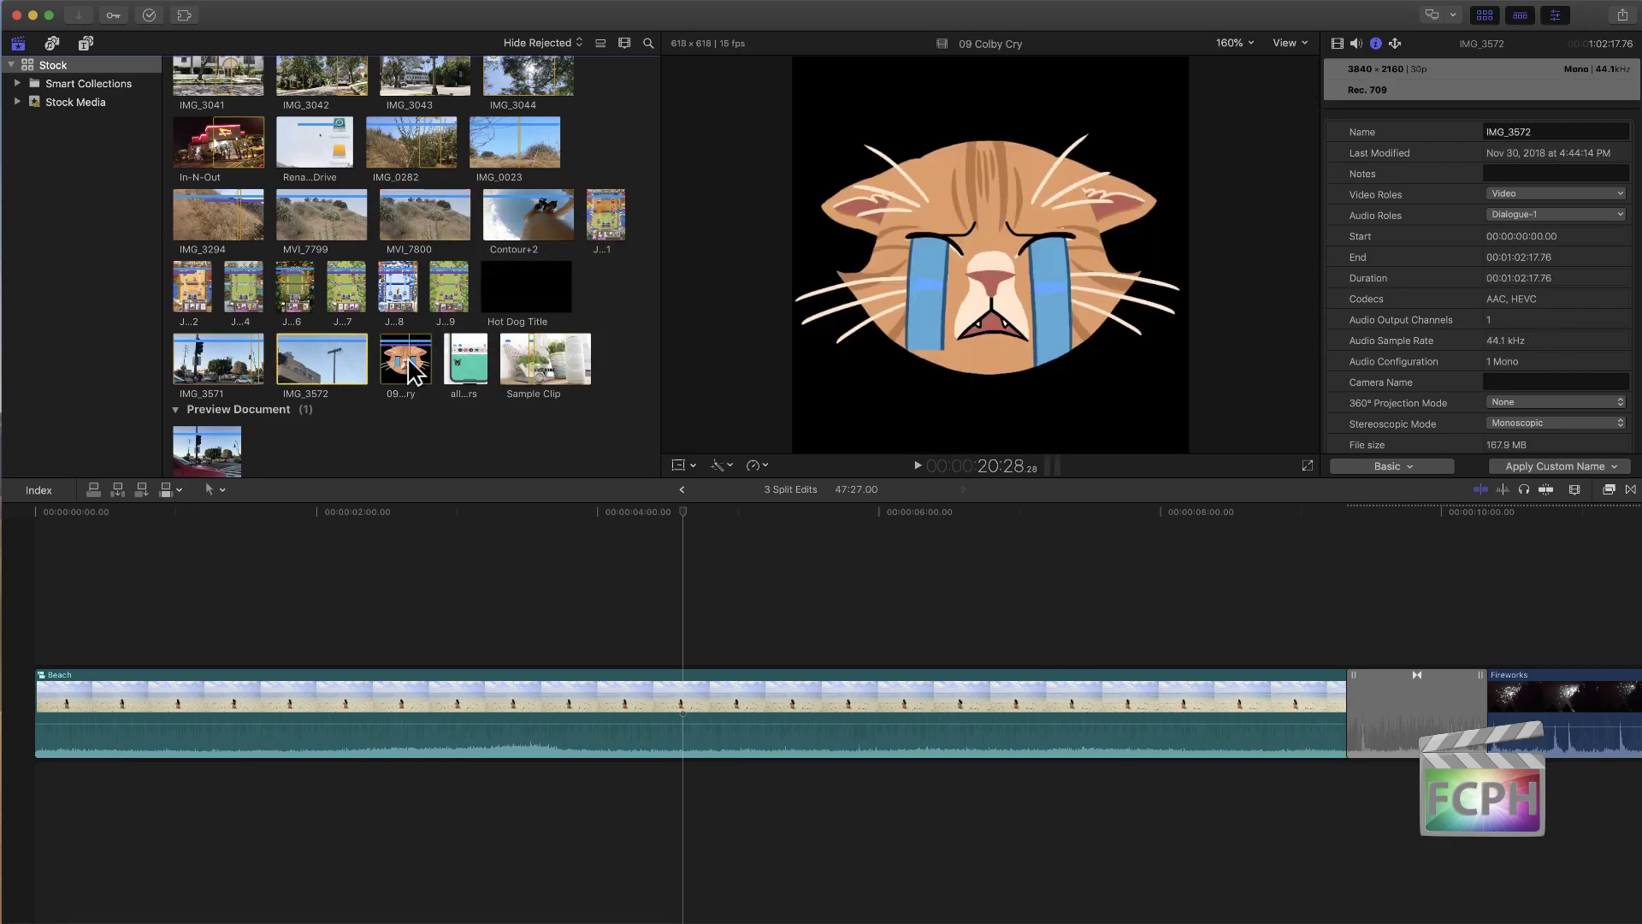
Step: Review the Synchronize Clips settings for IMG_3572 and 09 Colby Cry, cancel them and clear the selection
{"action": "right_click", "coordinate": [402, 363]}
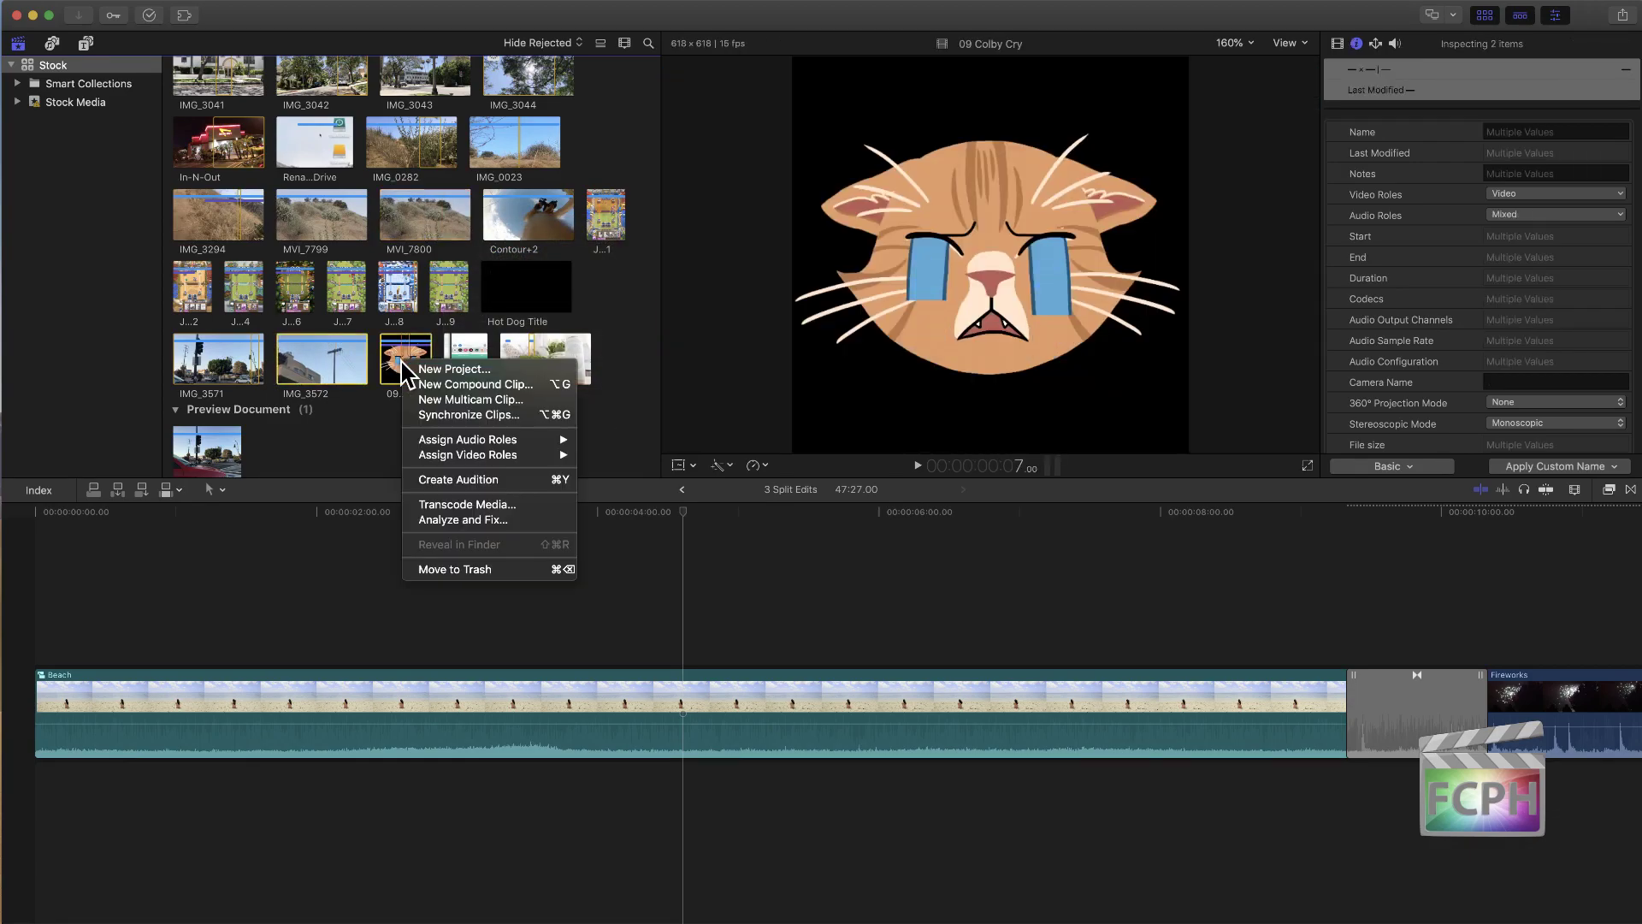
{"action": "left_click", "coordinate": [438, 417]}
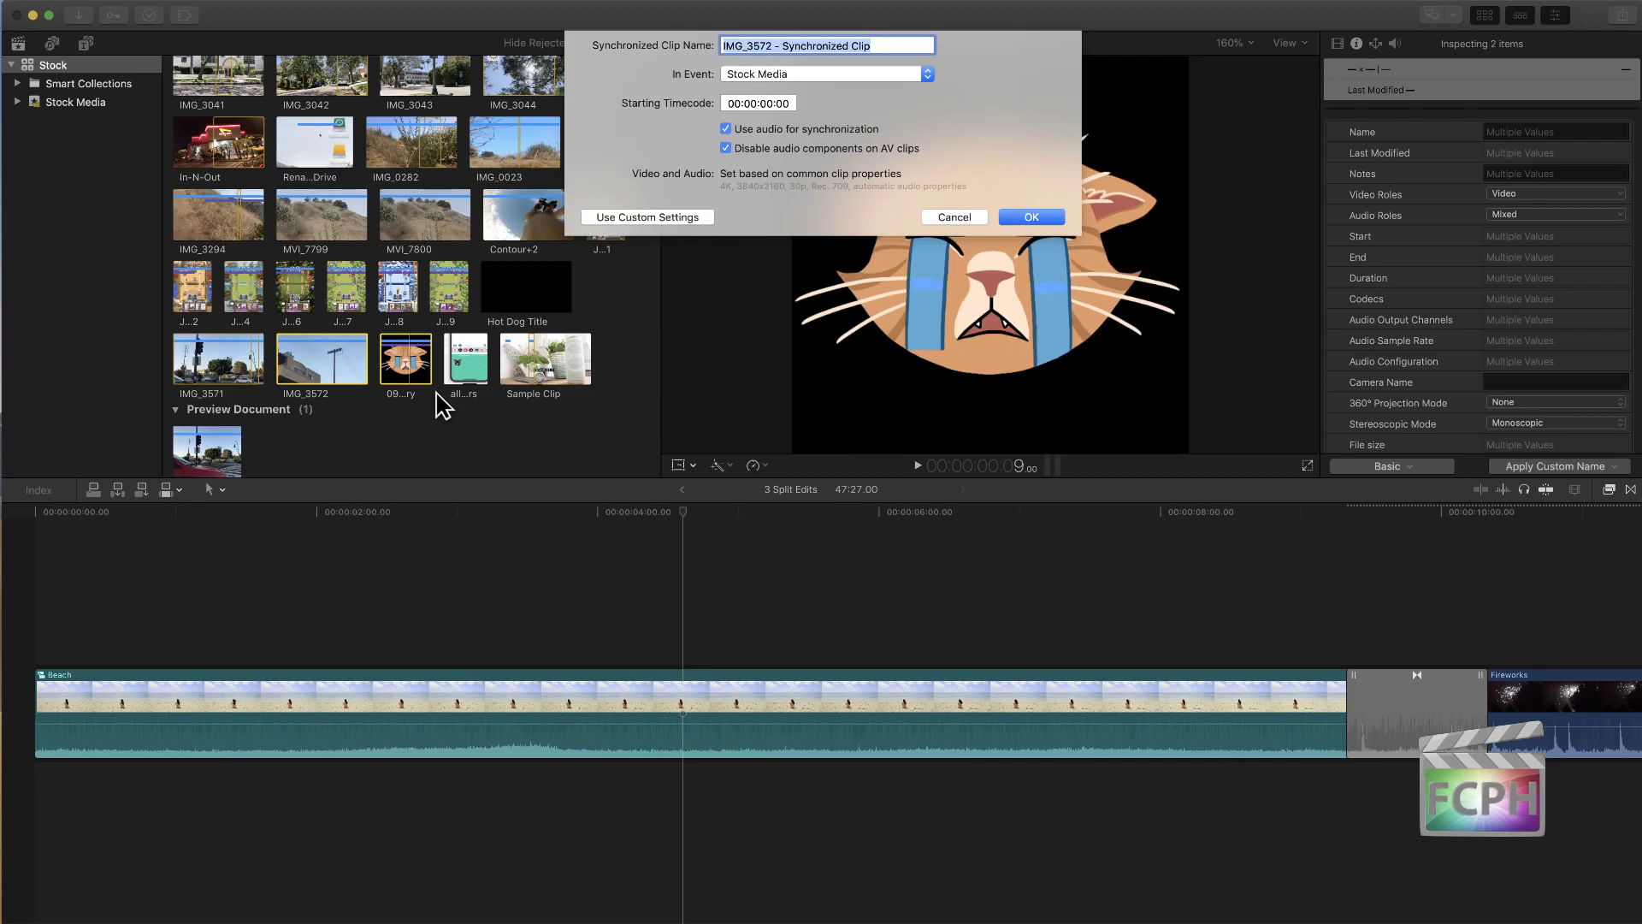
{"action": "left_click", "coordinate": [951, 217]}
{"action": "left_click", "coordinate": [586, 327]}
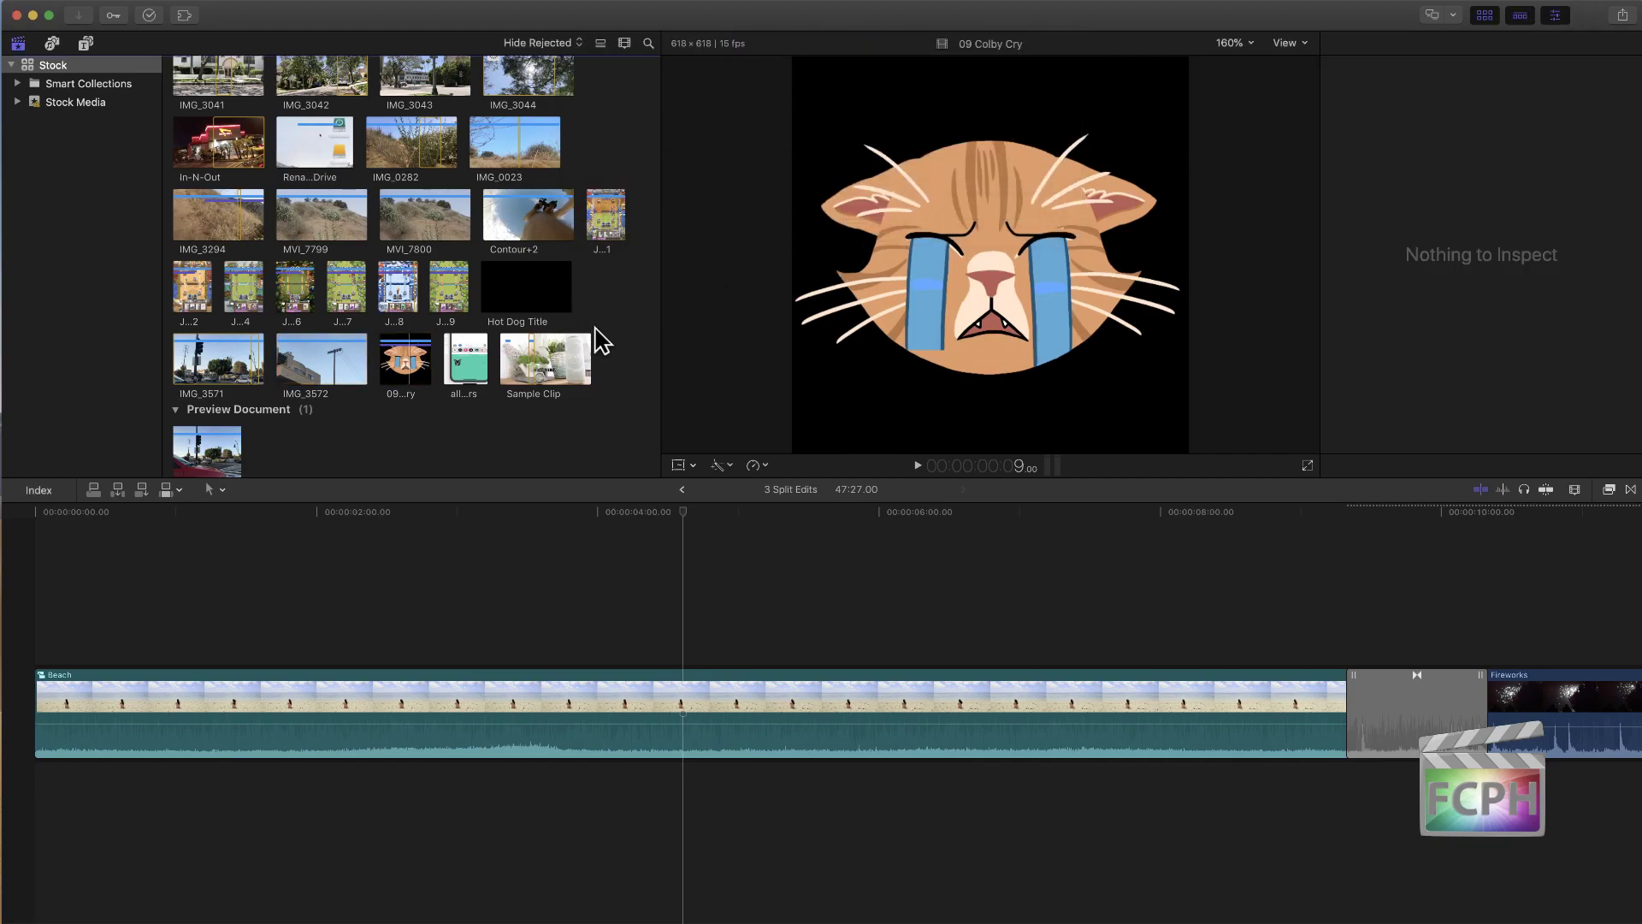
Step: Select Sample Clip and the 360° clip VID_20180707_074408_007 together and review the commands available for them
{"action": "left_click", "coordinate": [506, 364]}
{"action": "scroll", "coordinate": [503, 366], "scroll_direction": "down", "scroll_amount": 10}
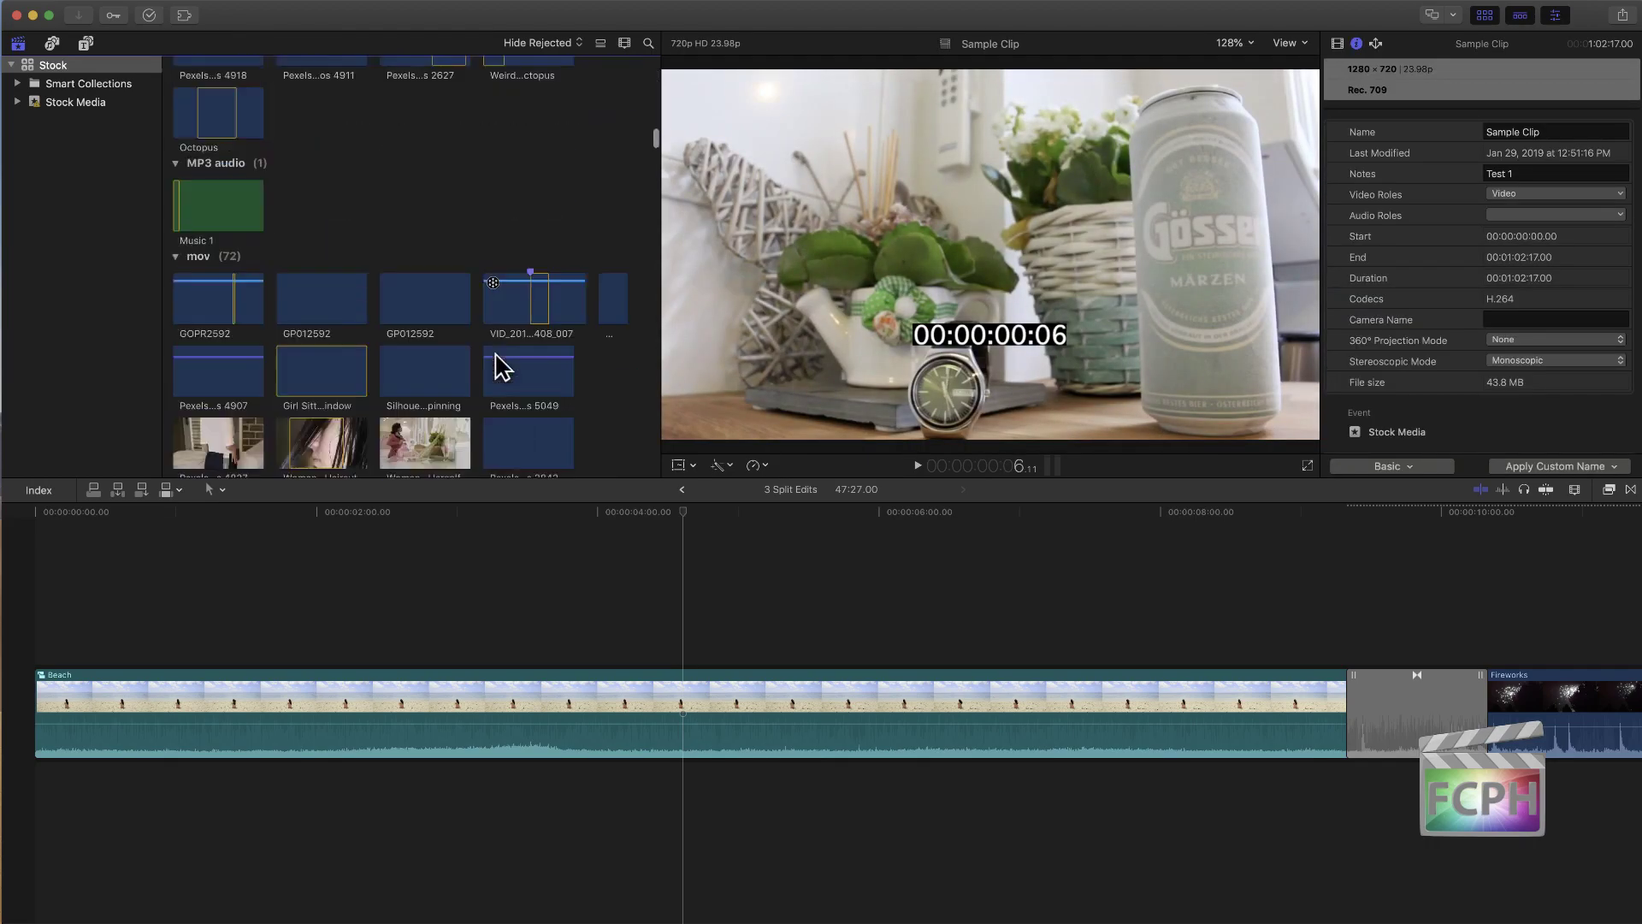
{"action": "scroll", "coordinate": [501, 366], "scroll_direction": "up", "scroll_amount": 5}
{"action": "scroll", "coordinate": [501, 366], "scroll_direction": "down", "scroll_amount": 8}
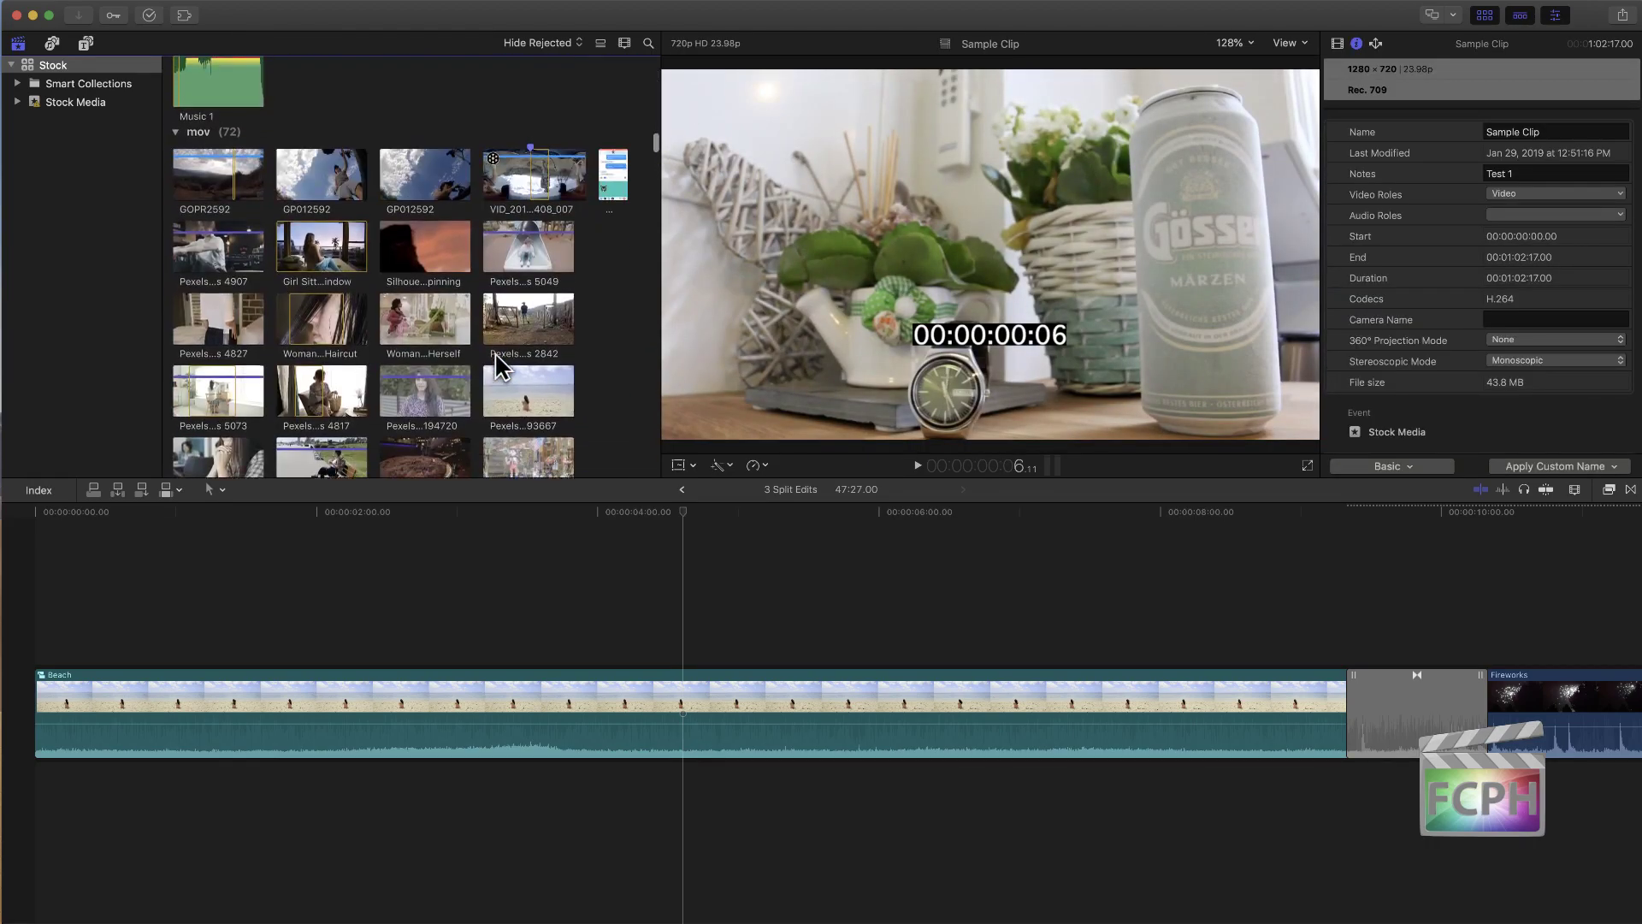
{"action": "scroll", "coordinate": [501, 366], "scroll_direction": "up", "scroll_amount": 3}
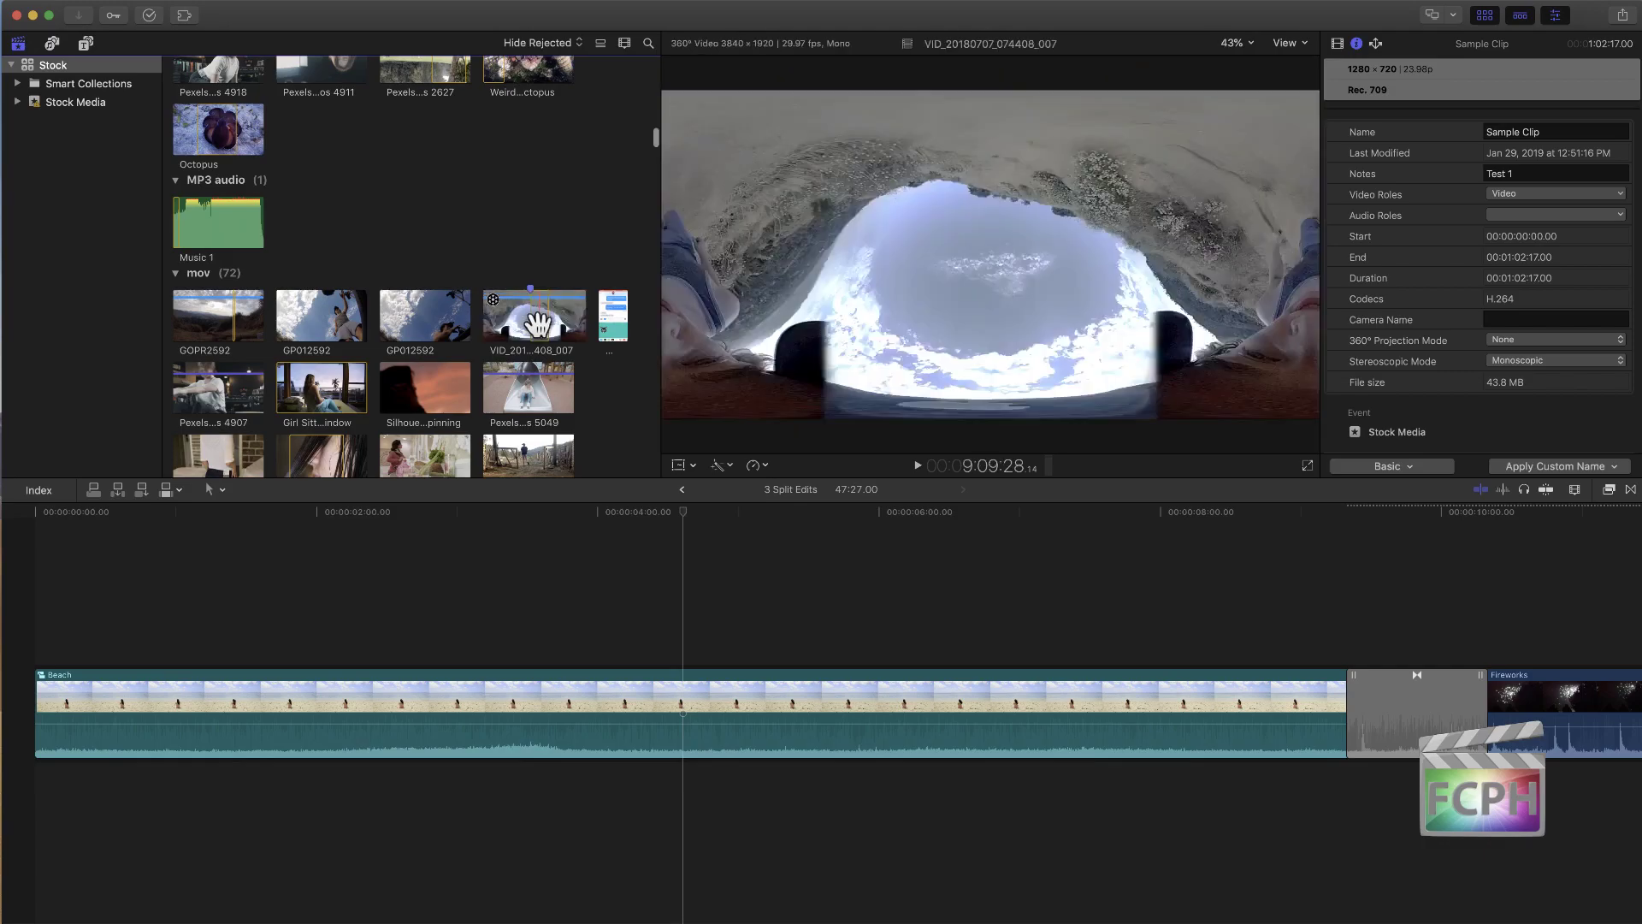
{"action": "left_click", "coordinate": [539, 321], "text": "super"}
{"action": "right_click", "coordinate": [540, 318]}
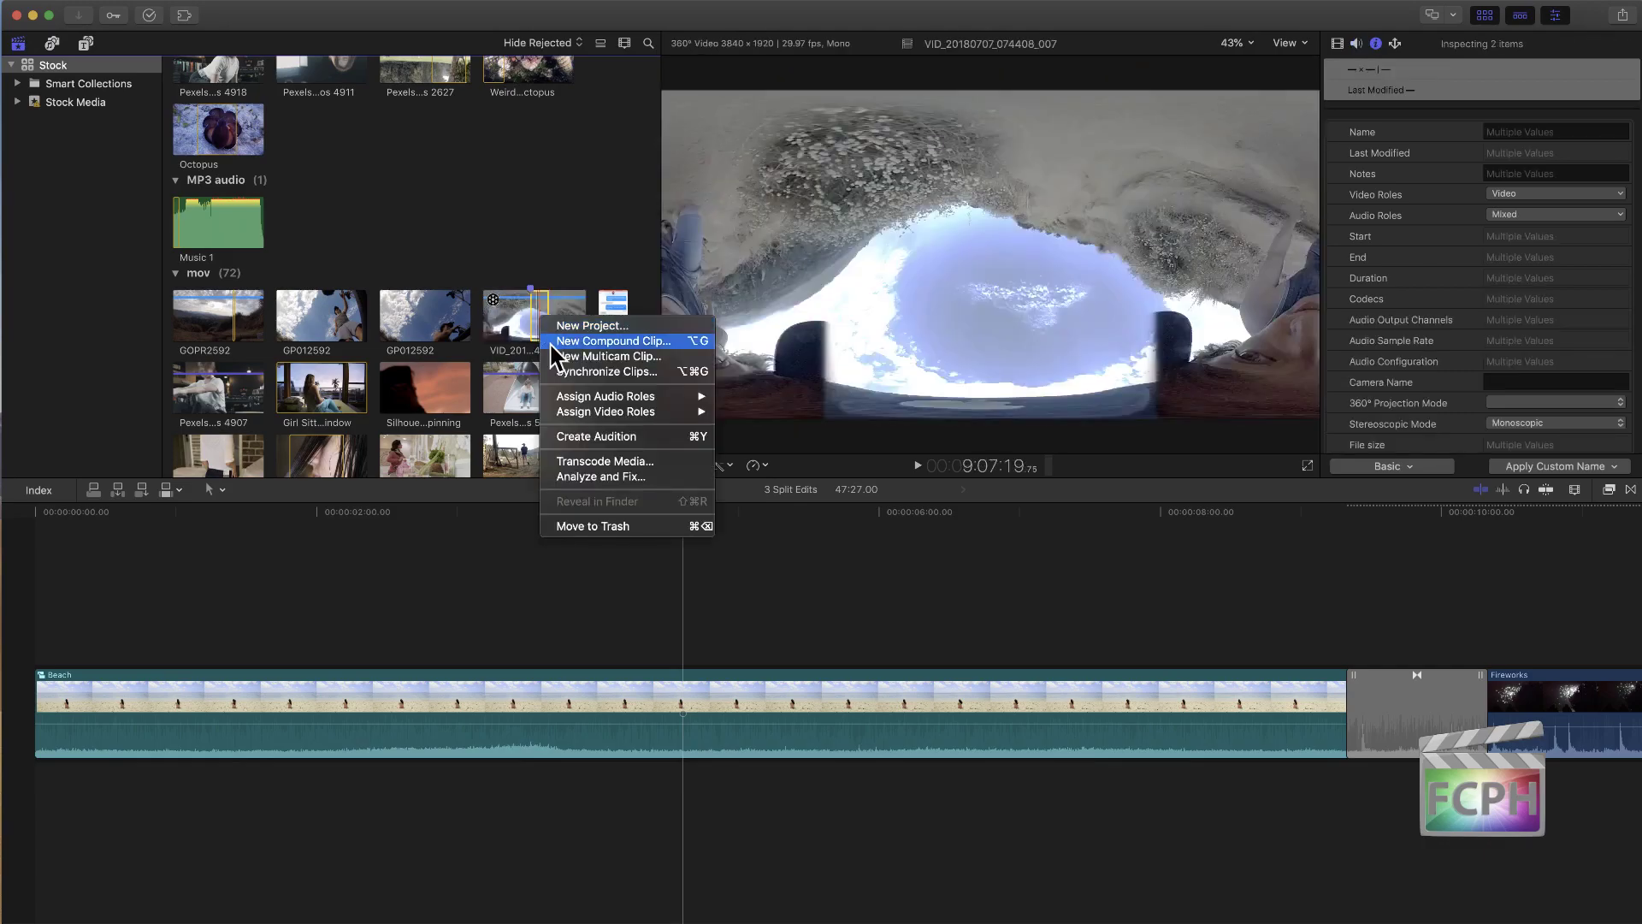
{"action": "left_click", "coordinate": [479, 269]}
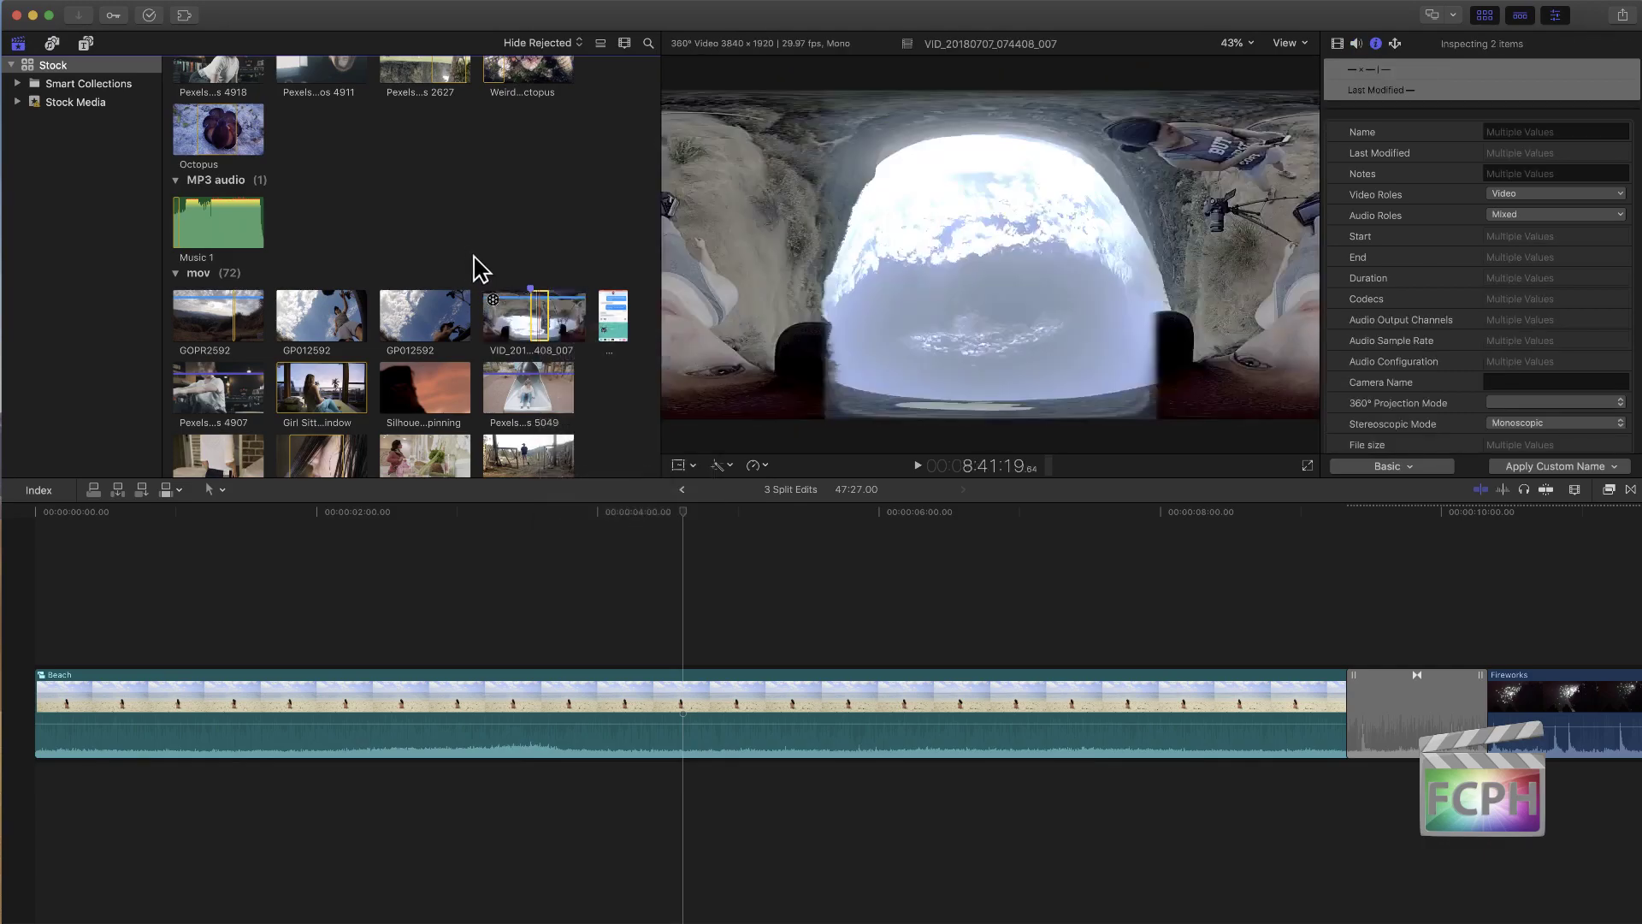
{"action": "scroll", "coordinate": [445, 256], "scroll_direction": "up", "scroll_amount": 5}
{"action": "left_click", "coordinate": [389, 256]}
{"action": "right_click", "coordinate": [389, 254]}
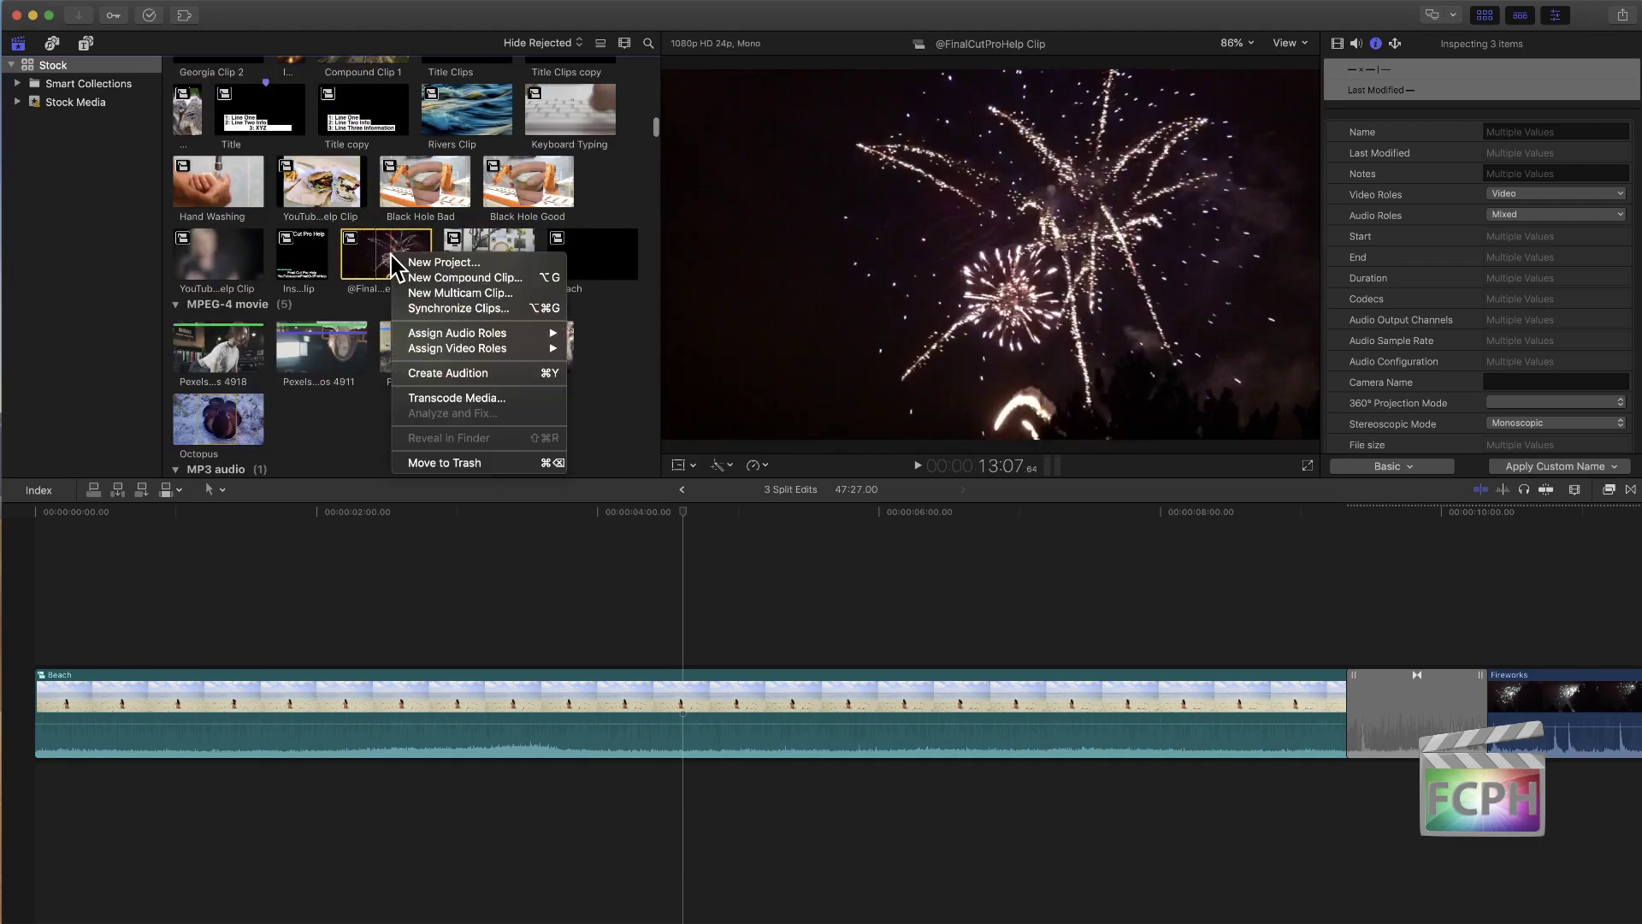
{"action": "left_click", "coordinate": [404, 320]}
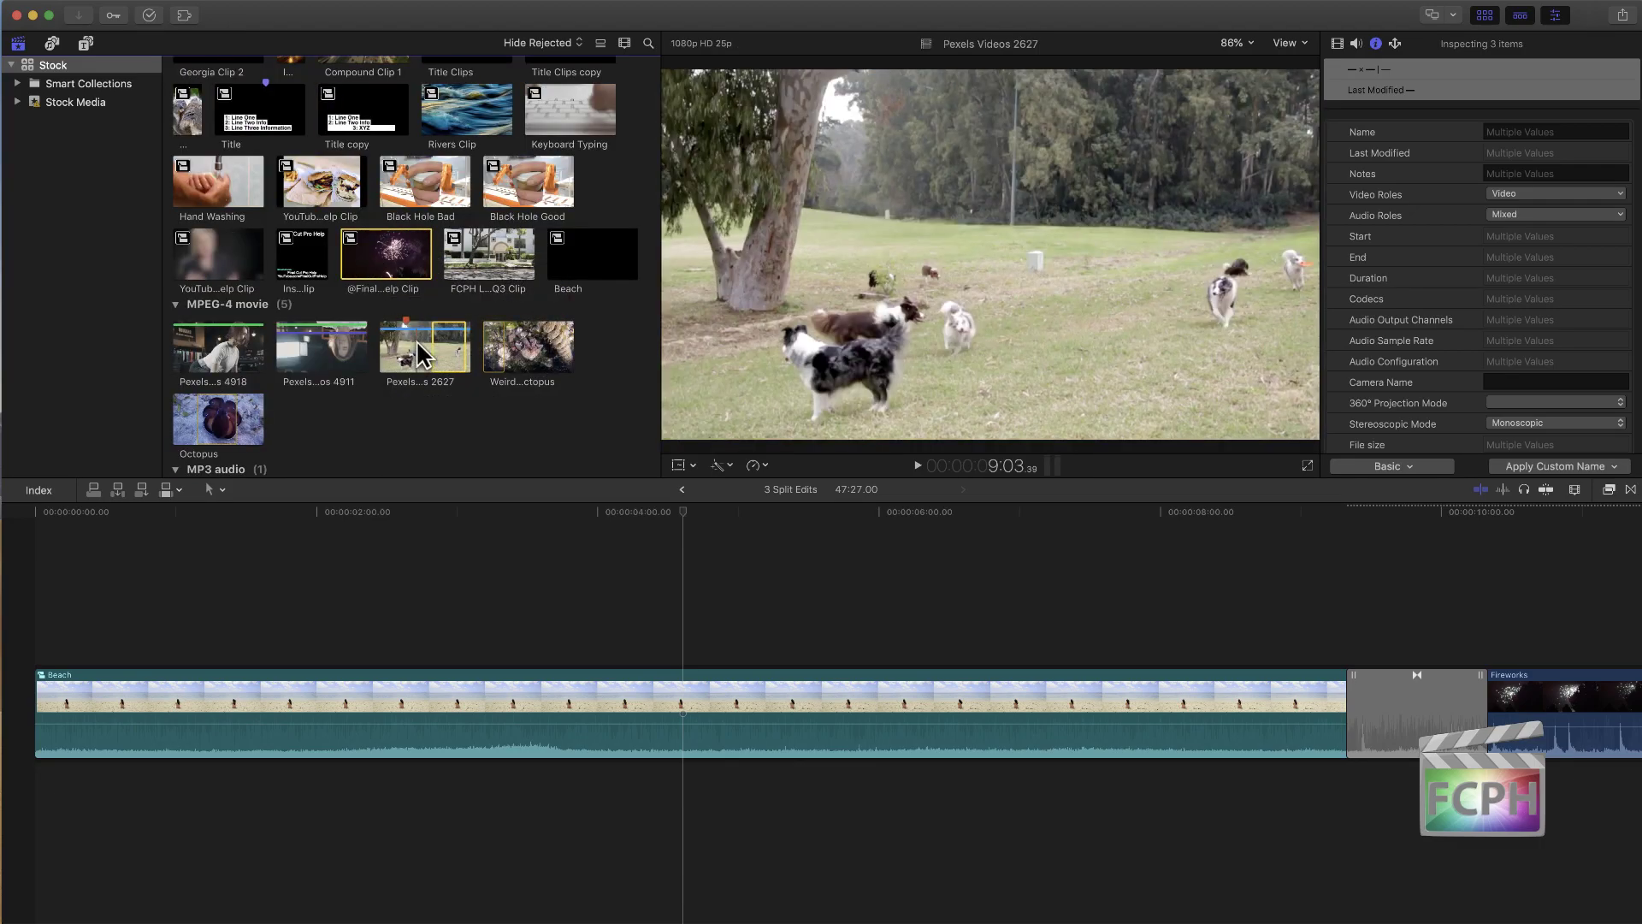
{"action": "right_click", "coordinate": [394, 247]}
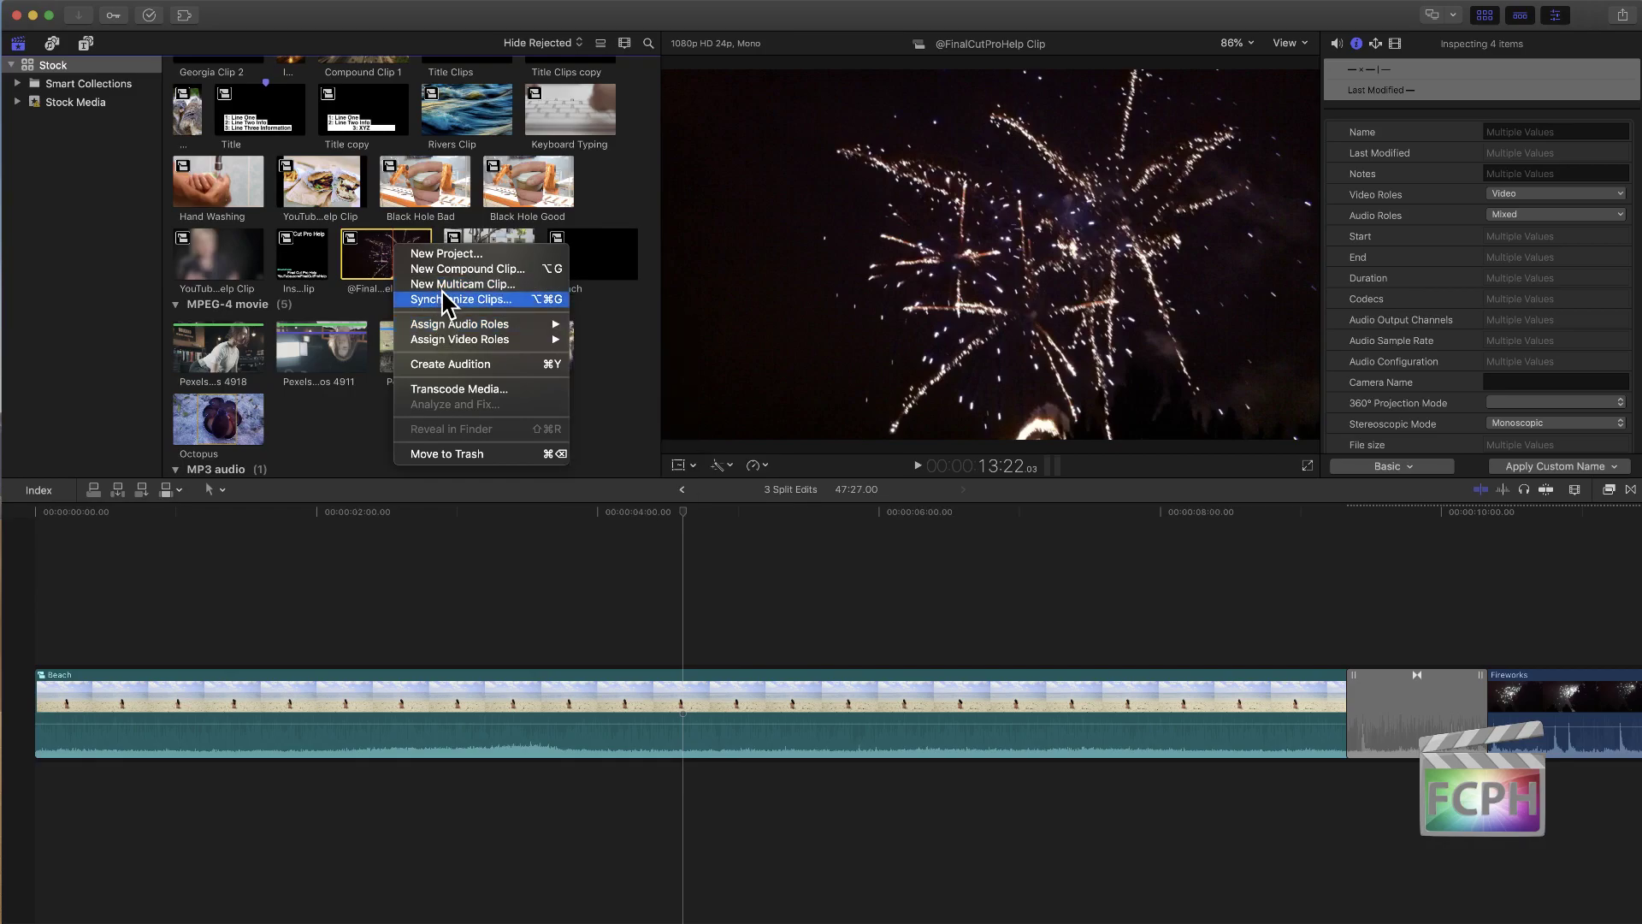
{"action": "left_click", "coordinate": [621, 330]}
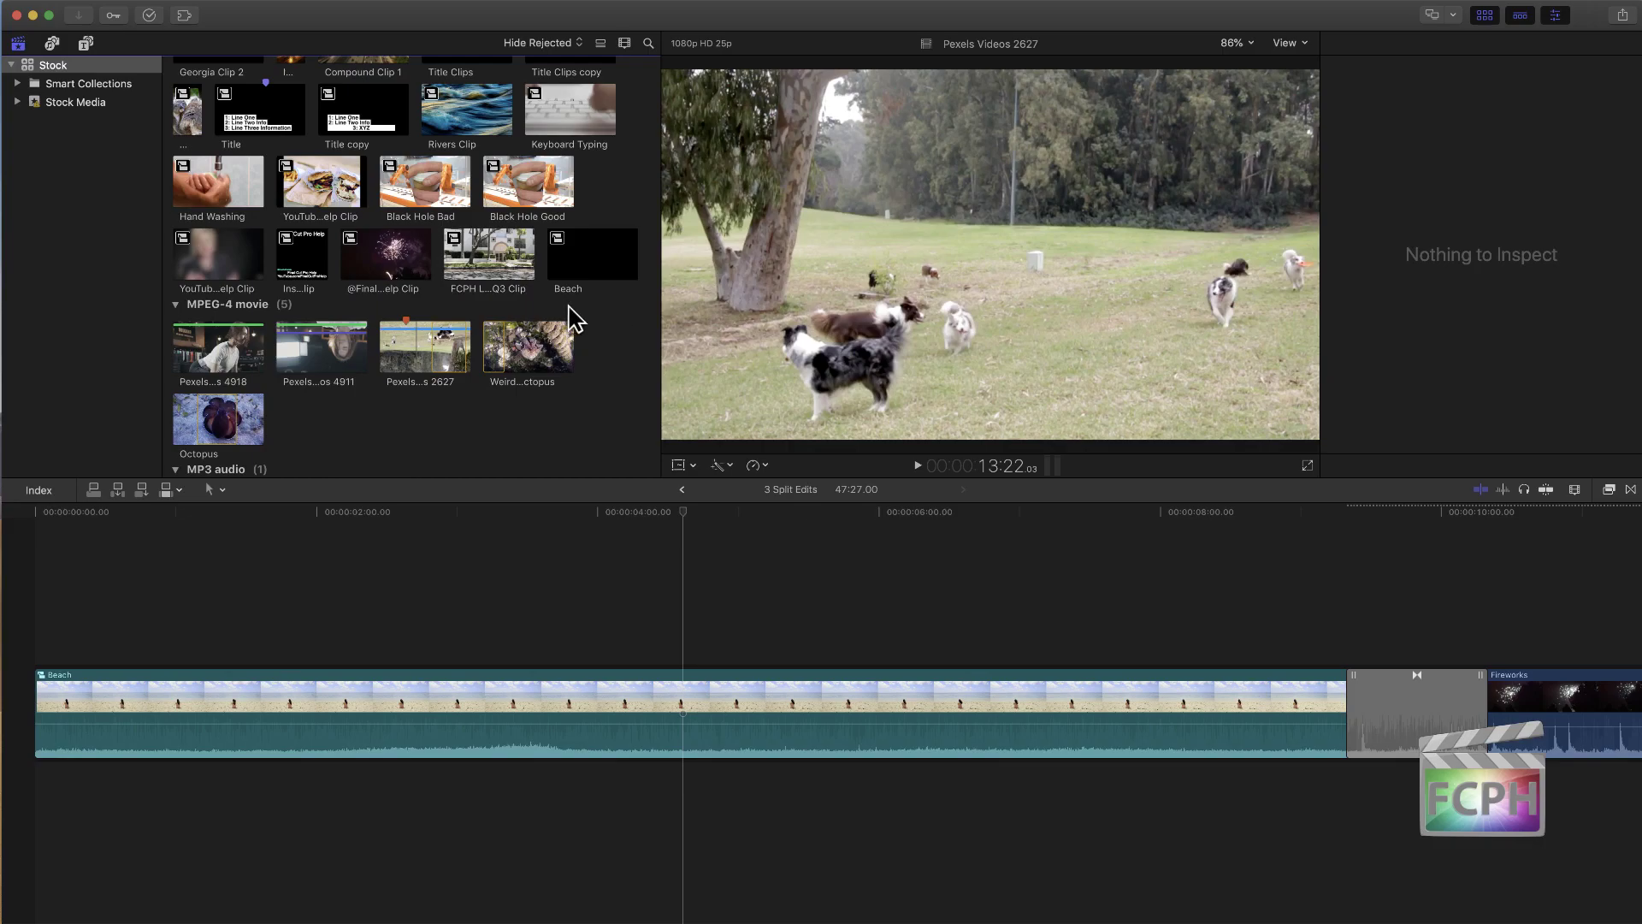
Step: Select Pexels Videos 4911 and 4918 together, review their Synchronize Clips settings and cancel without creating a clip
{"action": "left_click", "coordinate": [288, 365]}
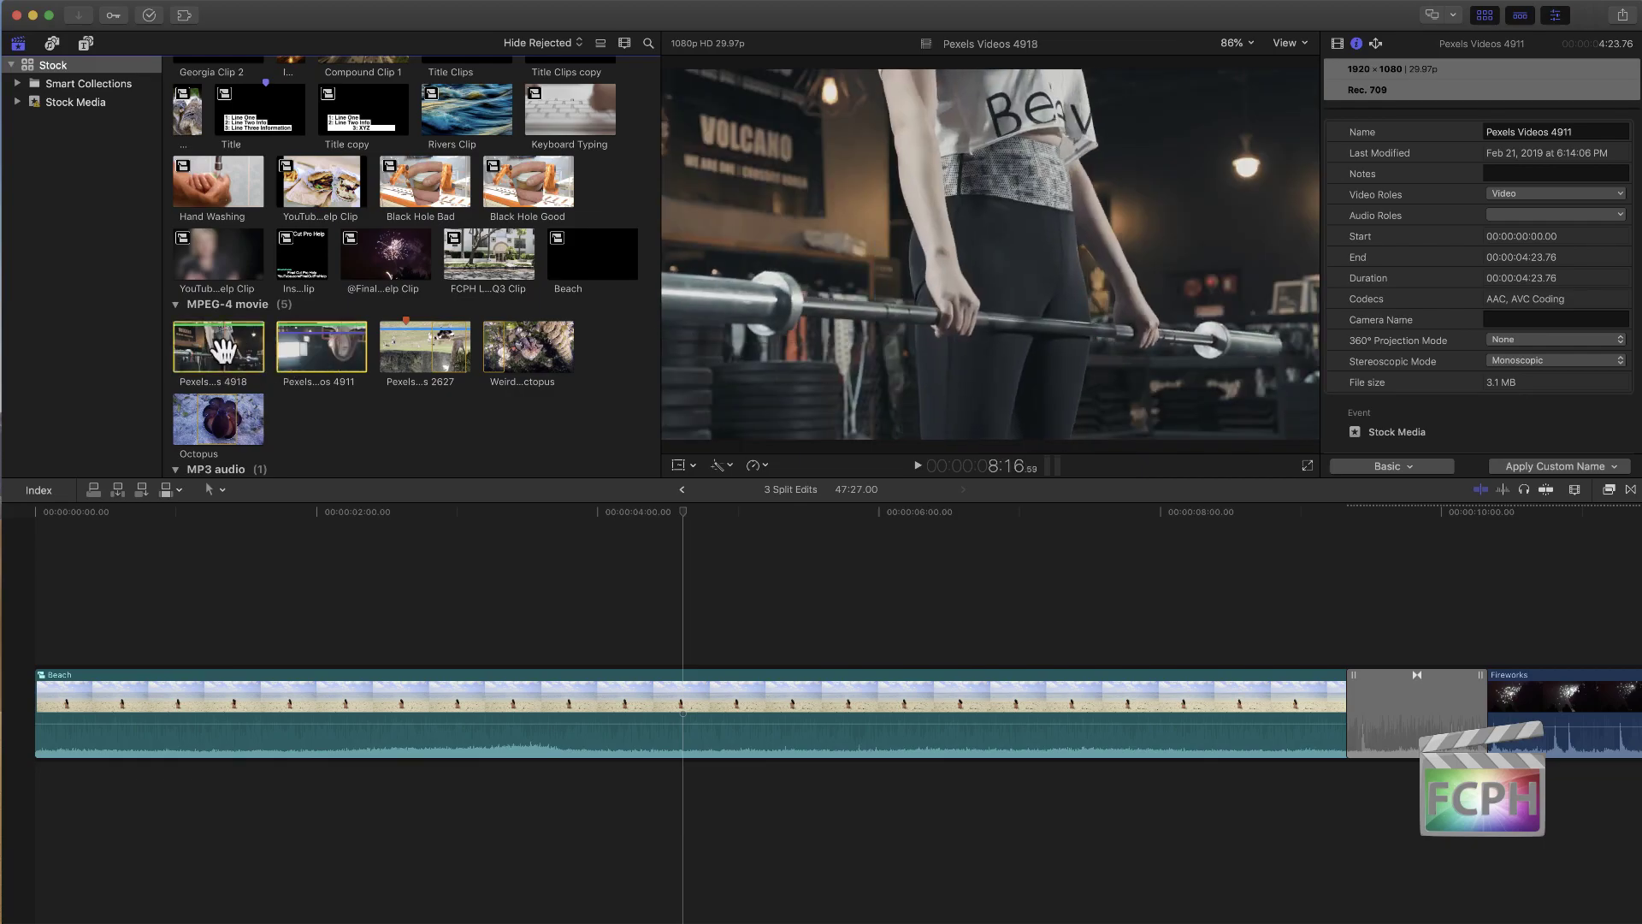
{"action": "left_click", "coordinate": [230, 351], "text": "super"}
{"action": "right_click", "coordinate": [230, 350]}
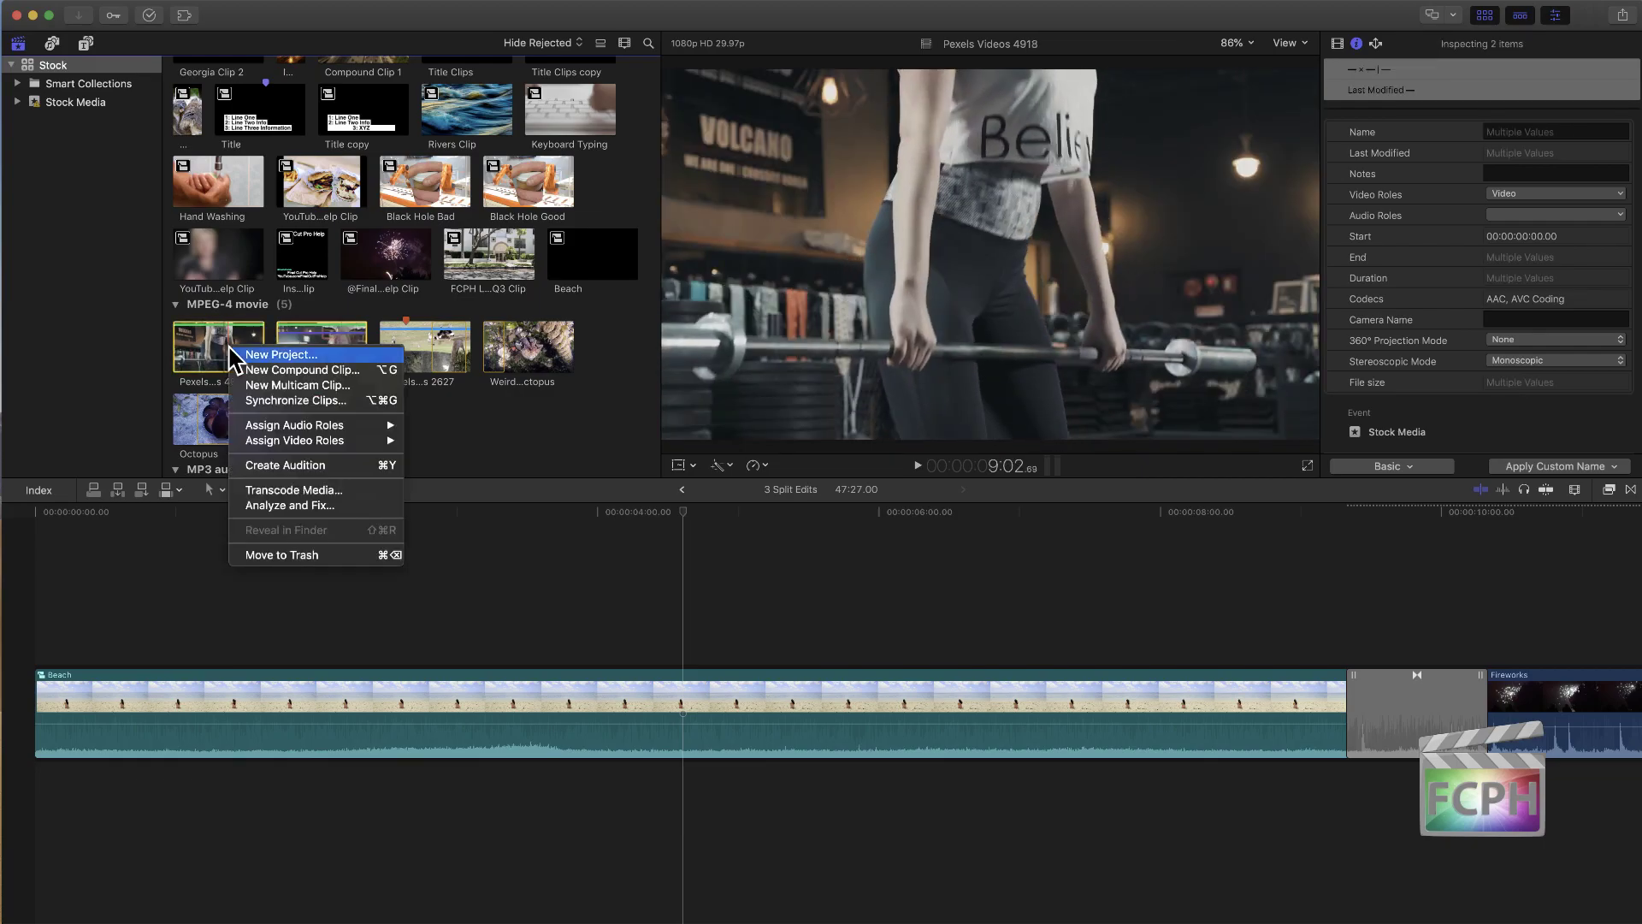
{"action": "left_click", "coordinate": [304, 400]}
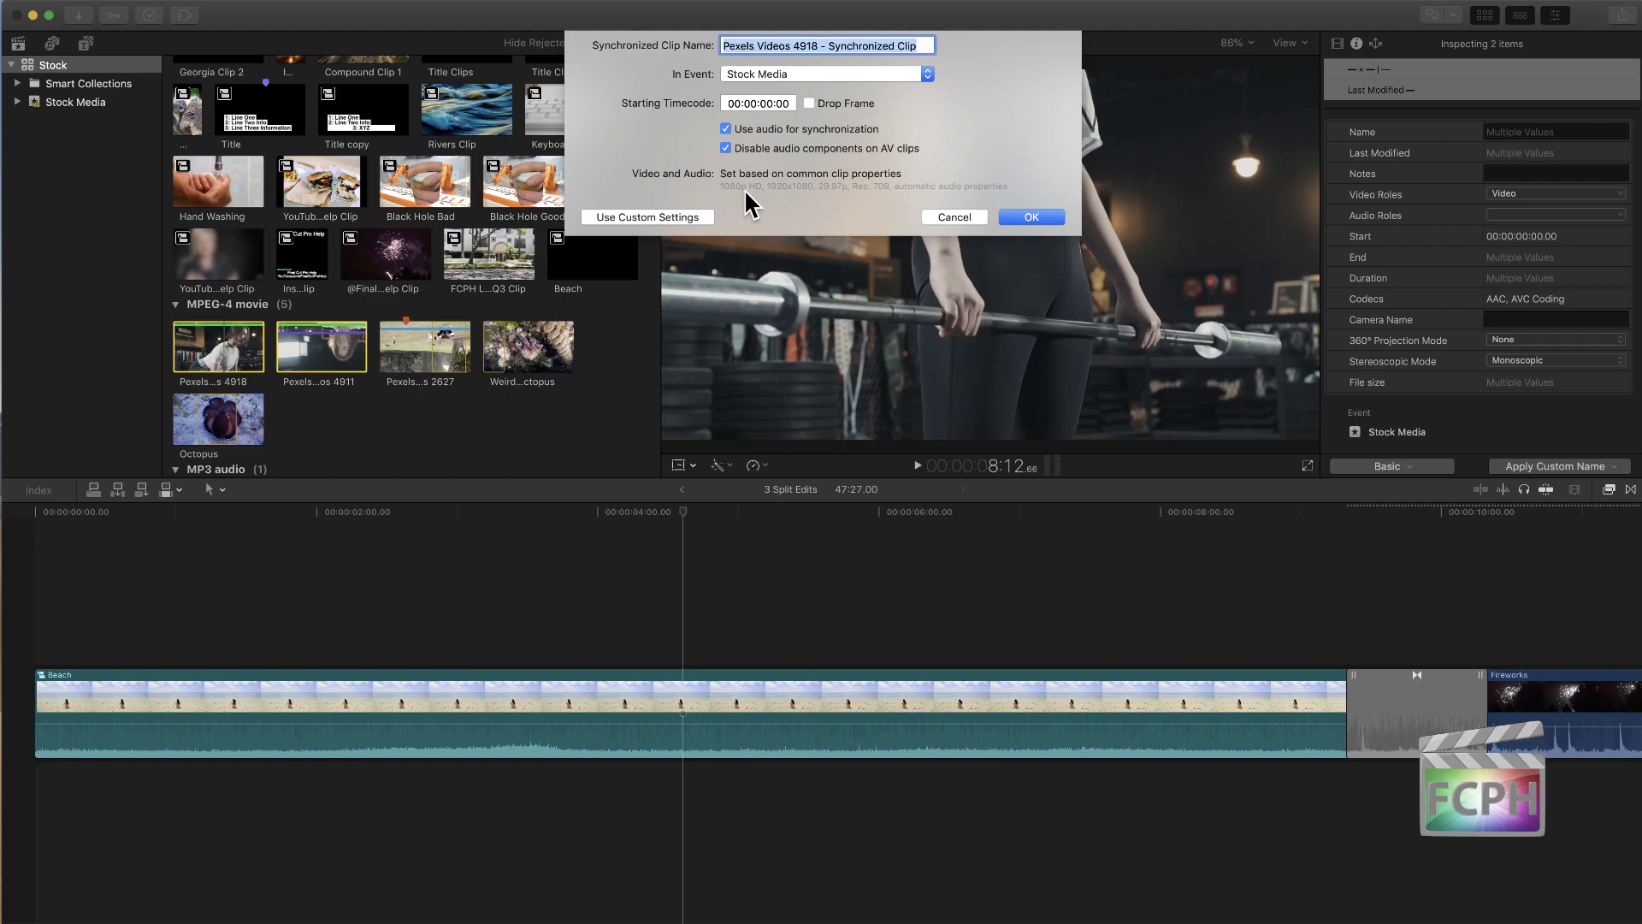
{"action": "left_click", "coordinate": [927, 216]}
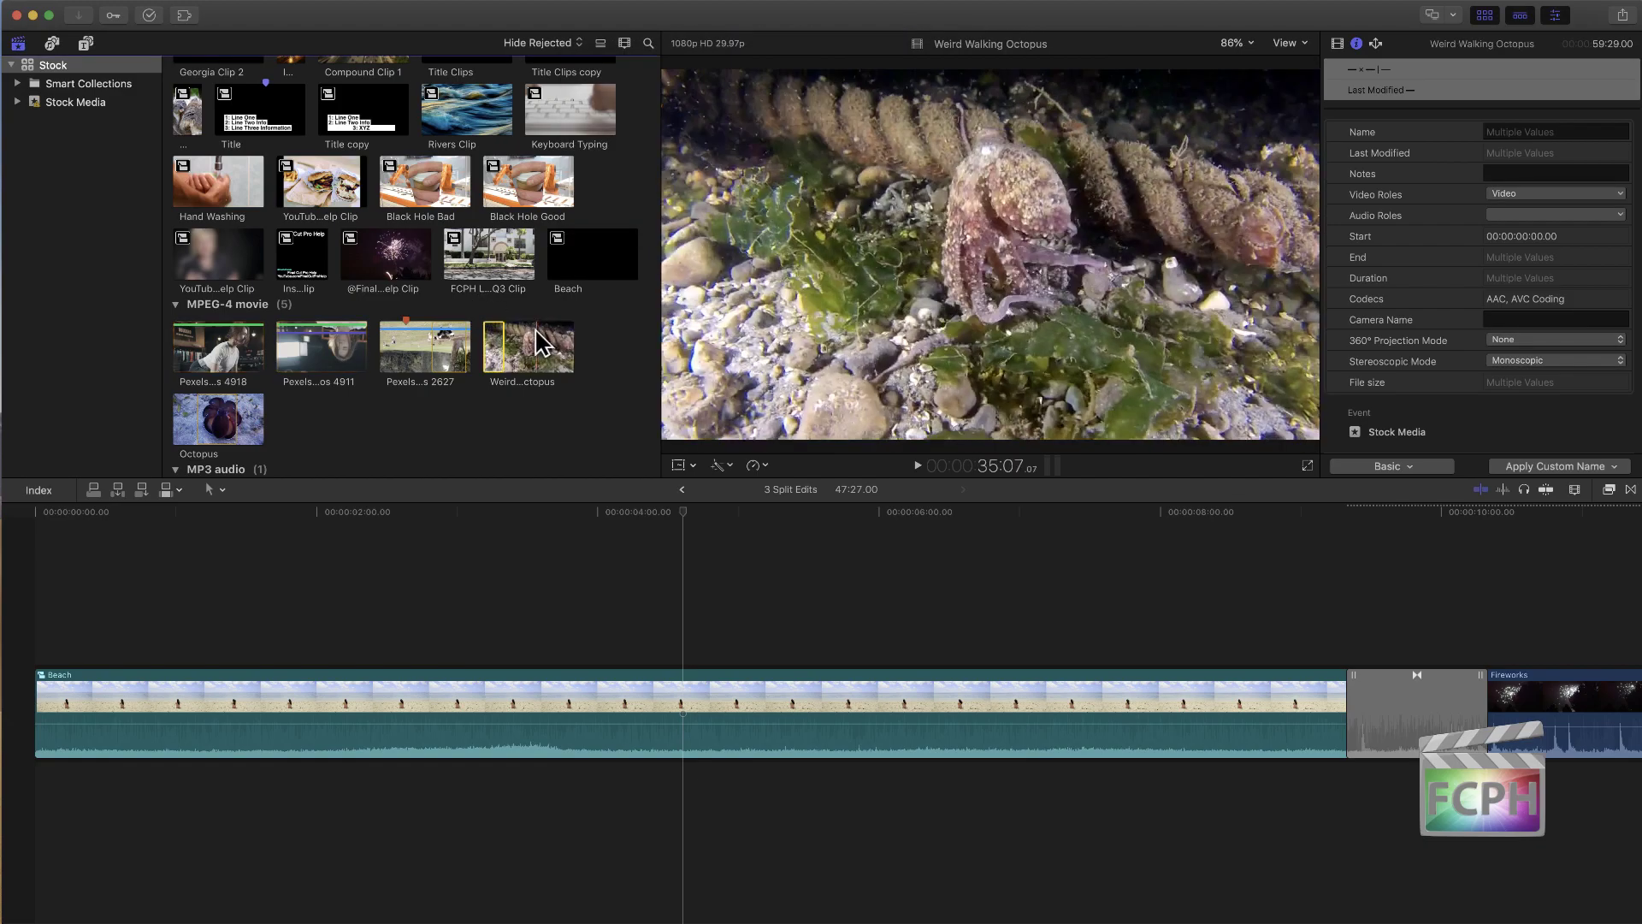
Step: Fit the whole project in the timeline, select Fireworks and Beach together, and review the commands available for them
{"action": "left_click", "coordinate": [540, 342]}
{"action": "left_click", "coordinate": [733, 605]}
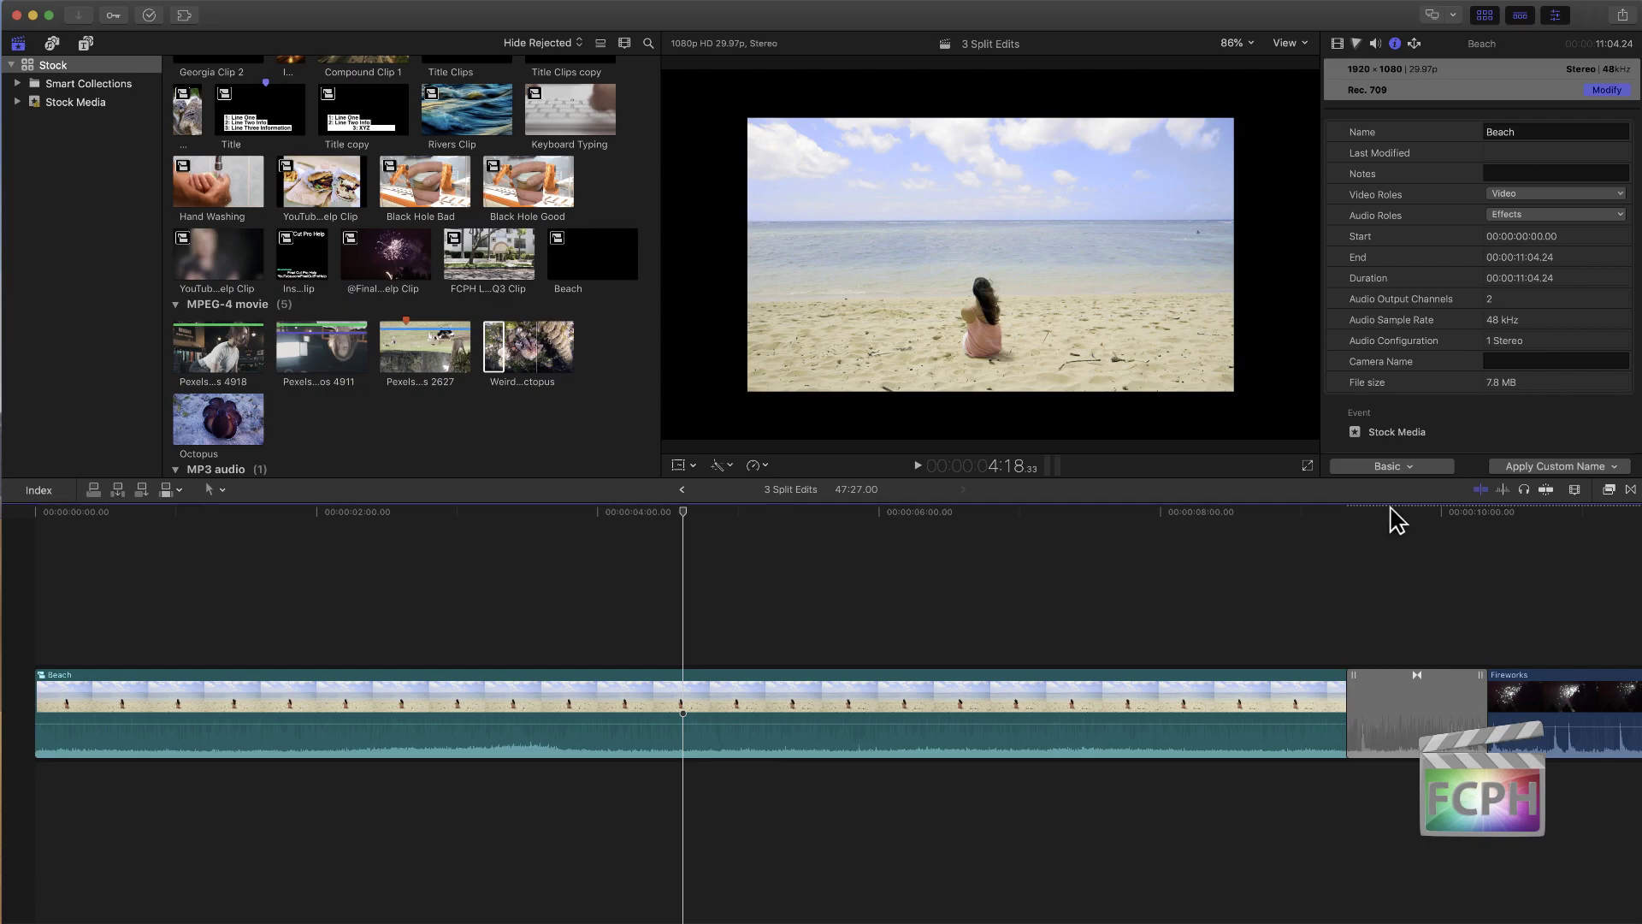
{"action": "key", "text": "shift+z"}
{"action": "left_click", "coordinate": [500, 709]}
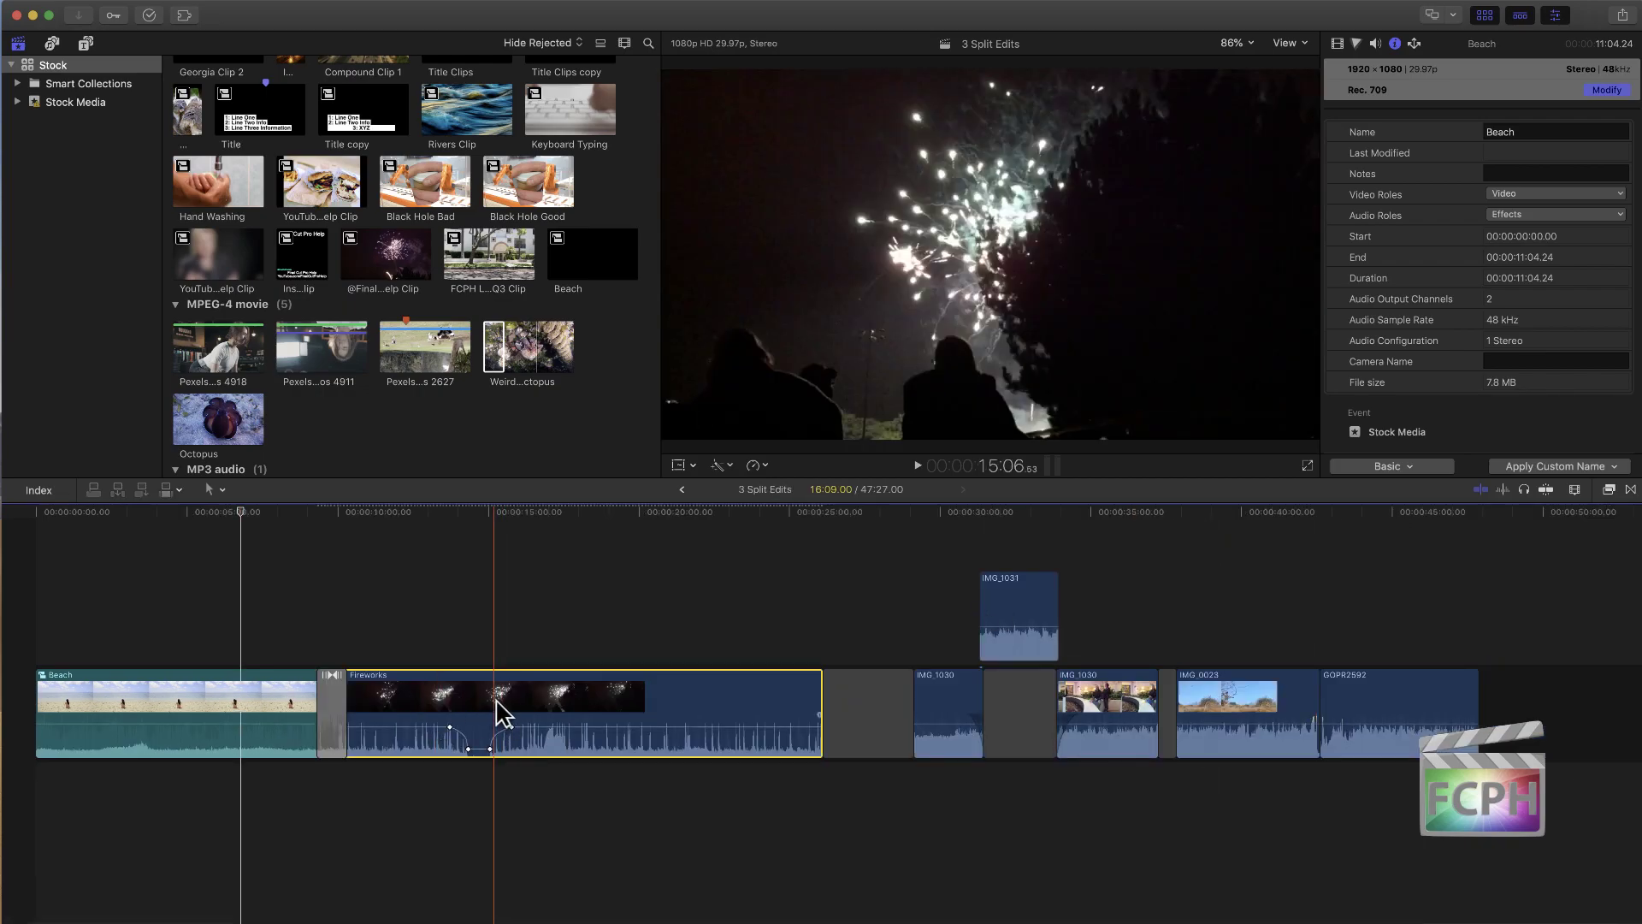
{"action": "right_click", "coordinate": [254, 701]}
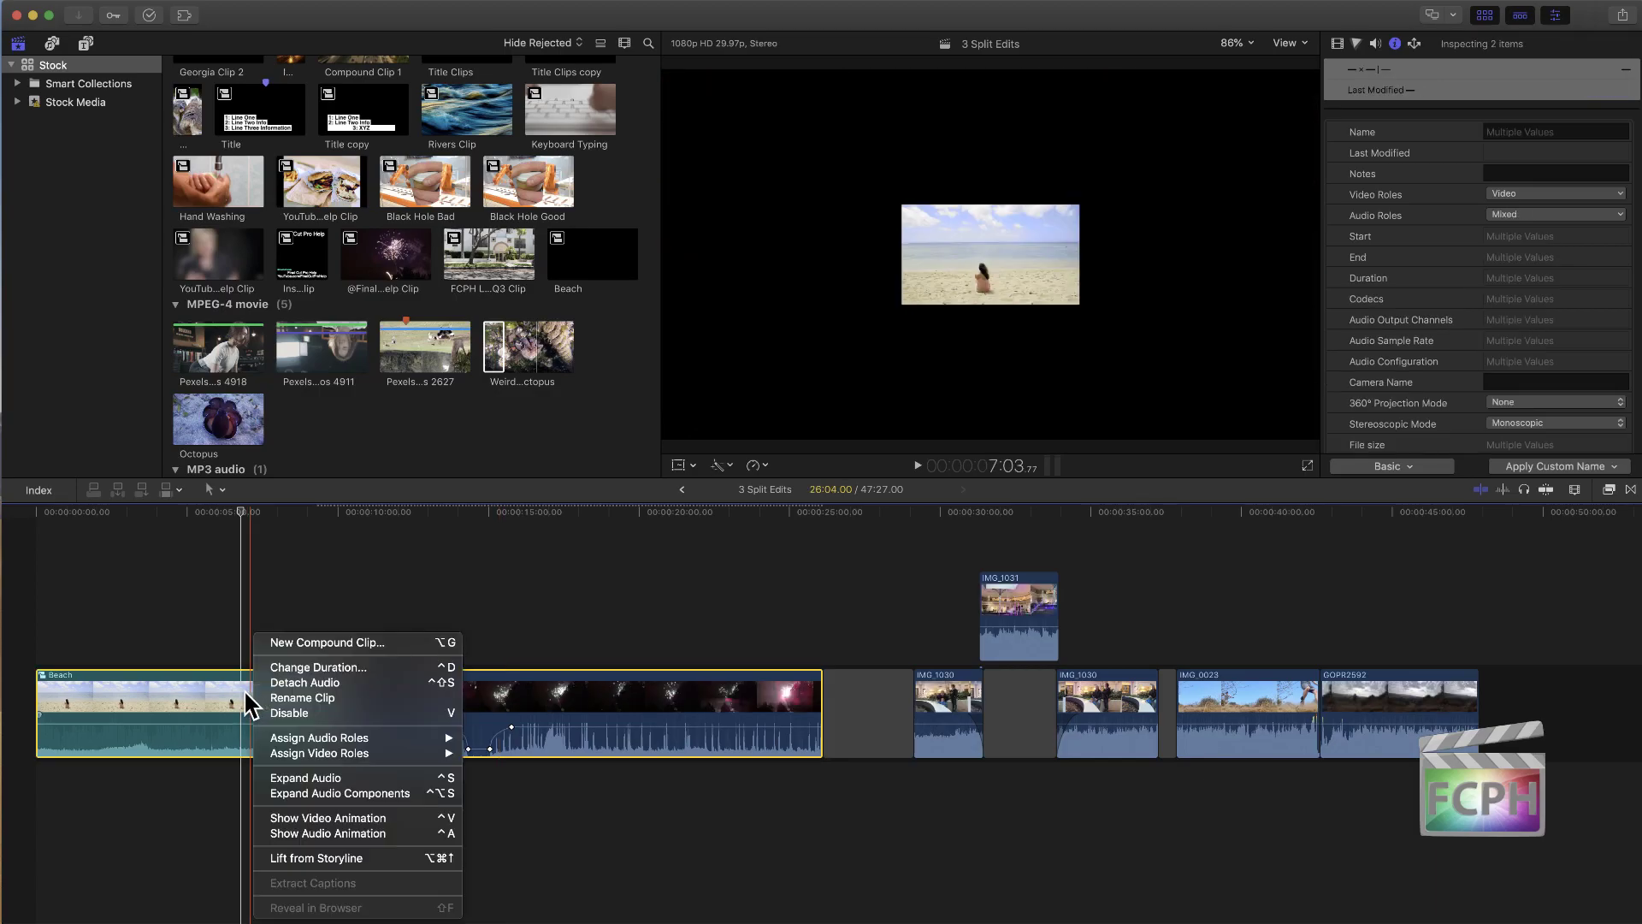
{"action": "key", "text": "super+t"}
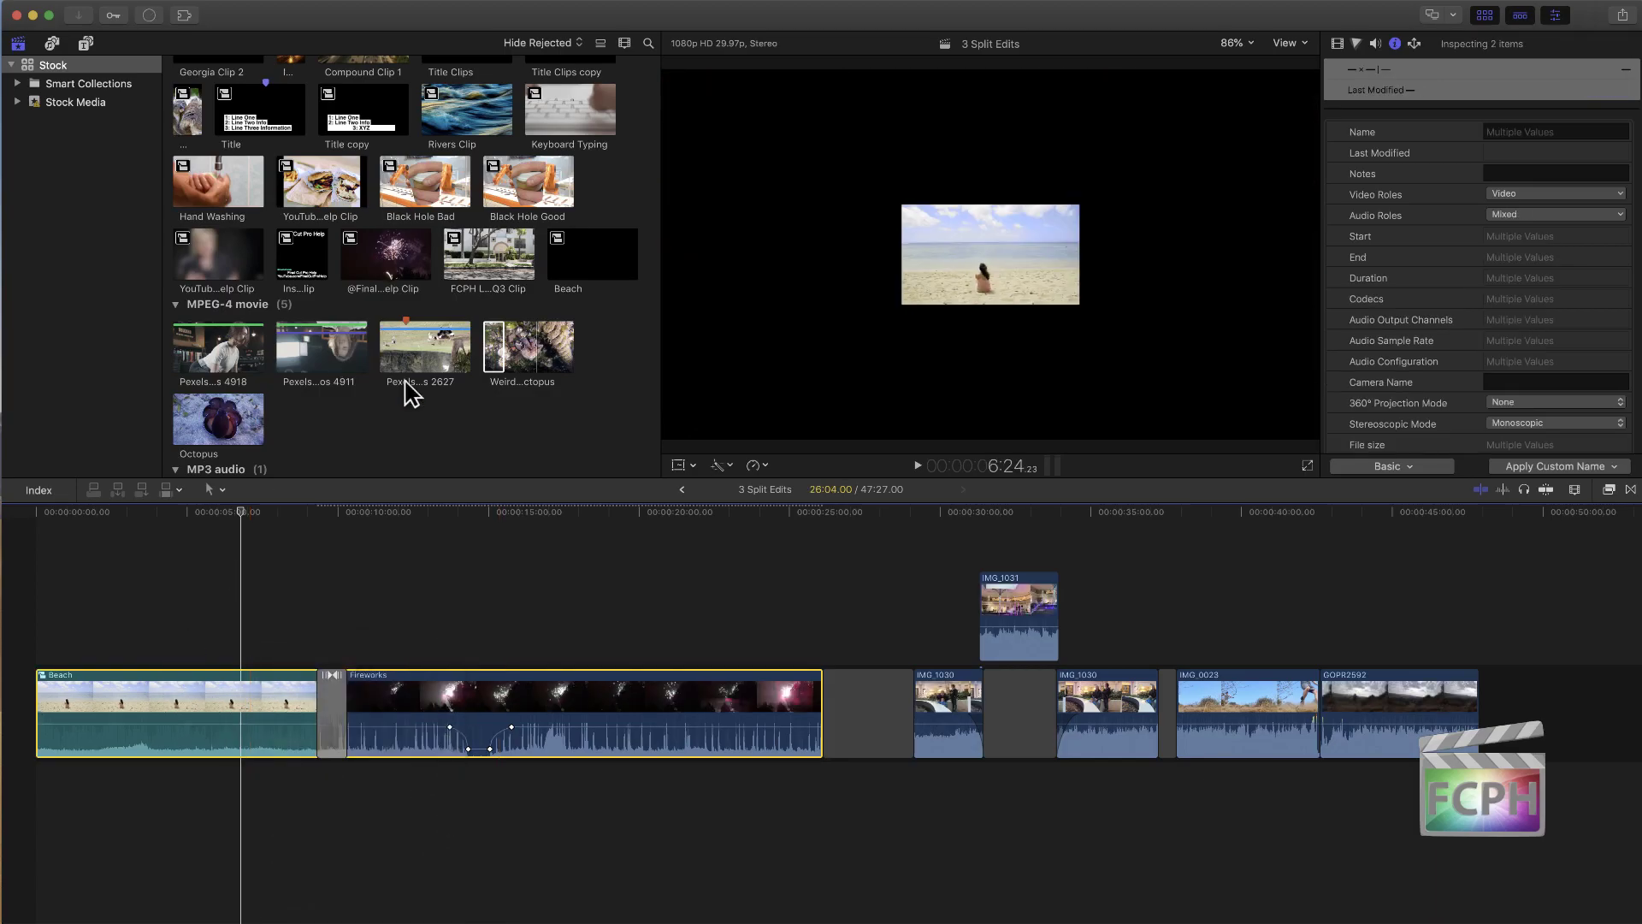
{"action": "left_click", "coordinate": [419, 415]}
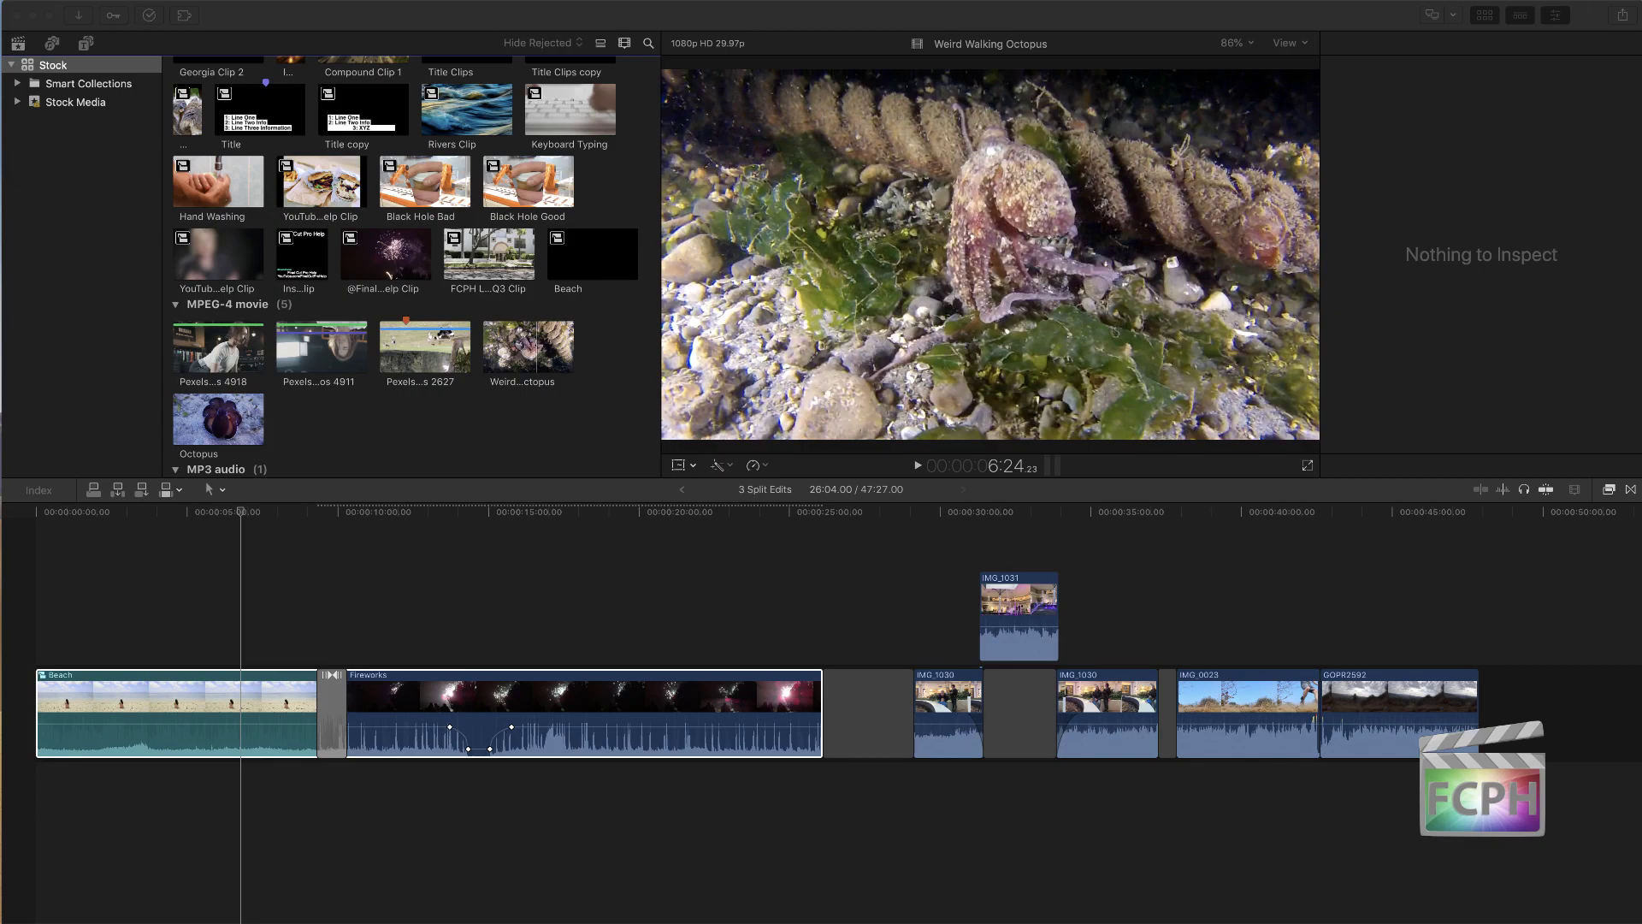
Step: Switch to Safari and open the 12-inch MacBook's purchase page from the Mac section of apple.com
{"action": "left_click_drag", "start_coordinate": [1641, 184], "coordinate": [419, 86]}
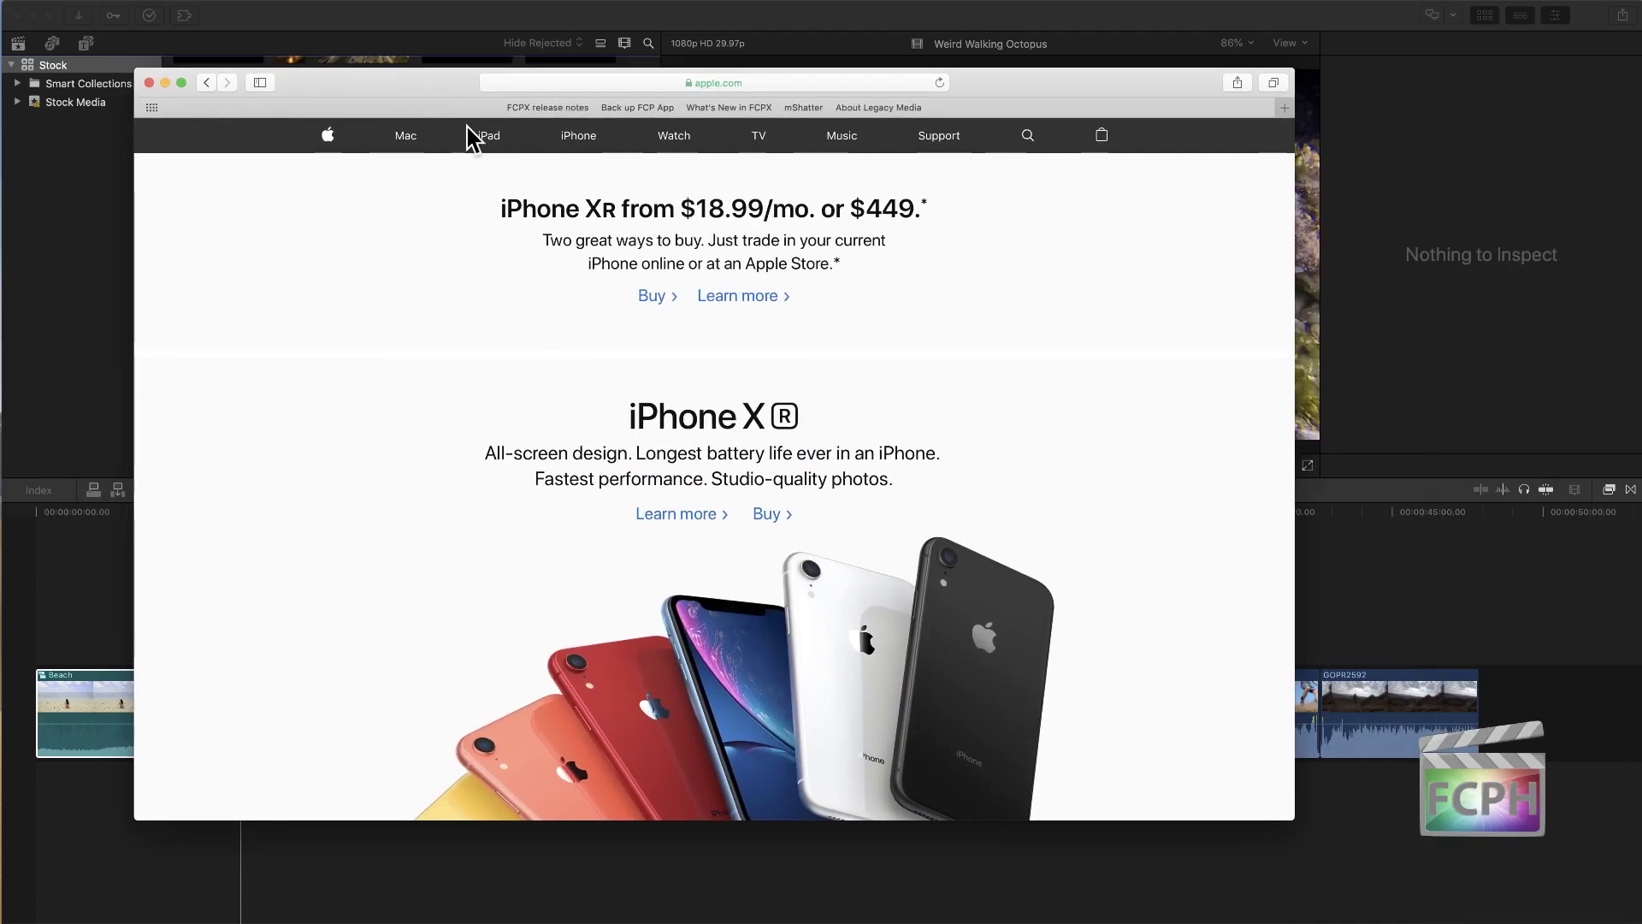
{"action": "left_click", "coordinate": [409, 137]}
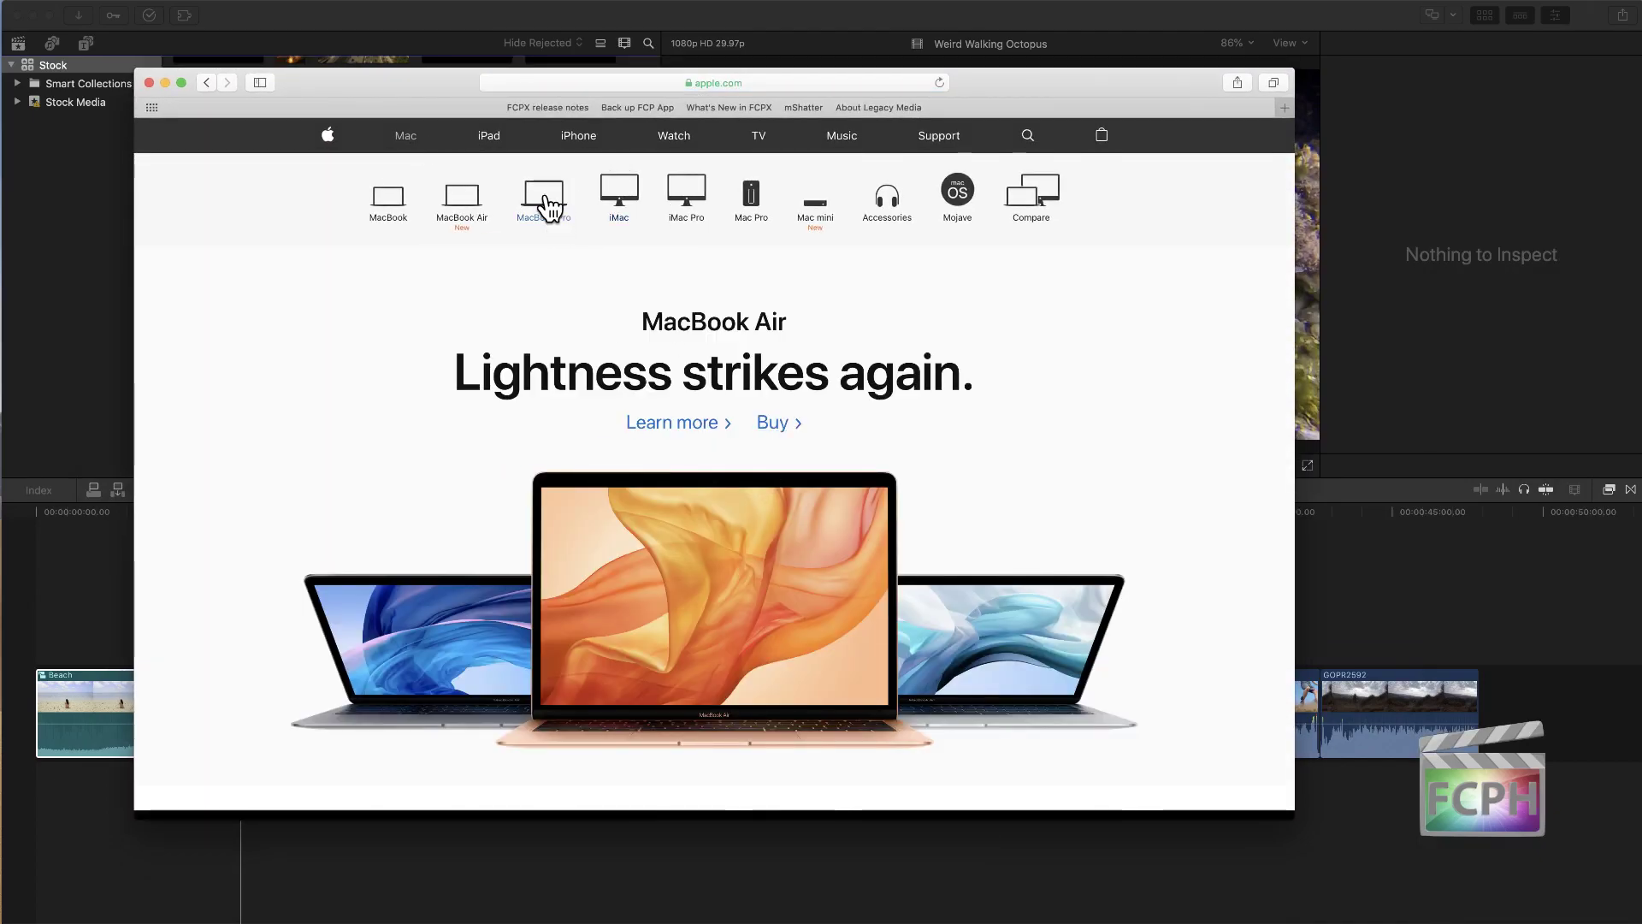
{"action": "left_click", "coordinate": [392, 209]}
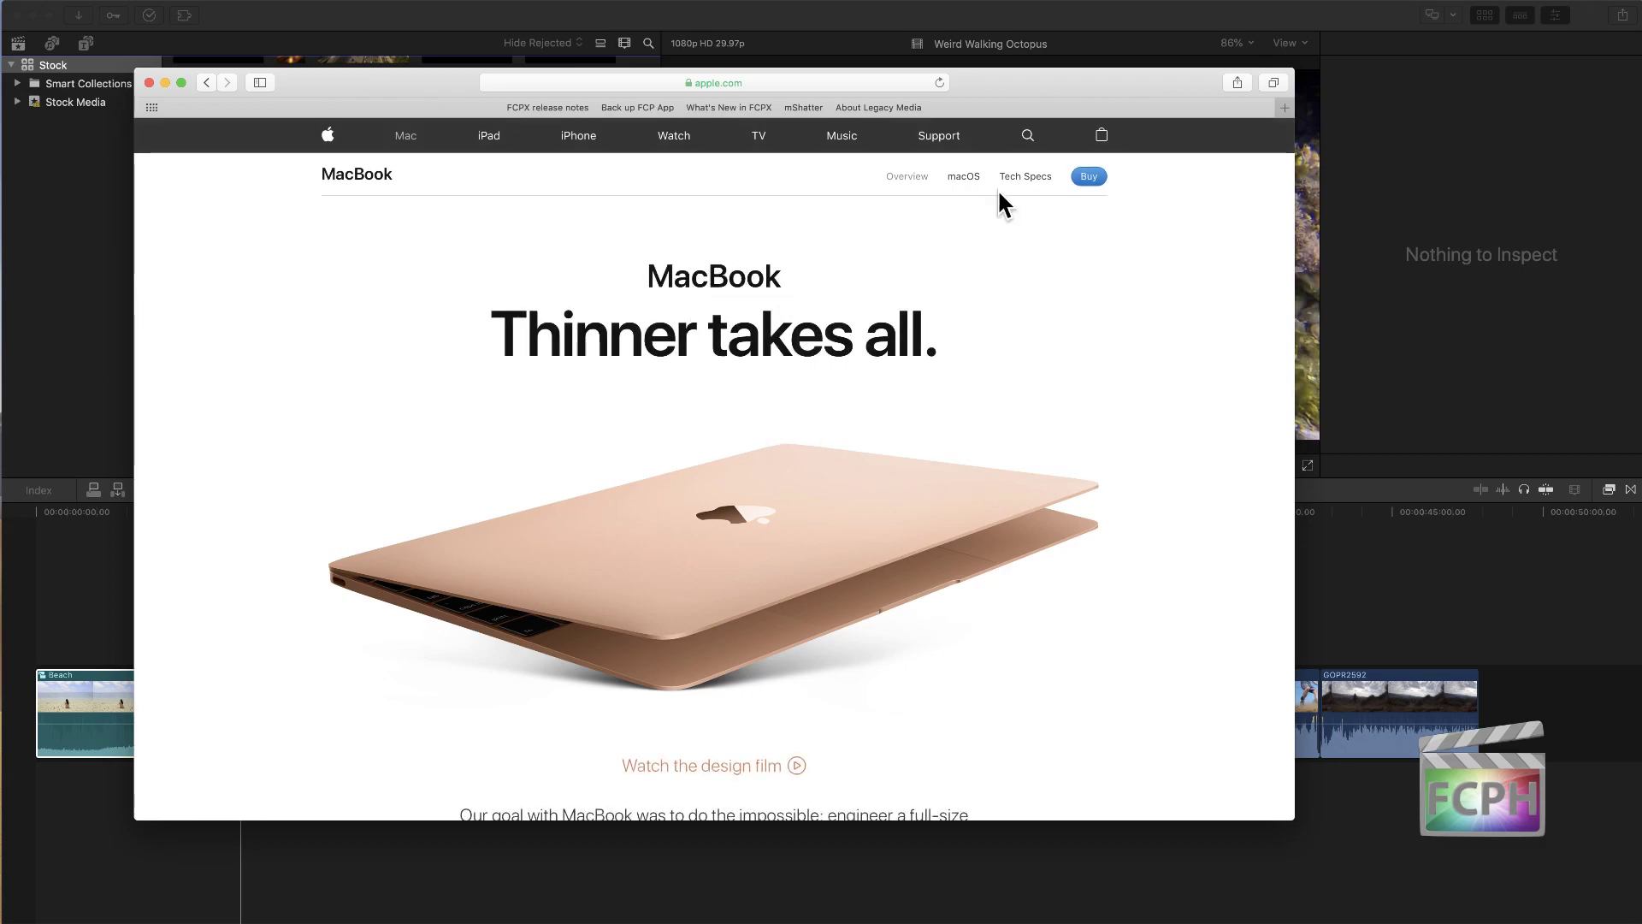
{"action": "left_click", "coordinate": [1089, 176]}
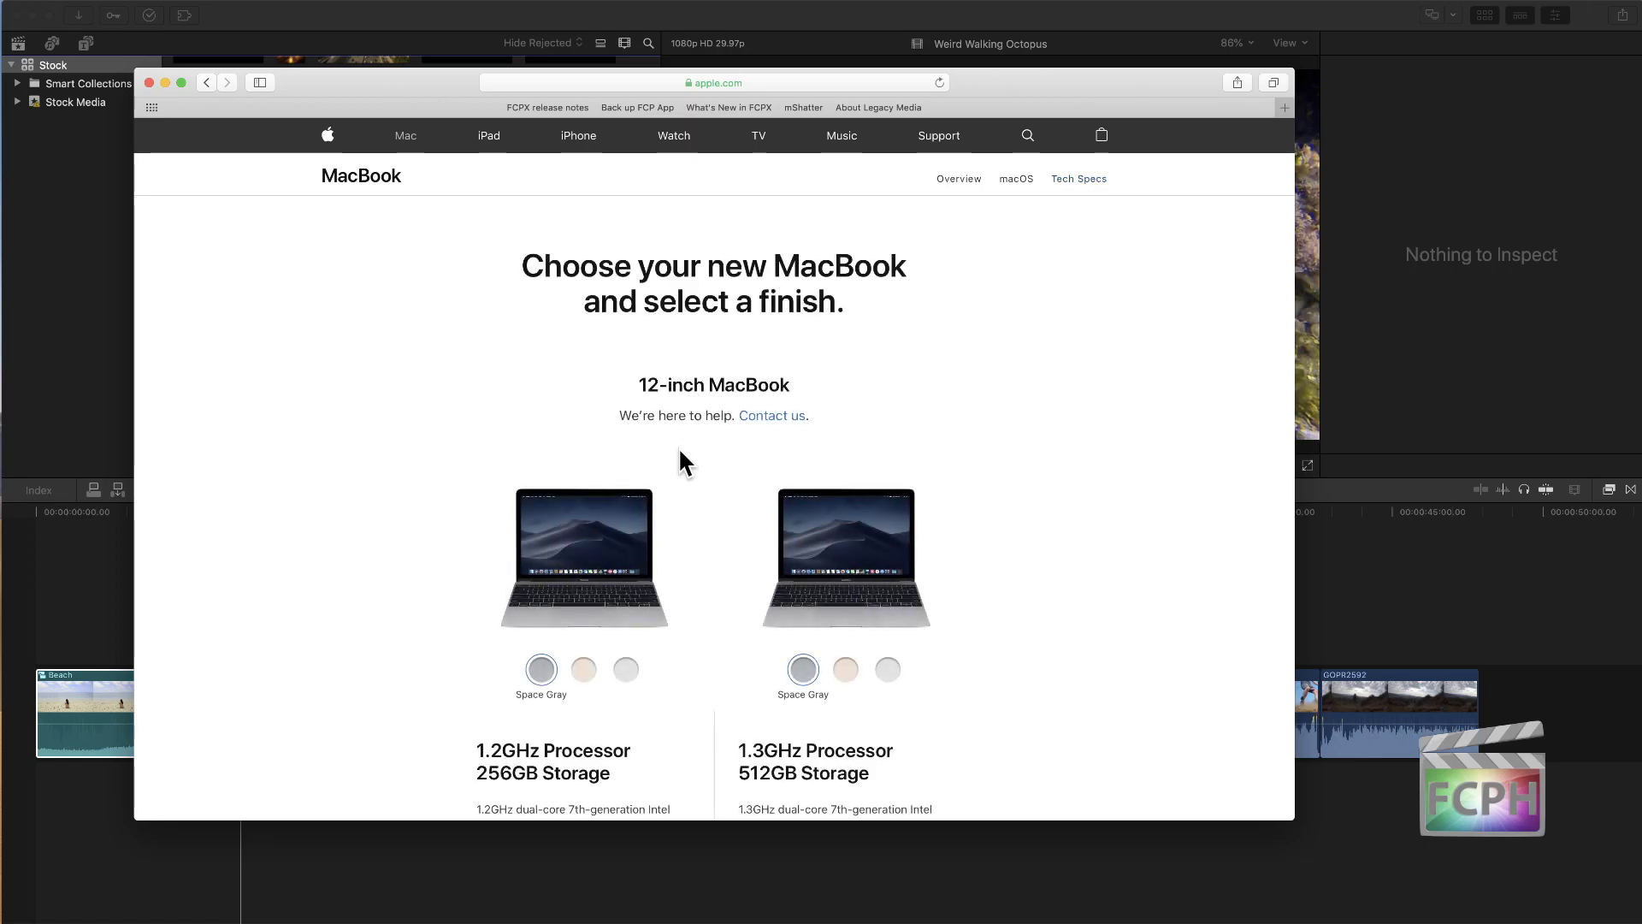
Step: Compare the two MacBook configurations and choose the 1.3GHz model with 512GB storage
{"action": "scroll", "coordinate": [682, 459], "scroll_direction": "down", "scroll_amount": 8}
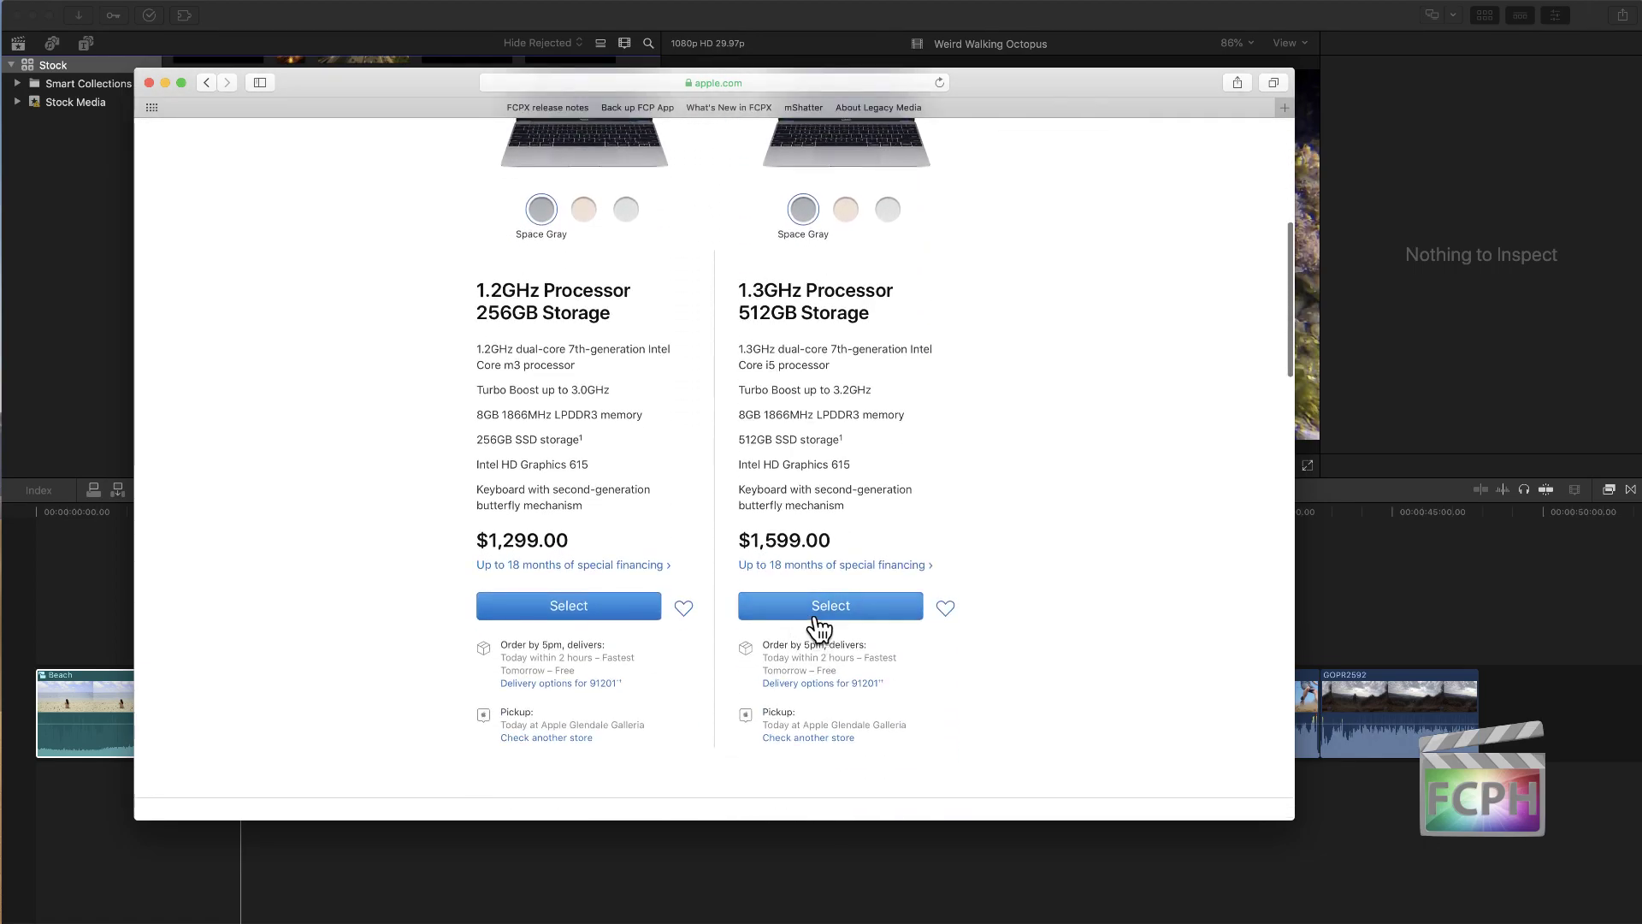
{"action": "scroll", "coordinate": [817, 630], "scroll_direction": "down", "scroll_amount": 3}
{"action": "scroll", "coordinate": [817, 631], "scroll_direction": "up", "scroll_amount": 8}
{"action": "scroll", "coordinate": [817, 630], "scroll_direction": "down", "scroll_amount": 5}
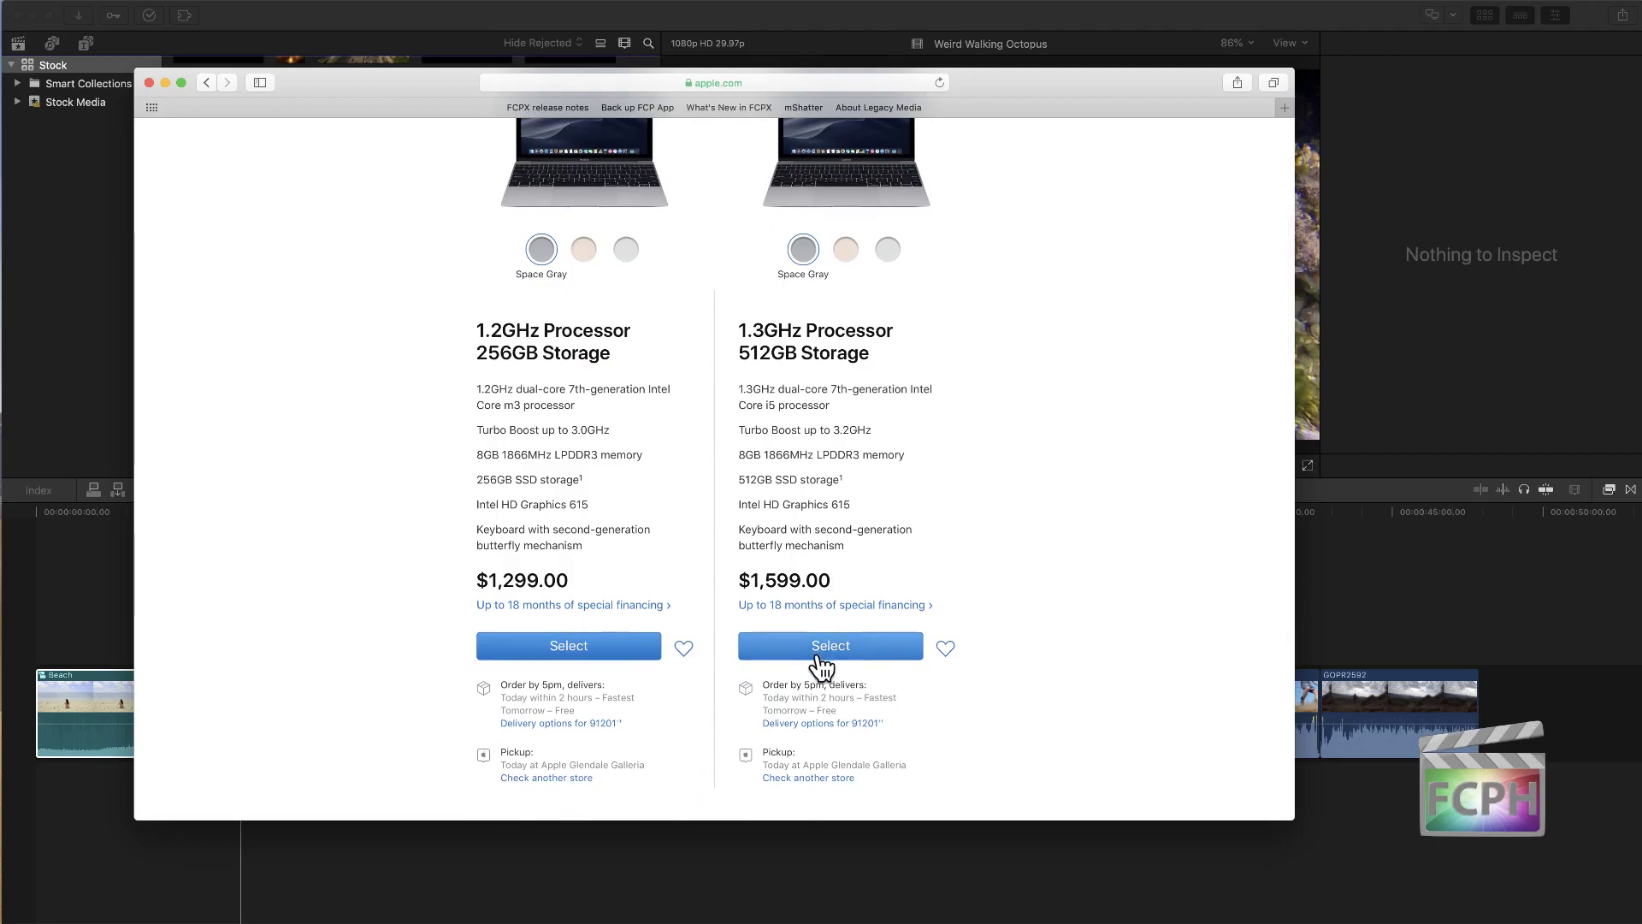
{"action": "left_click", "coordinate": [818, 652]}
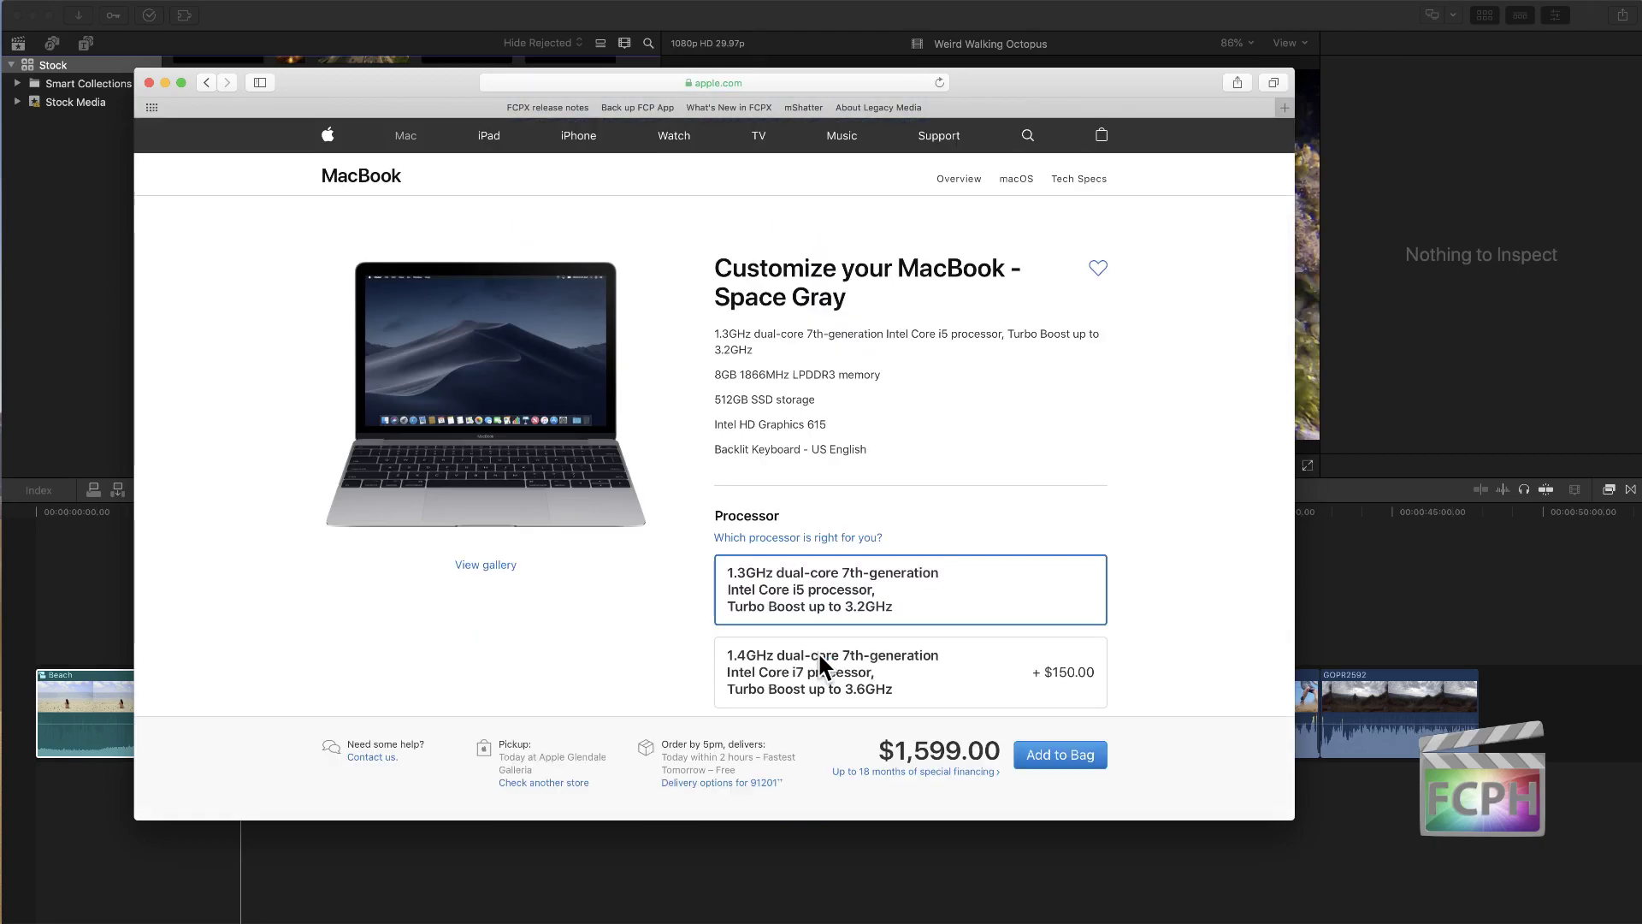
Step: Examine the MacBook's processor, memory, keyboard language, trade-in and box contents sections
{"action": "scroll", "coordinate": [869, 513], "scroll_direction": "down", "scroll_amount": 5}
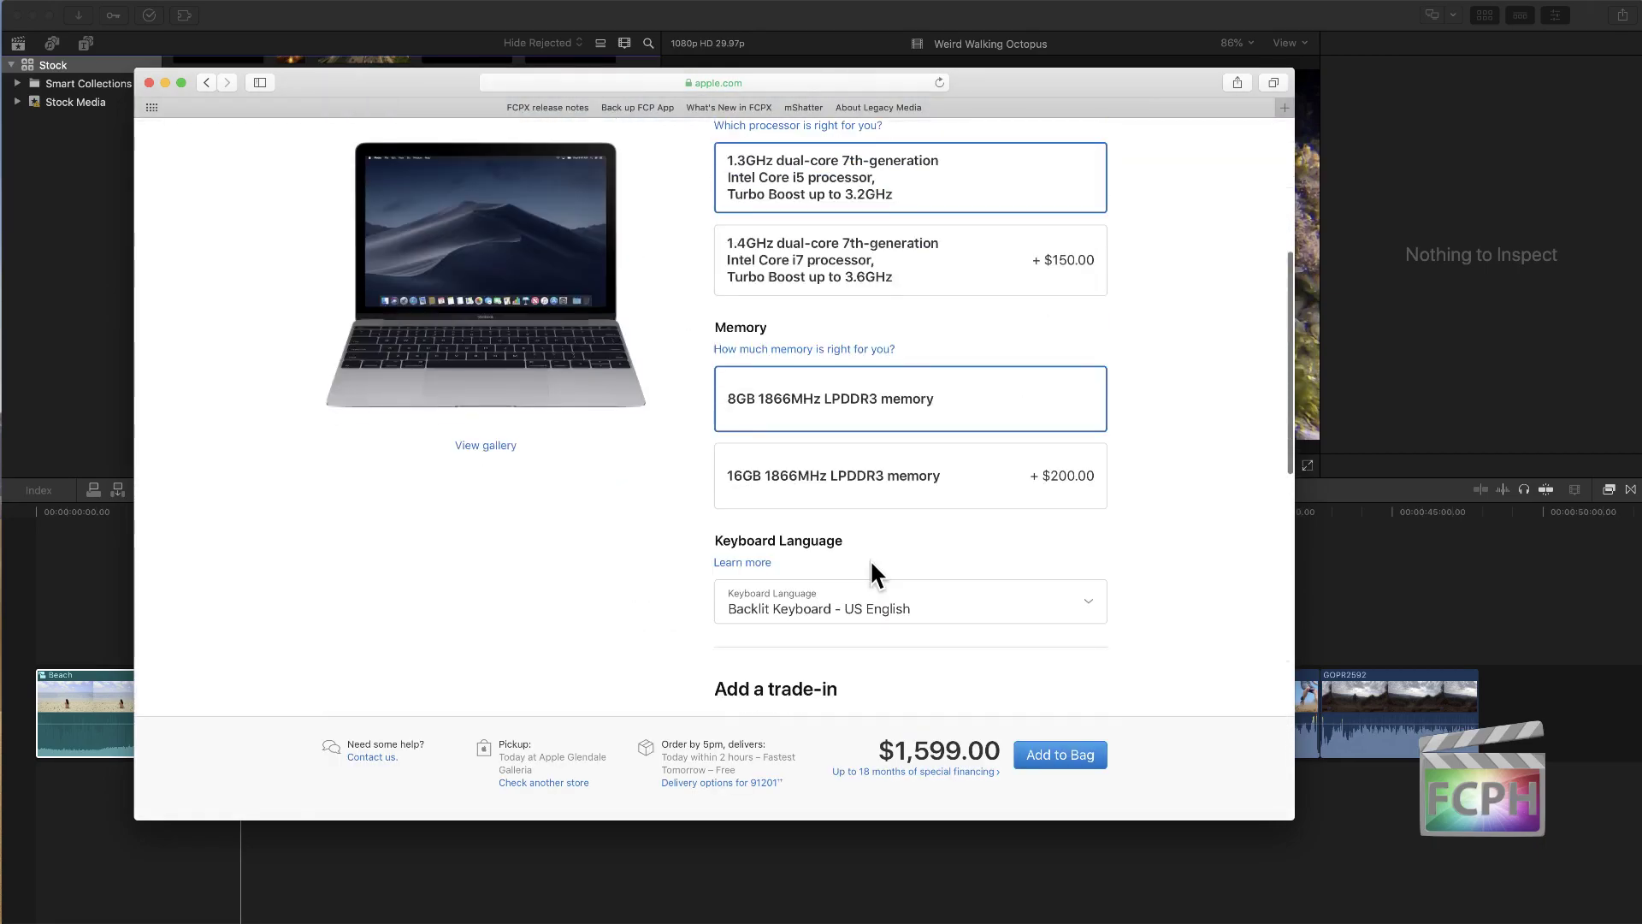
{"action": "scroll", "coordinate": [871, 563], "scroll_direction": "down", "scroll_amount": 4}
{"action": "scroll", "coordinate": [870, 563], "scroll_direction": "up", "scroll_amount": 3}
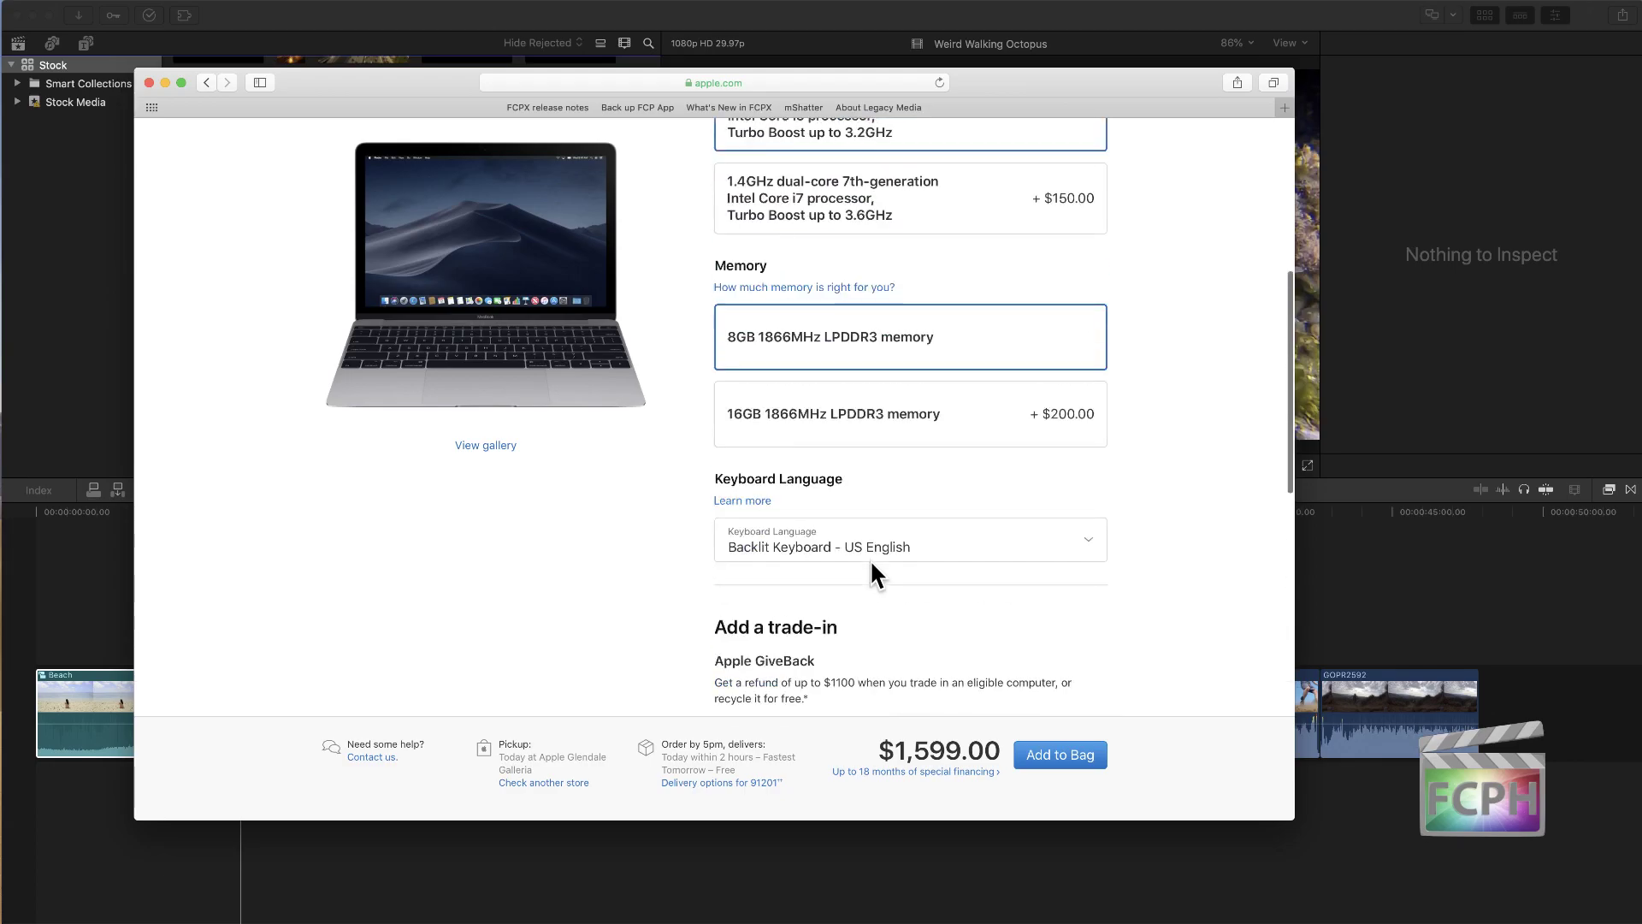
{"action": "scroll", "coordinate": [872, 564], "scroll_direction": "up", "scroll_amount": 6}
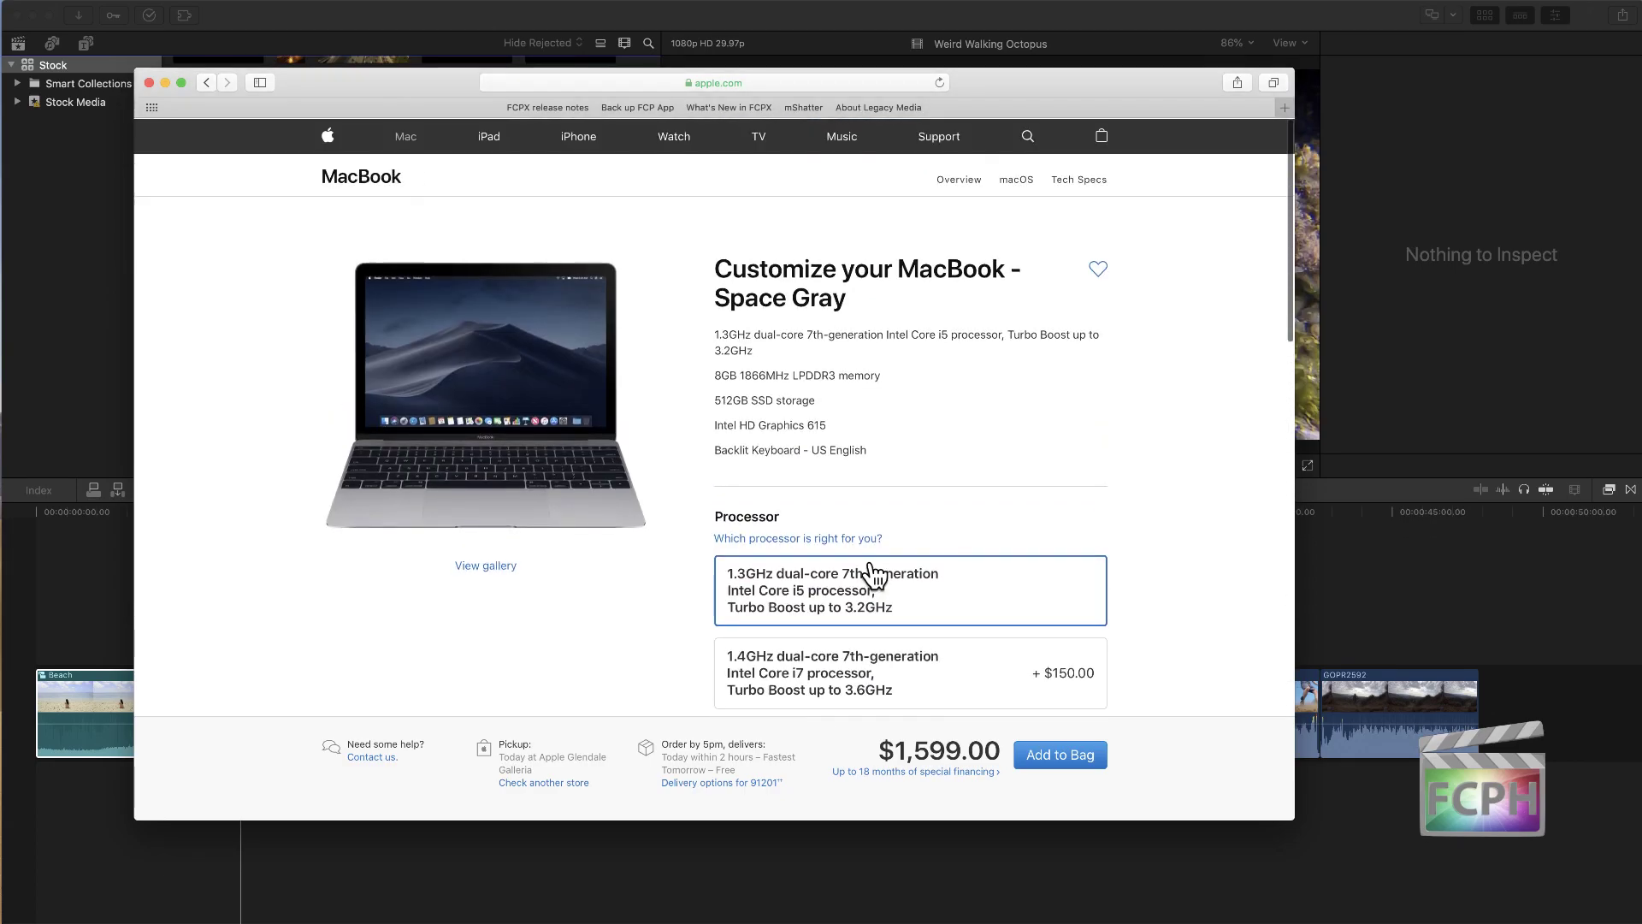
{"action": "scroll", "coordinate": [872, 574], "scroll_direction": "down", "scroll_amount": 8}
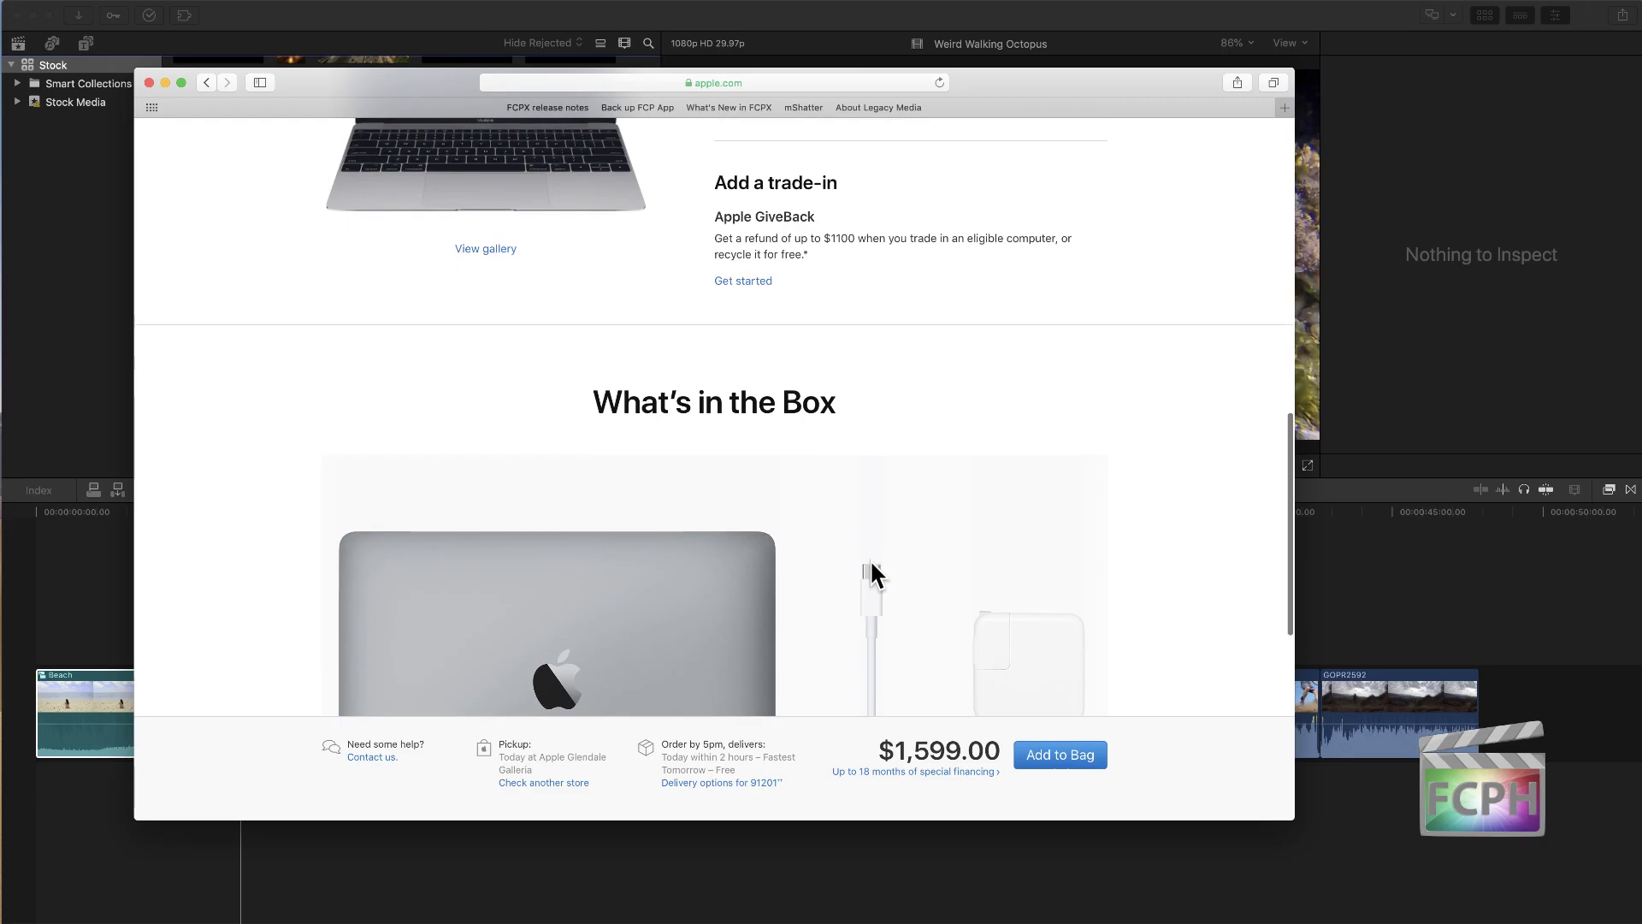
{"action": "scroll", "coordinate": [870, 558], "scroll_direction": "down", "scroll_amount": 5}
Step: Add the Space Gray 12-inch MacBook 512GB to the bag and look through the suggested accessories
{"action": "left_click", "coordinate": [1072, 756]}
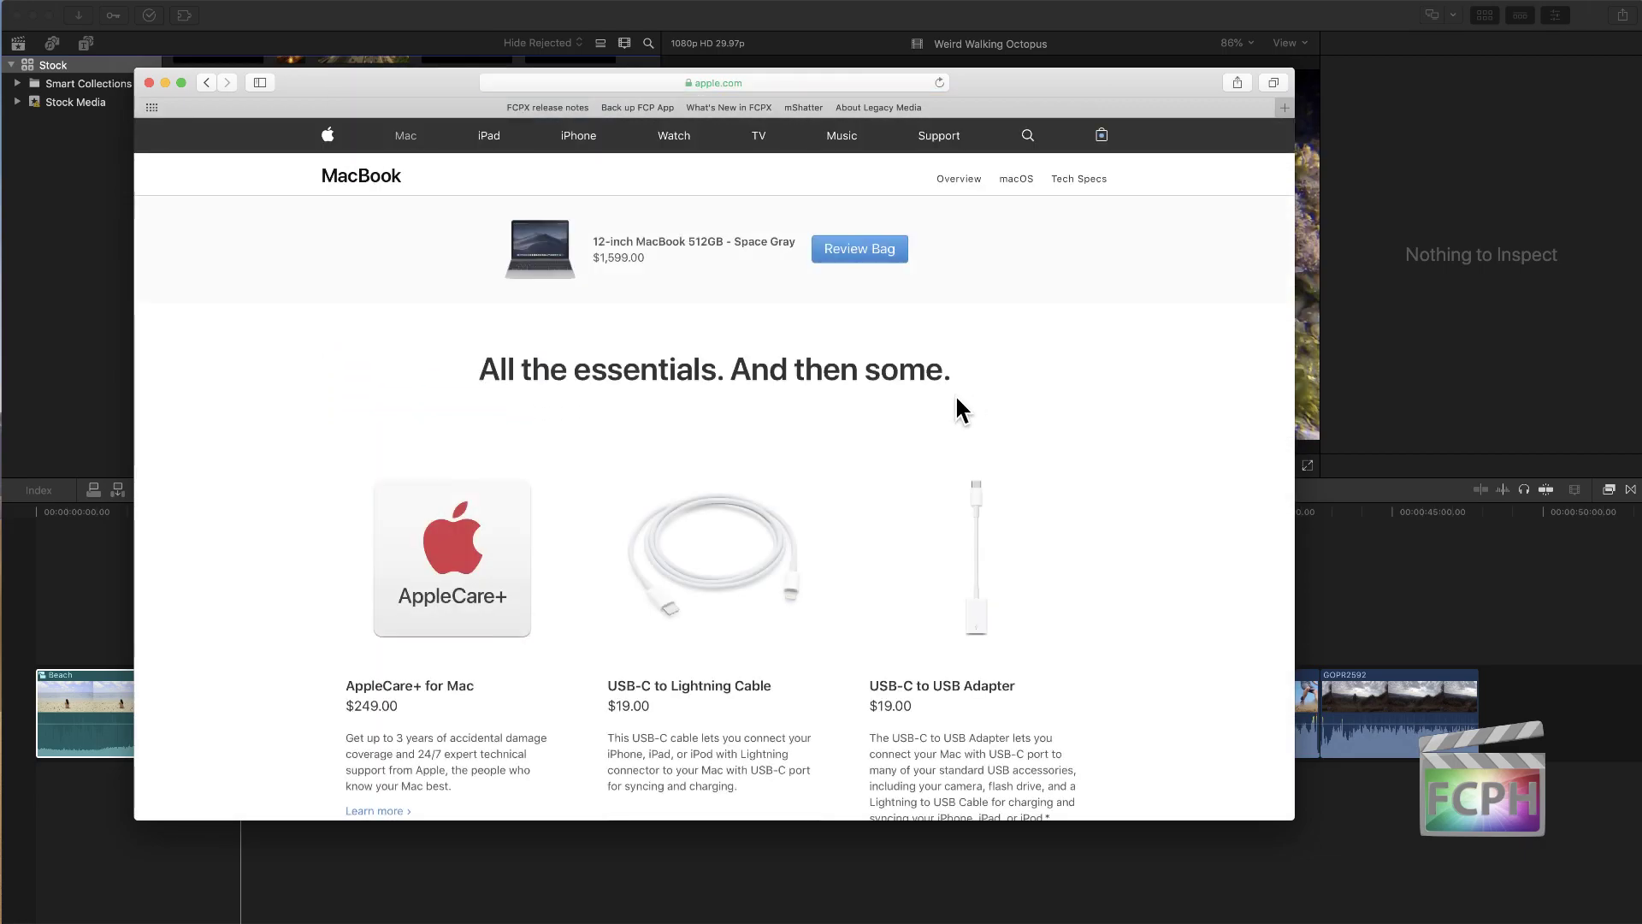
{"action": "scroll", "coordinate": [935, 414], "scroll_direction": "down", "scroll_amount": 15}
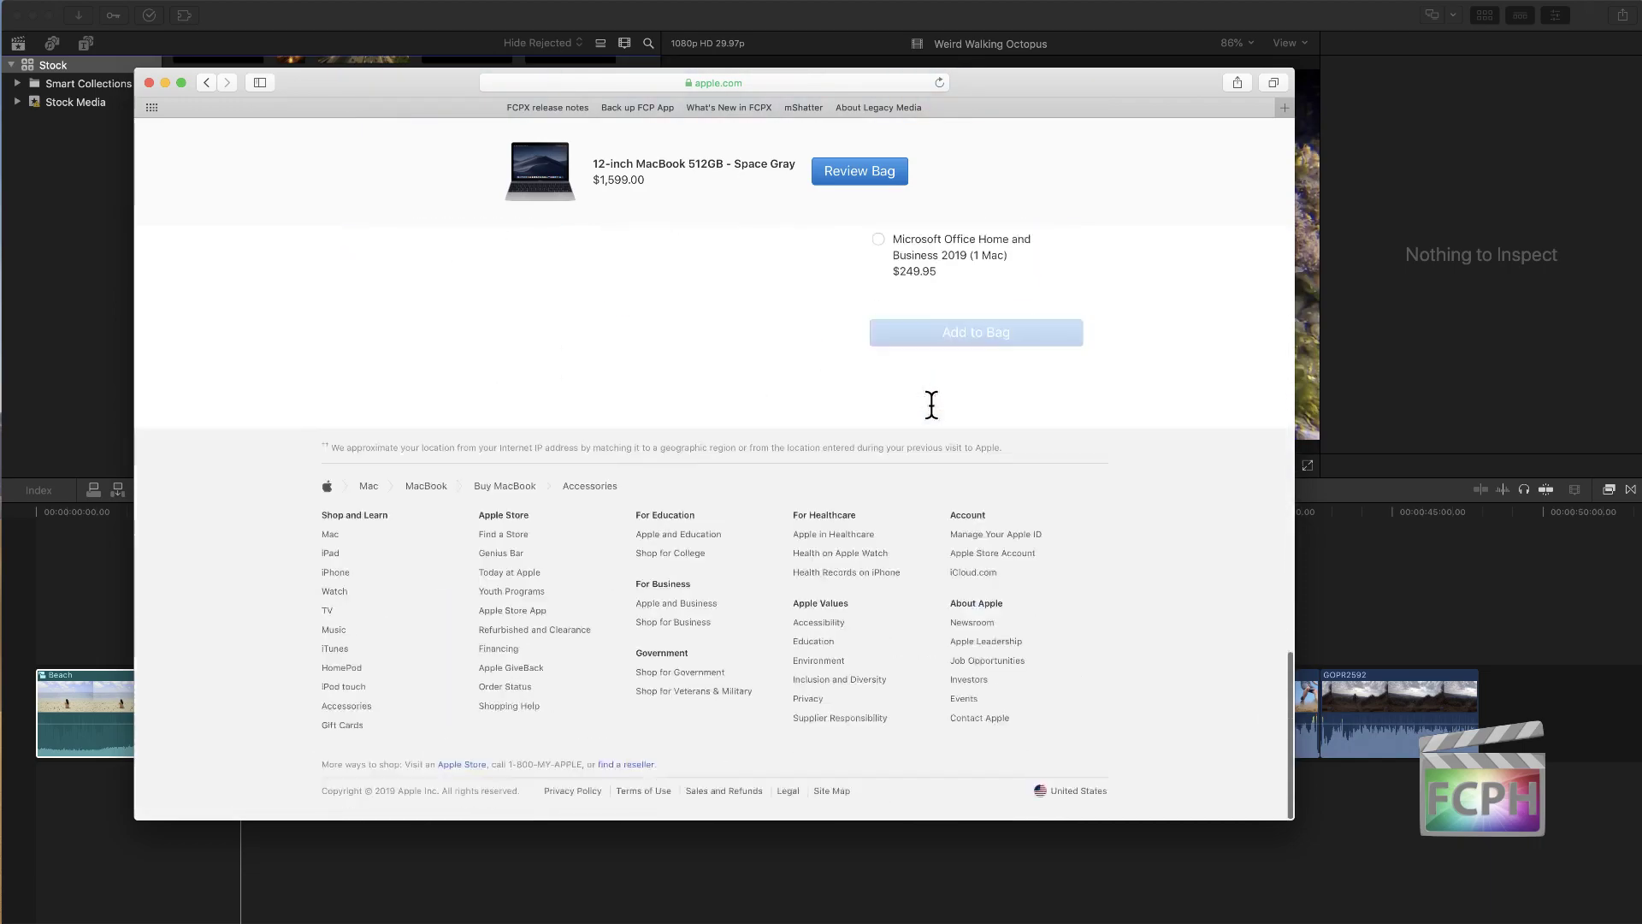
{"action": "scroll", "coordinate": [932, 405], "scroll_direction": "up", "scroll_amount": 15}
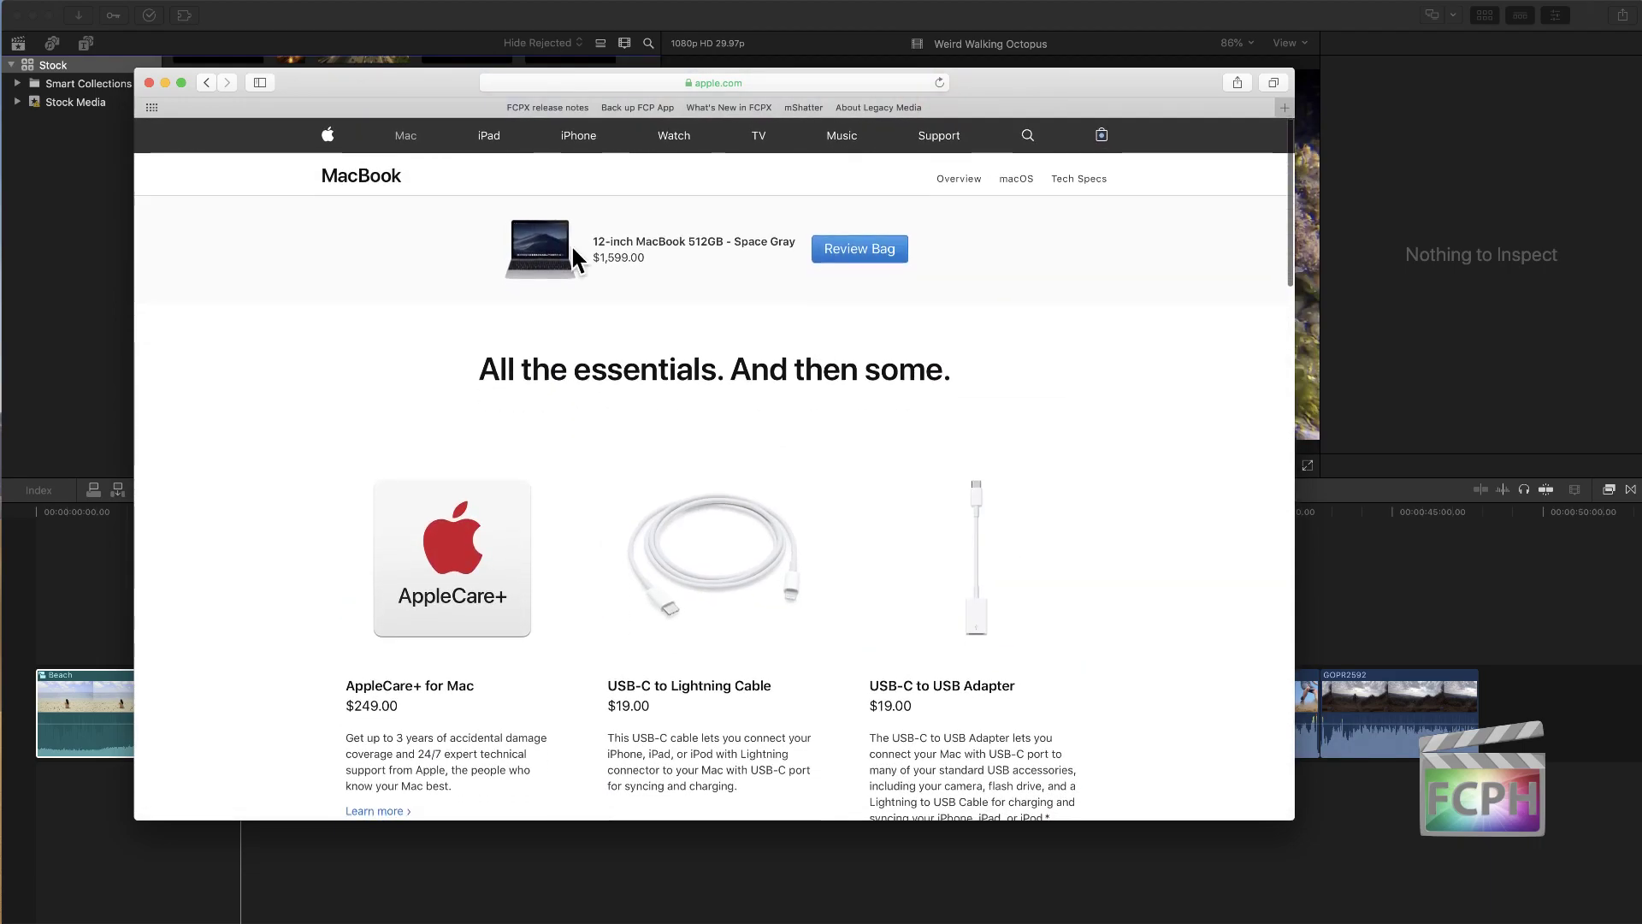
Step: Open the MacBook Pro purchase page and choose the 13-inch Touch Bar model with 2.3GHz quad-core processor and 256GB storage
{"action": "left_click", "coordinate": [404, 137]}
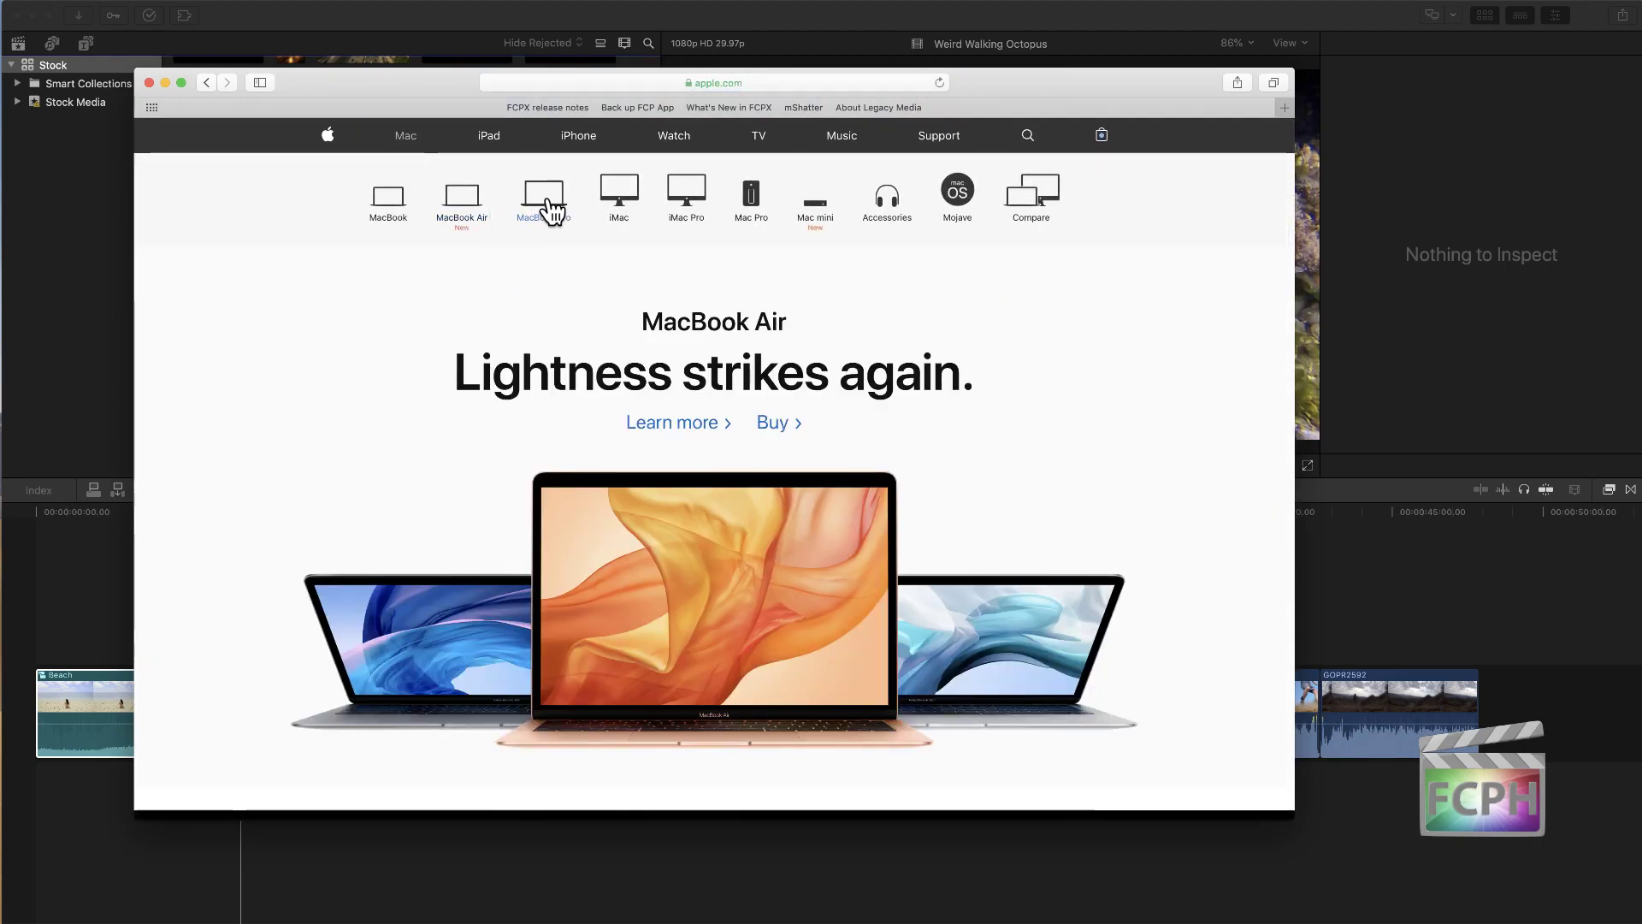
{"action": "left_click", "coordinate": [546, 202]}
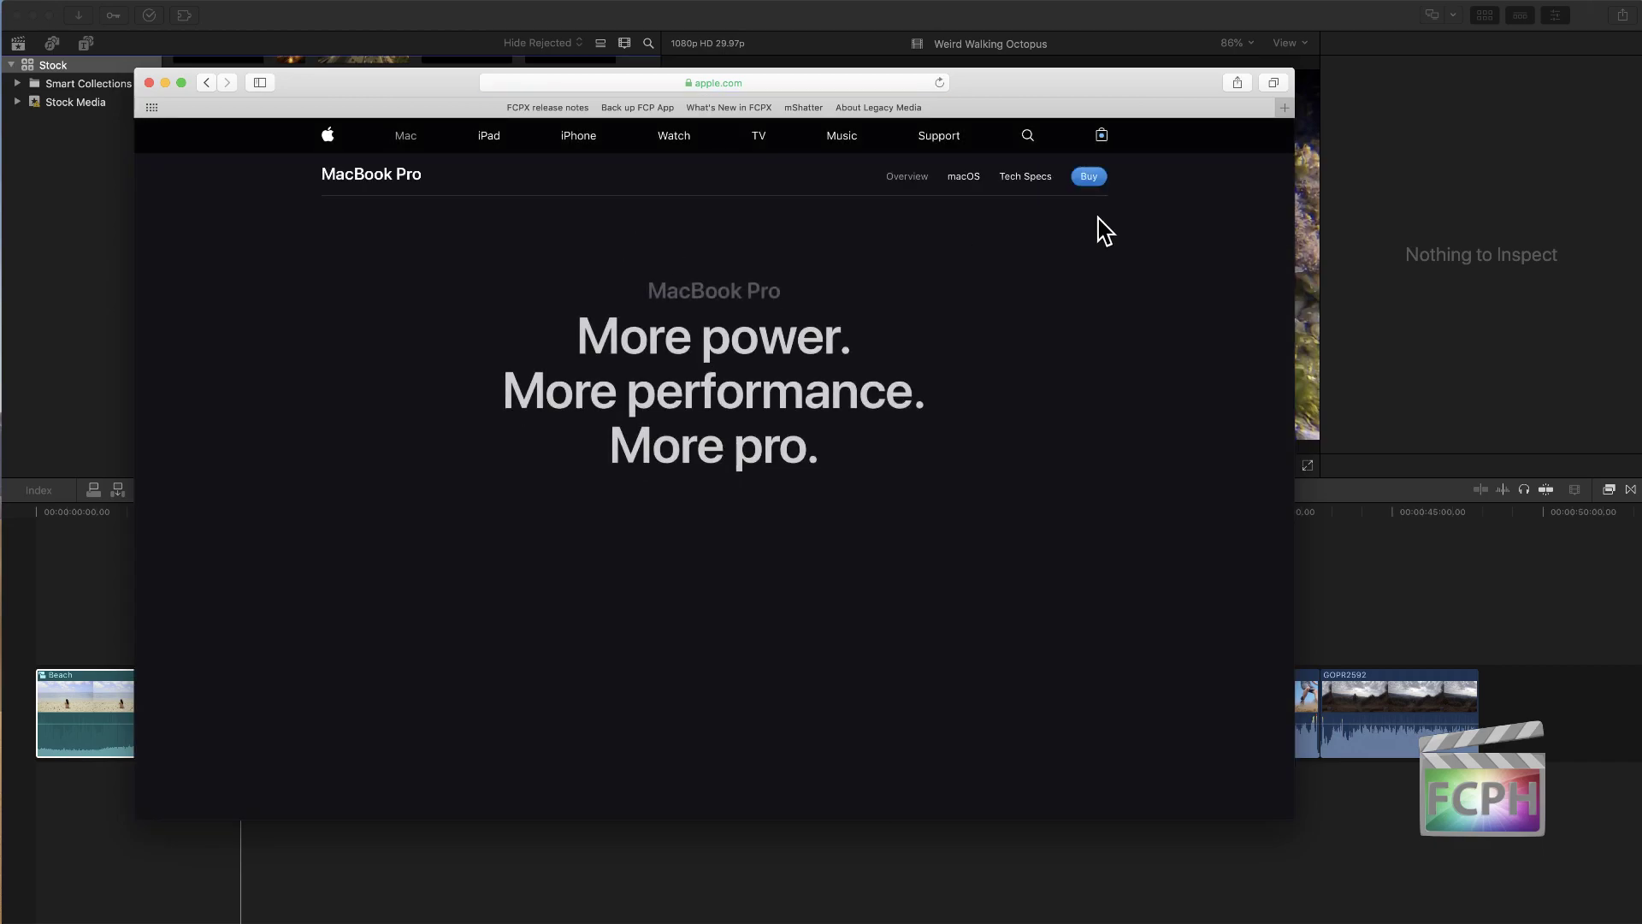
{"action": "left_click", "coordinate": [1089, 177]}
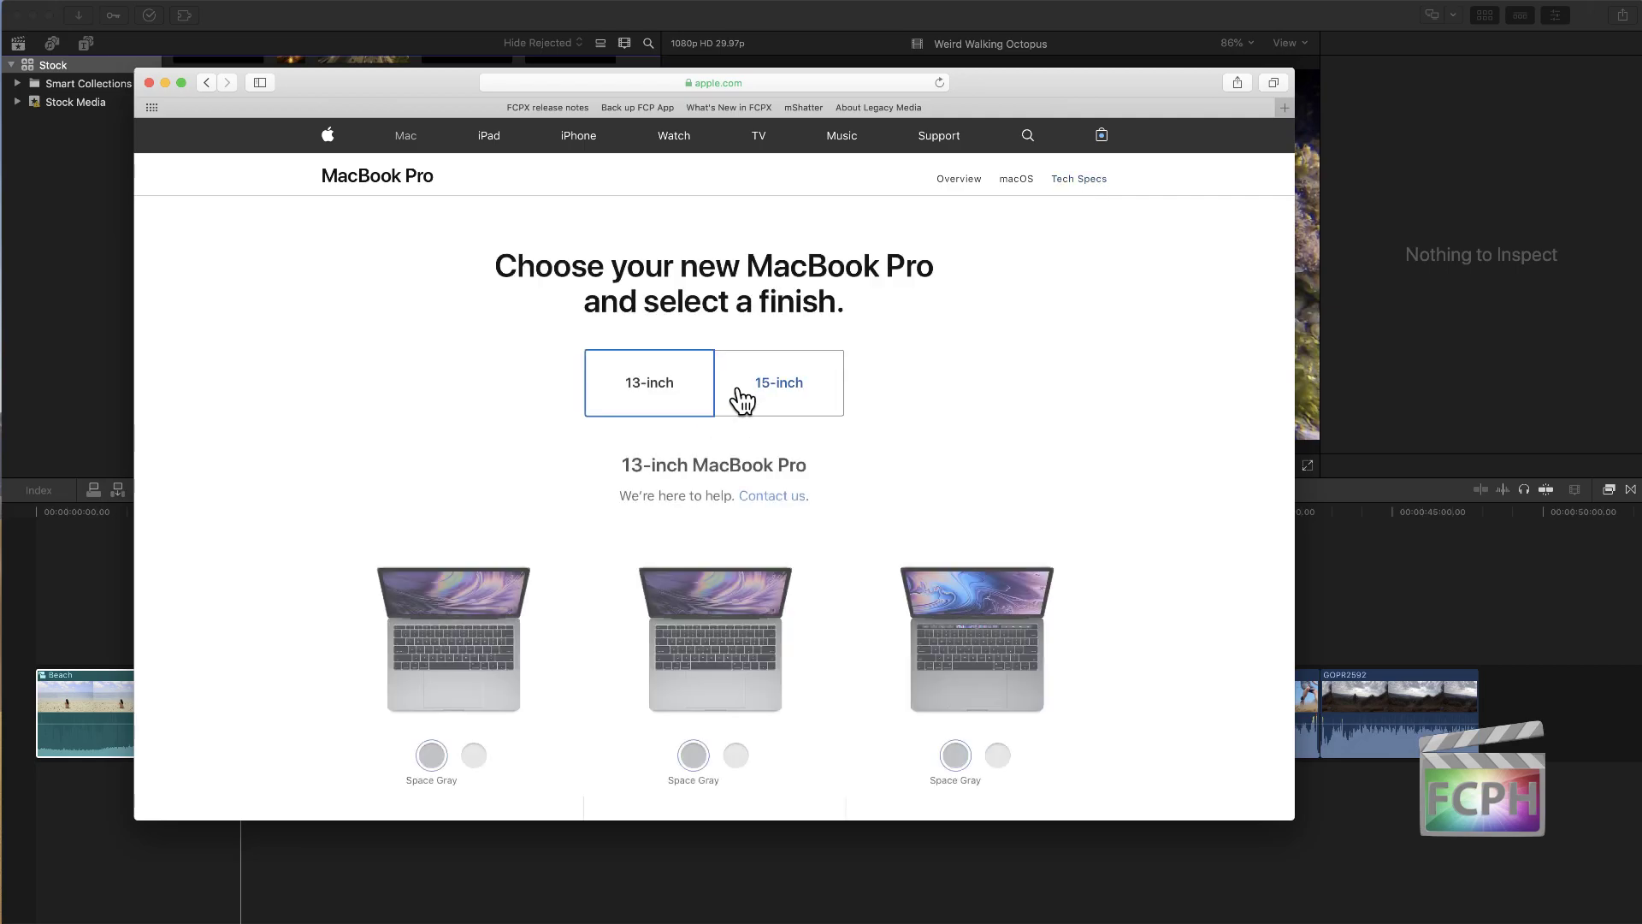
{"action": "scroll", "coordinate": [905, 627], "scroll_direction": "down", "scroll_amount": 10}
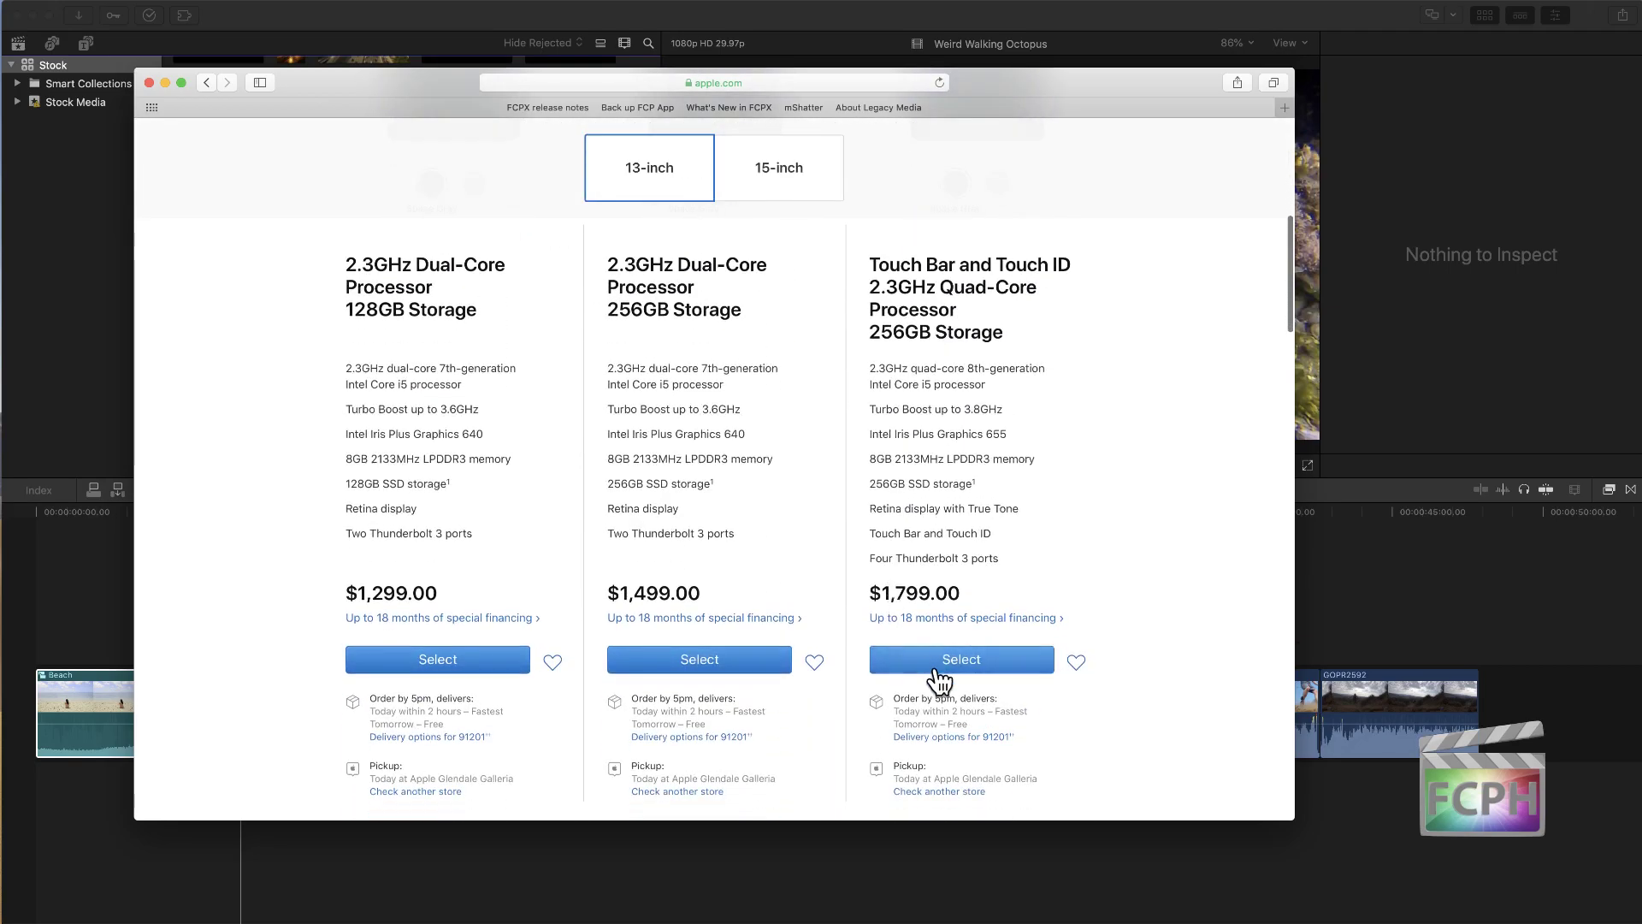
{"action": "left_click", "coordinate": [938, 657]}
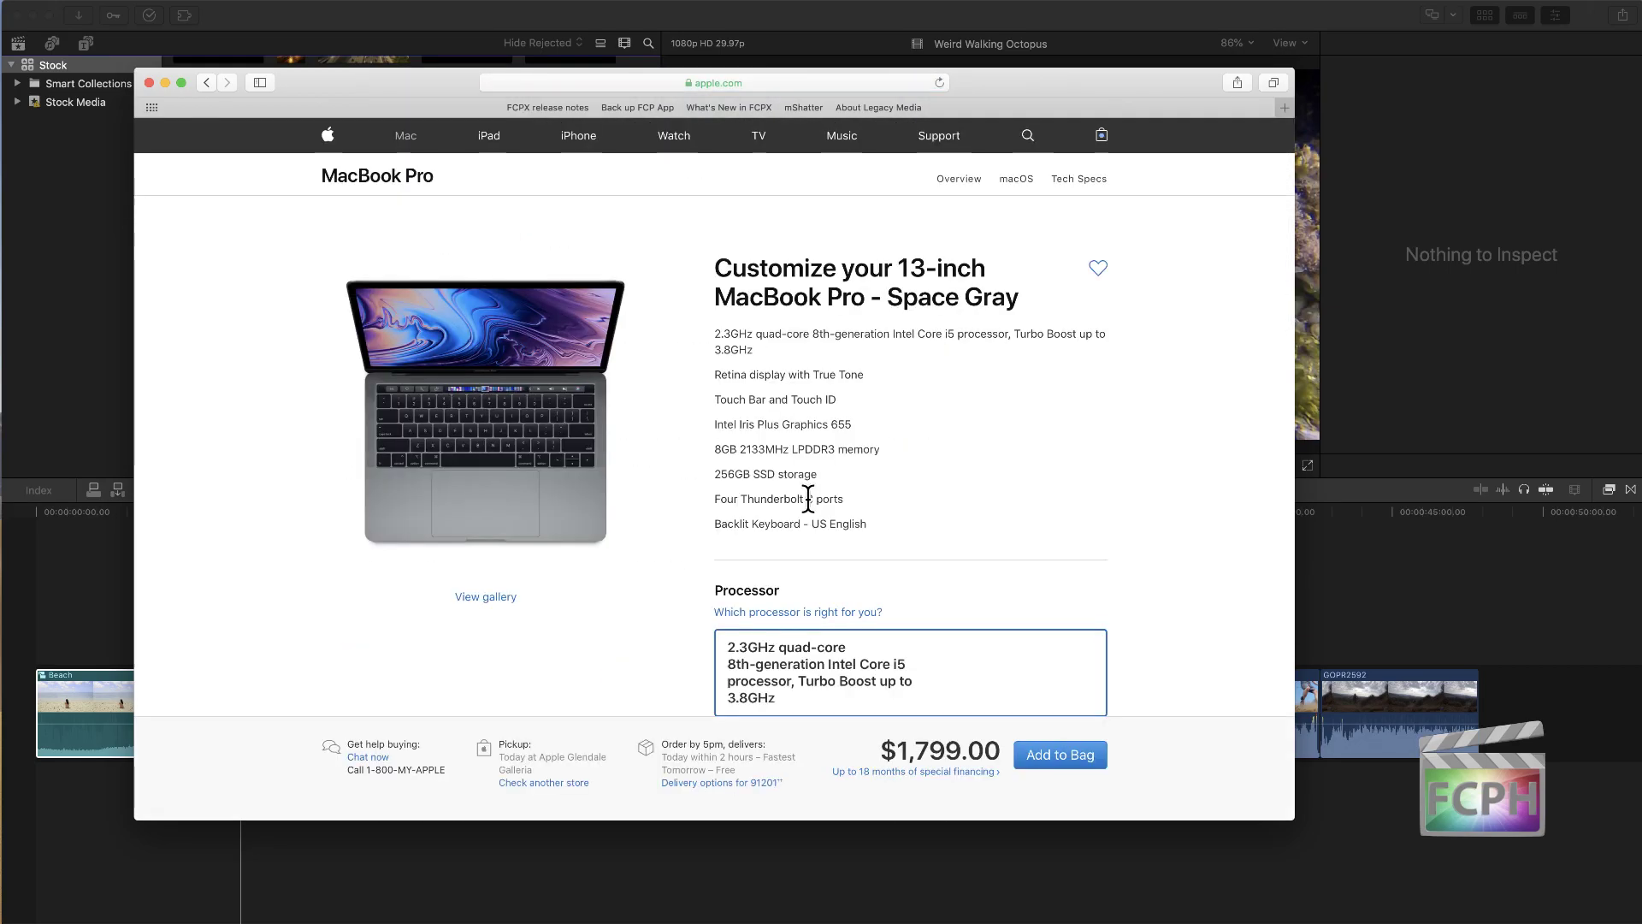
Step: Look through the MacBook Pro customization options and add Final Cut Pro X as pre-installed software
{"action": "scroll", "coordinate": [808, 496], "scroll_direction": "down", "scroll_amount": 5}
{"action": "scroll", "coordinate": [820, 323], "scroll_direction": "down", "scroll_amount": 7}
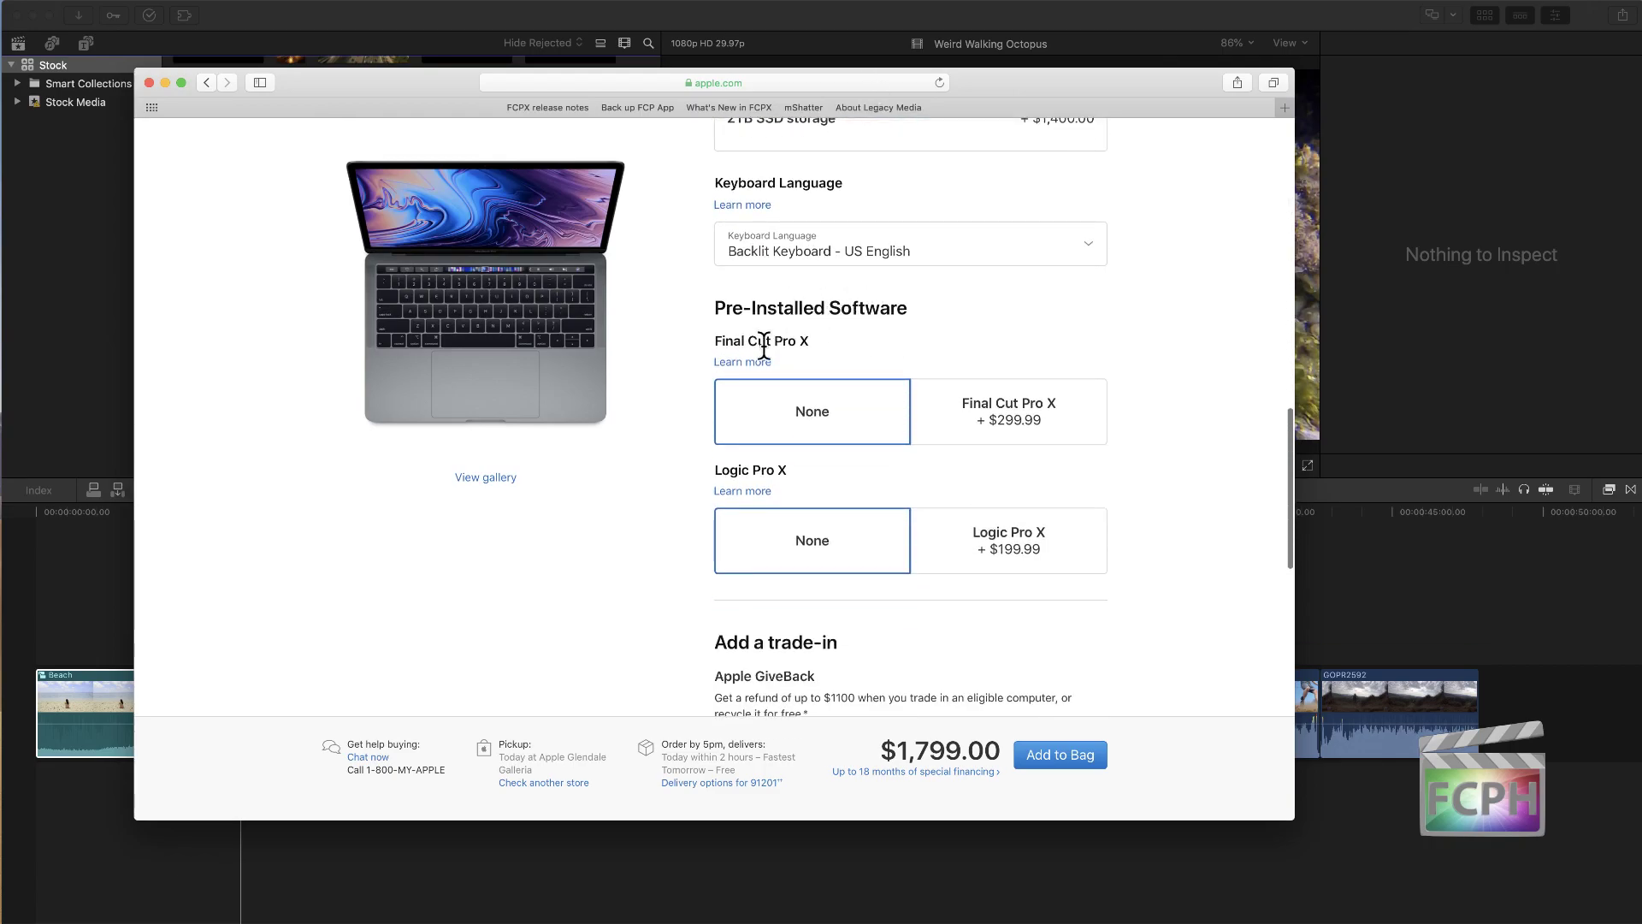
{"action": "scroll", "coordinate": [781, 321], "scroll_direction": "down", "scroll_amount": 3}
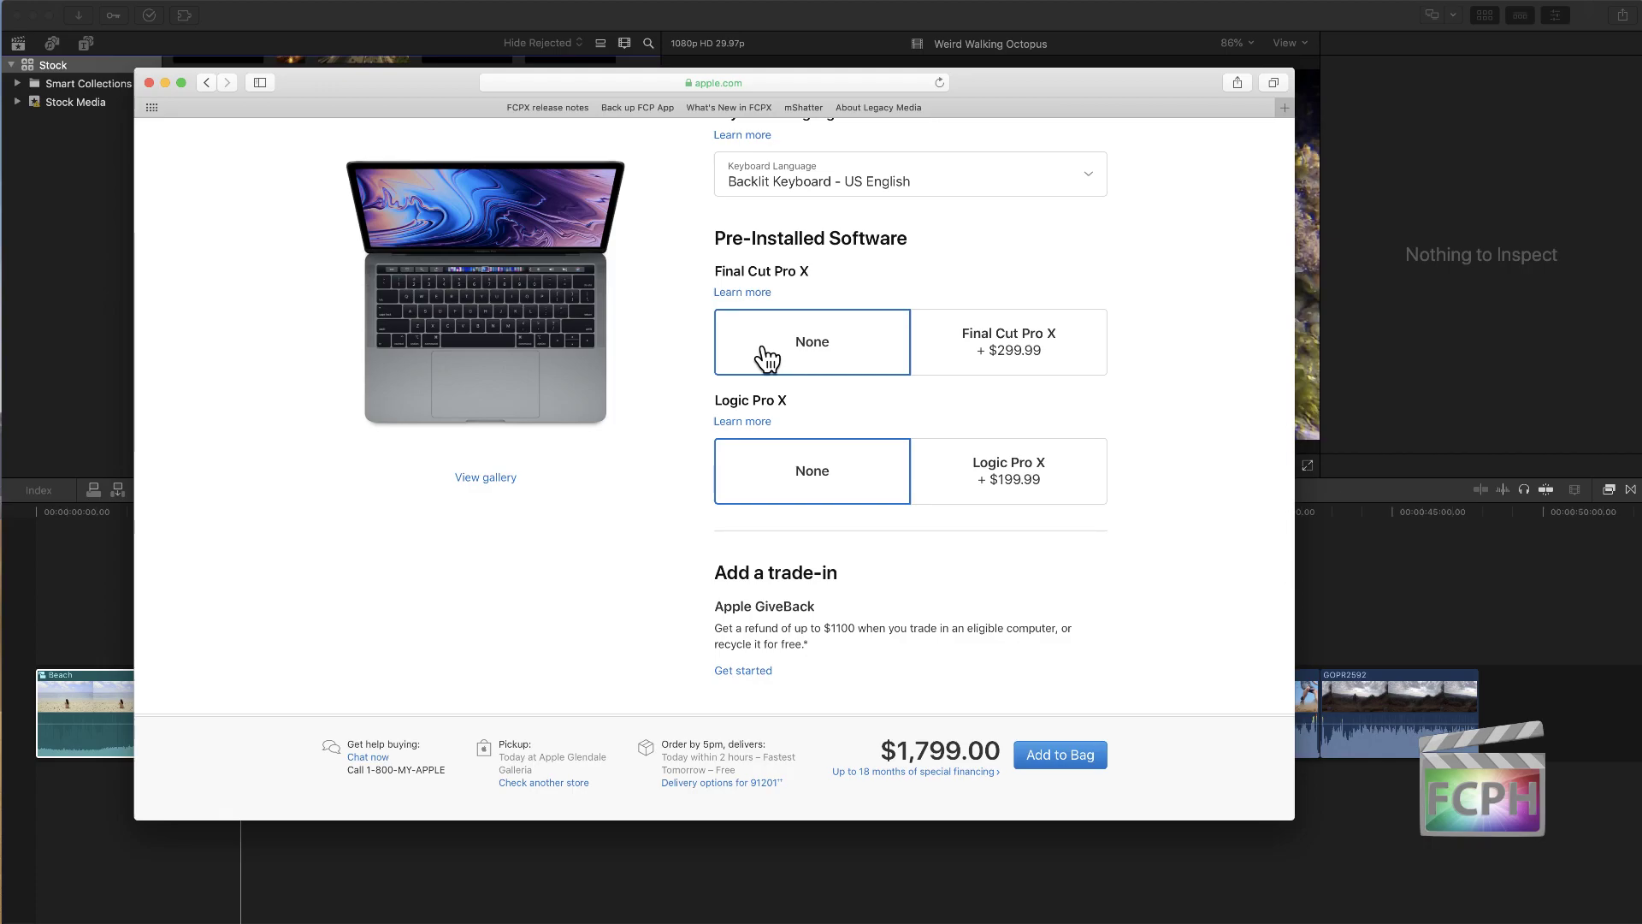
{"action": "scroll", "coordinate": [765, 356], "scroll_direction": "down", "scroll_amount": 1}
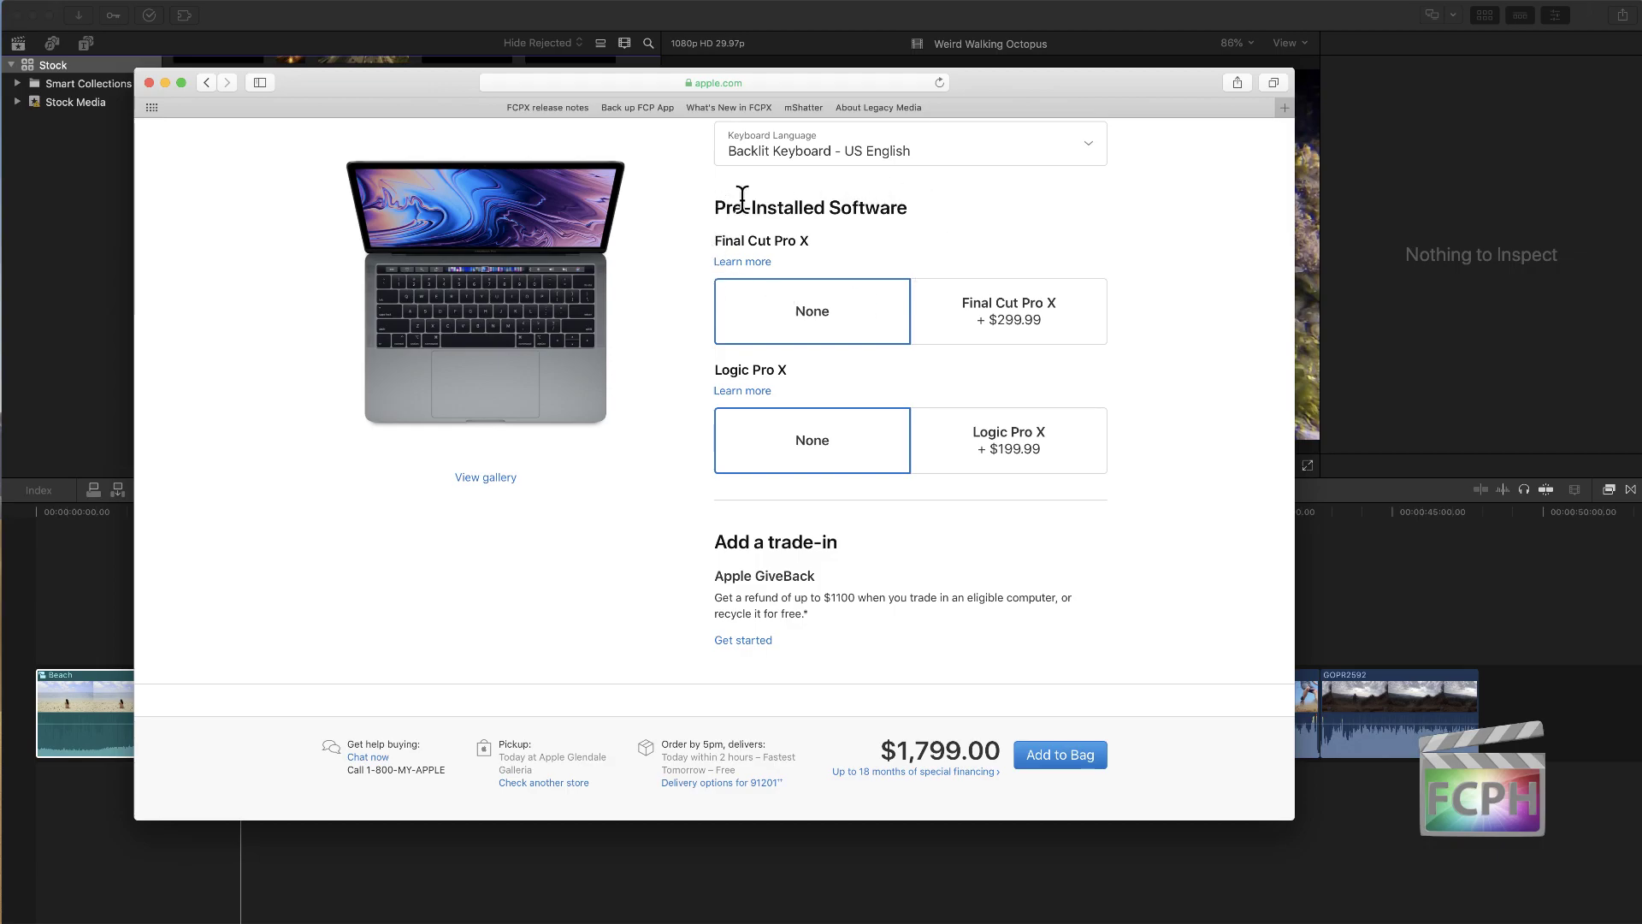
{"action": "left_click_drag", "start_coordinate": [706, 212], "coordinate": [916, 203]}
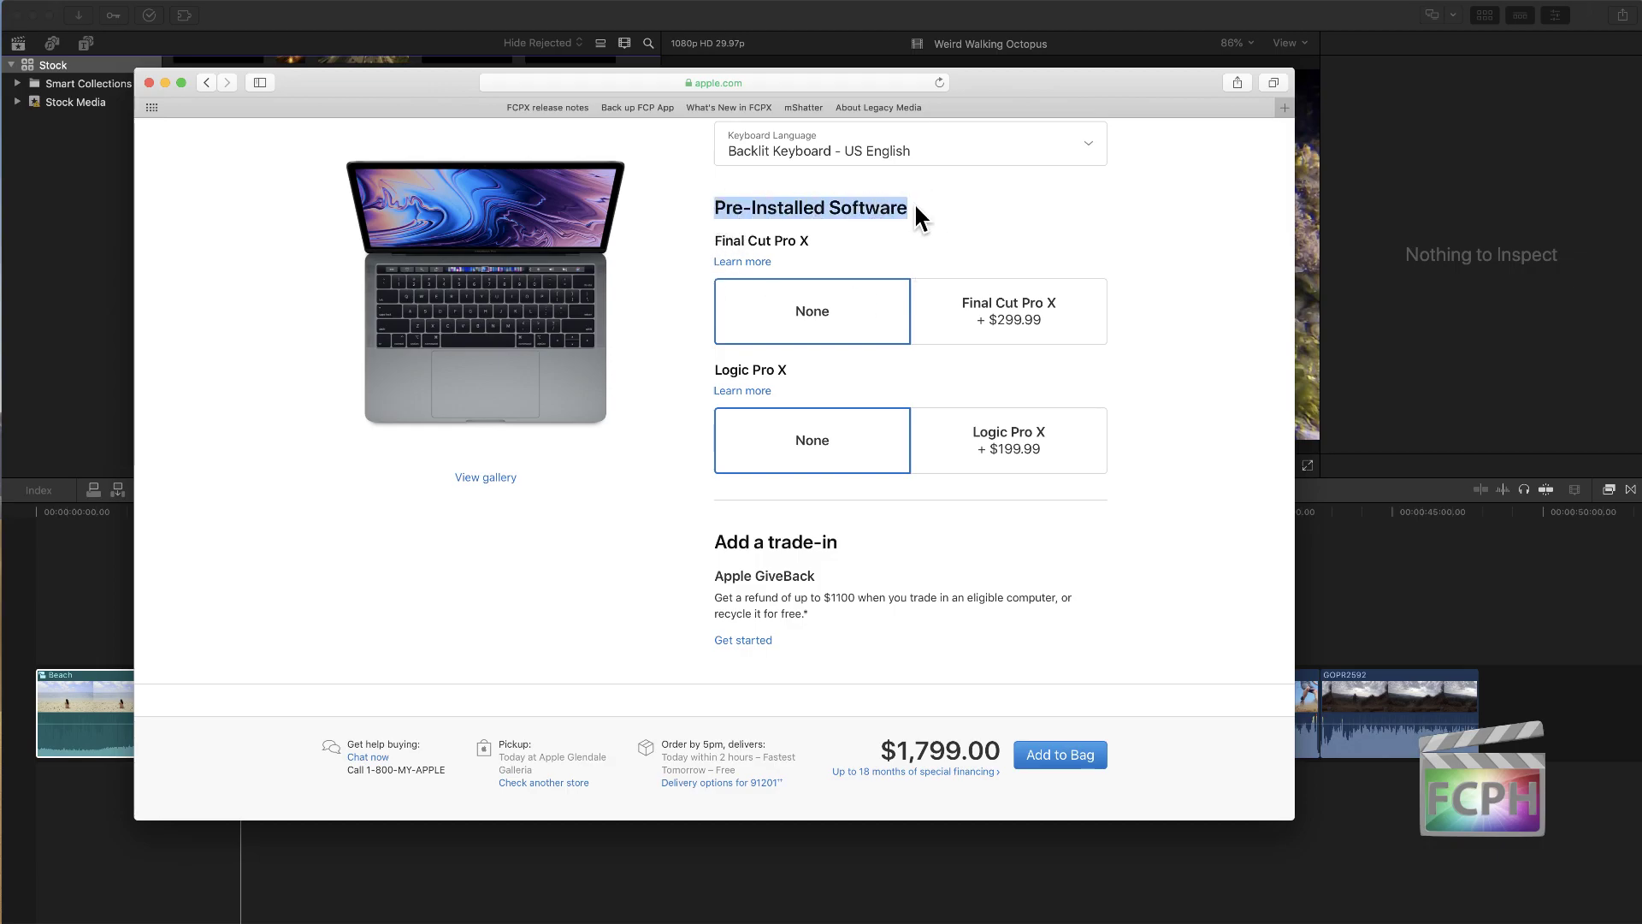
{"action": "left_click", "coordinate": [993, 305]}
Step: Read the product description of the pre-installed Final Cut Pro X option and close it
{"action": "left_click", "coordinate": [766, 287]}
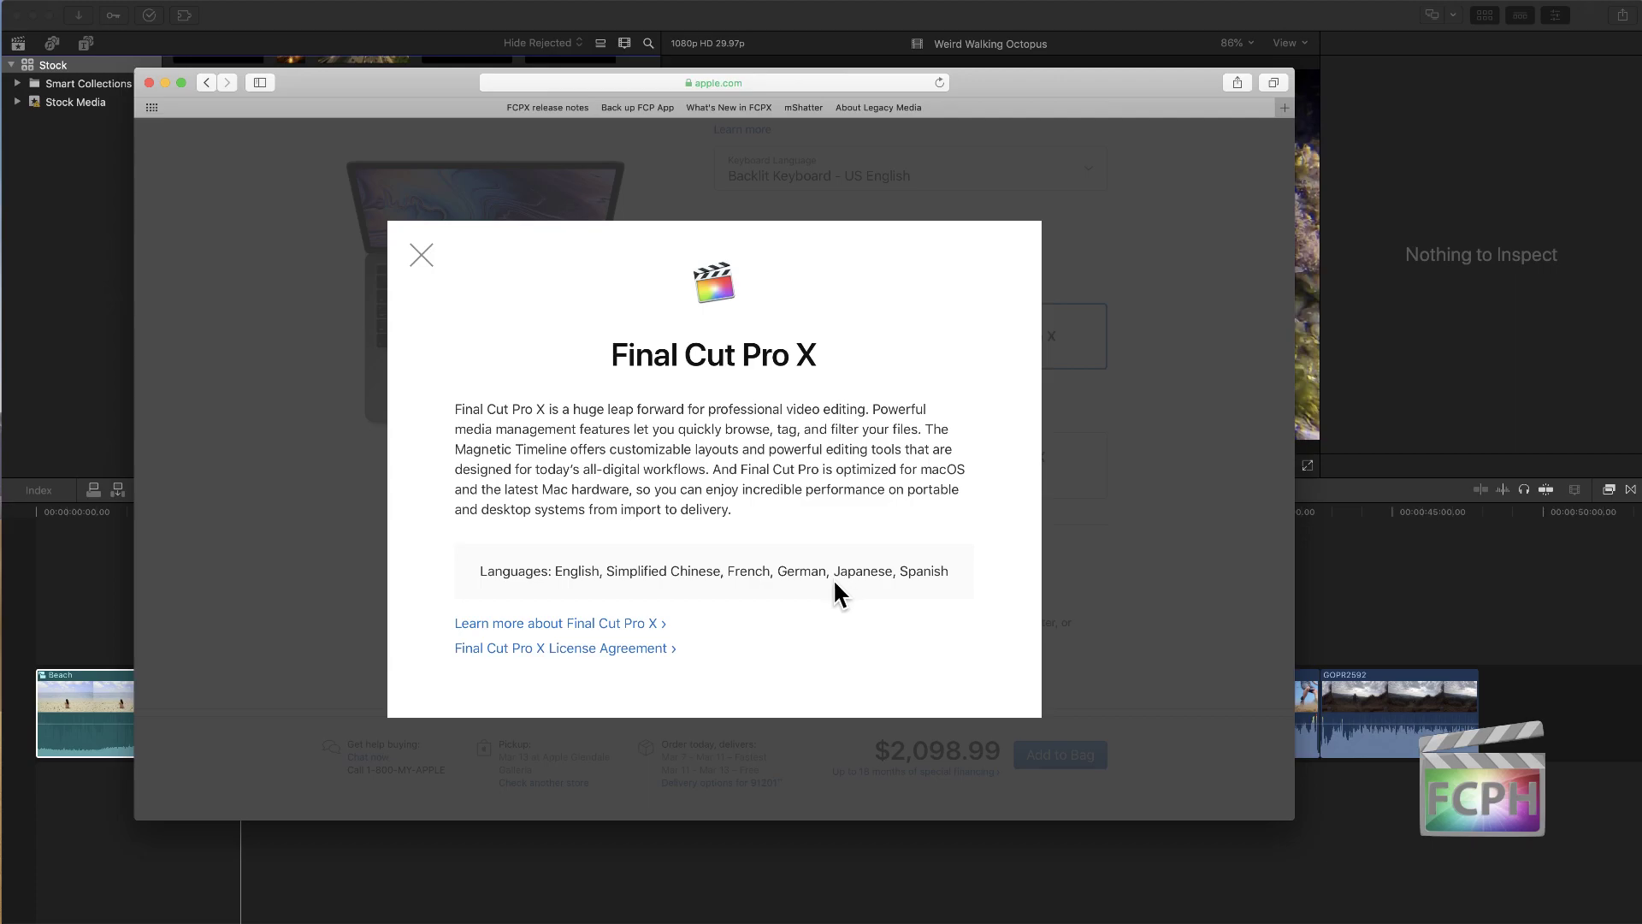
{"action": "left_click", "coordinate": [421, 255]}
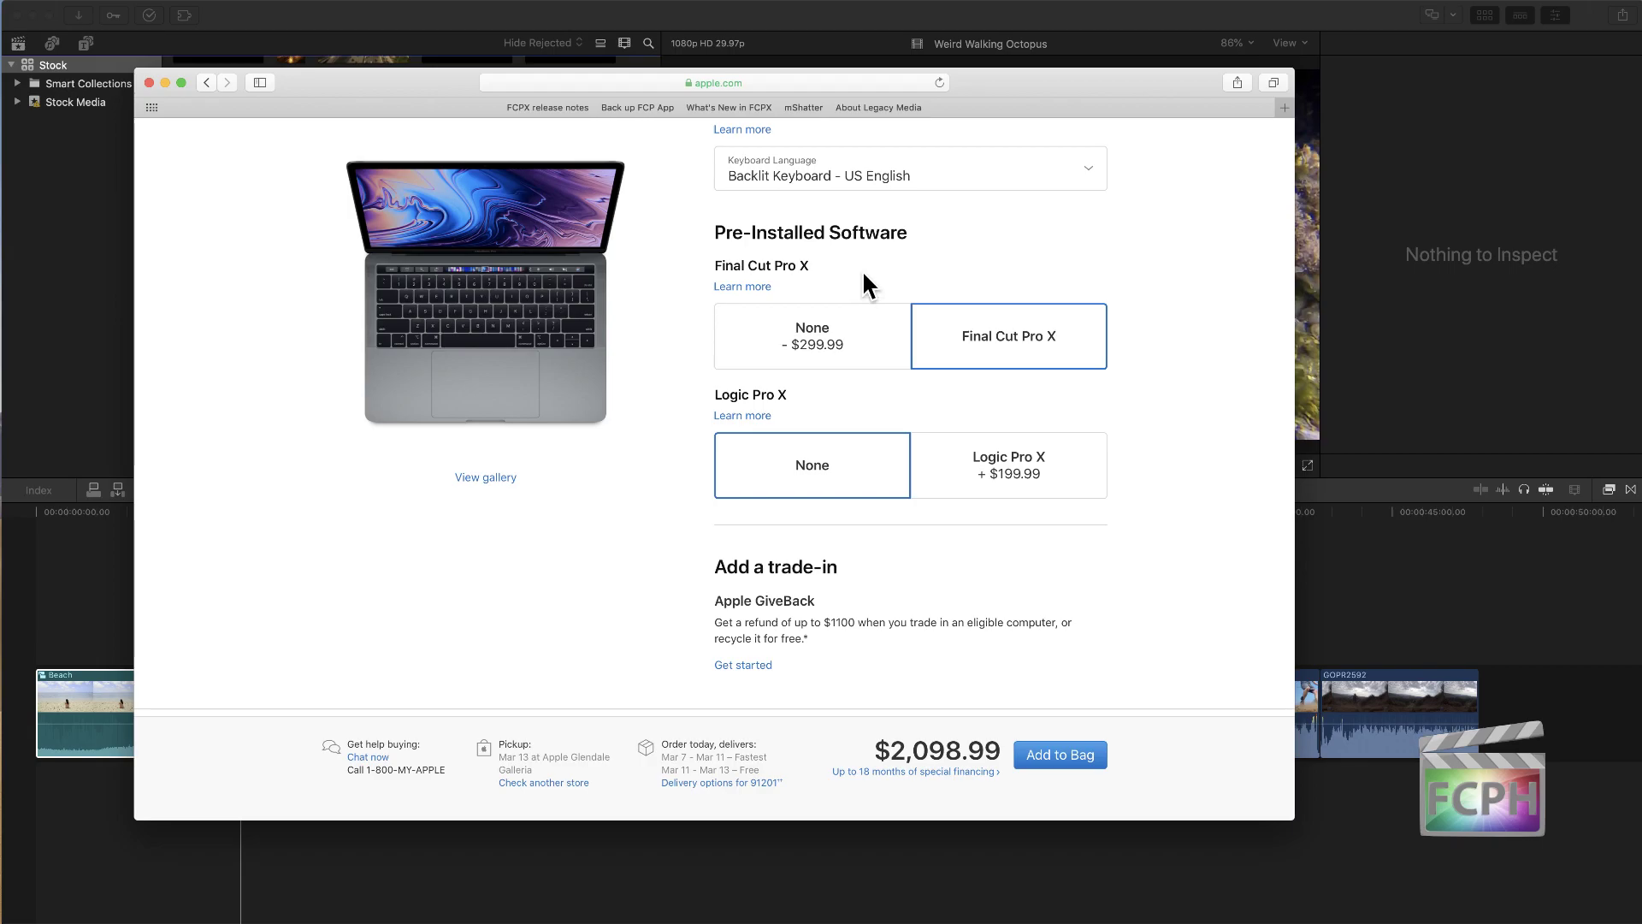
{"action": "left_click", "coordinate": [737, 287]}
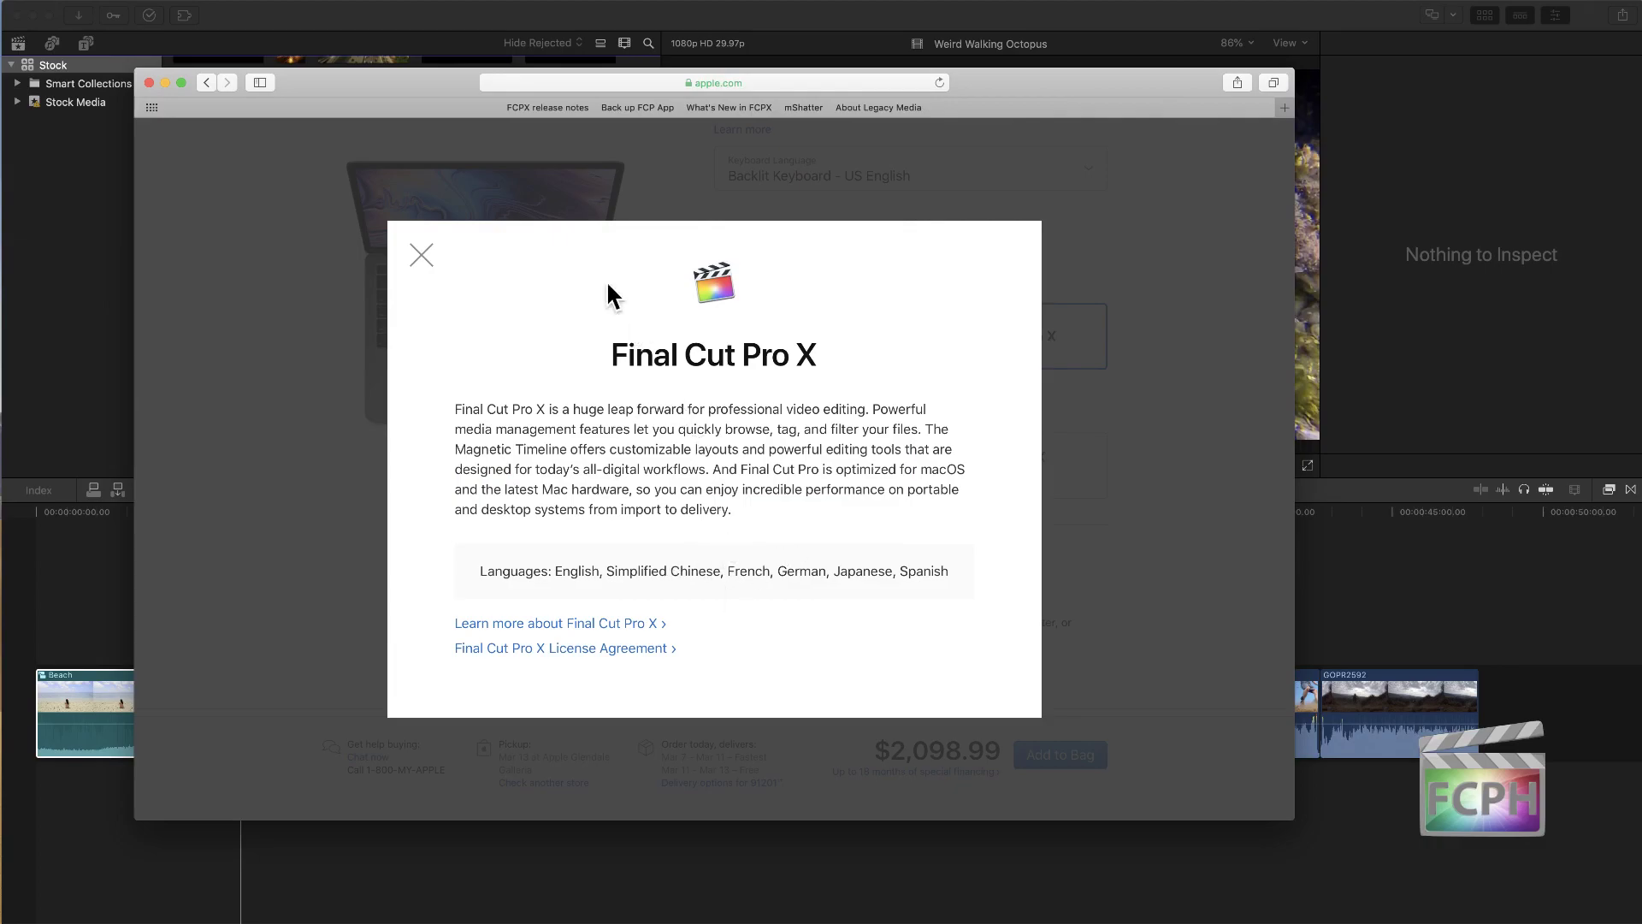
{"action": "left_click", "coordinate": [260, 210]}
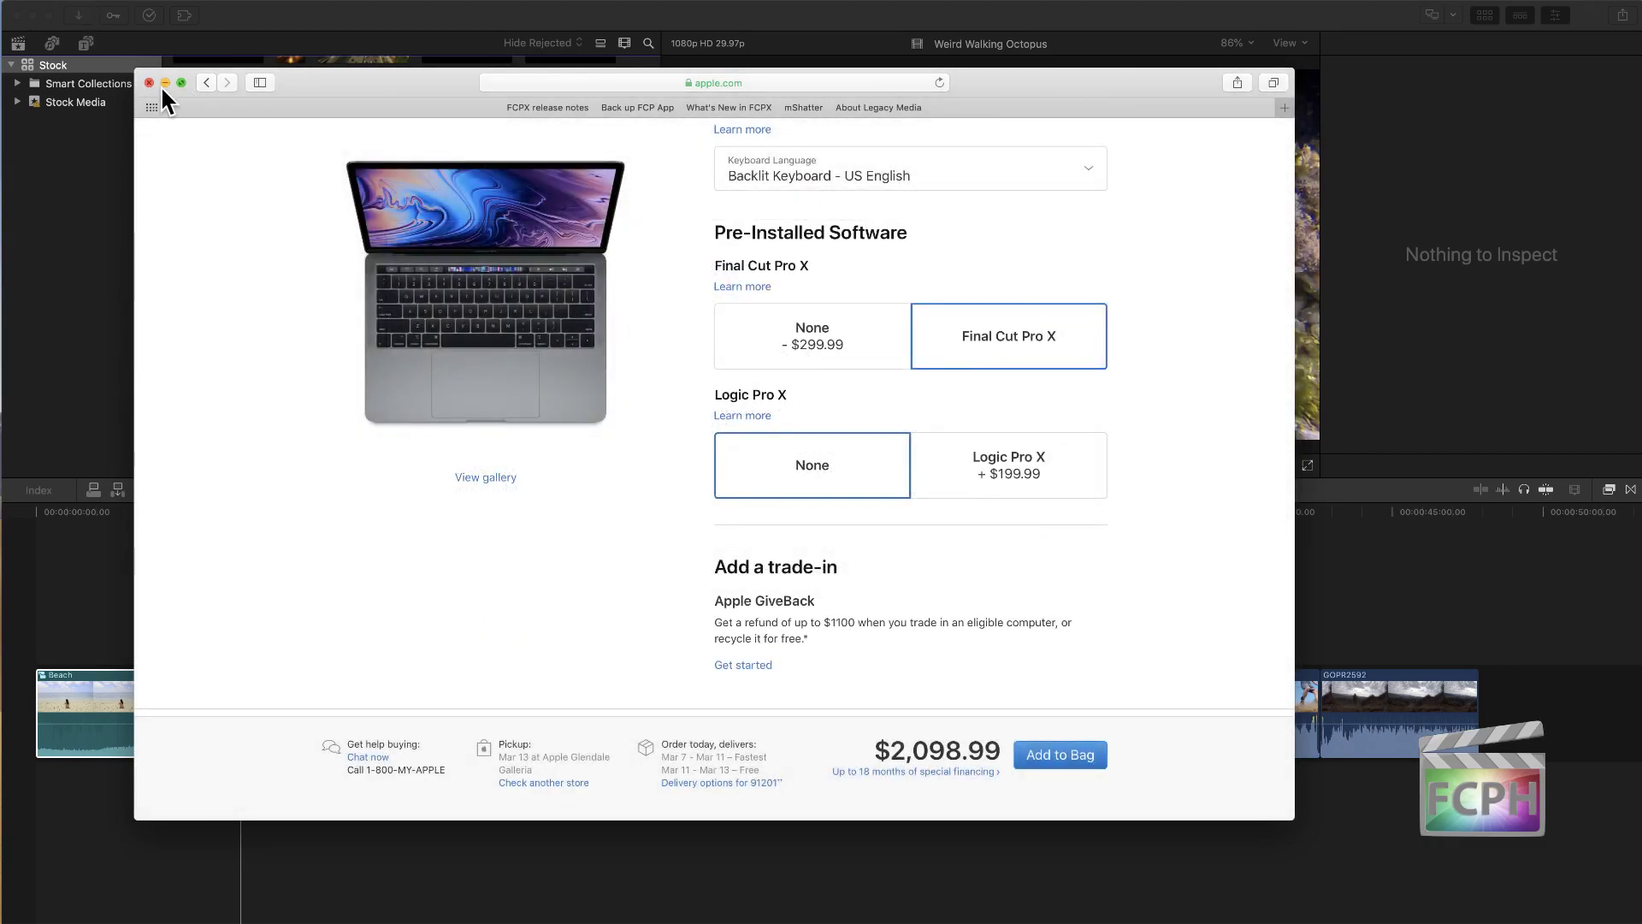
Step: Close the Safari window, return to Final Cut Pro, and open a copy of the Boogie Lights title in Motion
{"action": "left_click", "coordinate": [148, 82]}
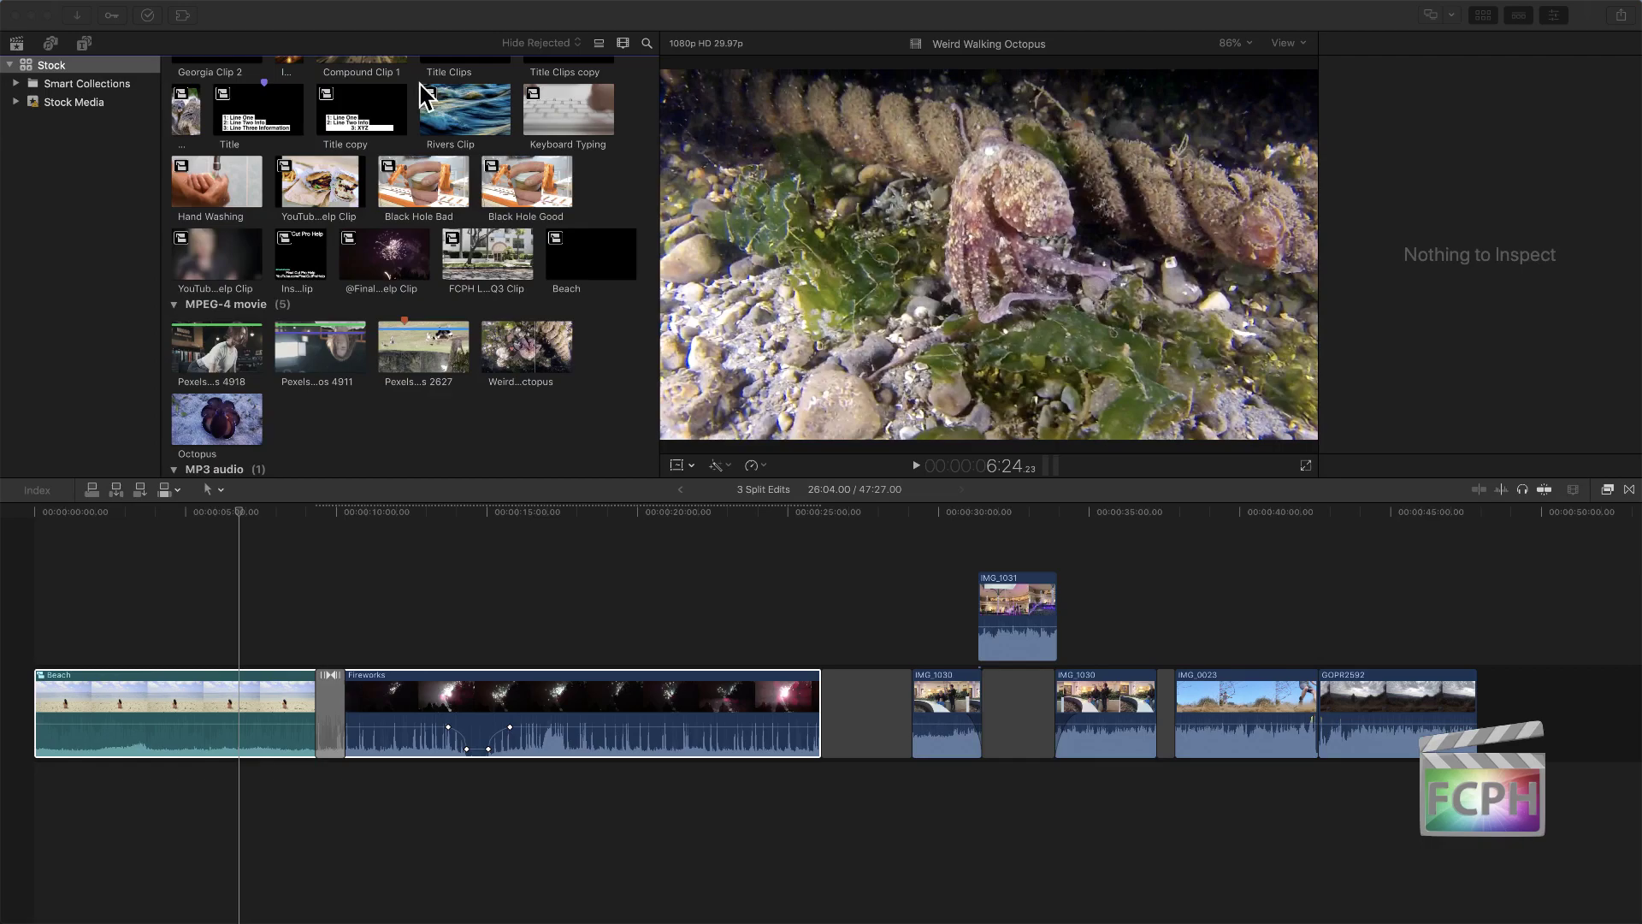
{"action": "left_click", "coordinate": [346, 25]}
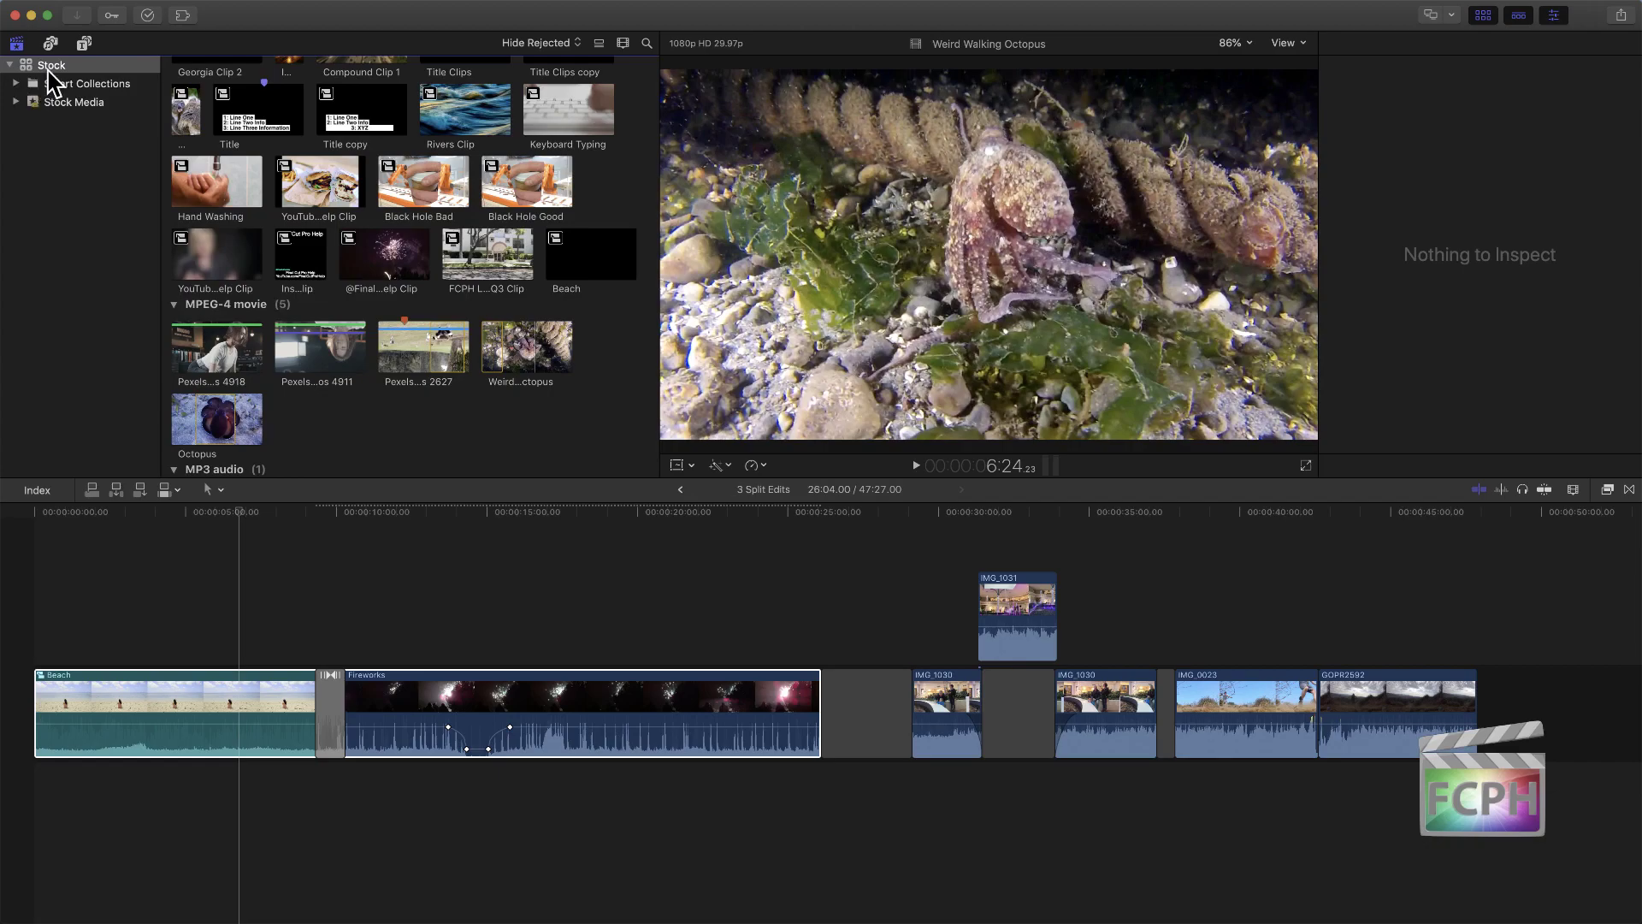
{"action": "left_click", "coordinate": [83, 43]}
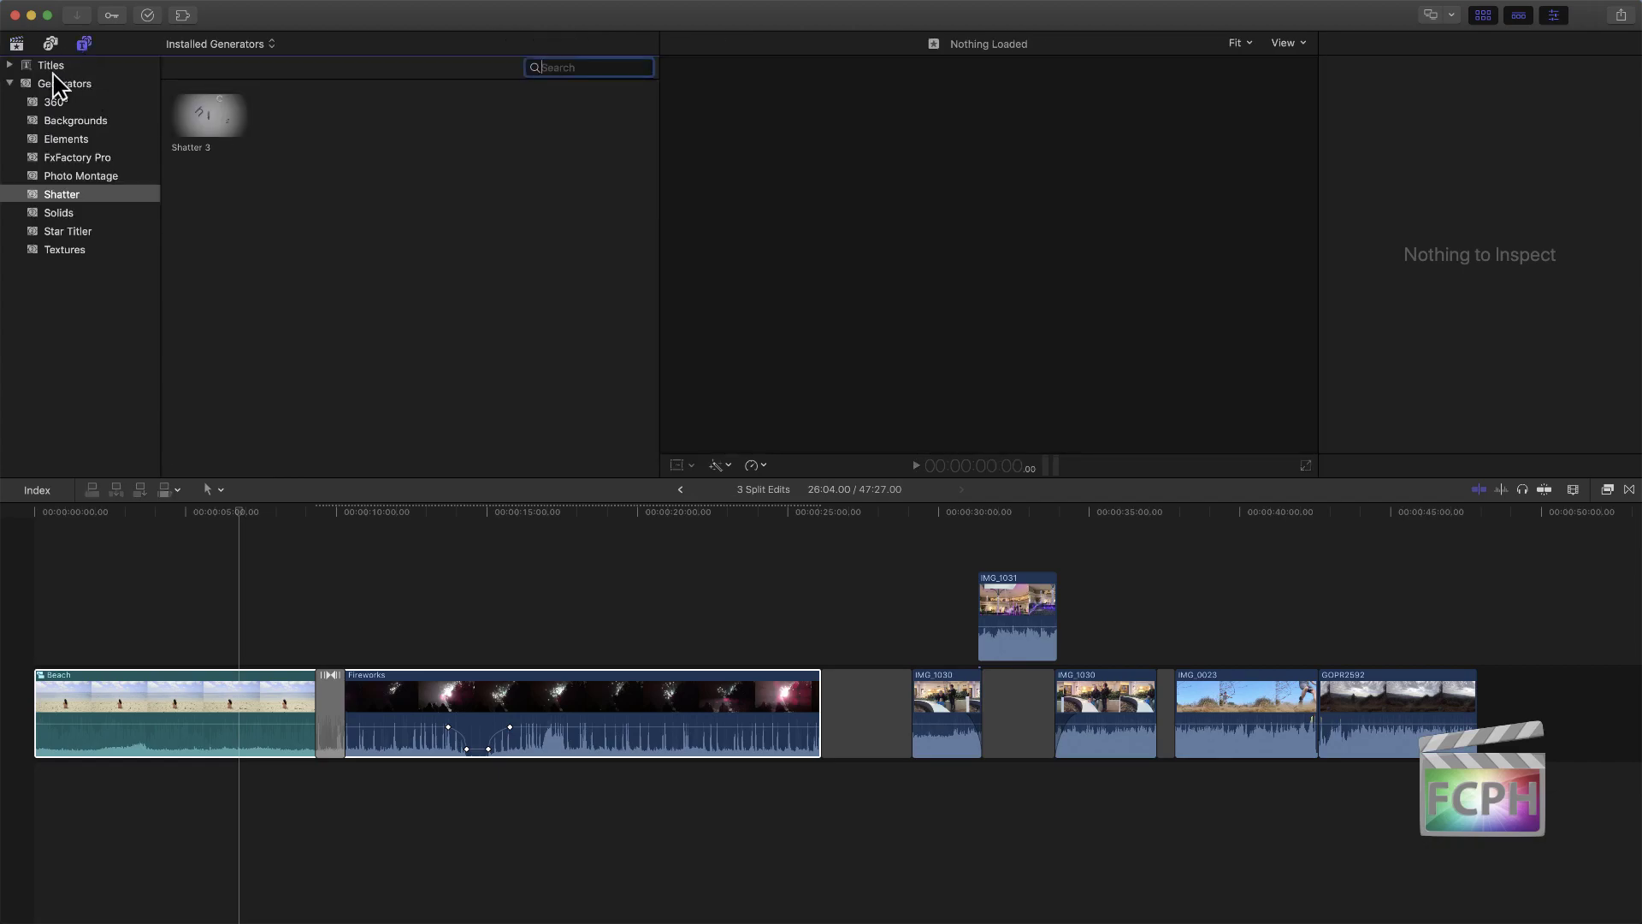
{"action": "left_click", "coordinate": [29, 66]}
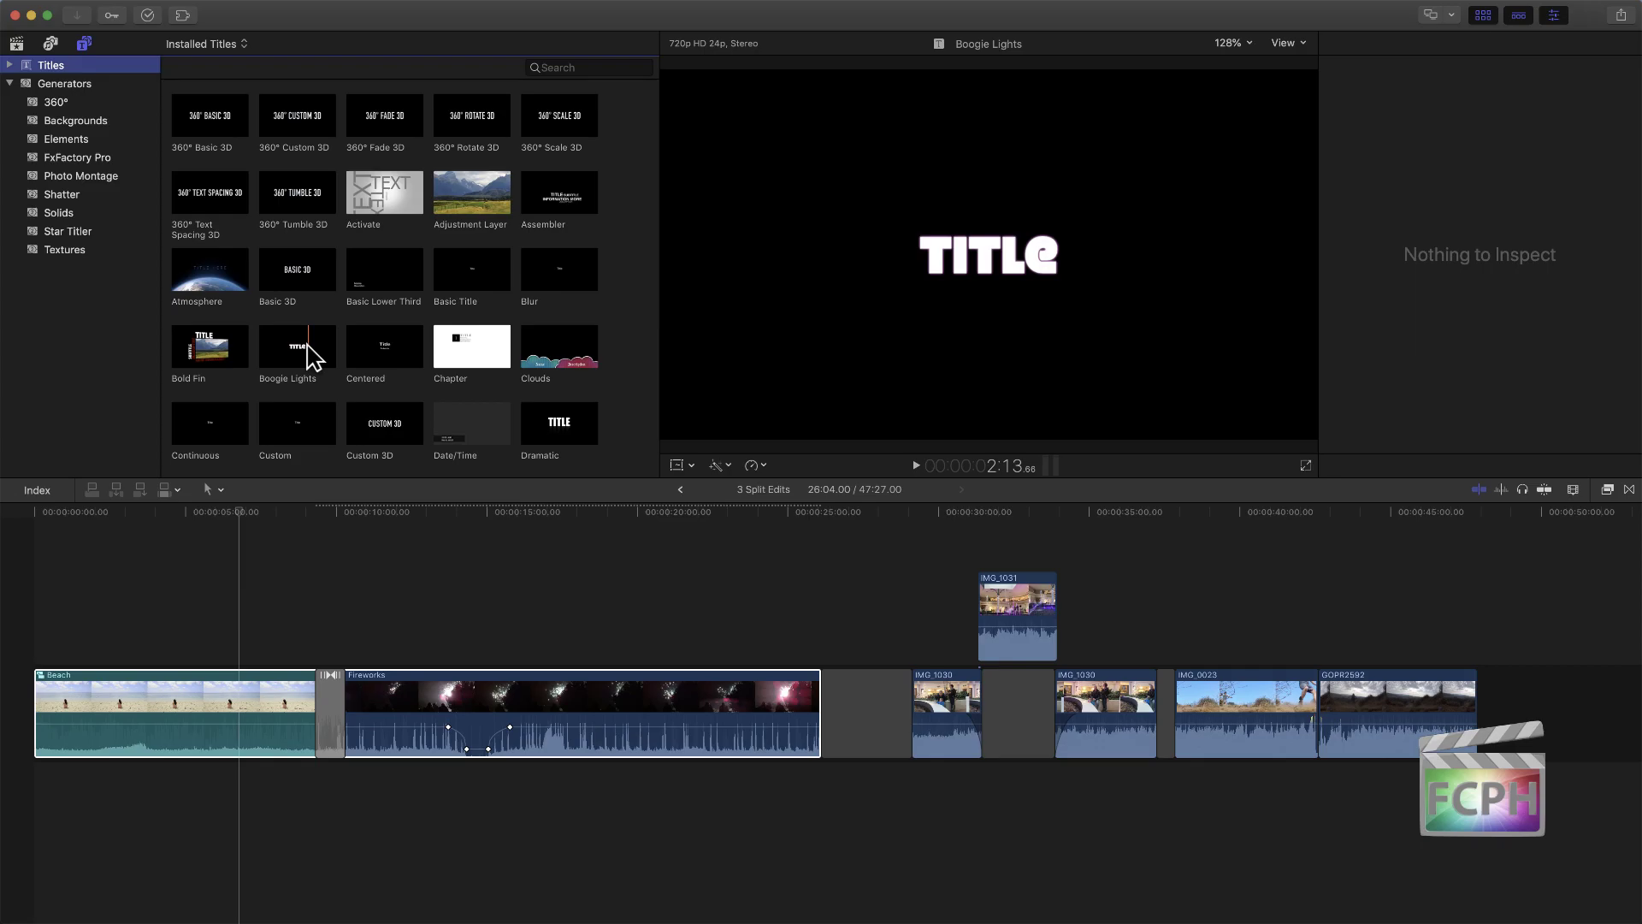
{"action": "right_click", "coordinate": [303, 345]}
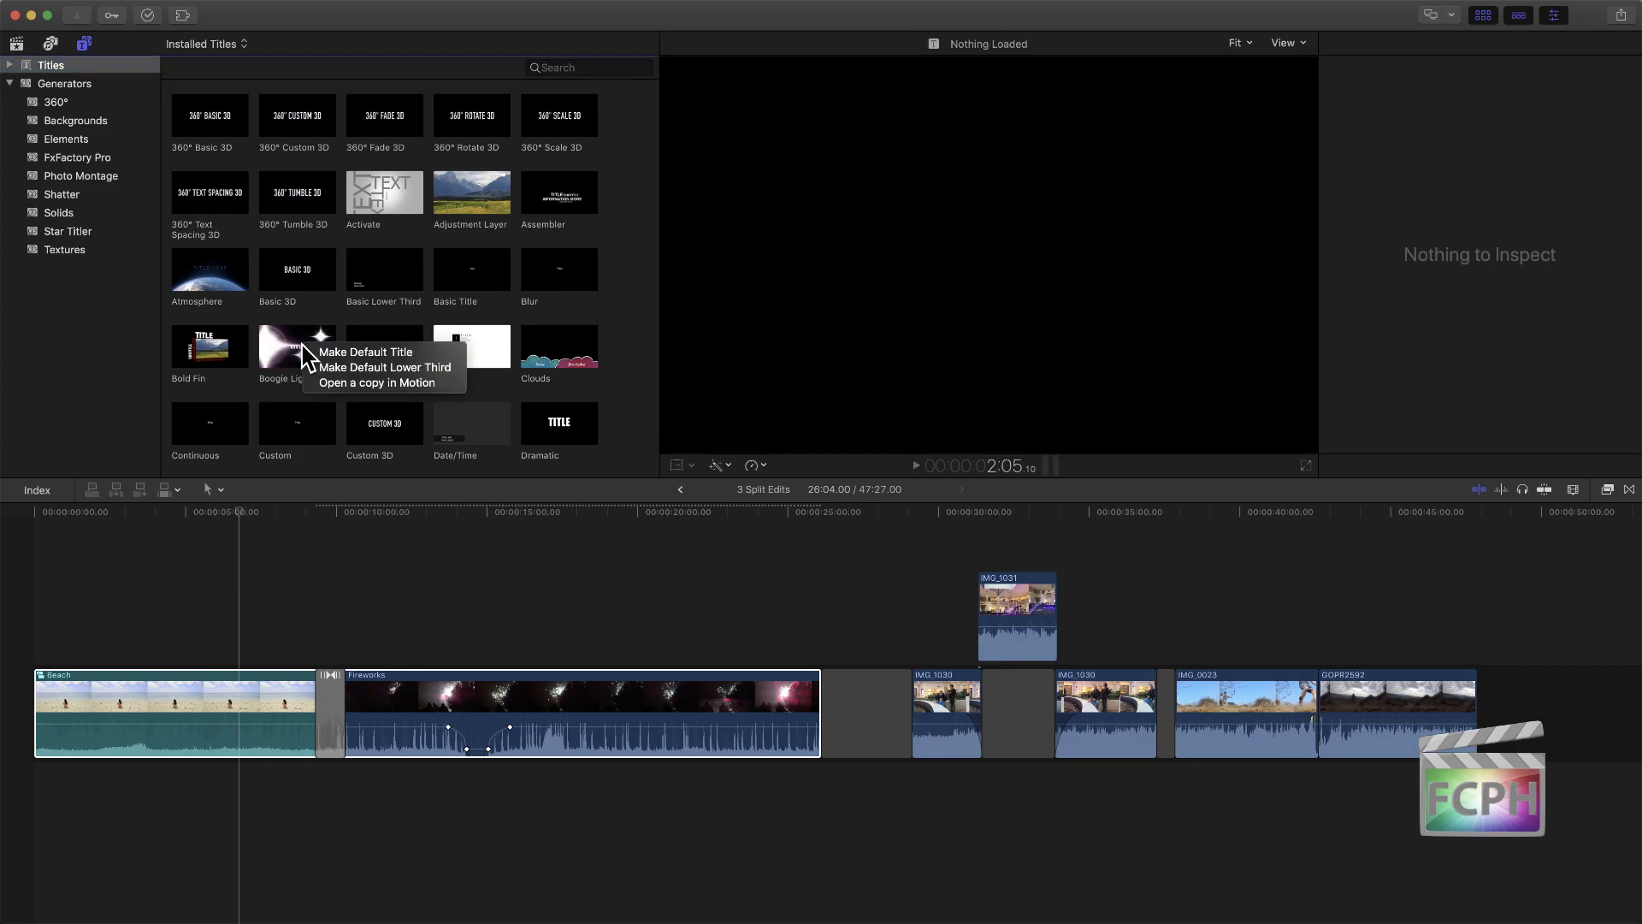
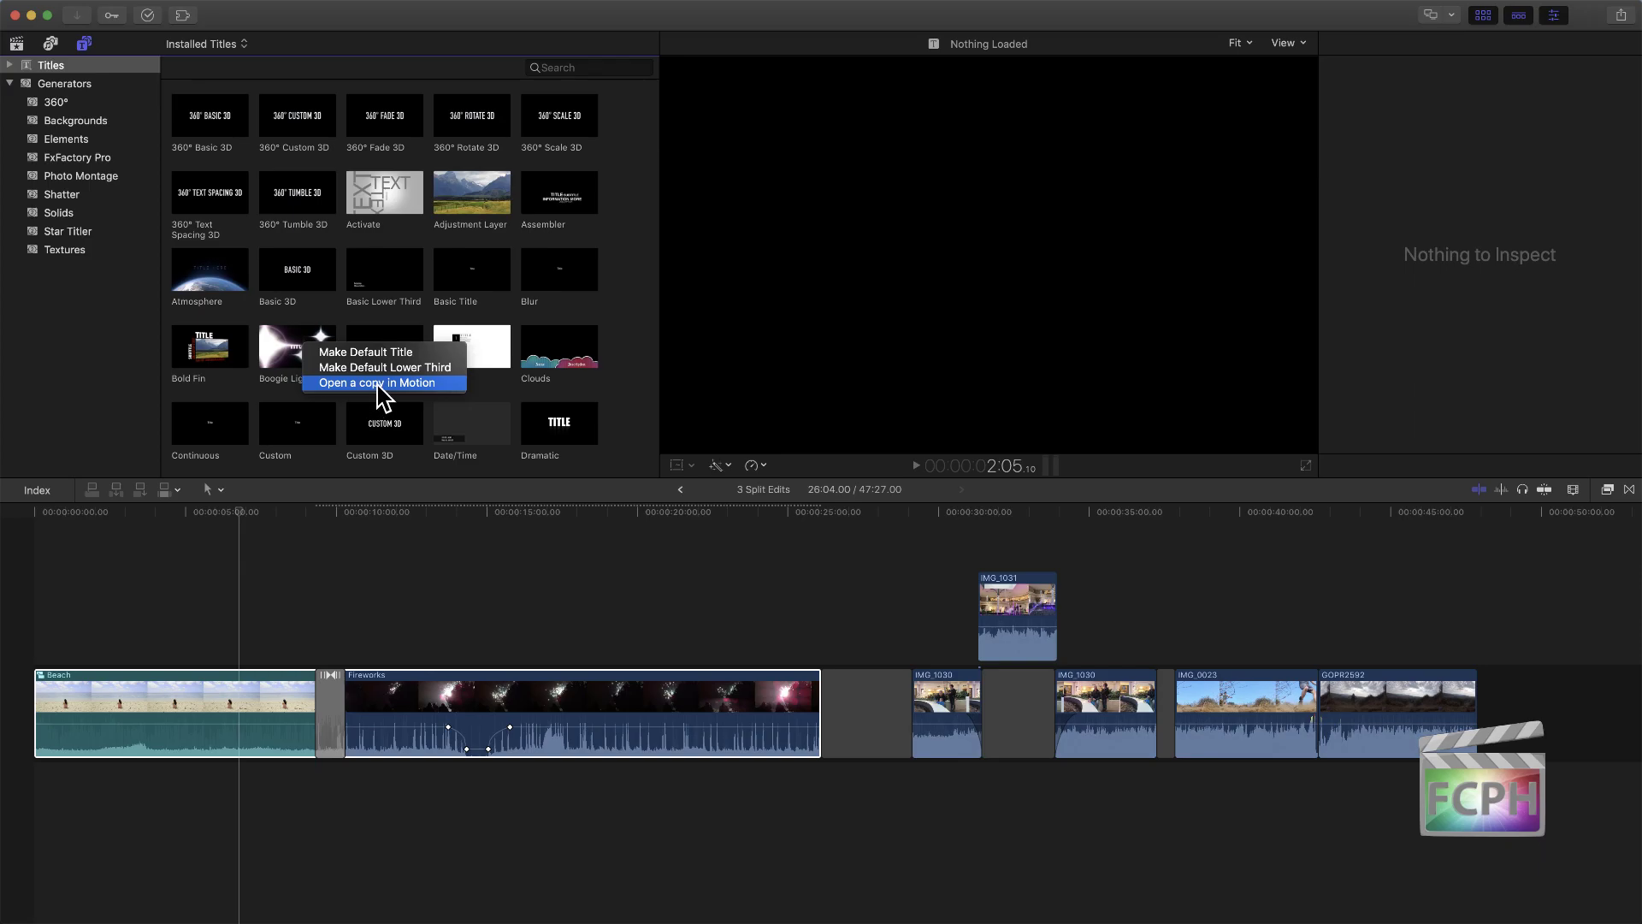
{"action": "left_click", "coordinate": [378, 387]}
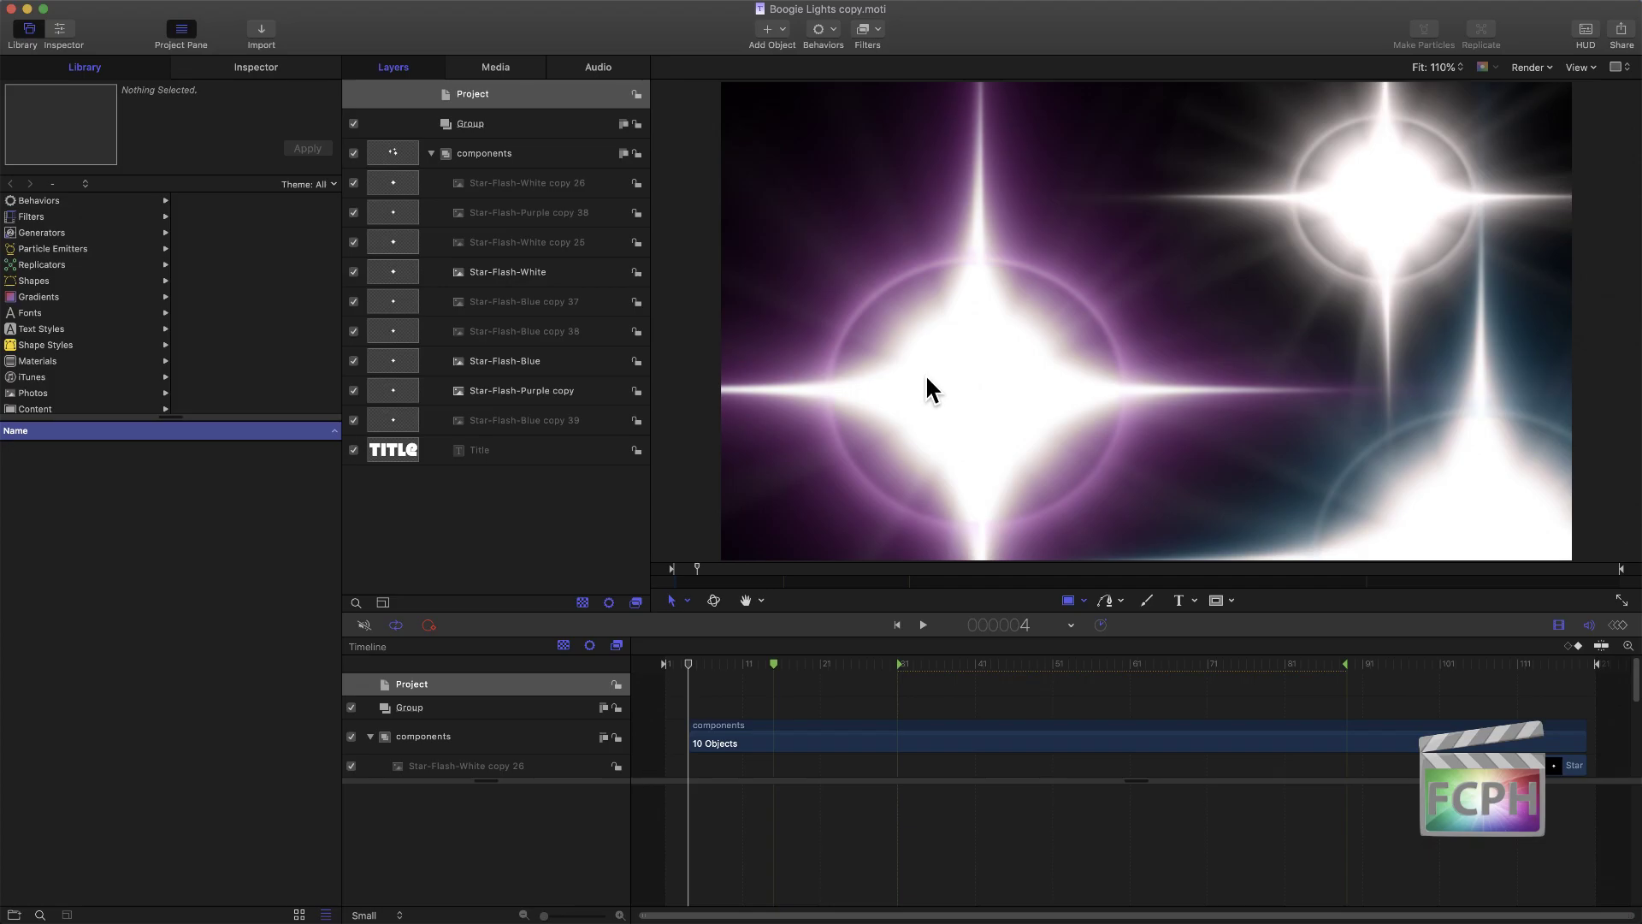
Step: Check the titles in Final Cut Pro, return to Motion and preview the copied Boogie Lights title at different frames
{"action": "key", "text": "super+Tab"}
{"action": "key", "text": "super+Tab"}
{"action": "key", "text": "super+shift+Tab"}
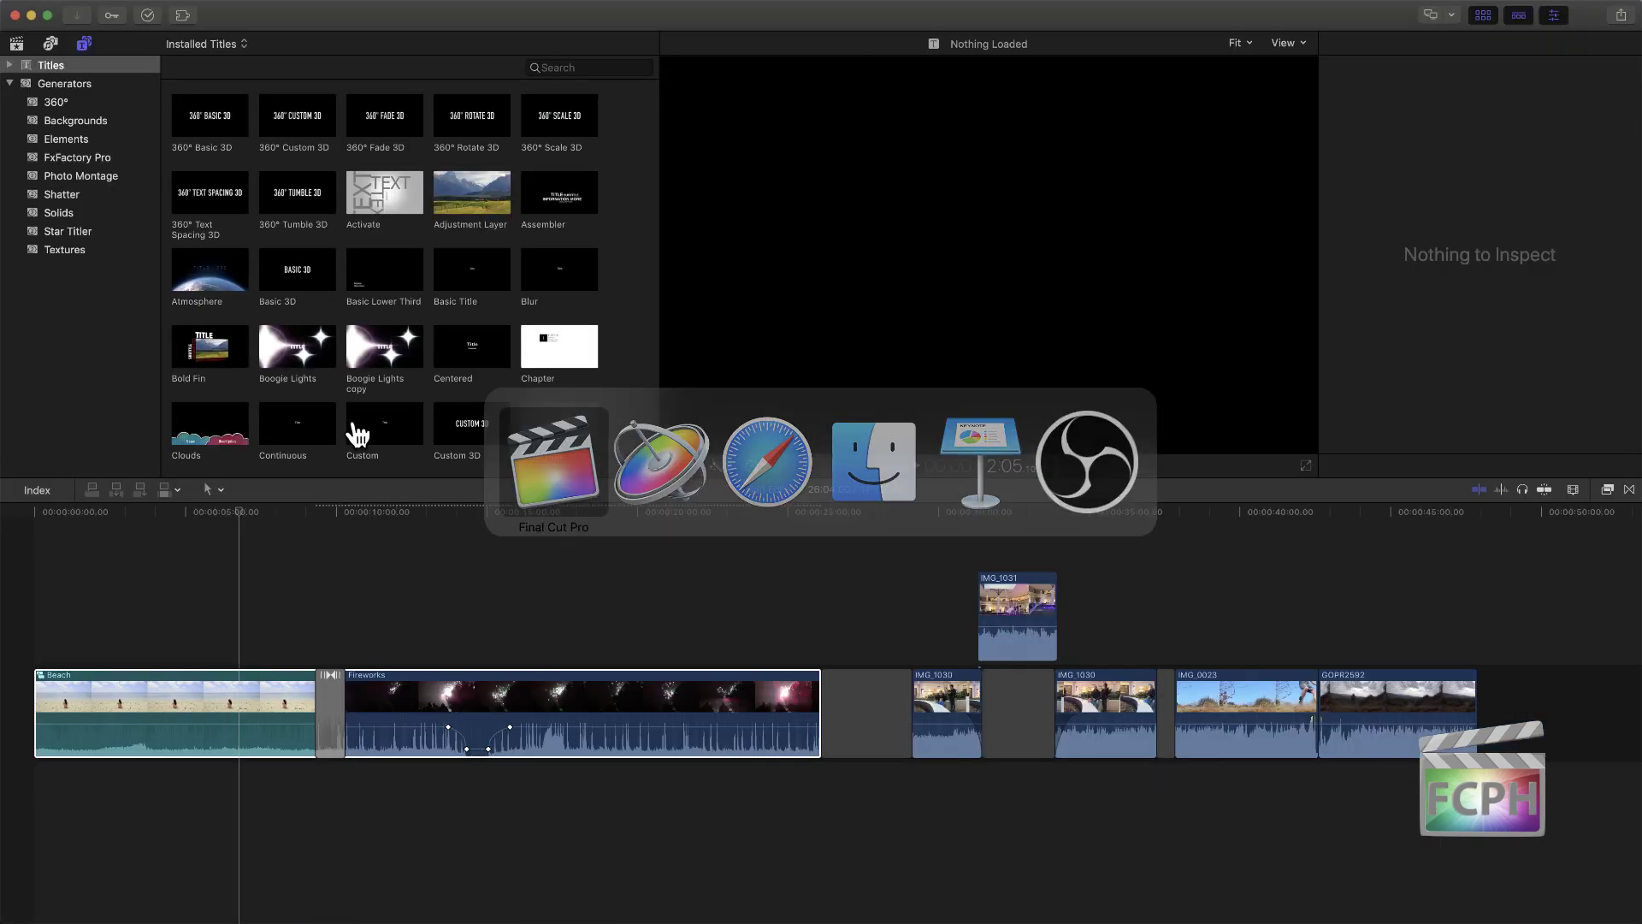
{"action": "key", "text": "super+Tab"}
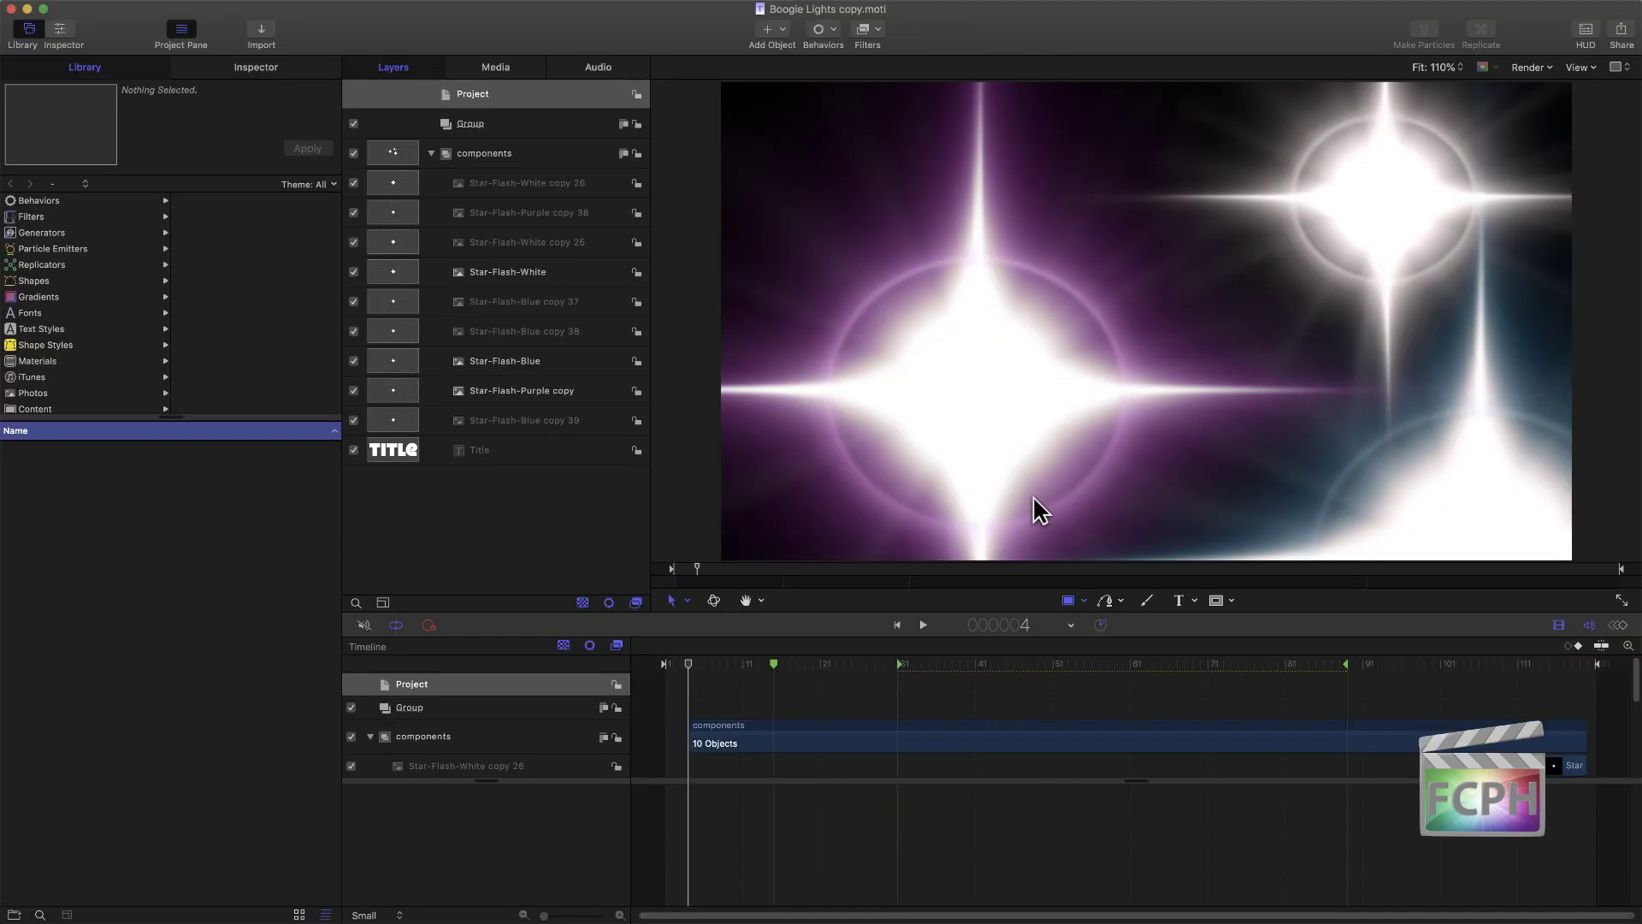
{"action": "left_click", "coordinate": [823, 569]}
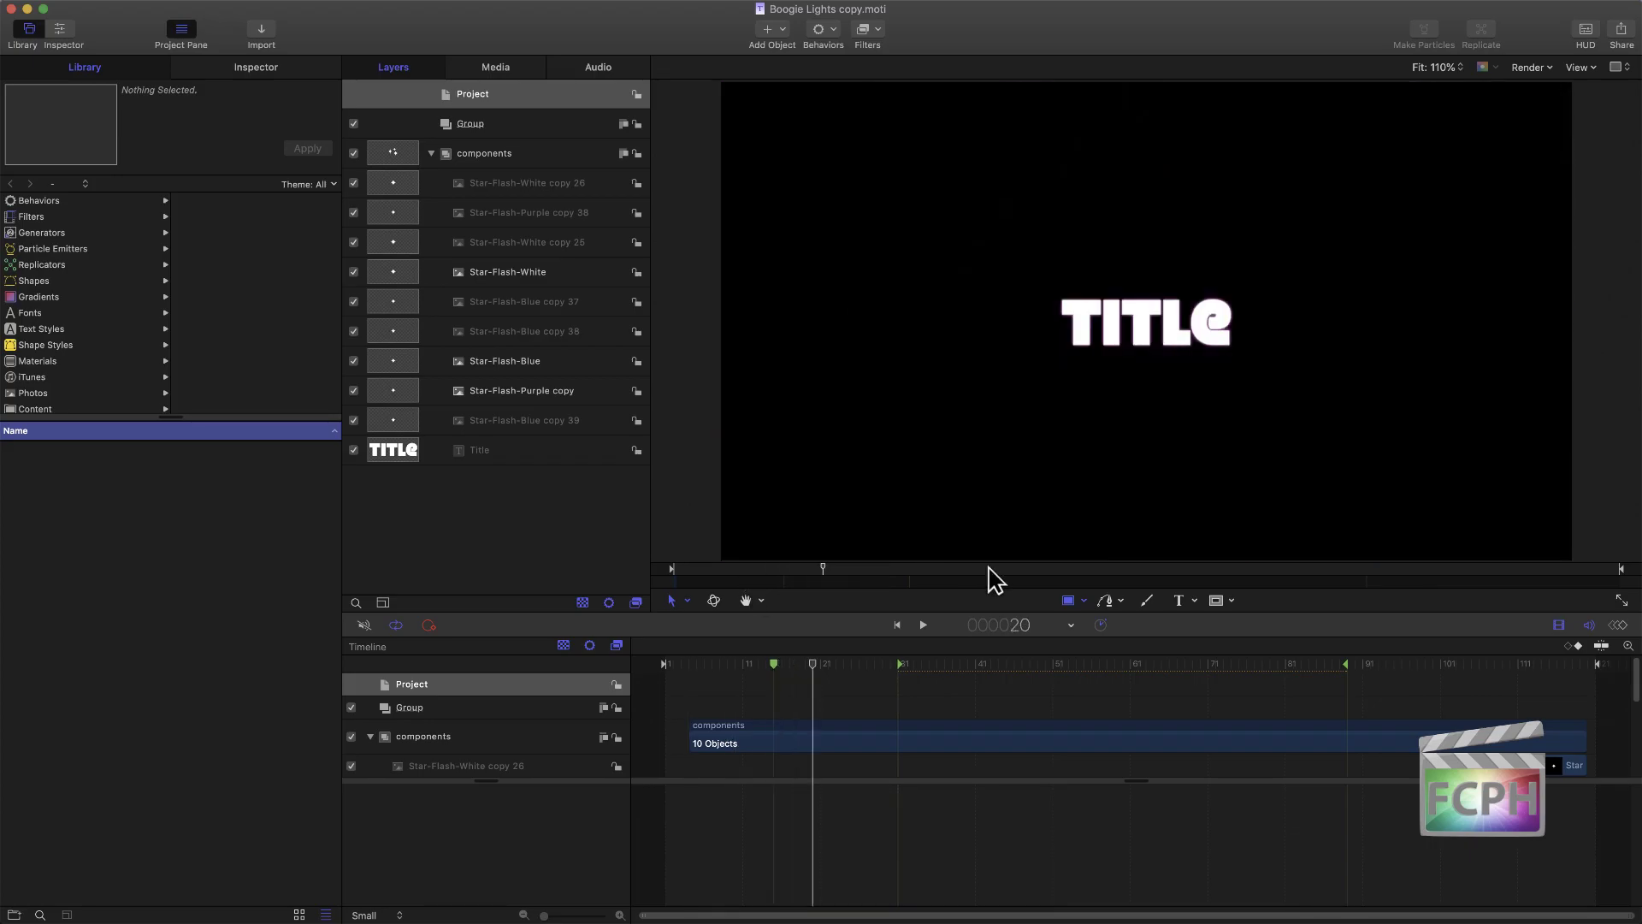
{"action": "left_click_drag", "start_coordinate": [988, 579], "coordinate": [839, 634]}
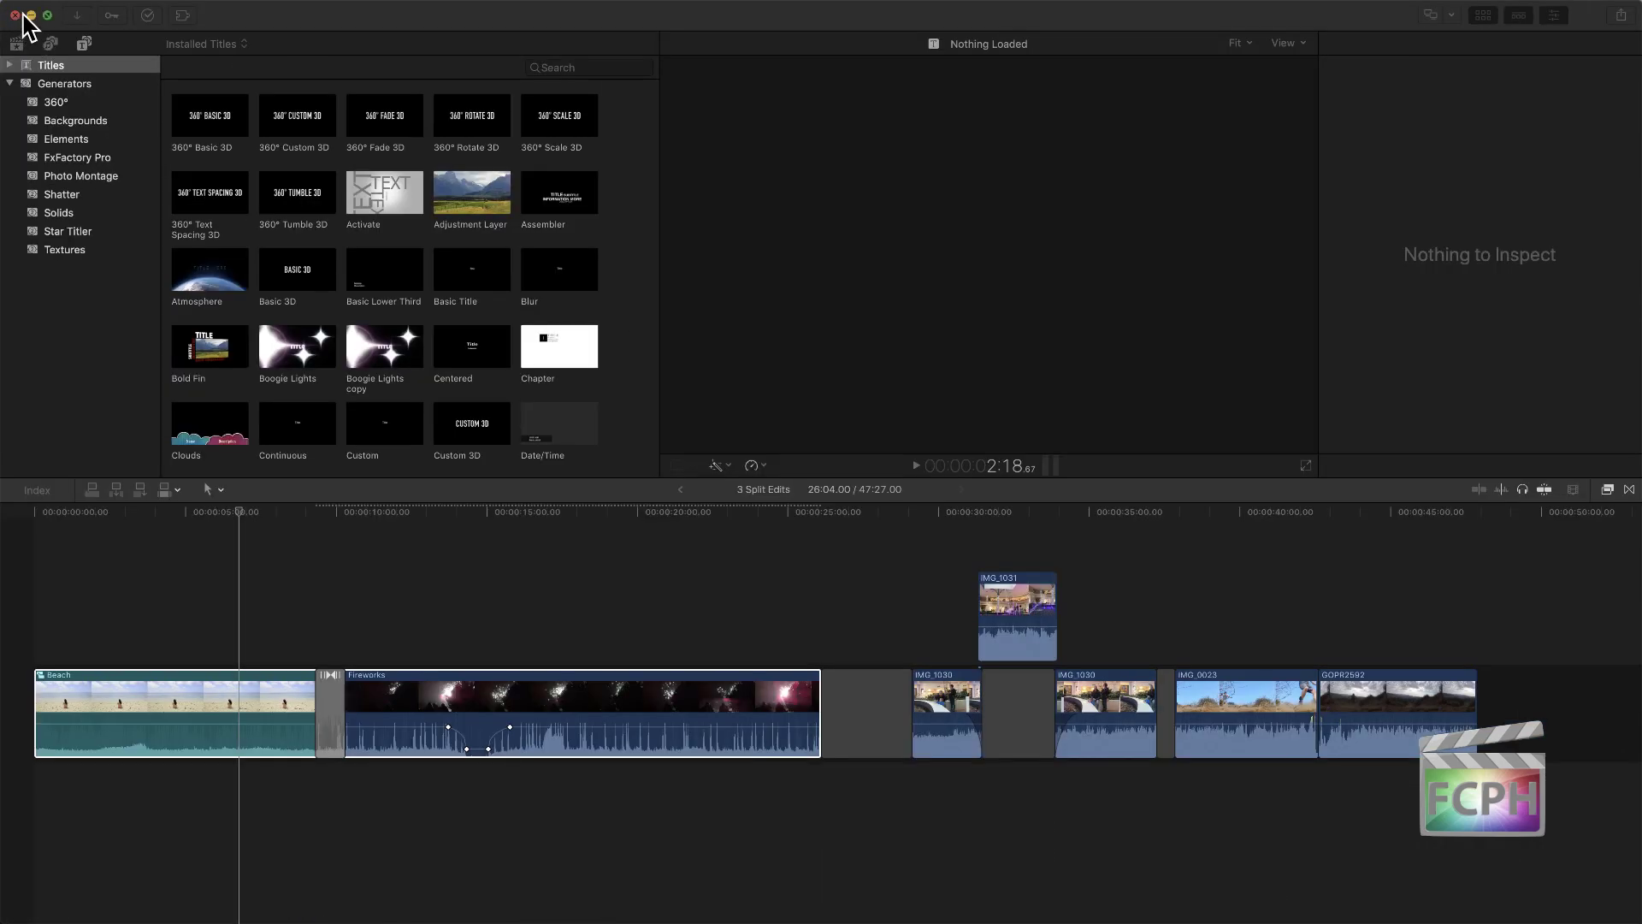
Step: Minimize the Final Cut Pro window and bring up Motion's Project Browser for a new project
{"action": "left_click", "coordinate": [31, 16]}
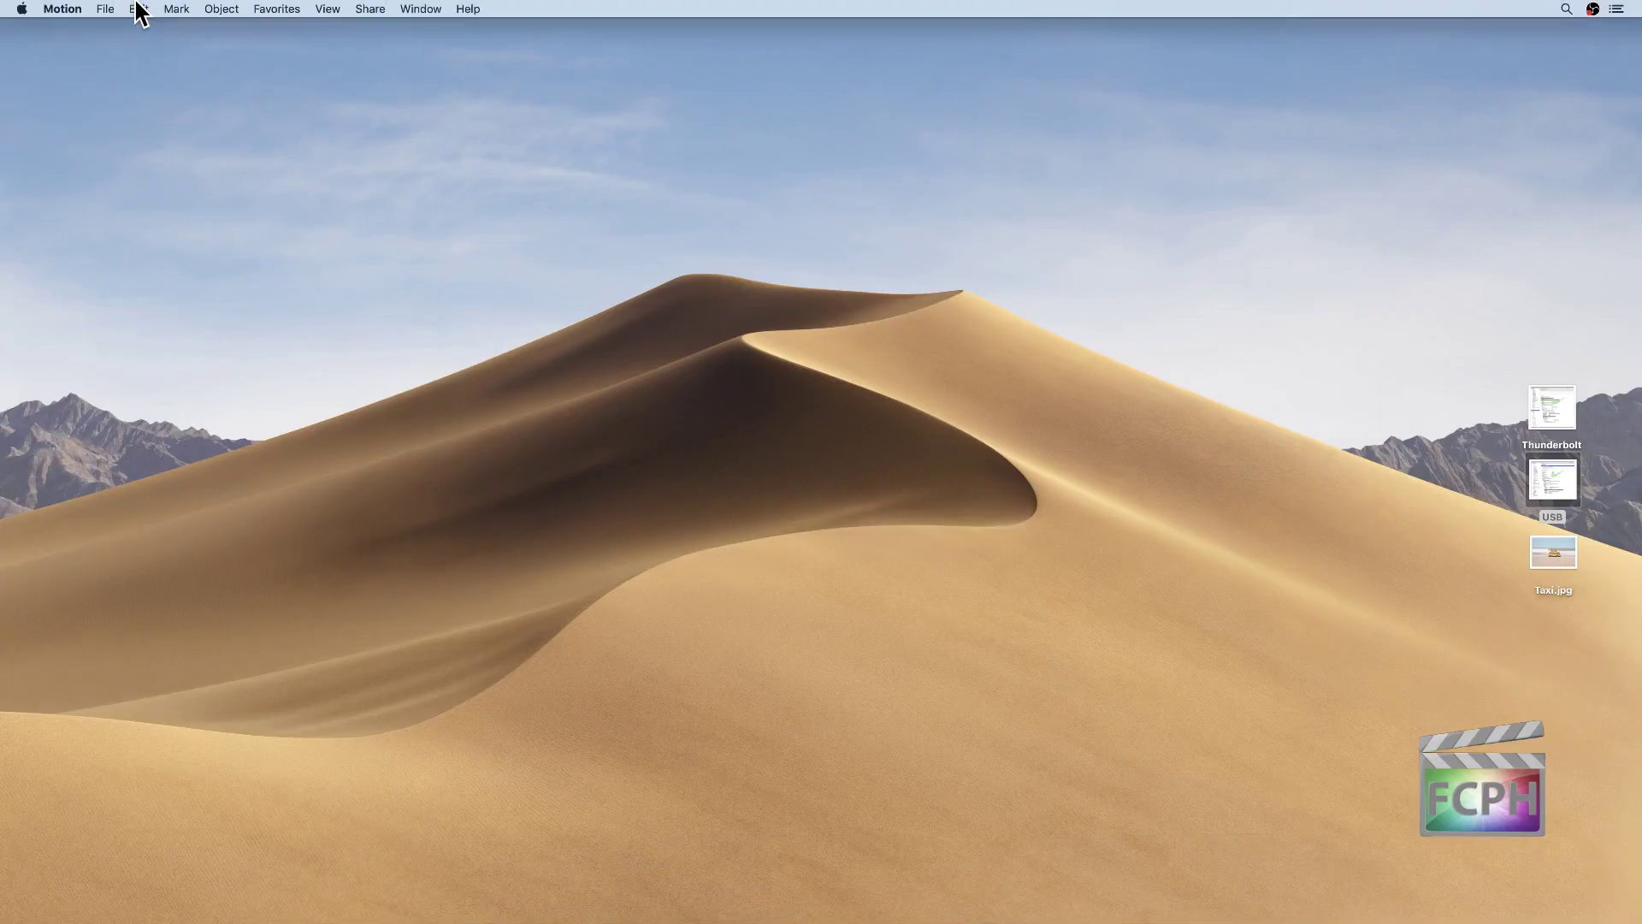
{"action": "left_click", "coordinate": [106, 9]}
{"action": "left_click", "coordinate": [132, 25]}
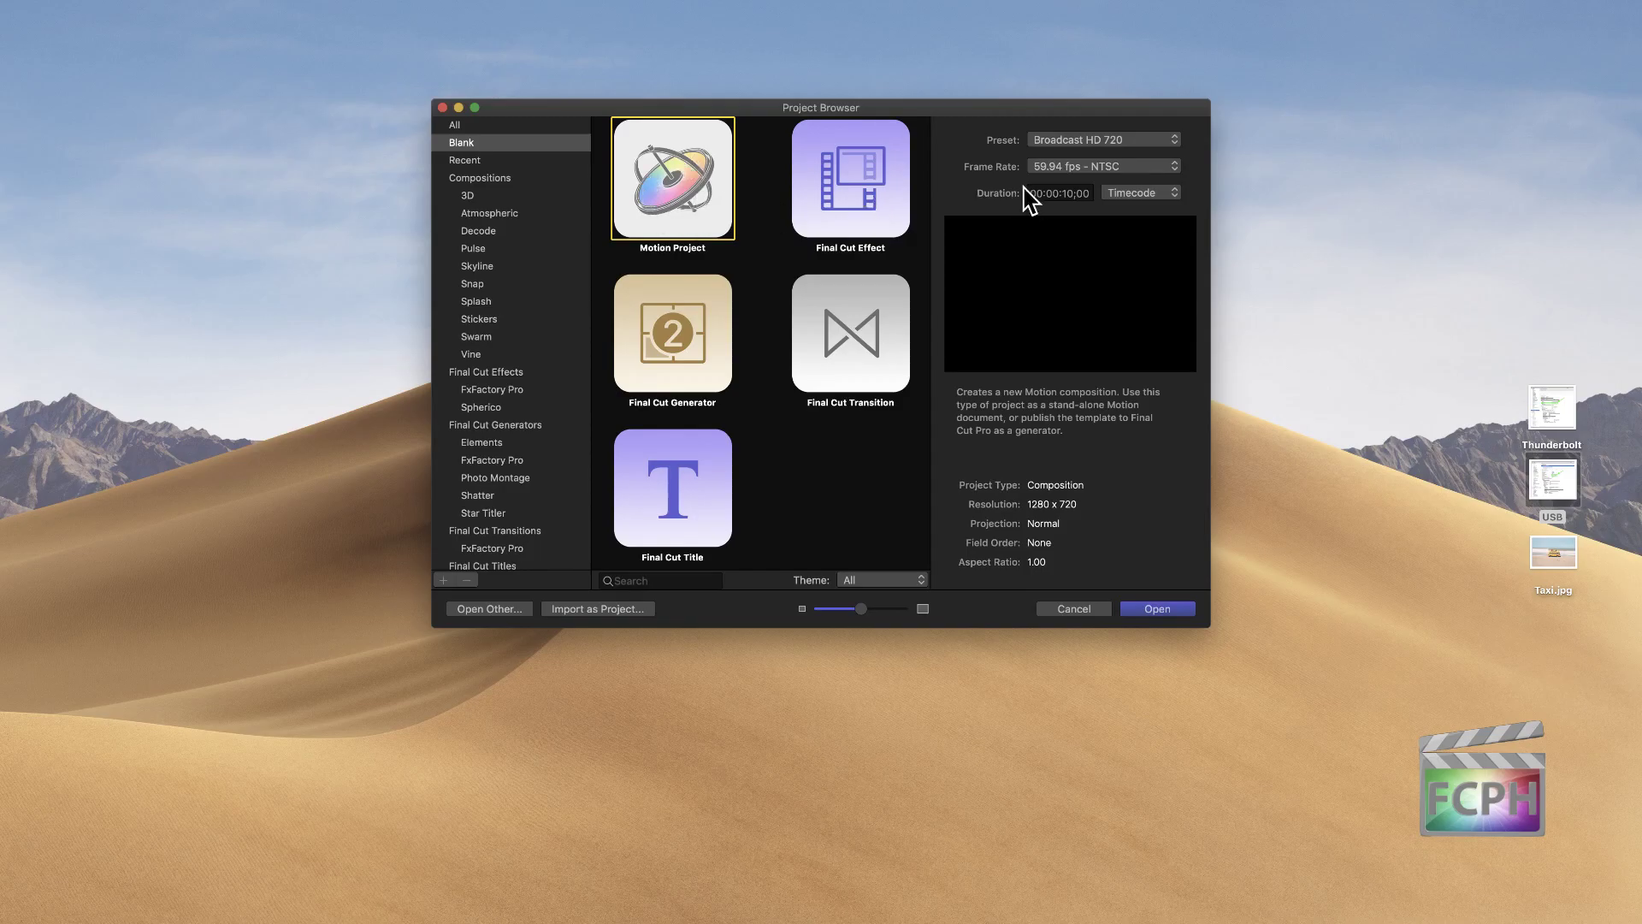
Step: Set the blank Motion project to the 4K - Ultra HD preset with a frame rate of 30 fps
{"action": "left_click", "coordinate": [1145, 151]}
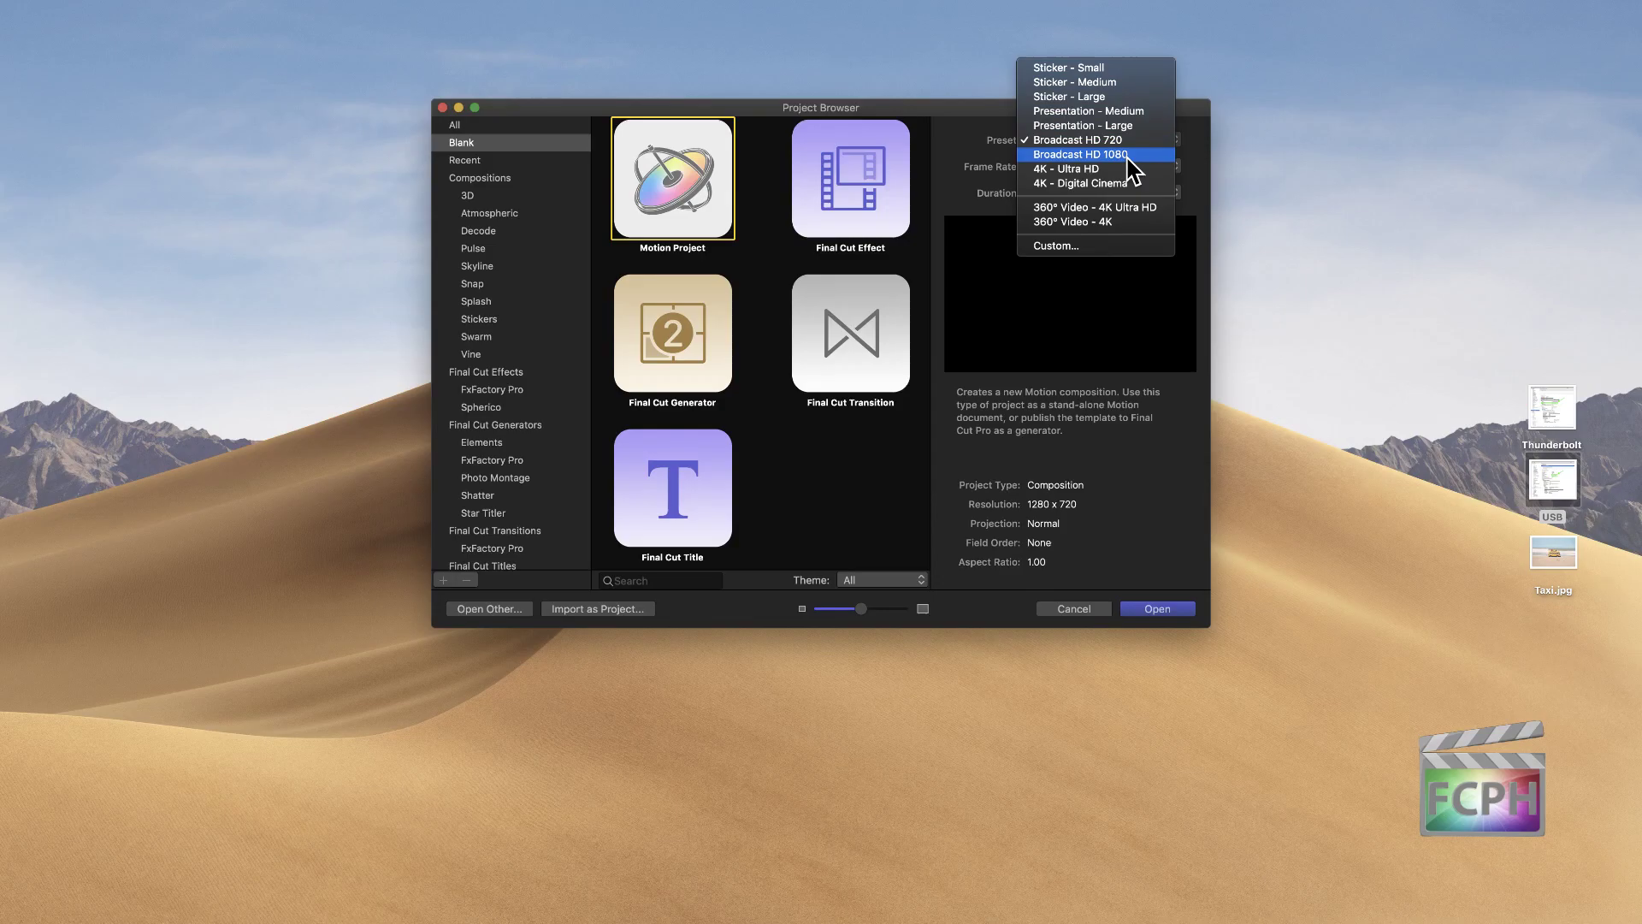
{"action": "left_click", "coordinate": [1083, 246]}
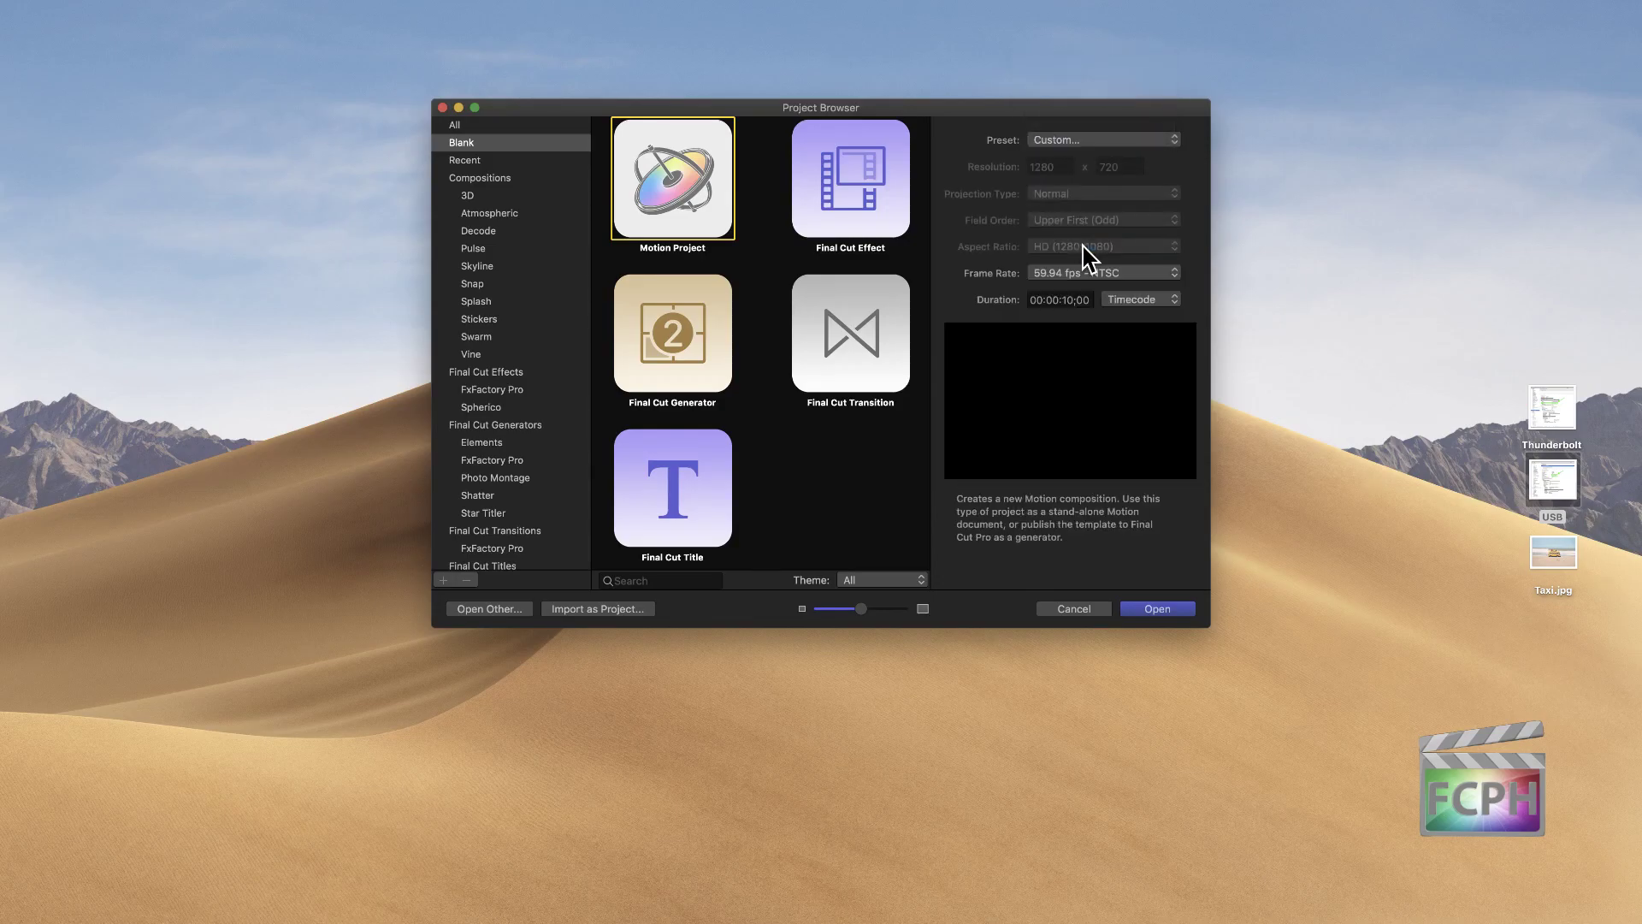
{"action": "left_click", "coordinate": [1080, 142]}
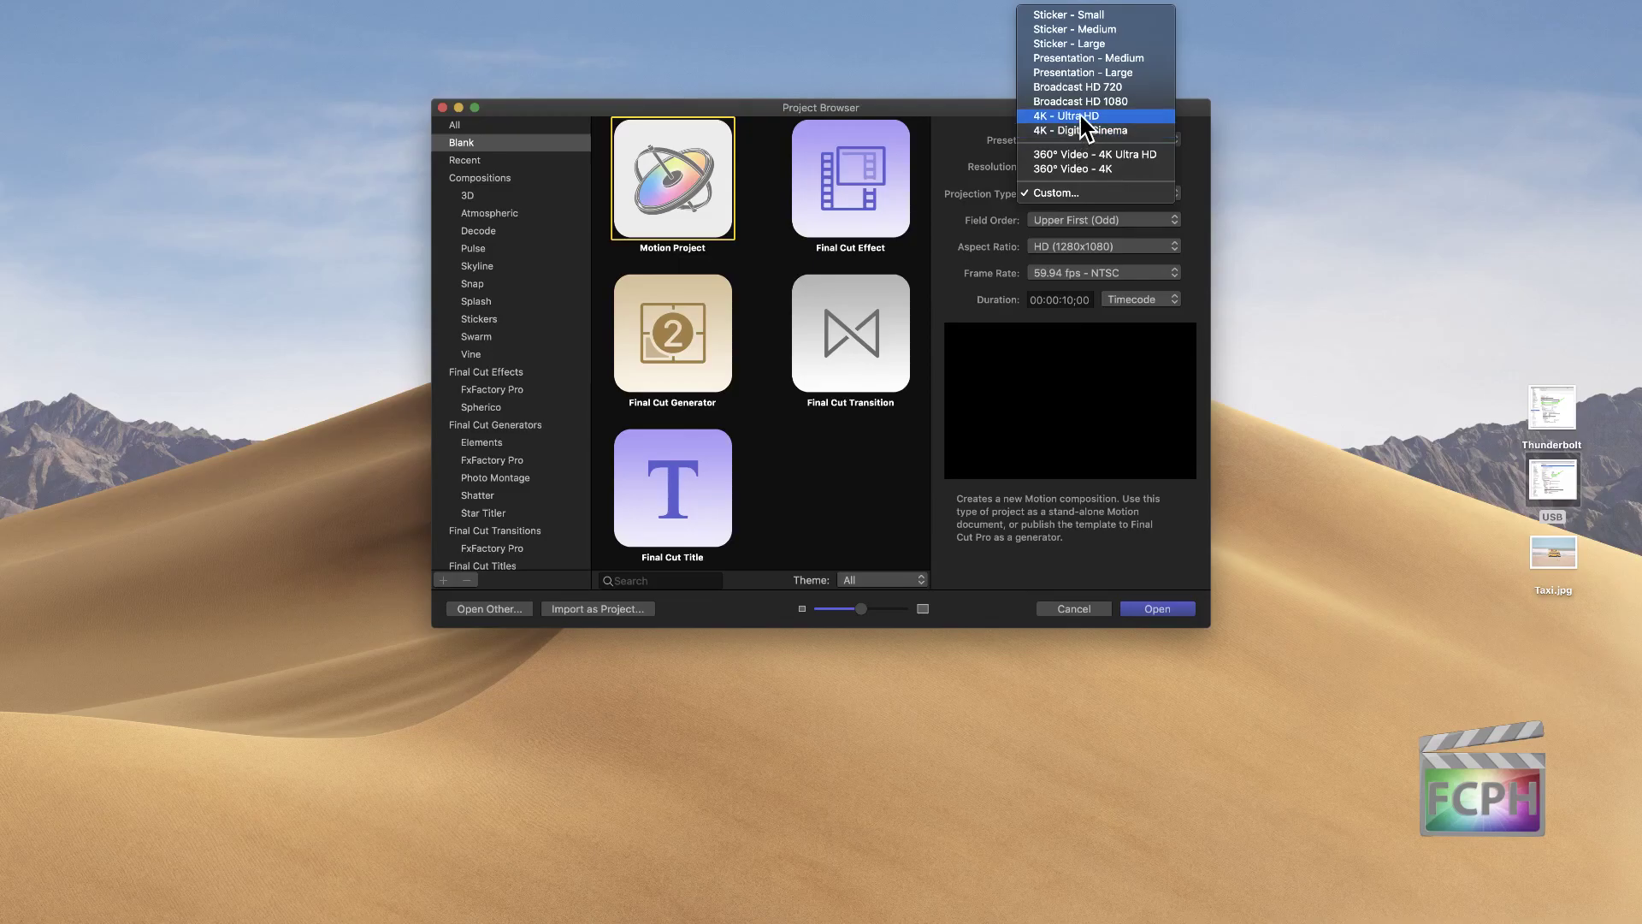
{"action": "left_click", "coordinate": [1077, 115]}
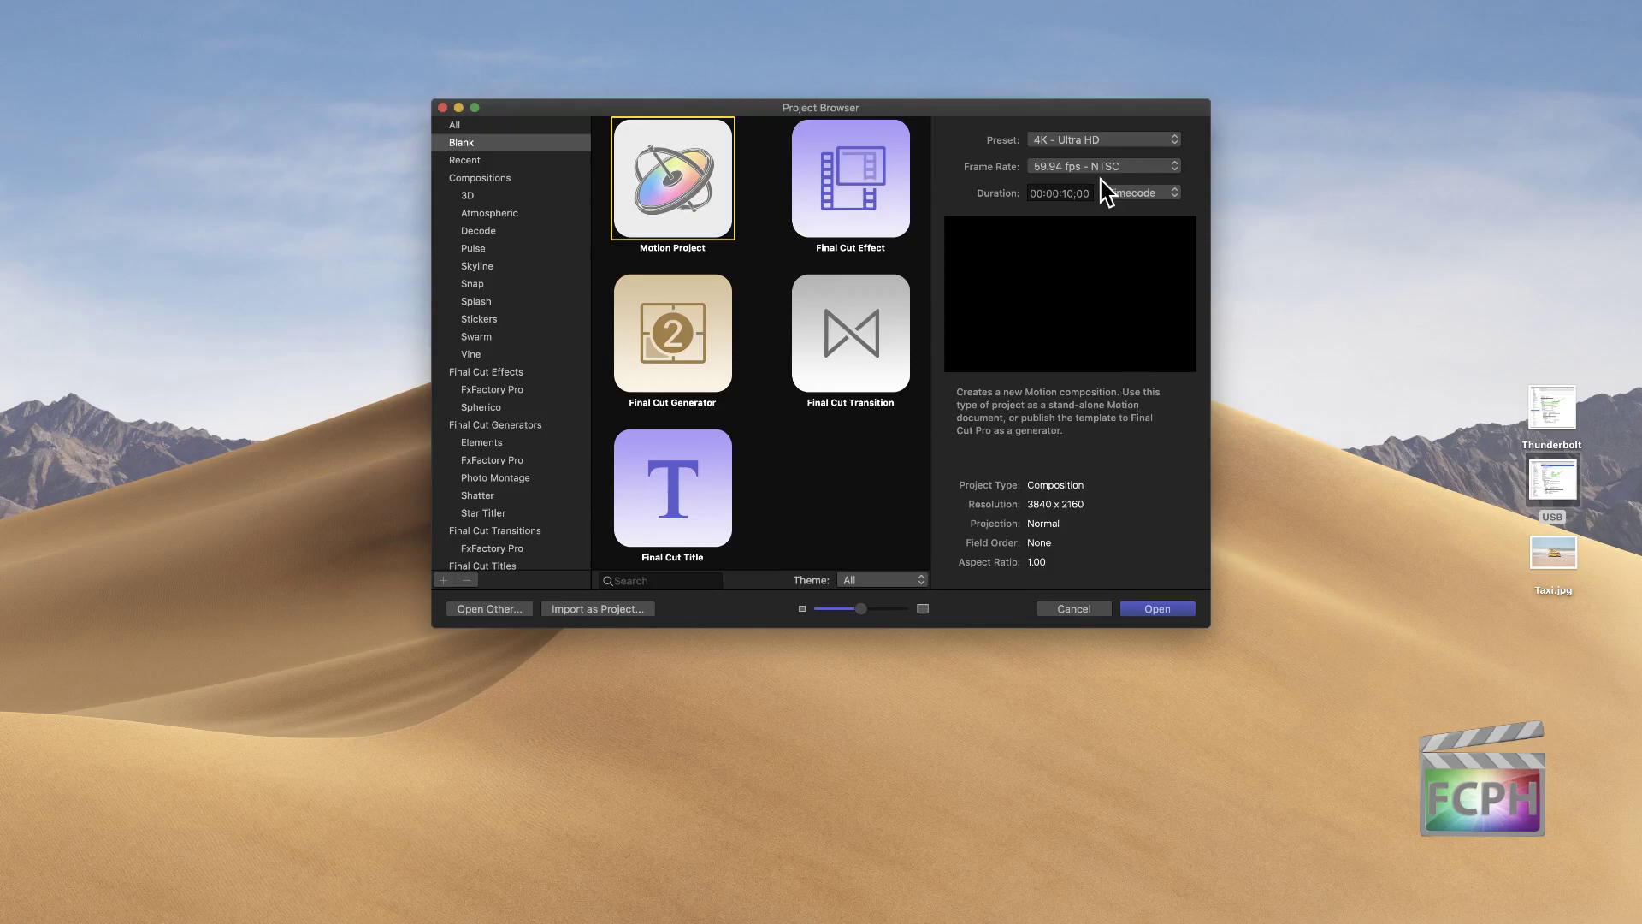
{"action": "left_click", "coordinate": [1060, 166]}
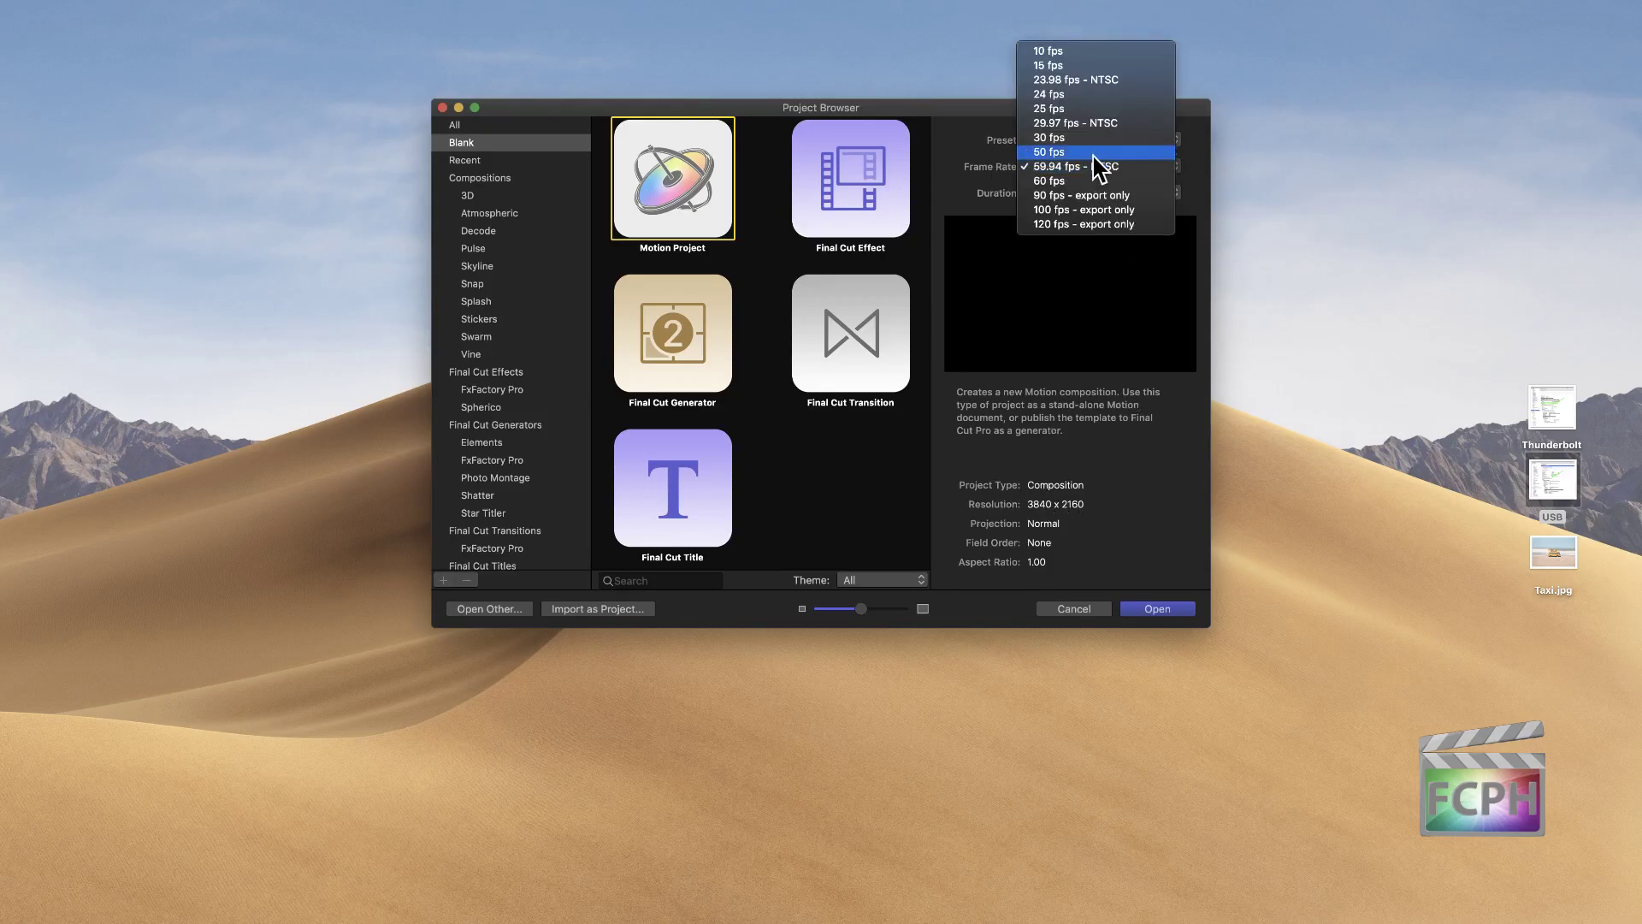
{"action": "left_click", "coordinate": [1093, 137]}
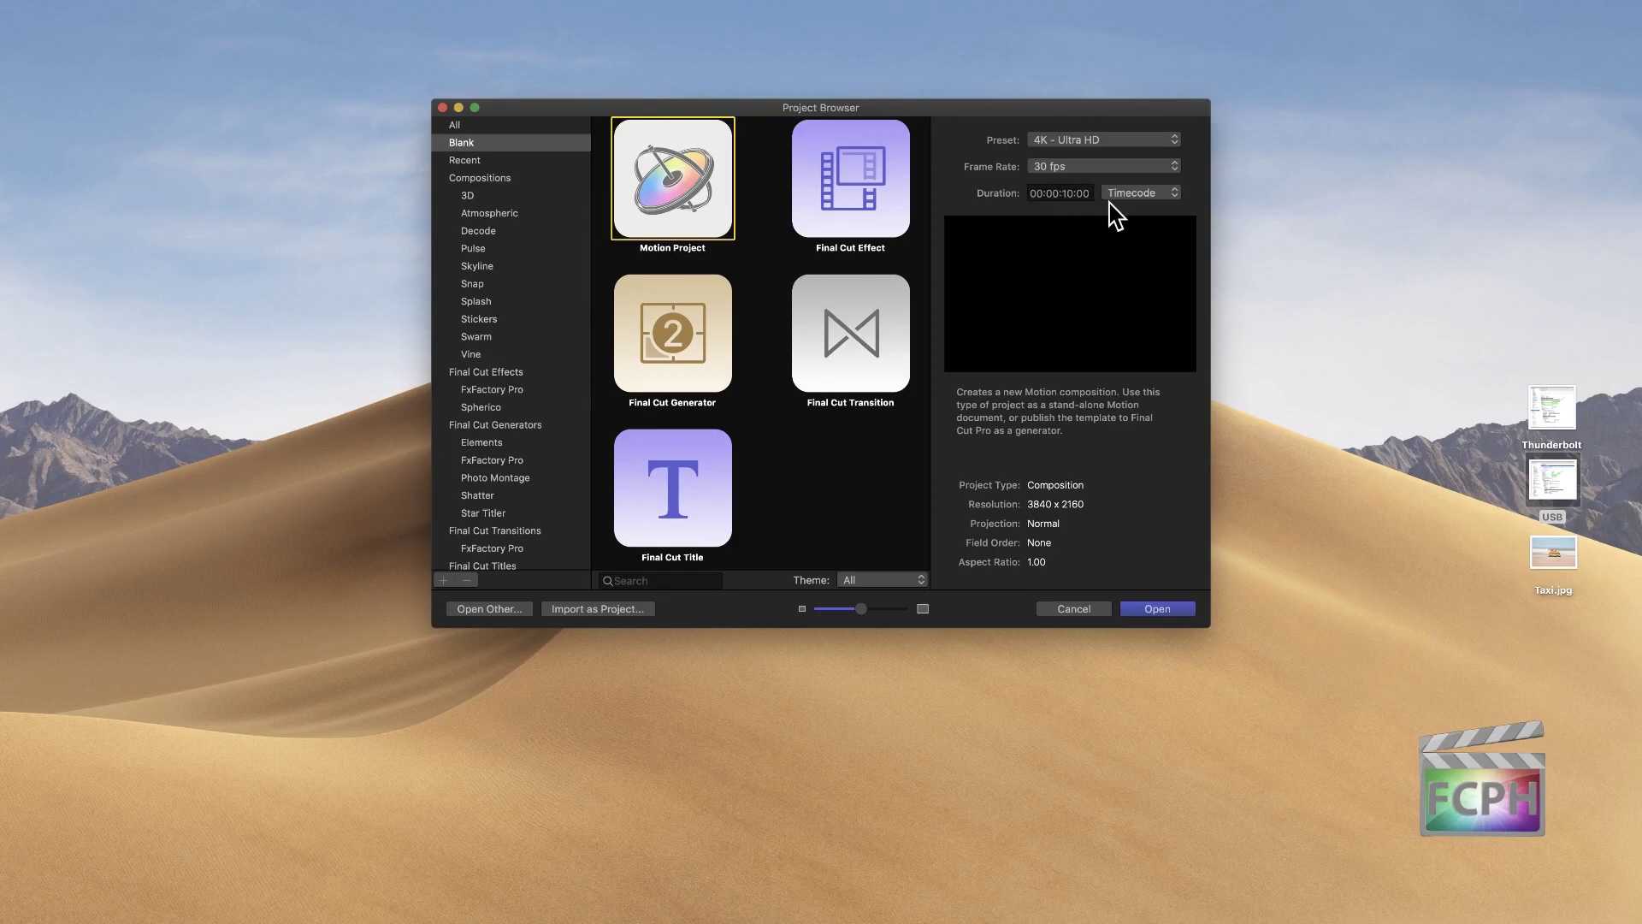
Step: Set the project duration to 5 seconds and create the Motion project
{"action": "left_click", "coordinate": [1071, 193]}
{"action": "type", "text": "05"}
{"action": "key", "text": "Return"}
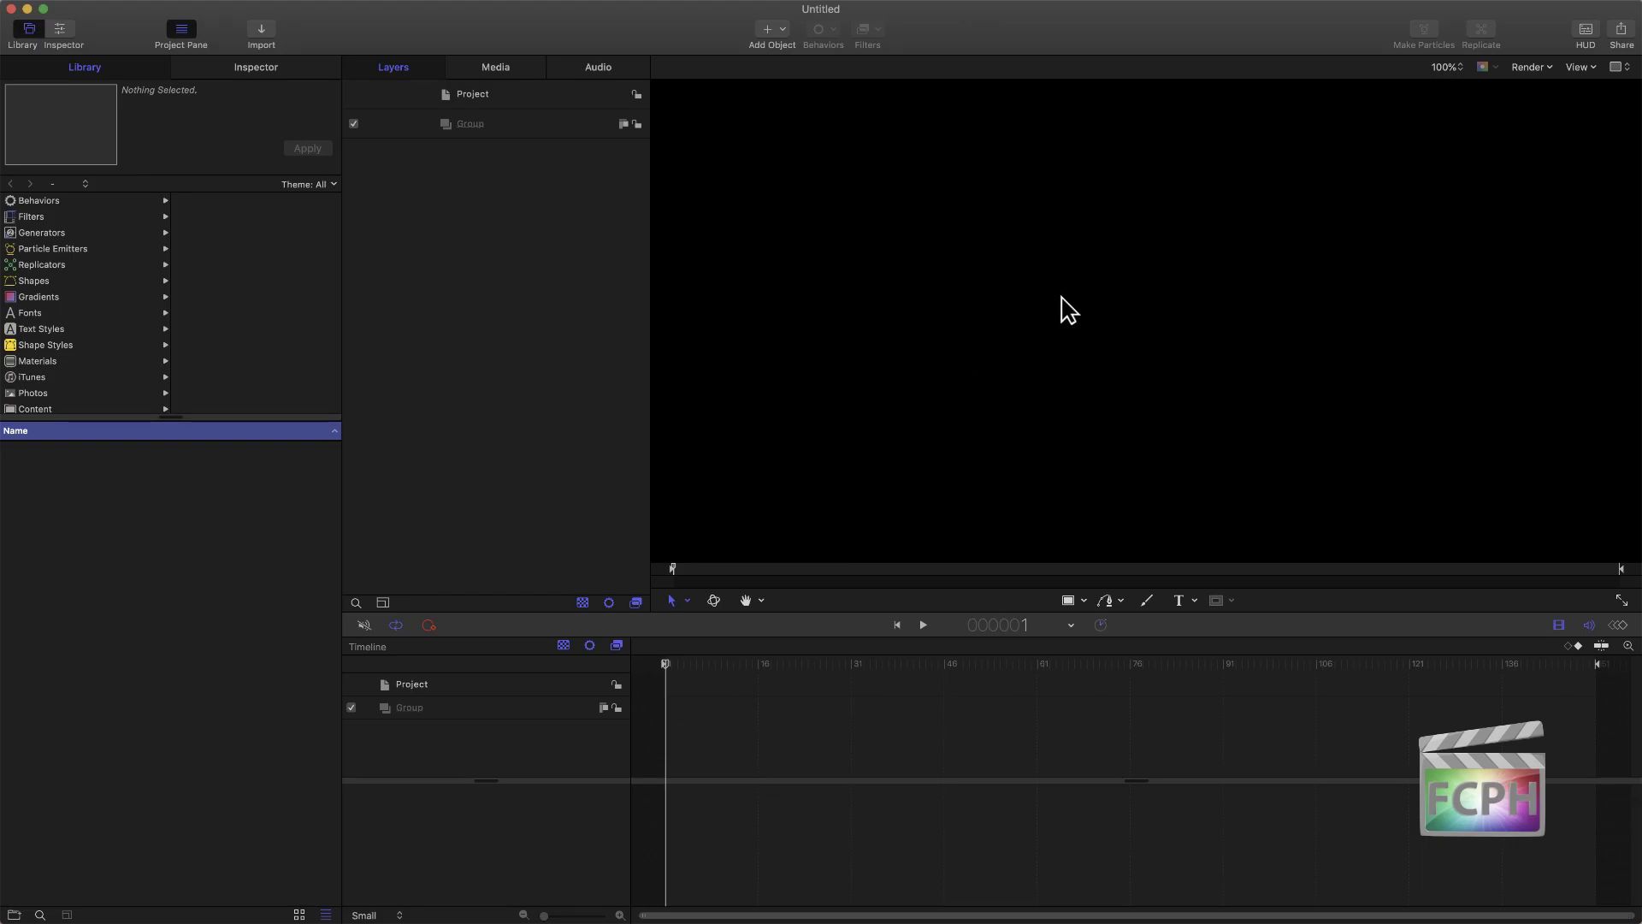
Step: Save the project to the Desktop as Map, with media collection set to Copy to Folder
{"action": "key", "text": "shift+z"}
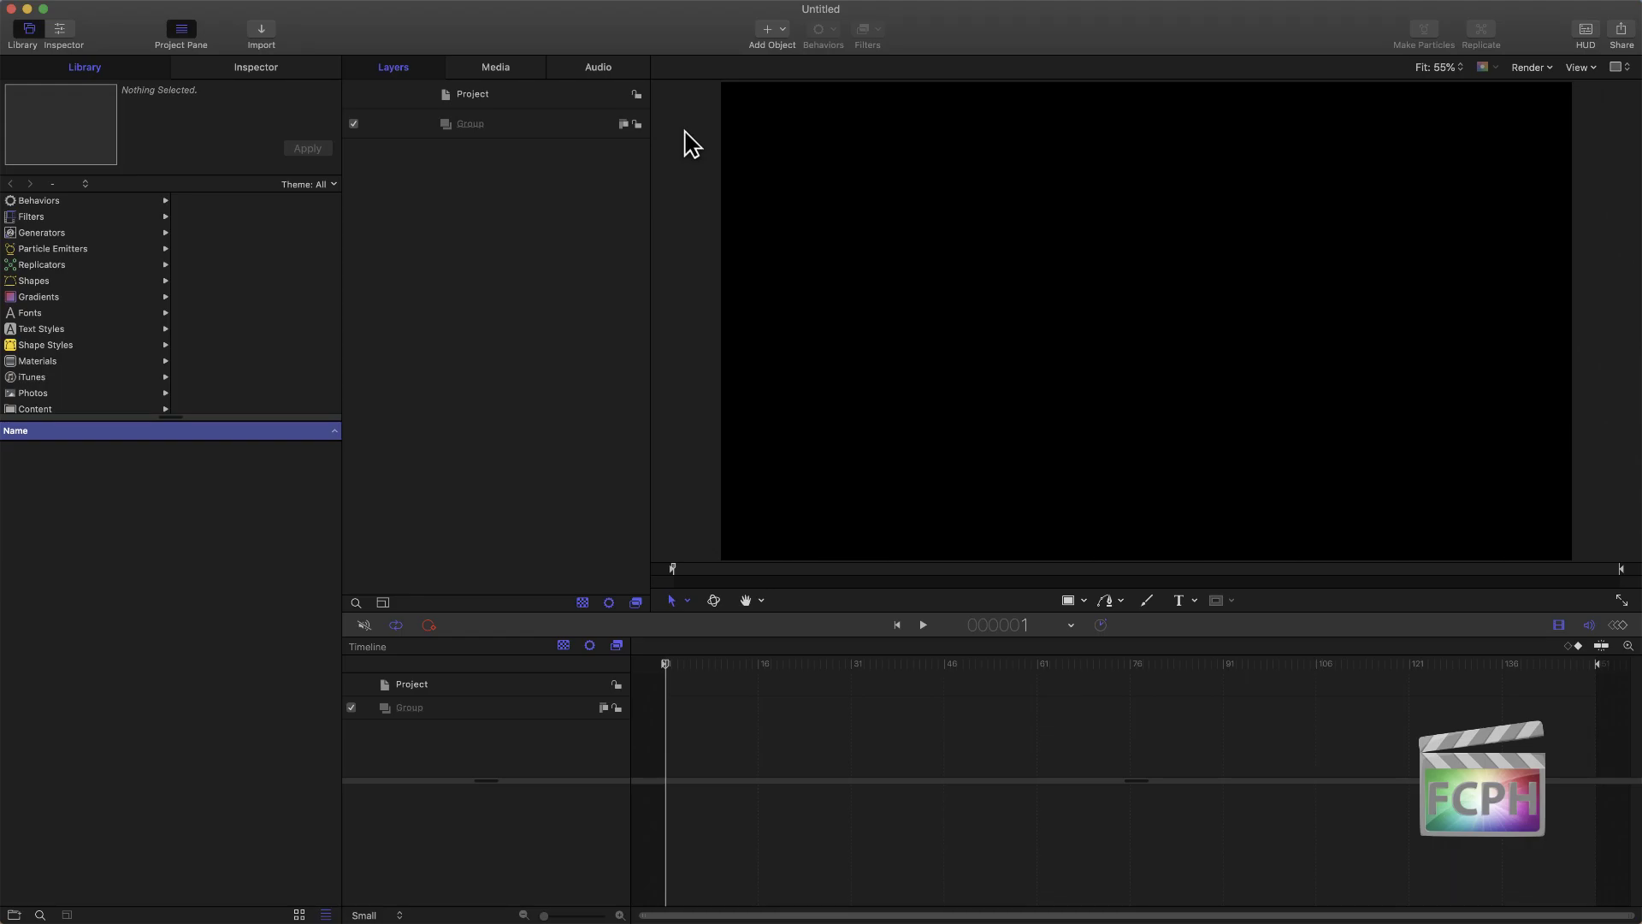
{"action": "key", "text": "super+s"}
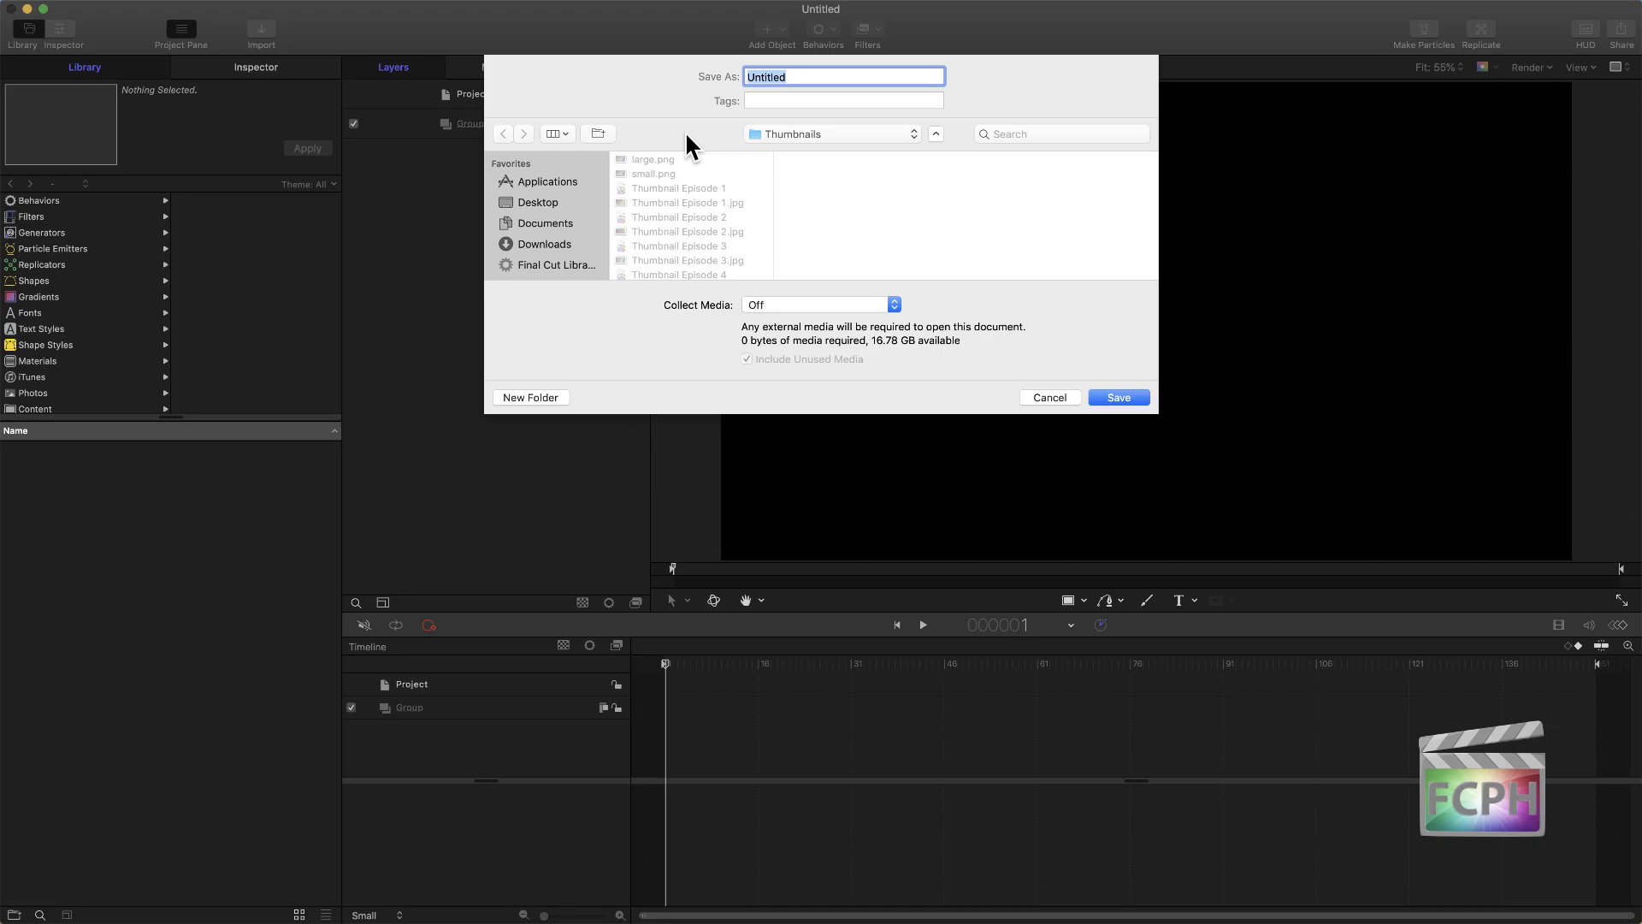
{"action": "key", "text": "super+shift+d"}
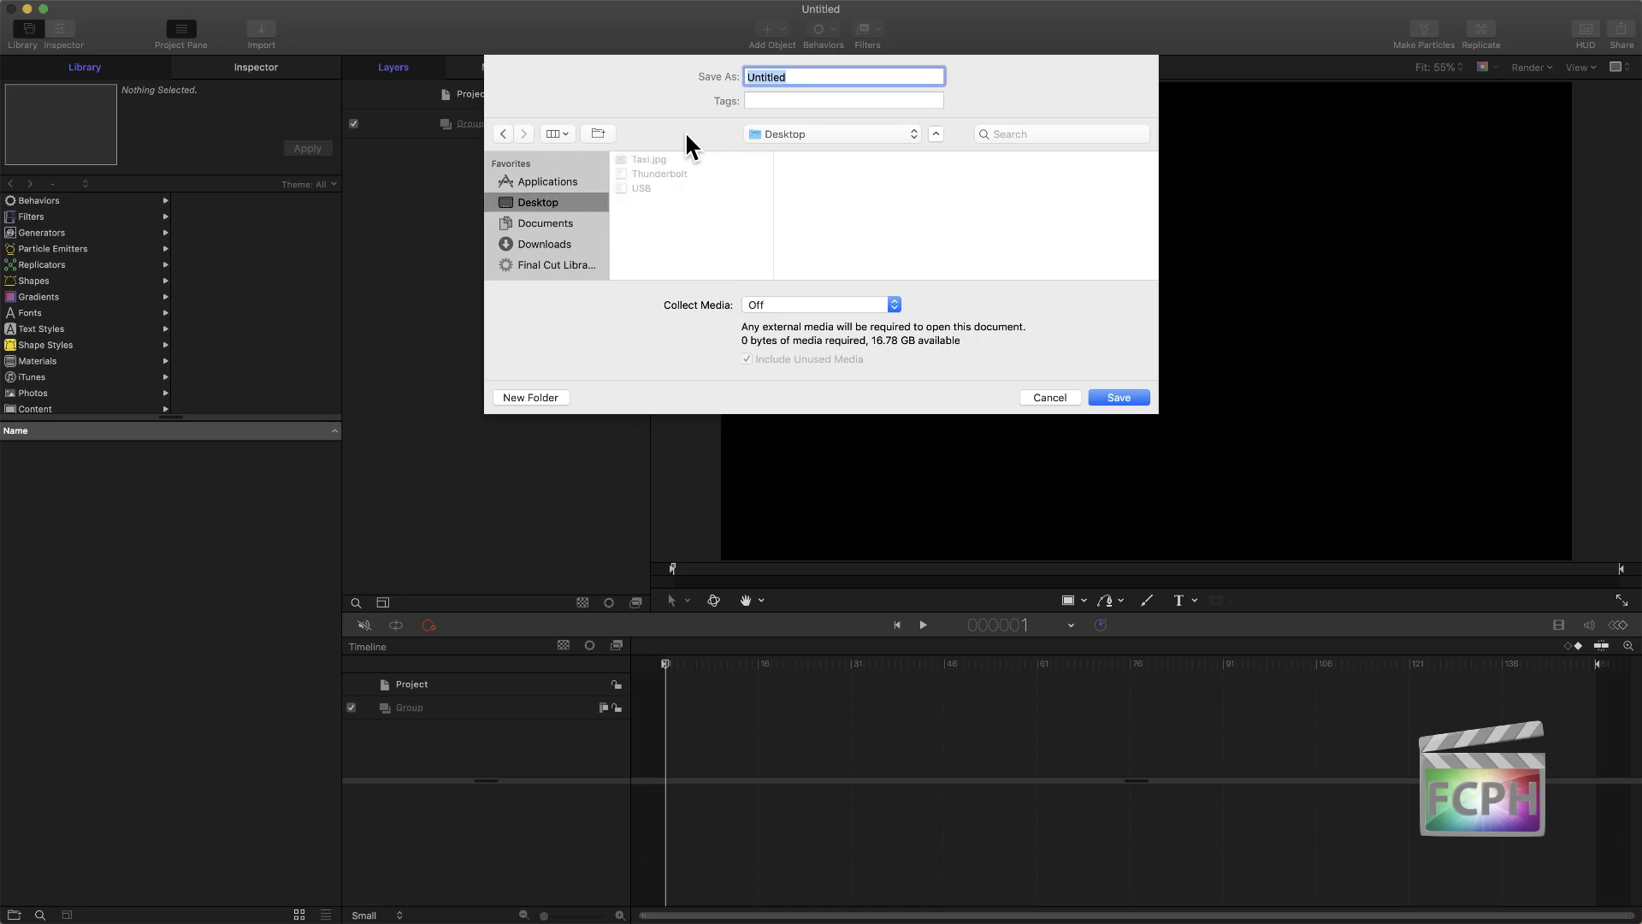
{"action": "type", "text": "Map"}
{"action": "left_click", "coordinate": [782, 305]}
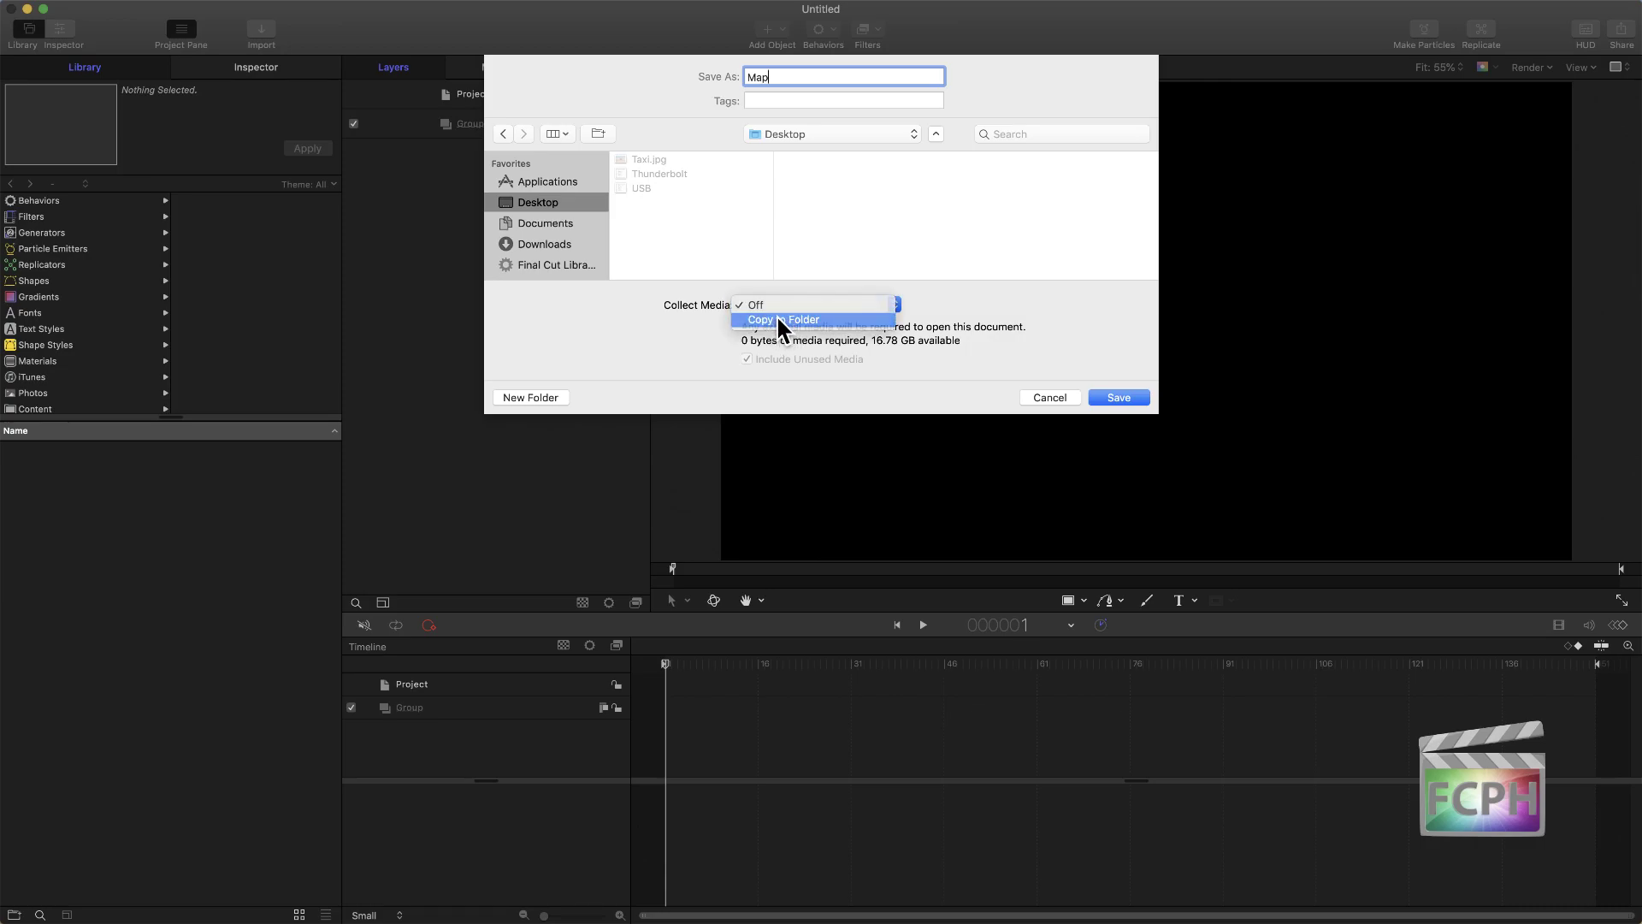
{"action": "left_click", "coordinate": [778, 319]}
{"action": "left_click", "coordinate": [1126, 399]}
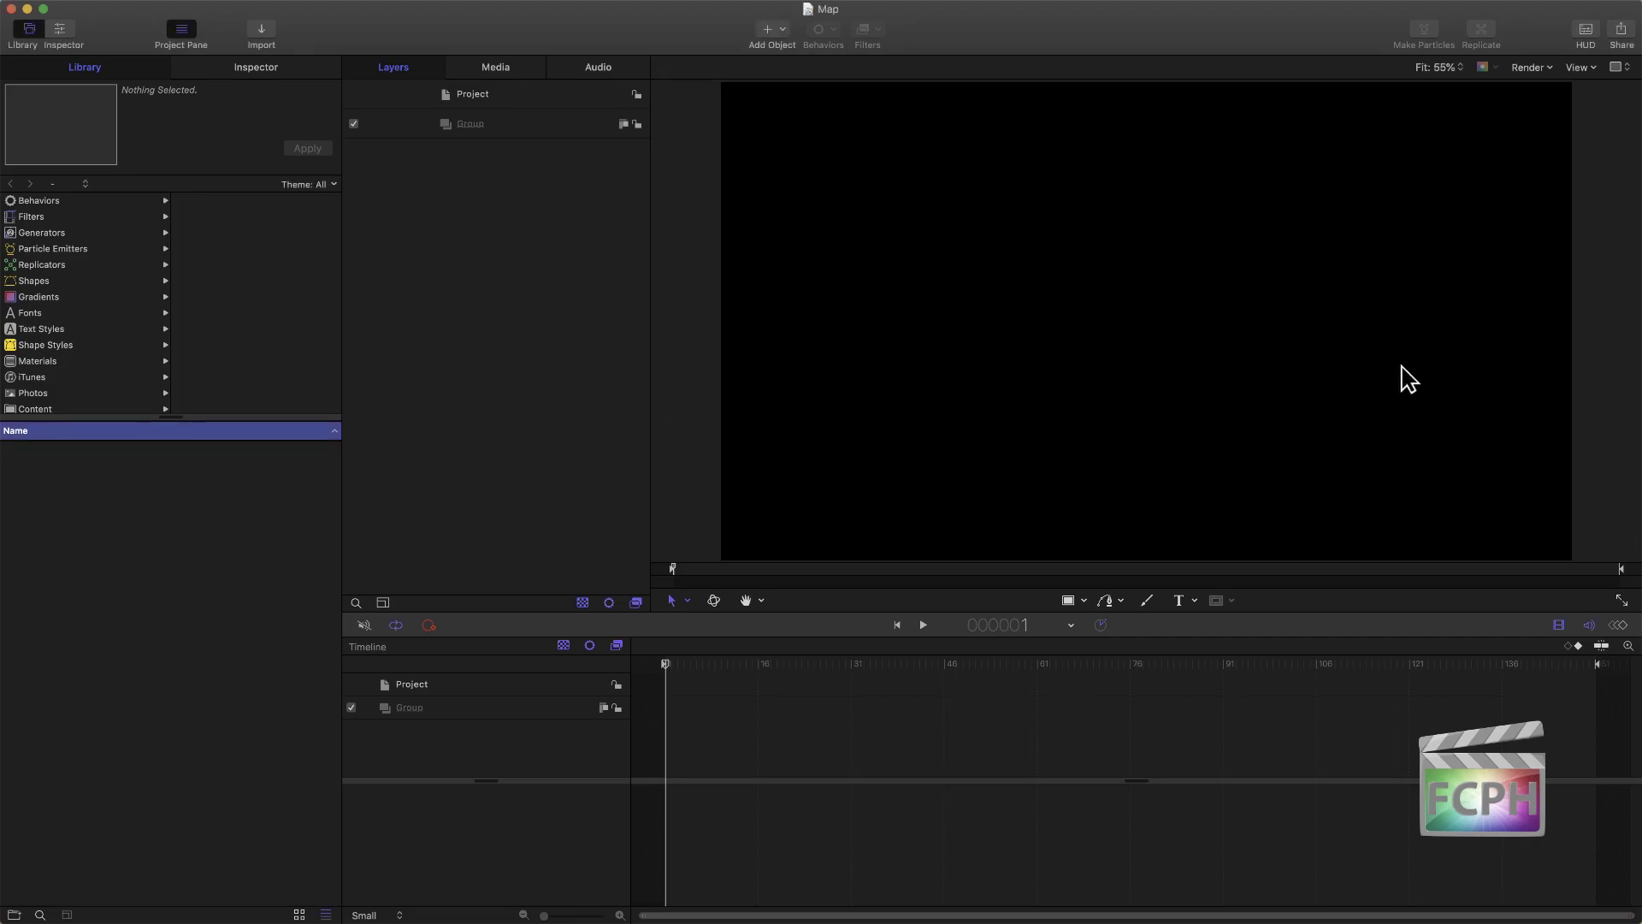
Step: Set the canvas channel display to Transparent
{"action": "left_click", "coordinate": [1486, 68]}
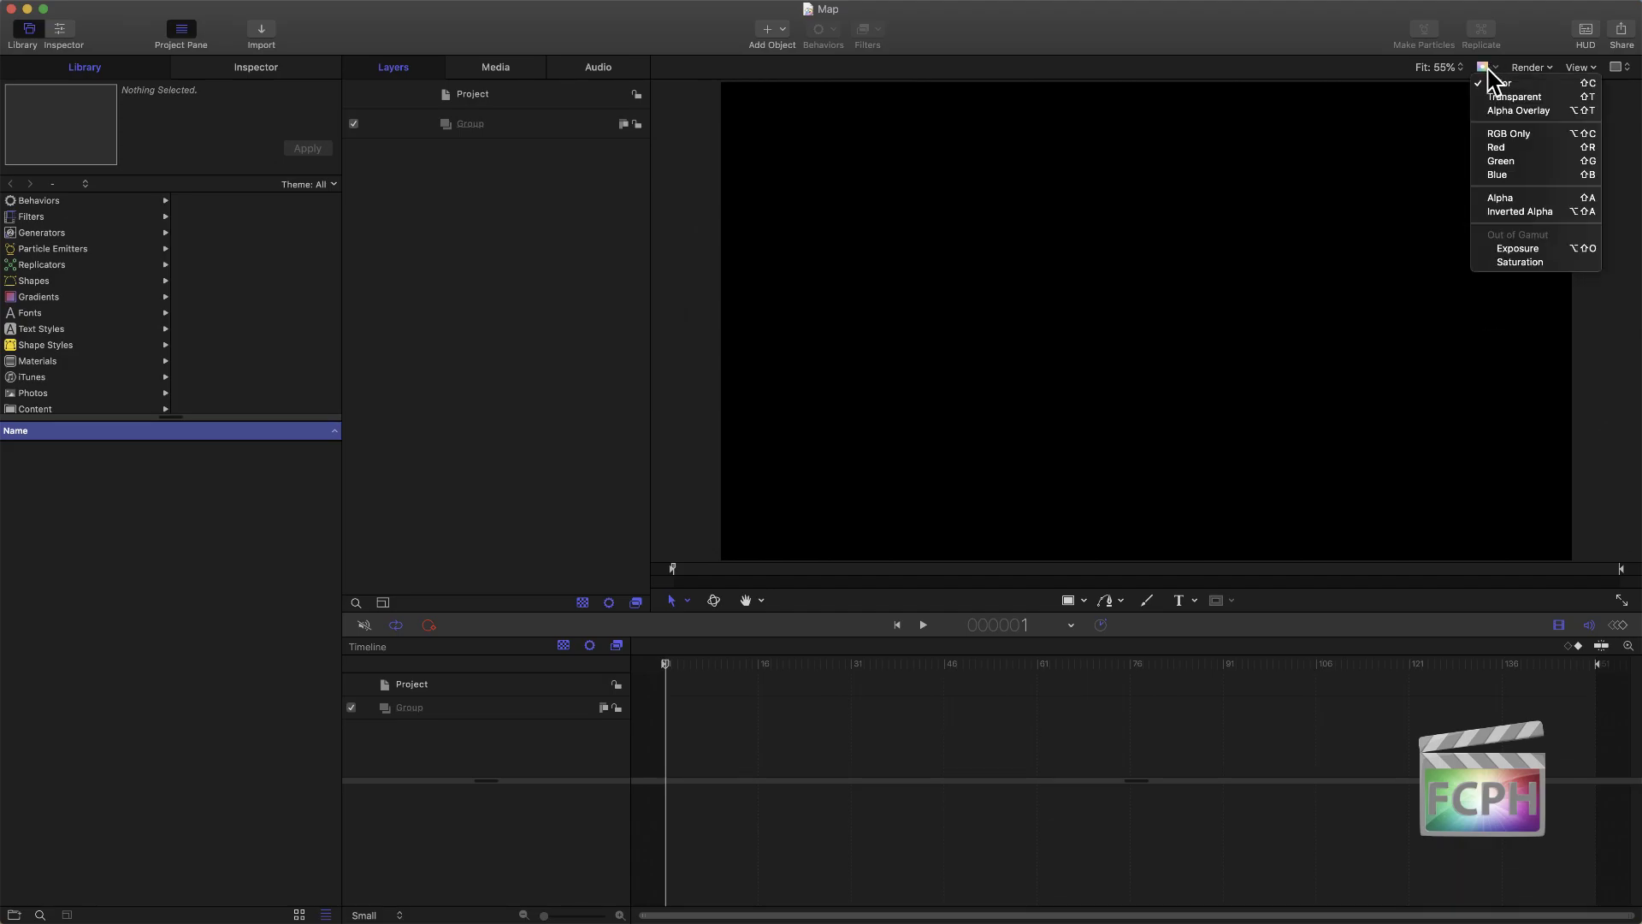
{"action": "left_click", "coordinate": [1514, 97]}
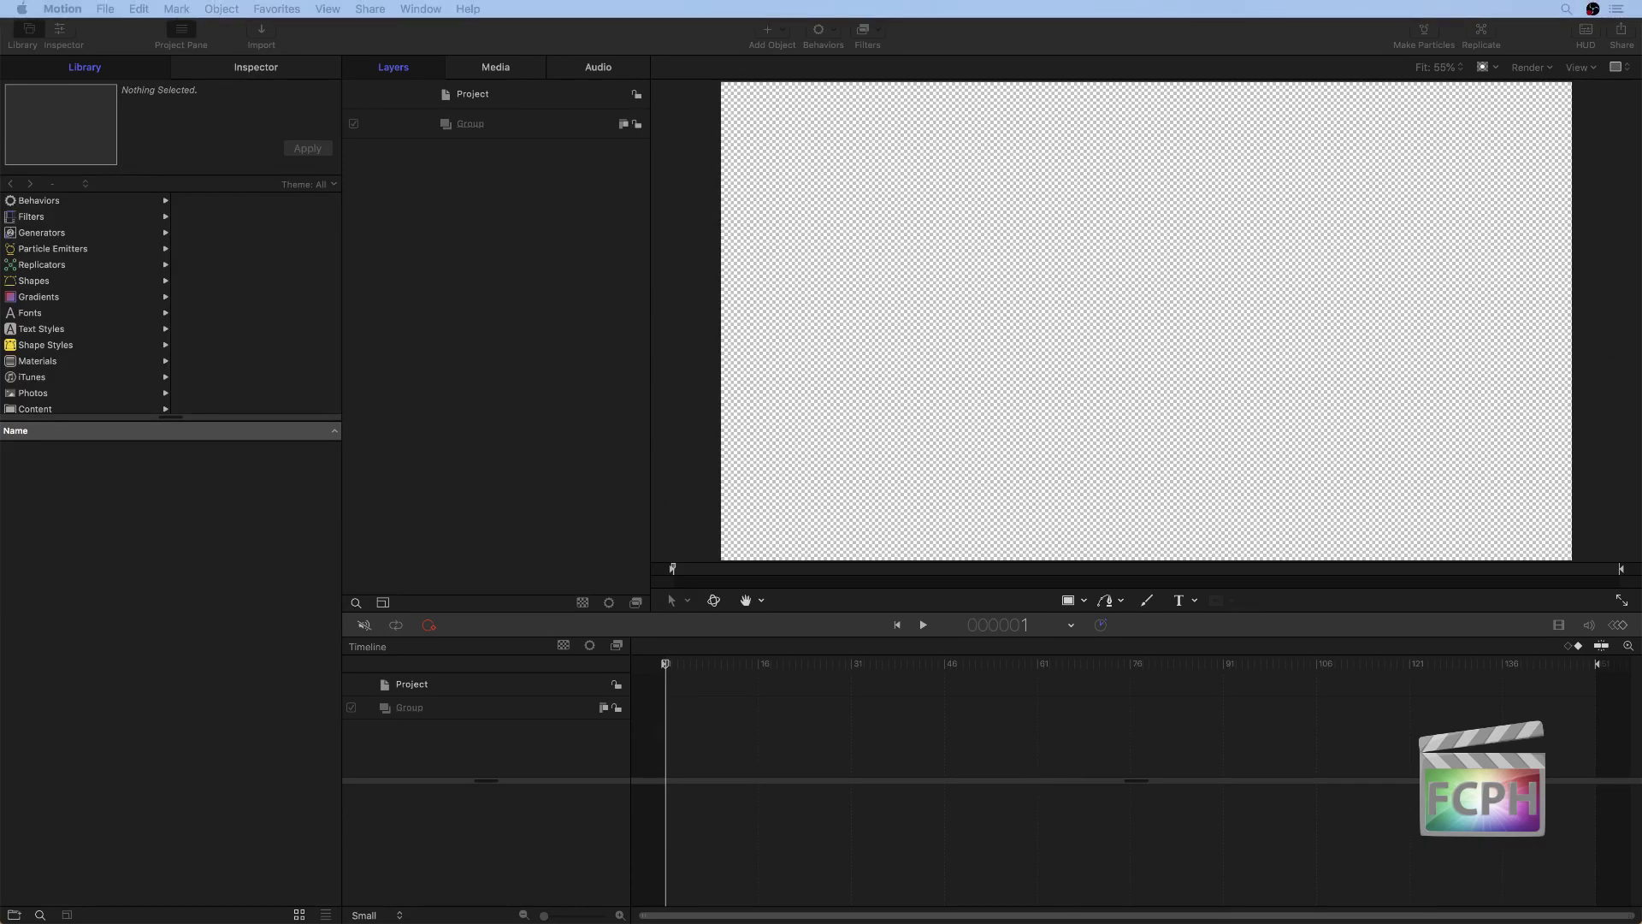
Step: Switch to Google Maps in Safari and bring the Hollywood area into view, with the place details and search cleared
{"action": "left_click_drag", "start_coordinate": [1641, 120], "coordinate": [411, 80]}
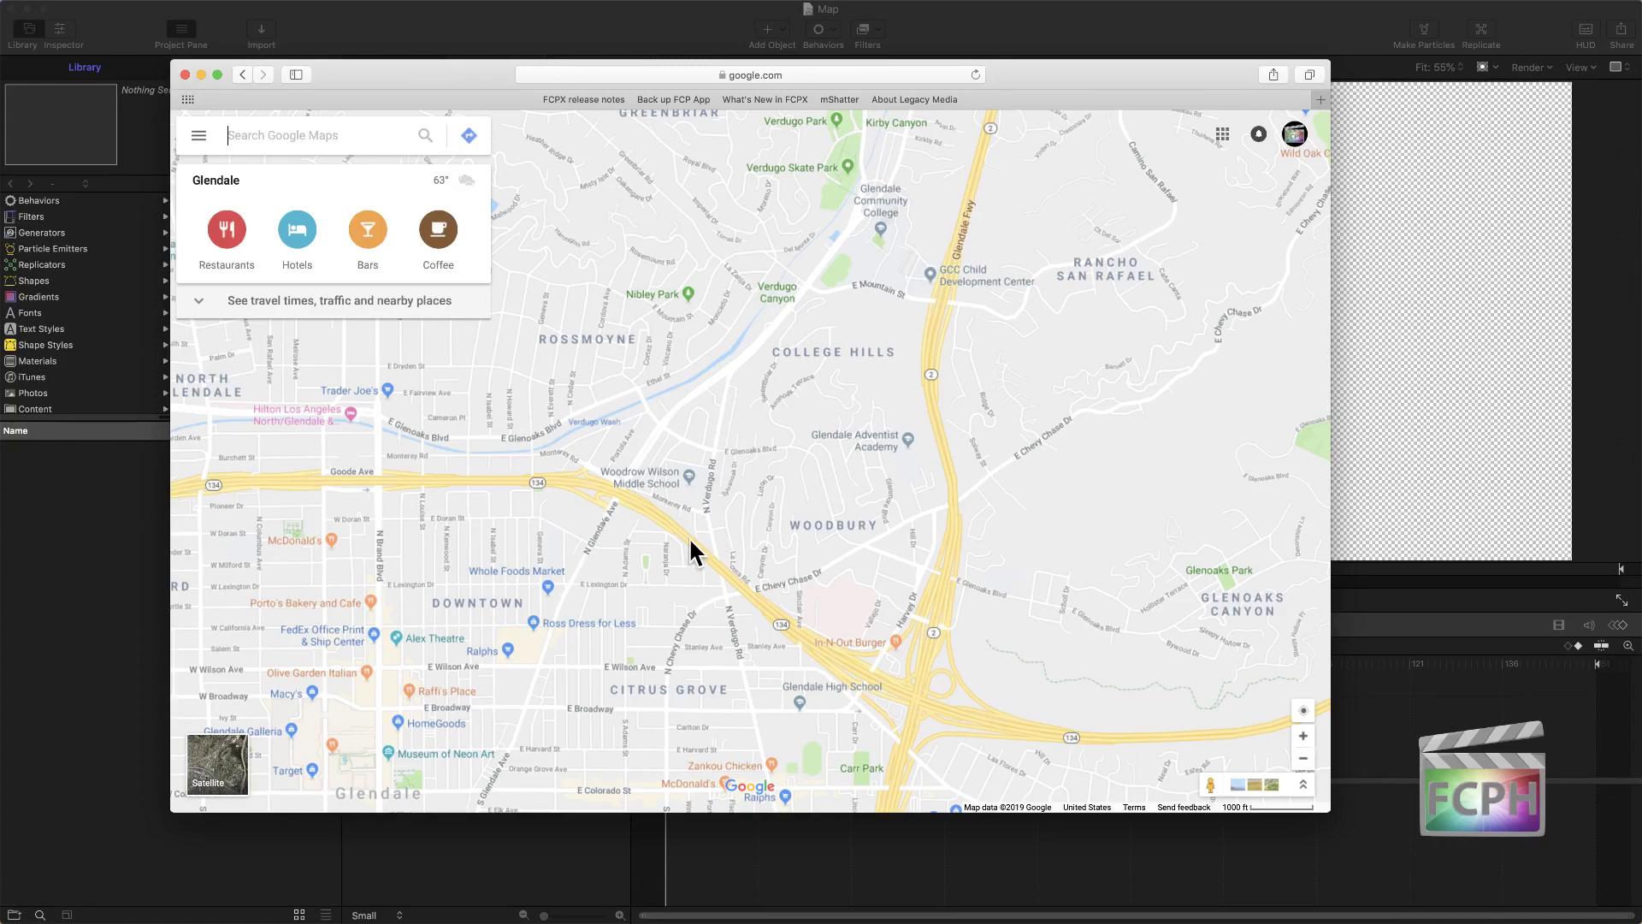
{"action": "left_click", "coordinate": [1298, 760]}
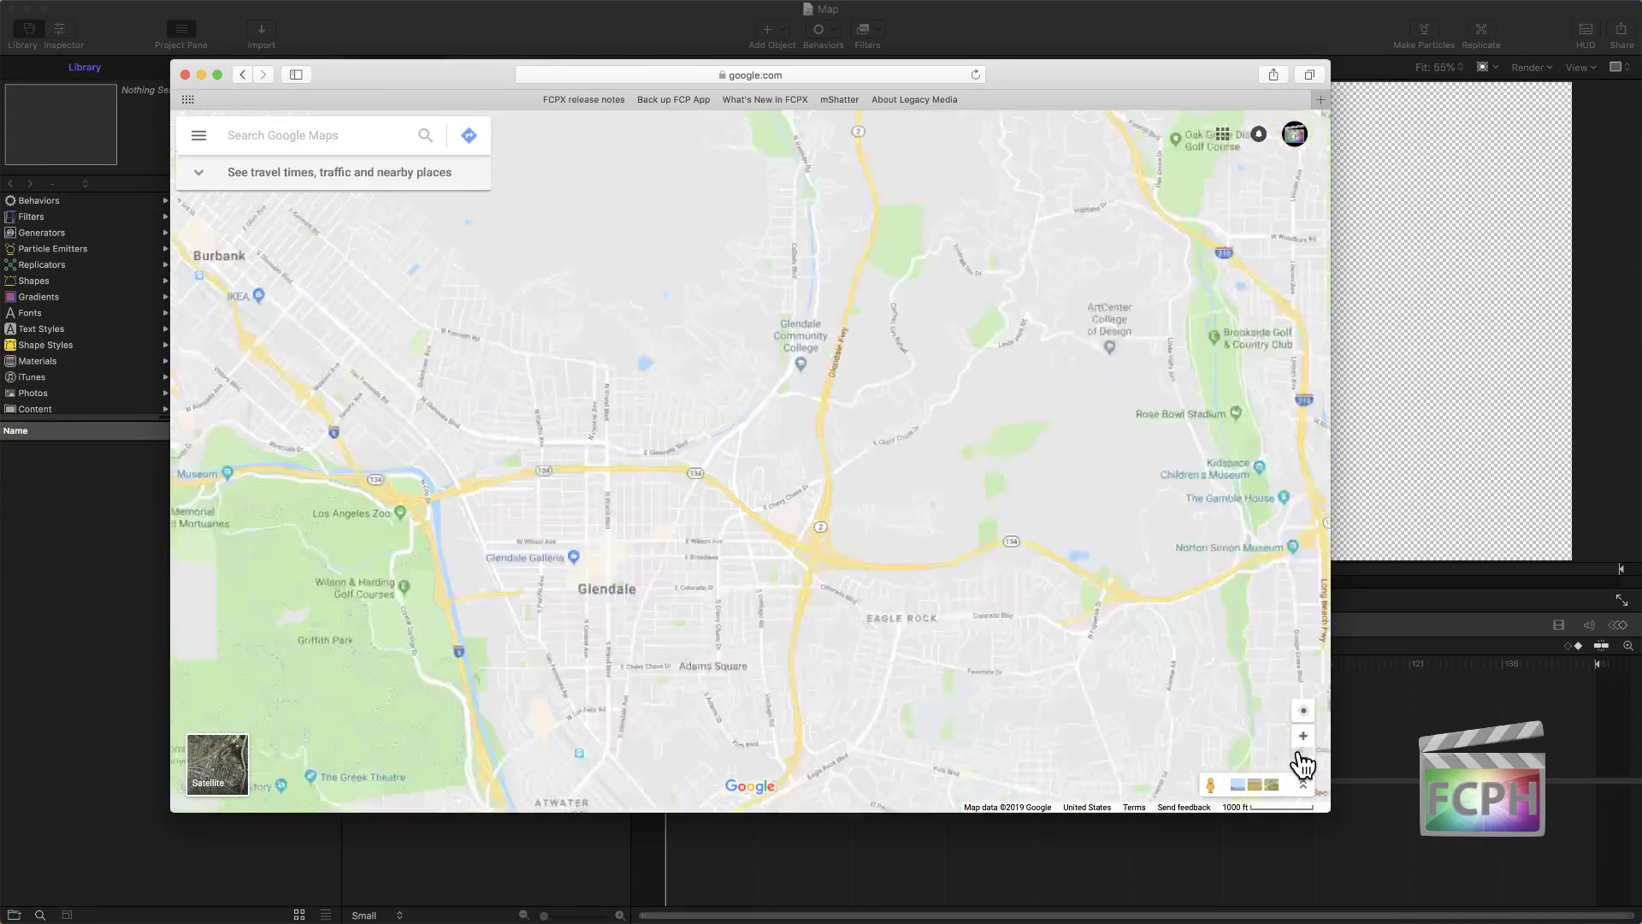
{"action": "left_click", "coordinate": [1298, 759]}
{"action": "left_click", "coordinate": [1299, 760]}
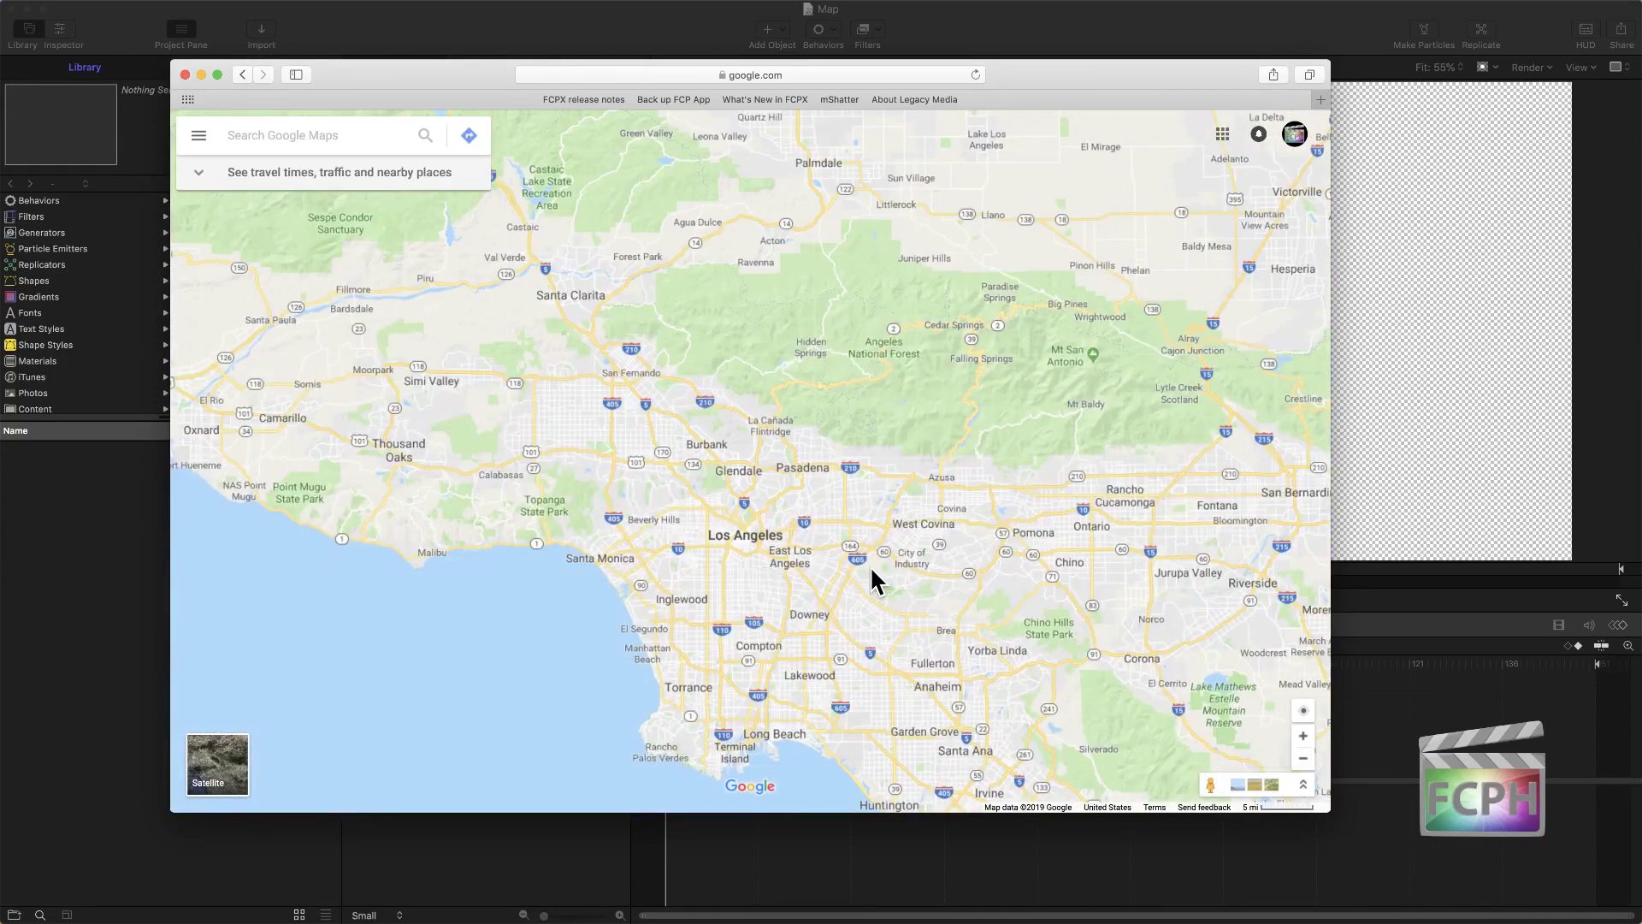
{"action": "scroll", "coordinate": [707, 504], "scroll_direction": "up", "scroll_amount": 2}
{"action": "left_click", "coordinate": [707, 505]}
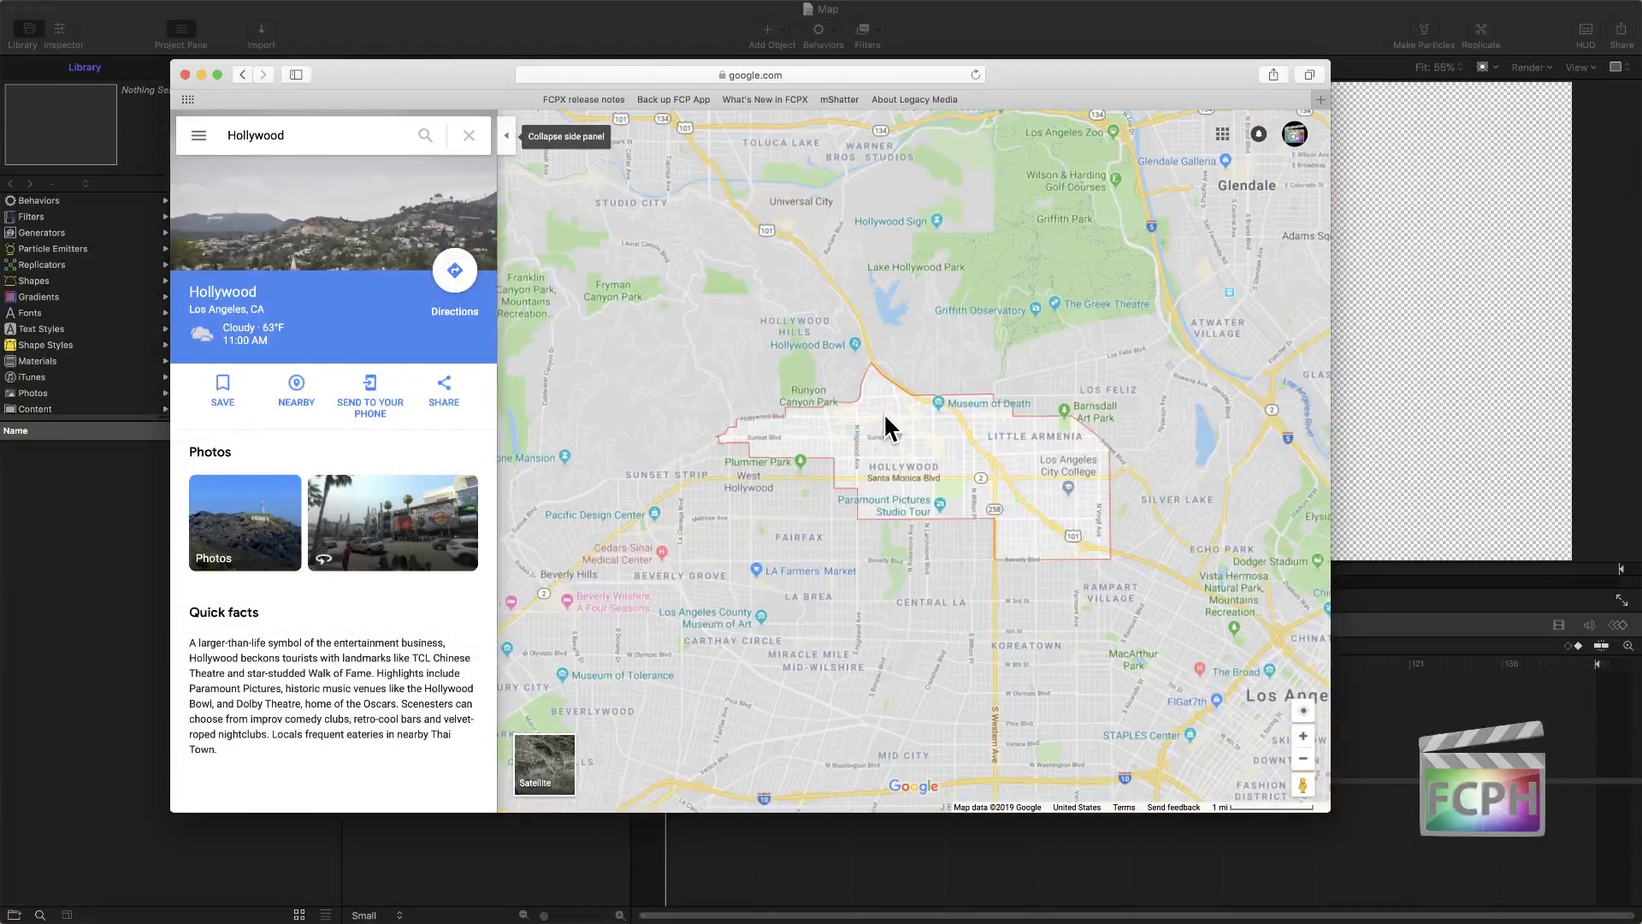
{"action": "scroll", "coordinate": [884, 412], "scroll_direction": "up", "scroll_amount": 2}
{"action": "left_click", "coordinate": [469, 135]}
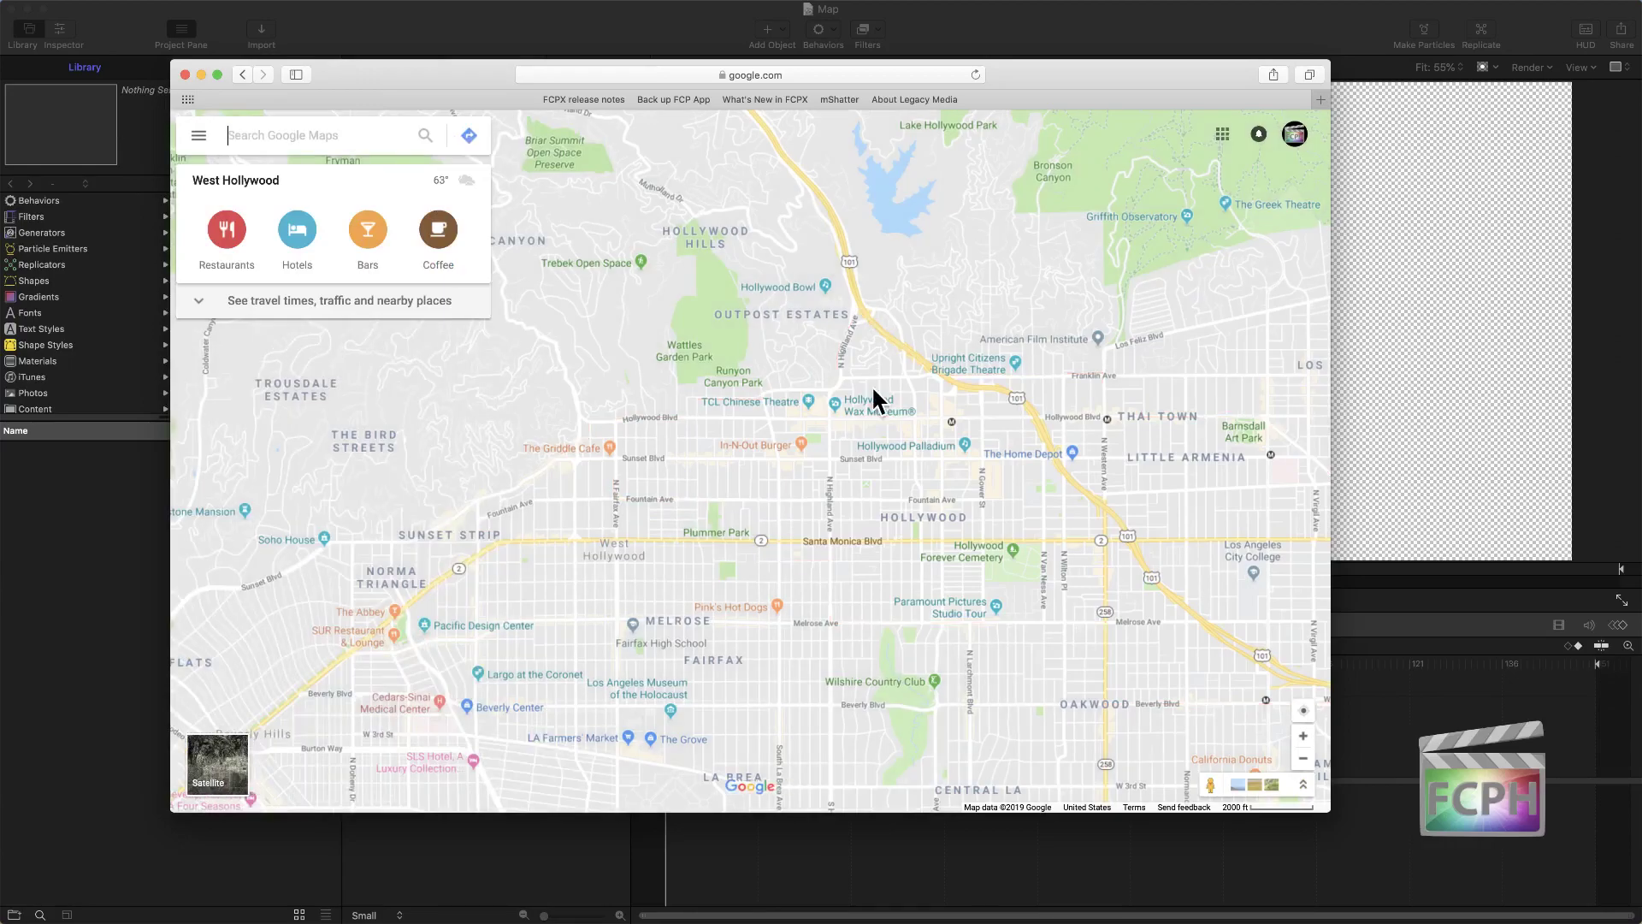
{"action": "scroll", "coordinate": [936, 416], "scroll_direction": "up", "scroll_amount": 2}
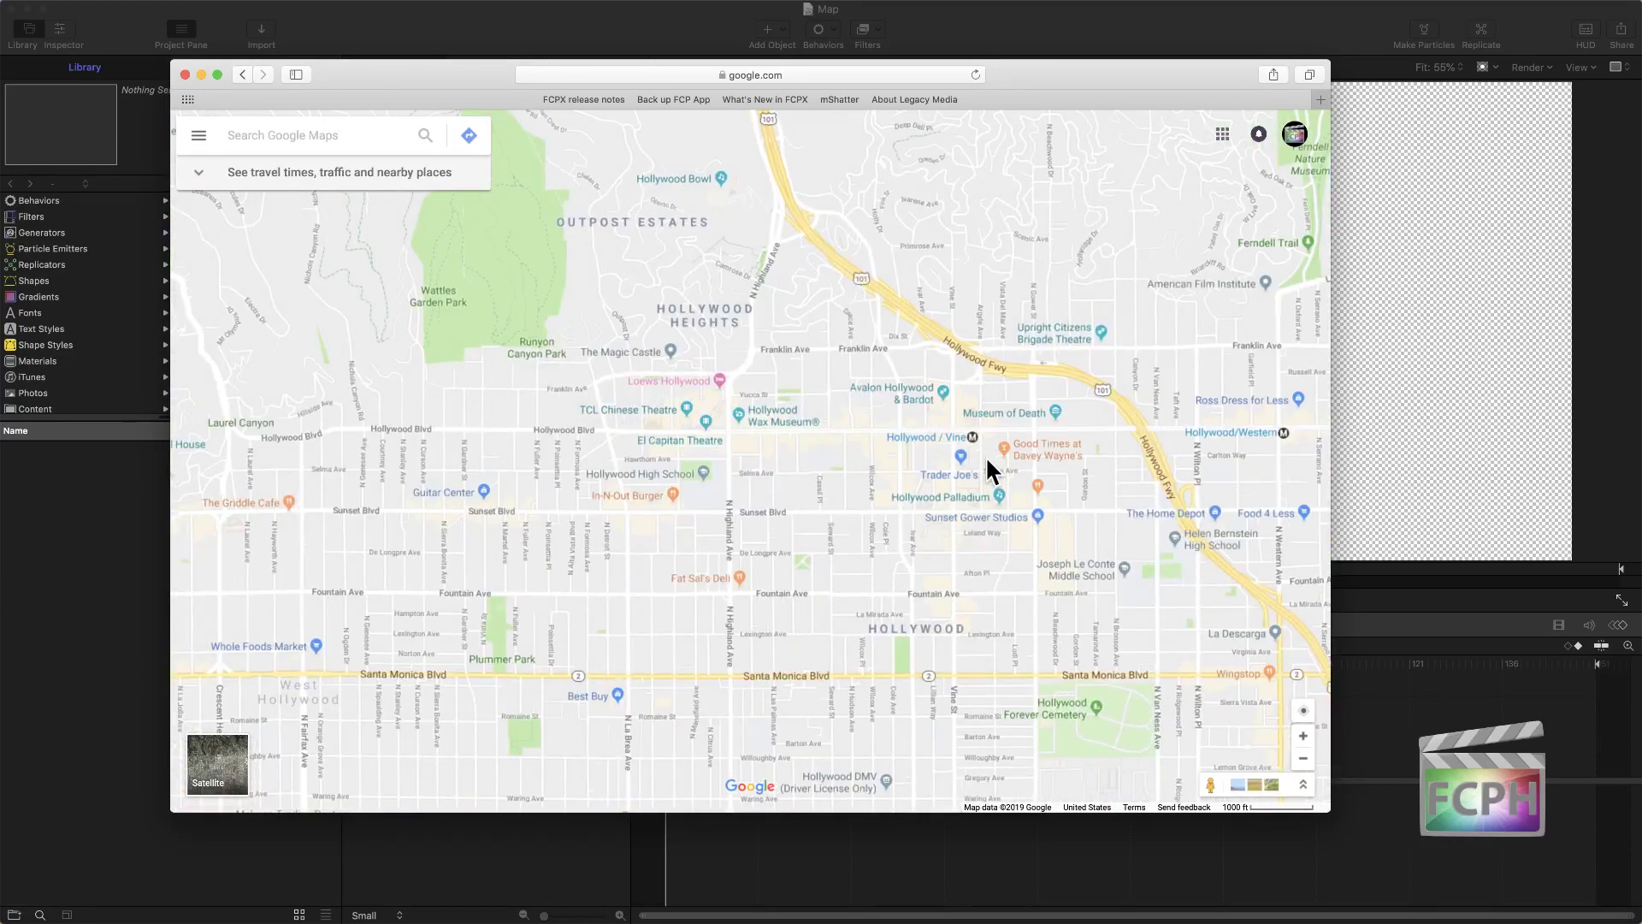
Step: Frame the Hollywood map around Hollywood / Vine and the 101 freeway, and capture the whole browser window as a screenshot
{"action": "mouse_move", "coordinate": [955, 448]}
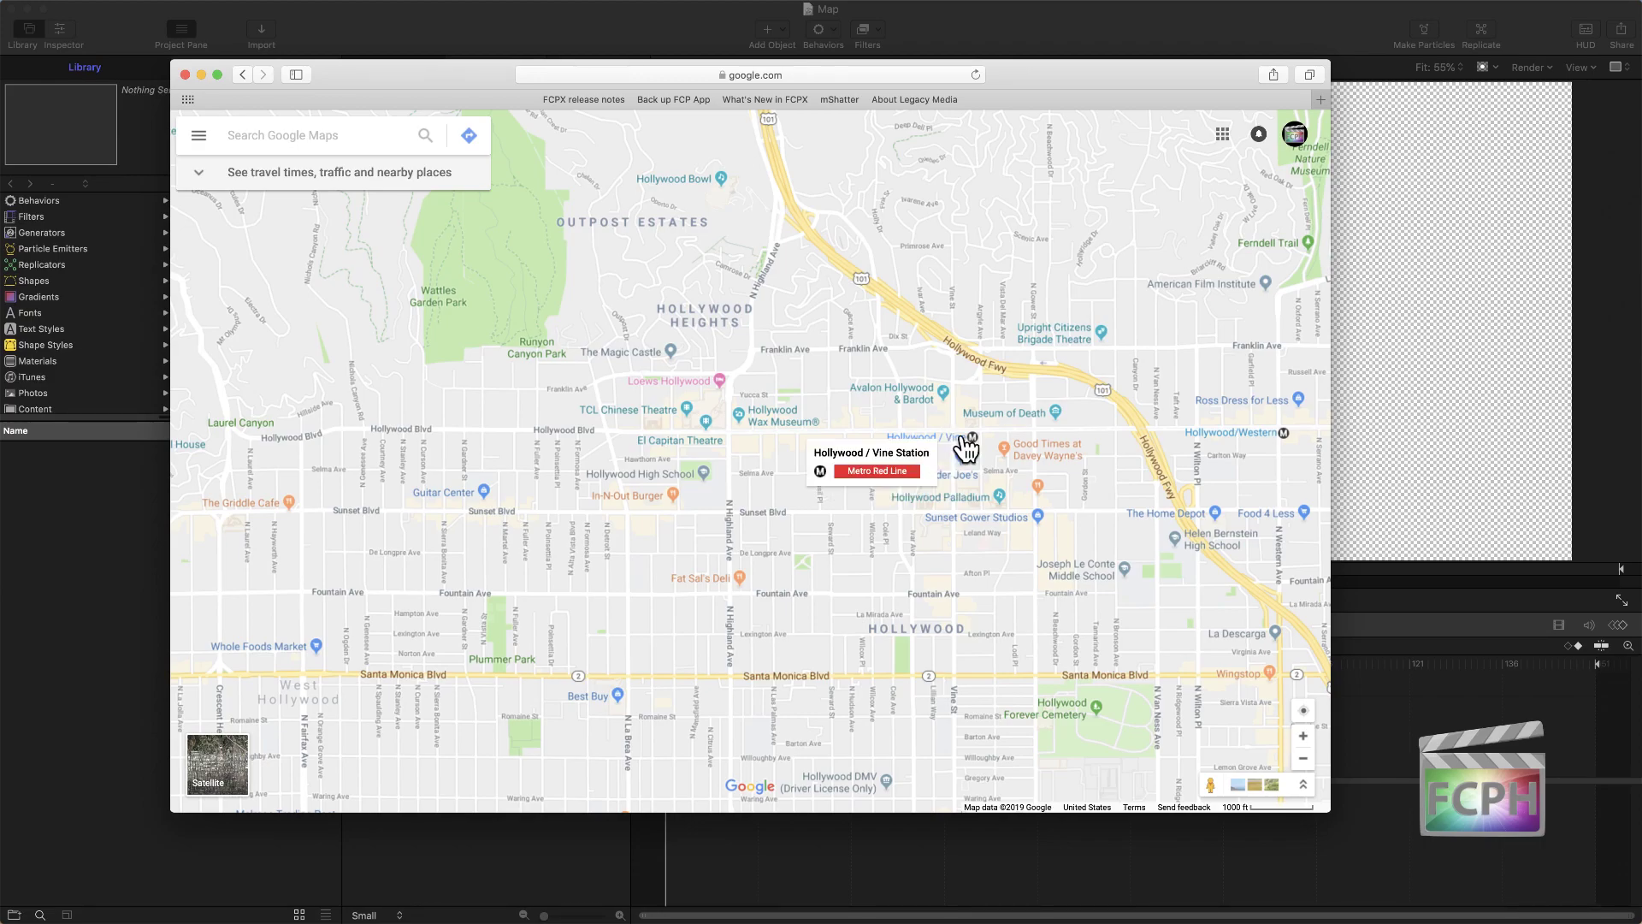
{"action": "left_click_drag", "start_coordinate": [1059, 479], "coordinate": [1002, 473]}
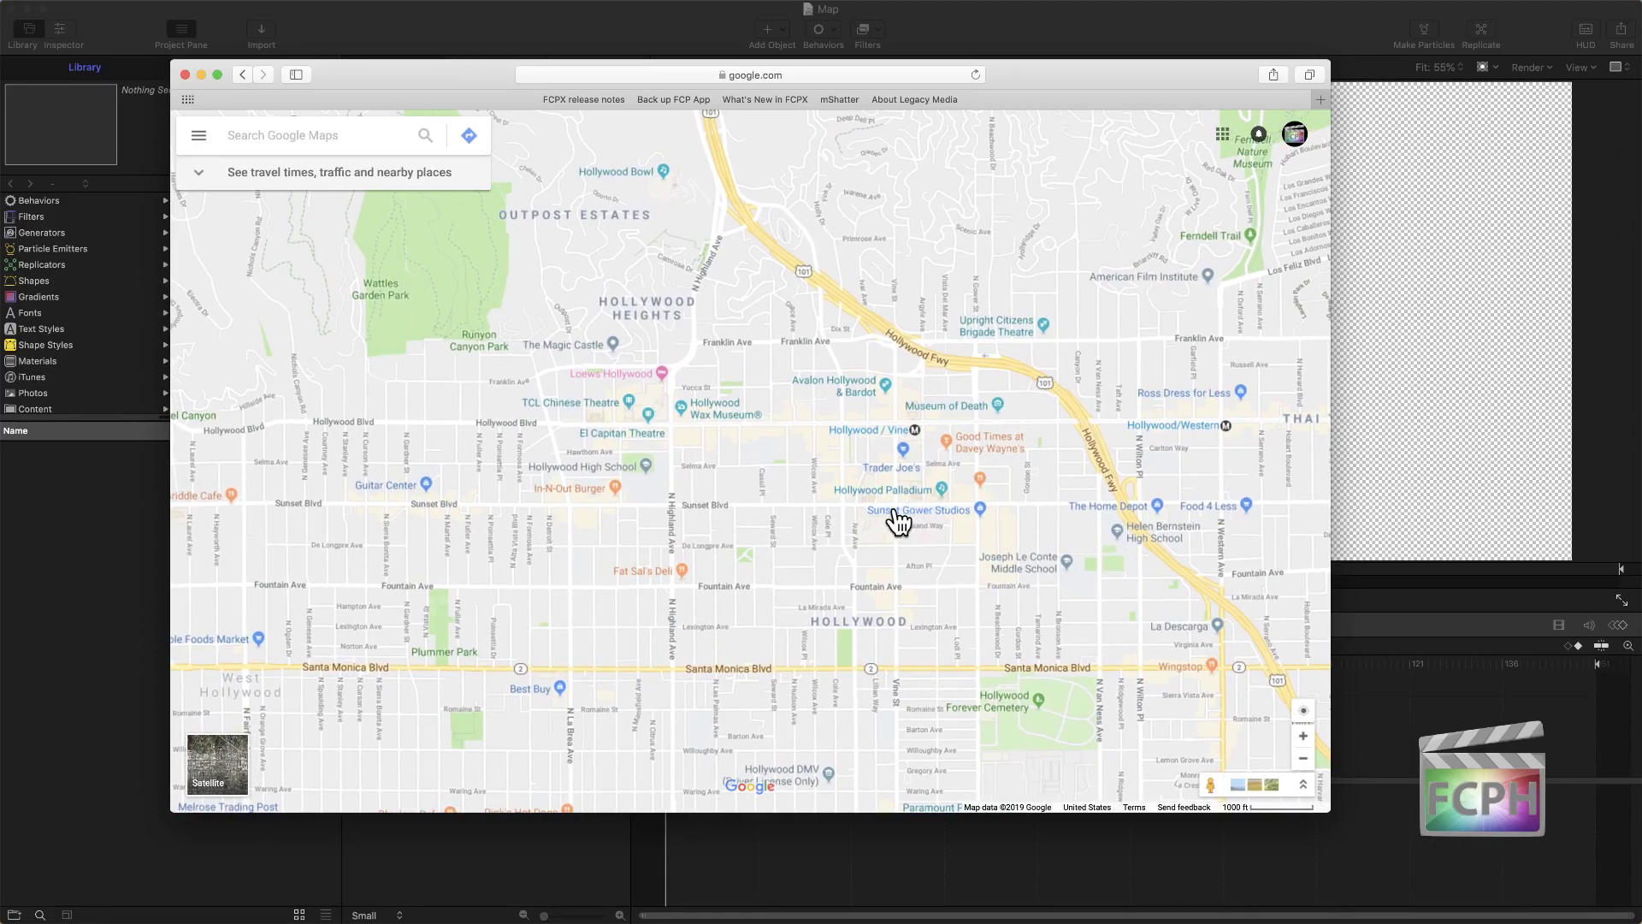
{"action": "scroll", "coordinate": [907, 519], "scroll_direction": "up", "scroll_amount": 2}
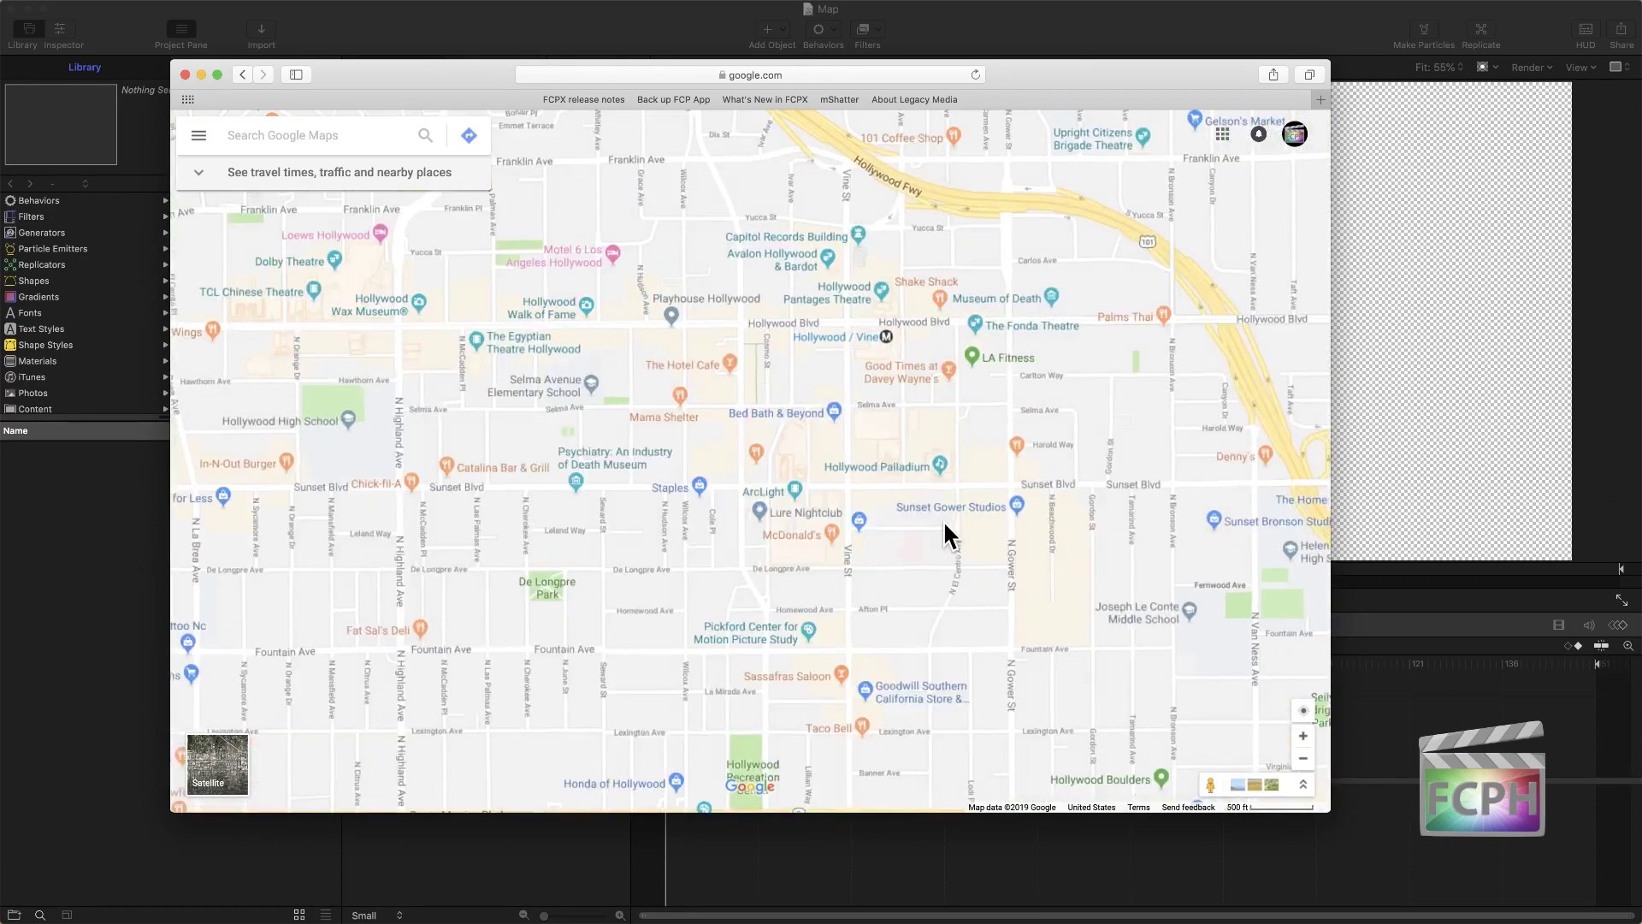
{"action": "left_click_drag", "start_coordinate": [779, 479], "coordinate": [871, 574]}
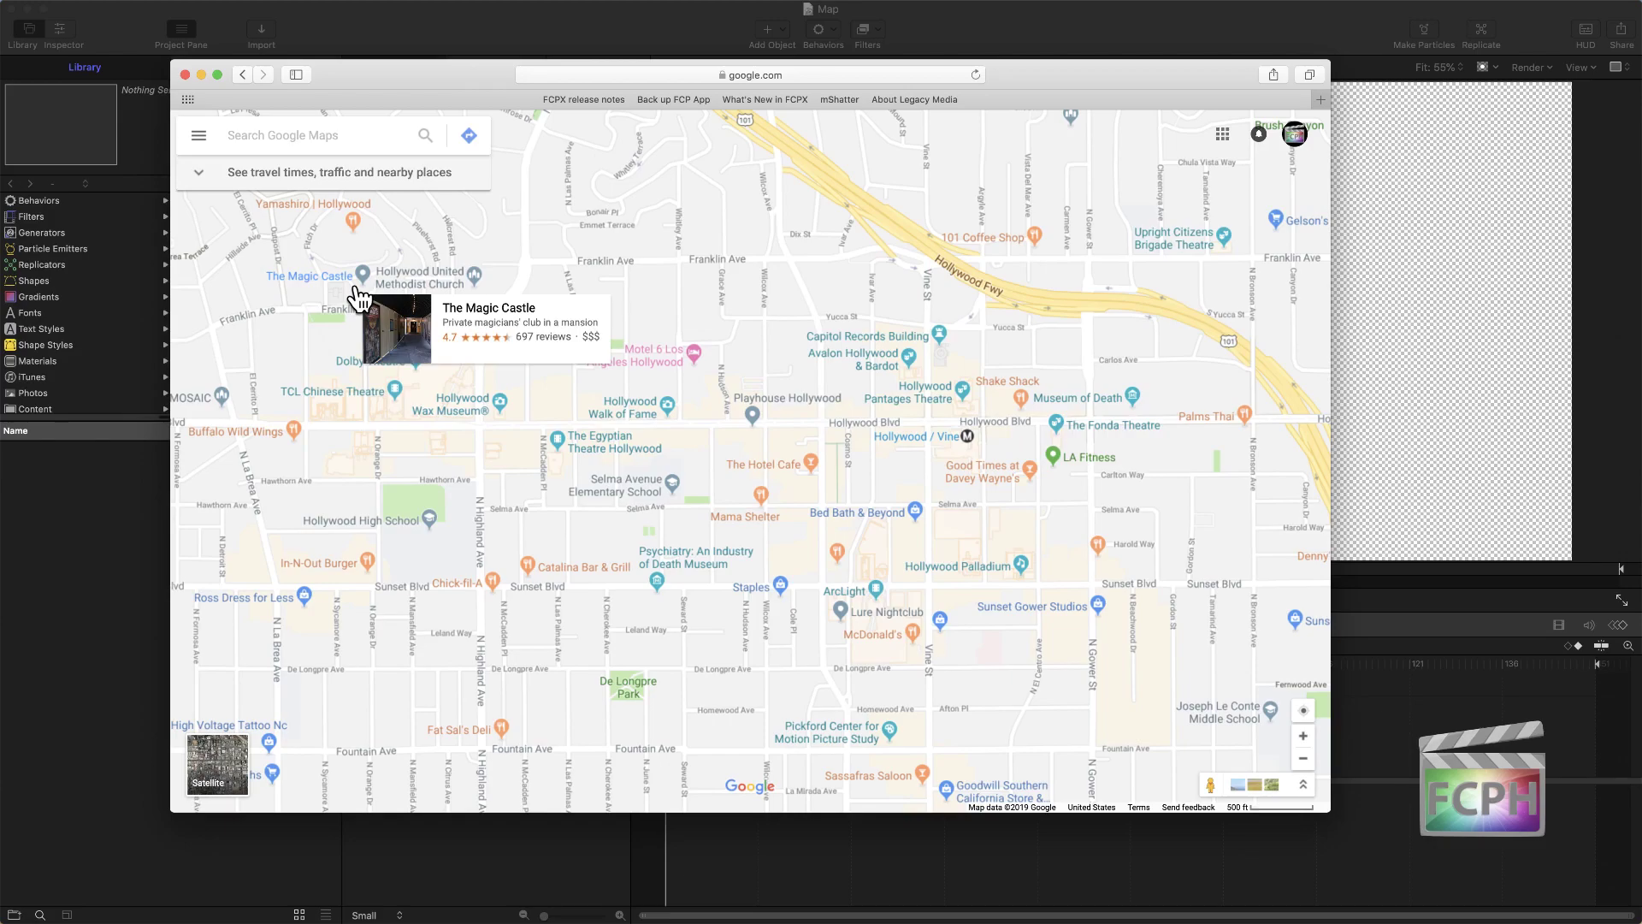
{"action": "left_click", "coordinate": [1301, 758]}
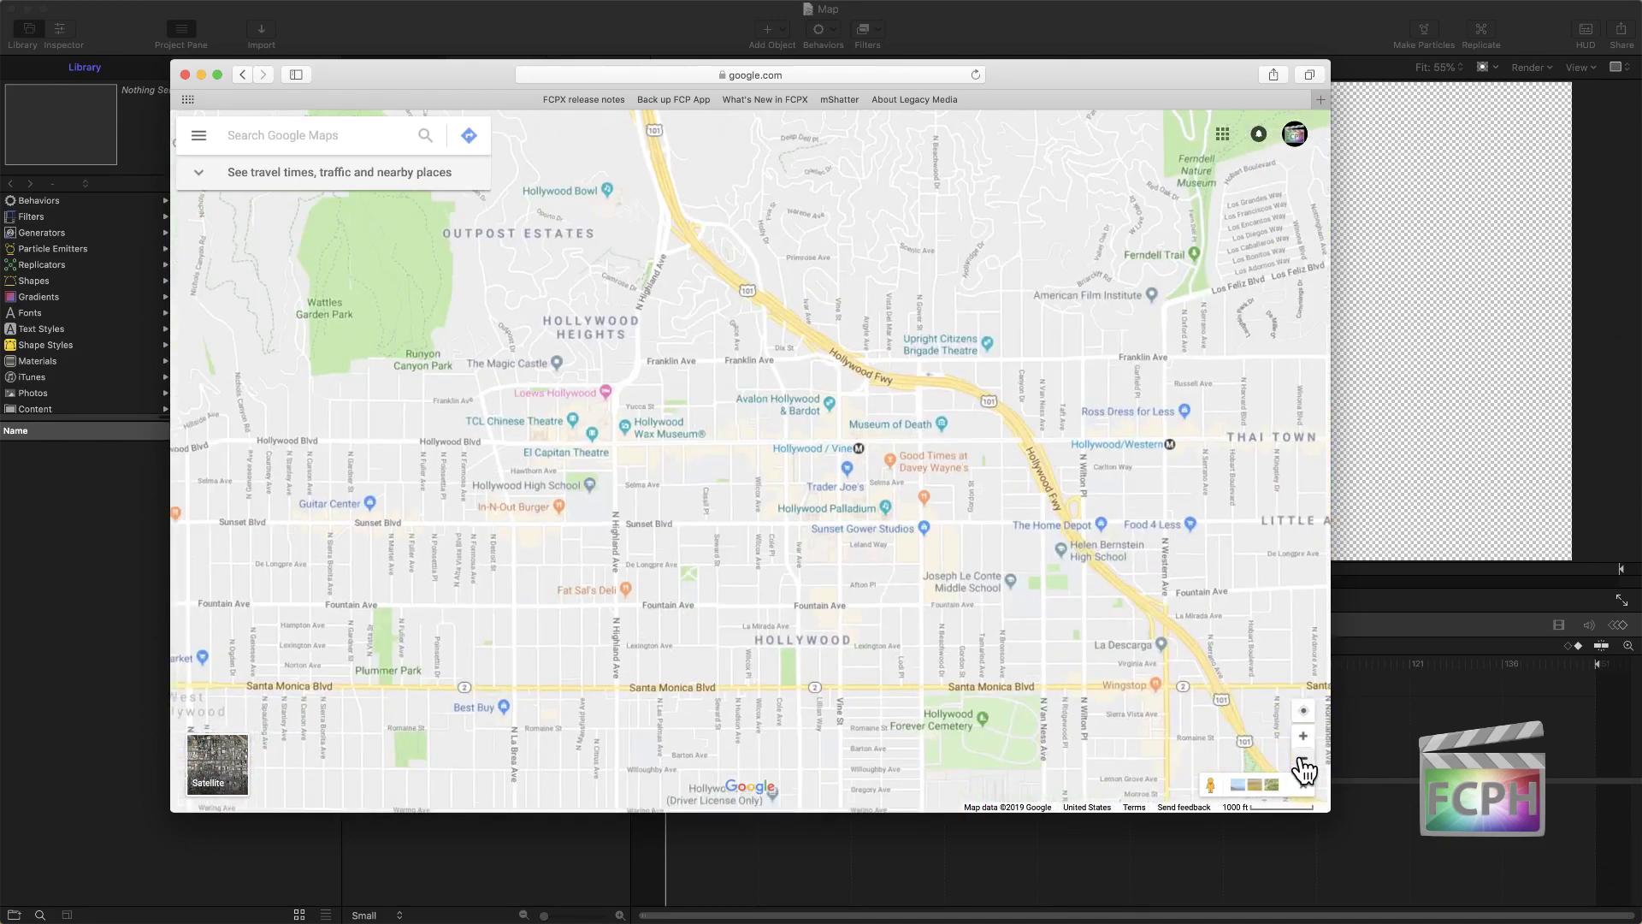
{"action": "mouse_move", "coordinate": [733, 481]}
{"action": "left_mouse_down"}
{"action": "mouse_move", "coordinate": [781, 506]}
{"action": "mouse_move", "coordinate": [762, 484]}
{"action": "left_mouse_up"}
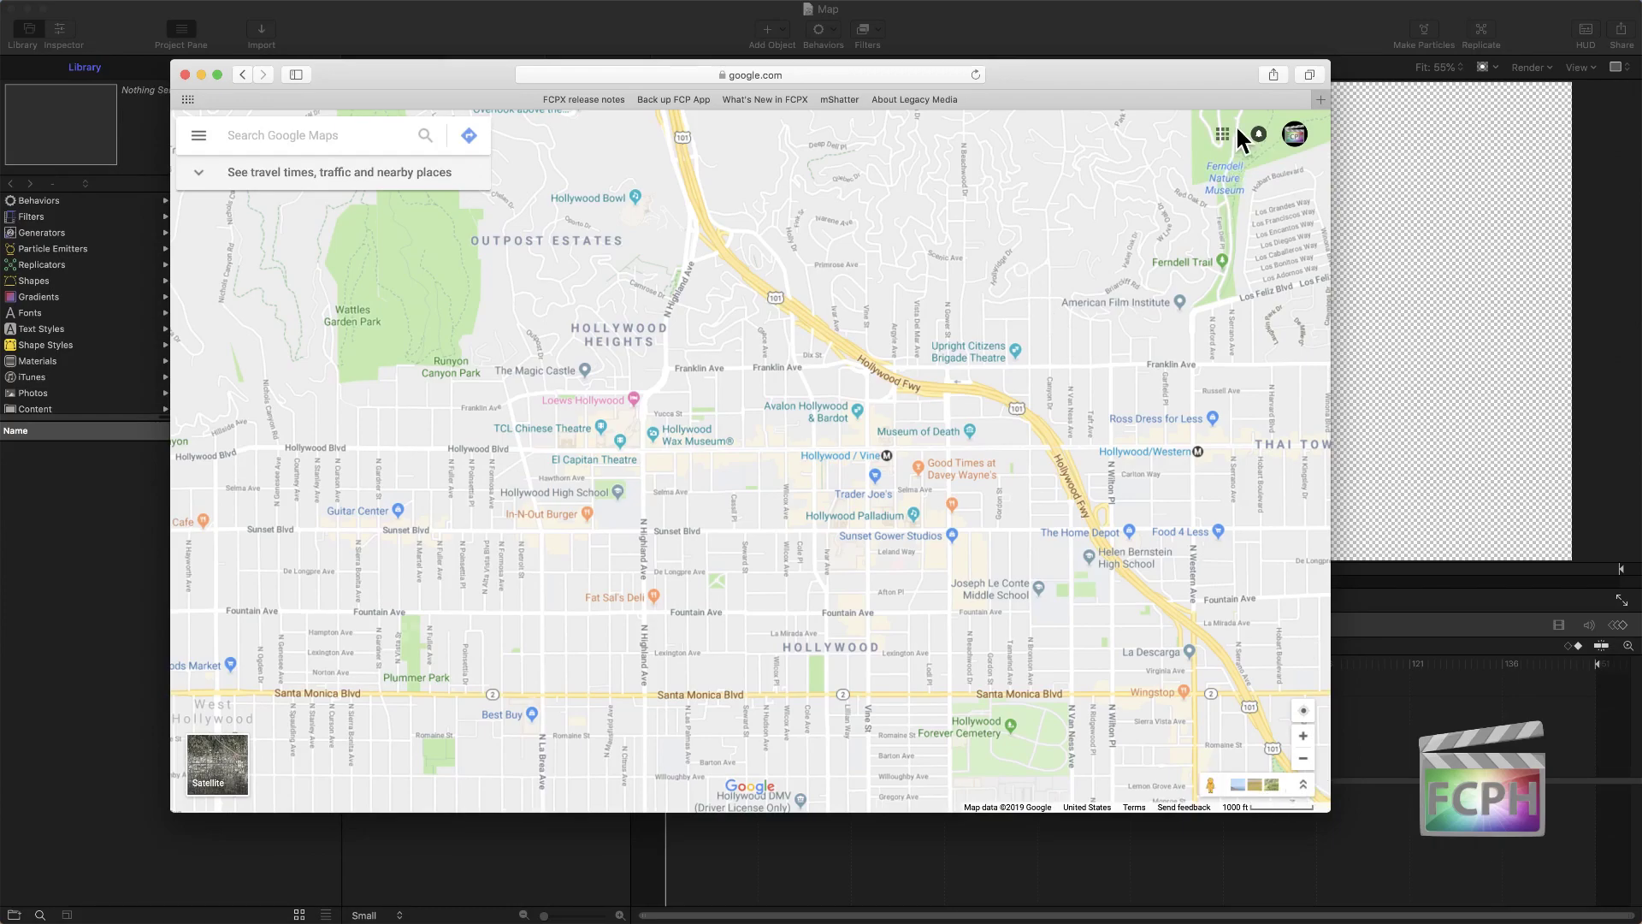
{"action": "mouse_move", "coordinate": [871, 500]}
{"action": "key", "text": "super+shift+4"}
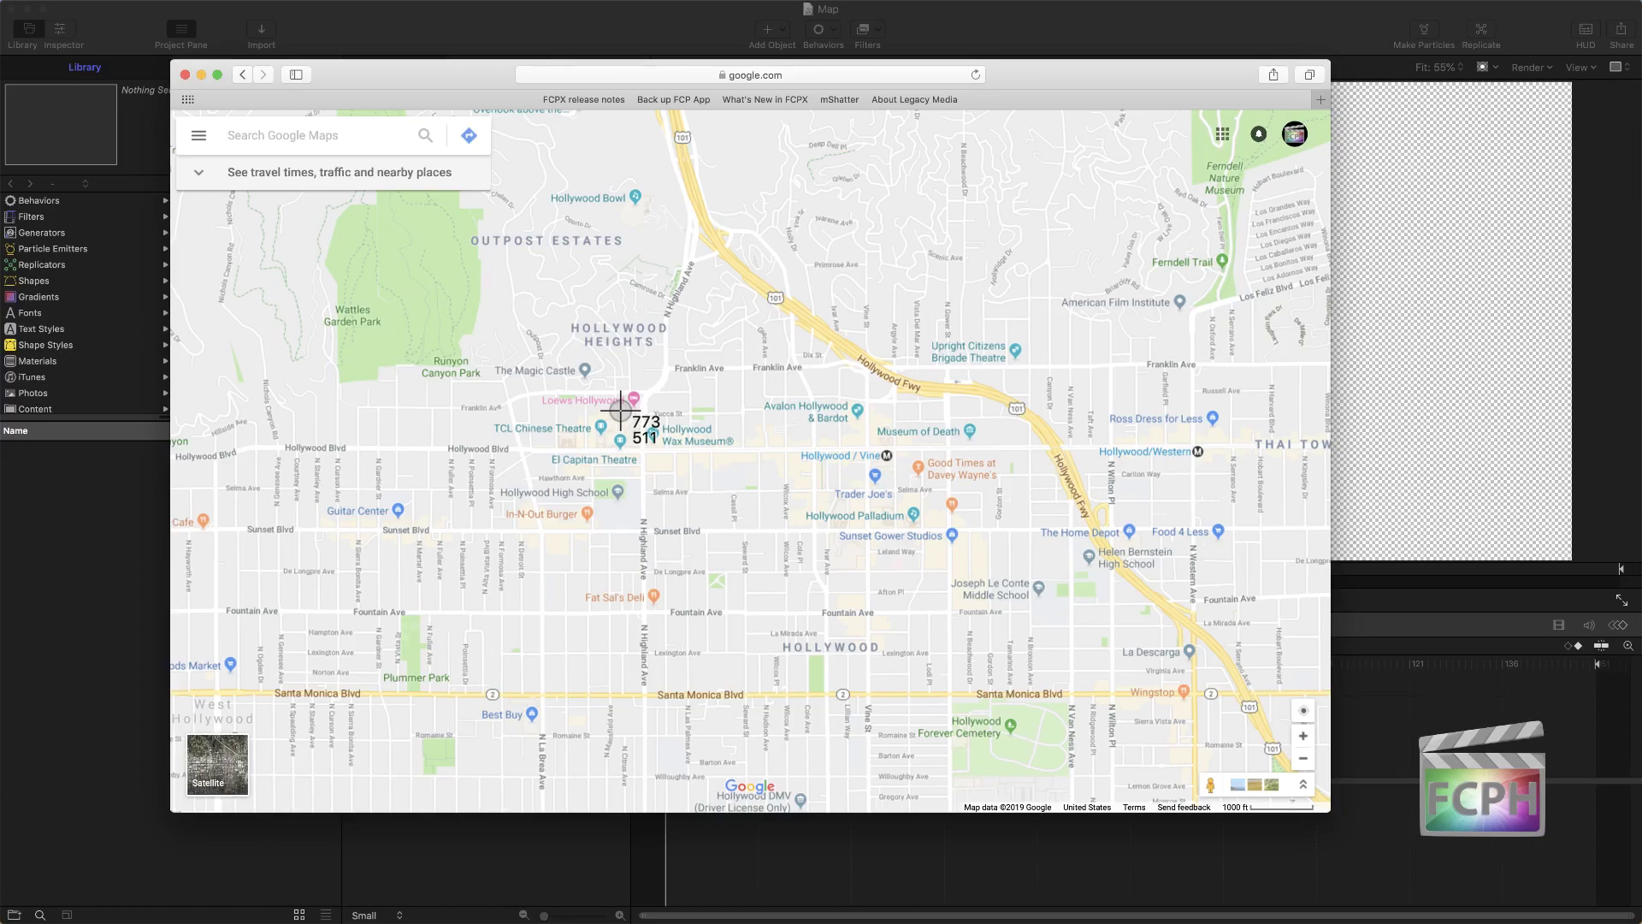
{"action": "key", "text": "space"}
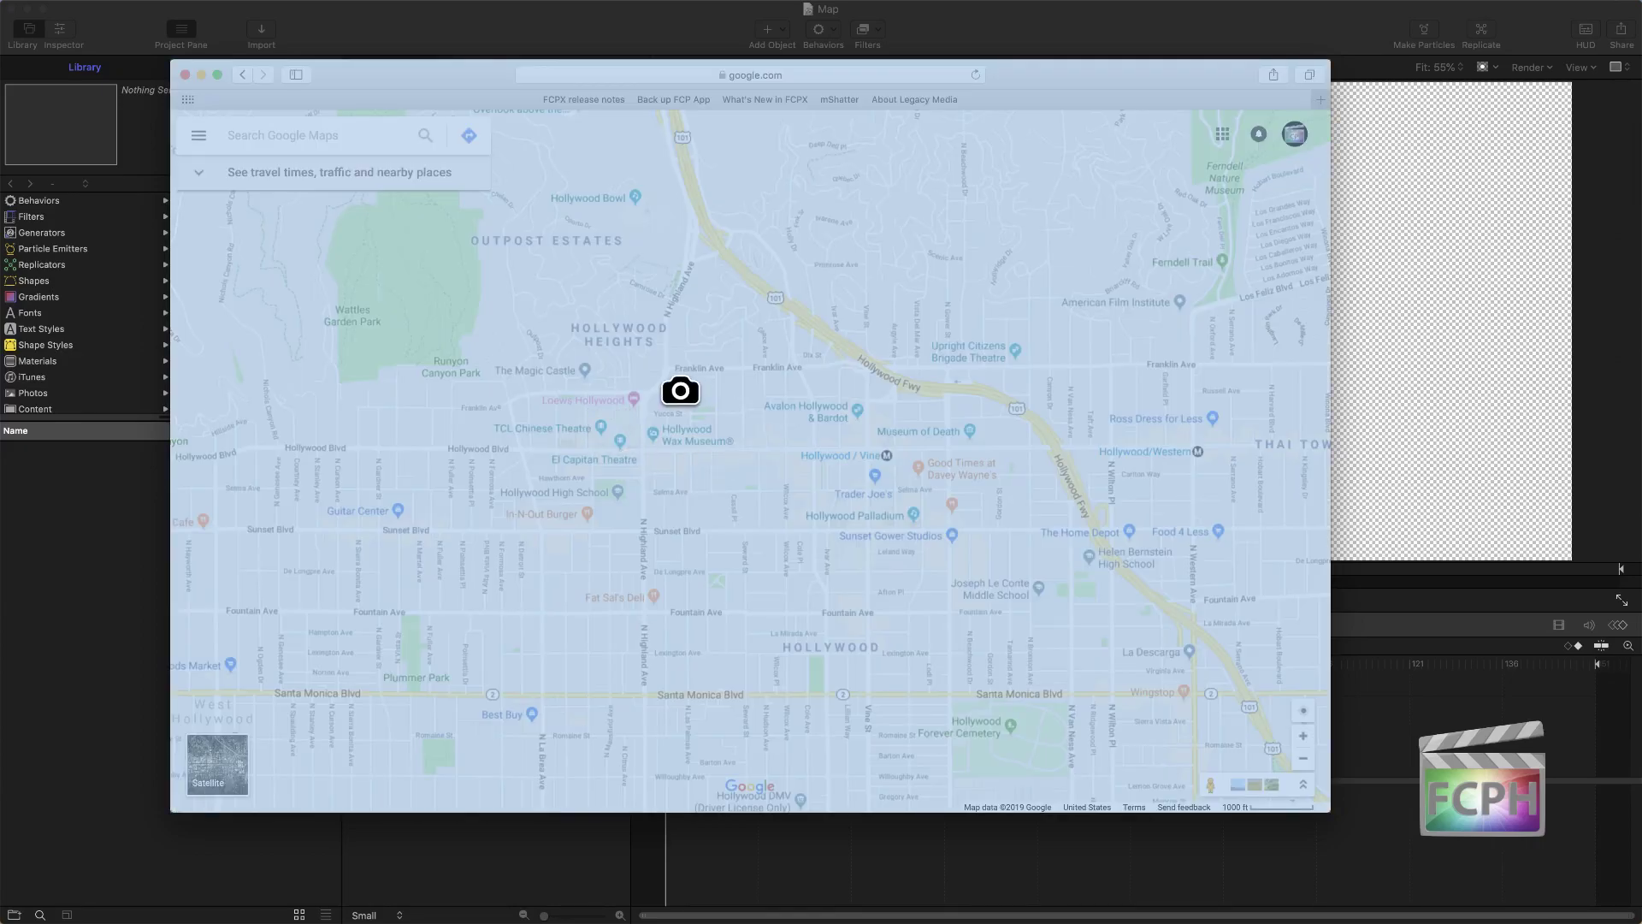
{"action": "left_click", "coordinate": [680, 390]}
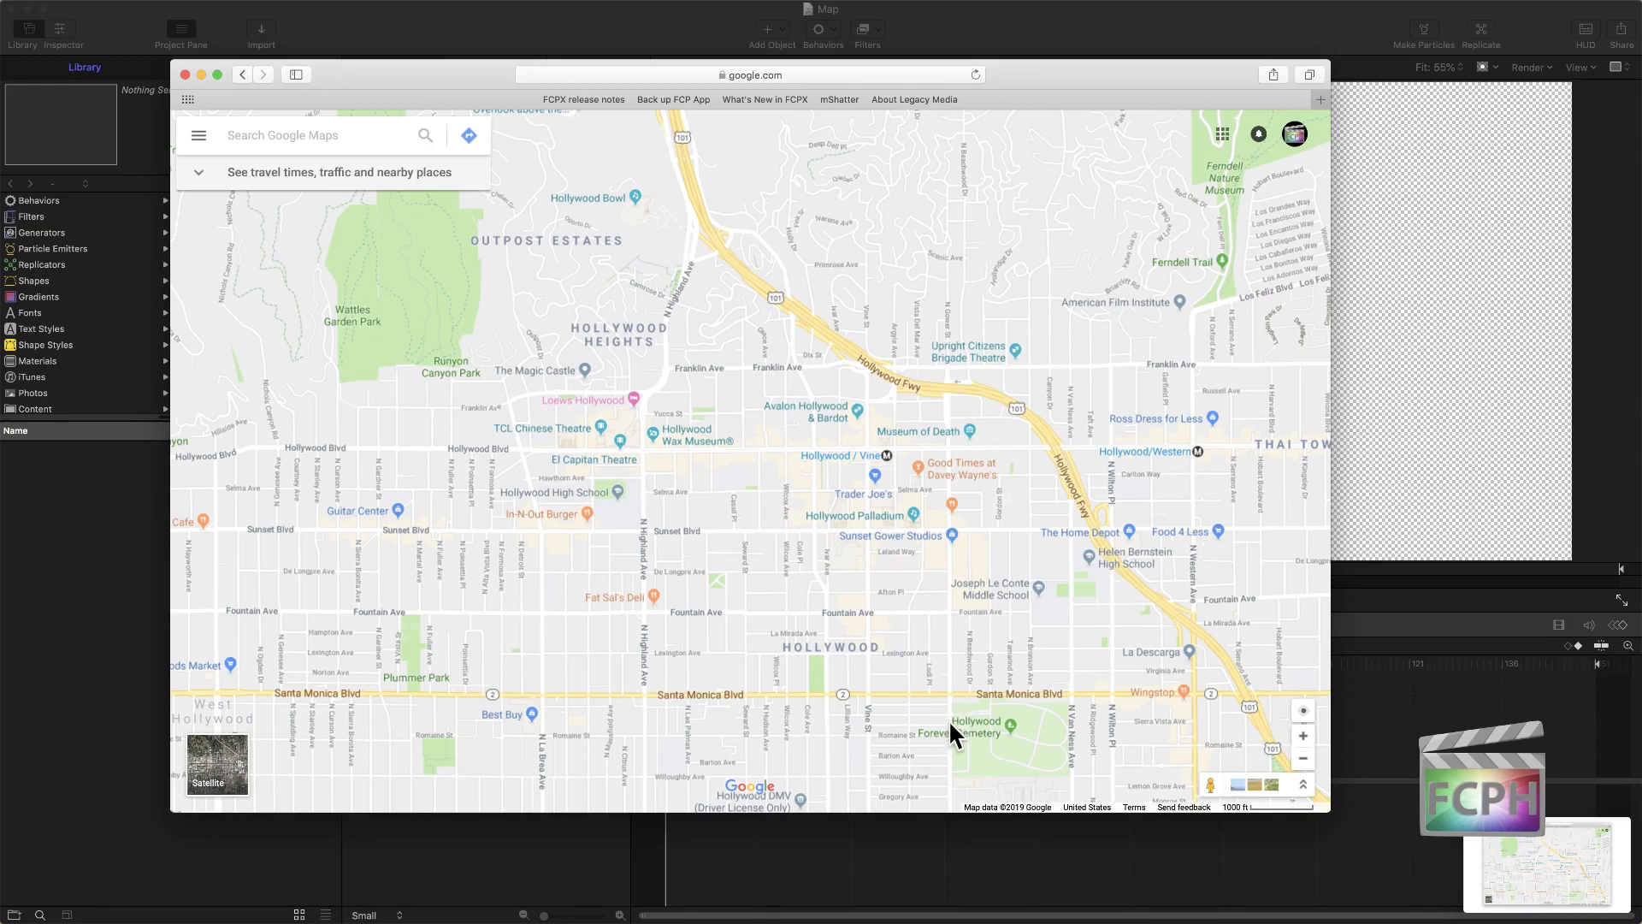
Step: Capture separate screenshots of the Google logo and the map data credit on an uncluttered map area, and close the browser window
{"action": "left_click_drag", "start_coordinate": [950, 723], "coordinate": [125, 388]}
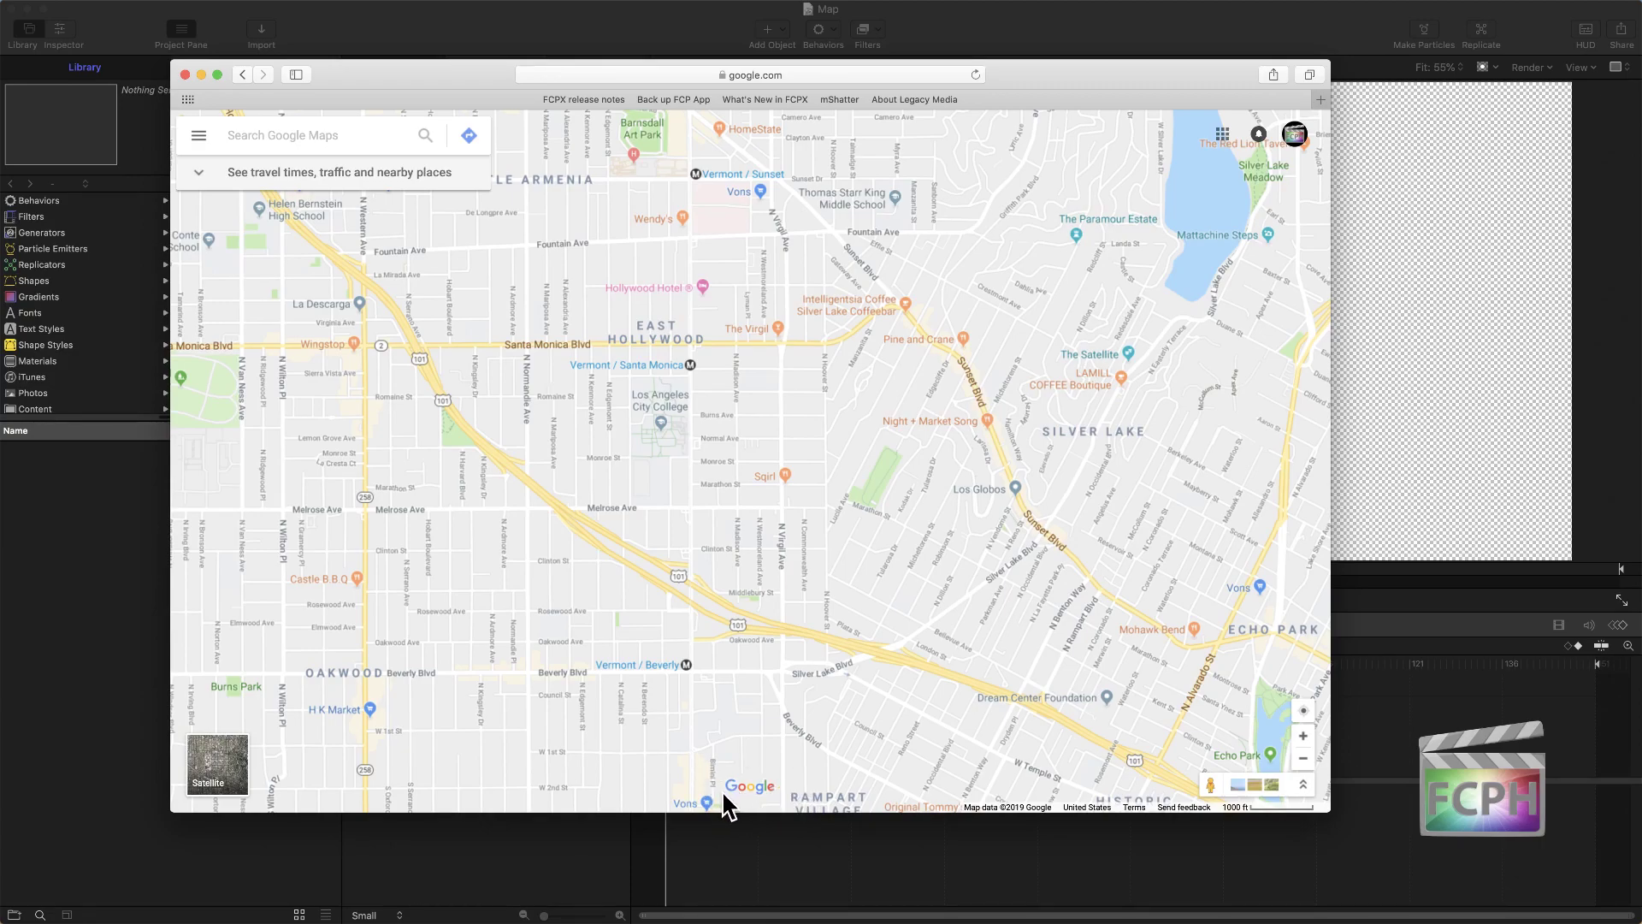
{"action": "key", "text": "super+shift+4"}
{"action": "left_click_drag", "start_coordinate": [716, 770], "coordinate": [779, 798]}
{"action": "key", "text": "super+shift+4"}
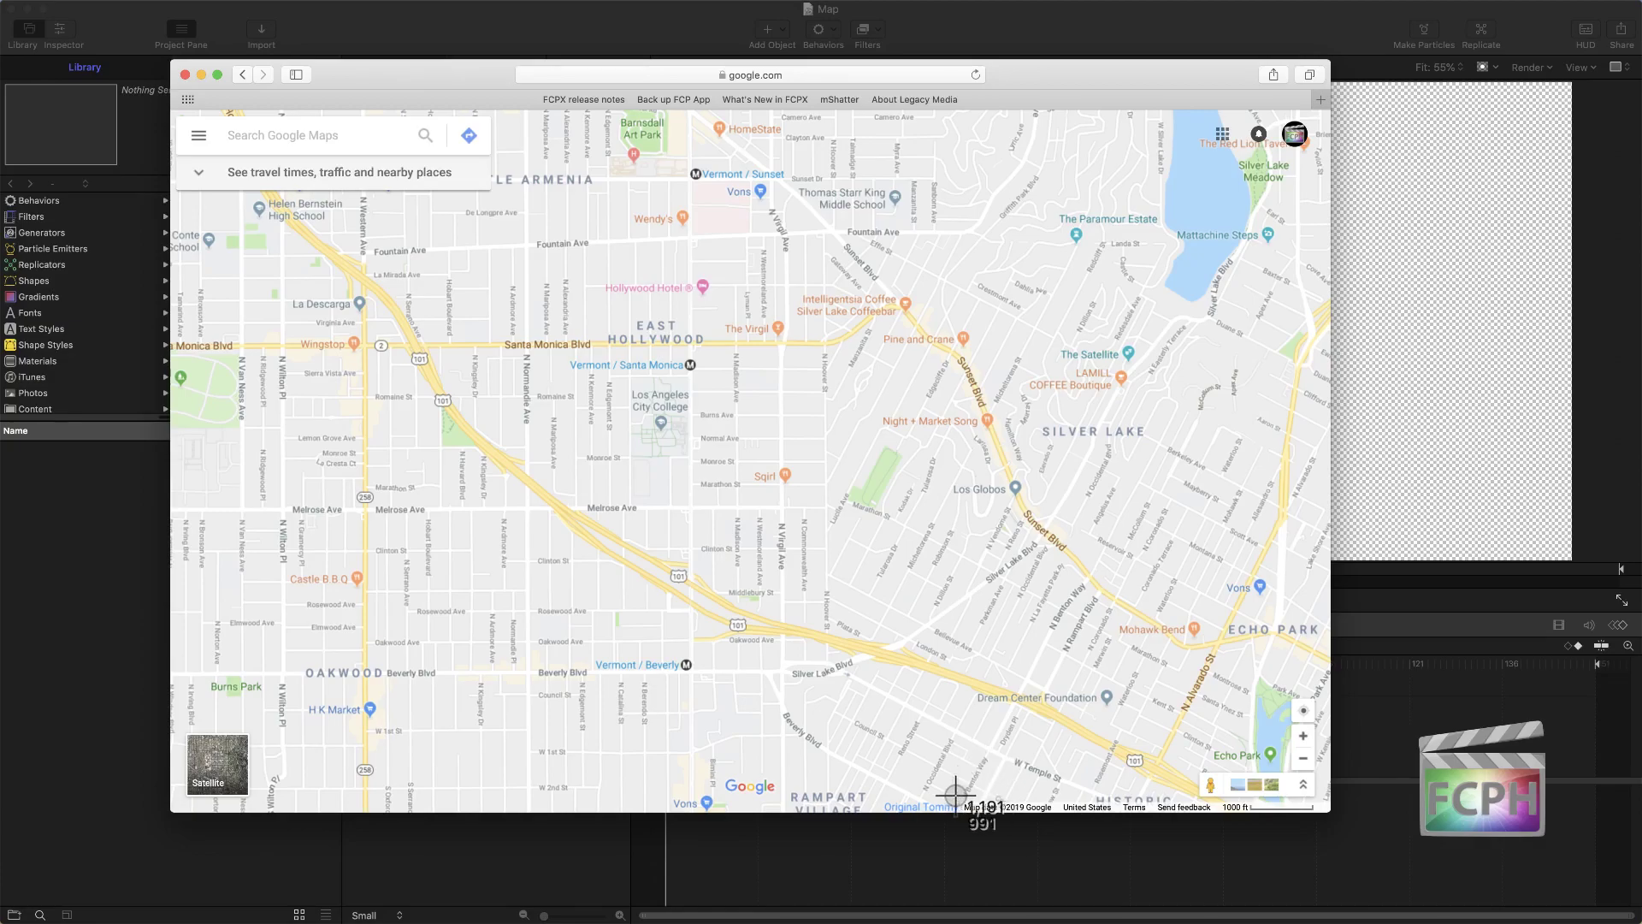
{"action": "left_click_drag", "start_coordinate": [956, 798], "coordinate": [1116, 817]}
{"action": "left_click", "coordinate": [185, 75]}
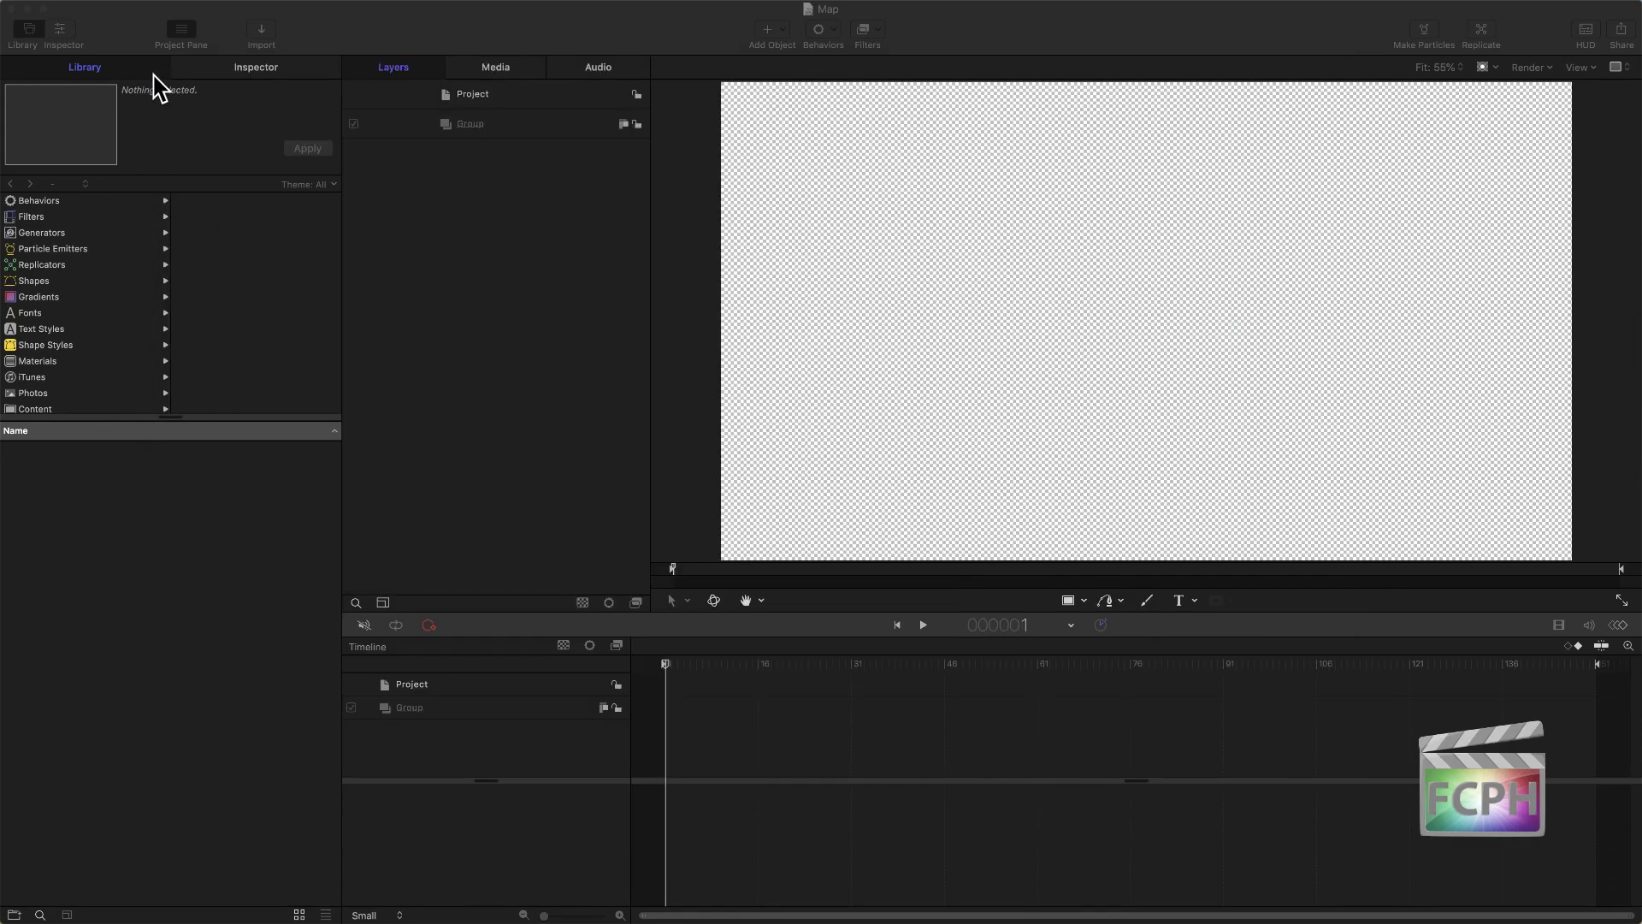
{"action": "left_click", "coordinate": [411, 231]}
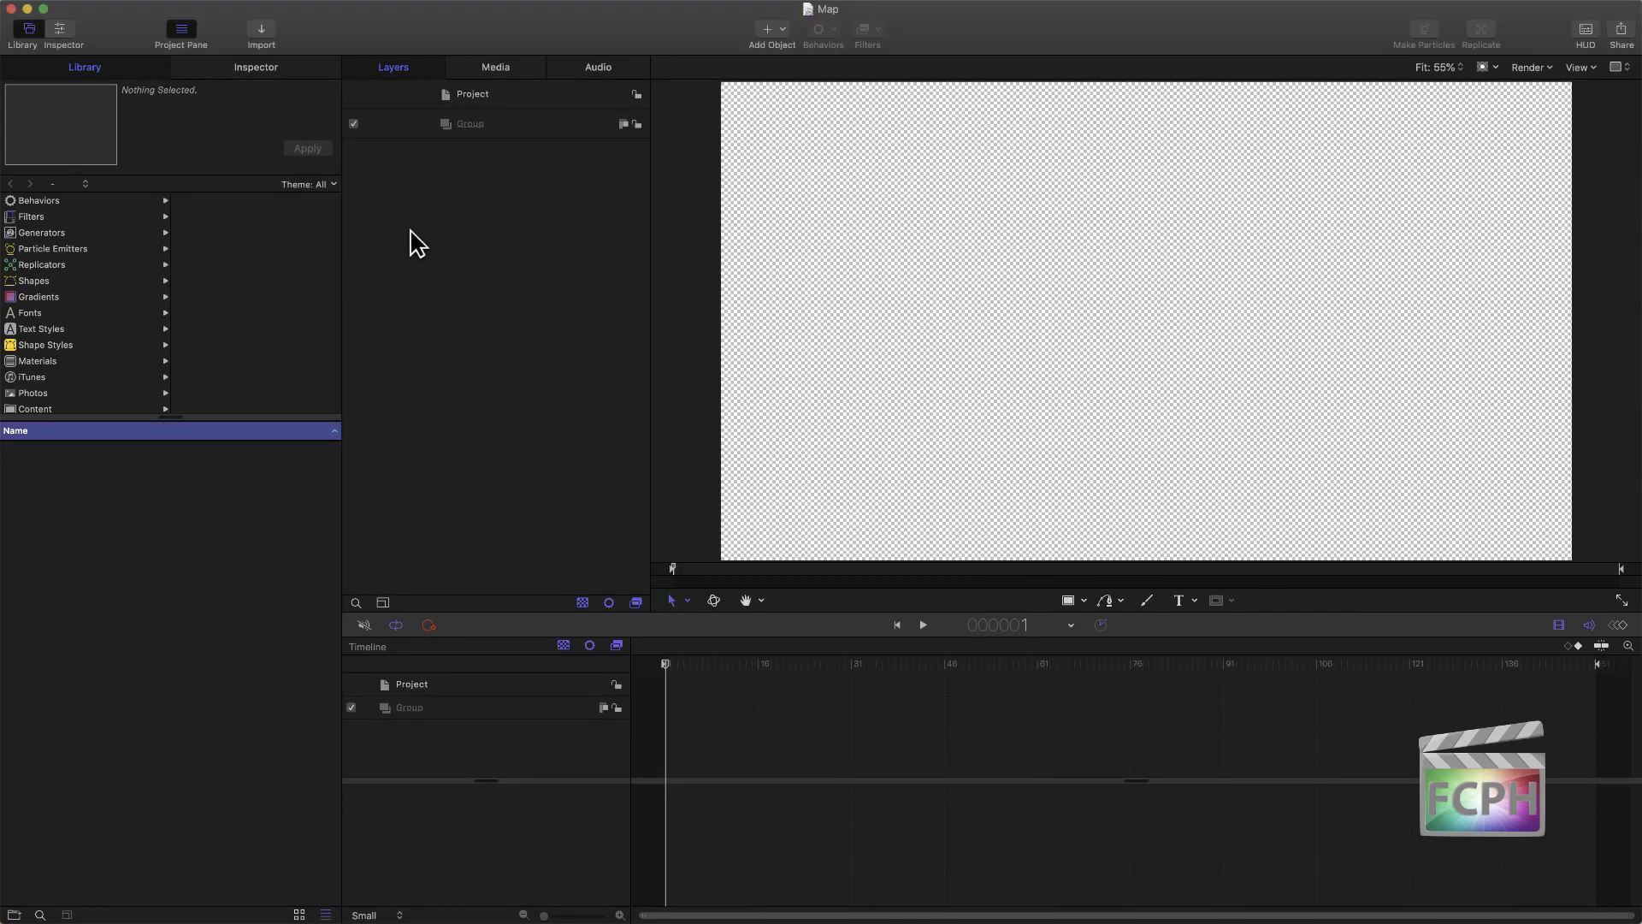
{"action": "key", "text": "super+n"}
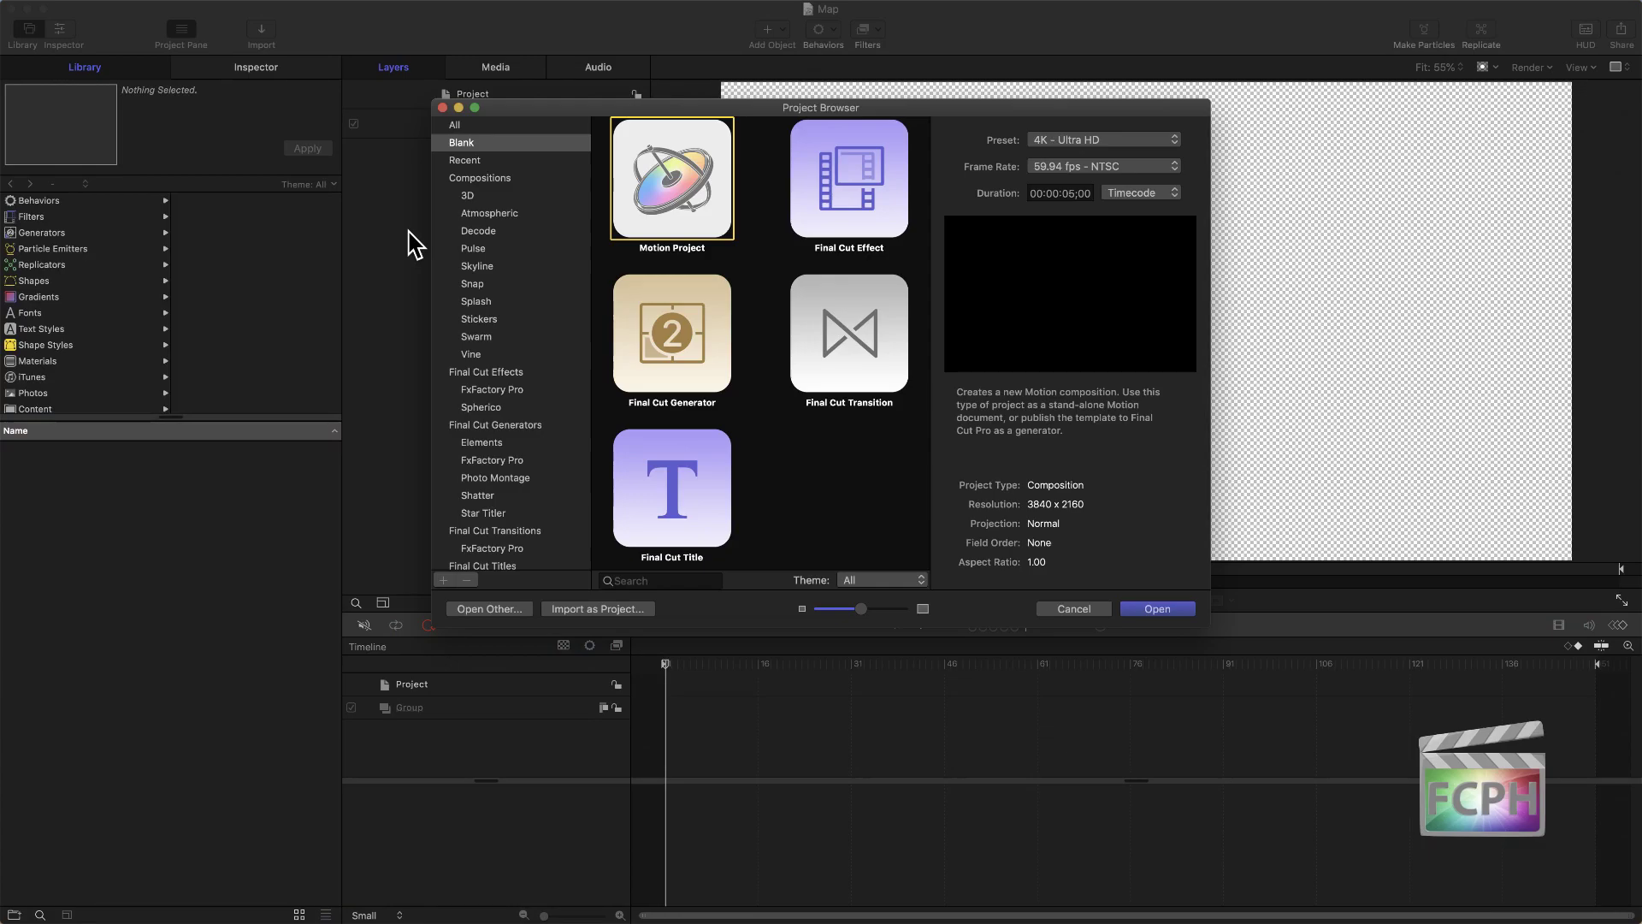
{"action": "left_click", "coordinate": [1067, 610]}
Step: Open the Desktop folder in Finder, add the three map screenshots to the Group layer of the Motion project, and close the Finder window
{"action": "key", "text": "super+Tab"}
{"action": "key", "text": "super+Tab"}
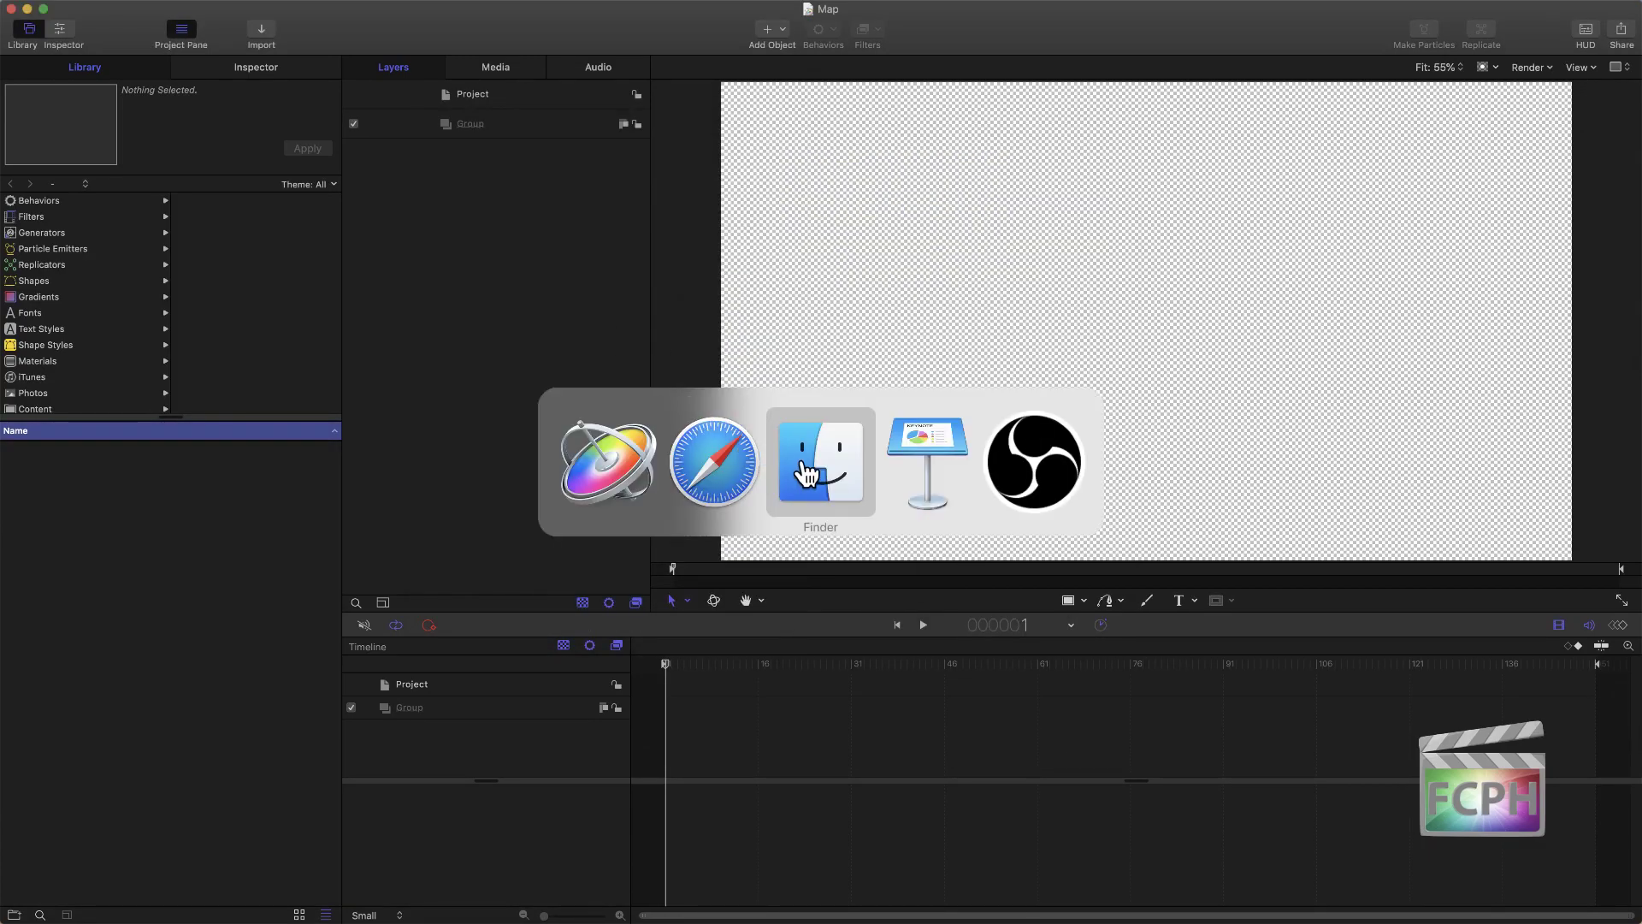
{"action": "key", "text": "super+n"}
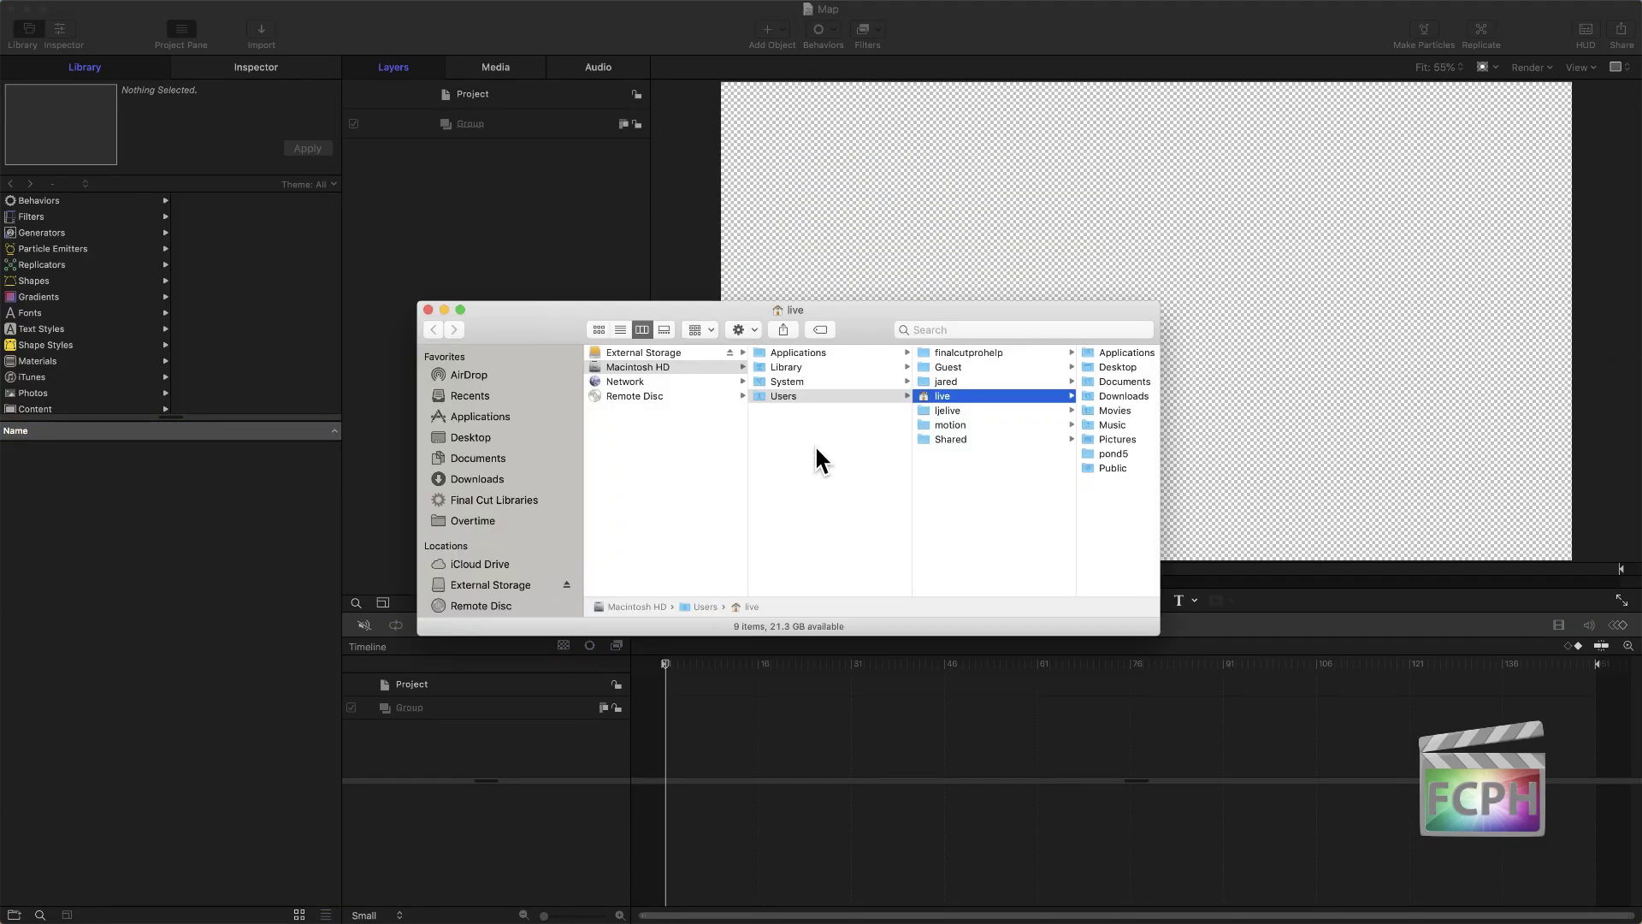
{"action": "key", "text": "super+shift+d"}
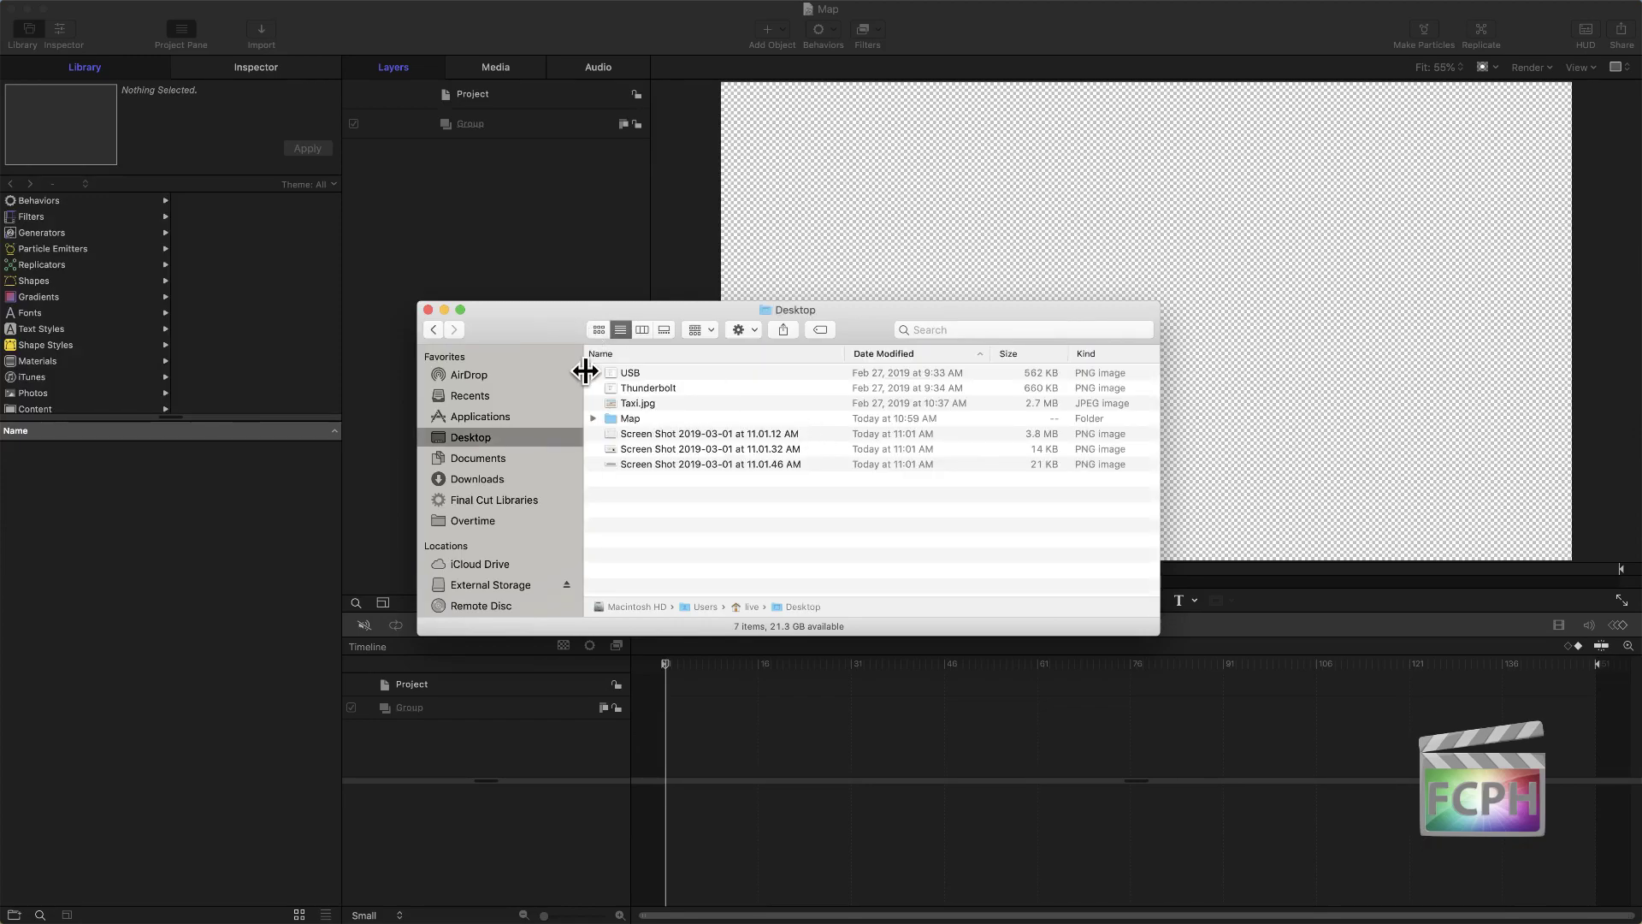
{"action": "left_click", "coordinate": [684, 433]}
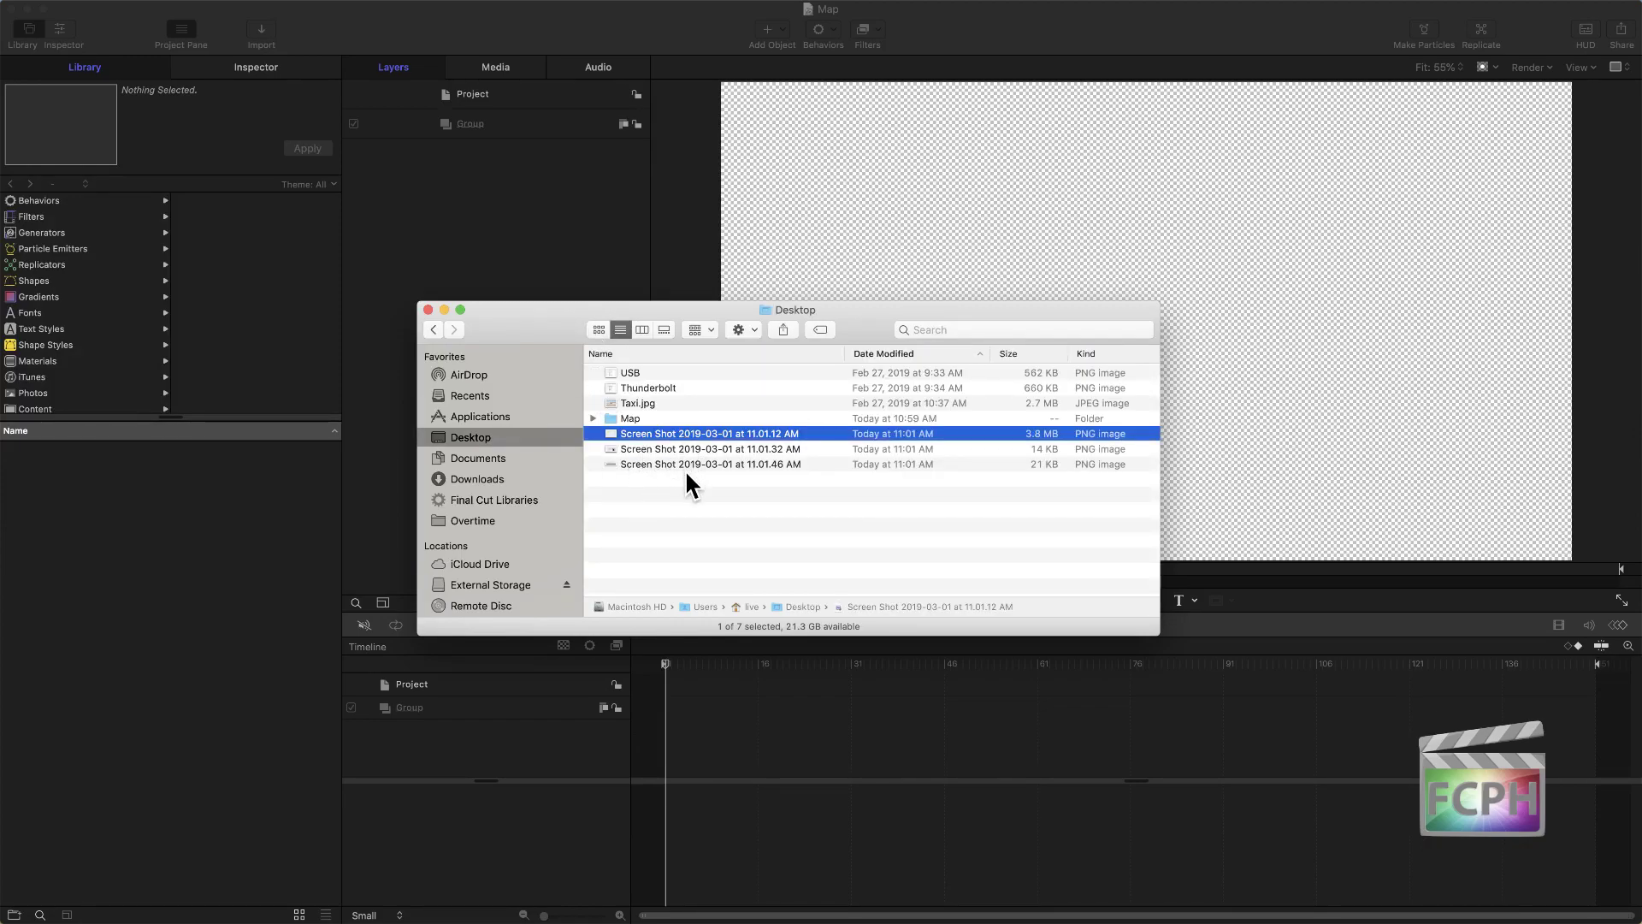
{"action": "left_click", "coordinate": [687, 464], "text": "shift"}
{"action": "left_click_drag", "start_coordinate": [687, 465], "coordinate": [477, 129]}
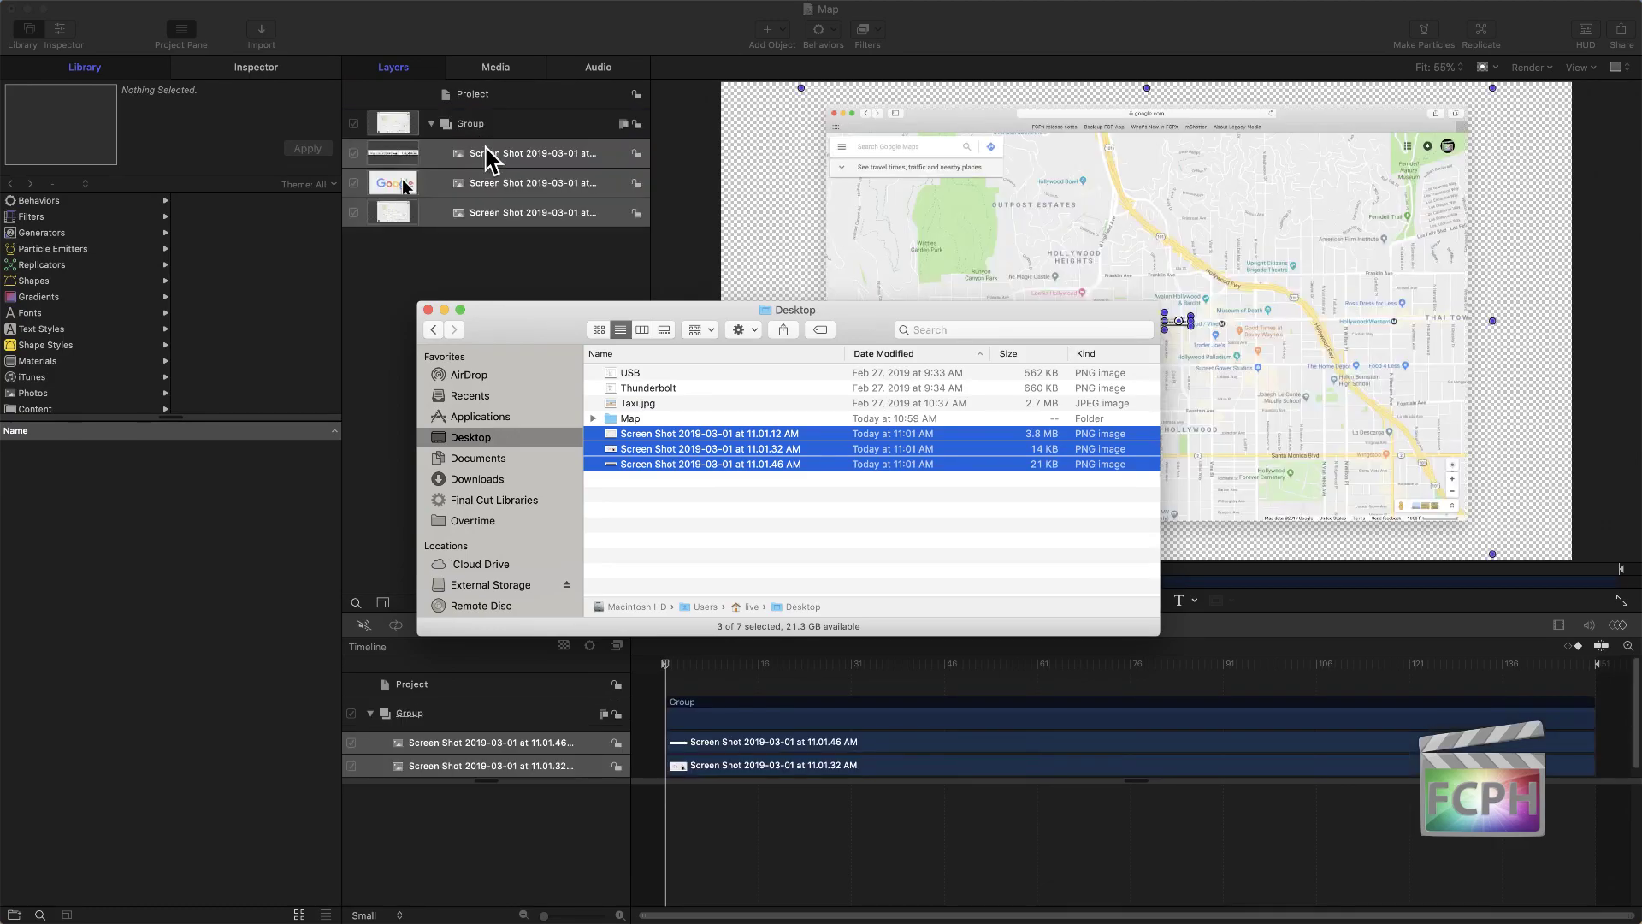
{"action": "left_click", "coordinate": [427, 309]}
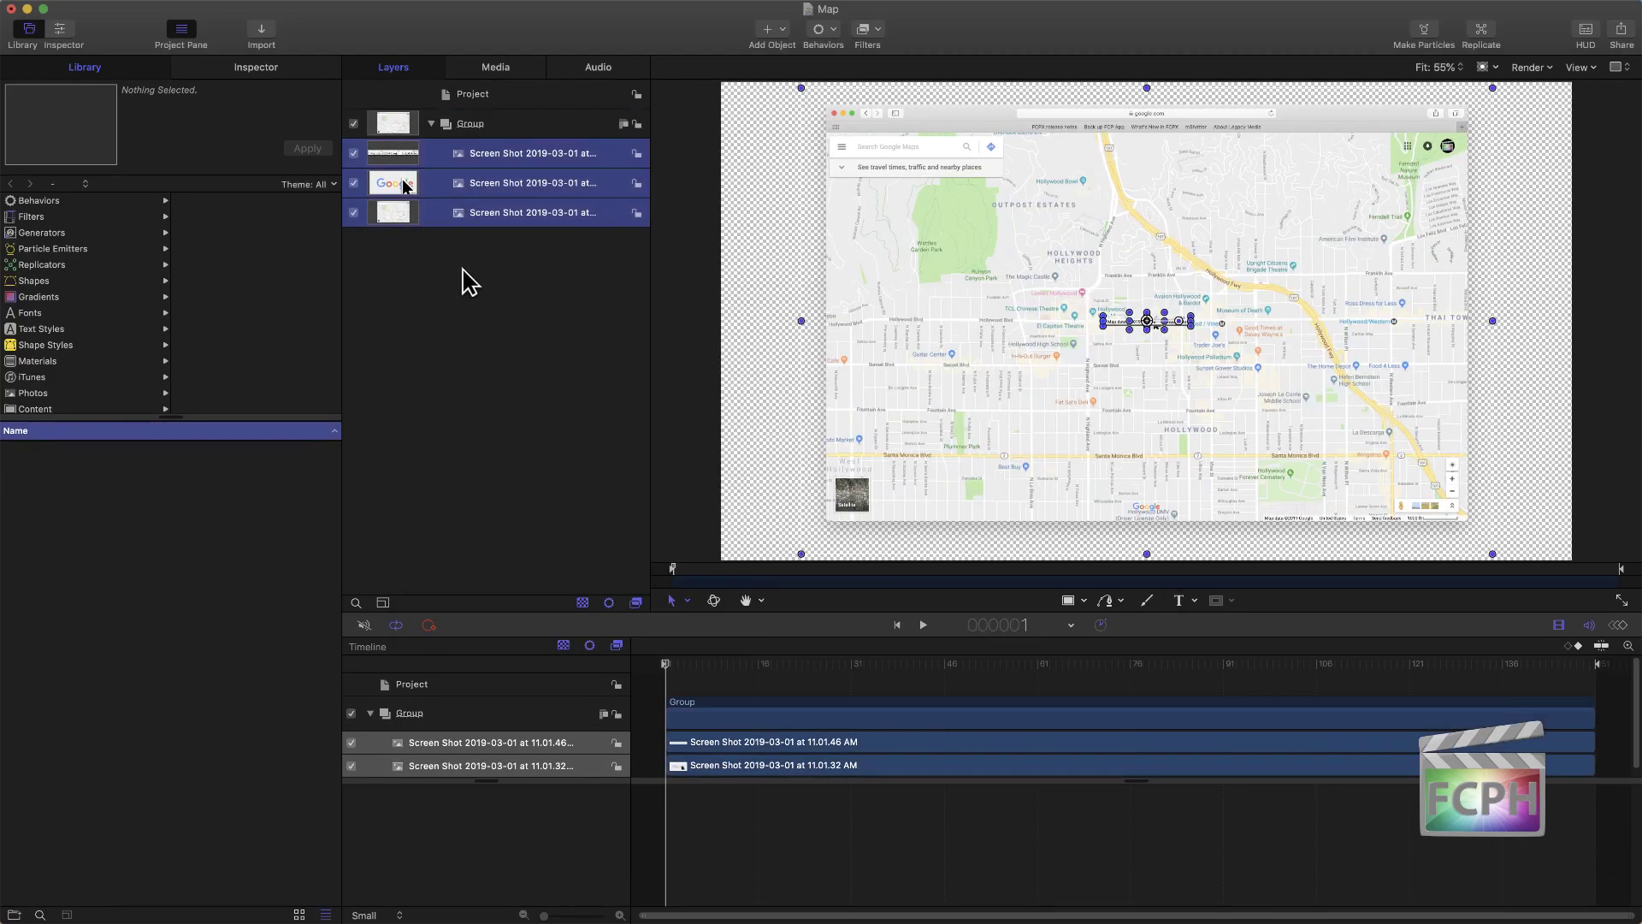
Step: Scale the full map screenshot to 233% and reposition it to about X -114 px, Y 86 px so it fills the canvas
{"action": "left_click", "coordinate": [469, 278]}
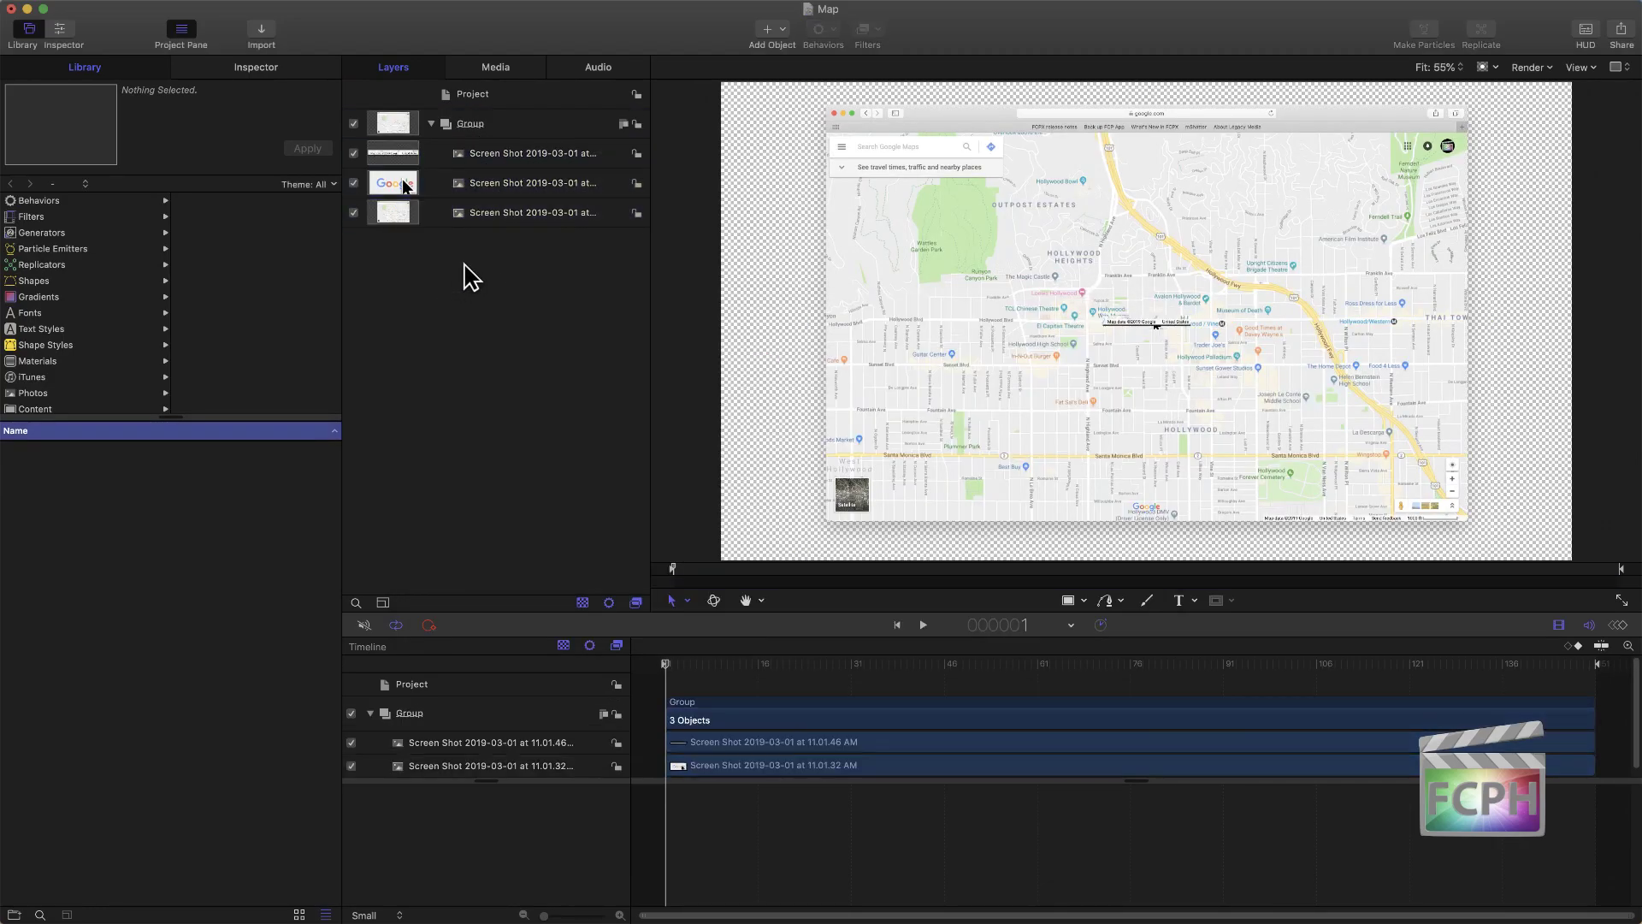
{"action": "left_click", "coordinate": [489, 214]}
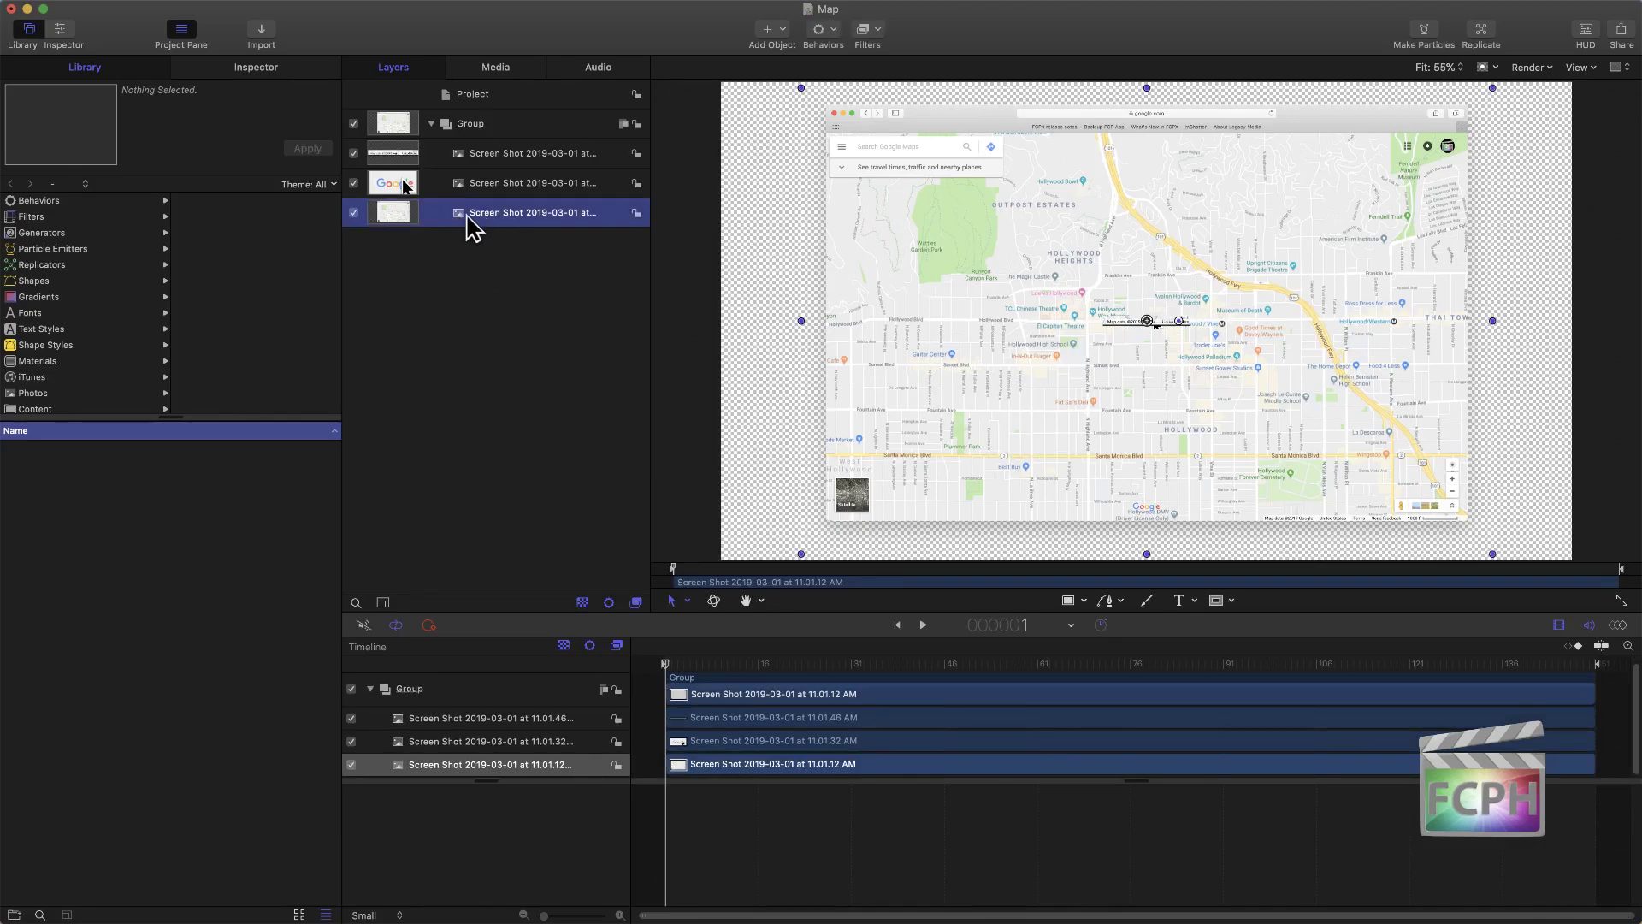
{"action": "left_click", "coordinate": [245, 72]}
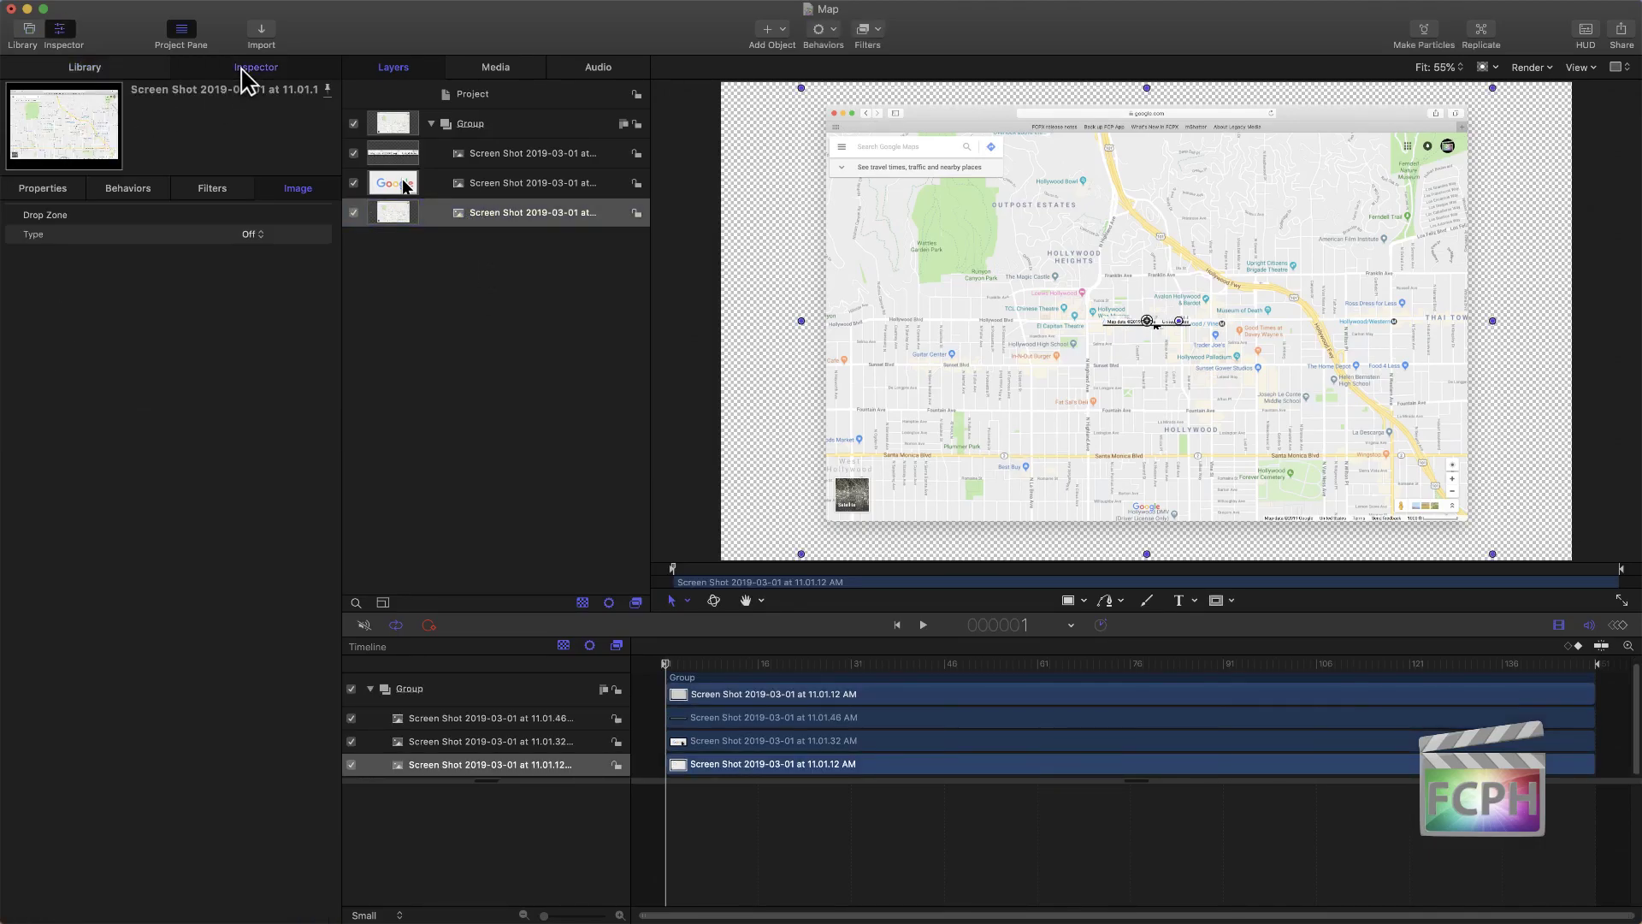
{"action": "left_click", "coordinate": [43, 189]}
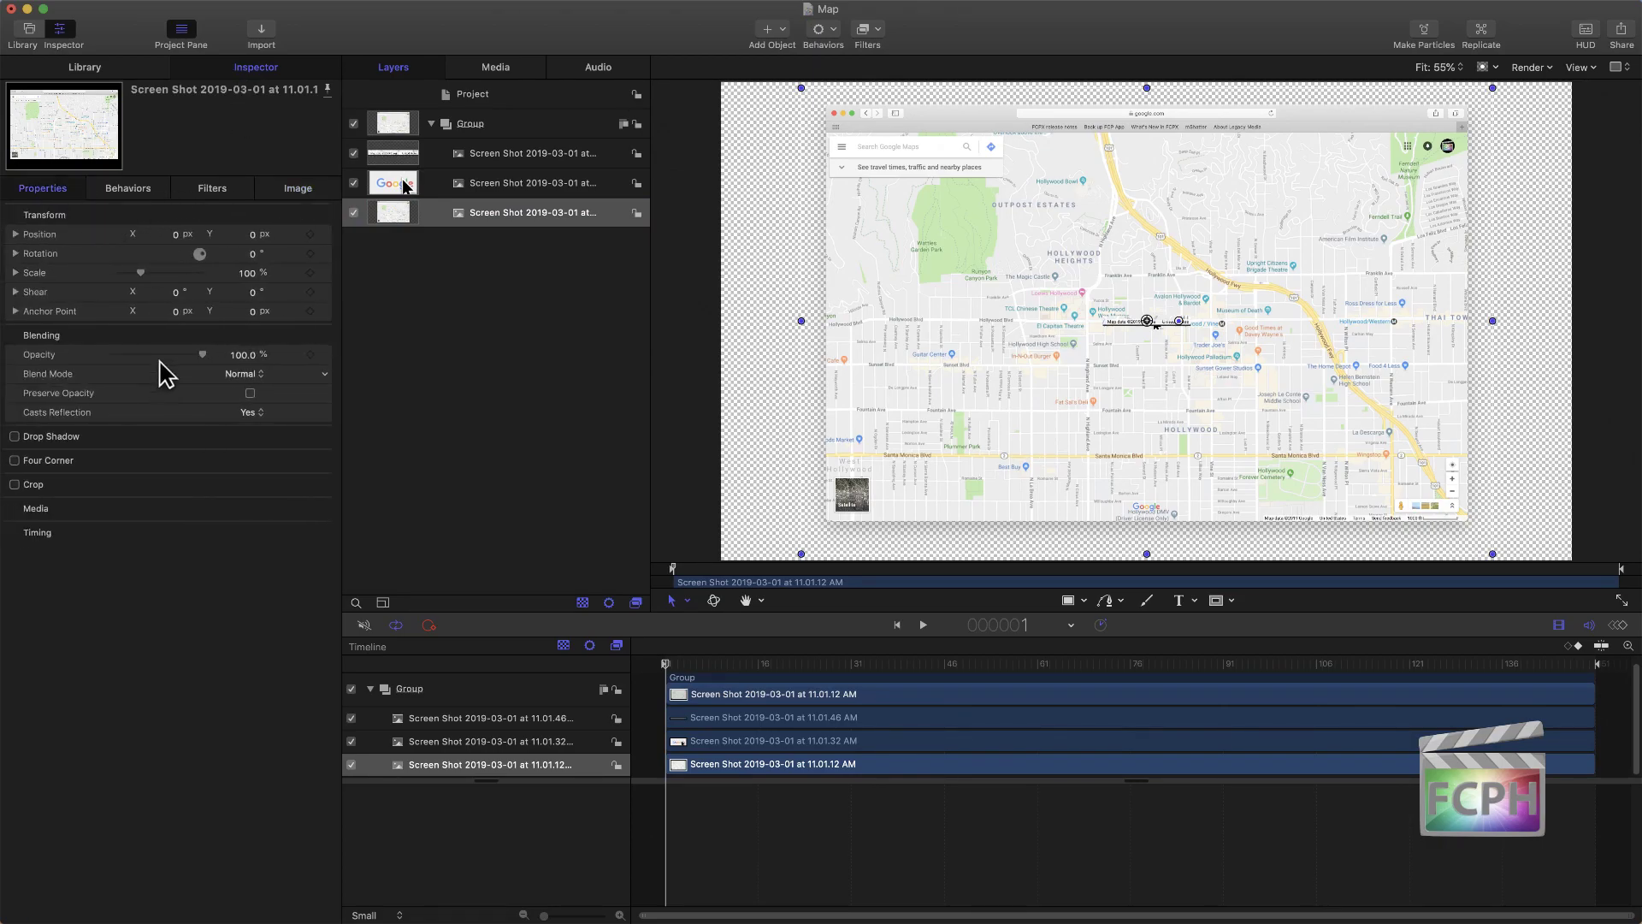
{"action": "left_click_drag", "start_coordinate": [138, 274], "coordinate": [158, 273]}
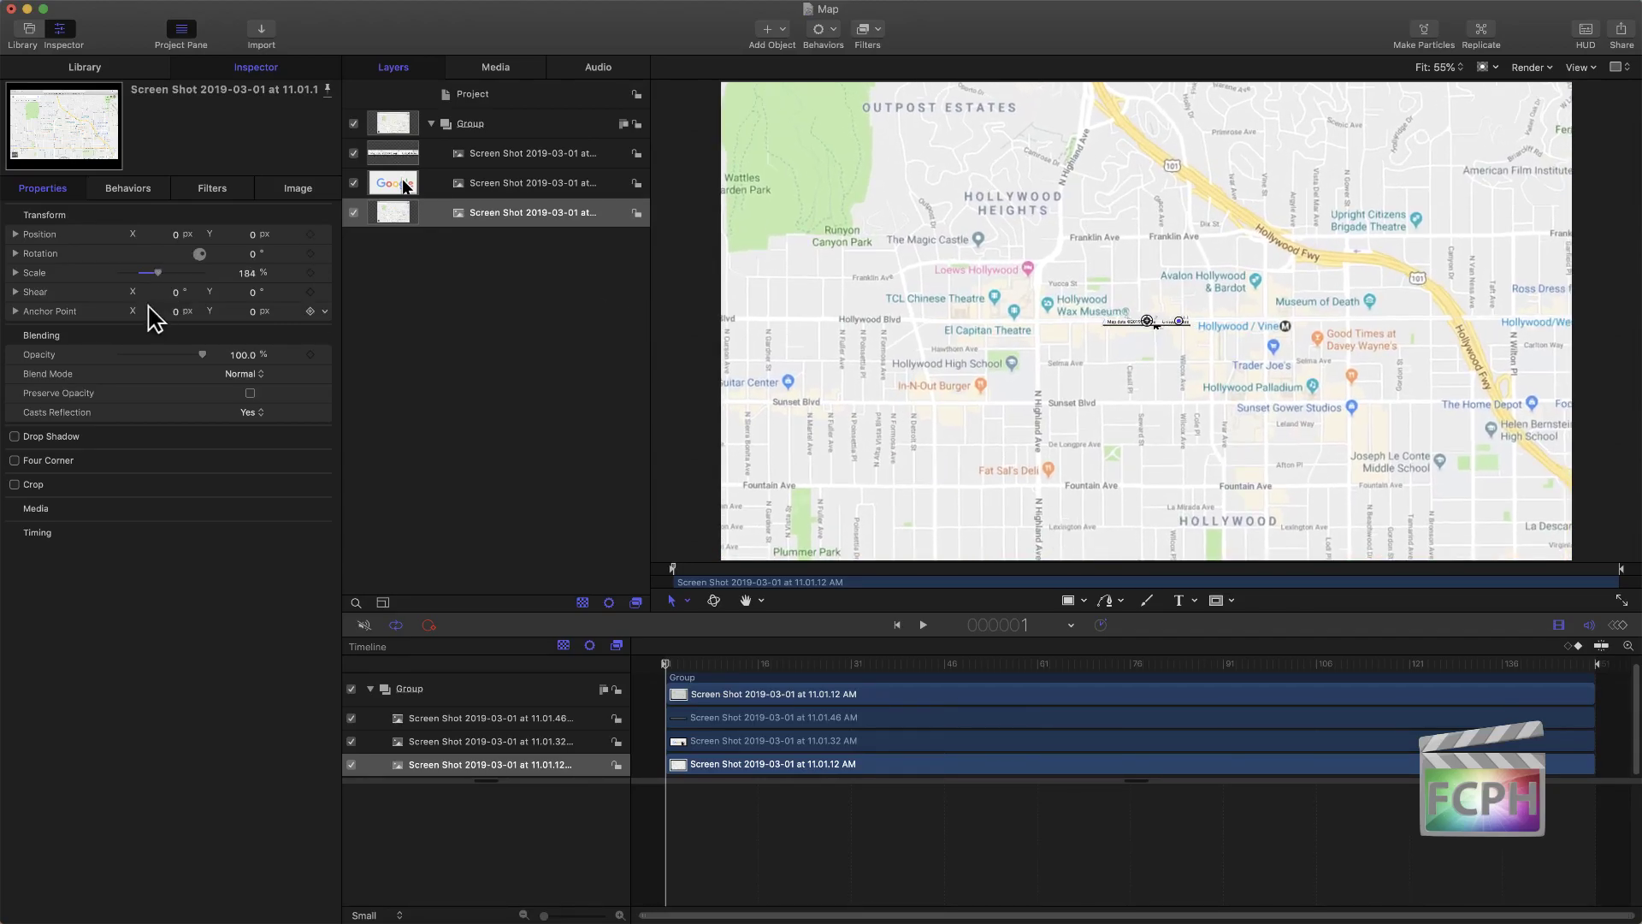
{"action": "left_click_drag", "start_coordinate": [158, 272], "coordinate": [168, 273]}
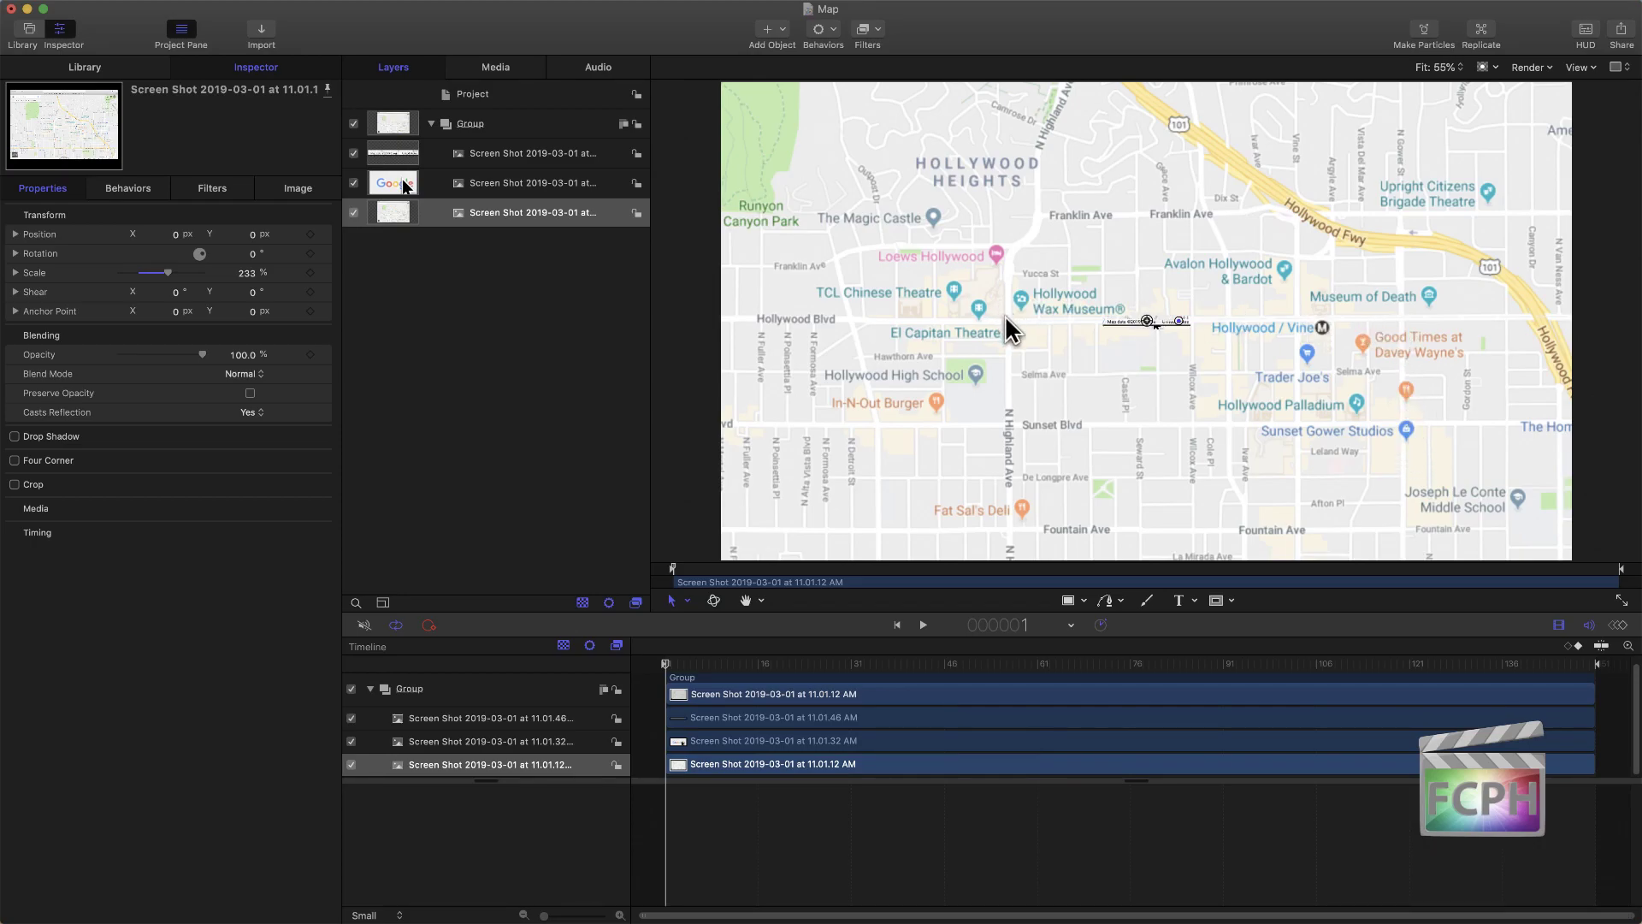
{"action": "mouse_move", "coordinate": [1094, 356]}
{"action": "left_mouse_down"}
{"action": "mouse_move", "coordinate": [1064, 336]}
{"action": "mouse_move", "coordinate": [1080, 343]}
{"action": "left_mouse_up"}
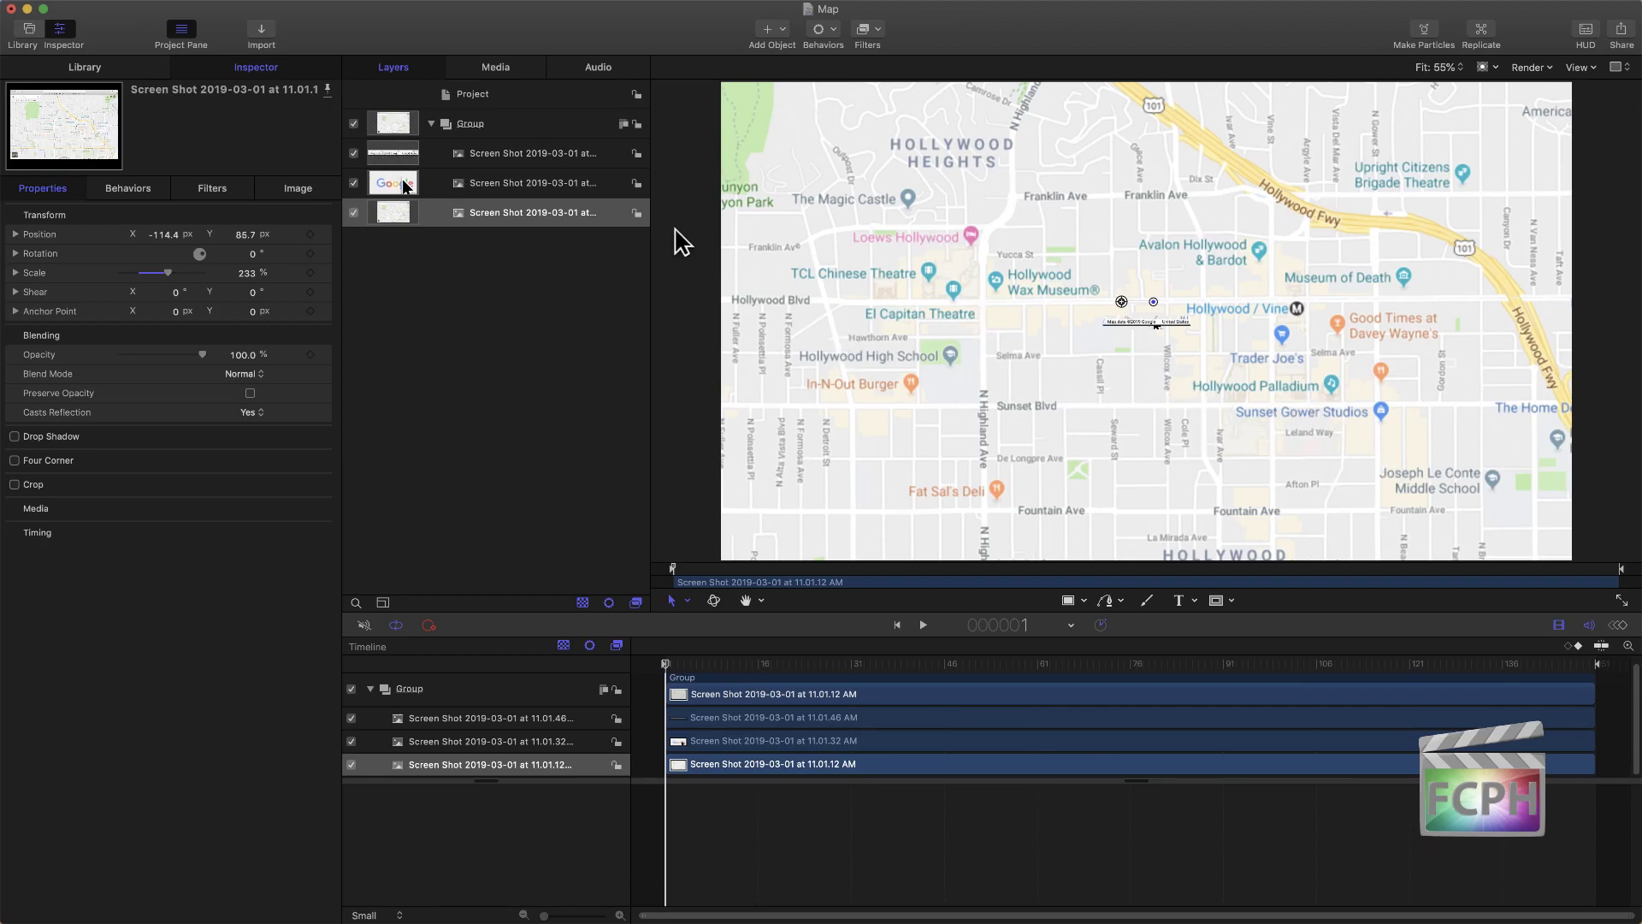
Step: Rename the full map screenshot layer as Map and lock it
{"action": "double_click", "coordinate": [558, 214]}
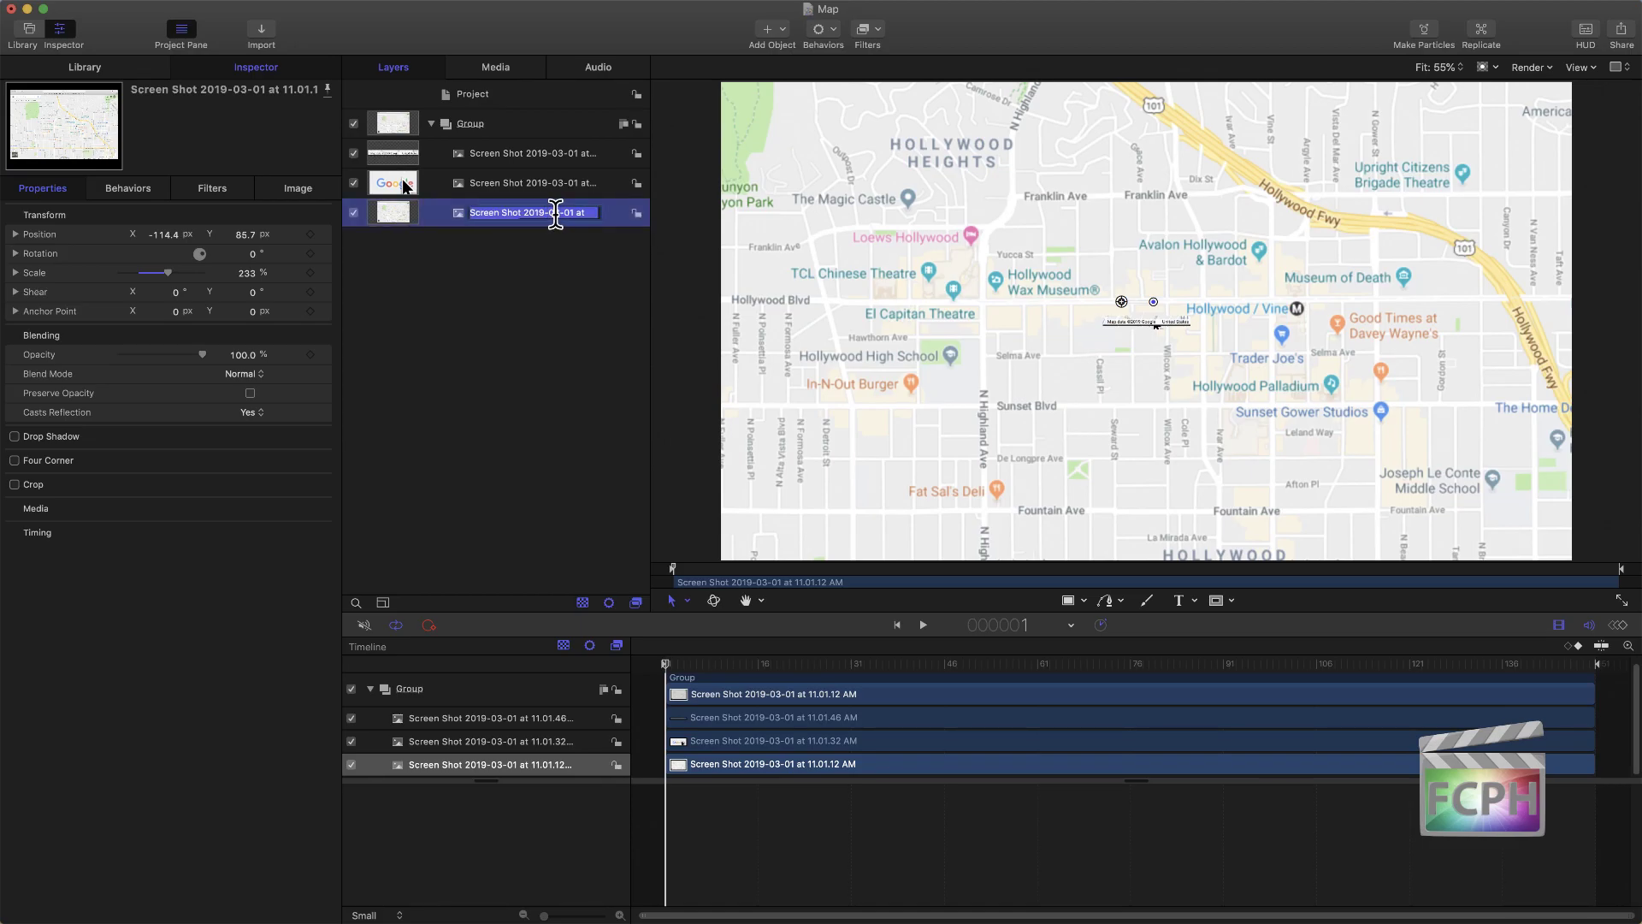
{"action": "type", "text": "Map"}
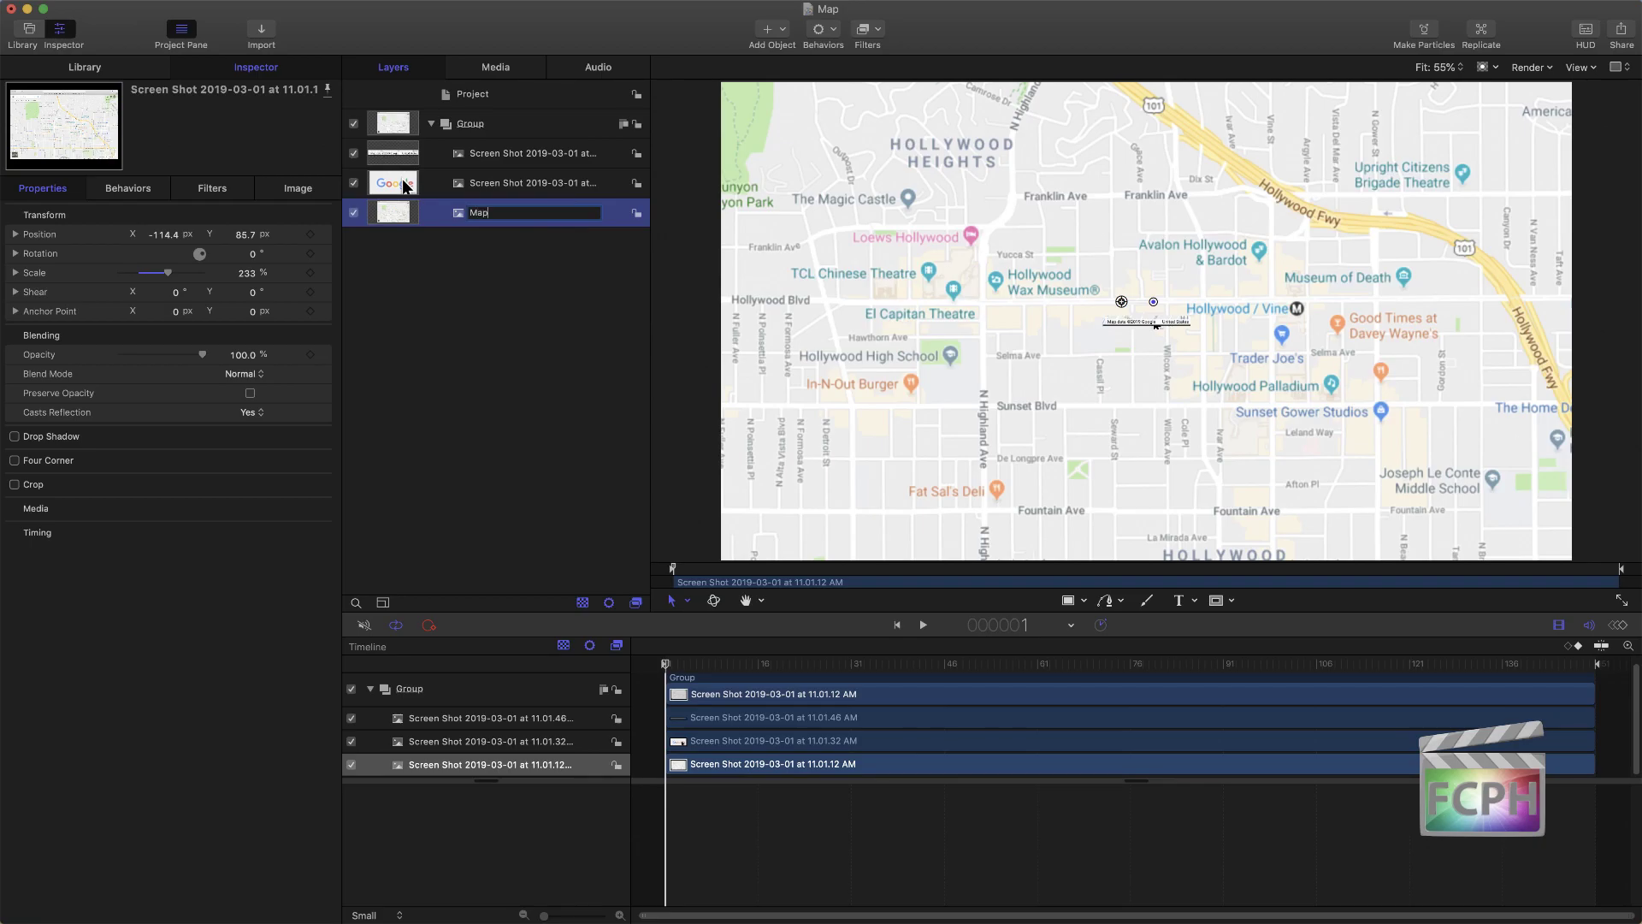
{"action": "key", "text": "Return"}
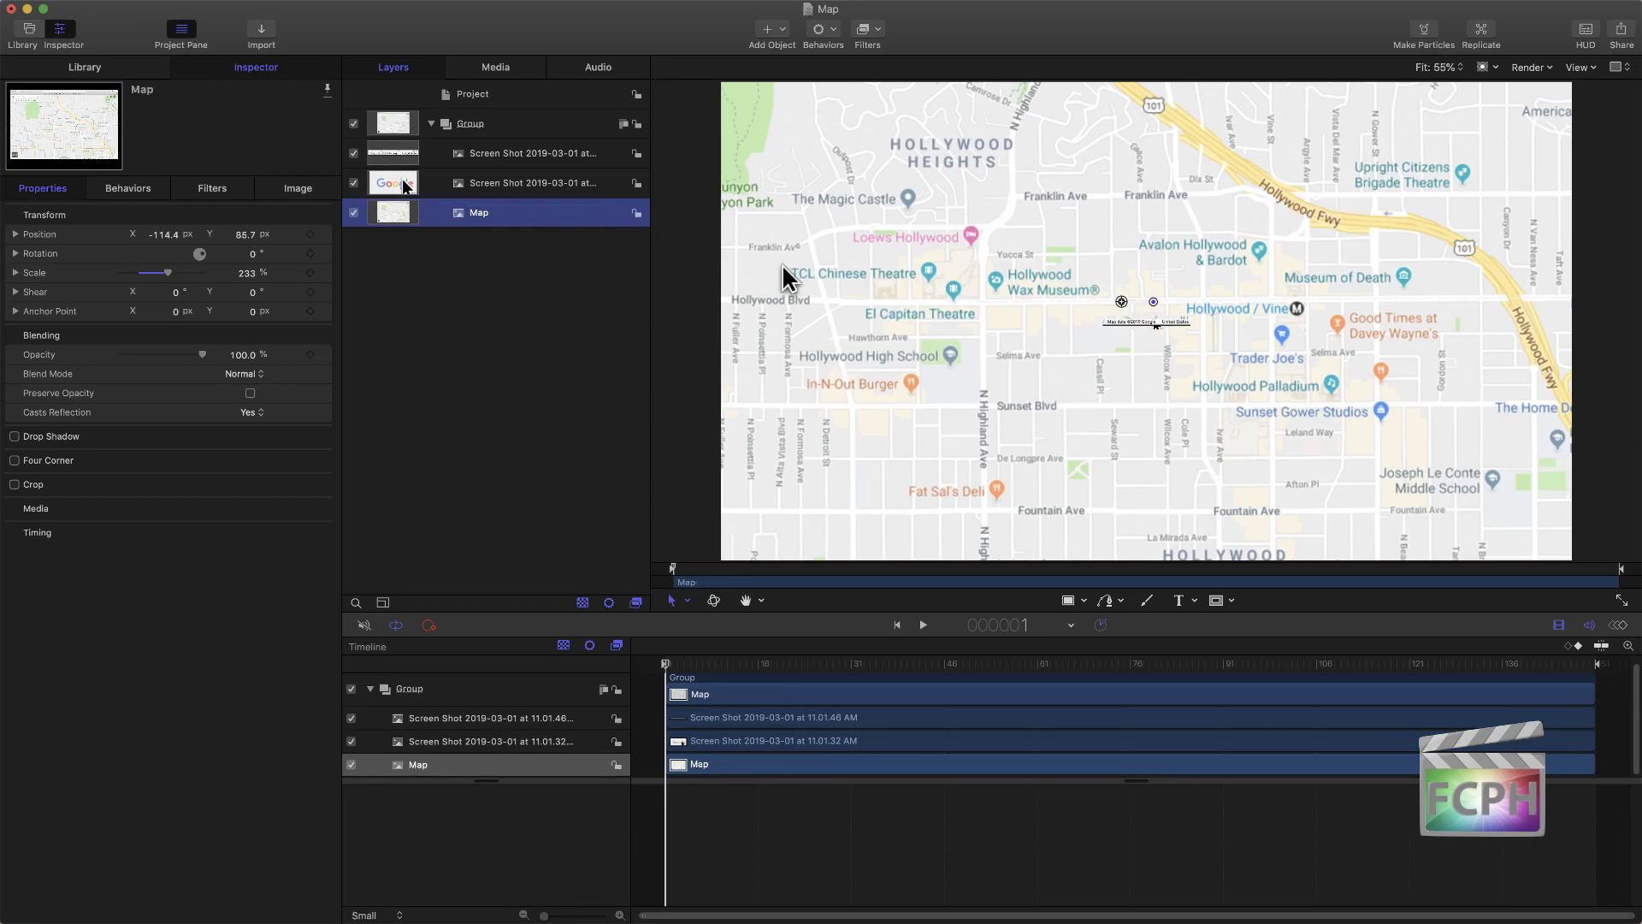
{"action": "left_click", "coordinate": [638, 214]}
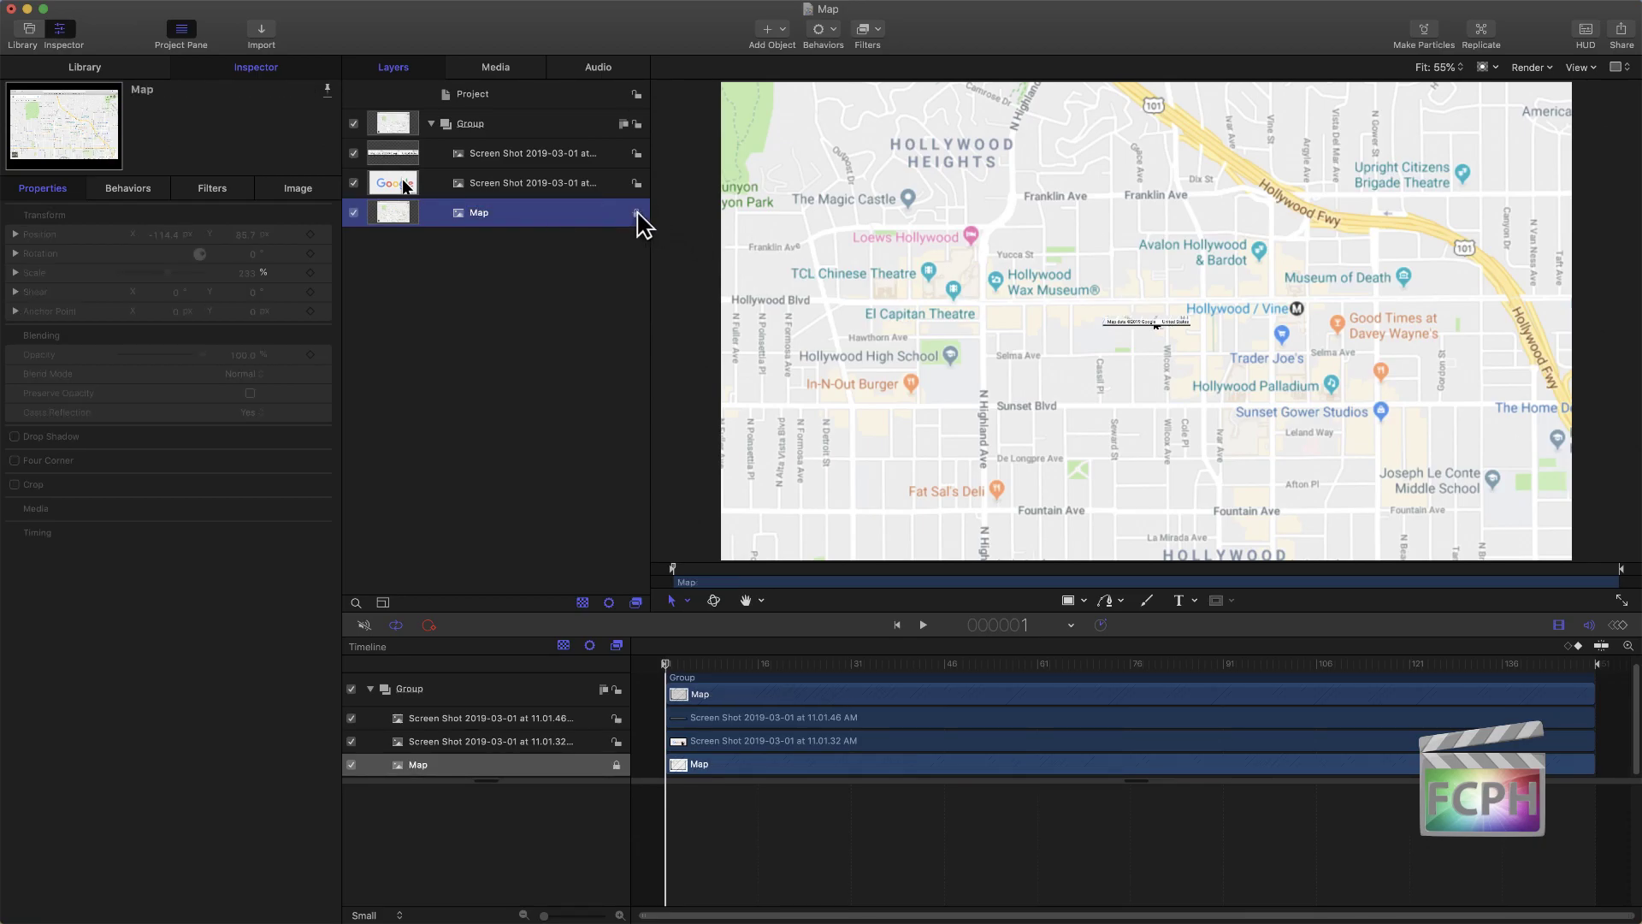
{"action": "left_click", "coordinate": [1104, 239]}
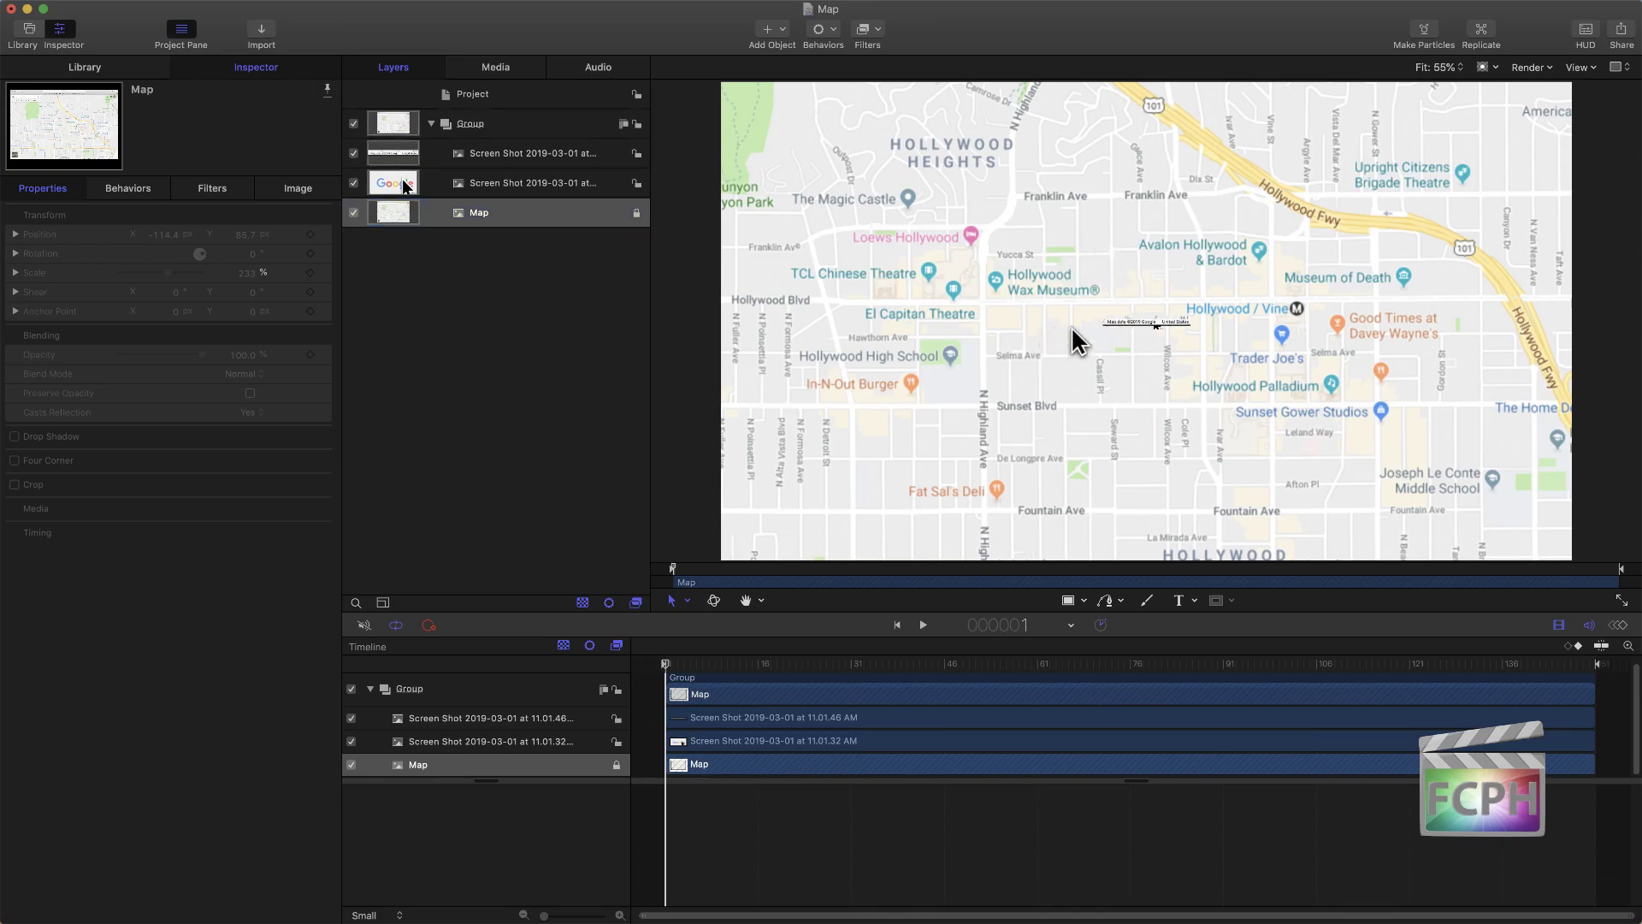
Step: Delete the Google logo screenshot that has the mouse pointer captured in it from the Group layer
{"action": "left_click", "coordinate": [543, 184]}
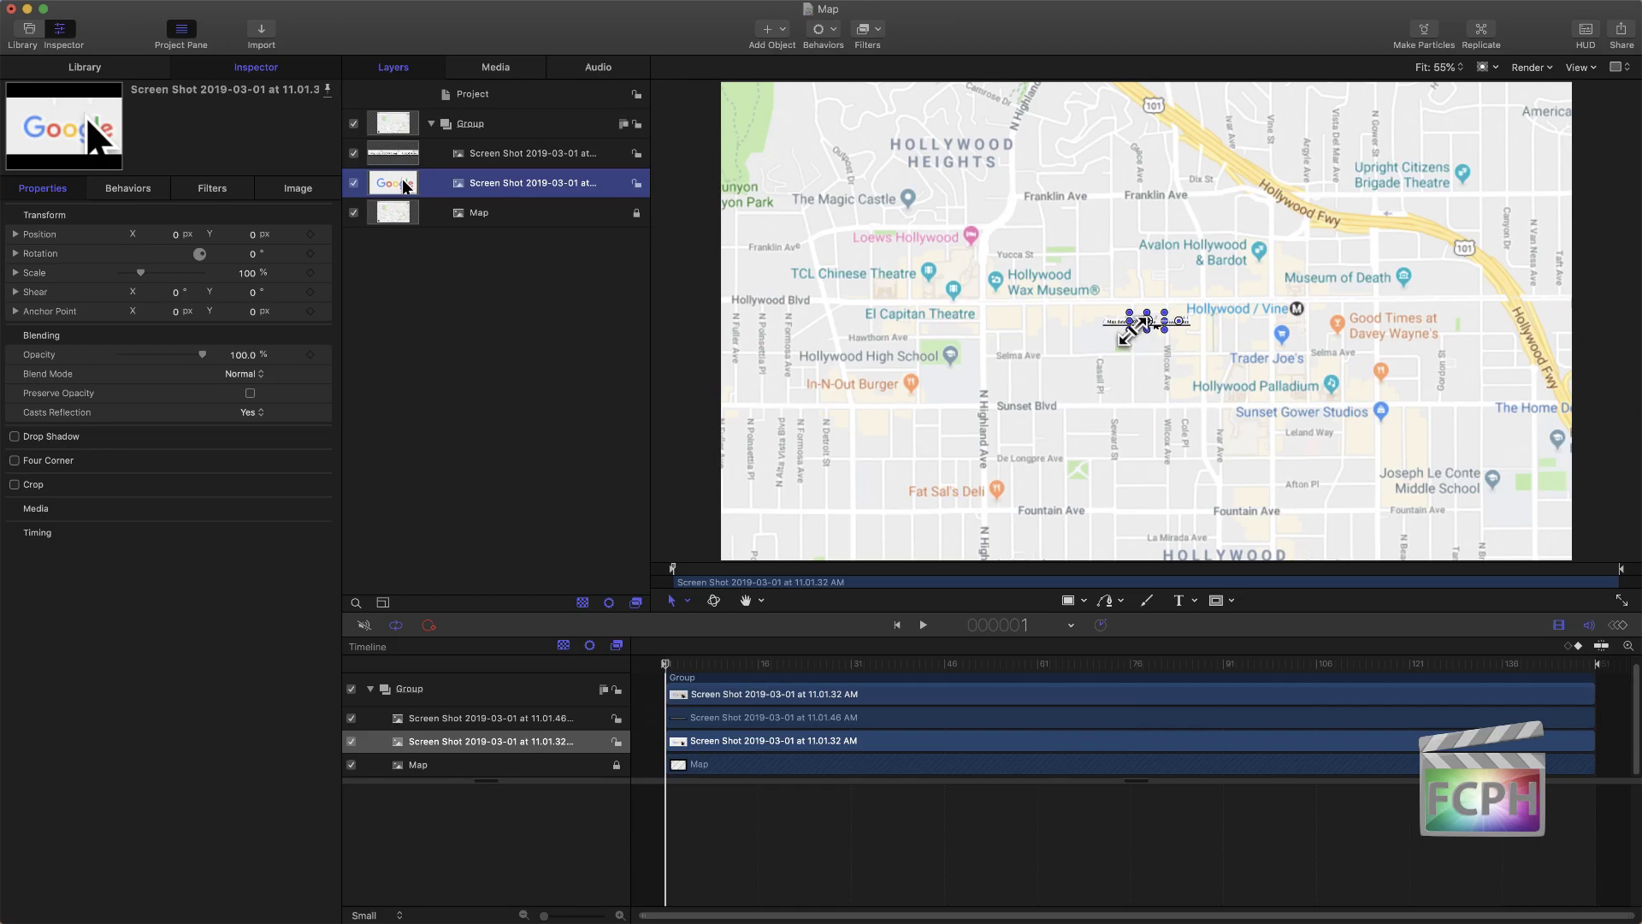
{"action": "left_click", "coordinate": [1139, 329]}
{"action": "left_click_drag", "start_coordinate": [1139, 329], "coordinate": [1120, 393]}
{"action": "left_click", "coordinate": [1129, 419]}
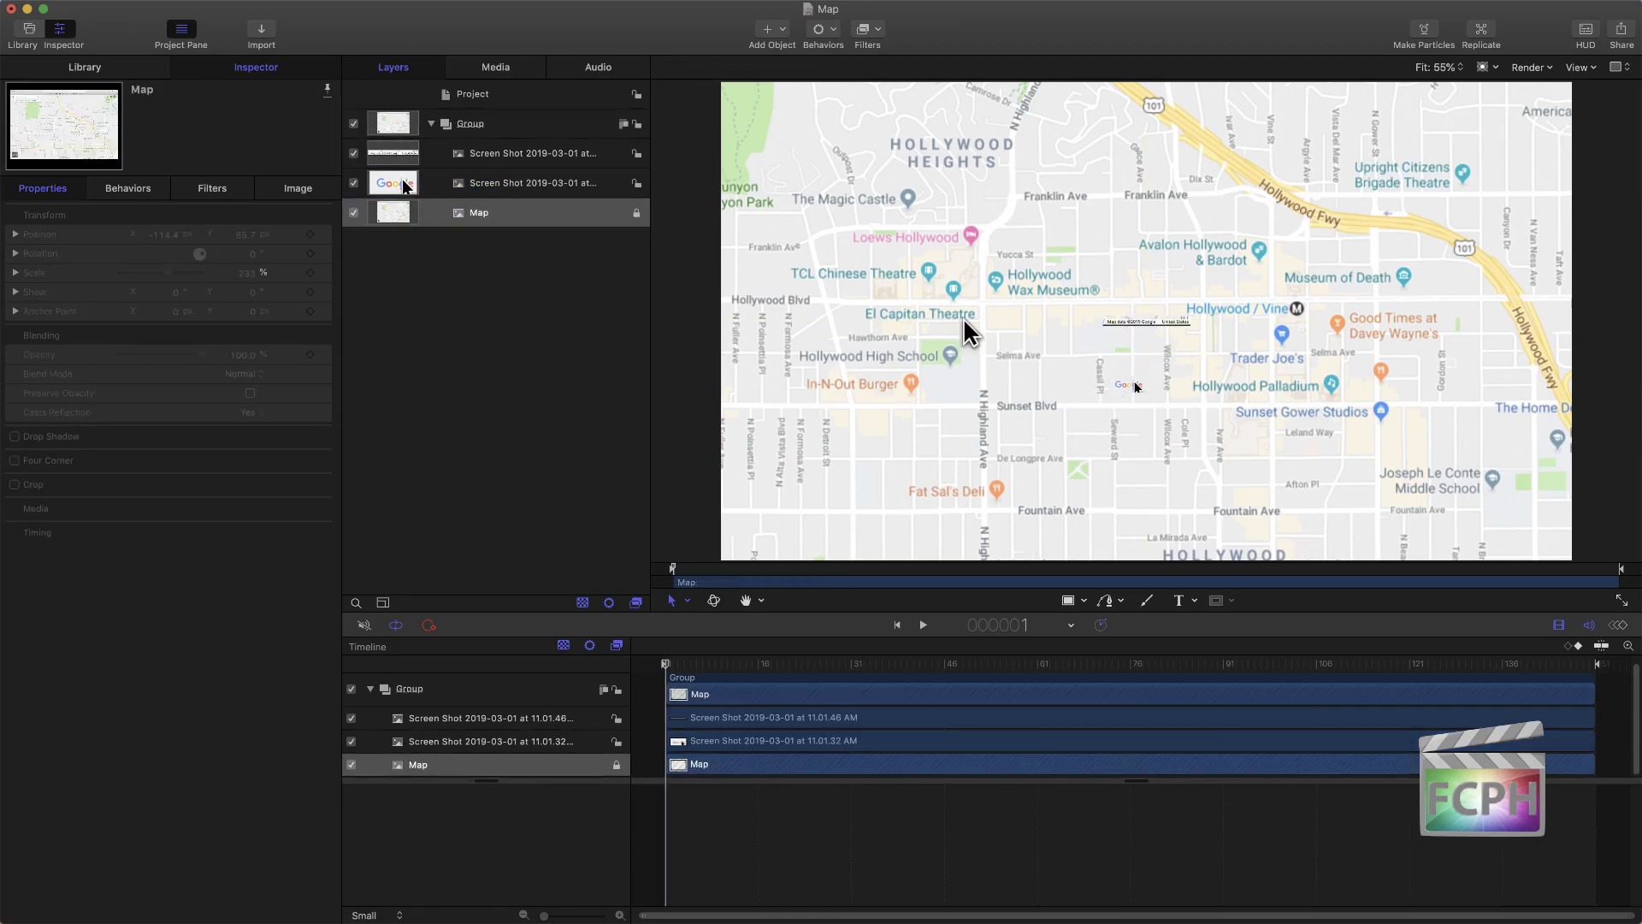
{"action": "left_click", "coordinate": [522, 182]}
{"action": "key", "text": "Delete"}
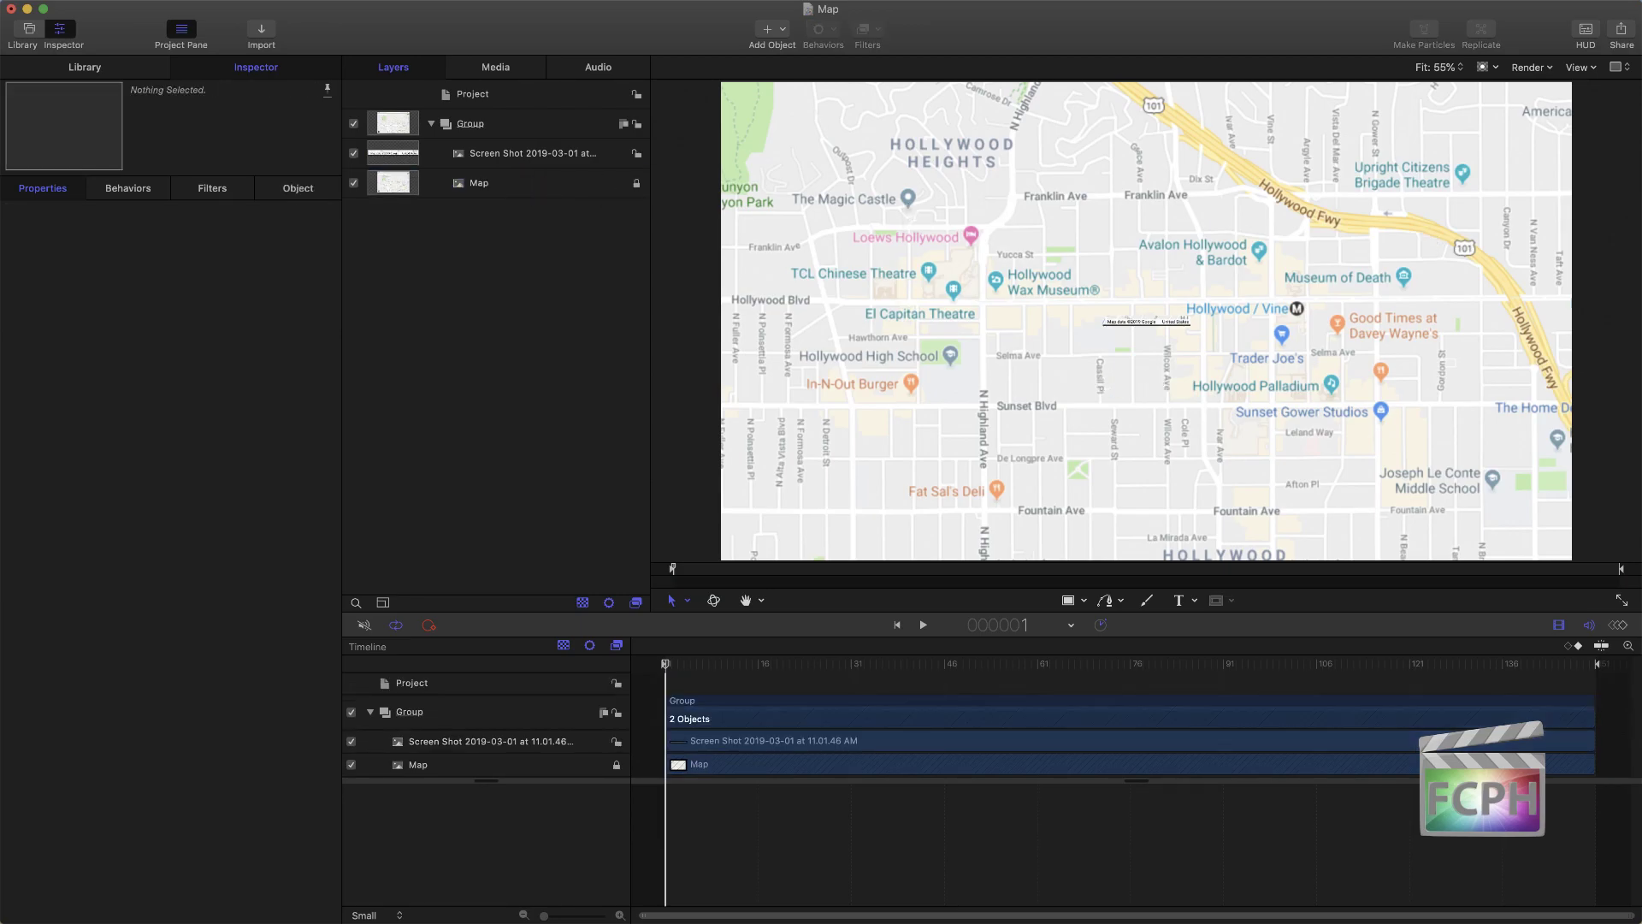
Step: Switch to Google Maps in Safari, recapture the Google logo on an uncluttered map area without the pointer, and close the browser window
{"action": "key", "text": "super+Tab"}
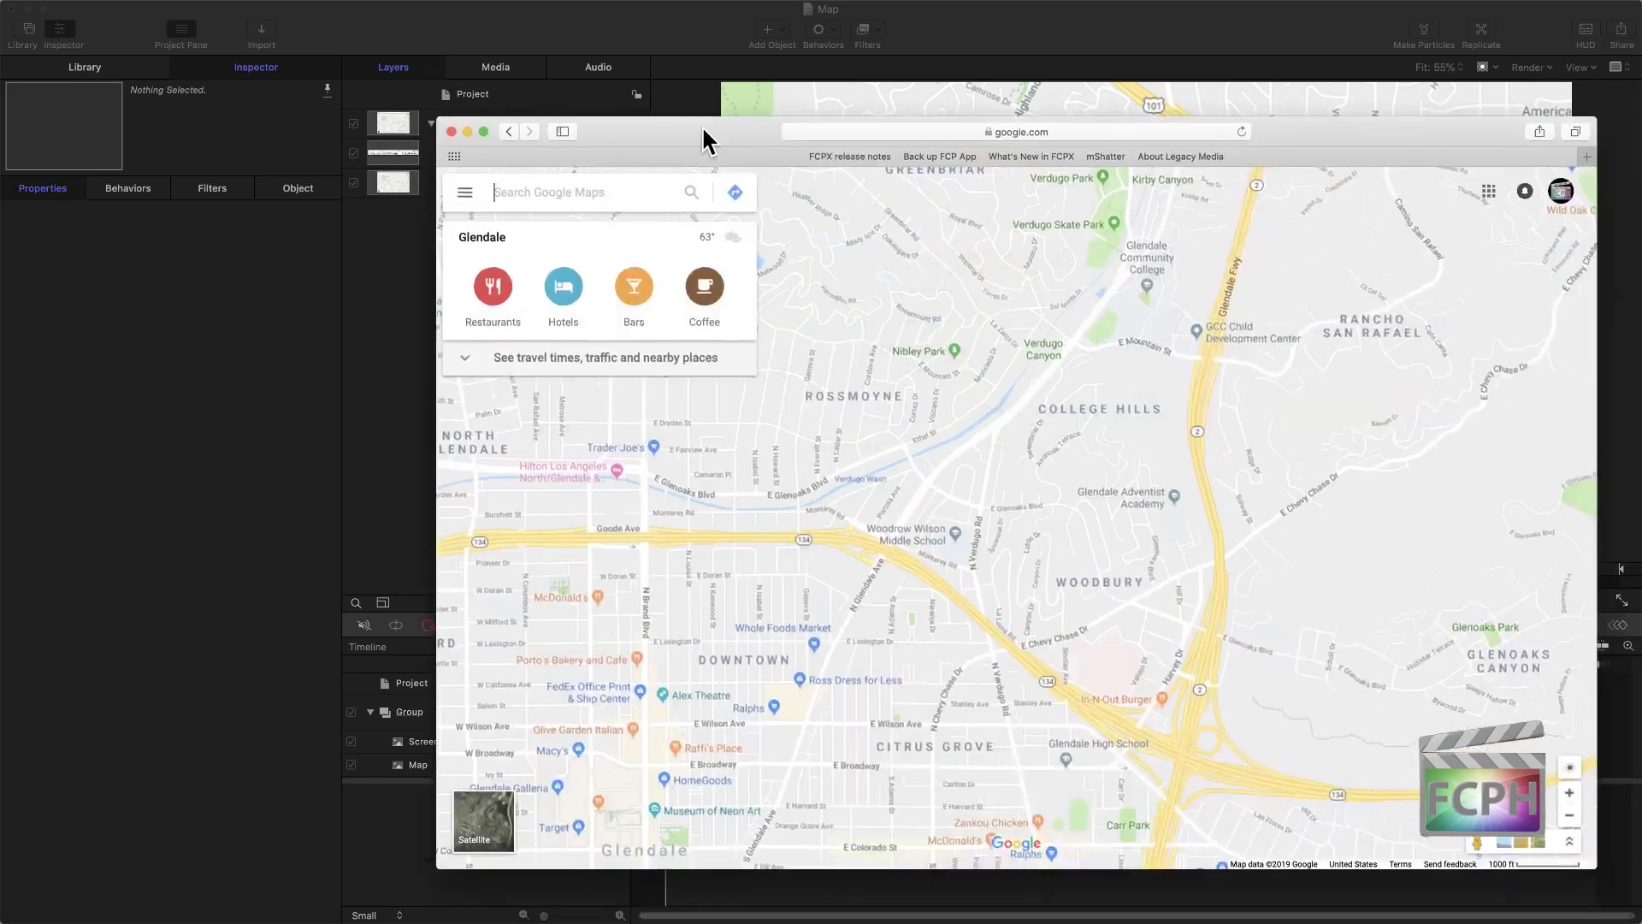
{"action": "left_click_drag", "start_coordinate": [702, 125], "coordinate": [432, 64]}
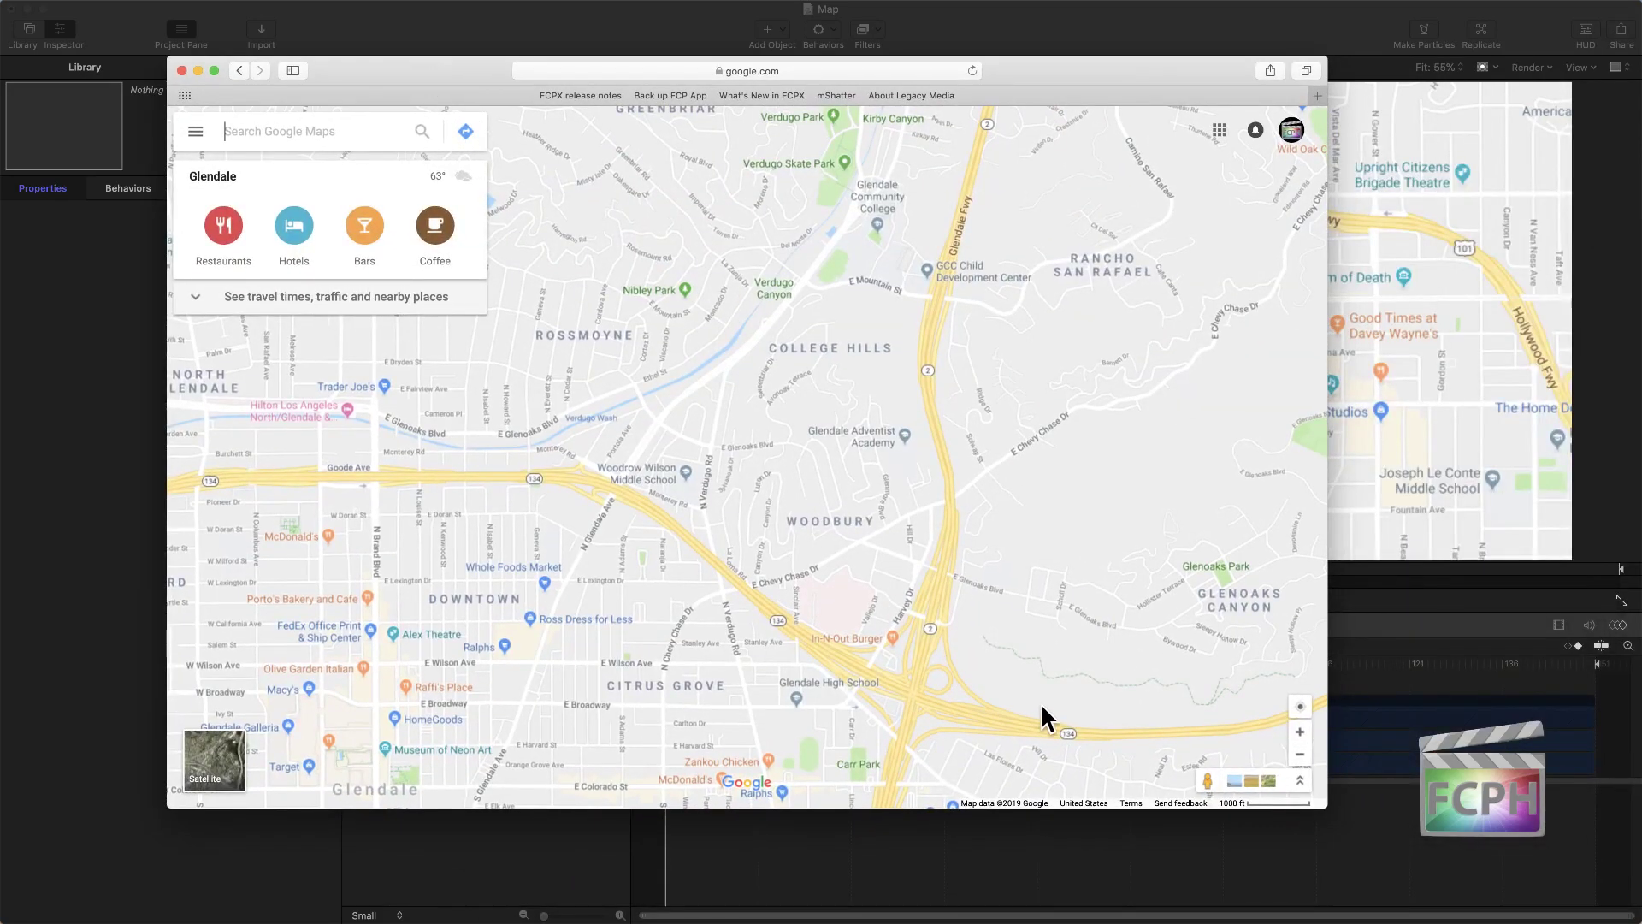
{"action": "scroll", "coordinate": [1044, 716], "scroll_direction": "right", "scroll_amount": 5}
{"action": "scroll", "coordinate": [1044, 717], "scroll_direction": "up", "scroll_amount": 5}
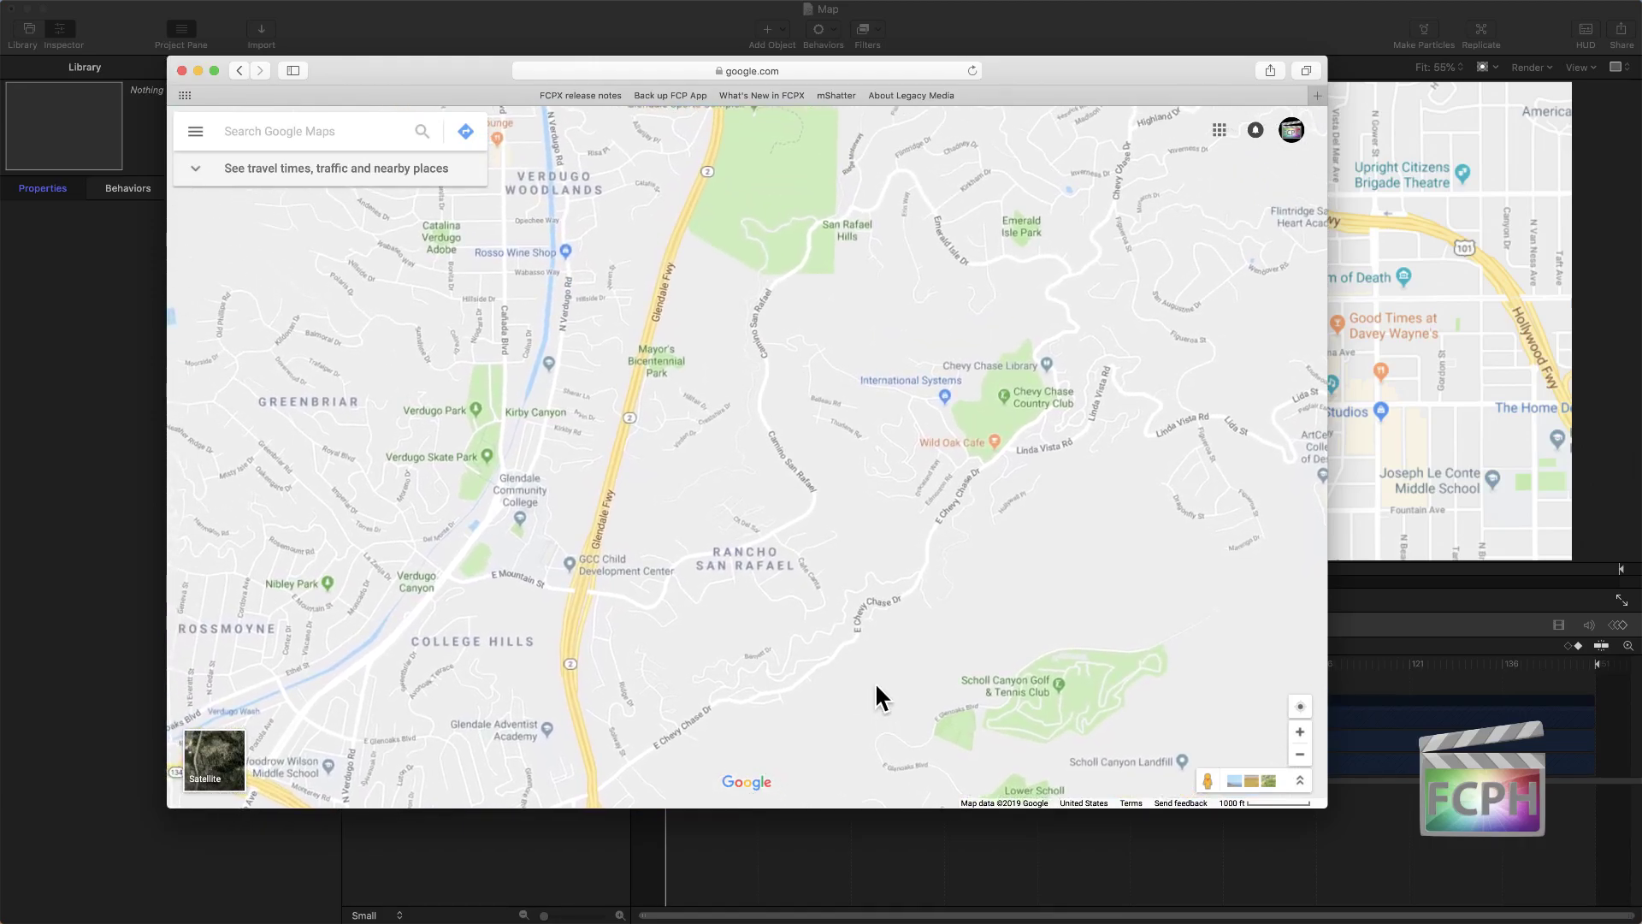
{"action": "key", "text": "super+shift+4"}
{"action": "left_click_drag", "start_coordinate": [803, 757], "coordinate": [691, 805]}
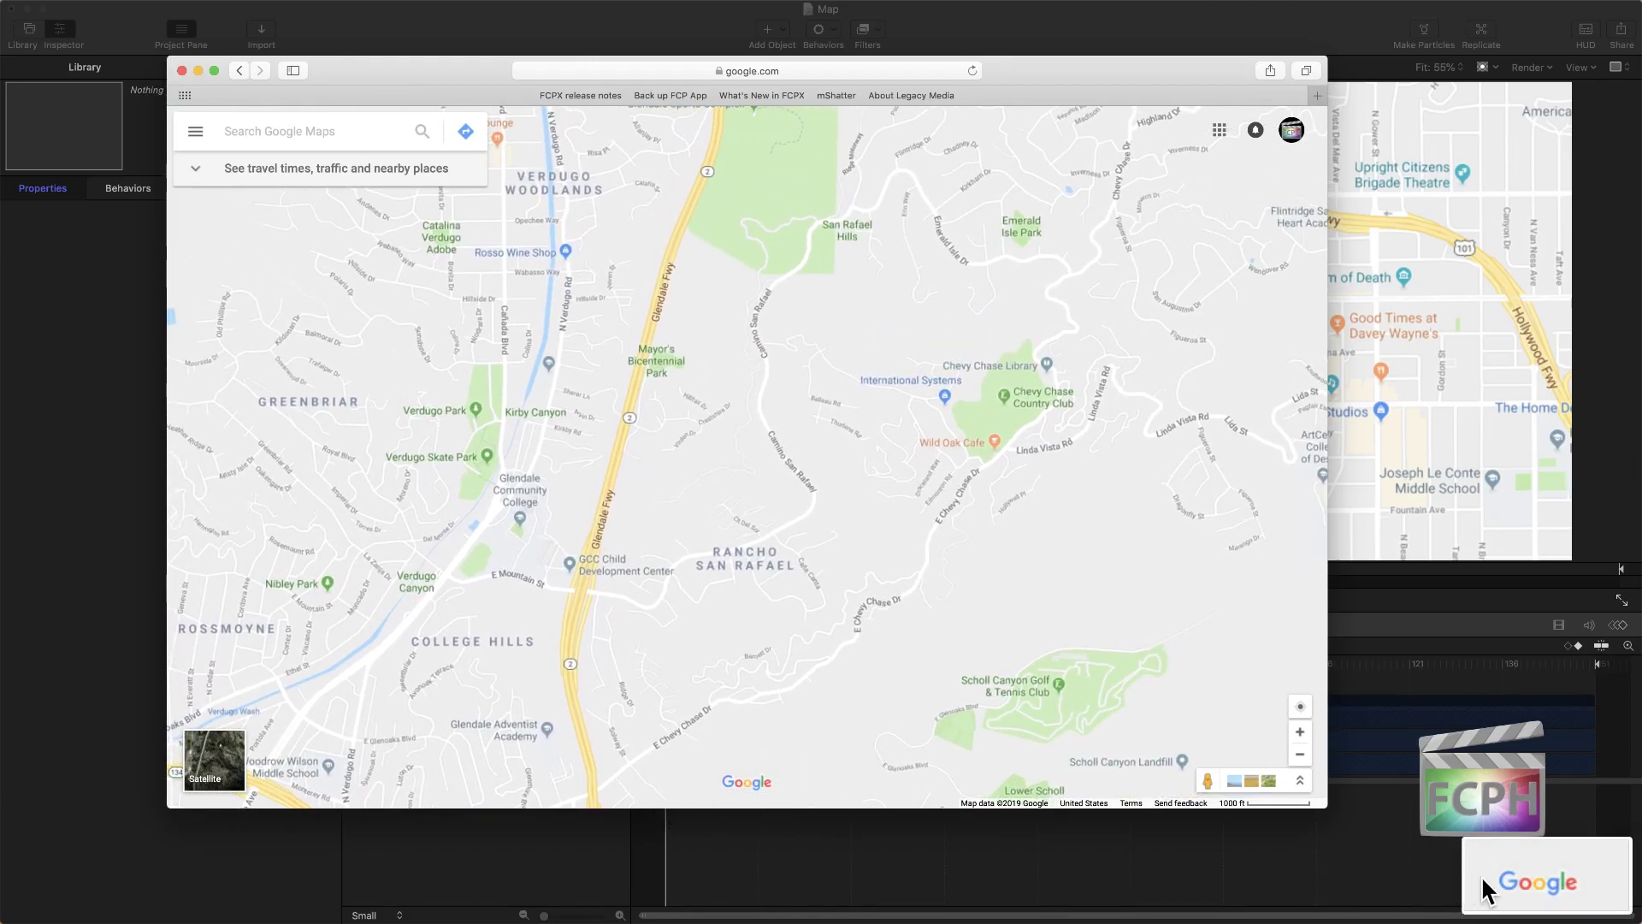
{"action": "left_click_drag", "start_coordinate": [1484, 890], "coordinate": [1634, 869]}
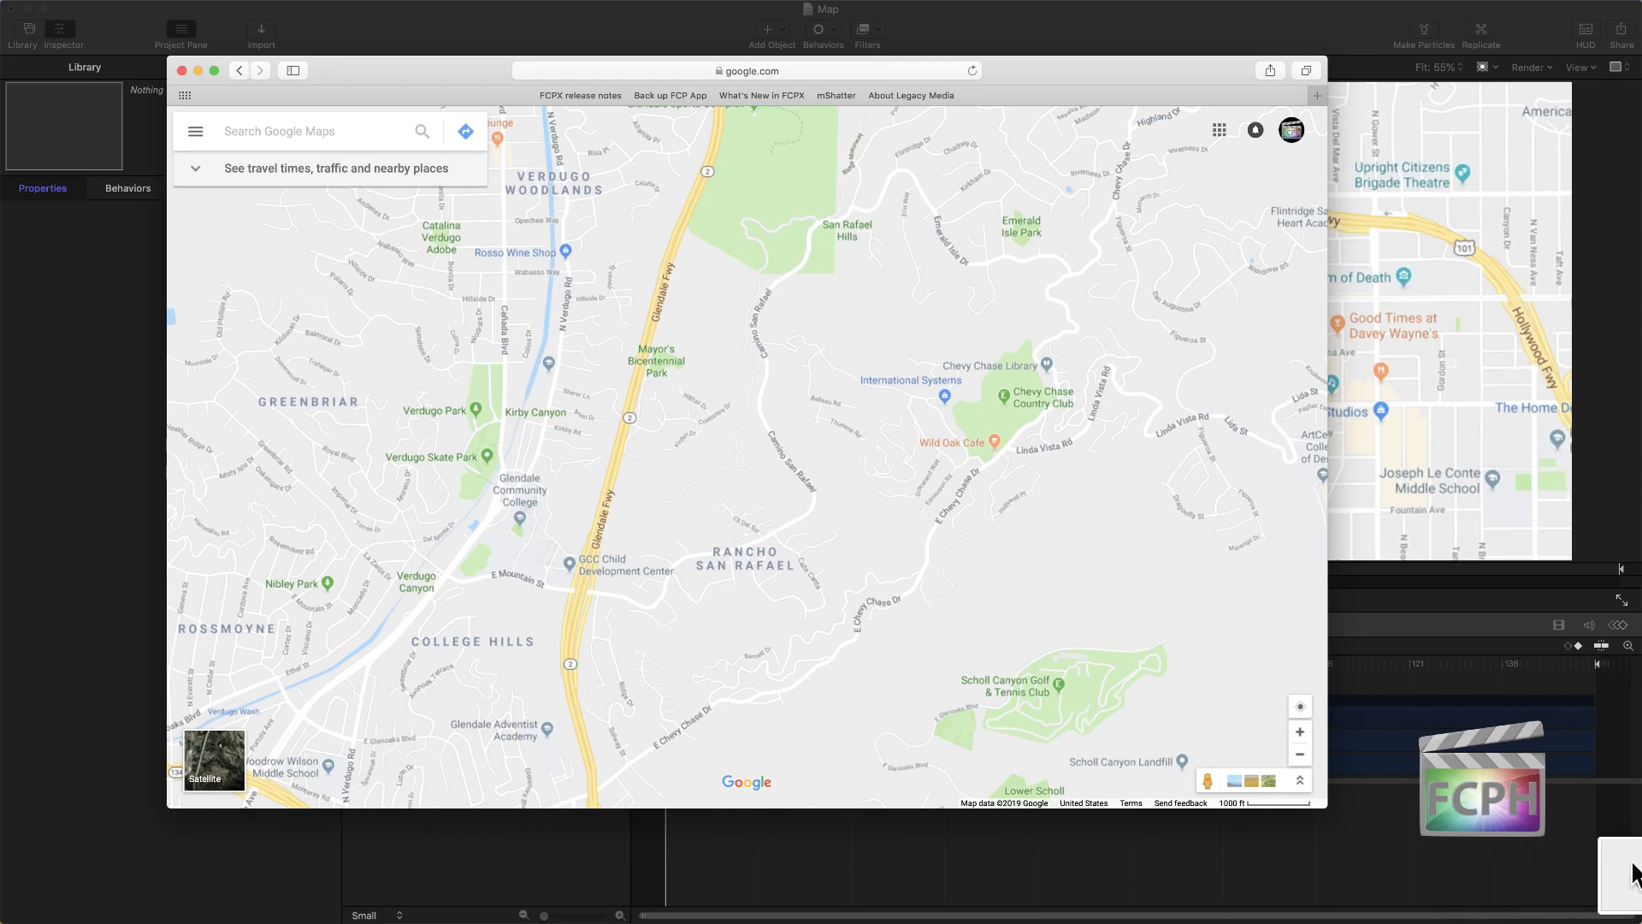
{"action": "left_click", "coordinate": [181, 71]}
{"action": "left_click", "coordinate": [525, 399]}
Step: Switch to Finder, preview the newest logo screenshot on the Desktop, and add it to the Group layer in Motion
{"action": "key", "text": "super+Tab"}
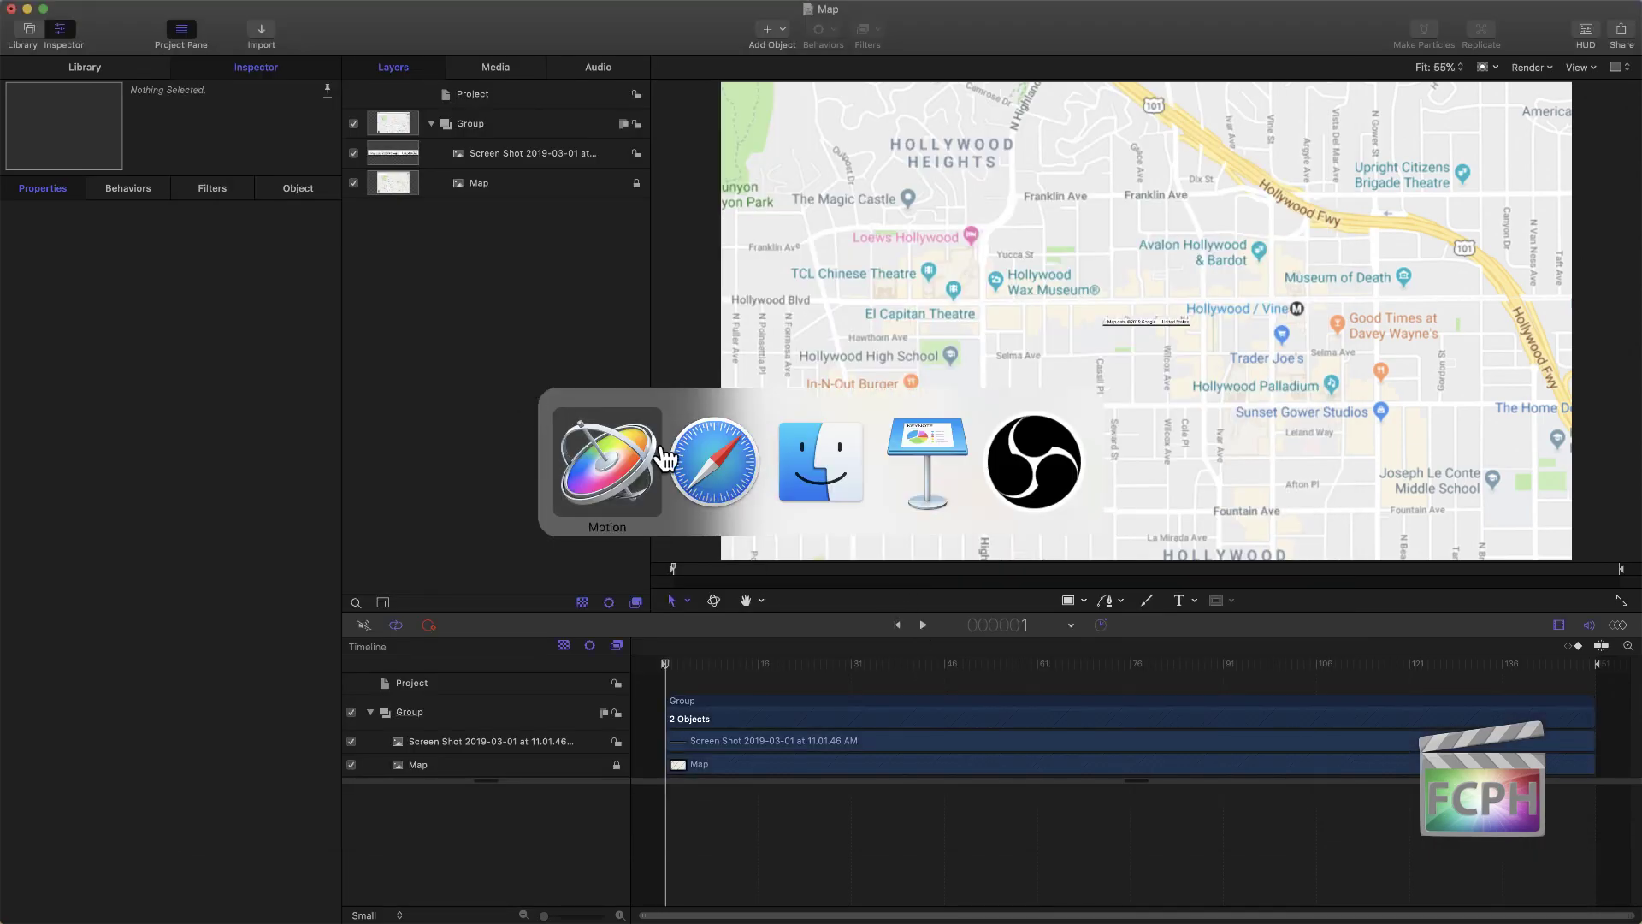
{"action": "left_click", "coordinate": [821, 462]}
{"action": "left_click", "coordinate": [674, 503]}
{"action": "left_click", "coordinate": [674, 477]}
{"action": "key", "text": "space"}
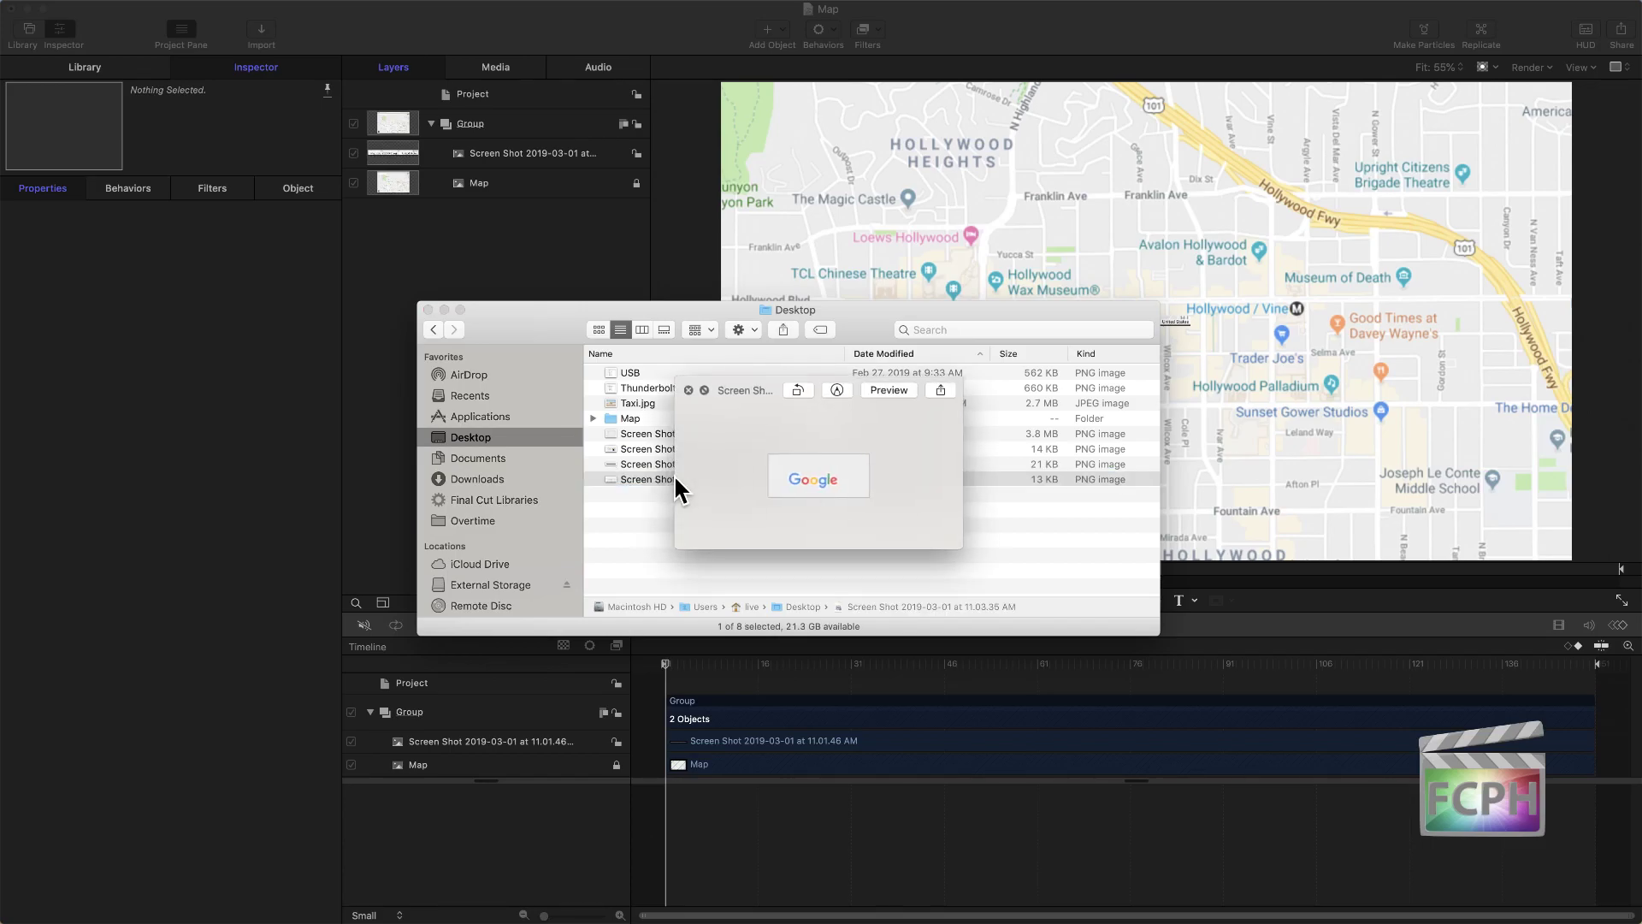
{"action": "key", "text": "space"}
{"action": "left_click_drag", "start_coordinate": [686, 477], "coordinate": [519, 147]}
{"action": "left_click", "coordinate": [519, 149]}
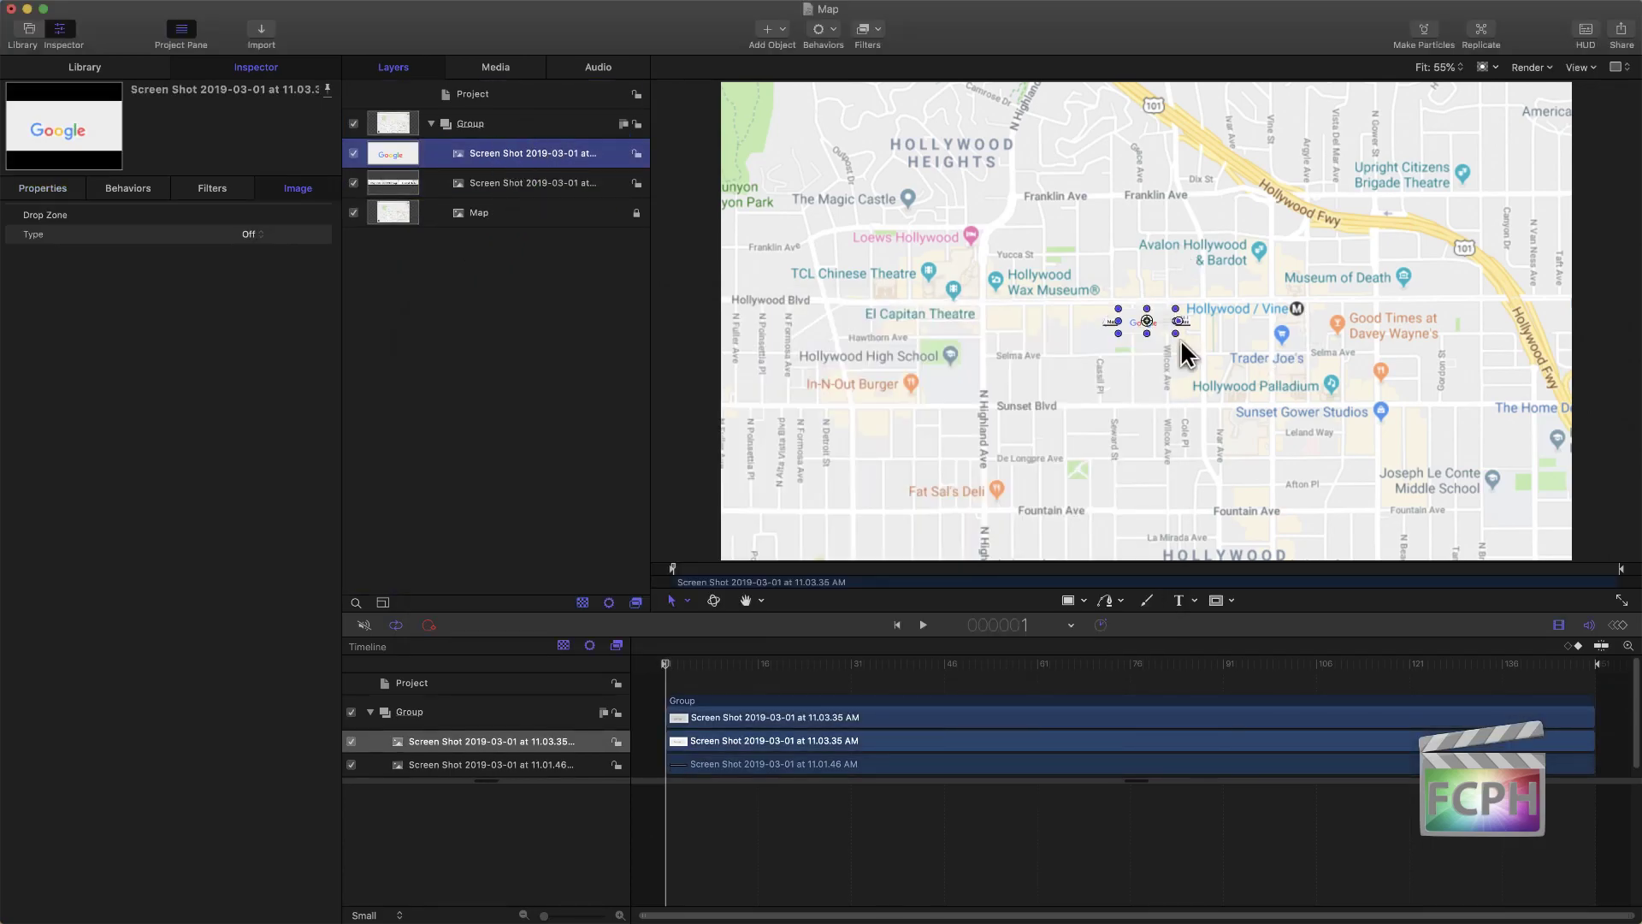
Step: Place the Google logo near the map's lower edge and the map data credit beside it at about X 828, Y -1019 px
{"action": "left_click_drag", "start_coordinate": [1139, 323], "coordinate": [1100, 528]}
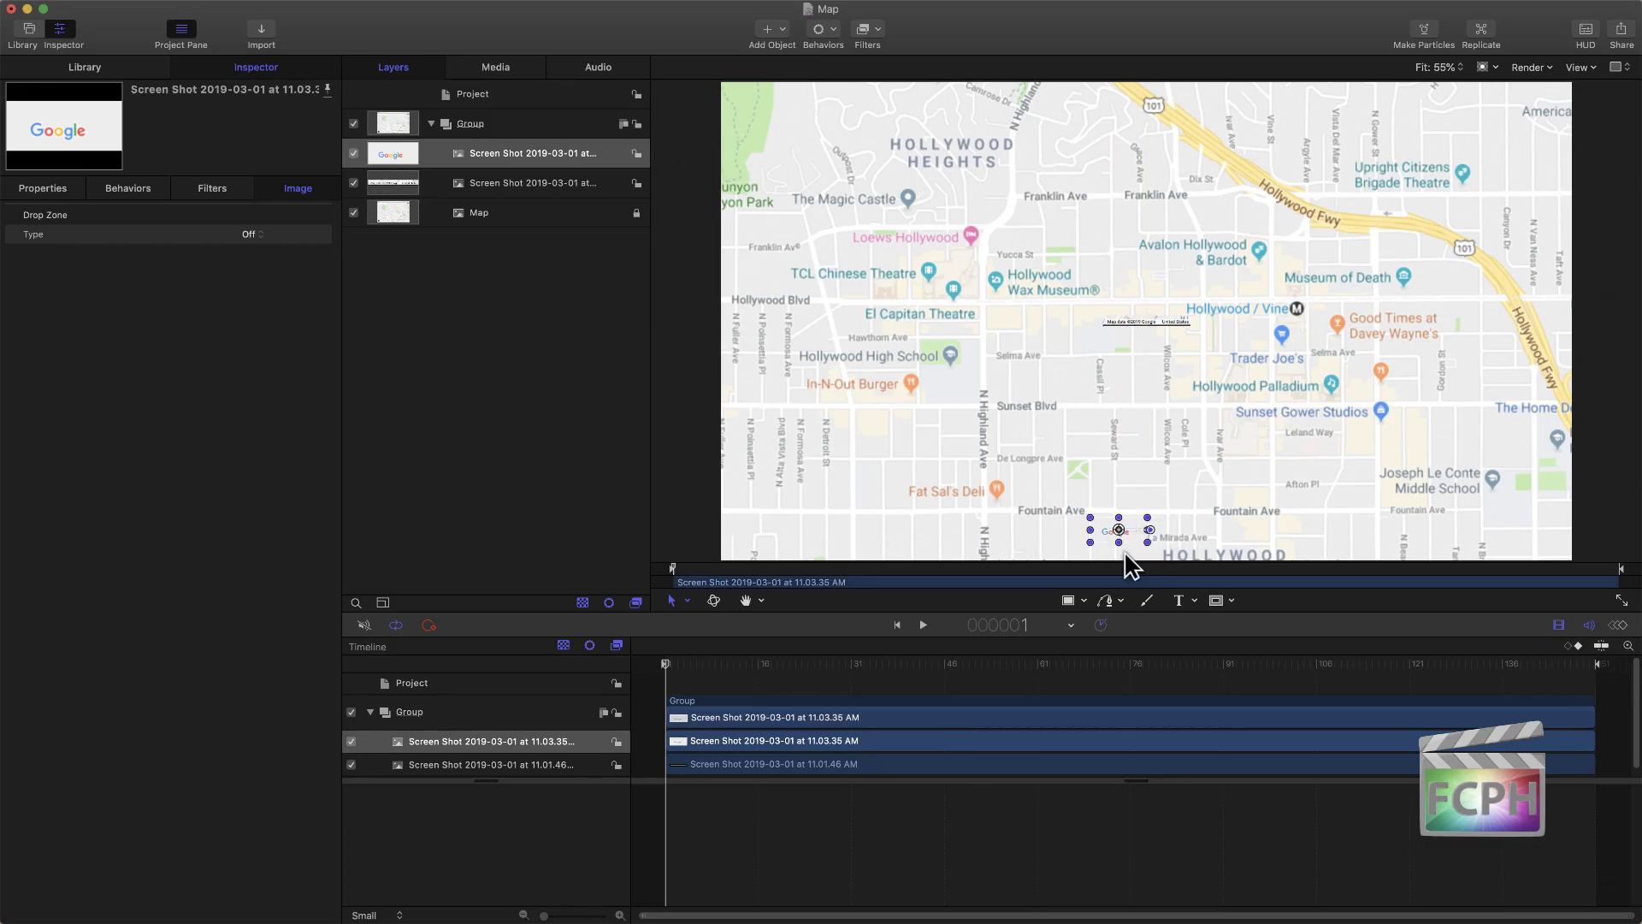
{"action": "left_click", "coordinate": [1131, 521]}
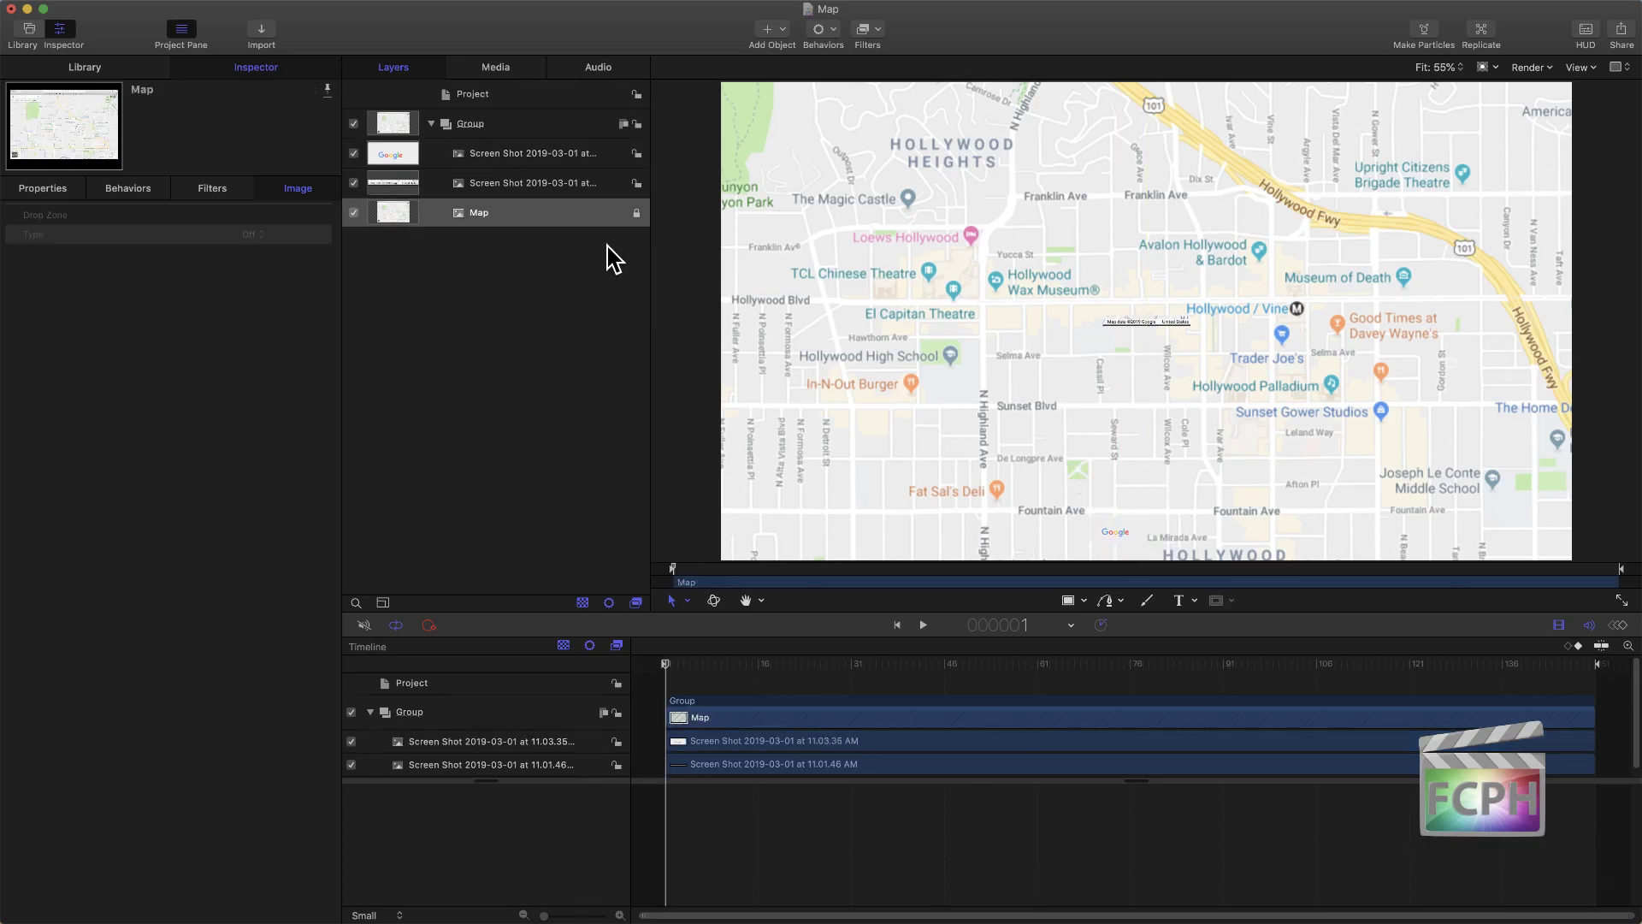
{"action": "left_click", "coordinate": [479, 162]}
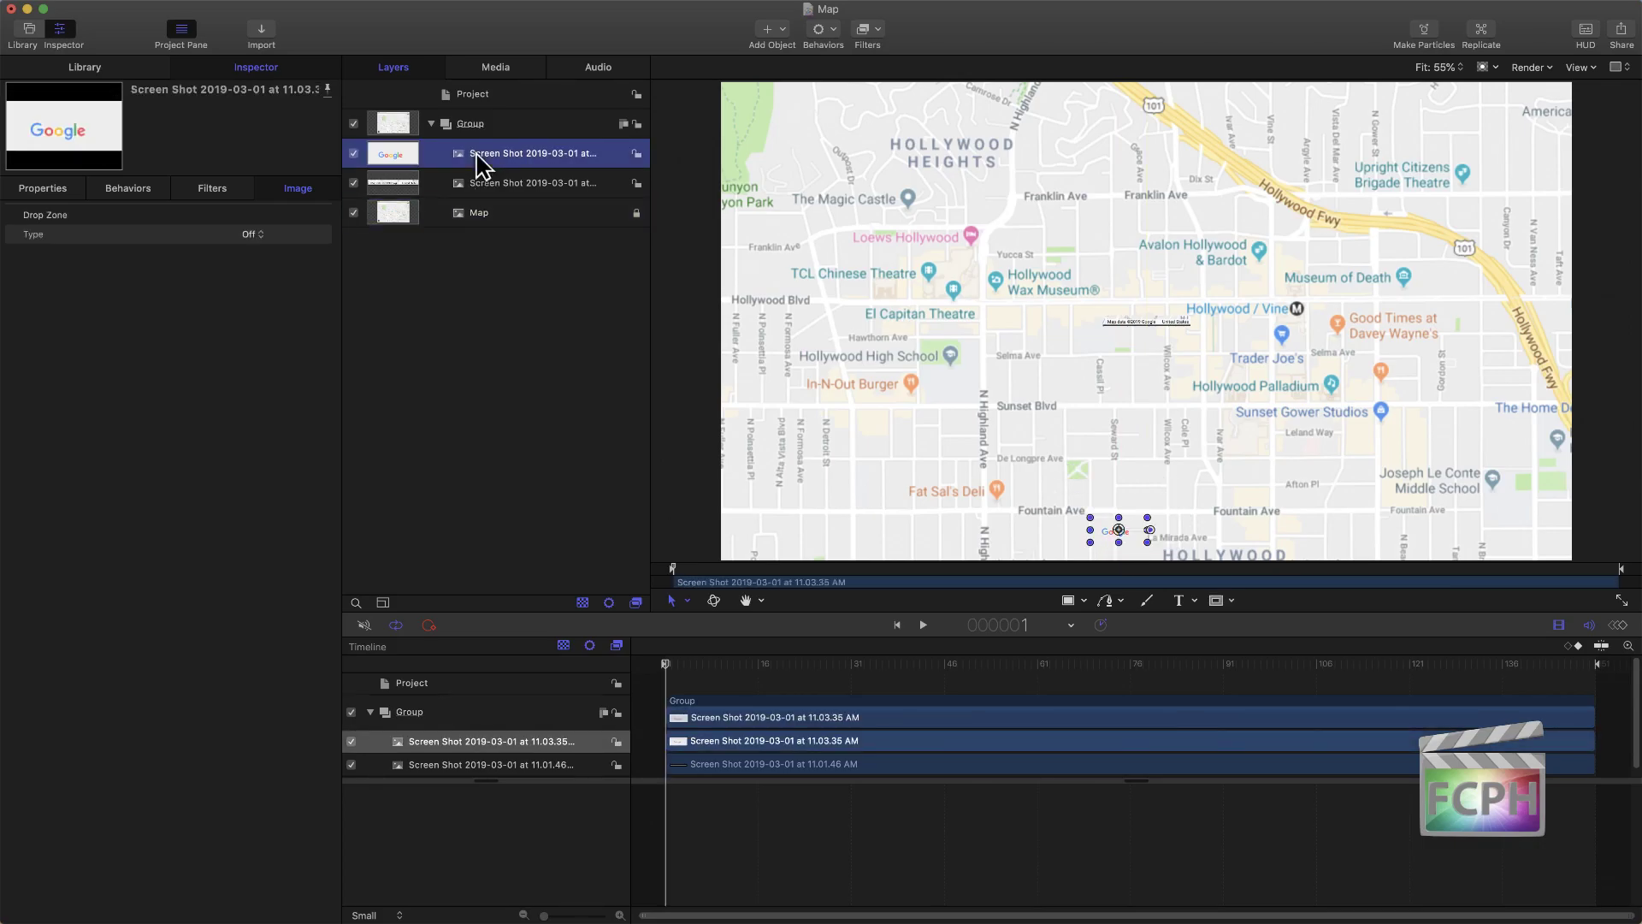
{"action": "left_click", "coordinate": [498, 187]}
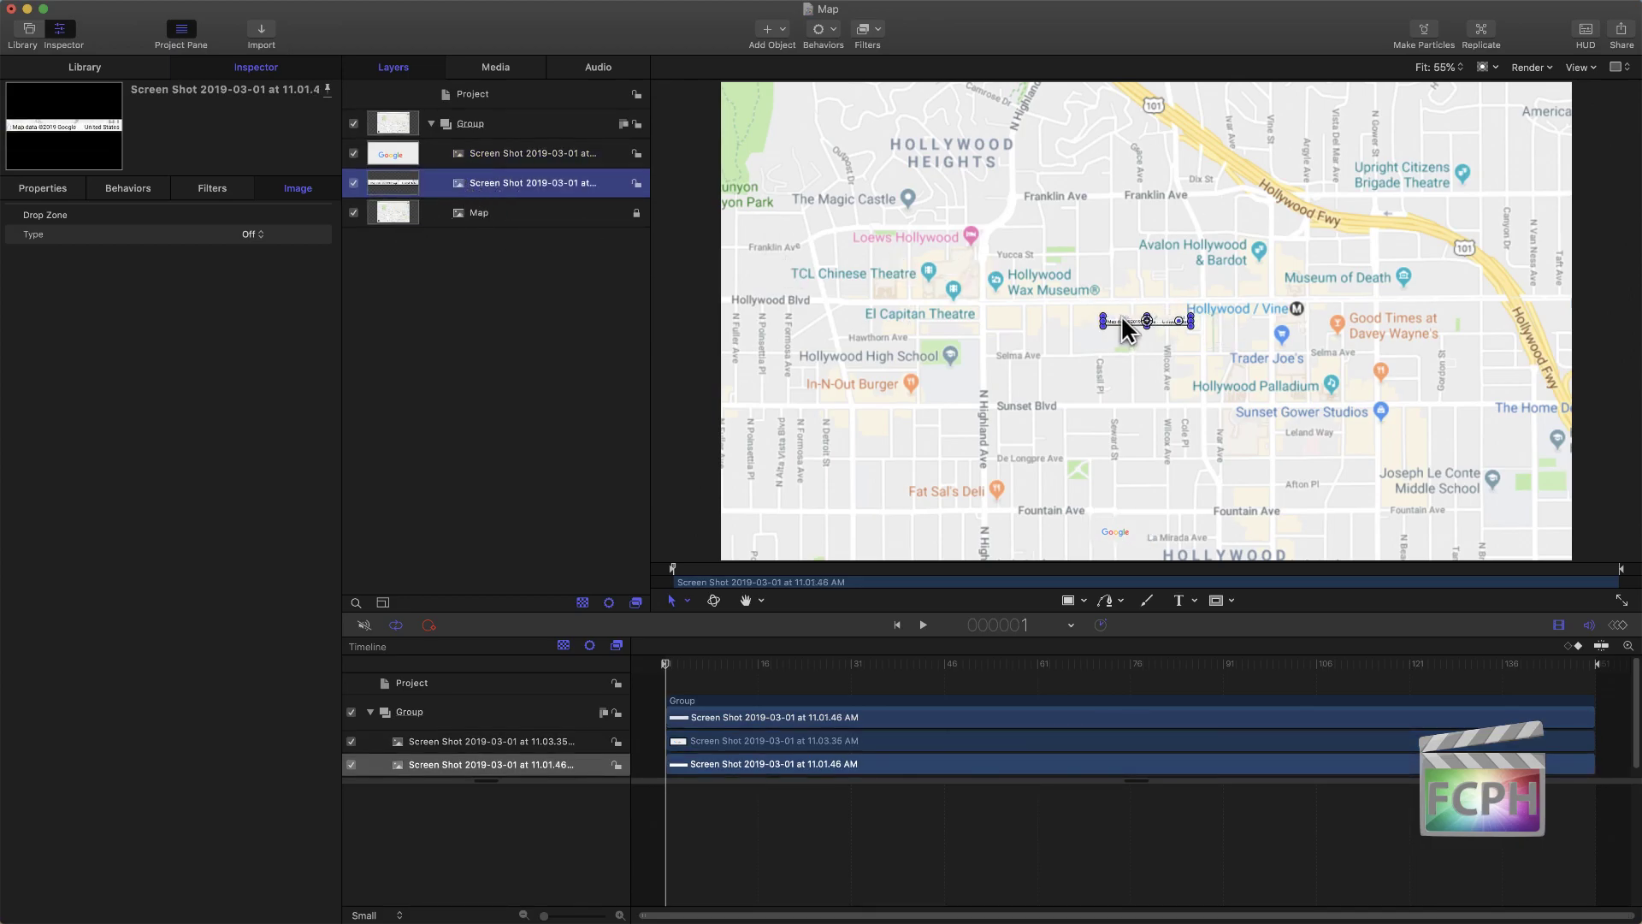
{"action": "left_click_drag", "start_coordinate": [1123, 328], "coordinate": [1307, 549]}
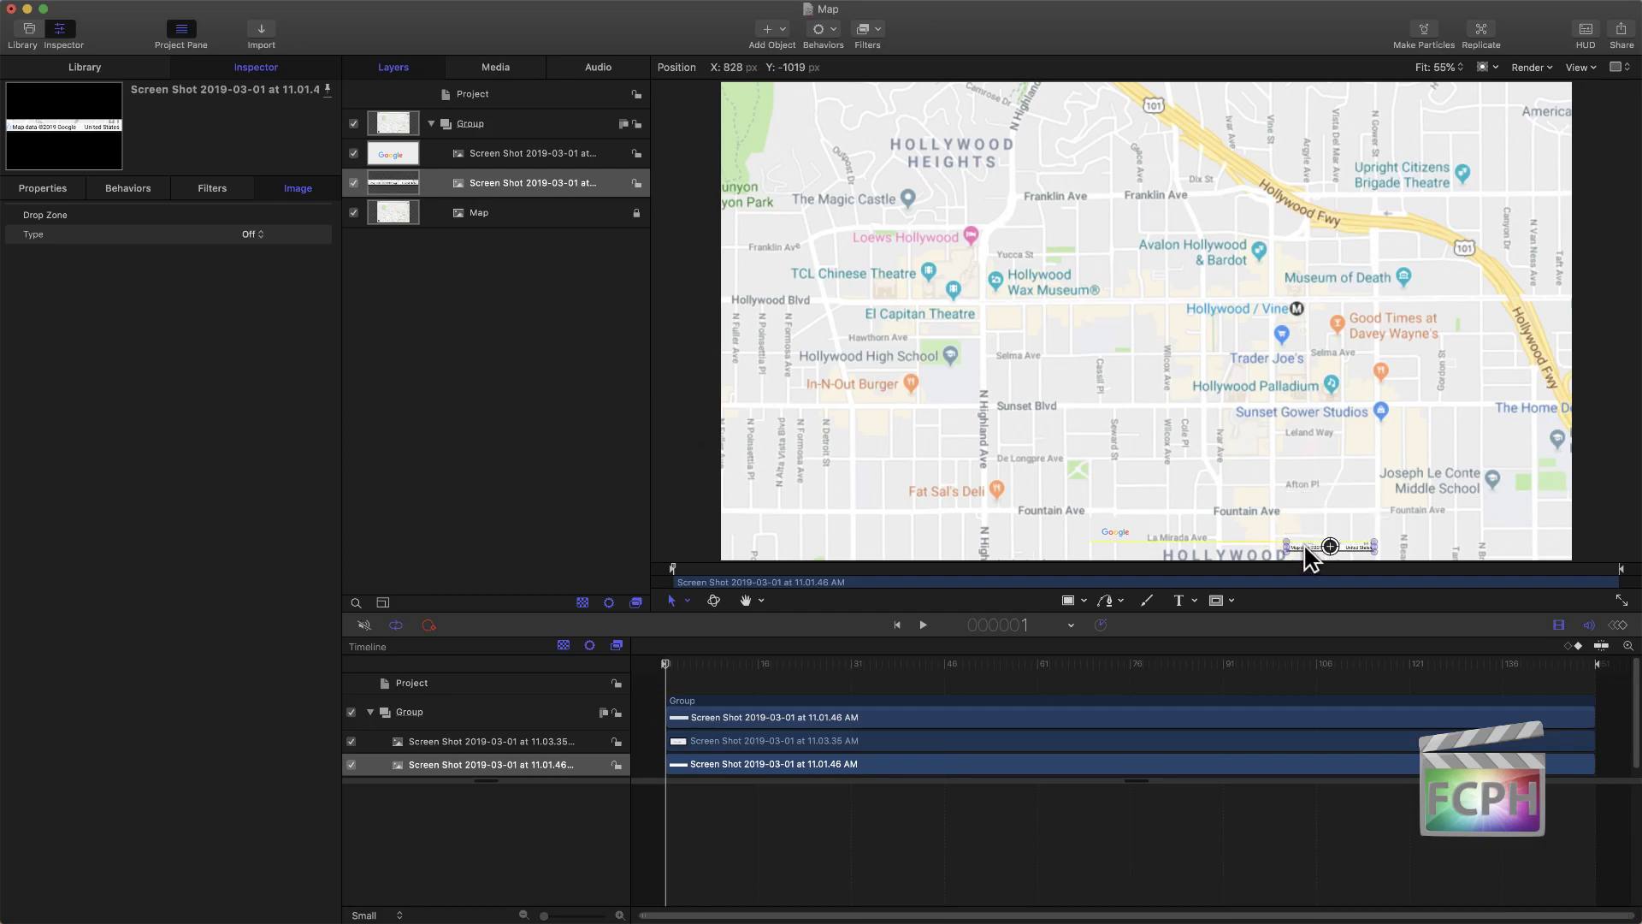
{"action": "left_click", "coordinate": [513, 268]}
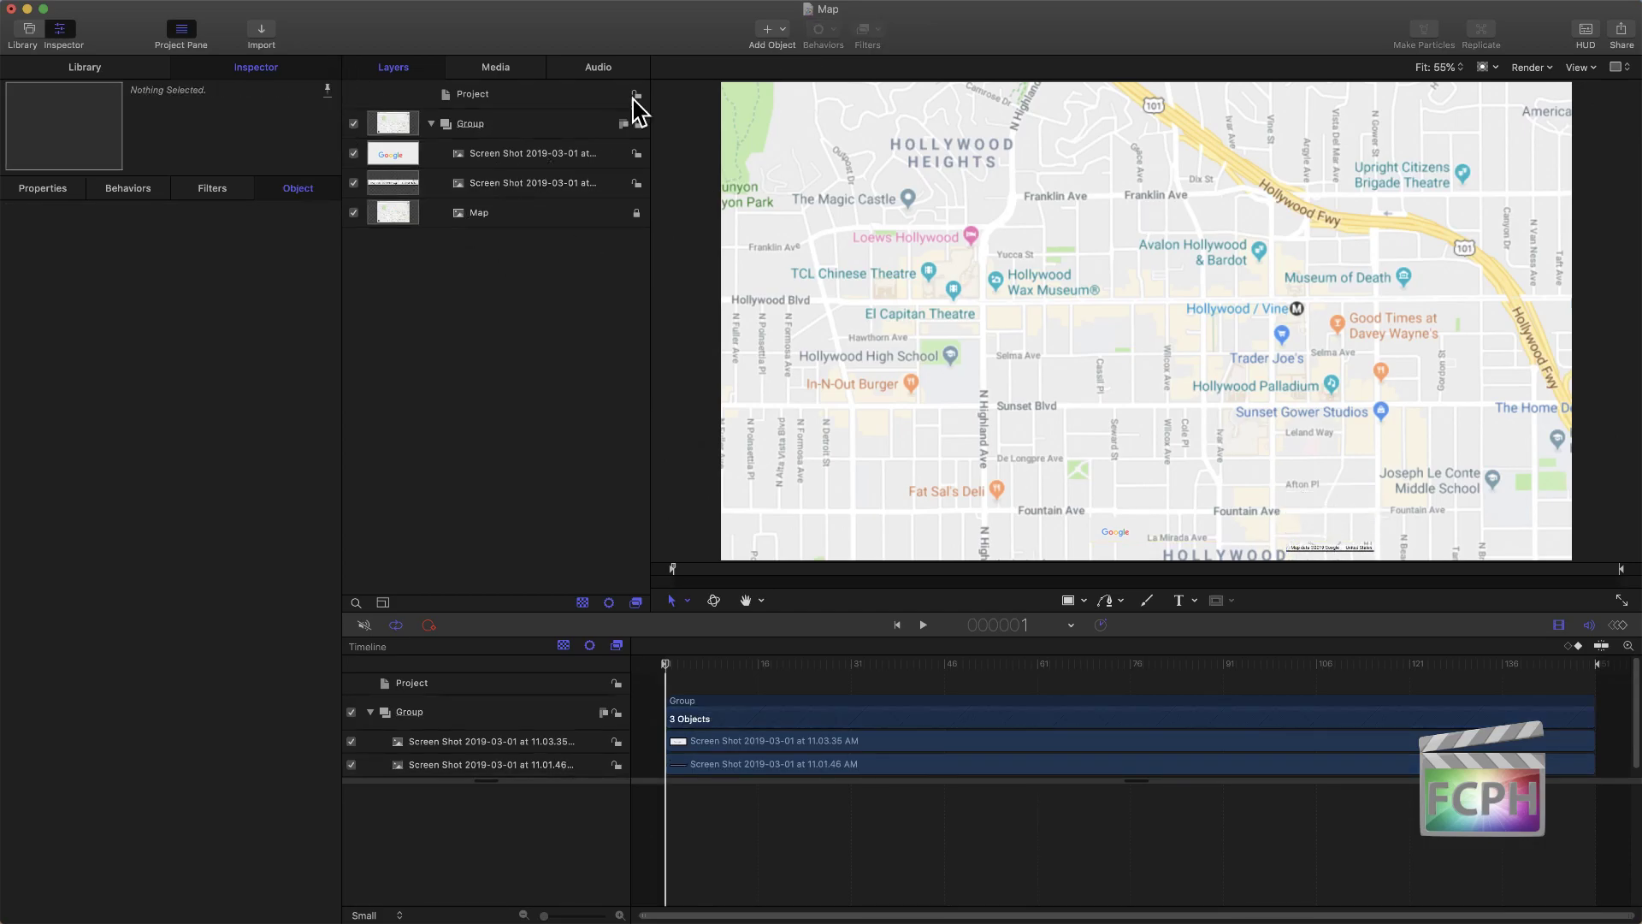
Step: Rename the Group layer as Map, lock the whole group, and collapse it in the layer list
{"action": "left_click", "coordinate": [637, 124]}
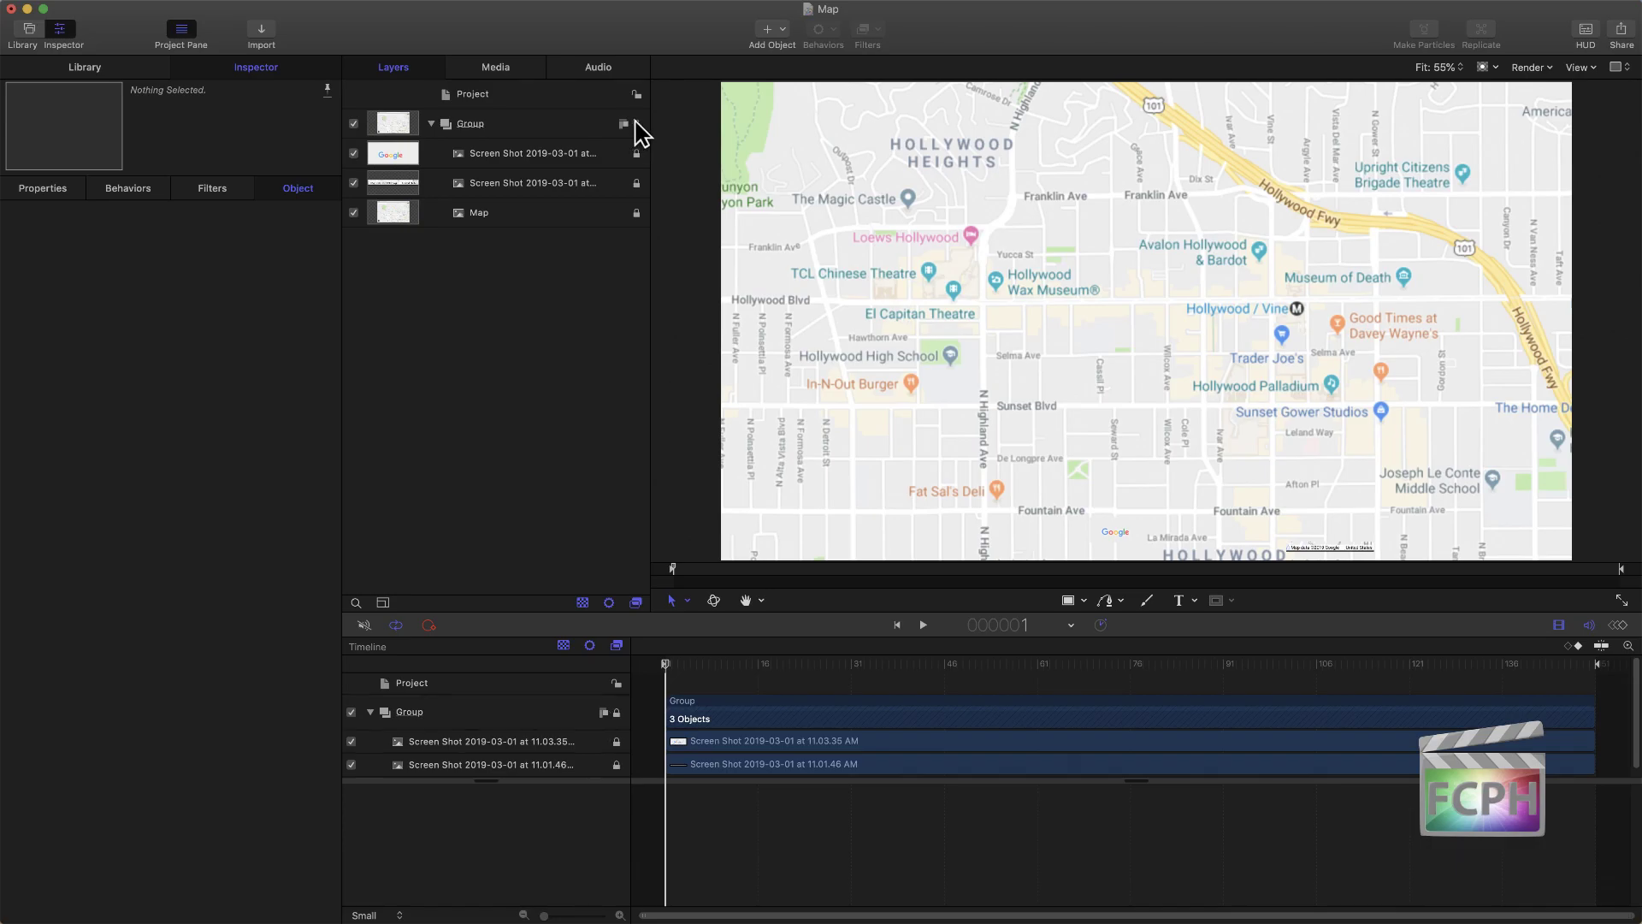
{"action": "left_click", "coordinate": [469, 124]}
{"action": "left_click", "coordinate": [636, 124]}
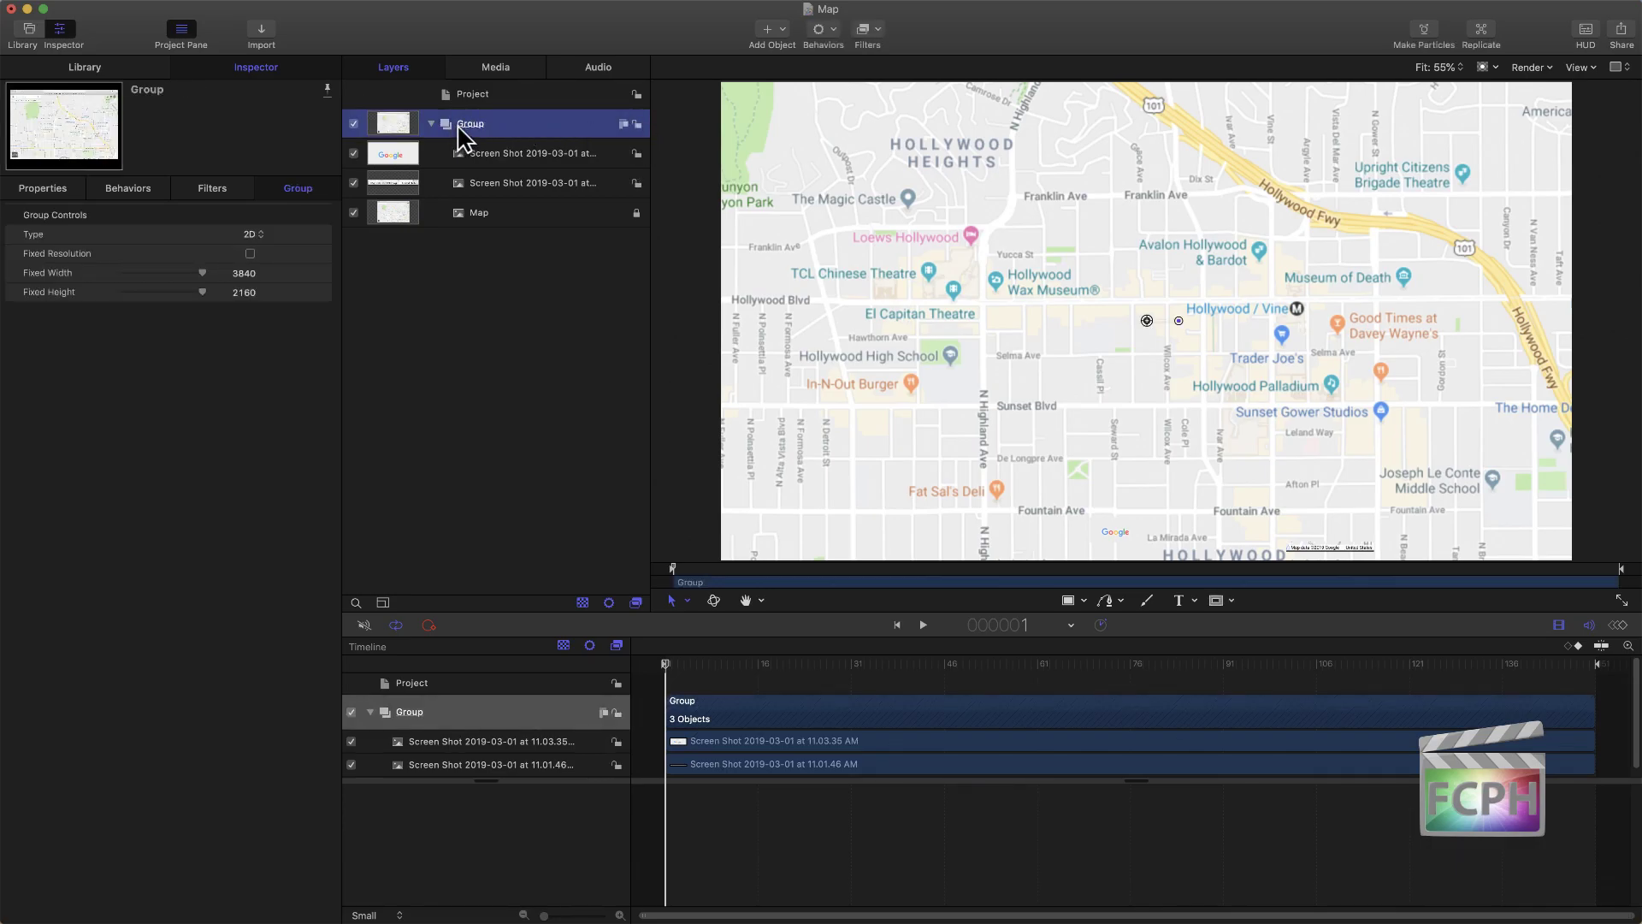
{"action": "double_click", "coordinate": [470, 124]}
{"action": "type", "text": "Map"}
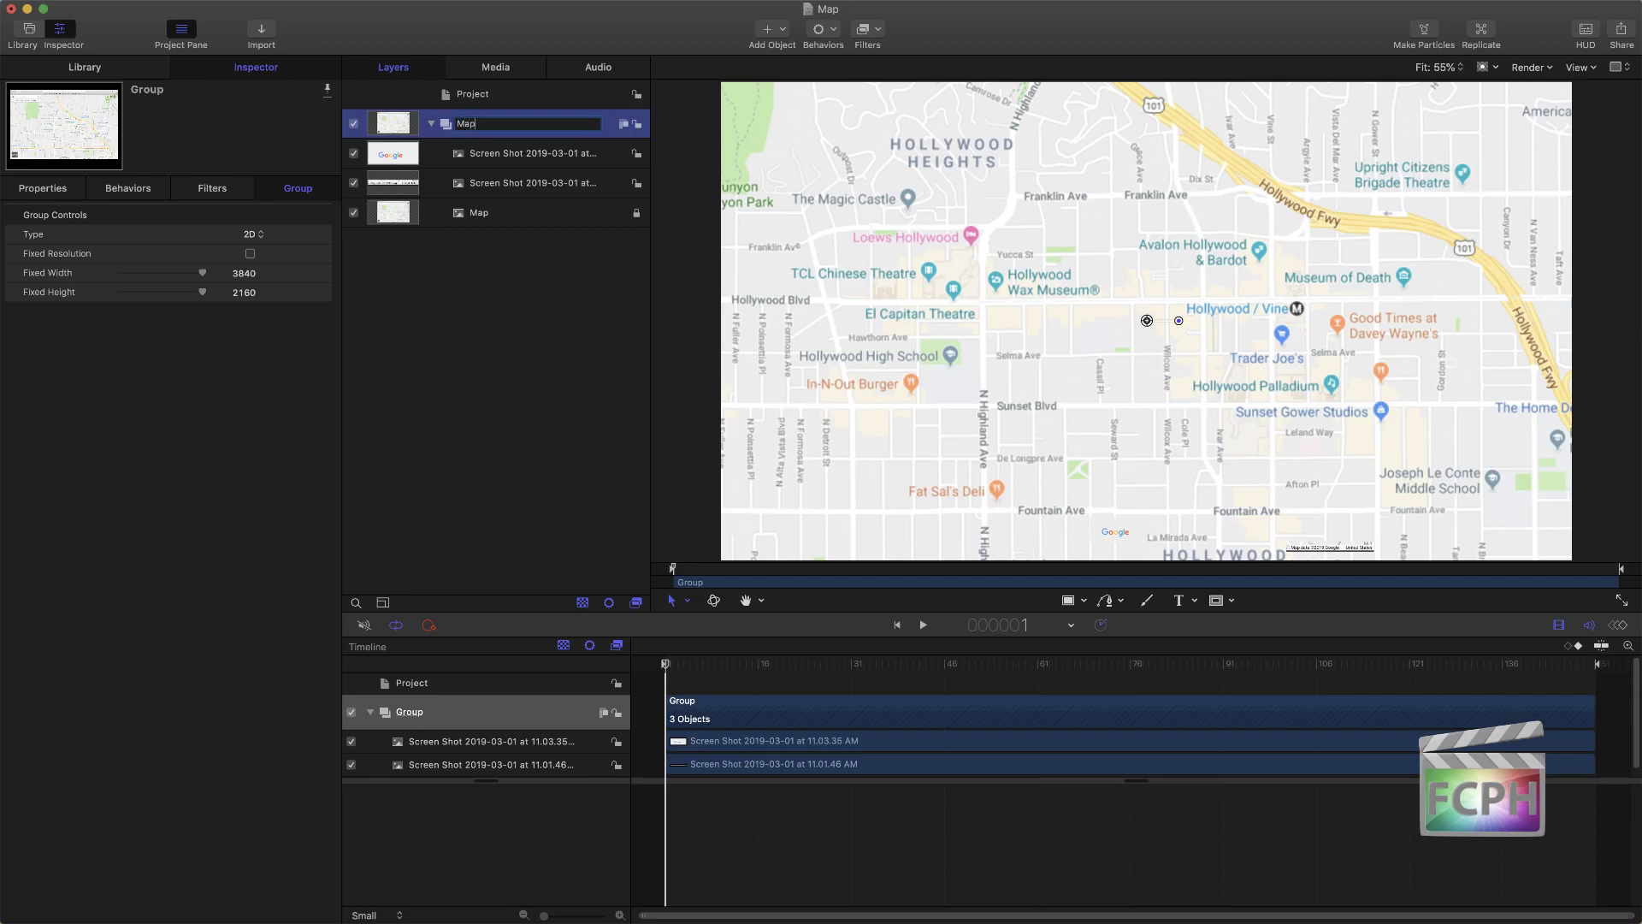
{"action": "key", "text": "Return"}
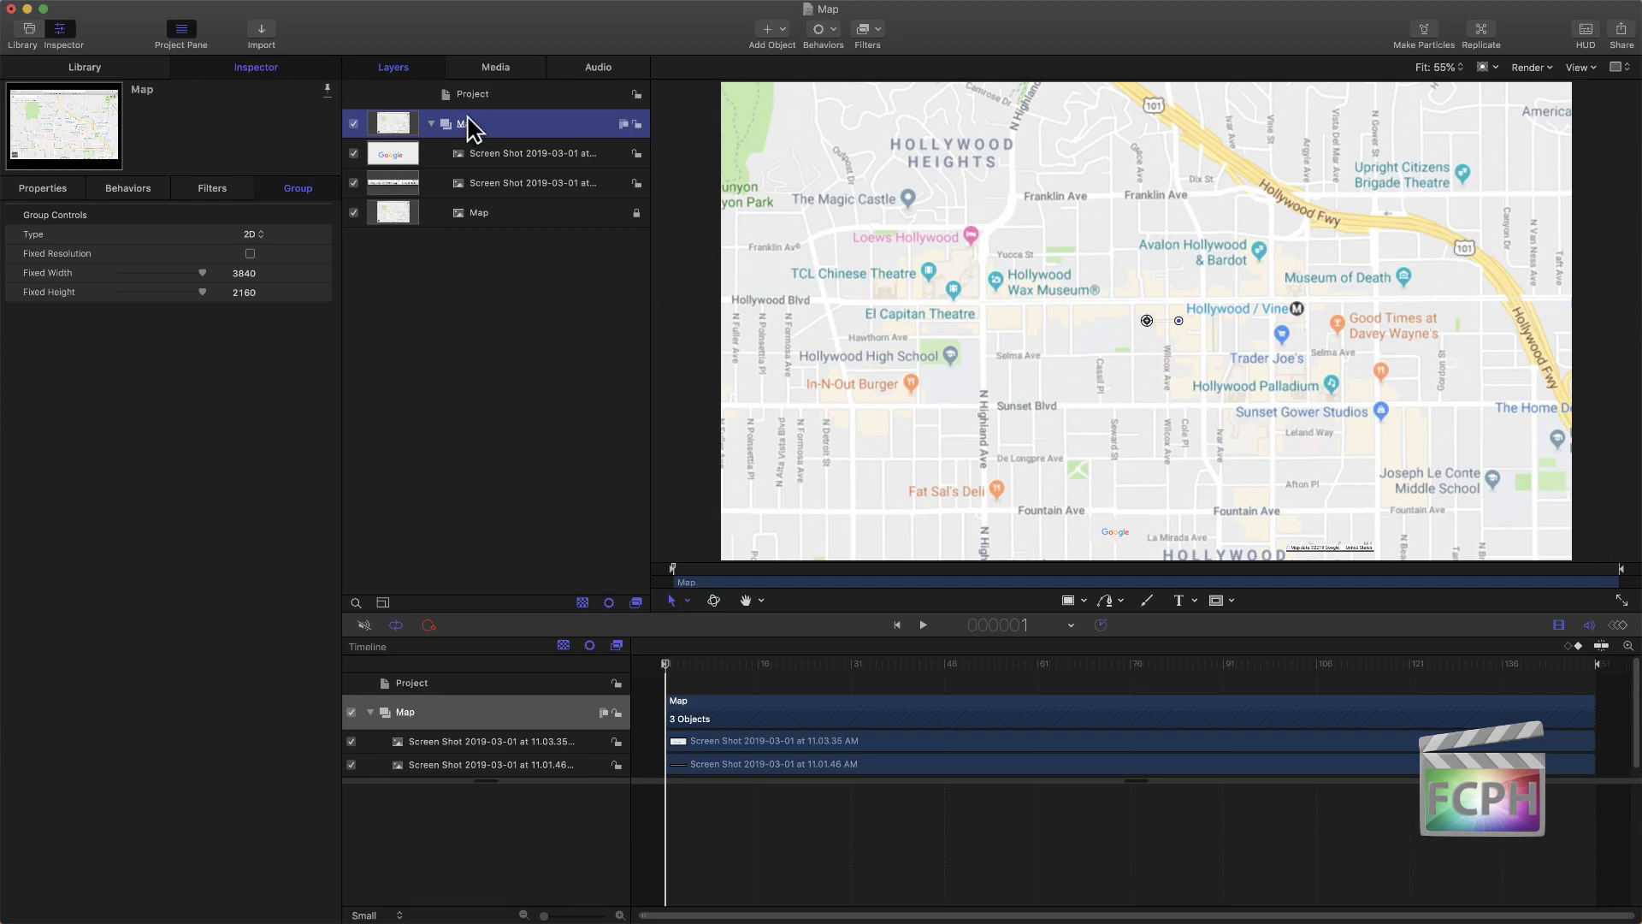
{"action": "left_click", "coordinate": [637, 124]}
{"action": "left_click", "coordinate": [437, 128]}
{"action": "left_click", "coordinate": [432, 124]}
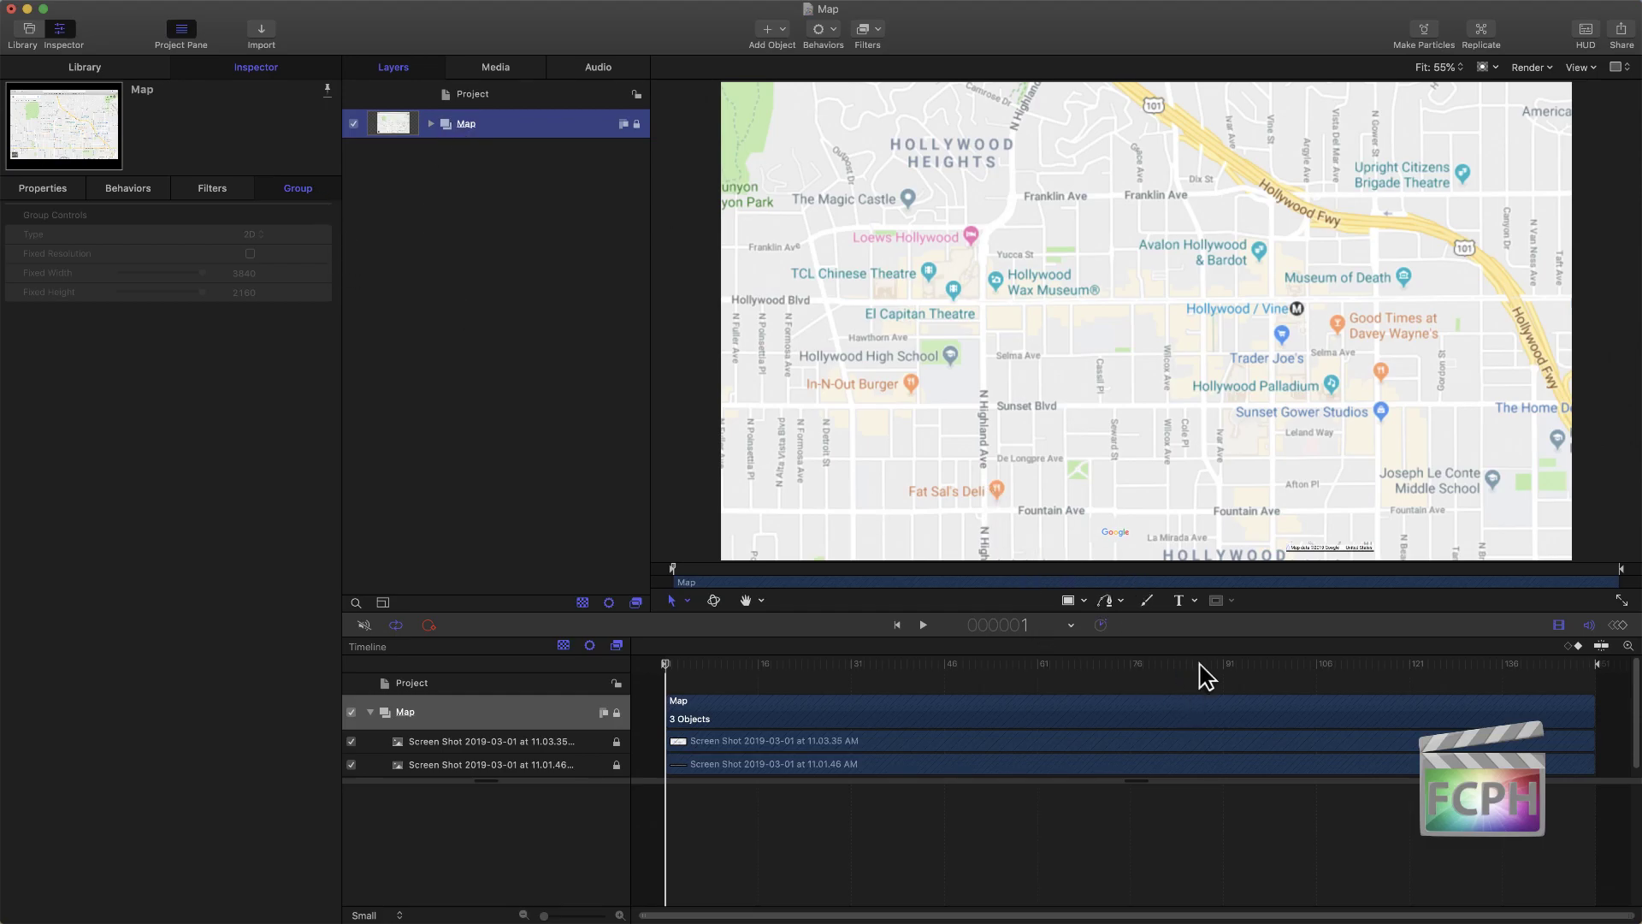
Step: Create a new group above the Map group and name it Path
{"action": "left_click", "coordinate": [1112, 599]}
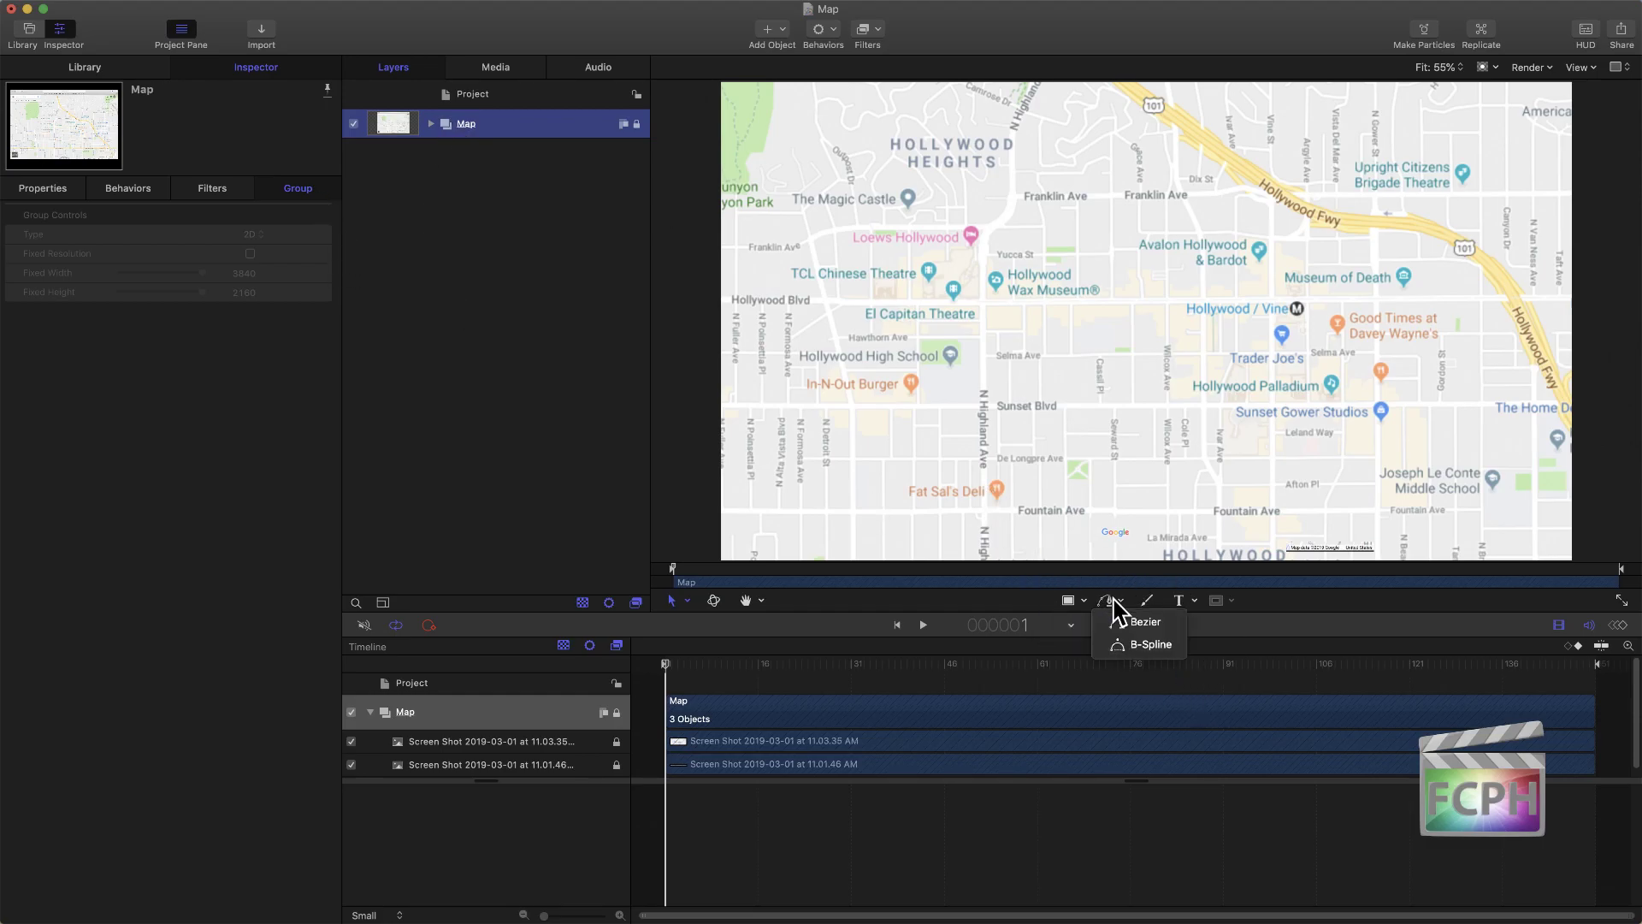
{"action": "left_click", "coordinate": [1142, 622]}
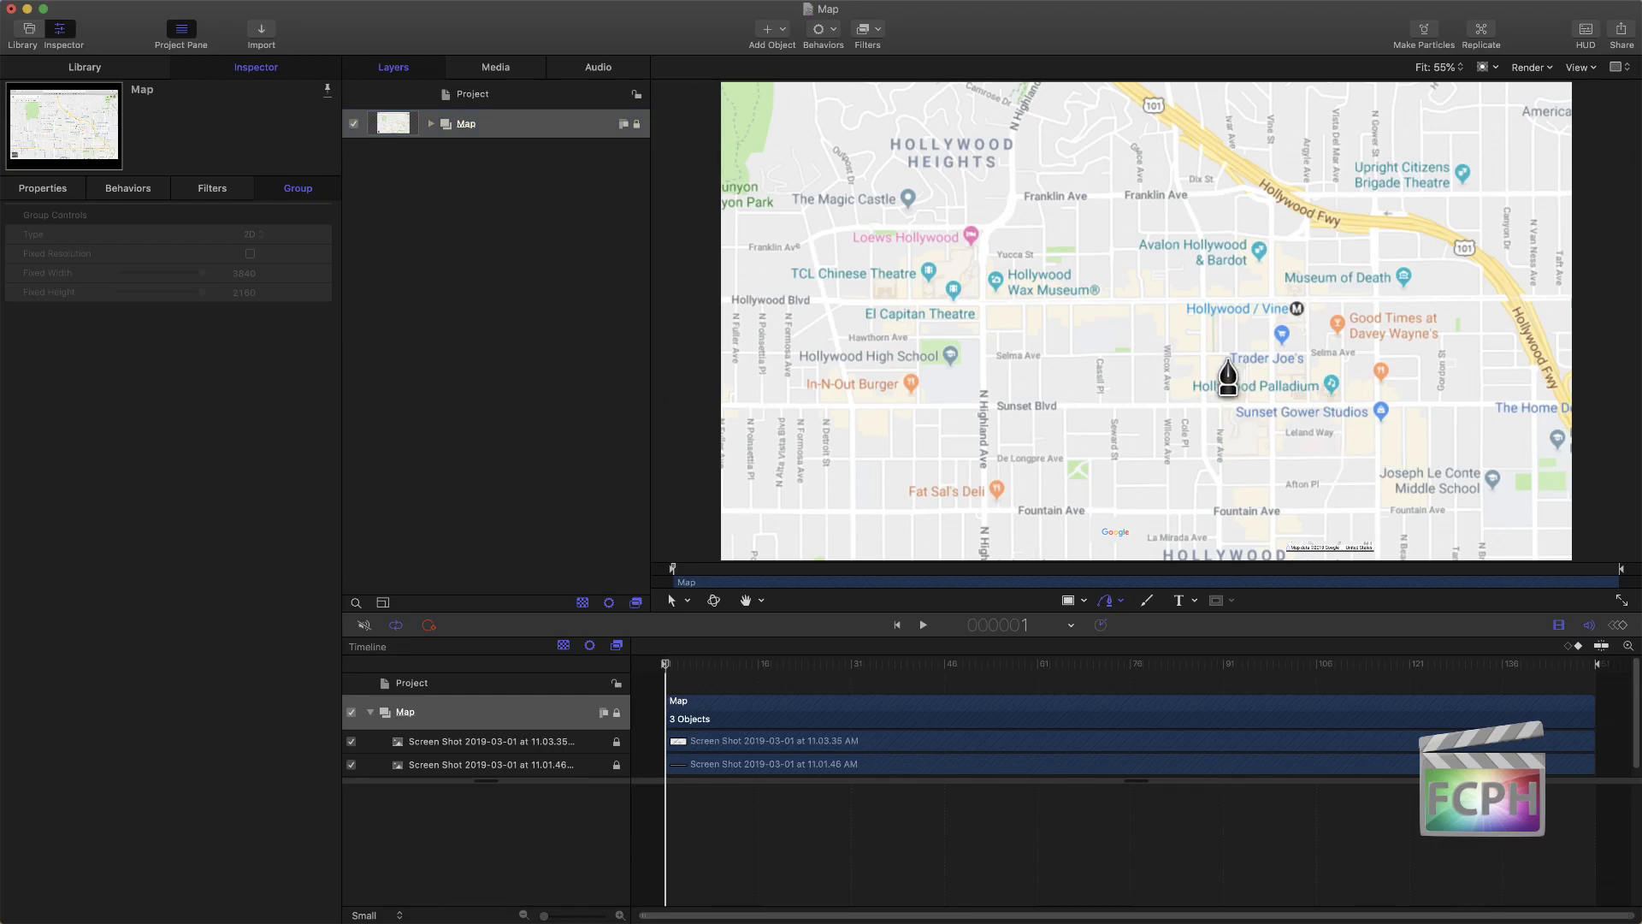
{"action": "left_click", "coordinate": [503, 221]}
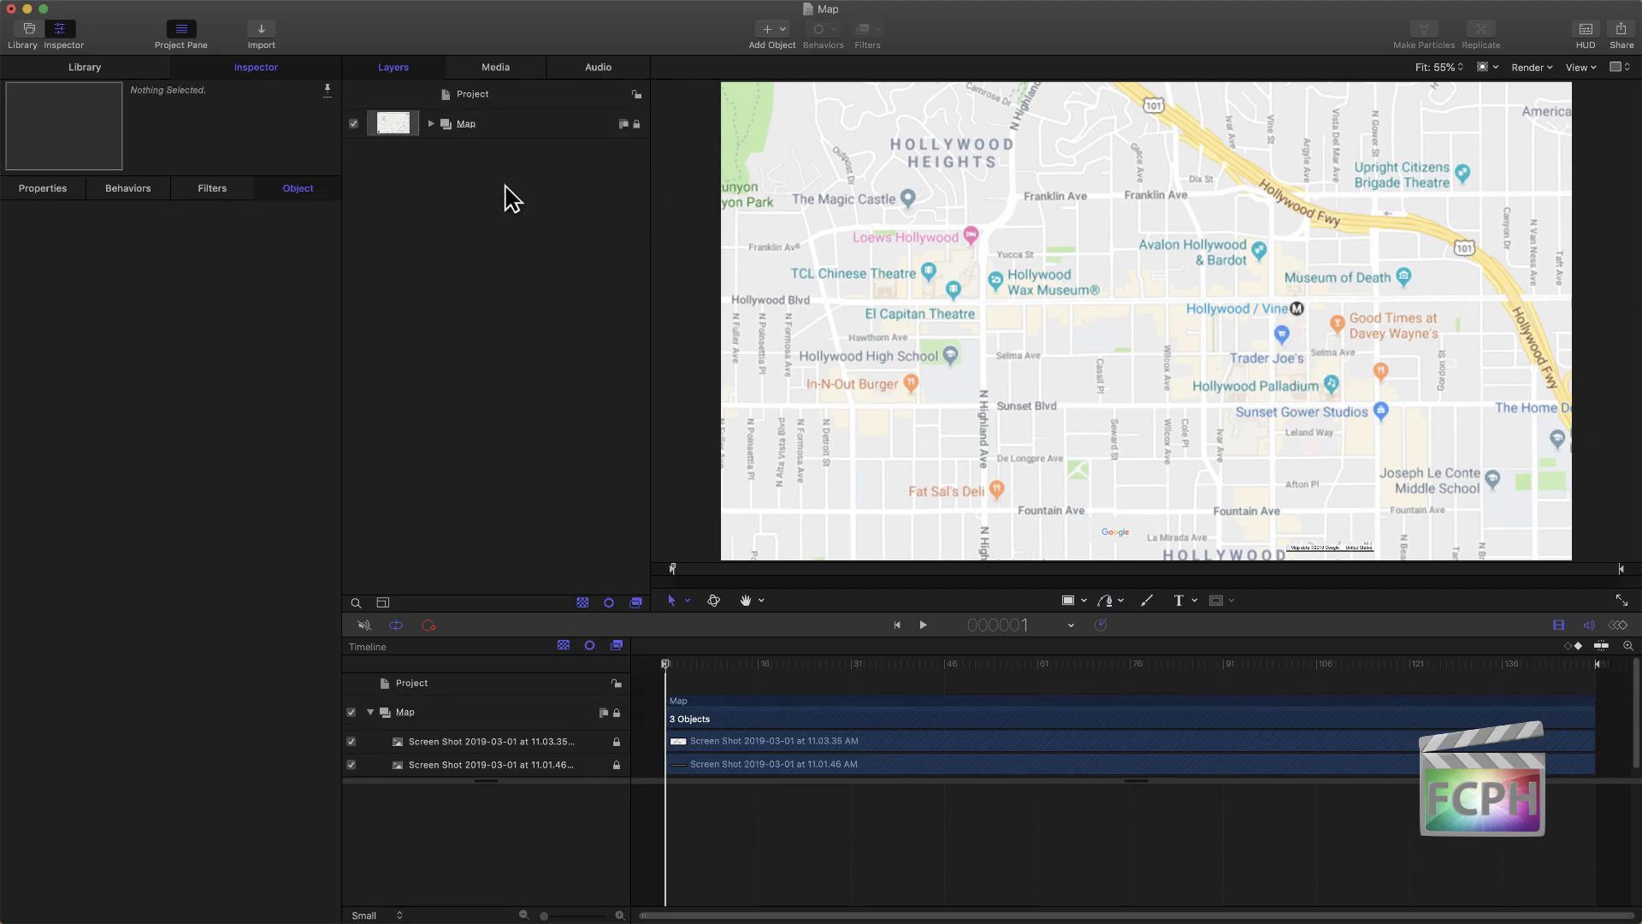
{"action": "right_click", "coordinate": [500, 221]}
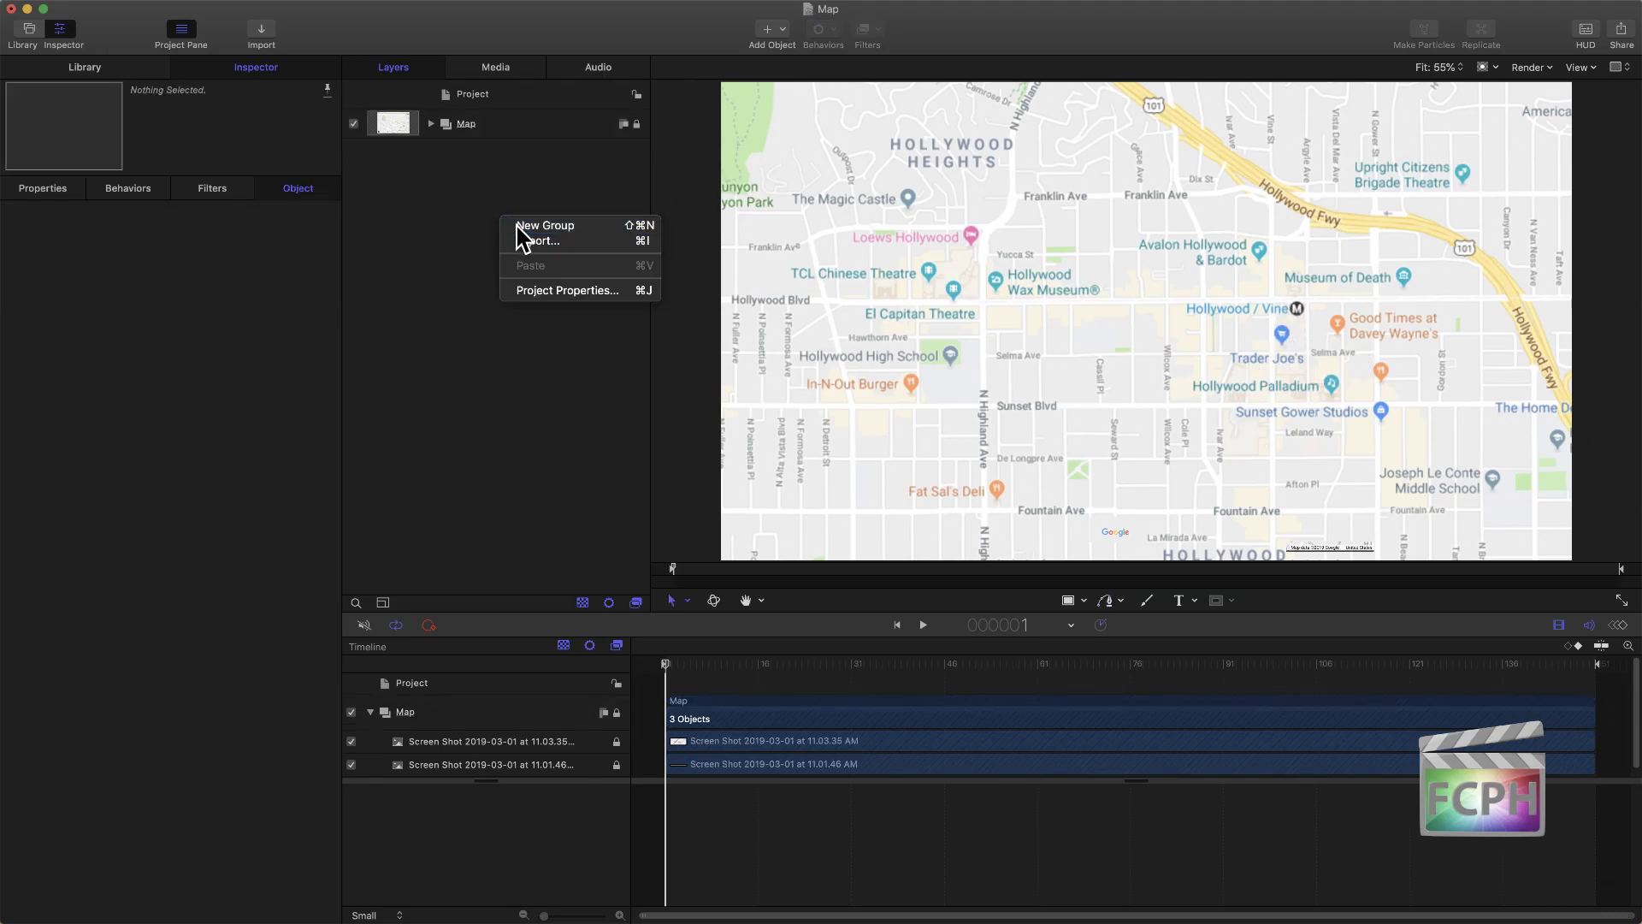
{"action": "left_click", "coordinate": [517, 226]}
{"action": "double_click", "coordinate": [469, 123]}
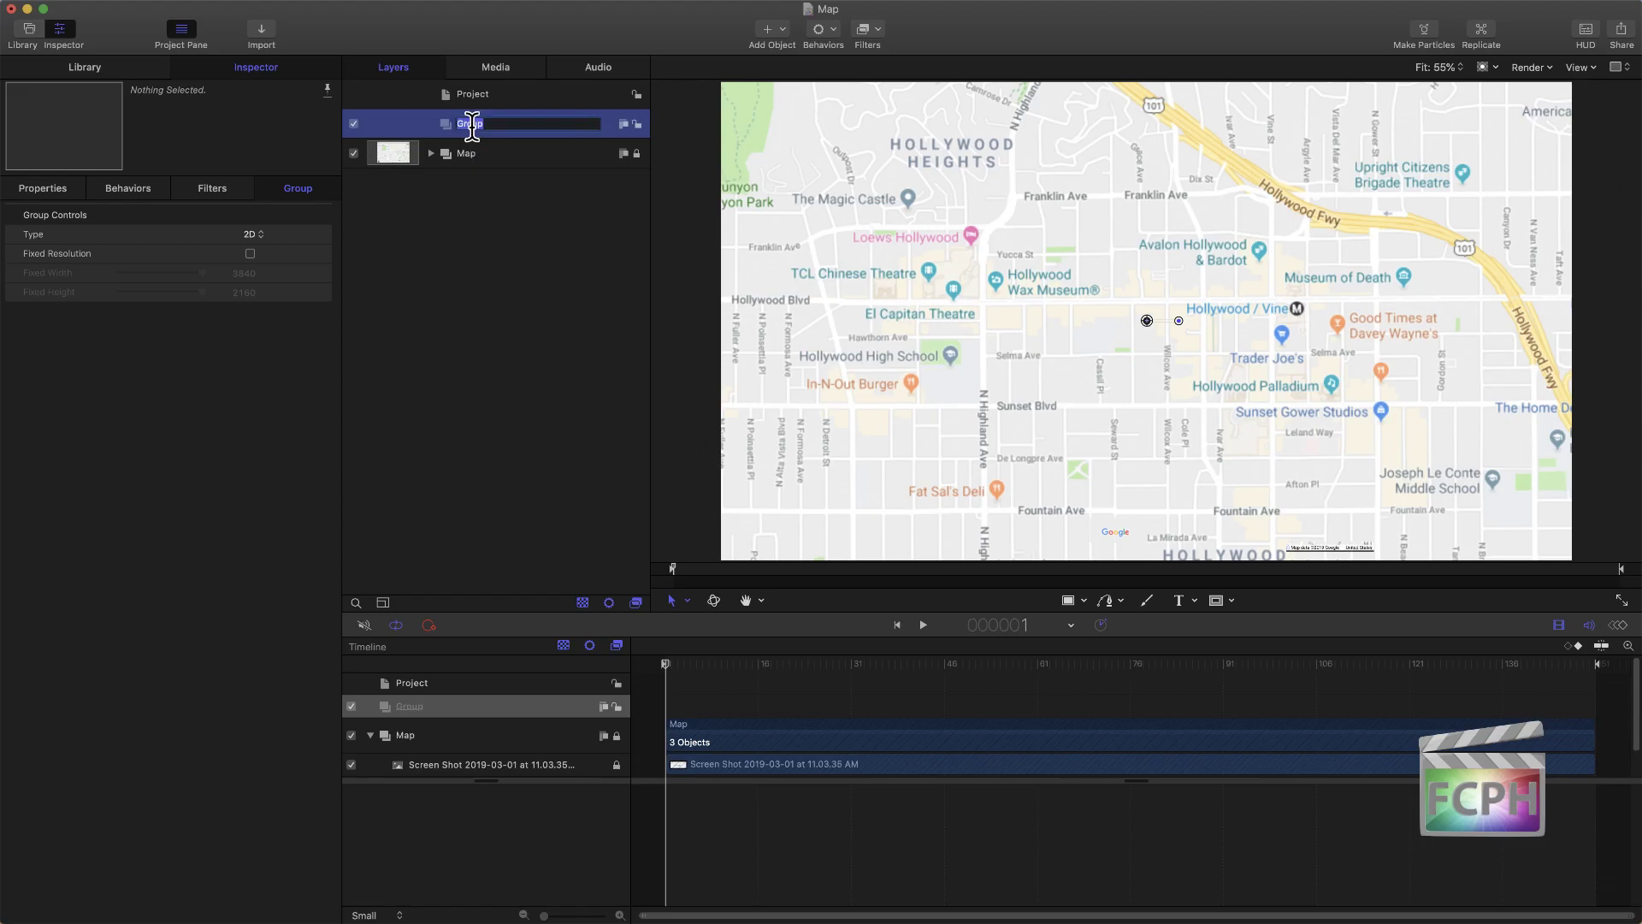
{"action": "key", "text": "Return"}
Step: Draw an open Bezier route from Sunset Gower Studios along Sunset Blvd, up N Highland Ave with a curved corner, and across to The Magic Castle
{"action": "left_click", "coordinate": [1109, 601]}
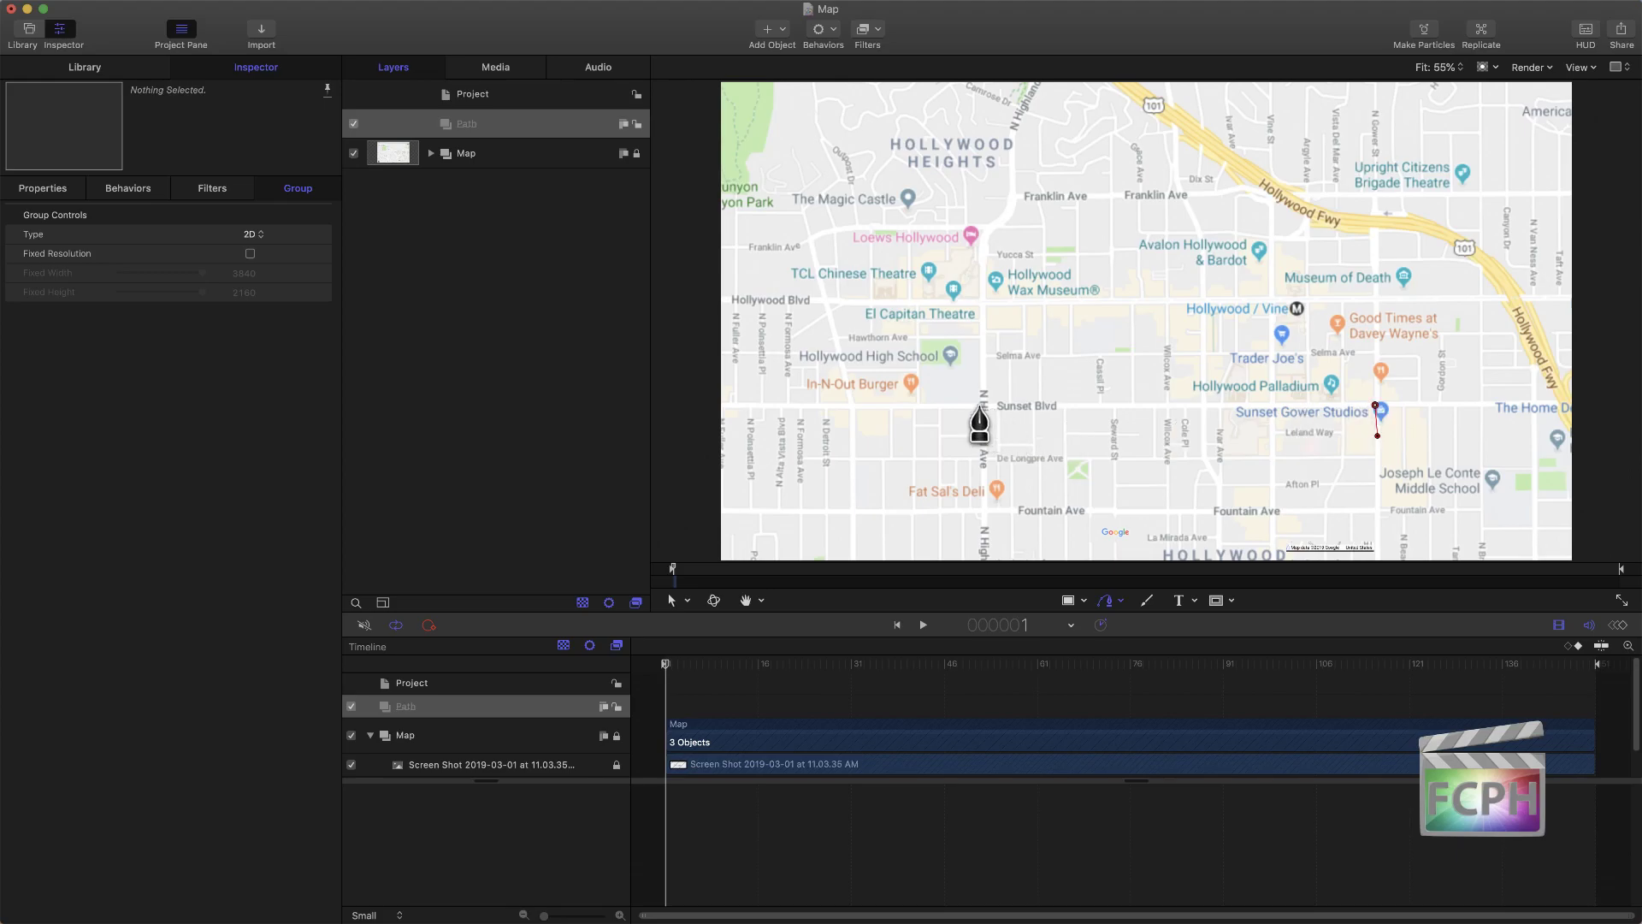
{"action": "left_click", "coordinate": [984, 408]}
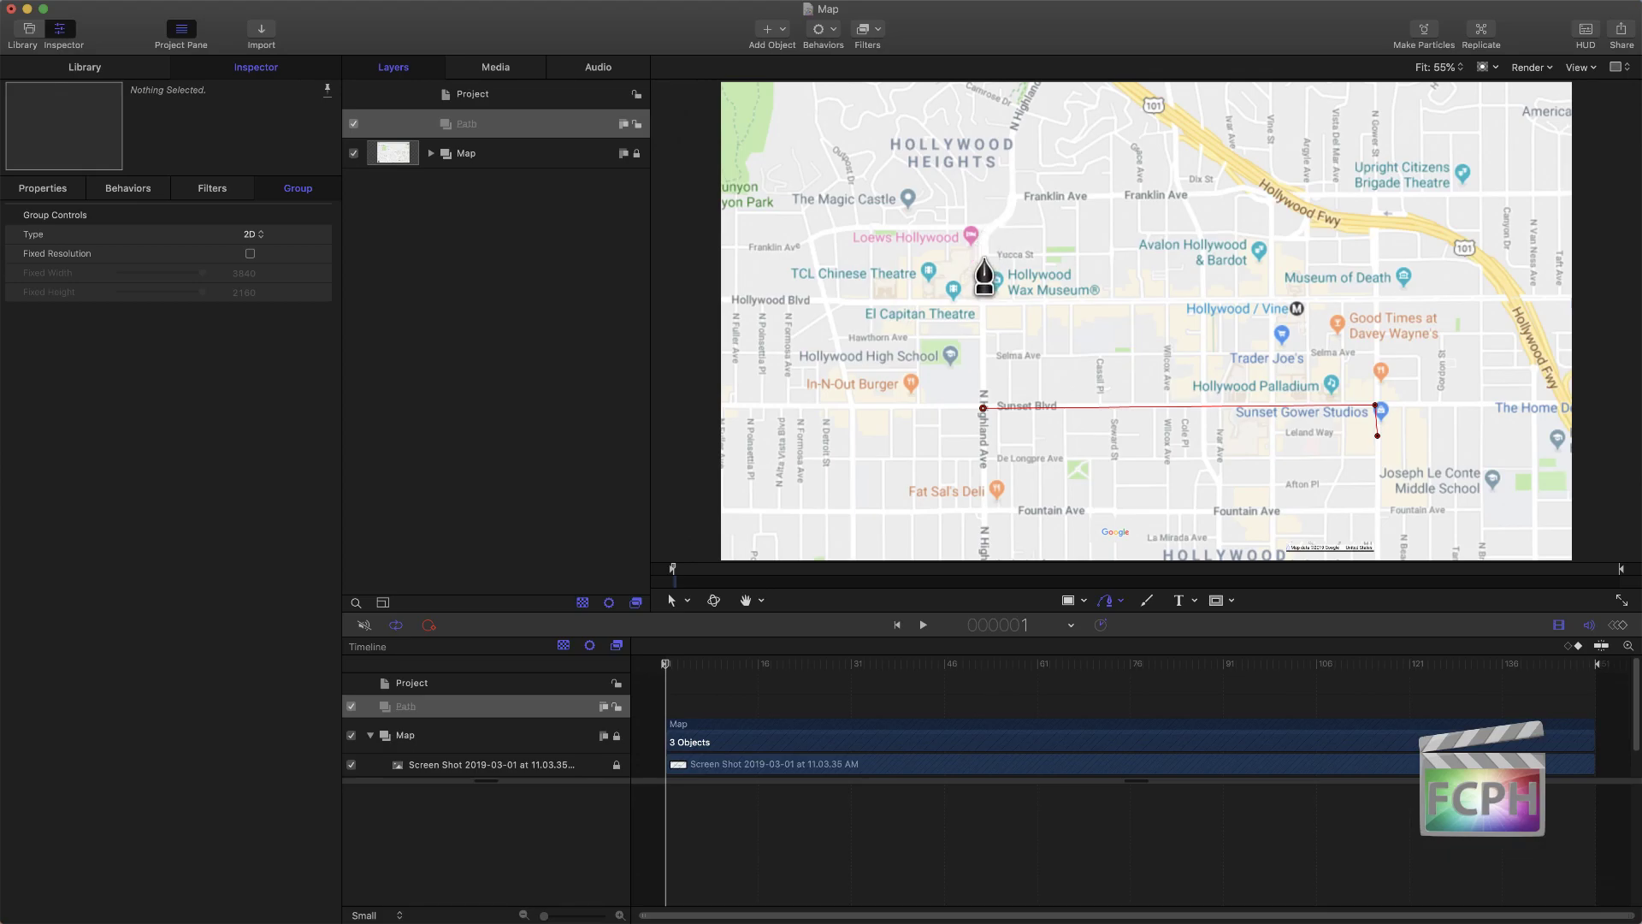
{"action": "left_click", "coordinate": [983, 255]}
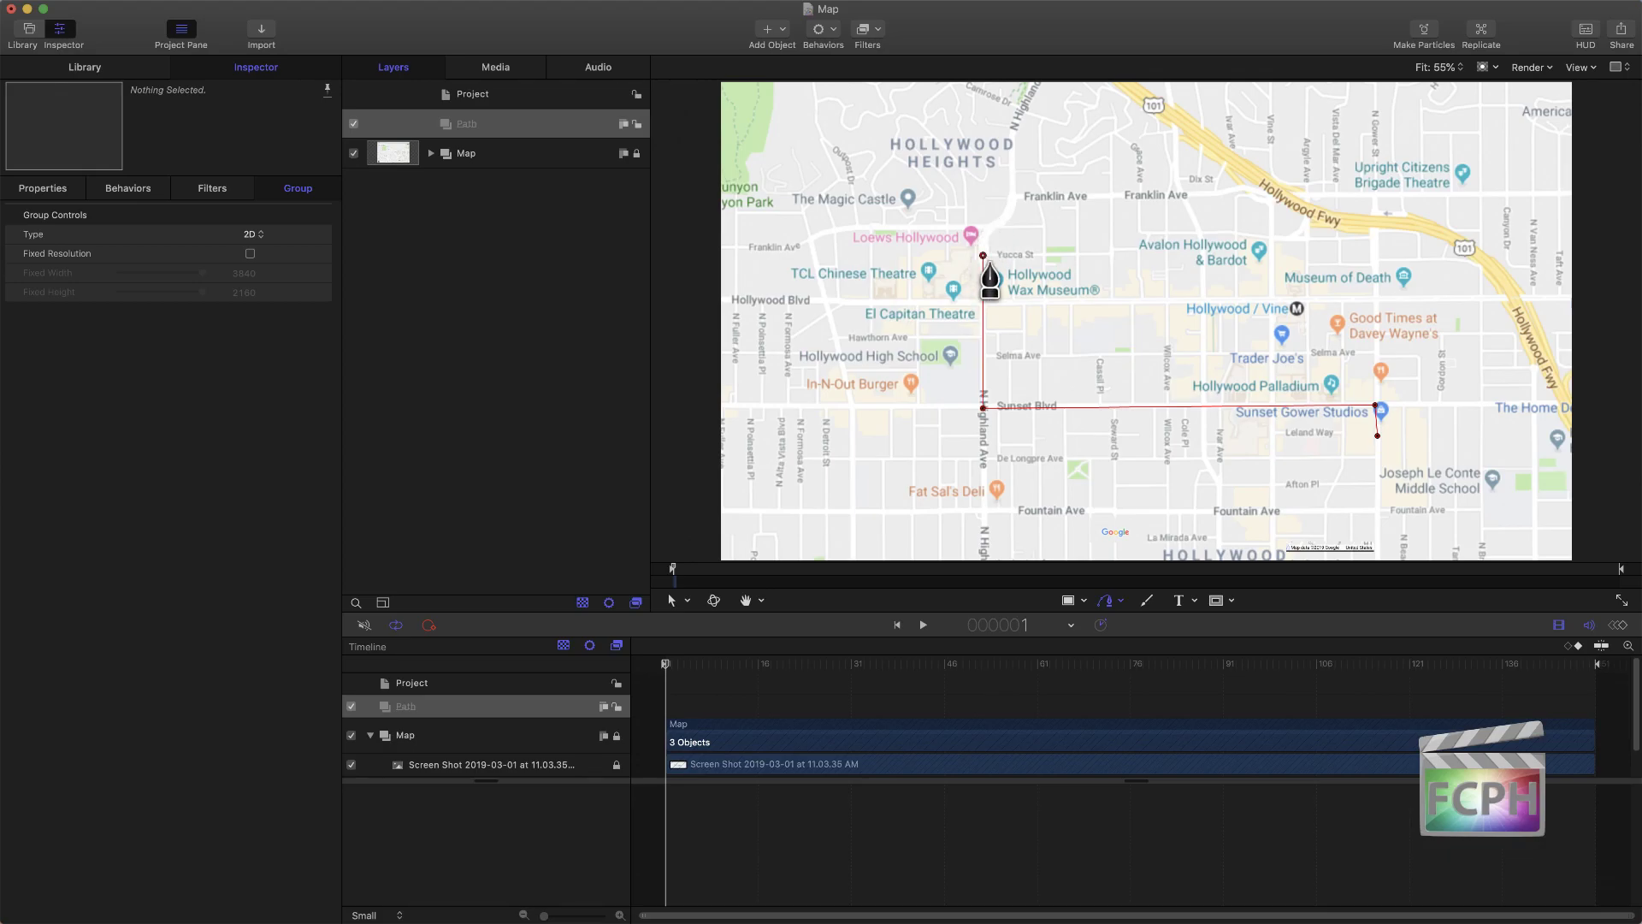
{"action": "left_click", "coordinate": [993, 227]}
{"action": "left_click_drag", "start_coordinate": [995, 226], "coordinate": [1044, 324]}
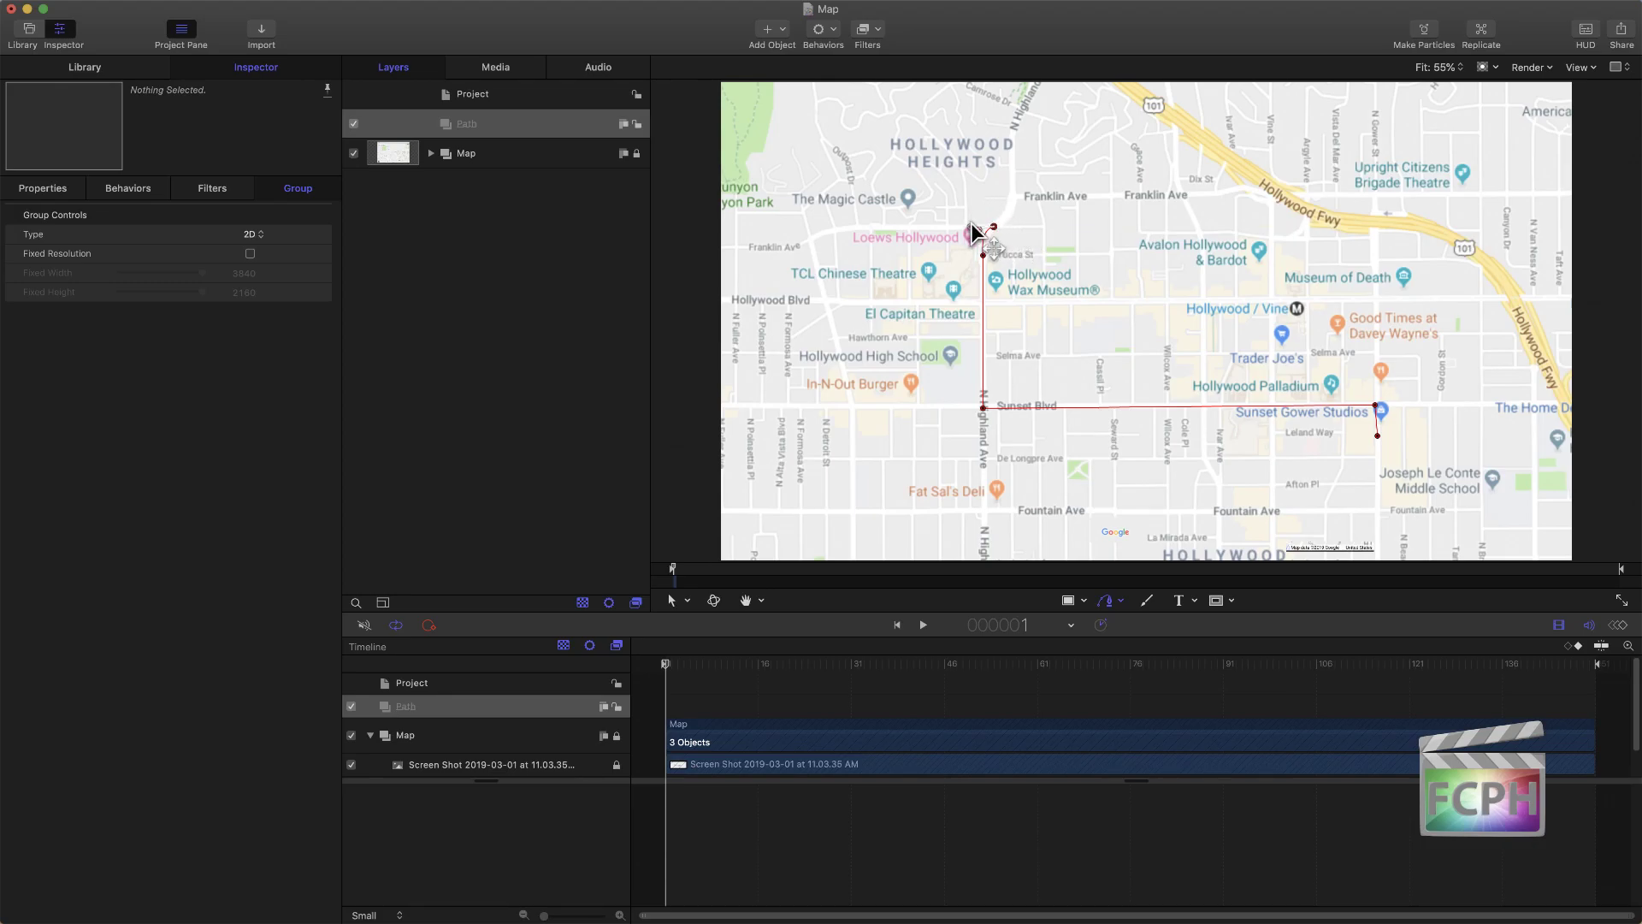
{"action": "left_click", "coordinate": [908, 226]}
{"action": "key", "text": "Return"}
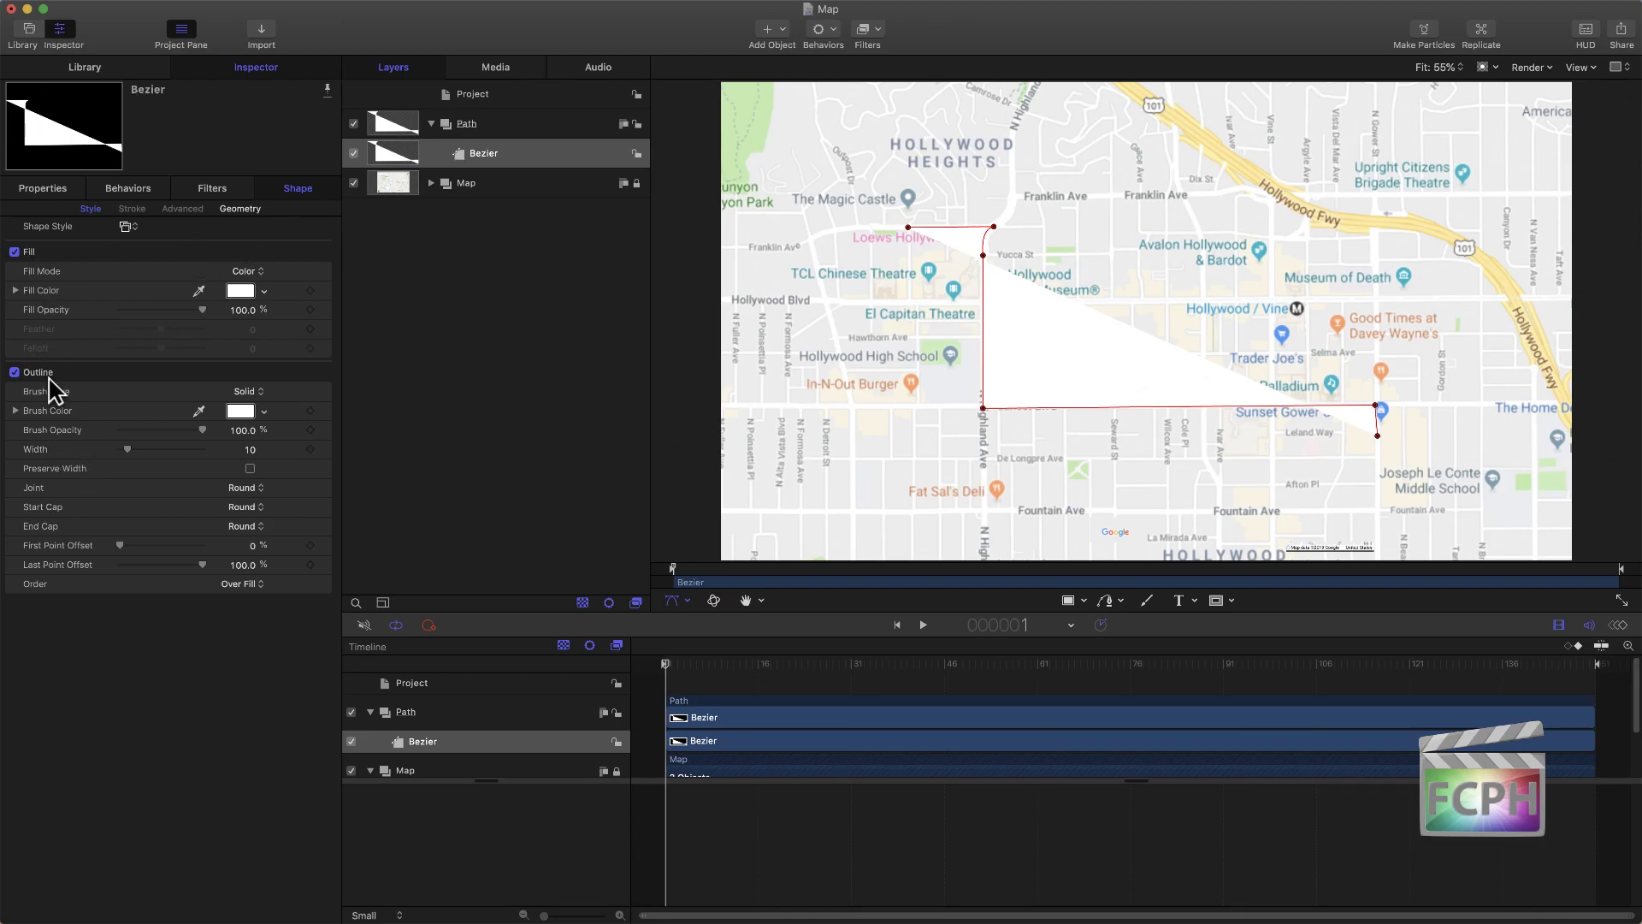
Step: Turn off the route shape's fill and give it a black outline with a width of 47
{"action": "left_click", "coordinate": [14, 251]}
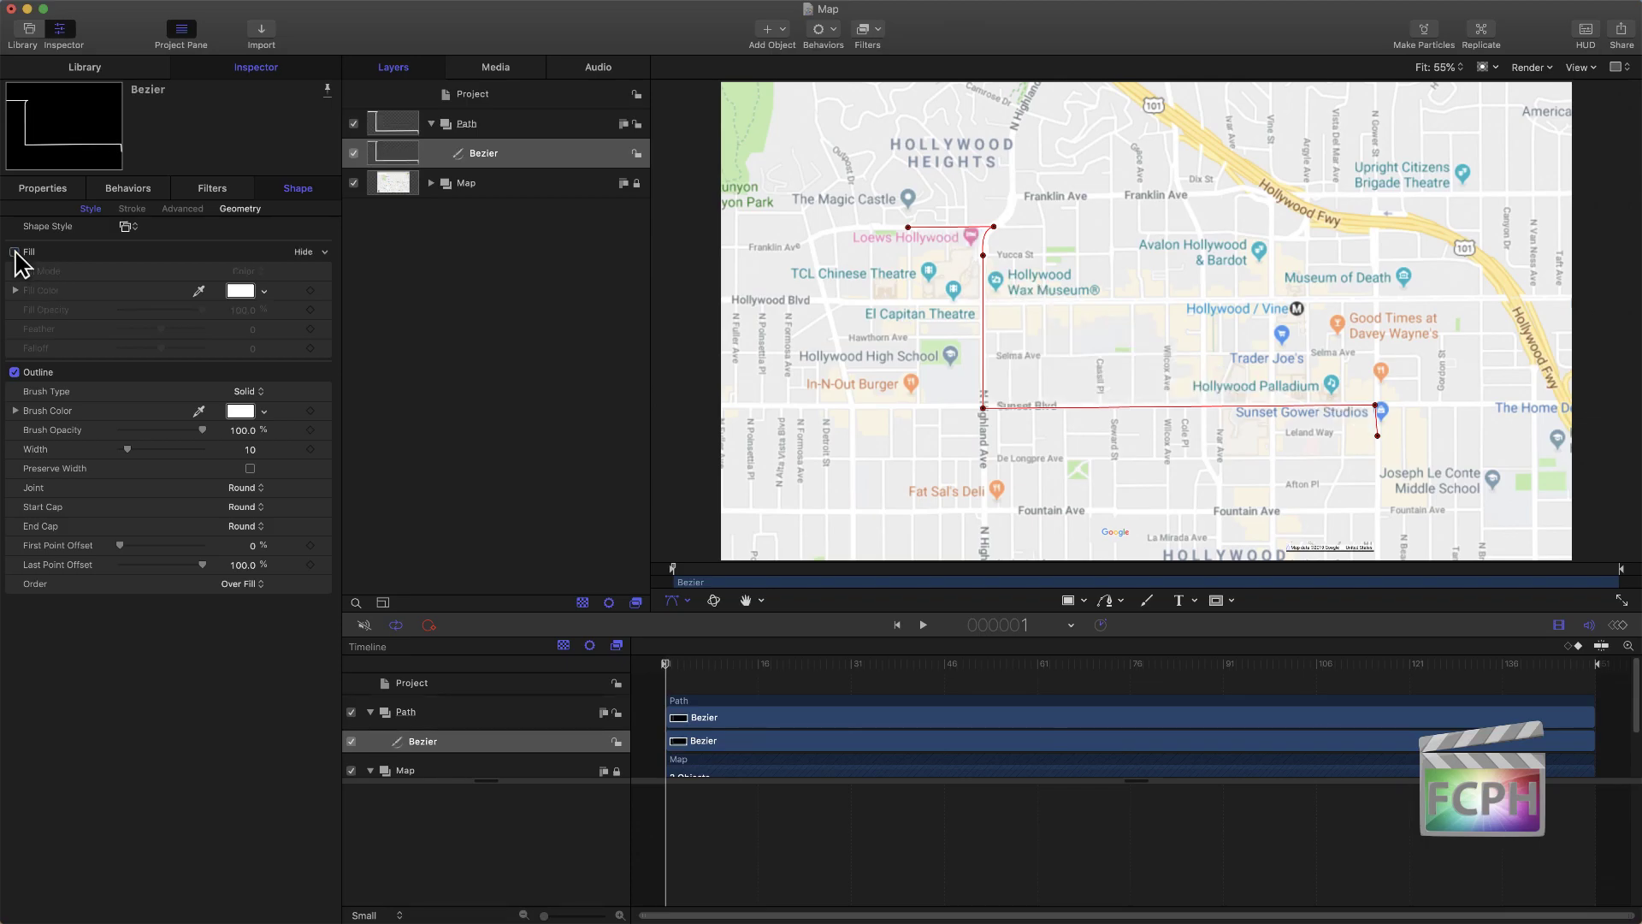
{"action": "left_click", "coordinate": [240, 412]}
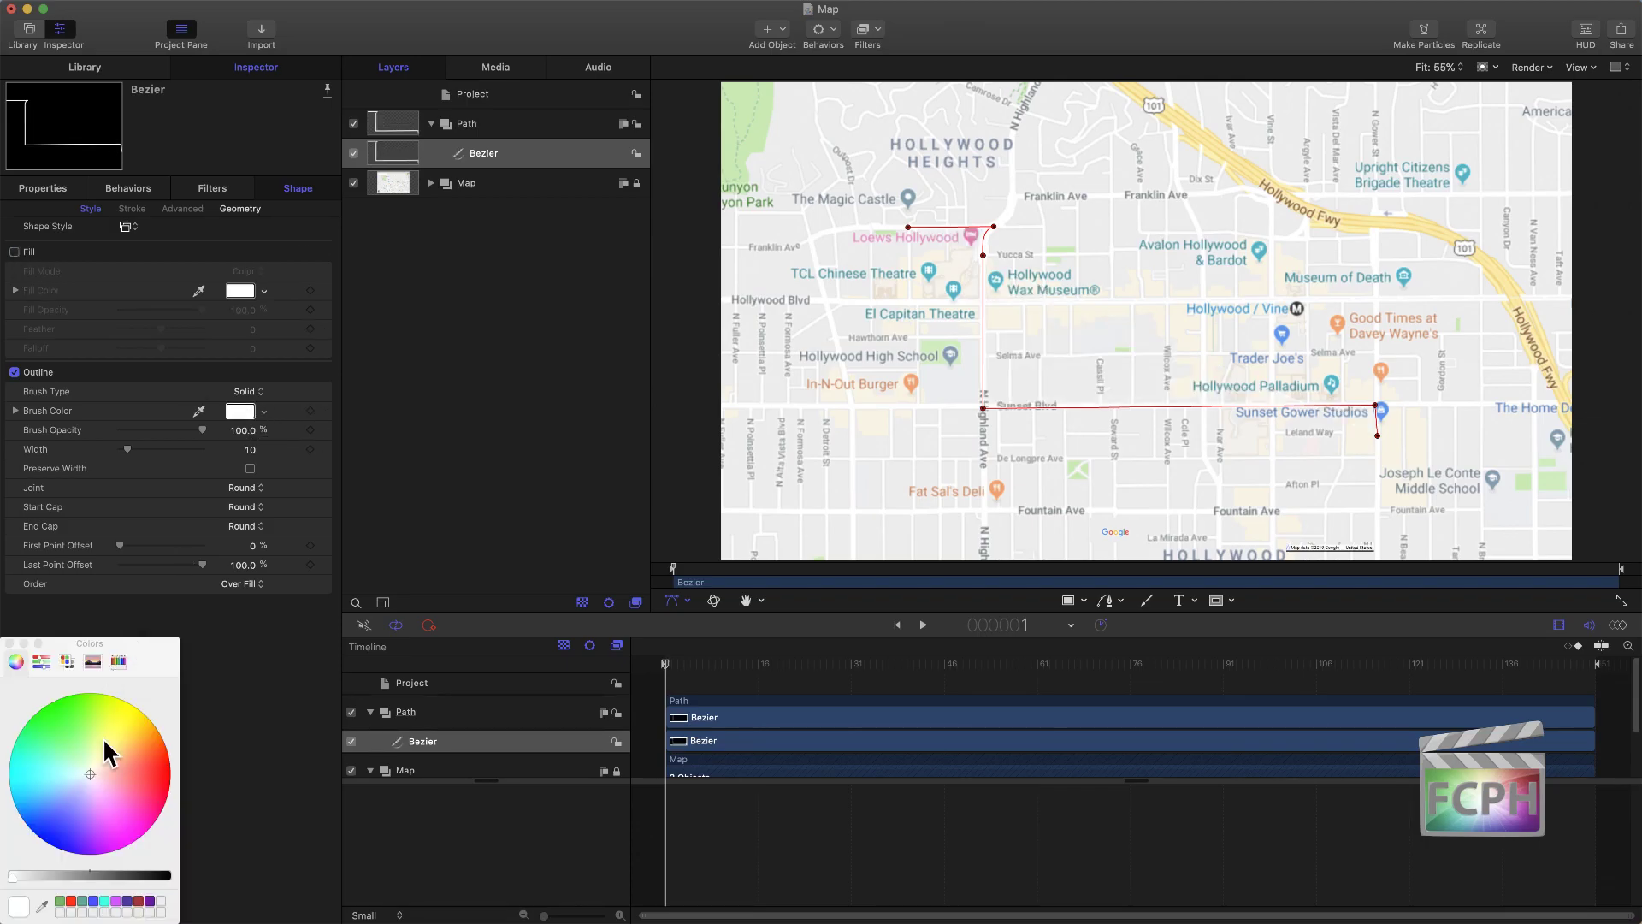
{"action": "left_click_drag", "start_coordinate": [120, 876], "coordinate": [228, 907]}
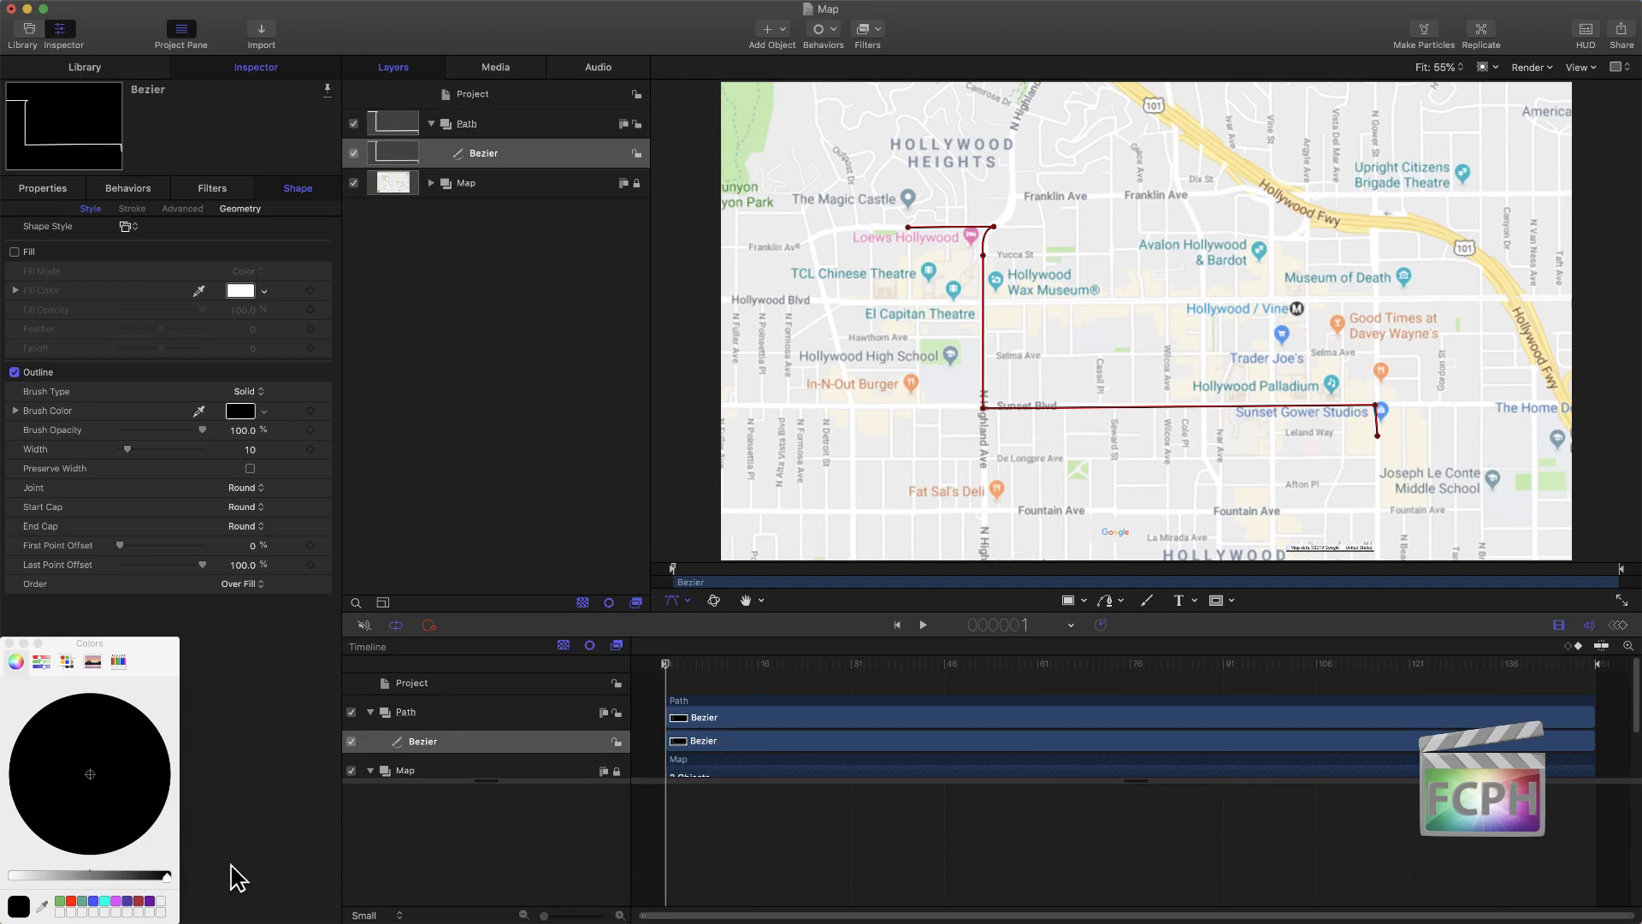
{"action": "left_click", "coordinate": [8, 643]}
{"action": "left_click_drag", "start_coordinate": [129, 449], "coordinate": [158, 447]}
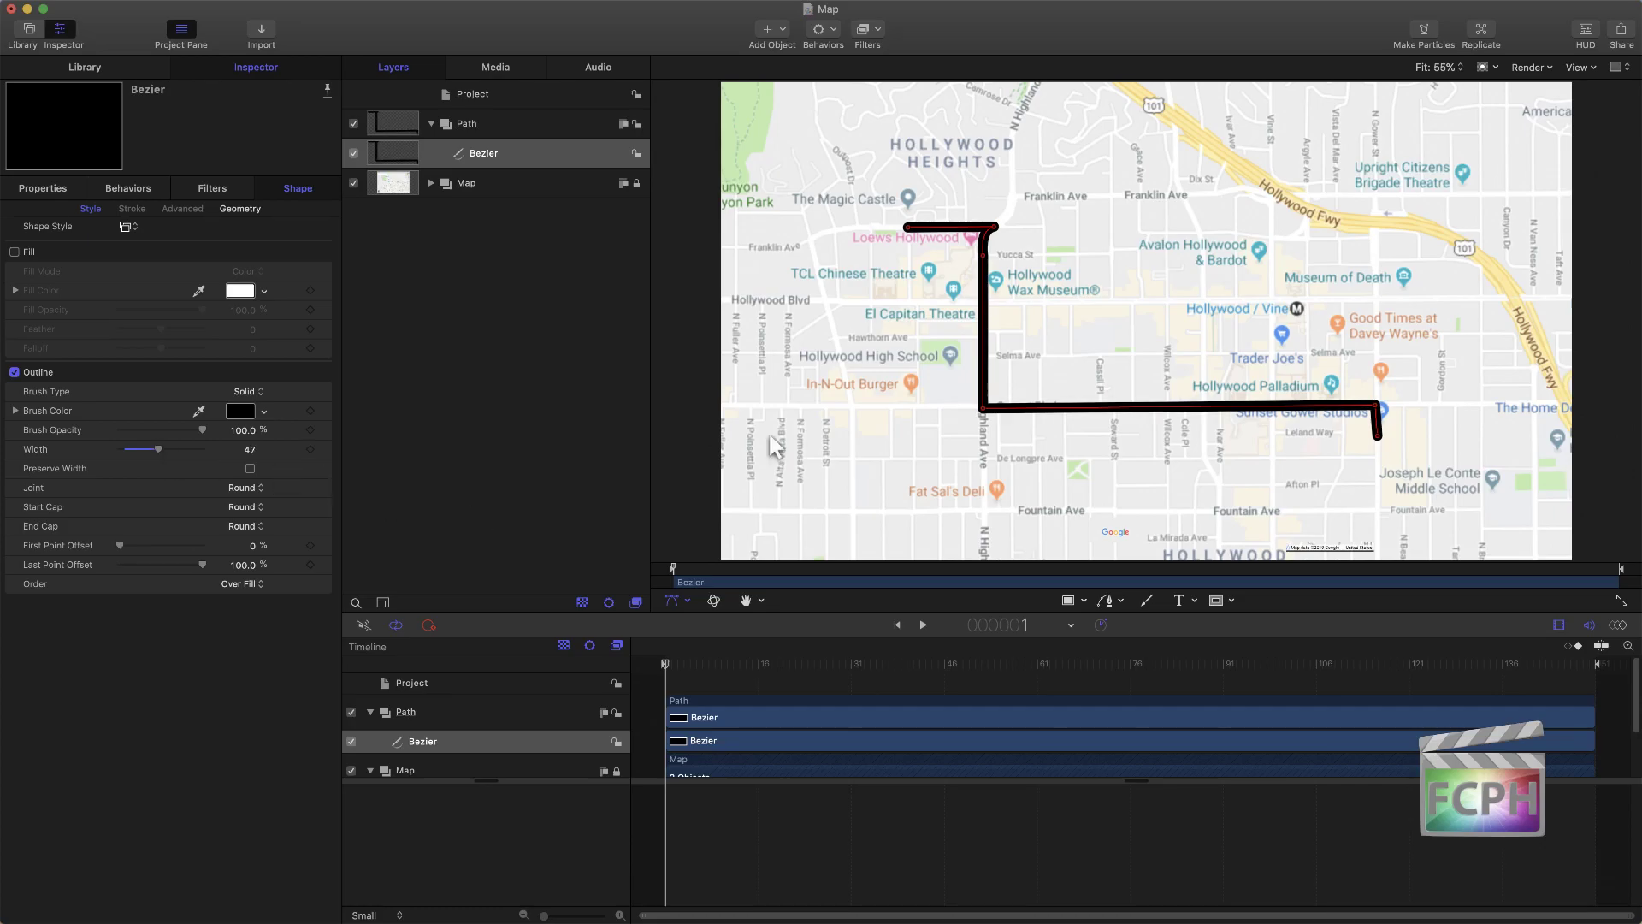
Step: Change the outline's brush type to Airbrush, with a width of 63 and spacing of 95.37%
{"action": "left_click", "coordinate": [247, 392]}
{"action": "left_click", "coordinate": [265, 407]}
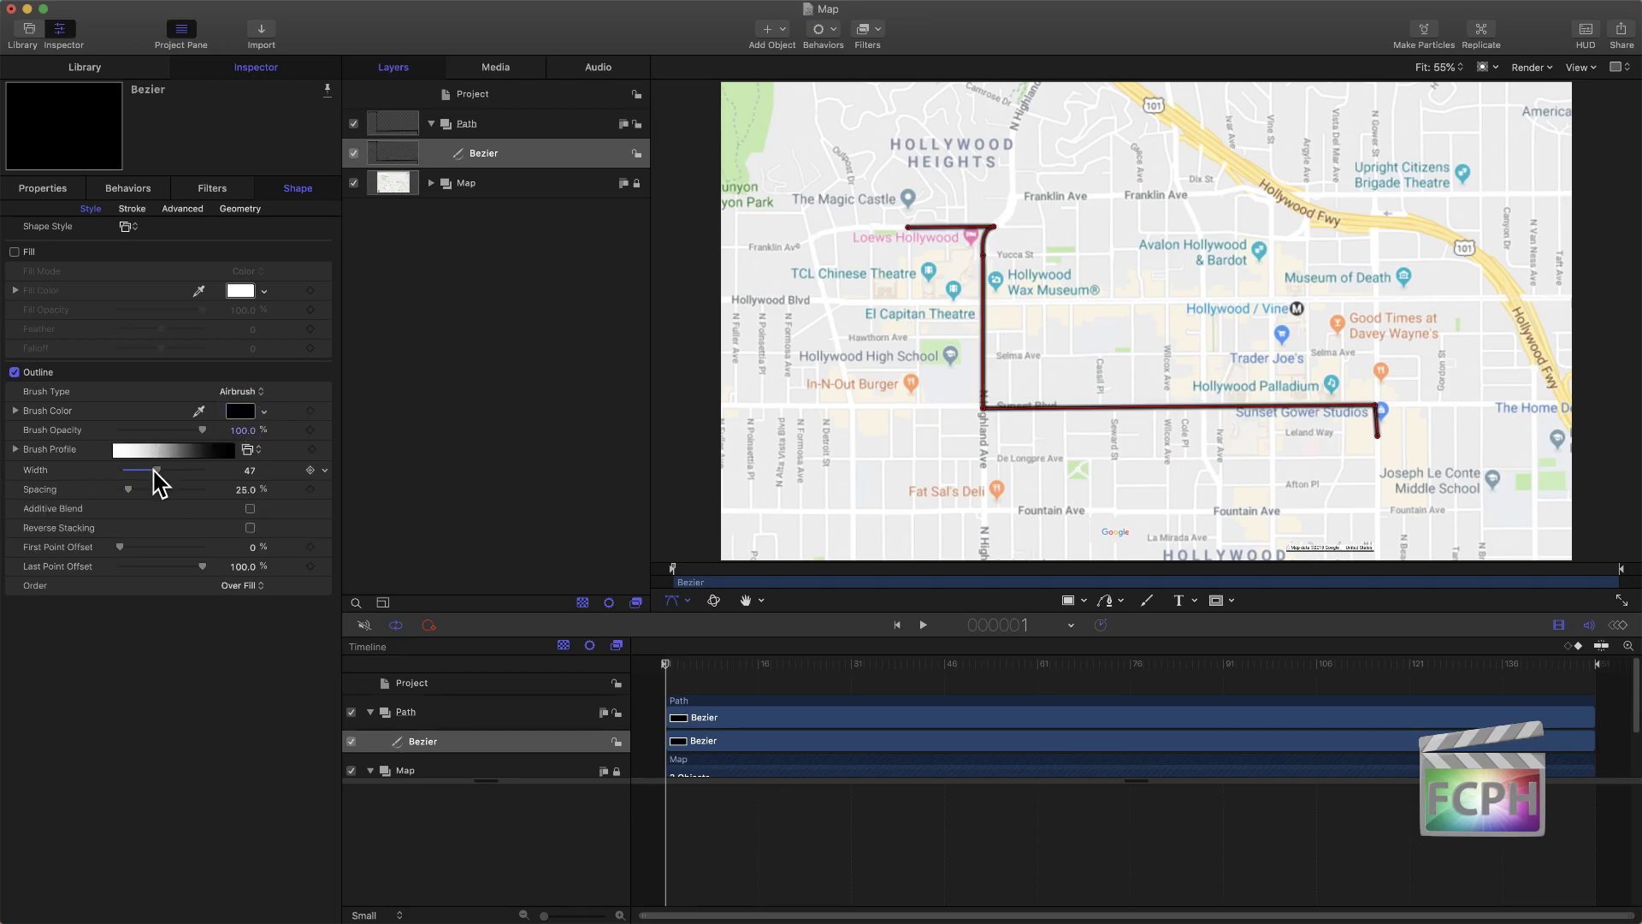
{"action": "mouse_move", "coordinate": [155, 472]}
{"action": "left_mouse_down"}
{"action": "mouse_move", "coordinate": [135, 473]}
{"action": "mouse_move", "coordinate": [164, 476]}
{"action": "mouse_move", "coordinate": [135, 490]}
{"action": "mouse_move", "coordinate": [149, 487]}
{"action": "left_mouse_up"}
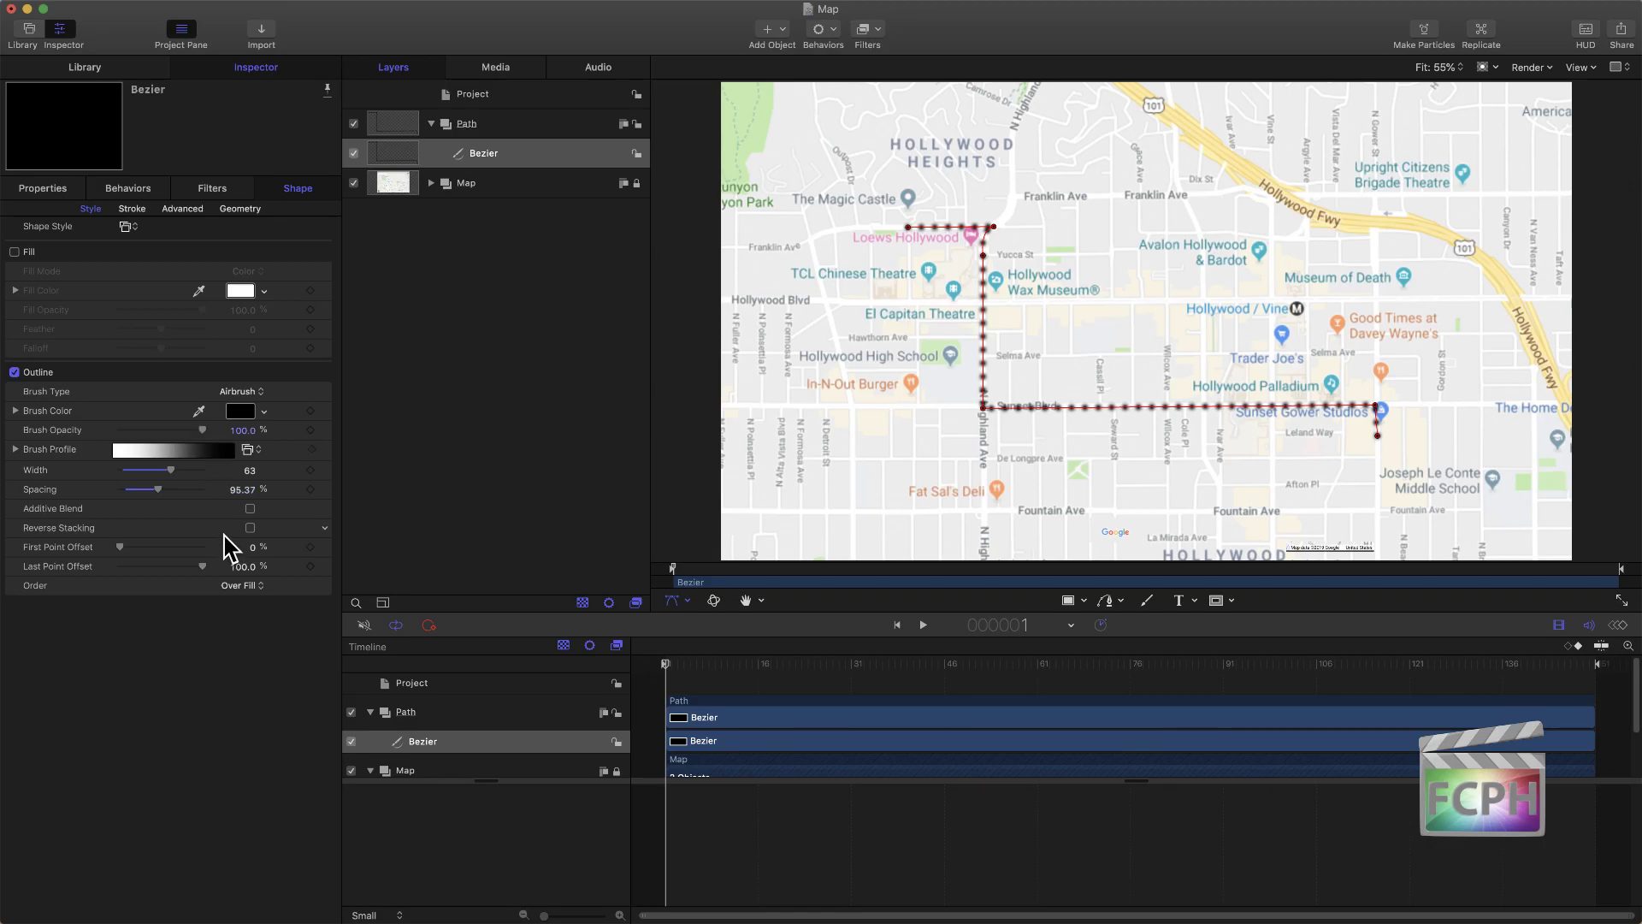
Step: Harden the brush dots by moving the brush profile's opacity tag to 74.93%, and set the width to 54 and spacing to 119.79%
{"action": "left_click", "coordinate": [16, 450]}
{"action": "mouse_move", "coordinate": [18, 469]}
{"action": "left_mouse_down"}
{"action": "mouse_move", "coordinate": [282, 477]}
{"action": "mouse_move", "coordinate": [83, 476]}
{"action": "mouse_move", "coordinate": [237, 476]}
{"action": "left_mouse_up"}
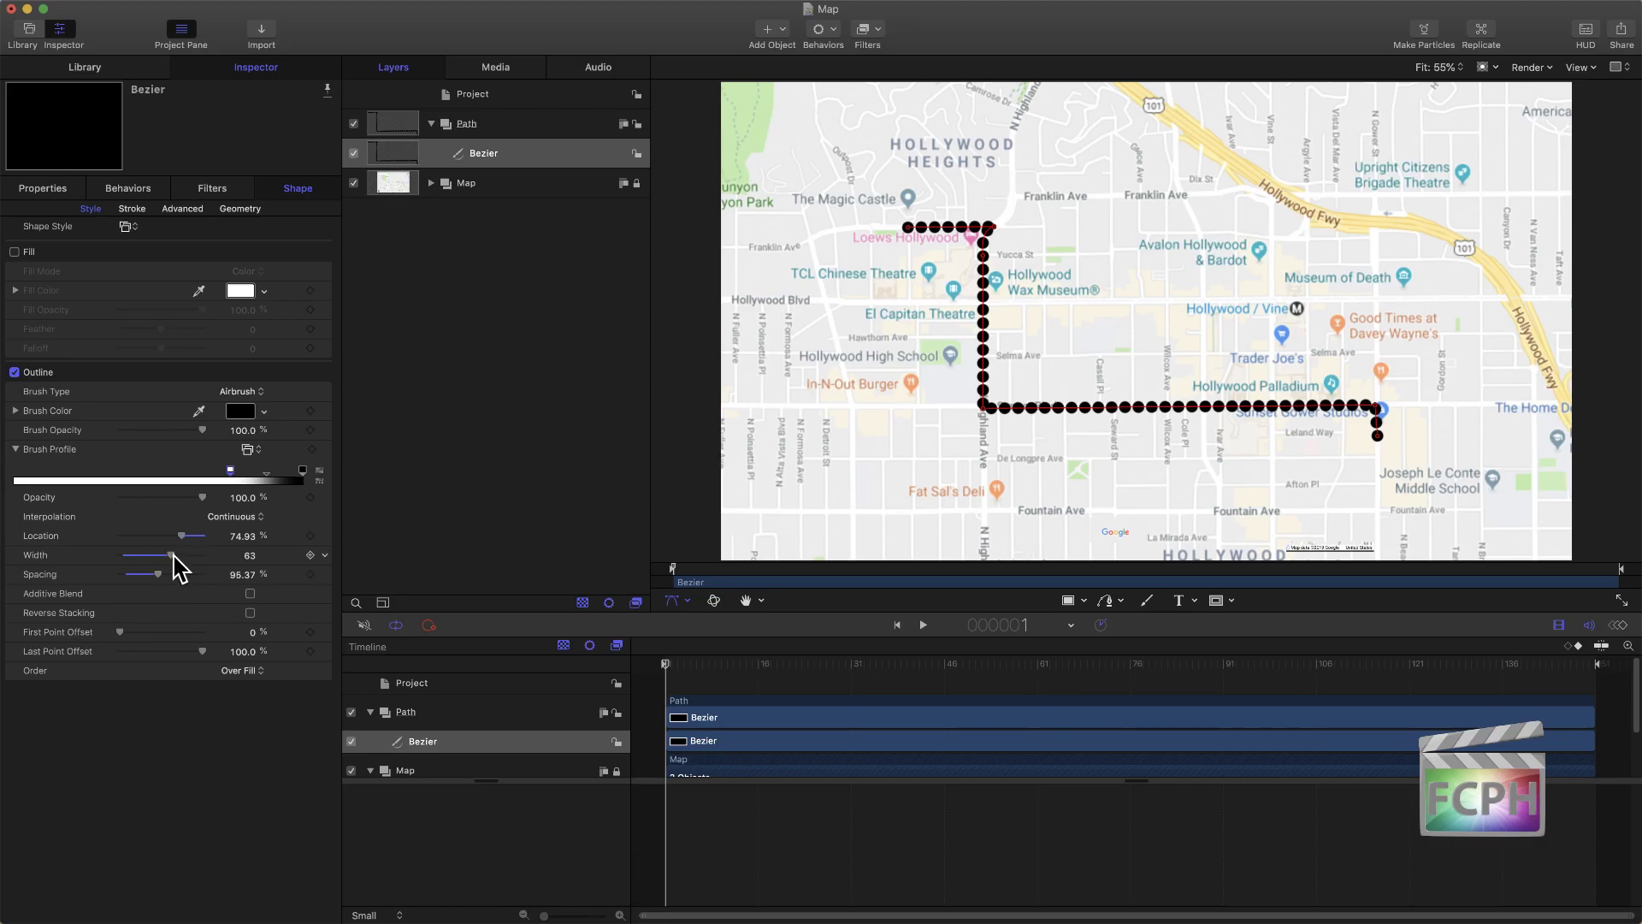
{"action": "left_click_drag", "start_coordinate": [168, 556], "coordinate": [168, 573]}
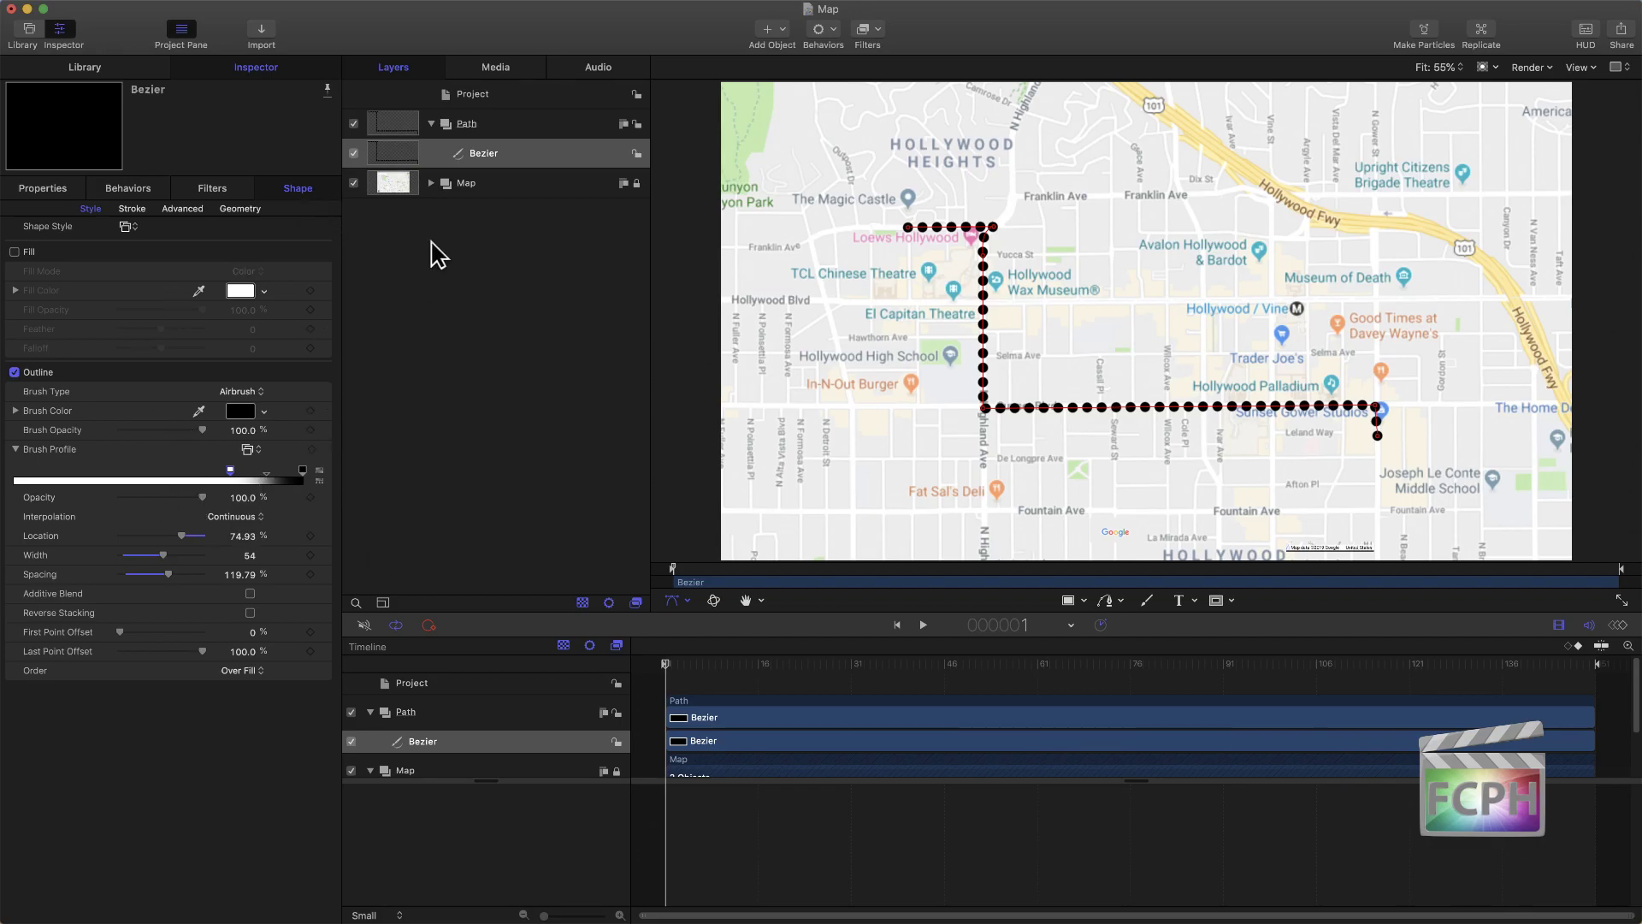
Step: Apply the Write On shape behavior to the Bezier route and scrub through the timeline to preview it, stopping at frame 26
{"action": "left_click", "coordinate": [515, 158]}
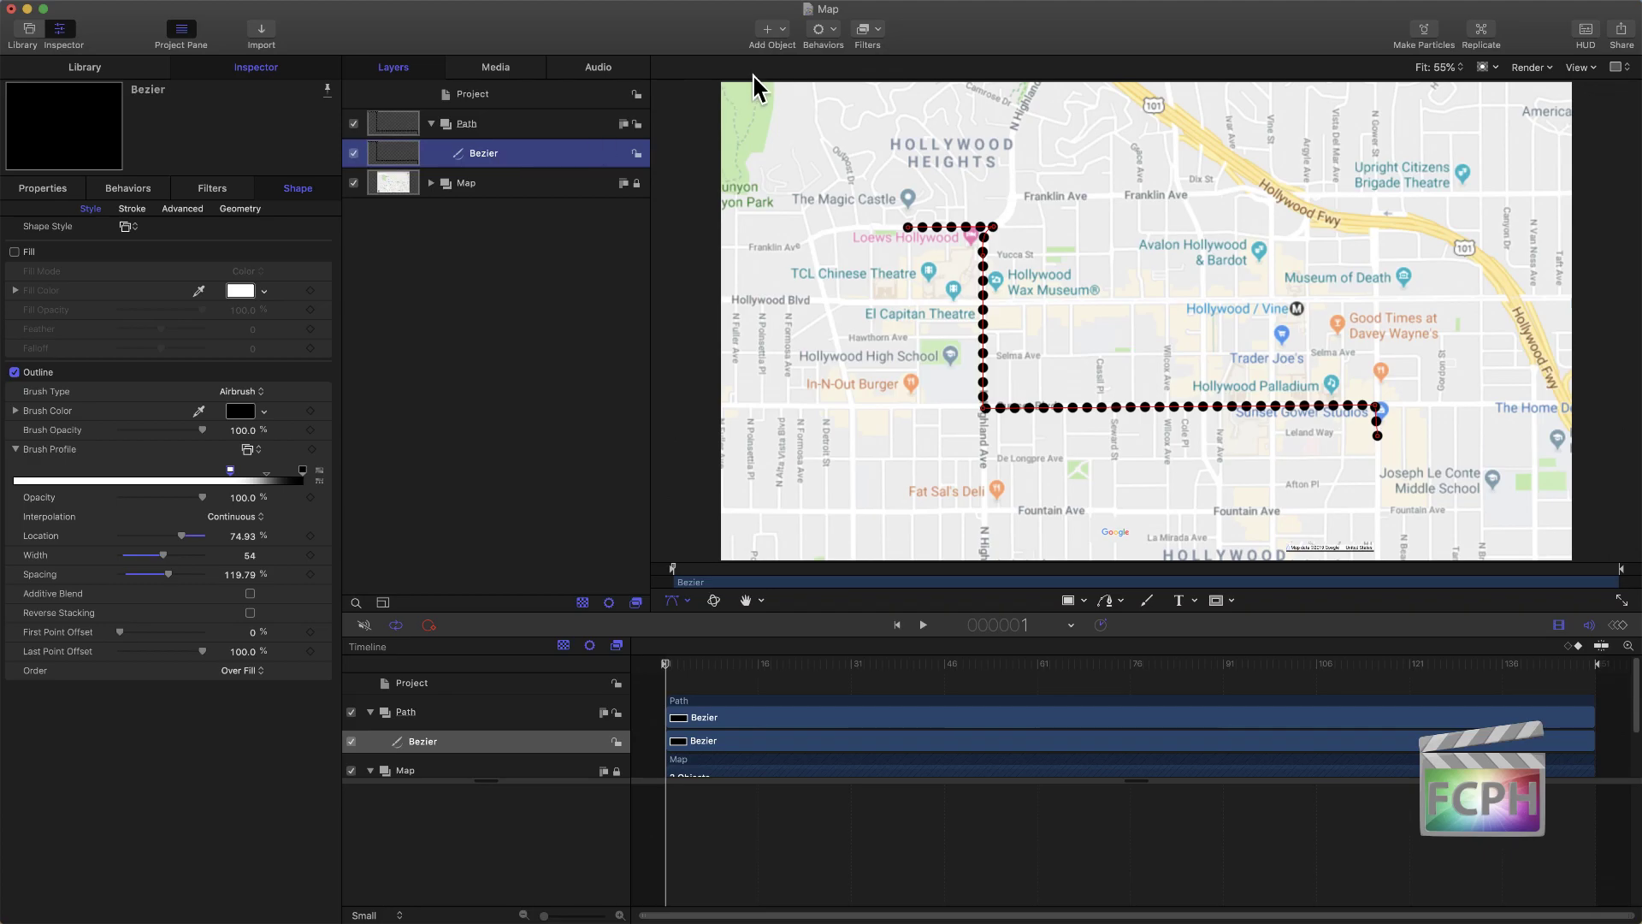
{"action": "left_click", "coordinate": [827, 30]}
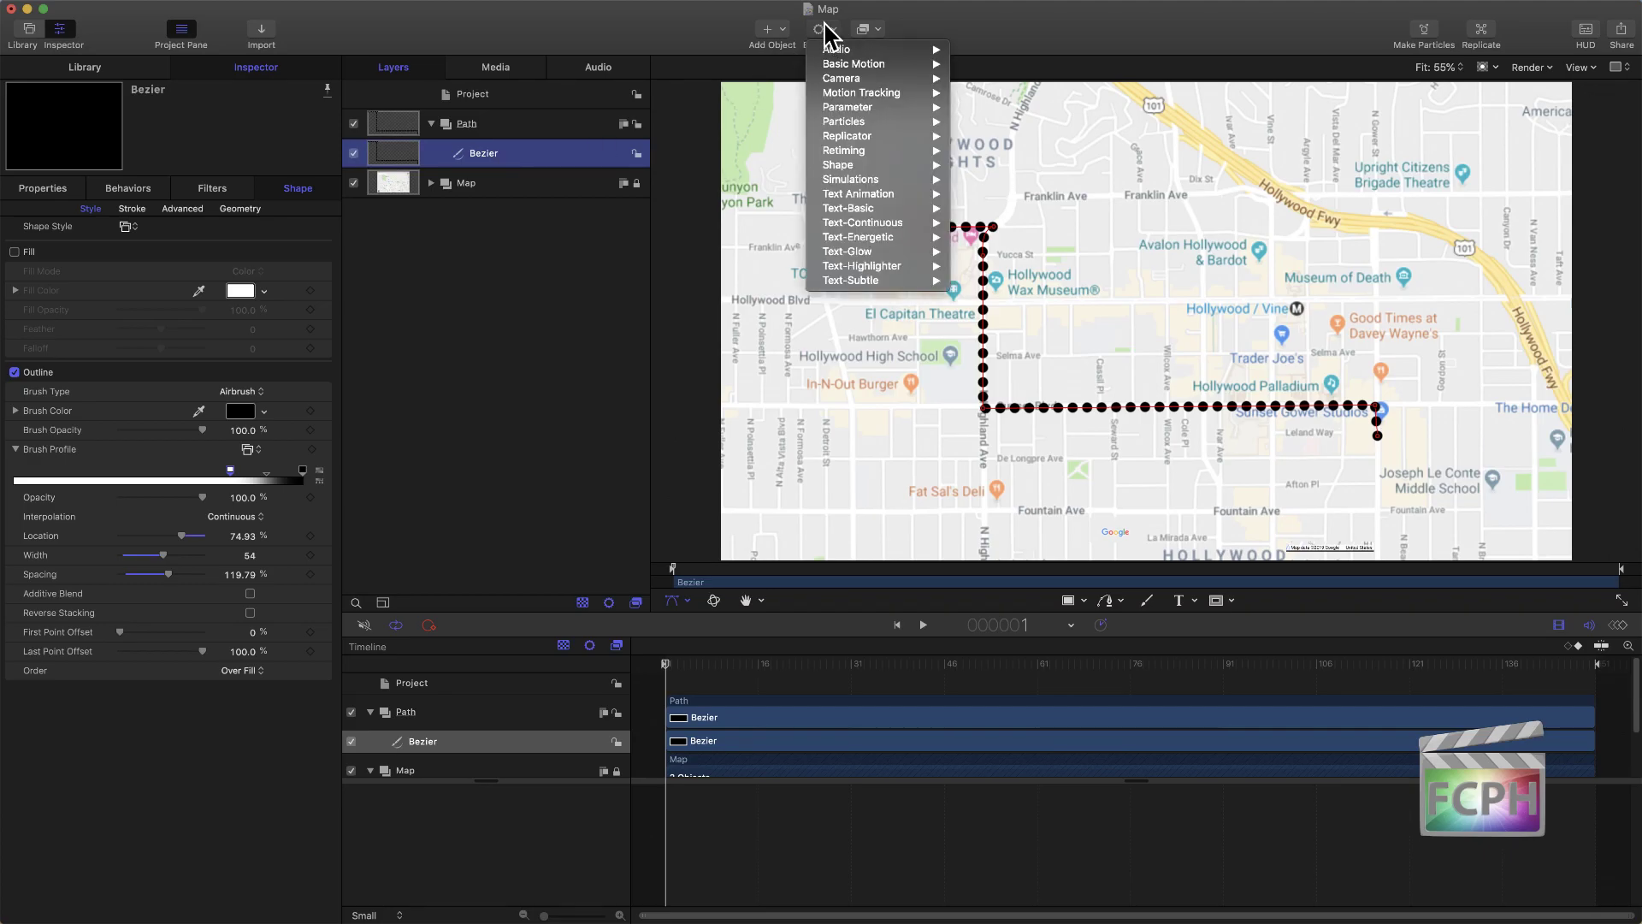
{"action": "mouse_move", "coordinate": [870, 164]}
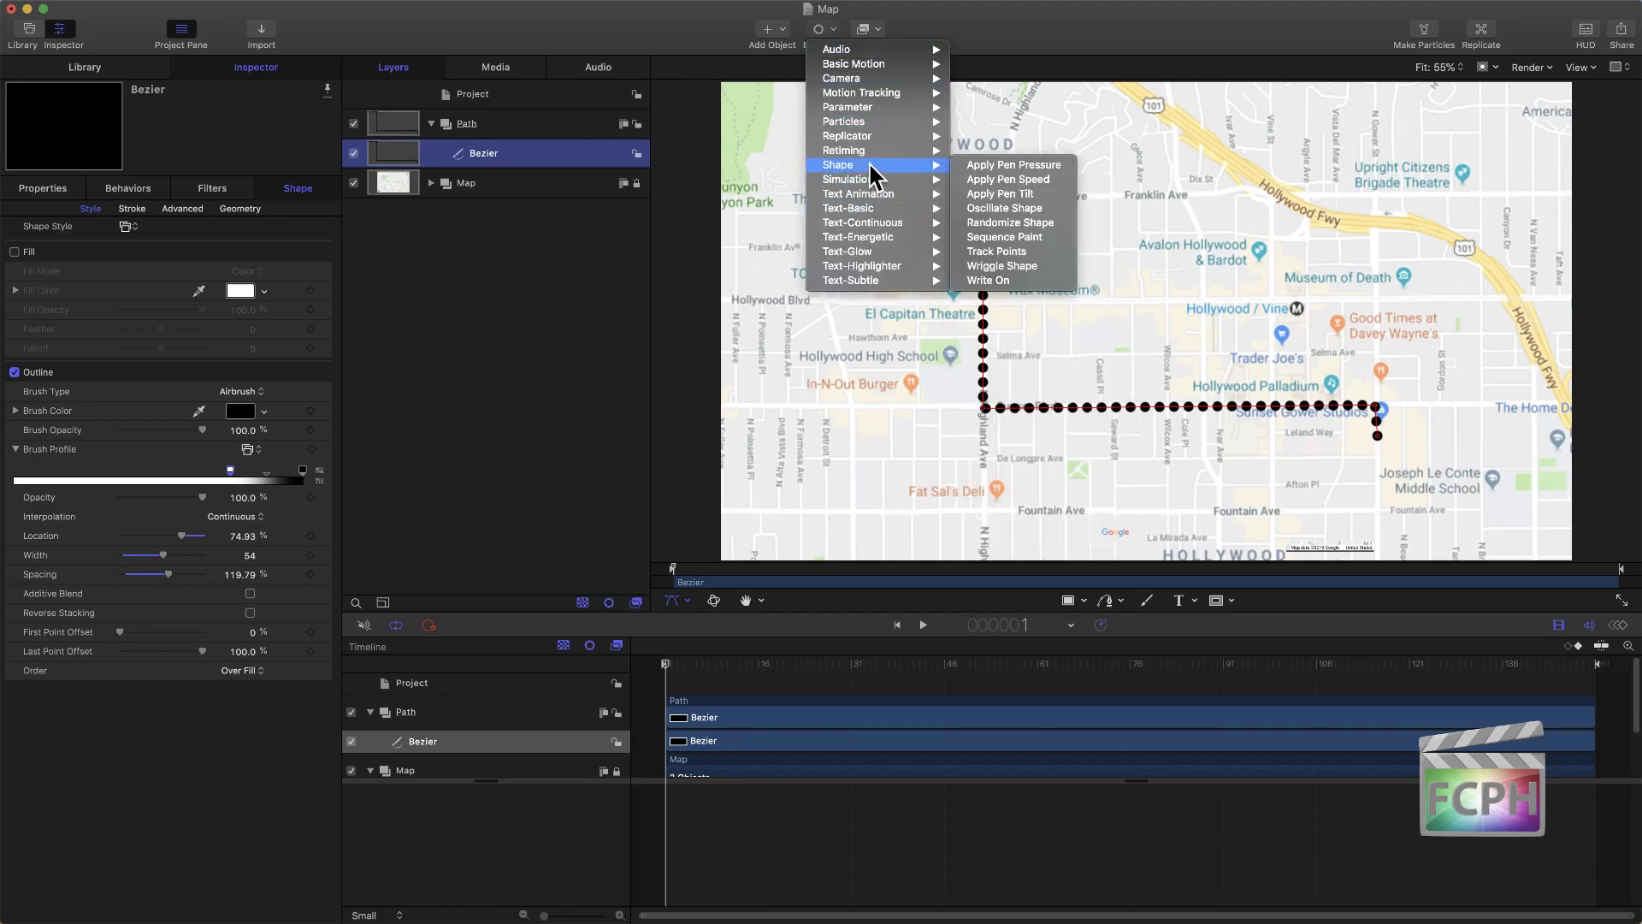
{"action": "left_click", "coordinate": [1017, 291]}
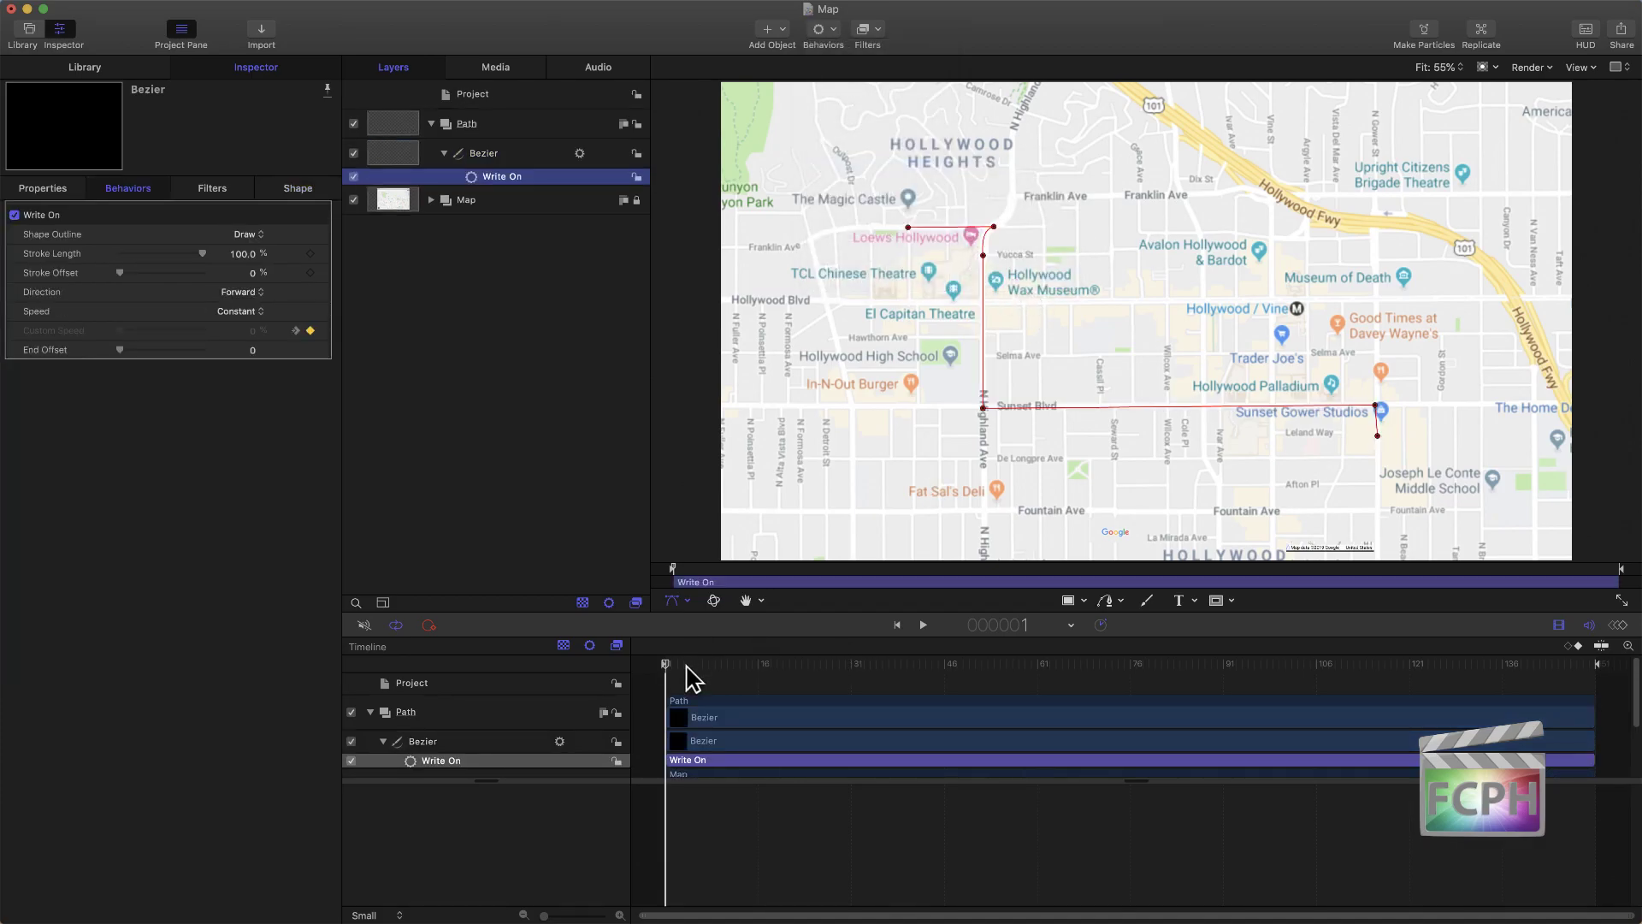
{"action": "mouse_move", "coordinate": [674, 660]}
{"action": "left_mouse_down"}
{"action": "mouse_move", "coordinate": [1435, 708]}
{"action": "mouse_move", "coordinate": [1265, 722]}
{"action": "mouse_move", "coordinate": [685, 664]}
{"action": "mouse_move", "coordinate": [1577, 721]}
{"action": "mouse_move", "coordinate": [731, 694]}
{"action": "mouse_move", "coordinate": [1499, 712]}
{"action": "mouse_move", "coordinate": [1480, 722]}
{"action": "mouse_move", "coordinate": [690, 664]}
{"action": "mouse_move", "coordinate": [1589, 664]}
{"action": "mouse_move", "coordinate": [1198, 668]}
{"action": "left_mouse_up"}
{"action": "left_click_drag", "start_coordinate": [965, 676], "coordinate": [826, 659]}
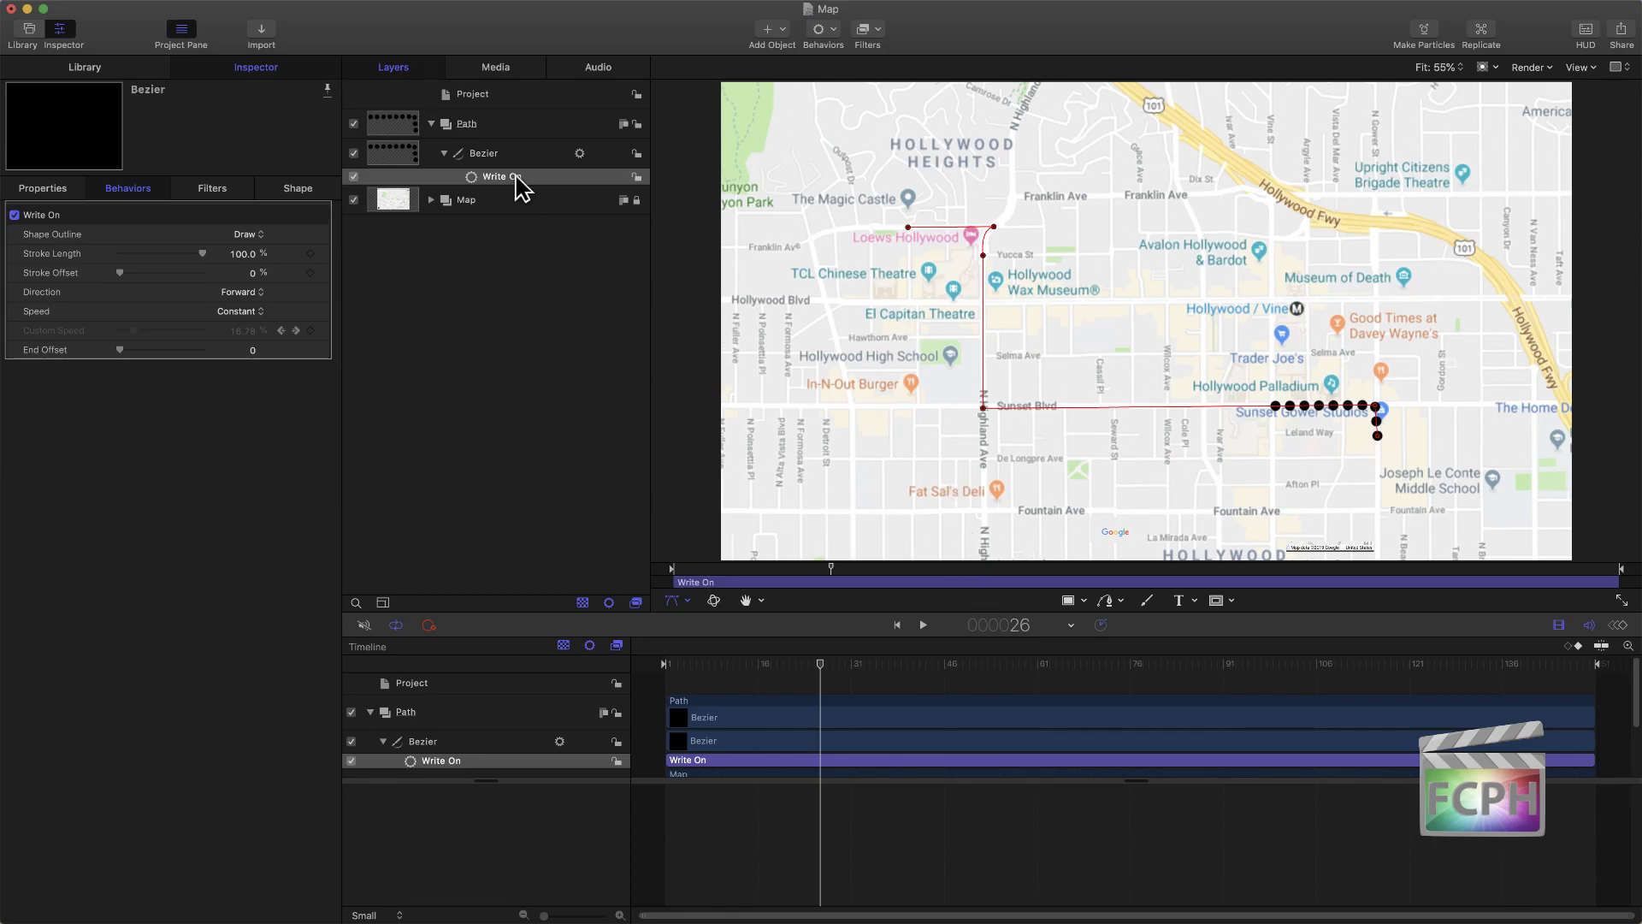
Step: Collapse the Bezier layer and the Path group, and play back the dotted route animation
{"action": "left_click", "coordinate": [441, 154]}
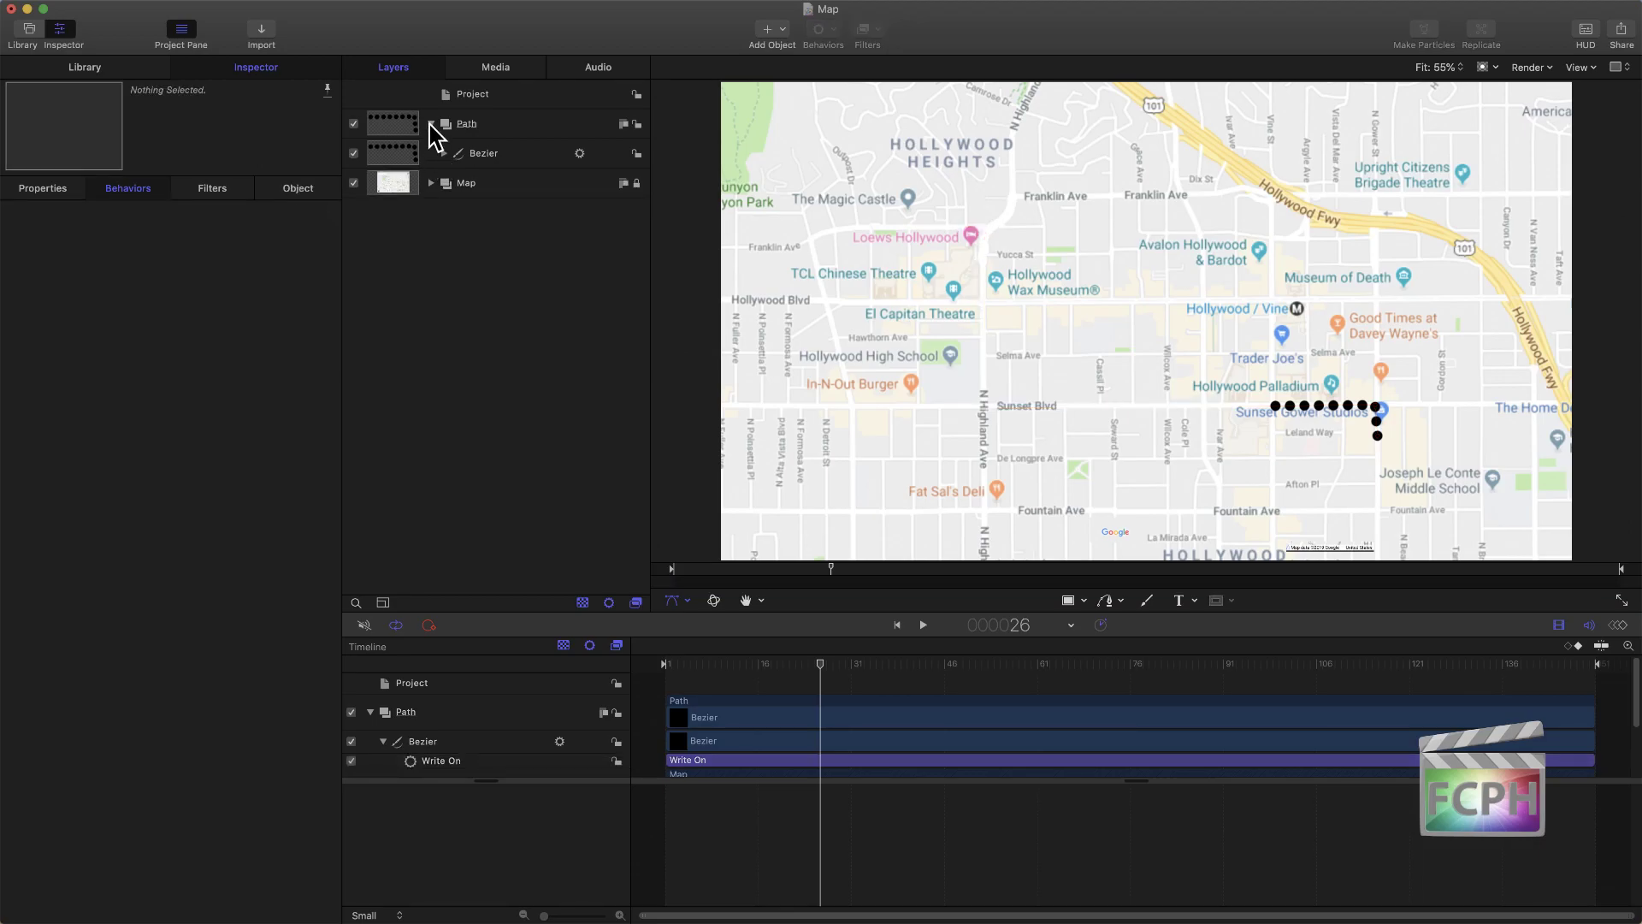
{"action": "left_click", "coordinate": [431, 124]}
{"action": "key", "text": "space"}
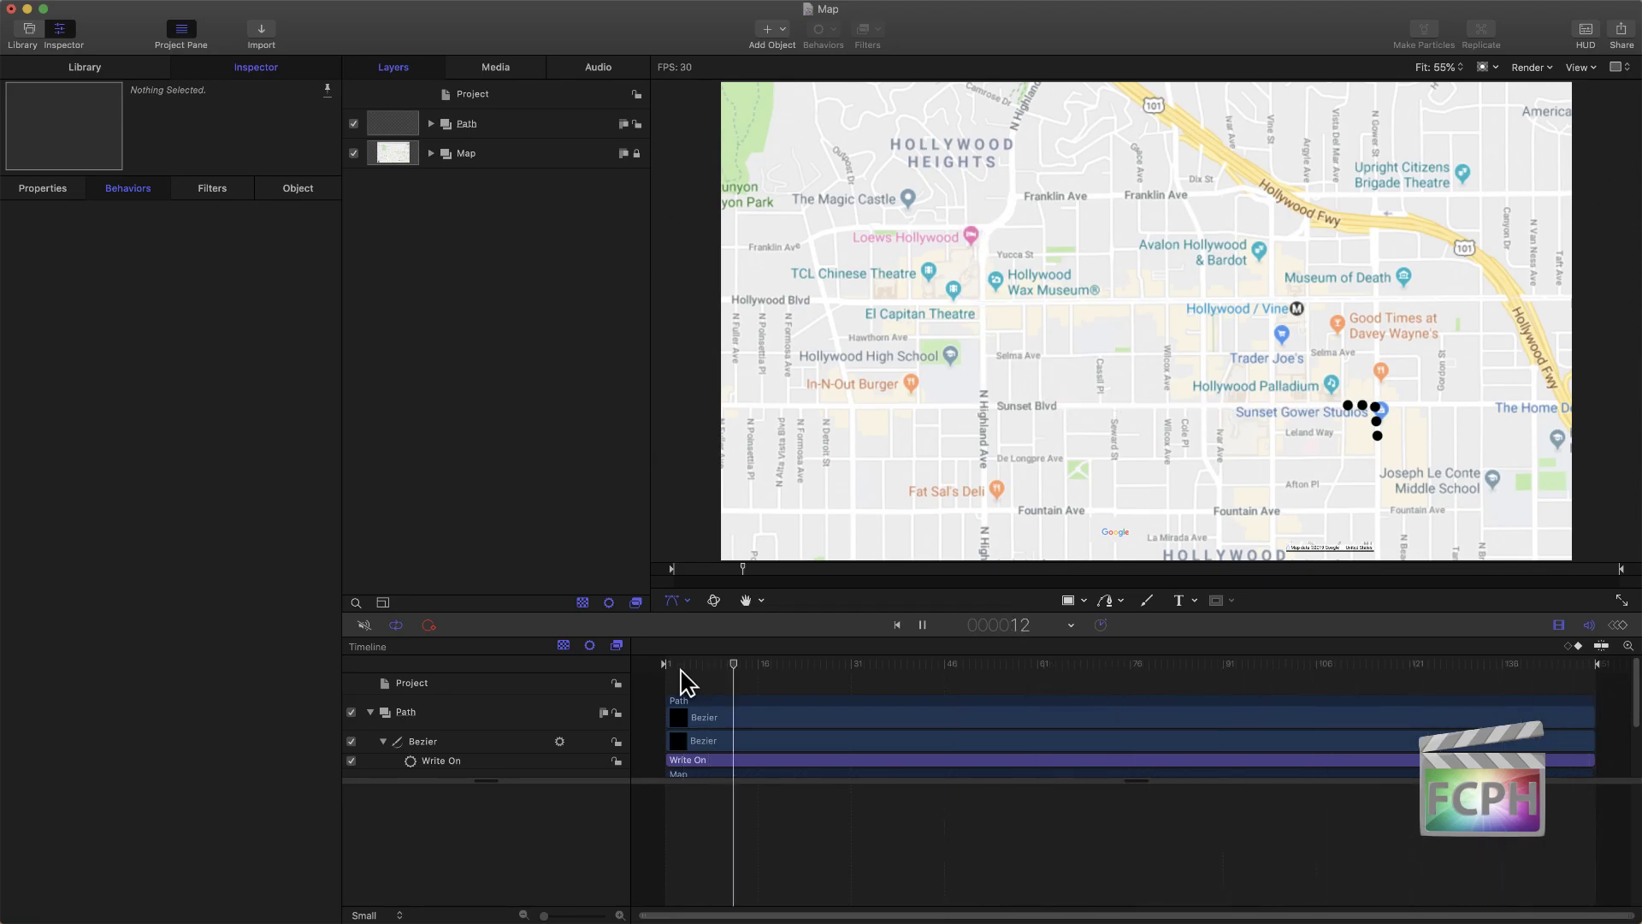
{"action": "key", "text": "space"}
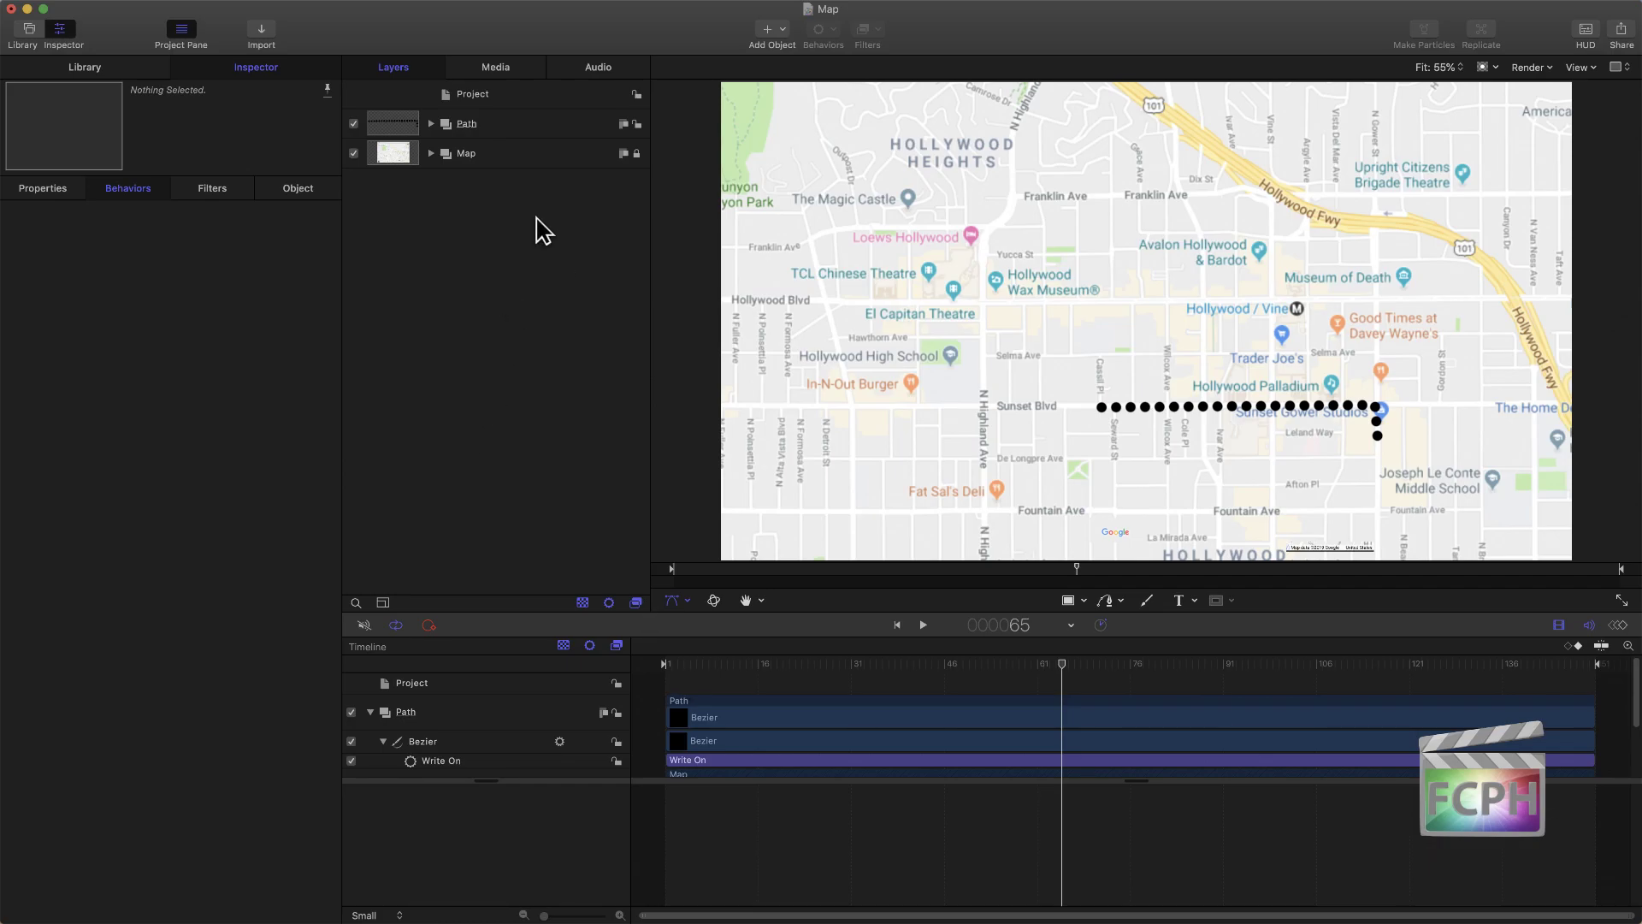
Step: Create a new group above Path and name it Taxi
{"action": "right_click", "coordinate": [508, 258]}
{"action": "left_click", "coordinate": [527, 266]}
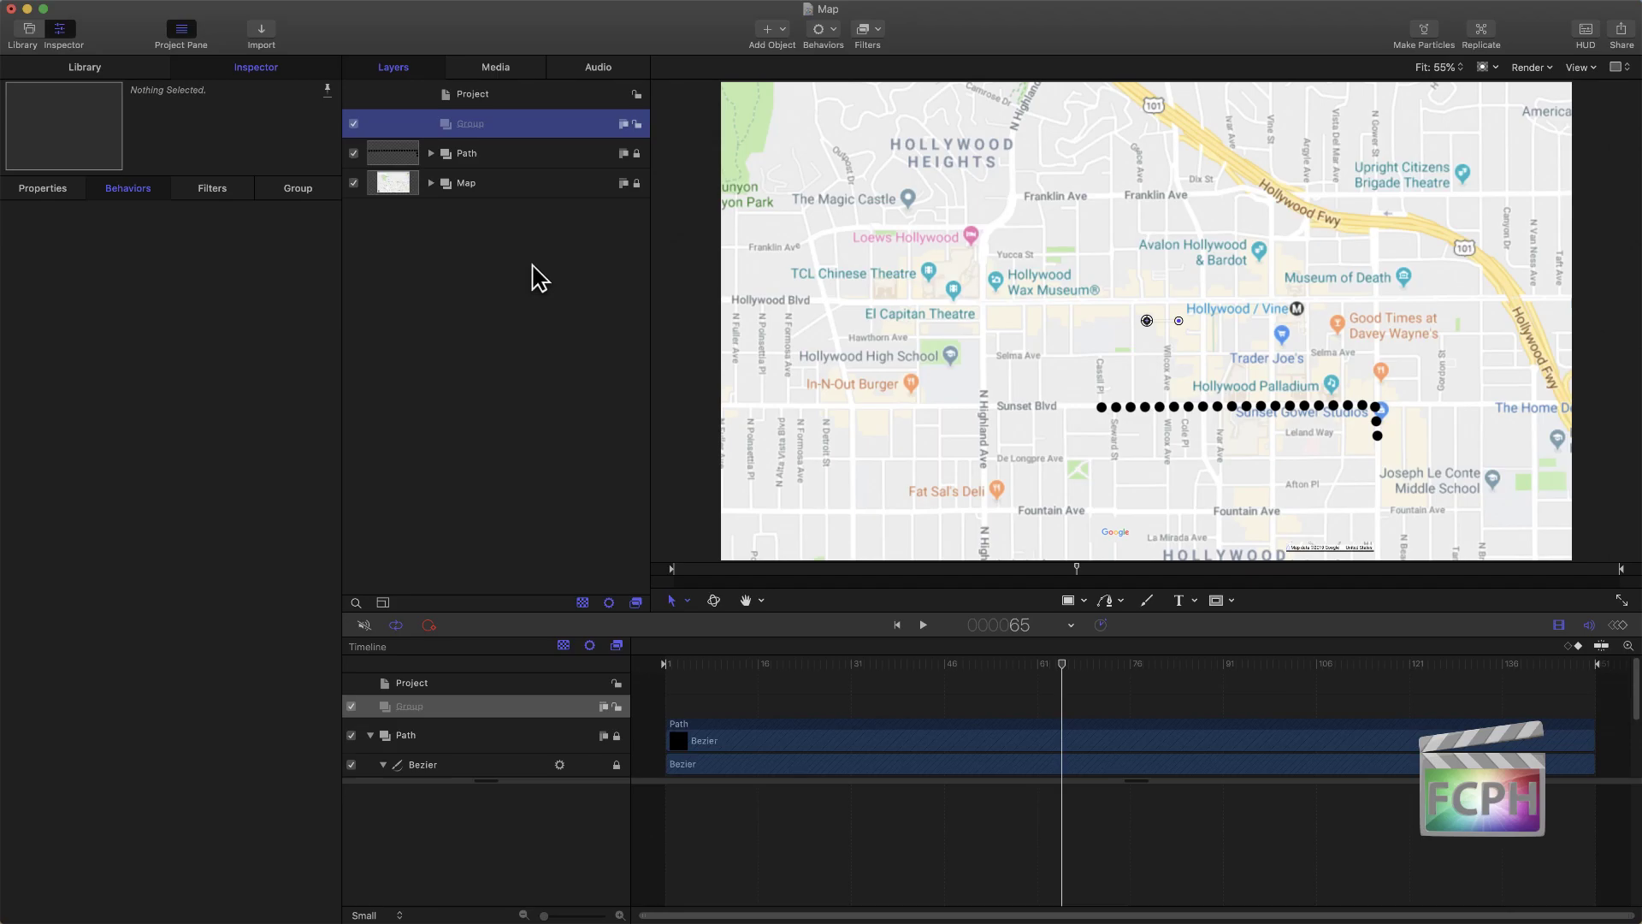
{"action": "type", "text": "Tax"}
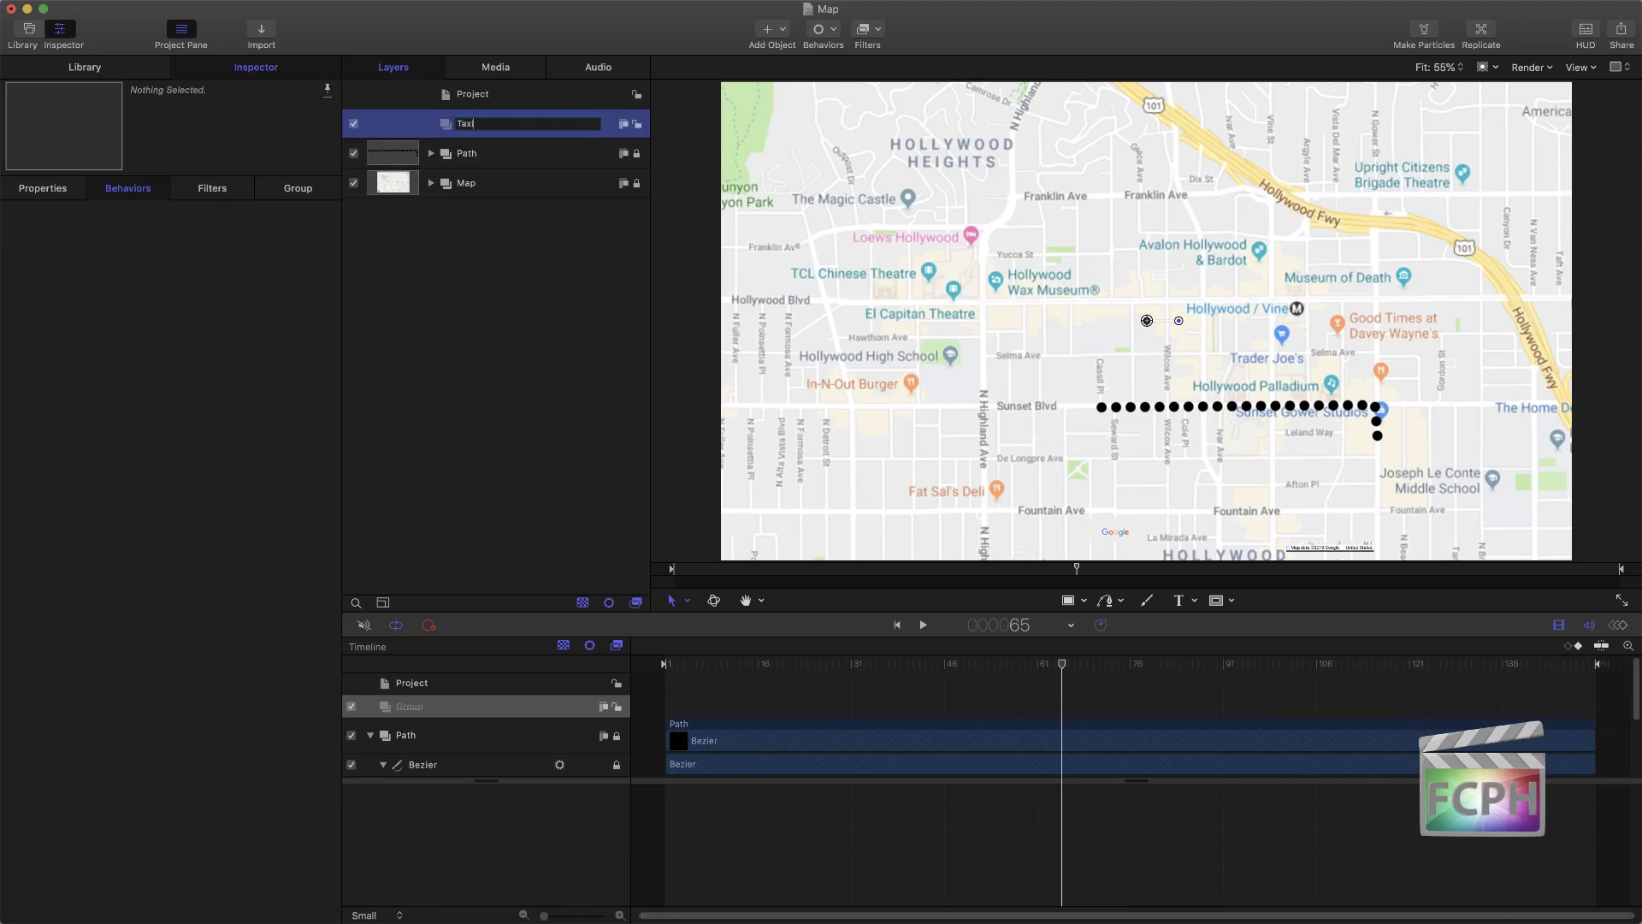
{"action": "key", "text": "Return"}
Step: Add the Taxi image, a photo of a yellow toy van, to the Taxi group
{"action": "key", "text": "super+Tab"}
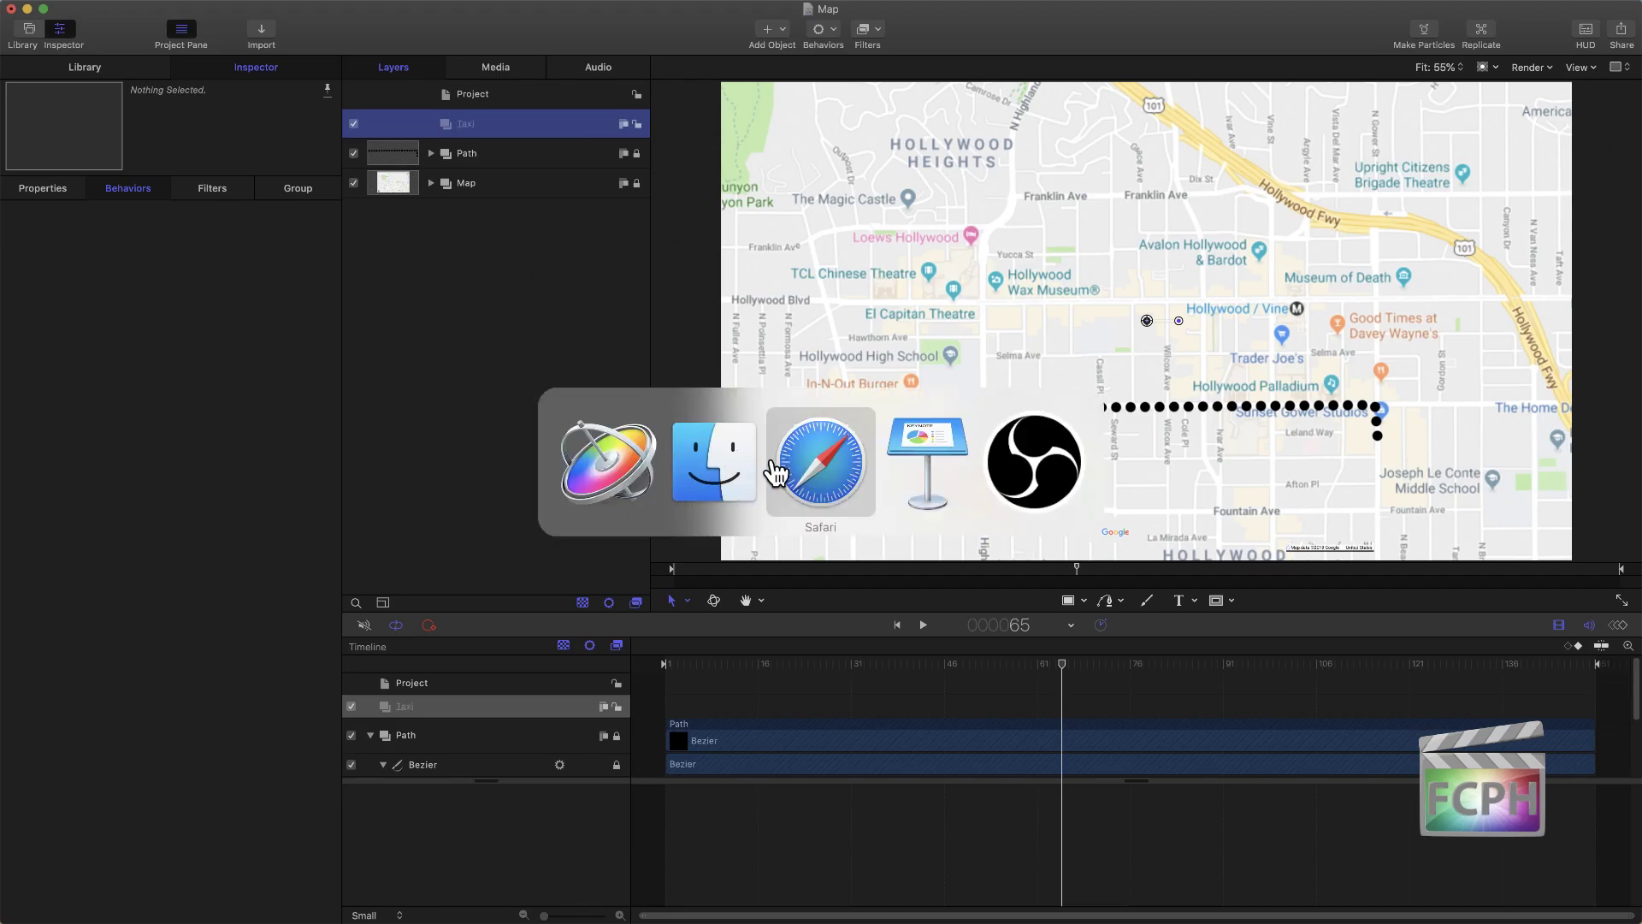
{"action": "left_click_drag", "start_coordinate": [638, 402], "coordinate": [487, 141]}
{"action": "left_click", "coordinate": [488, 179]}
{"action": "key", "text": "Delete"}
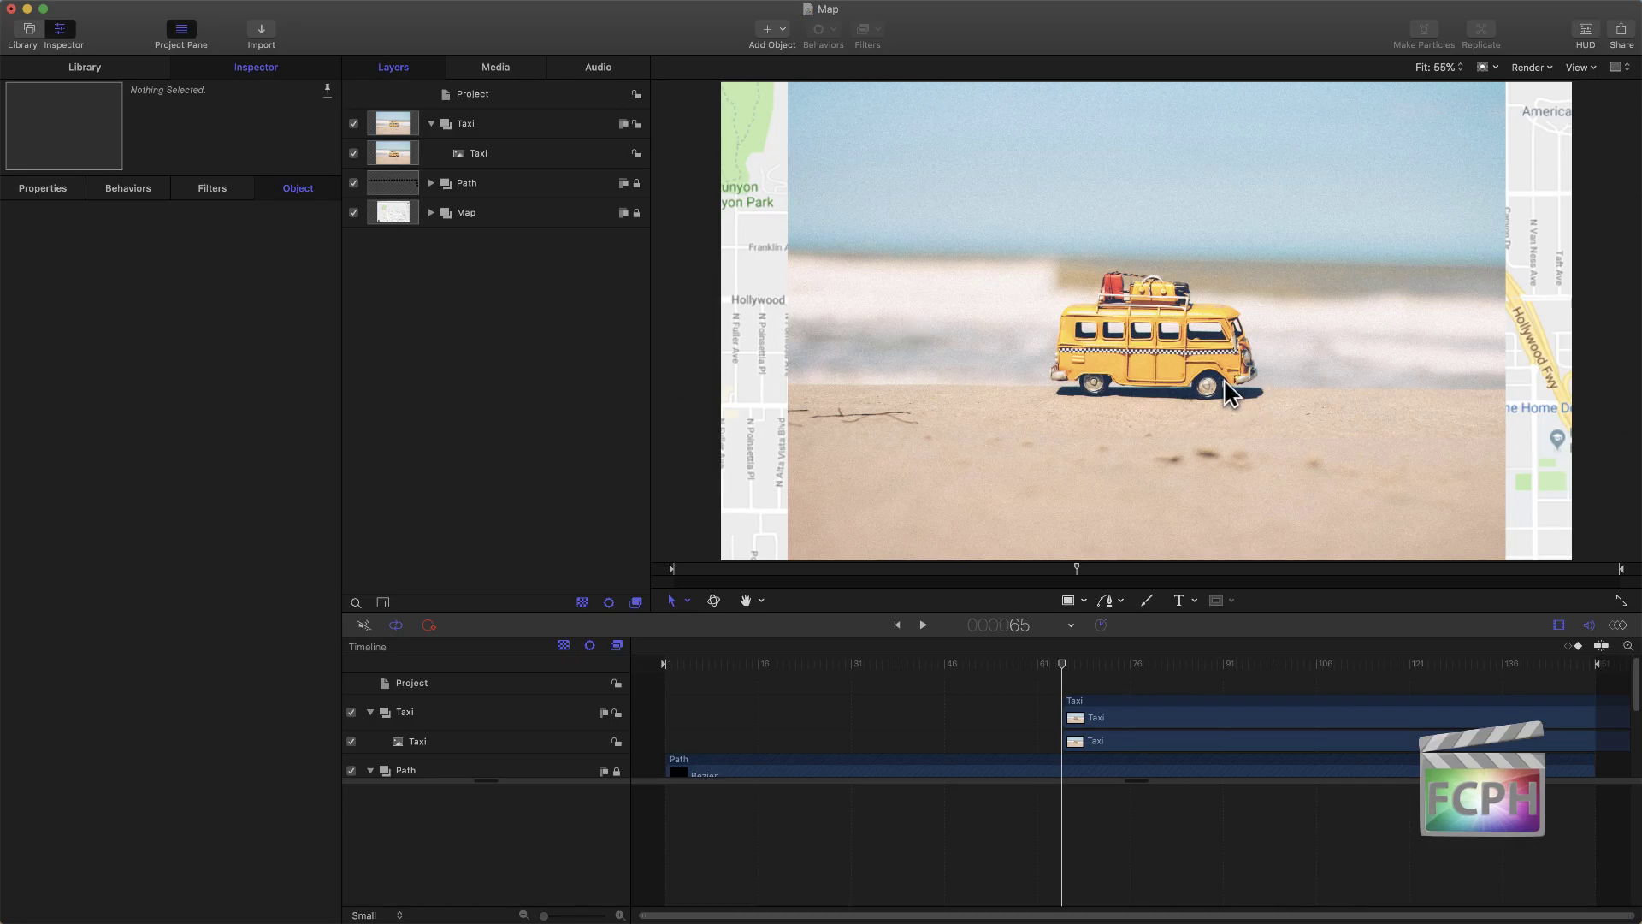
Step: Start a Bezier mask on the Taxi image at the luggage rack's rear base, curving it around the van's rear roof corner
{"action": "key", "text": "z"}
{"action": "left_click_drag", "start_coordinate": [1164, 336], "coordinate": [1184, 351]}
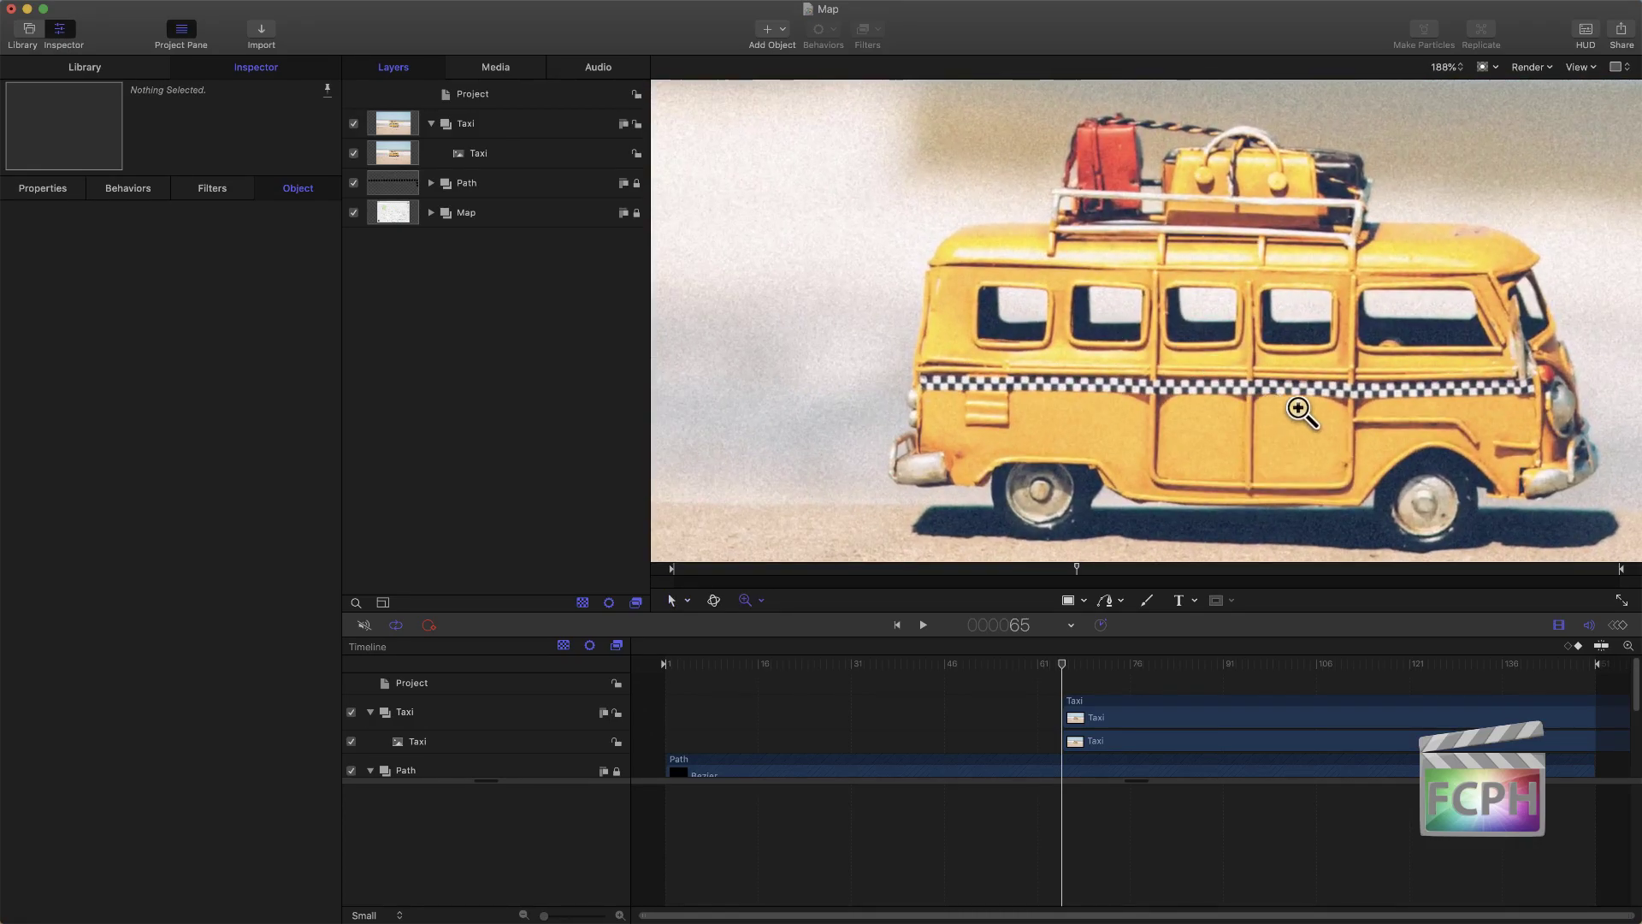
{"action": "key", "text": "h"}
{"action": "left_click_drag", "start_coordinate": [1284, 396], "coordinate": [1196, 366]}
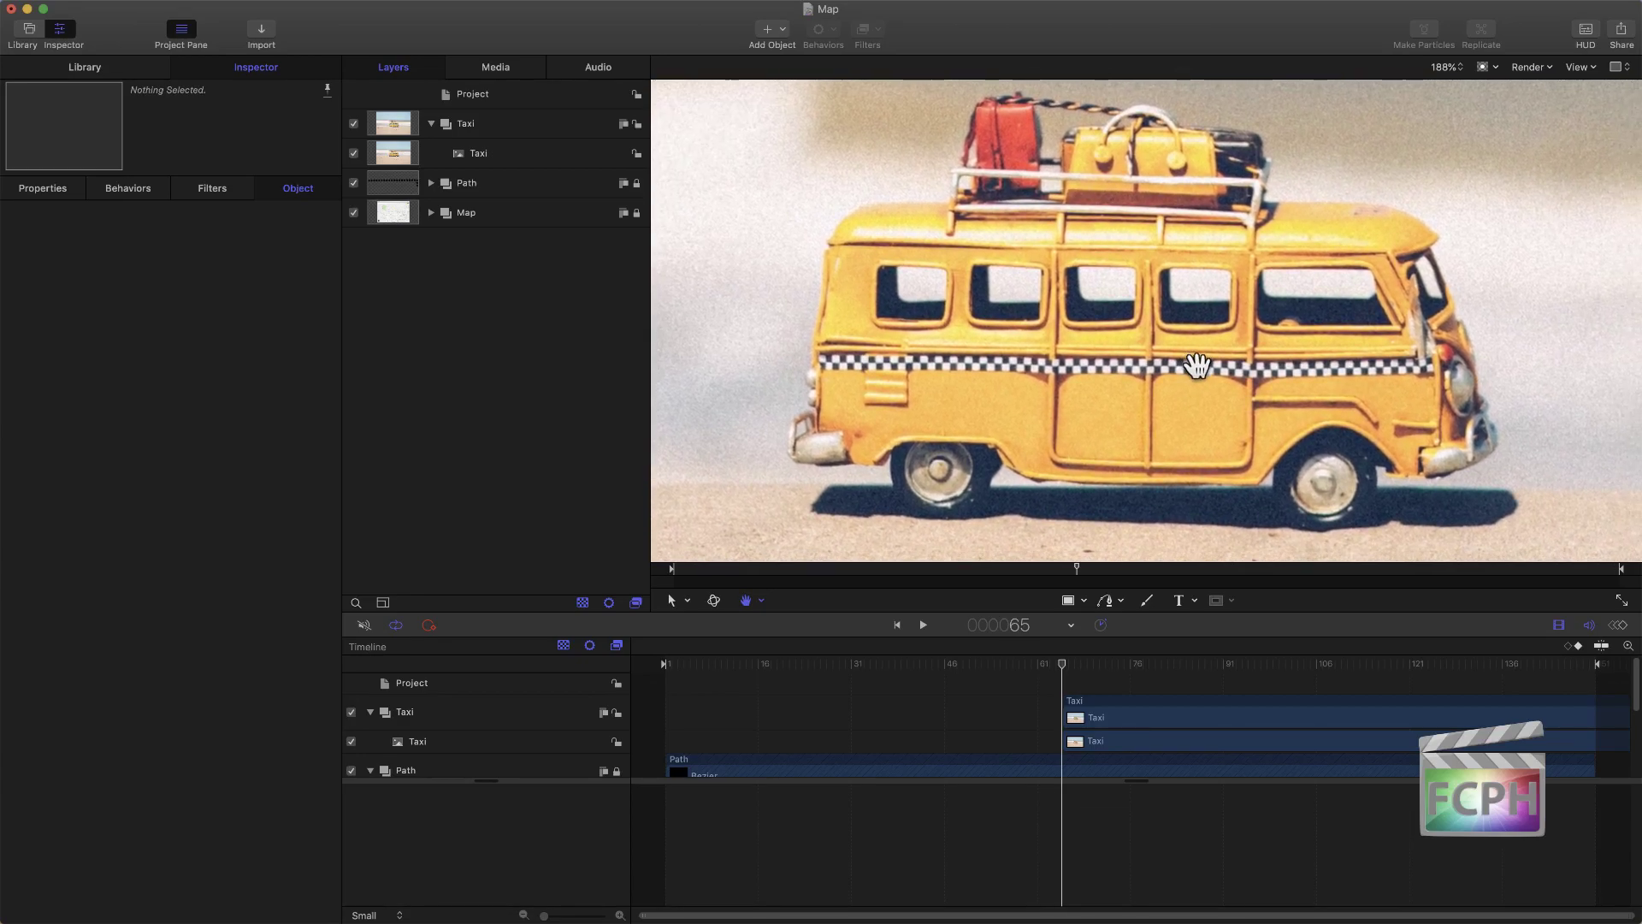
{"action": "left_click", "coordinate": [526, 154]}
{"action": "key", "text": "shift+s"}
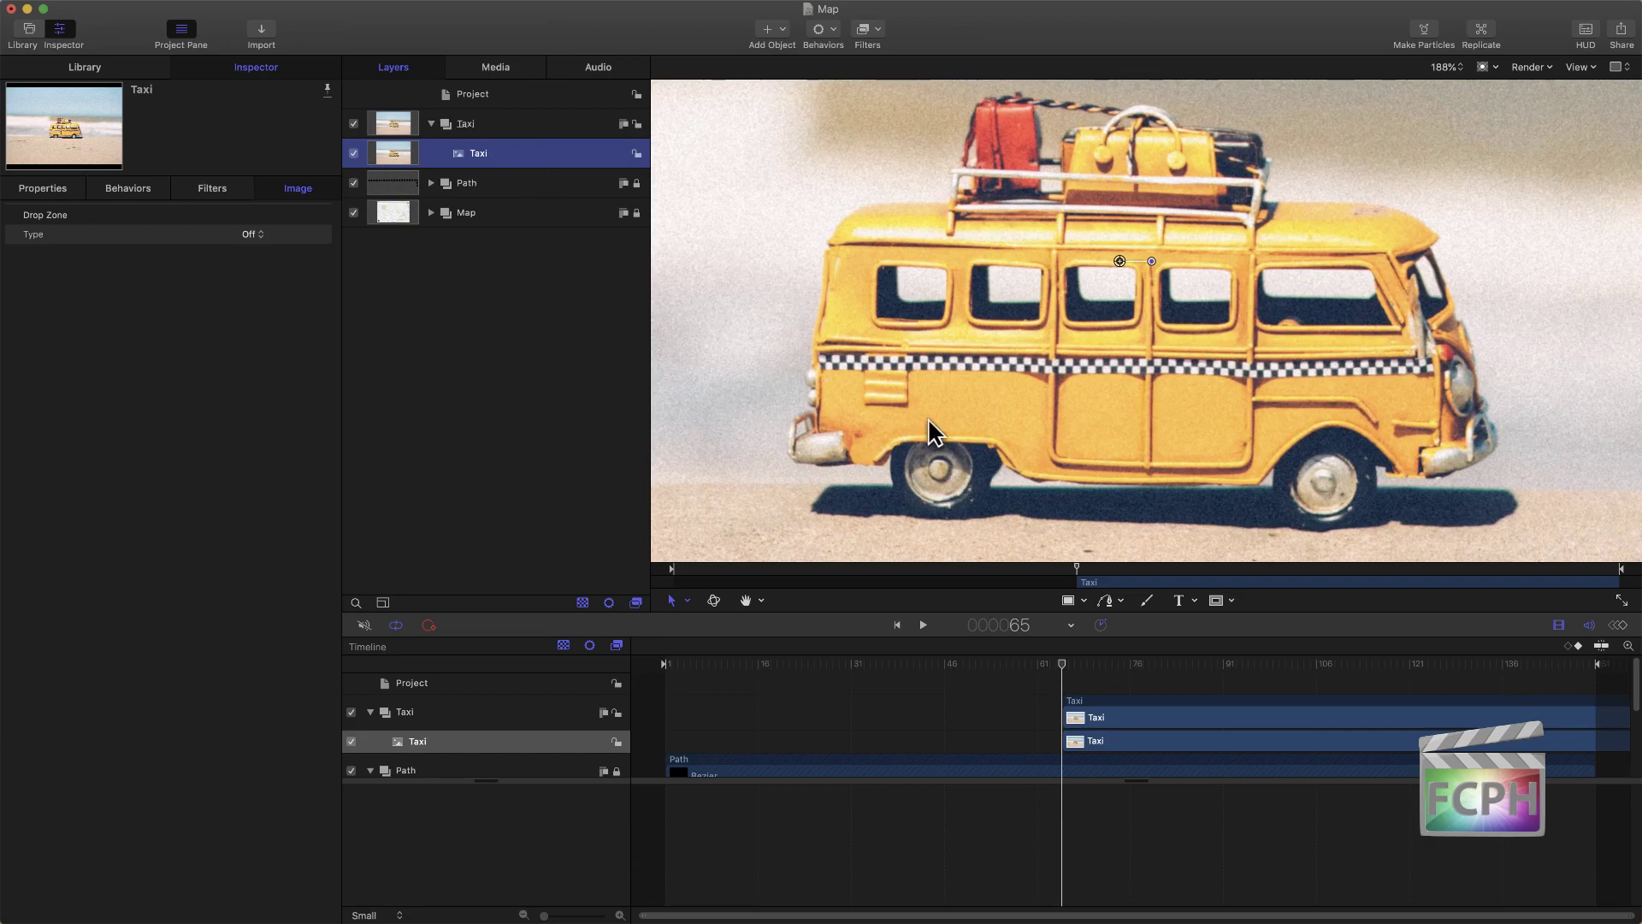
{"action": "left_click", "coordinate": [1232, 604]}
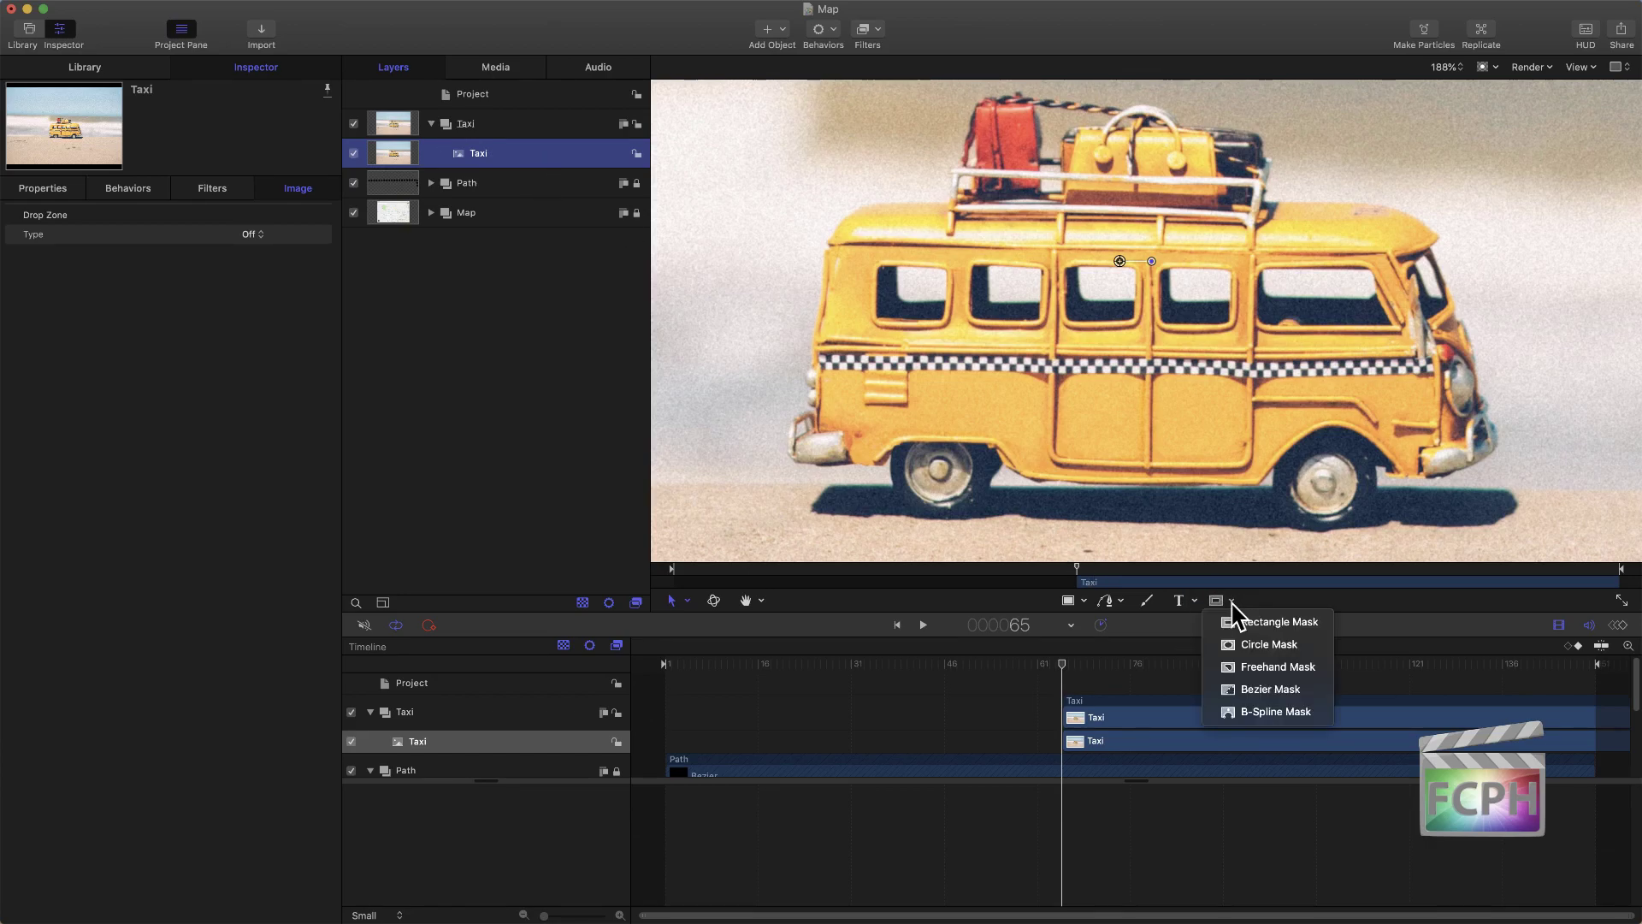
{"action": "left_click", "coordinate": [1270, 690]}
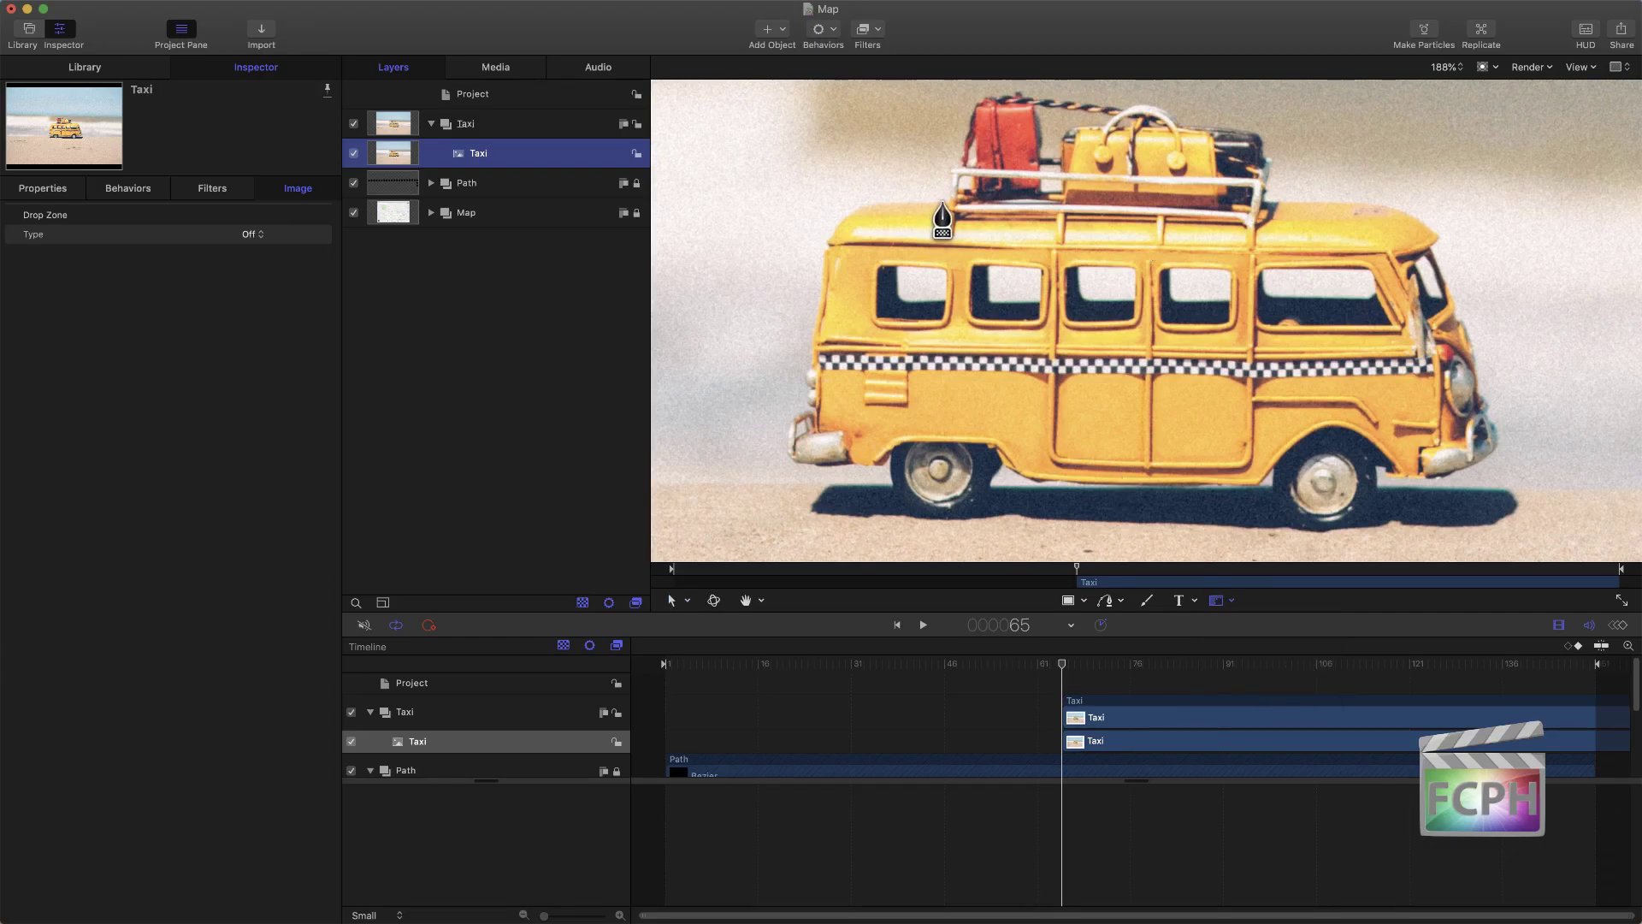
{"action": "left_click", "coordinate": [946, 203]}
{"action": "left_click", "coordinate": [869, 204]}
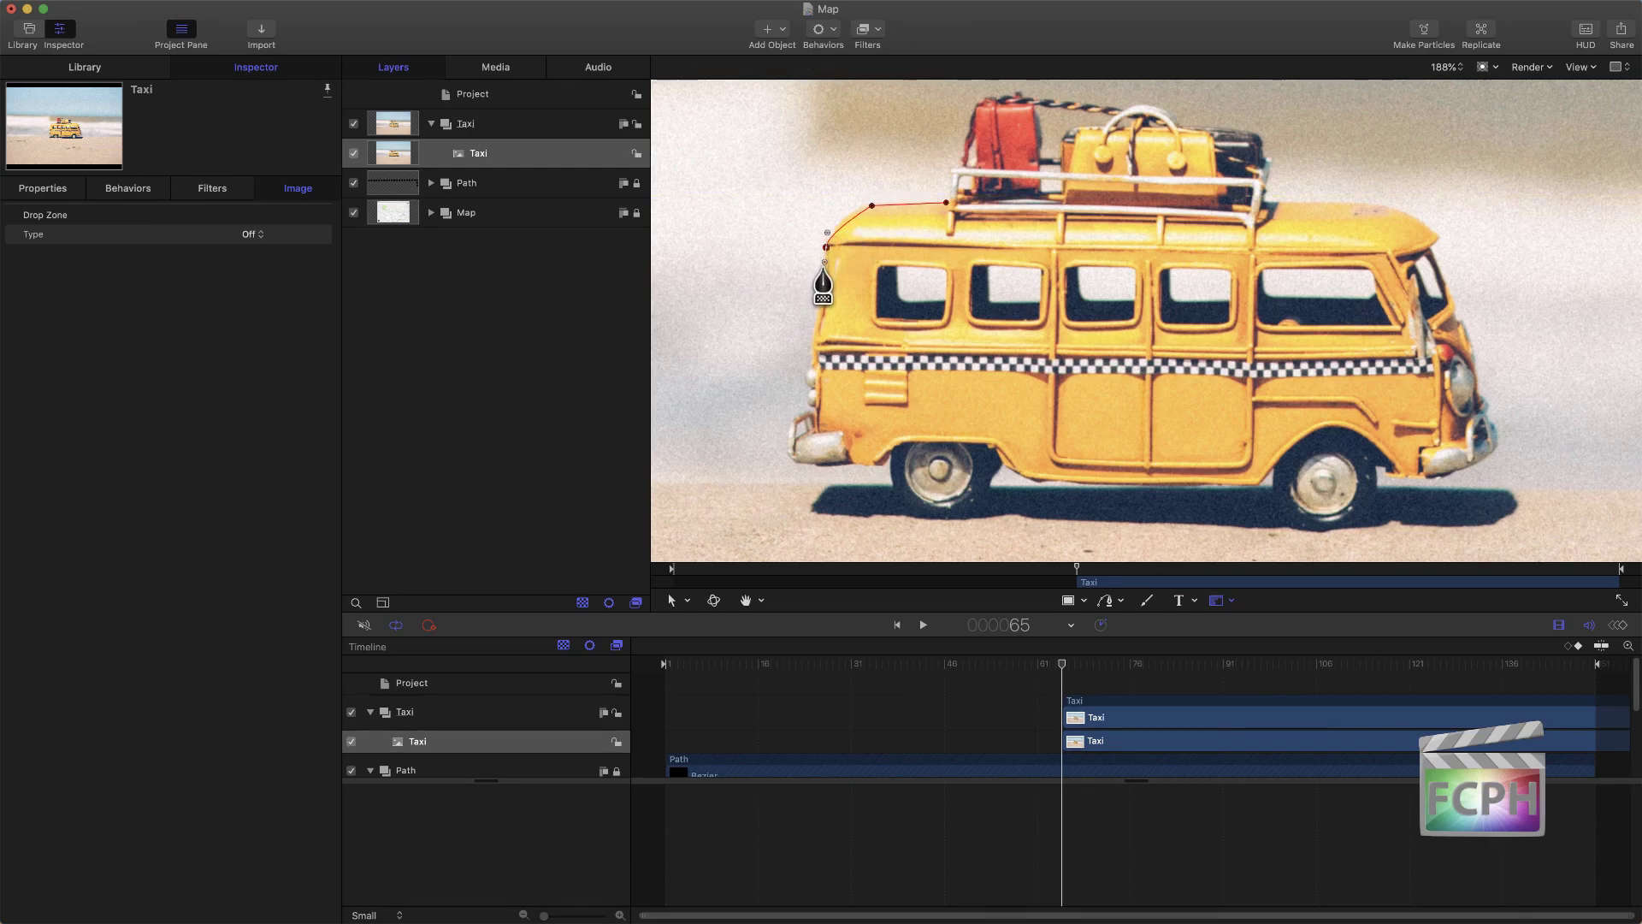
{"action": "left_click_drag", "start_coordinate": [825, 262], "coordinate": [821, 283]}
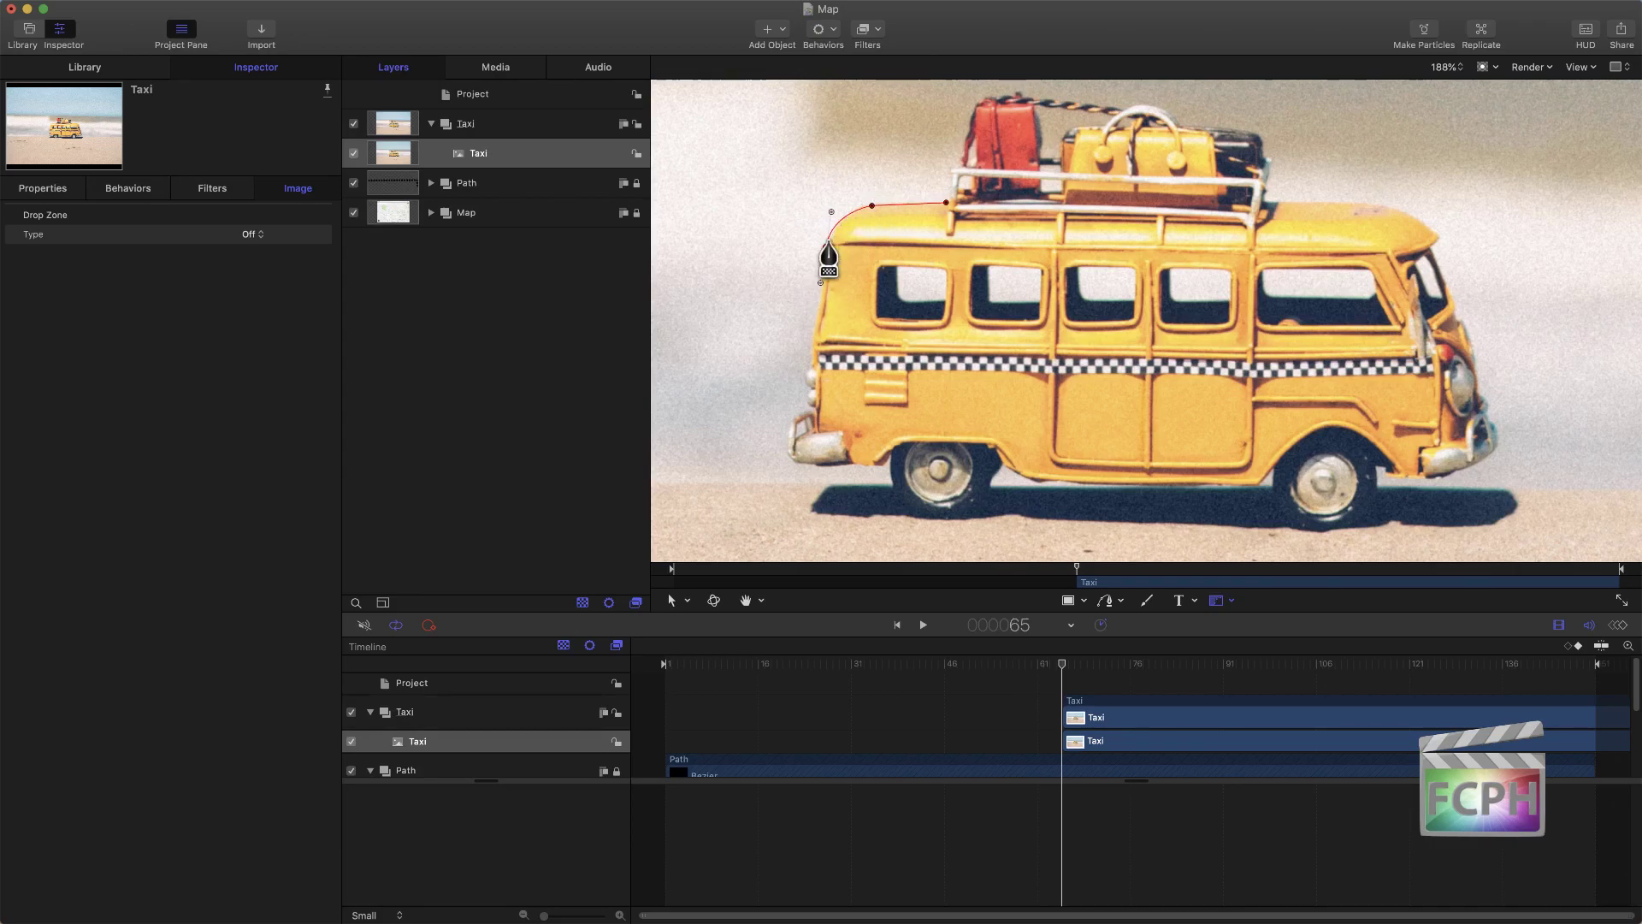
Step: Continue the mask outline down the van's rear side and around the rear bumper to the rear wheel
{"action": "left_click", "coordinate": [813, 337]}
{"action": "left_click", "coordinate": [811, 369]}
{"action": "left_click", "coordinate": [805, 389]}
{"action": "left_click", "coordinate": [800, 404]}
{"action": "left_click", "coordinate": [791, 460]}
{"action": "left_click", "coordinate": [827, 468]}
{"action": "left_click", "coordinate": [883, 470]}
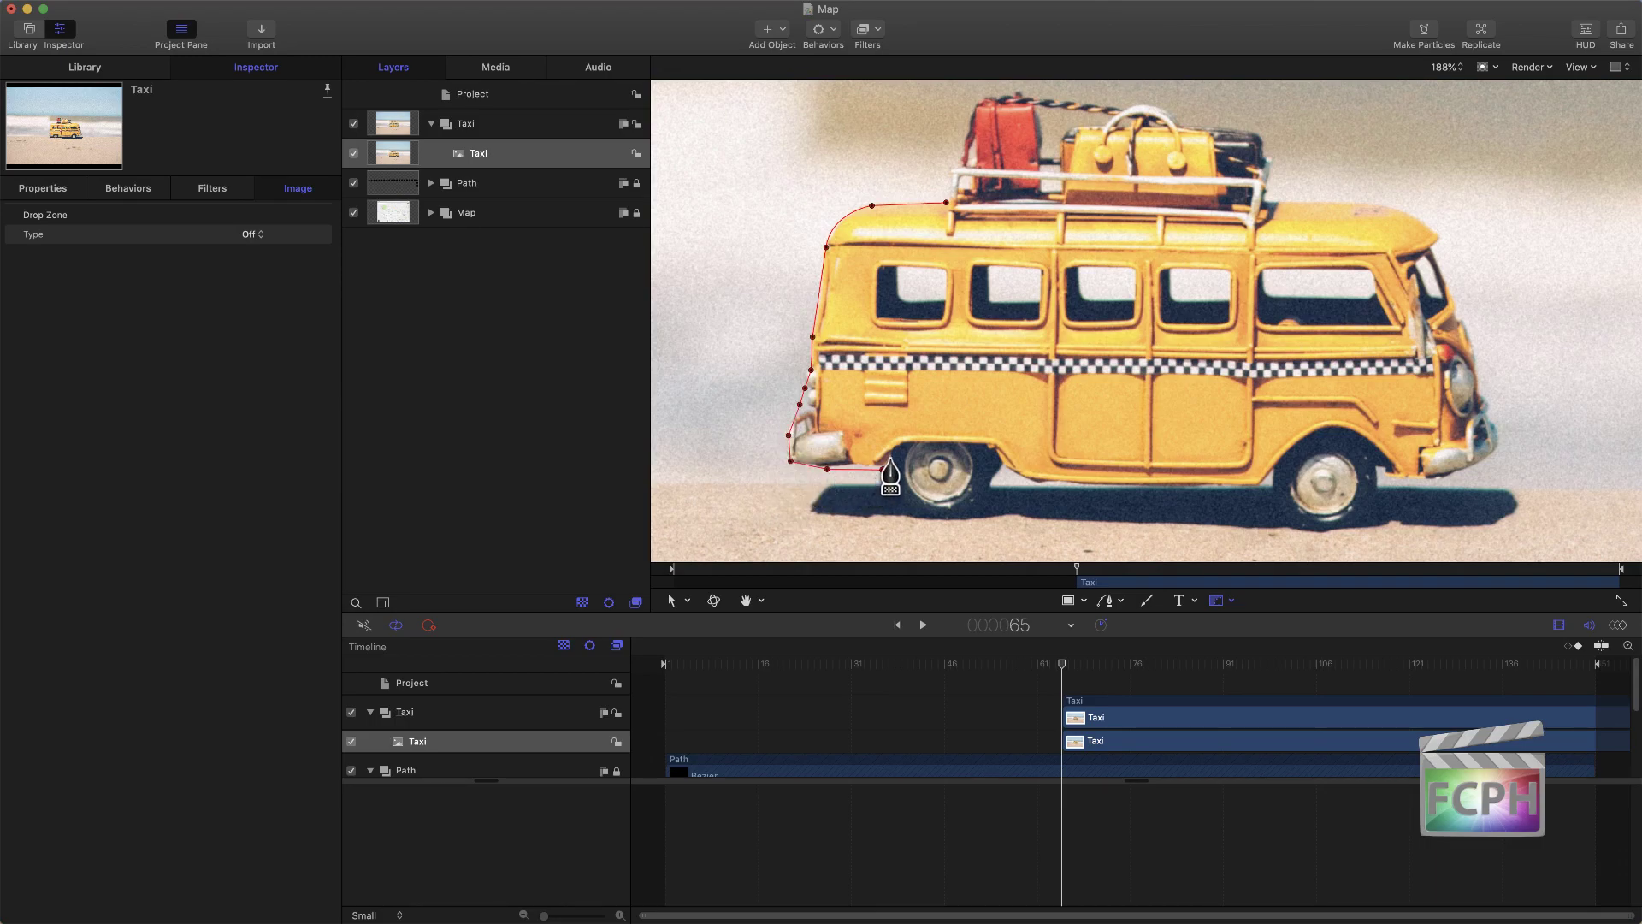
{"action": "left_click", "coordinate": [891, 458]}
Step: Trace the mask around the shadow beneath the van, from the rear wheel to the front wheel
{"action": "left_click", "coordinate": [891, 487]}
{"action": "left_click", "coordinate": [832, 484]}
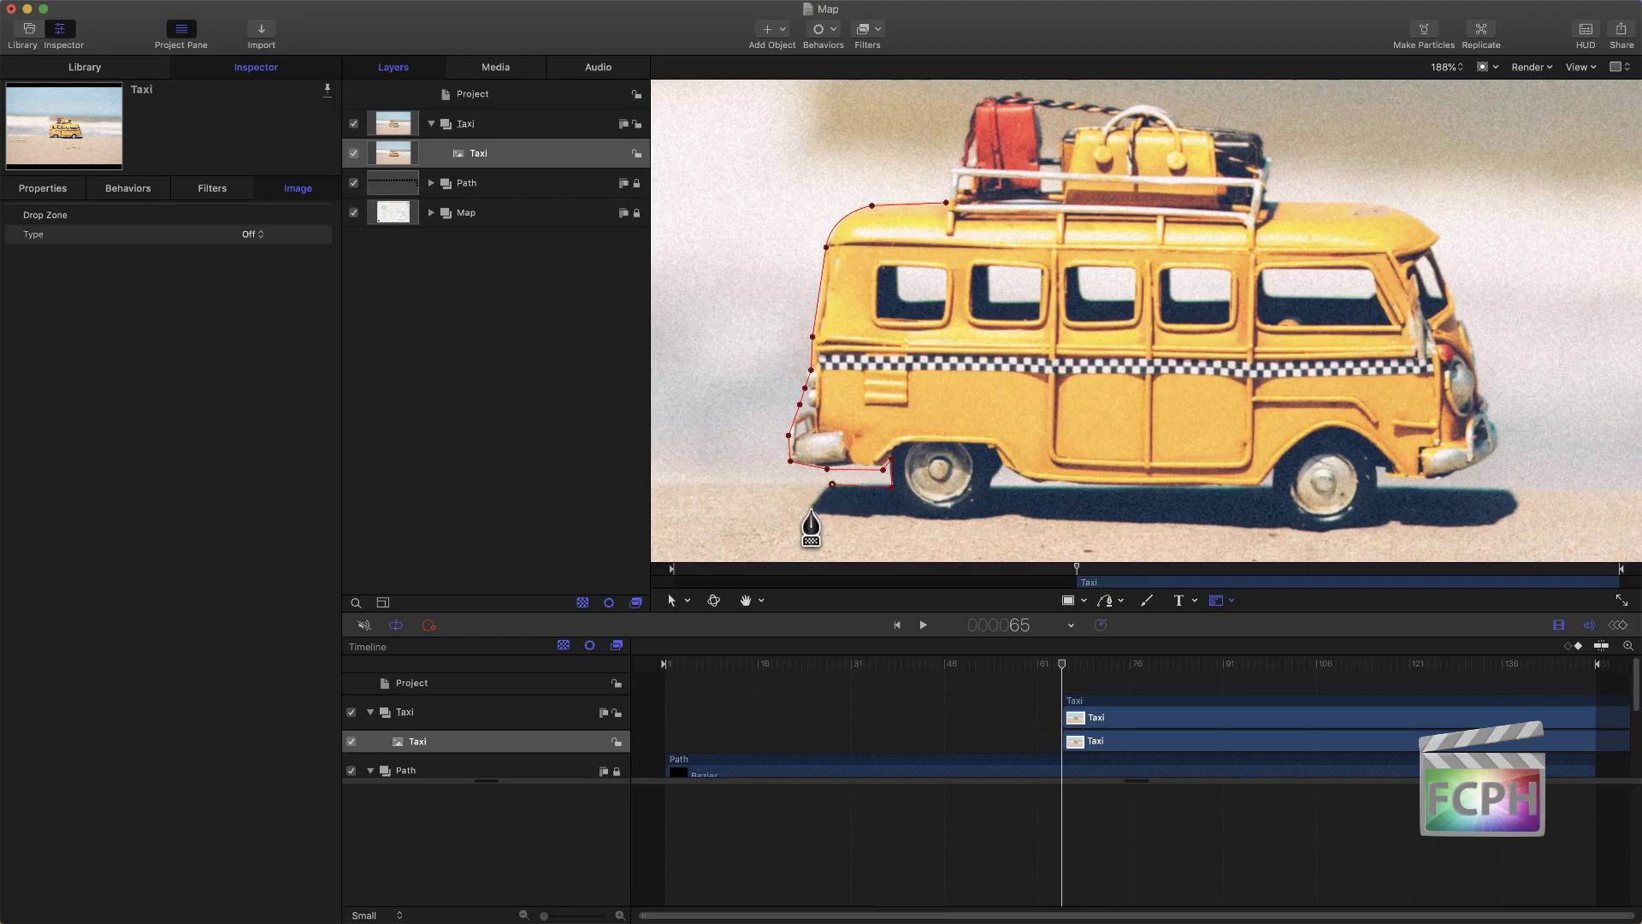
{"action": "left_click", "coordinate": [812, 508]}
{"action": "left_click", "coordinate": [889, 517]}
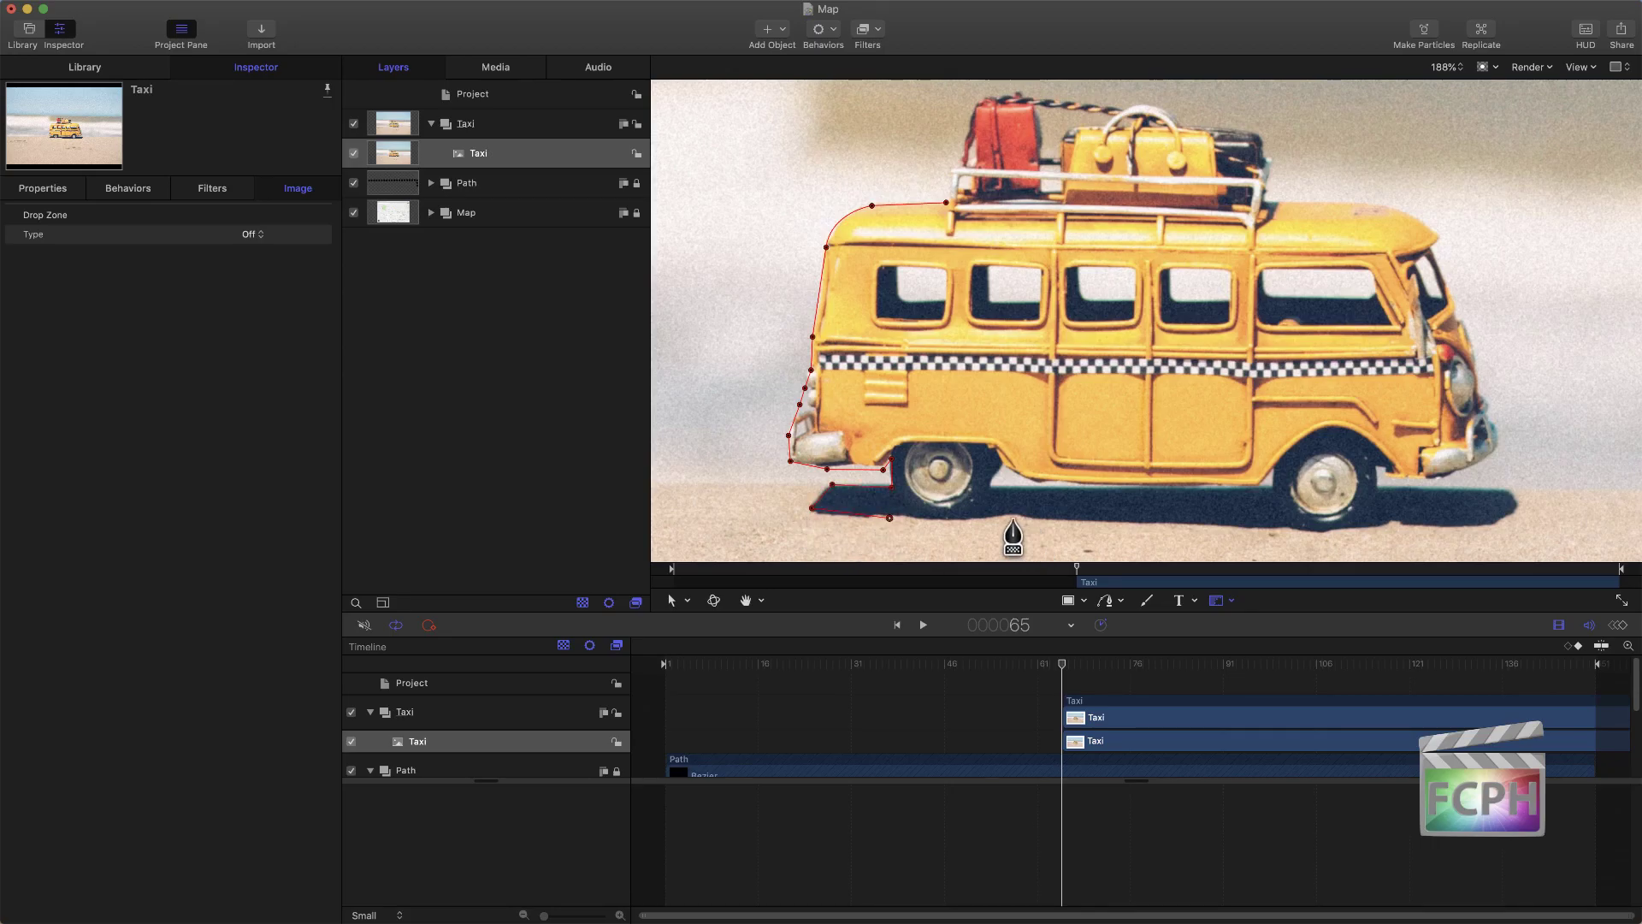
{"action": "left_click", "coordinate": [1018, 516]}
{"action": "left_click", "coordinate": [1292, 528]}
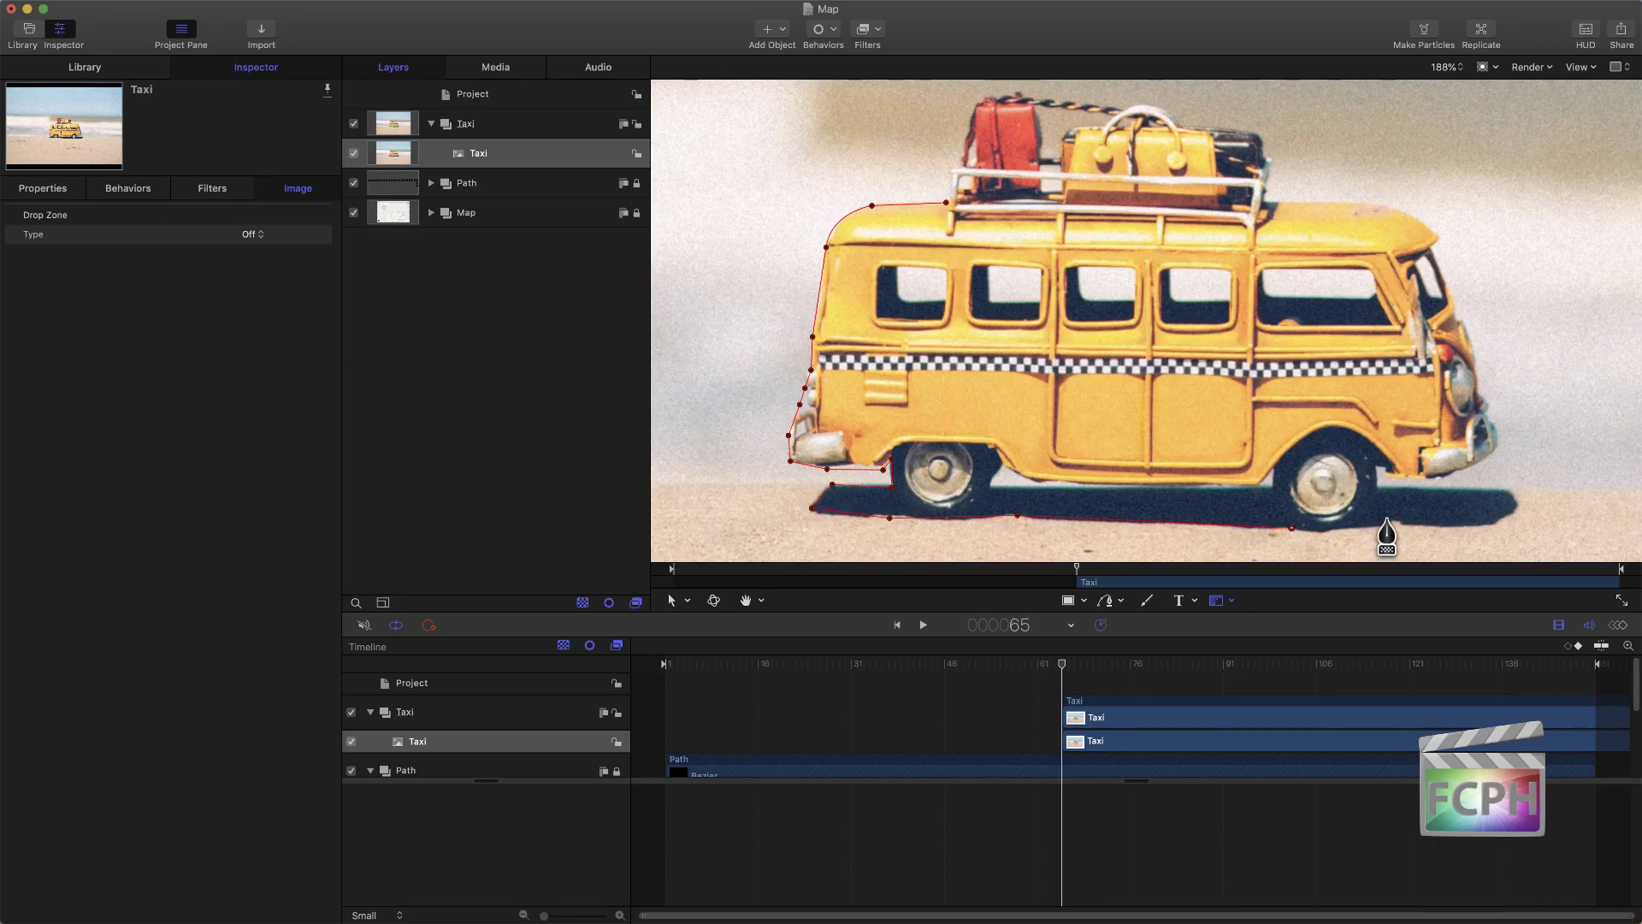
{"action": "left_click", "coordinate": [1397, 524]}
{"action": "left_click", "coordinate": [1480, 527]}
{"action": "left_click", "coordinate": [1519, 508]}
{"action": "left_click", "coordinate": [1511, 490]}
{"action": "left_click", "coordinate": [1378, 469]}
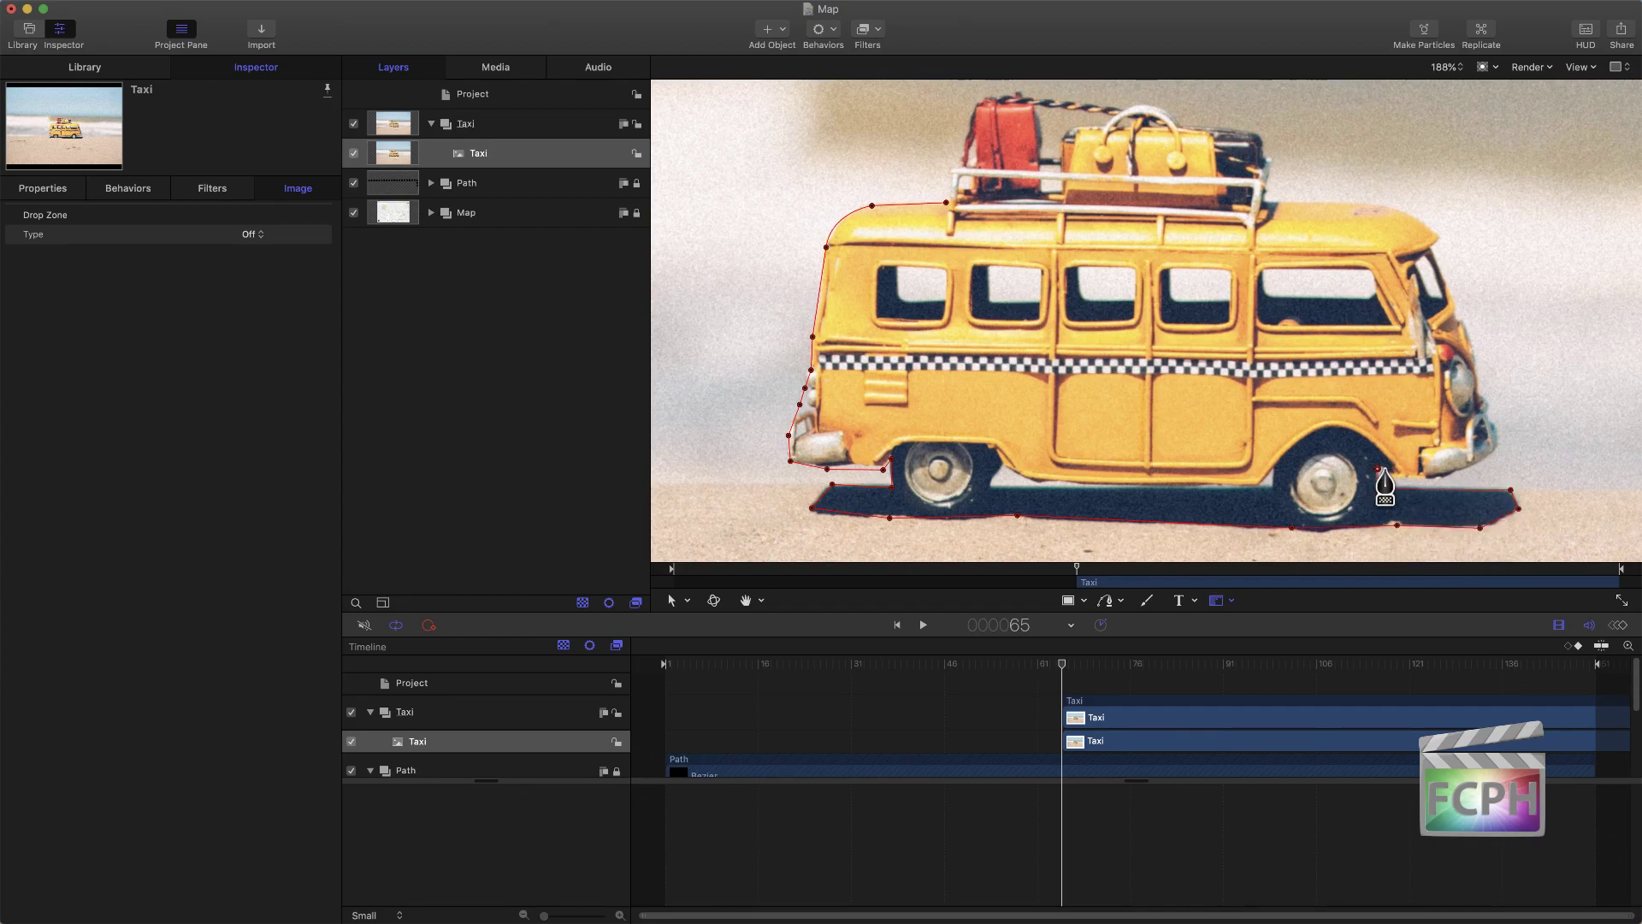
Step: Trace the mask around the front bumper, headlight and windshield, and back along the roof to the luggage rack
{"action": "left_click", "coordinate": [1448, 475]}
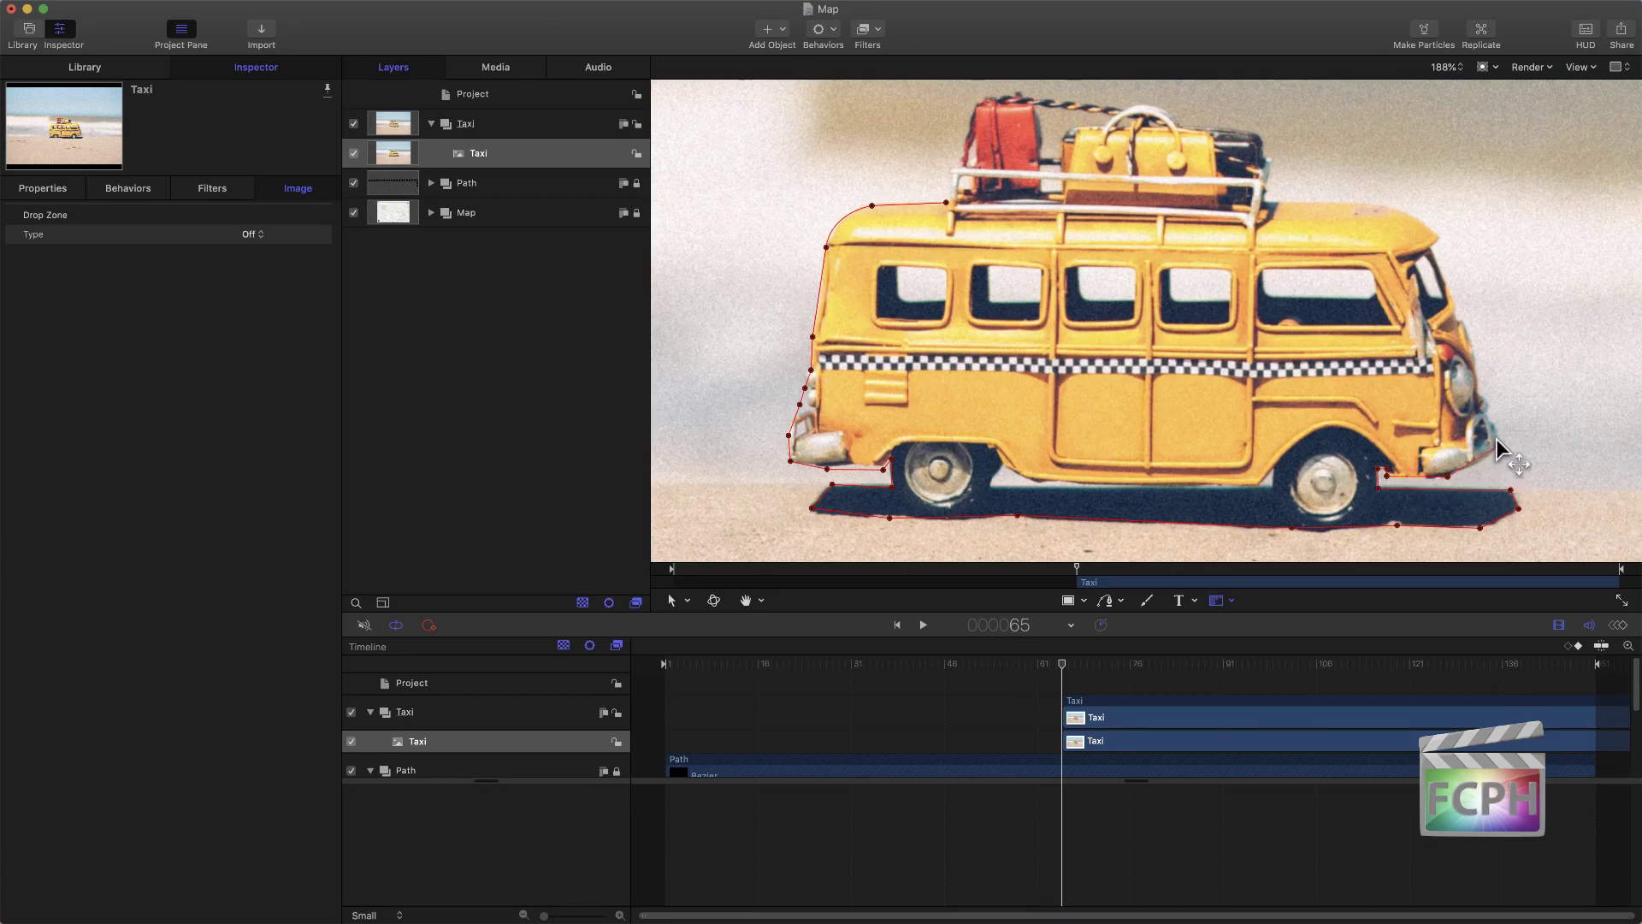
{"action": "left_click", "coordinate": [1499, 446]}
{"action": "left_click", "coordinate": [1489, 415]}
{"action": "left_click", "coordinate": [1476, 391]}
{"action": "left_click", "coordinate": [1459, 311]}
{"action": "left_click", "coordinate": [1436, 251]}
{"action": "left_click", "coordinate": [1443, 239]}
{"action": "left_click", "coordinate": [1264, 198]}
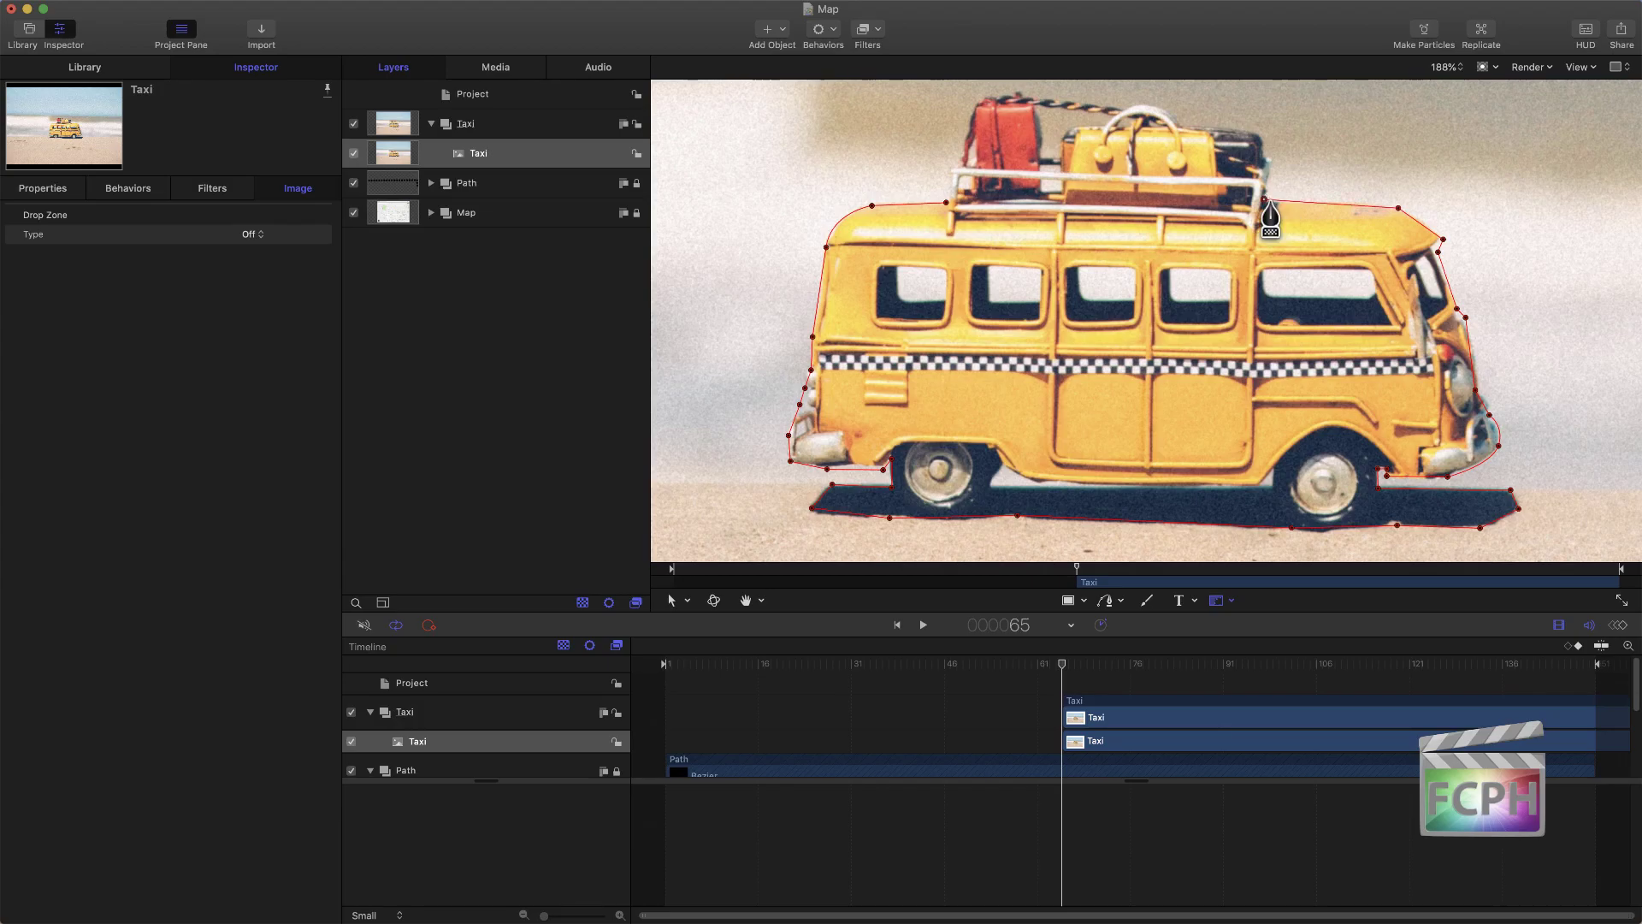
Step: Trace the mask around the roof luggage, close it at the starting point, and raise the point above the suitcase handle
{"action": "left_click", "coordinate": [1267, 151]}
{"action": "left_click", "coordinate": [1263, 133]}
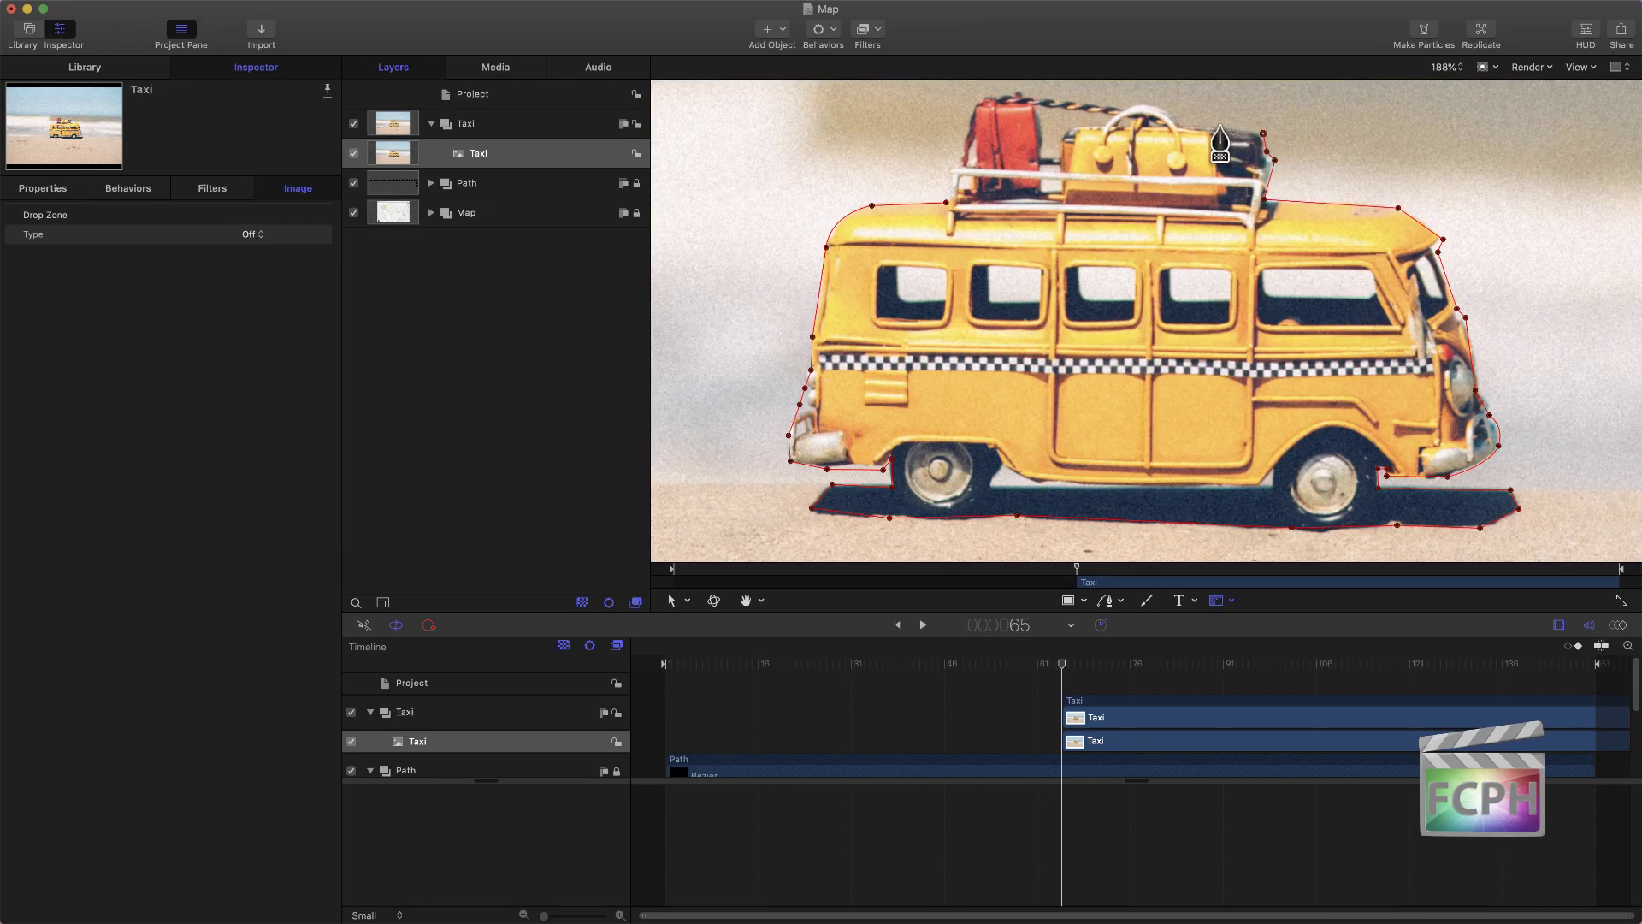
{"action": "left_click", "coordinate": [1187, 122]}
{"action": "left_click", "coordinate": [1116, 104]}
{"action": "left_click", "coordinate": [1006, 94]}
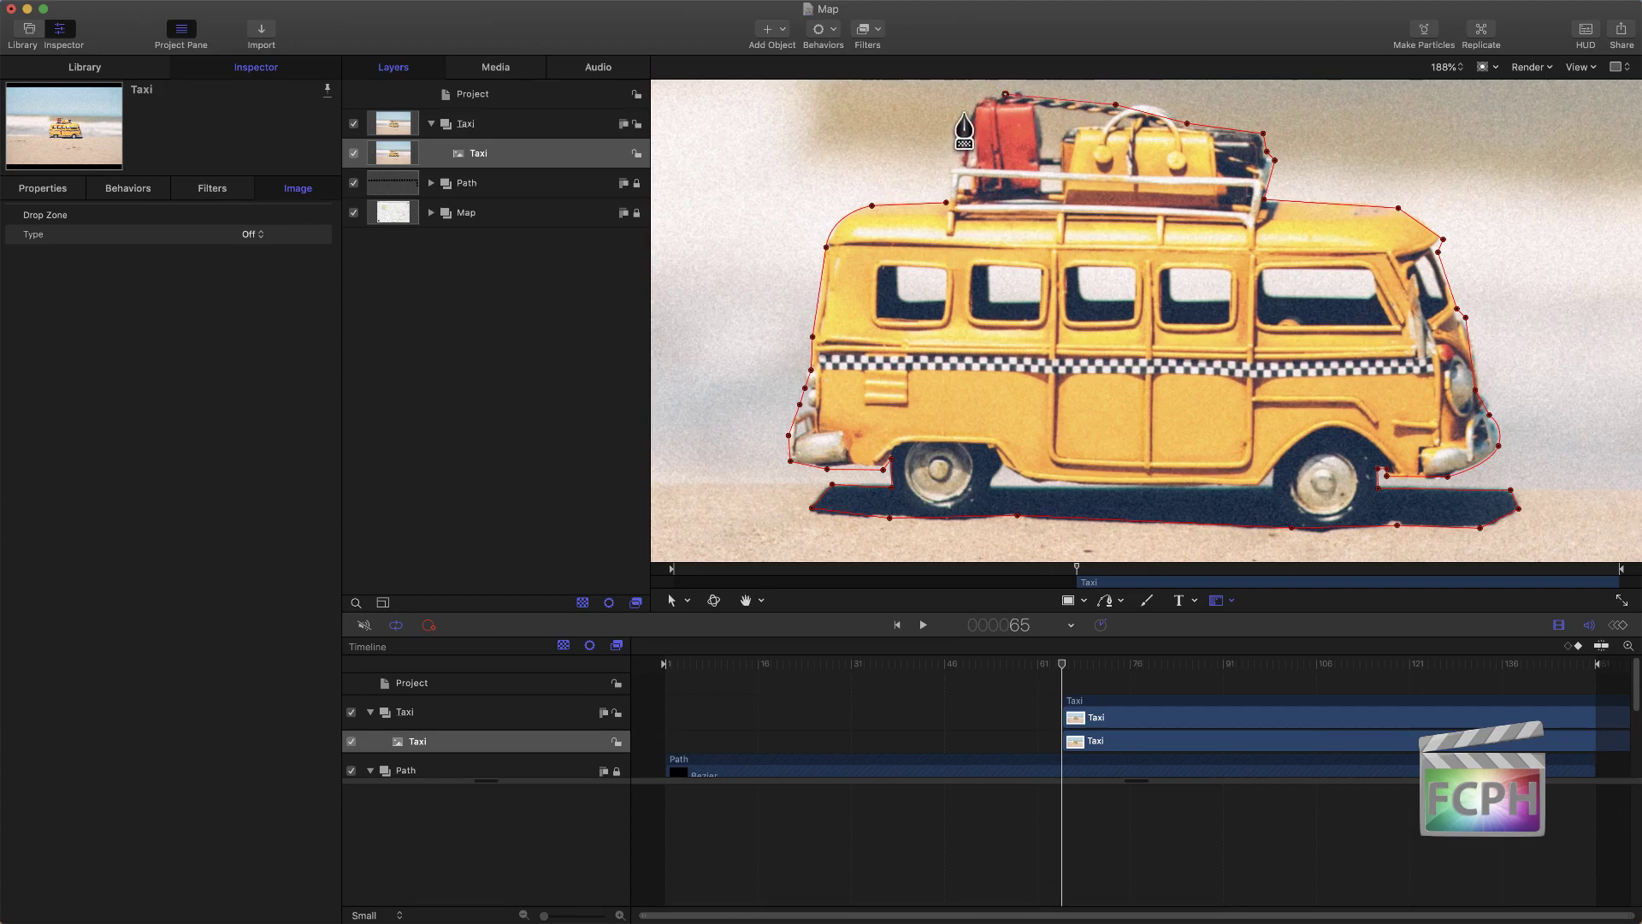
{"action": "left_click", "coordinate": [969, 104]}
{"action": "left_click", "coordinate": [962, 157]}
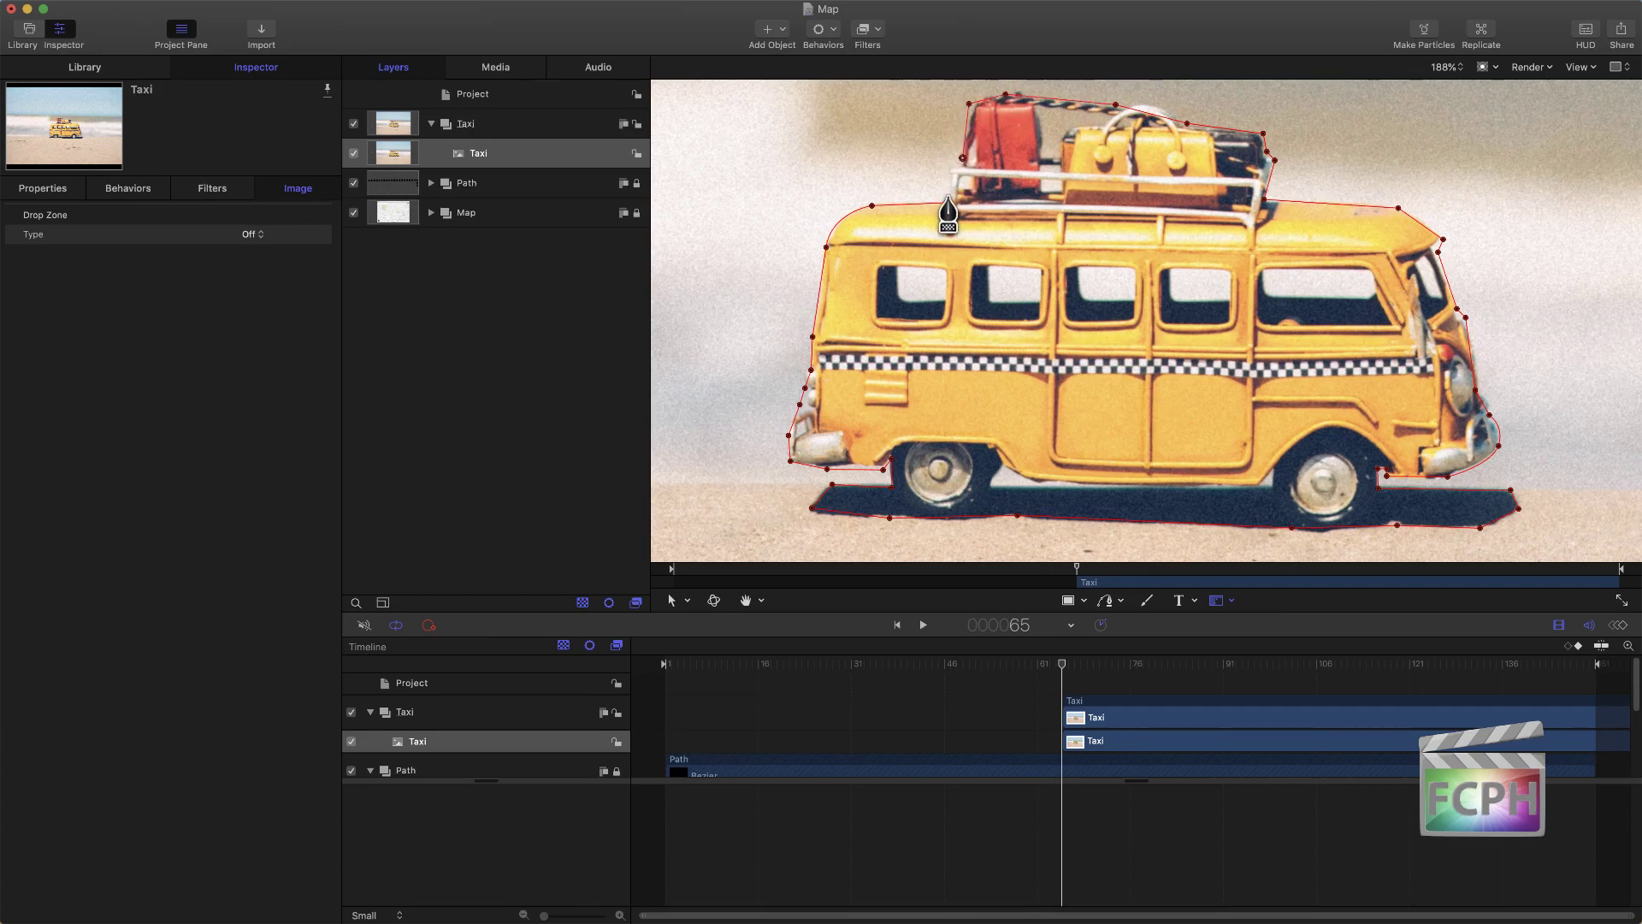
{"action": "left_click", "coordinate": [951, 196]}
{"action": "left_click", "coordinate": [947, 208]}
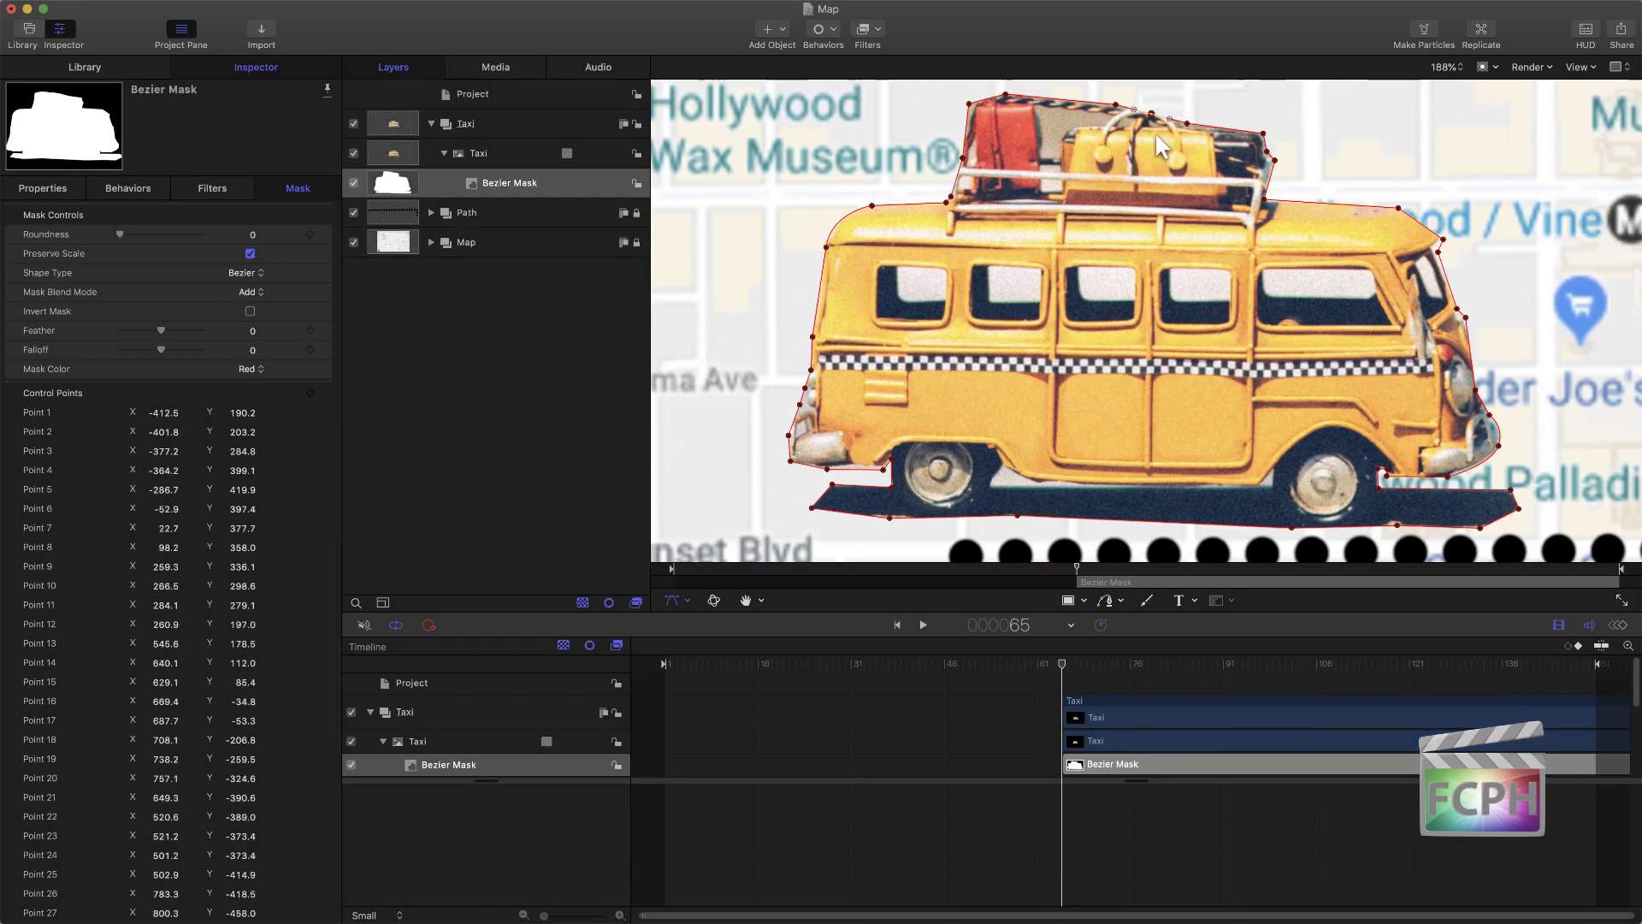
{"action": "left_click_drag", "start_coordinate": [1152, 114], "coordinate": [1154, 112]}
Step: Try smoothing the mask point at the front base of the luggage rack
{"action": "right_click", "coordinate": [1265, 202]}
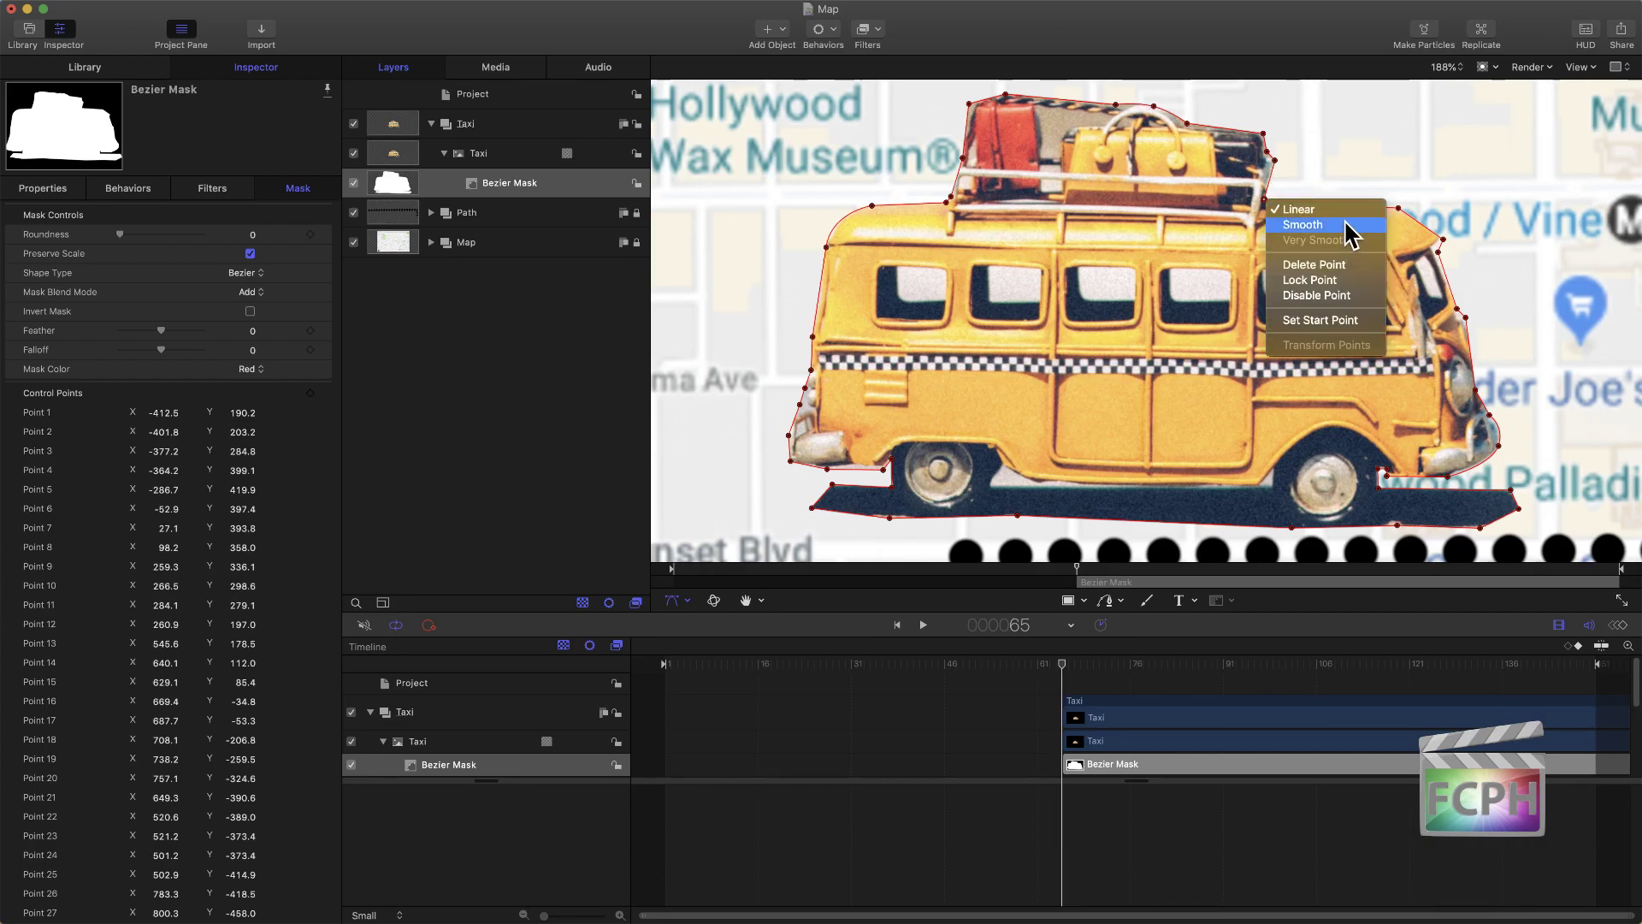
{"action": "left_click", "coordinate": [1348, 230]}
{"action": "left_click_drag", "start_coordinate": [1306, 211], "coordinate": [1271, 202]}
{"action": "right_click", "coordinate": [1272, 207]}
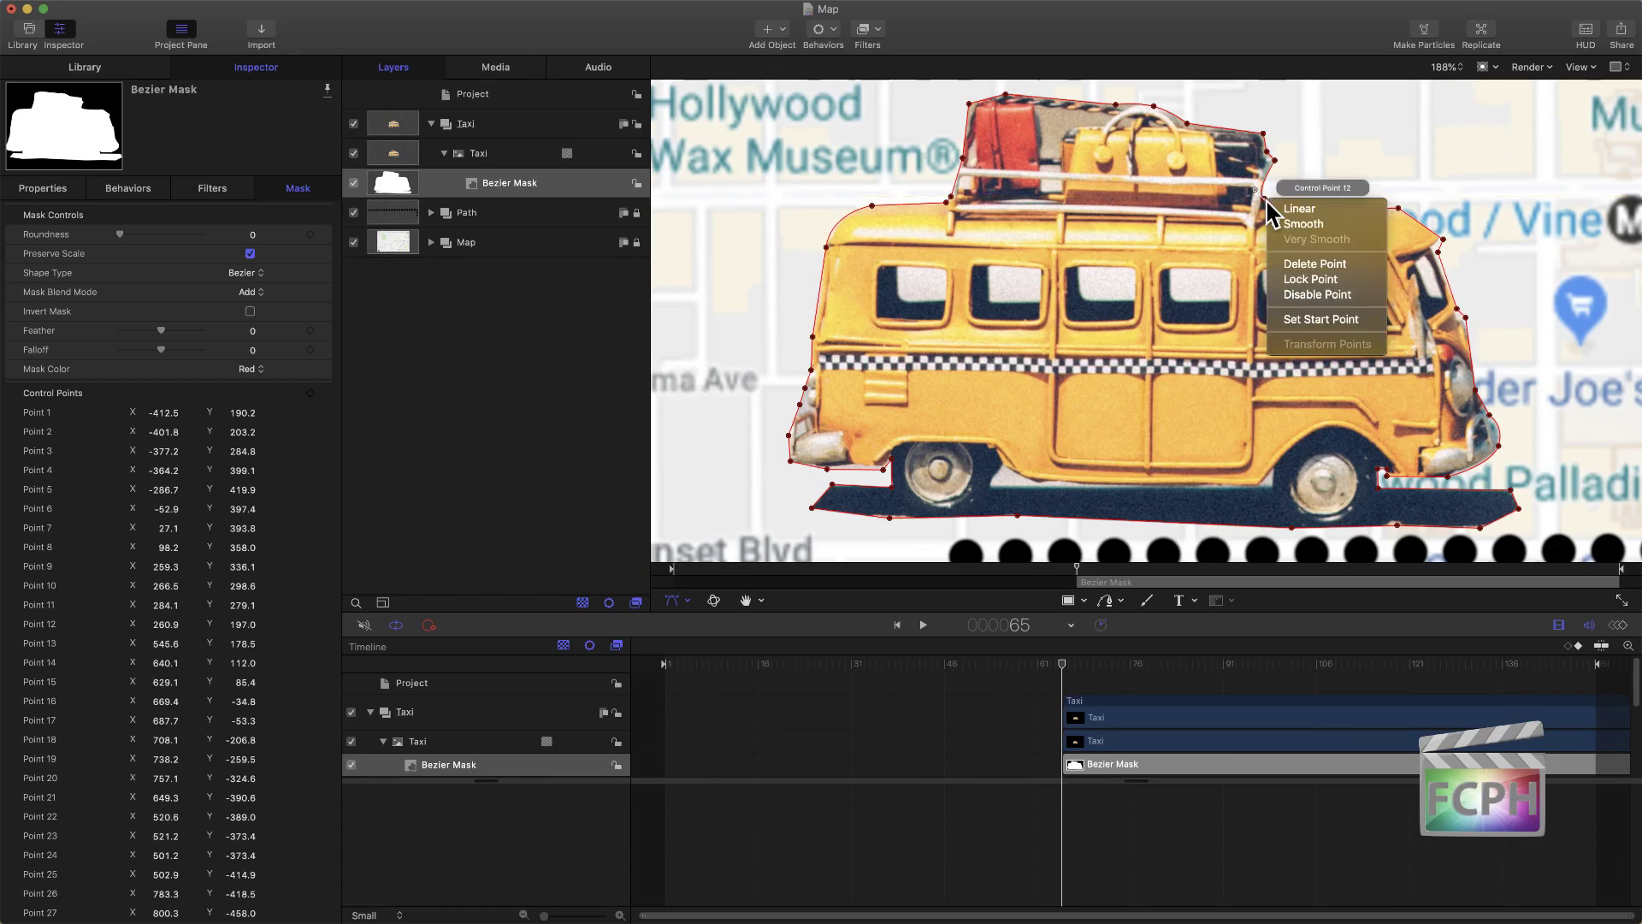
{"action": "left_click", "coordinate": [1322, 217]}
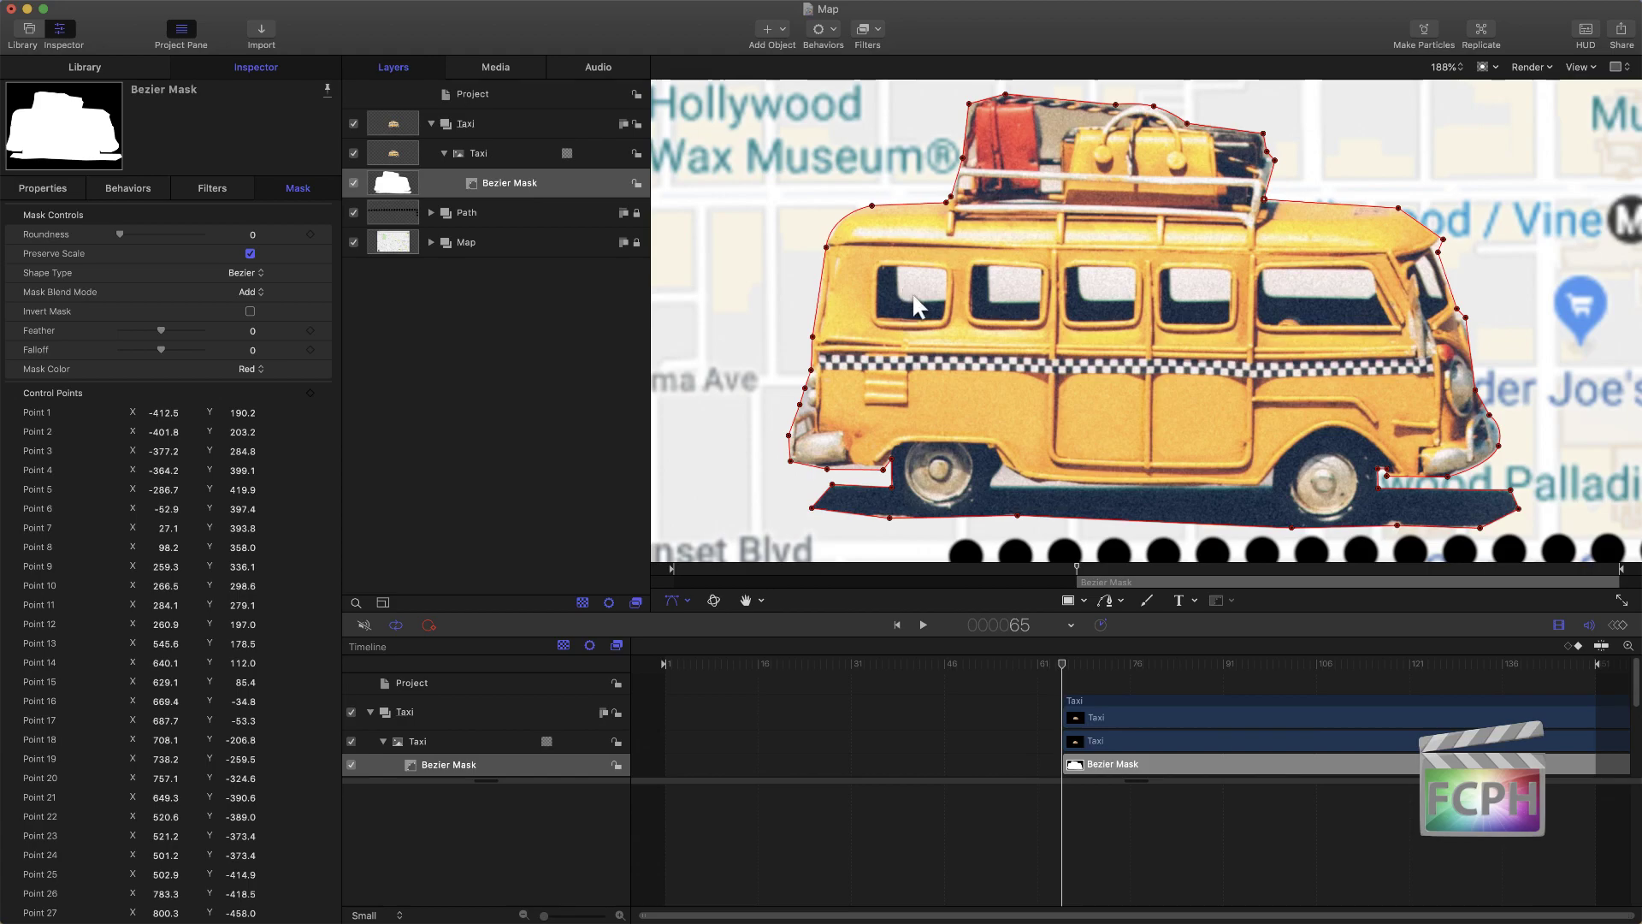
Step: Draw a closed six-point Bezier mask on the Taxi group around the see-through area of the van's rearmost side window
{"action": "left_click", "coordinate": [494, 158]}
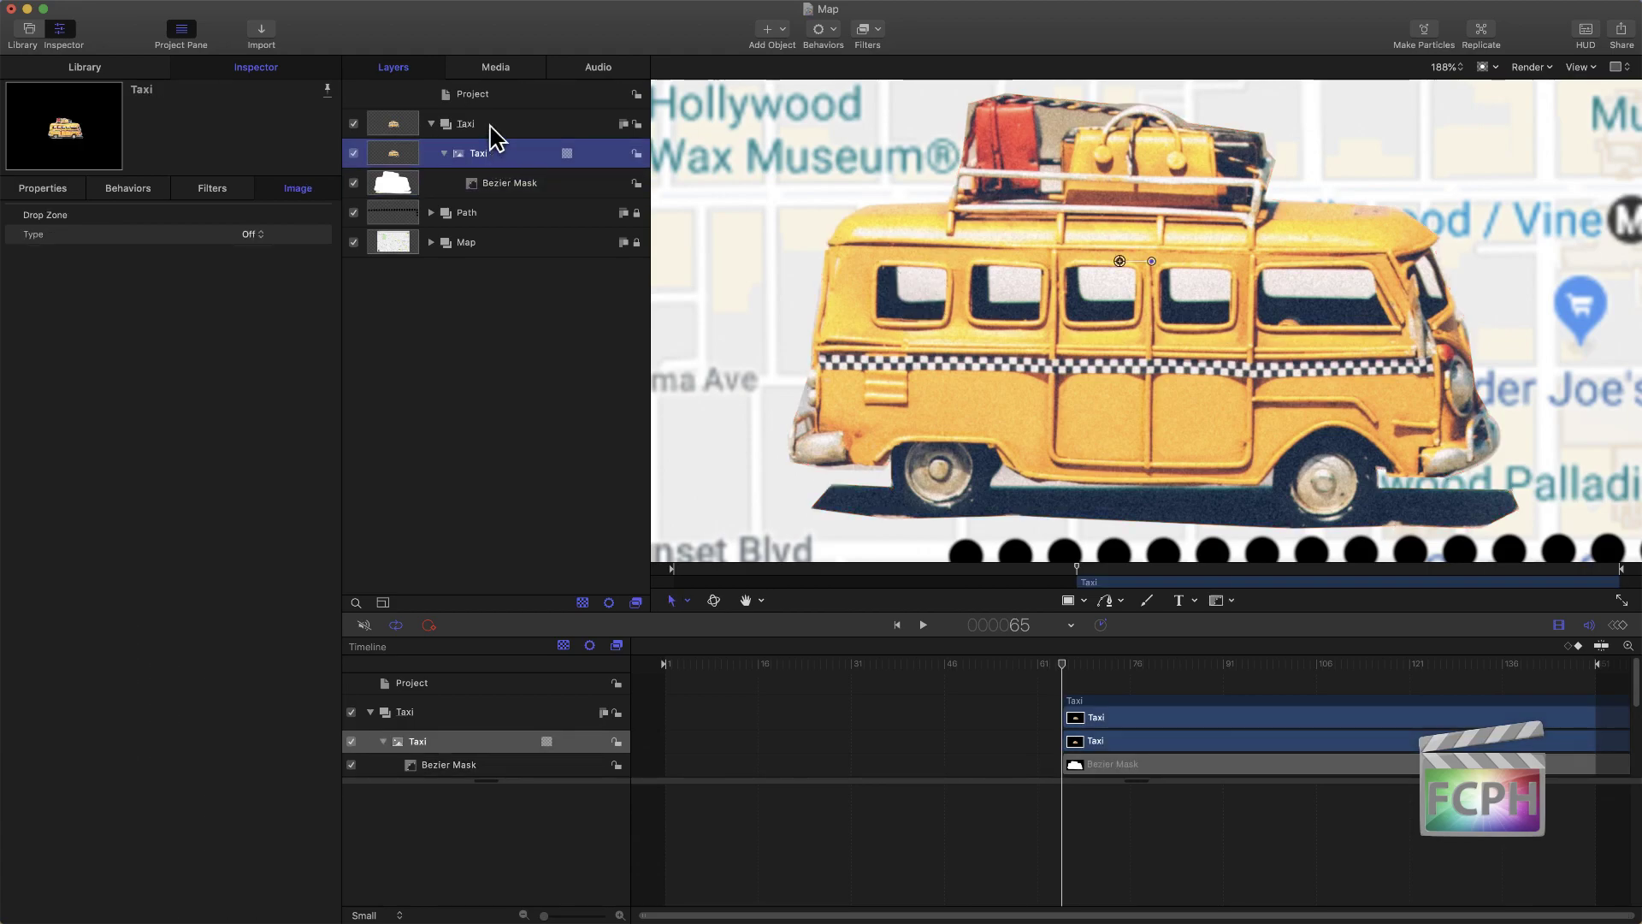
{"action": "left_click", "coordinate": [489, 130]}
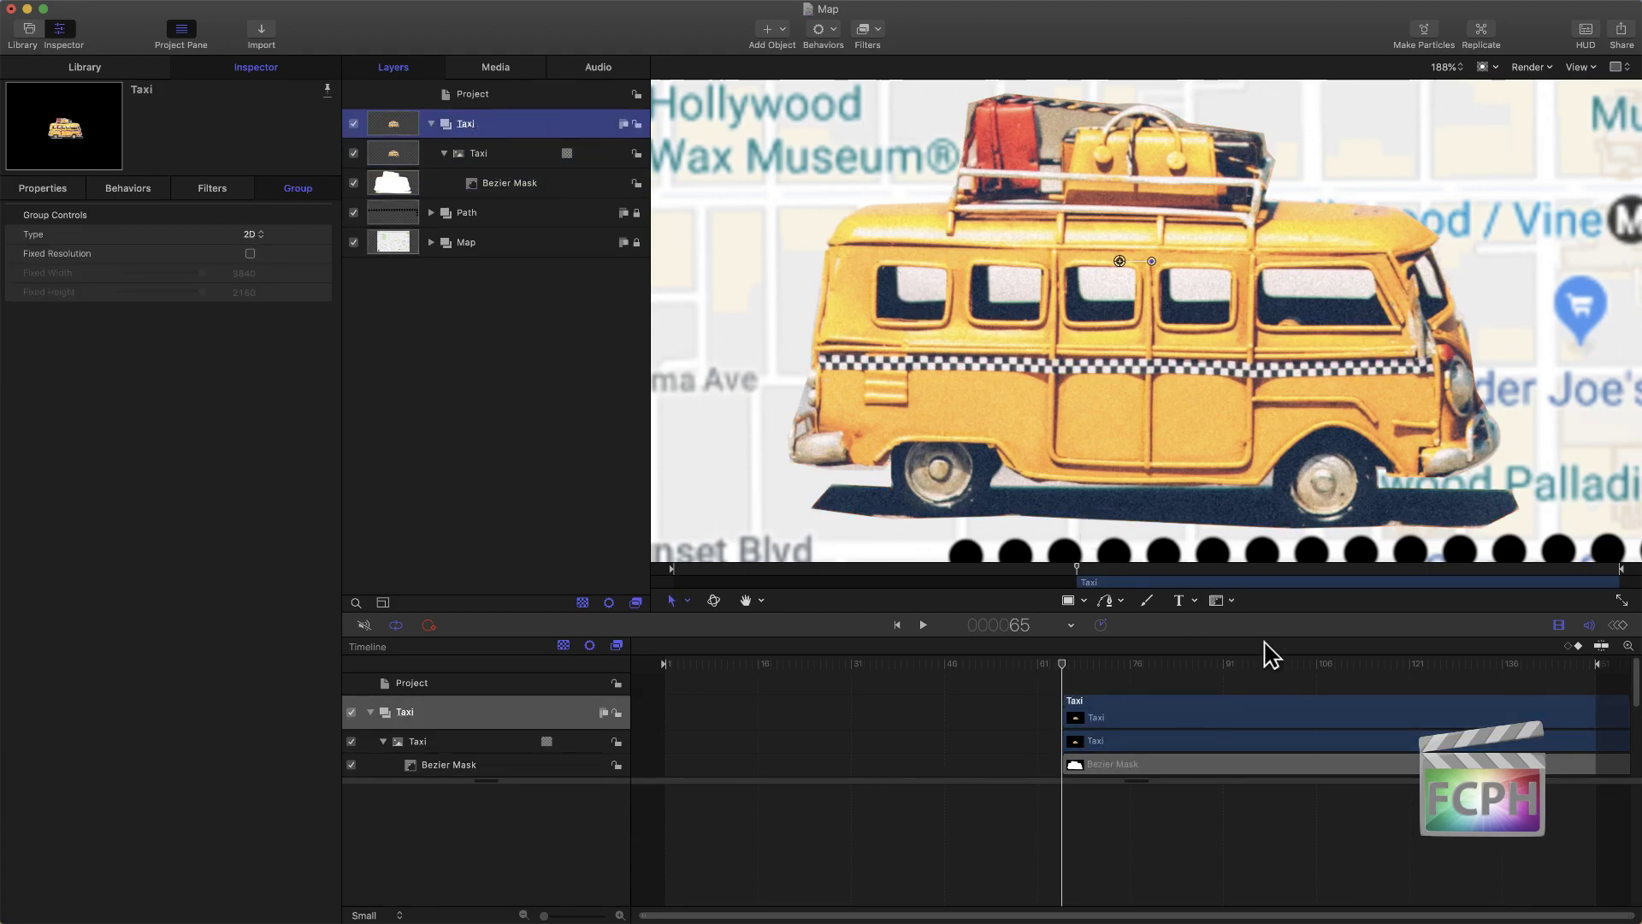
{"action": "left_click", "coordinate": [1230, 600]}
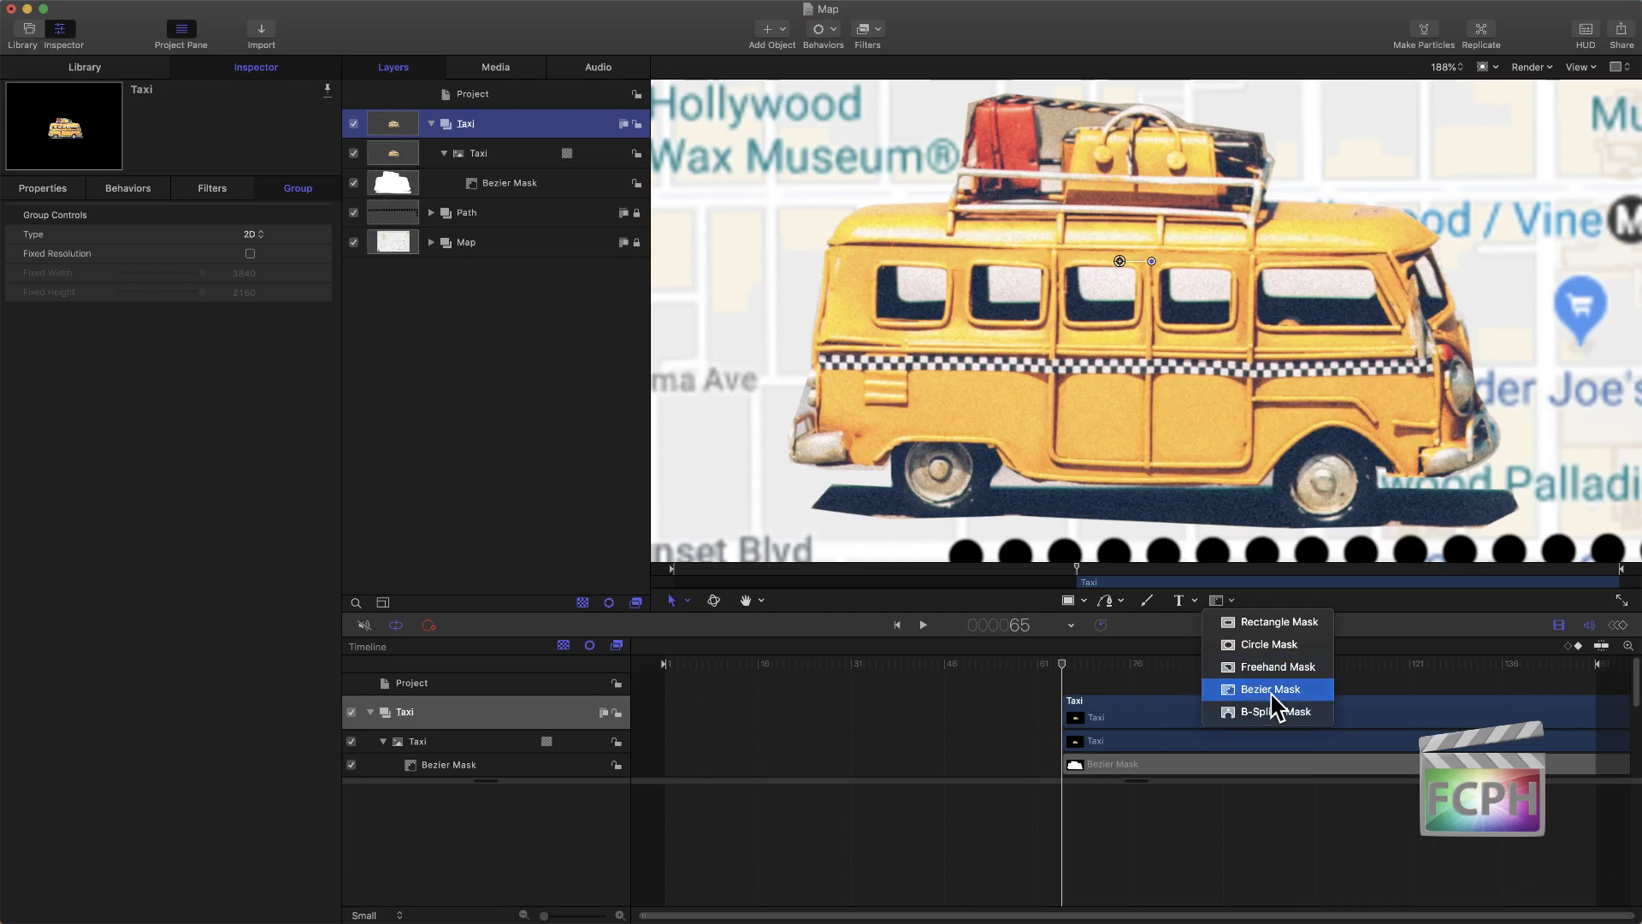
{"action": "left_click", "coordinate": [1271, 690]}
{"action": "left_click", "coordinate": [898, 291]}
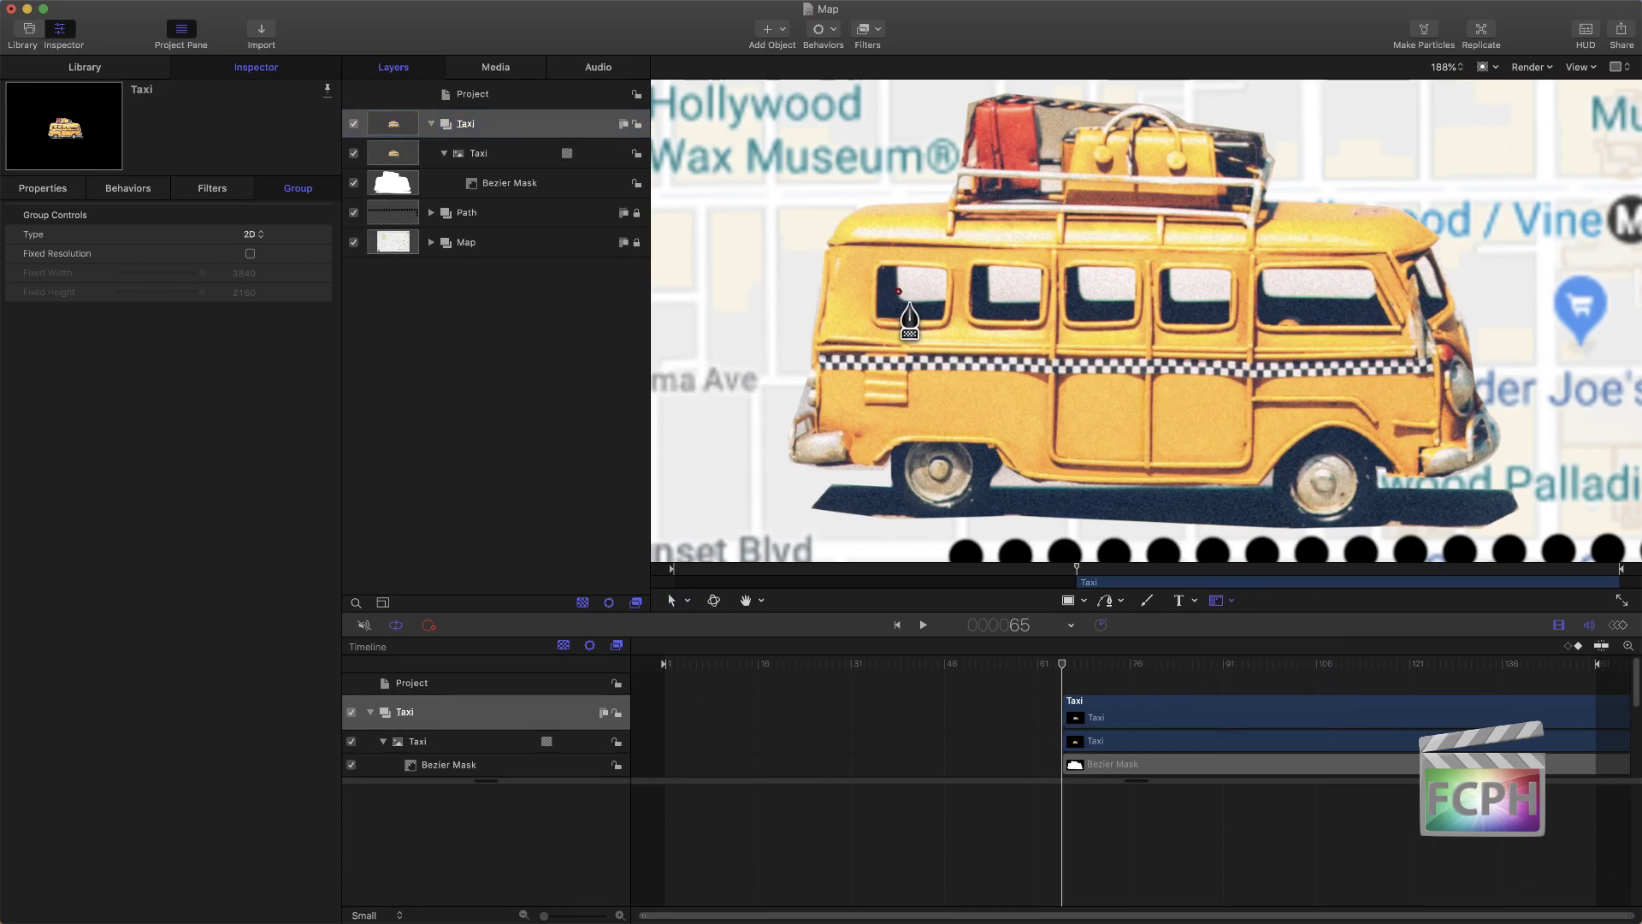
{"action": "left_click", "coordinate": [910, 302]}
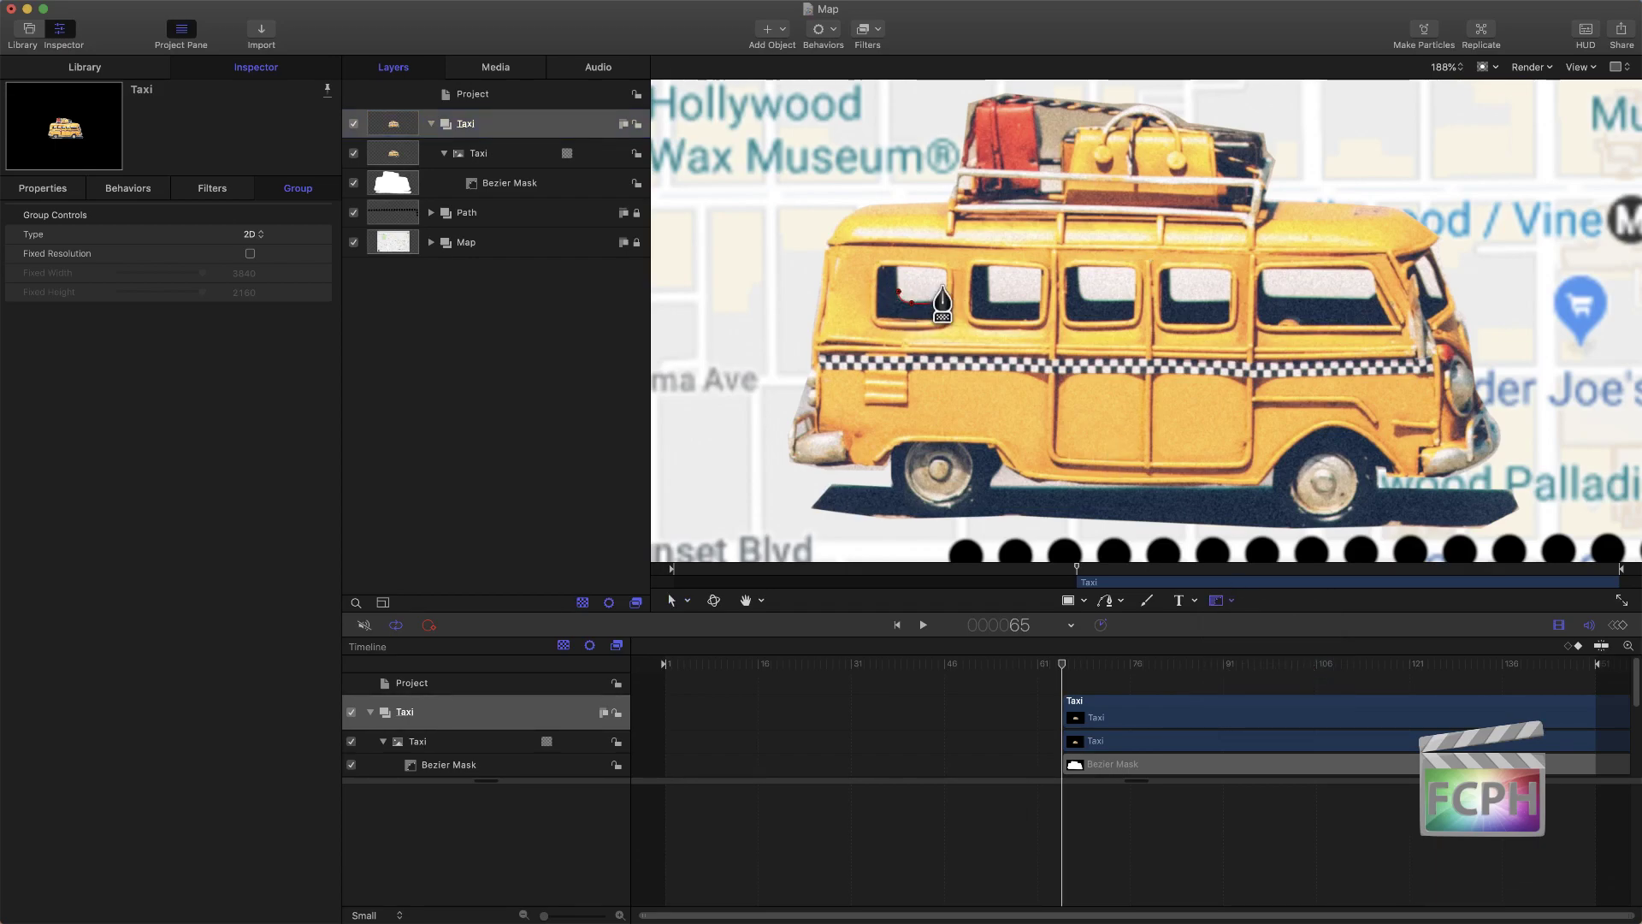
{"action": "left_click", "coordinate": [946, 300]}
{"action": "left_click", "coordinate": [947, 274]}
{"action": "left_click", "coordinate": [898, 269]}
{"action": "left_click", "coordinate": [898, 291]}
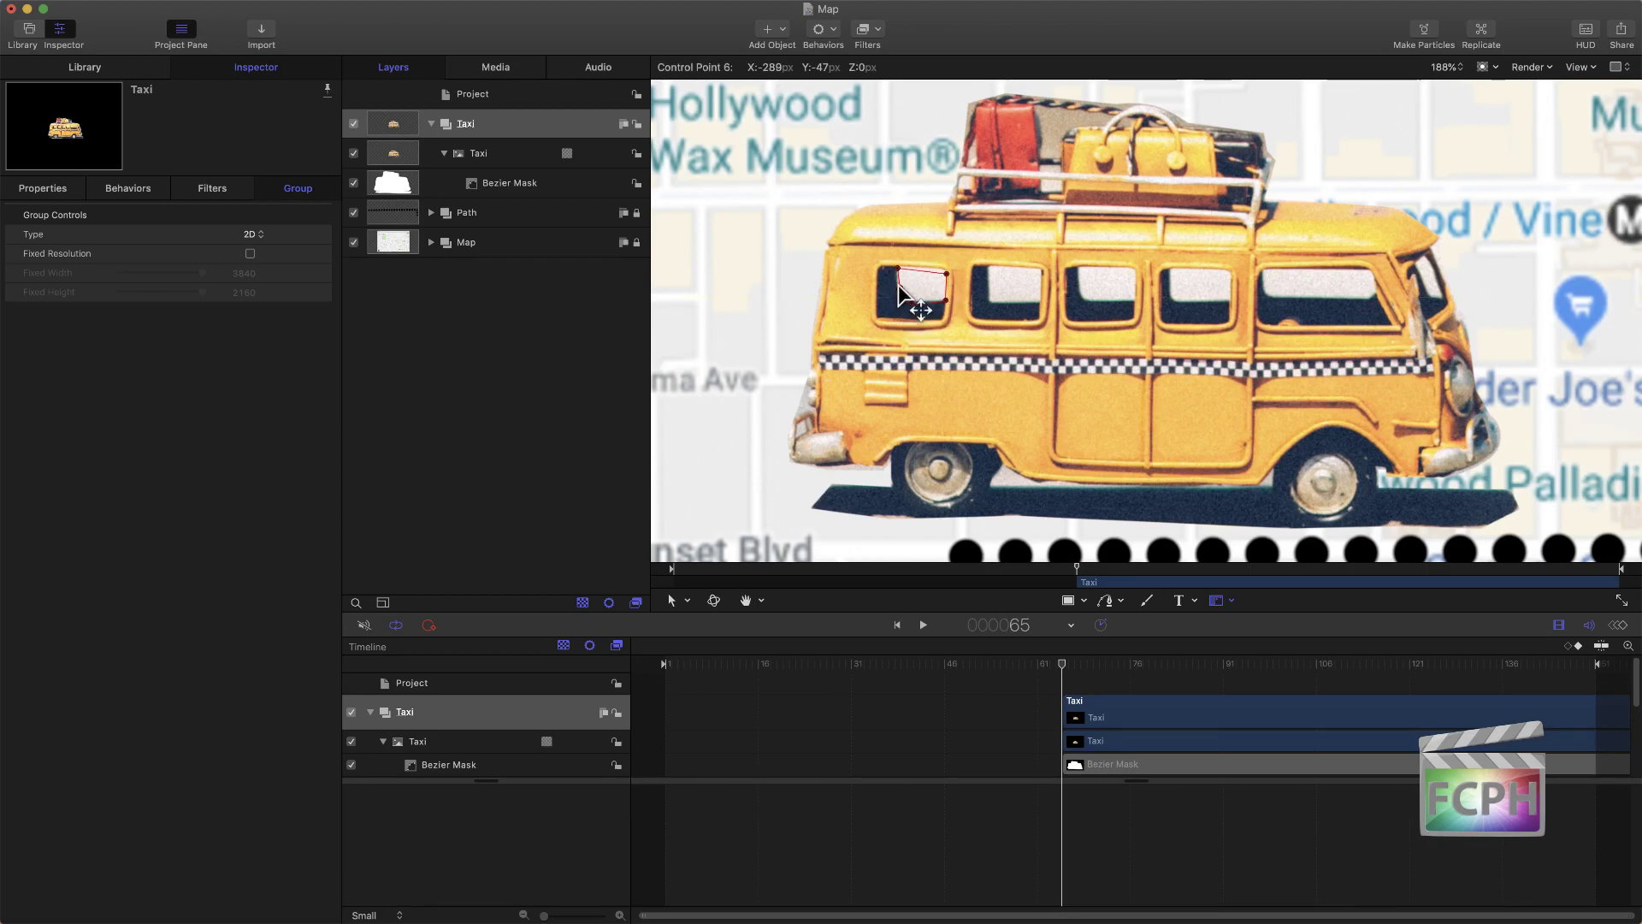
{"action": "left_click", "coordinate": [902, 299]}
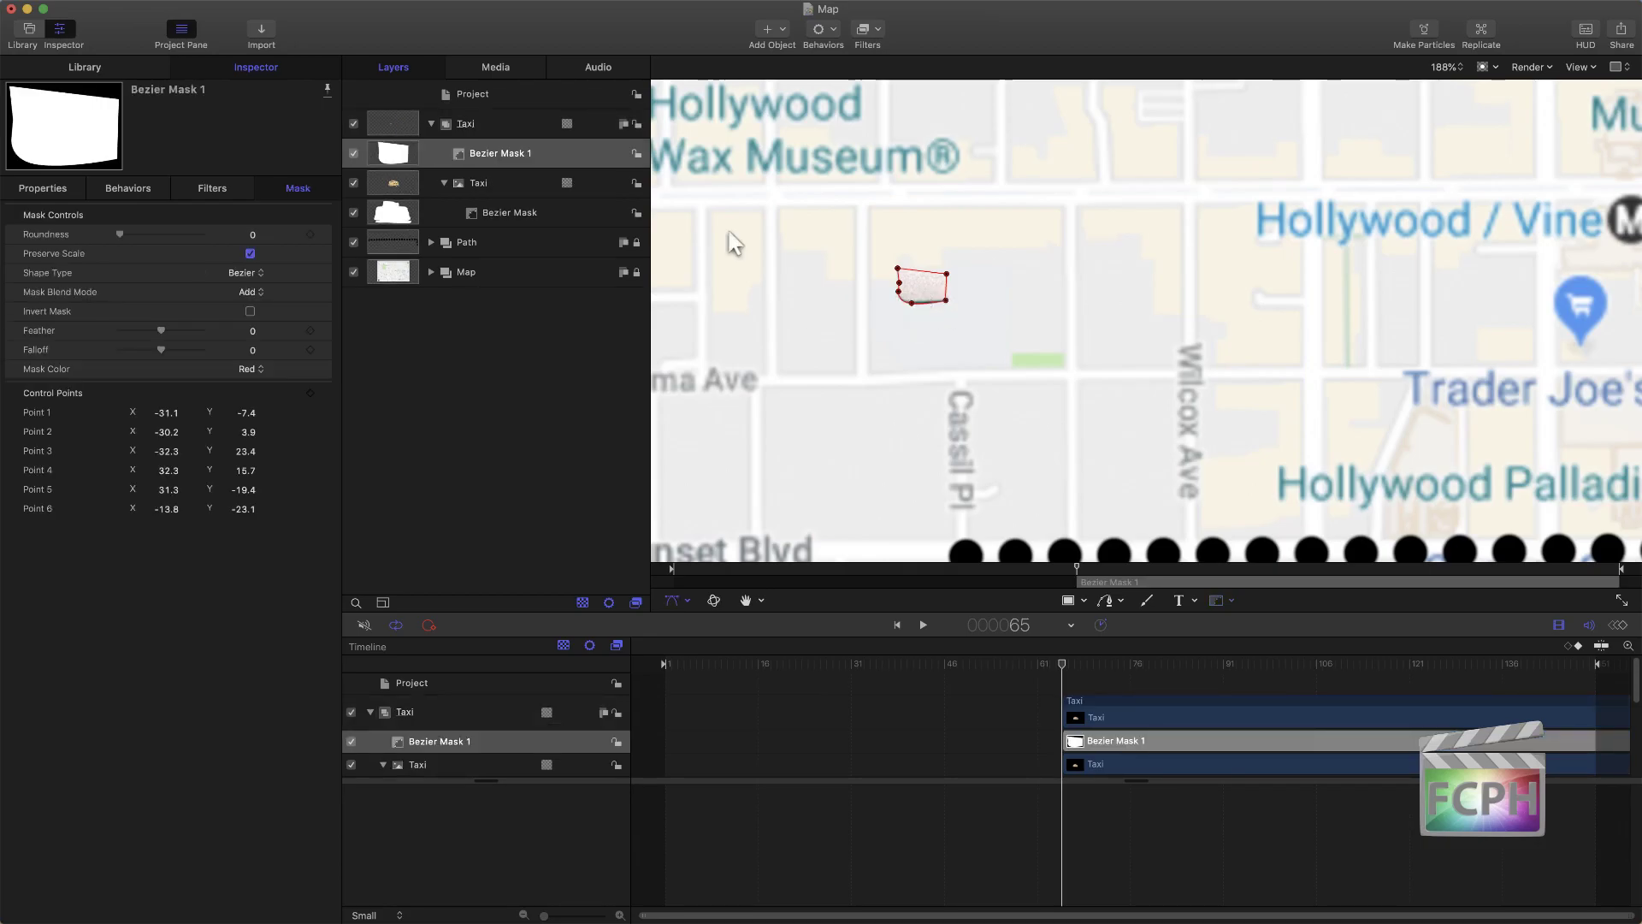
Step: Move the window mask from the Taxi group onto the Taxi image, above the outline mask, and reposition it over the rearmost side window
{"action": "left_click_drag", "start_coordinate": [475, 160], "coordinate": [484, 219]}
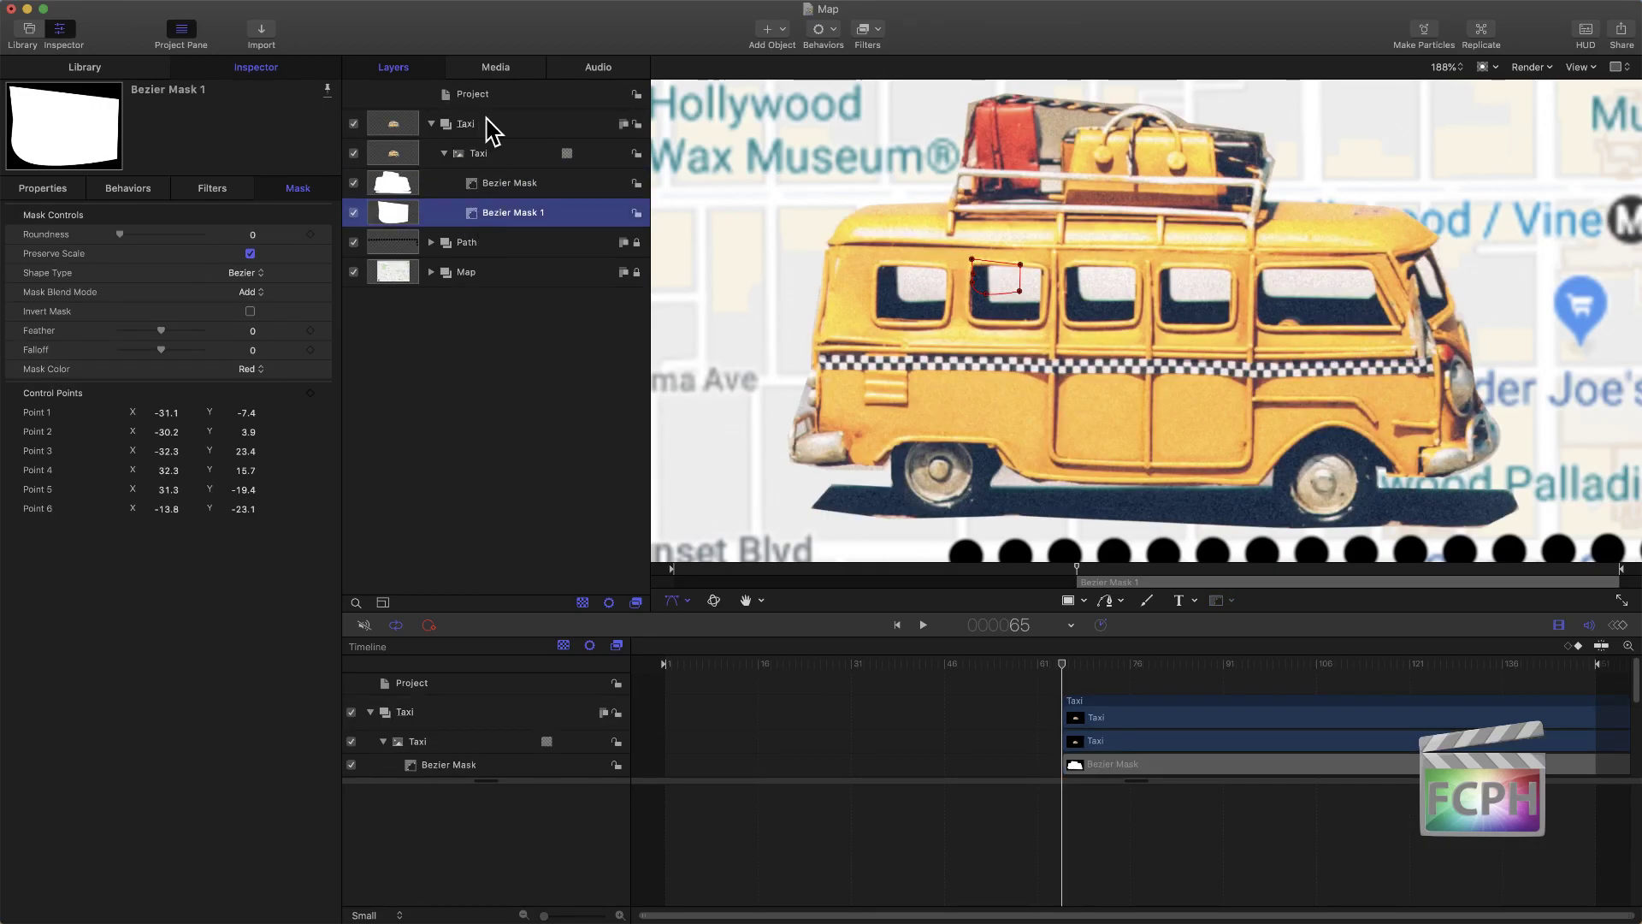
{"action": "left_click", "coordinate": [505, 185]}
{"action": "left_click", "coordinate": [508, 216]}
{"action": "left_click_drag", "start_coordinate": [504, 211], "coordinate": [510, 176]}
{"action": "left_click_drag", "start_coordinate": [1016, 291], "coordinate": [941, 297]}
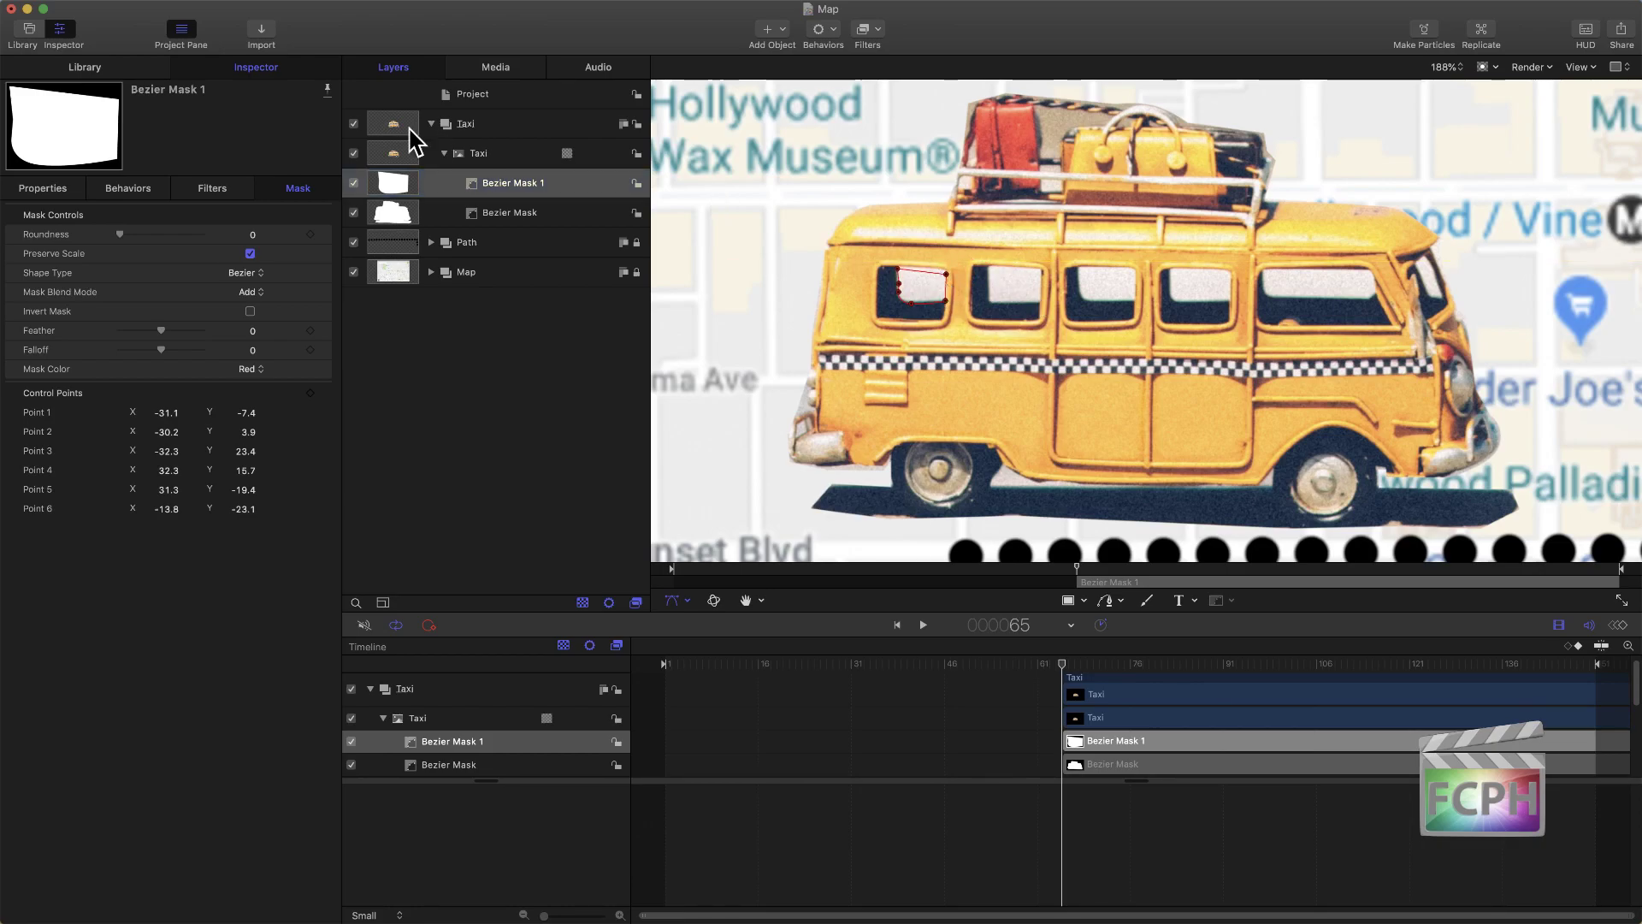
Step: Check the window mask by switching it off and on, and reorder it below the outline mask
{"action": "left_click", "coordinate": [493, 156]}
{"action": "left_click", "coordinate": [496, 184]}
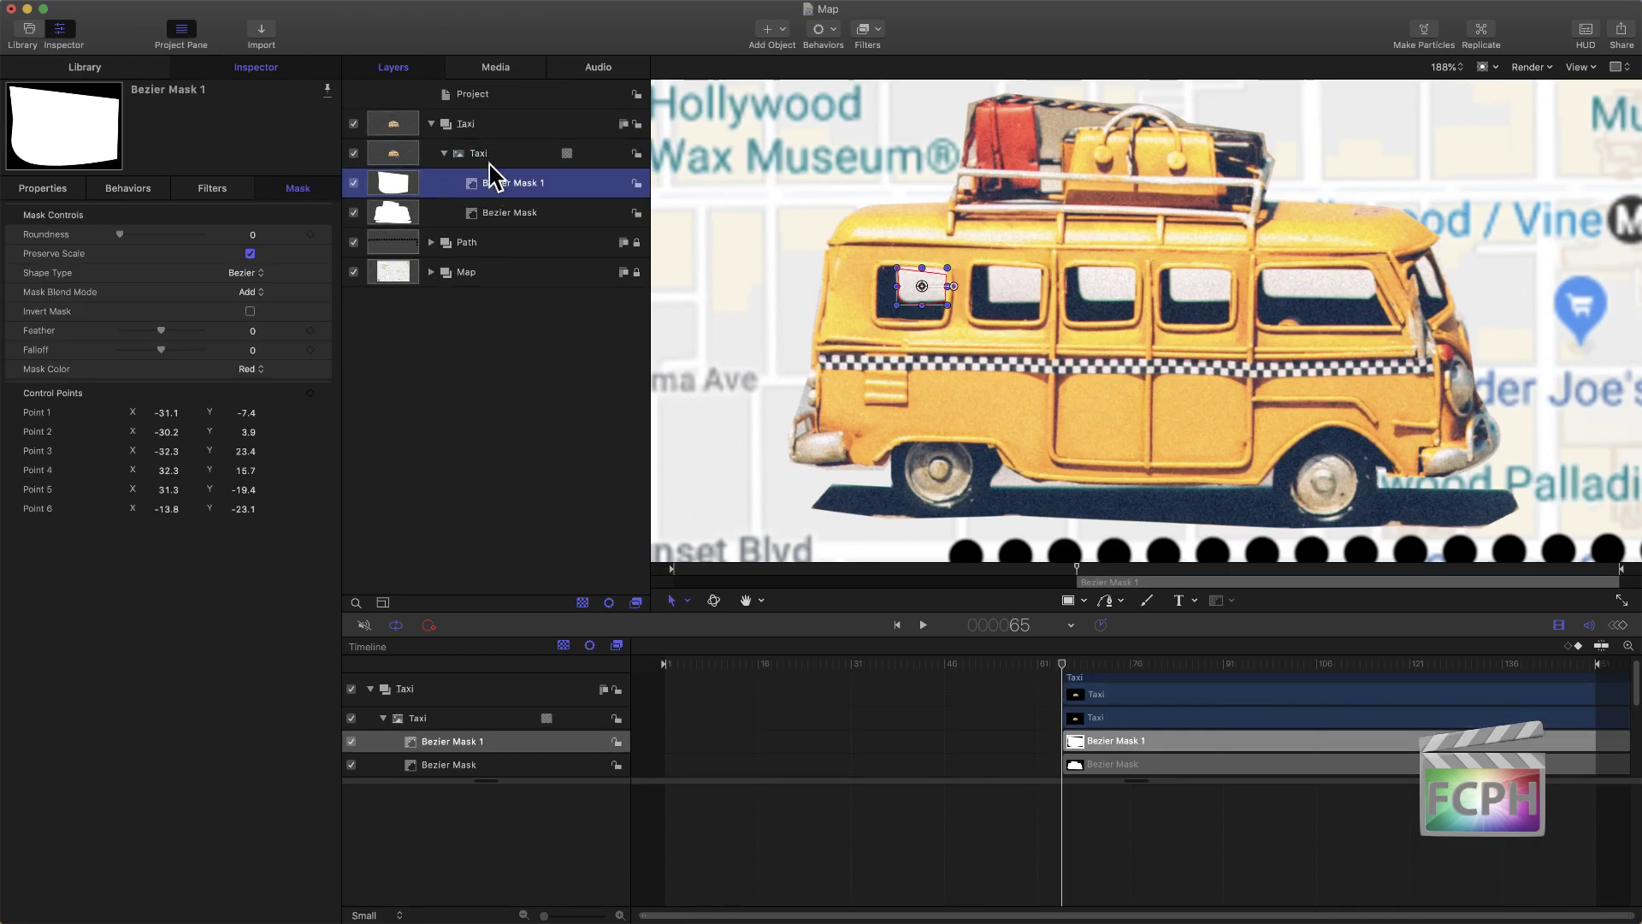
{"action": "left_click", "coordinate": [491, 157]}
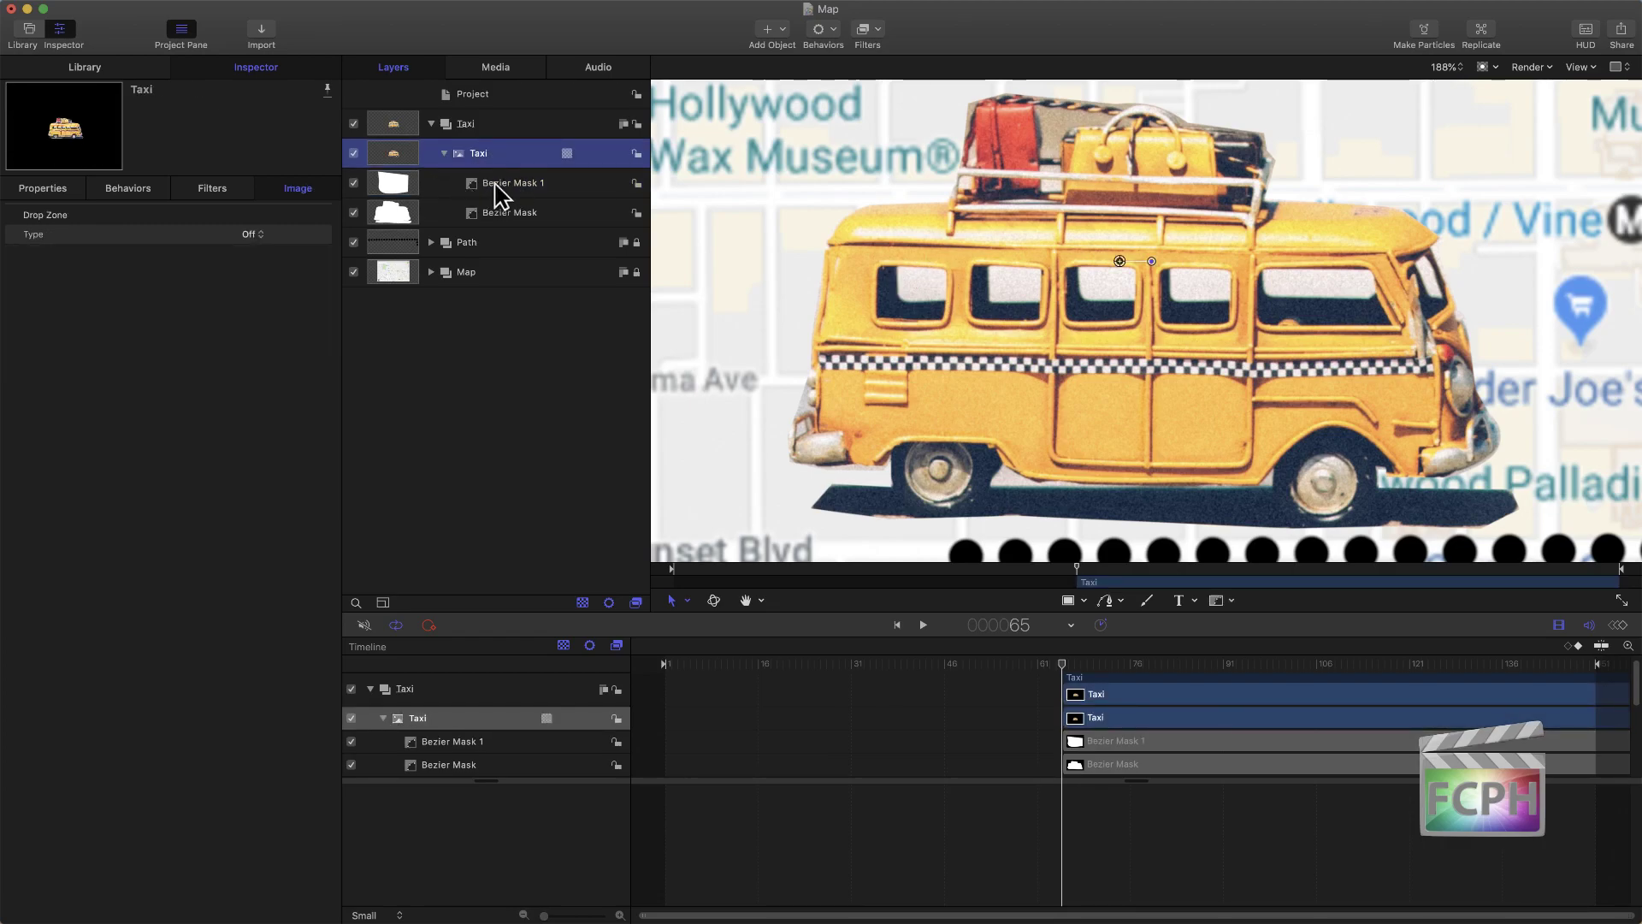
{"action": "left_click", "coordinate": [496, 184]}
{"action": "left_click", "coordinate": [354, 183]}
{"action": "left_click", "coordinate": [354, 183]}
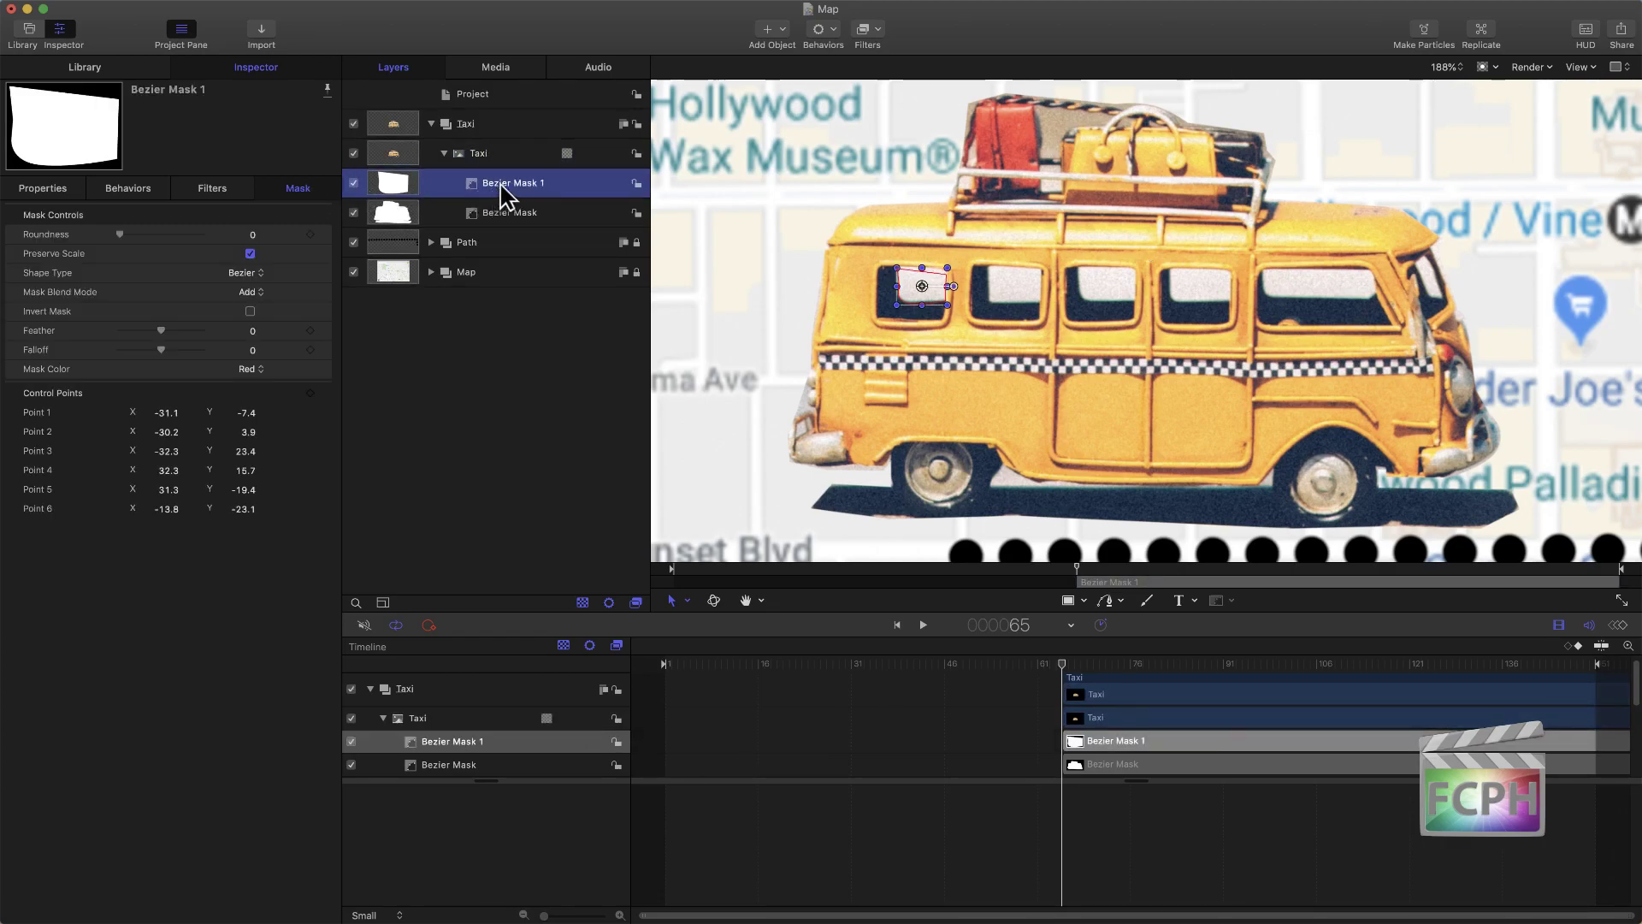
{"action": "left_click_drag", "start_coordinate": [502, 184], "coordinate": [502, 229]}
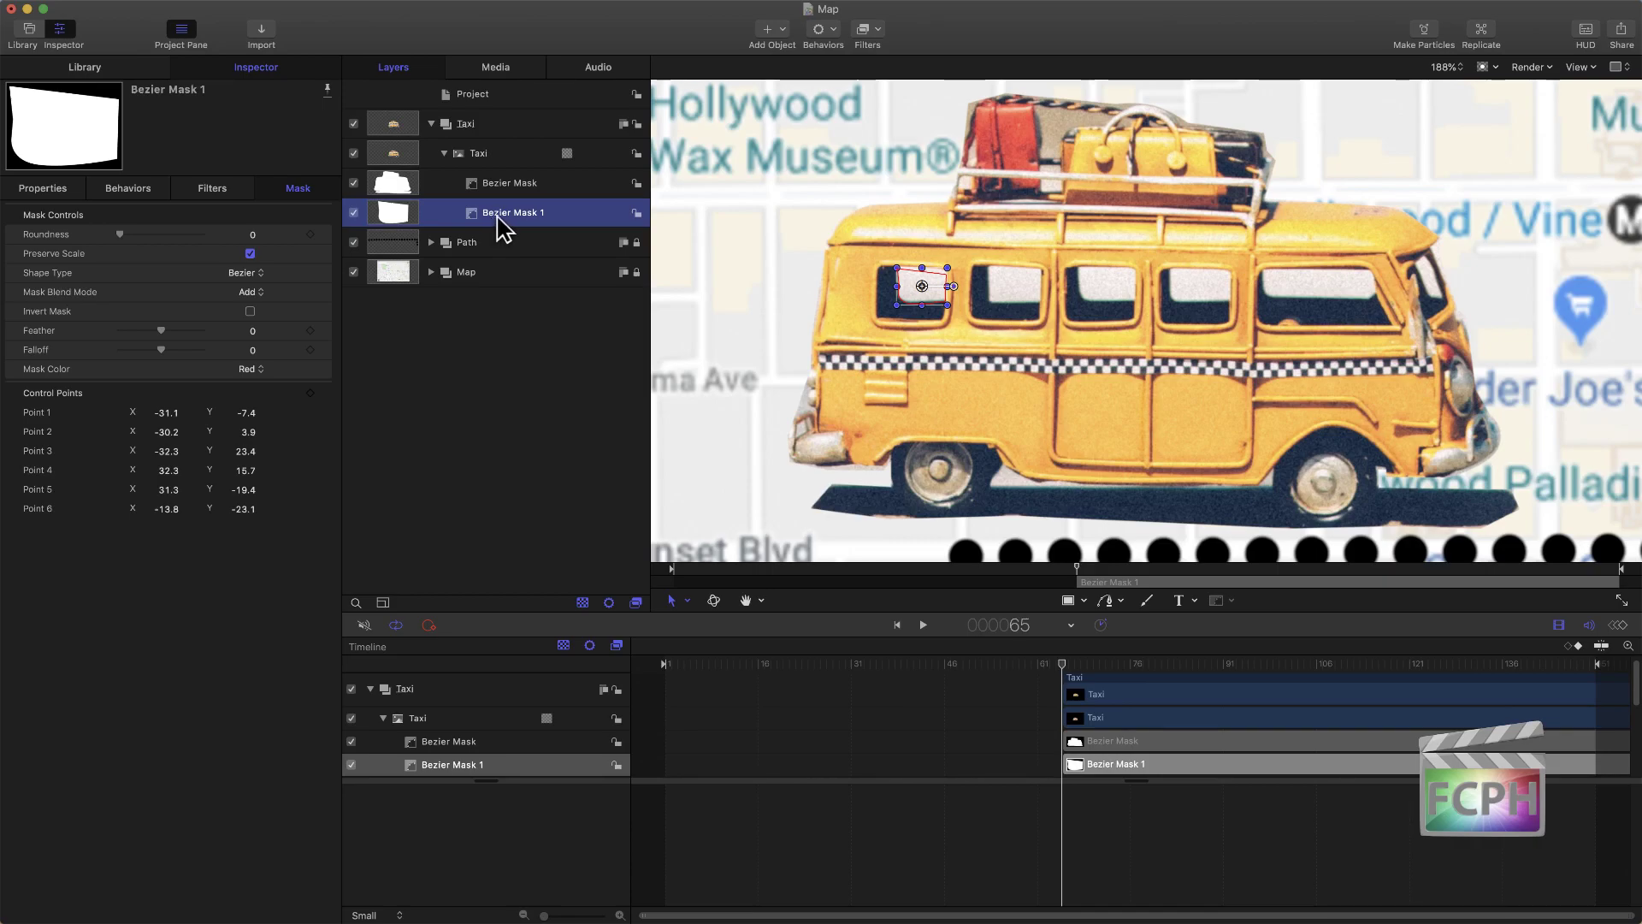
Step: Group the Taxi image layer together with its masks inside the Taxi group
{"action": "left_click", "coordinate": [487, 159]}
{"action": "right_click", "coordinate": [491, 156]}
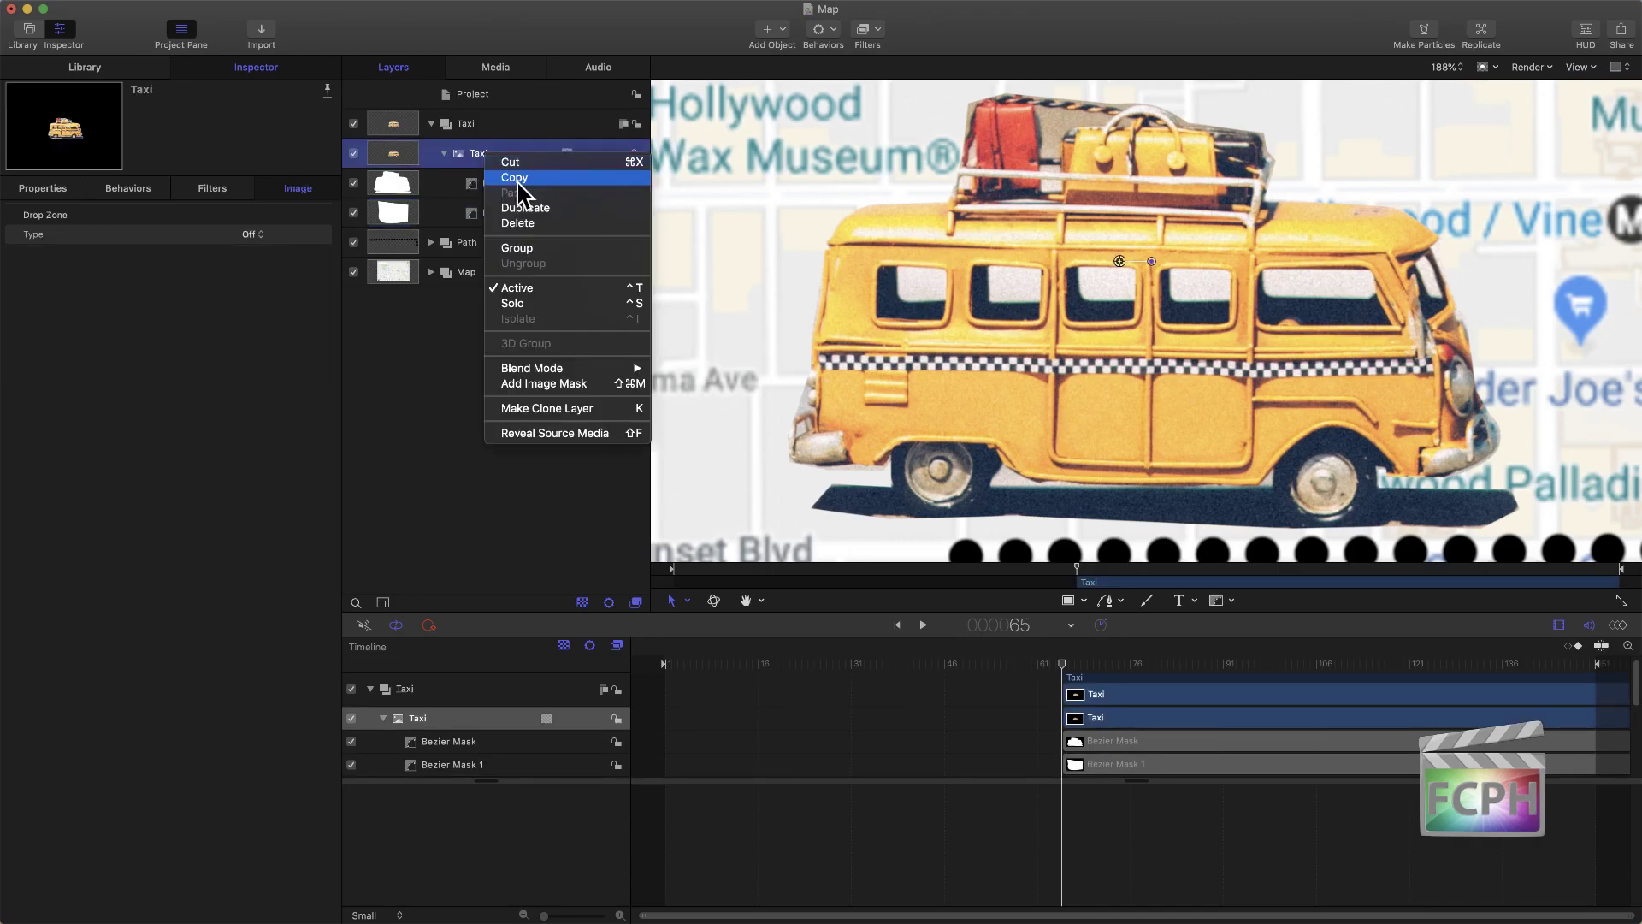
{"action": "key", "text": "Escape"}
{"action": "key", "text": "super+shift+g"}
Step: Try applying Bezier Mask 1 to the new group instead of the Taxi image, and undo the move
{"action": "left_click", "coordinate": [526, 248]}
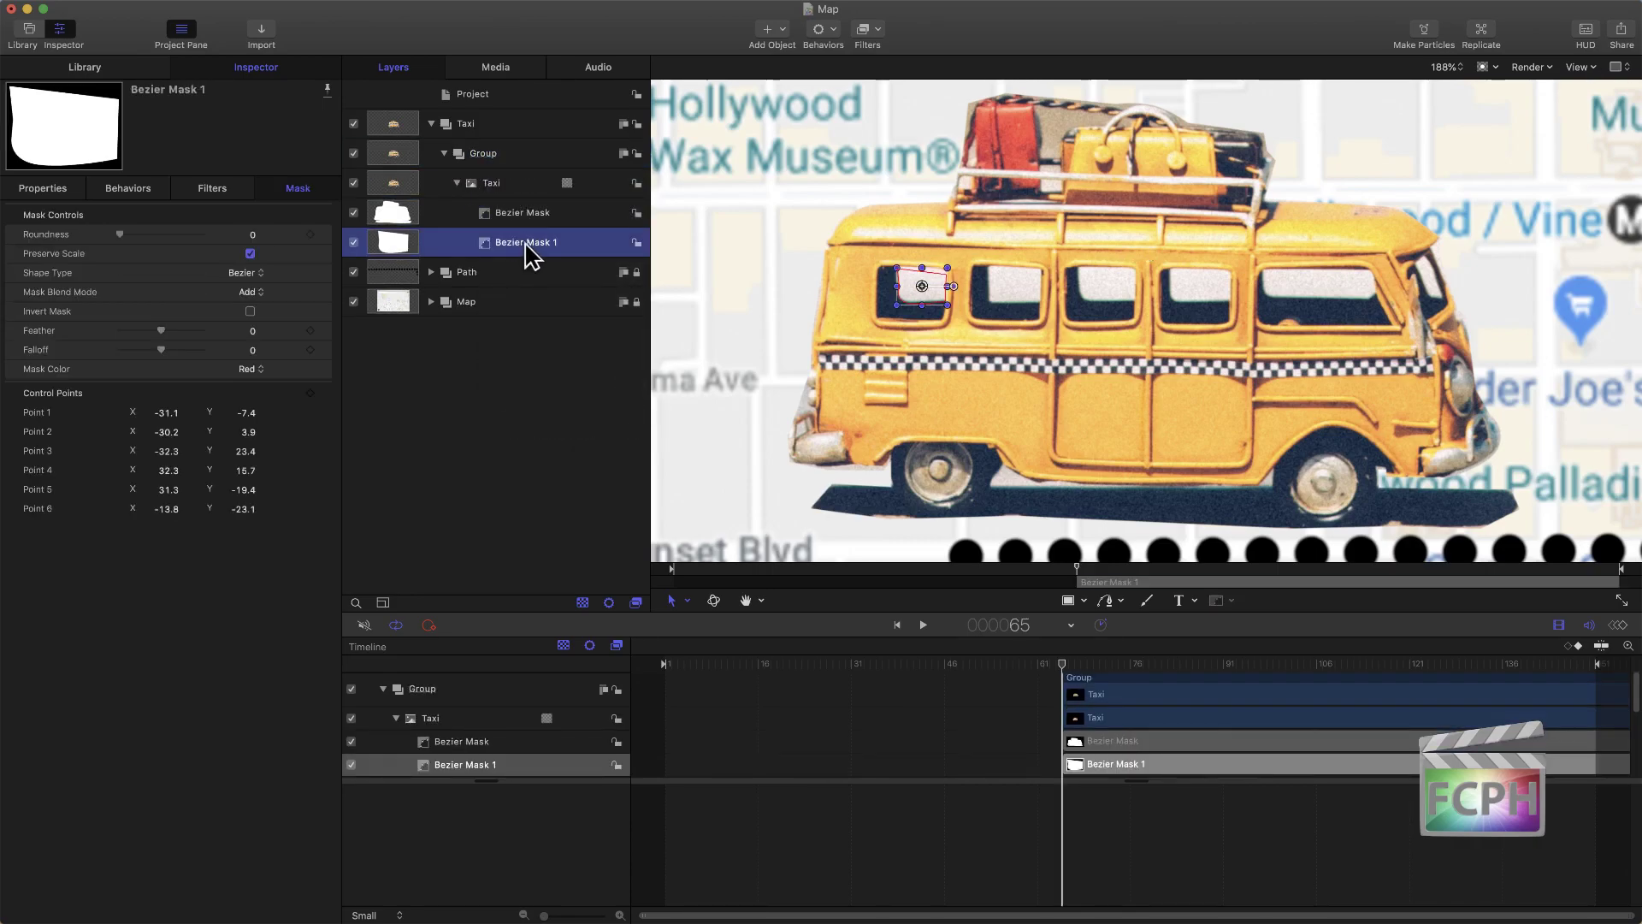
{"action": "left_click_drag", "start_coordinate": [526, 248], "coordinate": [492, 163]}
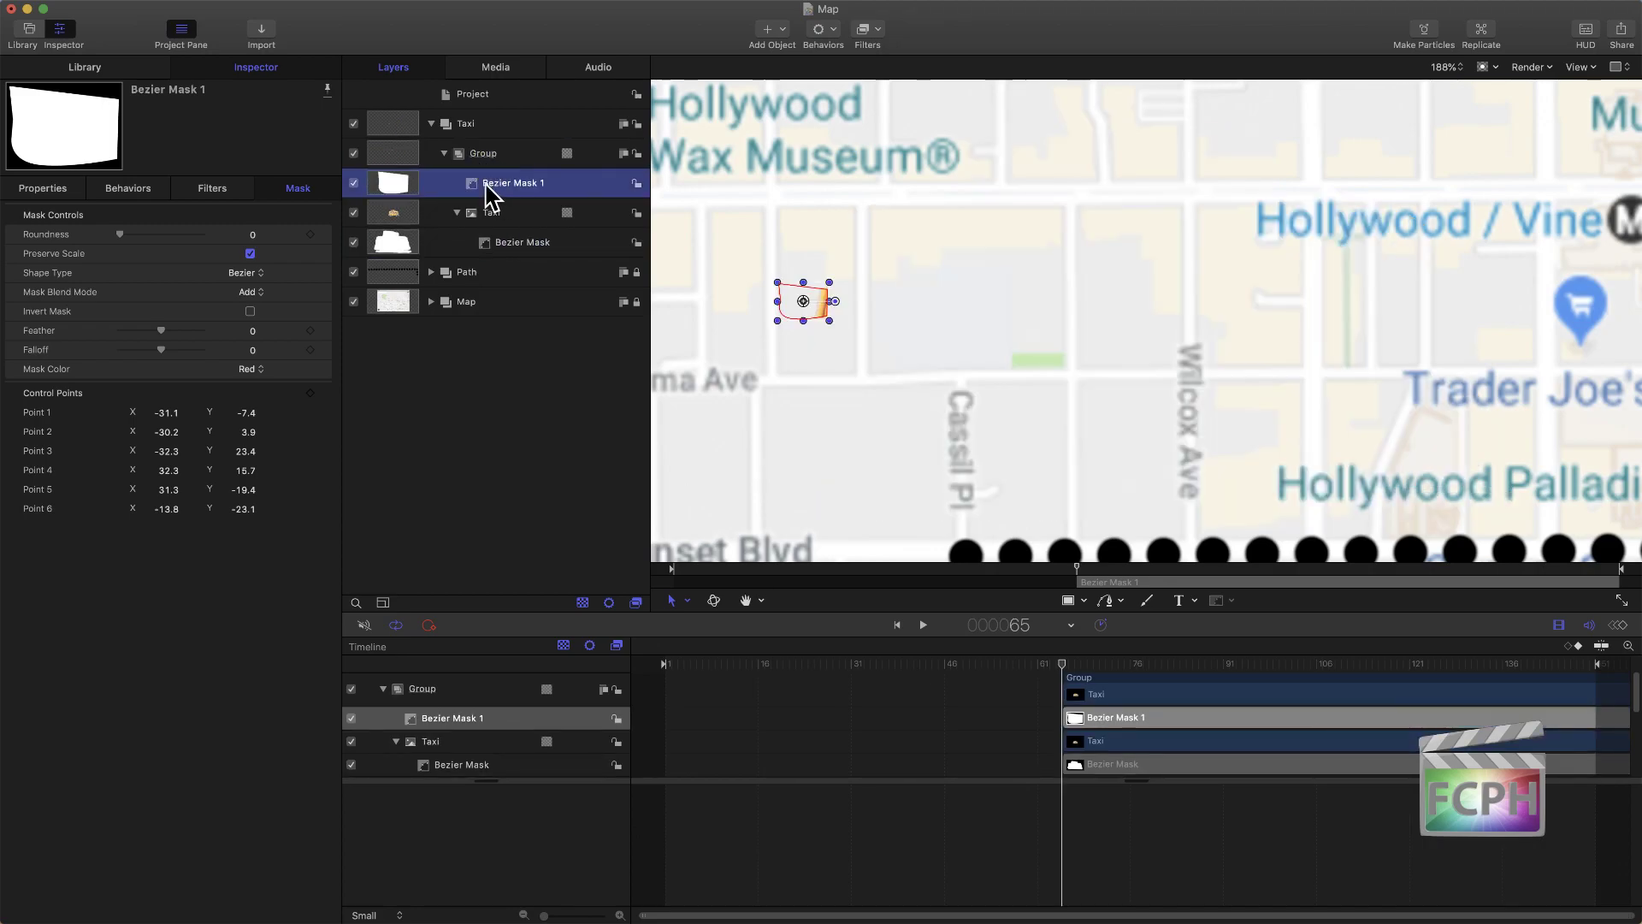
{"action": "key", "text": "super+z"}
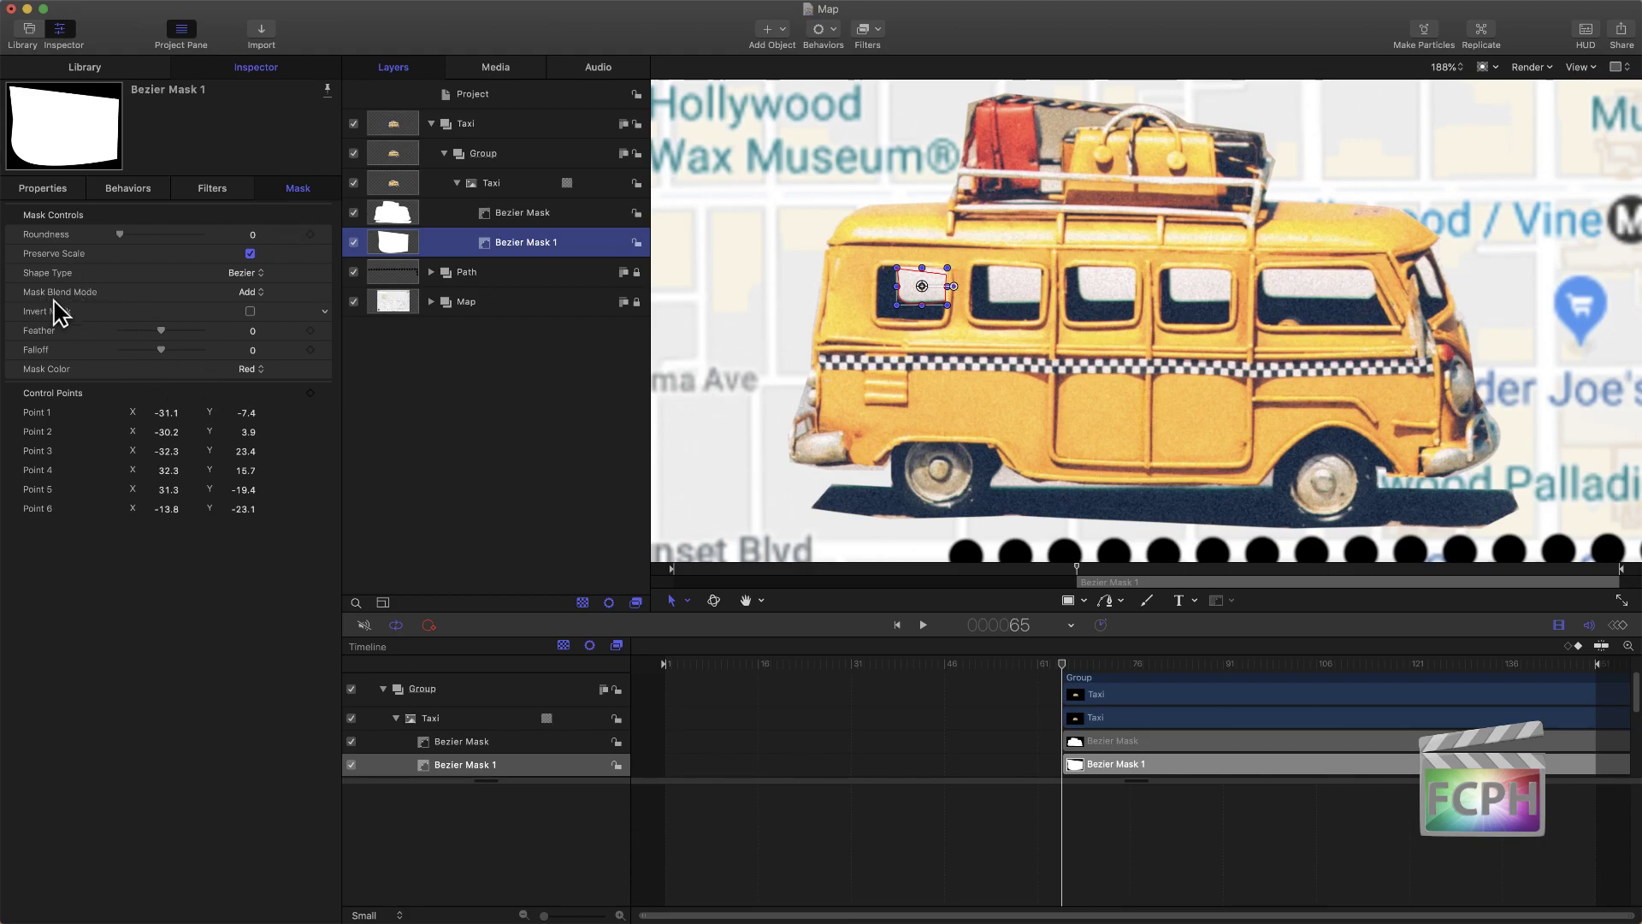
Step: Try the Subtract blend mode on Bezier Mask 1 and return it to Add
{"action": "left_click", "coordinate": [246, 293]}
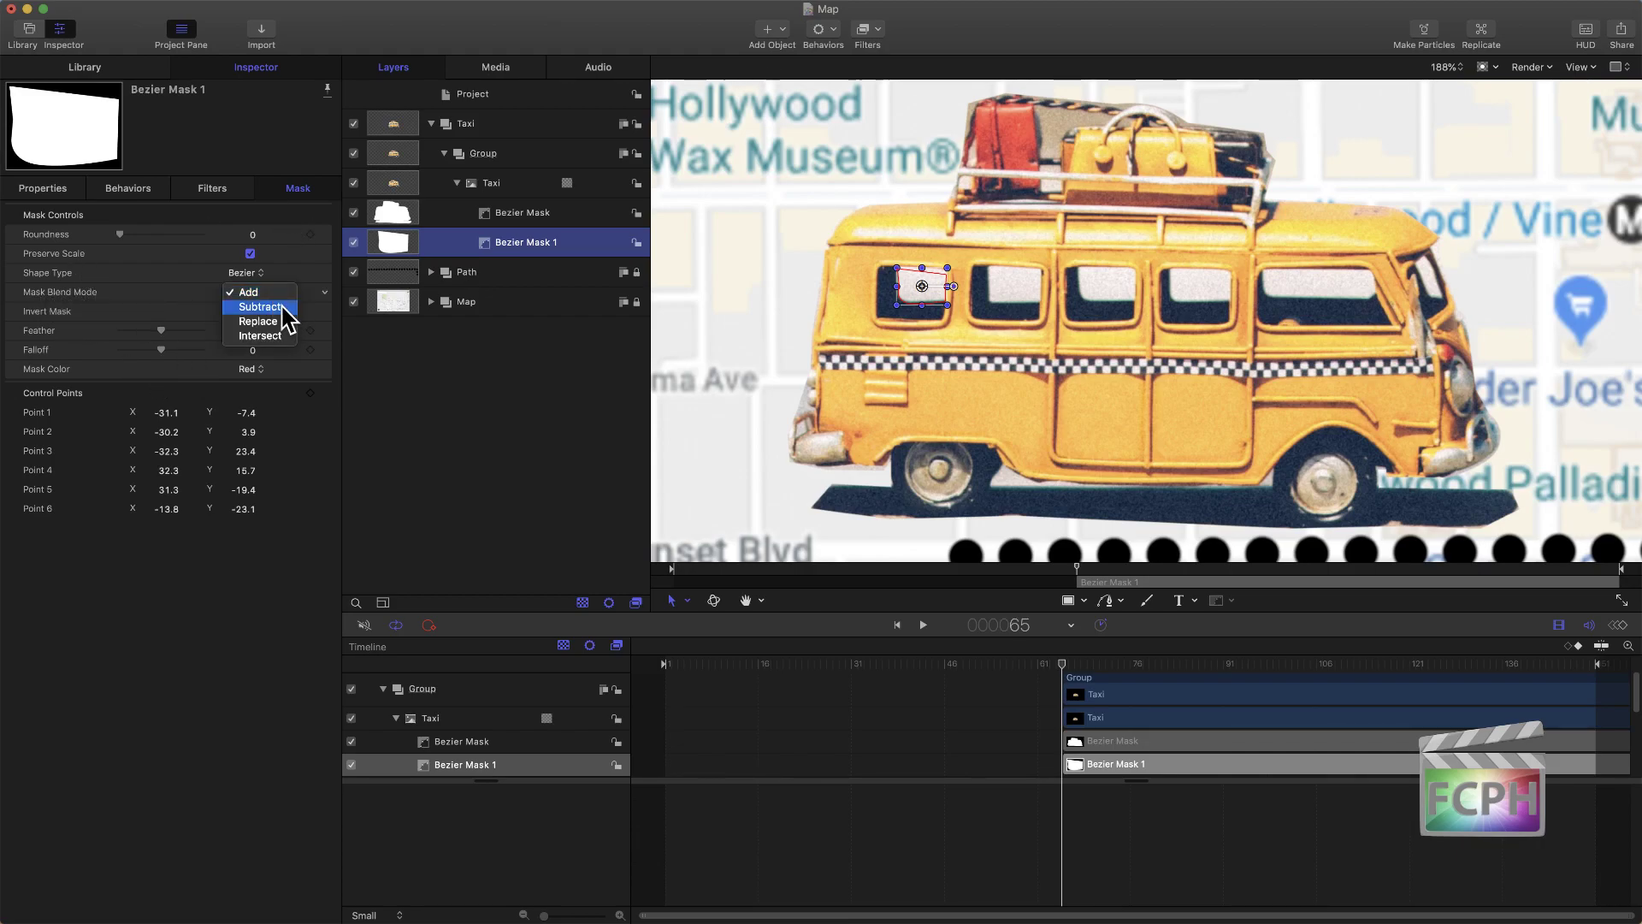
{"action": "left_click", "coordinate": [260, 308]}
{"action": "left_click", "coordinate": [255, 293]}
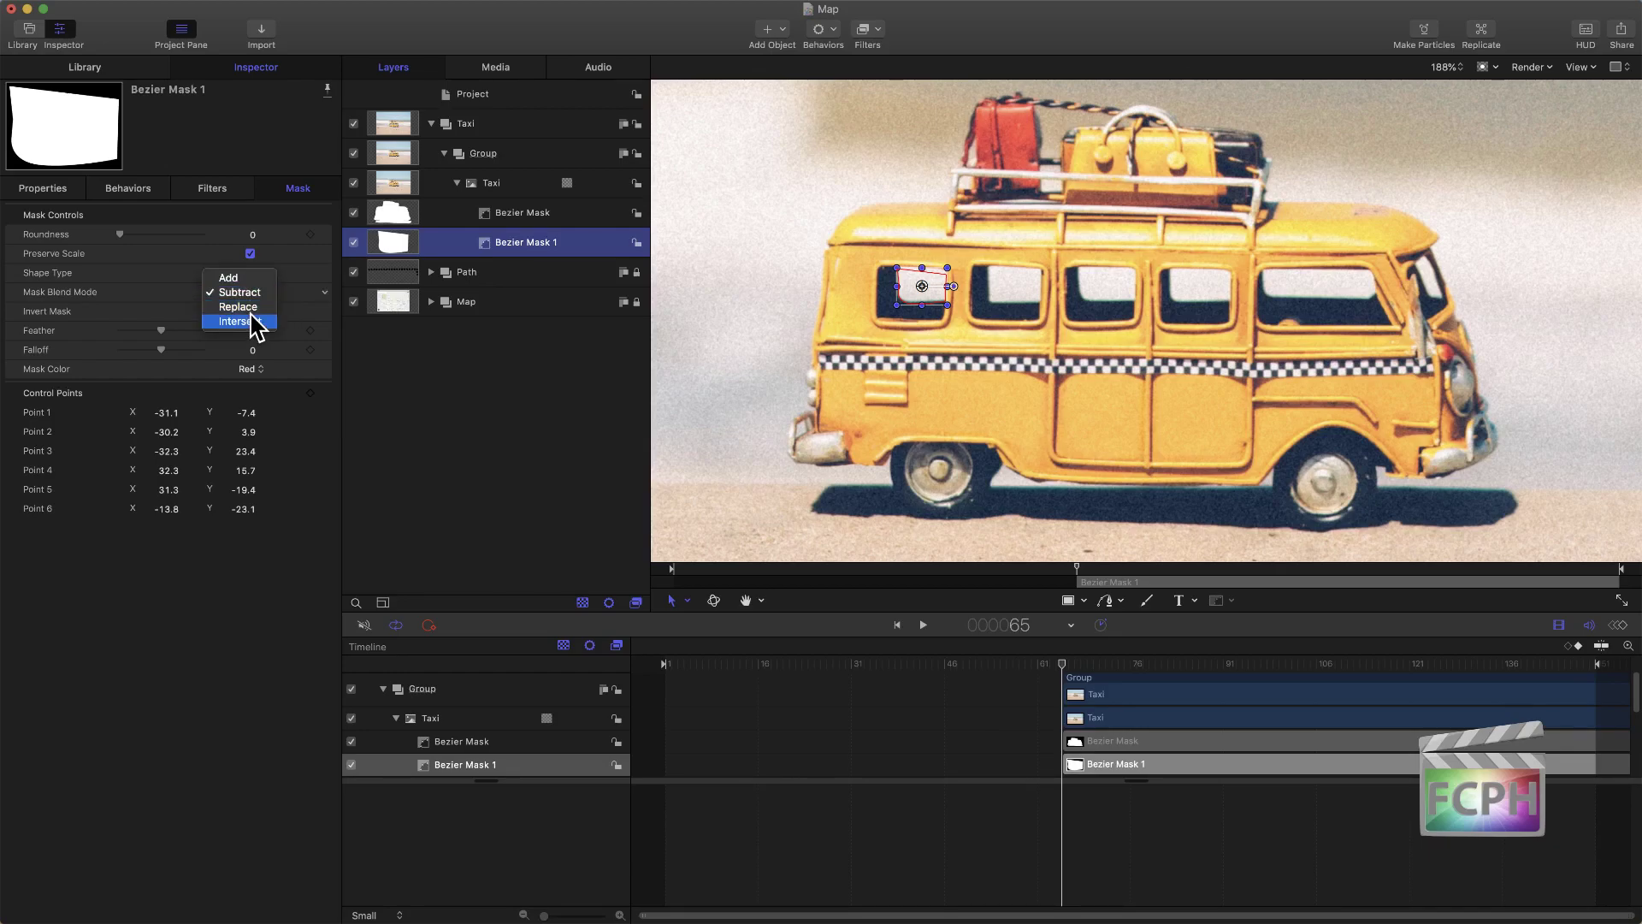
{"action": "left_click", "coordinate": [256, 279]}
Step: Try the Subtract blend mode on the van's outline mask and return it to Add
{"action": "left_click", "coordinate": [499, 212]}
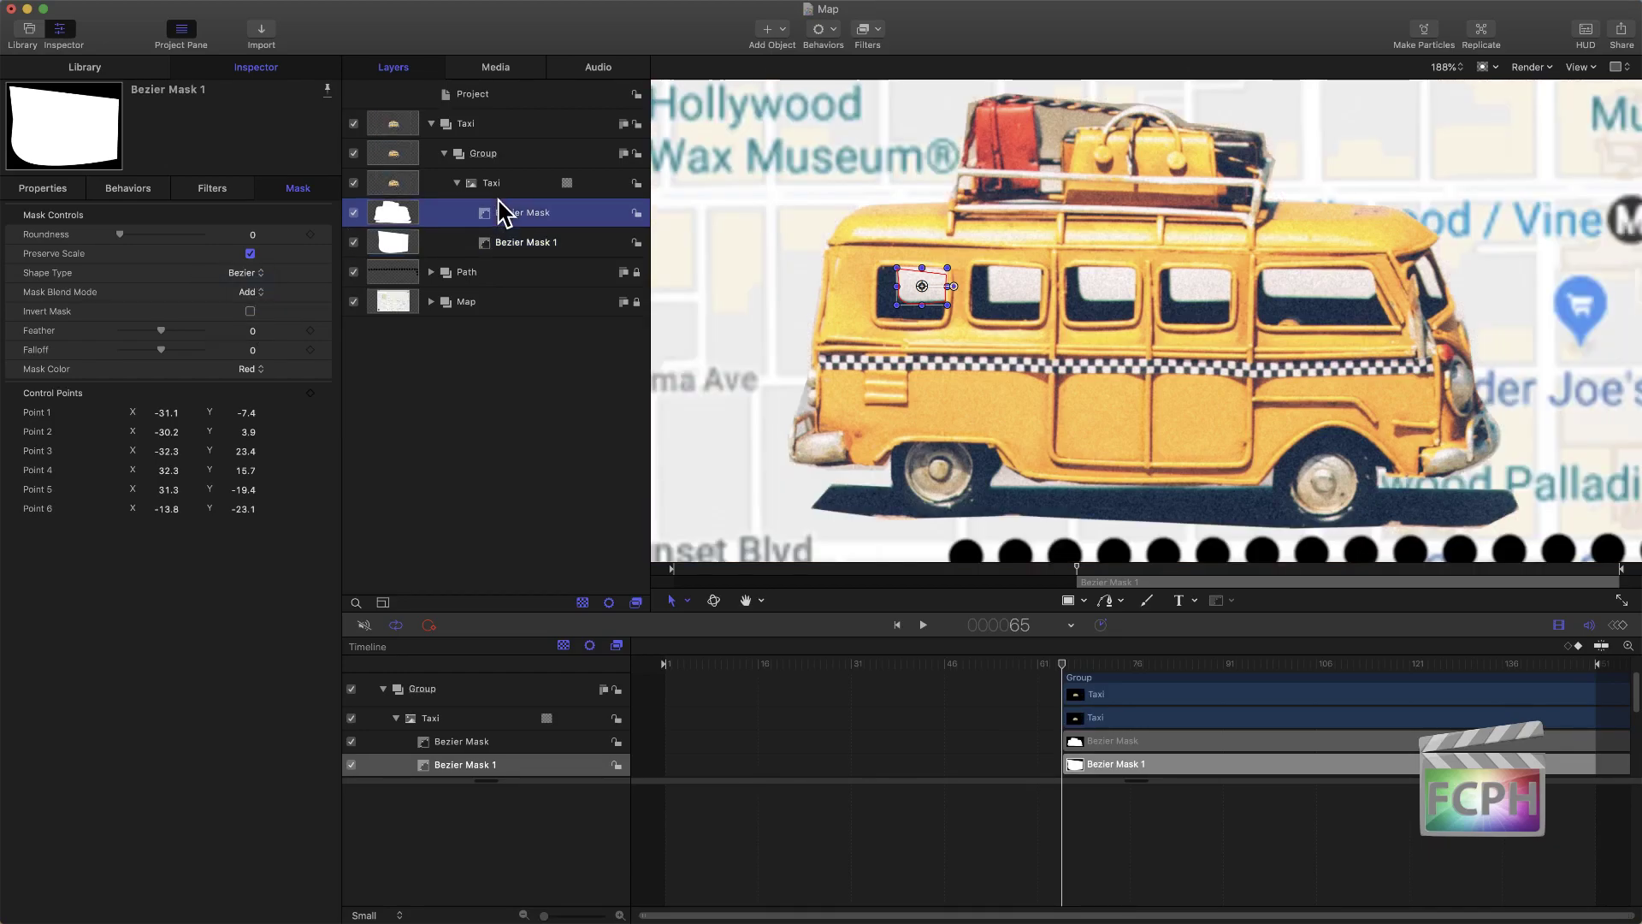
{"action": "left_click", "coordinate": [264, 305]}
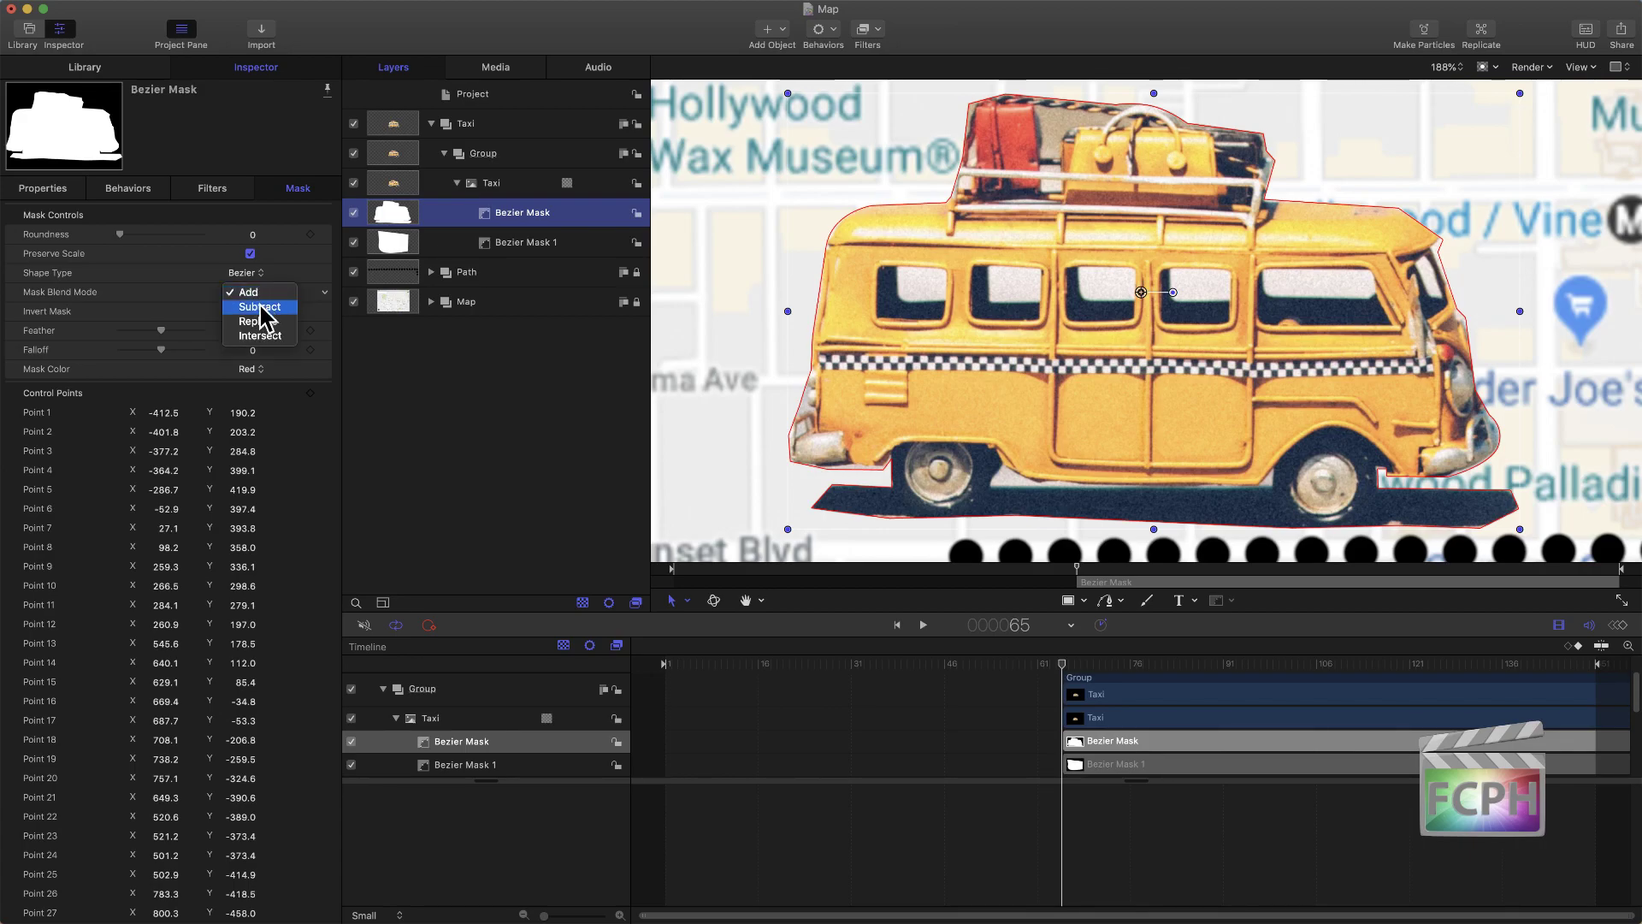
{"action": "left_click", "coordinate": [260, 308]}
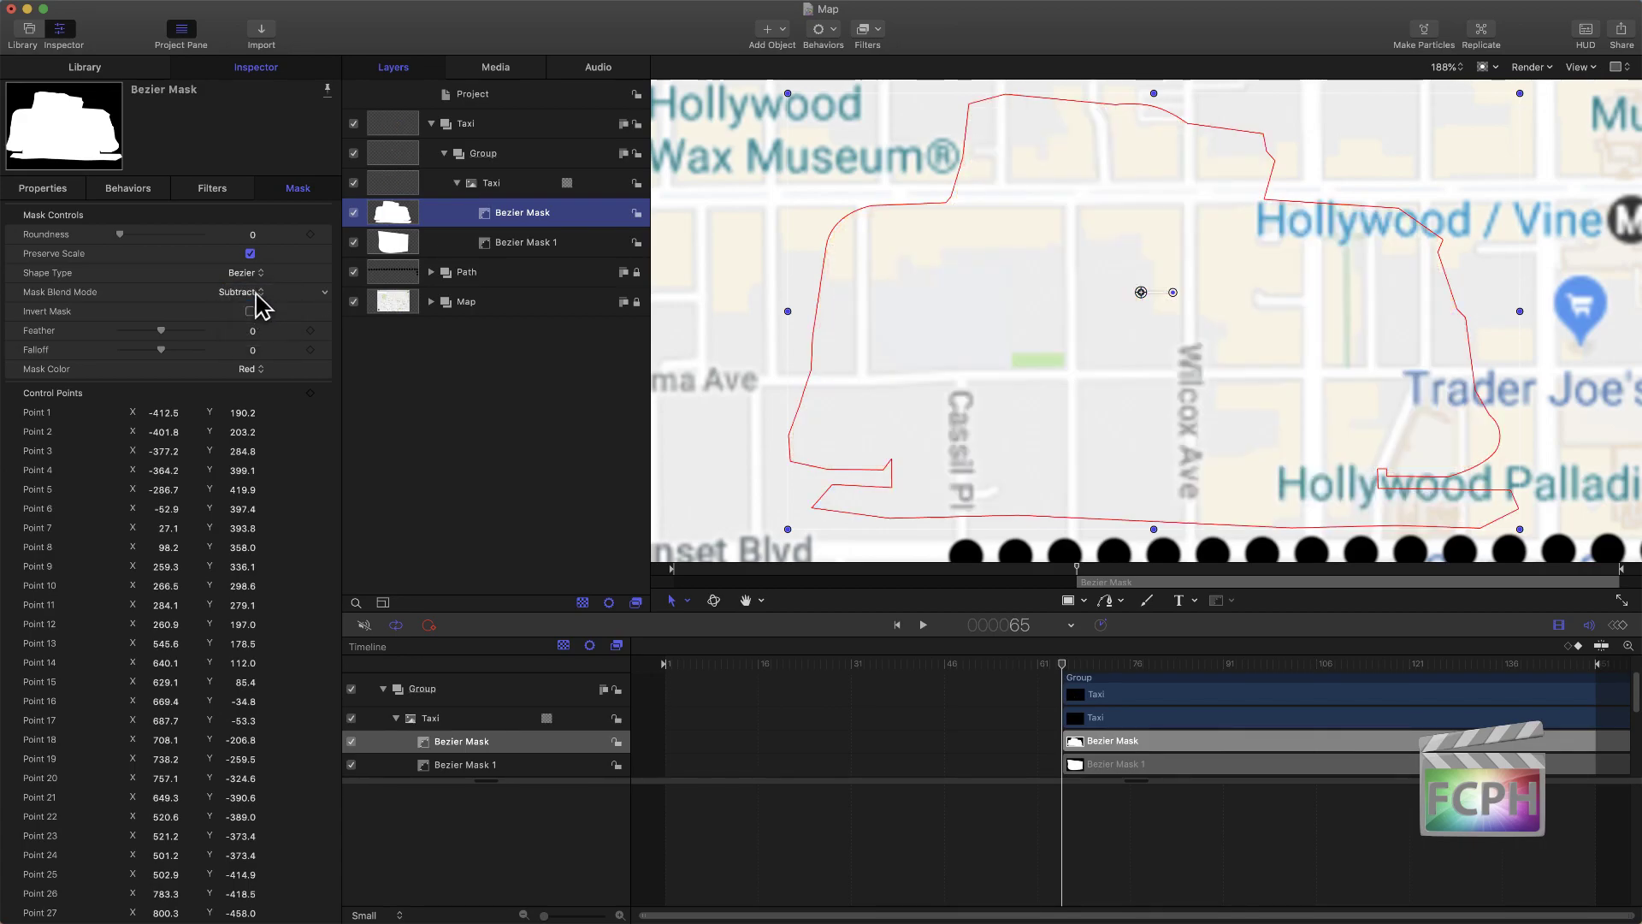
{"action": "left_click", "coordinate": [260, 296]}
{"action": "left_click", "coordinate": [253, 278]}
Step: Set Bezier Mask 1 to the Subtract blend mode and reorder it above the outline mask, leaving Invert Mask off
{"action": "left_click", "coordinate": [514, 242]}
{"action": "left_click", "coordinate": [256, 295]}
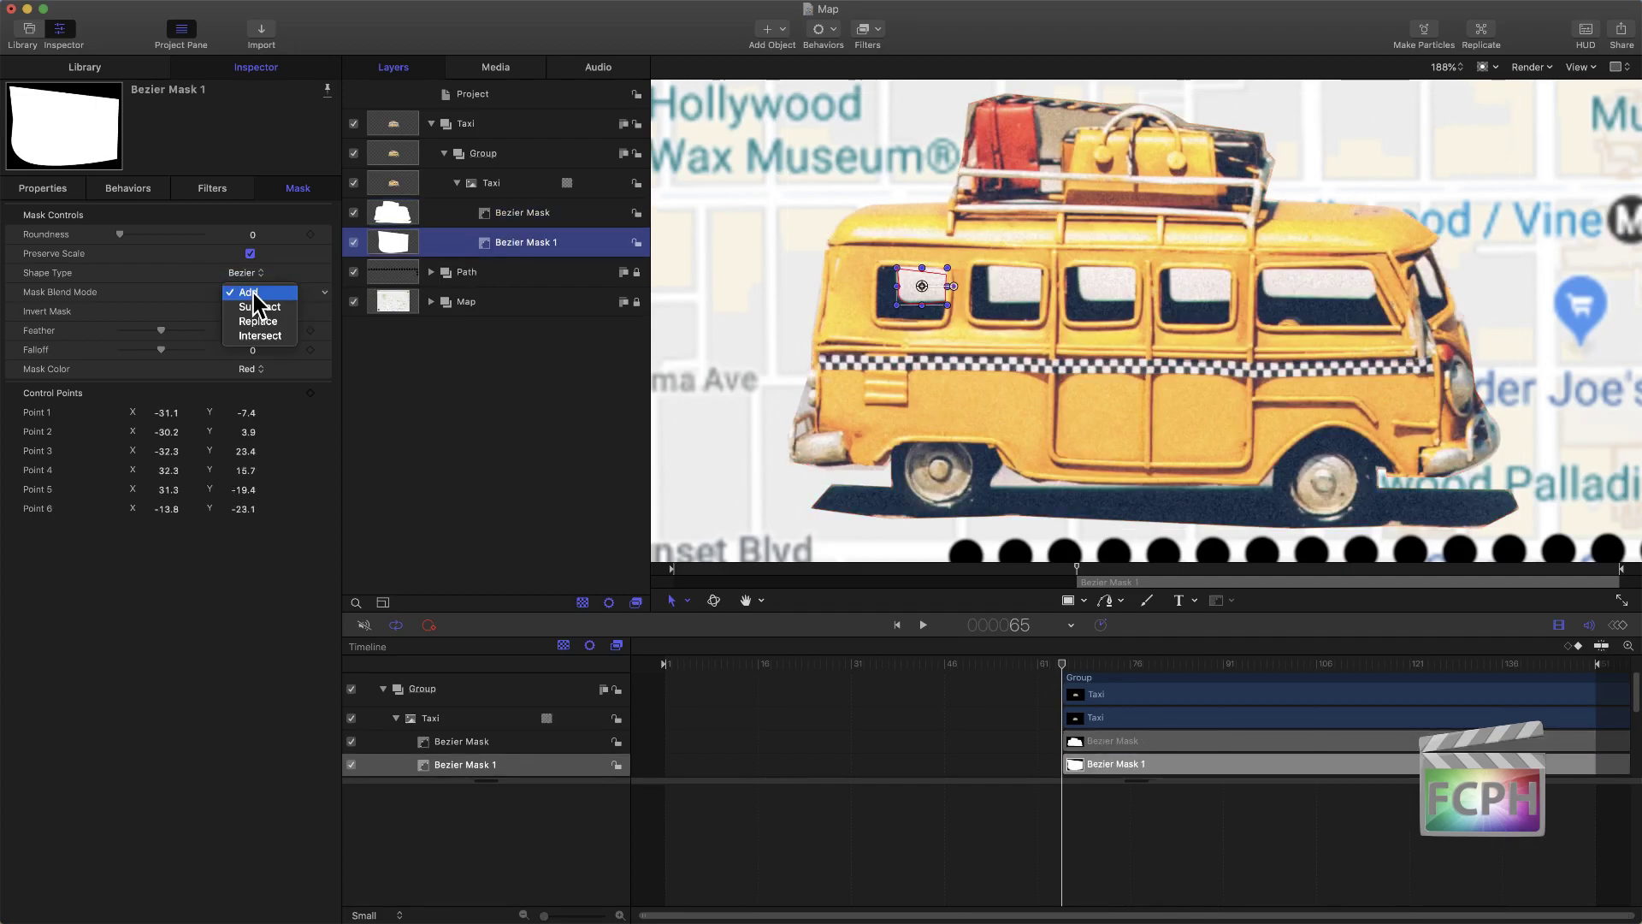
{"action": "left_click", "coordinate": [259, 308]}
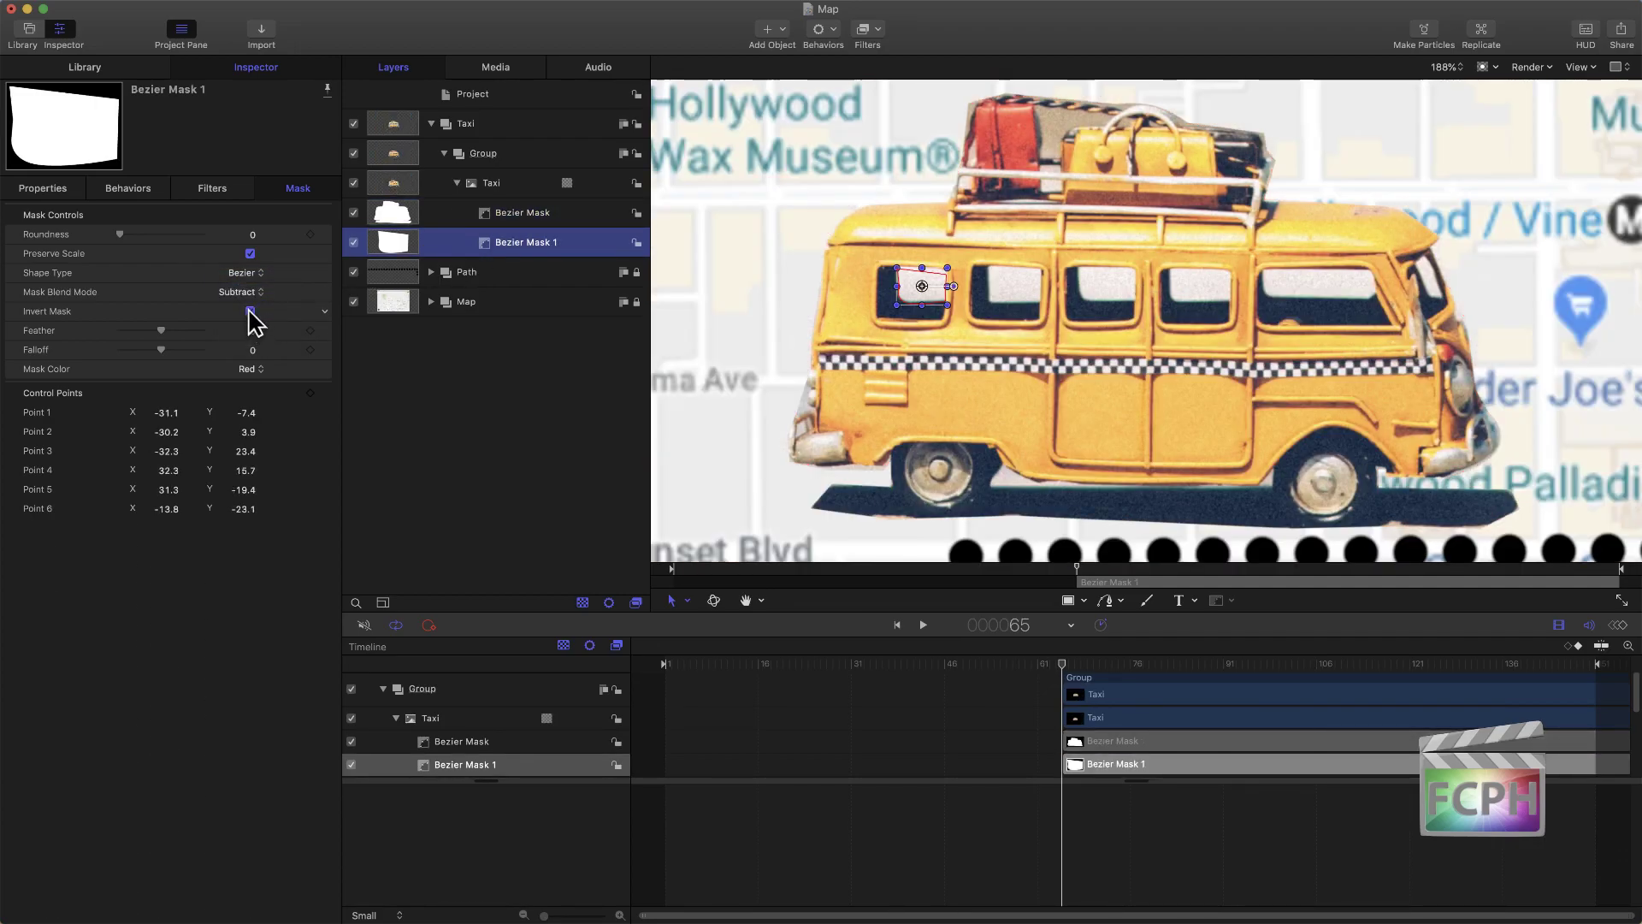
{"action": "left_click", "coordinate": [250, 312]}
{"action": "left_click_drag", "start_coordinate": [526, 243], "coordinate": [524, 214]}
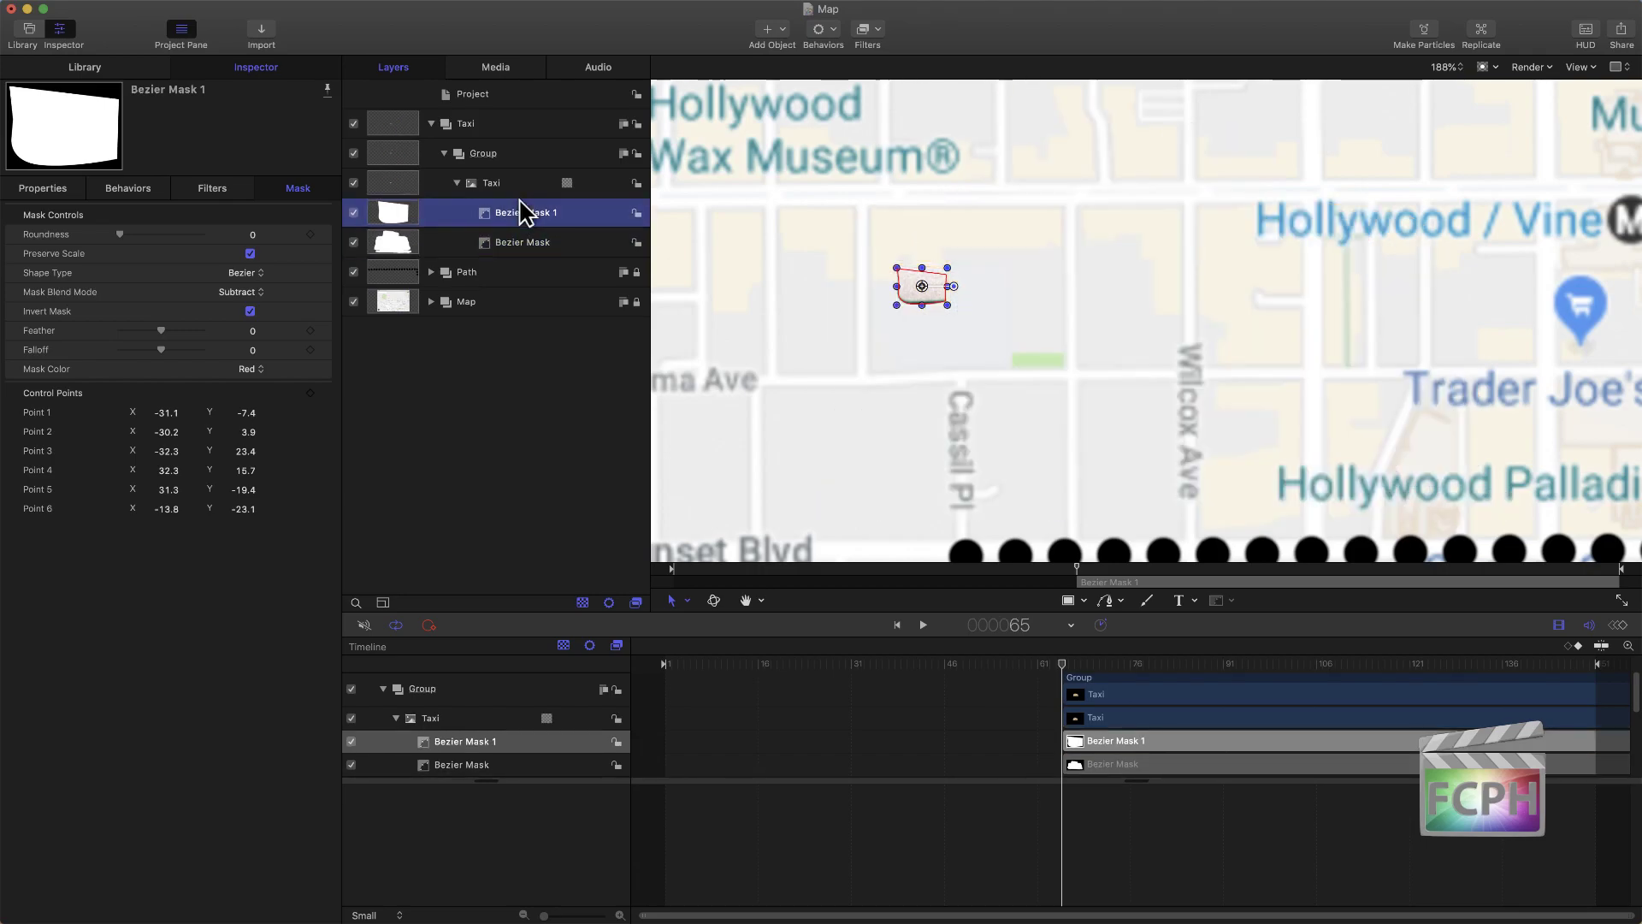
{"action": "left_click", "coordinate": [250, 311]}
{"action": "key", "text": "super+shift+a"}
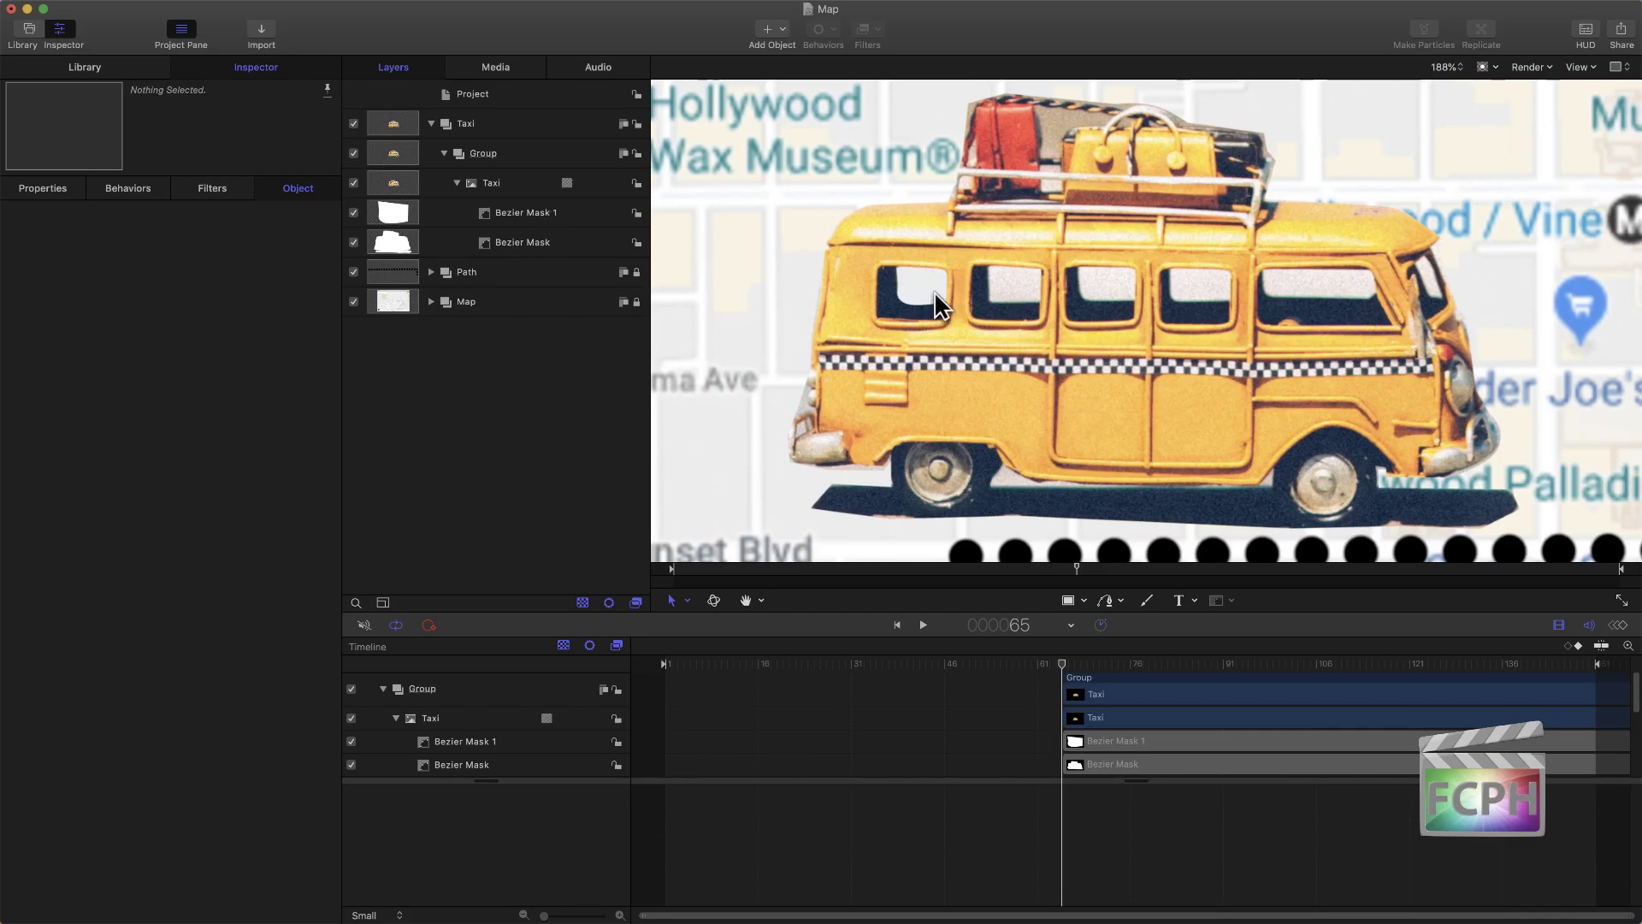
Step: Draw a closed five-point Bezier mask on the Taxi image around the see-through area of the second side window from the rear
{"action": "left_click", "coordinate": [476, 180]}
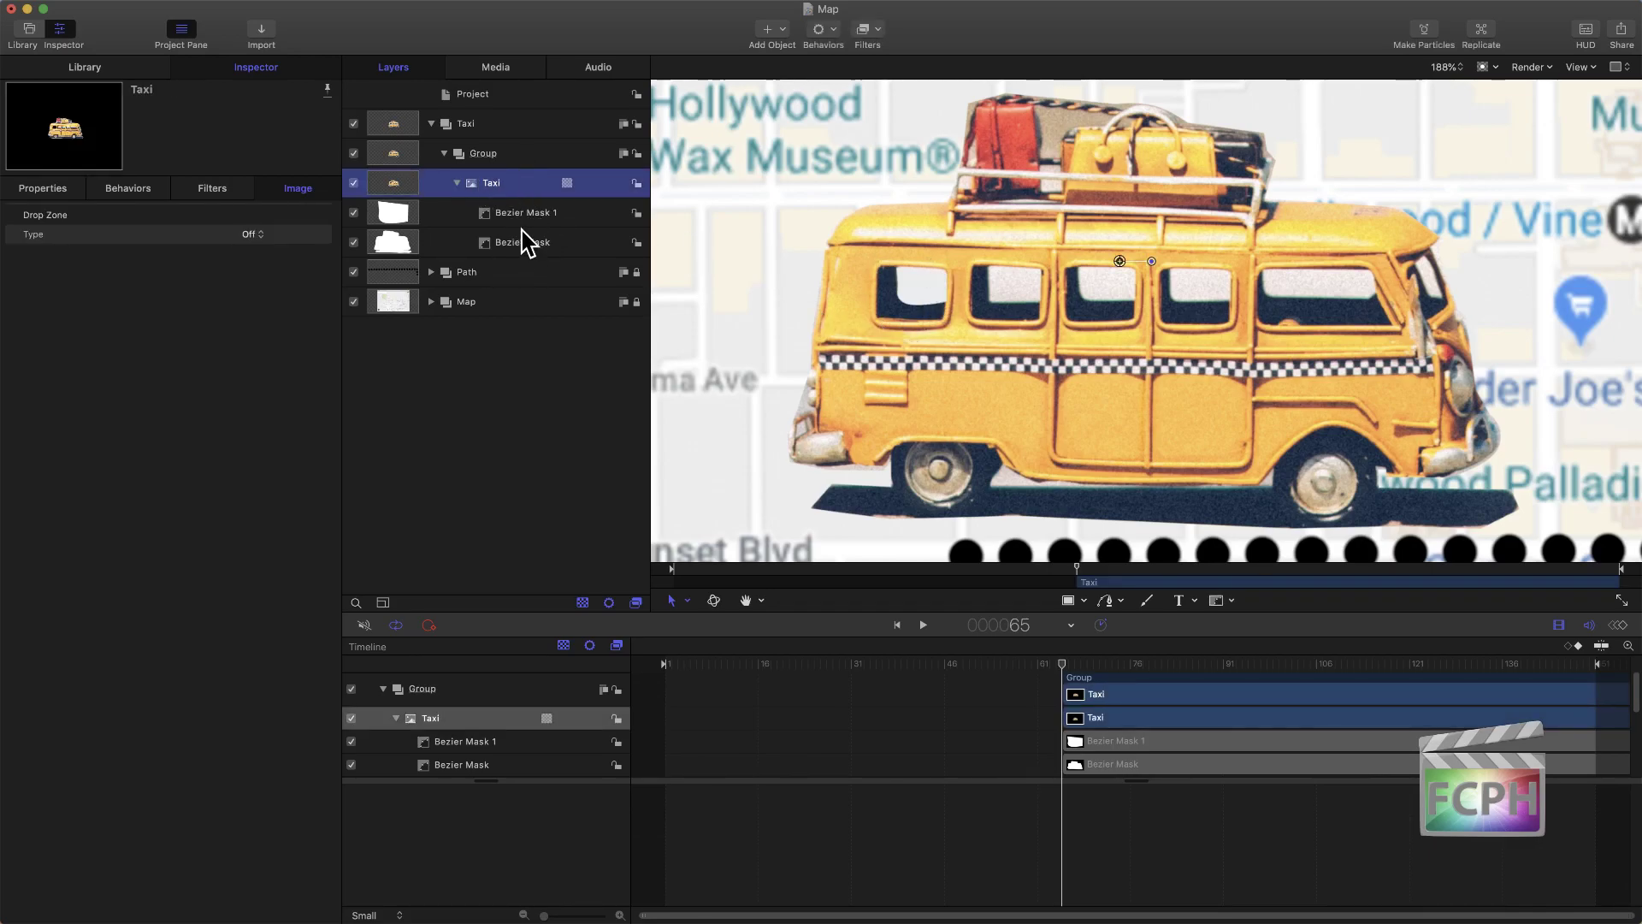
{"action": "left_click", "coordinate": [1232, 602]}
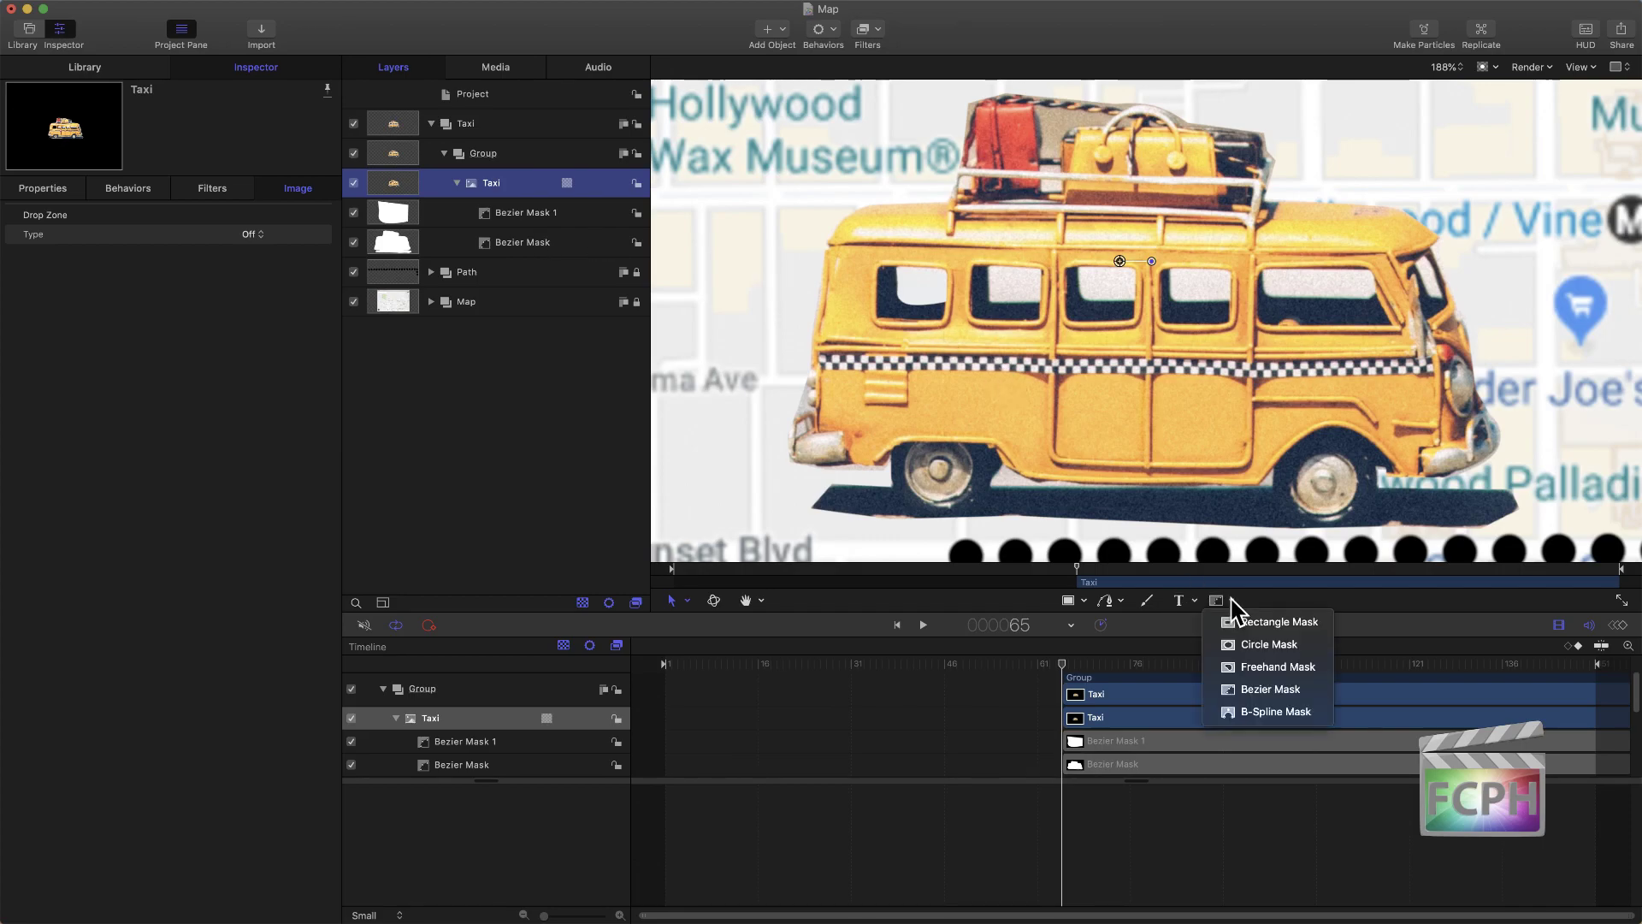
{"action": "left_click", "coordinate": [1264, 690]}
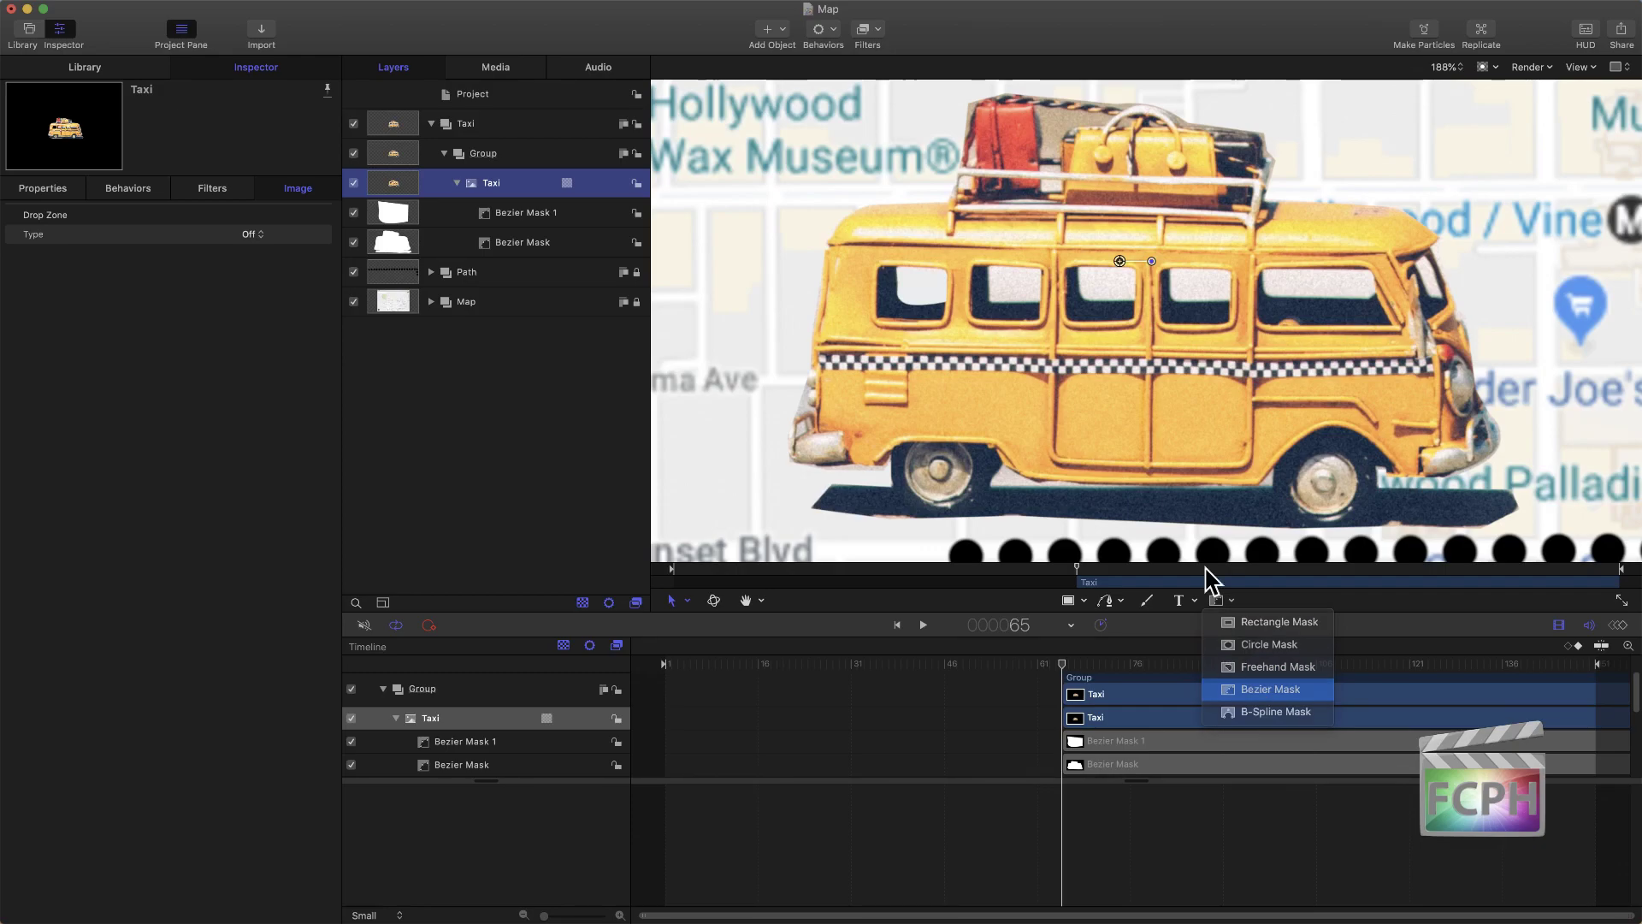
{"action": "left_click", "coordinate": [994, 268]}
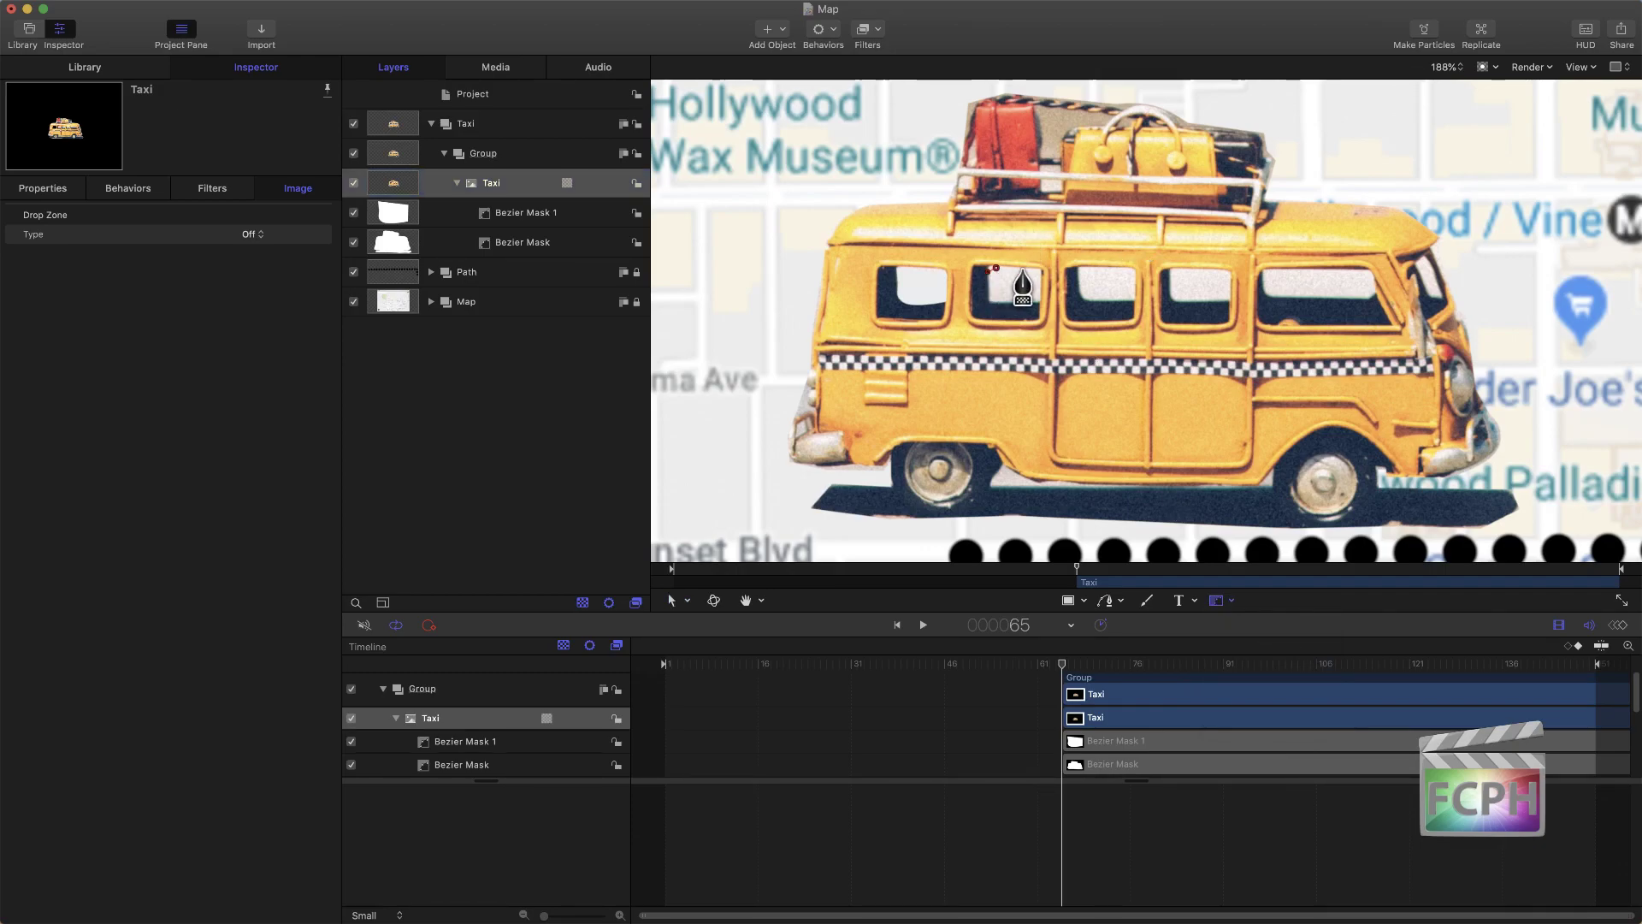
{"action": "left_click", "coordinate": [1041, 270]}
{"action": "left_click", "coordinate": [1040, 304]}
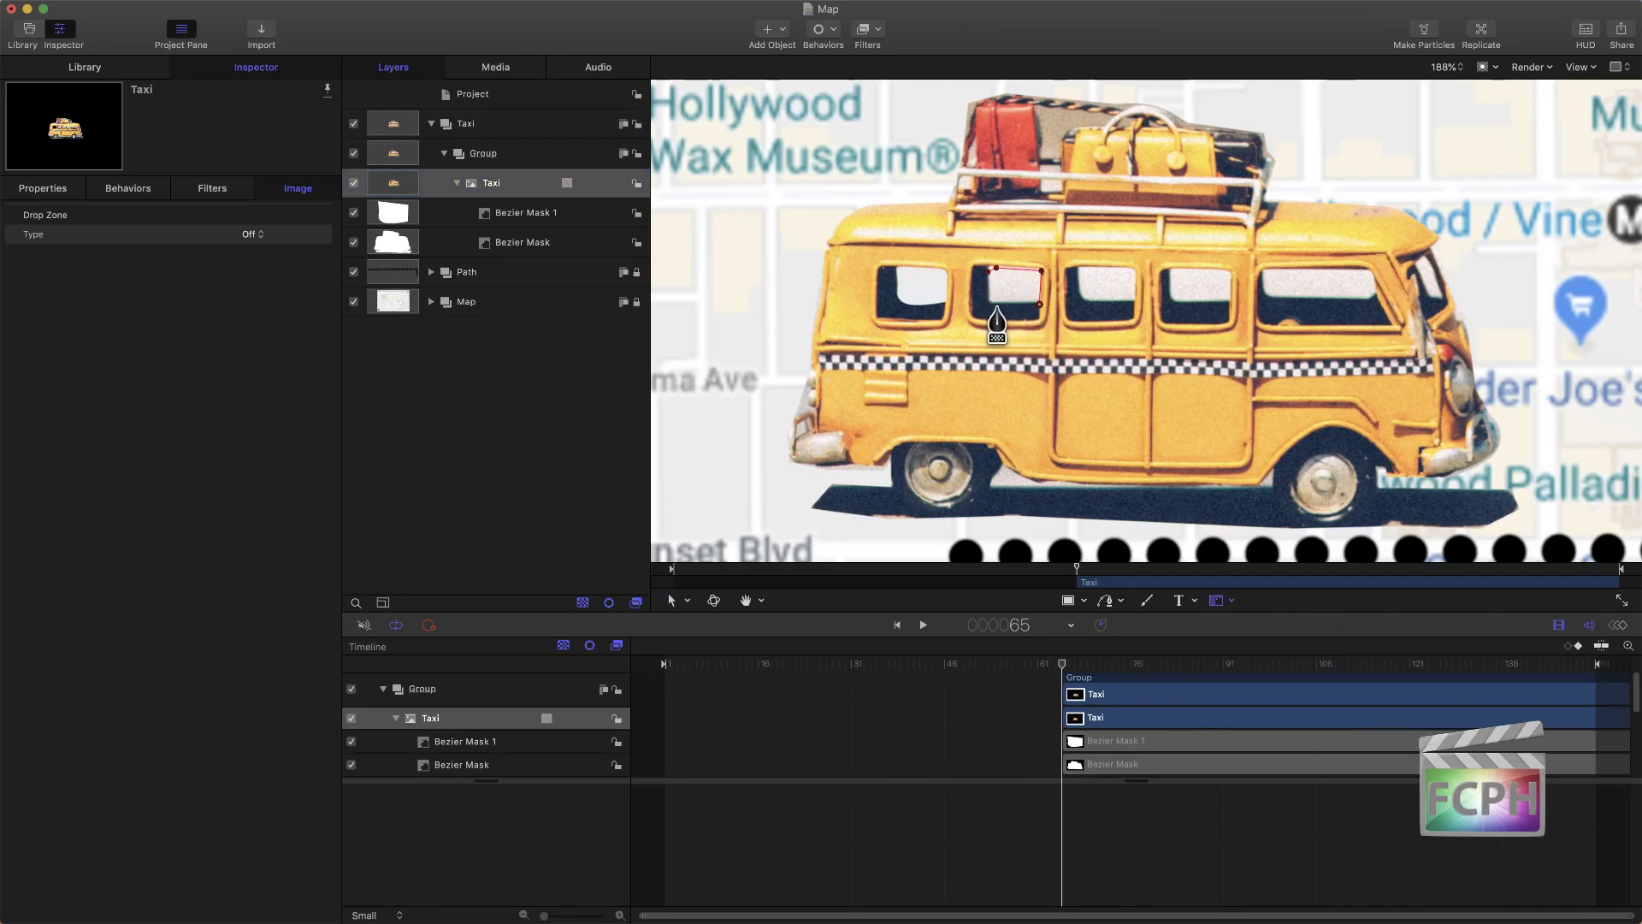
{"action": "left_click", "coordinate": [992, 272]}
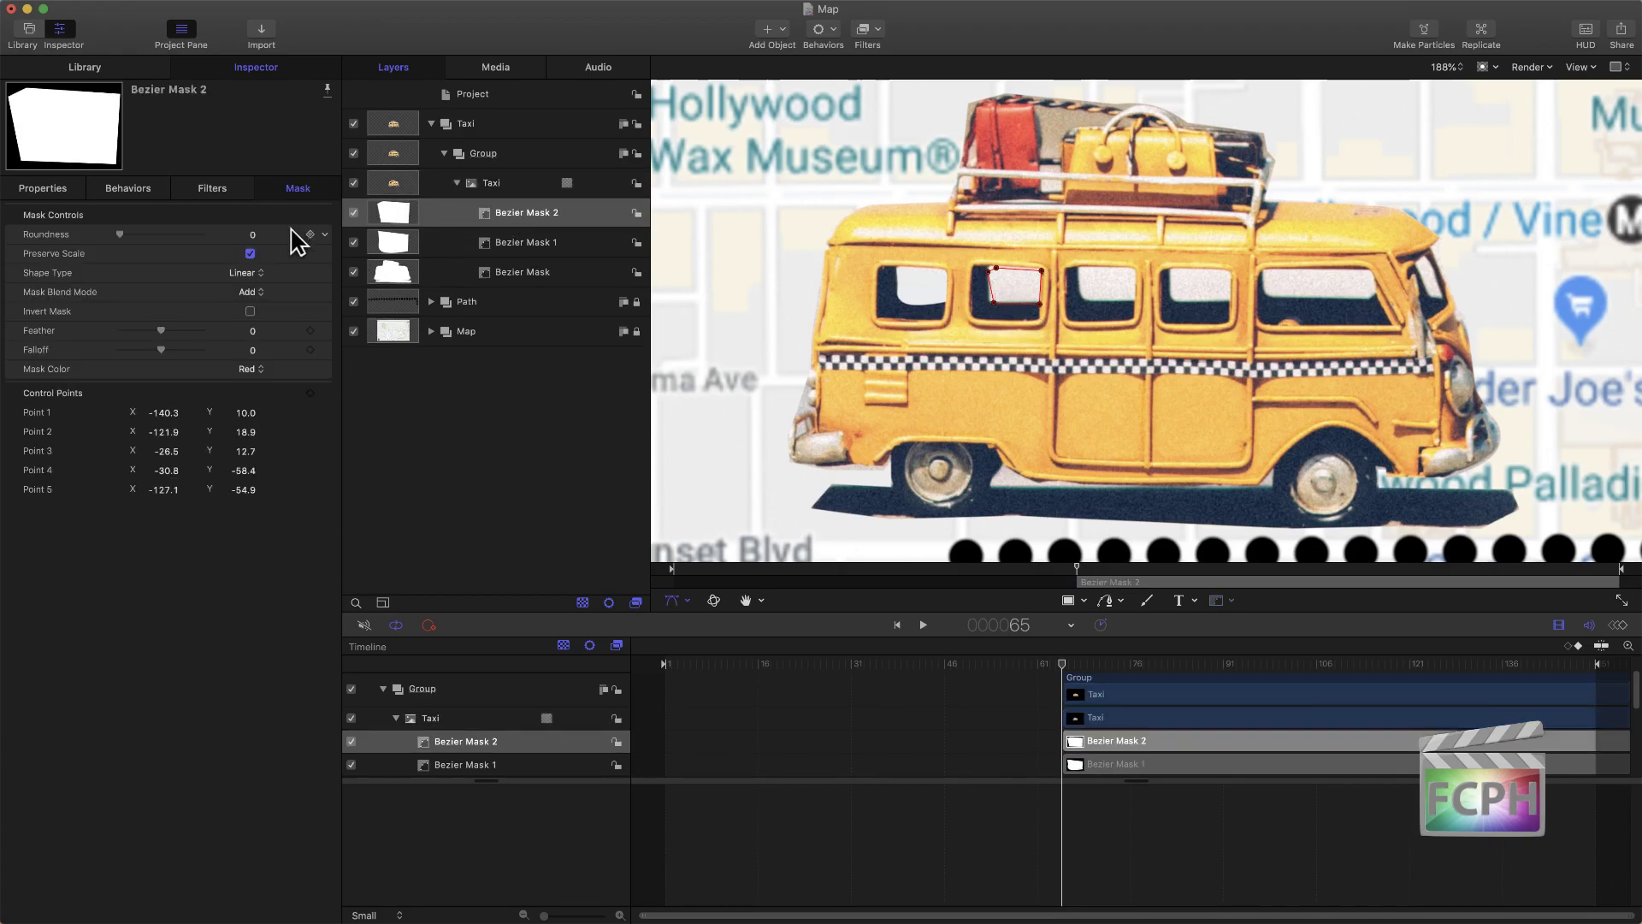
Step: Set the second window's mask to the Subtract blend mode and hide the Map group
{"action": "left_click", "coordinate": [253, 293]}
{"action": "left_click", "coordinate": [272, 316]}
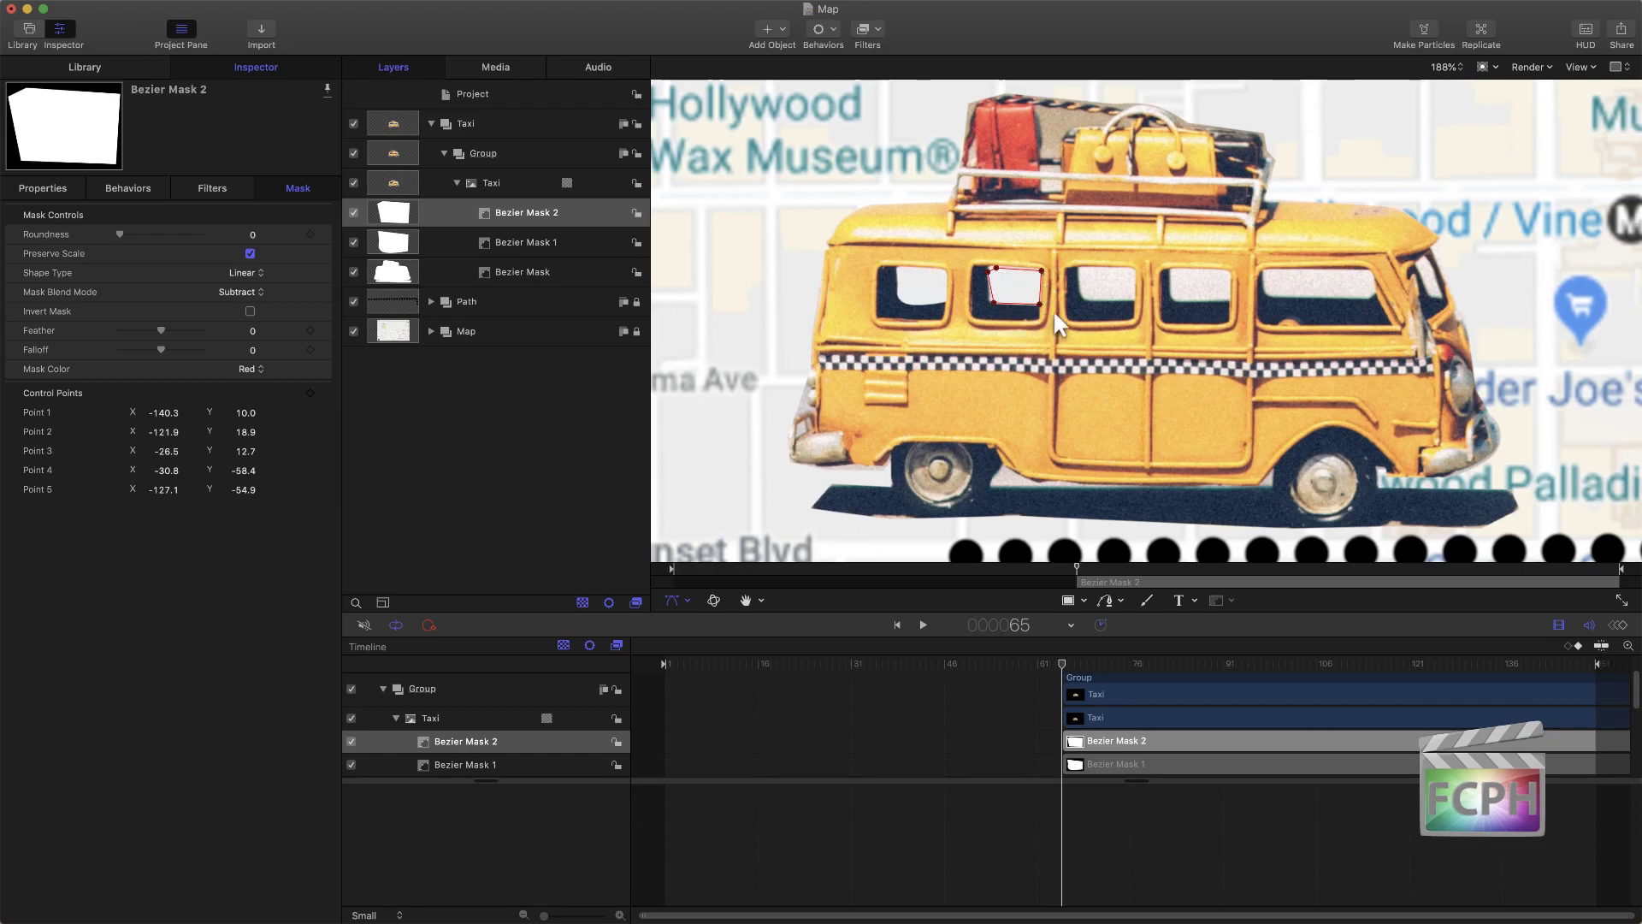
{"action": "left_click", "coordinate": [353, 332]}
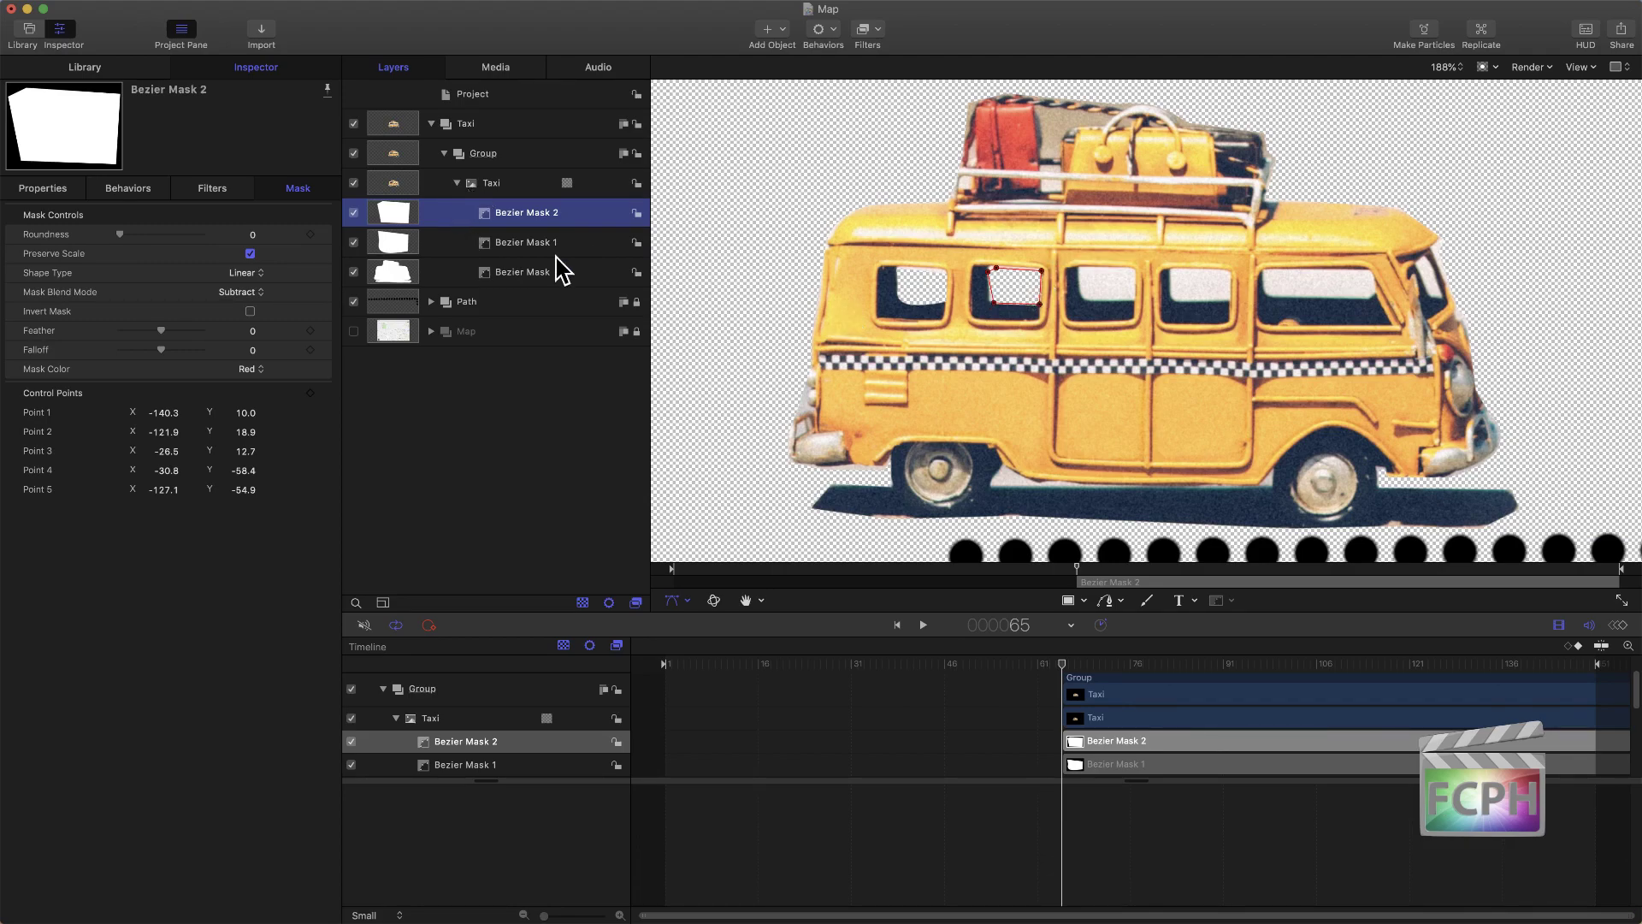
Step: Draw a closed Freehand mask on the Taxi image around the see-through area of the middle side window
{"action": "left_click", "coordinate": [513, 183]}
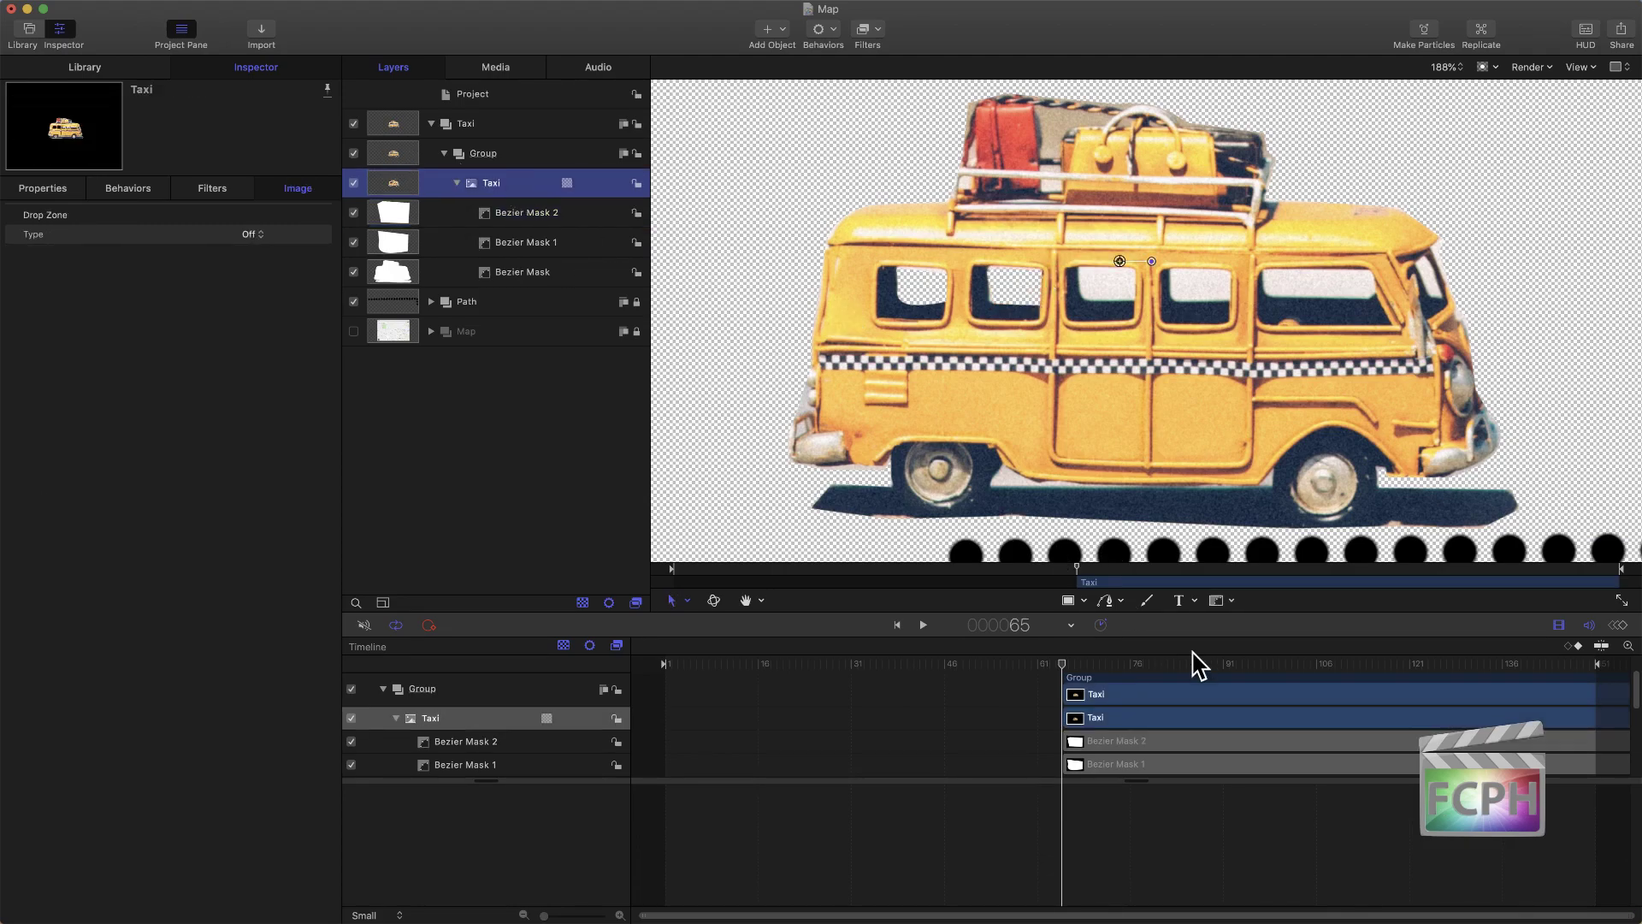
{"action": "left_click", "coordinate": [1221, 601]}
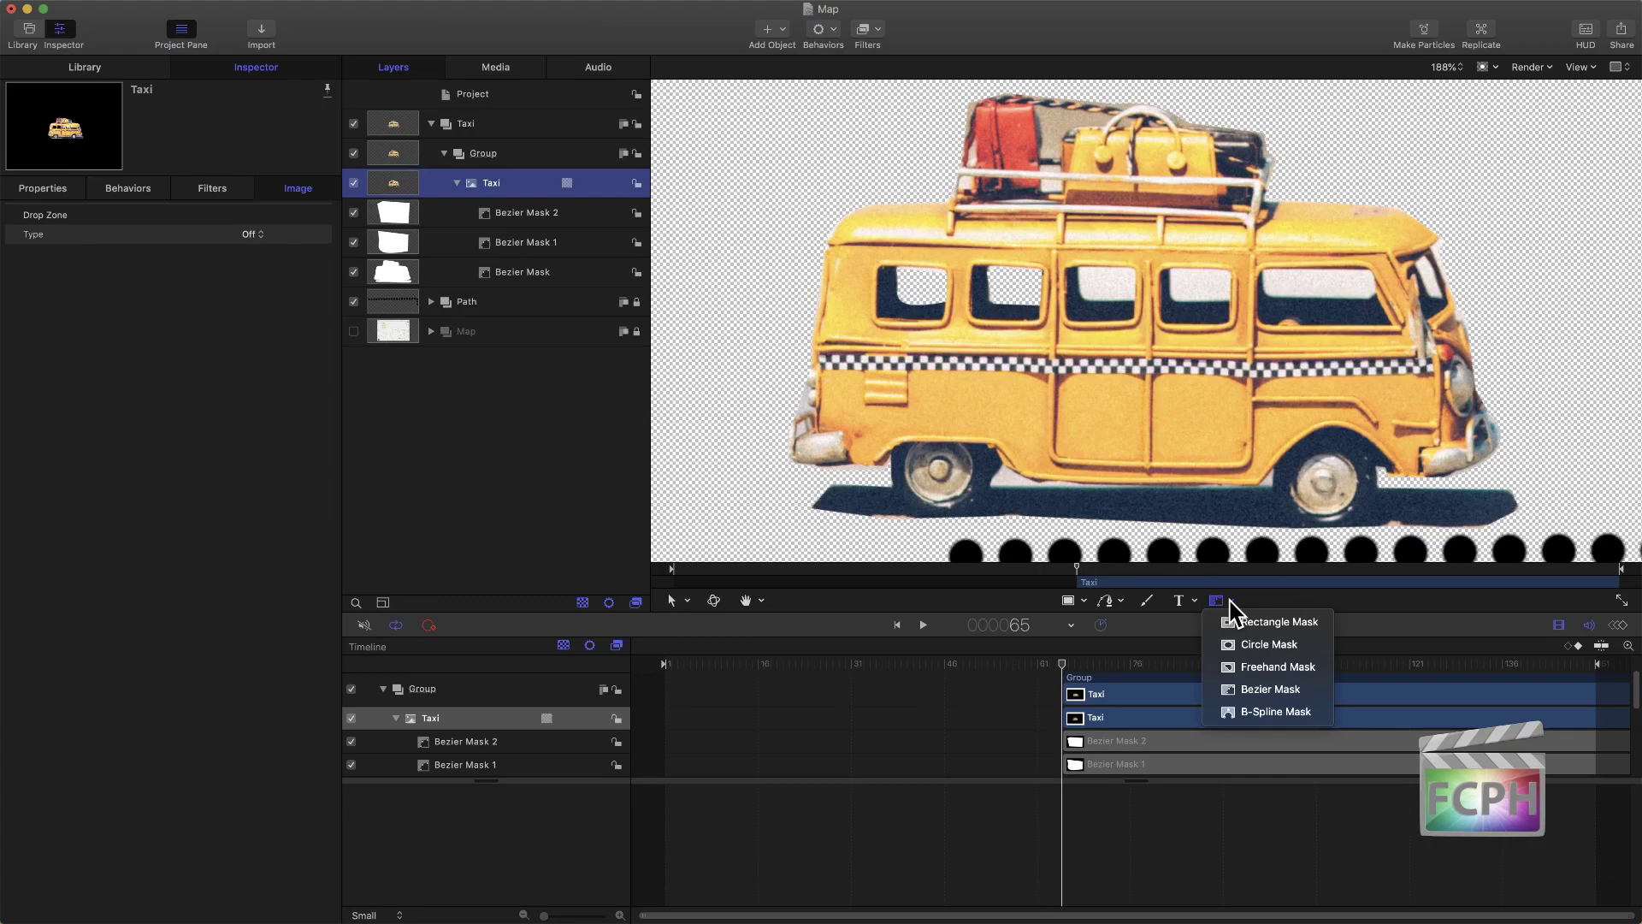
{"action": "left_click", "coordinate": [1281, 667]}
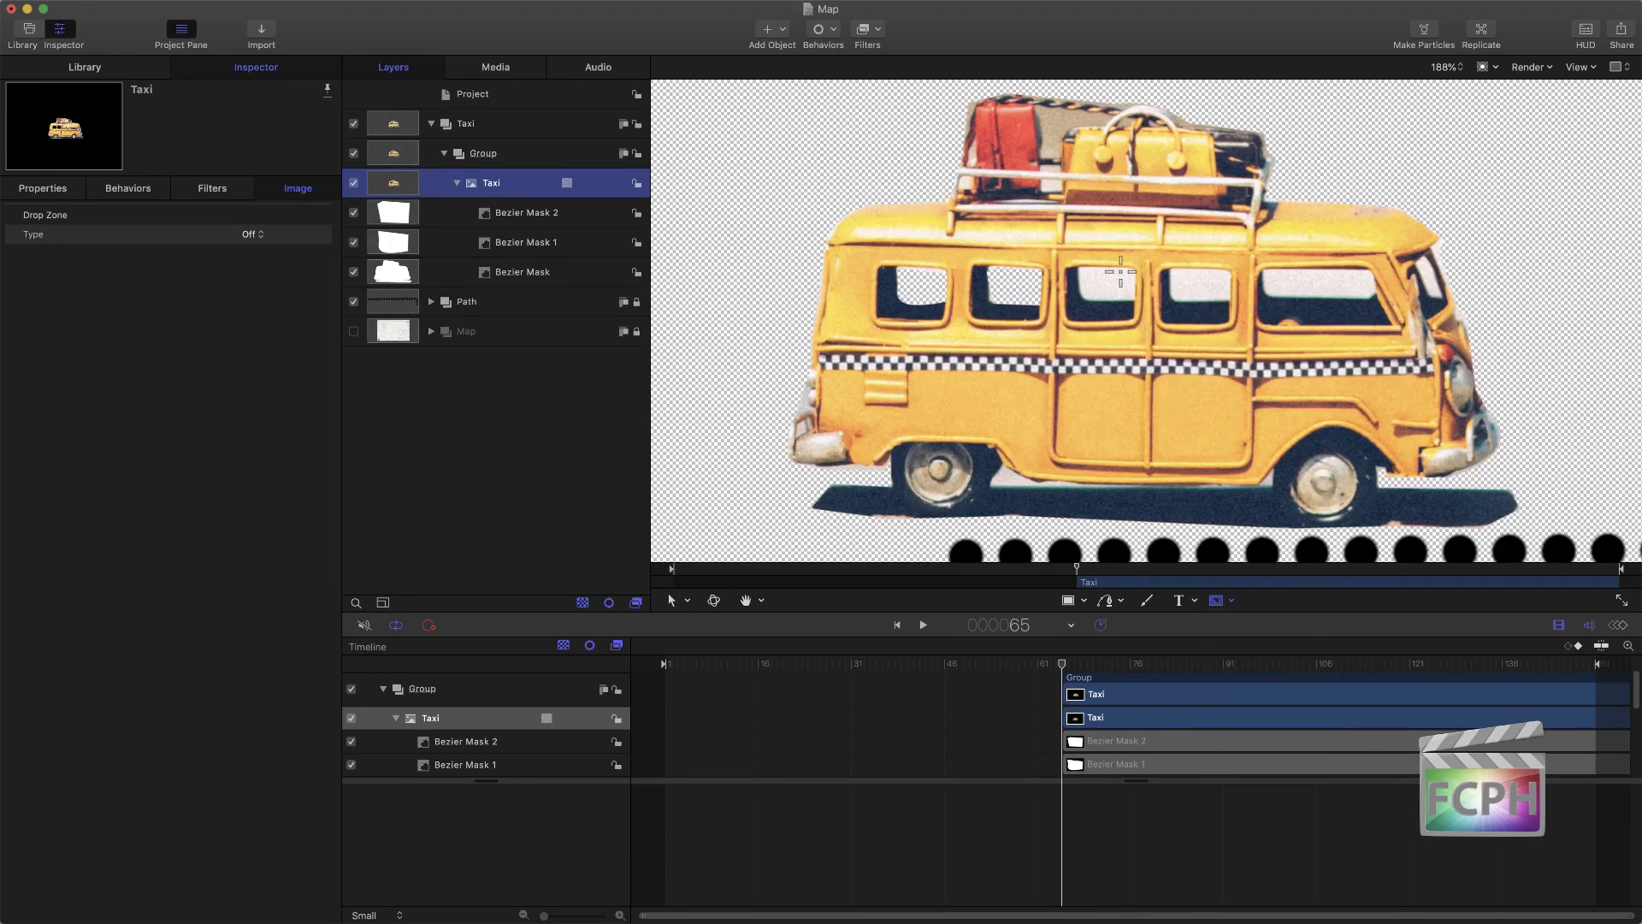
{"action": "left_click", "coordinate": [1088, 267]}
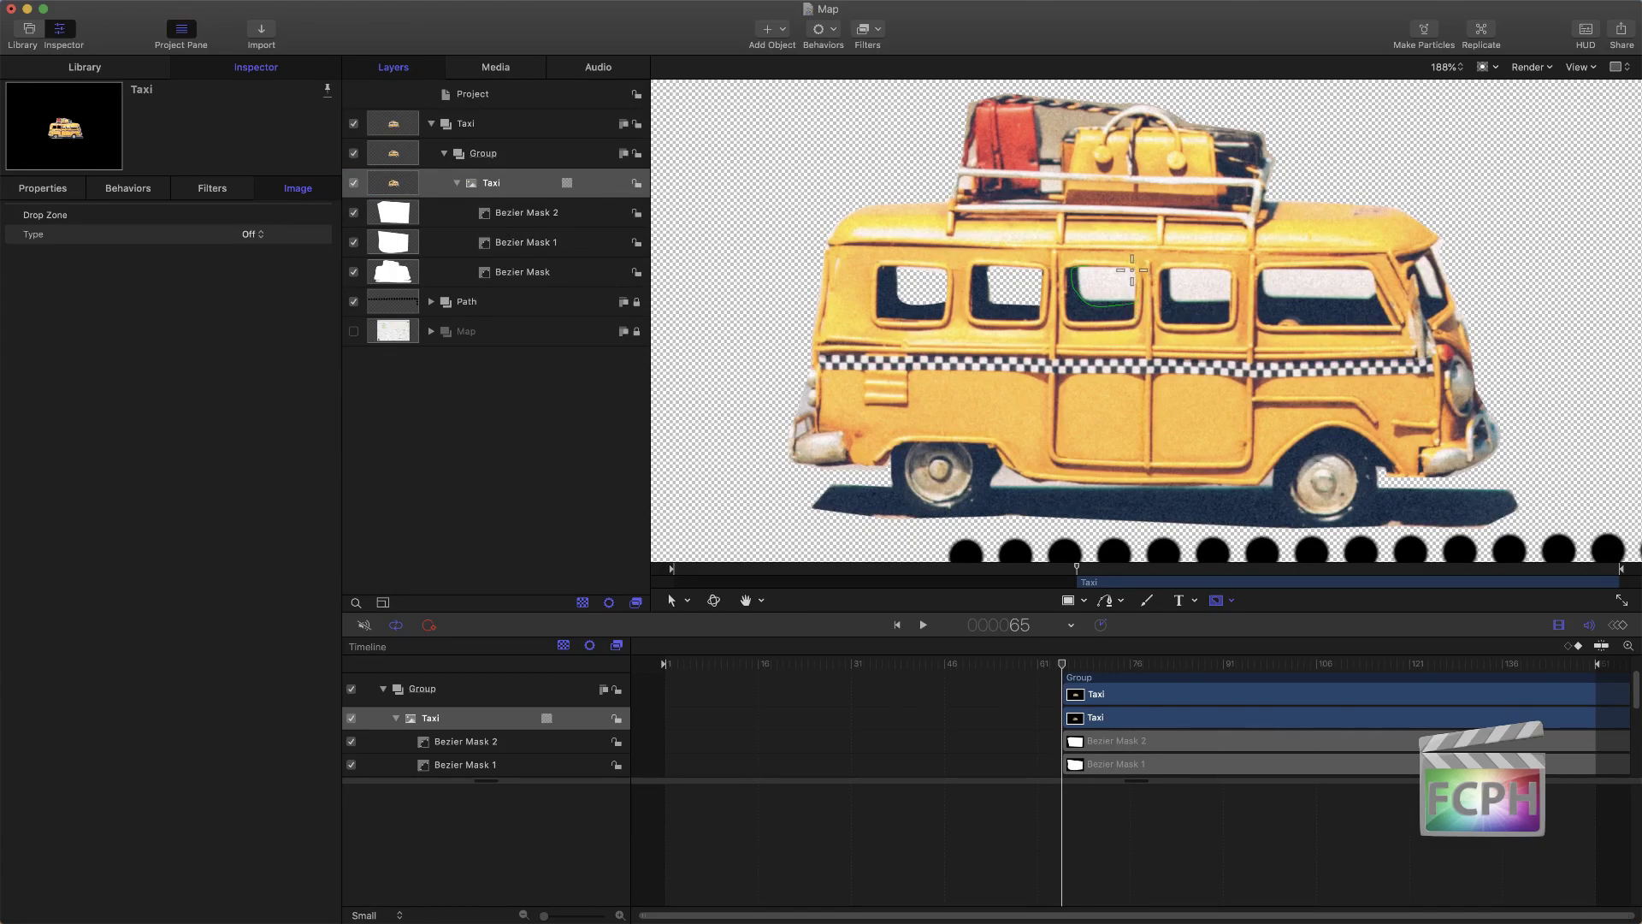
{"action": "left_click_drag", "start_coordinate": [1085, 268], "coordinate": [1084, 271]}
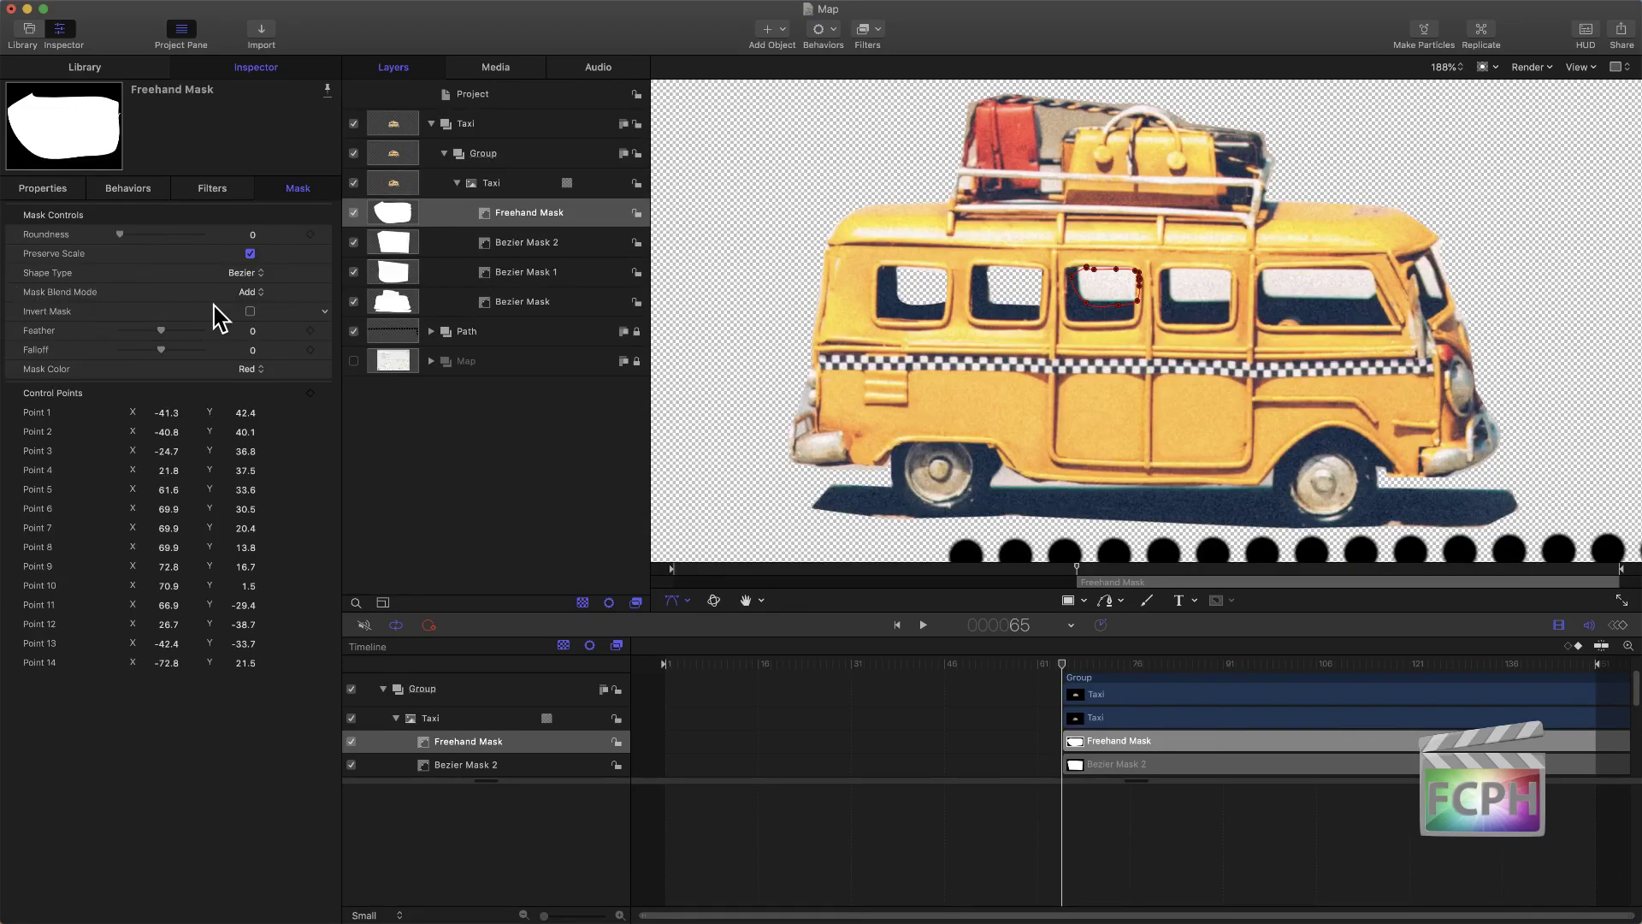
Step: Set the Freehand mask's blend mode to Subtract, adjust its upper-rear control point to the window edge, and deselect it
{"action": "left_click", "coordinate": [248, 291]}
{"action": "left_click", "coordinate": [275, 307]}
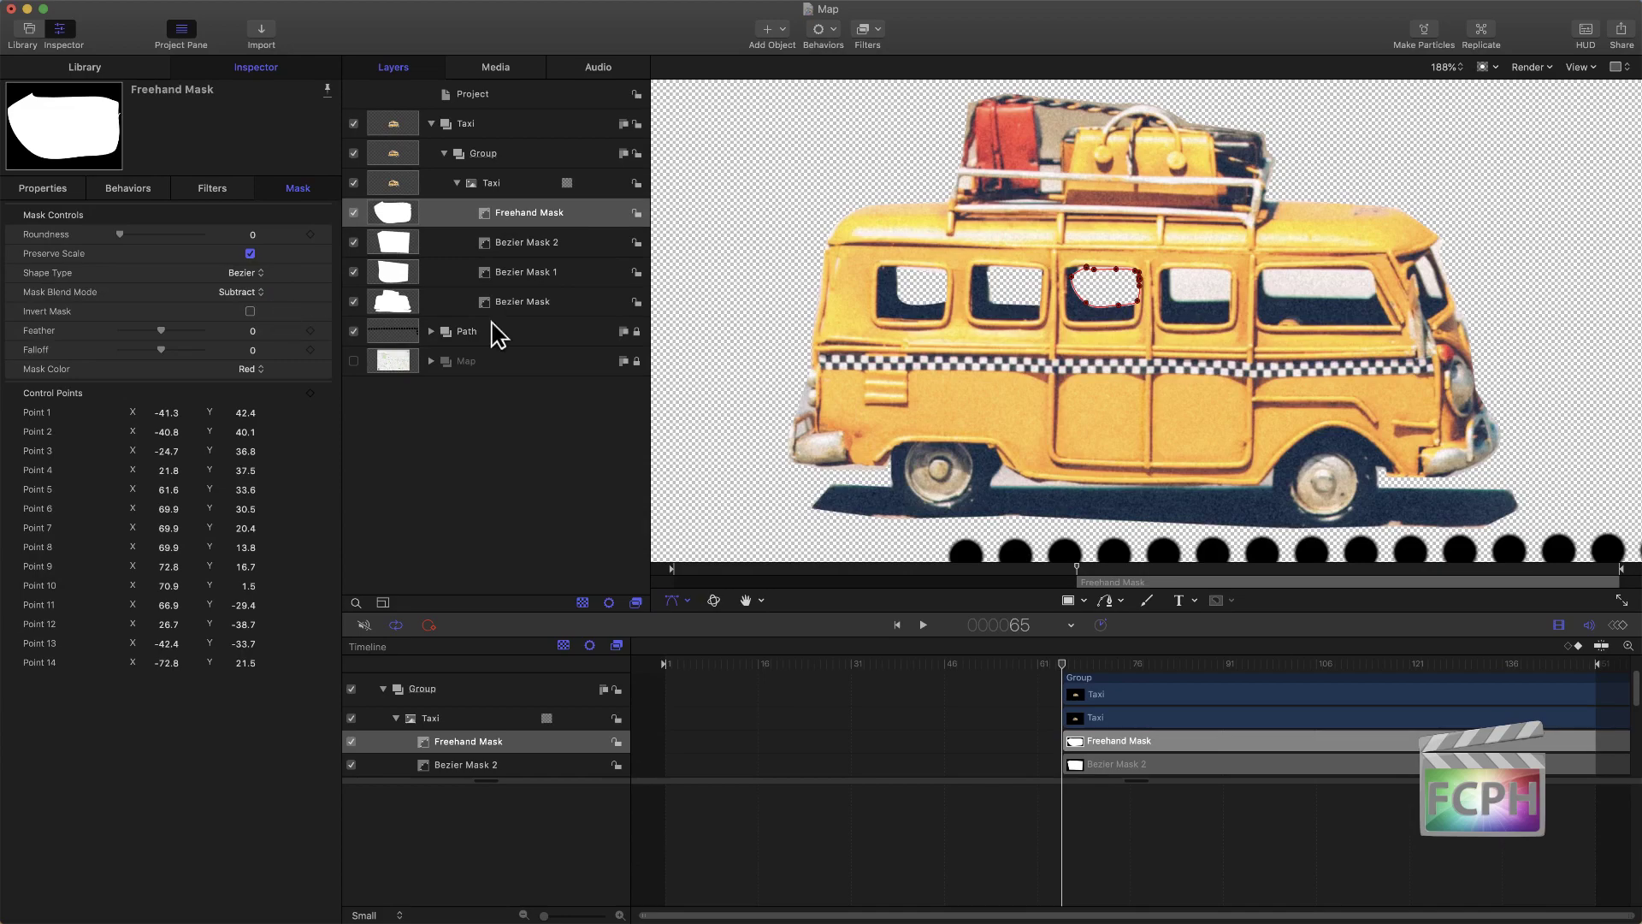
{"action": "left_click_drag", "start_coordinate": [1070, 277], "coordinate": [1080, 269]}
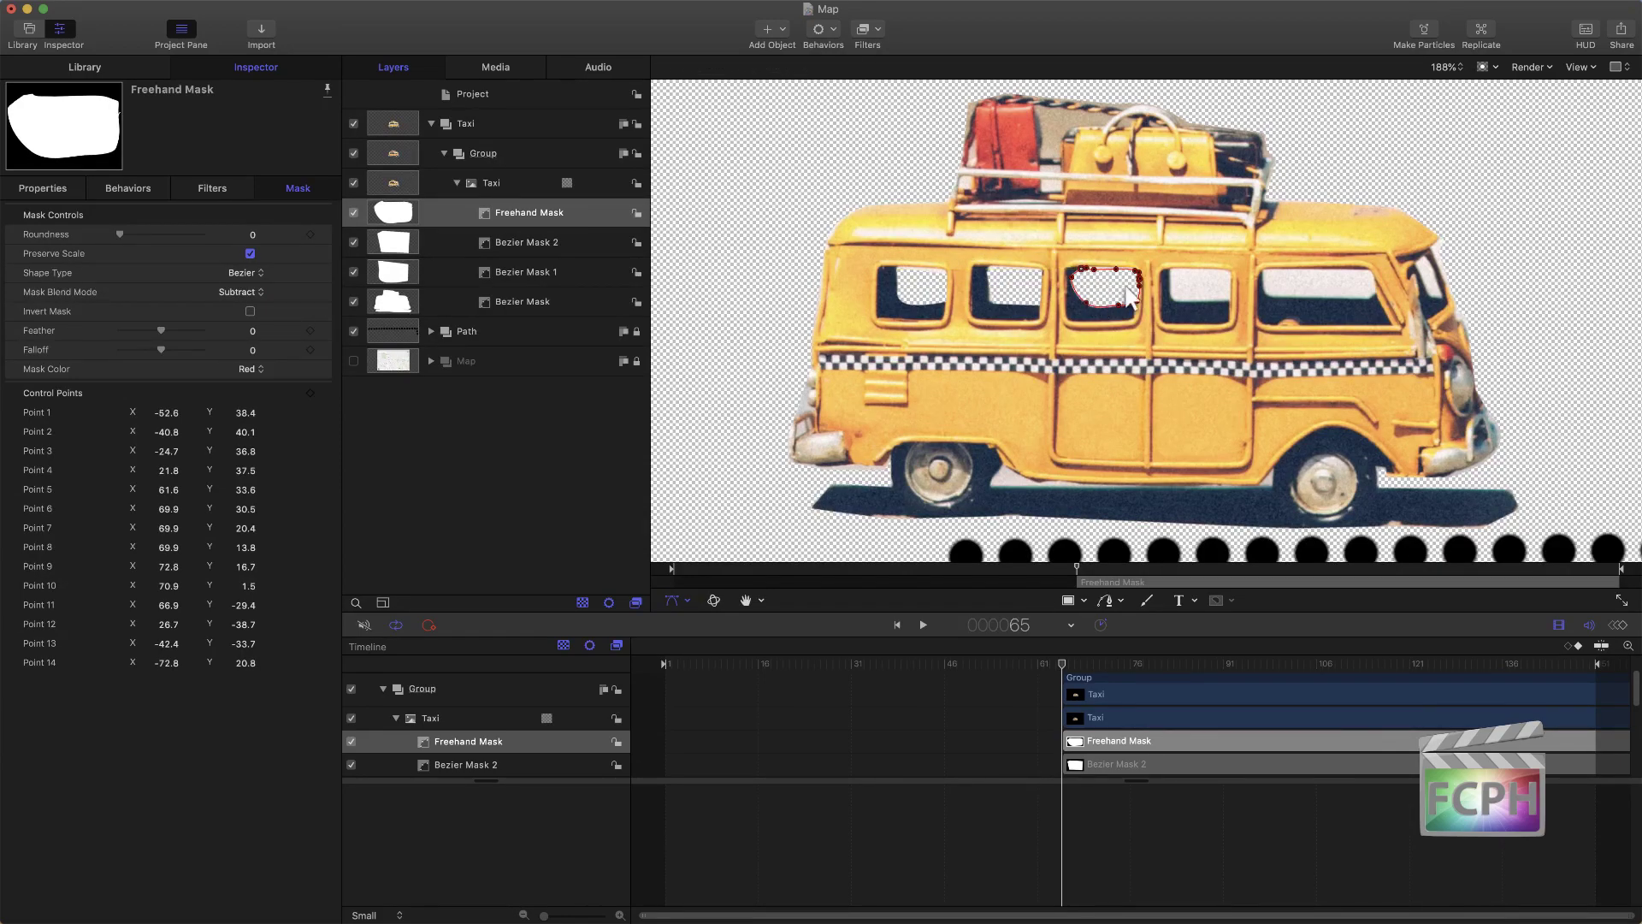
{"action": "left_click", "coordinate": [438, 471]}
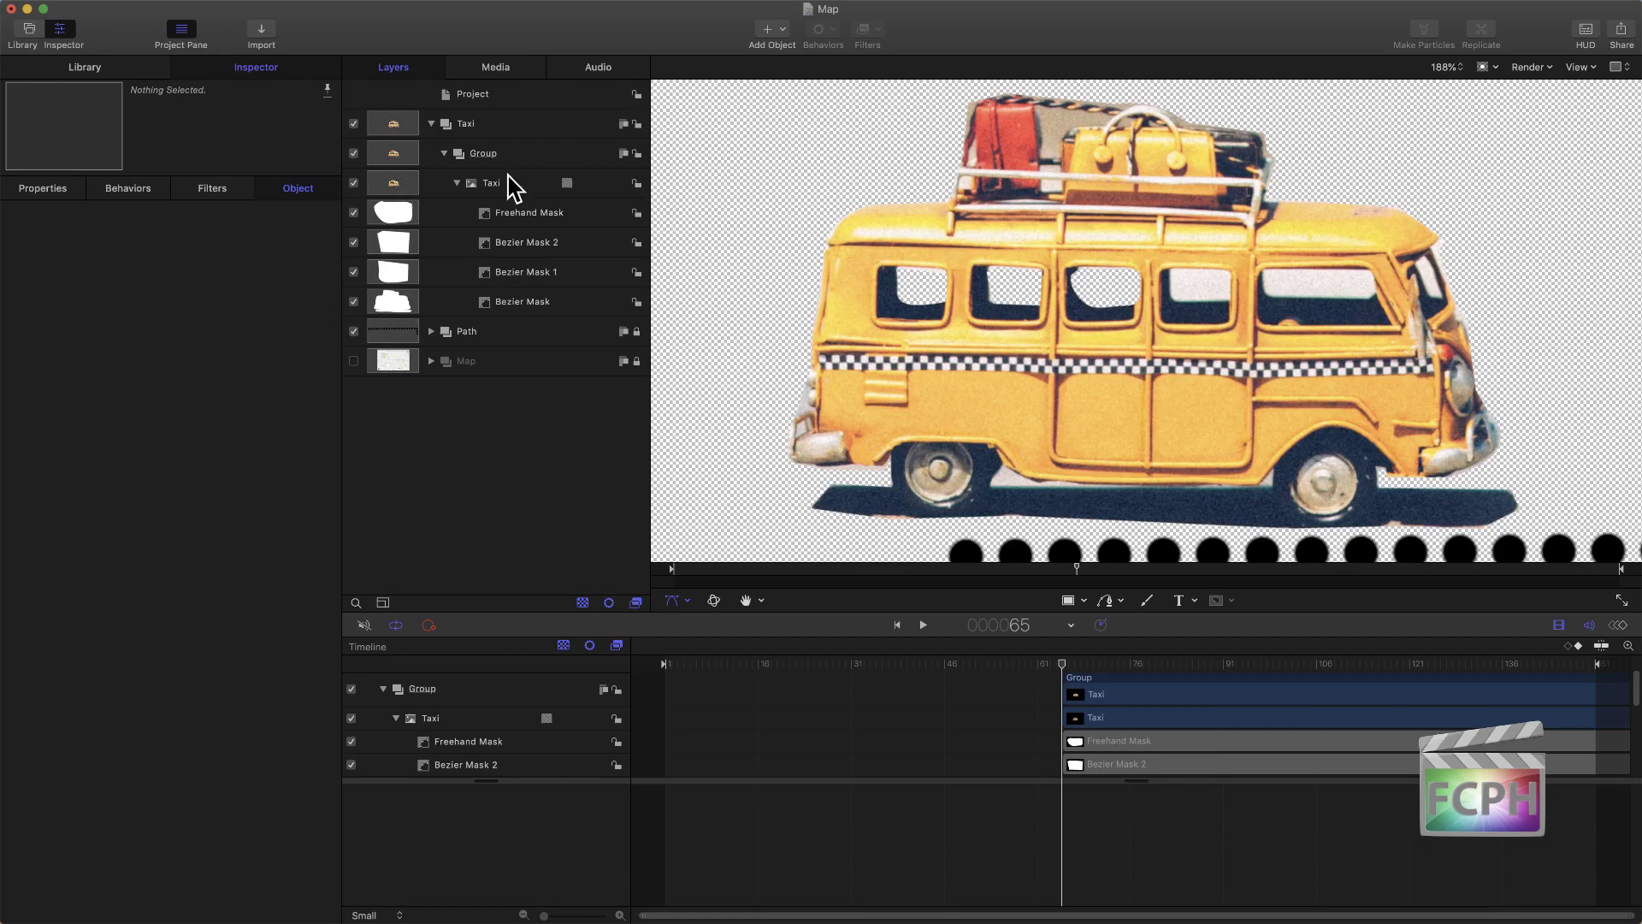
Step: Set the feather of the Bezier Mask outlining the whole taxi to -1, then deselect the mask
{"action": "left_click", "coordinate": [457, 183]}
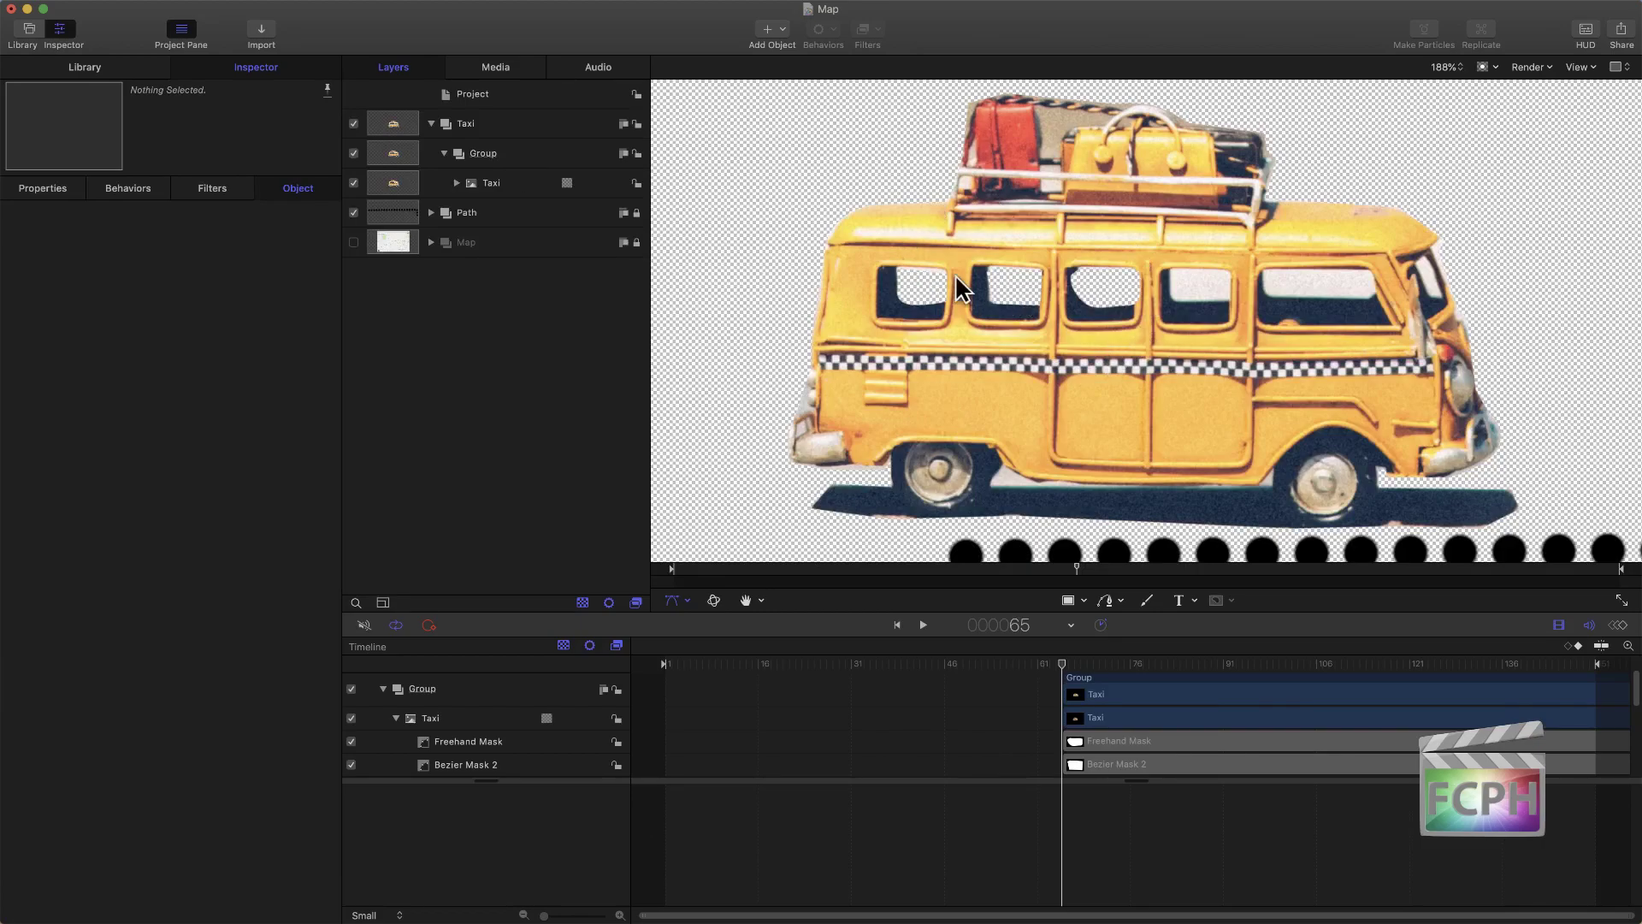
{"action": "left_click", "coordinate": [820, 272]}
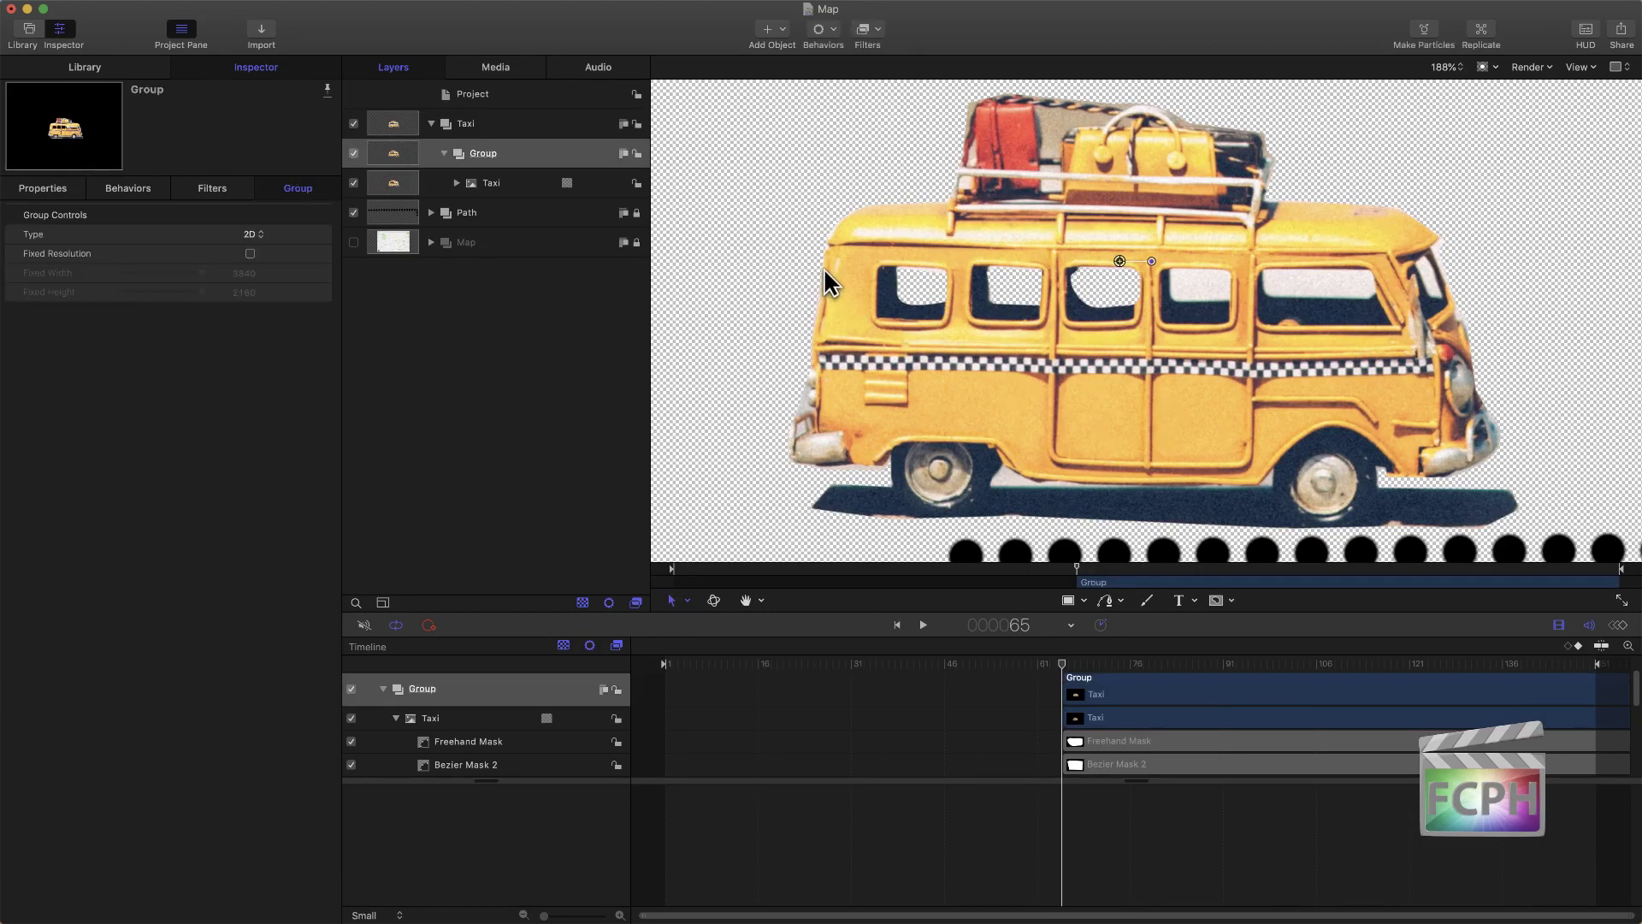
{"action": "left_click", "coordinate": [456, 183]}
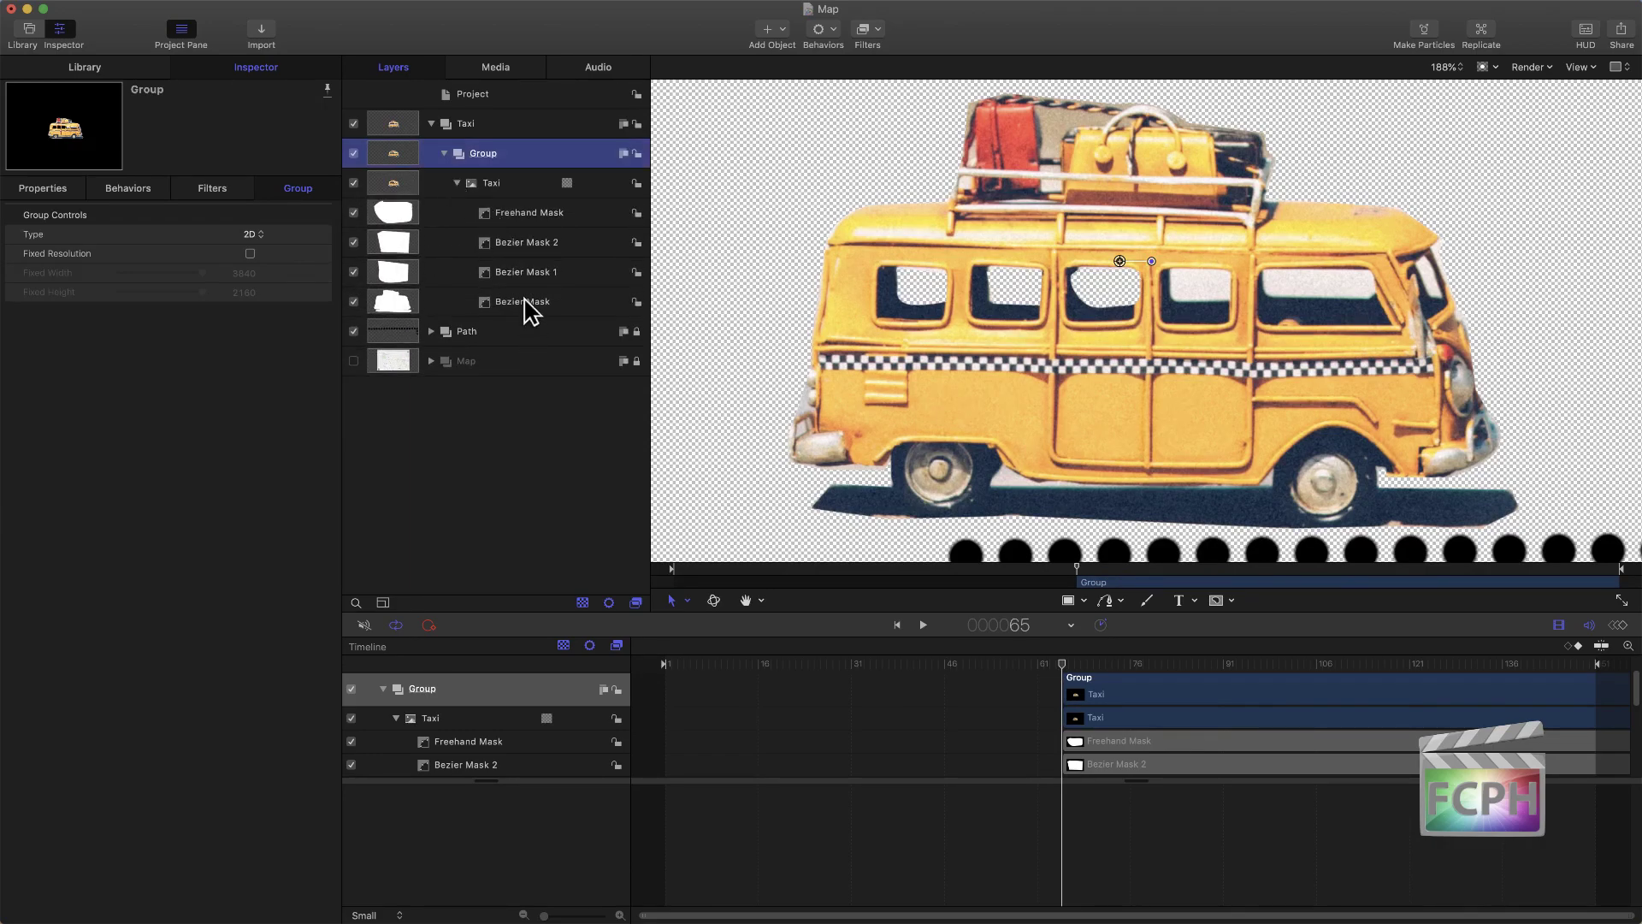
{"action": "left_click", "coordinate": [535, 308]}
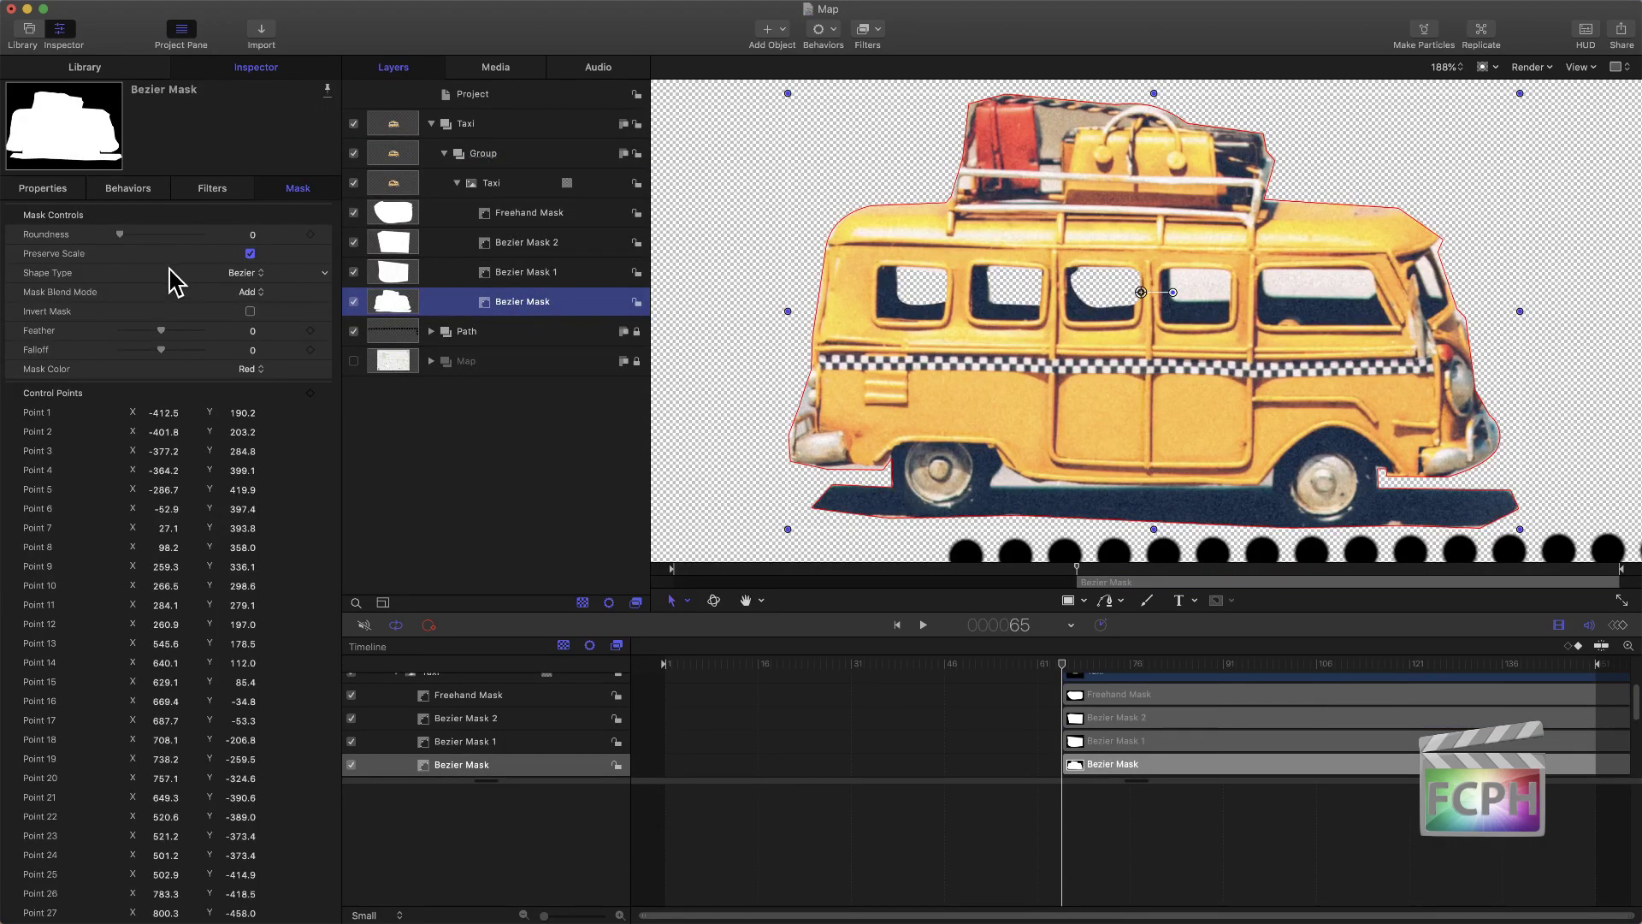
{"action": "mouse_move", "coordinate": [159, 328]}
{"action": "left_mouse_down"}
{"action": "mouse_move", "coordinate": [142, 328]}
{"action": "mouse_move", "coordinate": [159, 325]}
{"action": "left_mouse_up"}
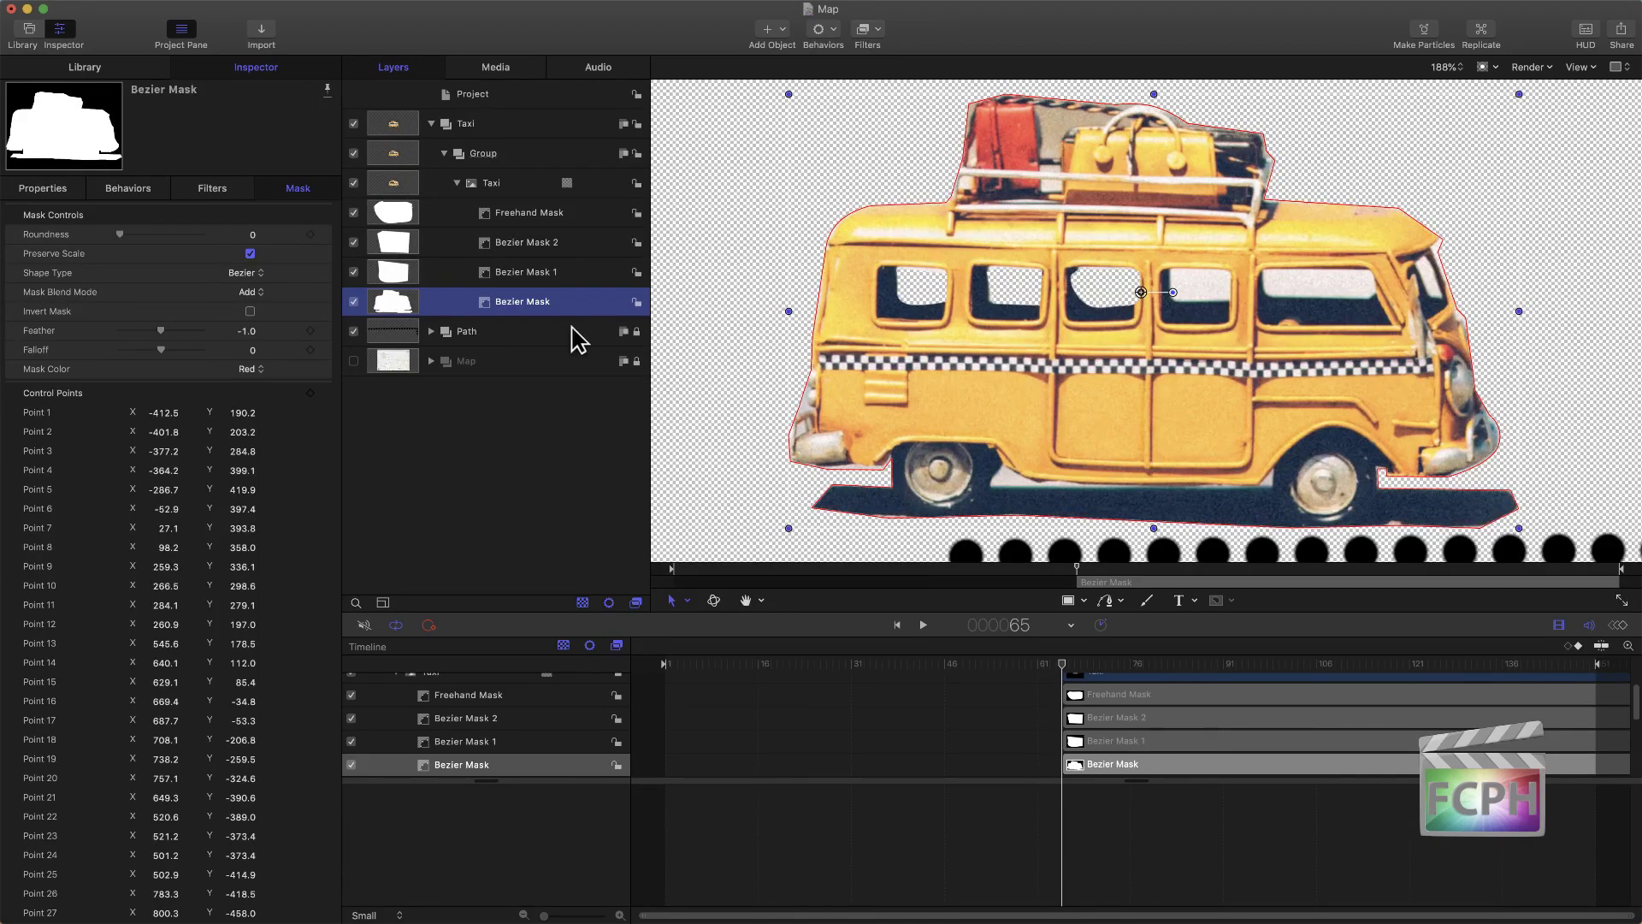
{"action": "left_click", "coordinate": [541, 428]}
{"action": "left_click", "coordinate": [1010, 298]}
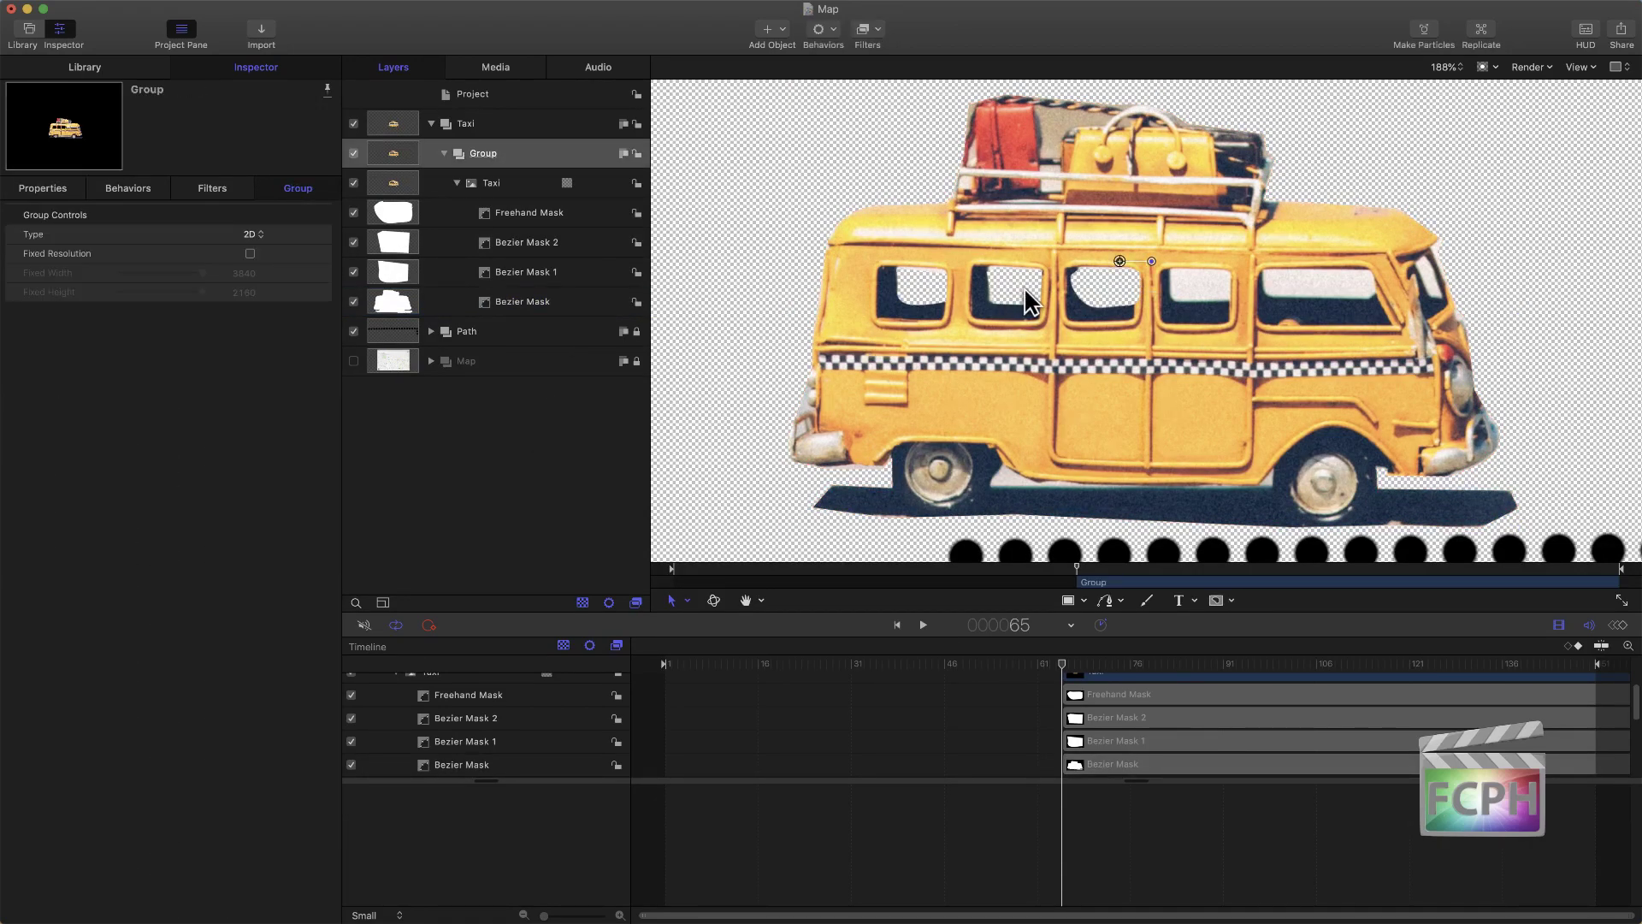
Step: Scale the outer Taxi group down to 35%
{"action": "key", "text": "shift+z"}
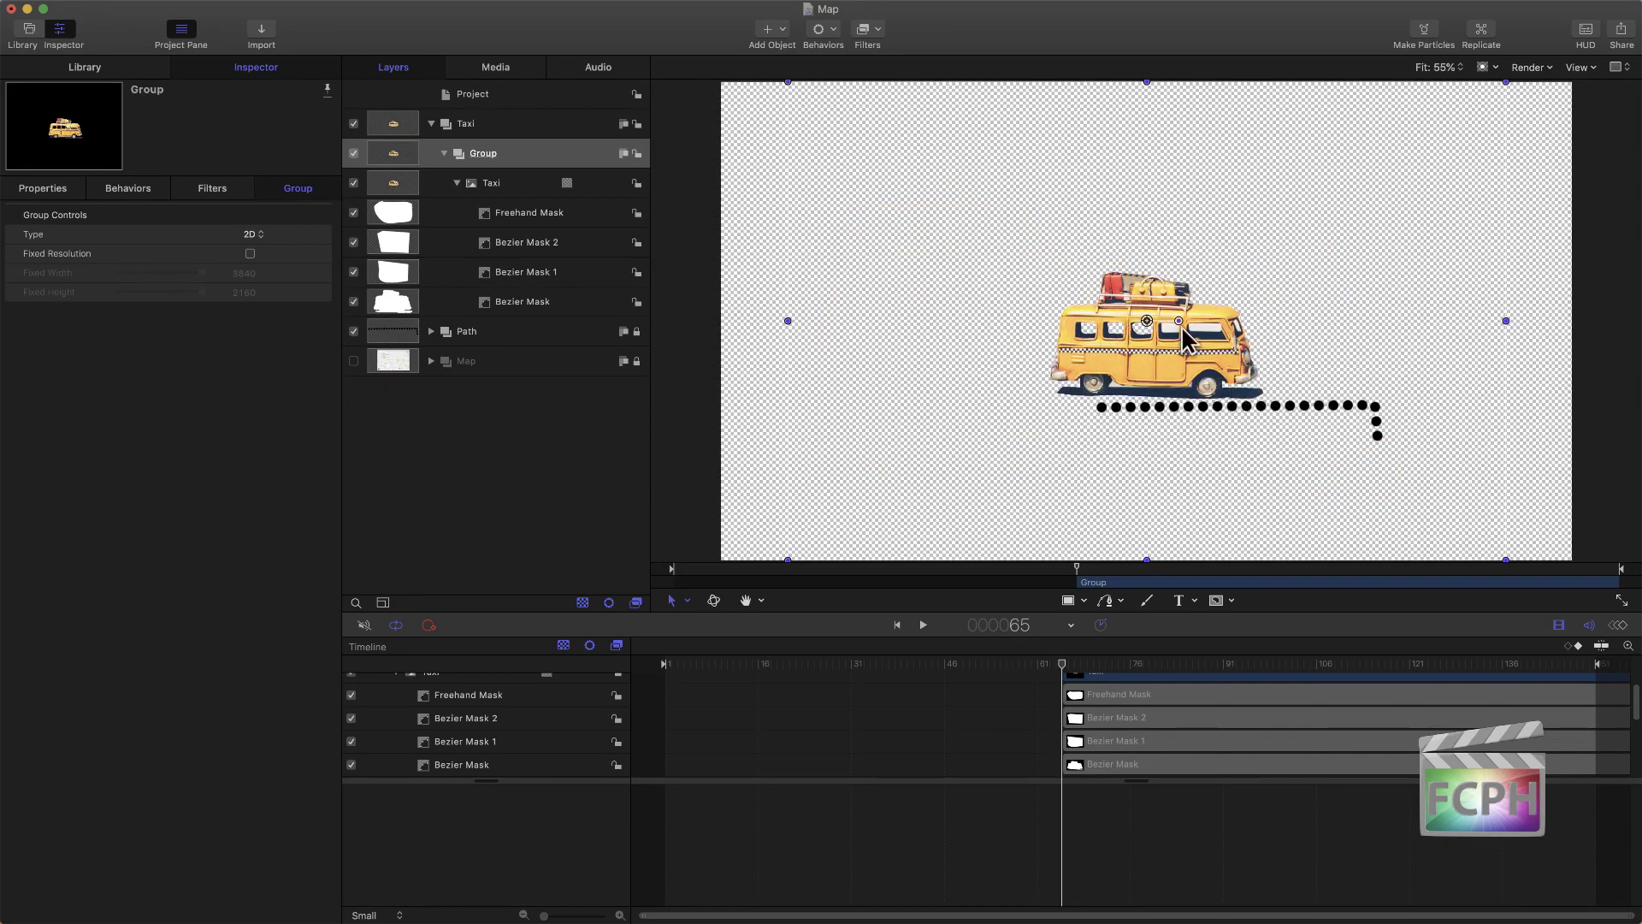
{"action": "left_click", "coordinate": [445, 154]}
{"action": "left_click", "coordinate": [492, 129]}
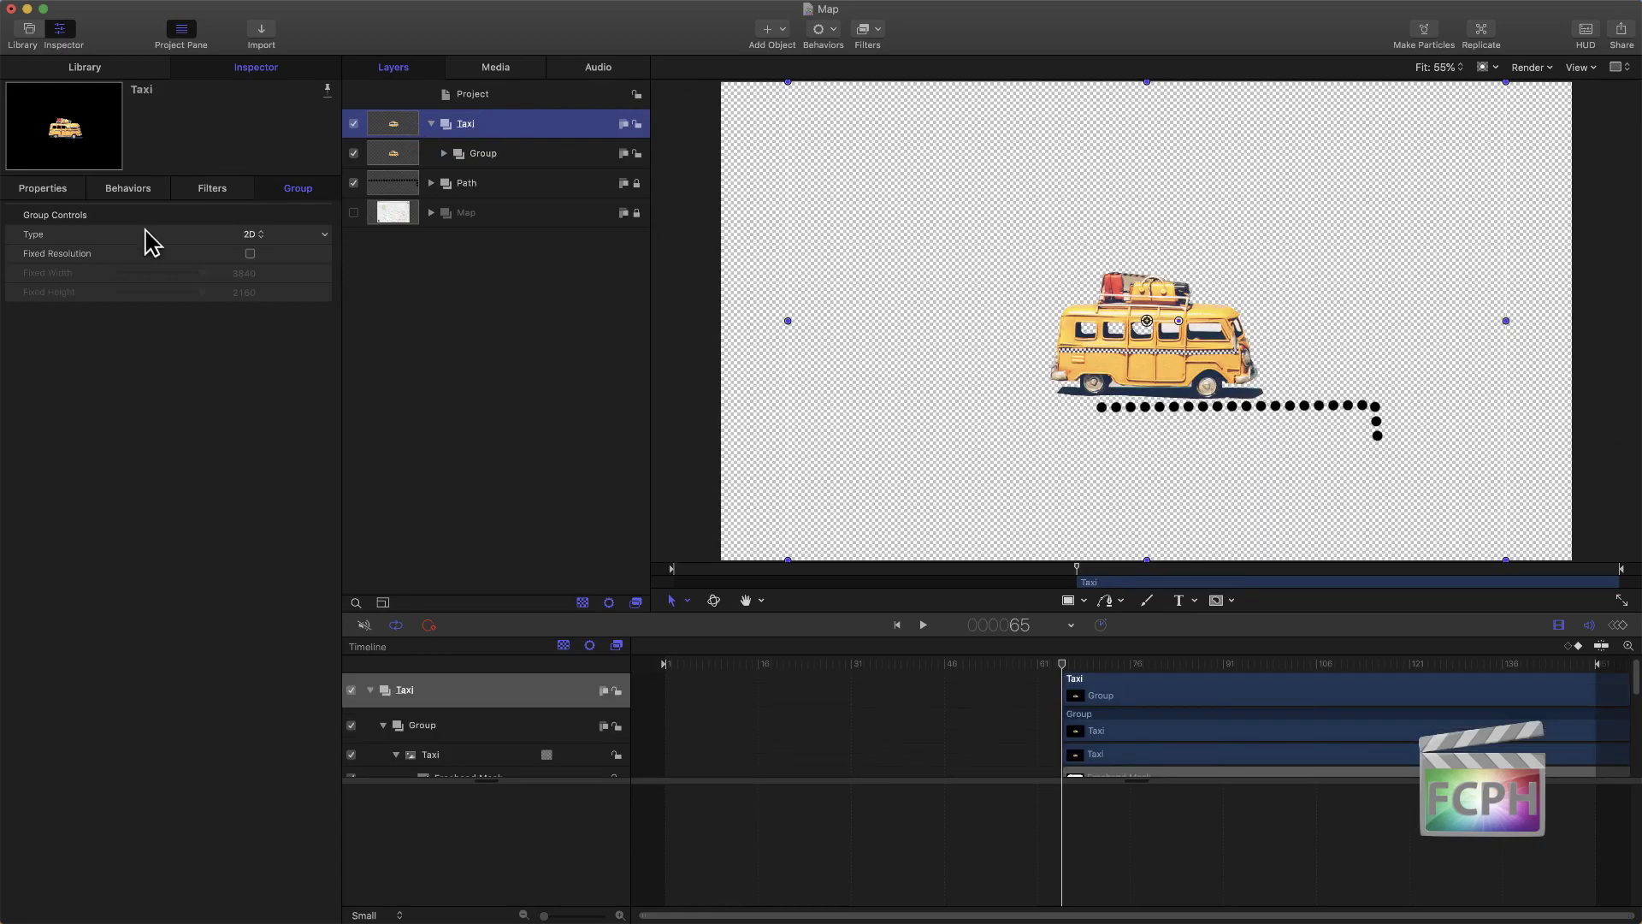
{"action": "left_click", "coordinate": [55, 188]}
{"action": "left_click_drag", "start_coordinate": [249, 272], "coordinate": [206, 272]}
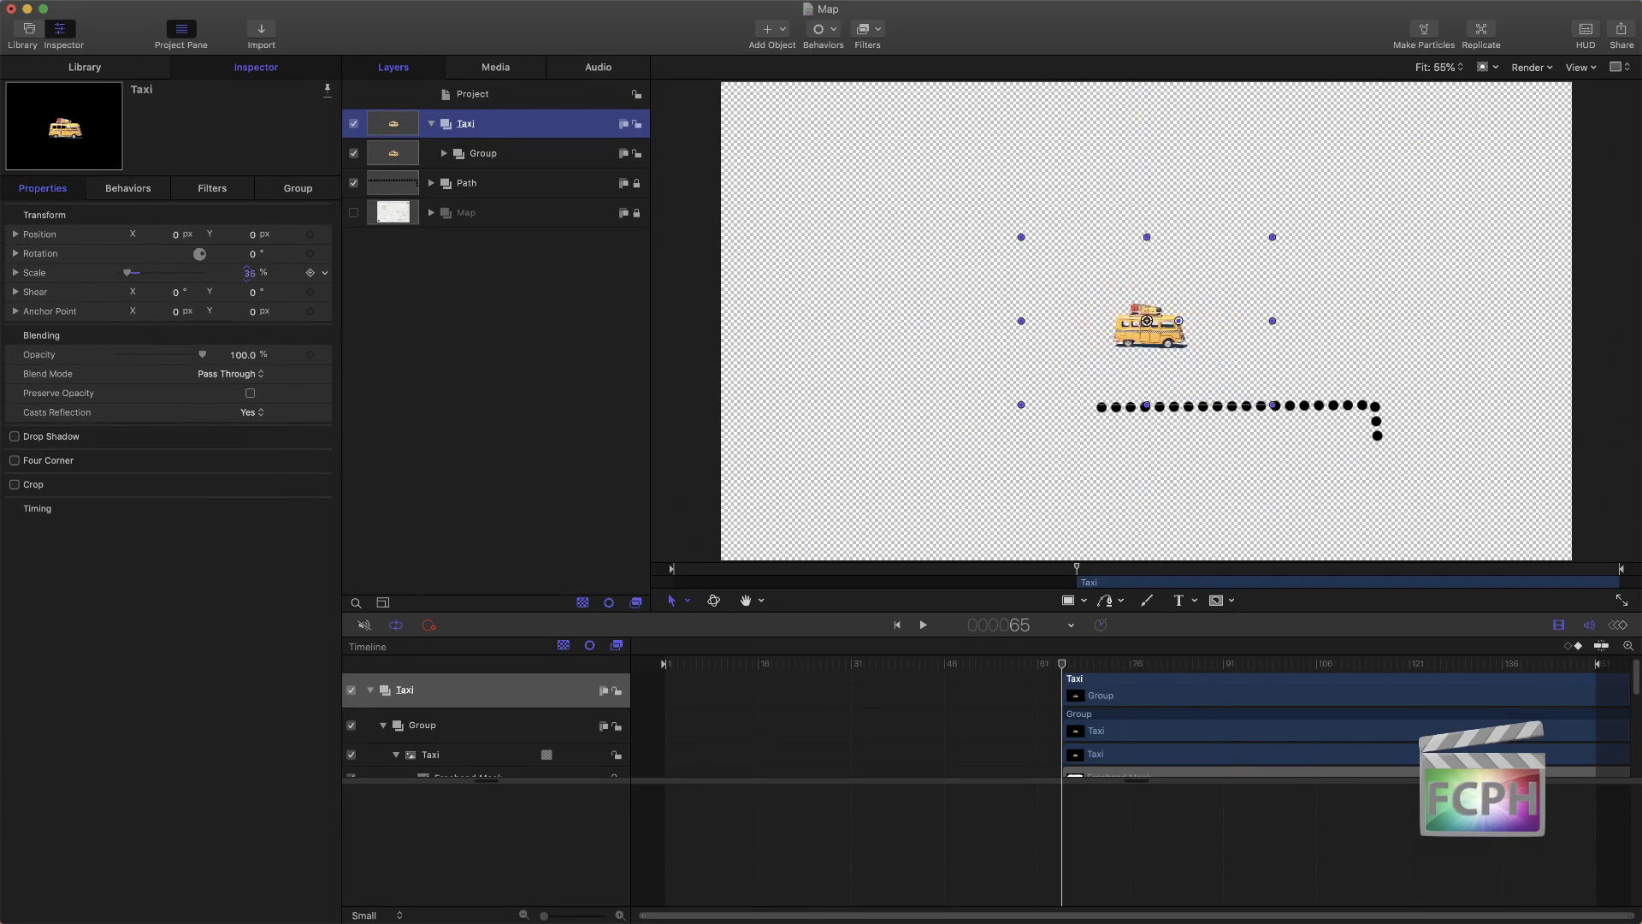
Step: Show the Map group again and move the Taxi group over the route's corner beside Sunset Gower Studios
{"action": "left_click", "coordinate": [354, 213]}
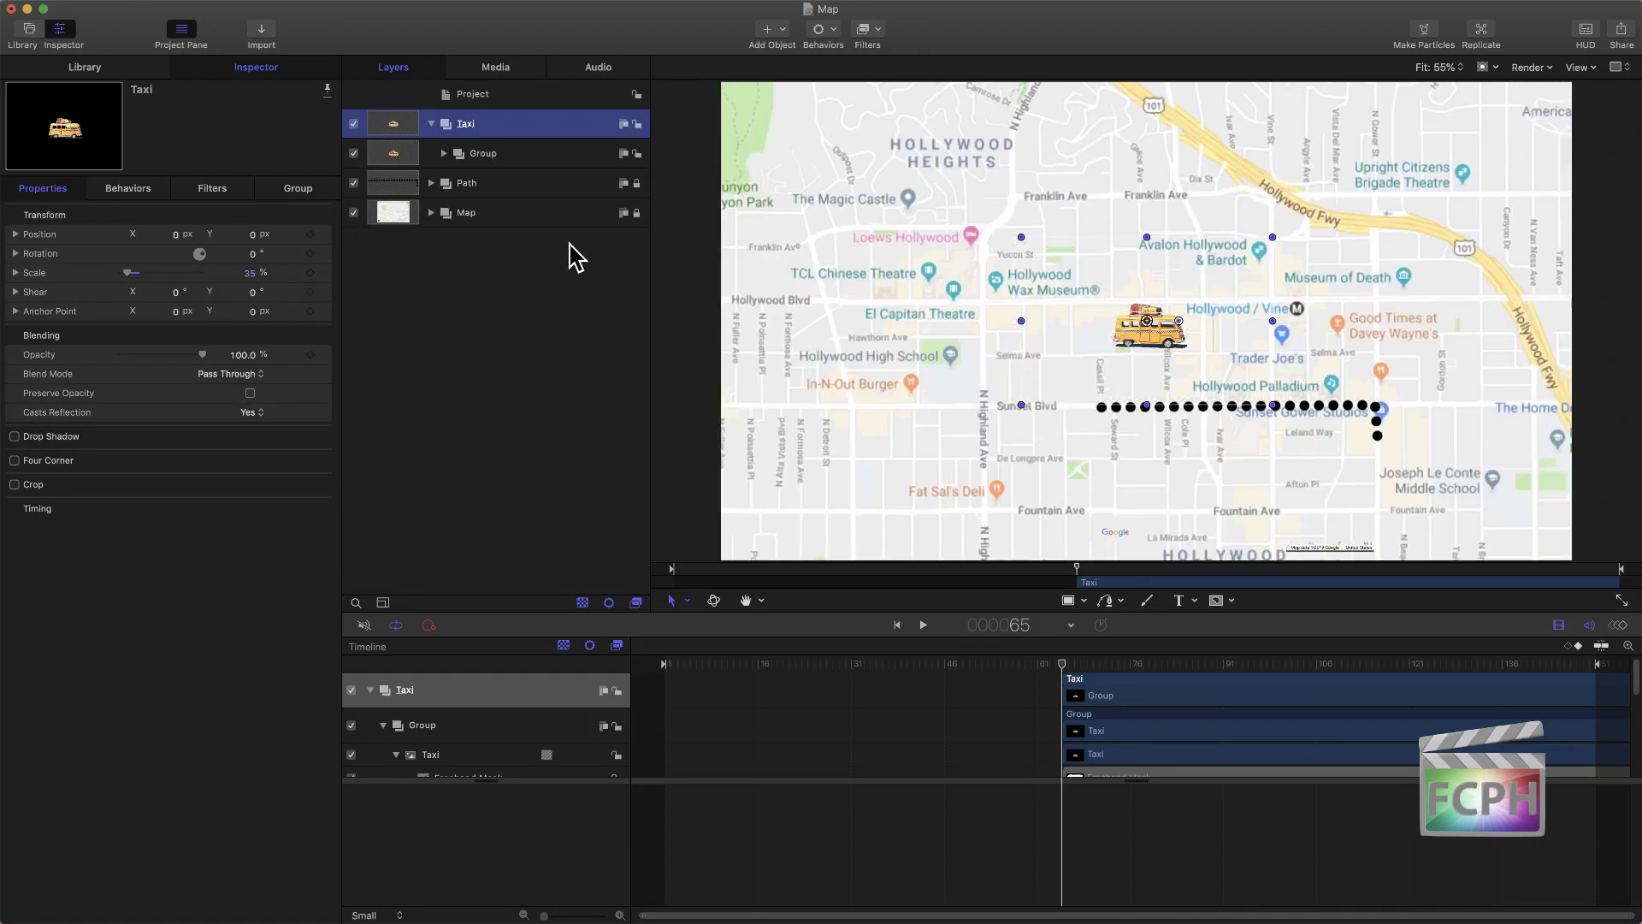
{"action": "left_click_drag", "start_coordinate": [1164, 325], "coordinate": [1328, 362]}
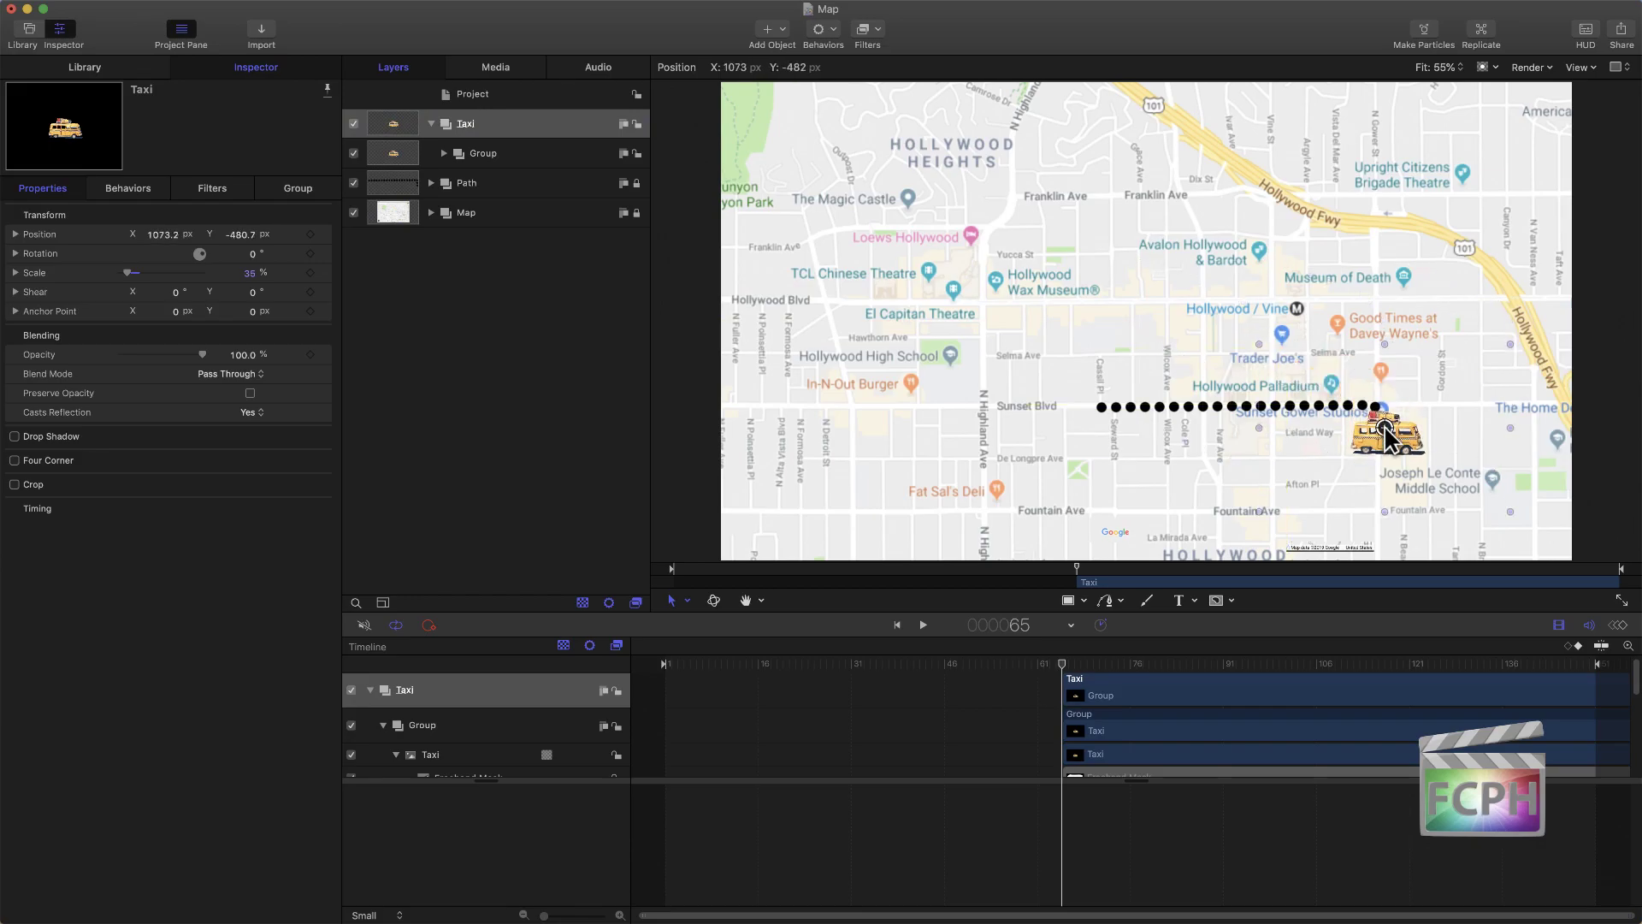
{"action": "mouse_move", "coordinate": [1385, 424]}
{"action": "left_mouse_down"}
{"action": "mouse_move", "coordinate": [1379, 387]}
{"action": "mouse_move", "coordinate": [1170, 389]}
{"action": "mouse_move", "coordinate": [1074, 368]}
{"action": "mouse_move", "coordinate": [1021, 241]}
{"action": "mouse_move", "coordinate": [864, 210]}
{"action": "mouse_move", "coordinate": [1627, 513]}
{"action": "mouse_move", "coordinate": [1400, 432]}
{"action": "mouse_move", "coordinate": [1385, 399]}
{"action": "left_mouse_up"}
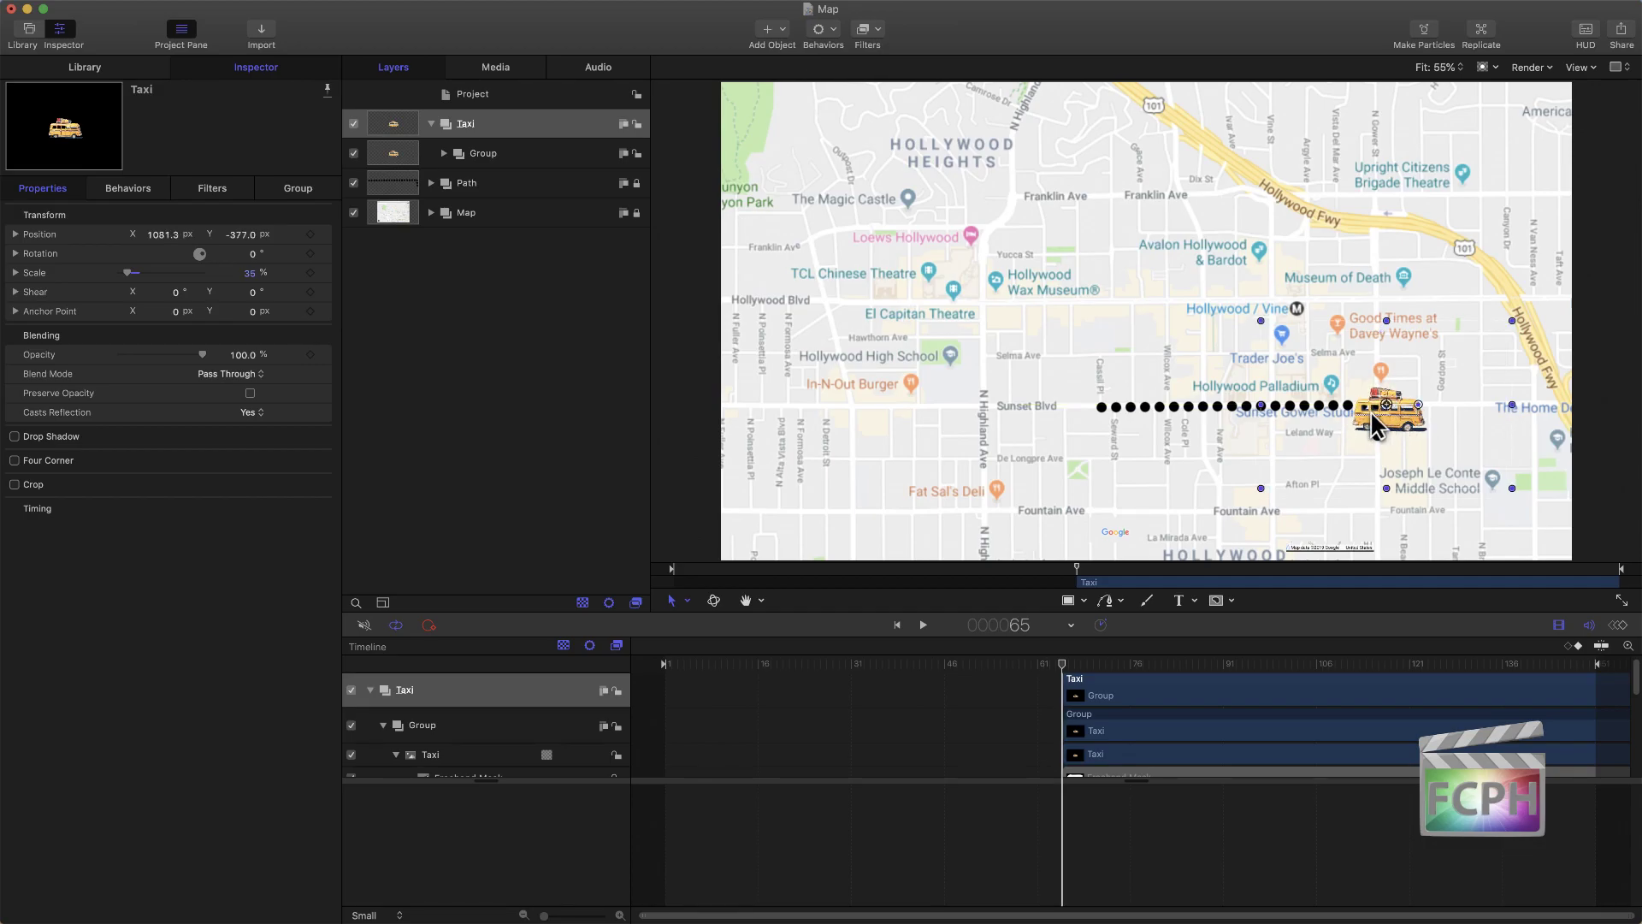
Step: Apply the Flop distortion filter to the Taxi group
{"action": "left_click", "coordinate": [523, 126]}
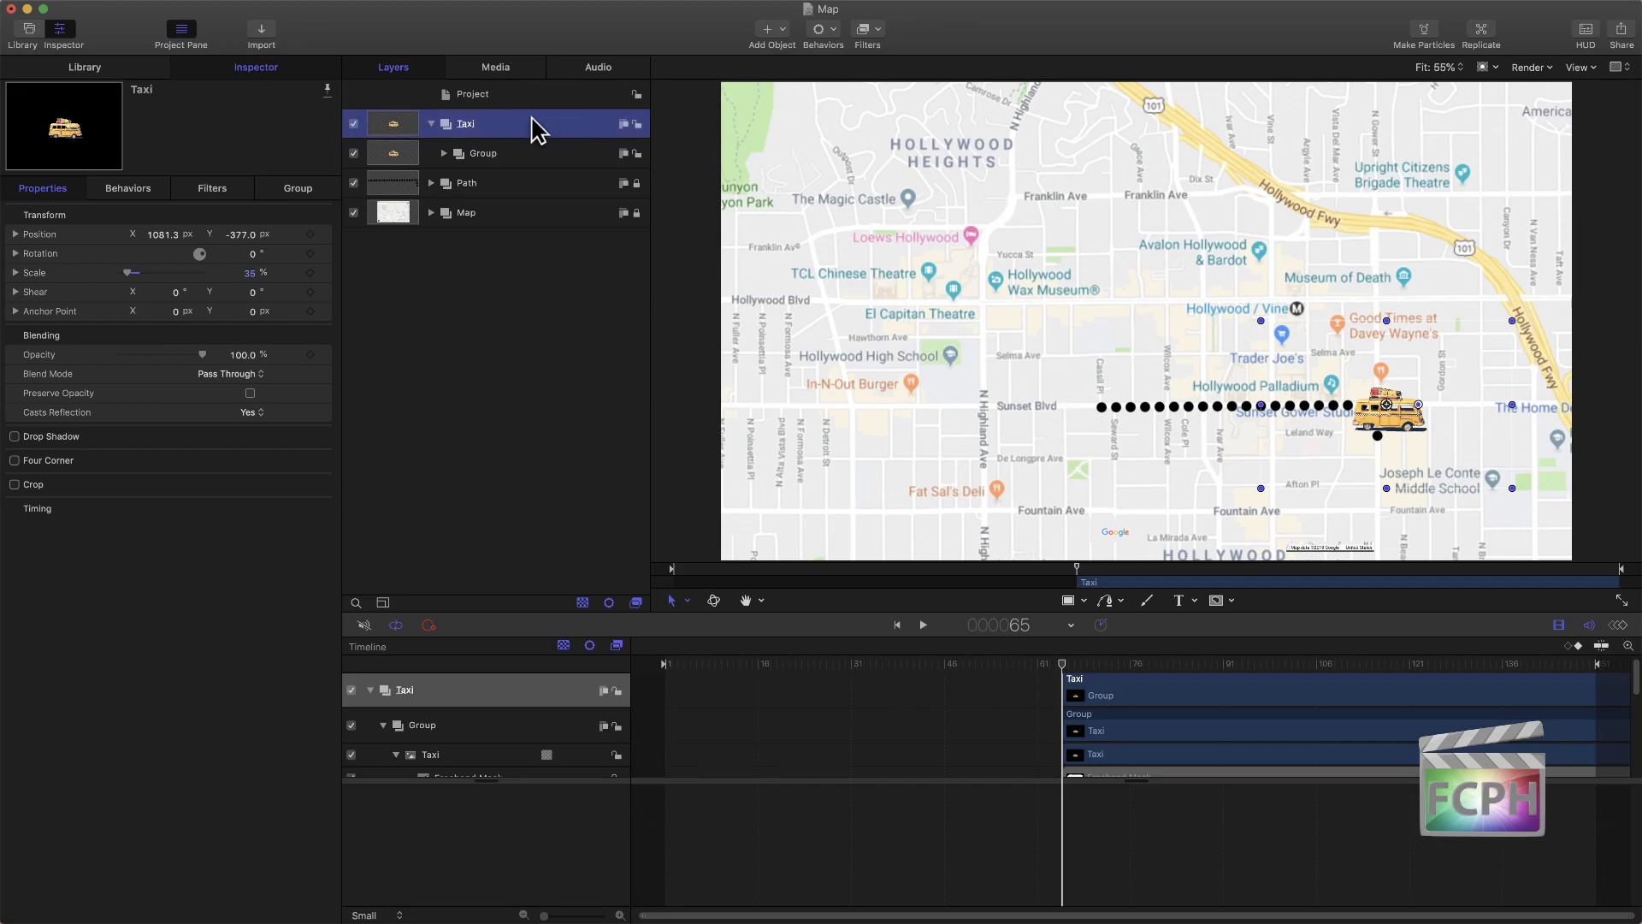
{"action": "left_click", "coordinate": [877, 27]}
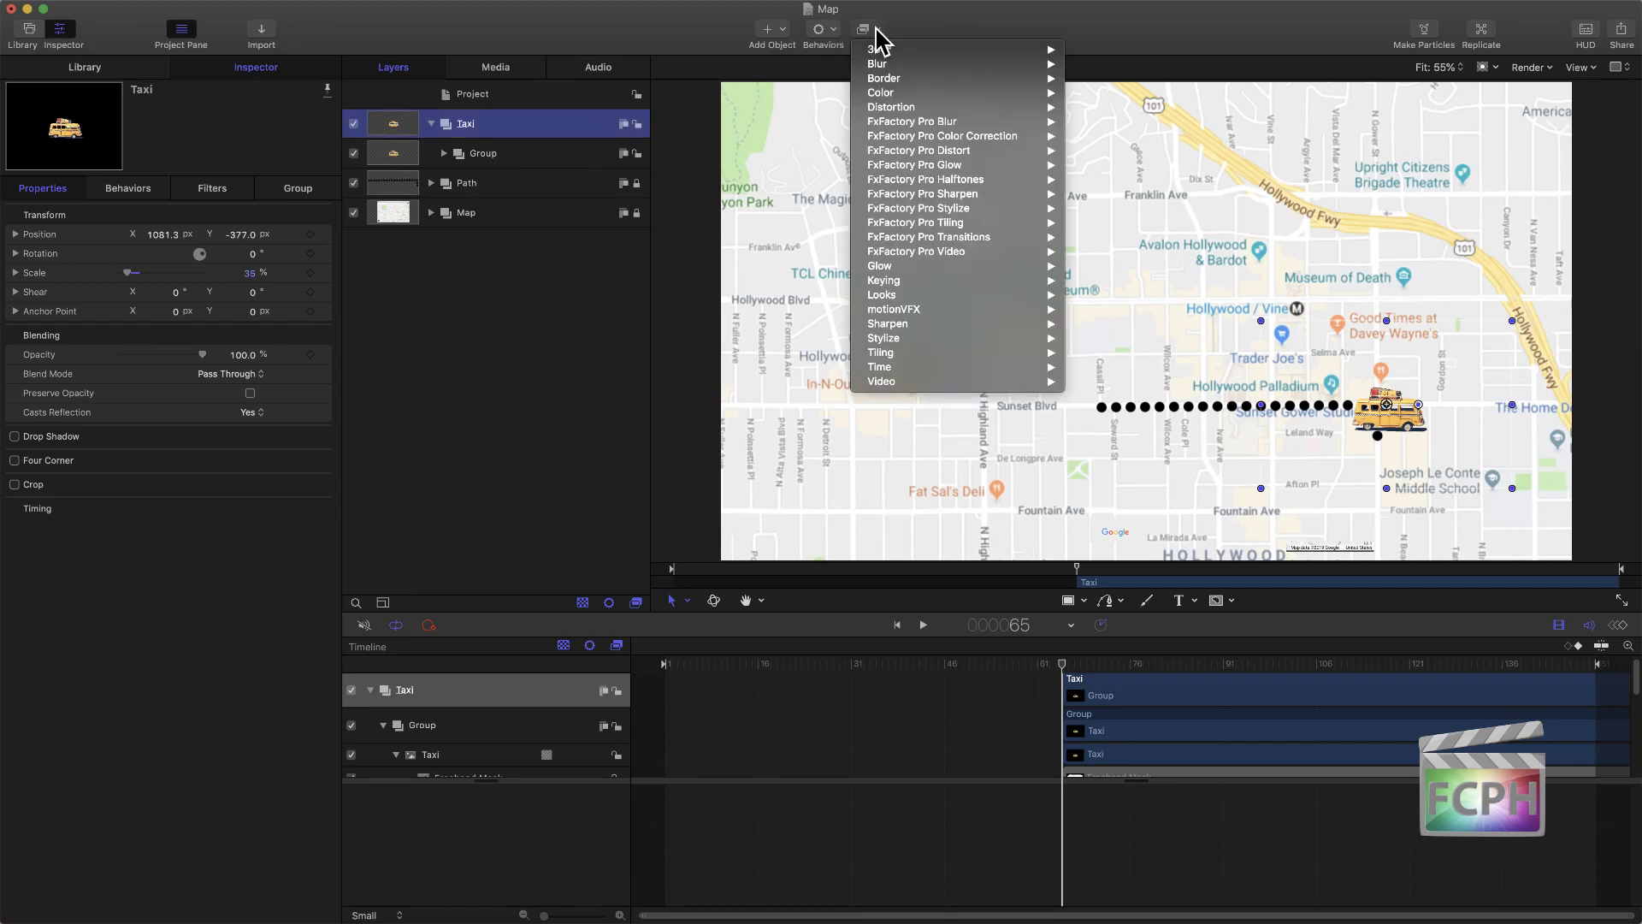
{"action": "mouse_move", "coordinate": [969, 356]}
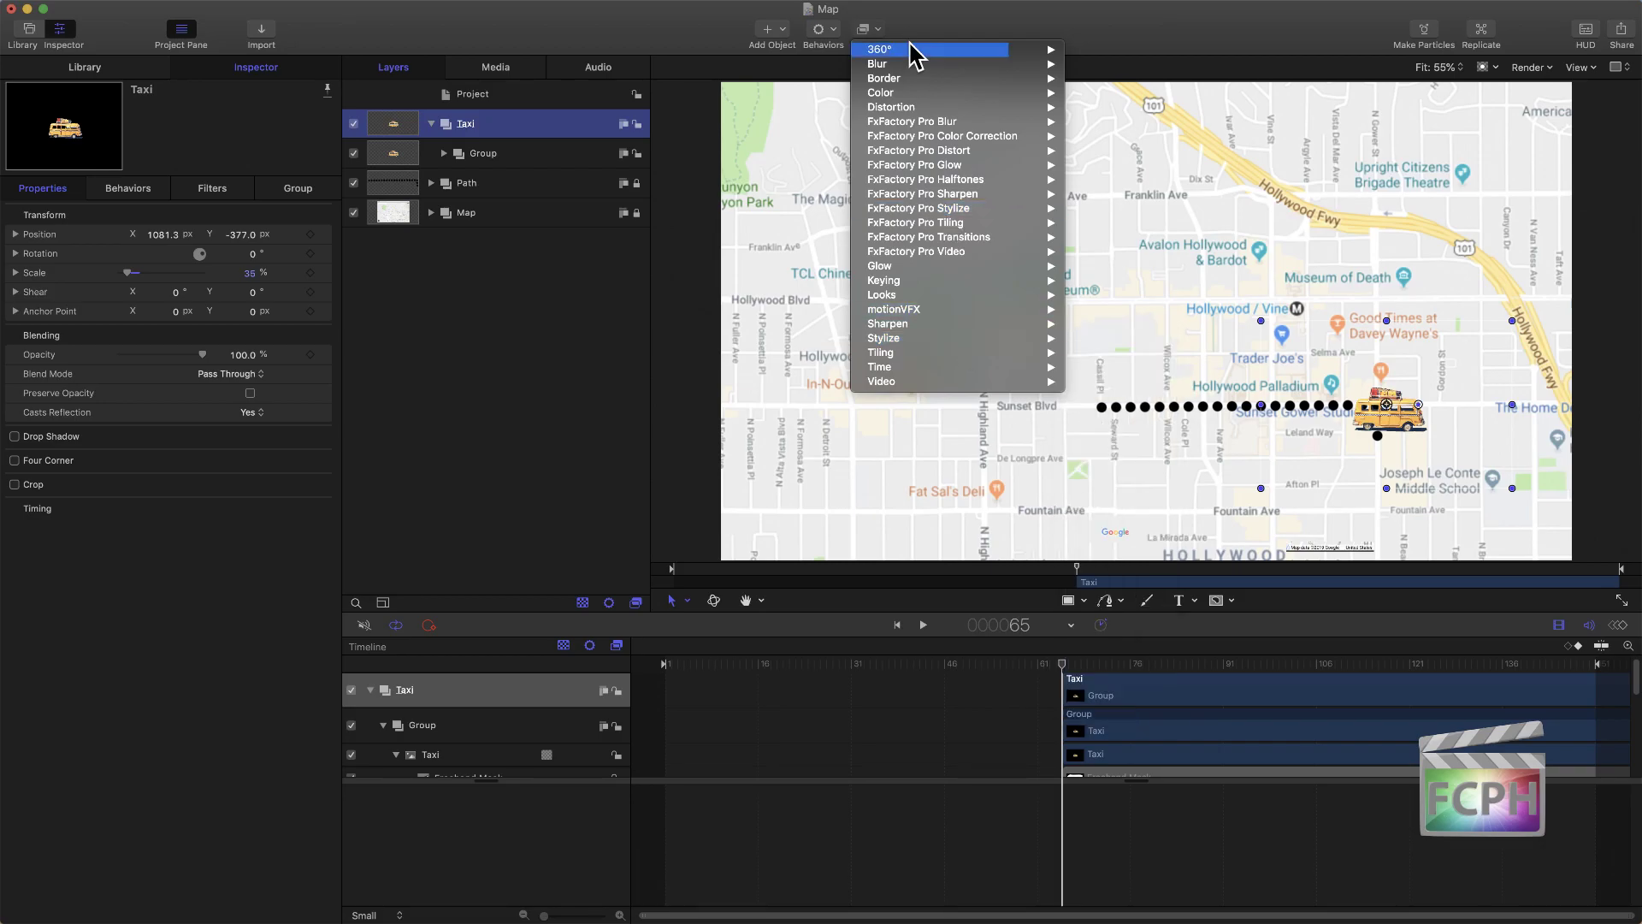
{"action": "mouse_move", "coordinate": [917, 103]}
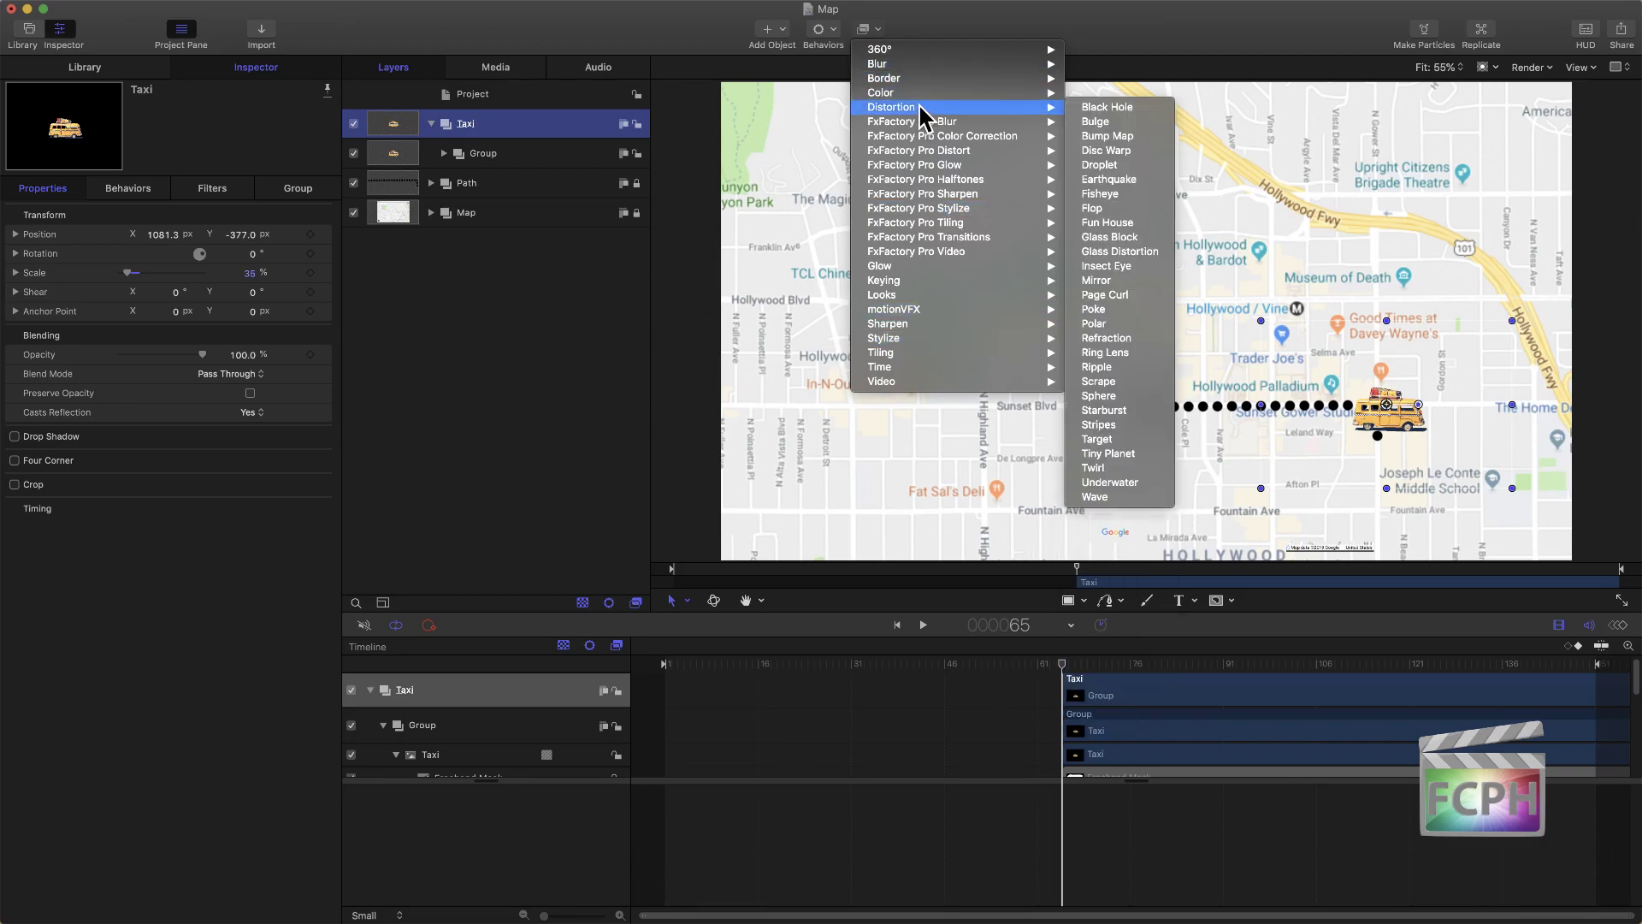
{"action": "left_click", "coordinate": [1129, 211]}
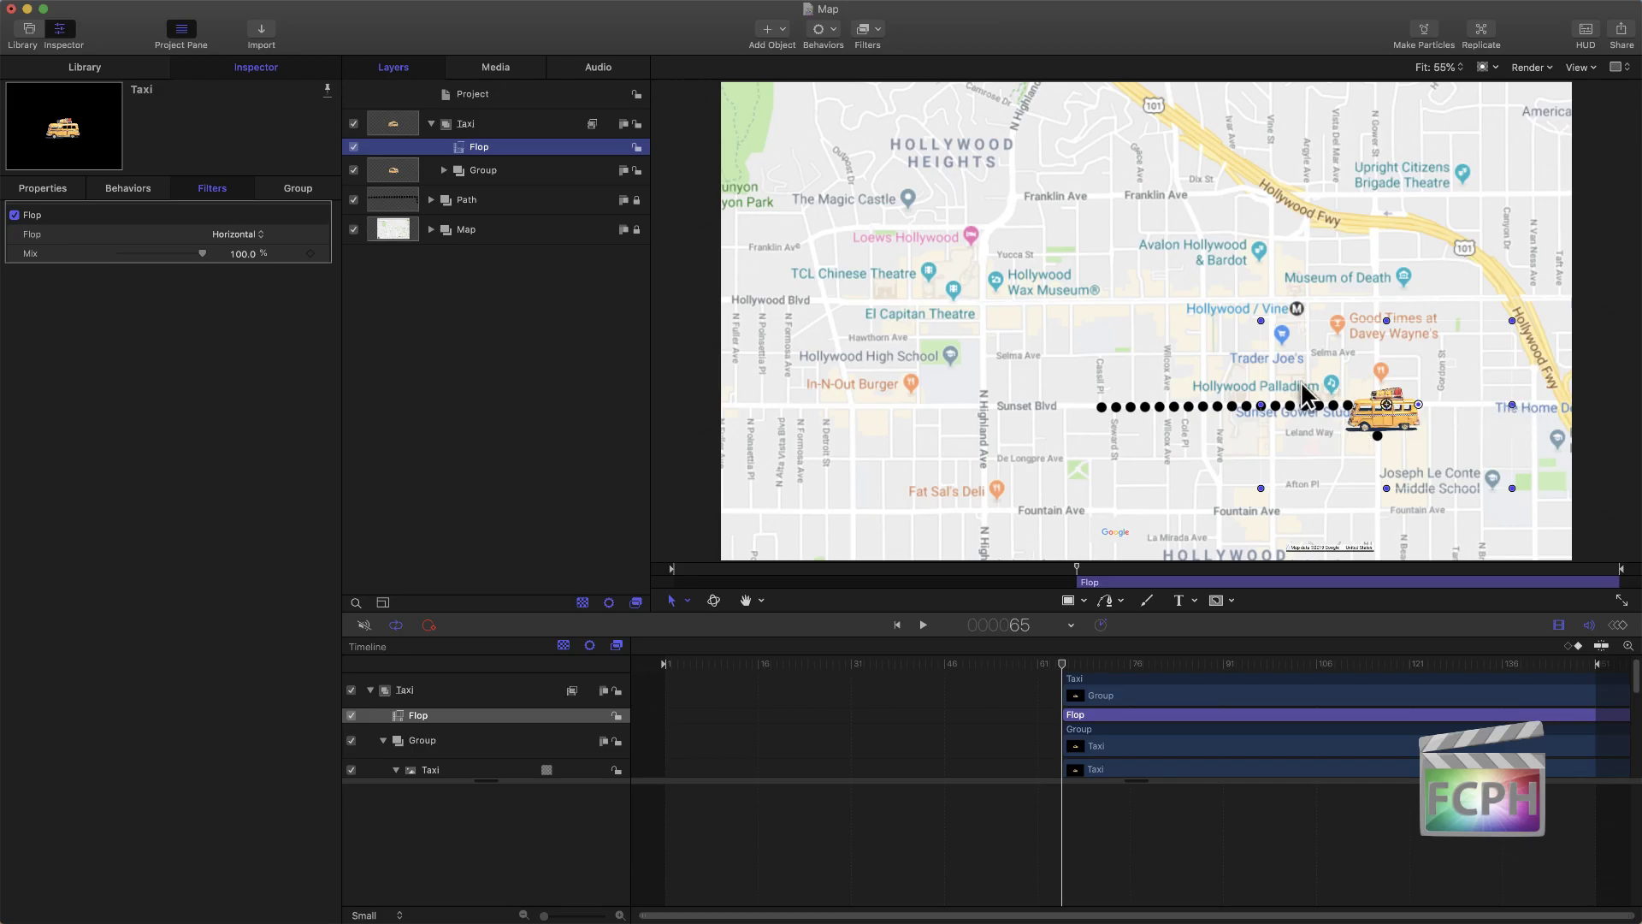
Step: Review the filter and behavior categories and the Write On behavior attached to the Path group's Bezier line
{"action": "left_click", "coordinate": [872, 30]}
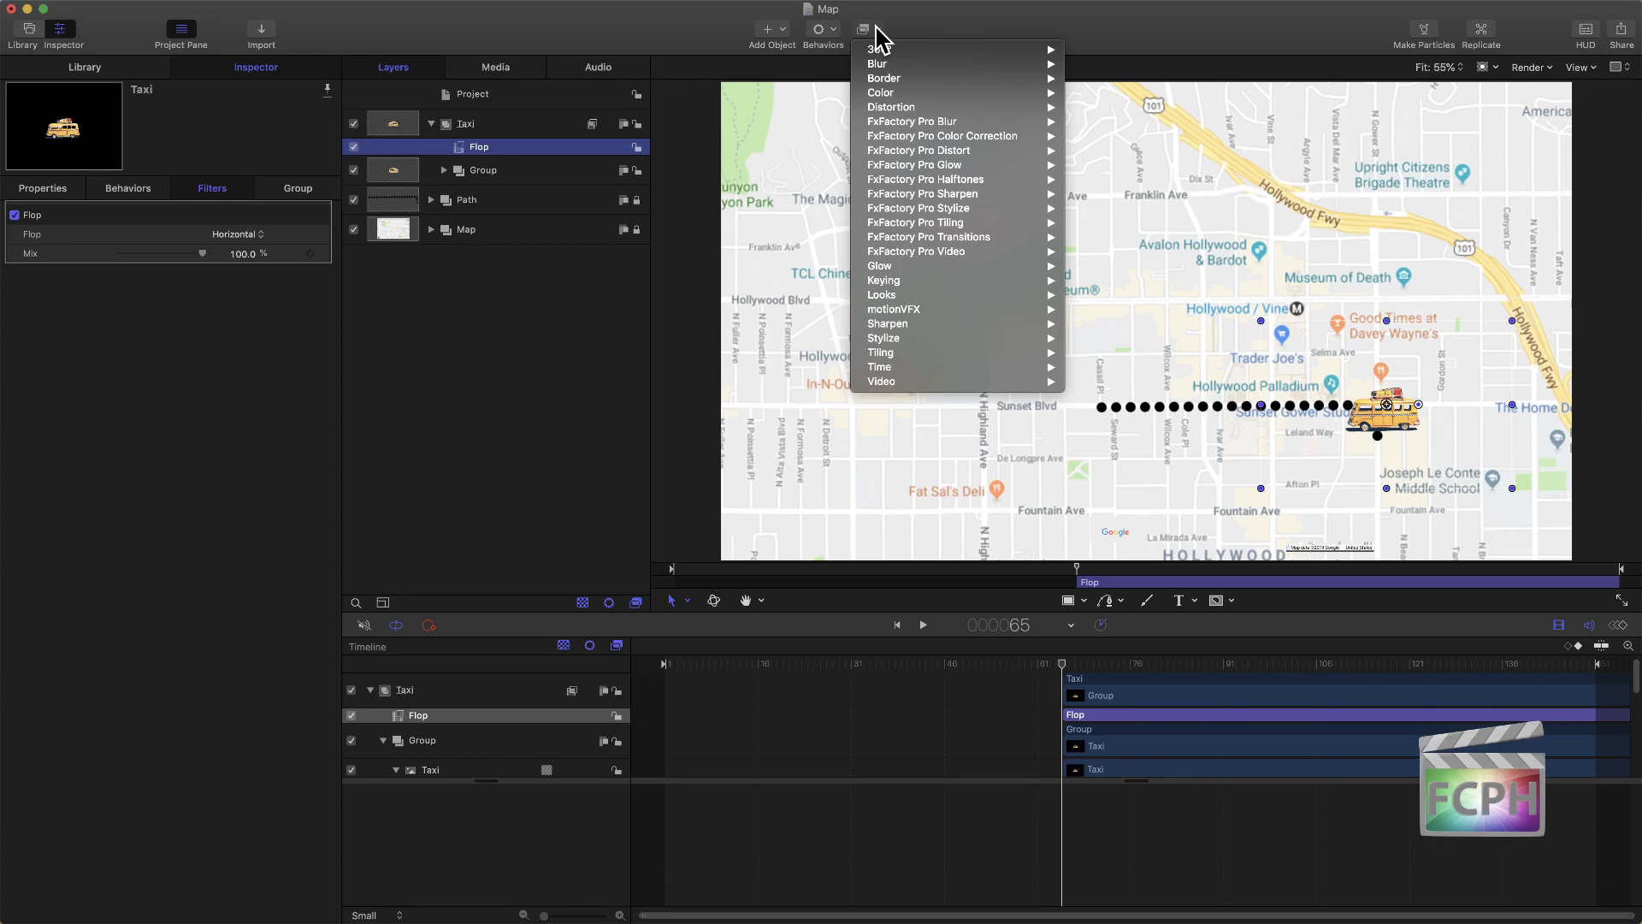
{"action": "left_click", "coordinate": [876, 34]}
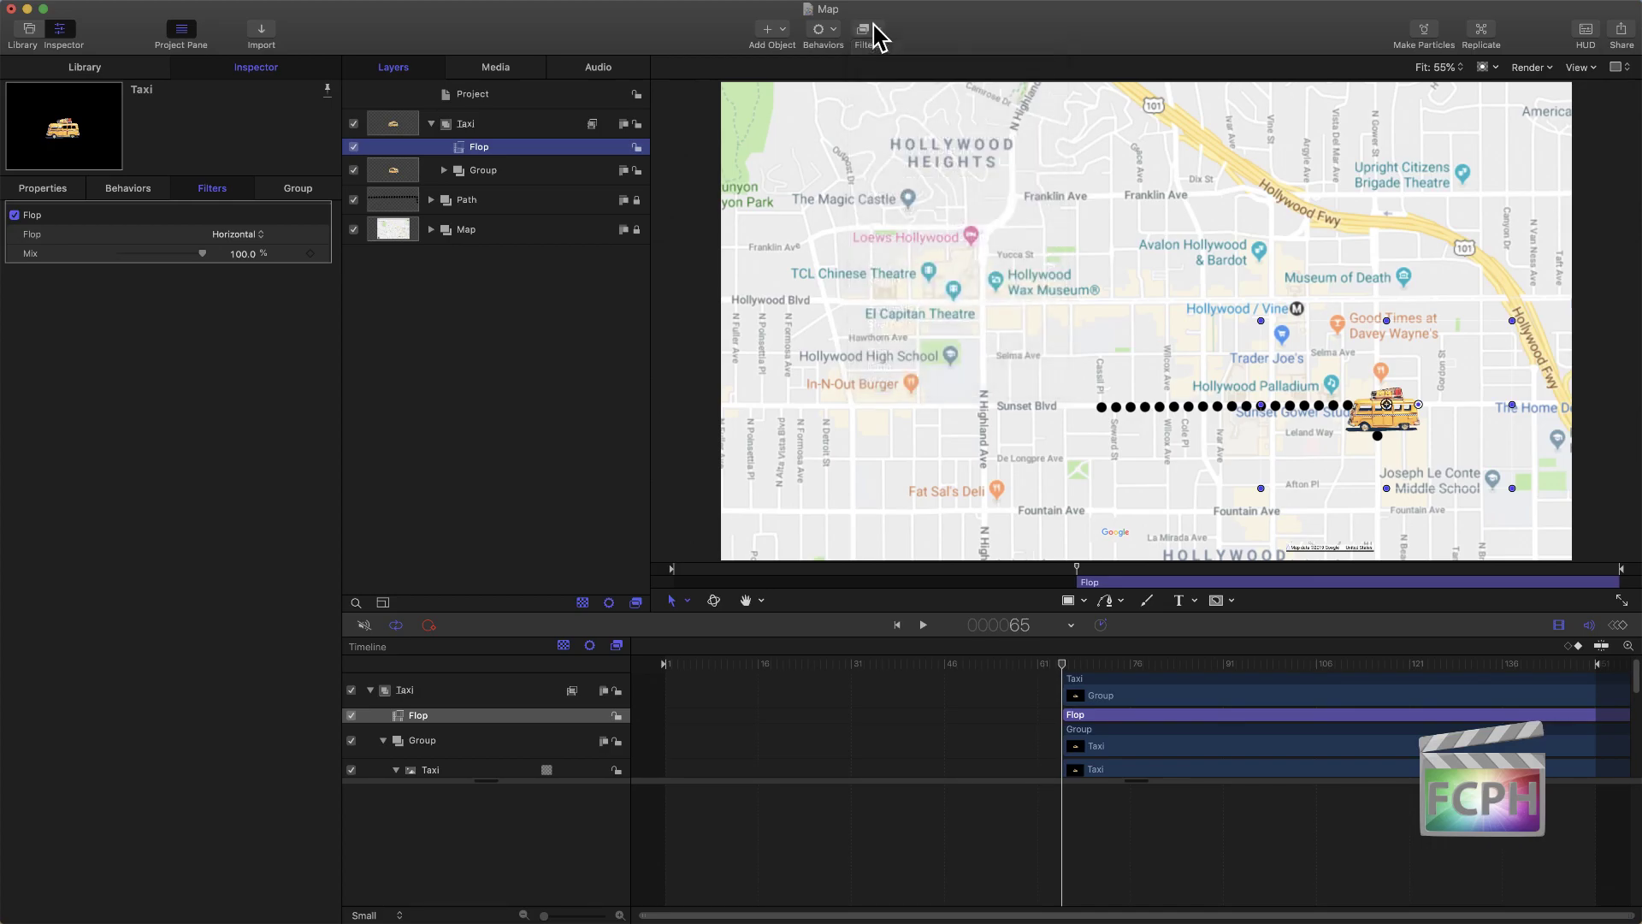
{"action": "left_click", "coordinate": [823, 32]}
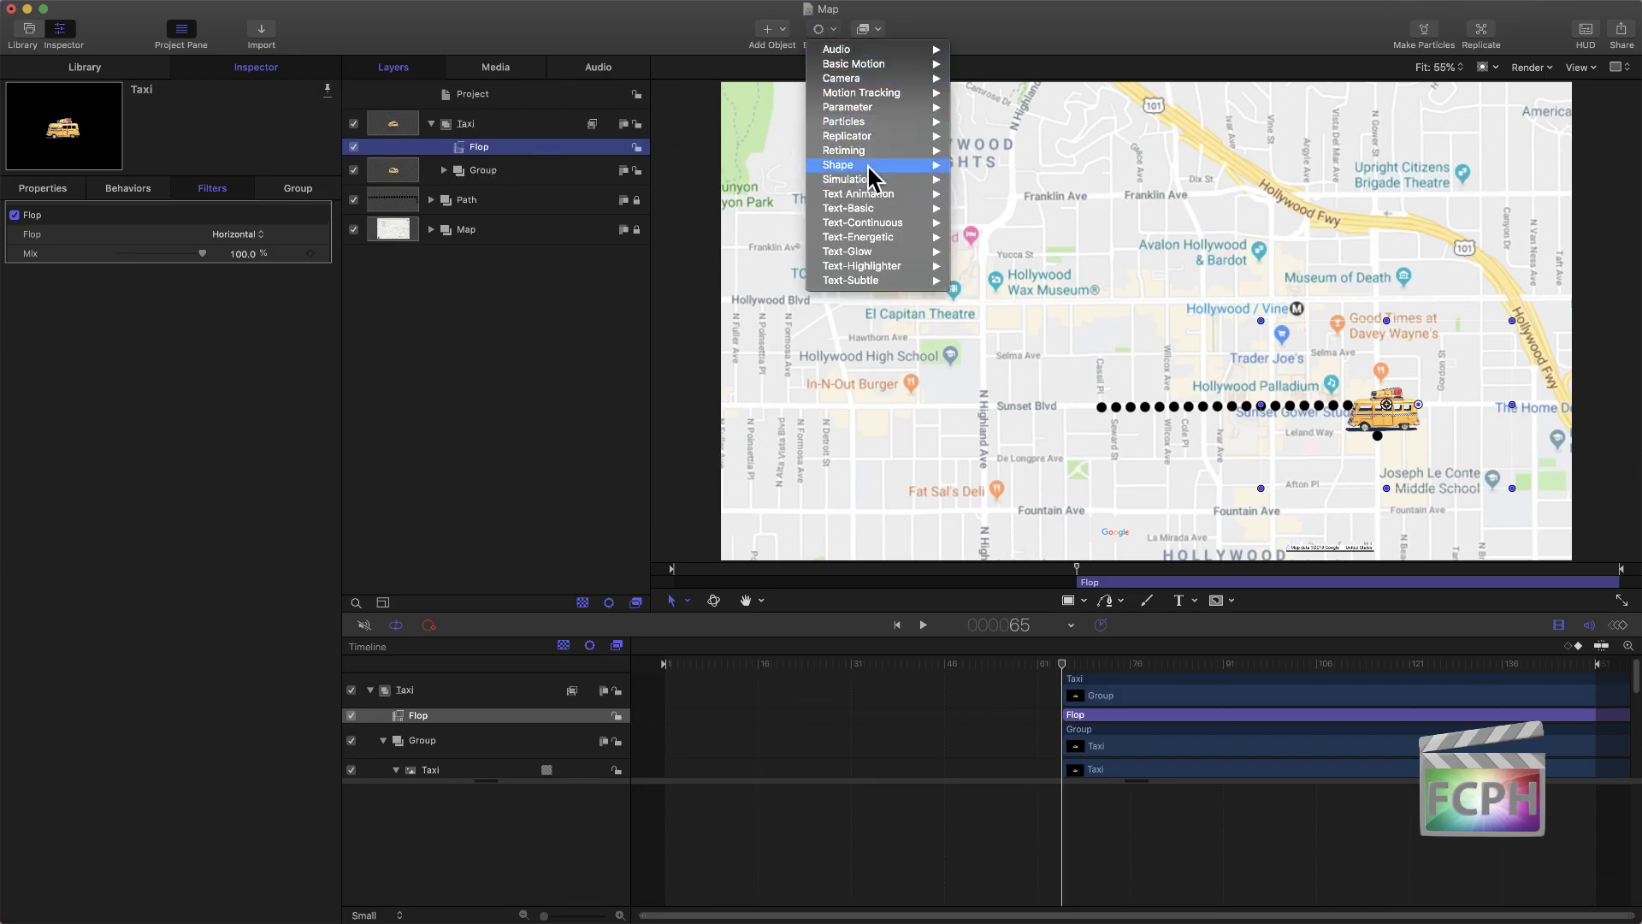
{"action": "left_click", "coordinate": [814, 33]}
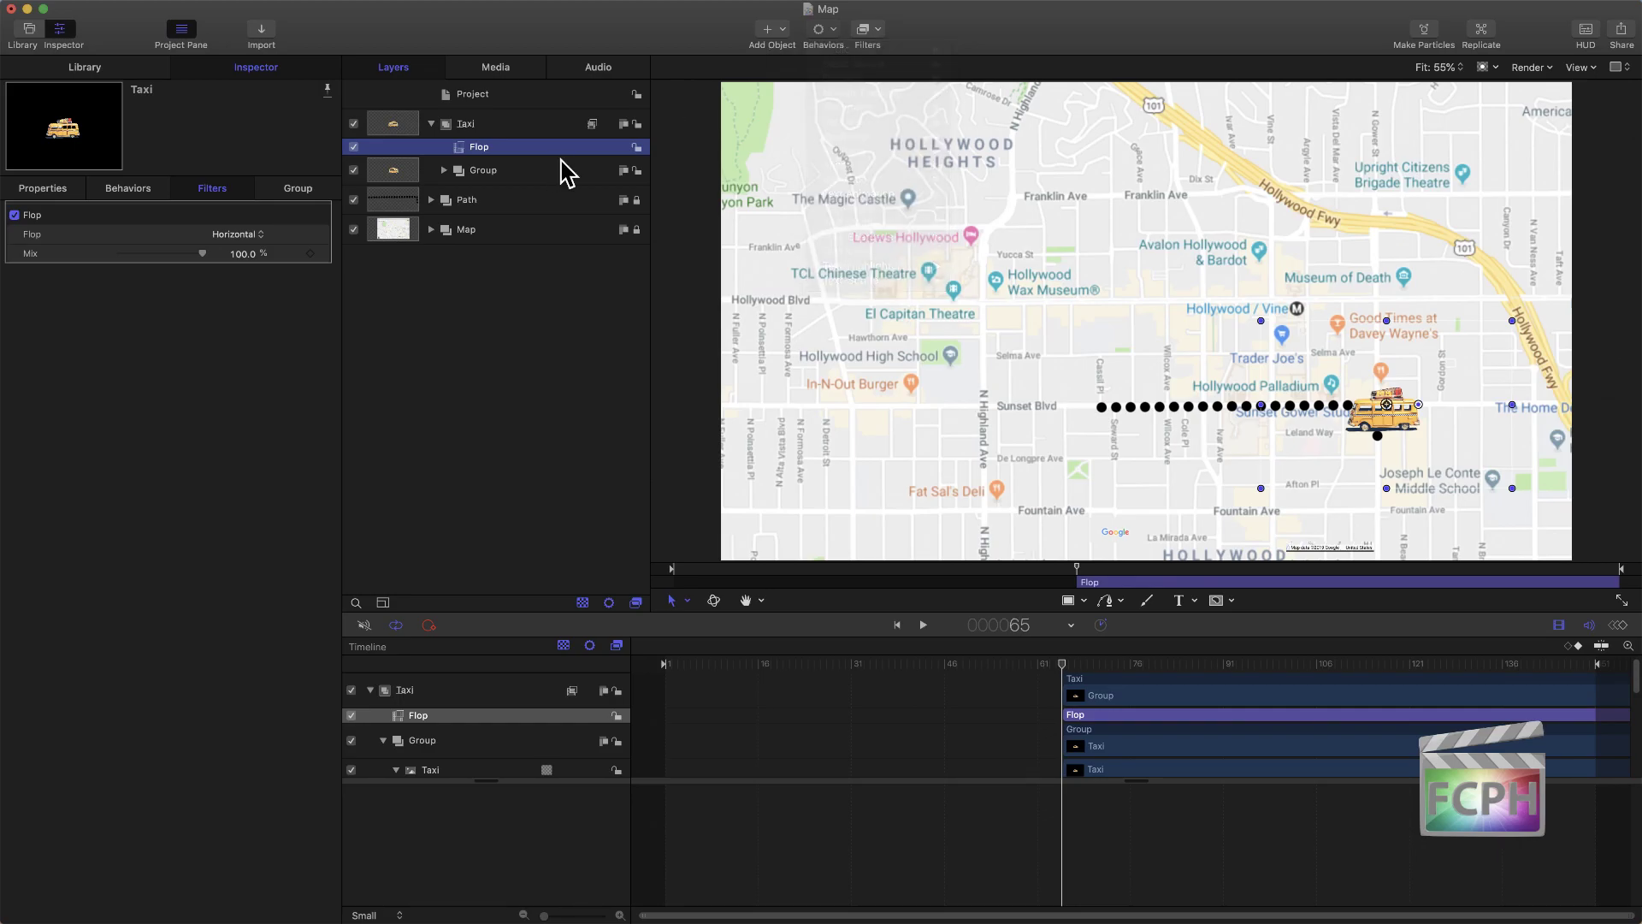
{"action": "left_click", "coordinate": [431, 199]}
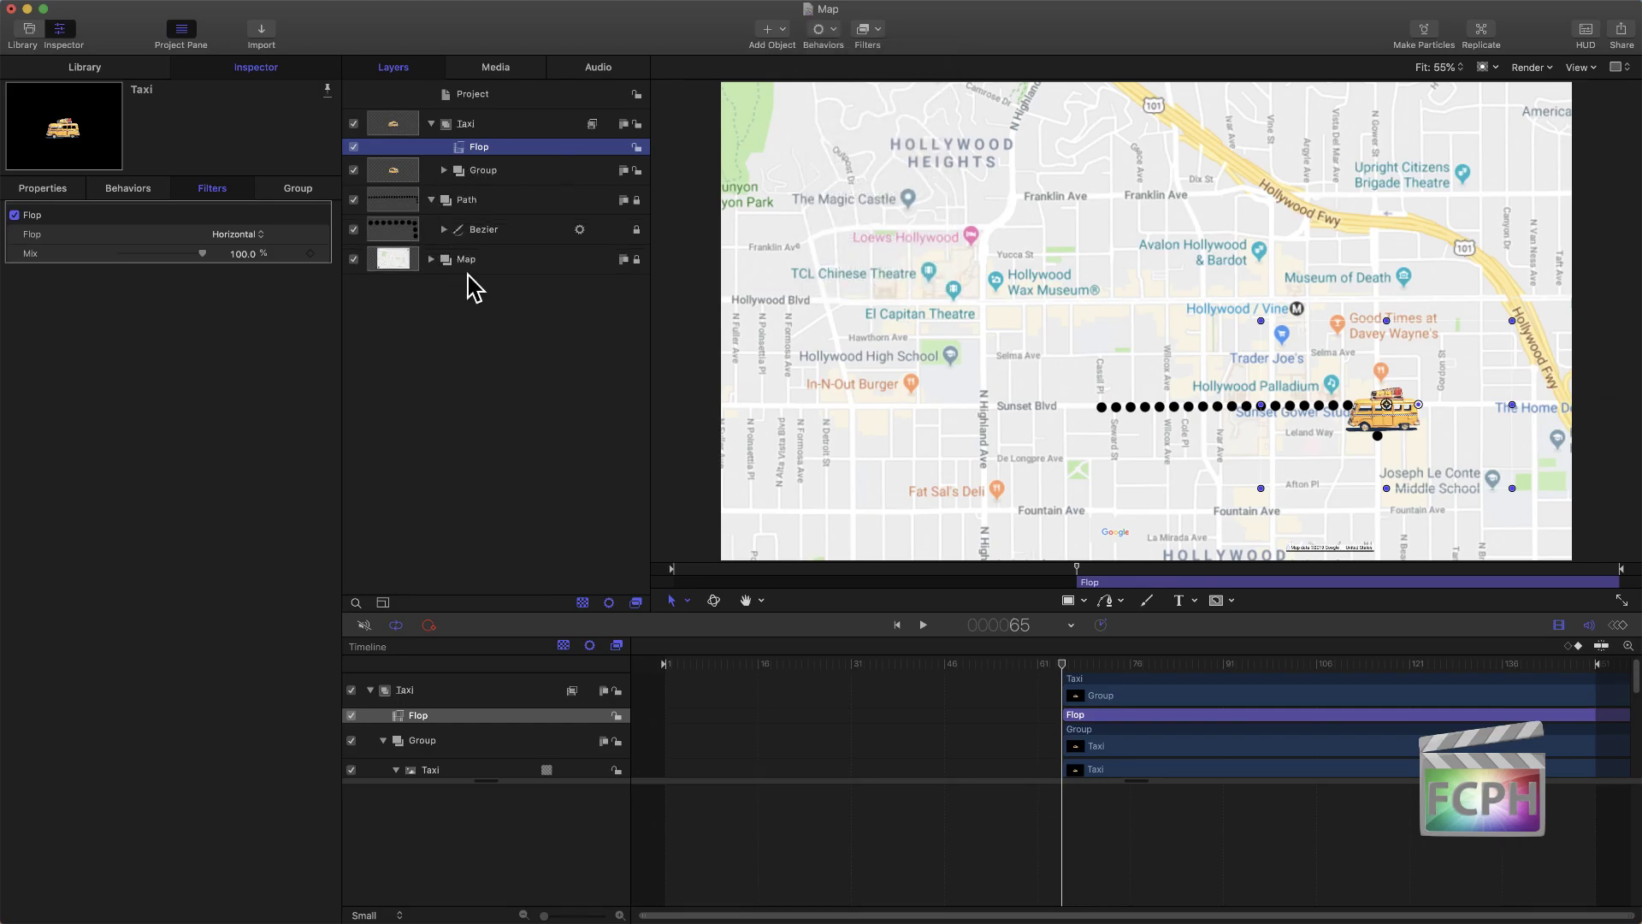
{"action": "left_click", "coordinate": [444, 229]}
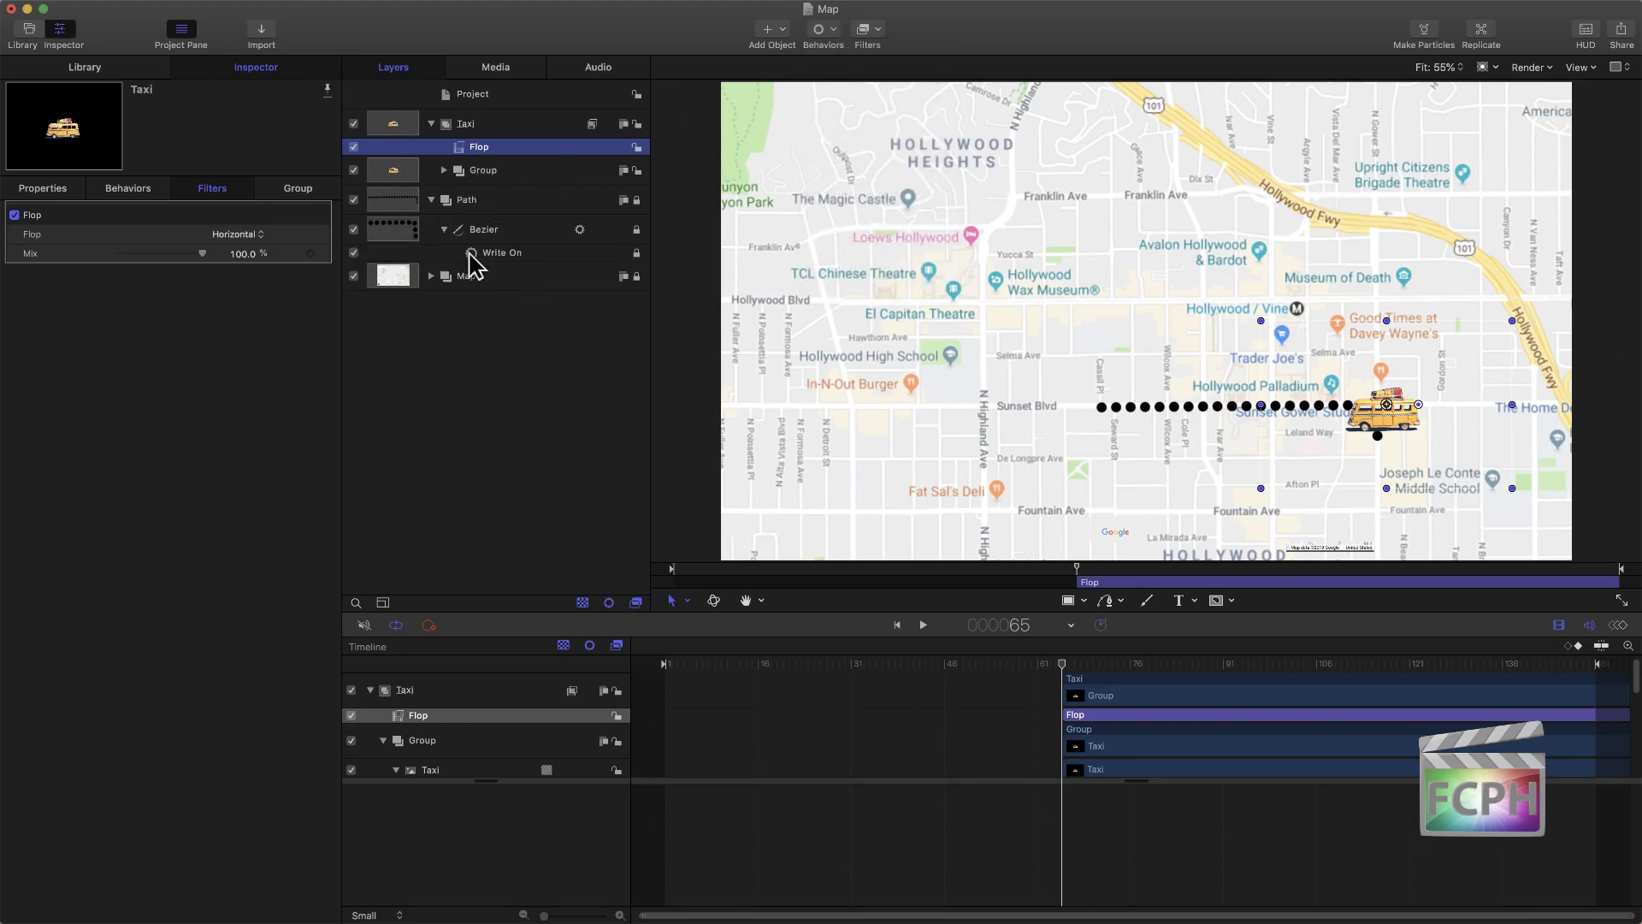
{"action": "left_click", "coordinate": [444, 229]}
{"action": "left_click", "coordinate": [431, 199]}
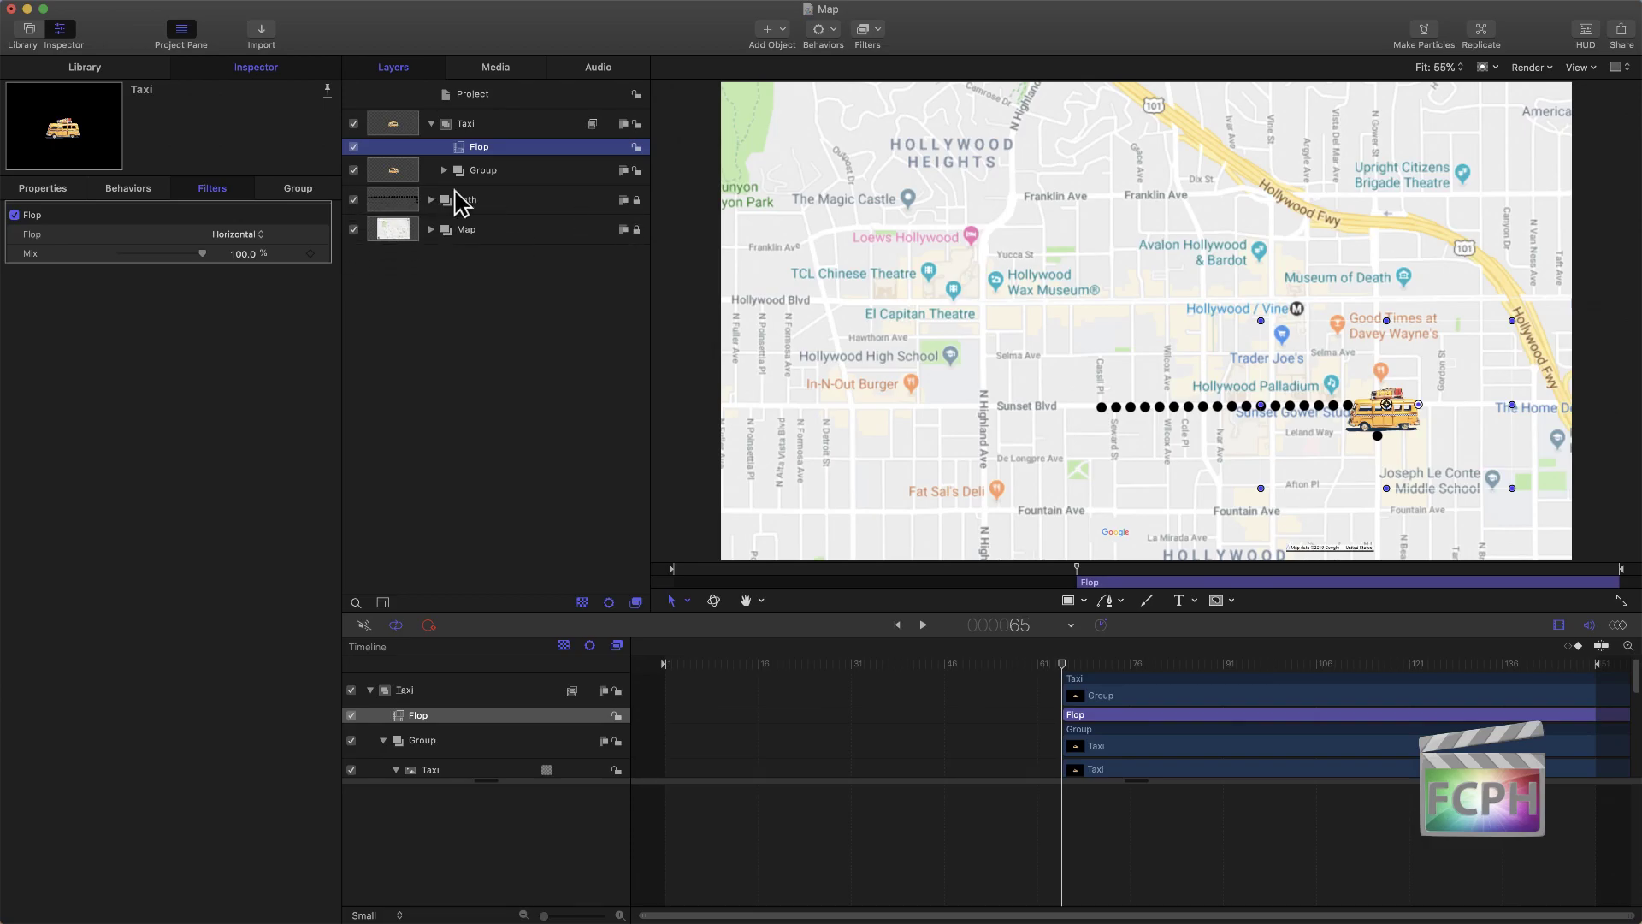
Step: Move the Taxi group to about X 1171, Y -474 px, shift its timeline clip to start at frame 1, and play the animation
{"action": "left_click", "coordinate": [510, 126]}
{"action": "left_click_drag", "start_coordinate": [1368, 392], "coordinate": [1414, 434]}
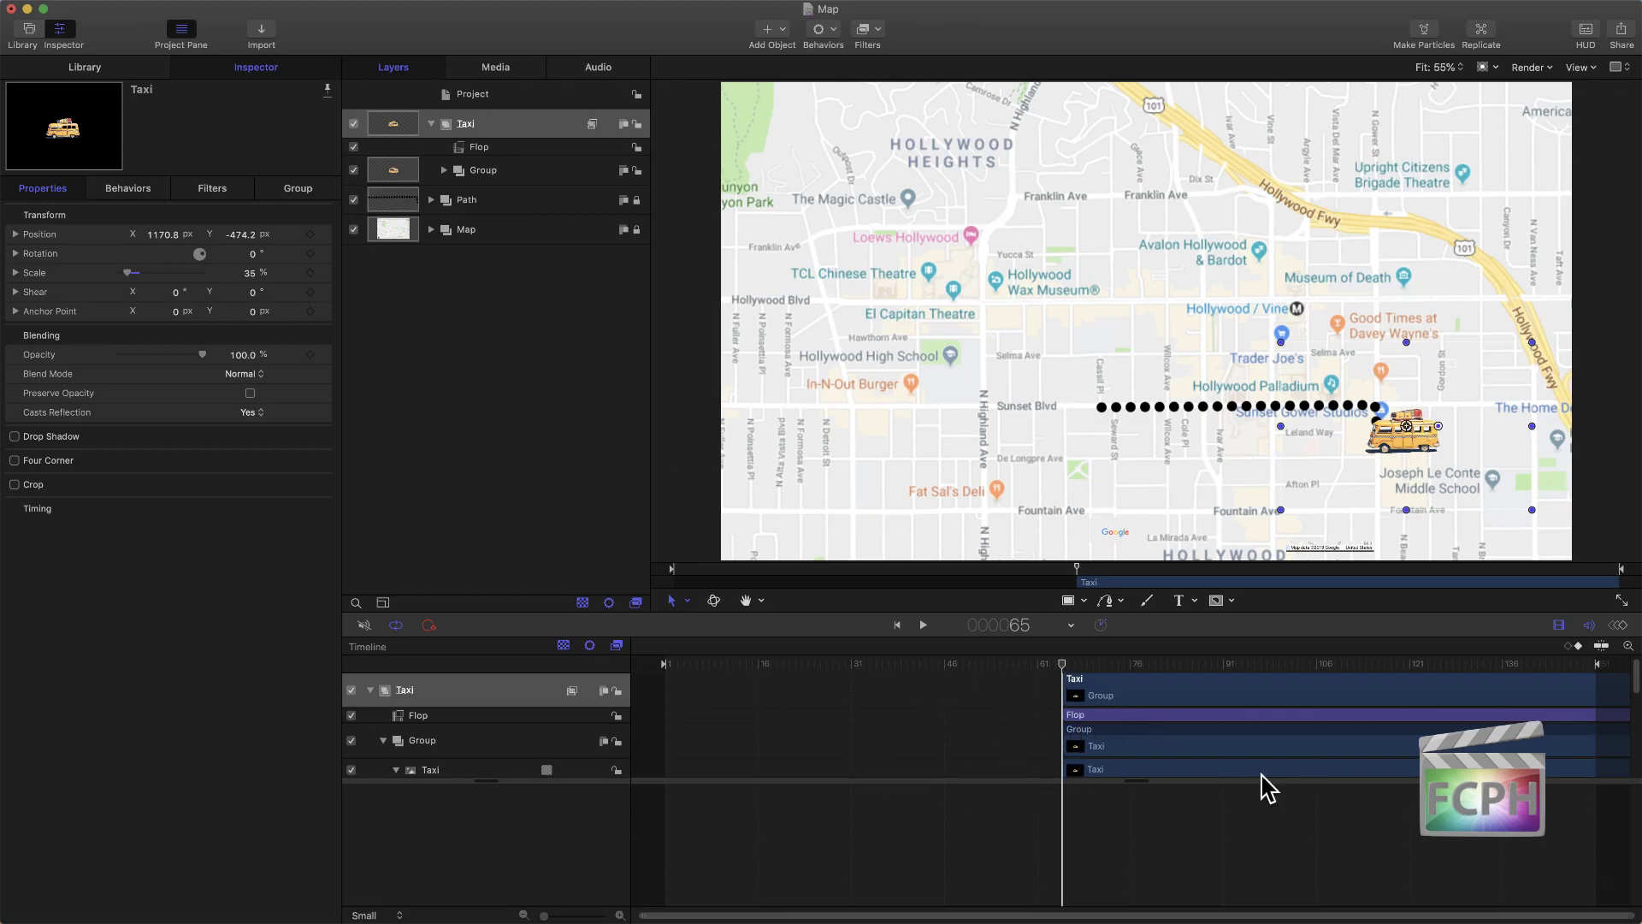
{"action": "left_click", "coordinate": [1591, 627]}
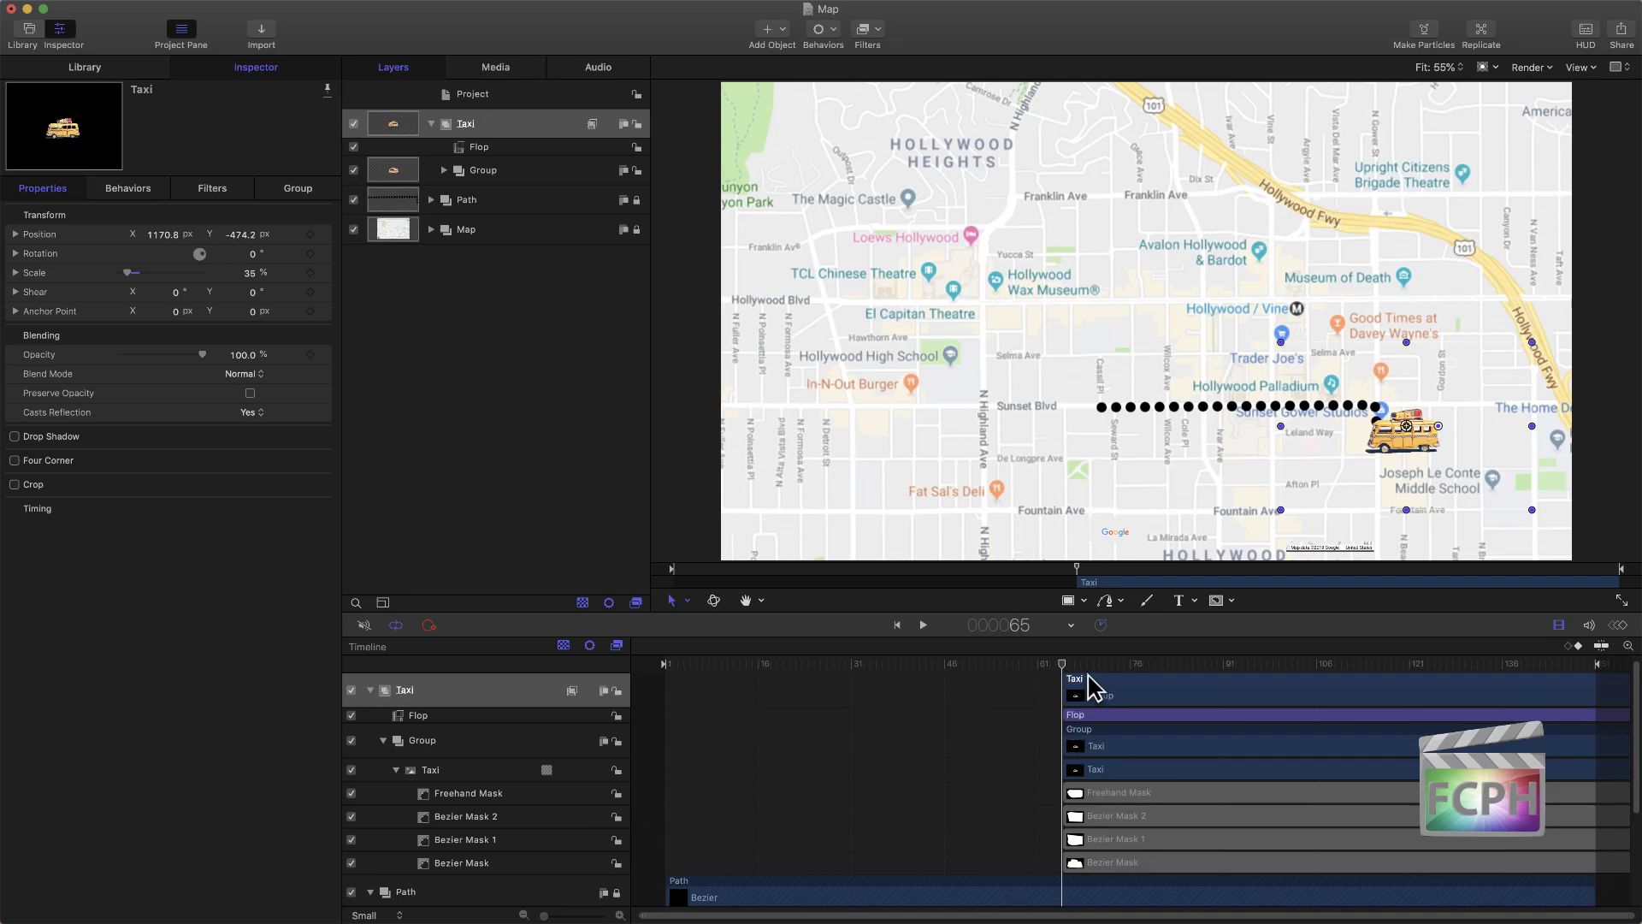
{"action": "left_click_drag", "start_coordinate": [1101, 680], "coordinate": [717, 675]}
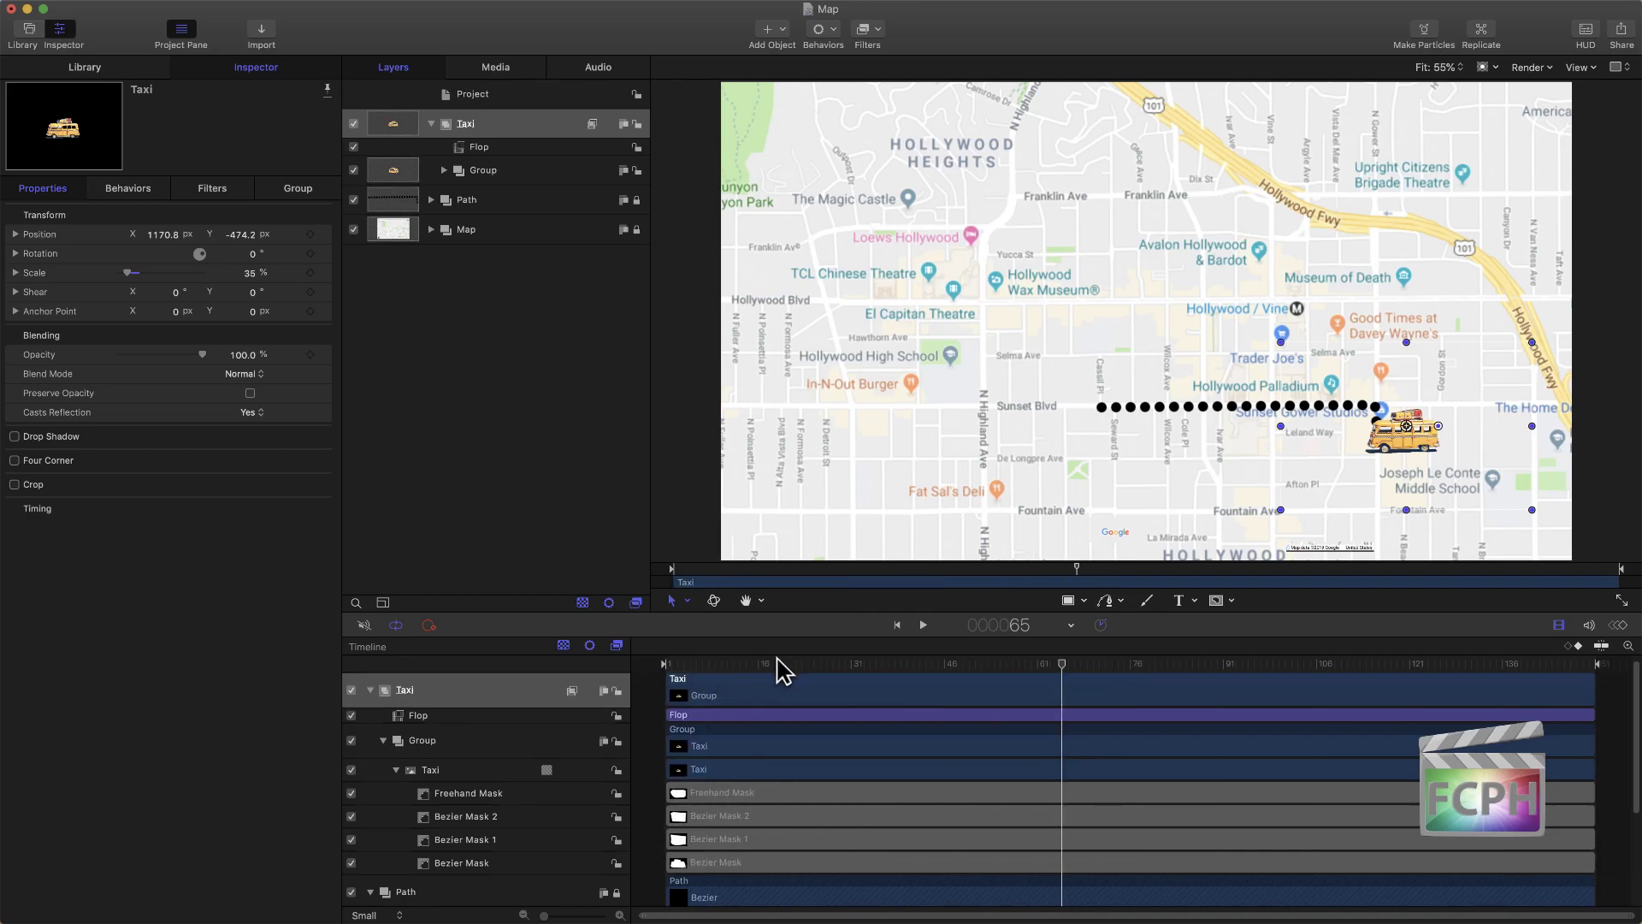
{"action": "key", "text": "Home"}
{"action": "key", "text": "End"}
{"action": "key", "text": "space"}
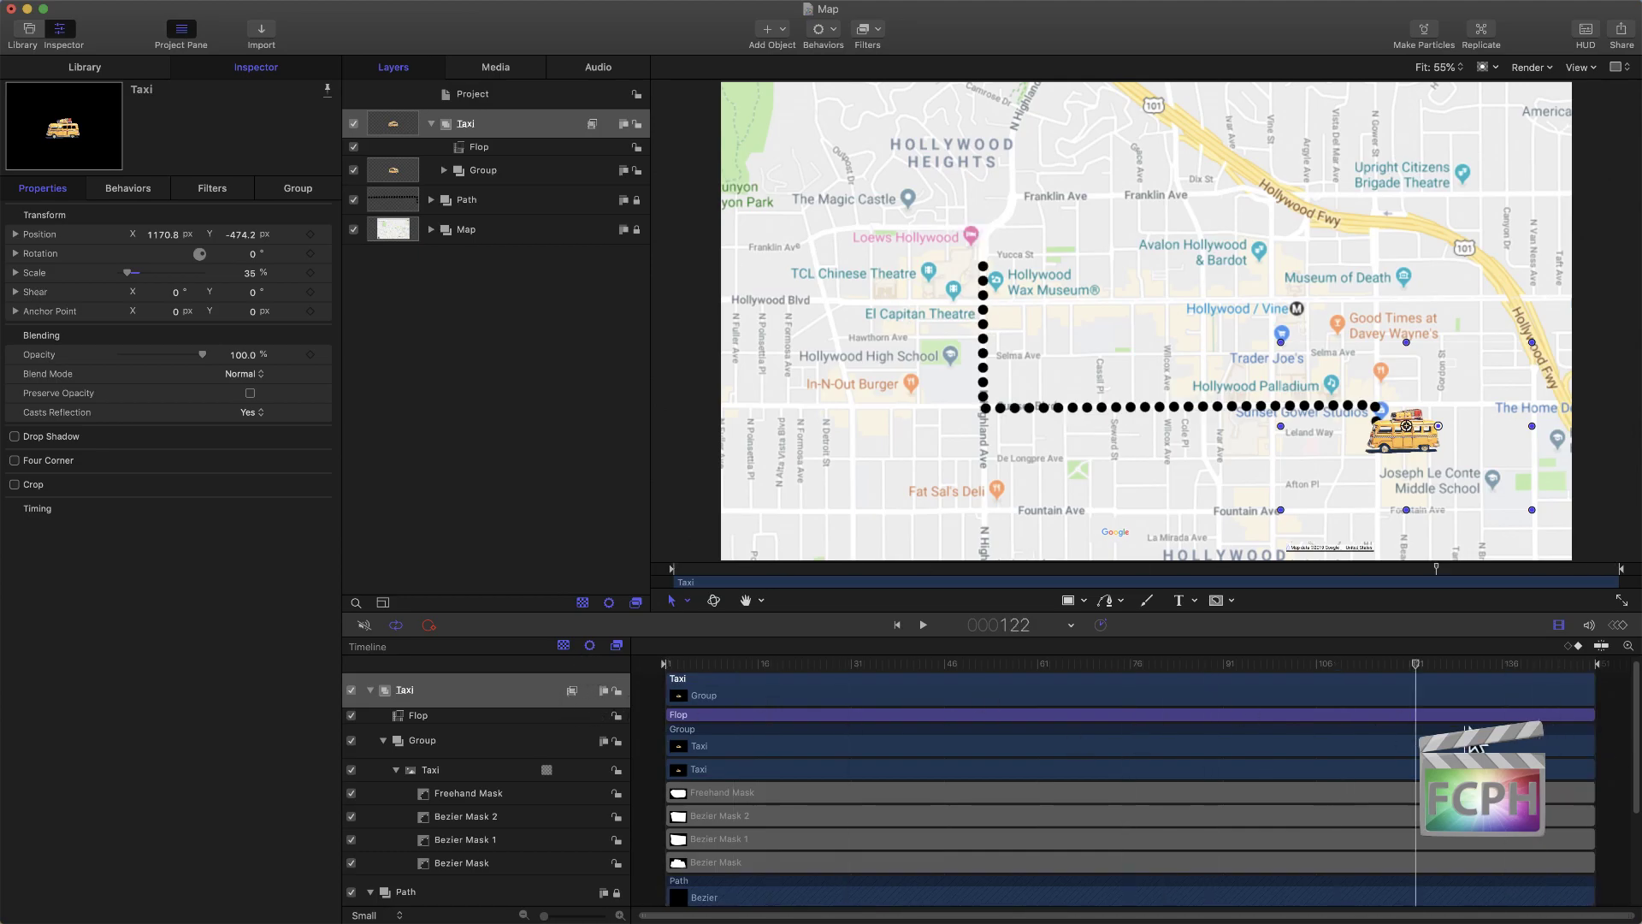
Step: Turn on keyframe recording at frame 1 and keyframe the Taxi group rotated to -90° at about X 1187, Y -619 px
{"action": "key", "text": "Home"}
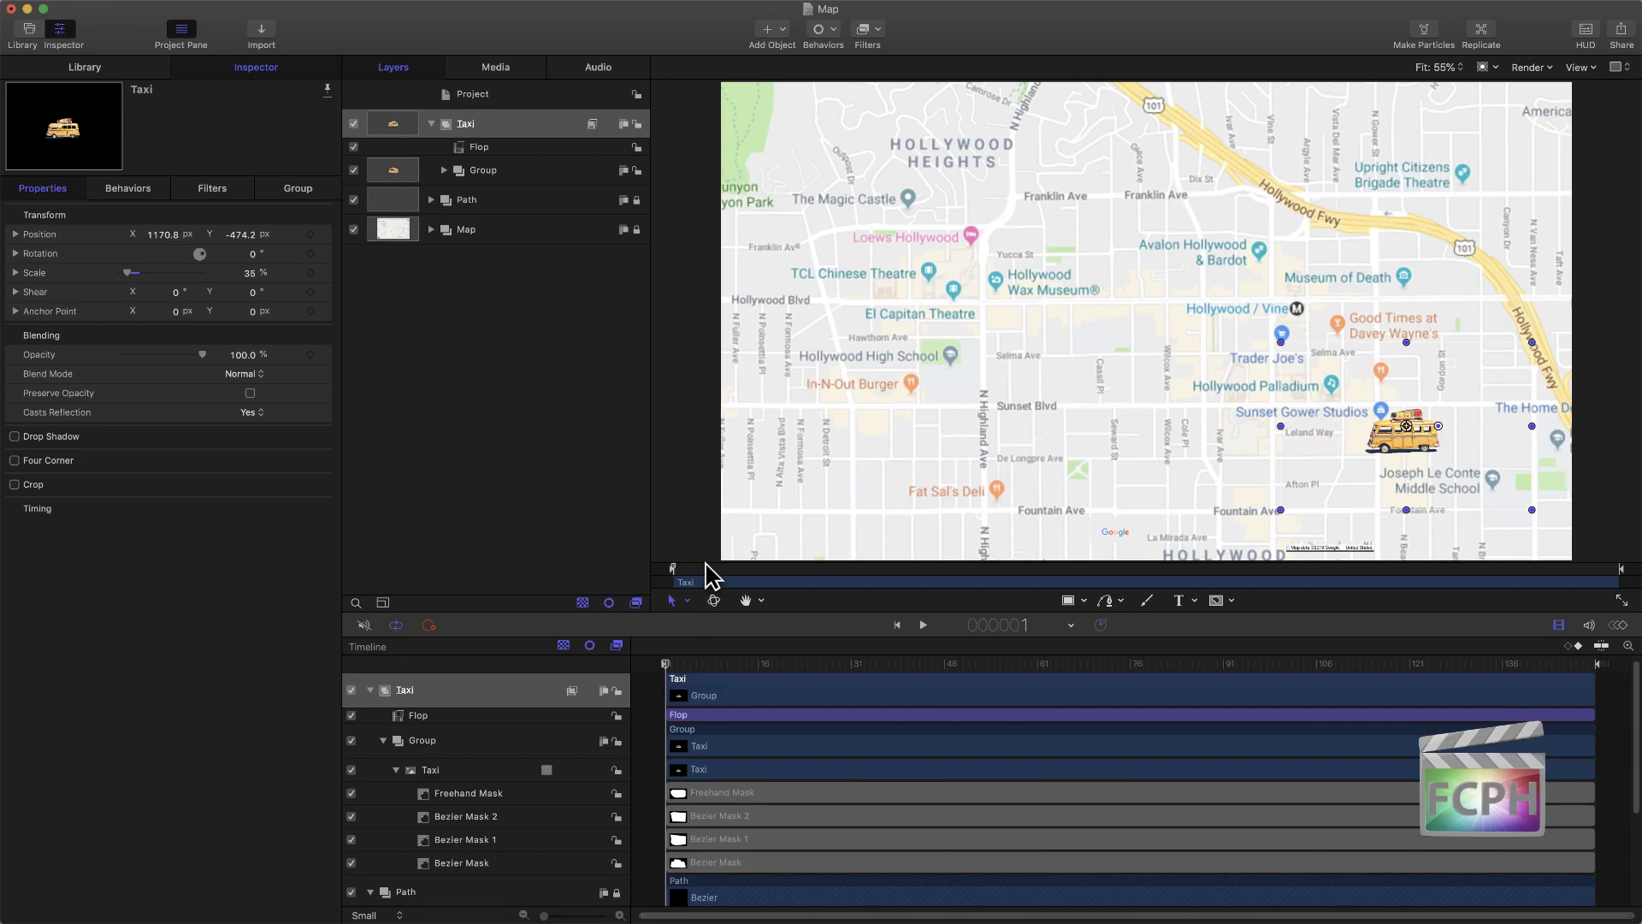
{"action": "left_click_drag", "start_coordinate": [708, 573], "coordinate": [625, 590]}
{"action": "key", "text": "a"}
{"action": "left_click", "coordinate": [428, 625]}
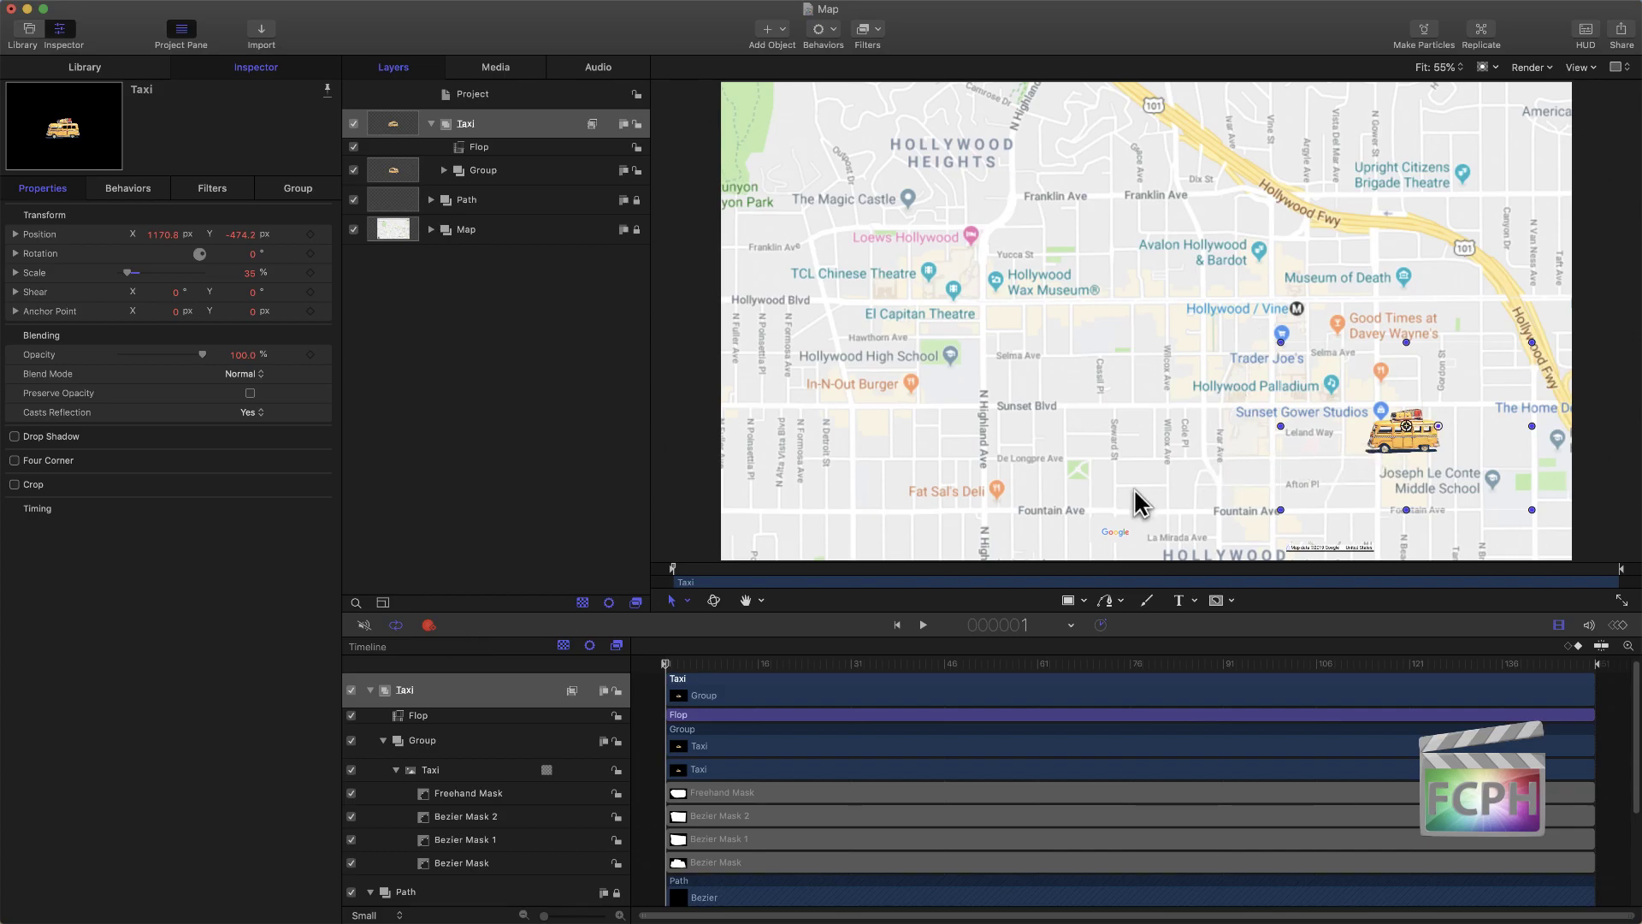
{"action": "left_click_drag", "start_coordinate": [1437, 424], "coordinate": [1419, 460]}
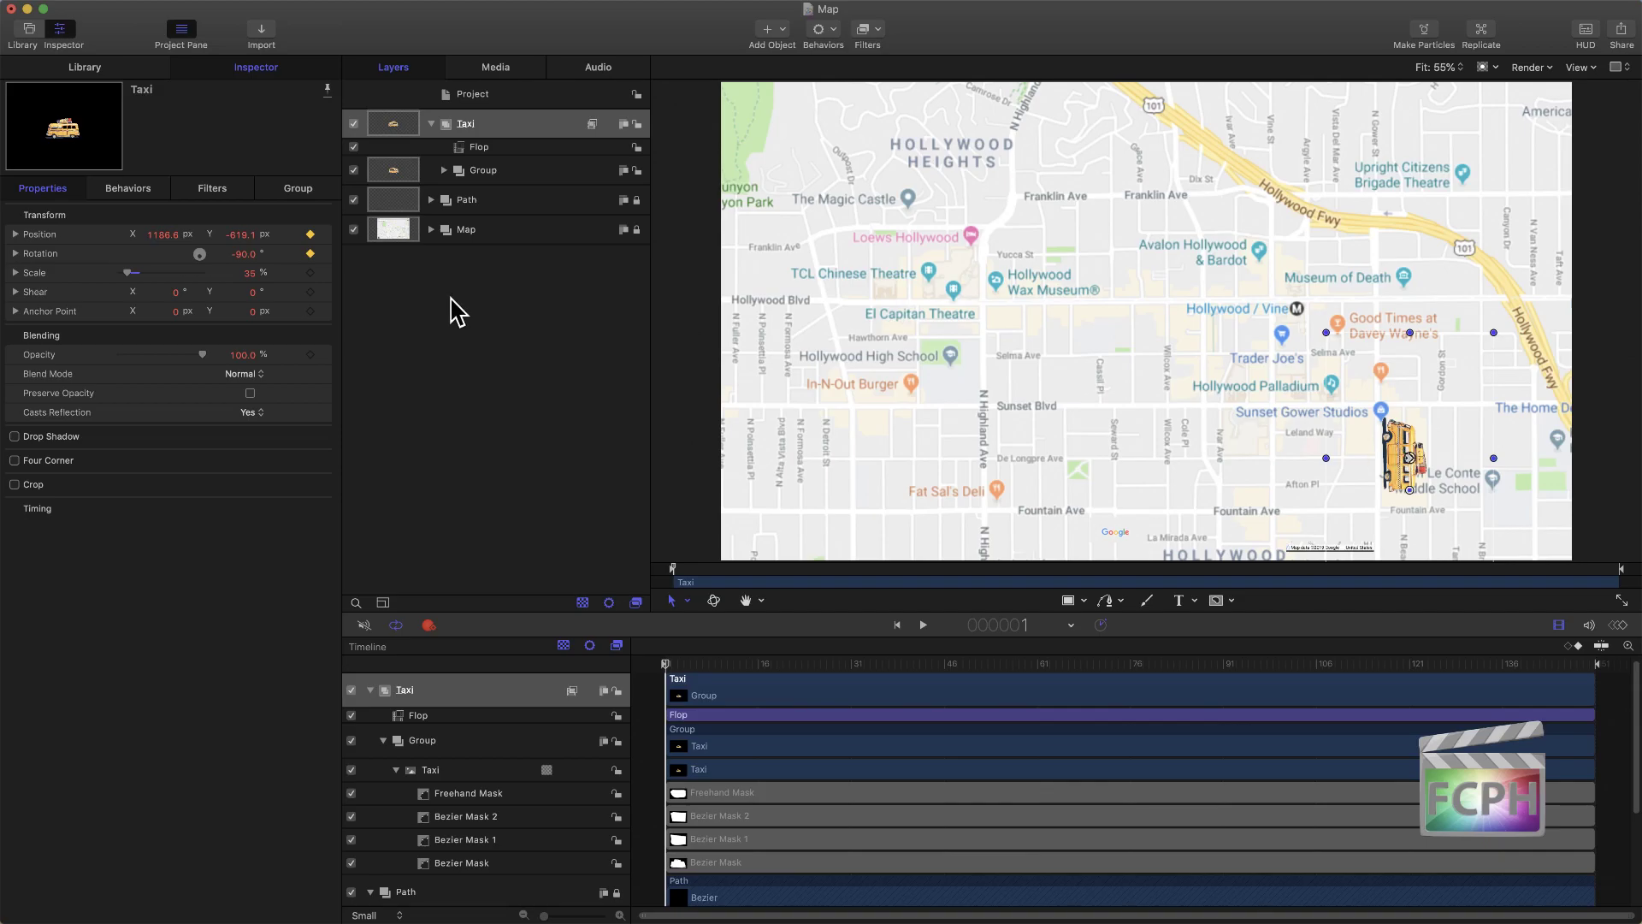
{"action": "left_click", "coordinate": [310, 254]}
Step: At frame 7, keyframe the Taxi group farther up the street at about X 1176, Y -404 px
{"action": "key", "text": "z"}
{"action": "left_click_drag", "start_coordinate": [1397, 433], "coordinate": [1337, 318]}
{"action": "key", "text": "h"}
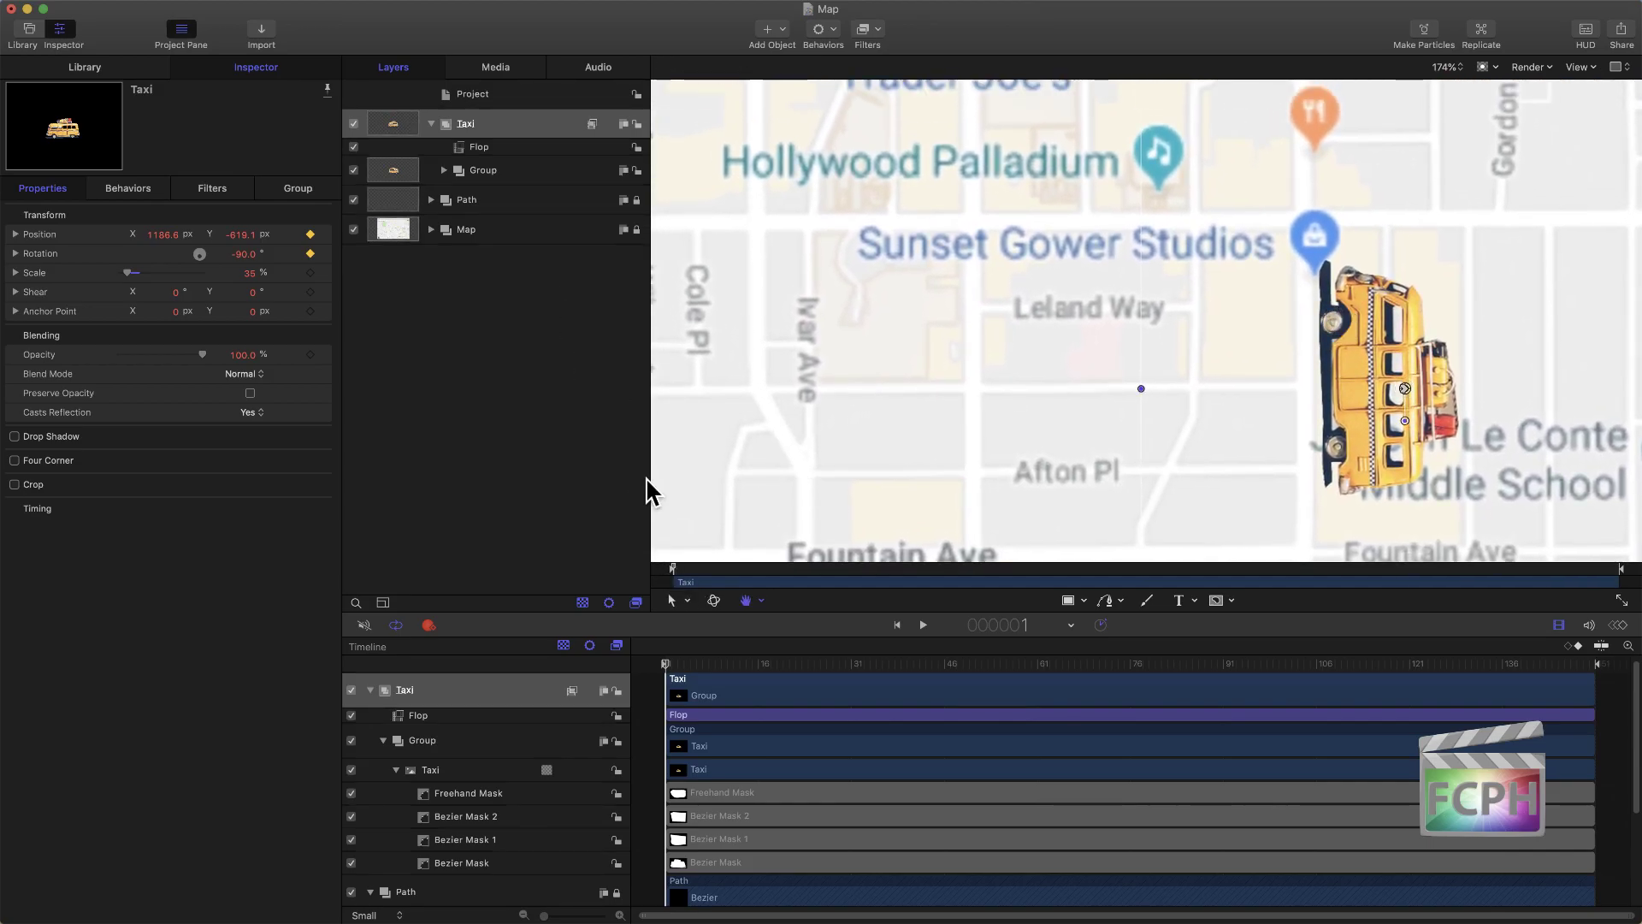
{"action": "left_click", "coordinate": [669, 601]}
{"action": "left_click_drag", "start_coordinate": [672, 664], "coordinate": [707, 693]}
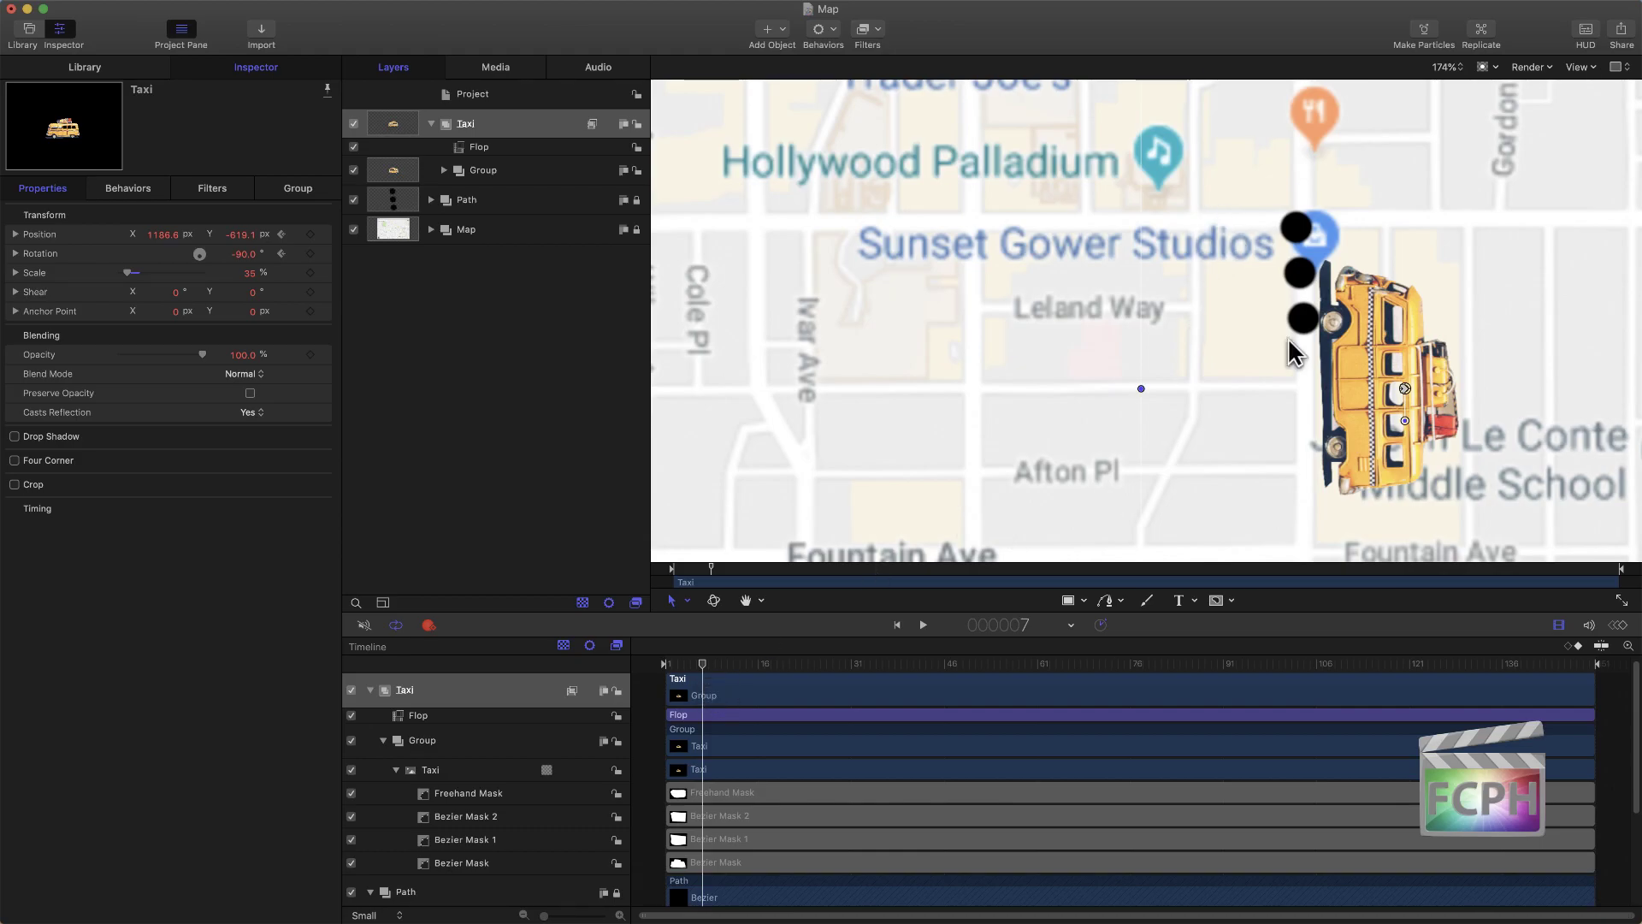
{"action": "left_click_drag", "start_coordinate": [1374, 429], "coordinate": [1368, 289]}
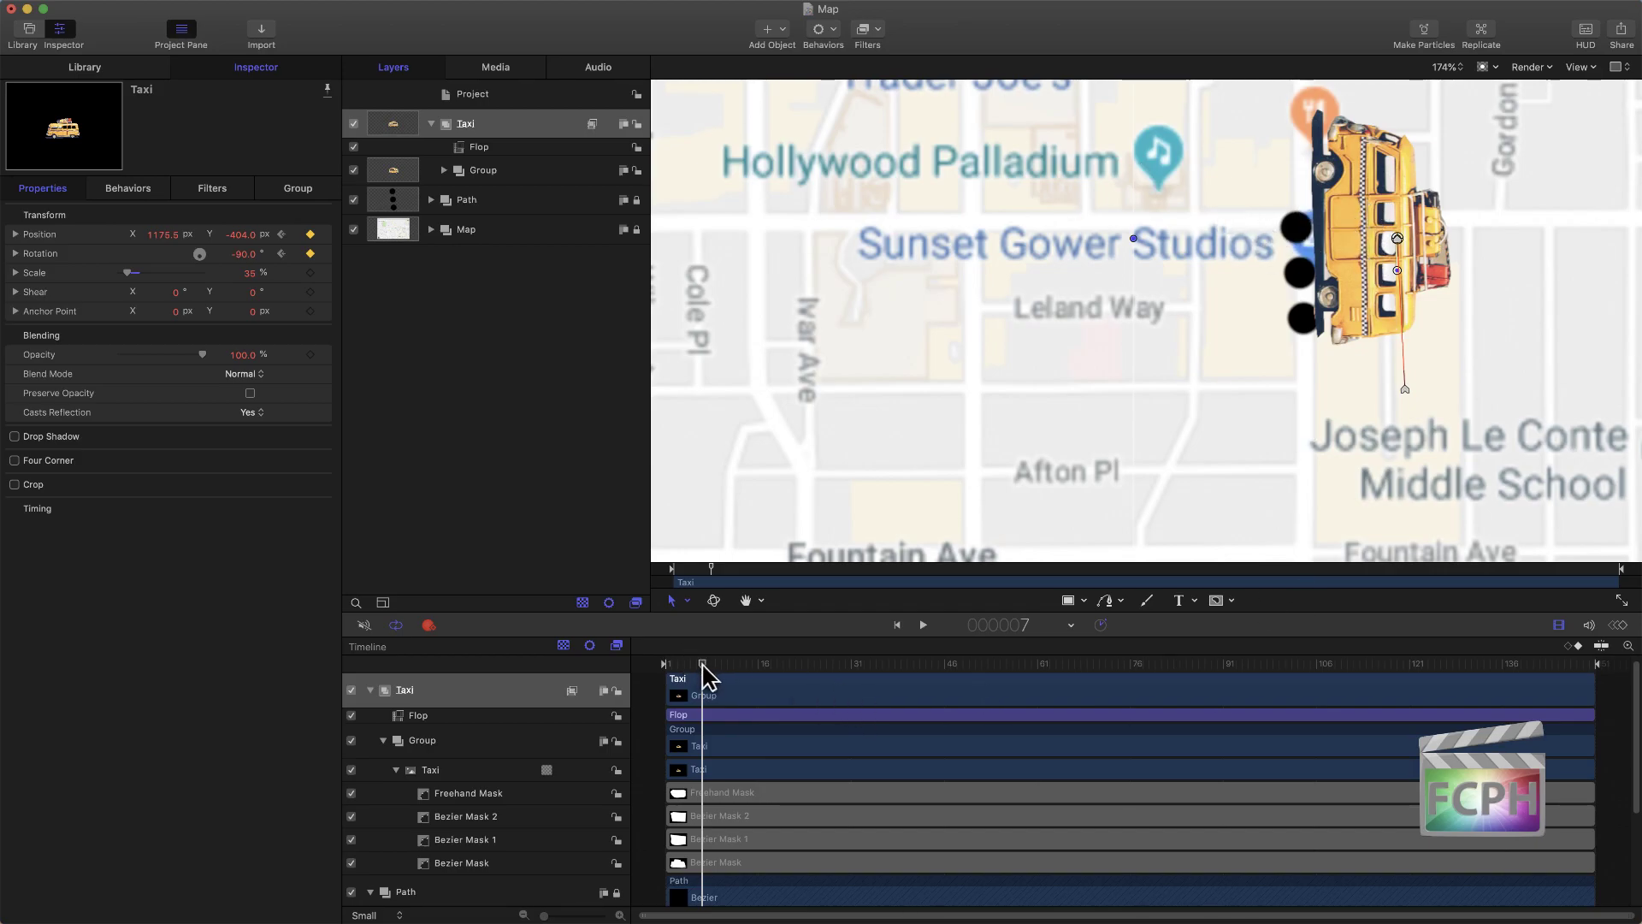
Step: At frame 11, keyframe the Taxi group rotated level to about 0° at about X 917, Y -253 px, above the first corner dots
{"action": "left_click_drag", "start_coordinate": [701, 665], "coordinate": [725, 665]}
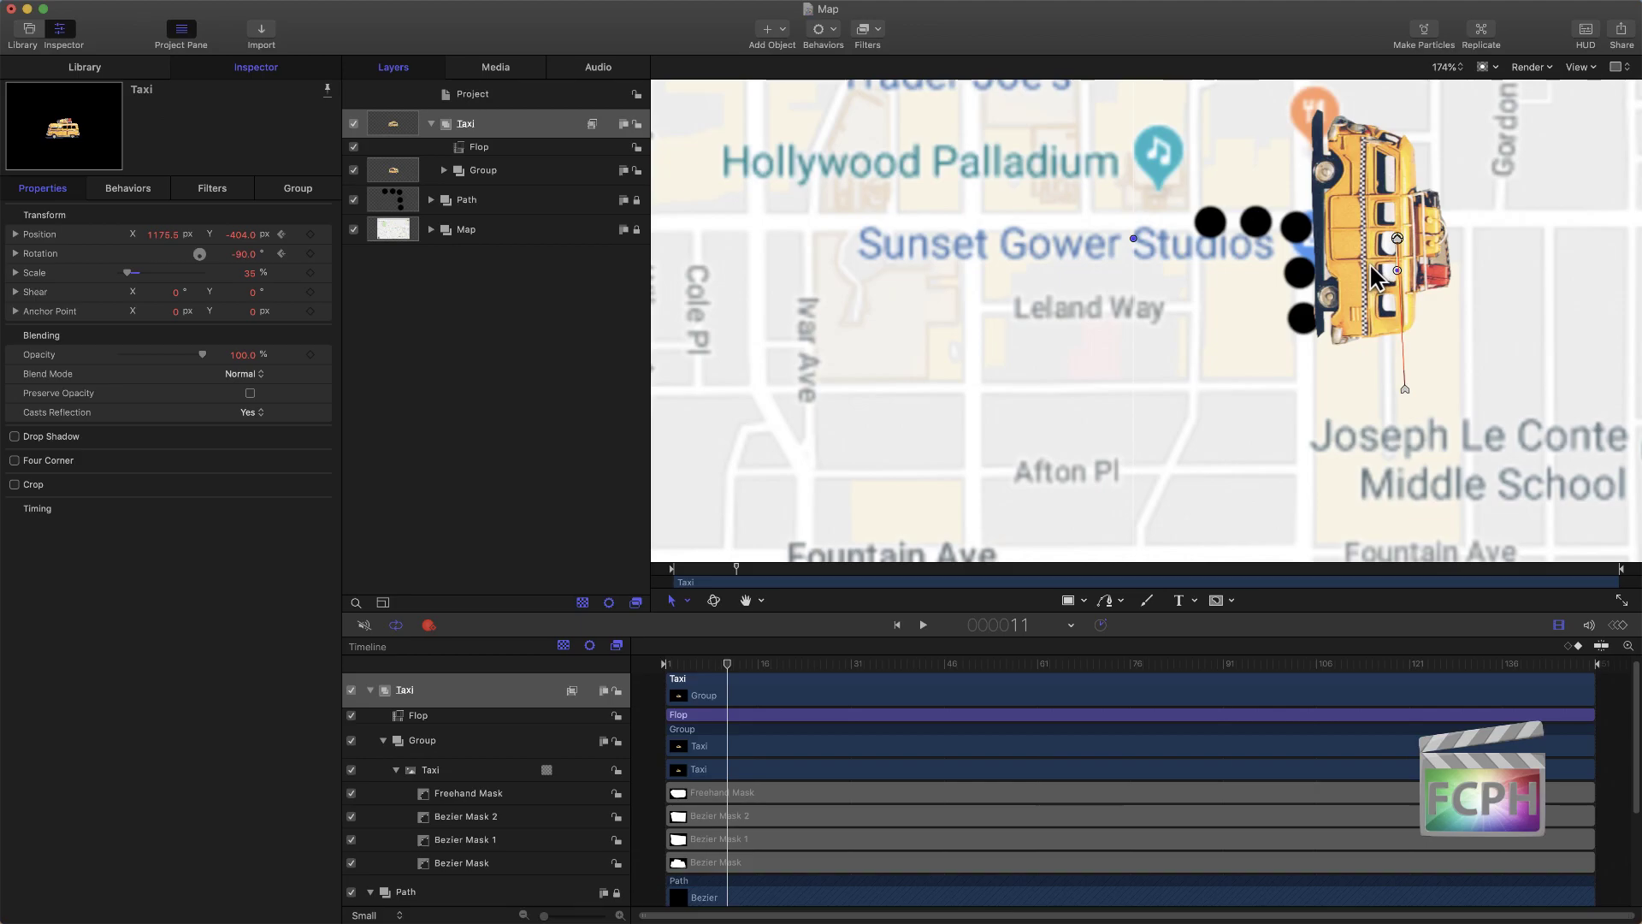
{"action": "left_click_drag", "start_coordinate": [1368, 264], "coordinate": [1230, 177]}
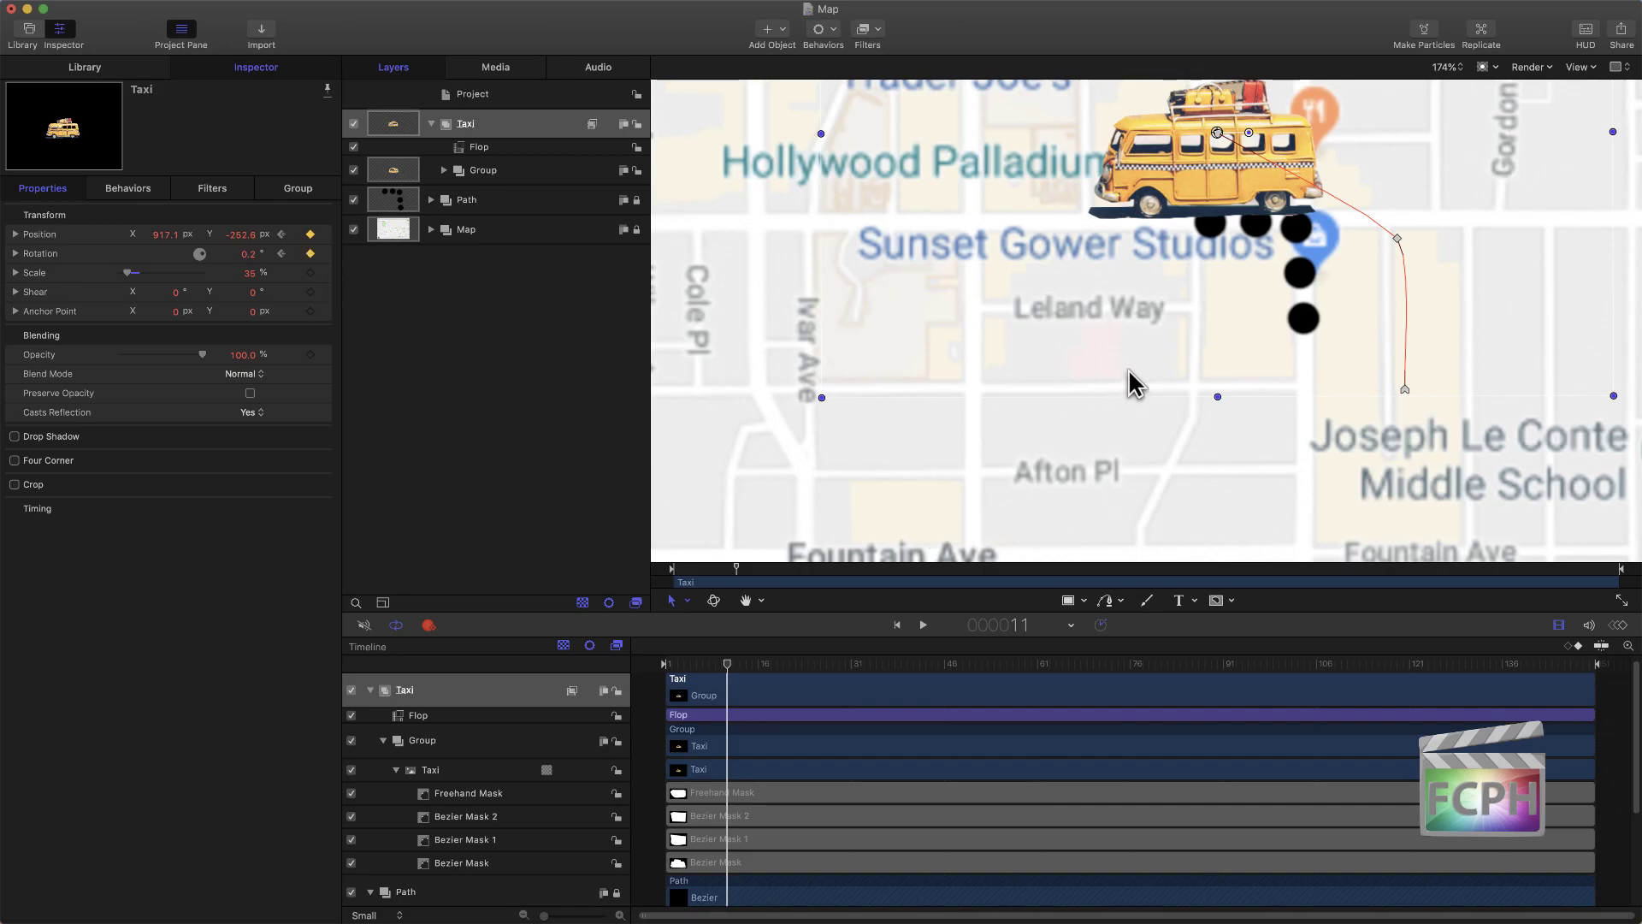
Step: At frame 87, keyframe the Taxi group's position along Sunset Blvd at about X -657, Y -253 px, and add a rotation keyframe
{"action": "key", "text": "z"}
{"action": "left_click", "coordinate": [1129, 308], "text": "alt"}
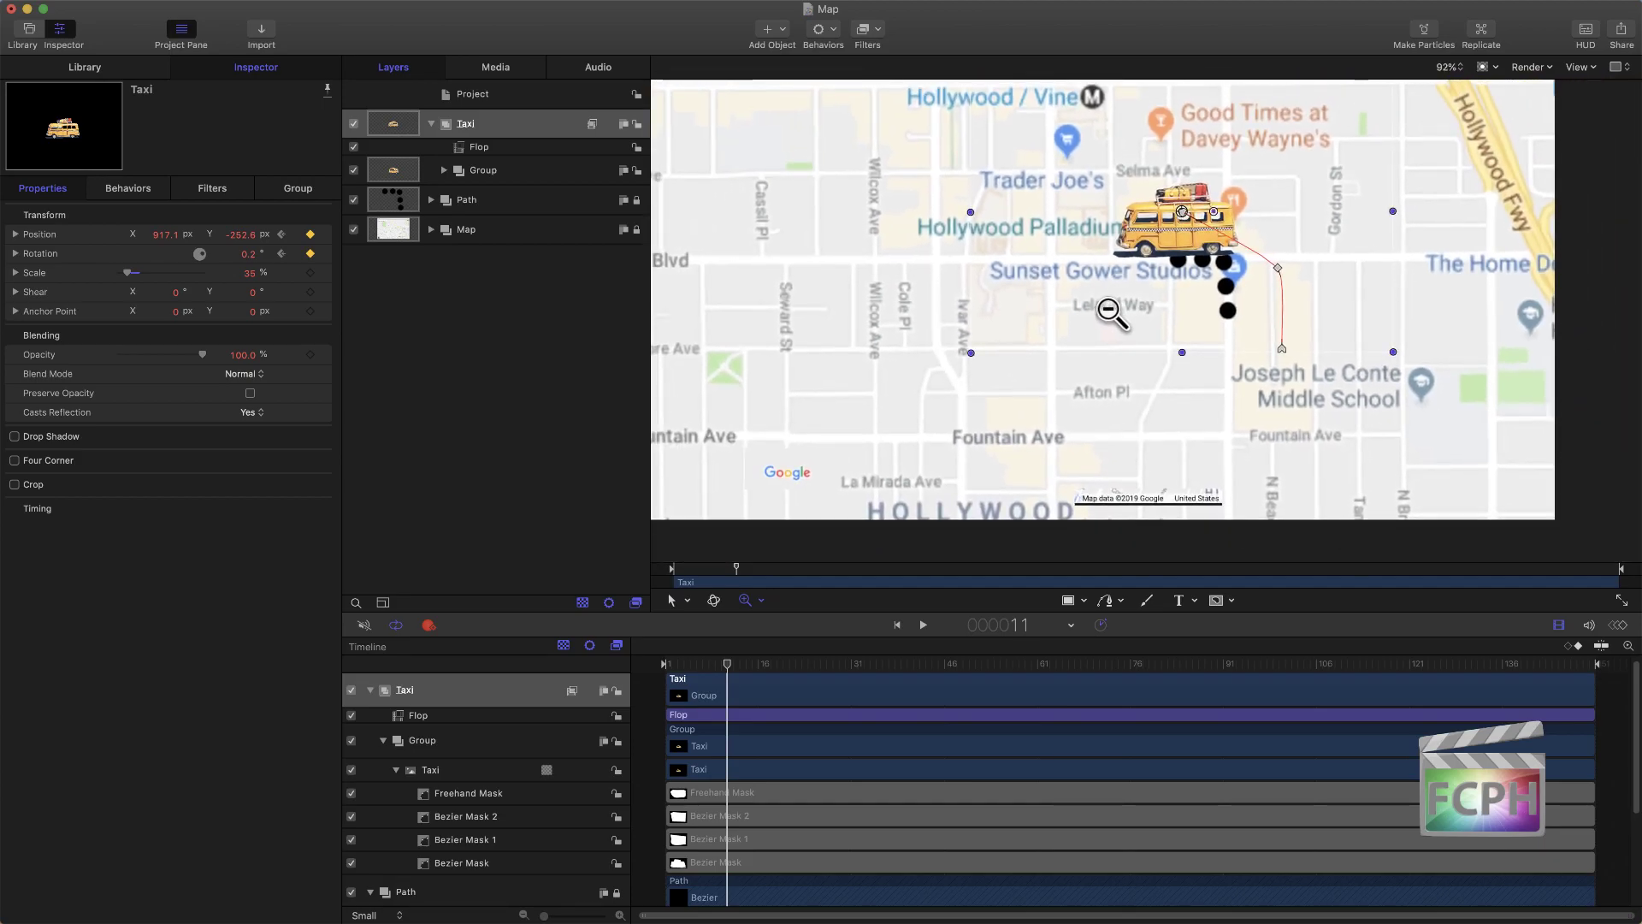
{"action": "left_click", "coordinate": [1073, 230], "text": "alt"}
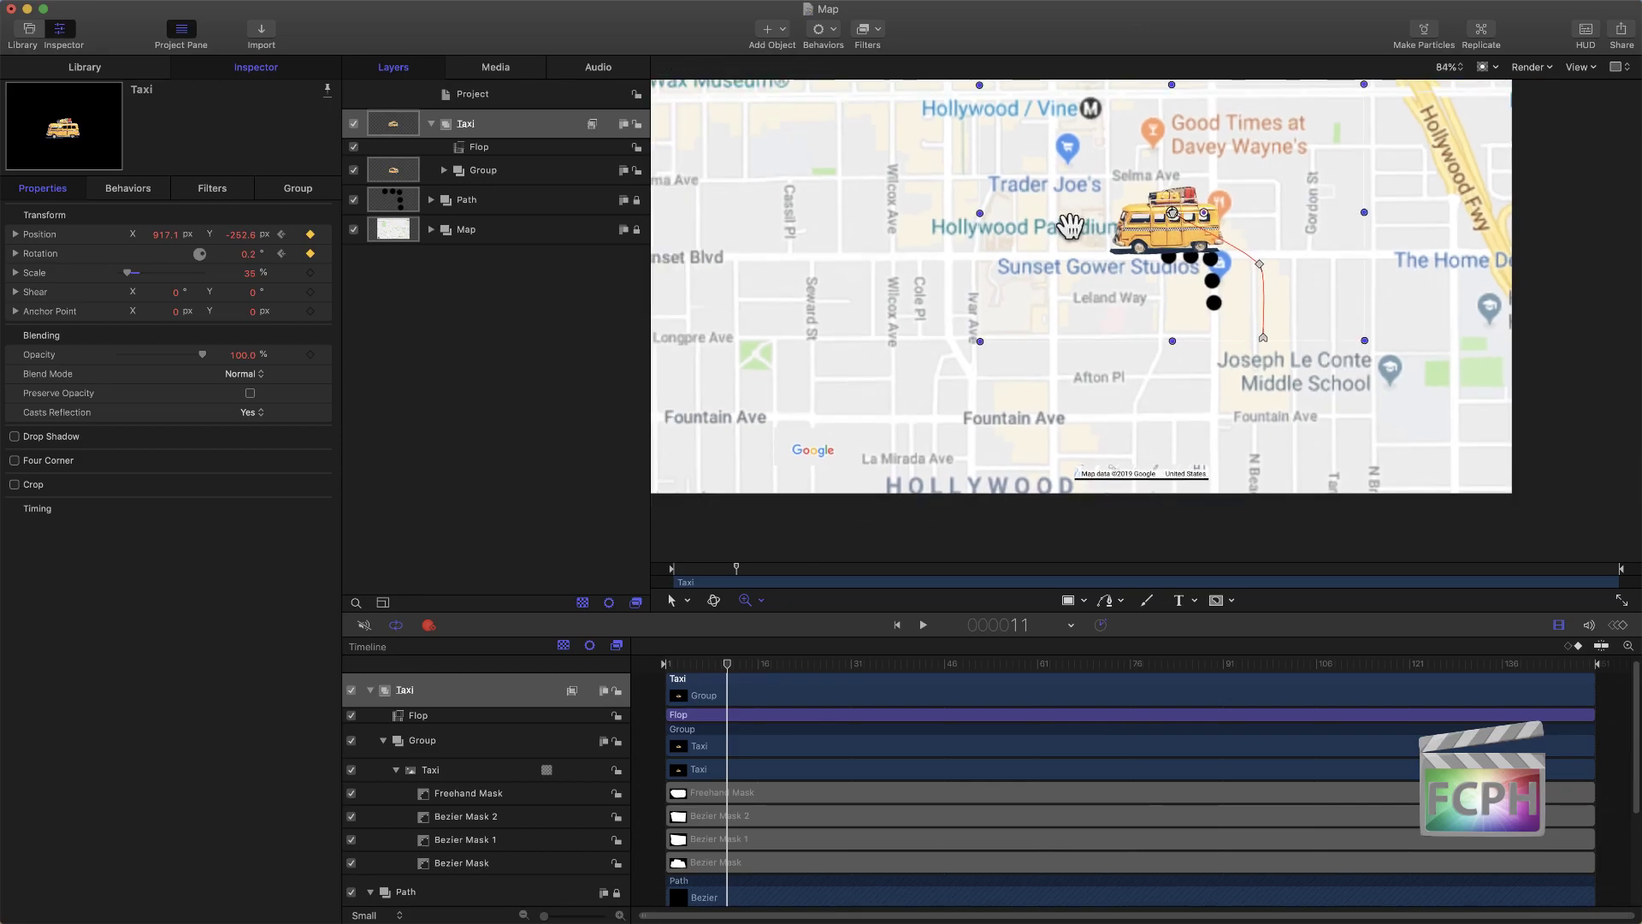
{"action": "key", "text": "h"}
{"action": "left_click_drag", "start_coordinate": [1072, 230], "coordinate": [1169, 322]}
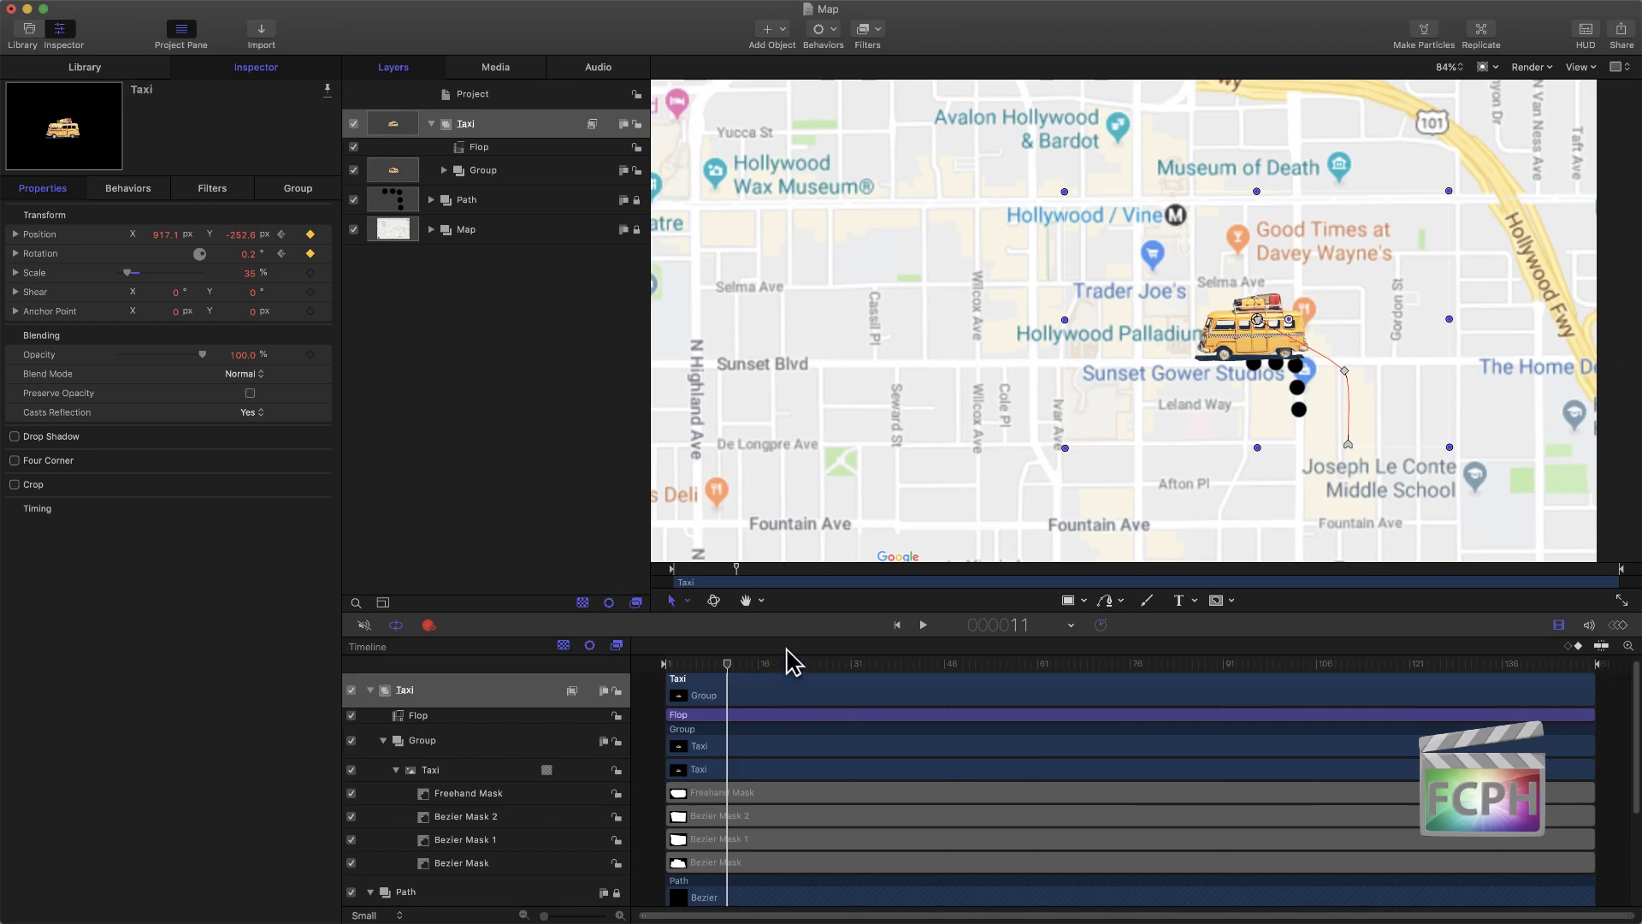
{"action": "left_click_drag", "start_coordinate": [723, 664], "coordinate": [1197, 682]}
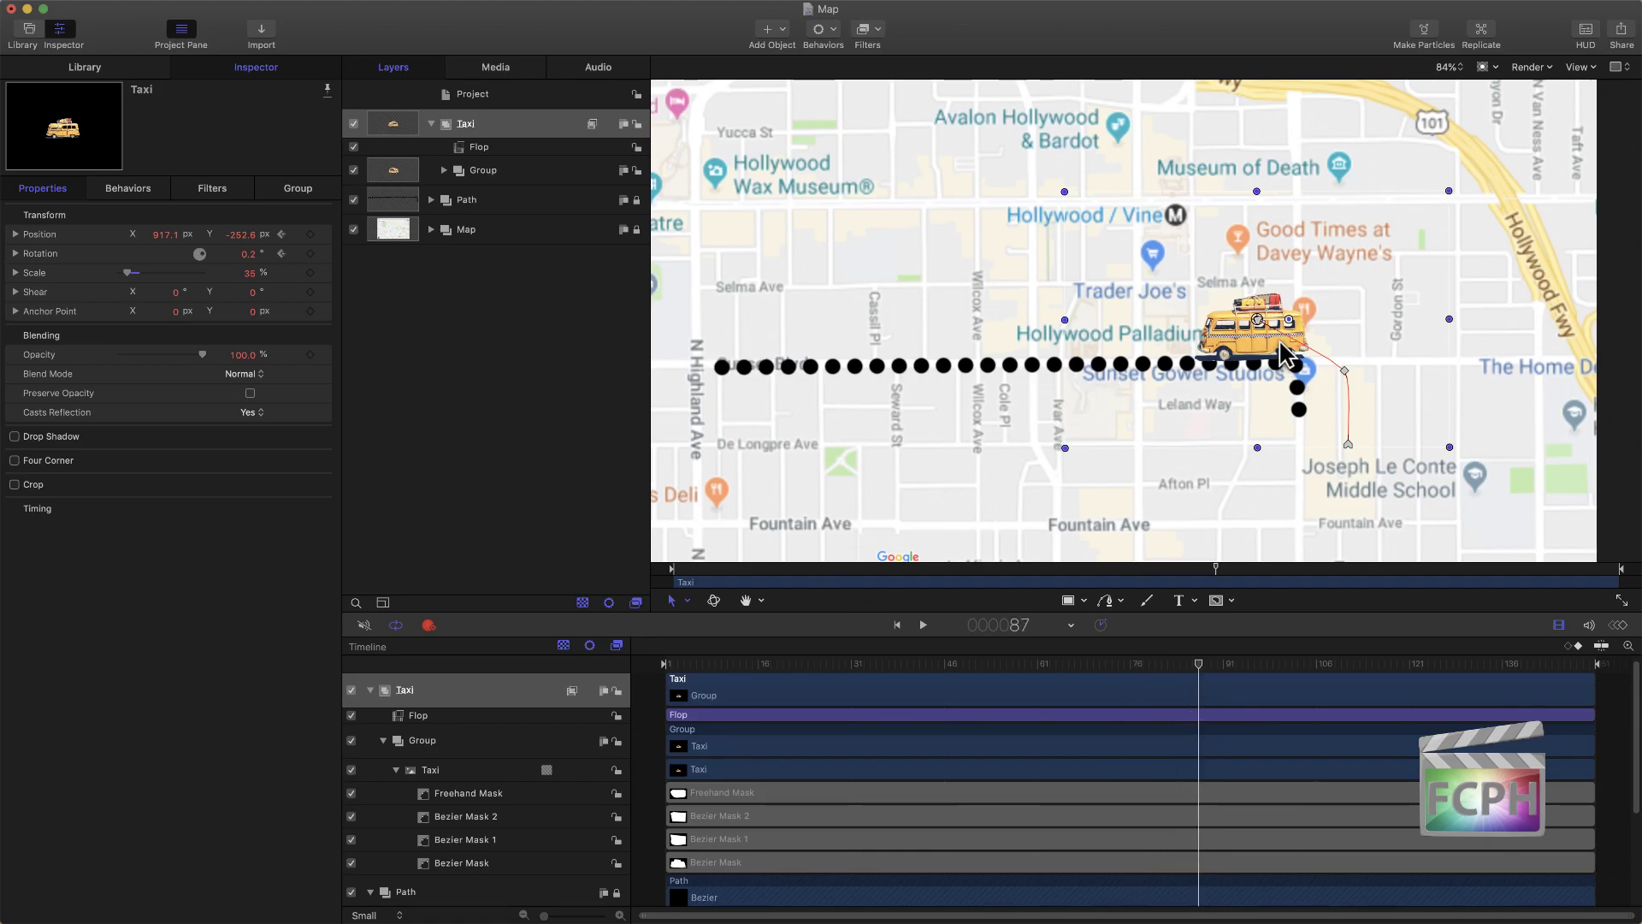
{"action": "left_click_drag", "start_coordinate": [1269, 349], "coordinate": [739, 353]}
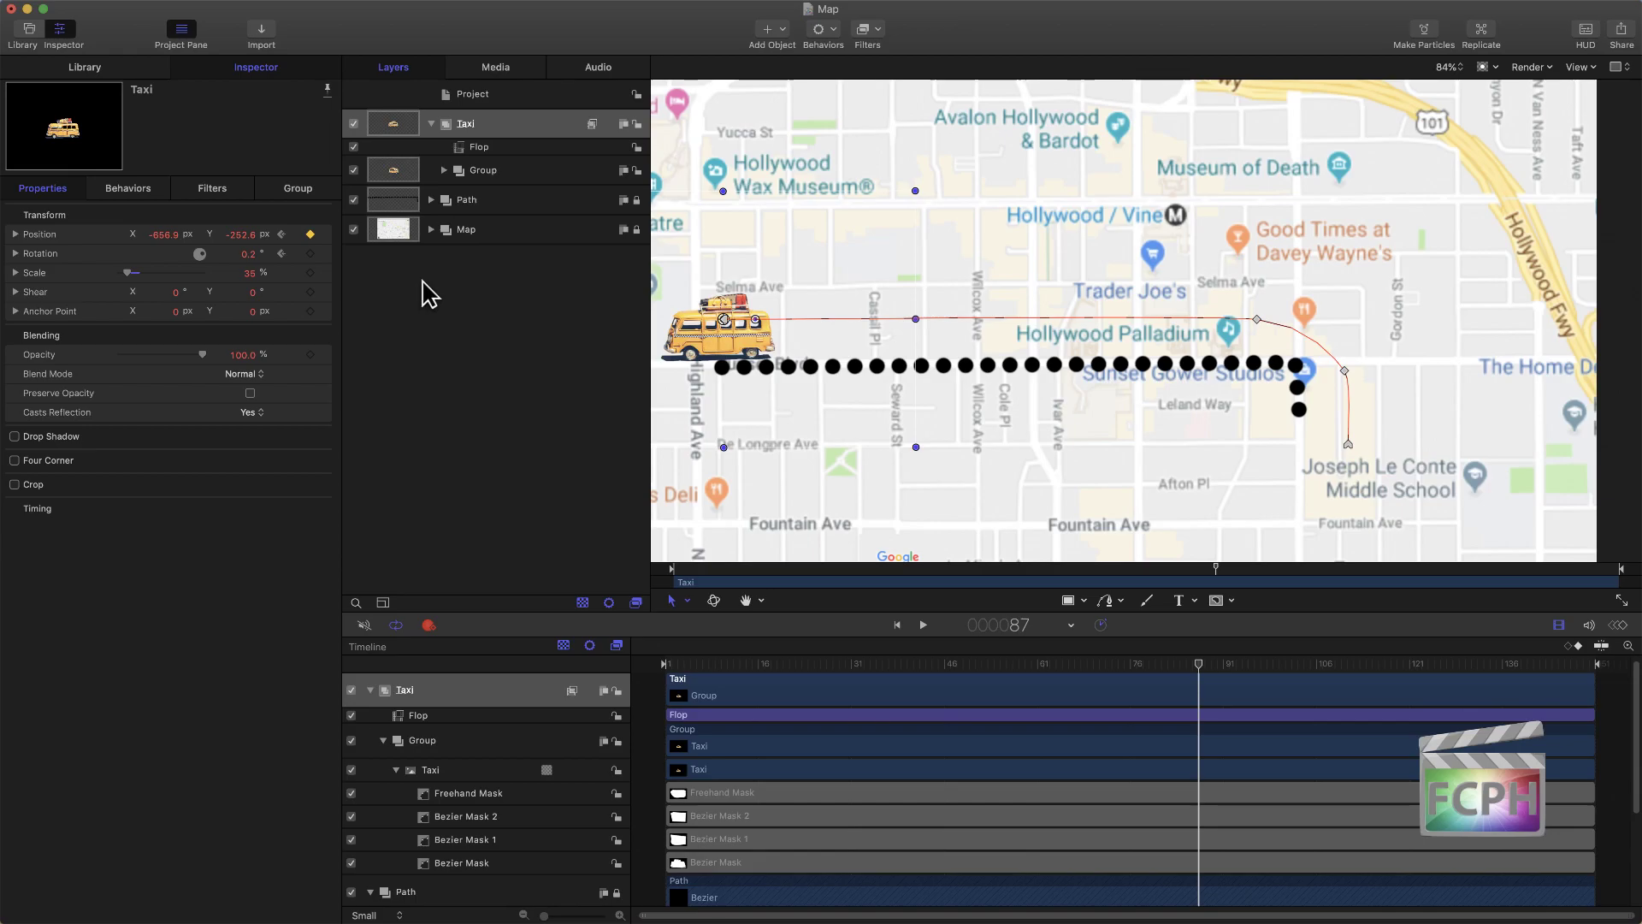
{"action": "left_click", "coordinate": [311, 253]}
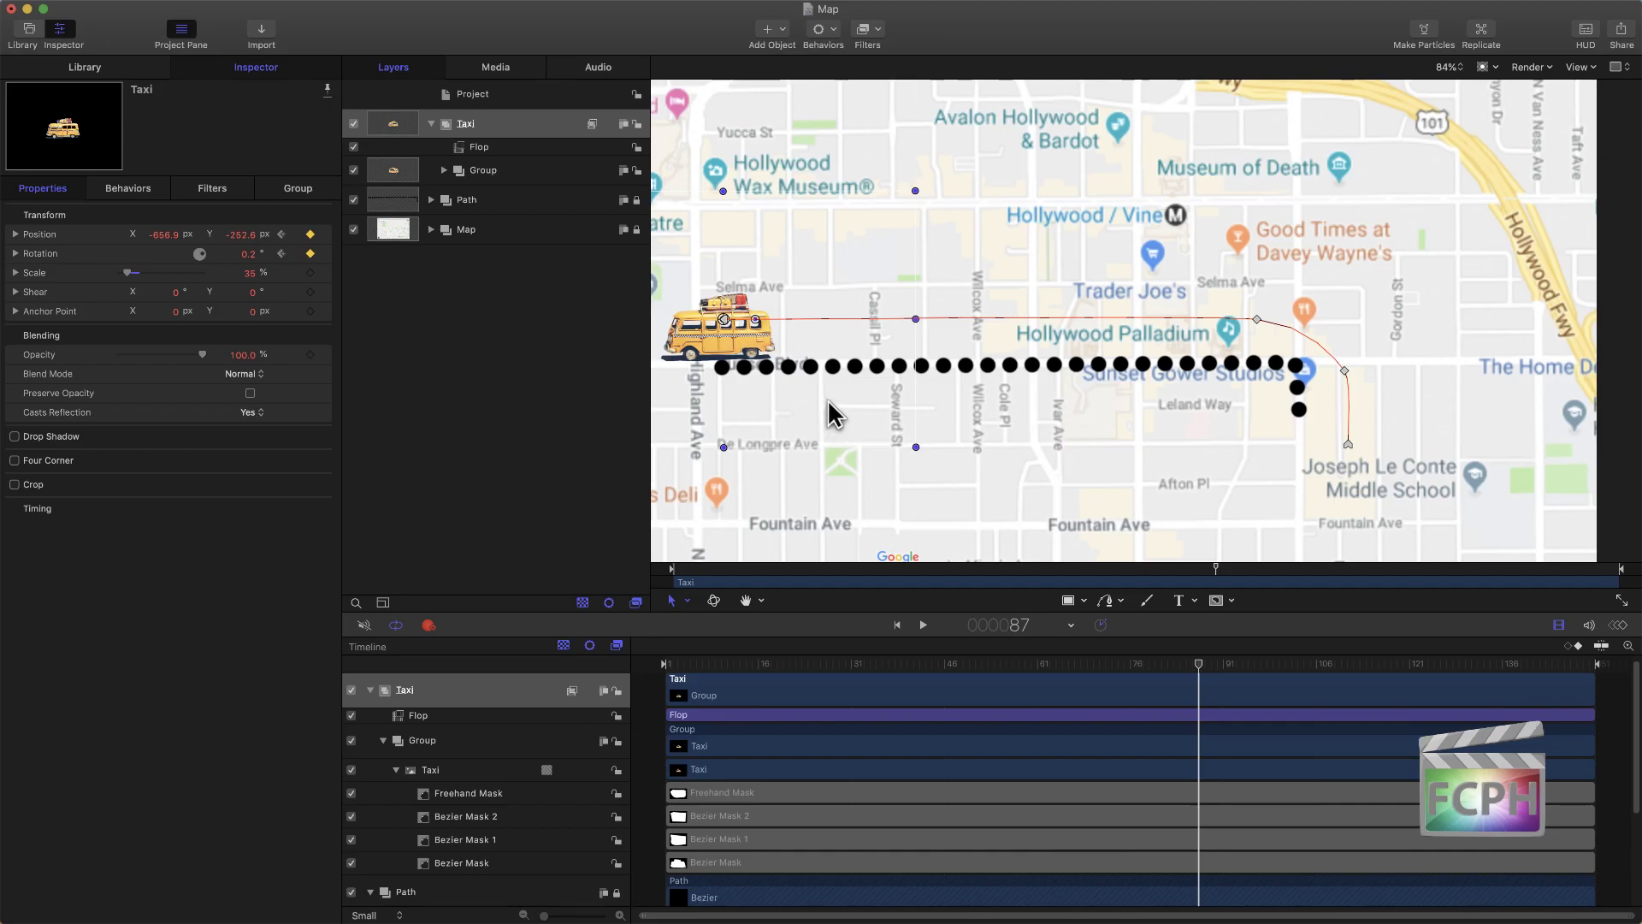
Step: At frame 94, keyframe the Taxi group turned up Highland Ave at about -91° rotation, X -610, Y -219 px
{"action": "key", "text": "h"}
{"action": "left_click_drag", "start_coordinate": [799, 403], "coordinate": [989, 414]}
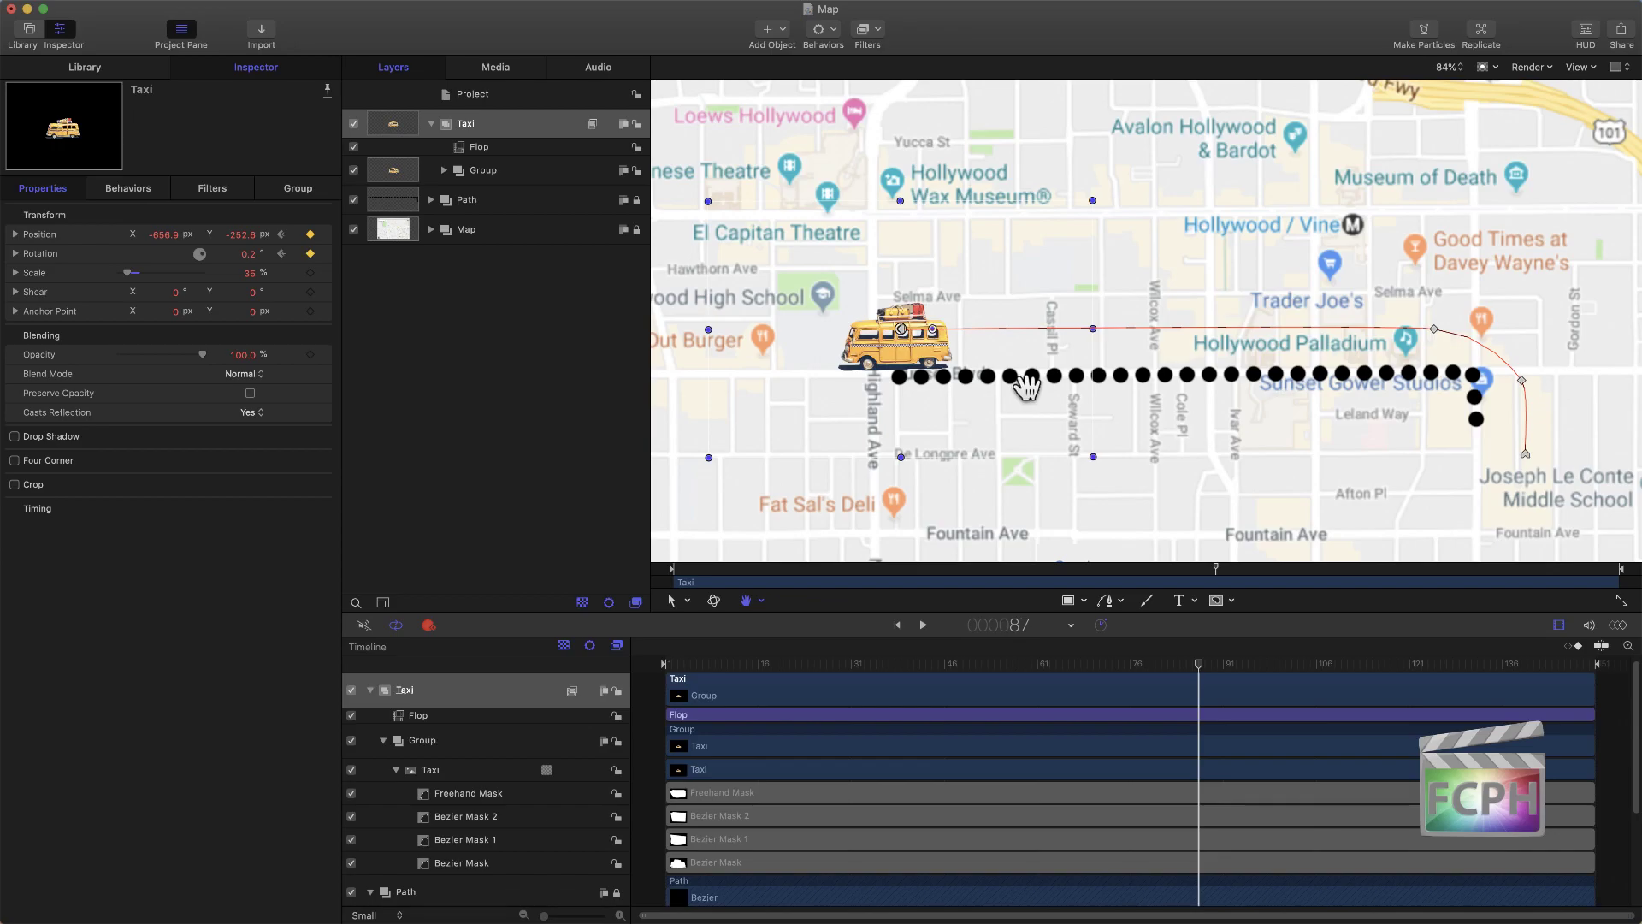
{"action": "key", "text": "shift+z"}
{"action": "left_click_drag", "start_coordinate": [1003, 284], "coordinate": [1016, 202]}
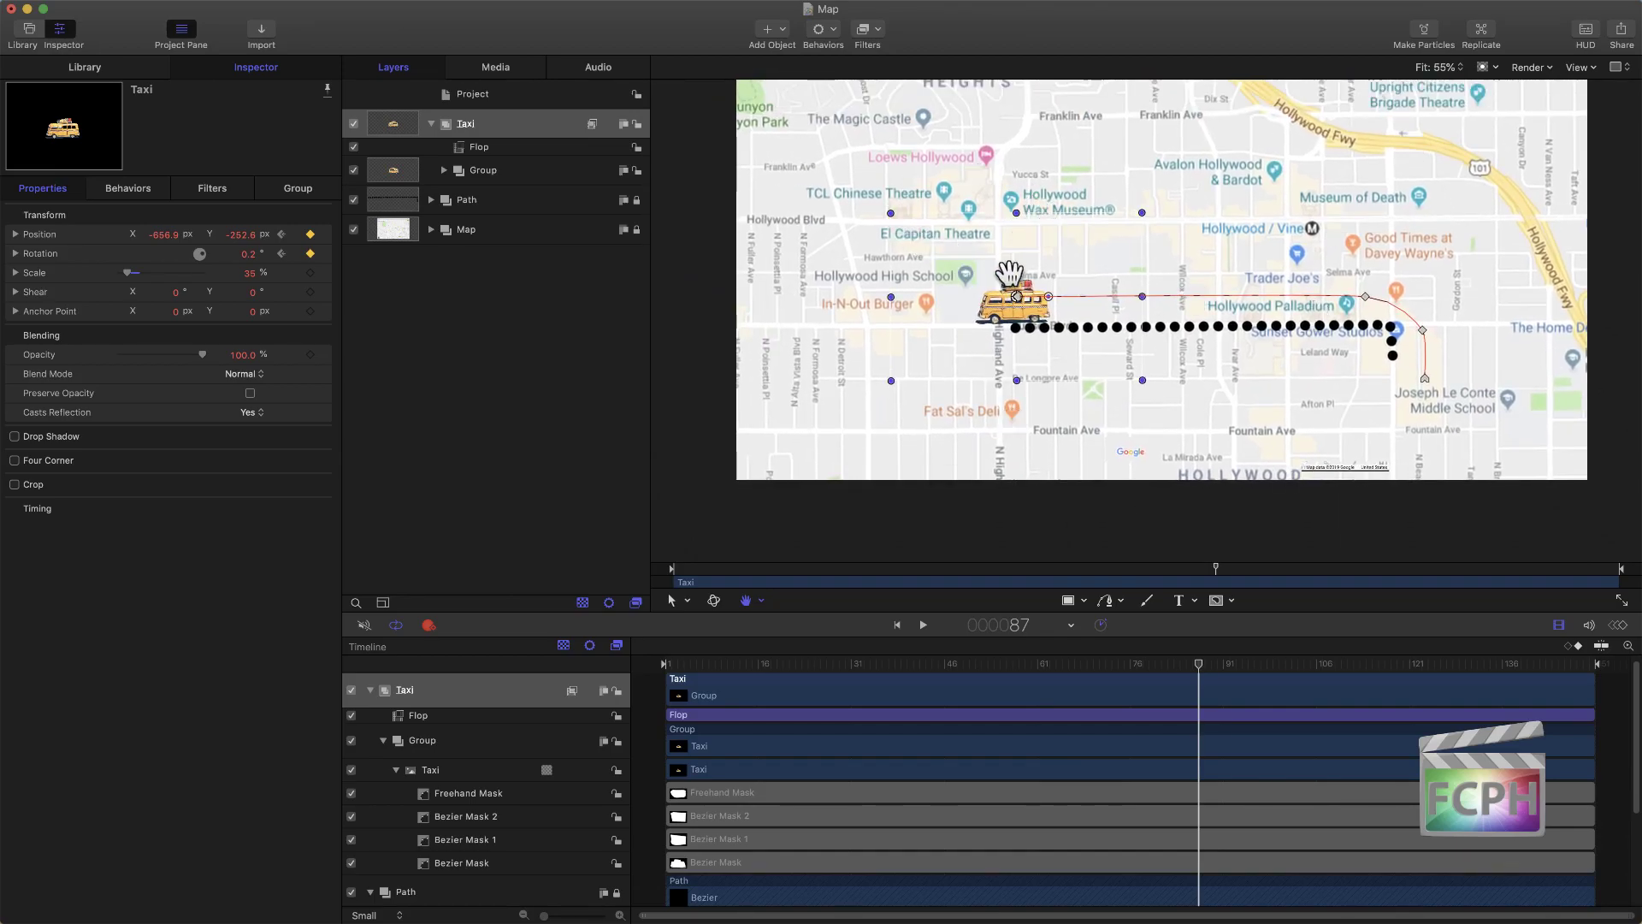
{"action": "key", "text": "z"}
{"action": "left_click_drag", "start_coordinate": [1008, 332], "coordinate": [1054, 333]}
{"action": "key", "text": "s"}
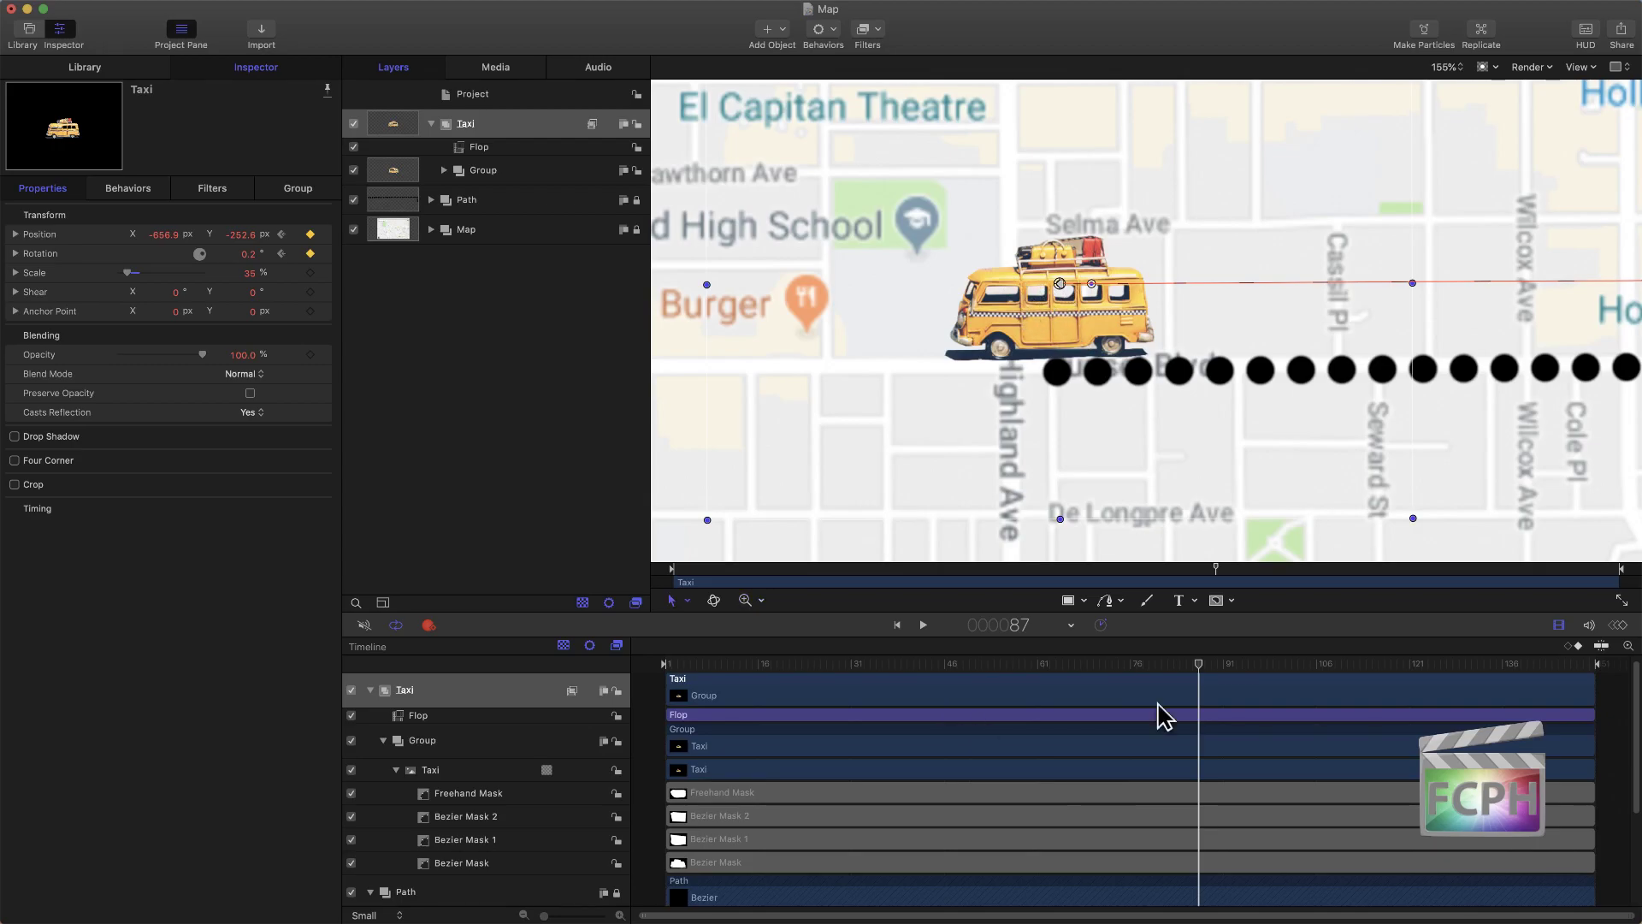
{"action": "left_click_drag", "start_coordinate": [1195, 666], "coordinate": [1247, 674]}
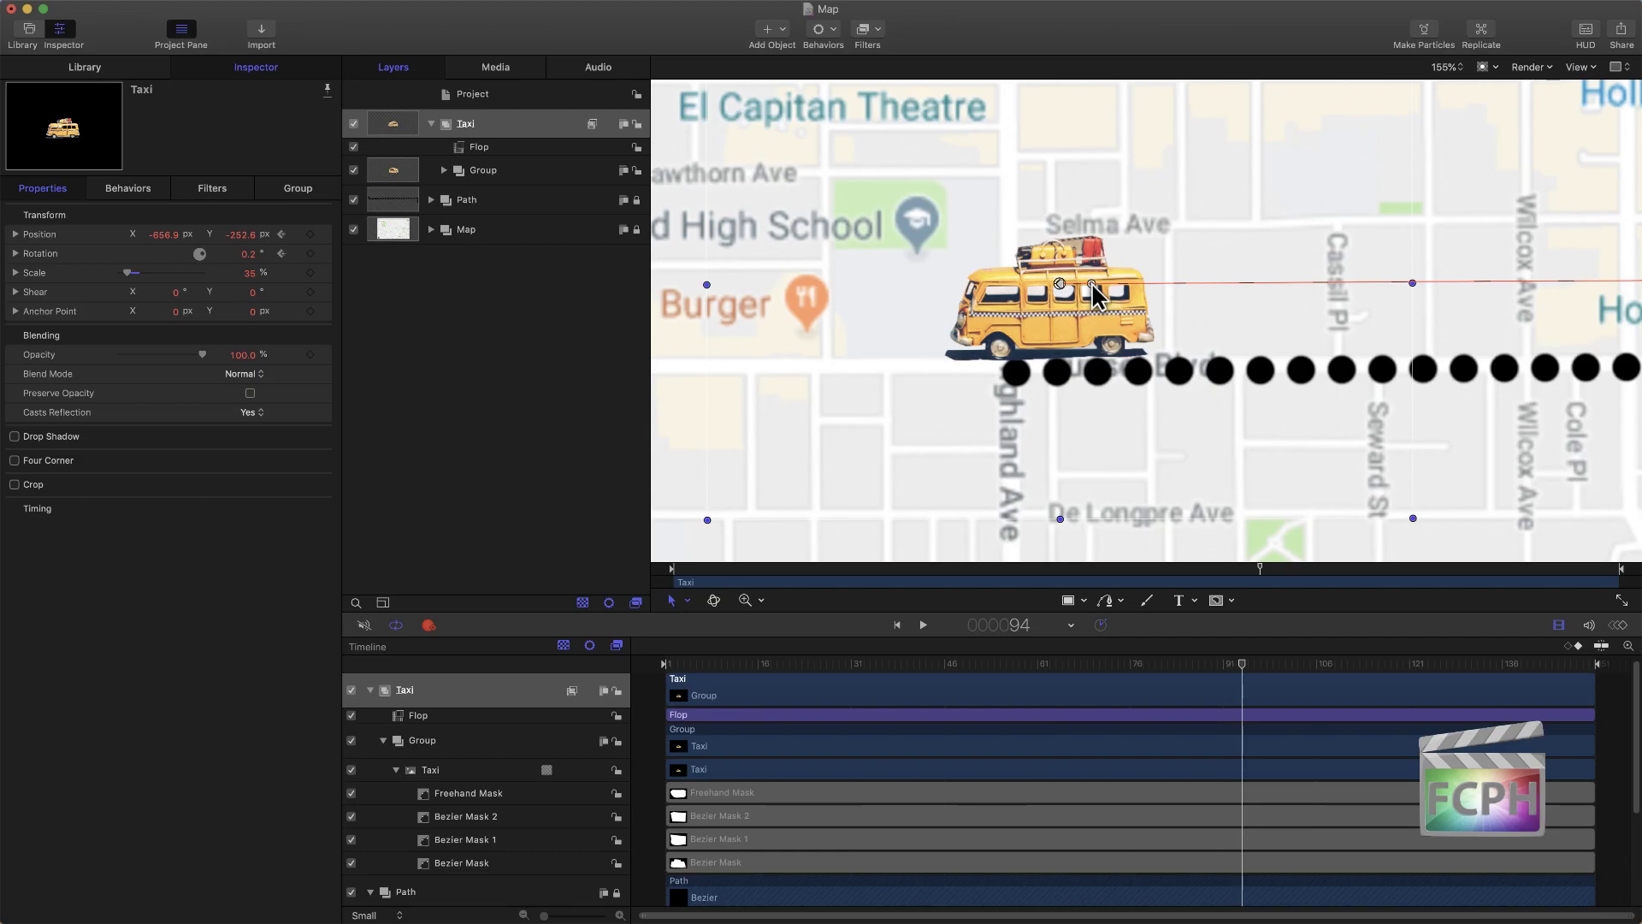
{"action": "mouse_move", "coordinate": [1078, 306]}
{"action": "left_mouse_down"}
{"action": "mouse_move", "coordinate": [1064, 267]}
{"action": "mouse_move", "coordinate": [1034, 291]}
{"action": "mouse_move", "coordinate": [1028, 310]}
{"action": "mouse_move", "coordinate": [1047, 313]}
{"action": "left_mouse_up"}
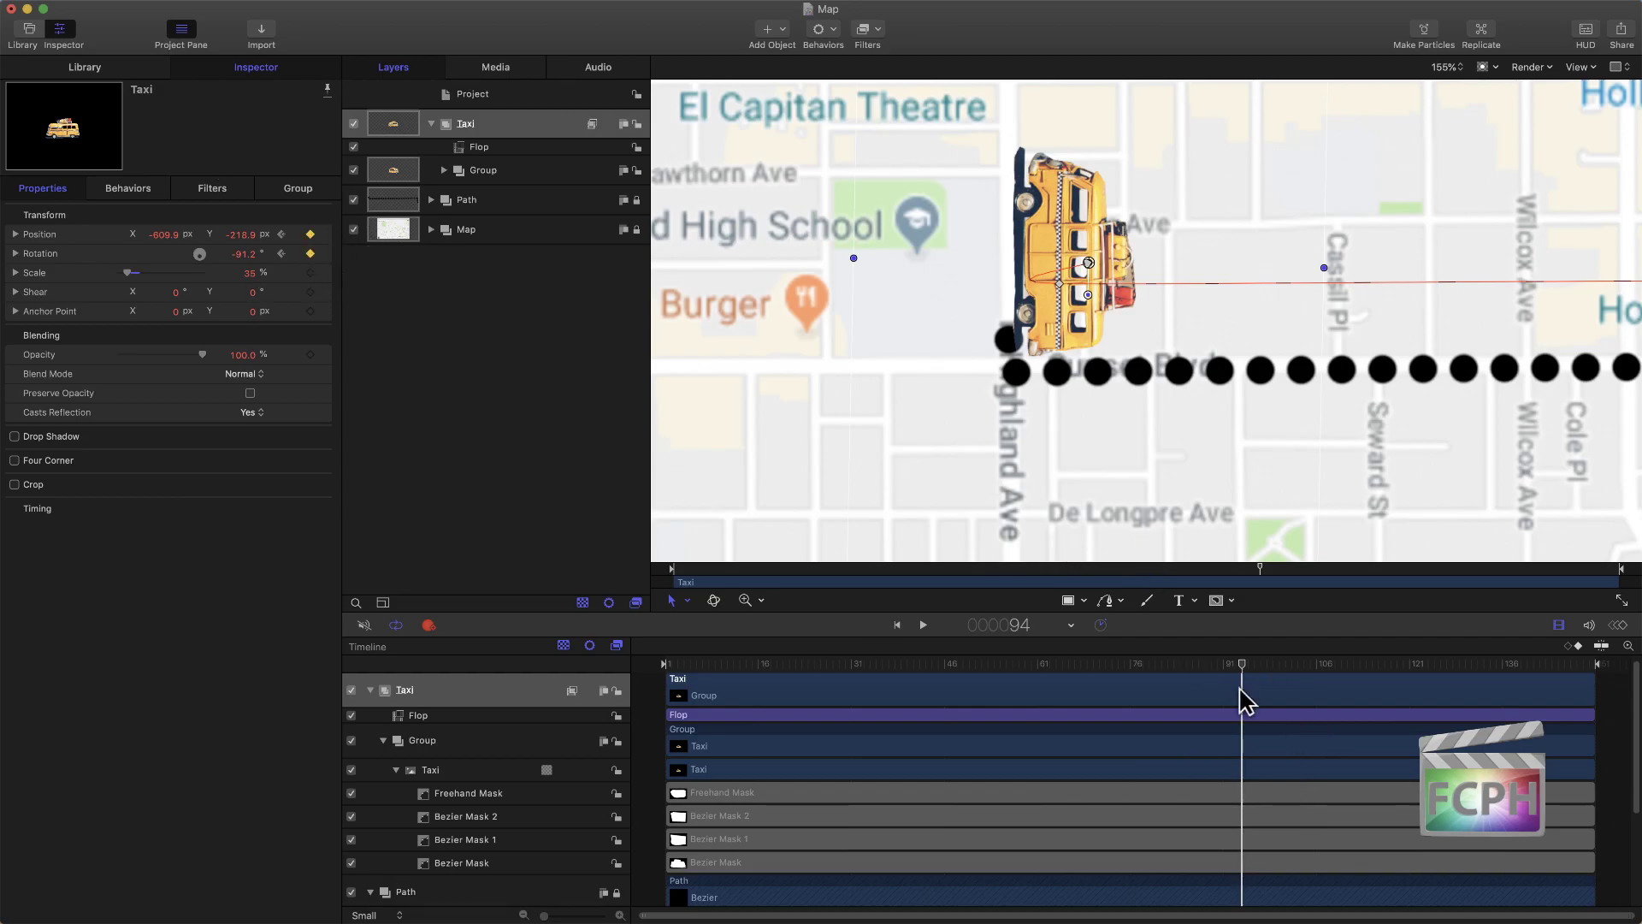
Step: At frame 123, keyframe the Taxi group farther up Highland Ave at about X -597, Y 294 px, and add a rotation keyframe
{"action": "left_click_drag", "start_coordinate": [1245, 668], "coordinate": [1375, 669]}
{"action": "key", "text": "h"}
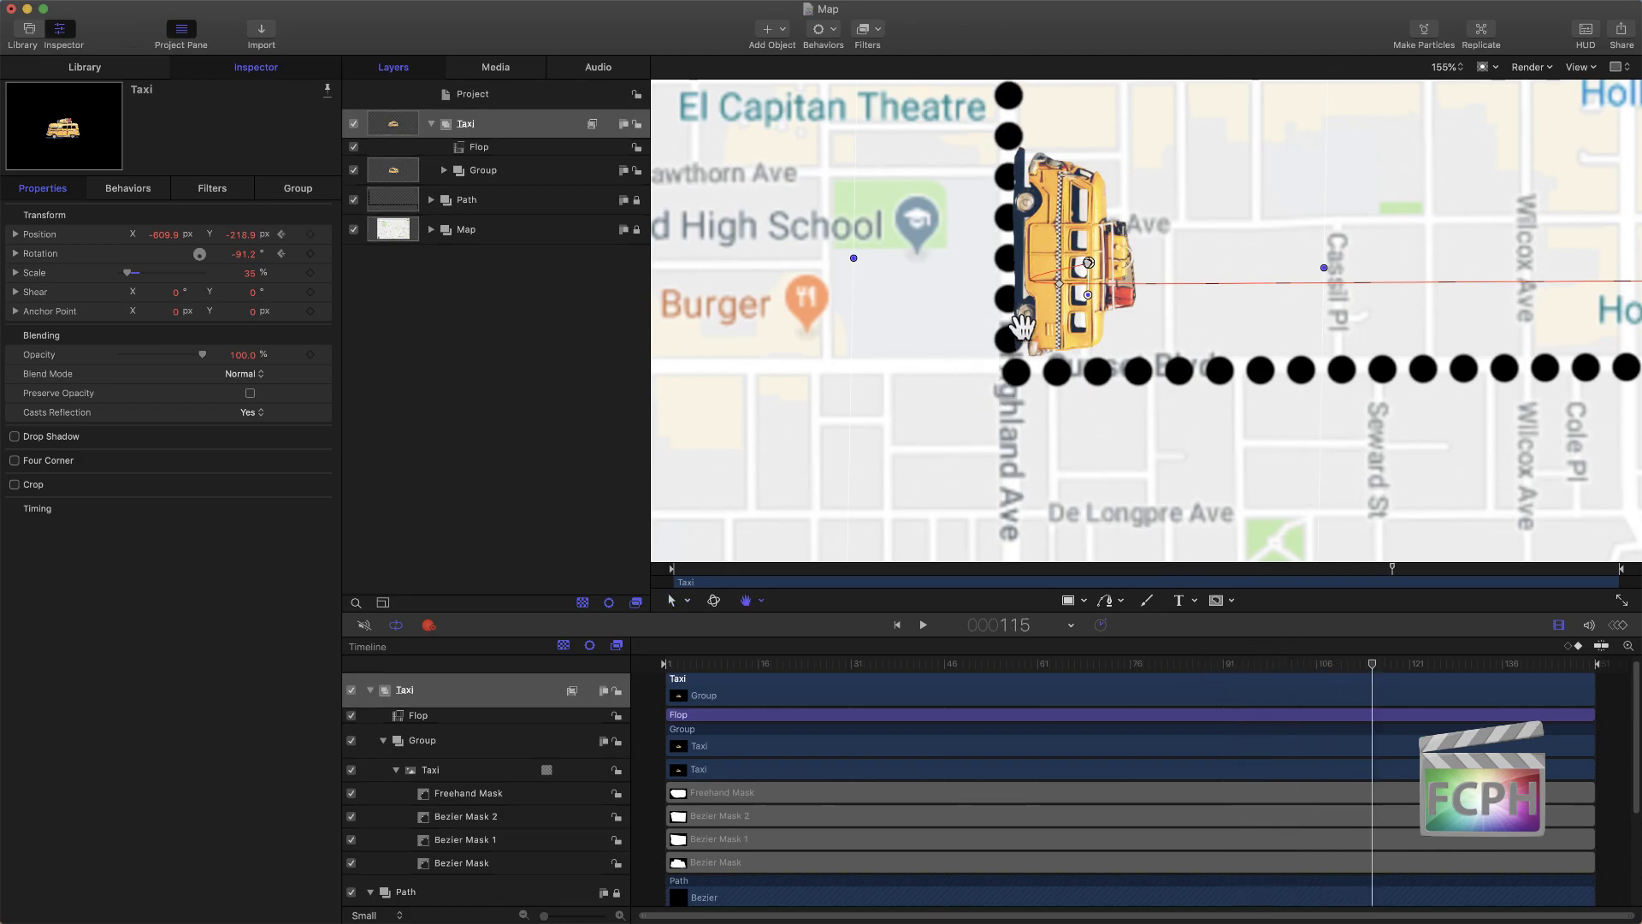
{"action": "left_click_drag", "start_coordinate": [988, 183], "coordinate": [980, 442]}
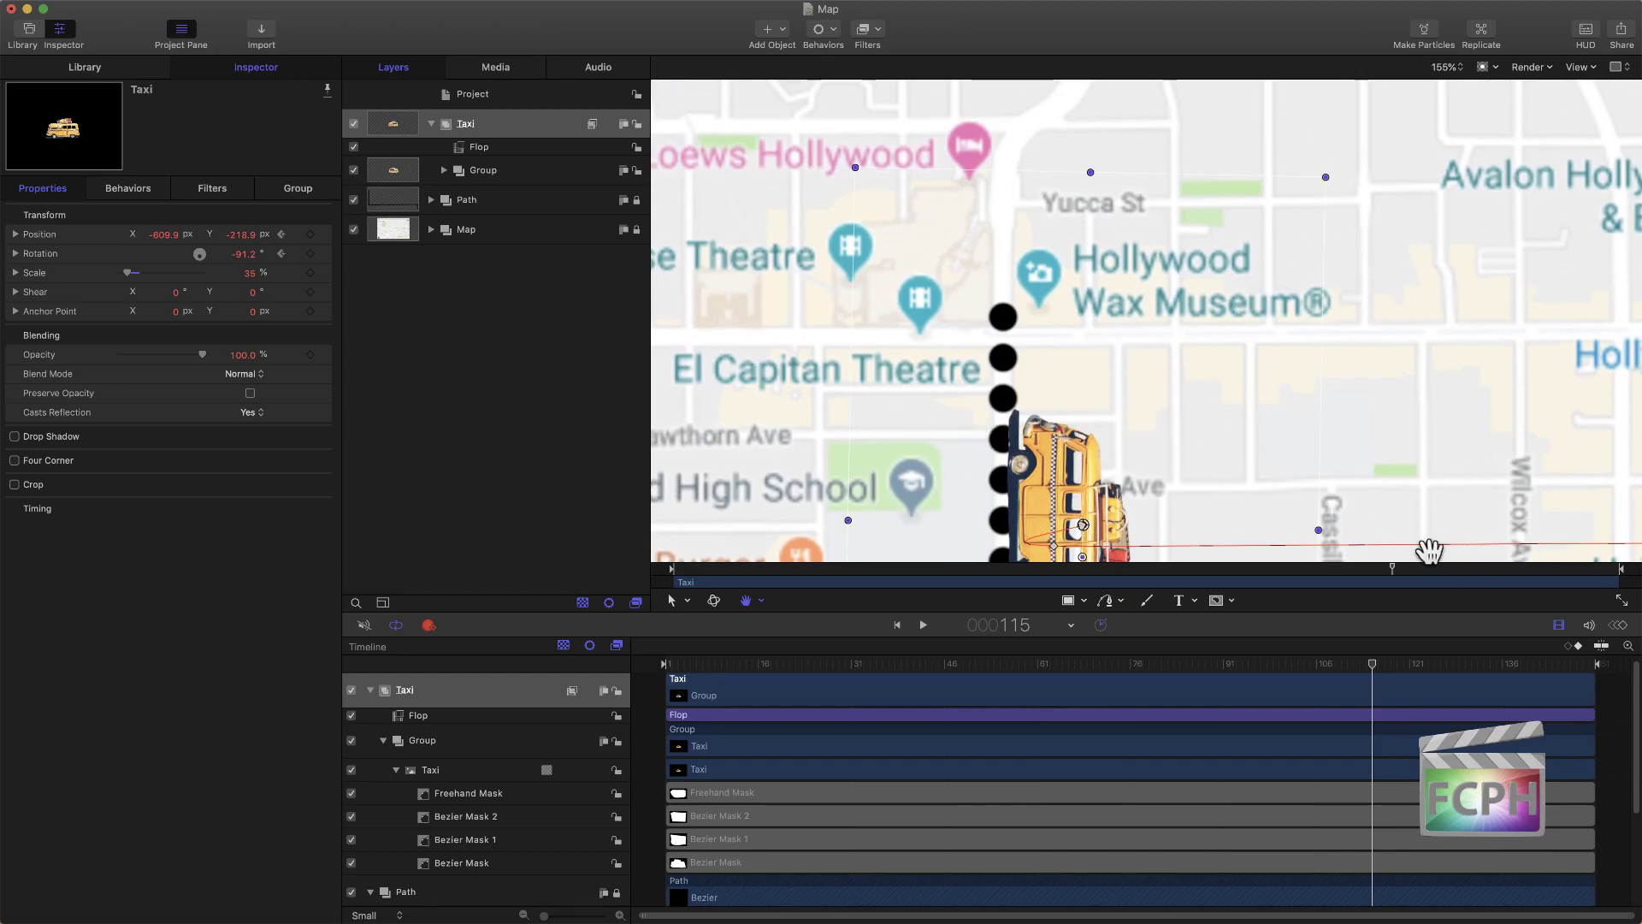
{"action": "left_click_drag", "start_coordinate": [1369, 665], "coordinate": [1422, 663]}
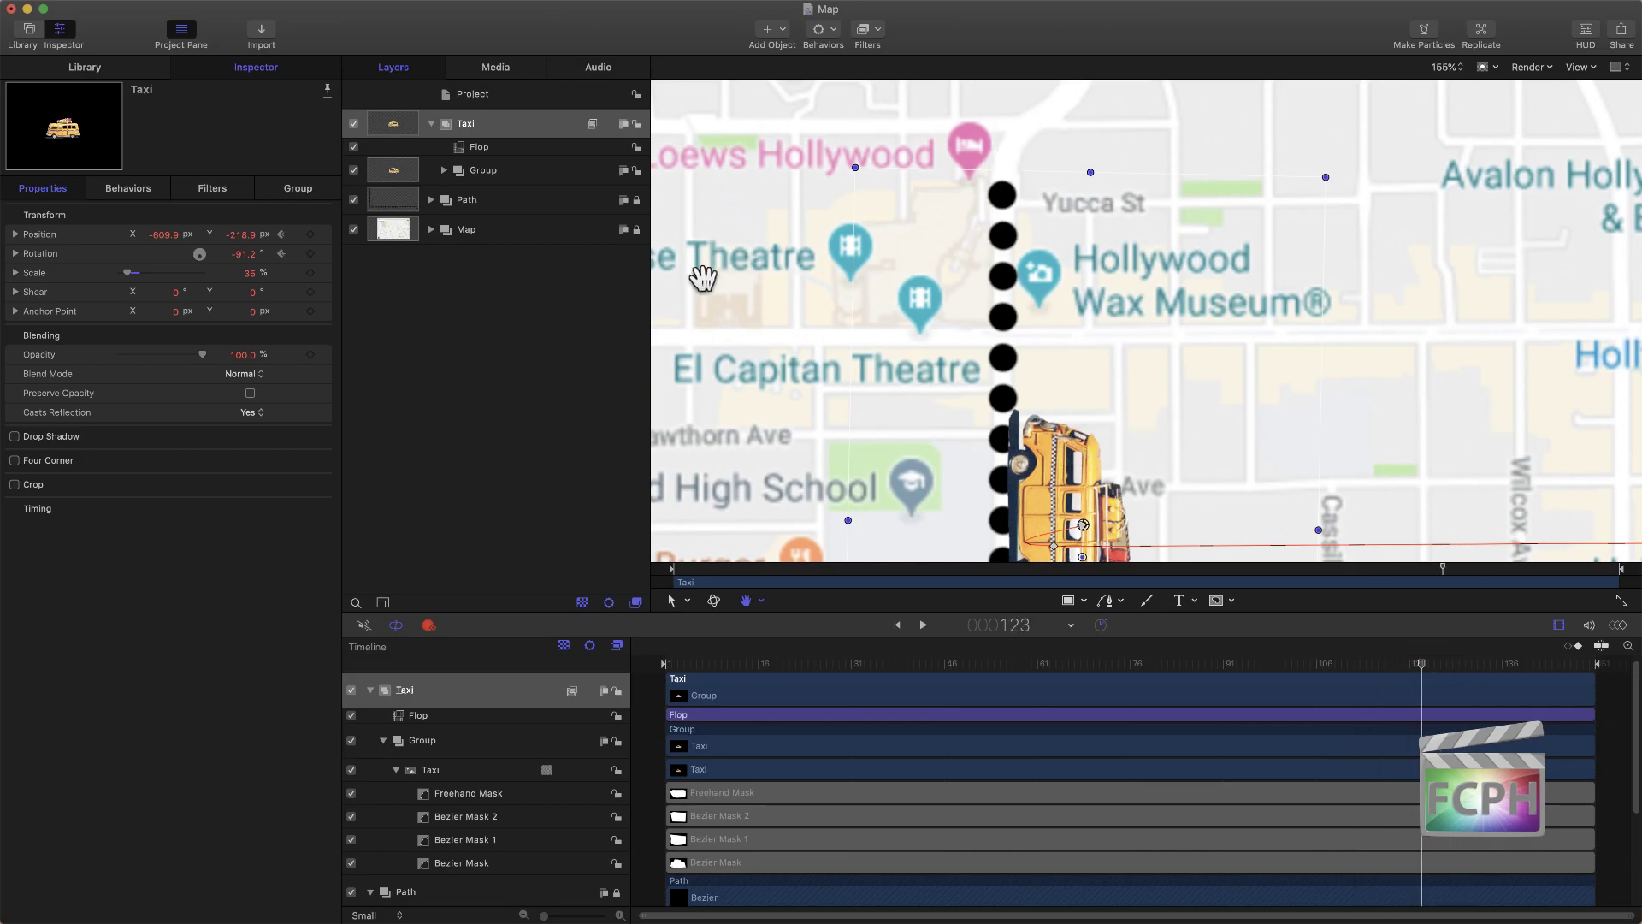
{"action": "key", "text": "s"}
{"action": "left_click_drag", "start_coordinate": [1061, 505], "coordinate": [1070, 161]}
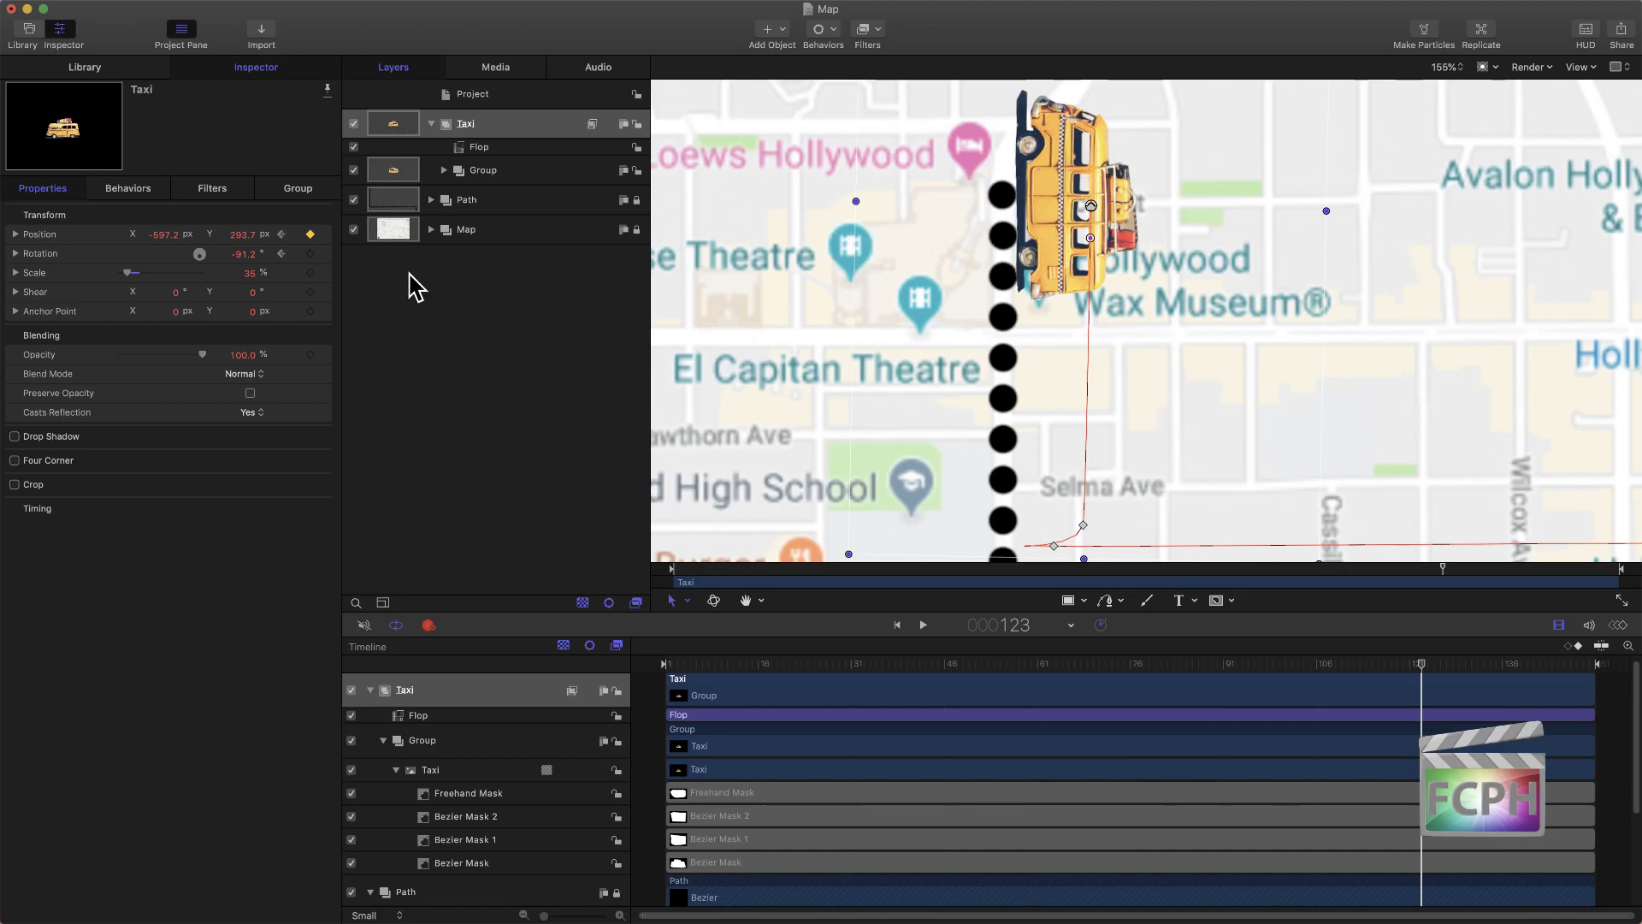
{"action": "left_click", "coordinate": [310, 254]}
Step: Keyframe the Taxi group at frame 130 near X -560, Y 389 px, rotated -115°, and at frame 136 near X -813, Y 563 px, rotated -1°
{"action": "scroll", "coordinate": [1100, 362], "scroll_direction": "up", "scroll_amount": 5}
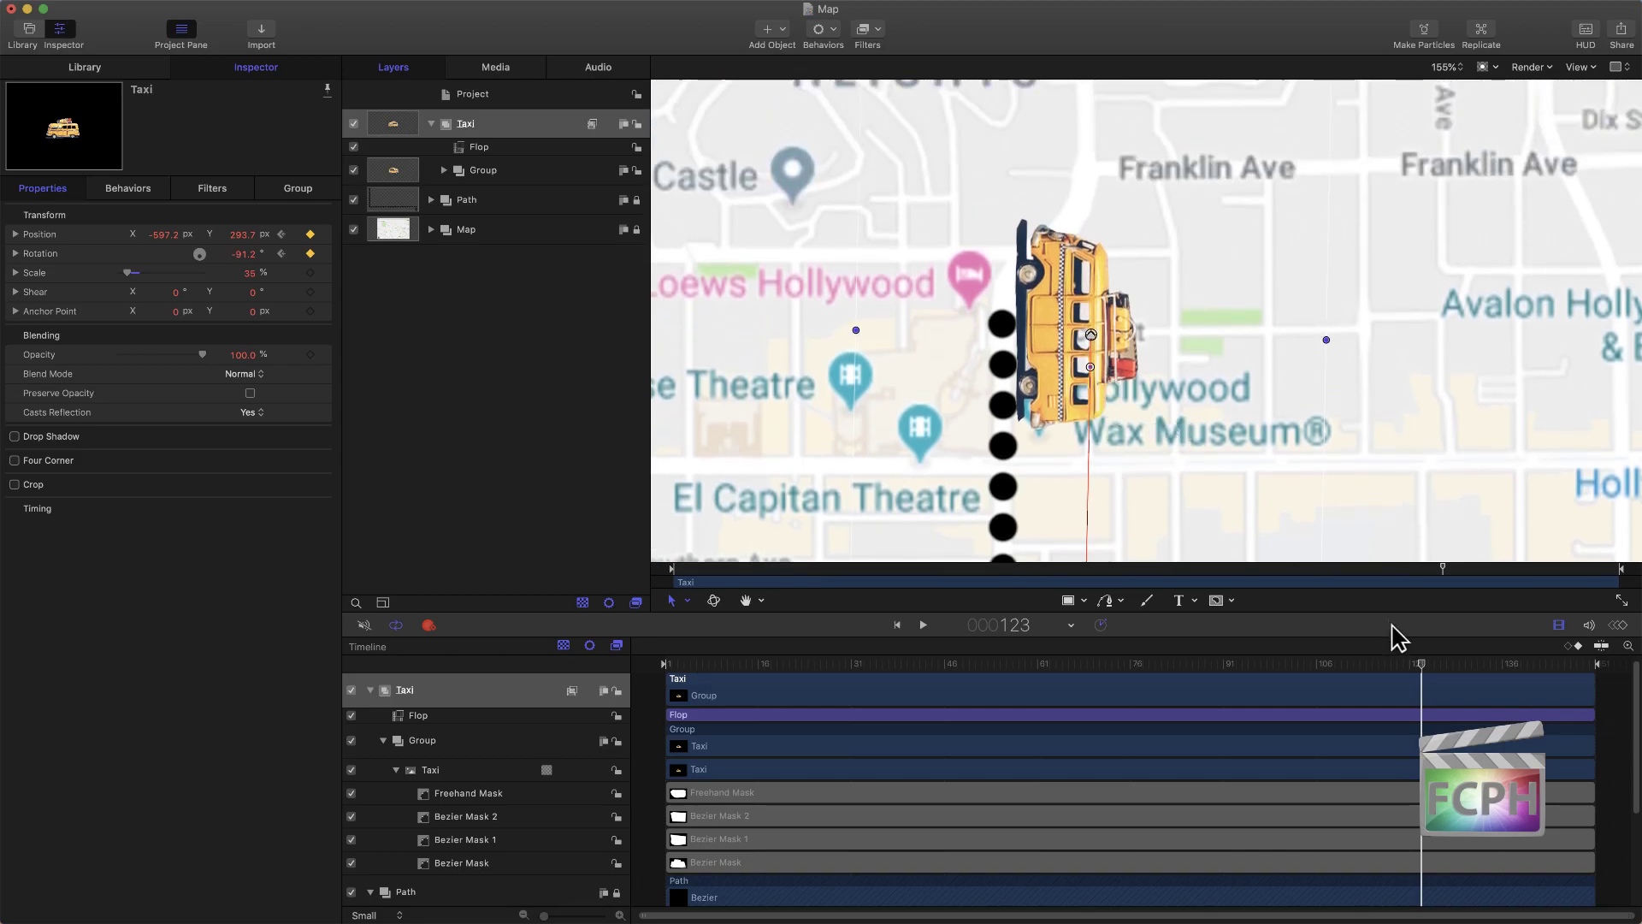
{"action": "left_click_drag", "start_coordinate": [1422, 662], "coordinate": [1465, 661]}
{"action": "left_click_drag", "start_coordinate": [1044, 384], "coordinate": [1062, 323]}
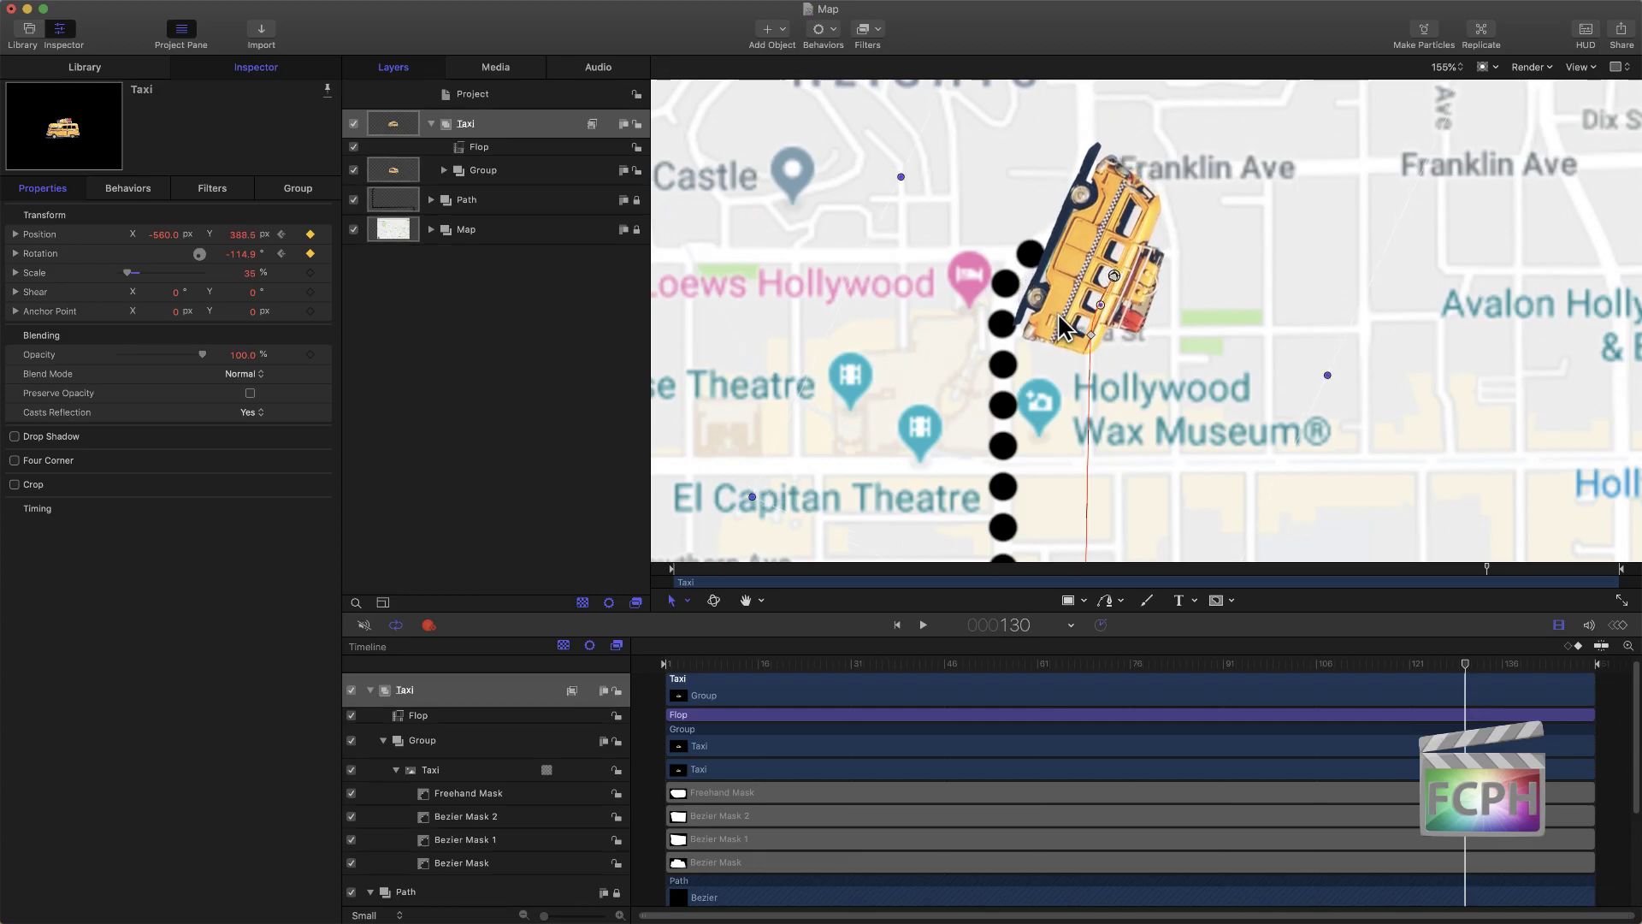
{"action": "left_click_drag", "start_coordinate": [1462, 658], "coordinate": [1499, 660]}
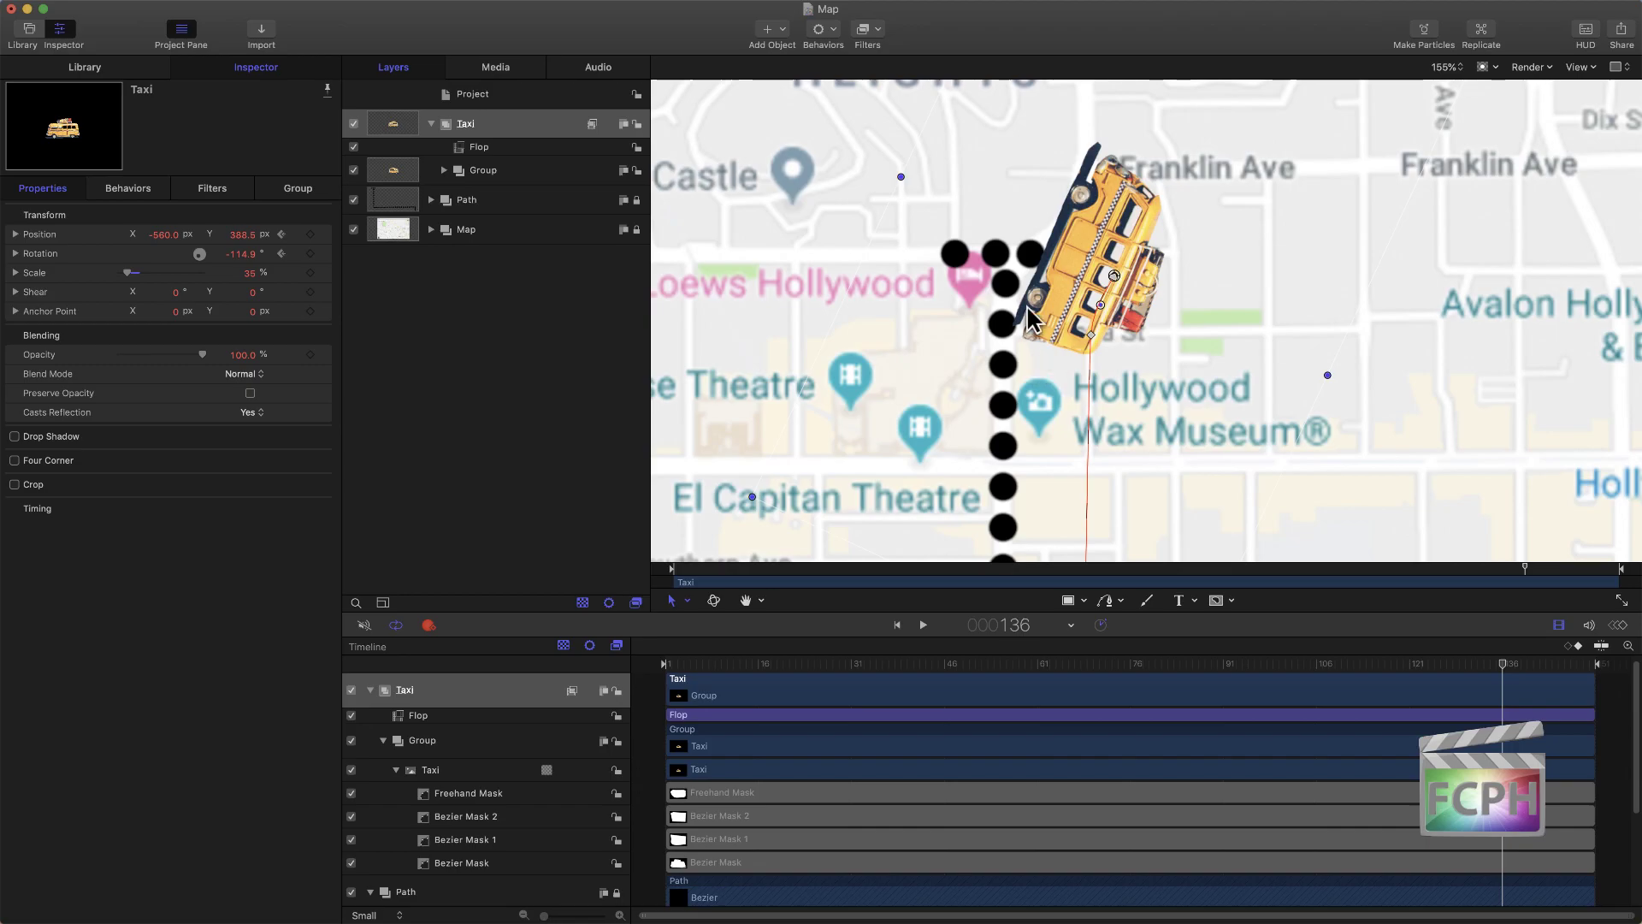
{"action": "left_click_drag", "start_coordinate": [1061, 290], "coordinate": [977, 211]}
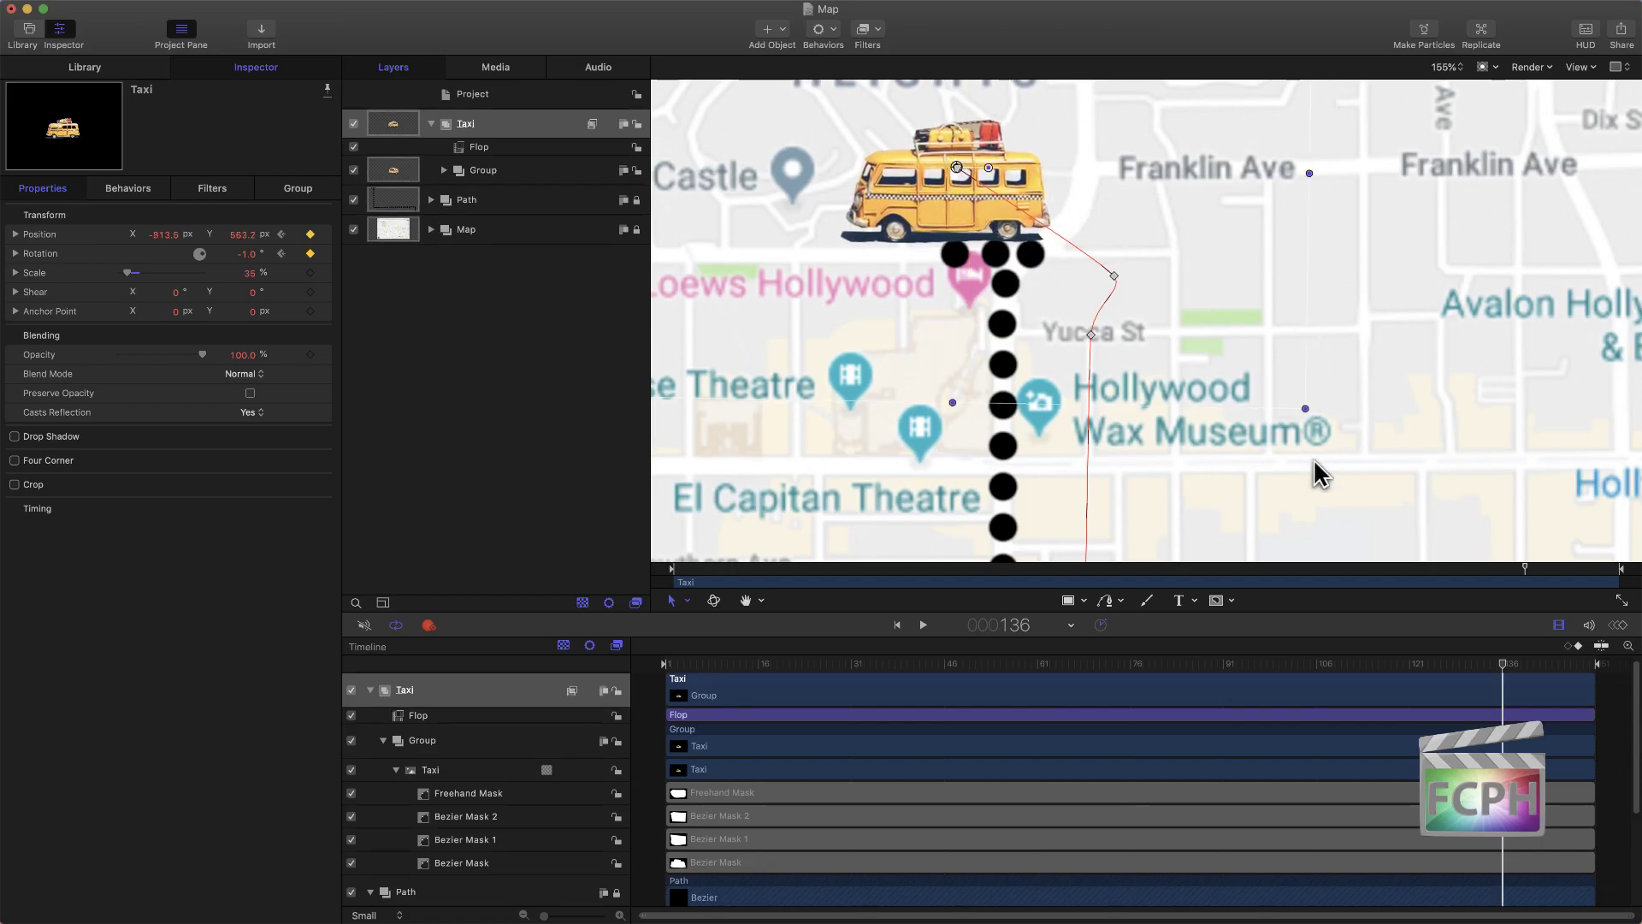
Step: At frame 150, keyframe the Taxi group at the route's end at about X -1056, Y 563 px, and add a rotation keyframe
{"action": "left_click_drag", "start_coordinate": [1503, 667], "coordinate": [1609, 685]}
{"action": "left_click_drag", "start_coordinate": [964, 197], "coordinate": [817, 201]}
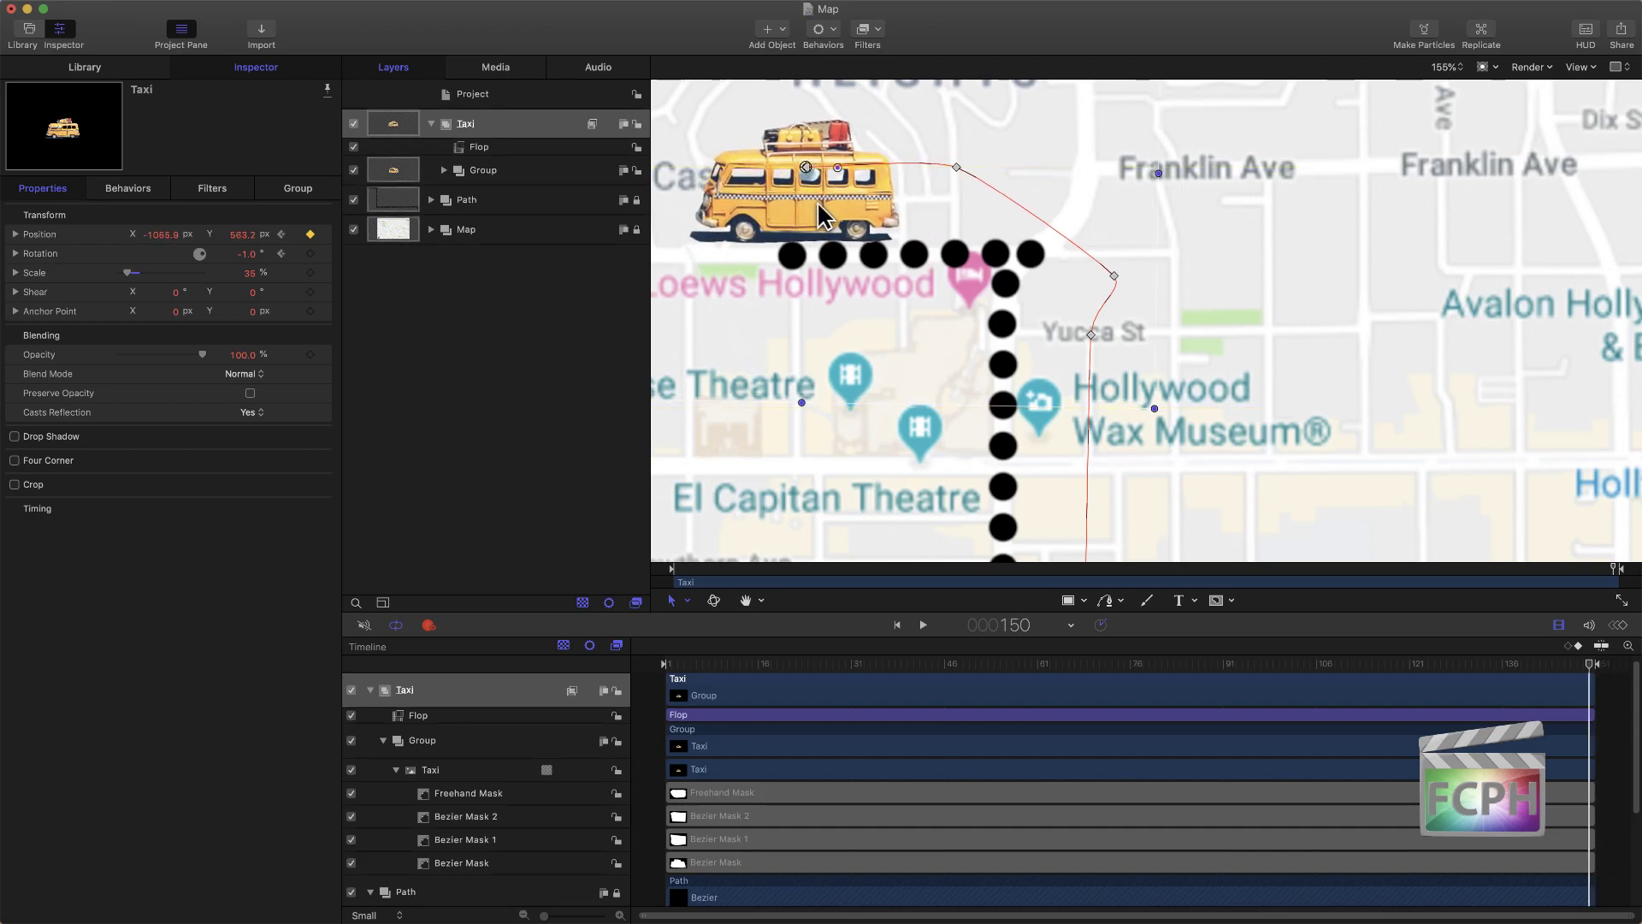
{"action": "left_click", "coordinate": [310, 253]}
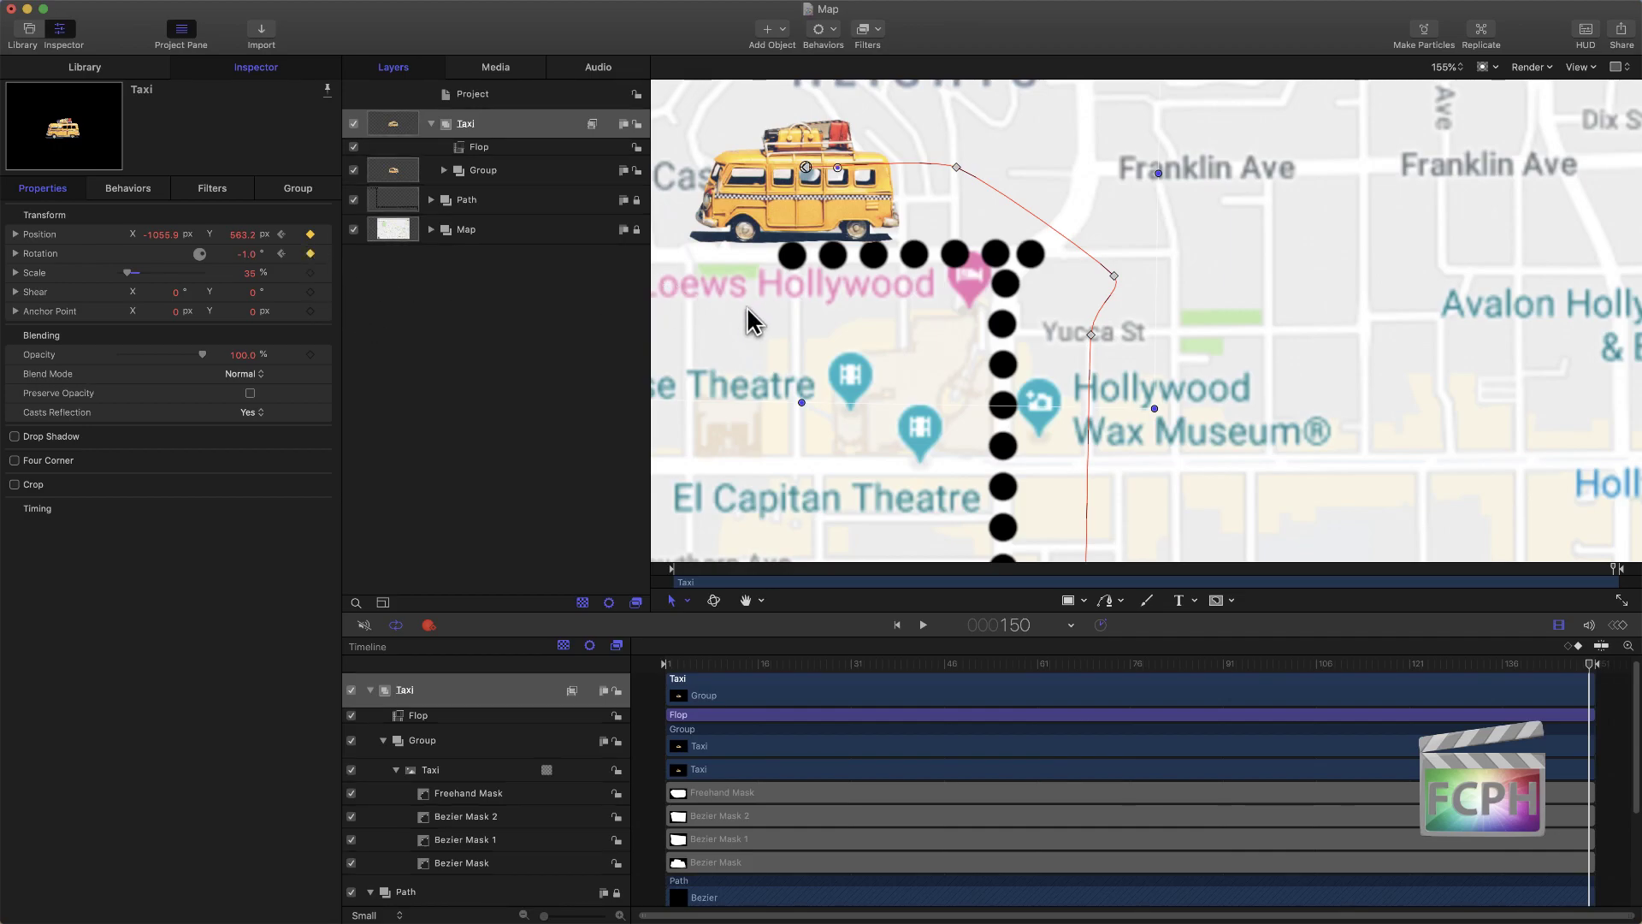
Step: Deselect the Taxi group, show the whole map, and play the animation from frame 1 to check the taxi's movement
{"action": "left_click", "coordinate": [1235, 352]}
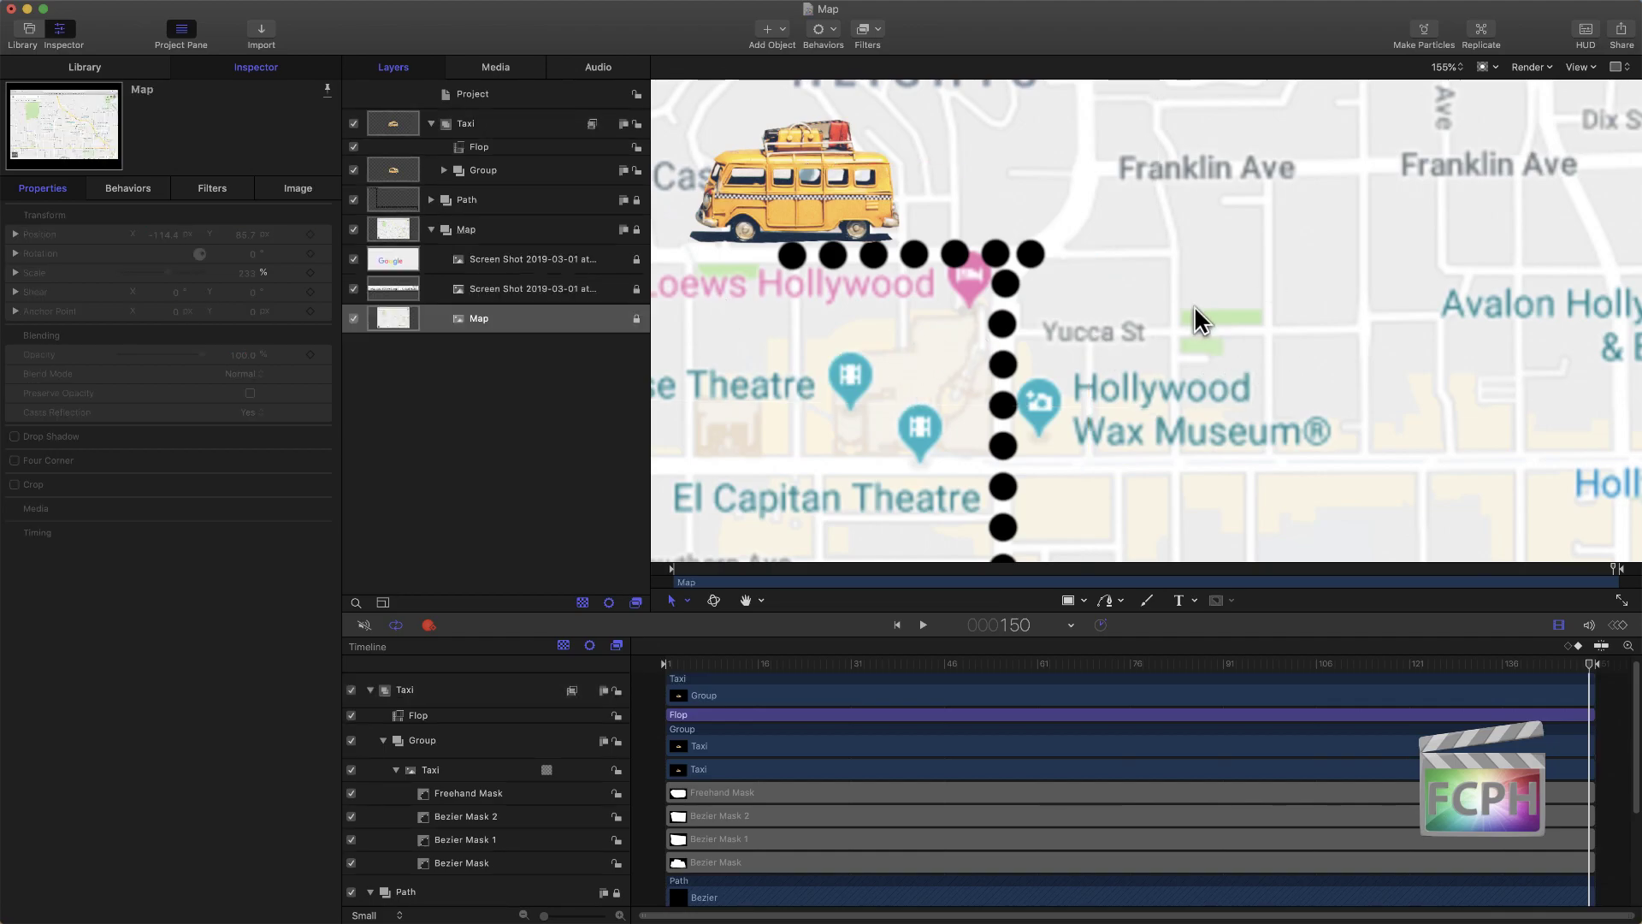
{"action": "key", "text": "shift+z"}
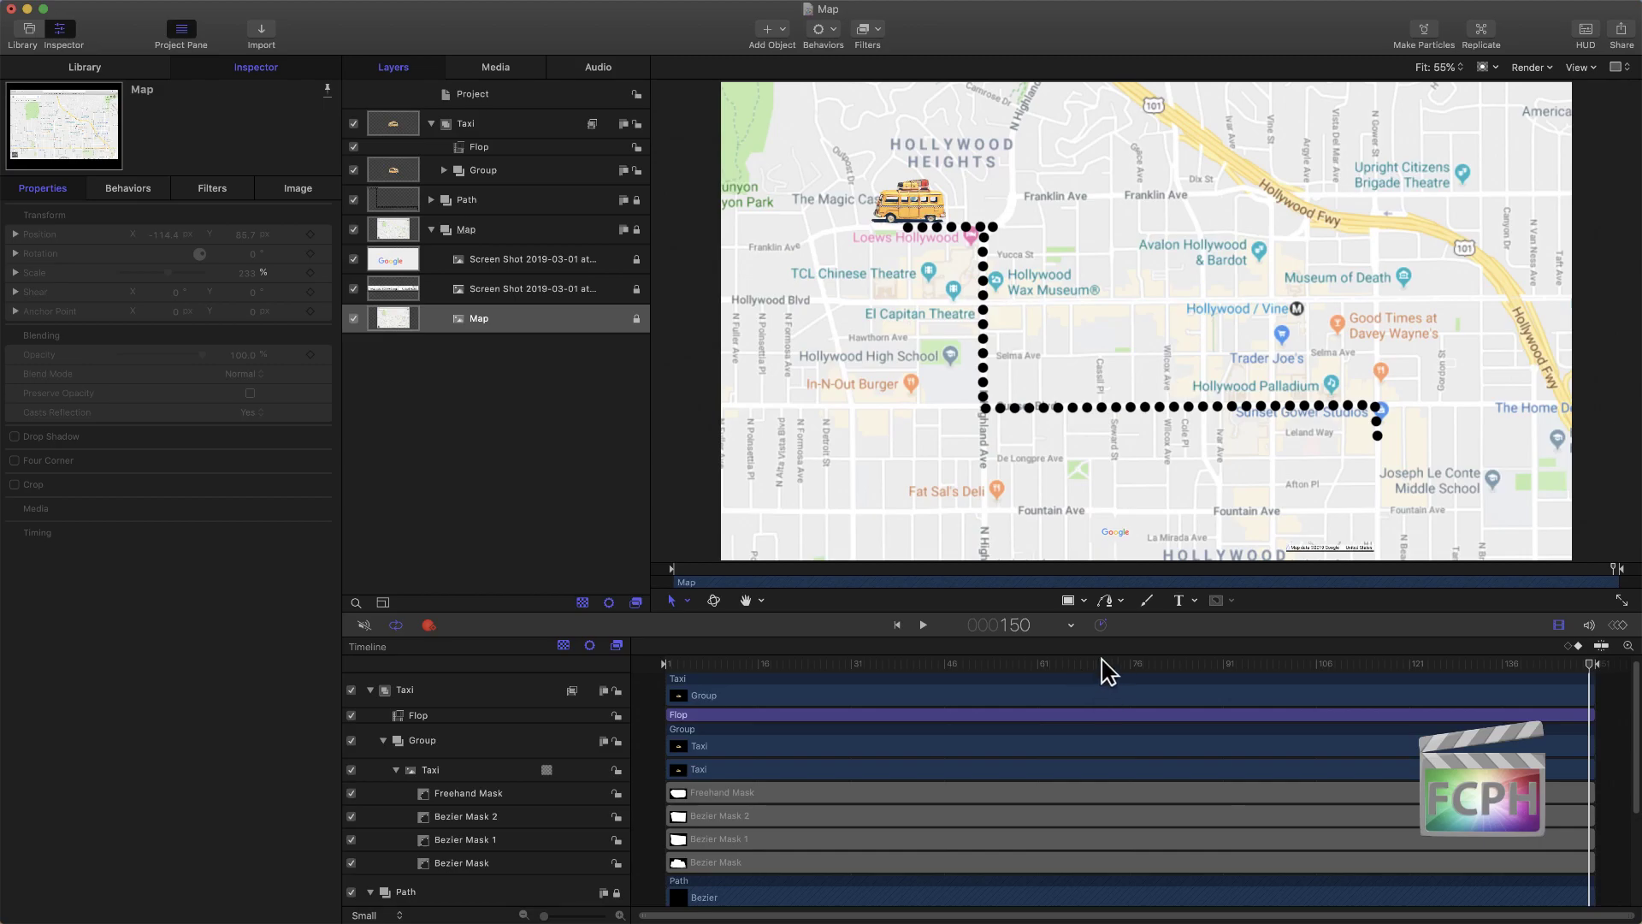
{"action": "key", "text": "Home"}
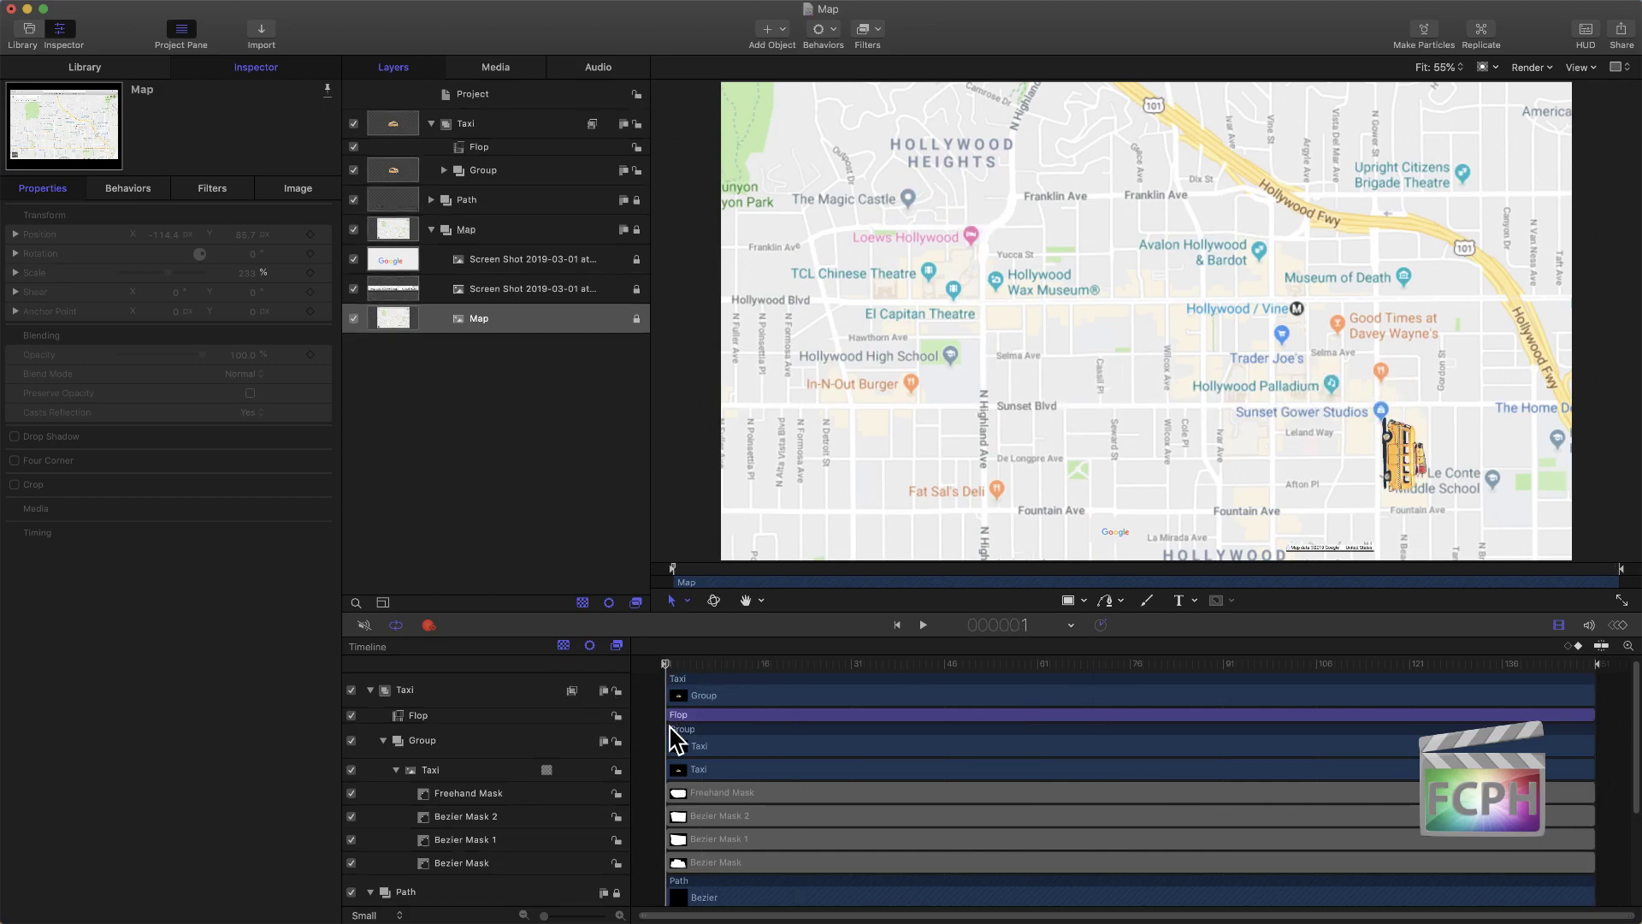
{"action": "key", "text": "super+r"}
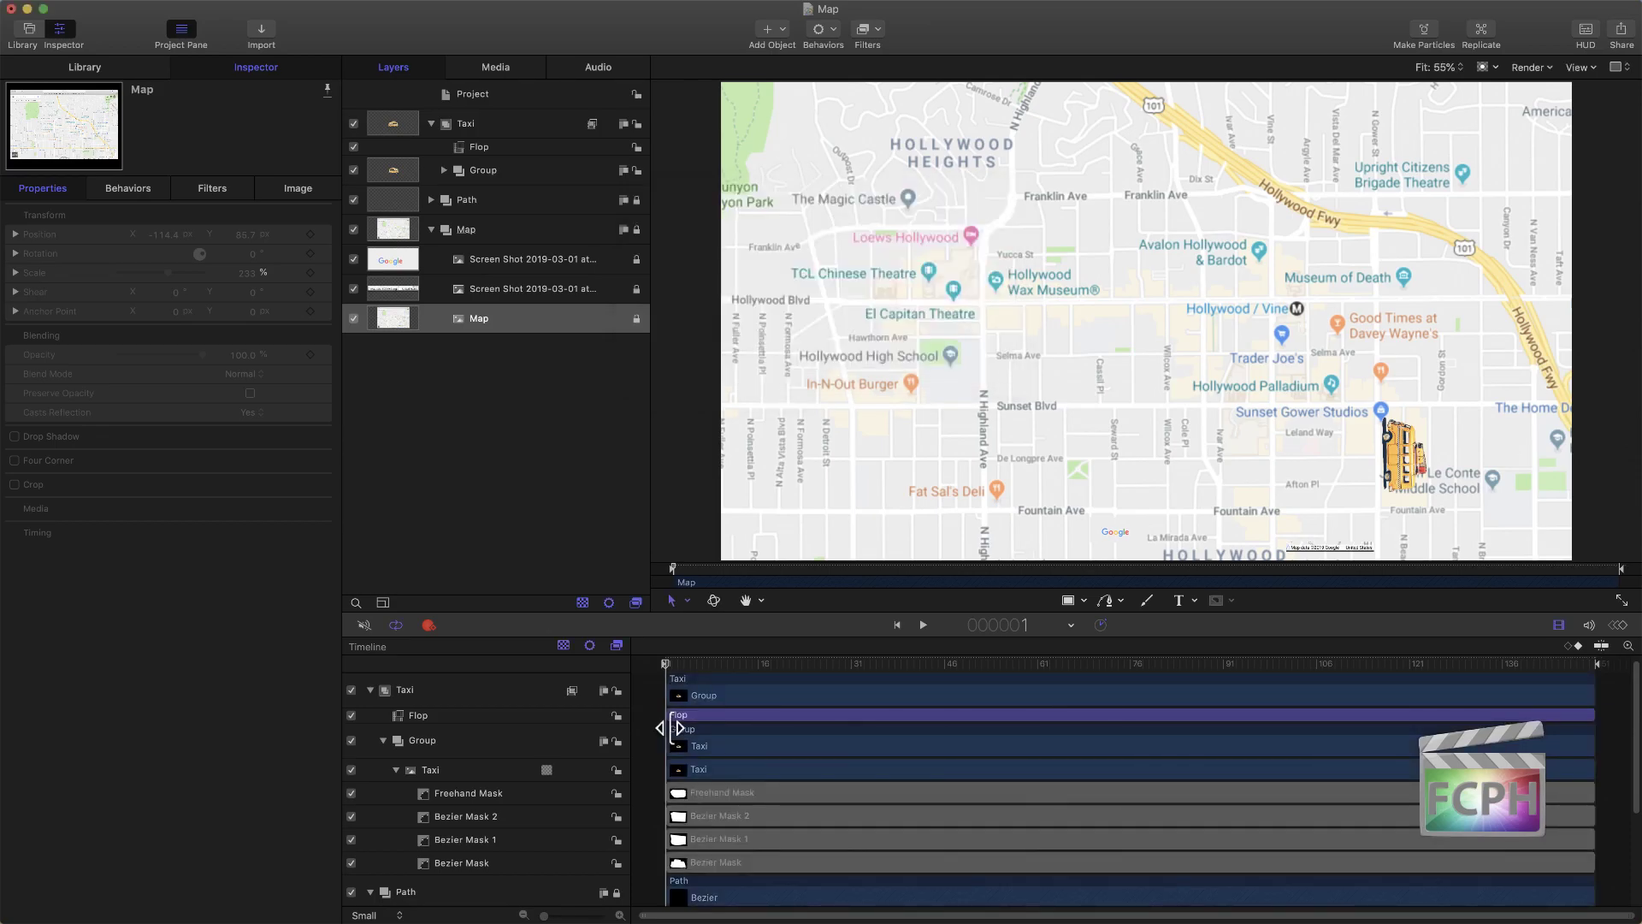
{"action": "key", "text": "space"}
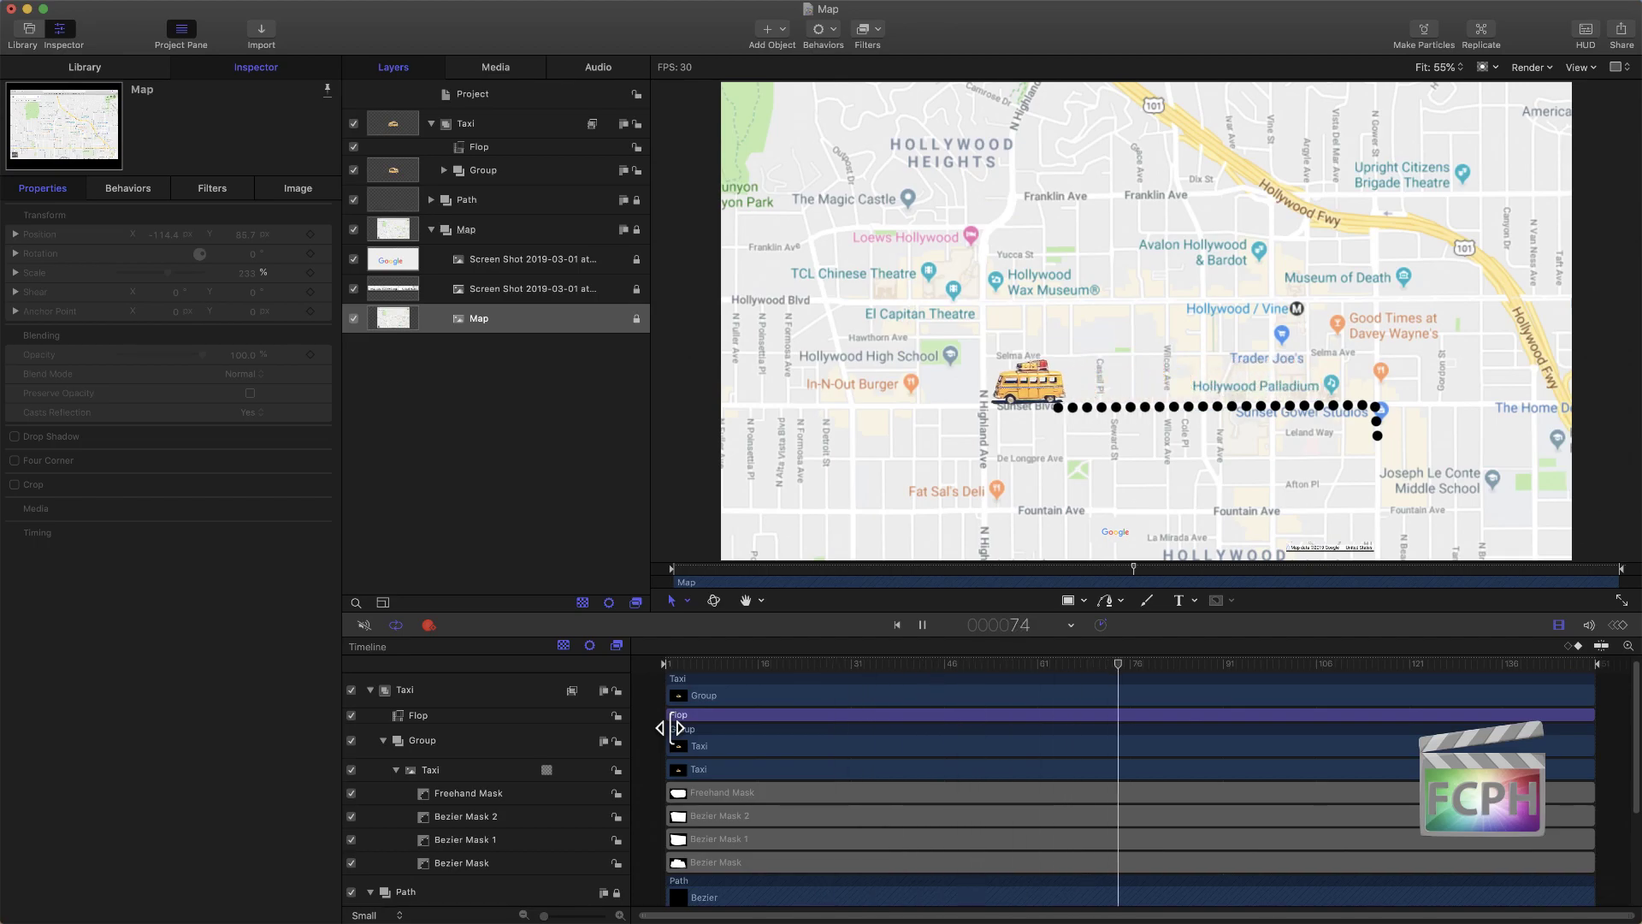
{"action": "key", "text": "space"}
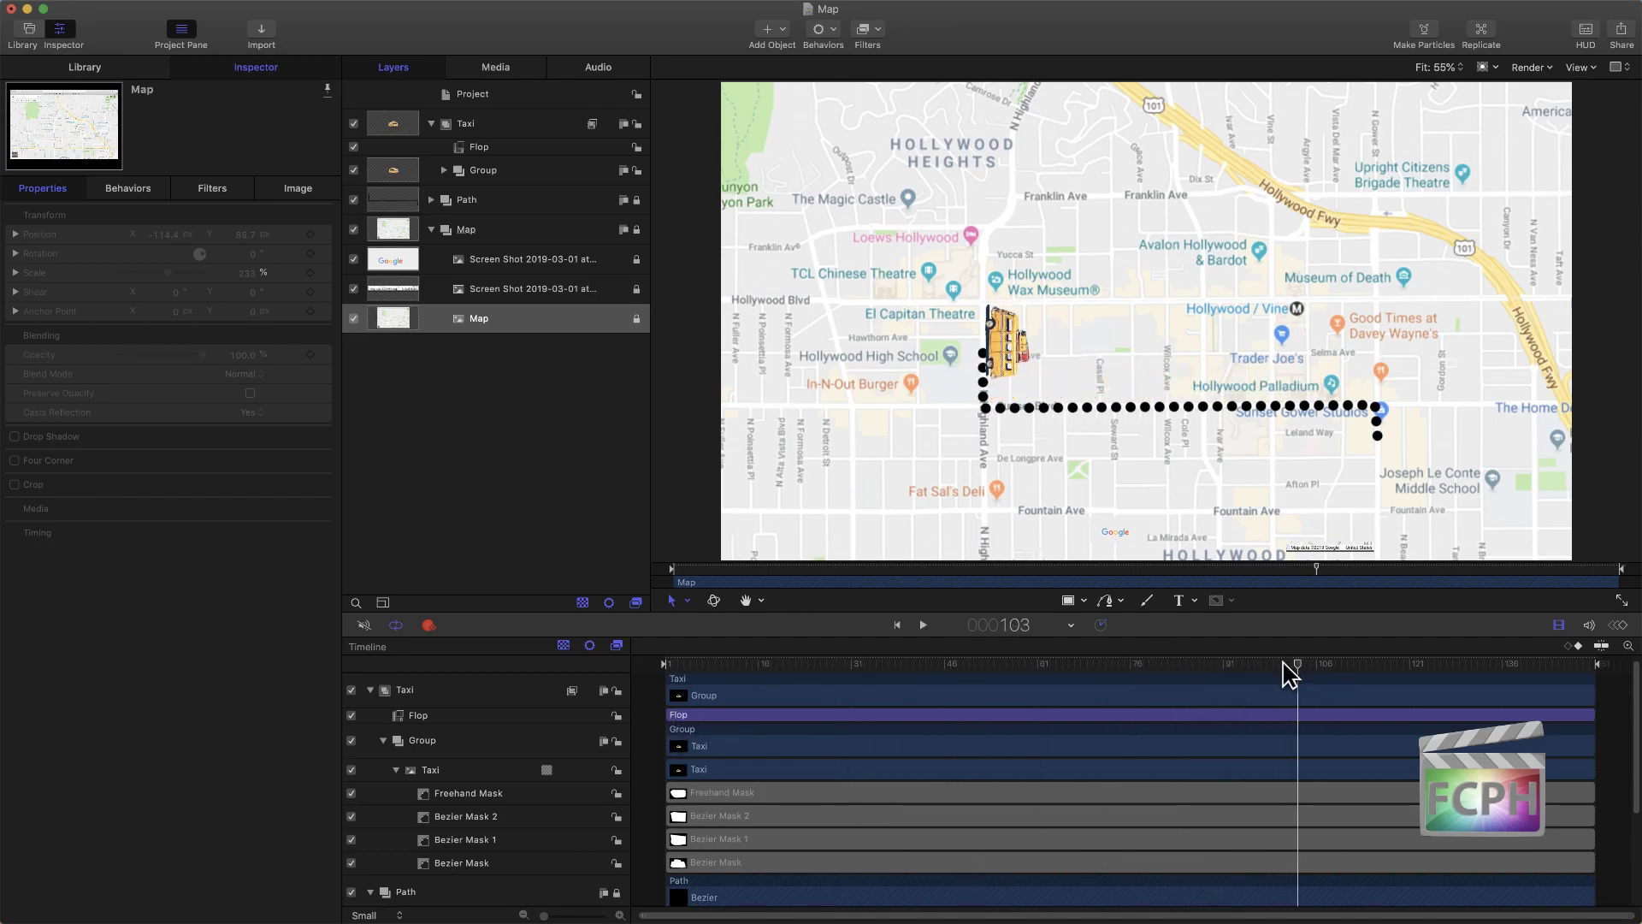
Step: Go to frame 97 and select the Taxi group to display its motion path
{"action": "mouse_move", "coordinate": [1290, 675]}
{"action": "left_mouse_down"}
{"action": "mouse_move", "coordinate": [1206, 671]}
{"action": "mouse_move", "coordinate": [1260, 665]}
{"action": "left_mouse_up"}
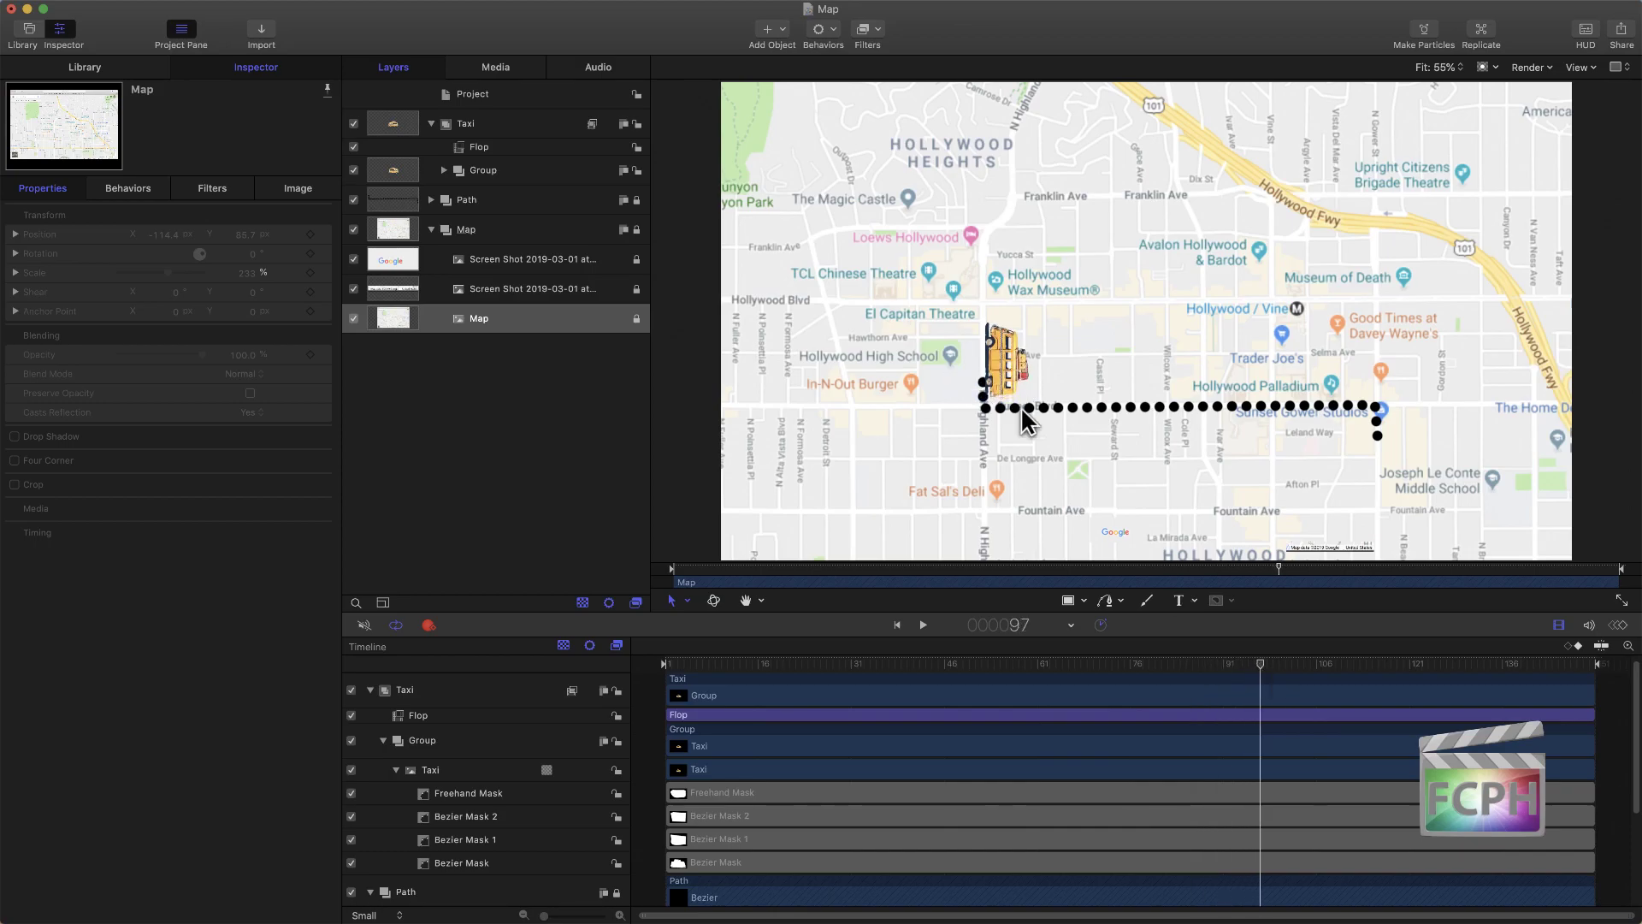
{"action": "left_click", "coordinate": [485, 124]}
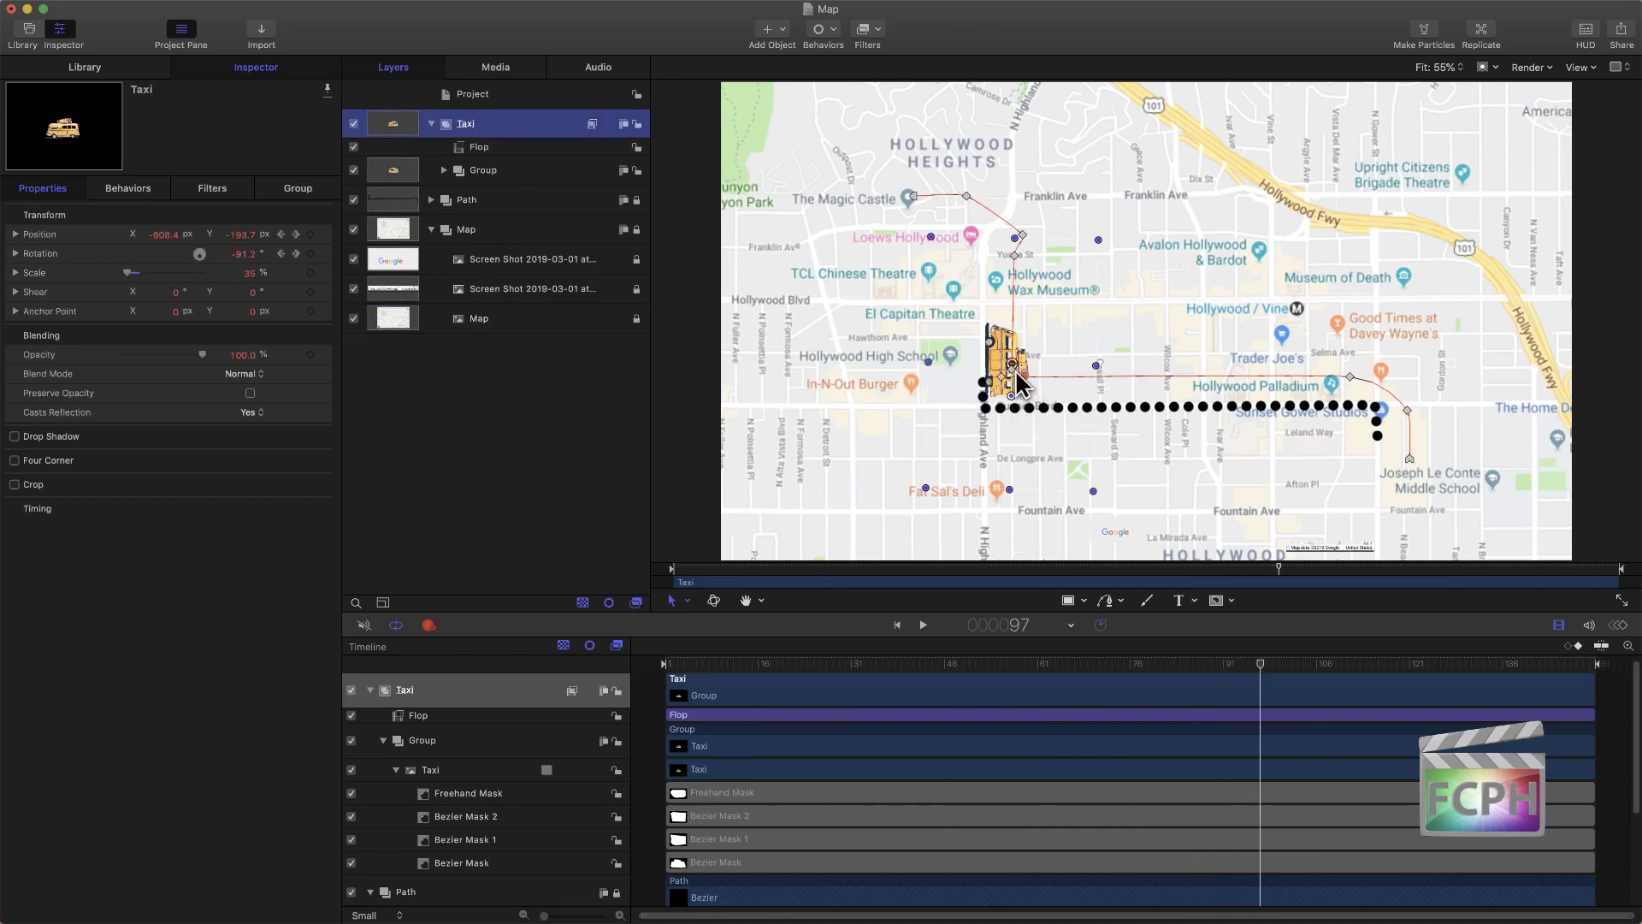
{"action": "key", "text": "z"}
{"action": "left_click_drag", "start_coordinate": [1016, 373], "coordinate": [1060, 390]}
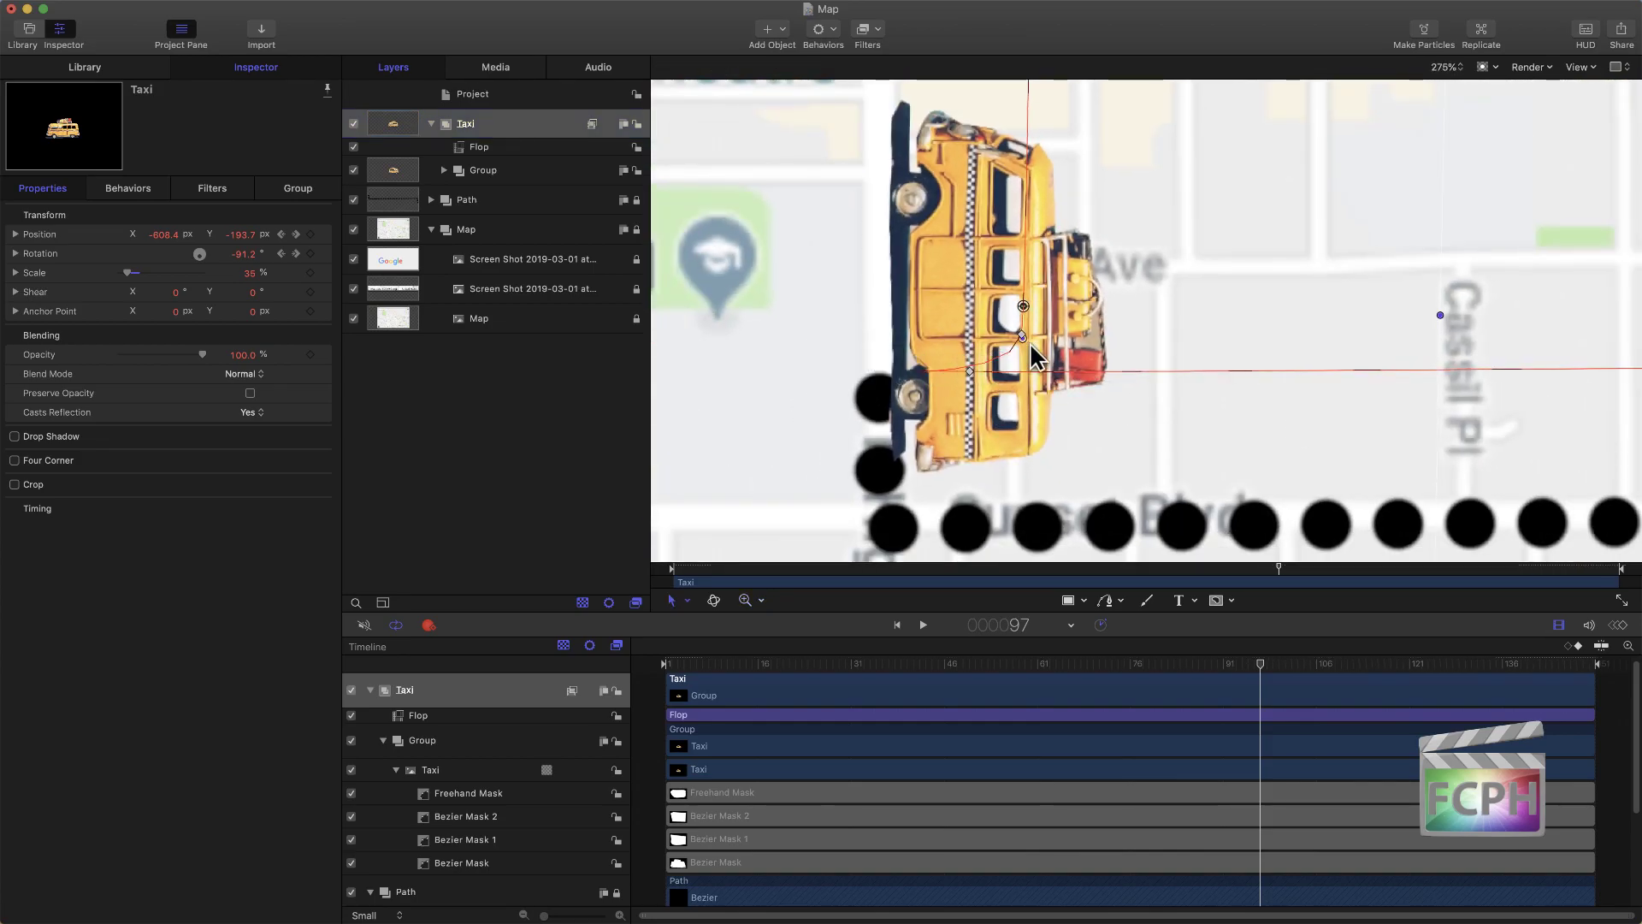
{"action": "left_click", "coordinate": [973, 372]}
{"action": "left_click_drag", "start_coordinate": [829, 369], "coordinate": [968, 356]}
{"action": "scroll", "coordinate": [969, 356], "scroll_direction": "up", "scroll_amount": 5}
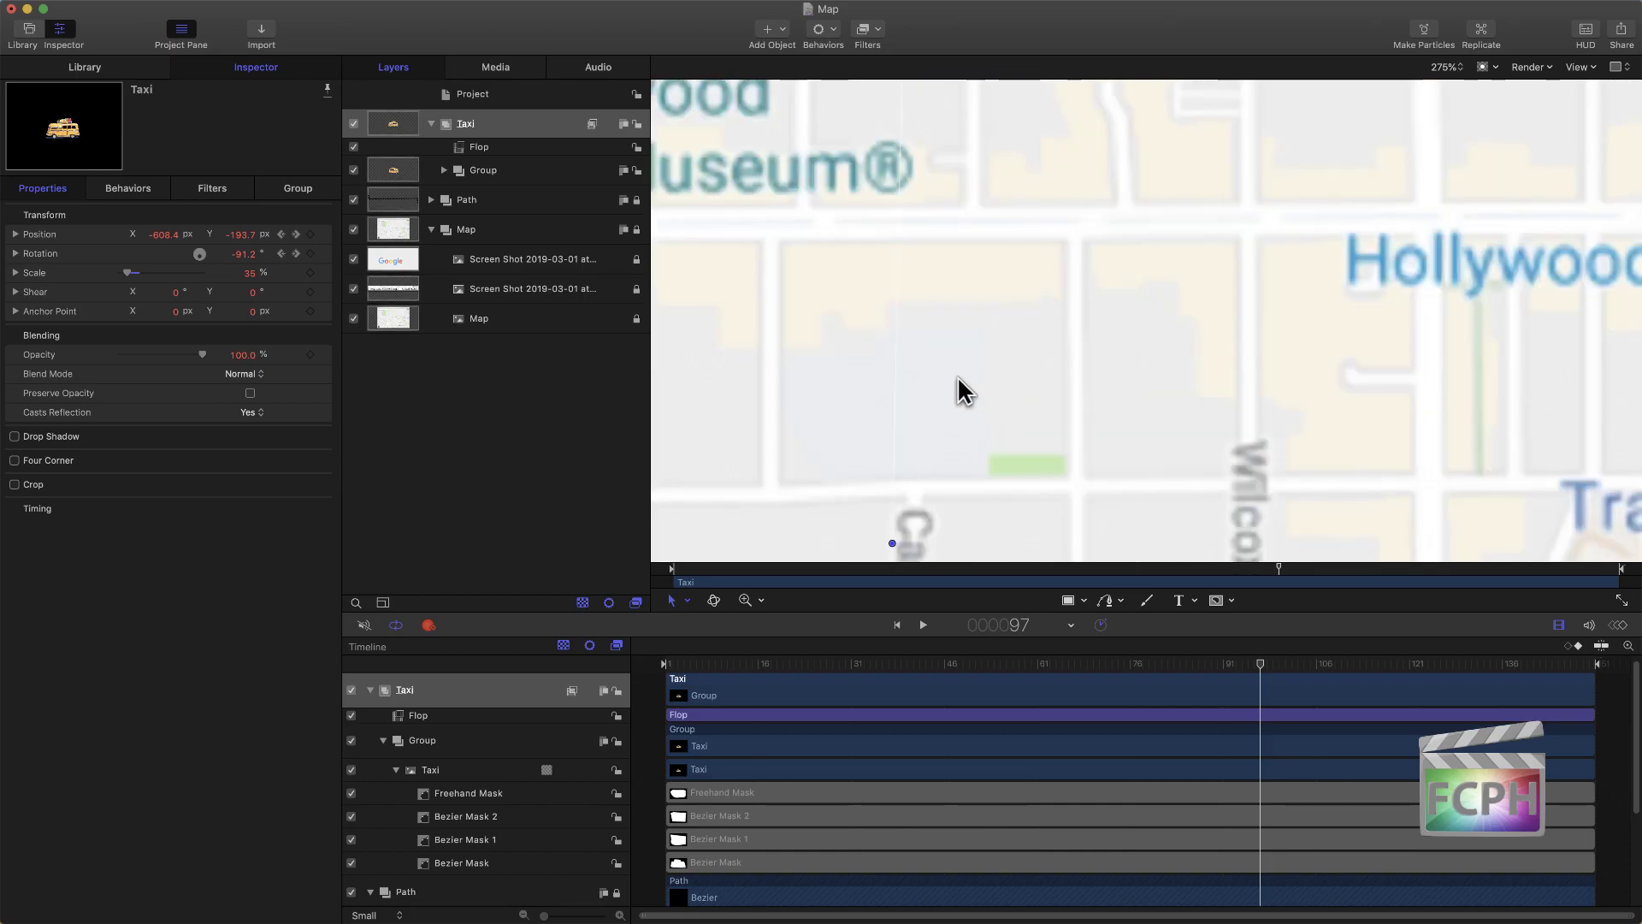
{"action": "key", "text": "shift+z"}
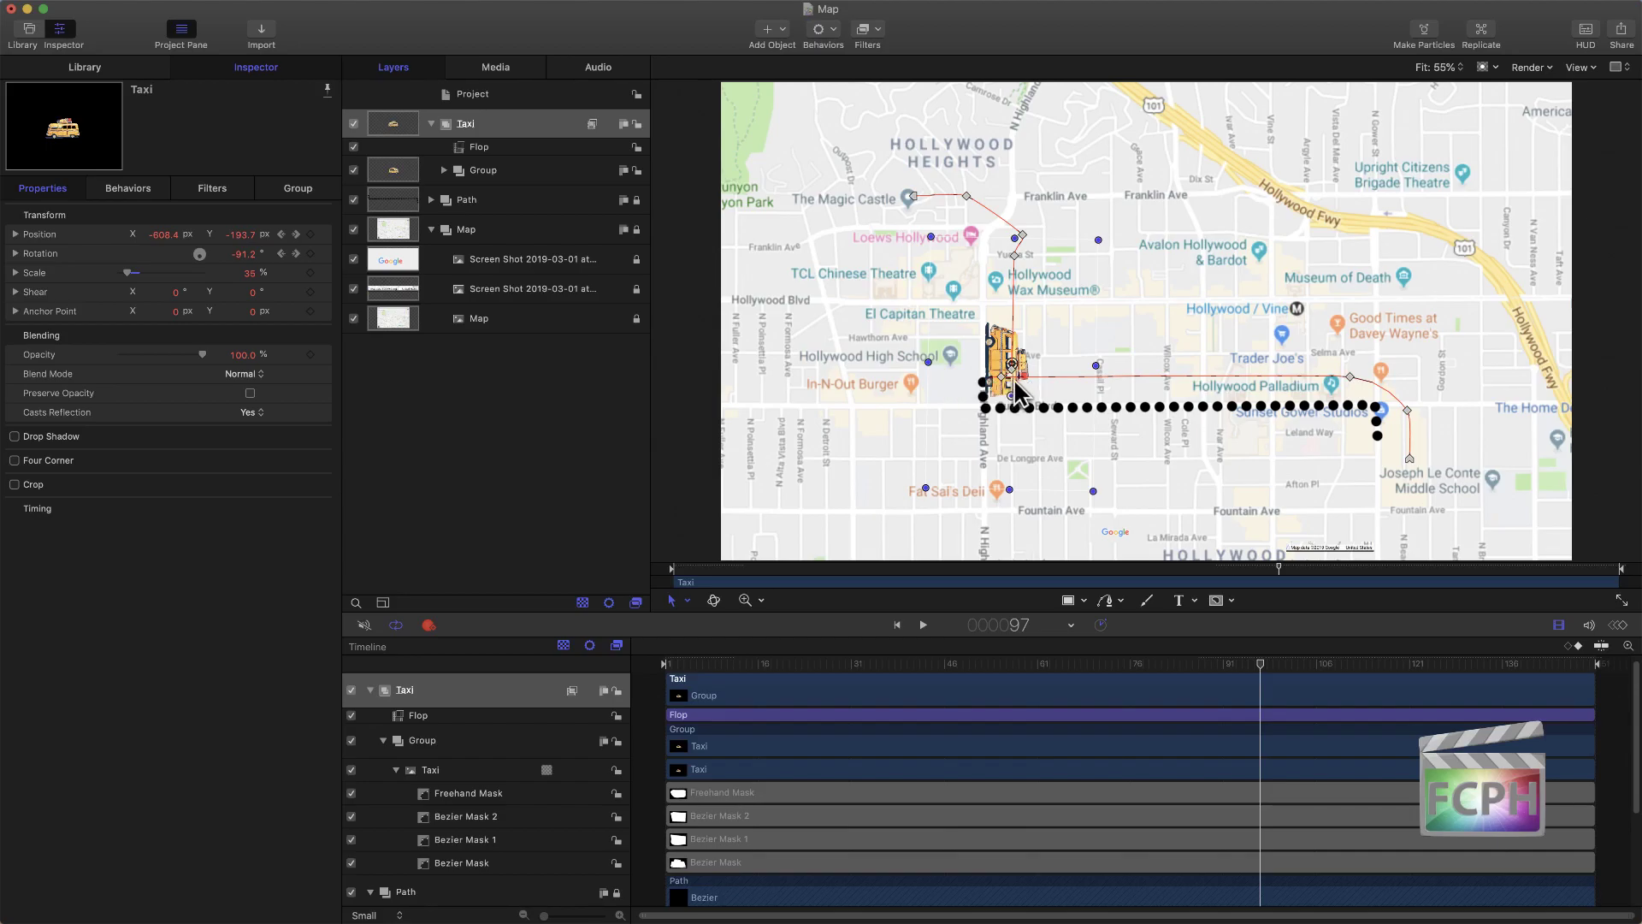
Step: On the taxi's motion path at Sunset Blvd and Highland Ave, turn the corner keyframe's curve handle upward and shift the point slightly east
{"action": "key", "text": "z"}
{"action": "left_click_drag", "start_coordinate": [1006, 376], "coordinate": [1146, 396]}
{"action": "key", "text": "s"}
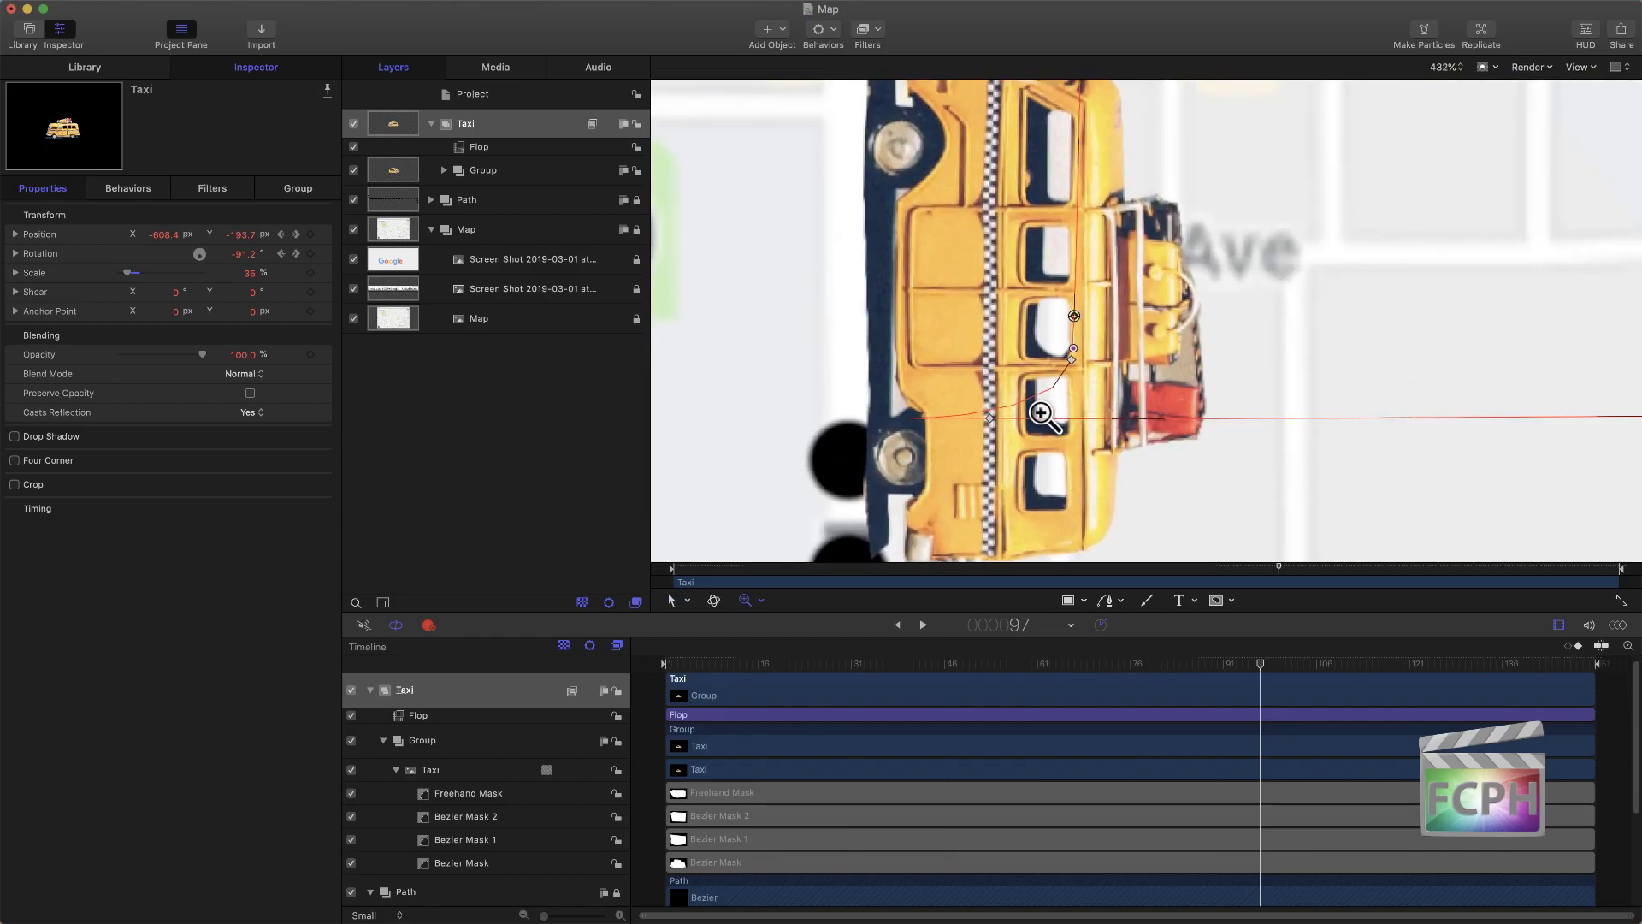
{"action": "left_click", "coordinate": [990, 416]}
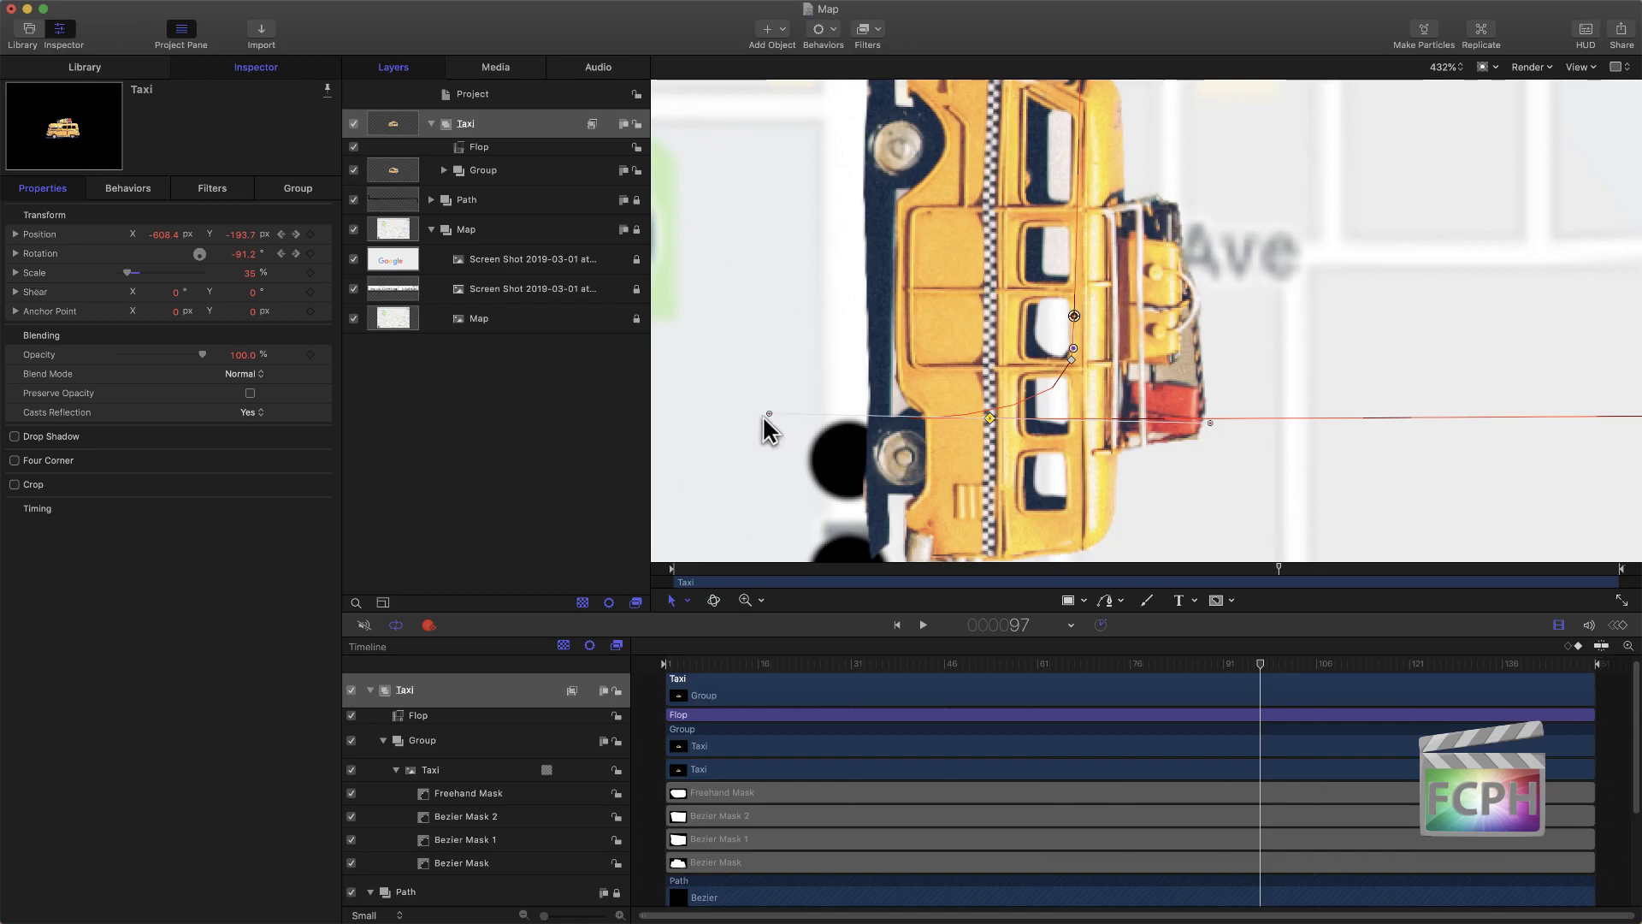
{"action": "left_click_drag", "start_coordinate": [769, 414], "coordinate": [993, 340]}
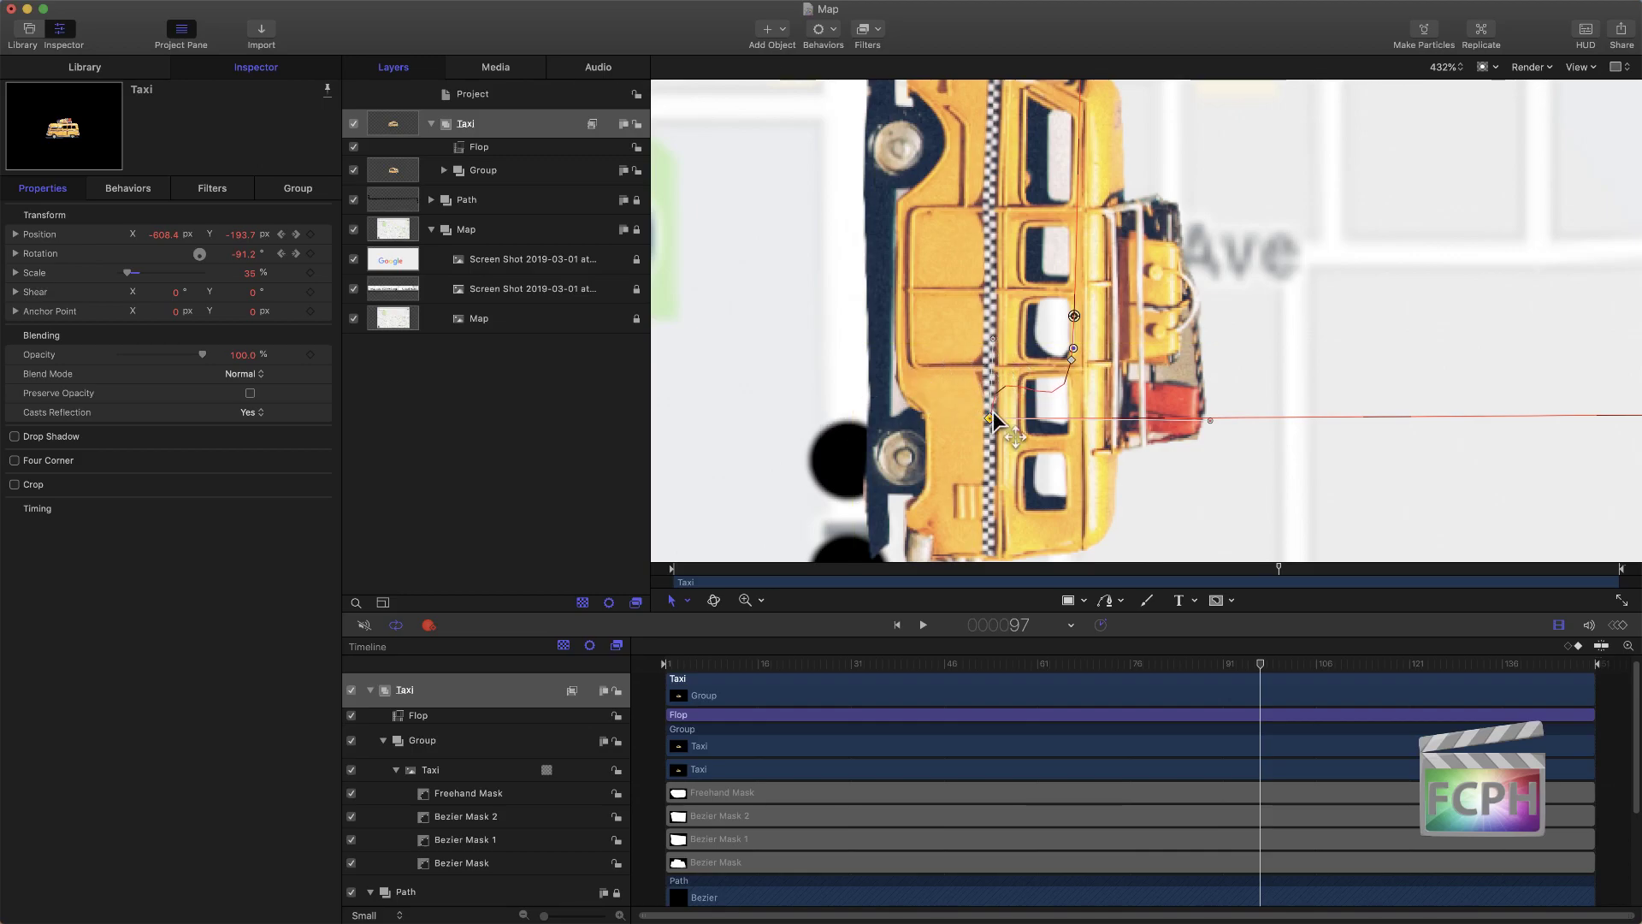
{"action": "left_click_drag", "start_coordinate": [990, 418], "coordinate": [1045, 394]}
Step: Adjust the curve handle of the motion-path keyframe just above the Sunset and Highland corner to smooth the turn north
{"action": "left_click", "coordinate": [1072, 359]}
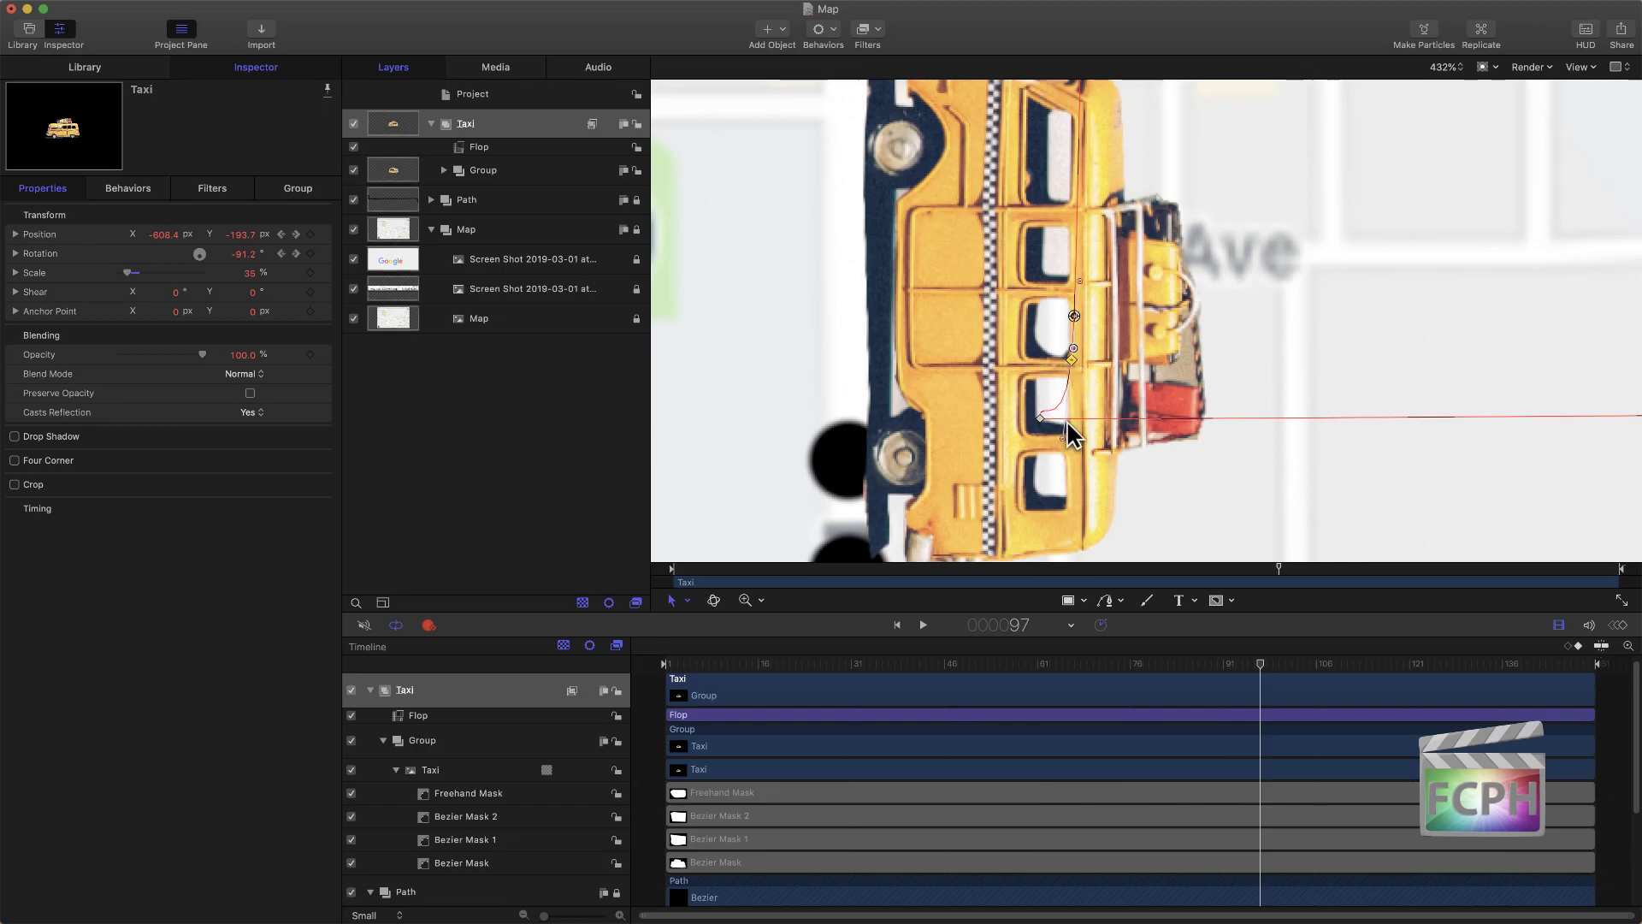
{"action": "left_click_drag", "start_coordinate": [1064, 440], "coordinate": [1078, 379]}
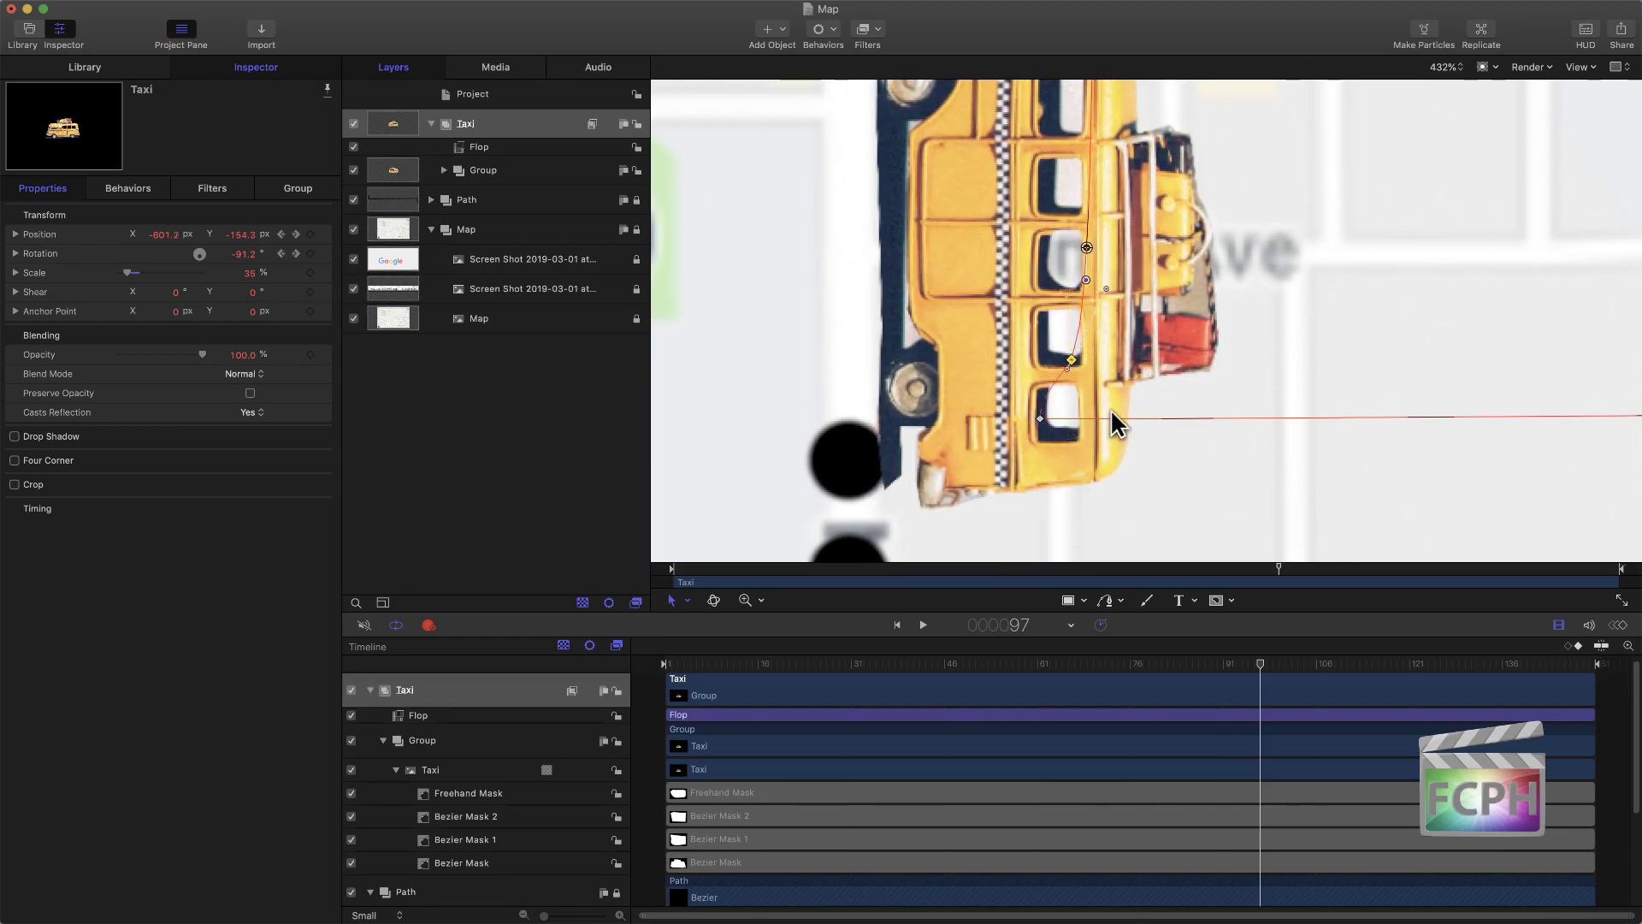
{"action": "key", "text": "shift+z"}
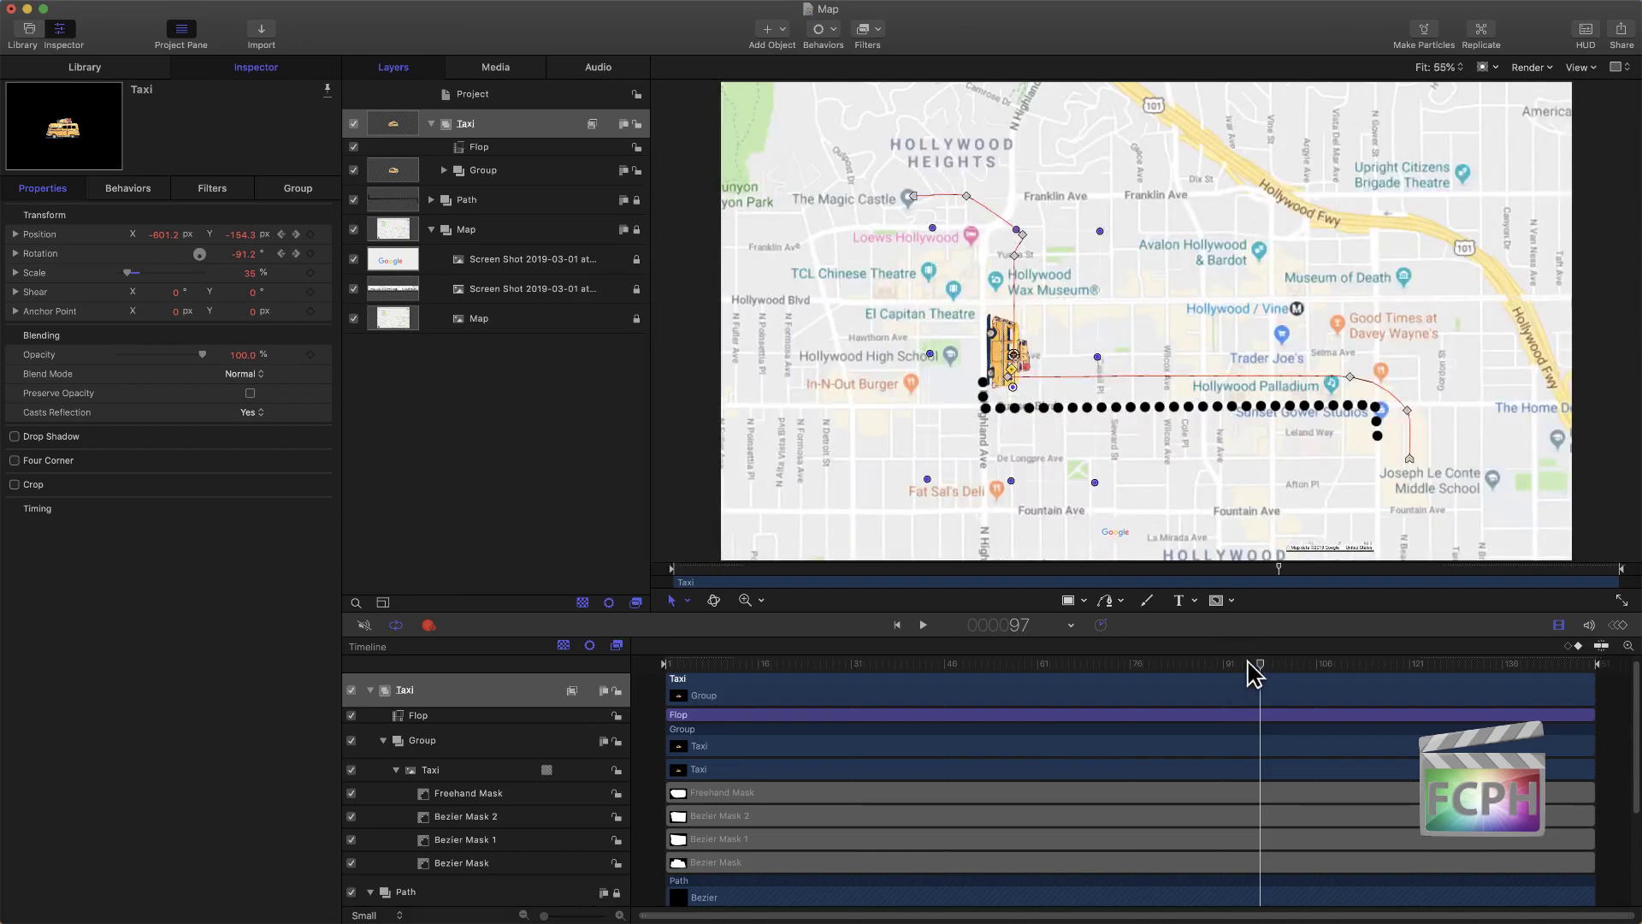
Step: Deselect the Taxi group, play the refined animation from frame 1, and scrub through to frame 150 to check the corner
{"action": "left_click_drag", "start_coordinate": [1250, 665], "coordinate": [1146, 665]}
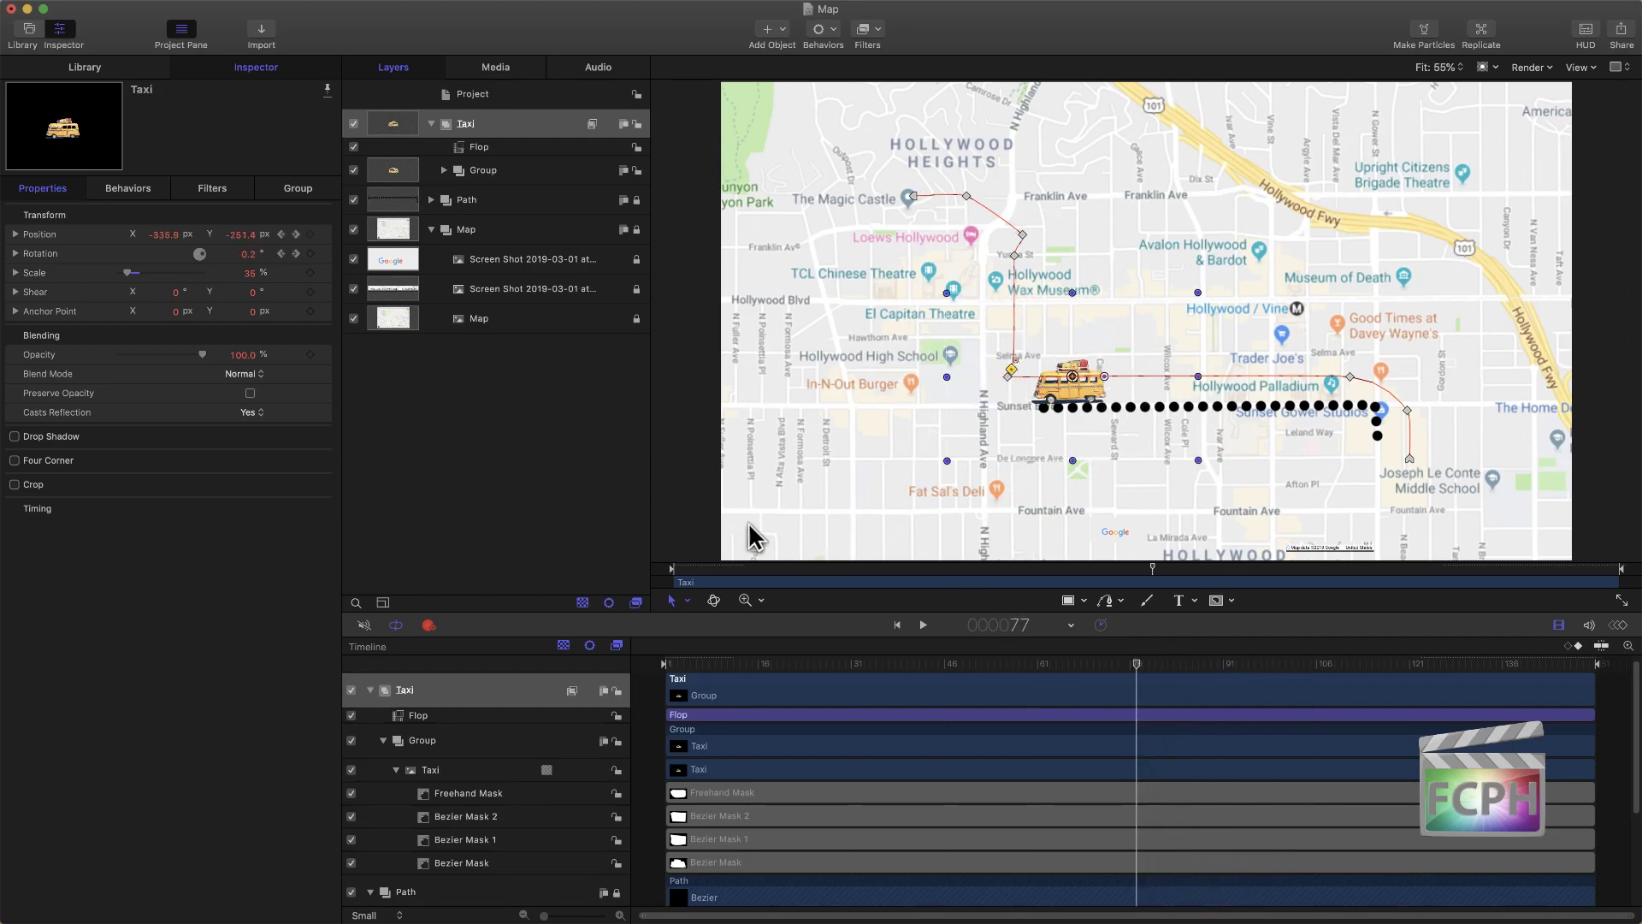
{"action": "left_click", "coordinate": [685, 496]}
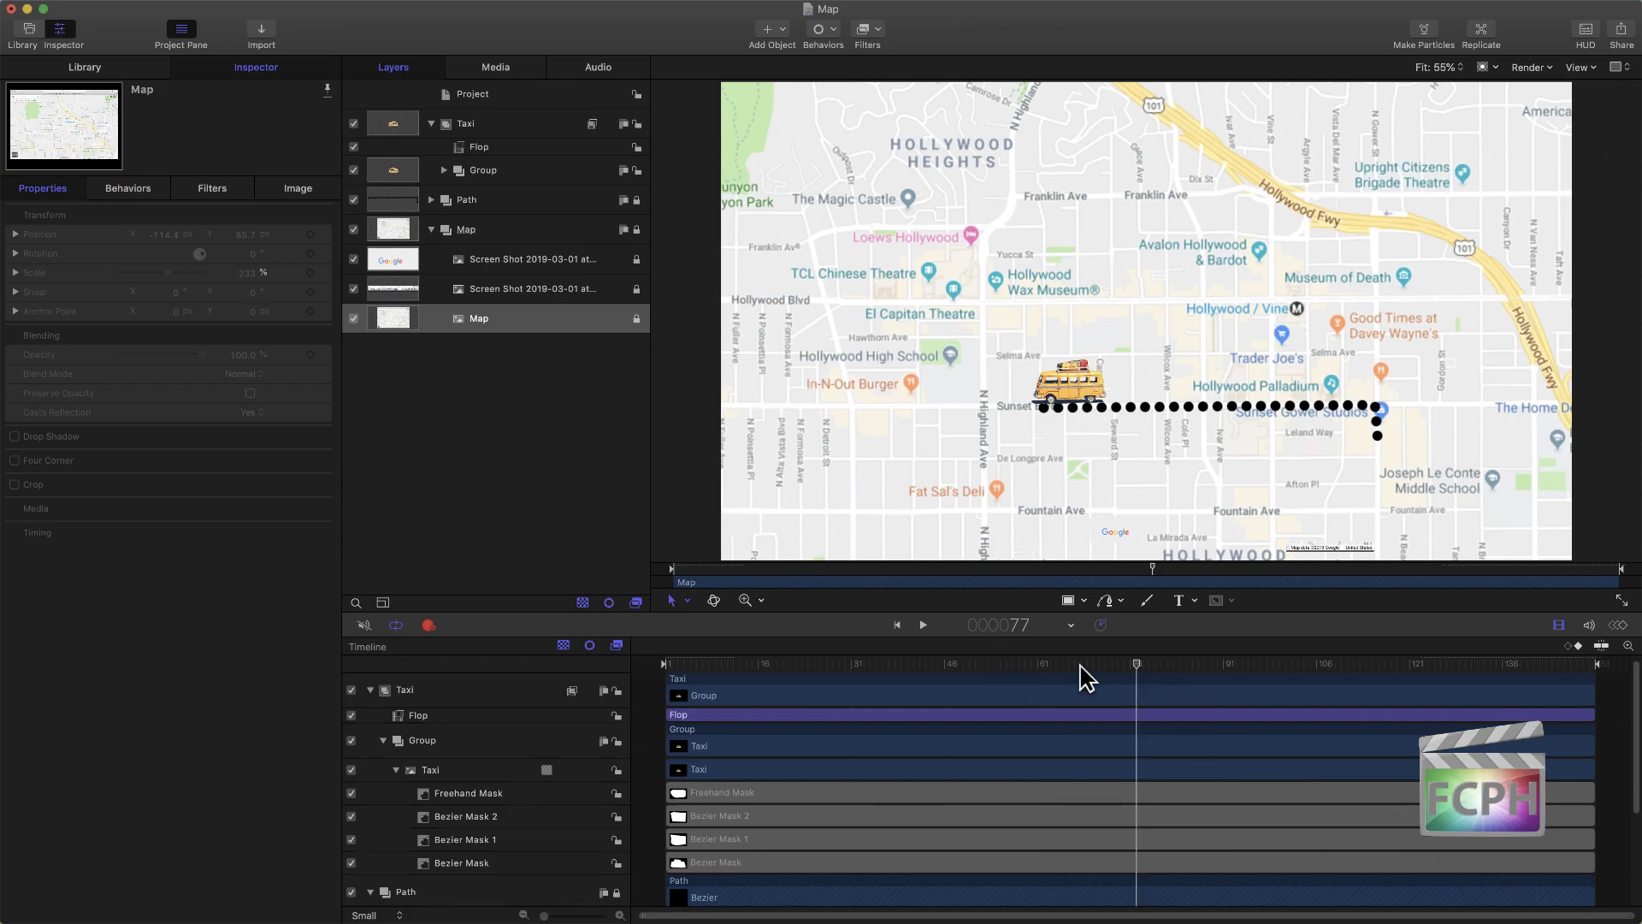
{"action": "left_click_drag", "start_coordinate": [1083, 663], "coordinate": [585, 640]}
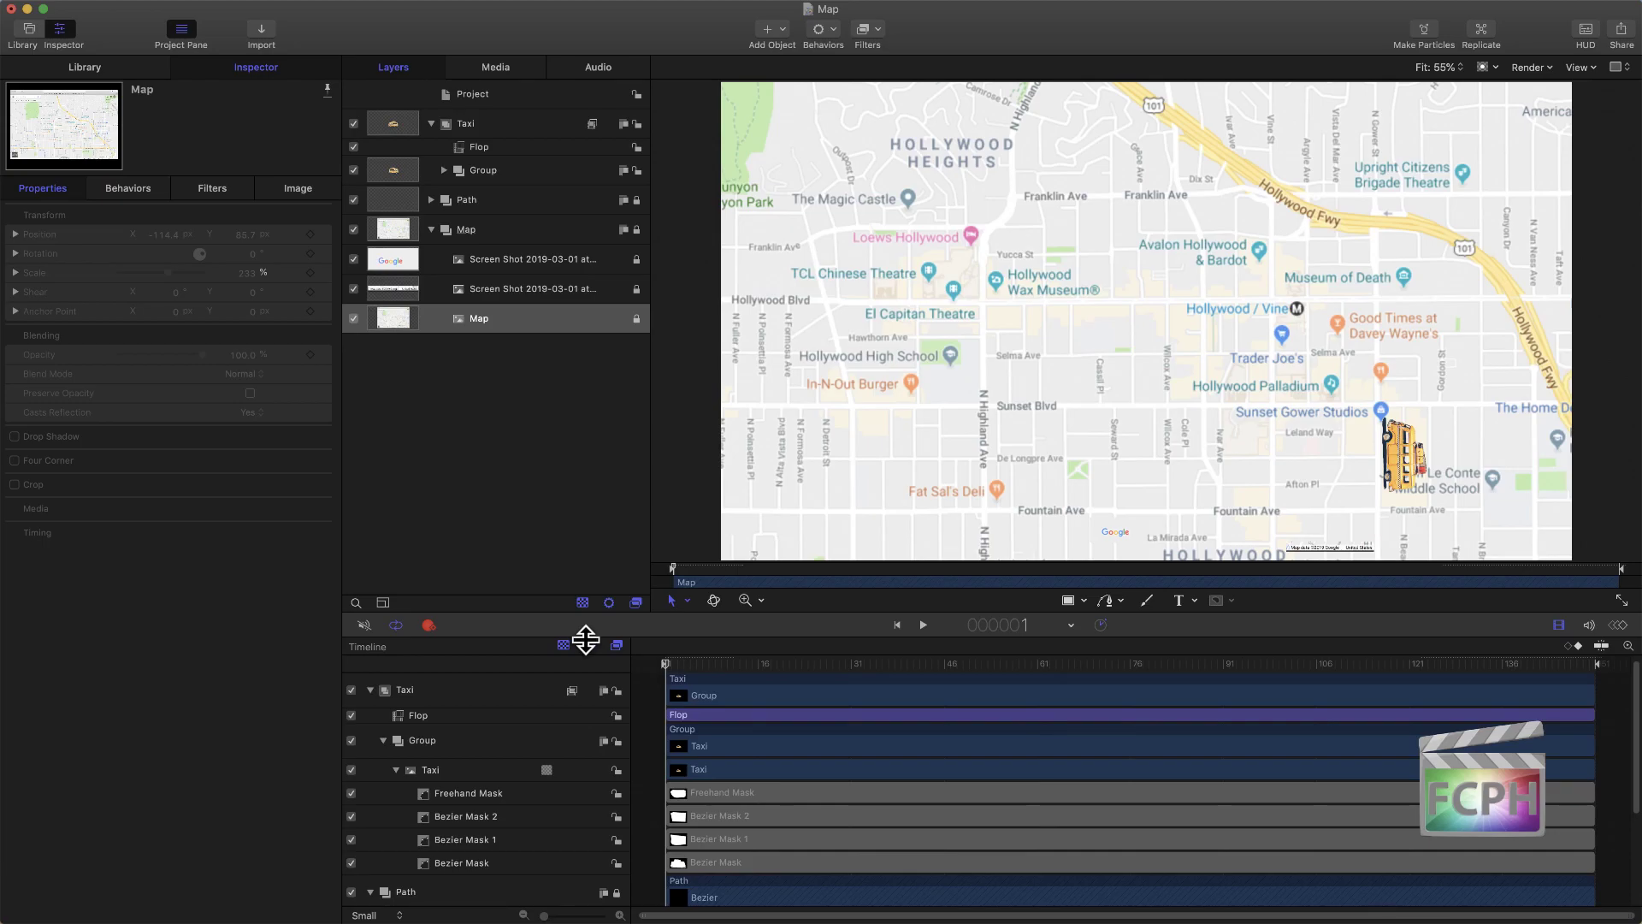
{"action": "key", "text": "space"}
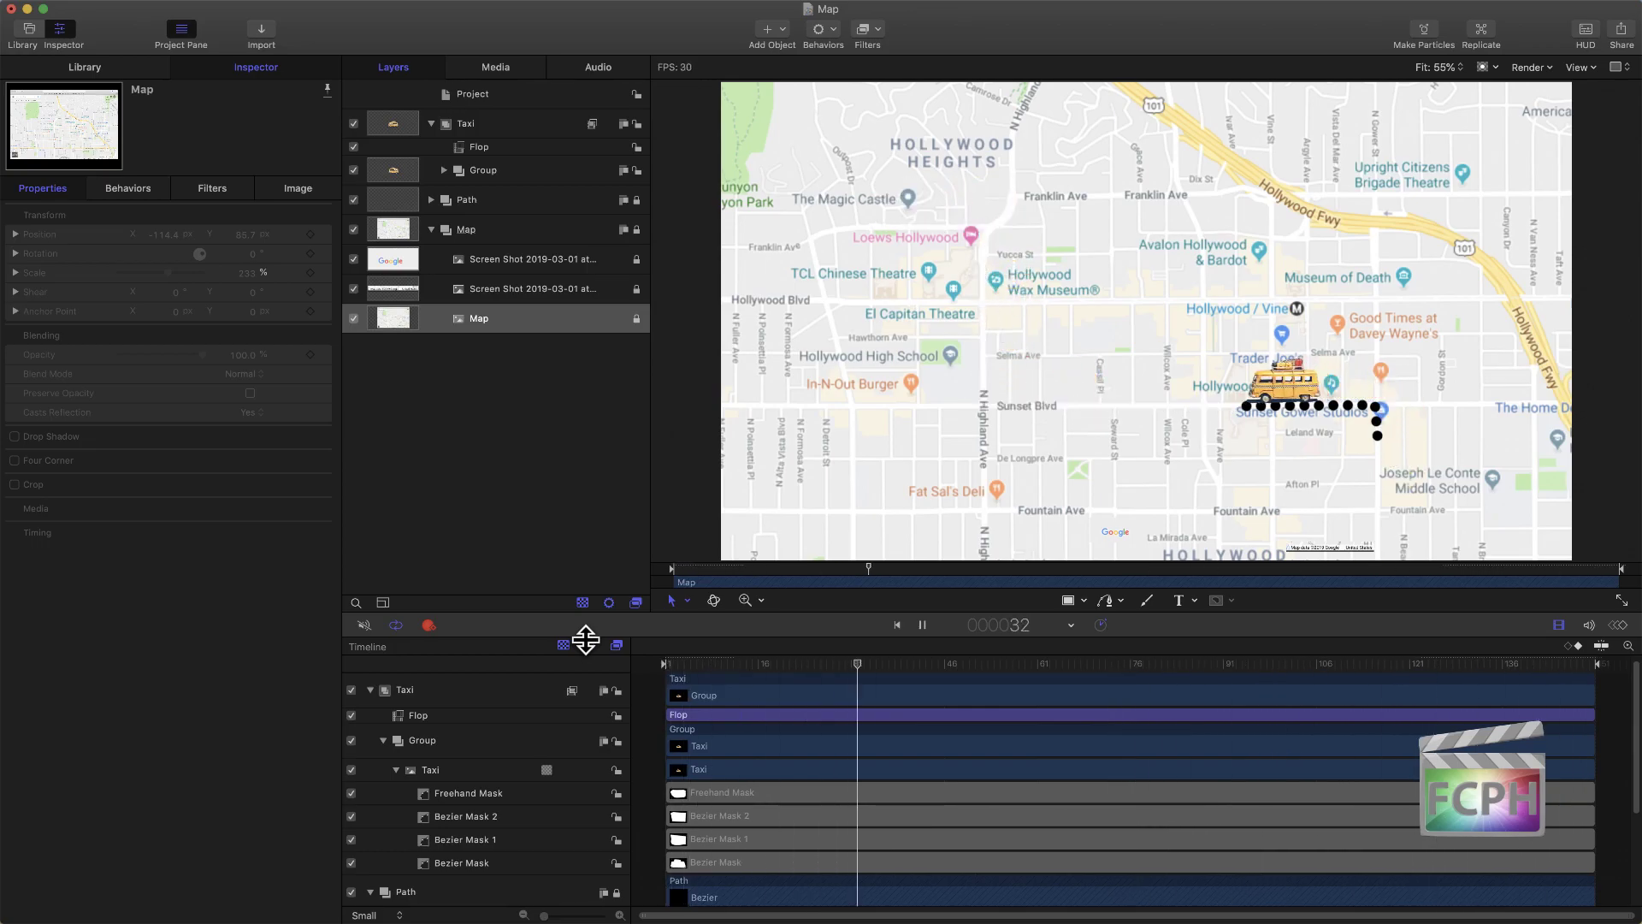
{"action": "key", "text": "space"}
{"action": "left_click_drag", "start_coordinate": [1071, 668], "coordinate": [1626, 675]}
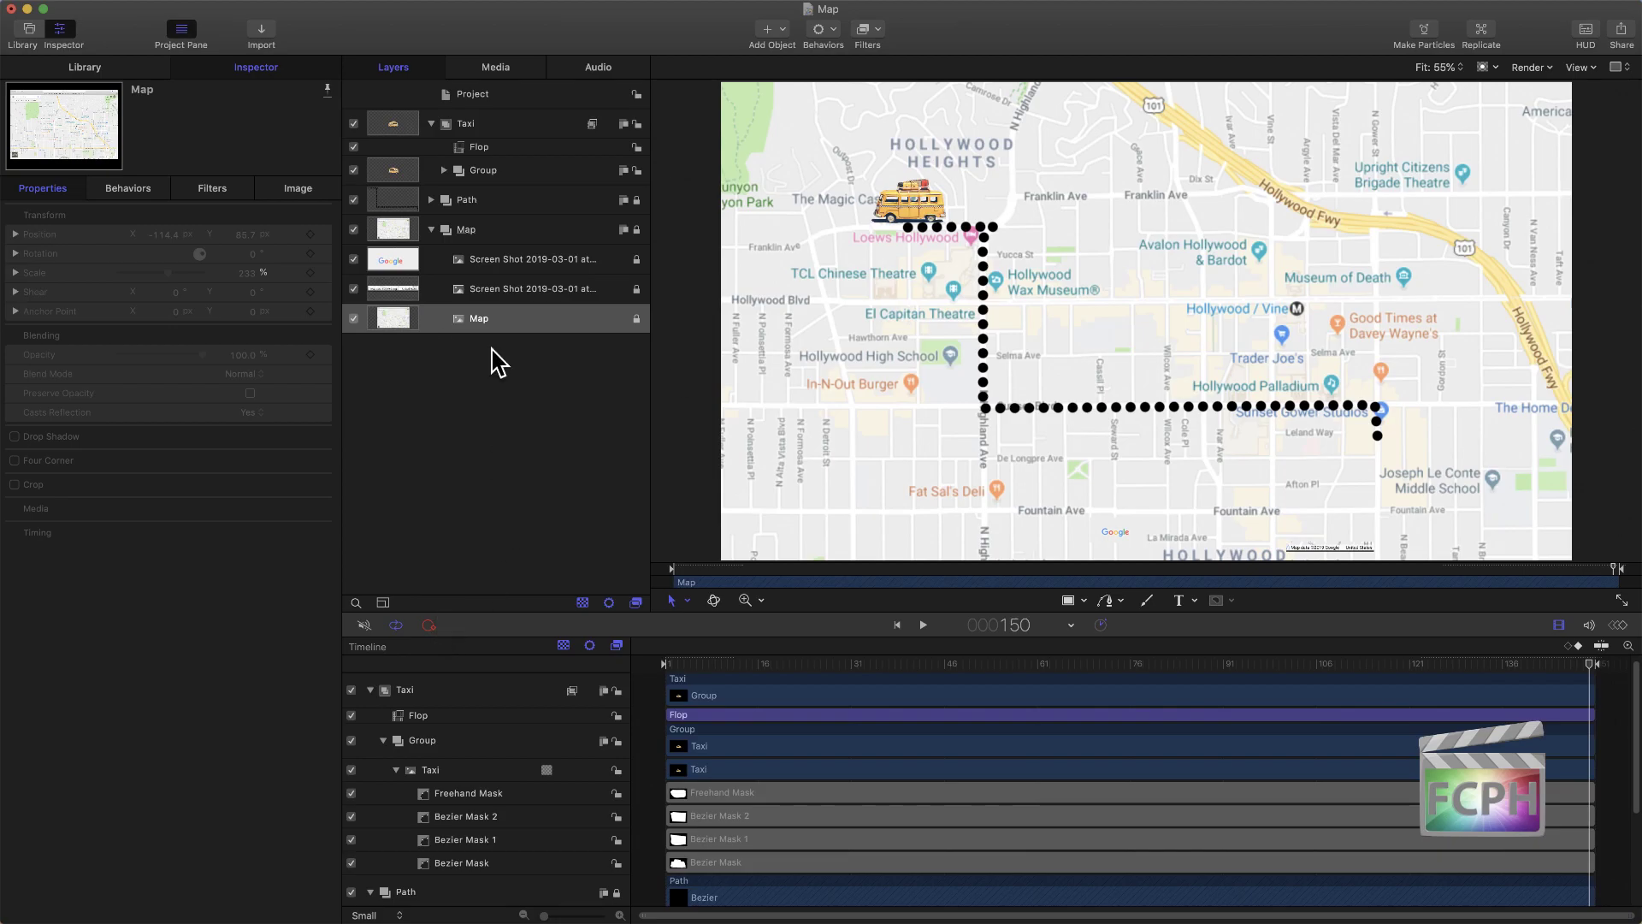
Step: Set up a movie export in the Same as Source format, opened with None and including Video only
{"action": "left_click", "coordinate": [1621, 30]}
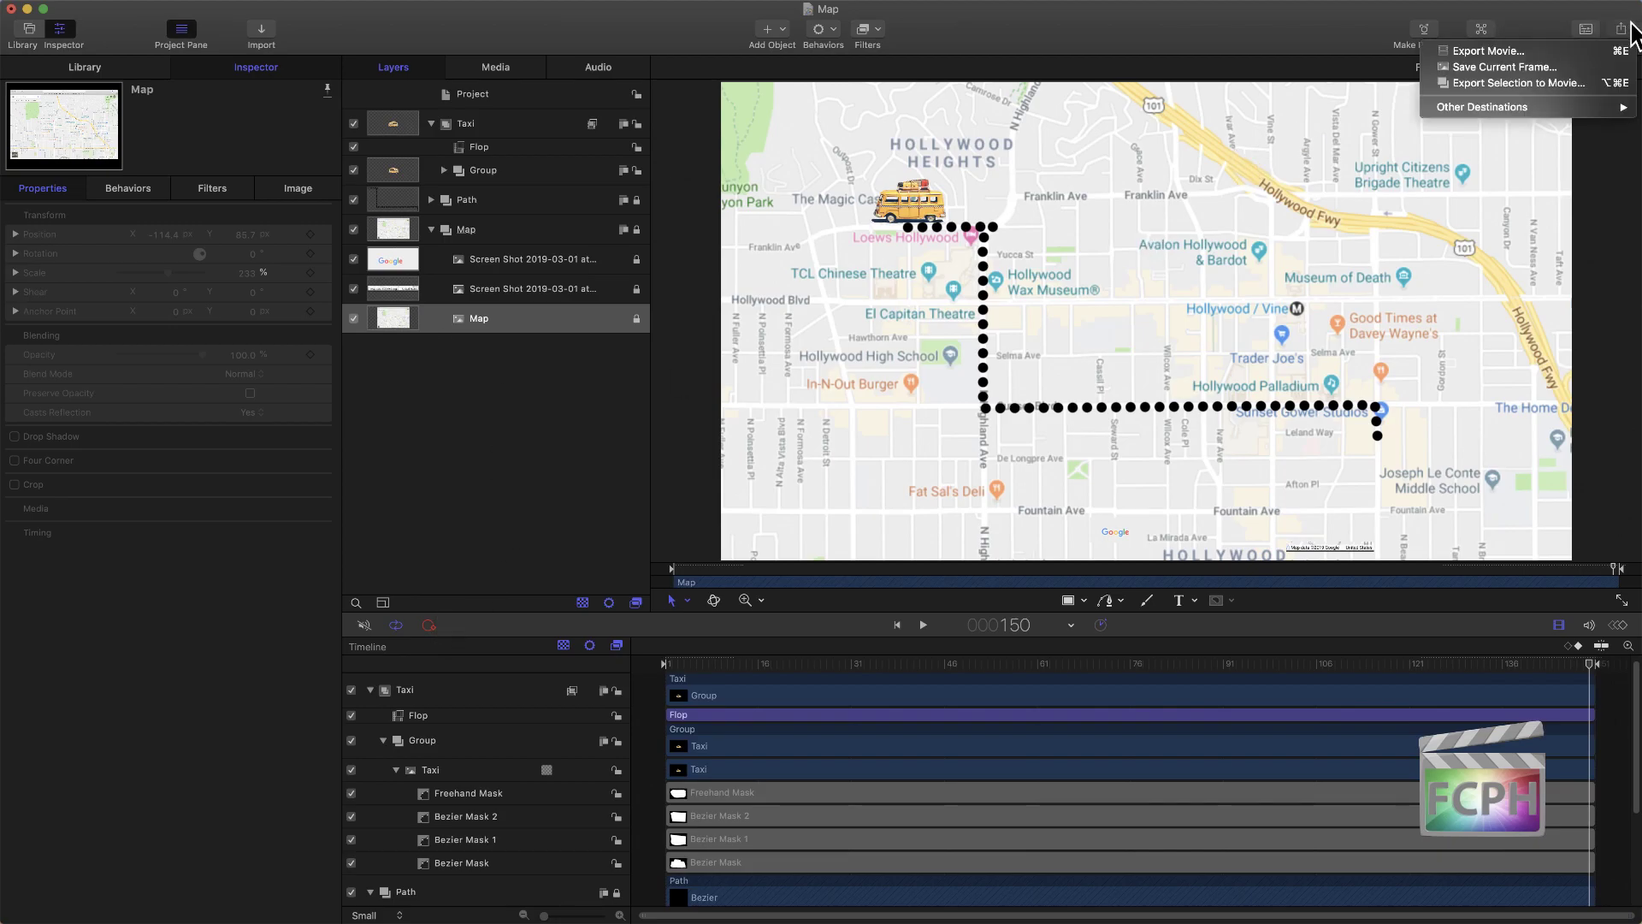
{"action": "left_click", "coordinate": [1503, 55]}
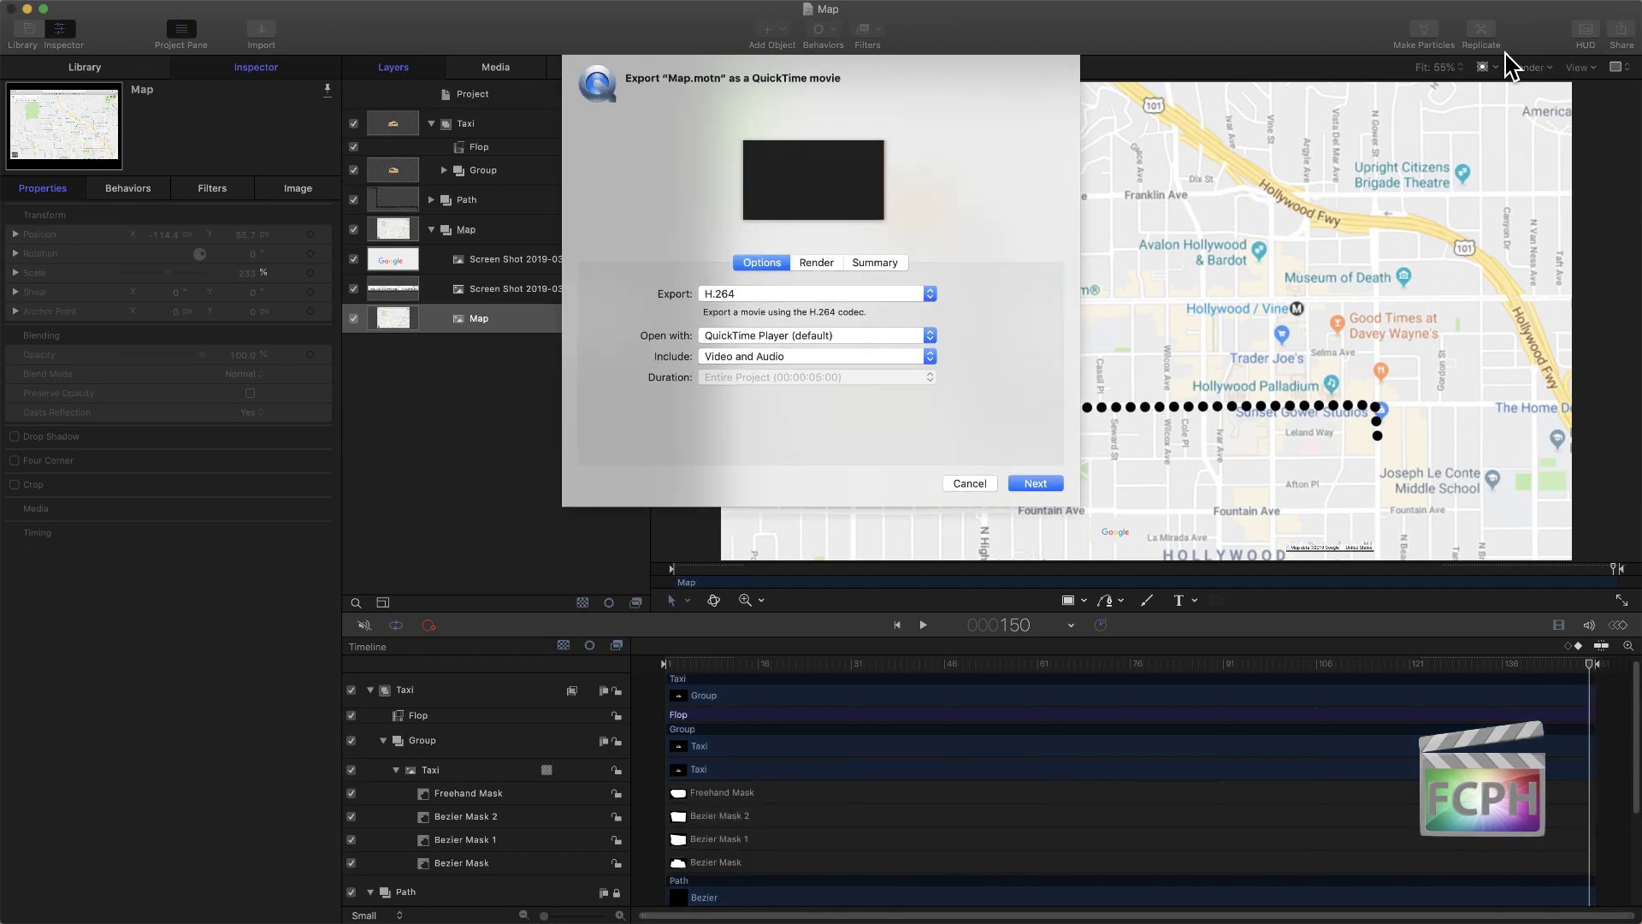
{"action": "left_click", "coordinate": [767, 295]}
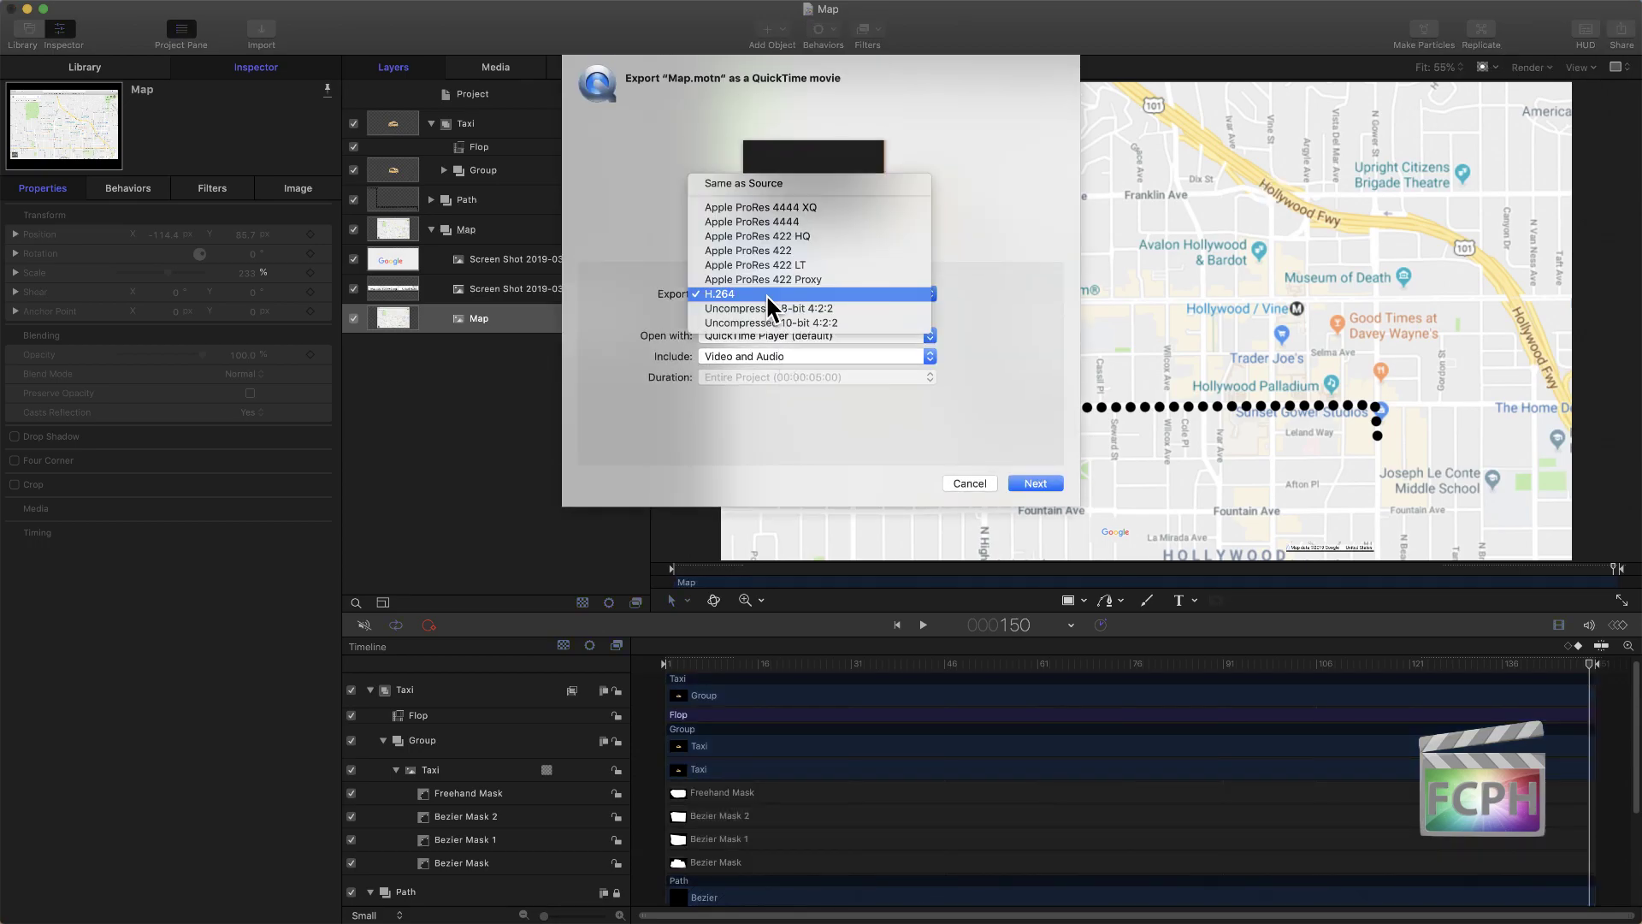
{"action": "left_click", "coordinate": [732, 183]}
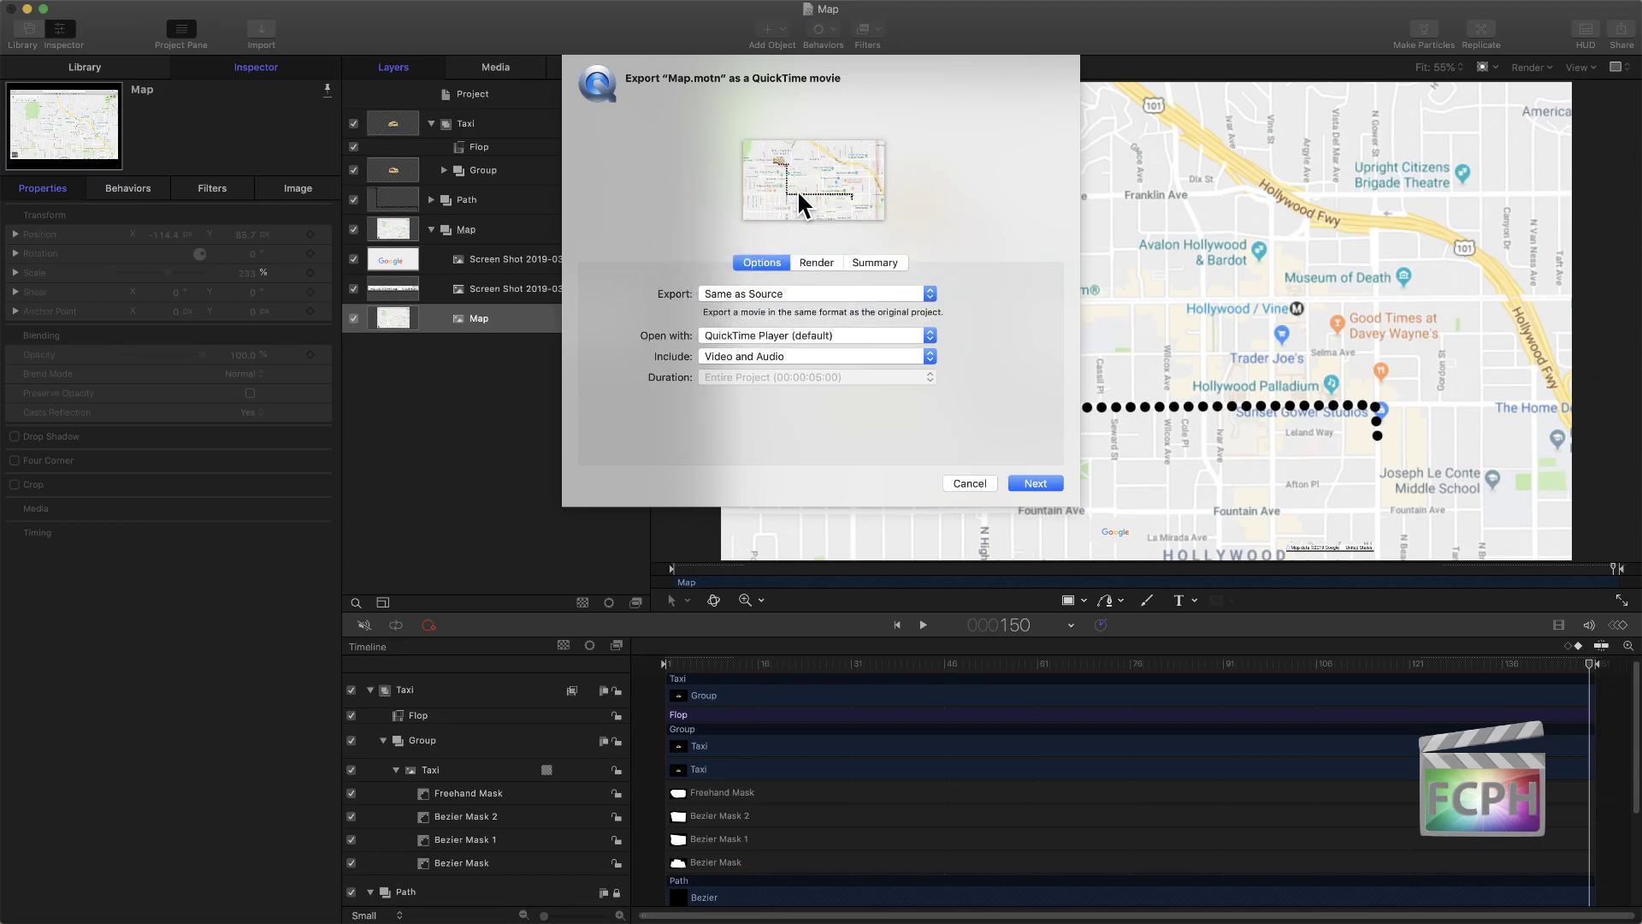
{"action": "left_click", "coordinate": [727, 336]}
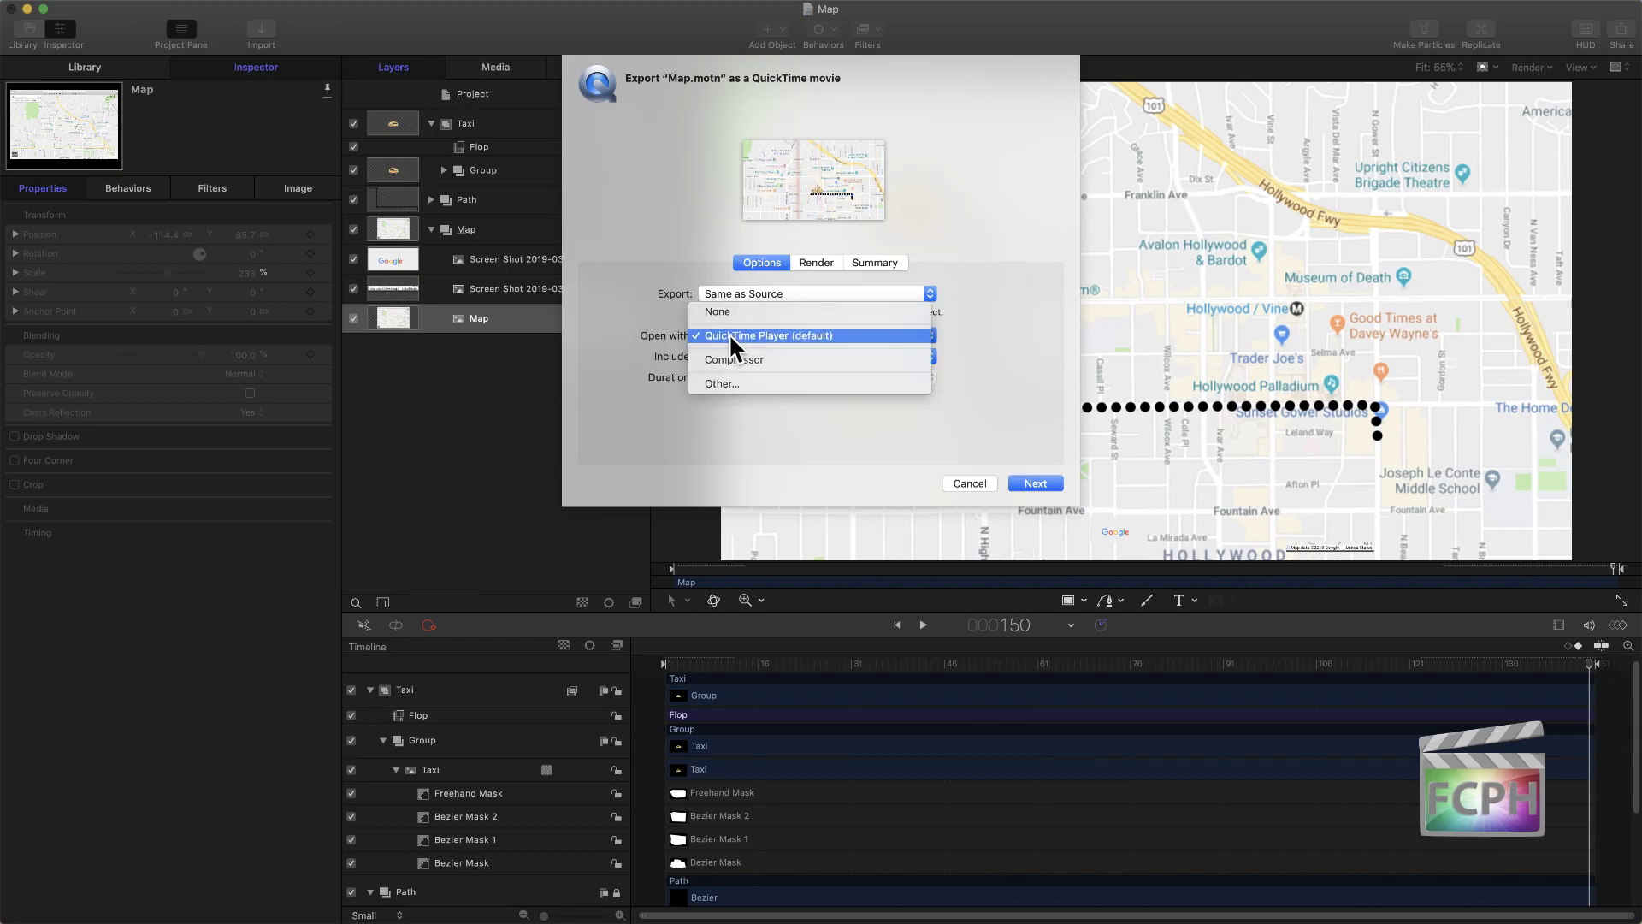
{"action": "left_click", "coordinate": [741, 309]}
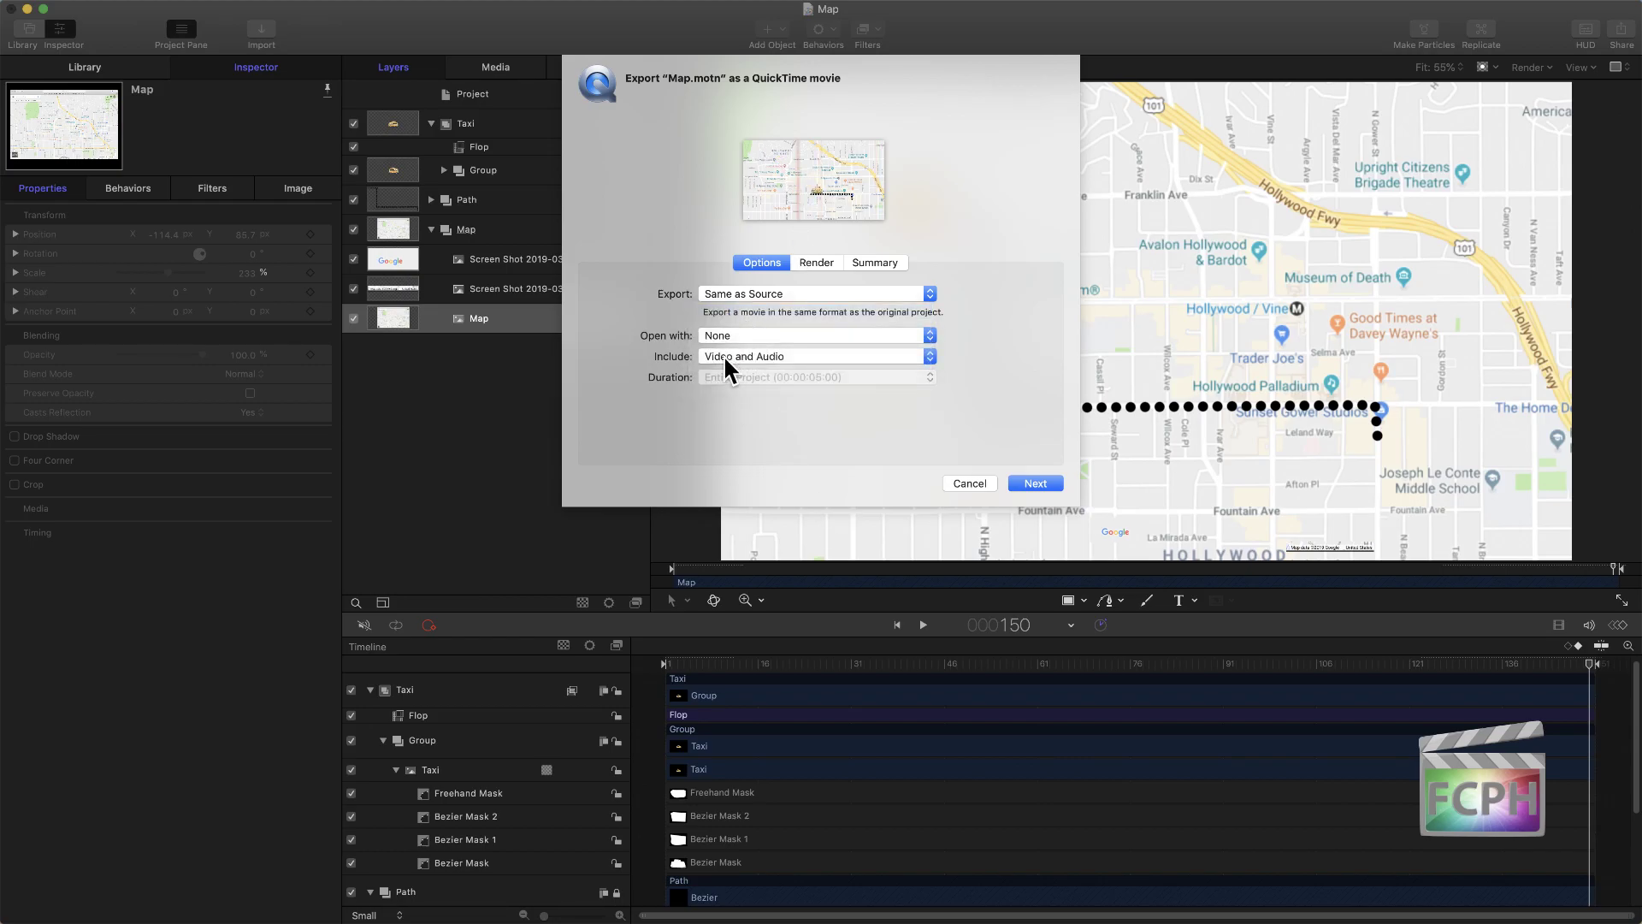
{"action": "left_click", "coordinate": [836, 353]}
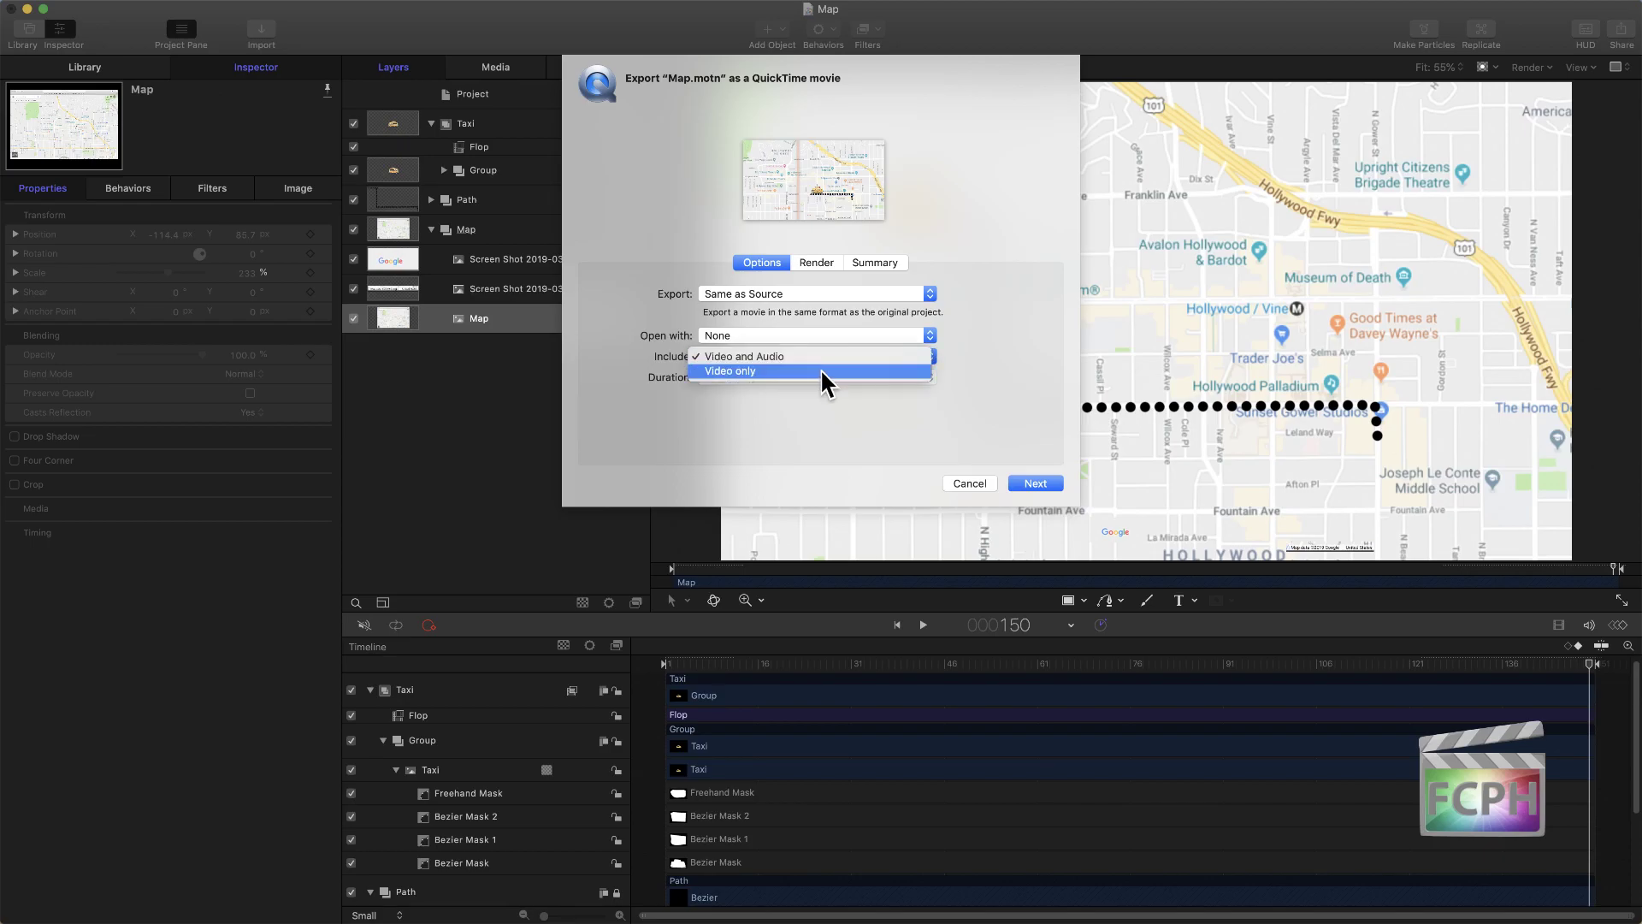
{"action": "left_click", "coordinate": [744, 371]}
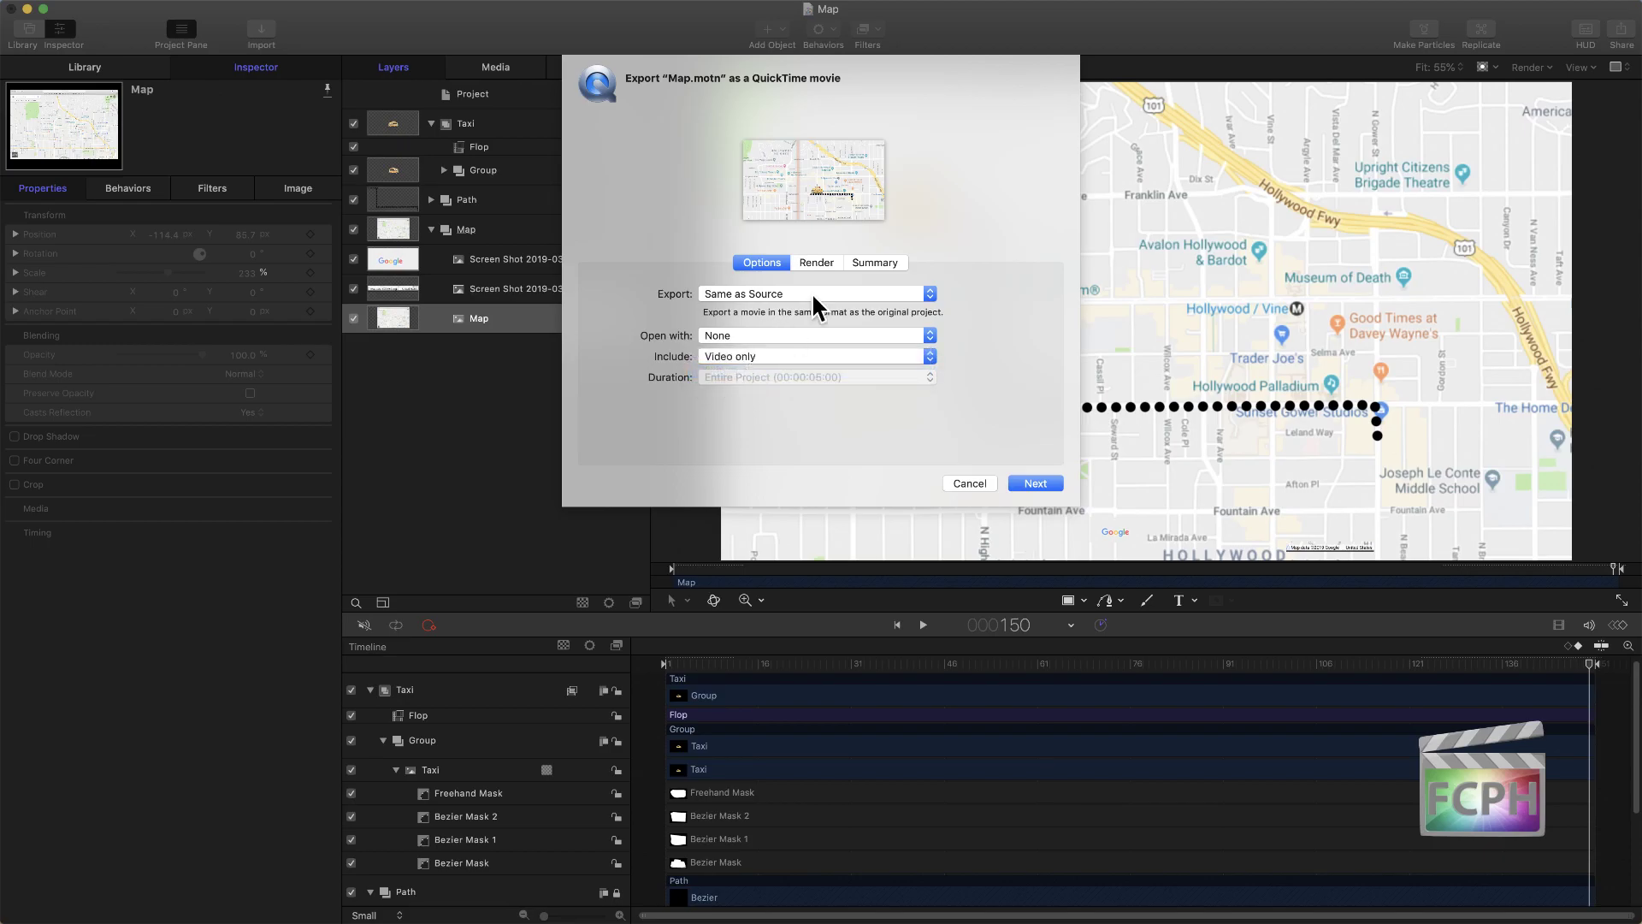
Step: Review the export summary, and export the movie to the Desktop as Map V1.0
{"action": "left_click", "coordinate": [889, 261]}
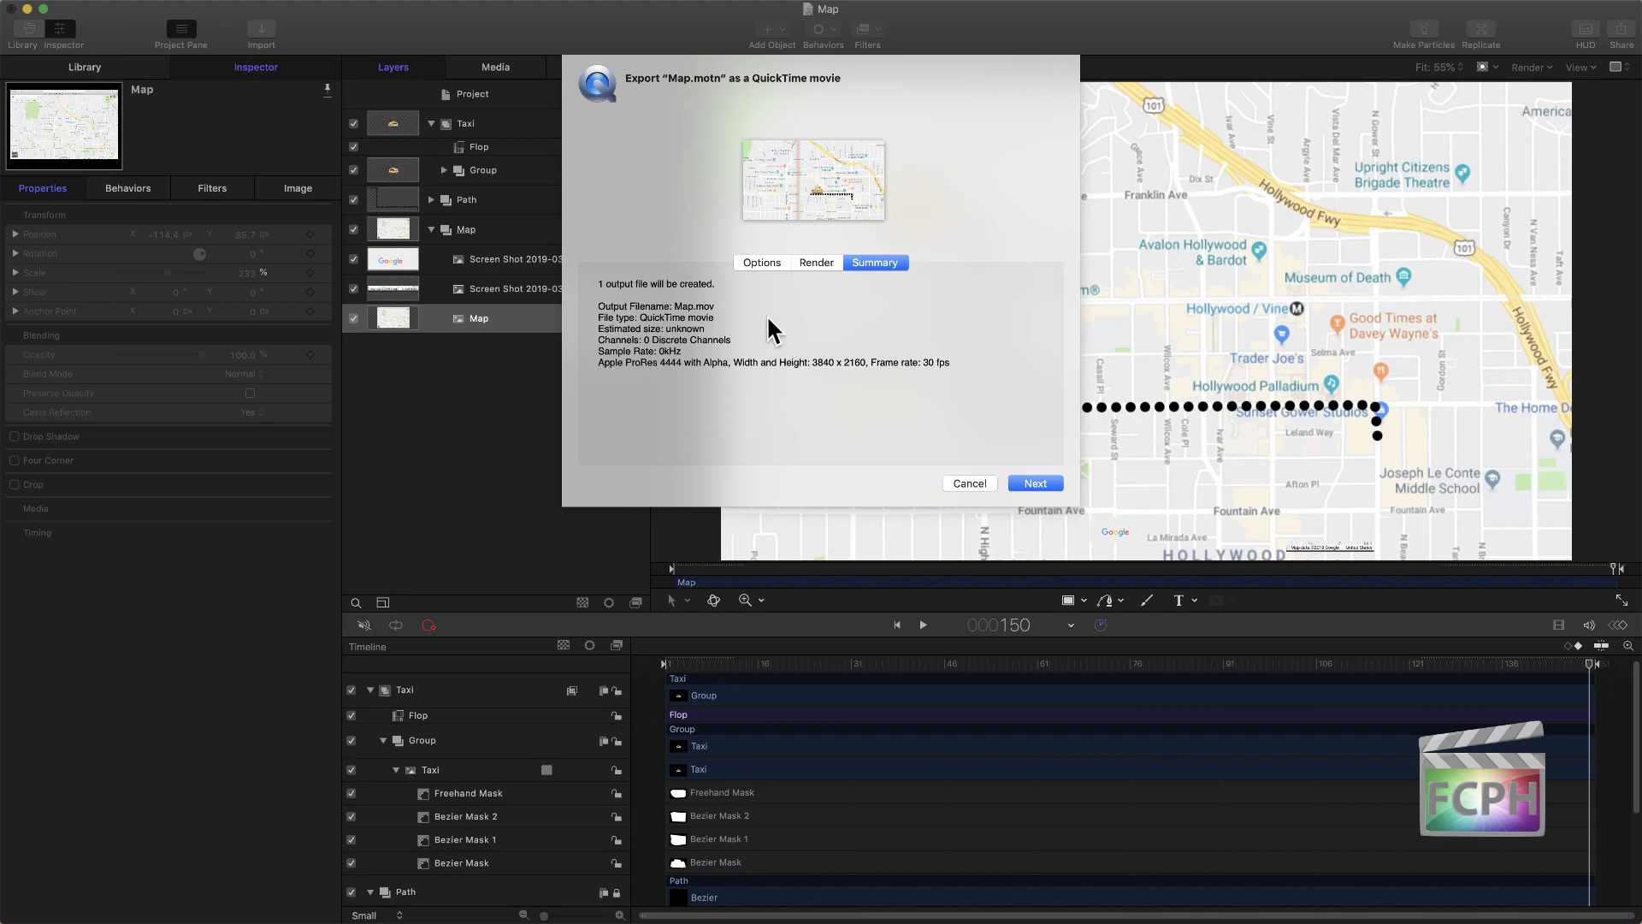
{"action": "left_click", "coordinate": [771, 262]}
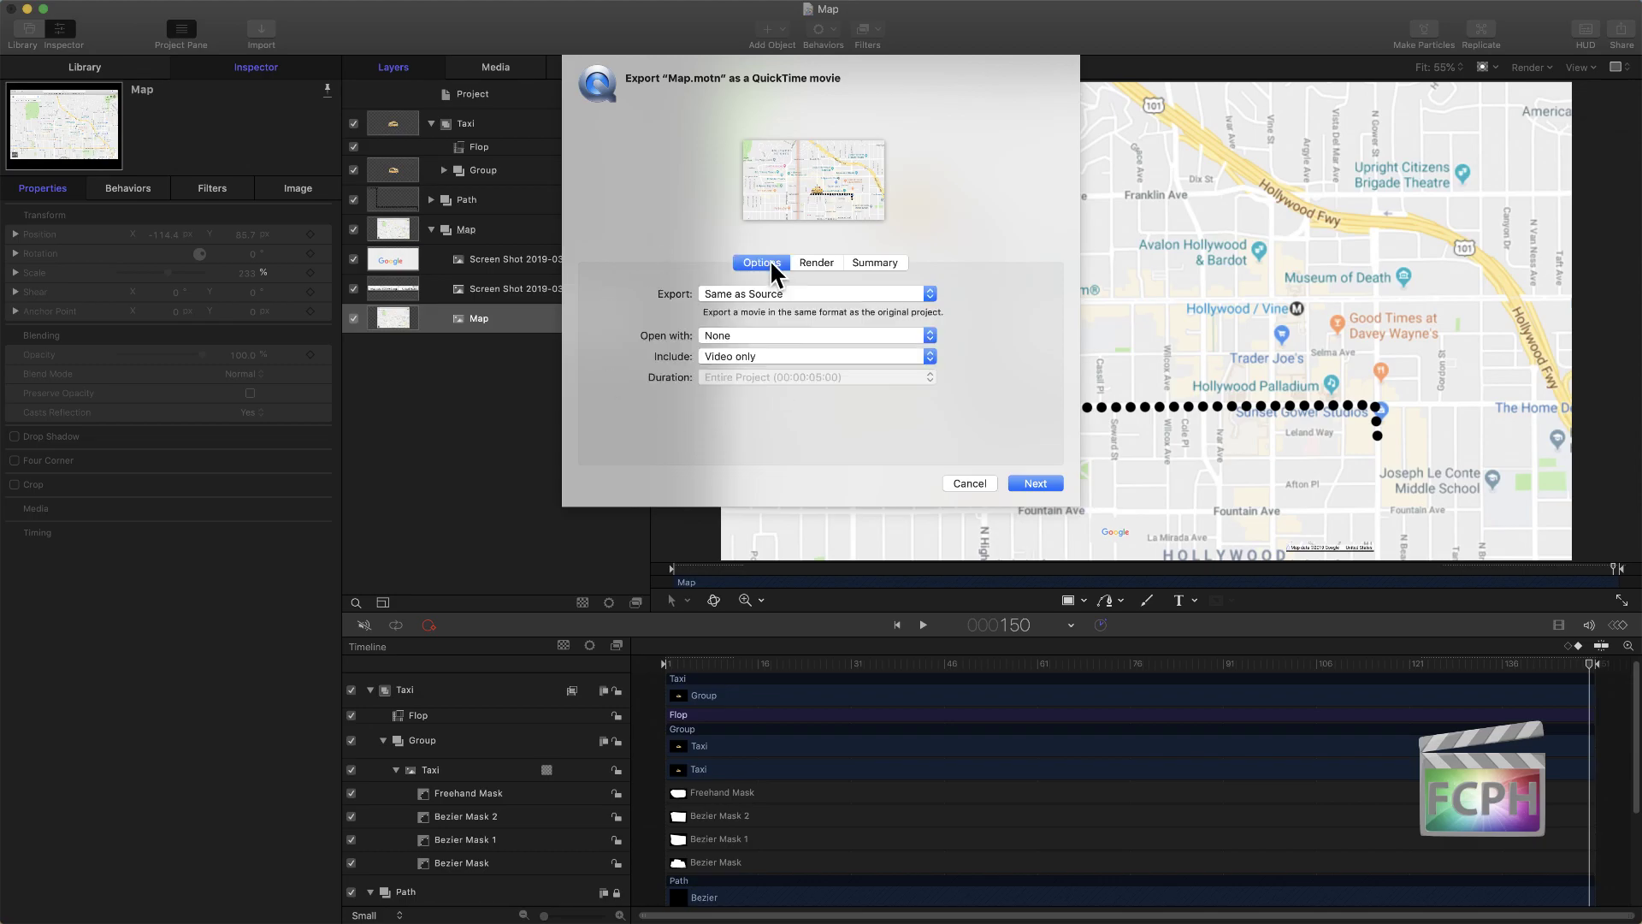
{"action": "left_click", "coordinate": [1045, 484]}
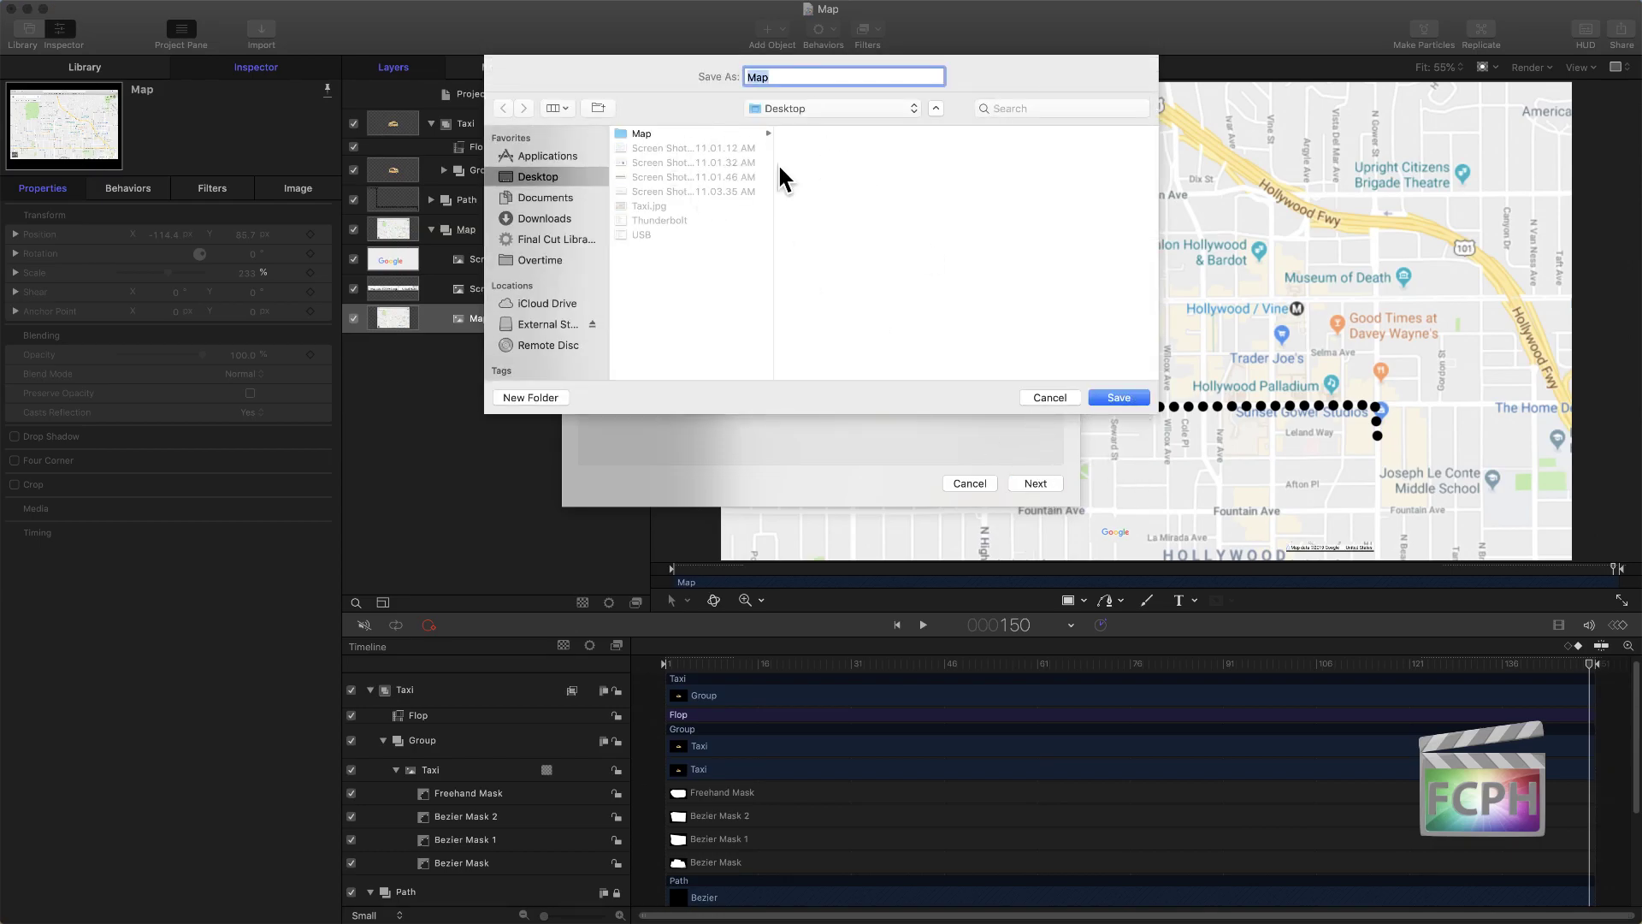
{"action": "left_click", "coordinate": [781, 76]}
{"action": "type", "text": "V1.0"}
{"action": "key", "text": "Return"}
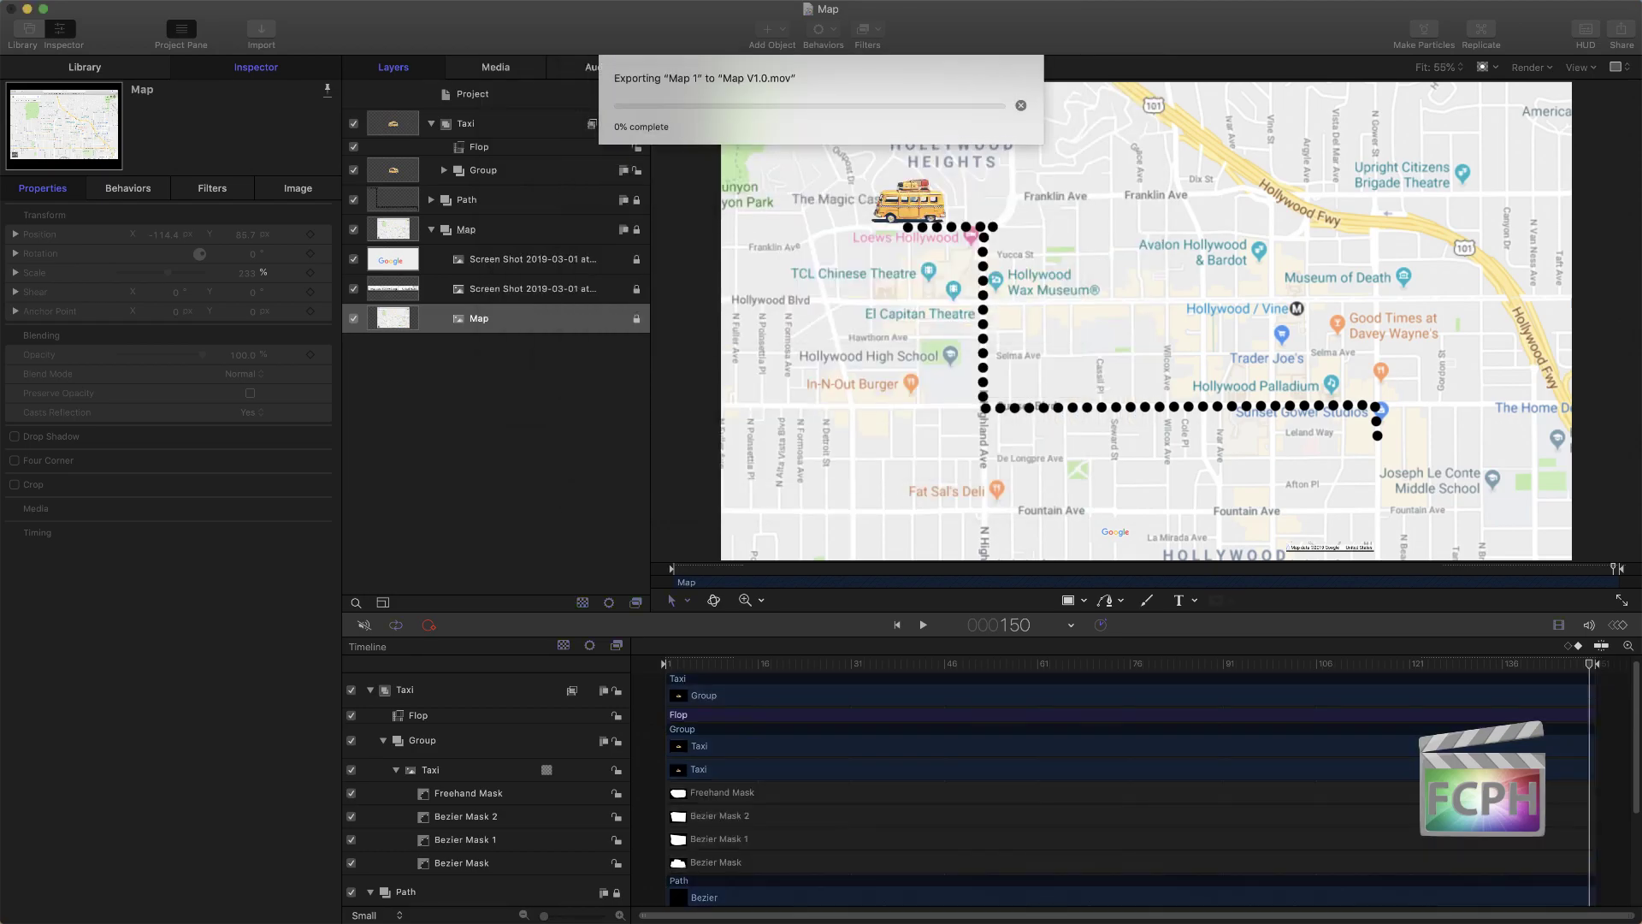
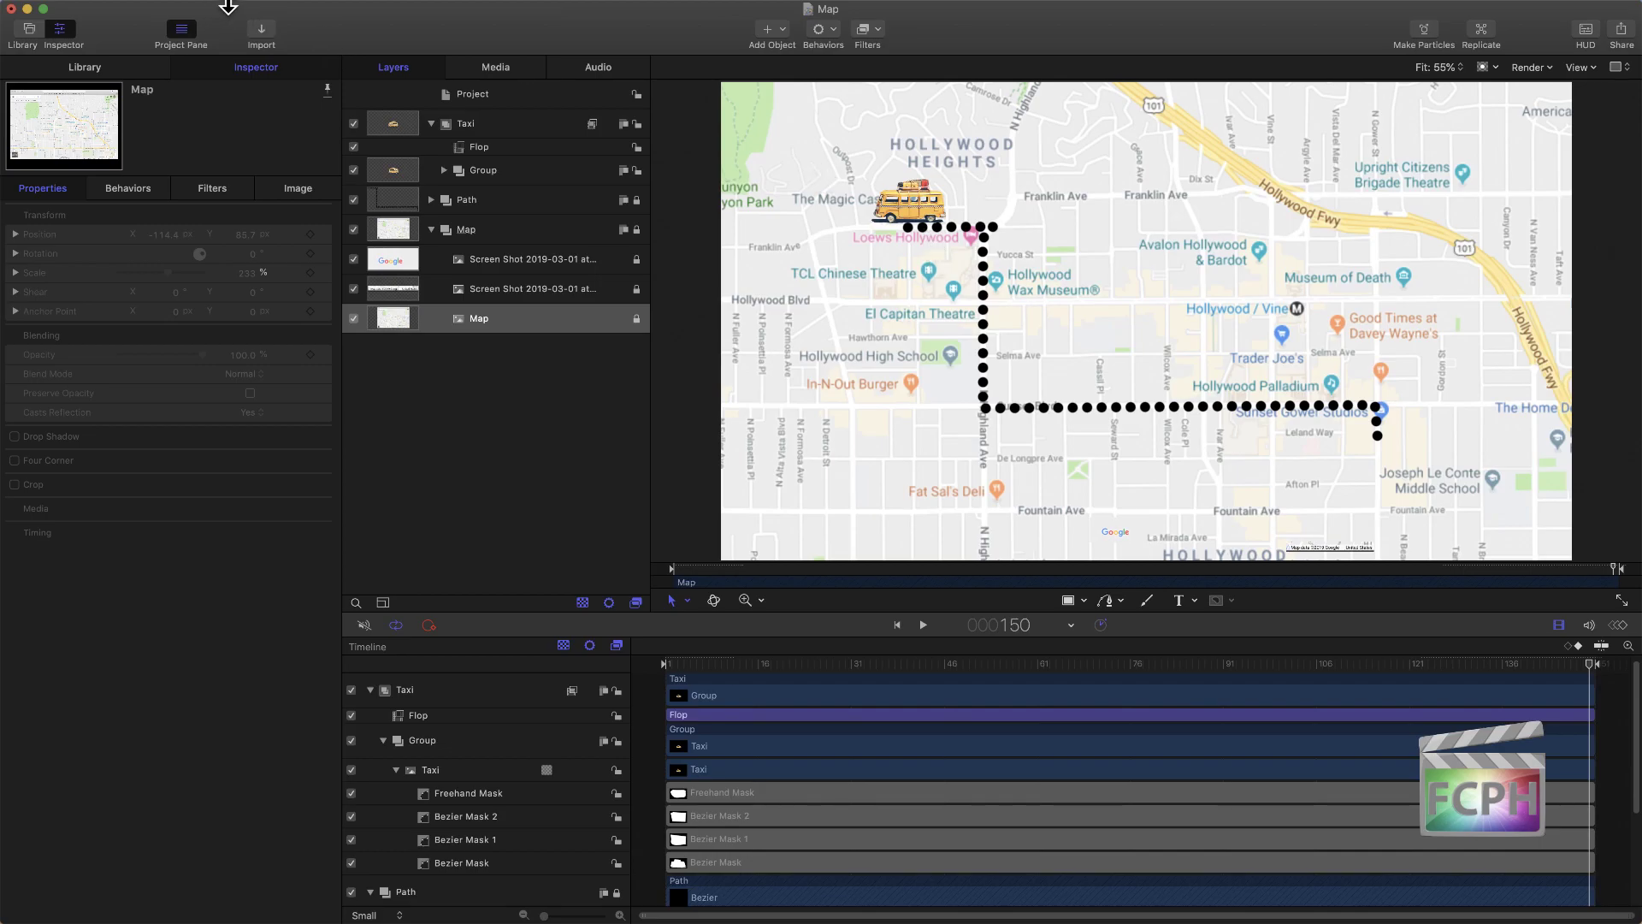
Step: Minimize the Map project window and close the Desktop folder window in Finder
{"action": "mouse_move", "coordinate": [220, 10]}
{"action": "left_click", "coordinate": [28, 9]}
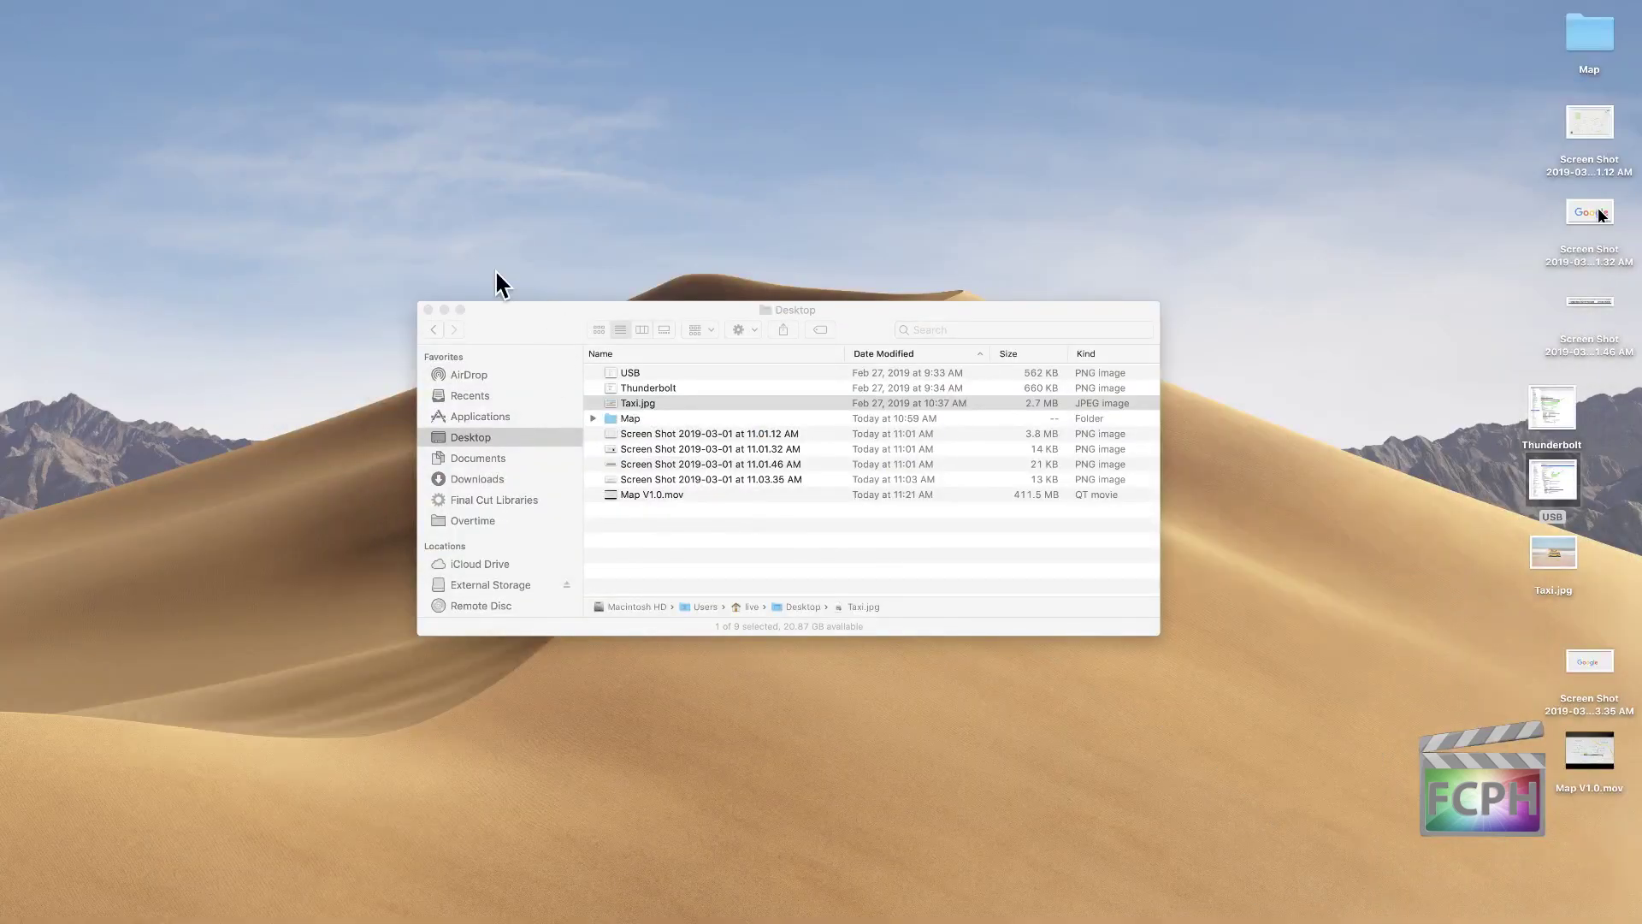
{"action": "left_click", "coordinate": [427, 310]}
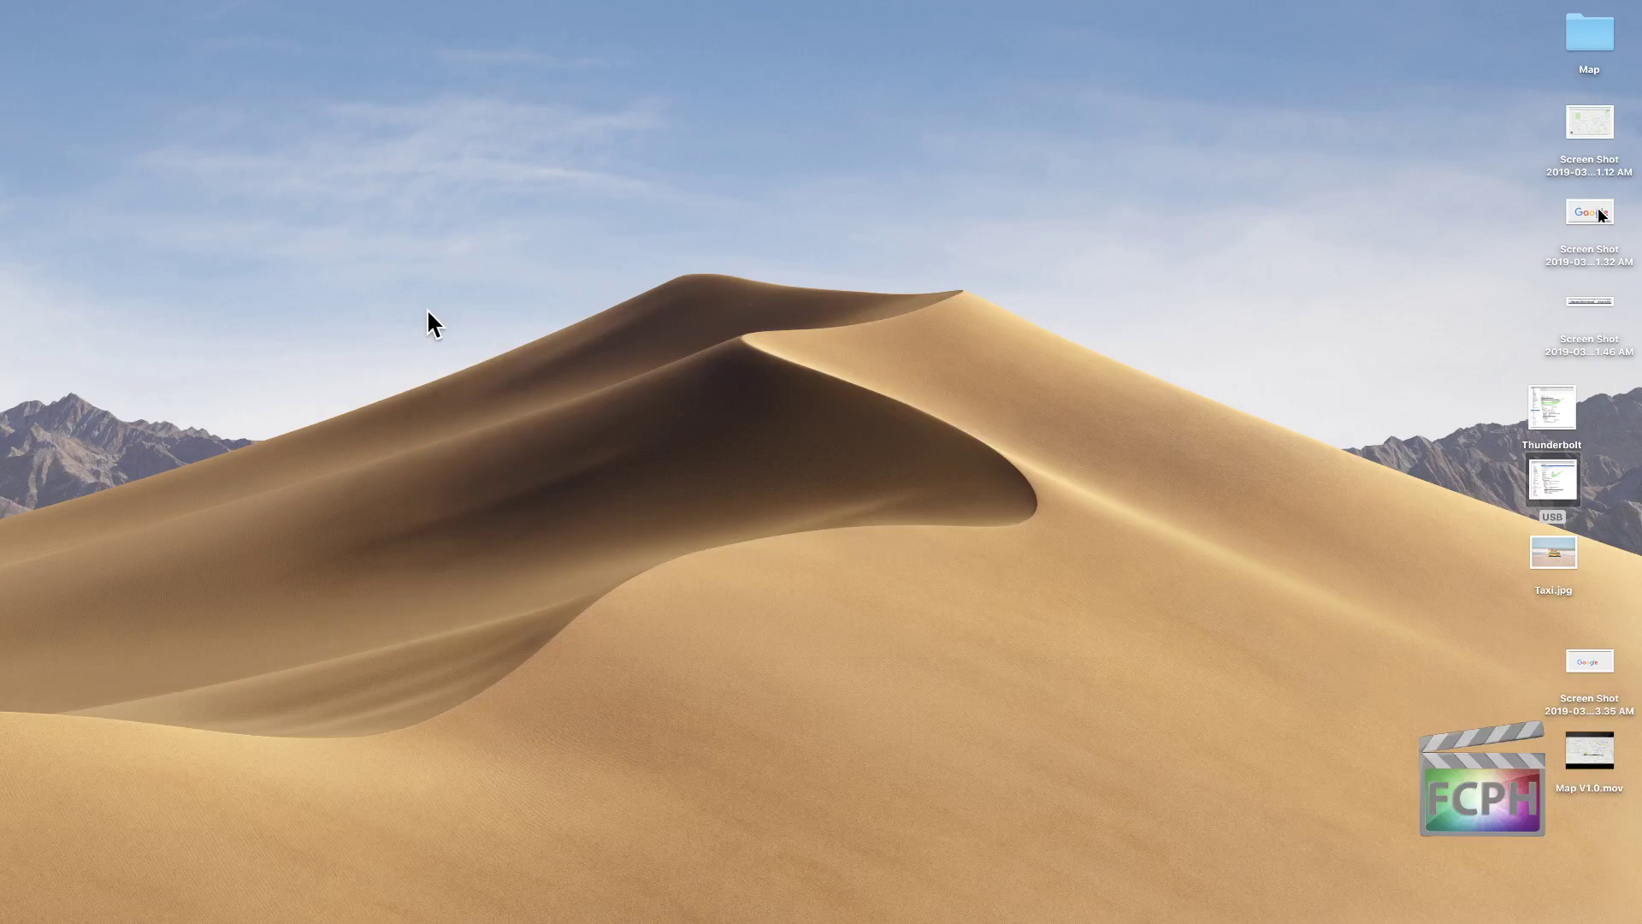
Step: Move the Thunderbolt, USB and Taxi.jpg files together so they line up with the desktop's other icons, and deselect them
{"action": "left_click", "coordinate": [1285, 467]}
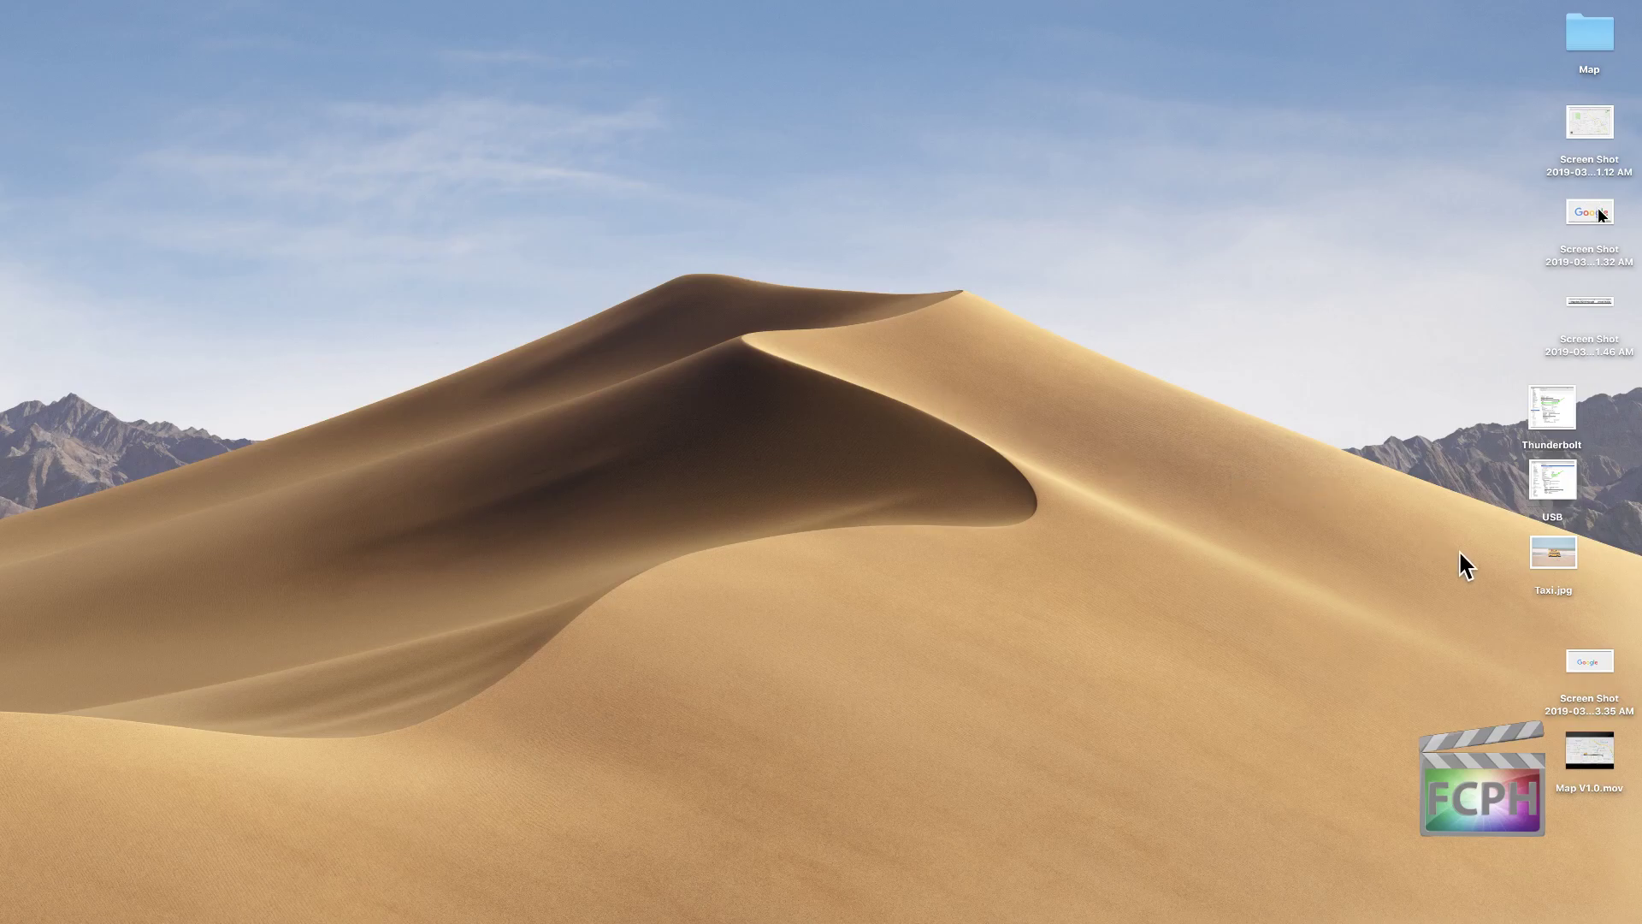
{"action": "left_click_drag", "start_coordinate": [1460, 556], "coordinate": [1601, 406]}
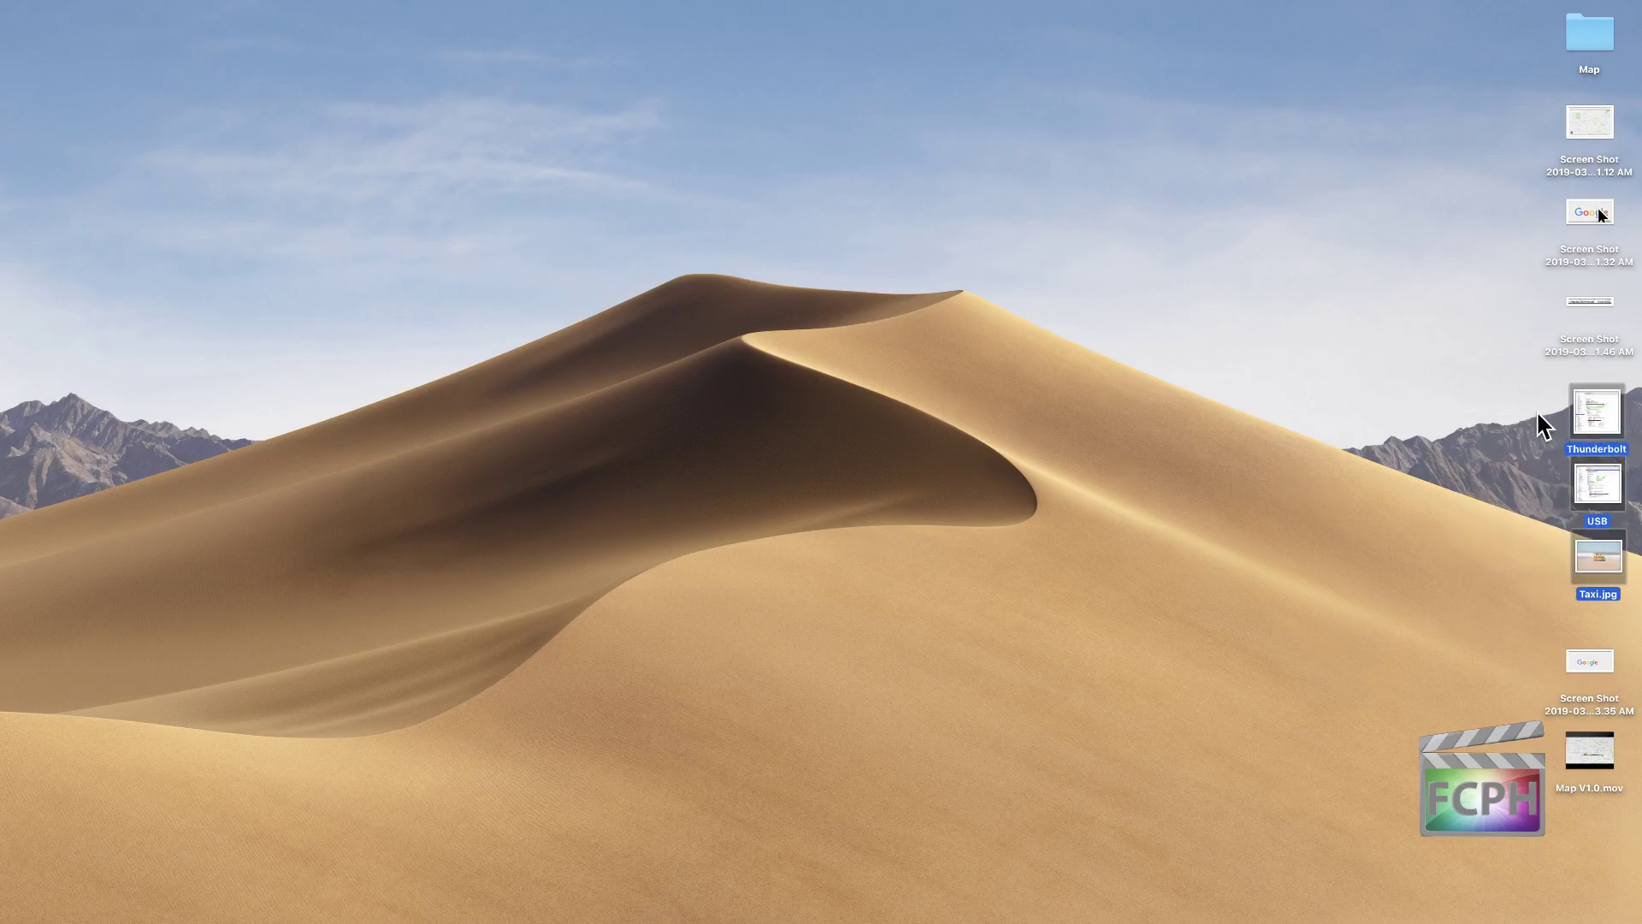
{"action": "left_click", "coordinate": [1540, 425]}
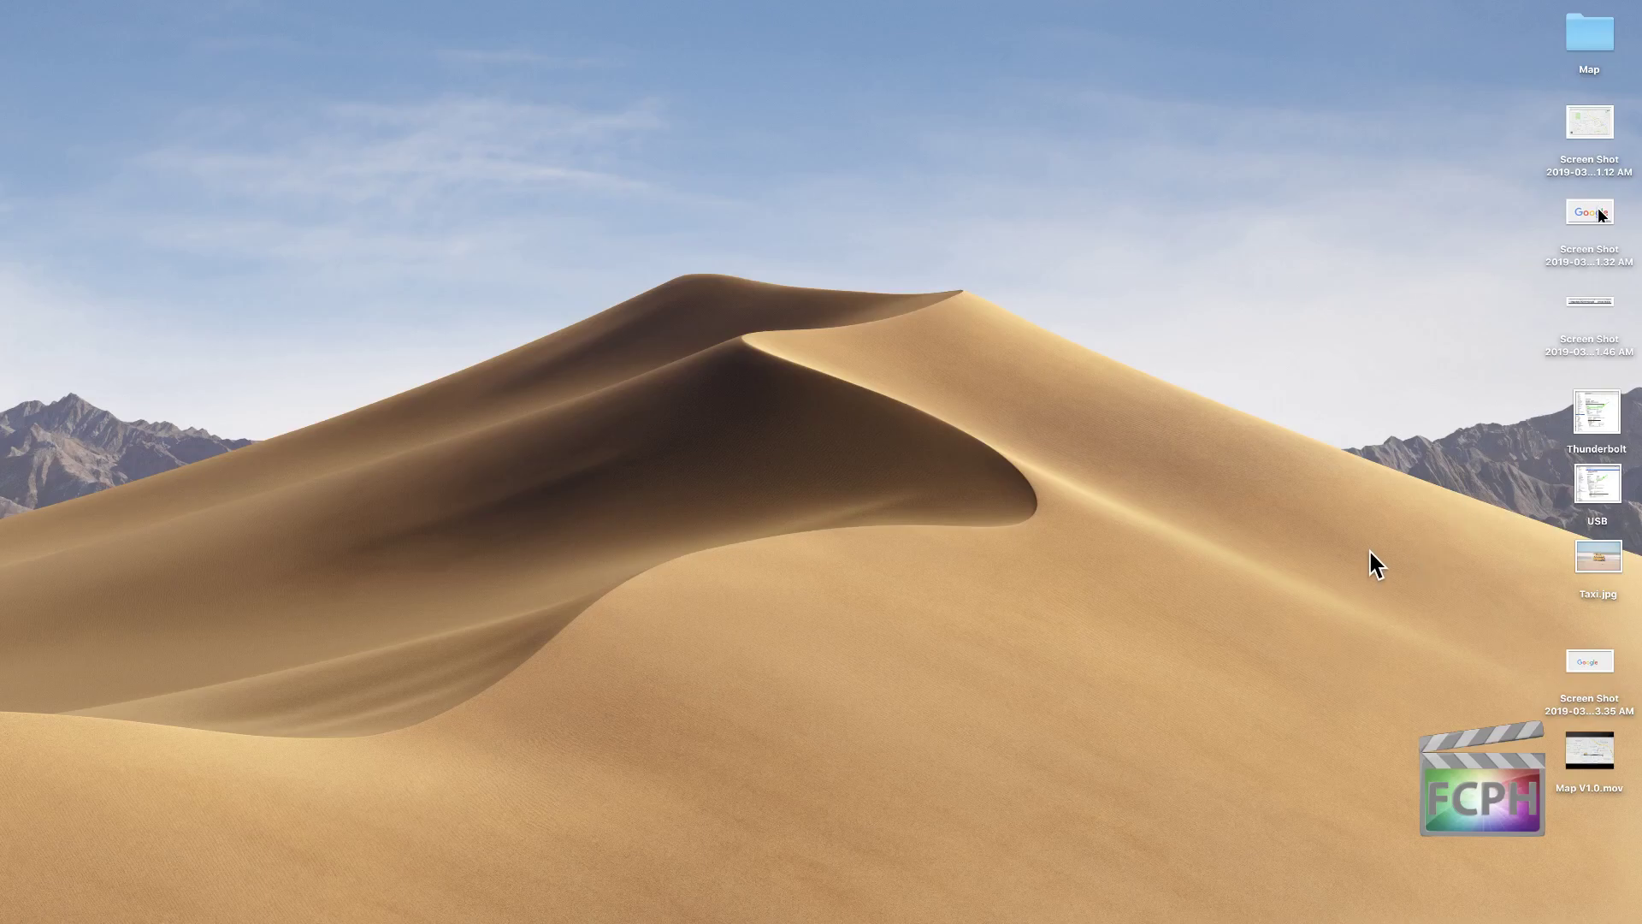
Step: Switch to the 3 Split Edits project in Final Cut Pro and add an English ITT caption reading Test at 00:00:07:04 over the Beach clip
{"action": "mouse_move", "coordinate": [864, 920]}
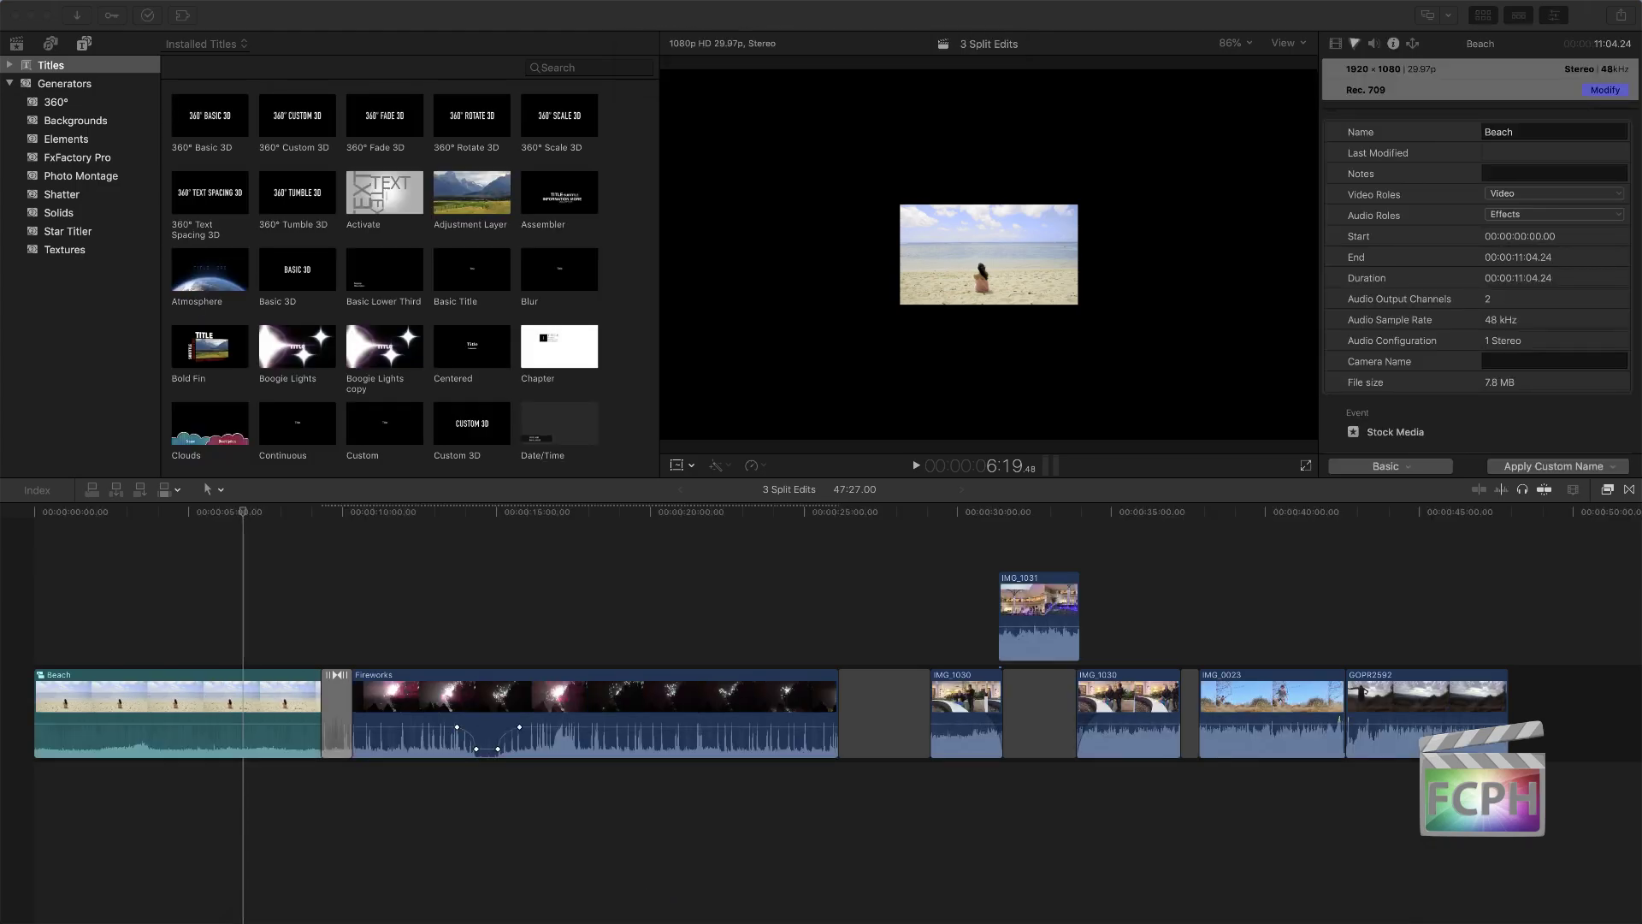
{"action": "left_click", "coordinate": [547, 529]}
{"action": "left_click", "coordinate": [250, 512]}
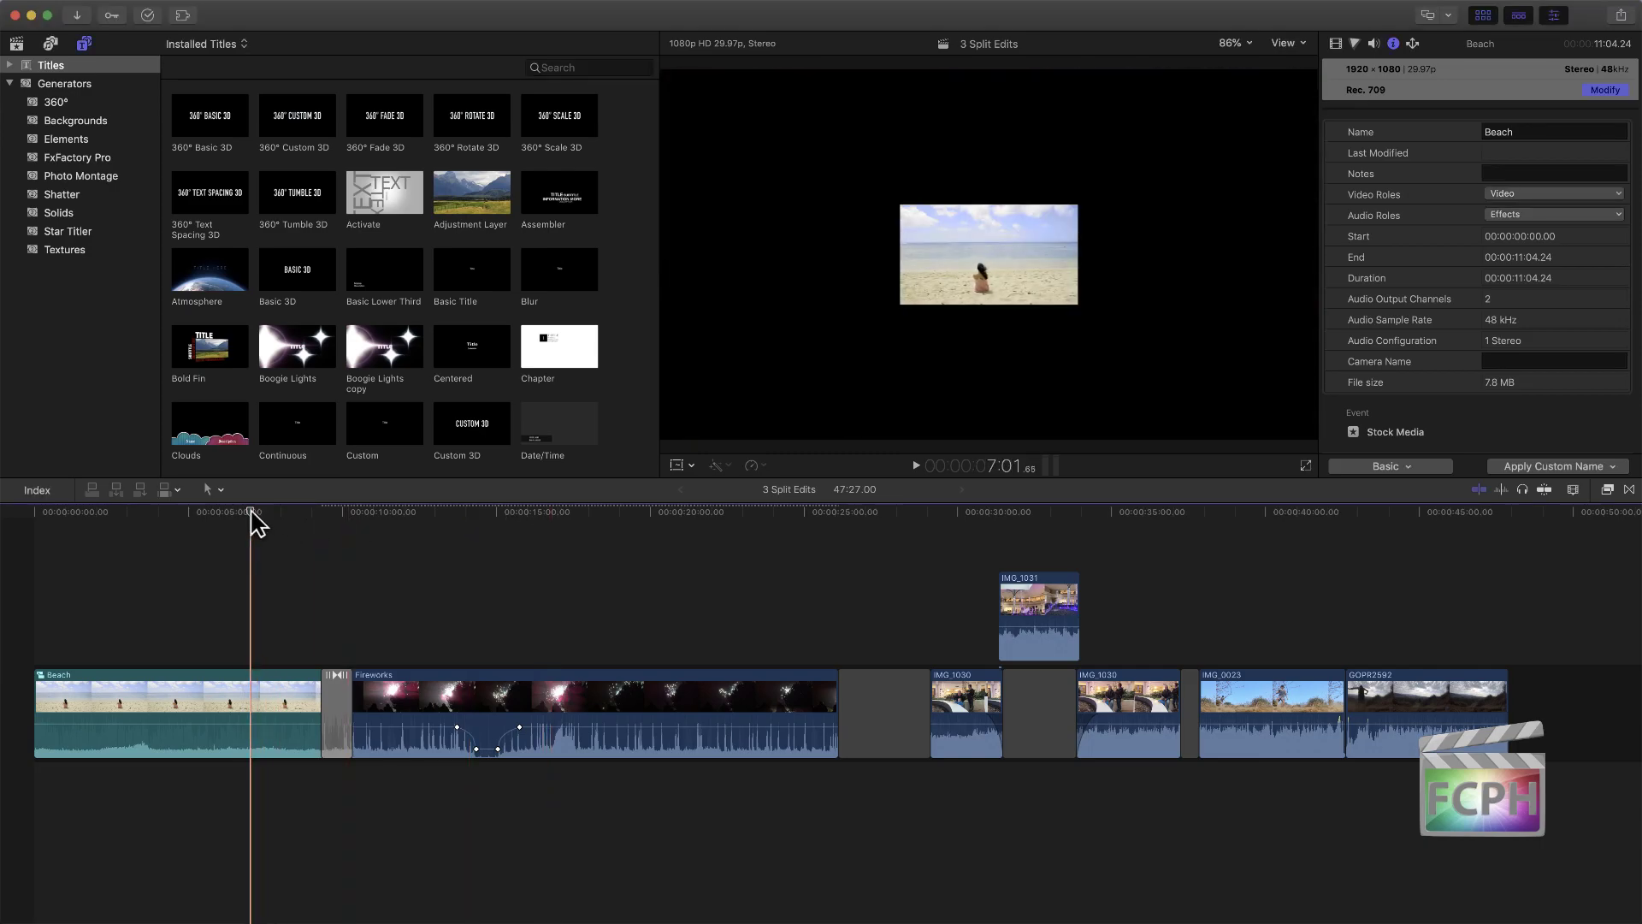
{"action": "key", "text": "alt+c"}
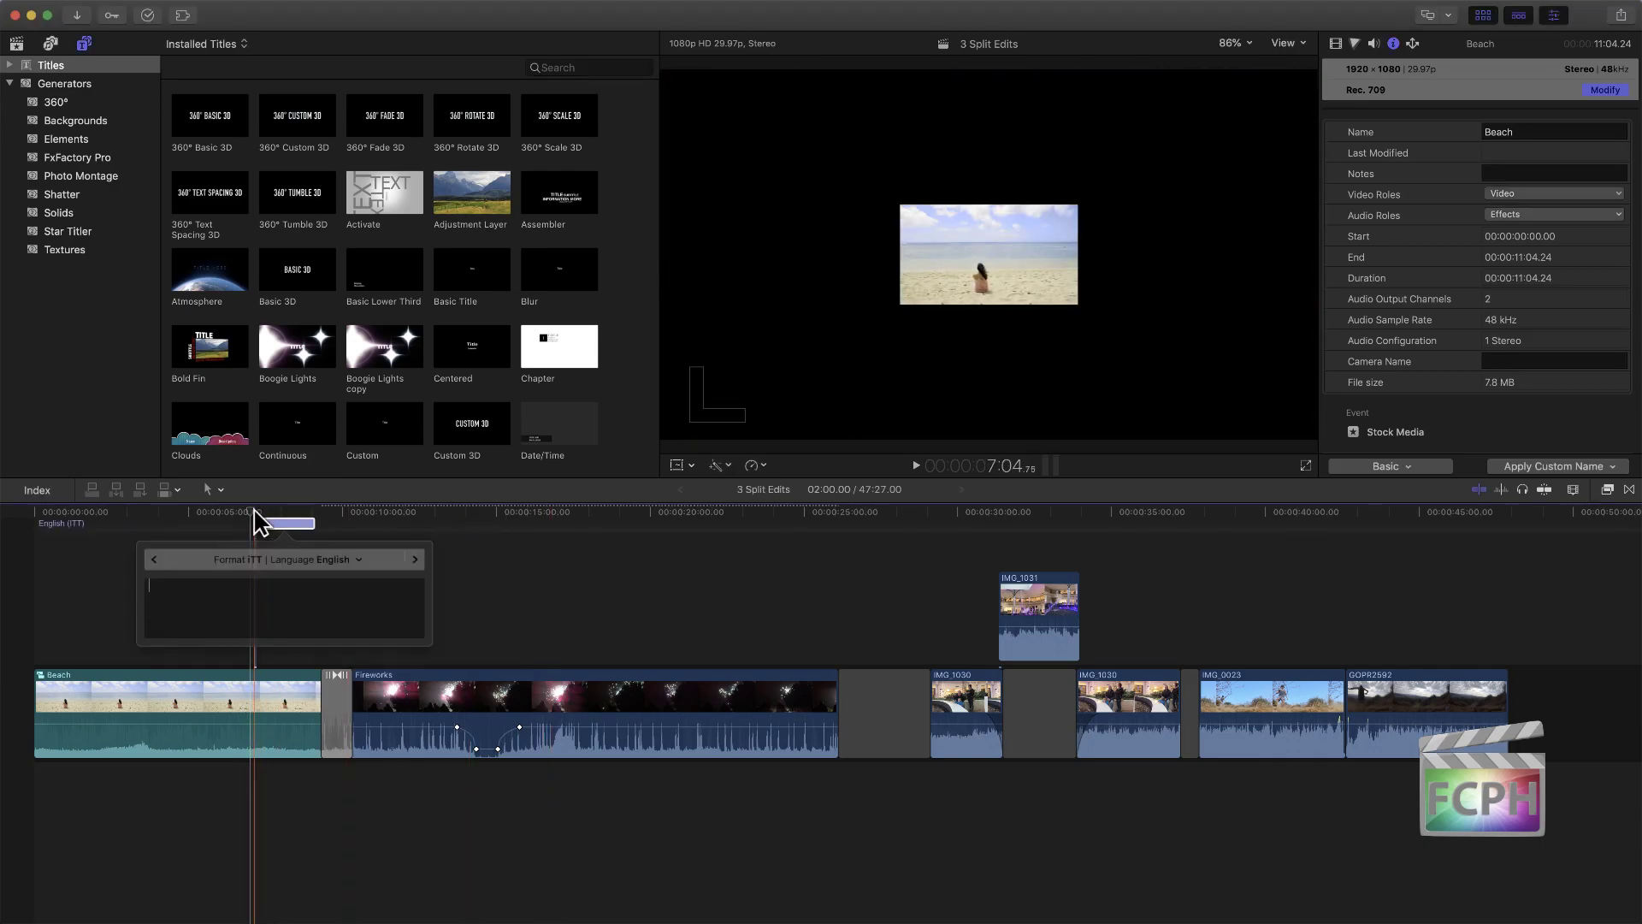
{"action": "left_click", "coordinate": [258, 521]}
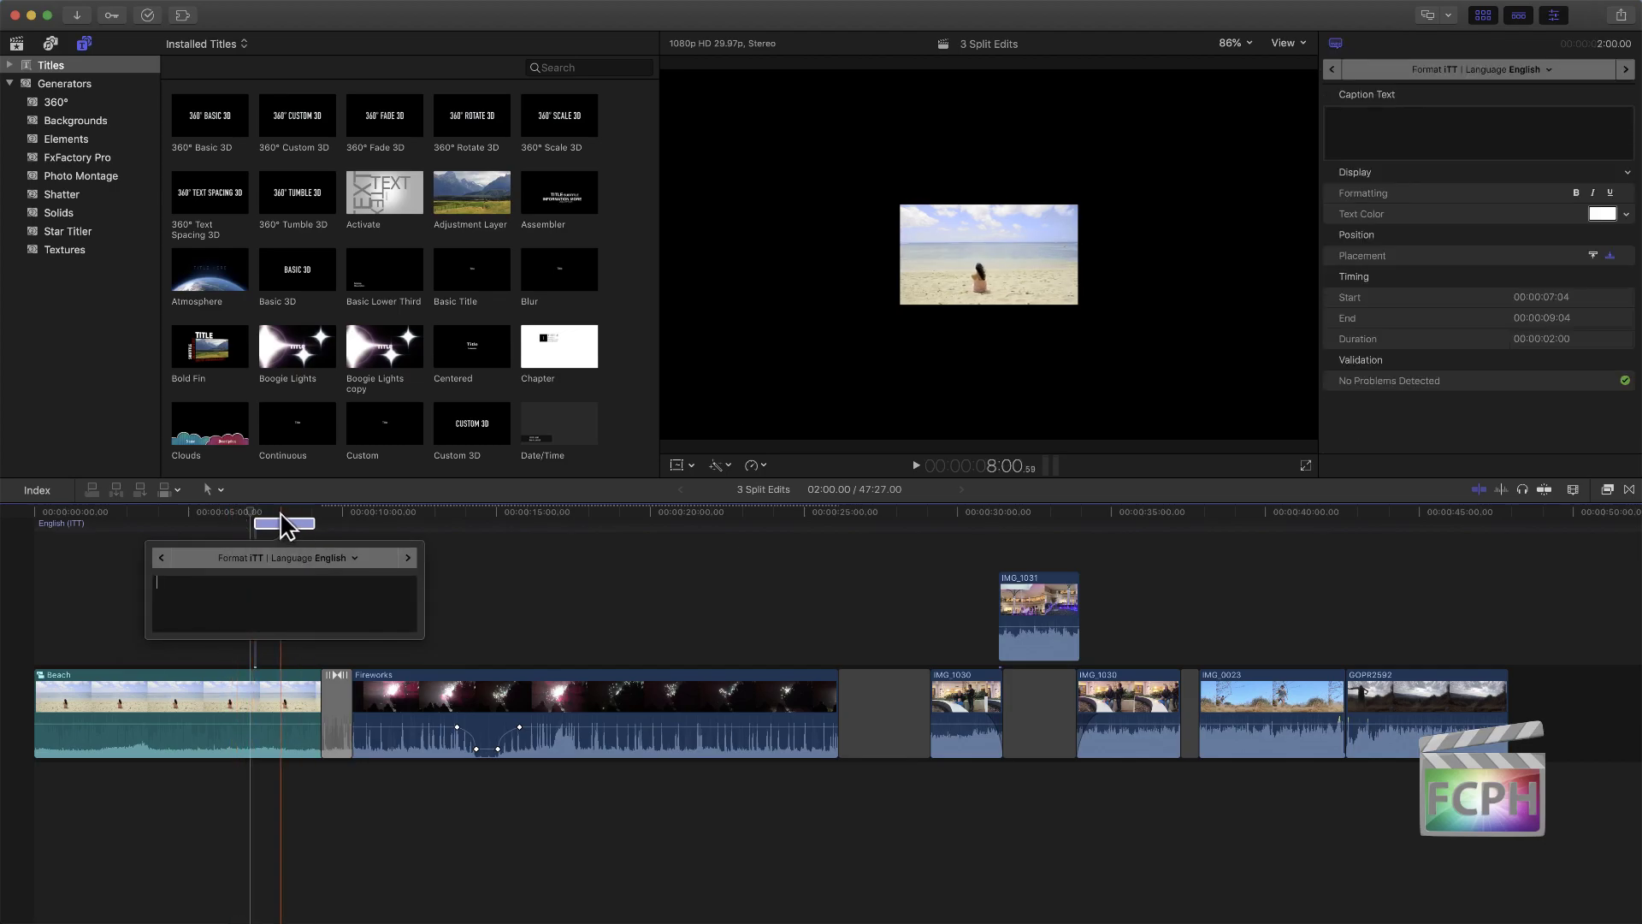
{"action": "type", "text": "Test"}
{"action": "left_click", "coordinate": [279, 523]}
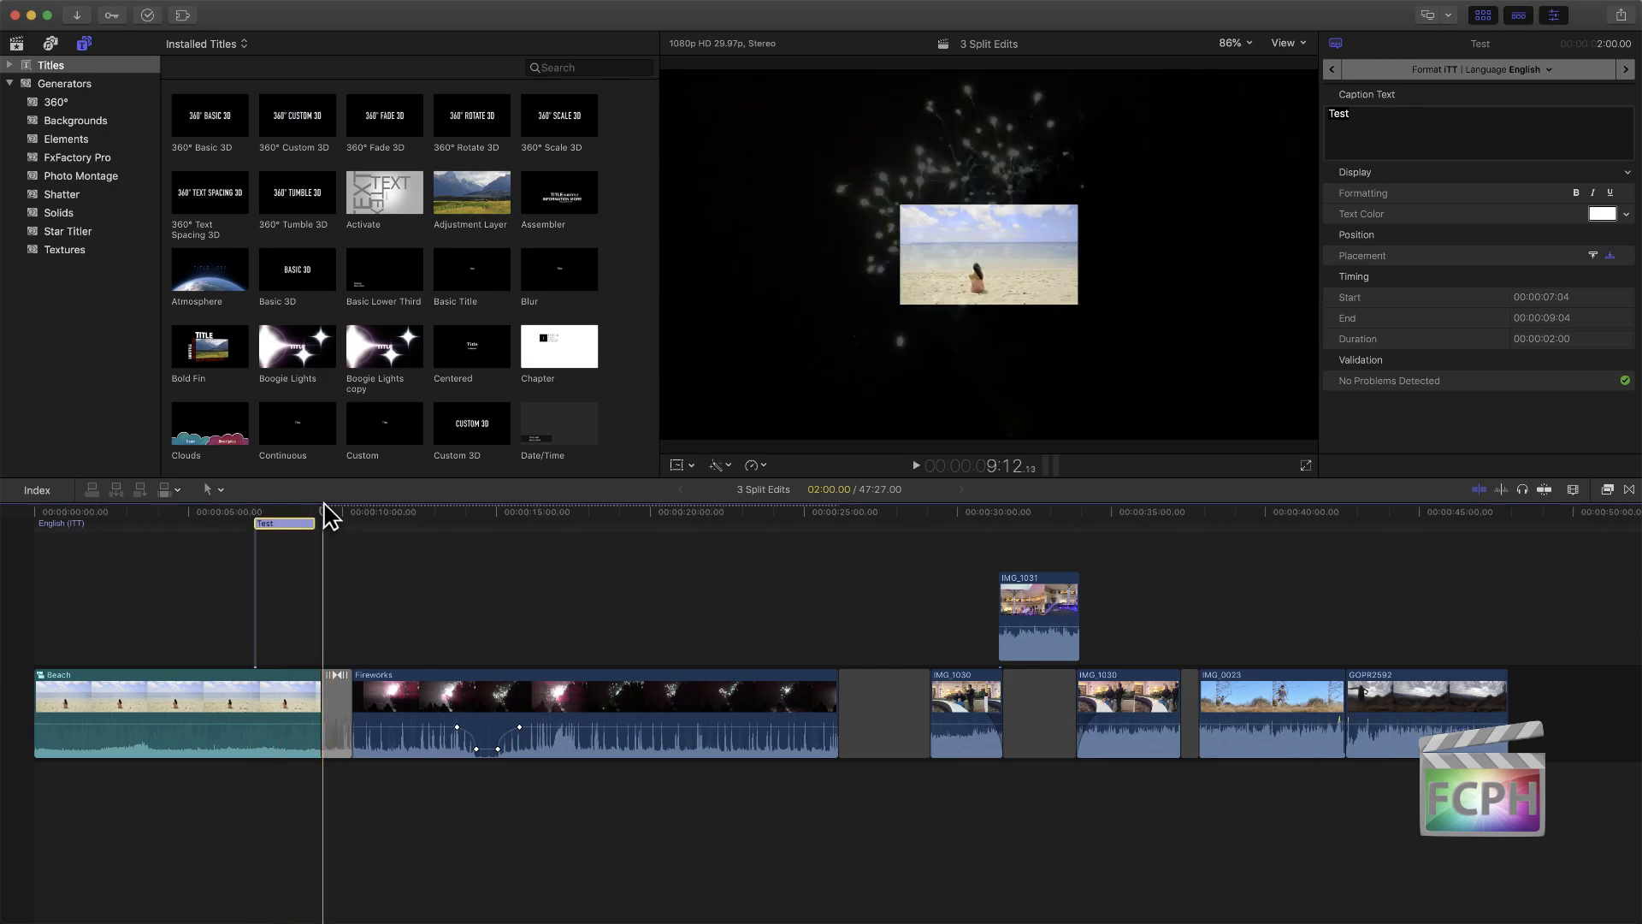
Step: Add two blank captions after the Test caption, at 00:00:09:02 and 00:00:12:22, and move the earlier one to 00:00:10:01
{"action": "key", "text": "alt+c"}
{"action": "left_click", "coordinate": [432, 513]}
{"action": "key", "text": "alt+c"}
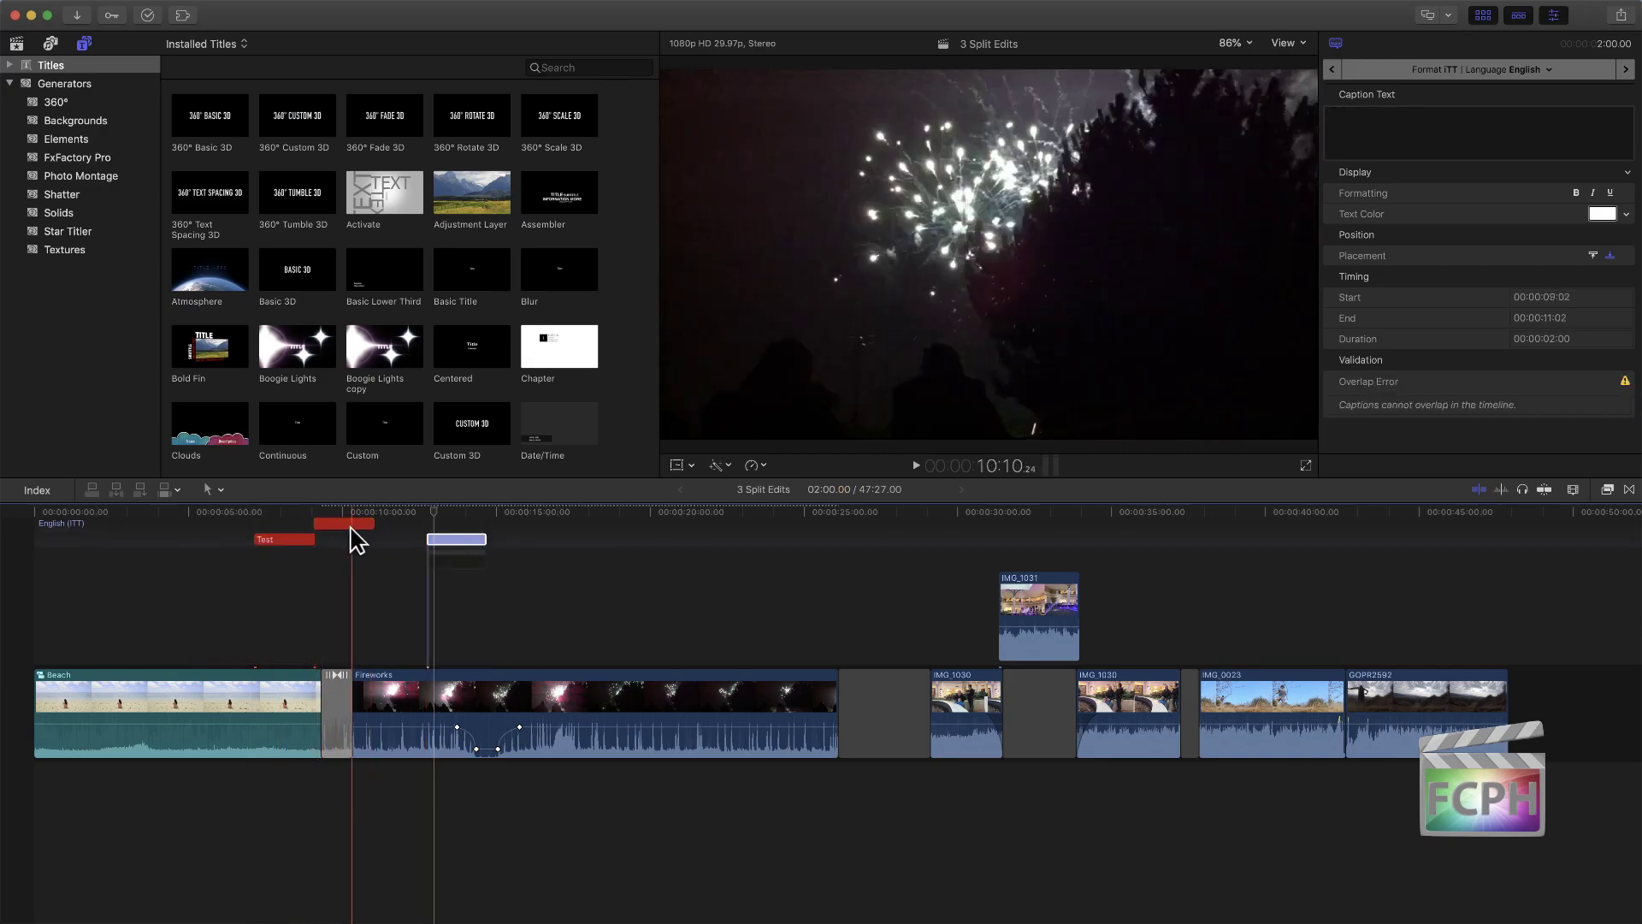
{"action": "left_click_drag", "start_coordinate": [354, 520], "coordinate": [362, 527]}
Step: Enter 2222 as the text of the last caption and 11111 as the text of the middle caption, and close the caption editor
{"action": "double_click", "coordinate": [434, 524]}
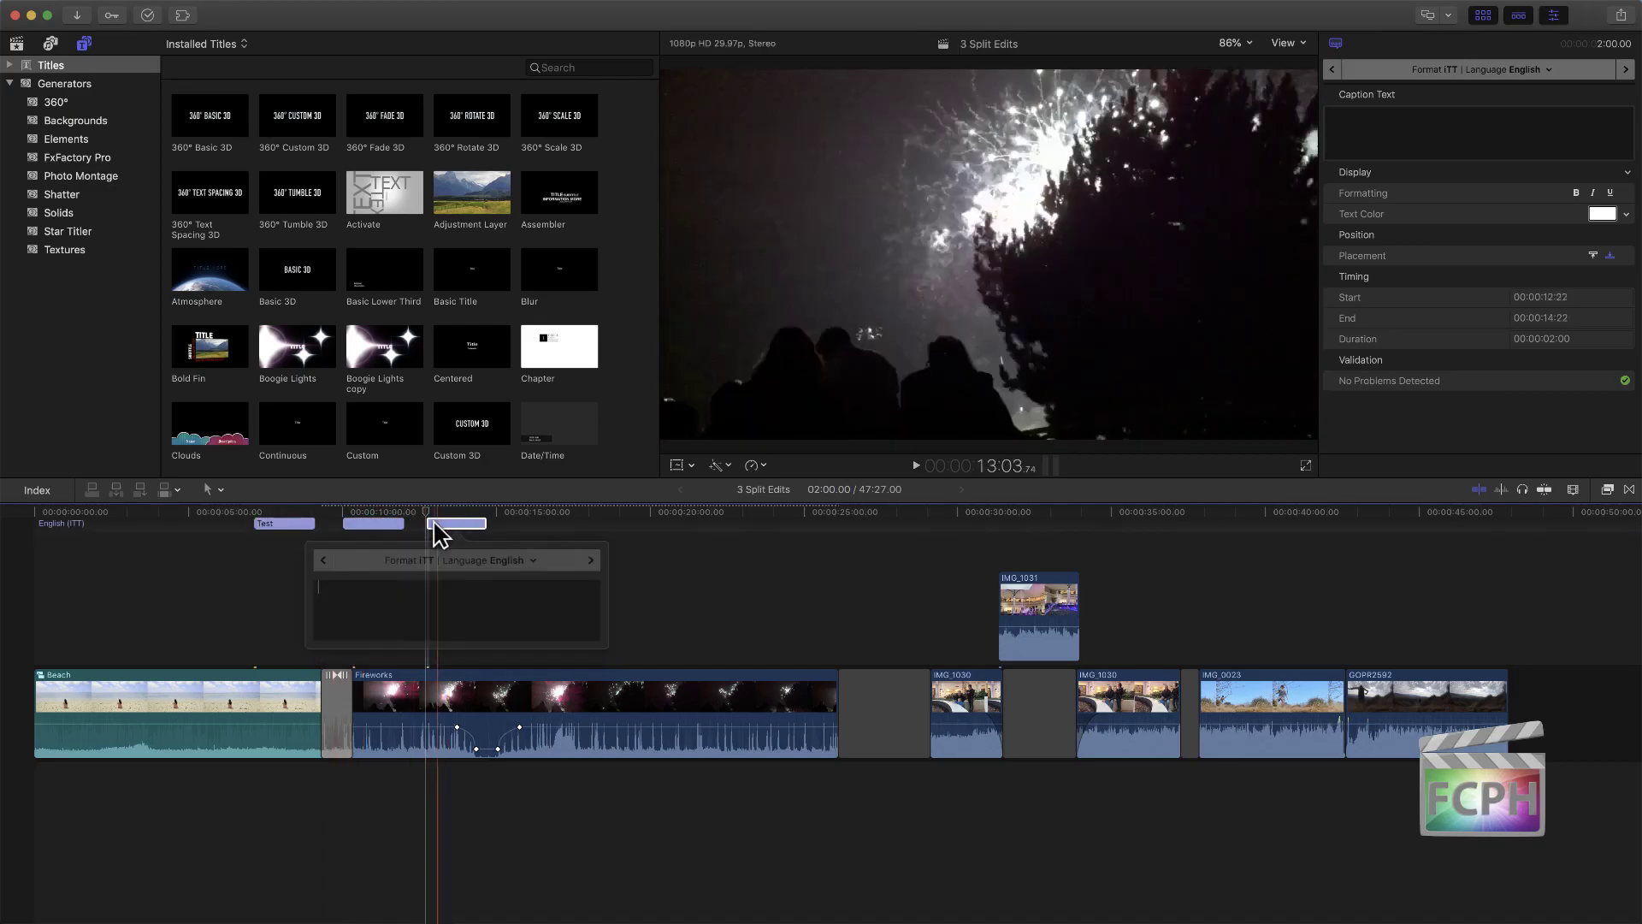
{"action": "type", "text": "2222"}
{"action": "double_click", "coordinate": [368, 523]}
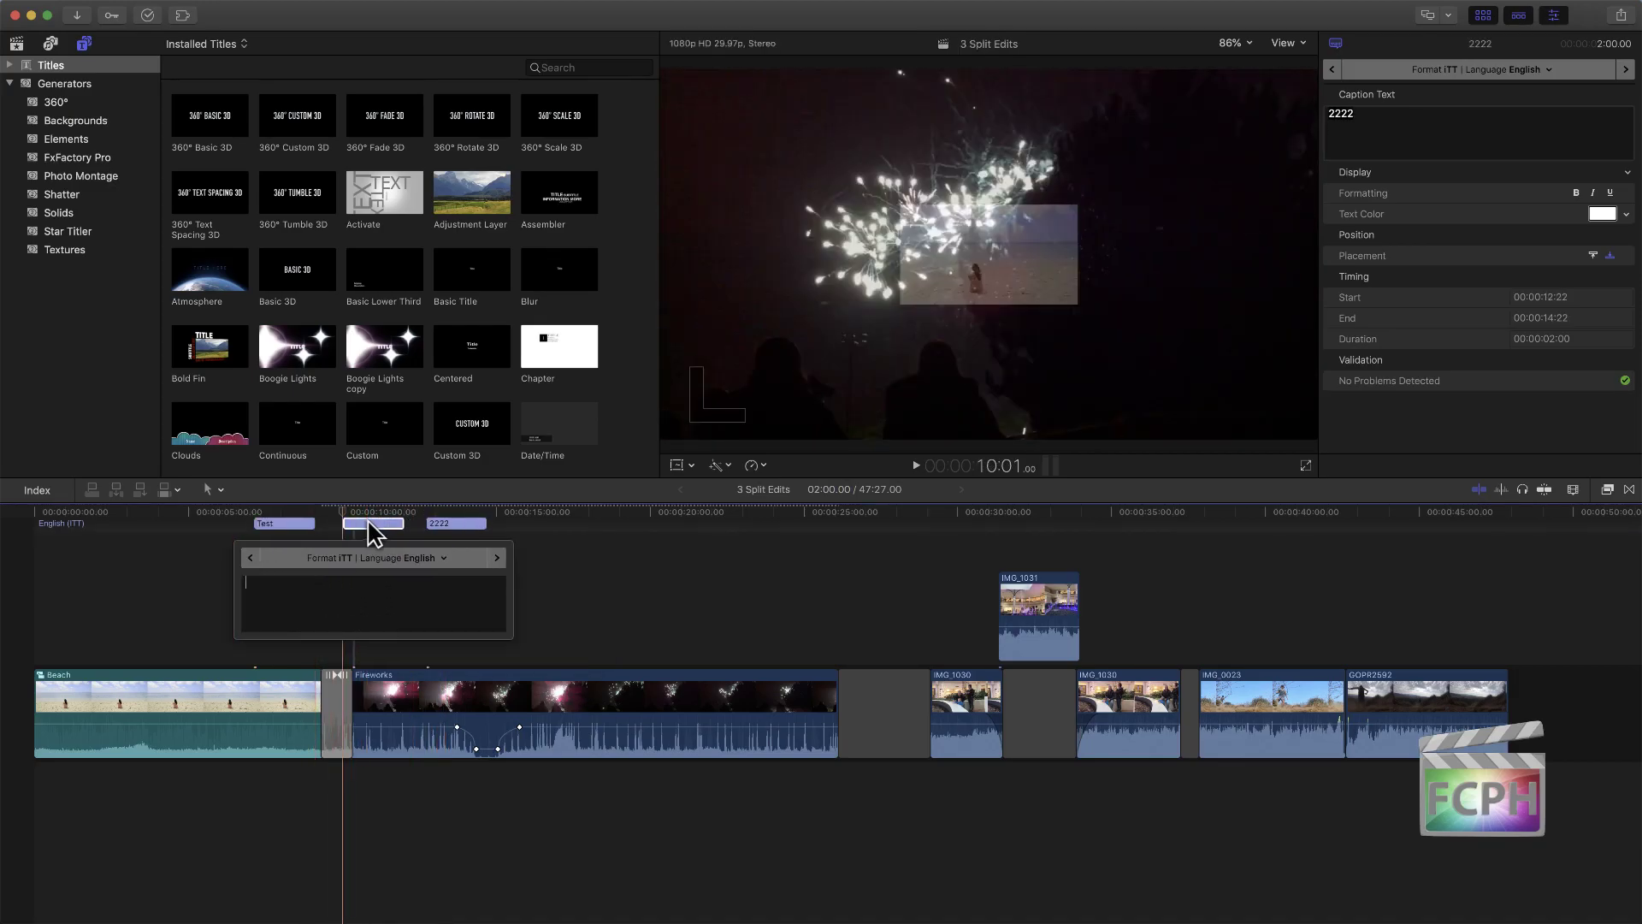
{"action": "type", "text": "11111"}
{"action": "left_click", "coordinate": [552, 583]}
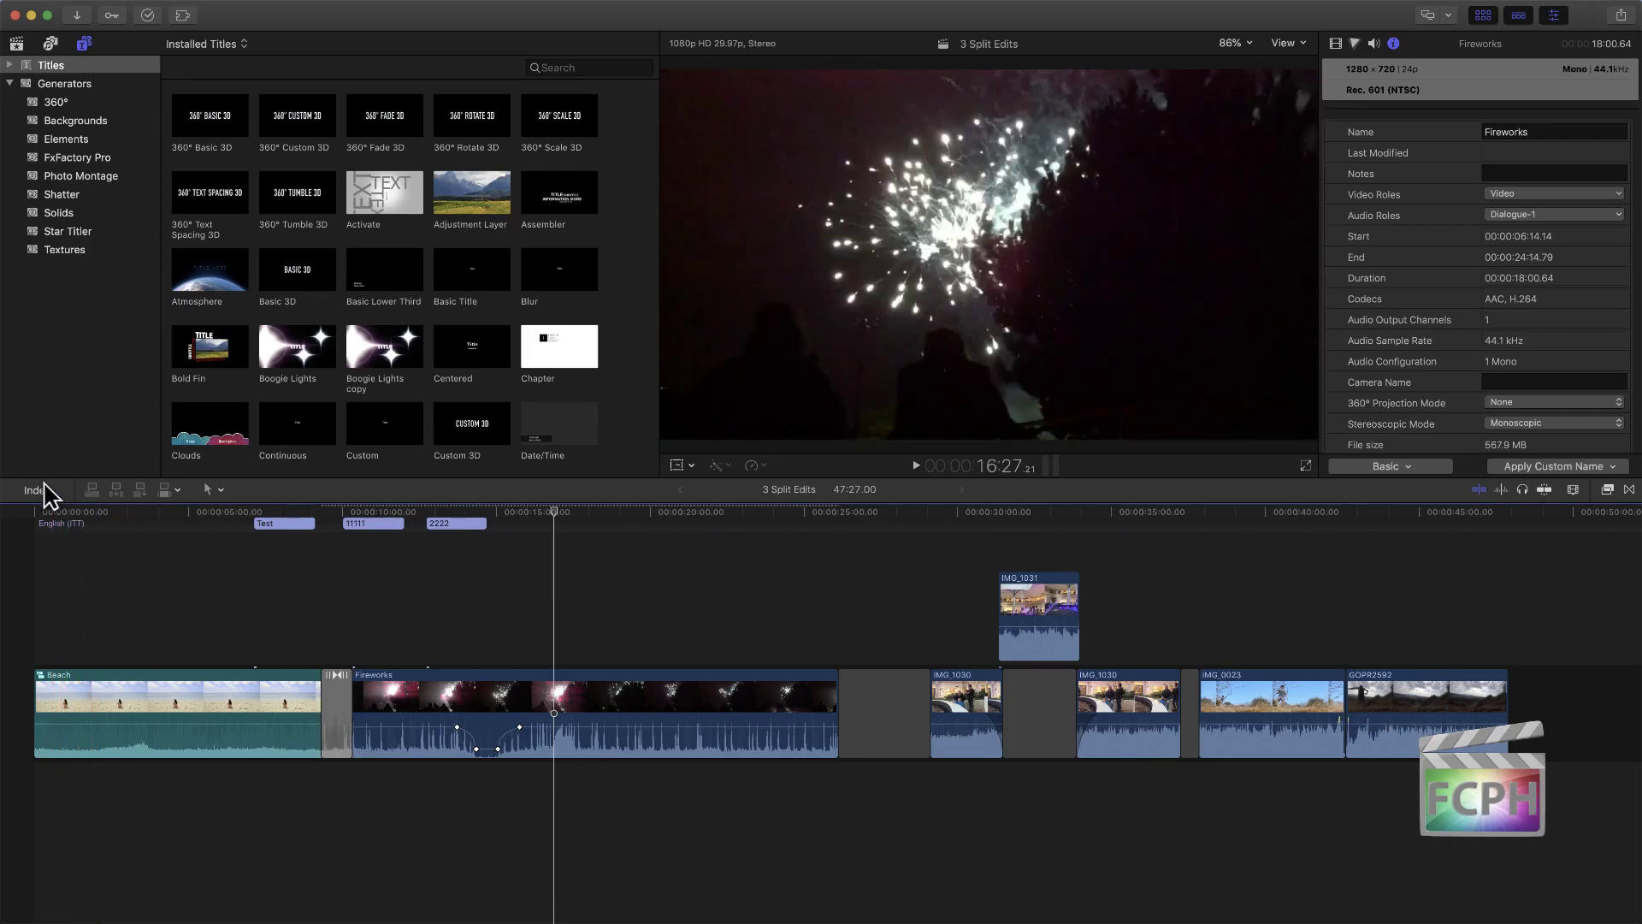
Step: Open the timeline index and review the project's list of captions and its roles
{"action": "left_click", "coordinate": [48, 493]}
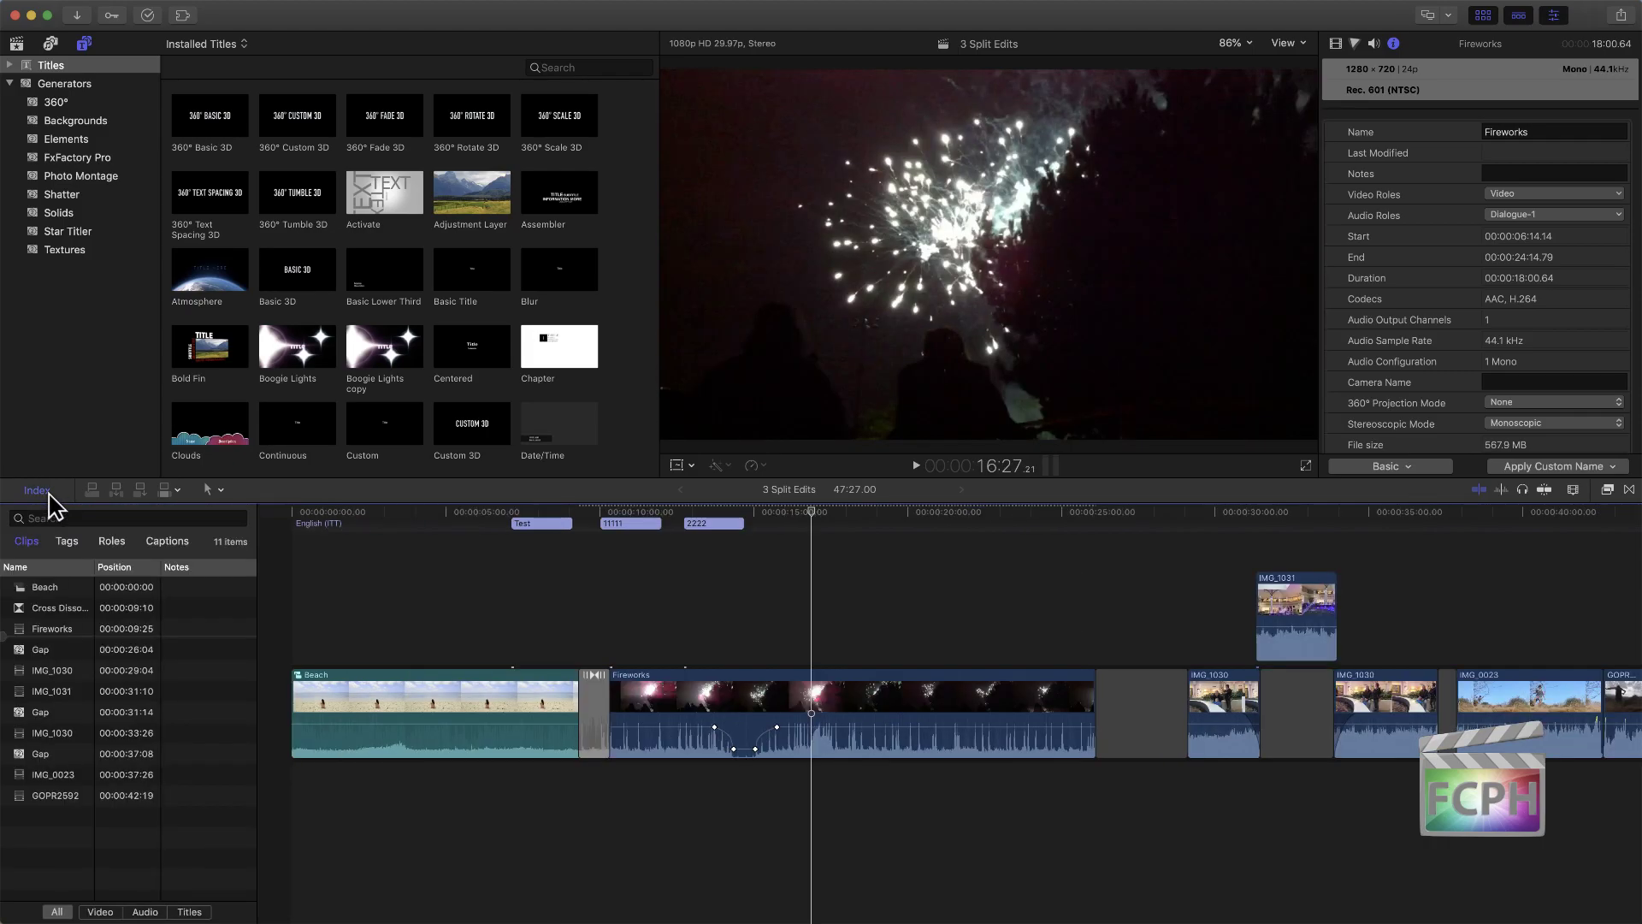
{"action": "left_click", "coordinate": [178, 542]}
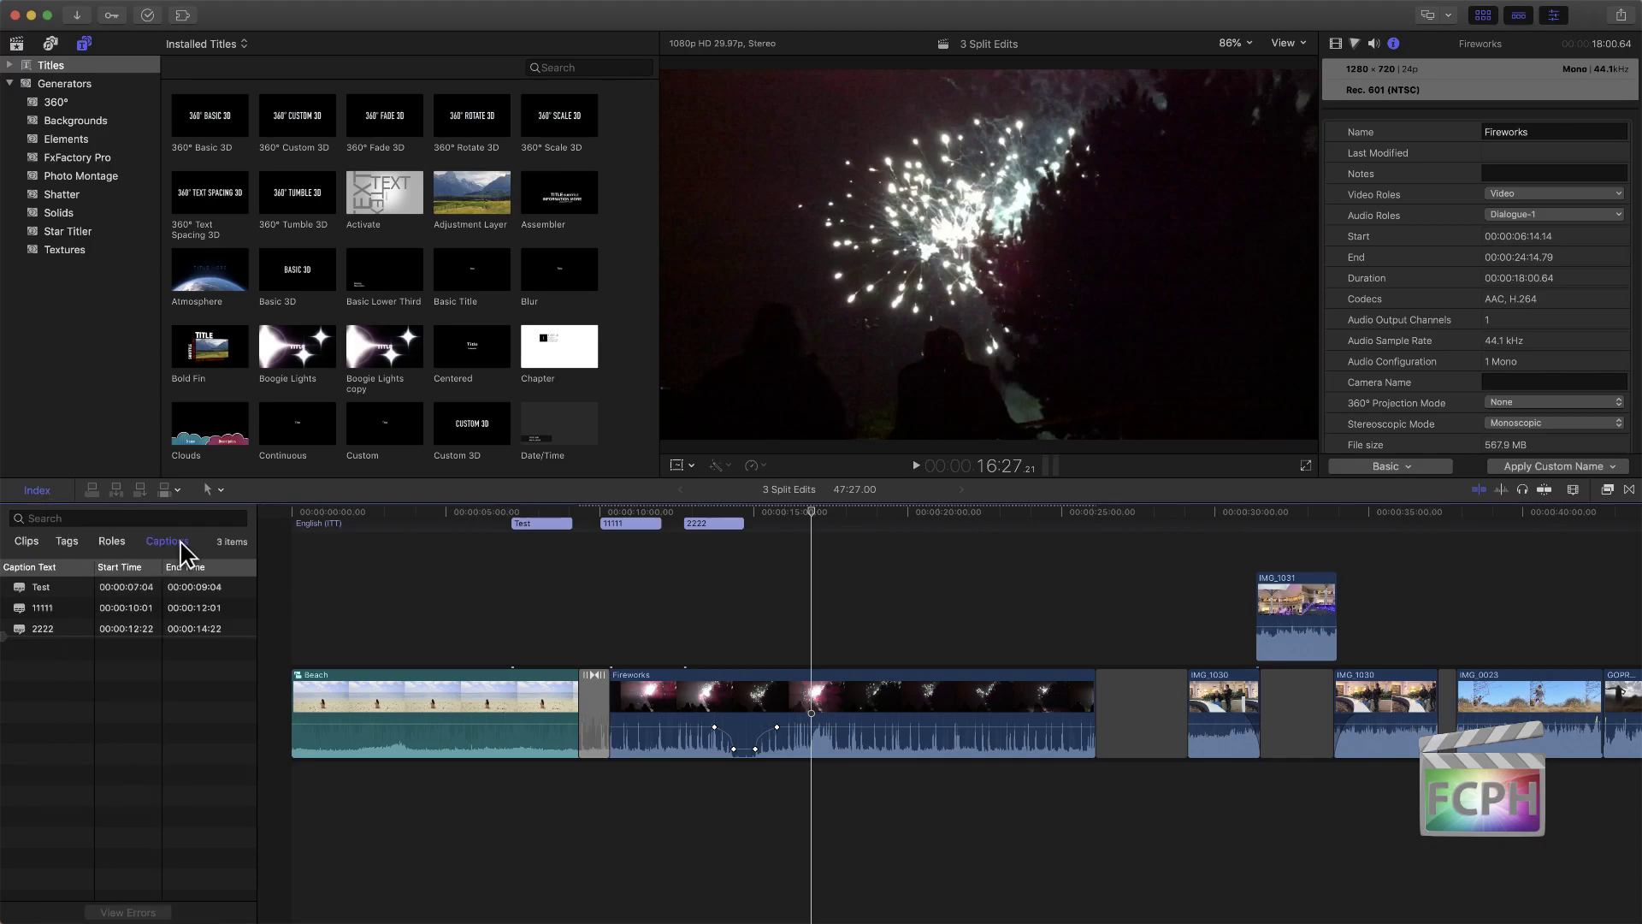
{"action": "left_click", "coordinate": [109, 543]}
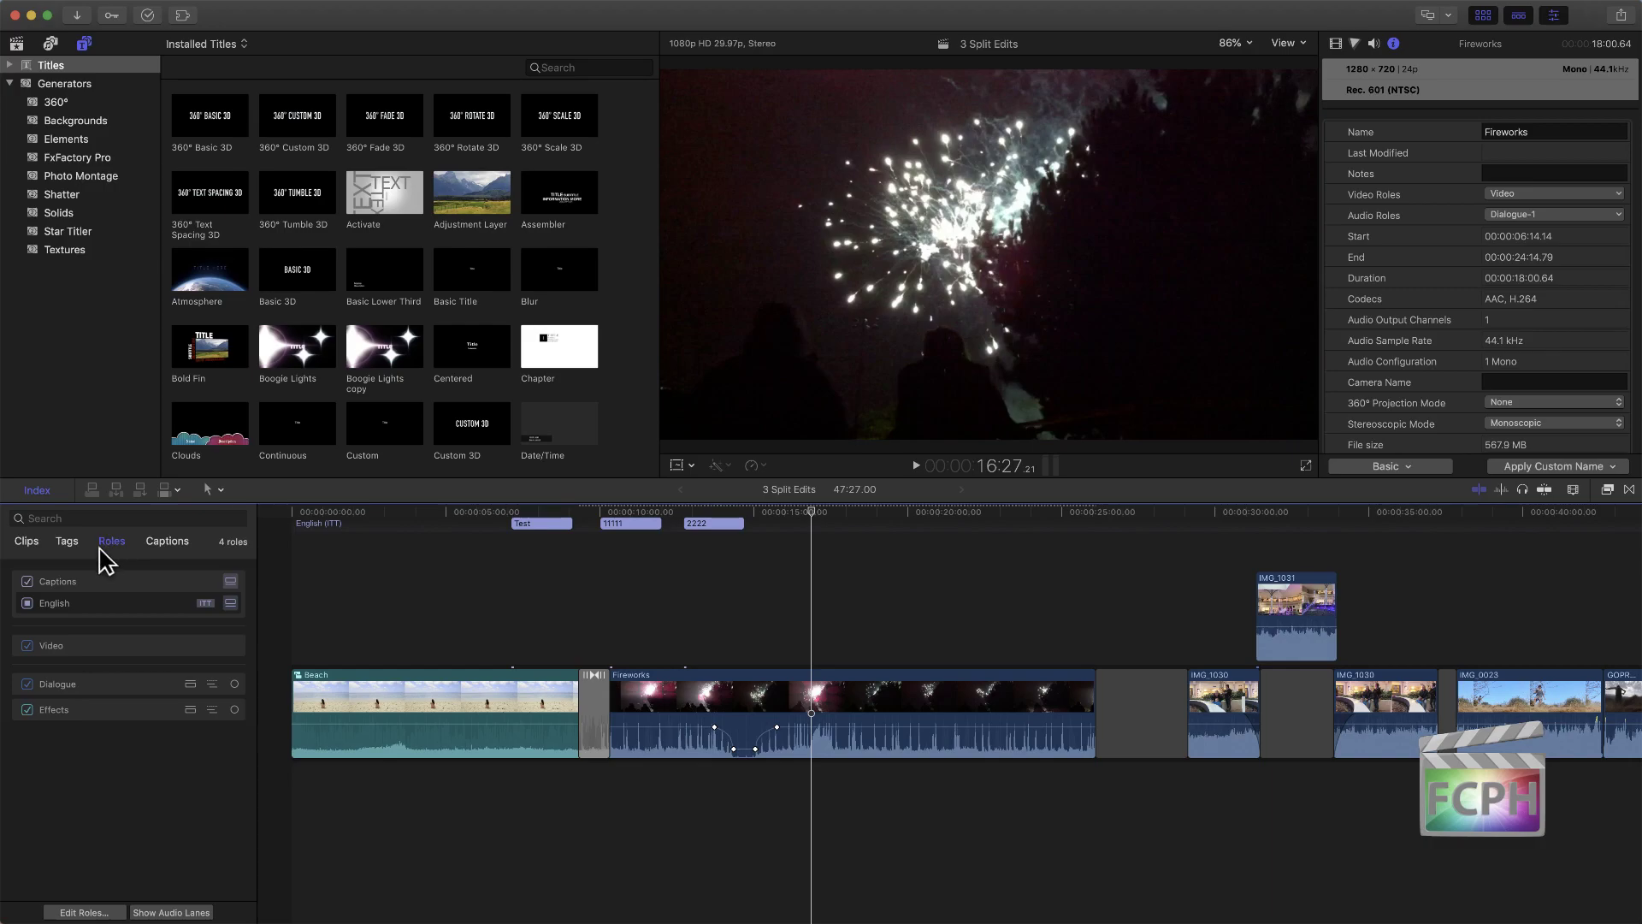
Step: Toggle the Captions role off and on to check the 2222 caption in the viewer, and select the English ITT role
{"action": "left_click", "coordinate": [27, 582]}
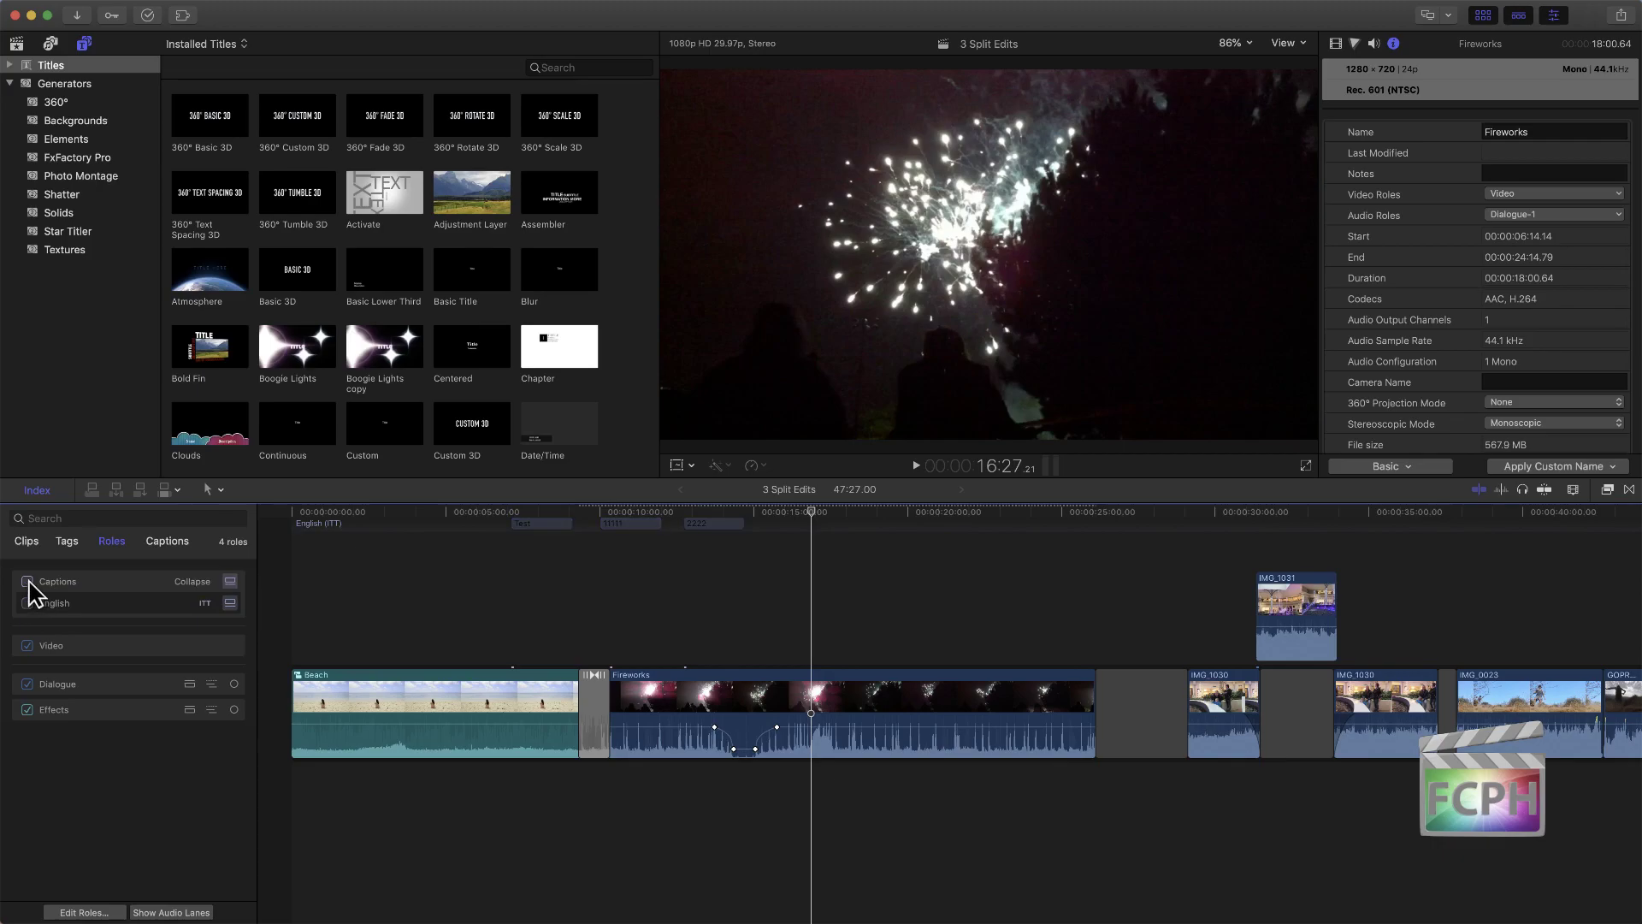
{"action": "left_click", "coordinate": [28, 581]}
{"action": "left_click", "coordinate": [27, 582]}
{"action": "left_click", "coordinate": [707, 517]}
{"action": "left_click", "coordinate": [27, 582]}
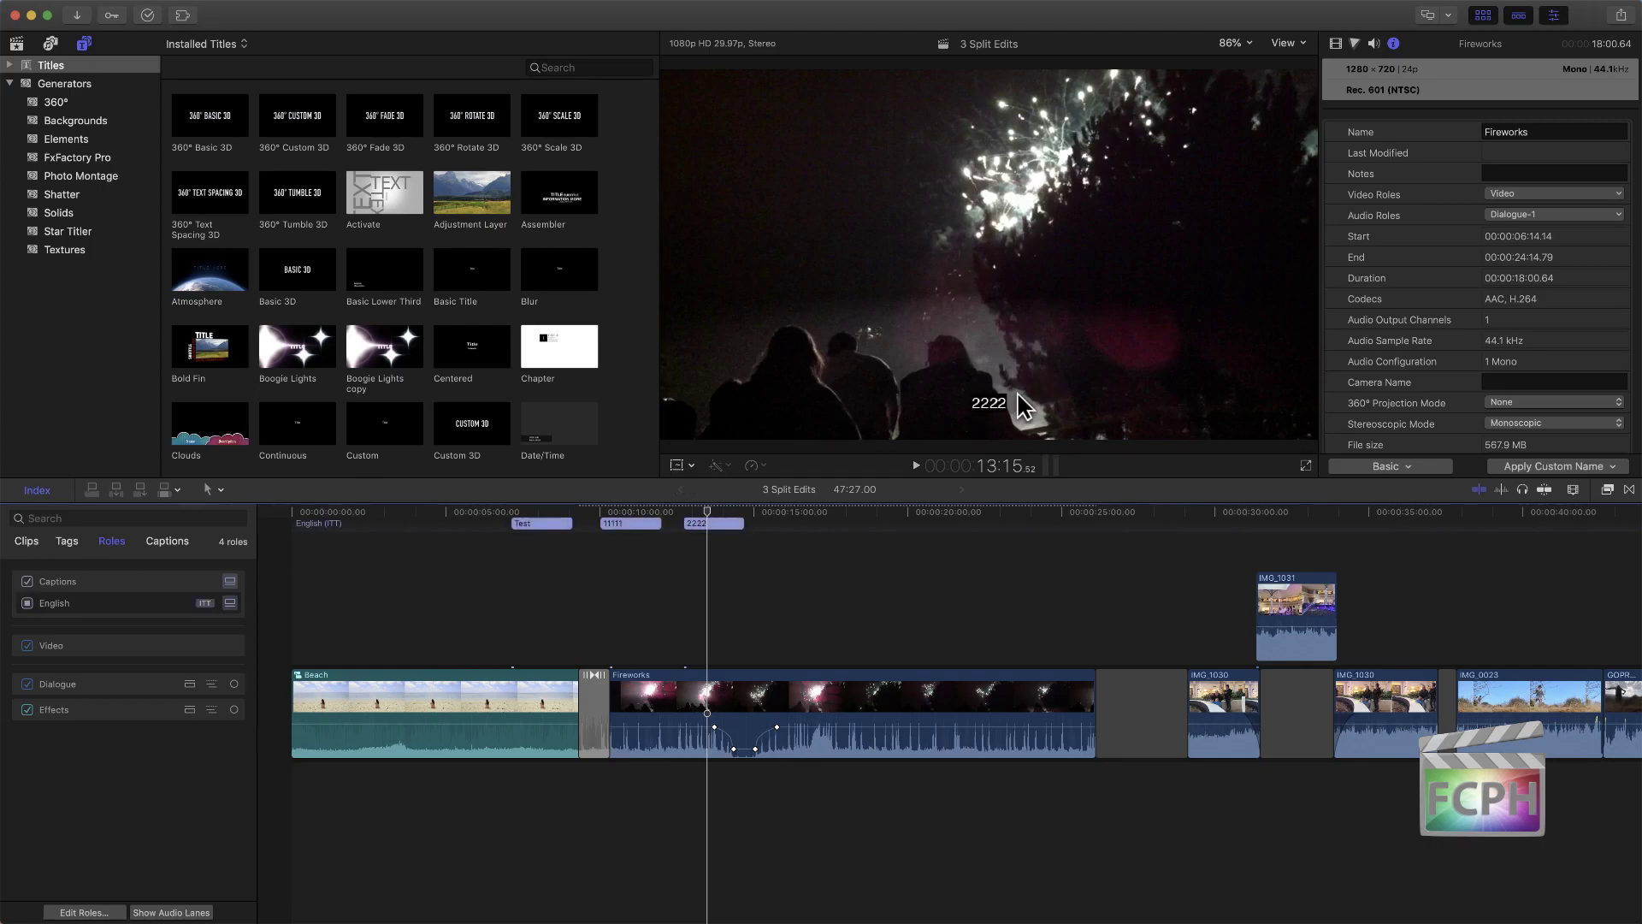
{"action": "left_click", "coordinate": [207, 604]}
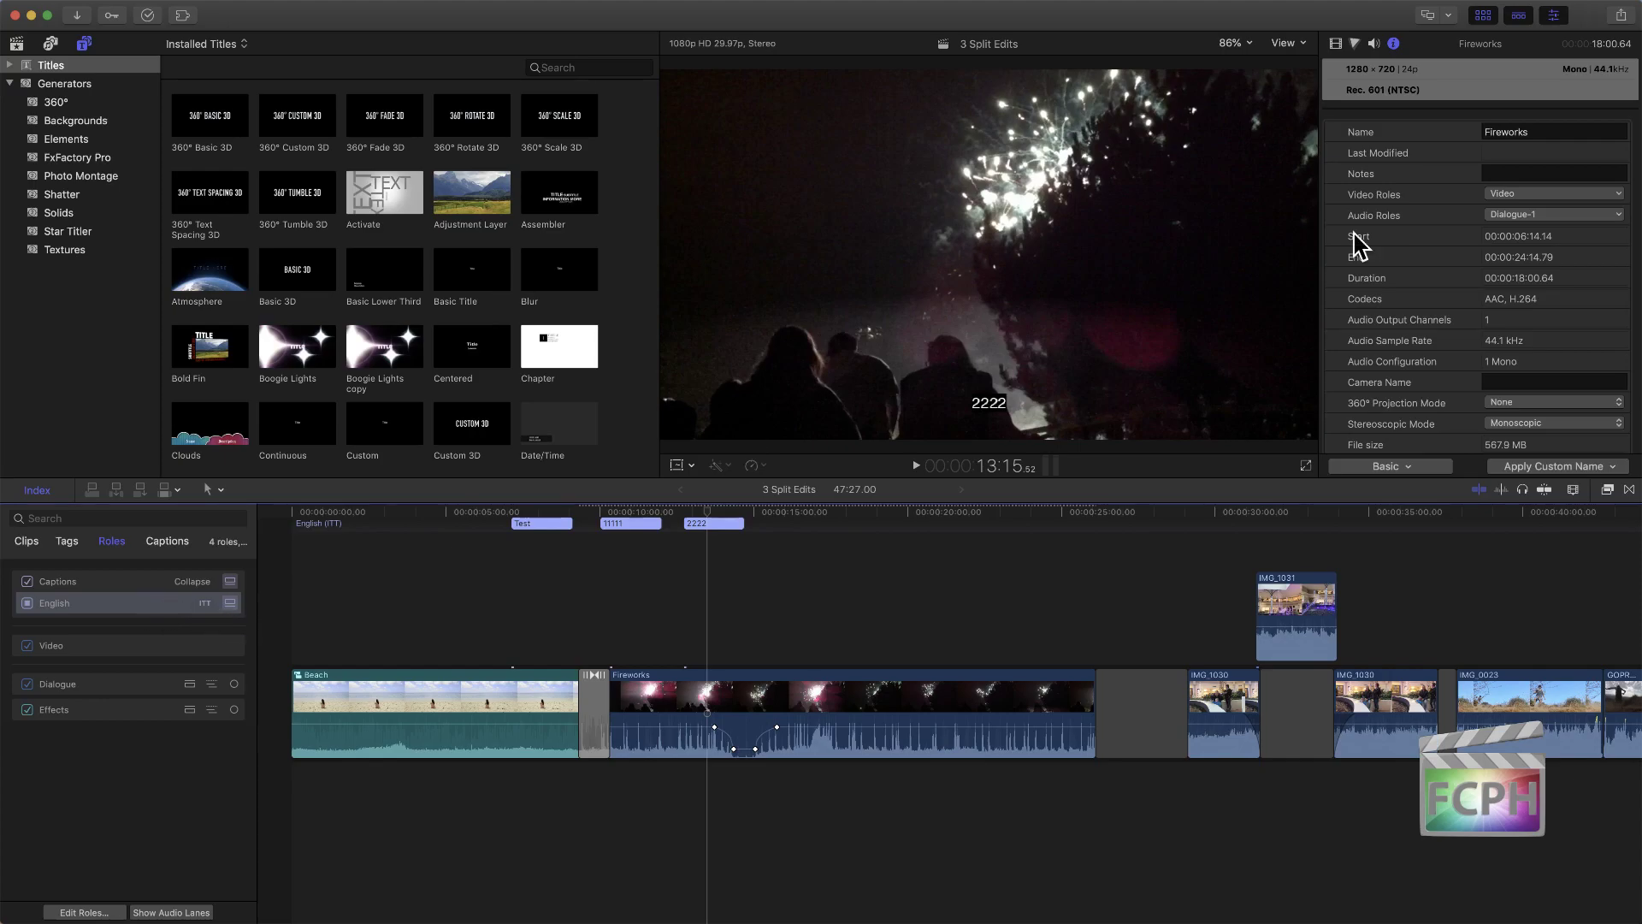
Step: Examine the Include captions options in the YouTube share settings, and close them without exporting
{"action": "left_click", "coordinate": [1621, 14]}
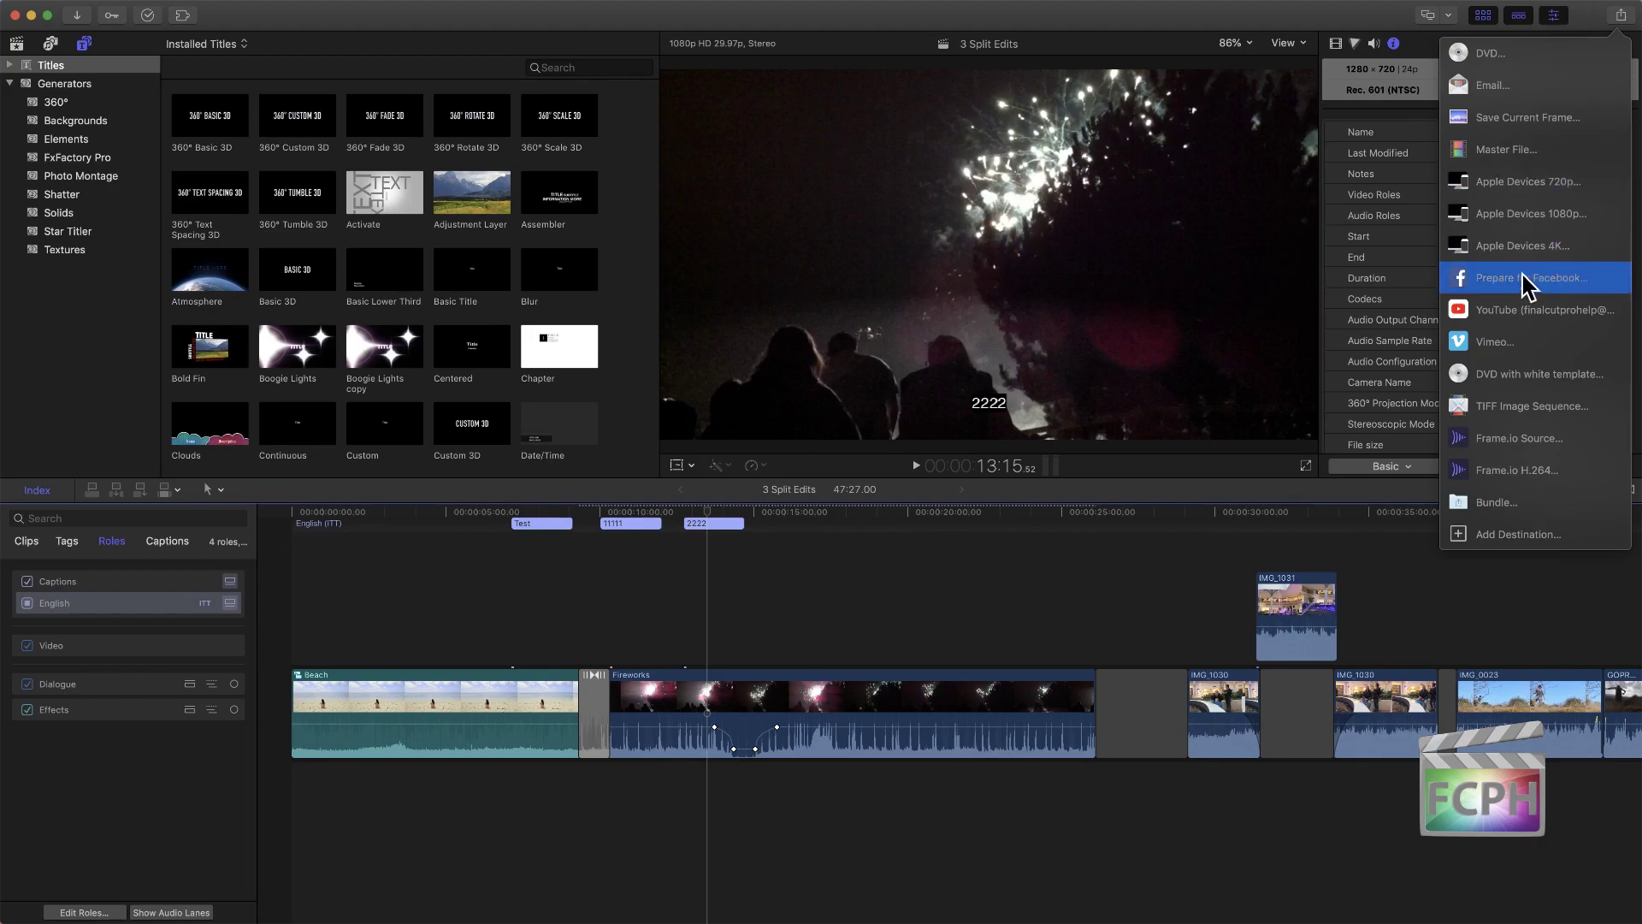
{"action": "left_click", "coordinate": [1533, 310]}
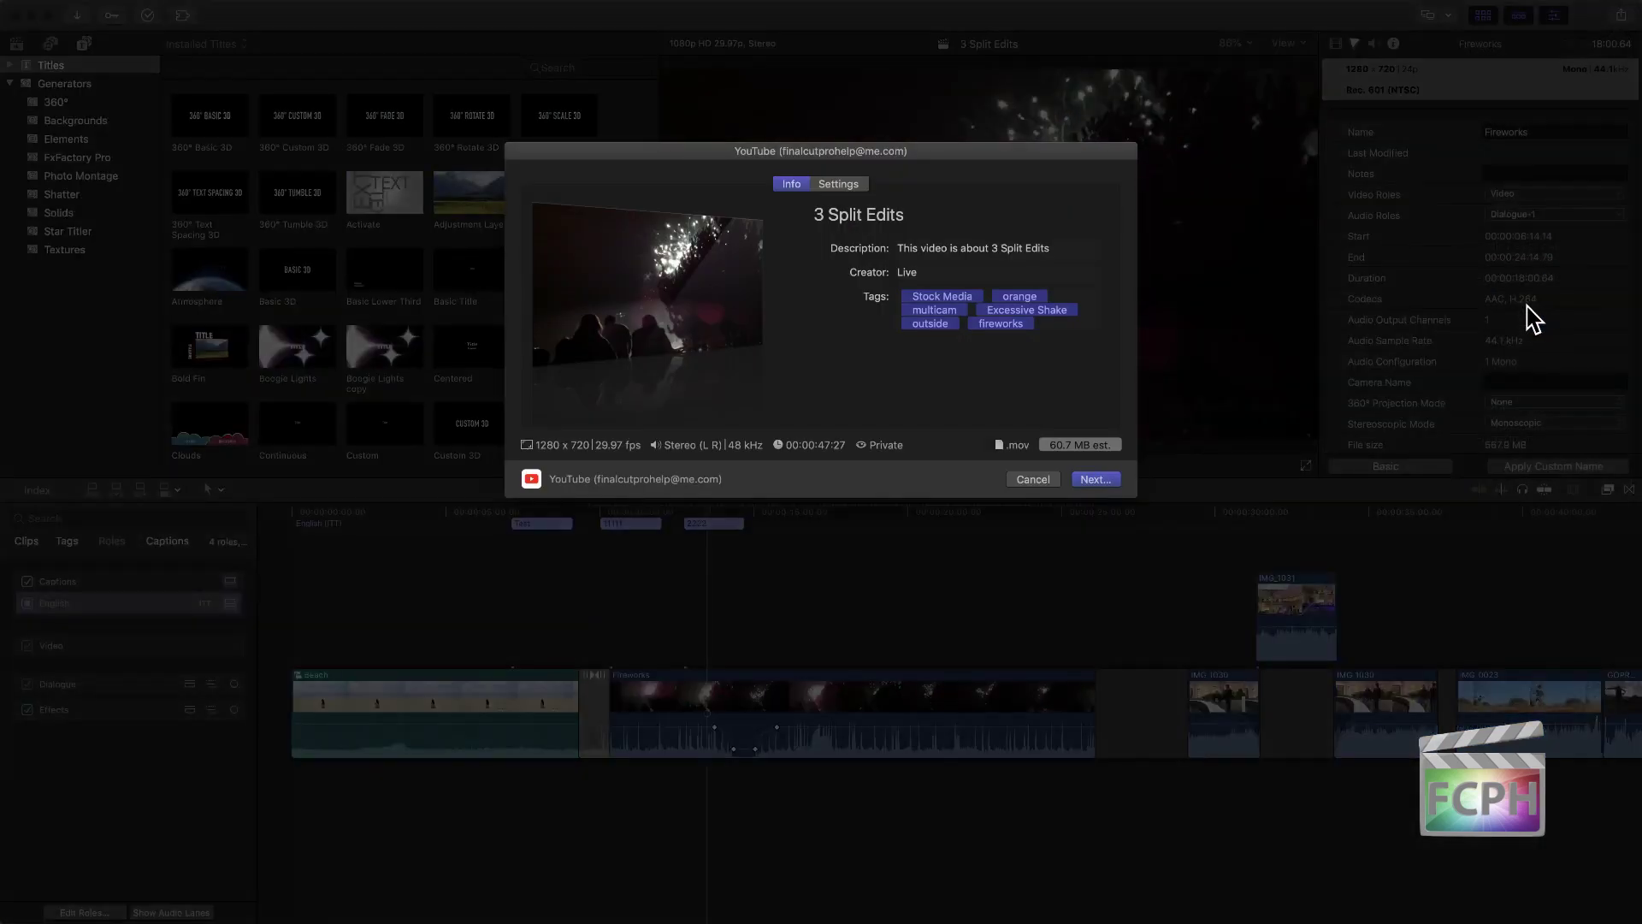
{"action": "left_click", "coordinate": [845, 193]}
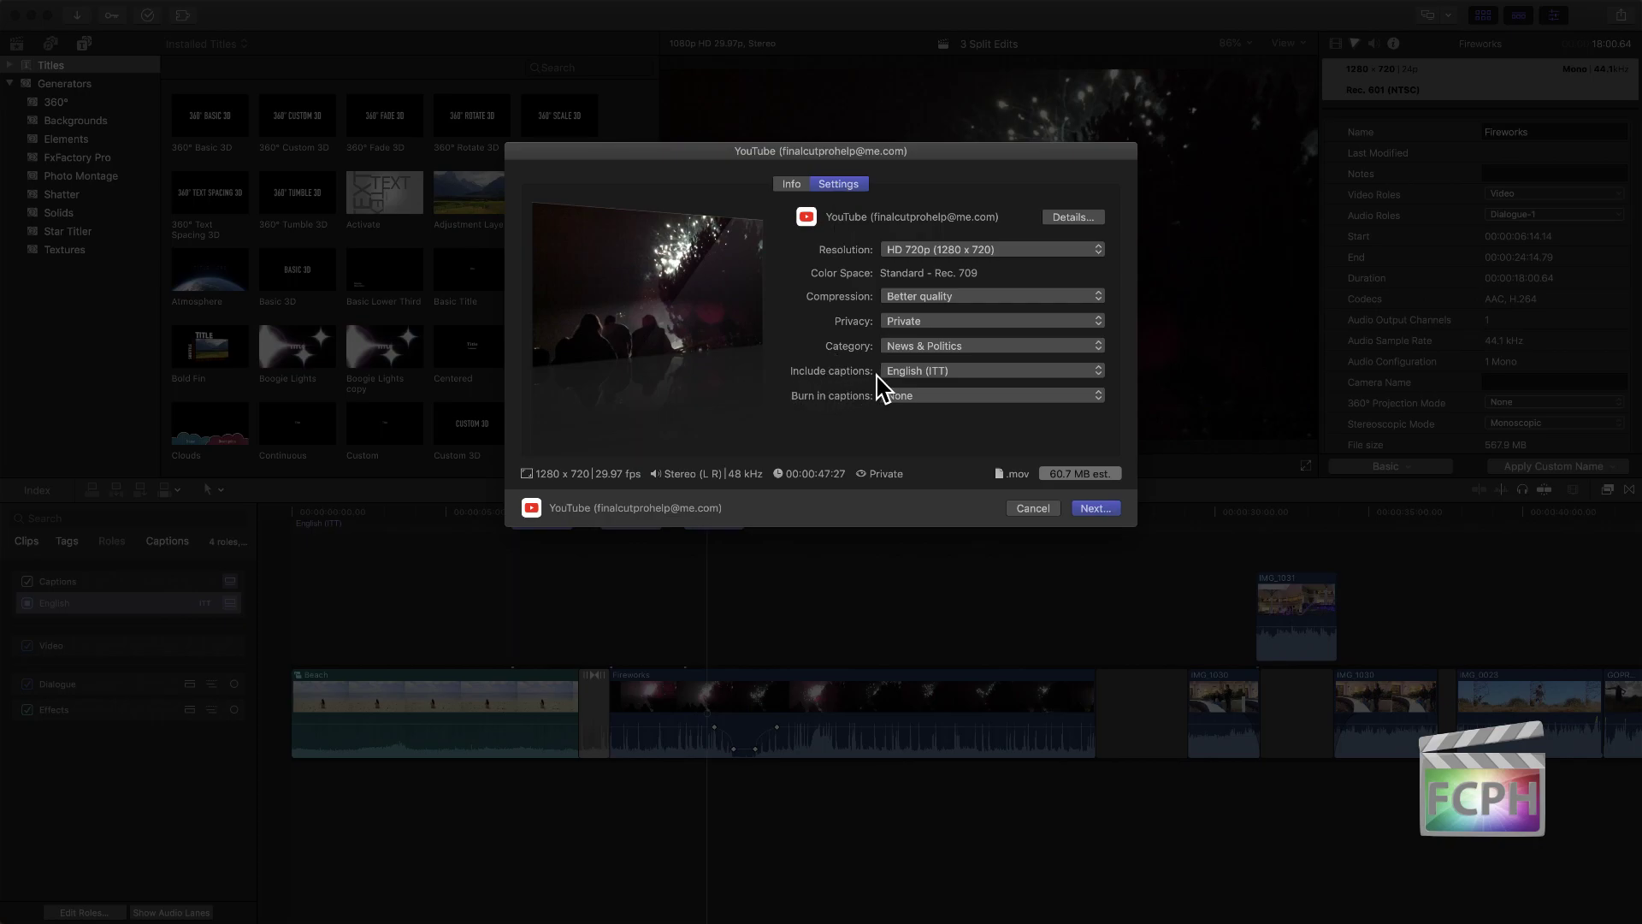
{"action": "left_click", "coordinate": [949, 371]}
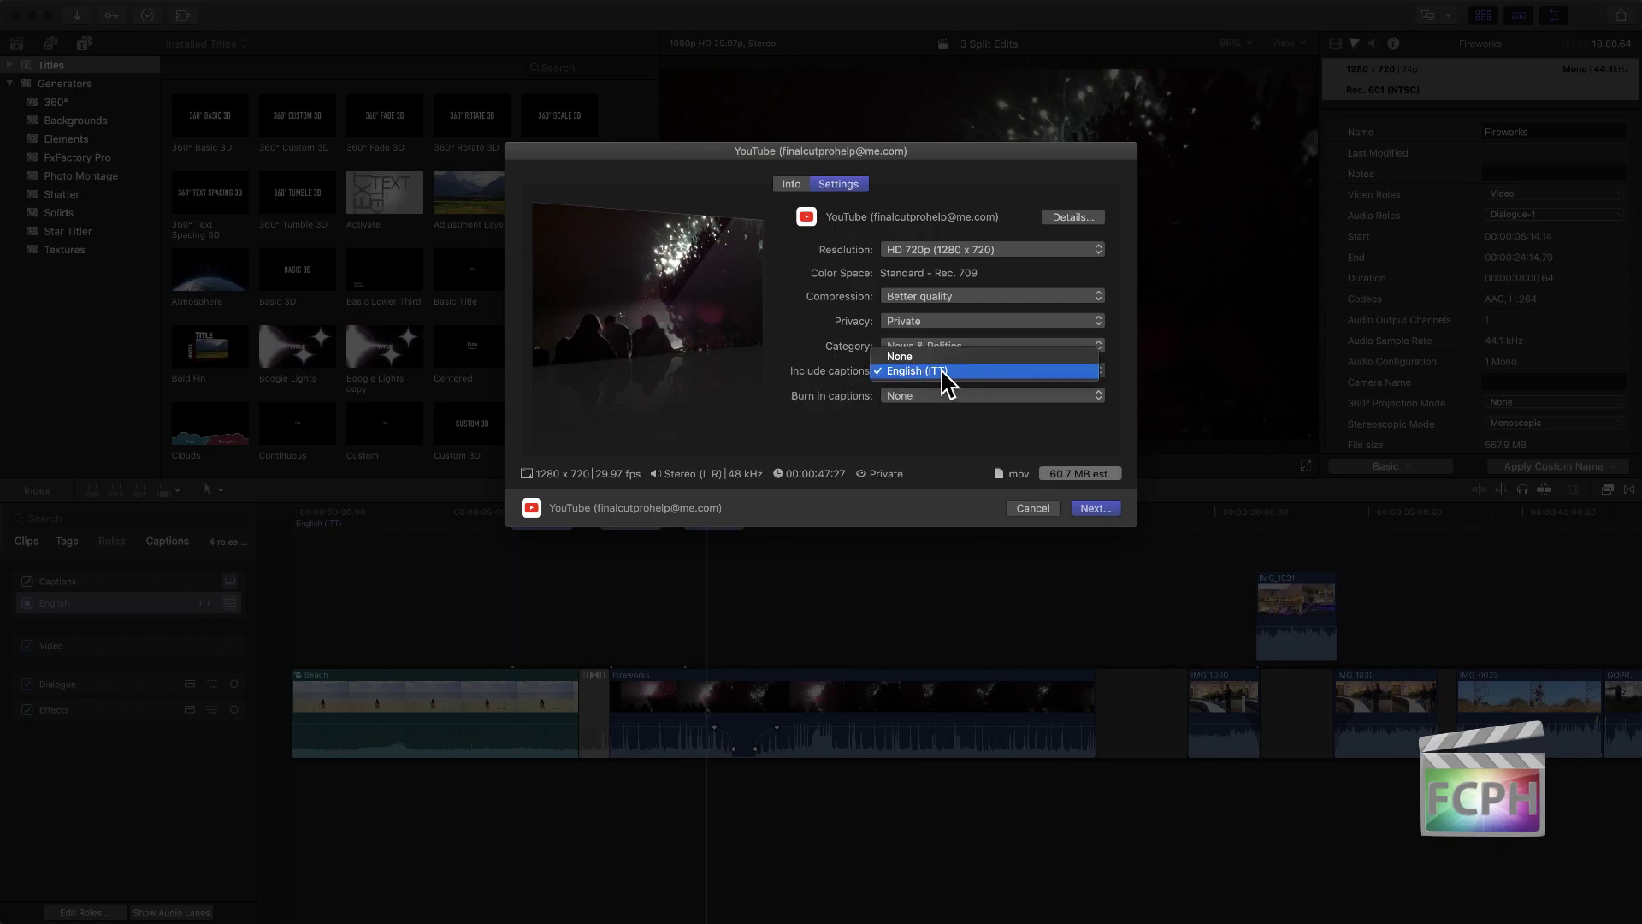
{"action": "left_click", "coordinate": [834, 389]}
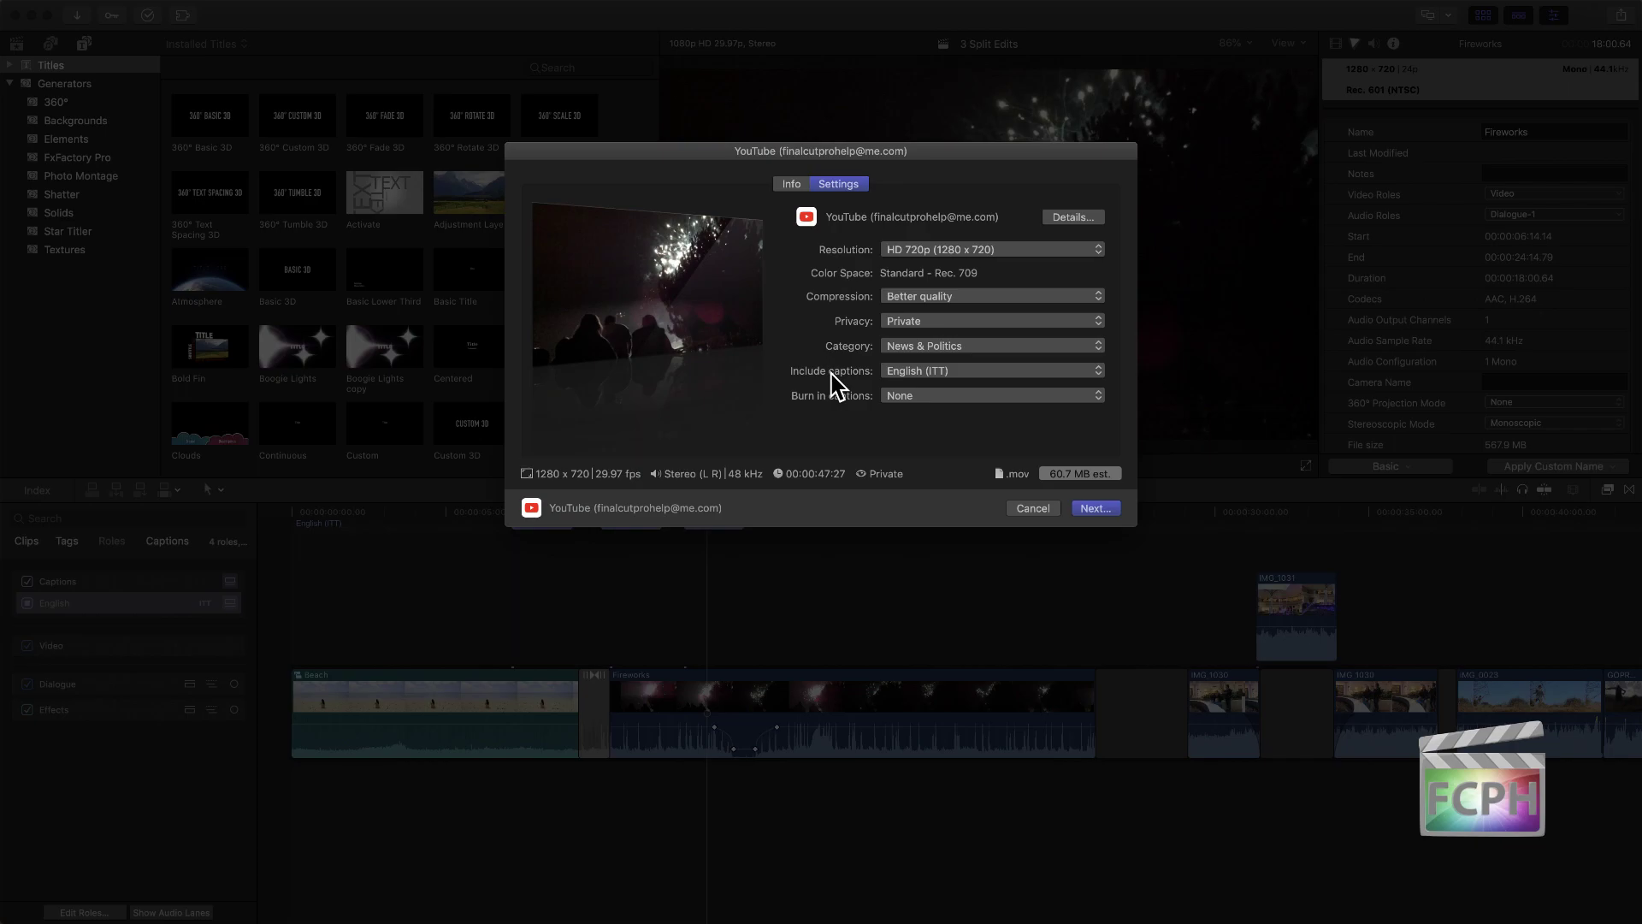
{"action": "left_click", "coordinate": [902, 370]}
{"action": "left_click", "coordinate": [927, 373]}
{"action": "left_click", "coordinate": [1034, 512]}
Step: Place the playhead at 00:00:02:26 over the Beach clip and add a blank caption there
{"action": "left_click", "coordinate": [386, 532]}
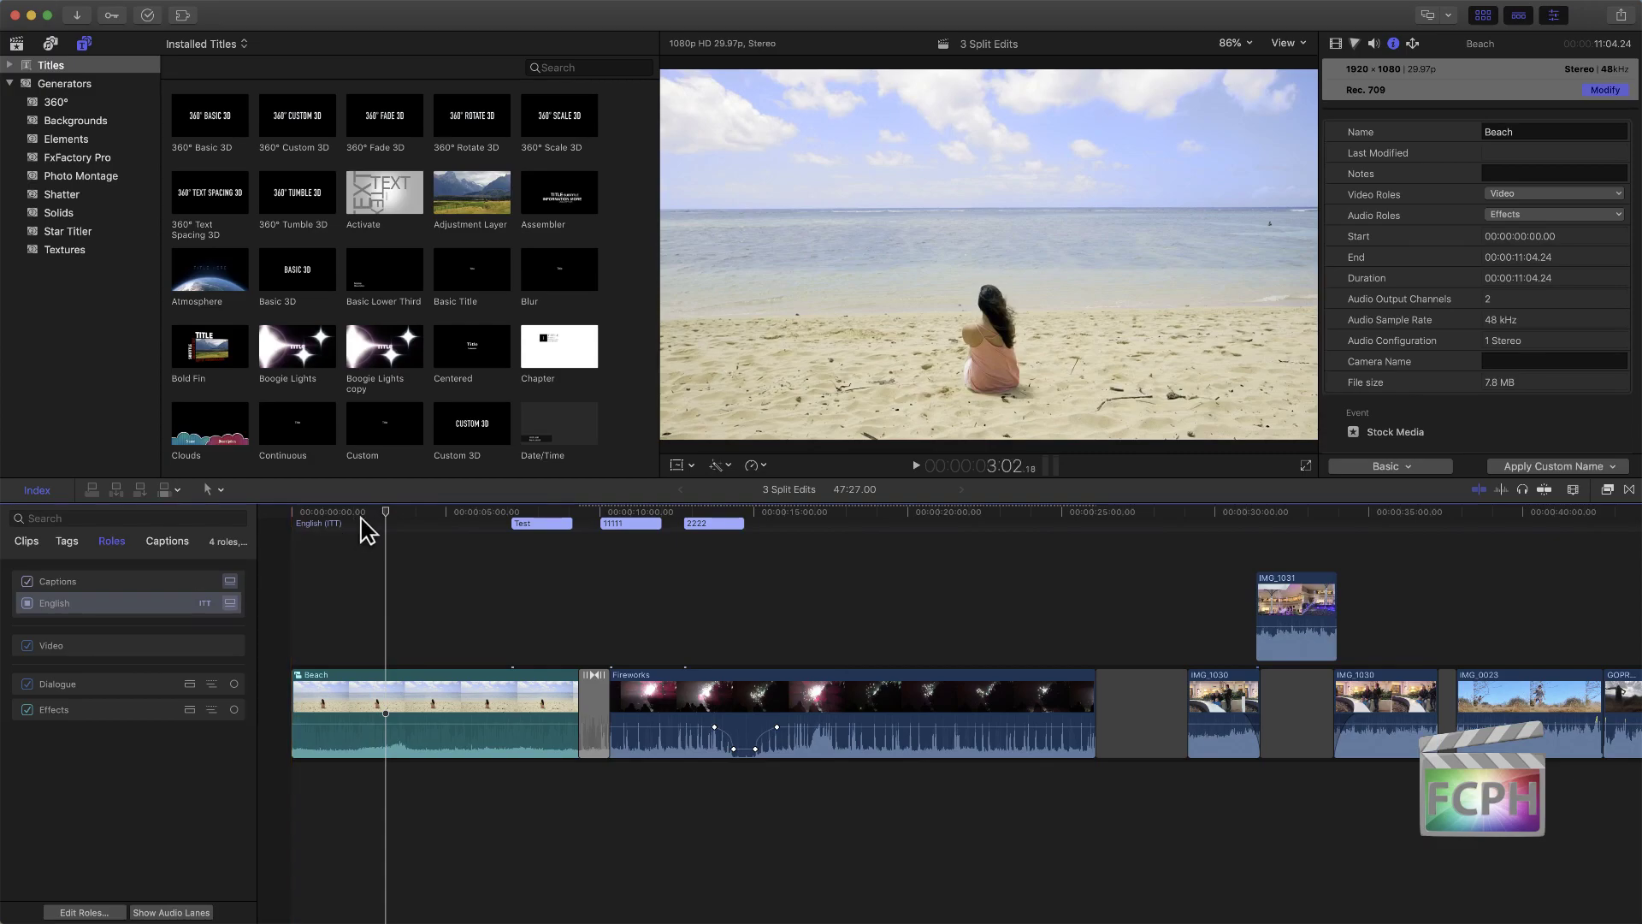
{"action": "left_click", "coordinate": [380, 520]}
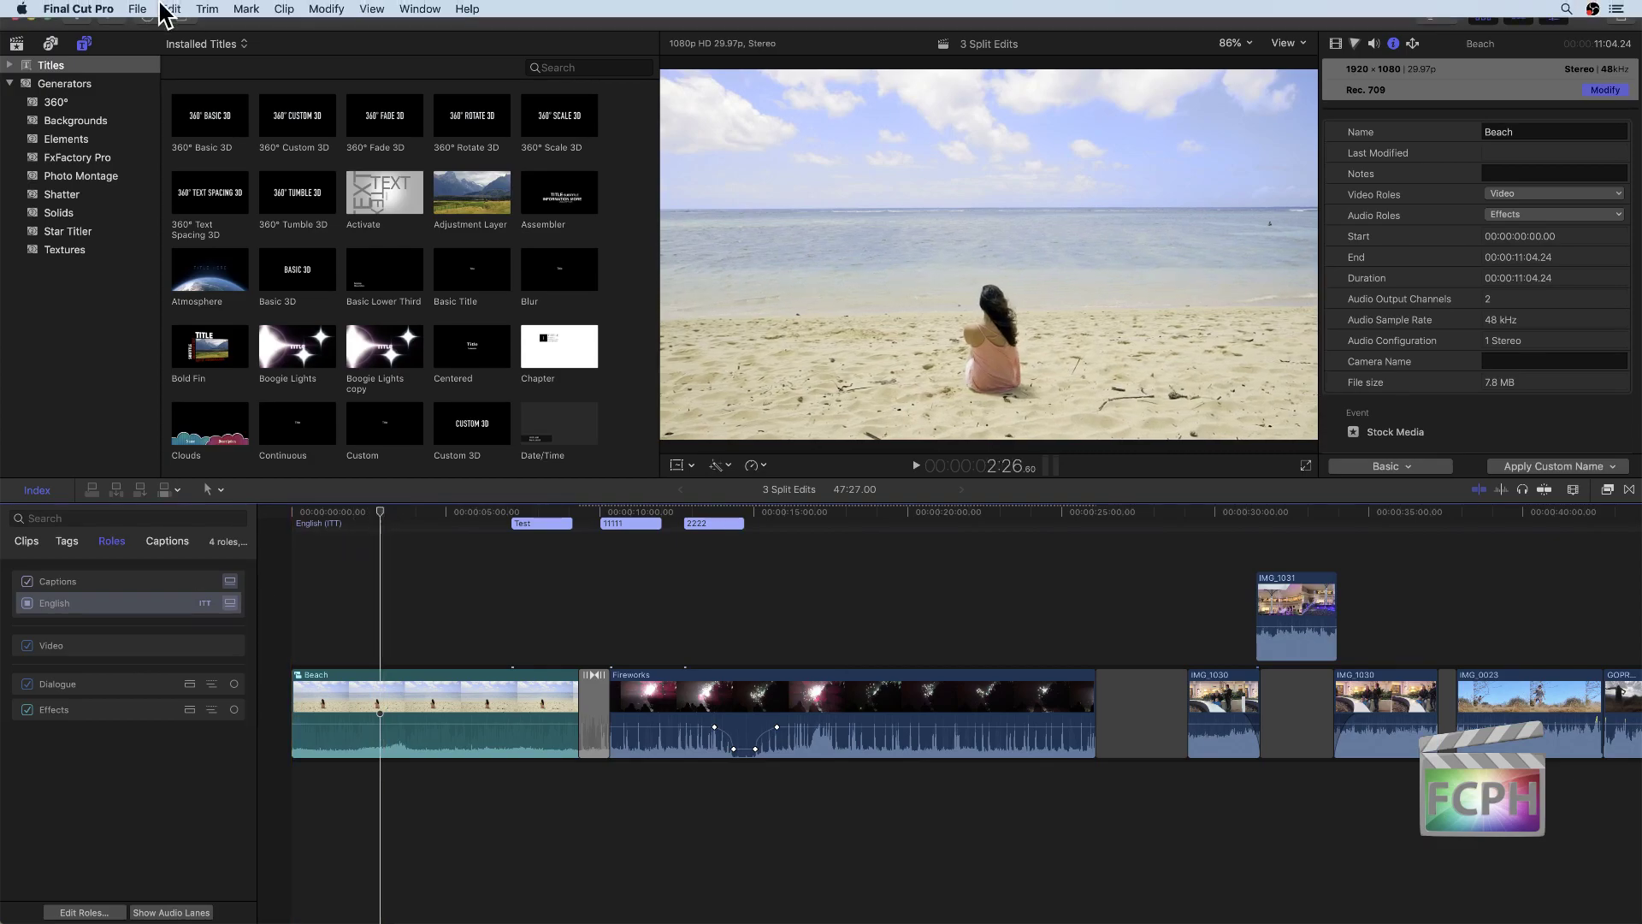
{"action": "left_click", "coordinate": [170, 9]}
{"action": "mouse_move", "coordinate": [268, 609]}
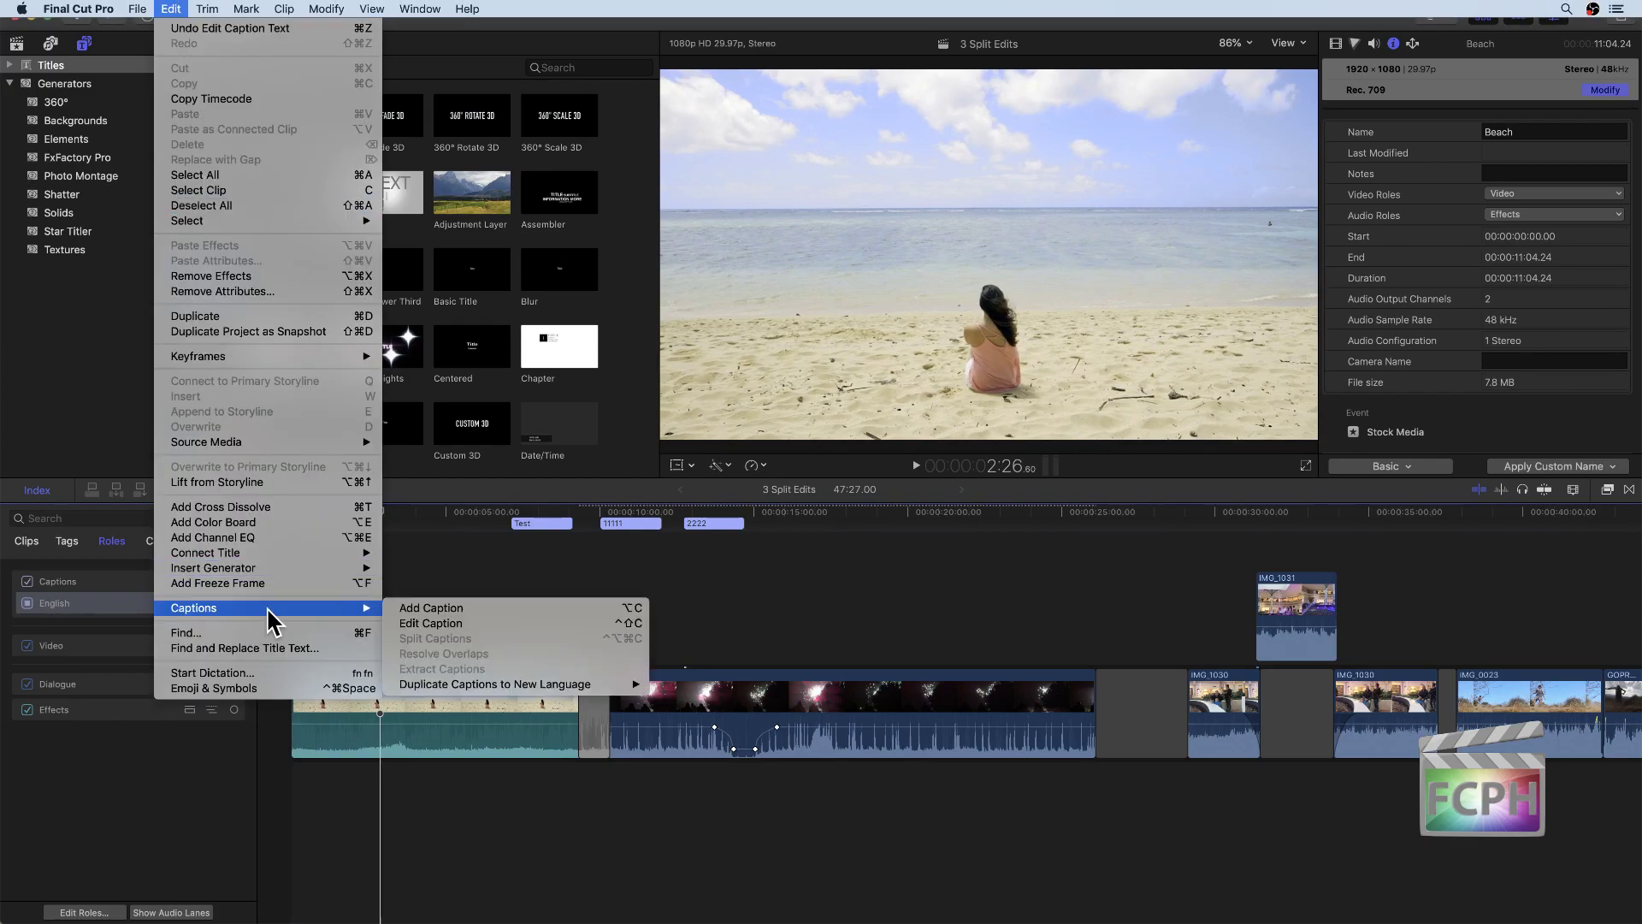
{"action": "mouse_move", "coordinate": [494, 695]}
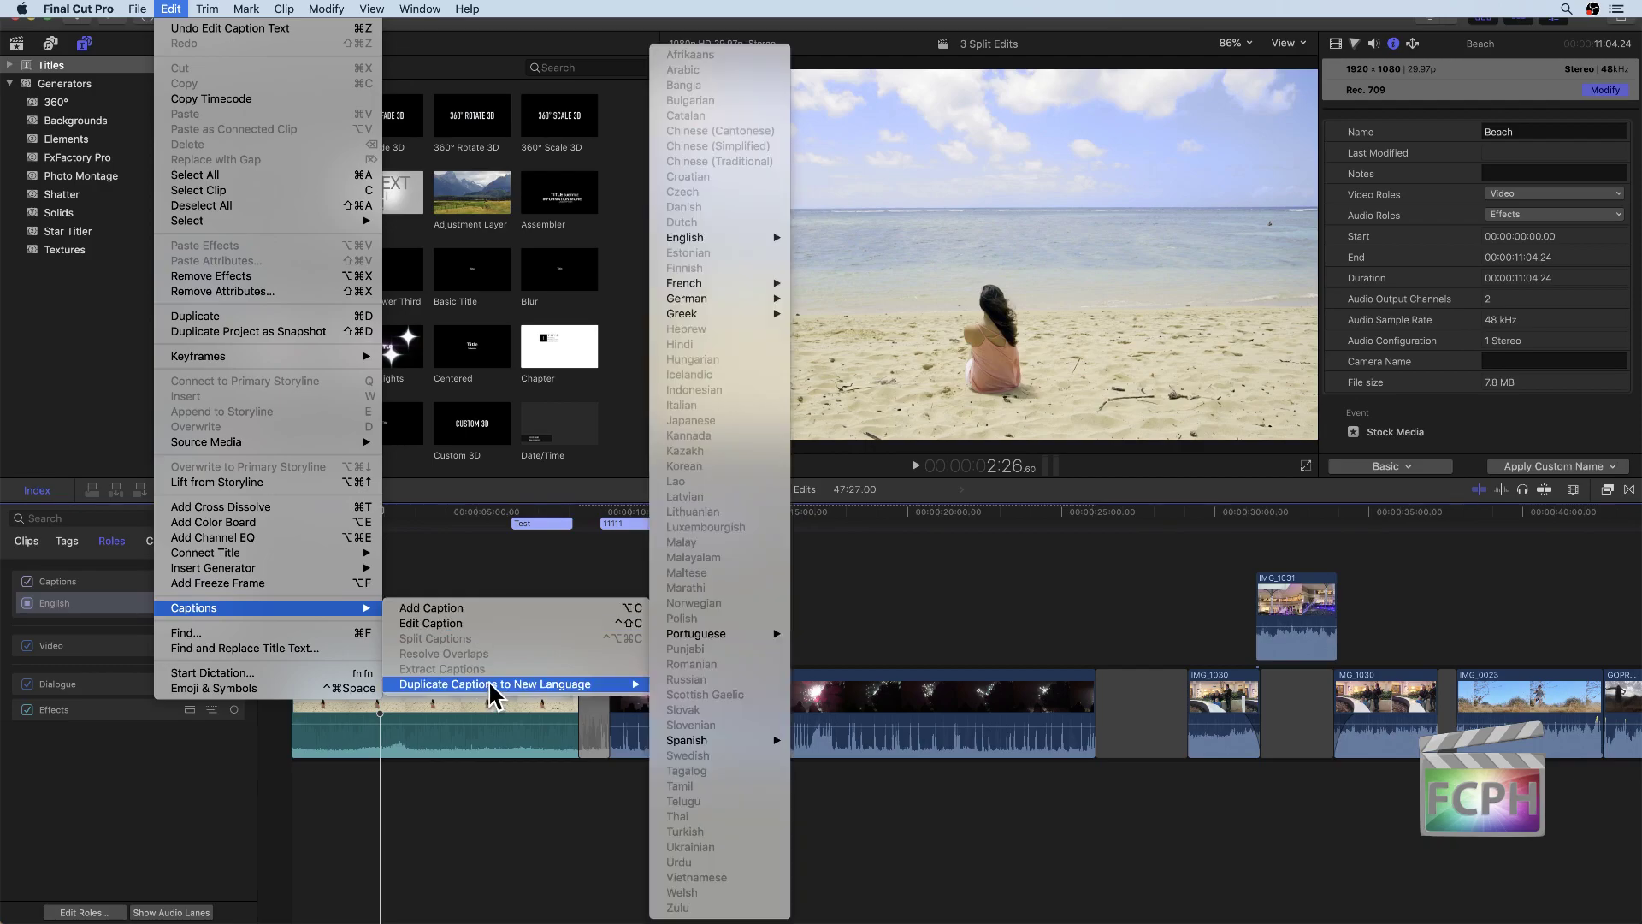
{"action": "mouse_move", "coordinate": [761, 633]}
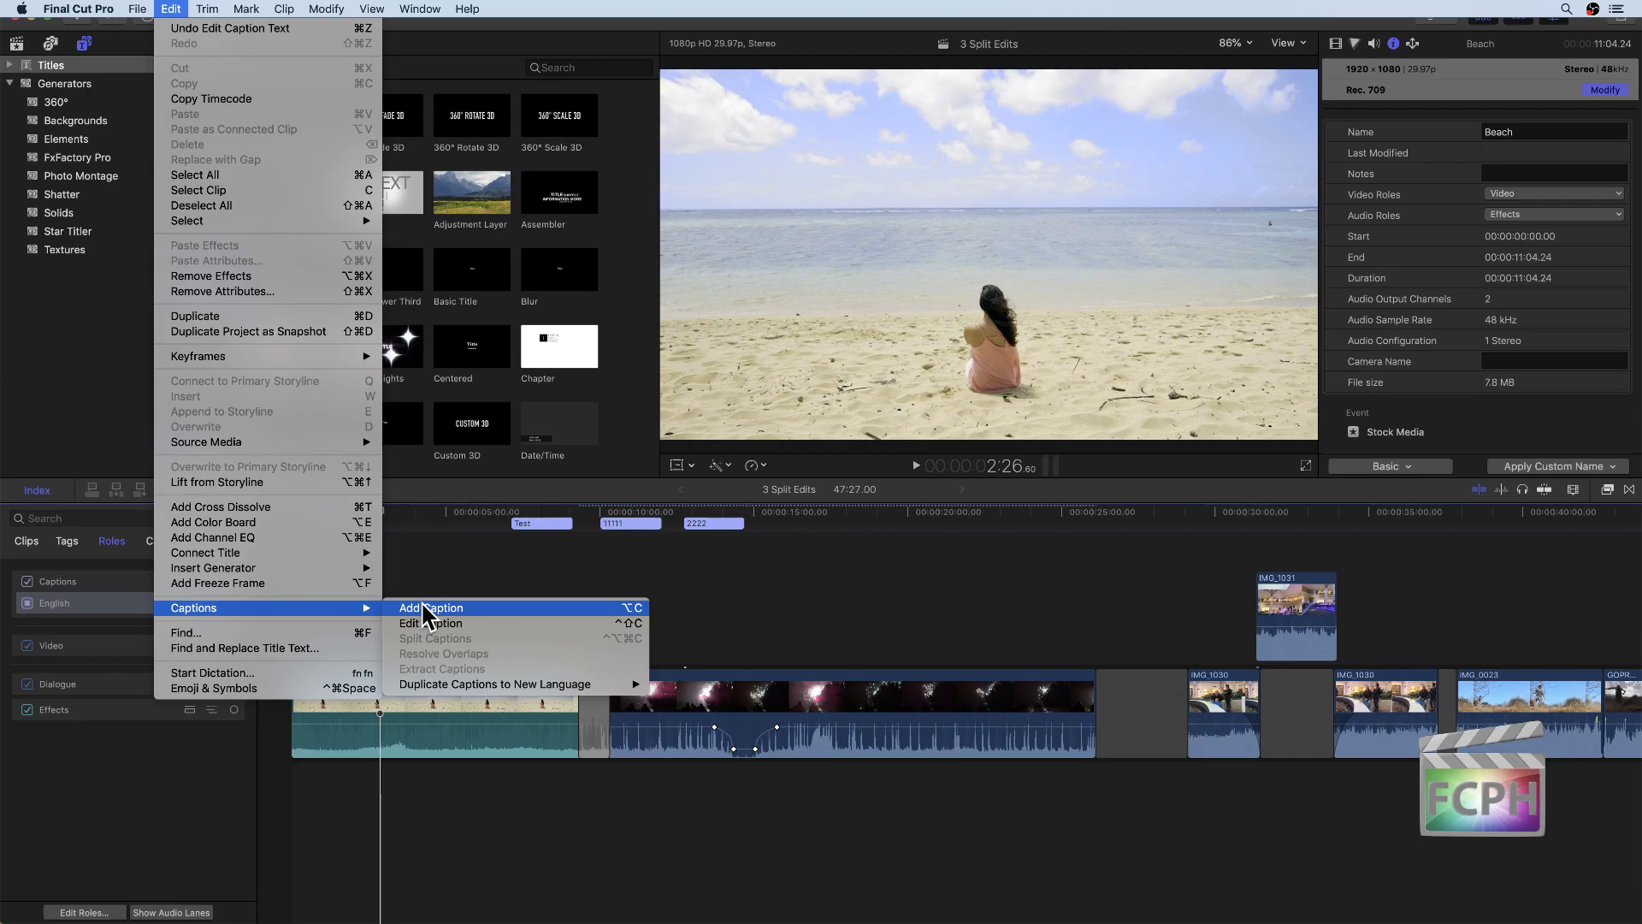
{"action": "left_click", "coordinate": [423, 608]}
Step: Switch the new Beach caption to the CEA-608 English format, enter the text 2222, and select the finished caption
{"action": "left_click", "coordinate": [442, 558]}
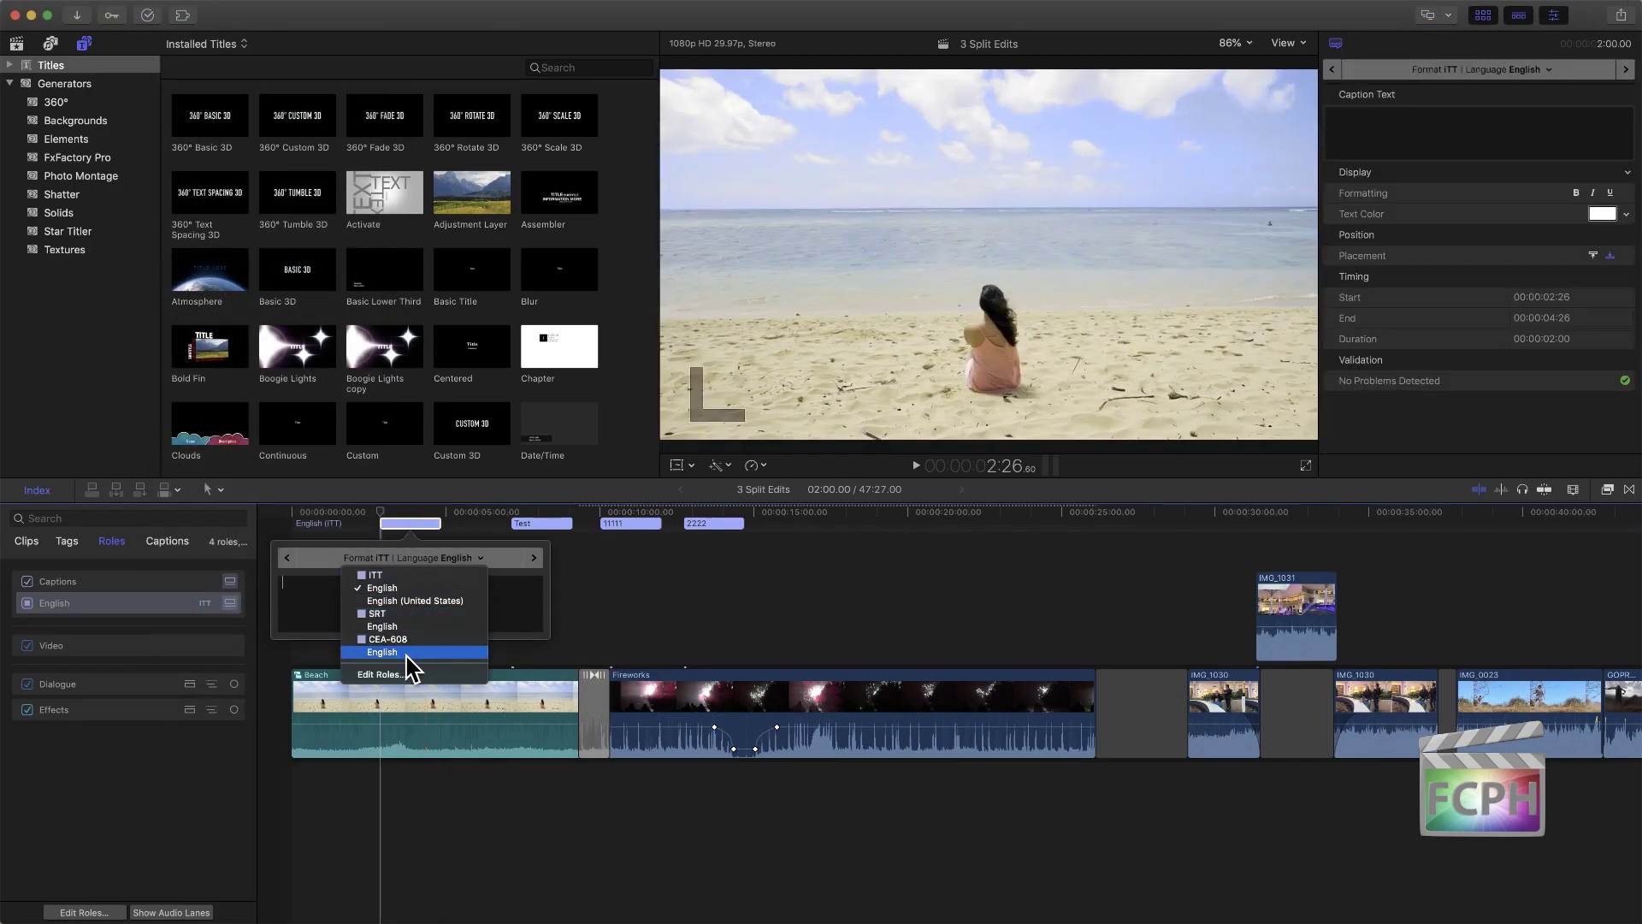
{"action": "key", "text": "Escape"}
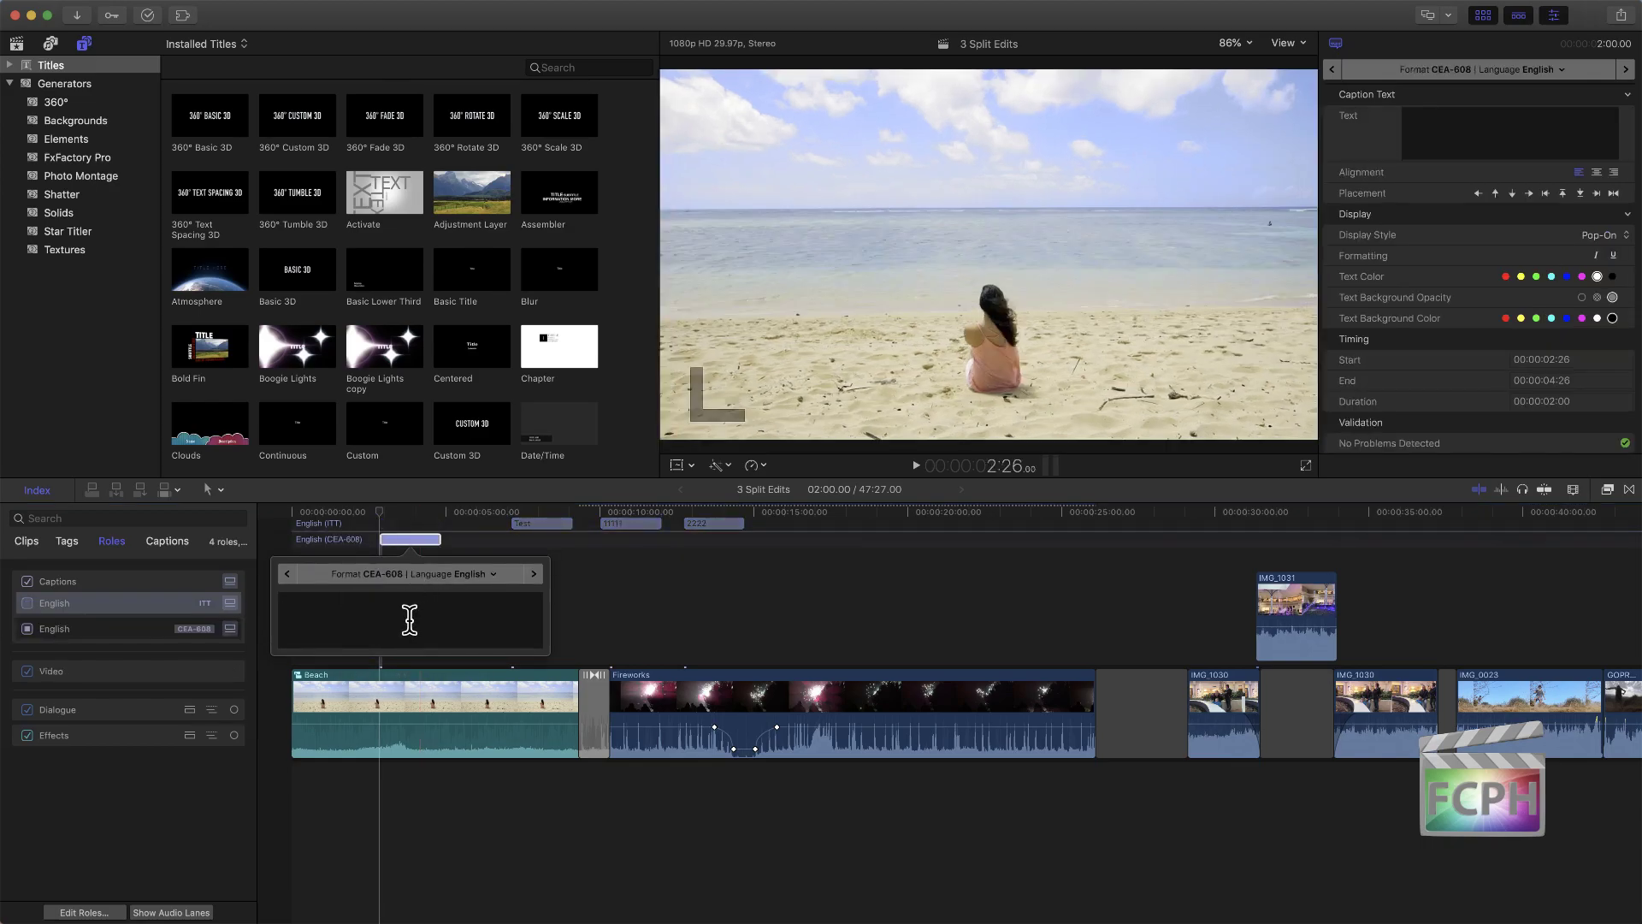
{"action": "type", "text": "2222"}
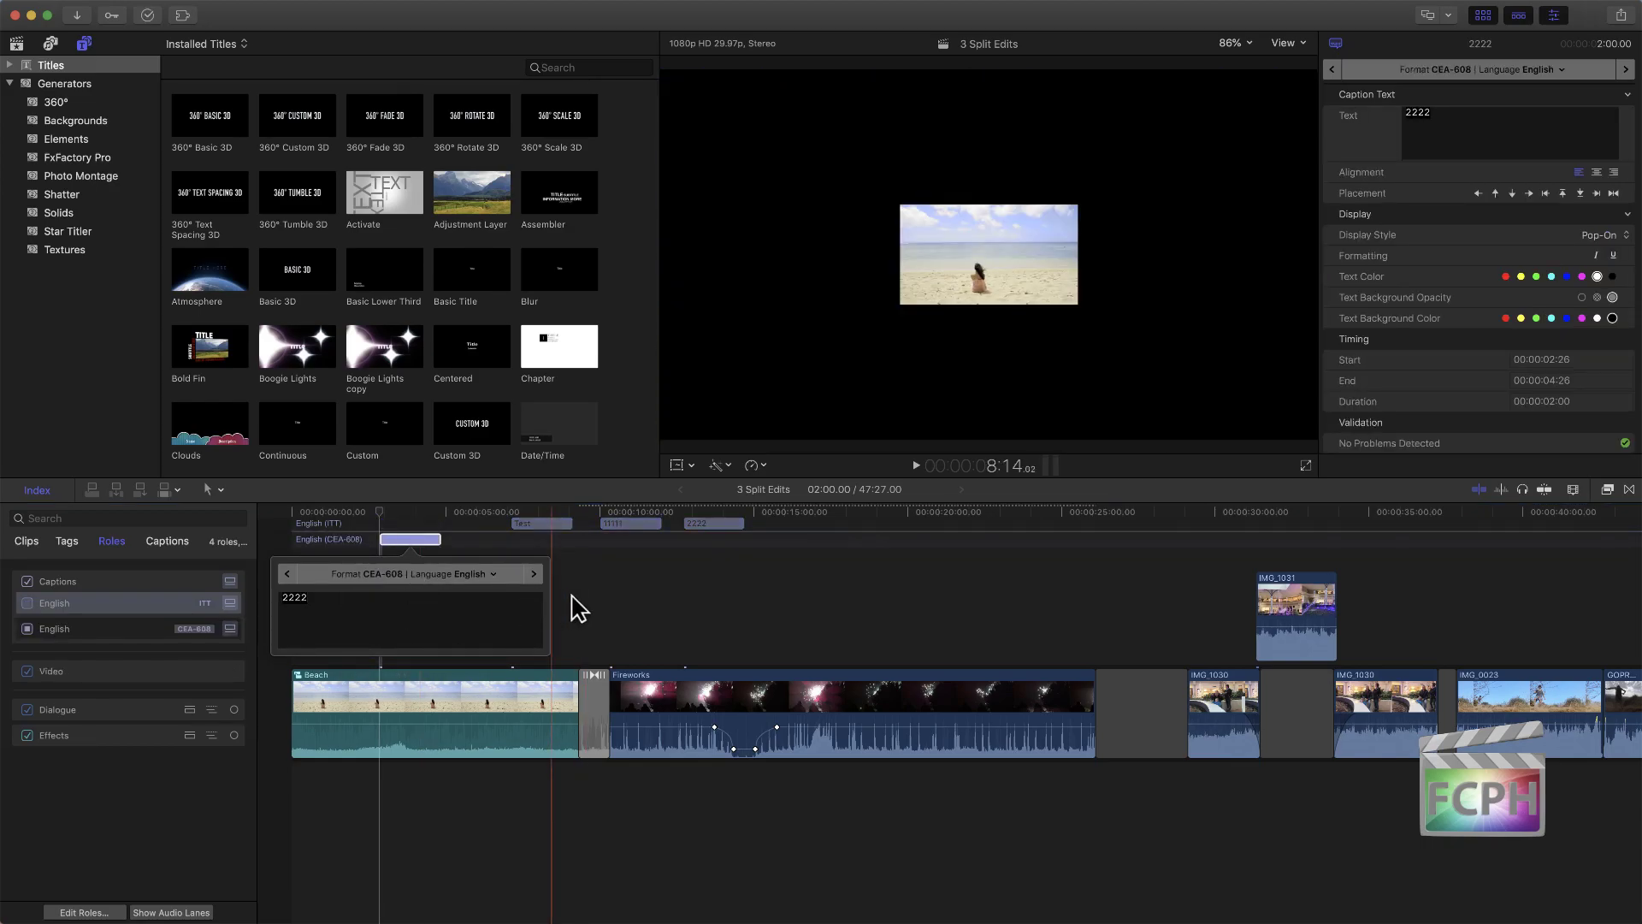
{"action": "left_click", "coordinate": [572, 597]}
{"action": "left_click", "coordinate": [399, 541]}
{"action": "left_click", "coordinate": [322, 558]}
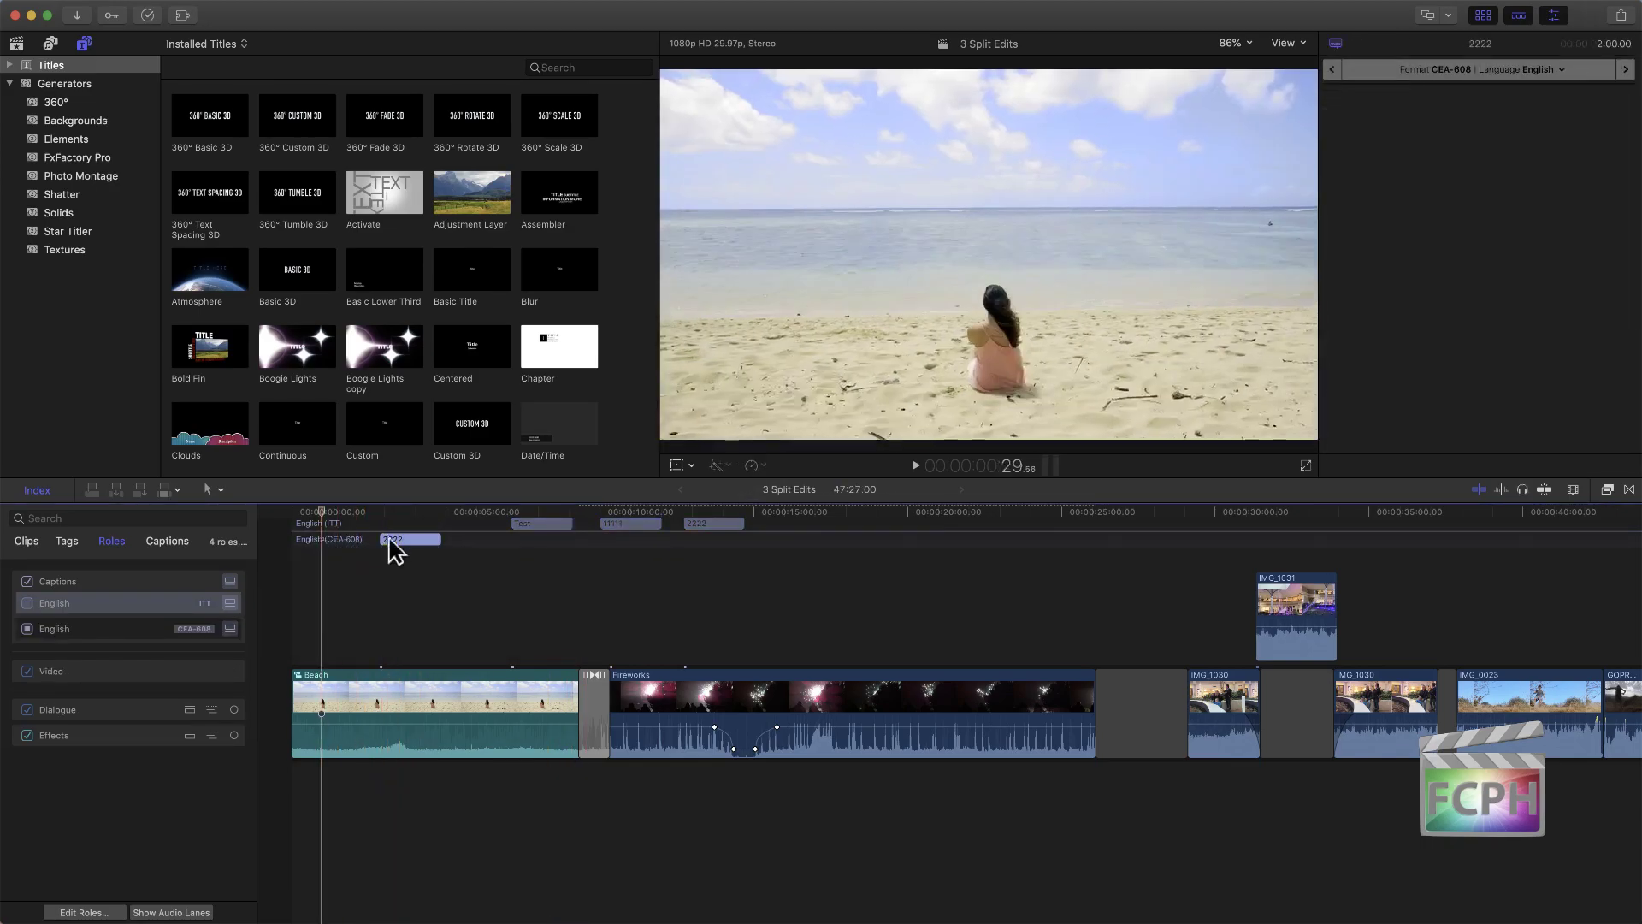
{"action": "left_click", "coordinate": [406, 541]}
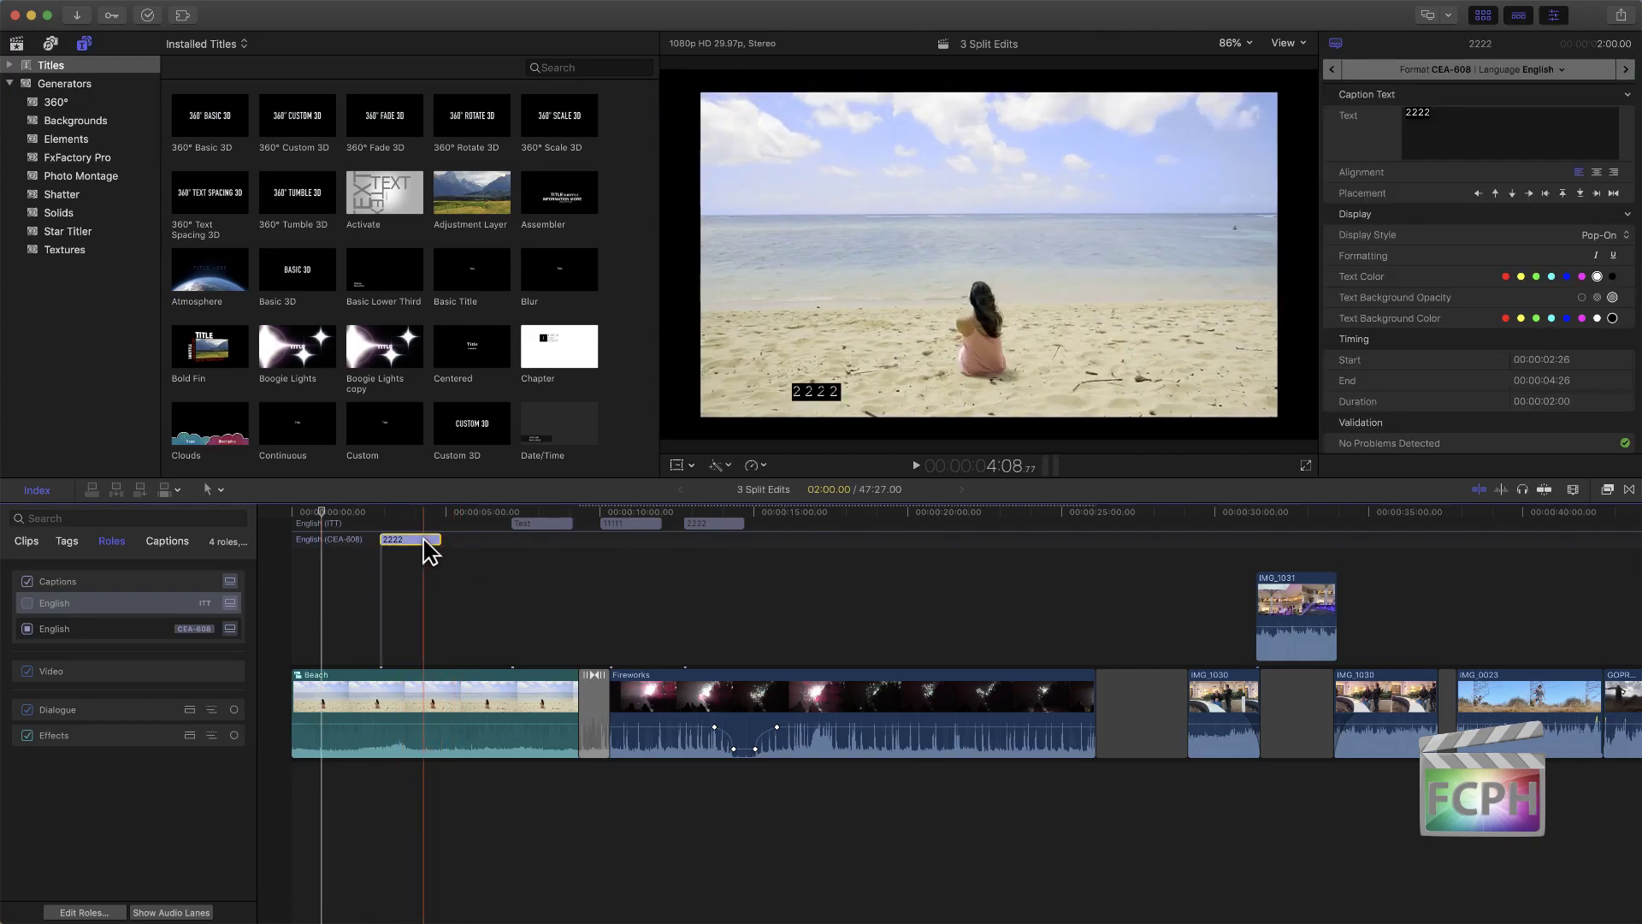
Step: In the library's caption roles, add another SRT role, add Finnish to the existing SRT role, and apply the changes
{"action": "double_click", "coordinate": [422, 540]}
{"action": "left_click", "coordinate": [493, 575]}
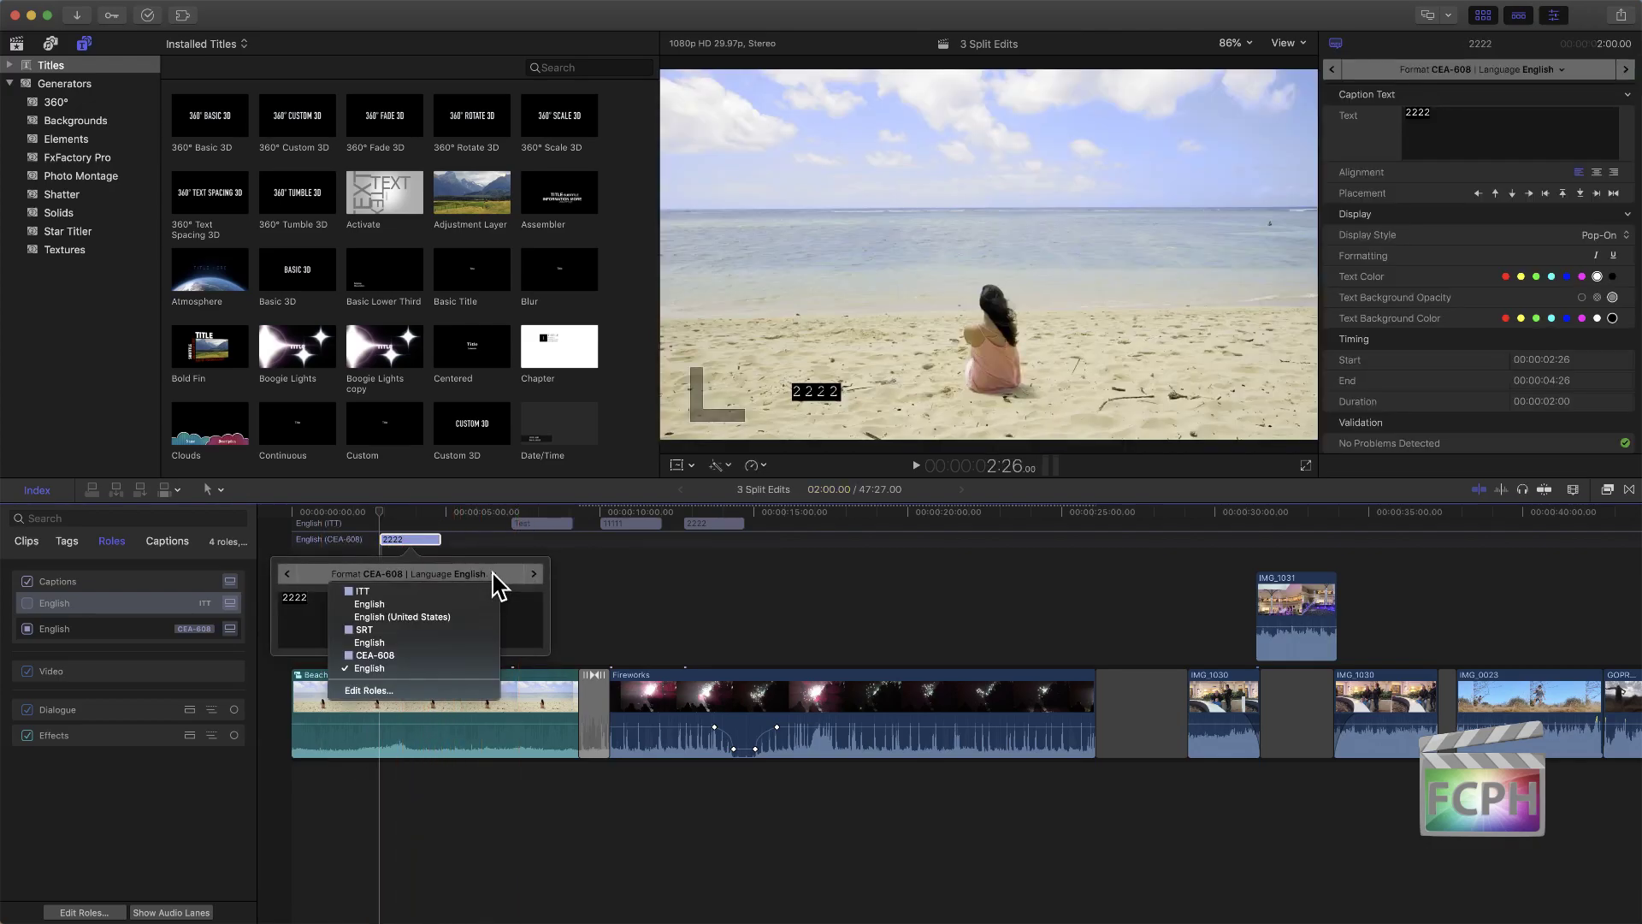
{"action": "left_click", "coordinate": [381, 692]}
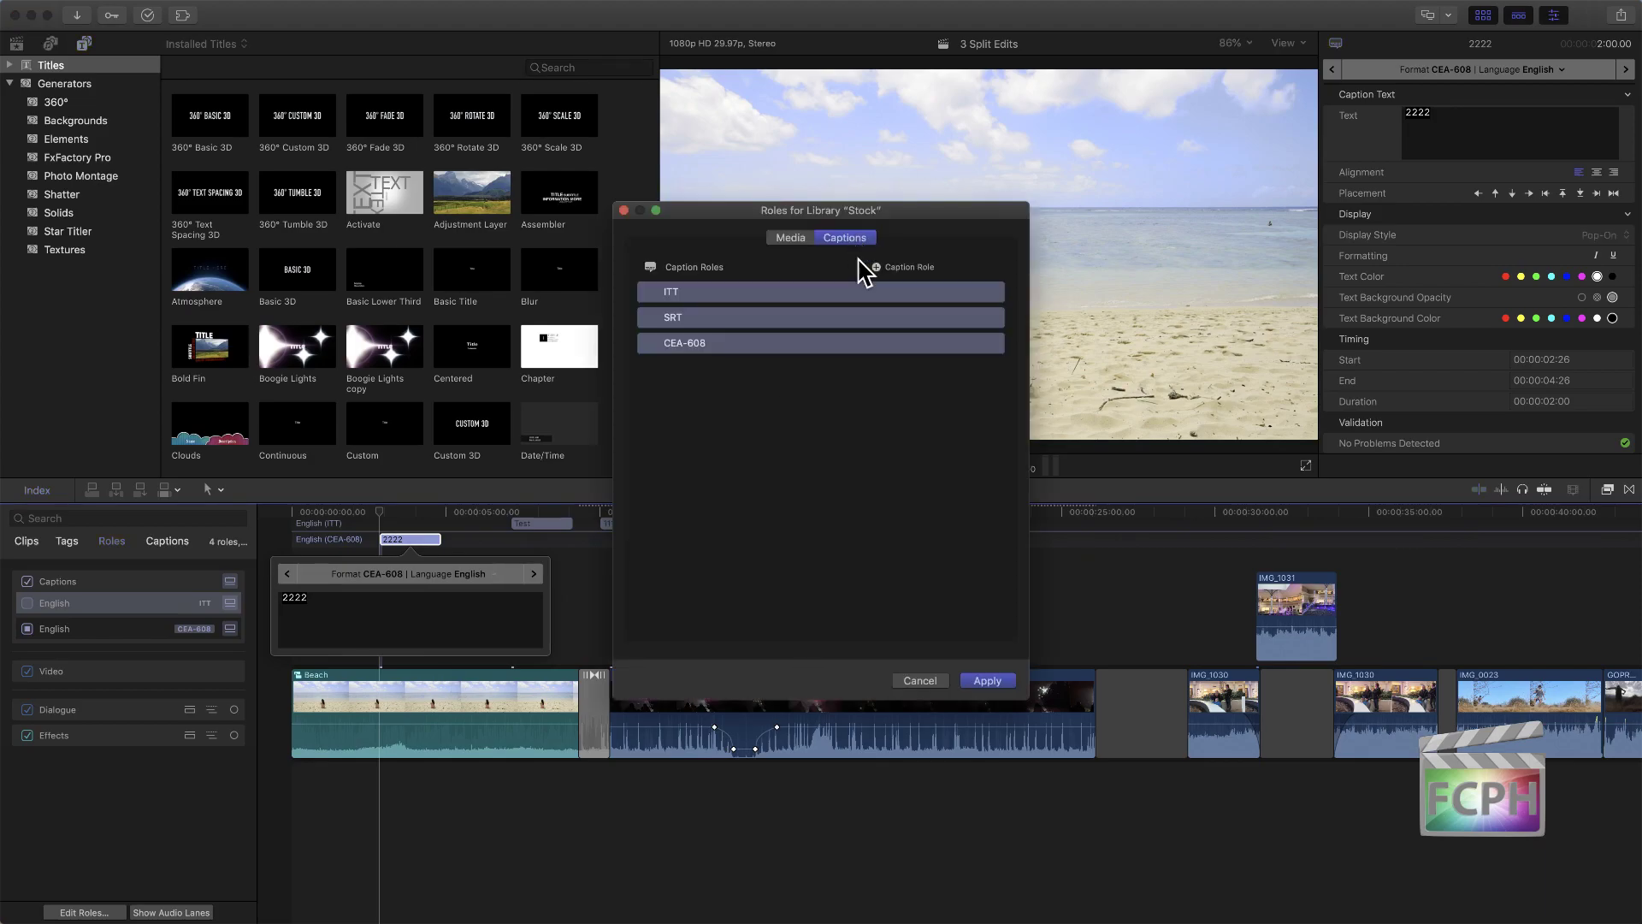
{"action": "left_click", "coordinate": [875, 268]}
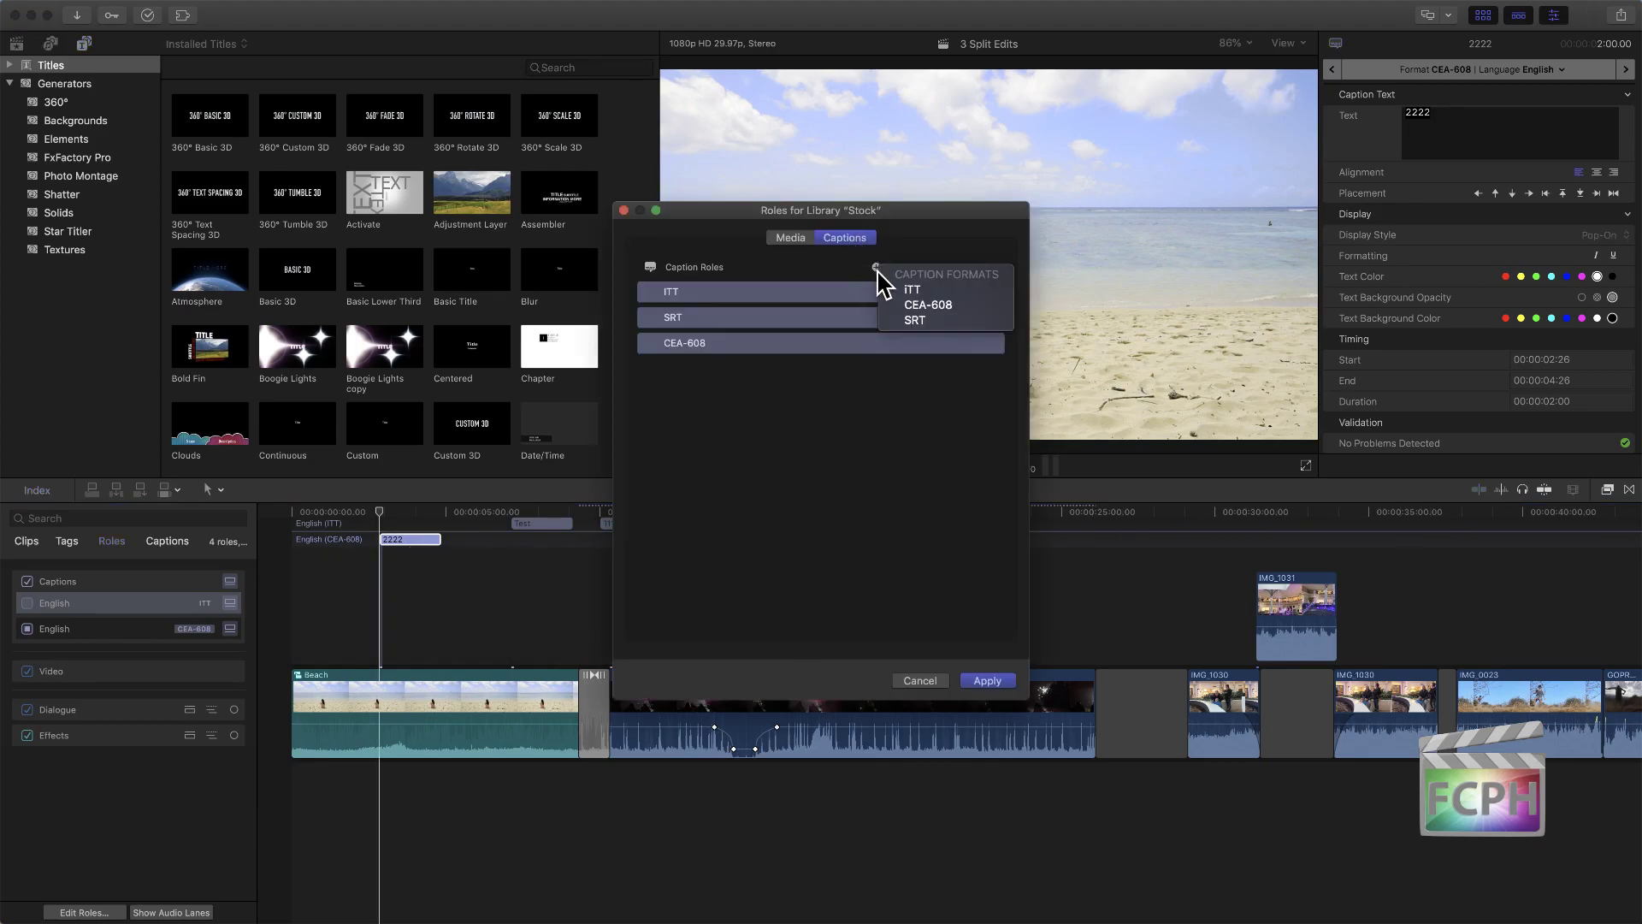
{"action": "left_click", "coordinate": [918, 320]}
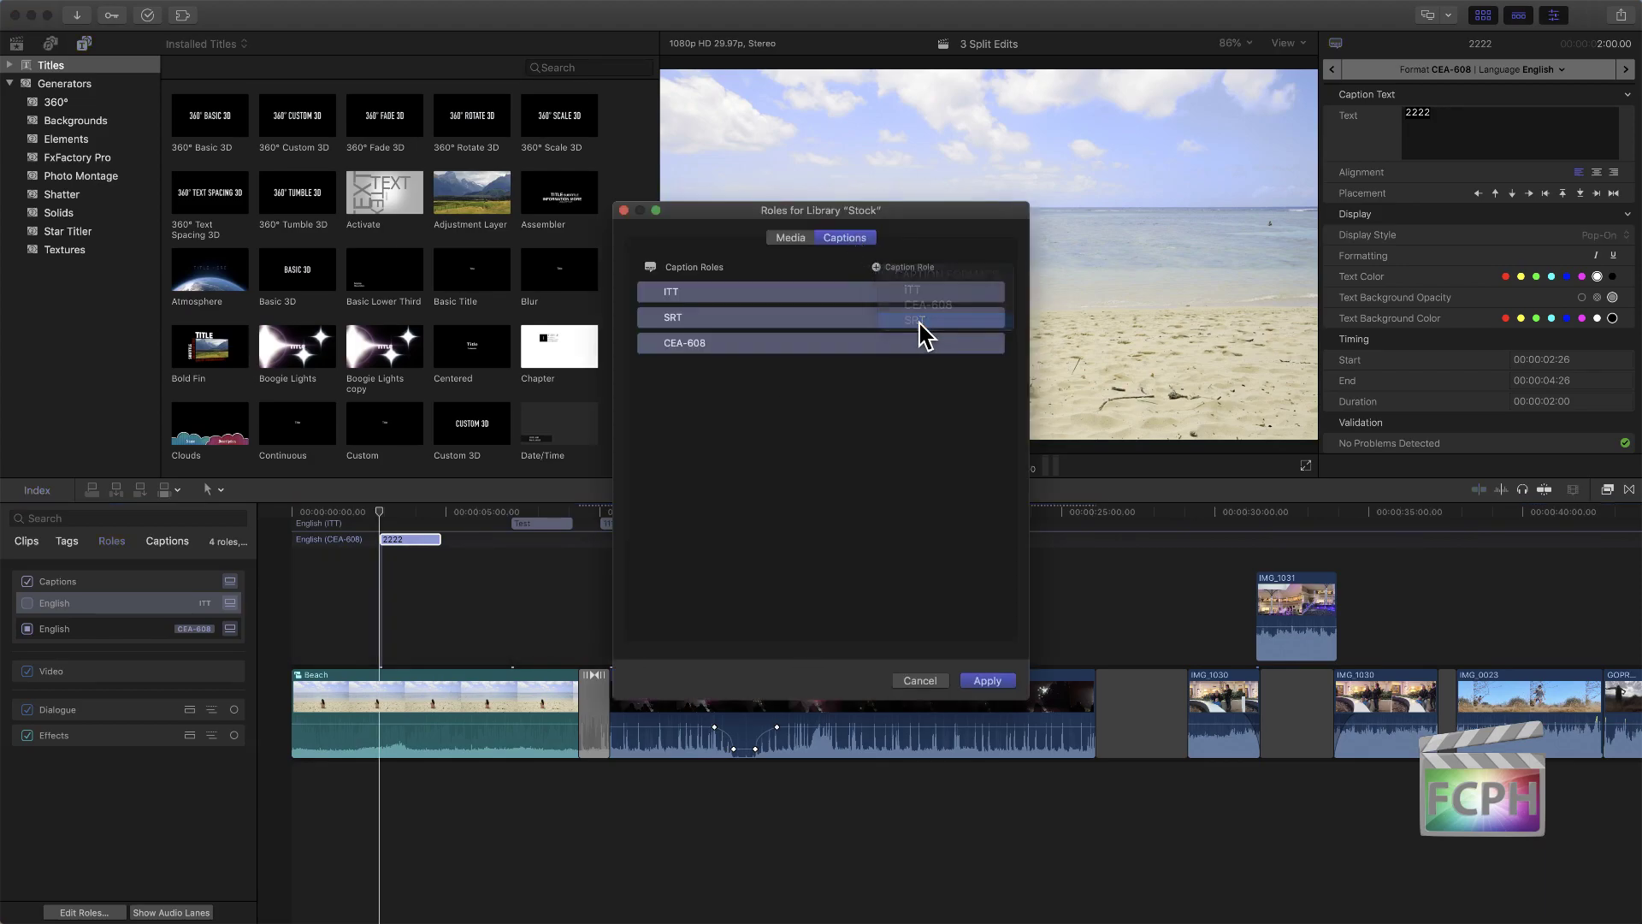
{"action": "left_click", "coordinate": [875, 317]}
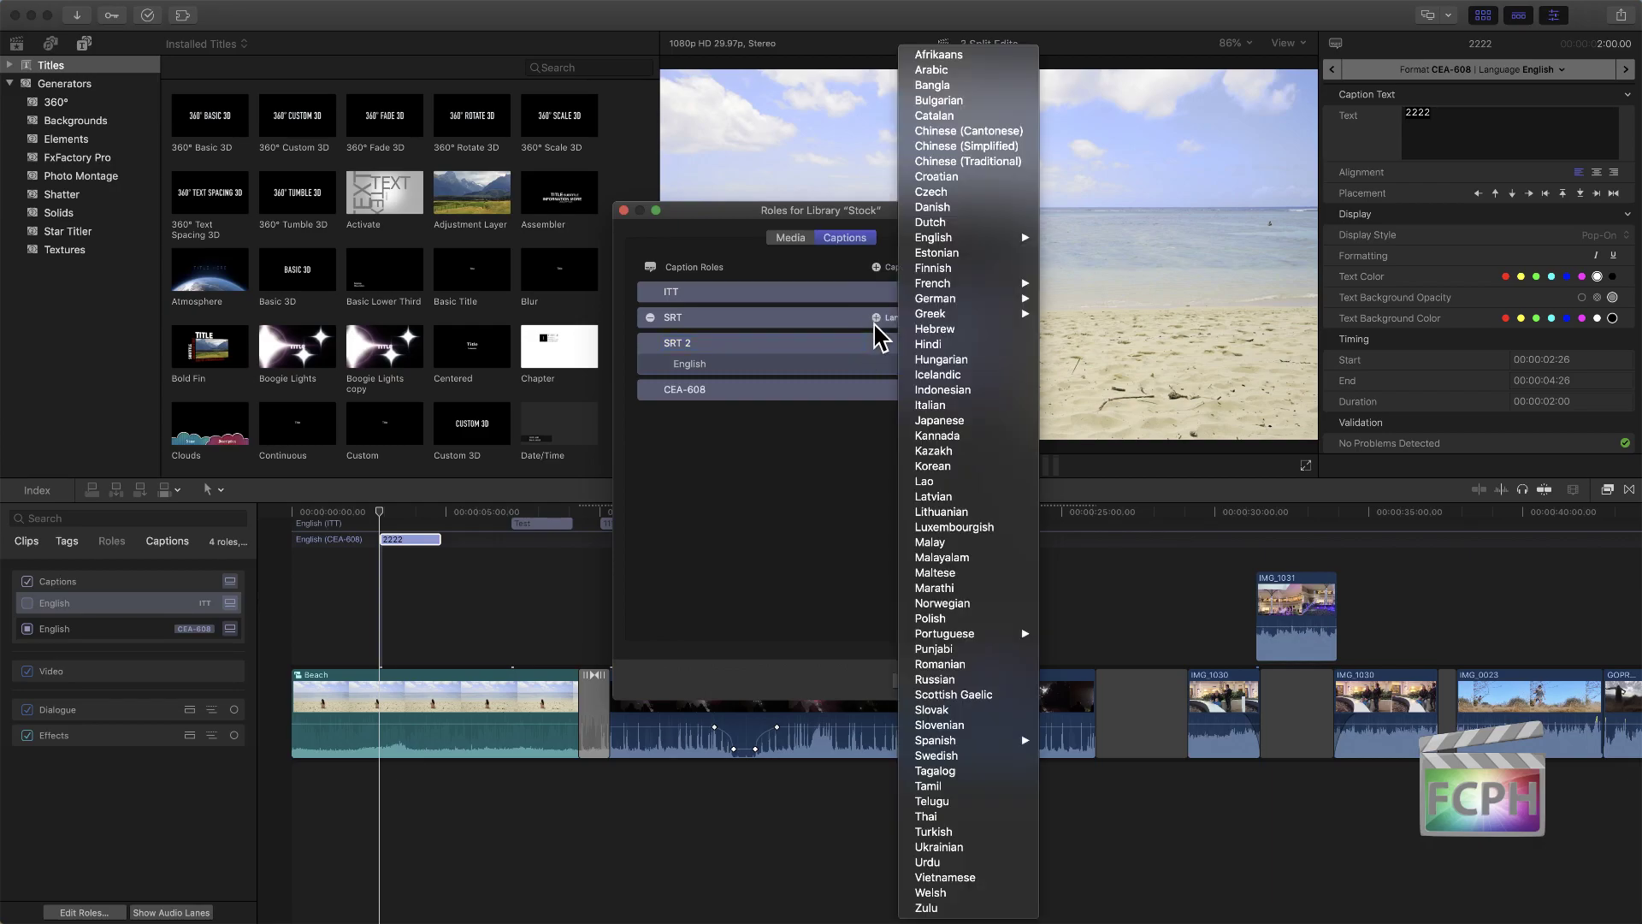
{"action": "left_click", "coordinate": [976, 270]}
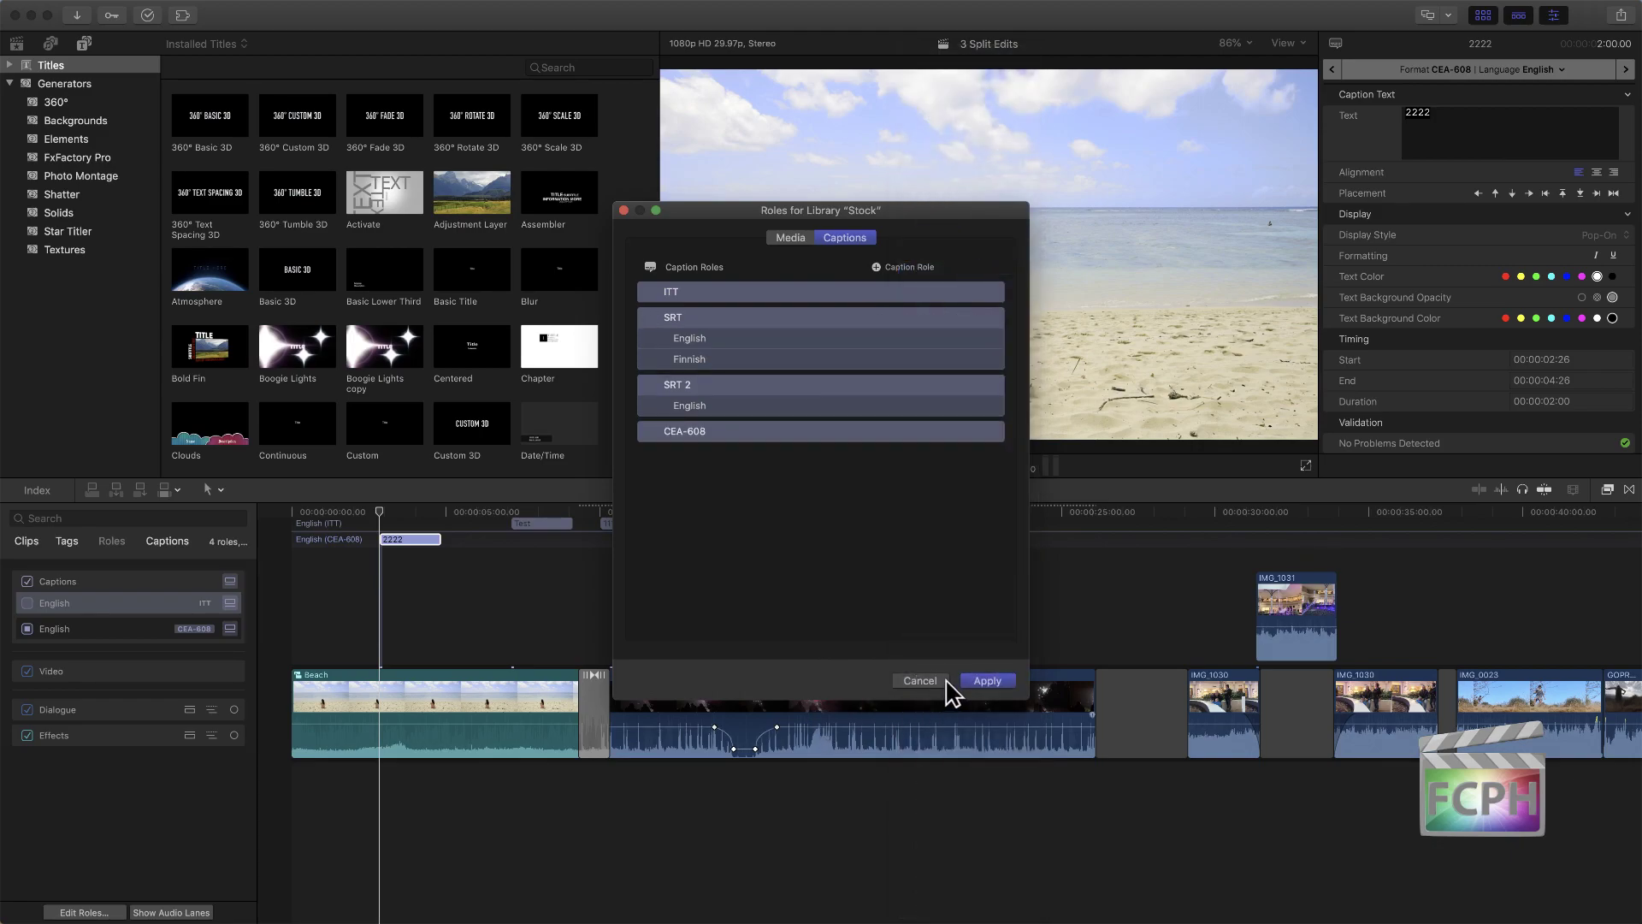
{"action": "left_click", "coordinate": [985, 682]}
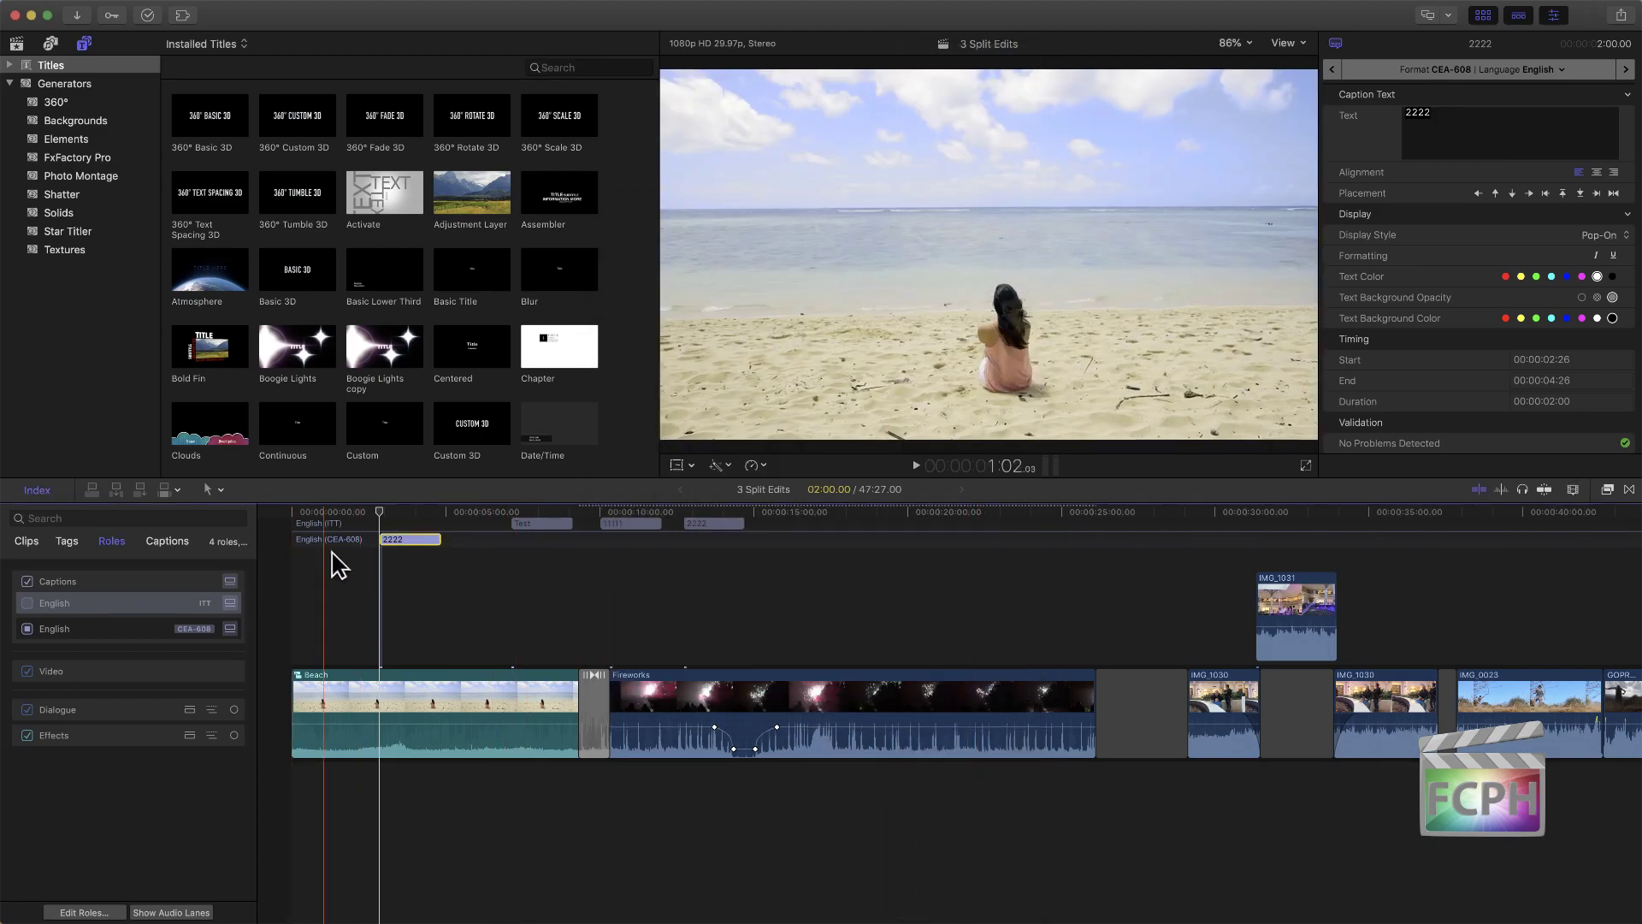
Step: Add a caption over the Beach clip at 00:00:03:14, assign it to SRT Finnish, and enter the text Aaaaa
{"action": "key", "text": "alt+c"}
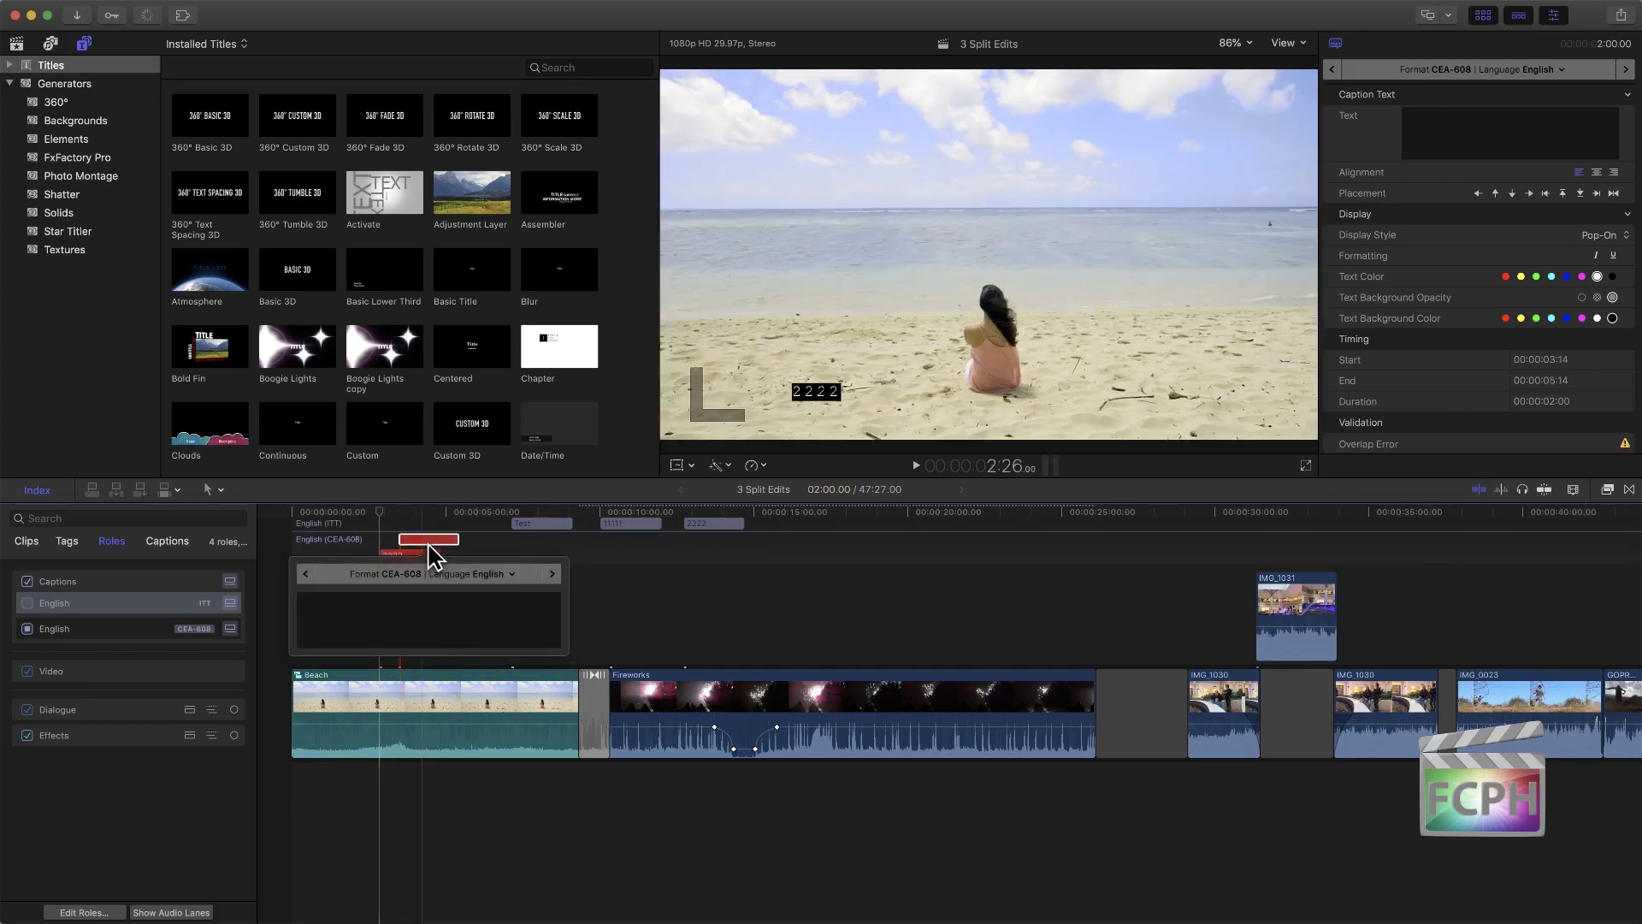
{"action": "left_click", "coordinate": [507, 574]}
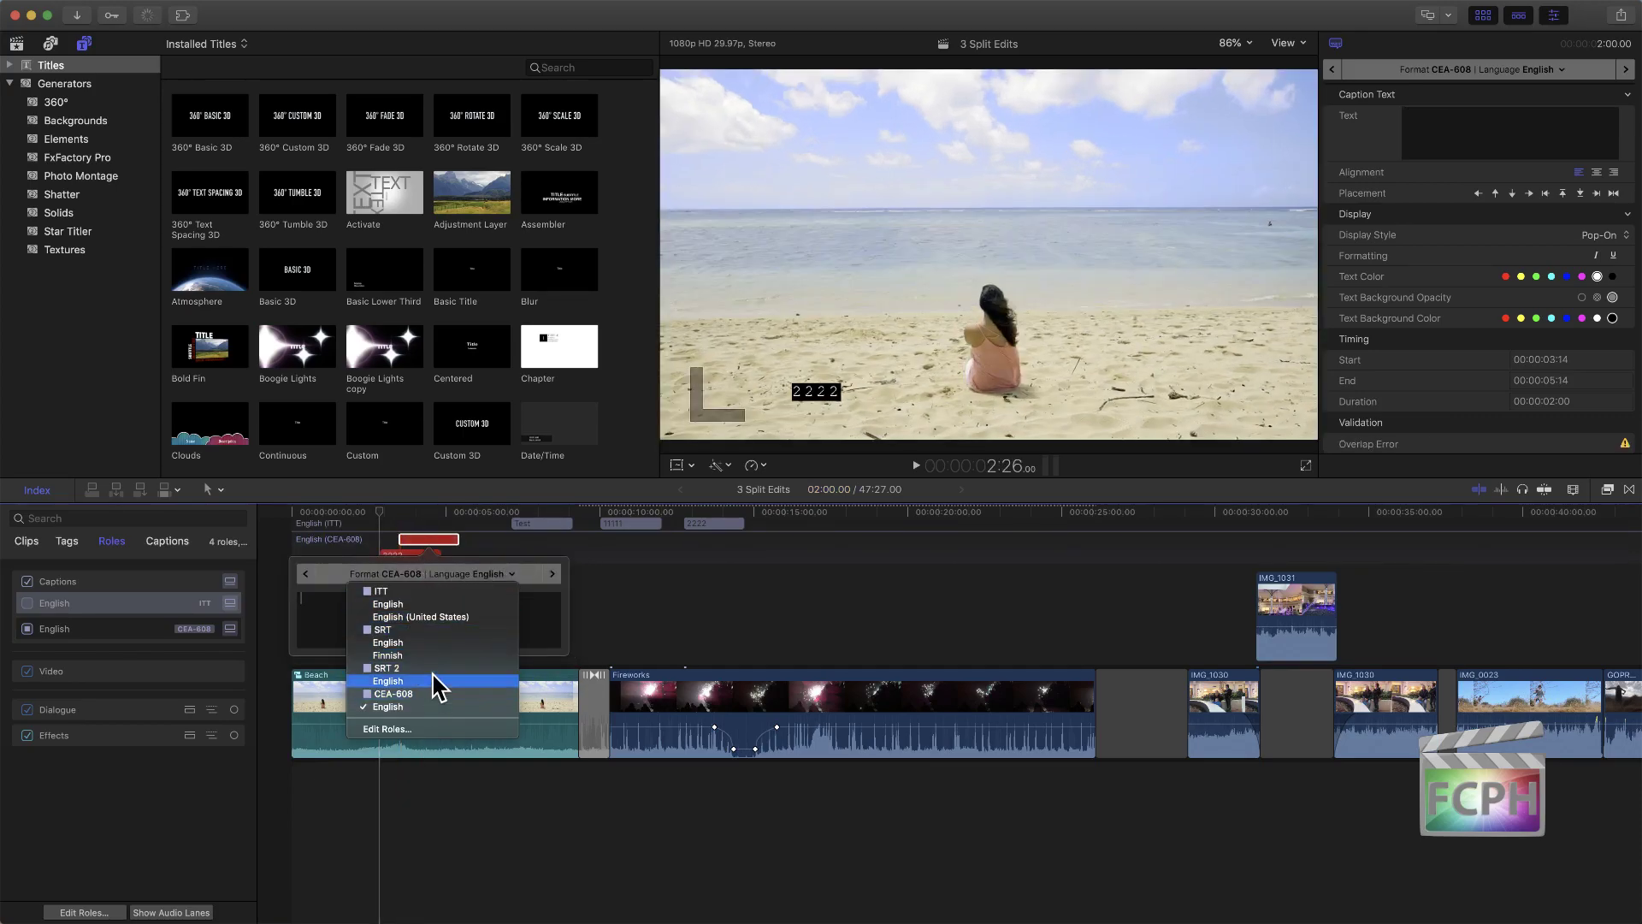
{"action": "left_click", "coordinate": [464, 656]}
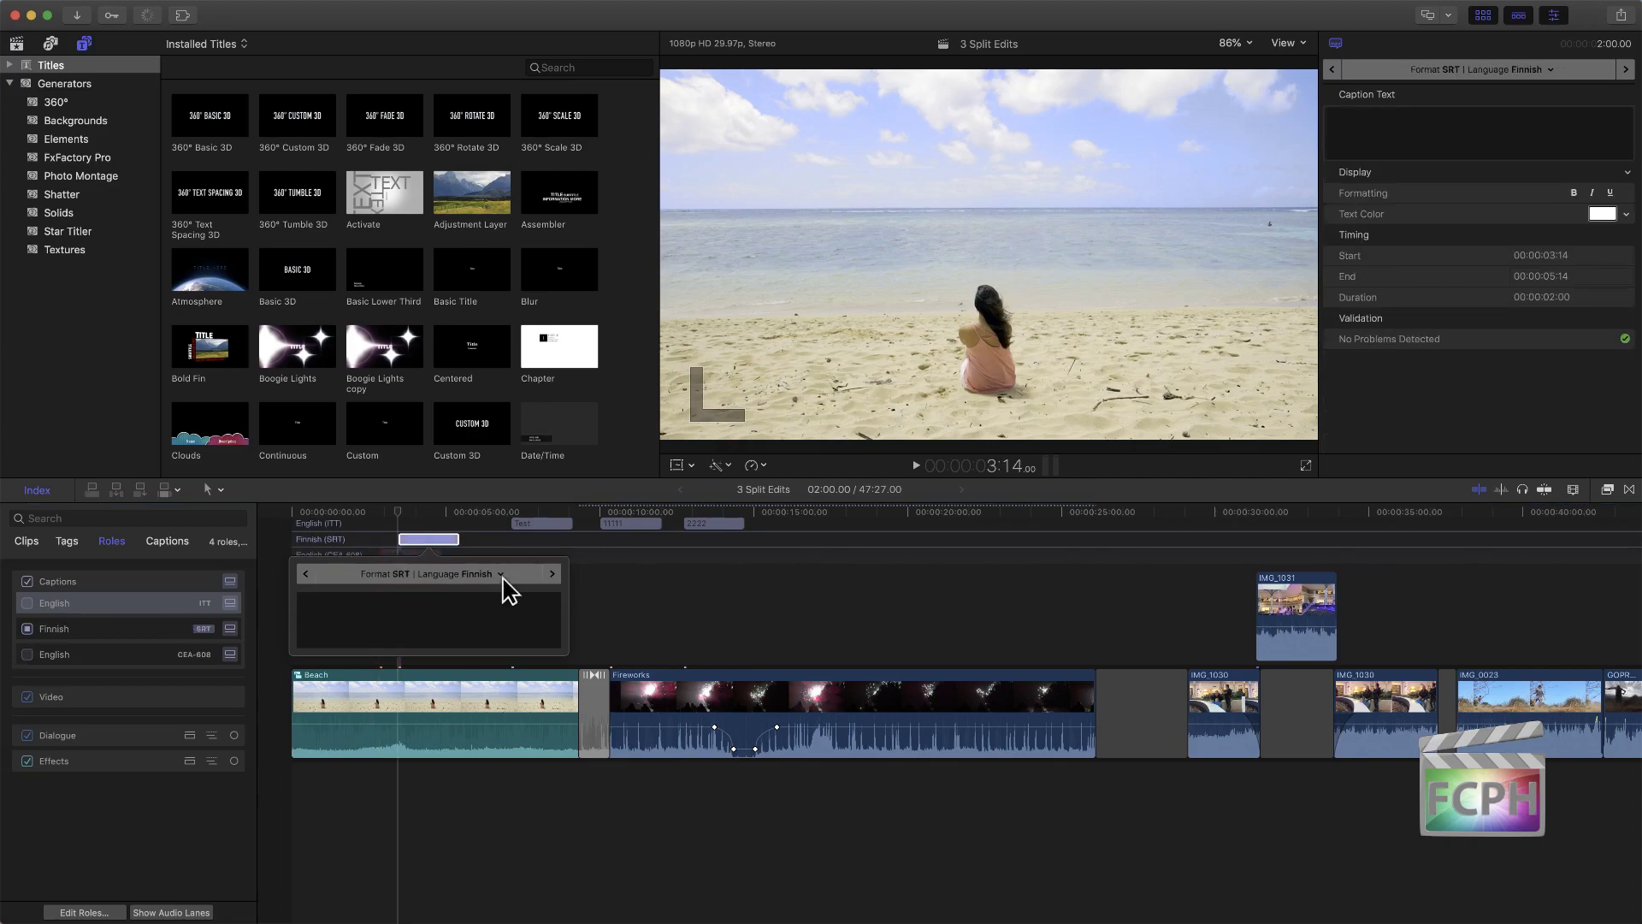
{"action": "type", "text": "aaaaa"}
{"action": "left_click", "coordinate": [610, 613]}
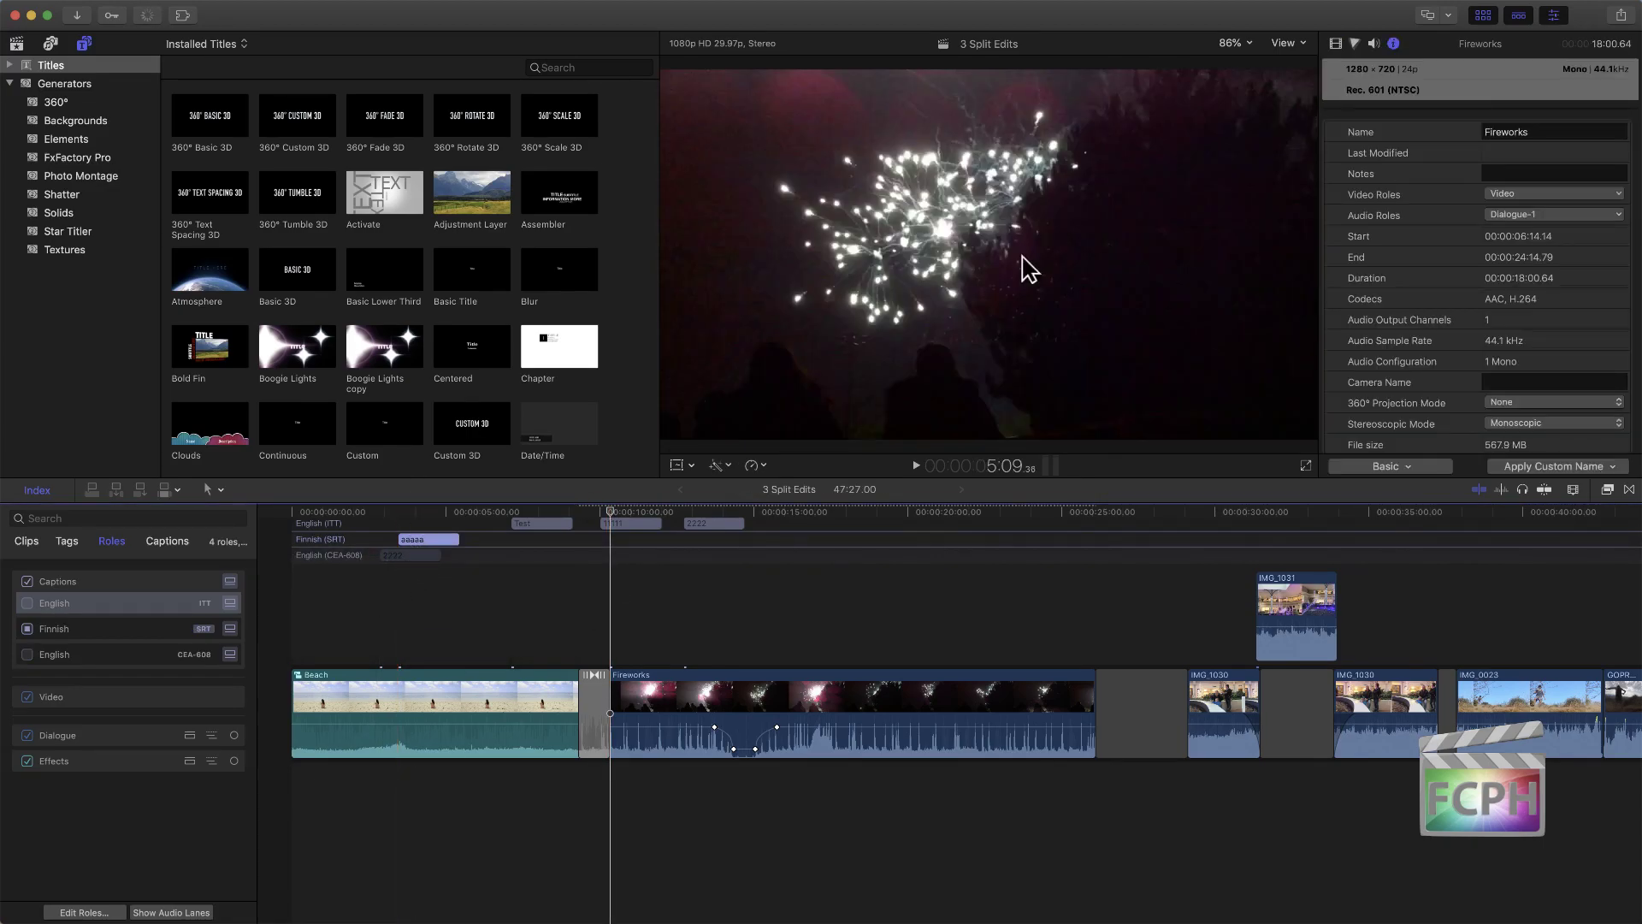
Step: Examine which caption languages the YouTube share settings offer for inclusion, and close them without exporting
{"action": "left_click", "coordinate": [1617, 15]}
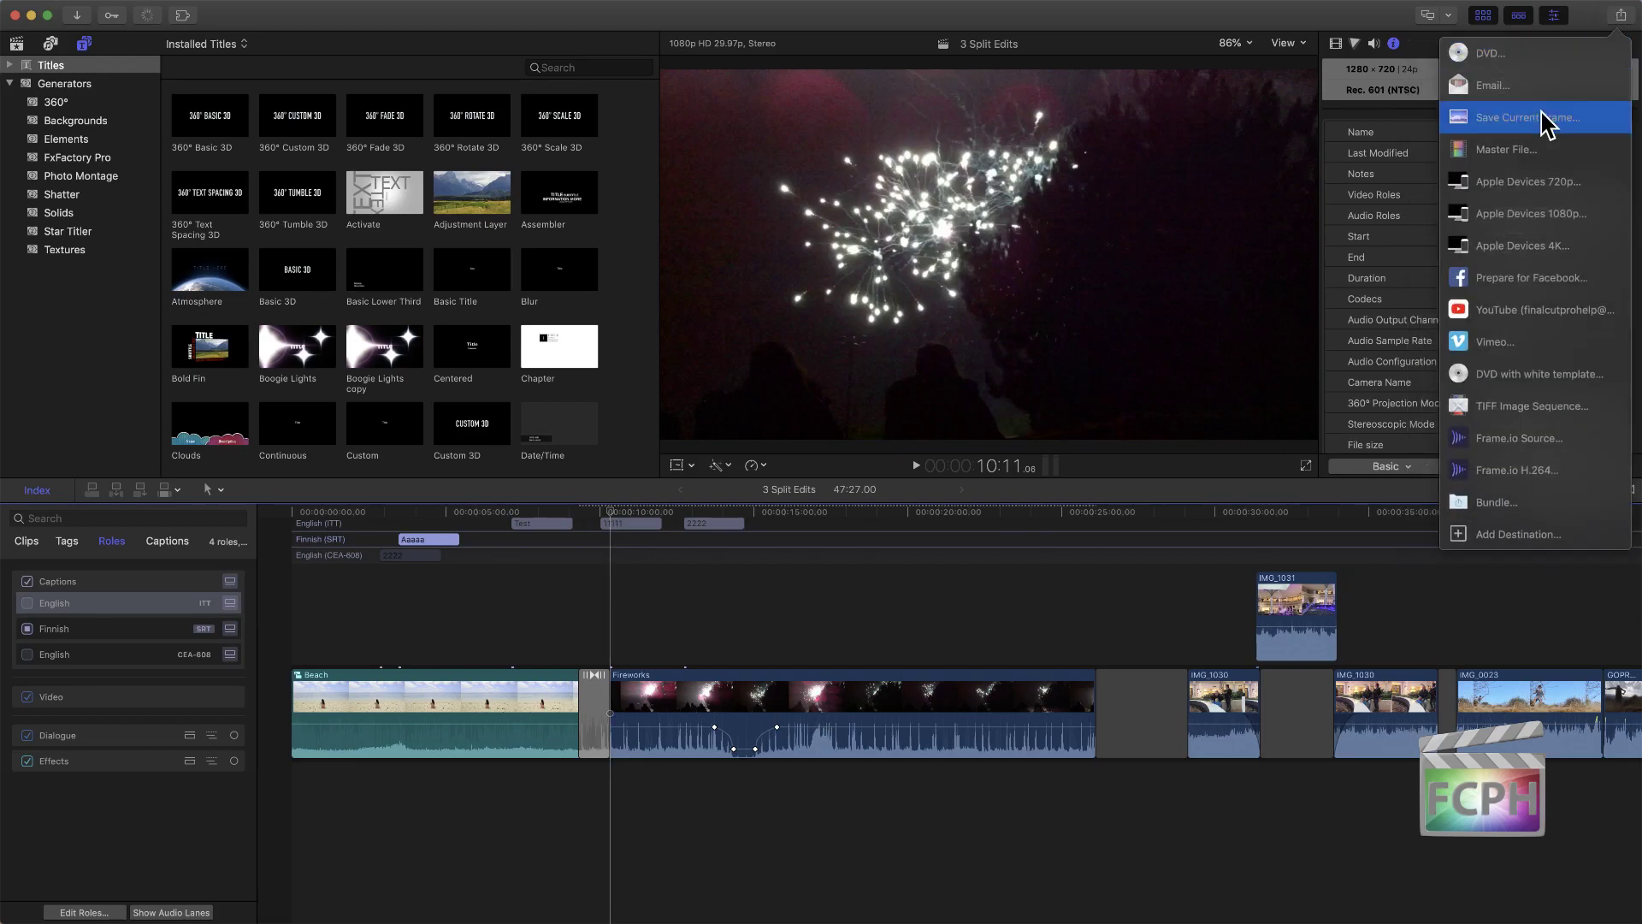
{"action": "left_click", "coordinate": [1506, 329]}
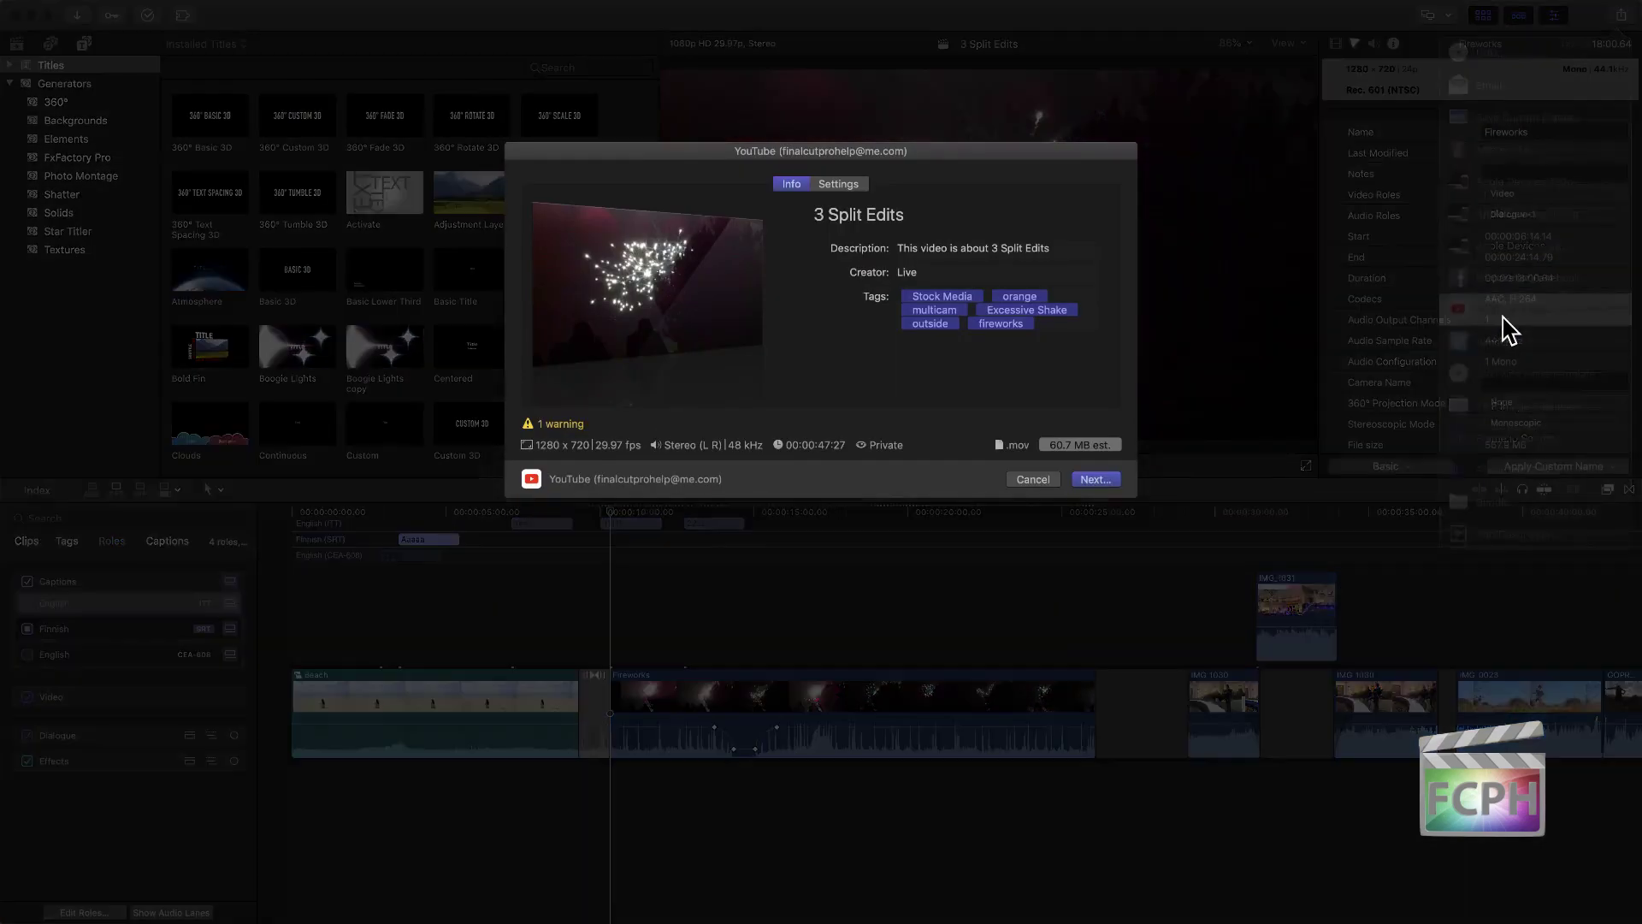
{"action": "left_click", "coordinate": [849, 185]}
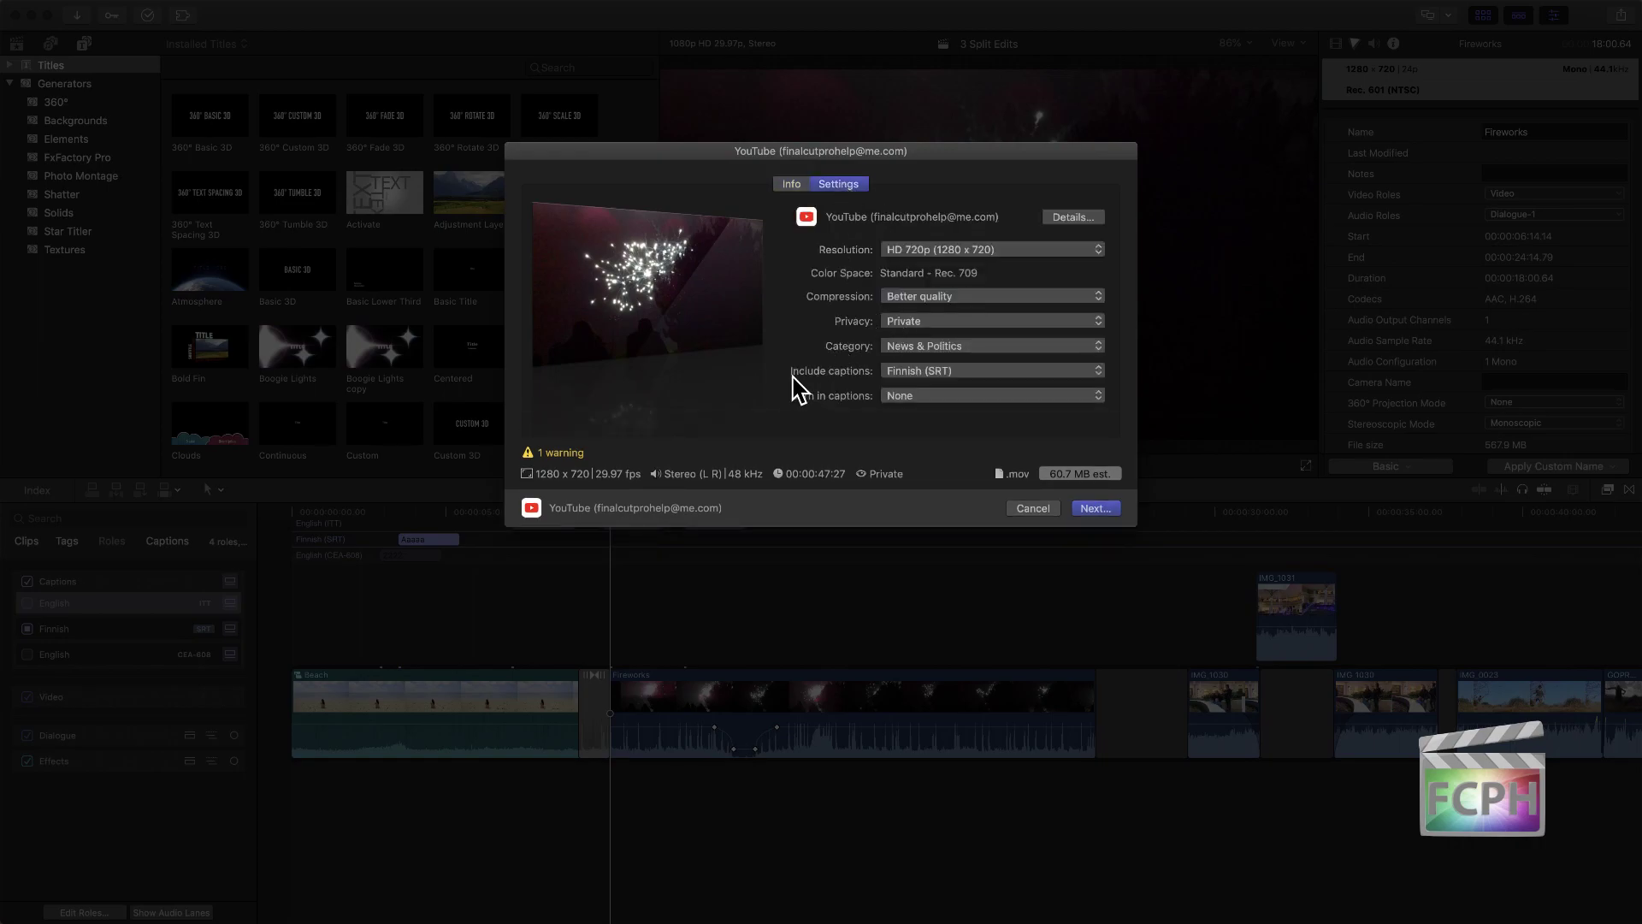
{"action": "left_click", "coordinate": [955, 371]}
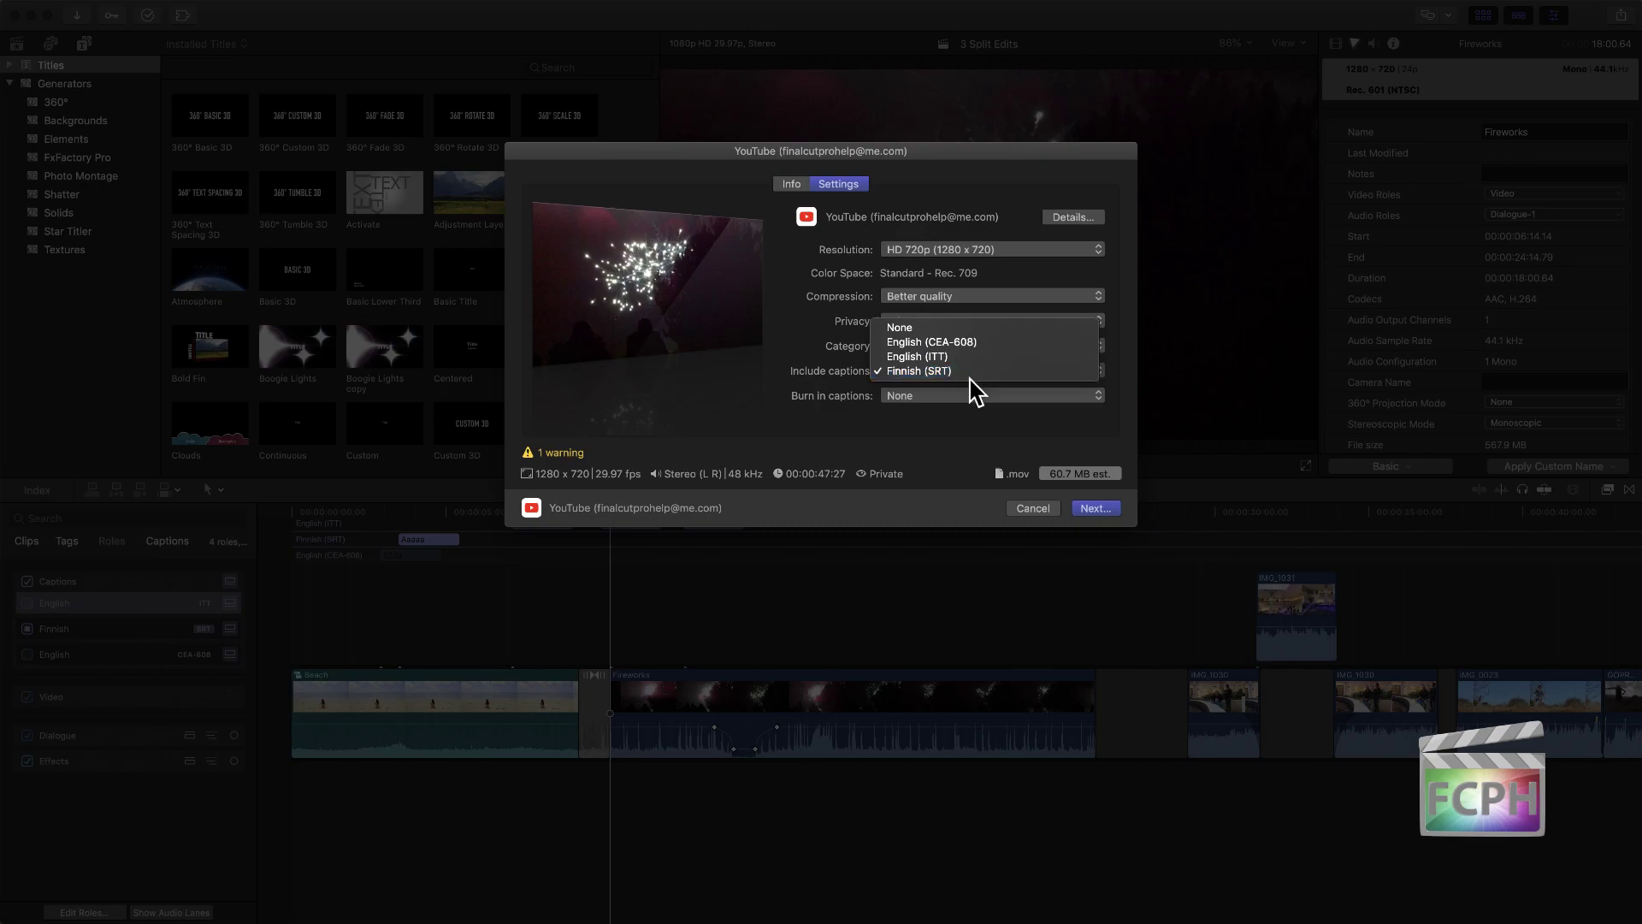
{"action": "left_click", "coordinate": [982, 546]}
{"action": "left_click", "coordinate": [1019, 510]}
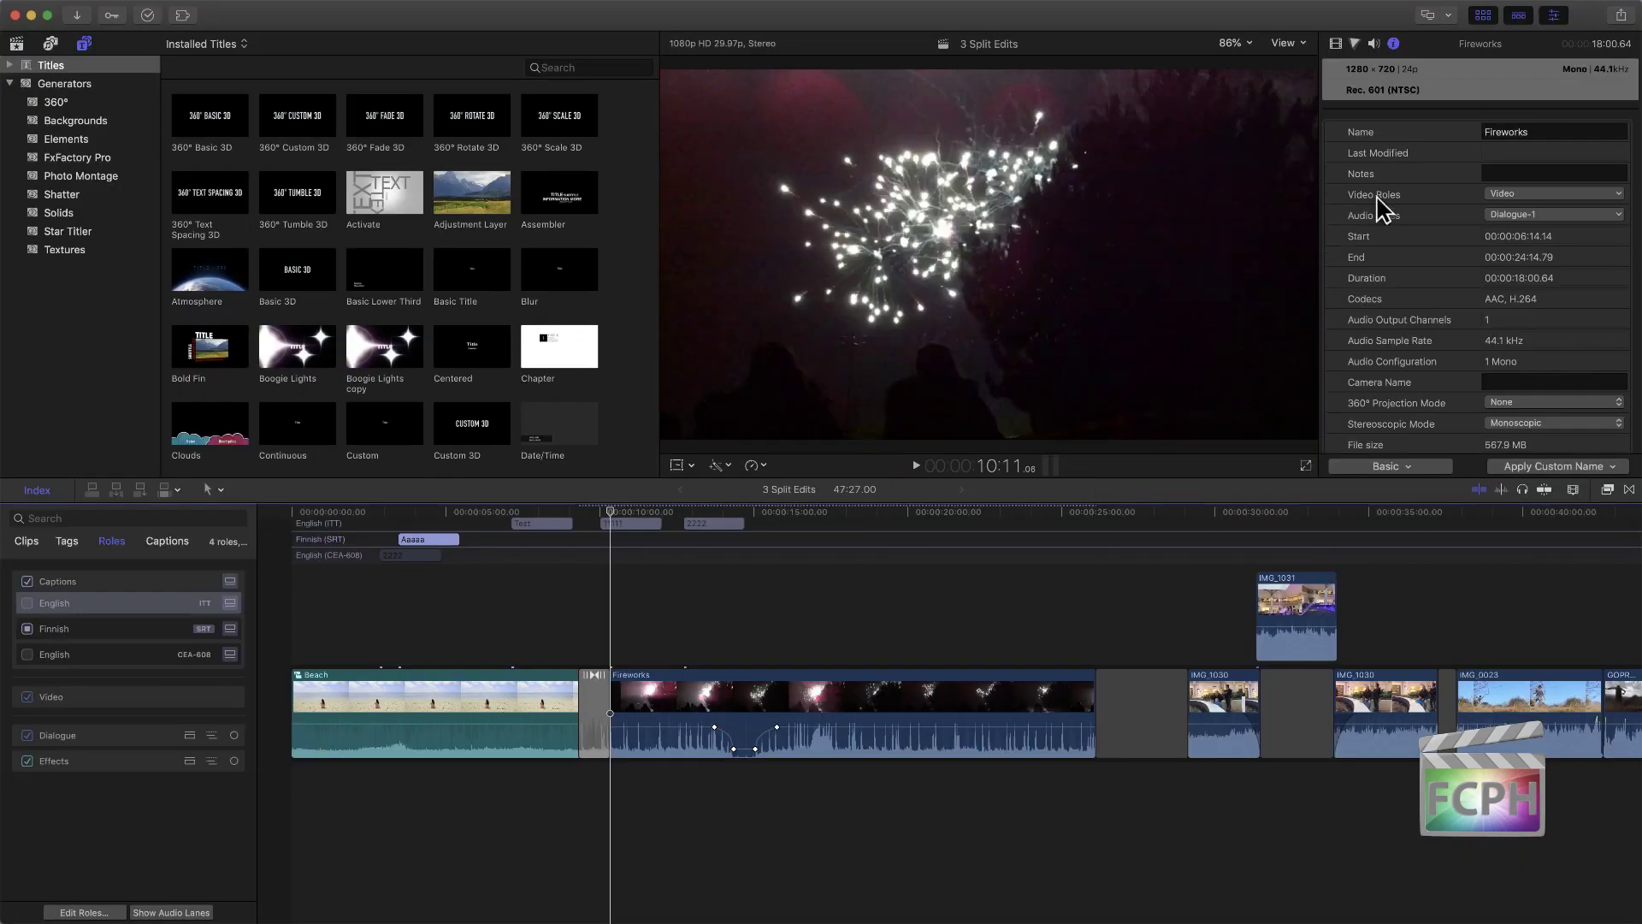
Step: Examine the Master File caption export options, try embedding English (CEA-608) in the video track, and close without exporting
{"action": "left_click", "coordinate": [1620, 15]}
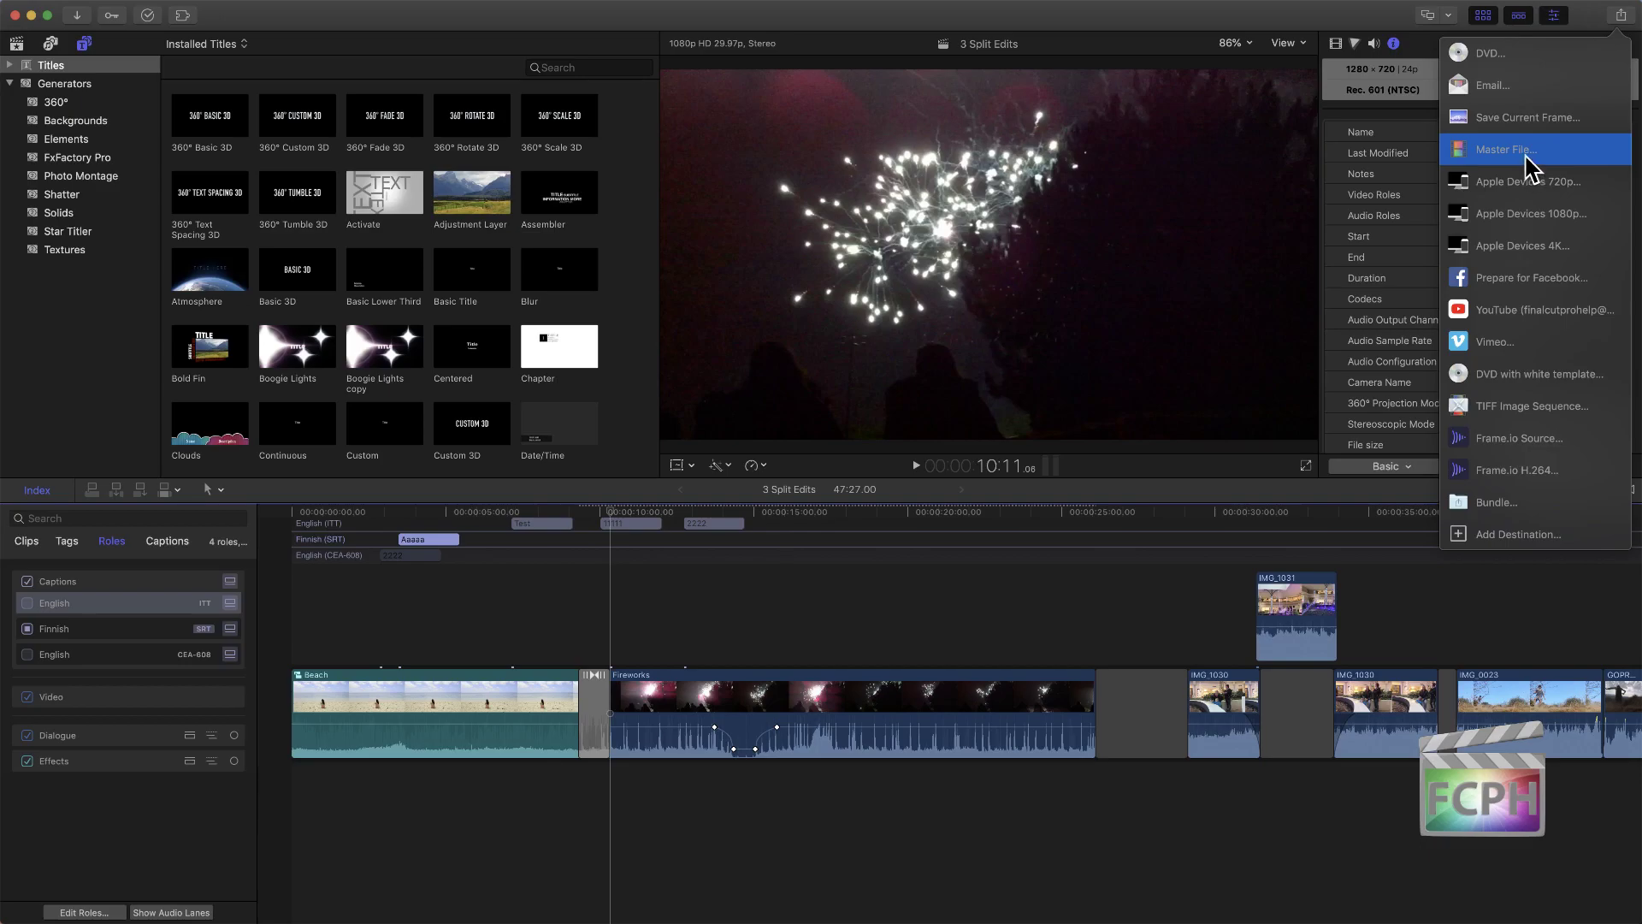
{"action": "left_click", "coordinate": [1531, 165]}
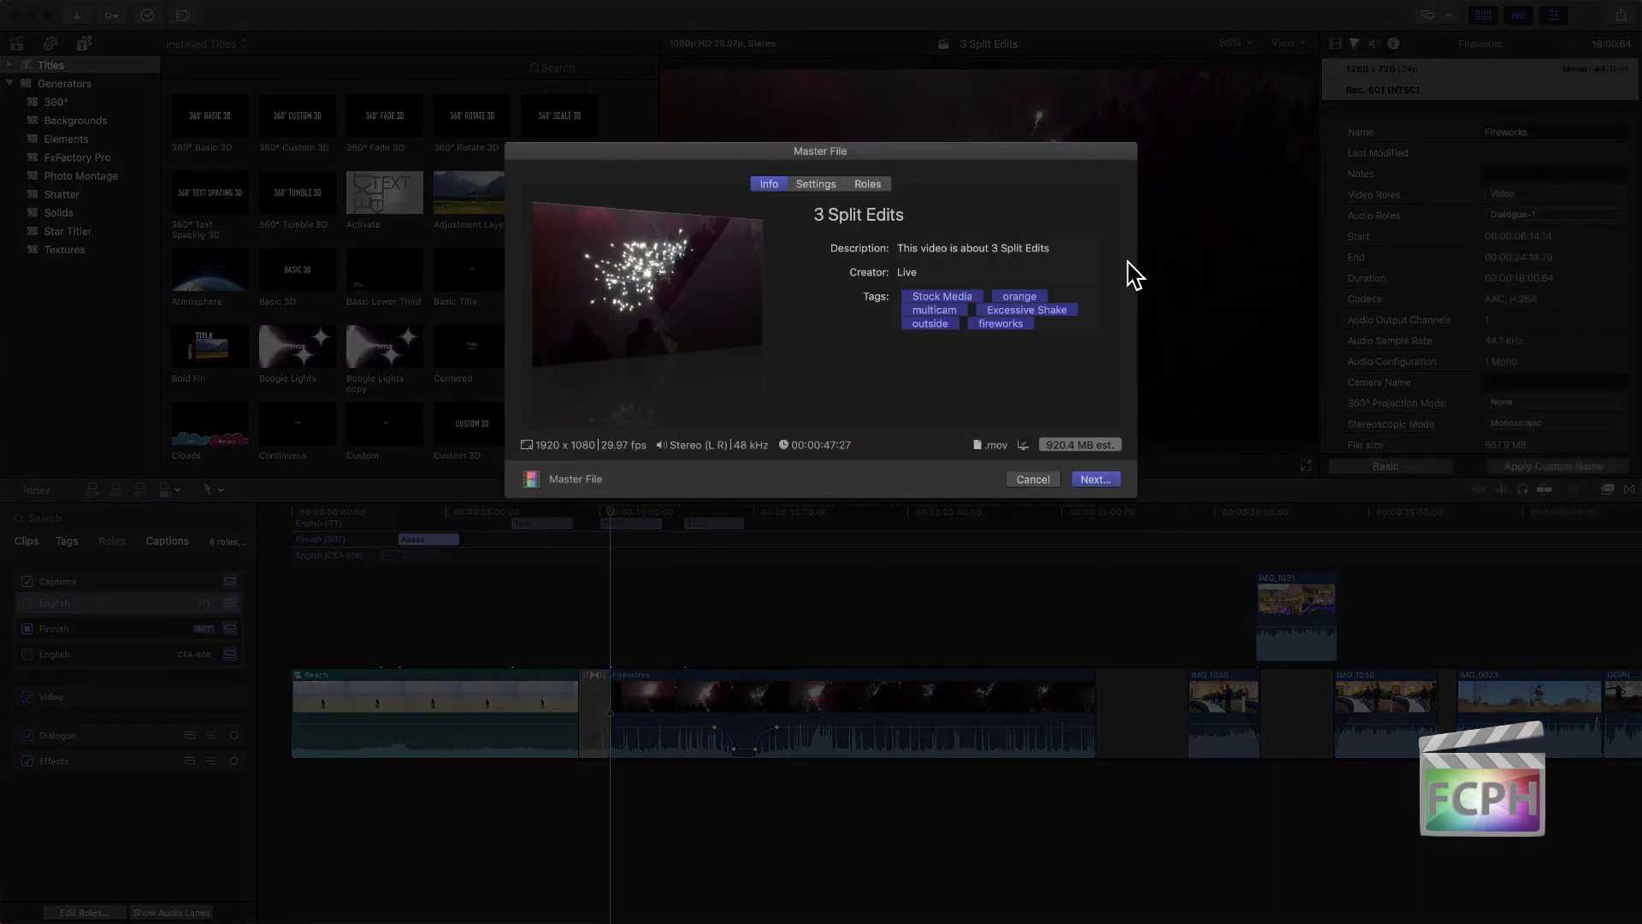
{"action": "left_click", "coordinate": [872, 184]}
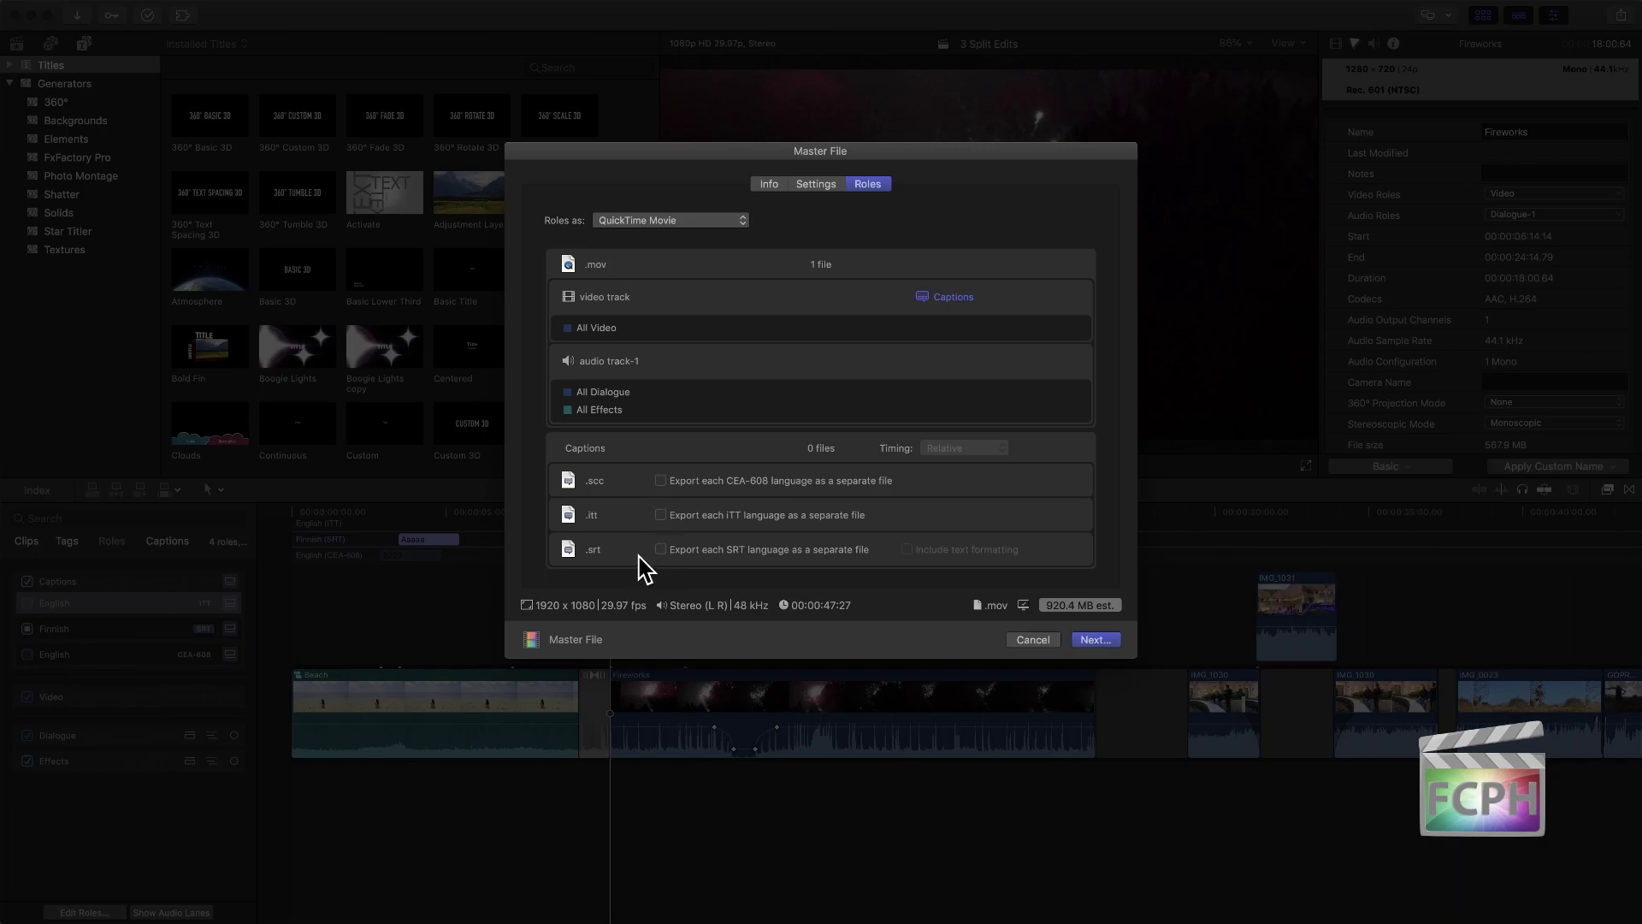
{"action": "left_click", "coordinate": [922, 297]}
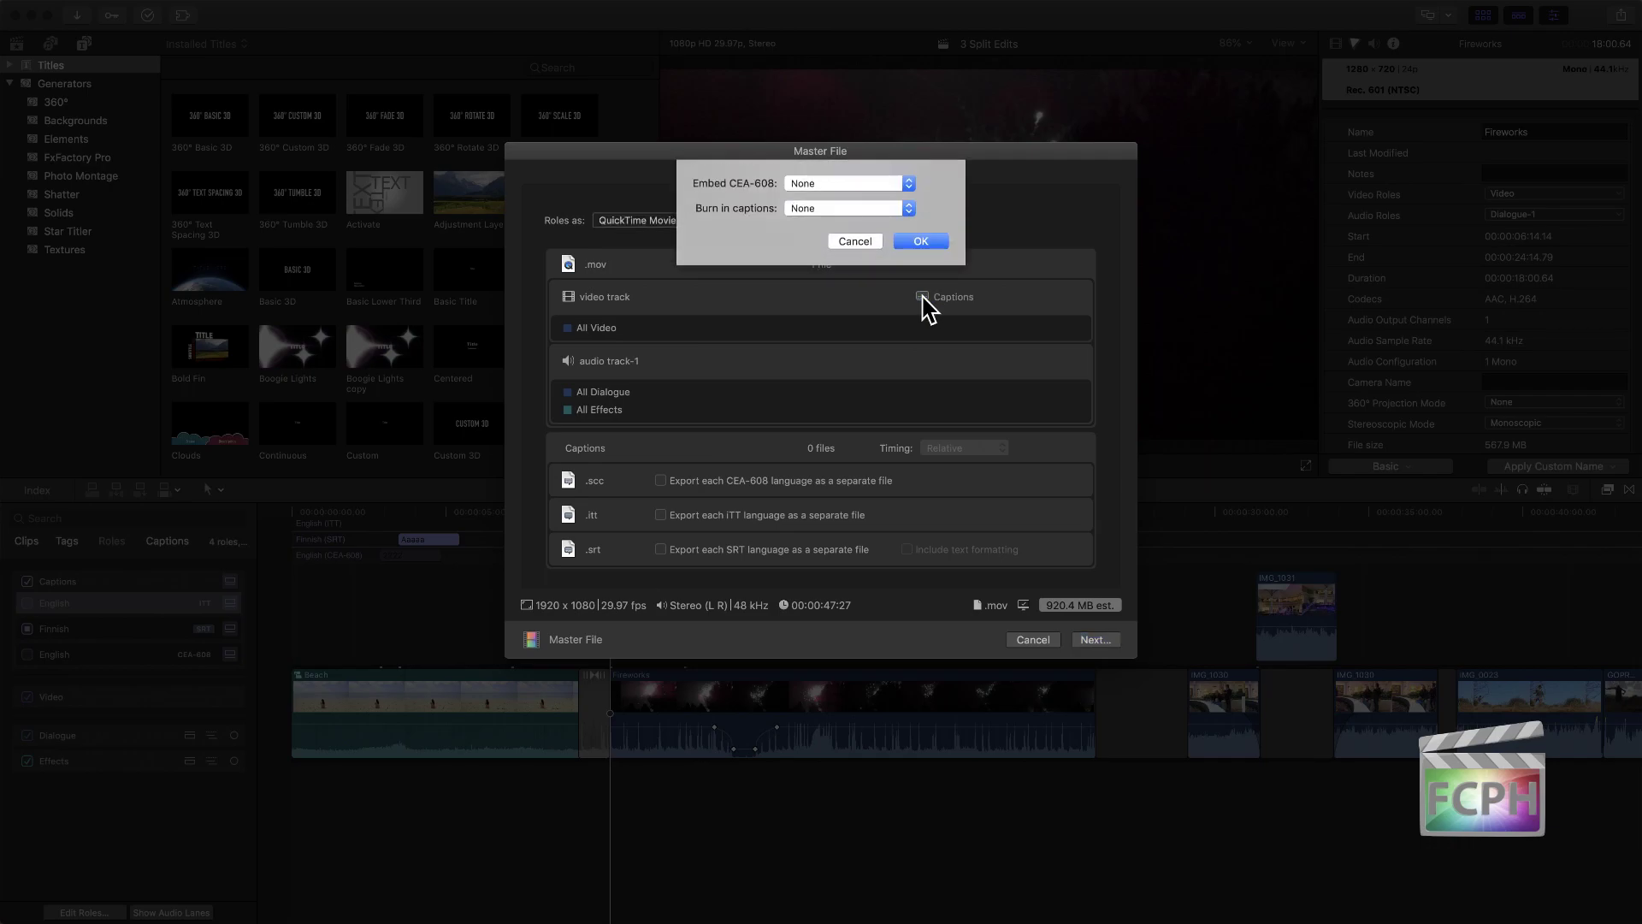
{"action": "left_click", "coordinate": [845, 184]}
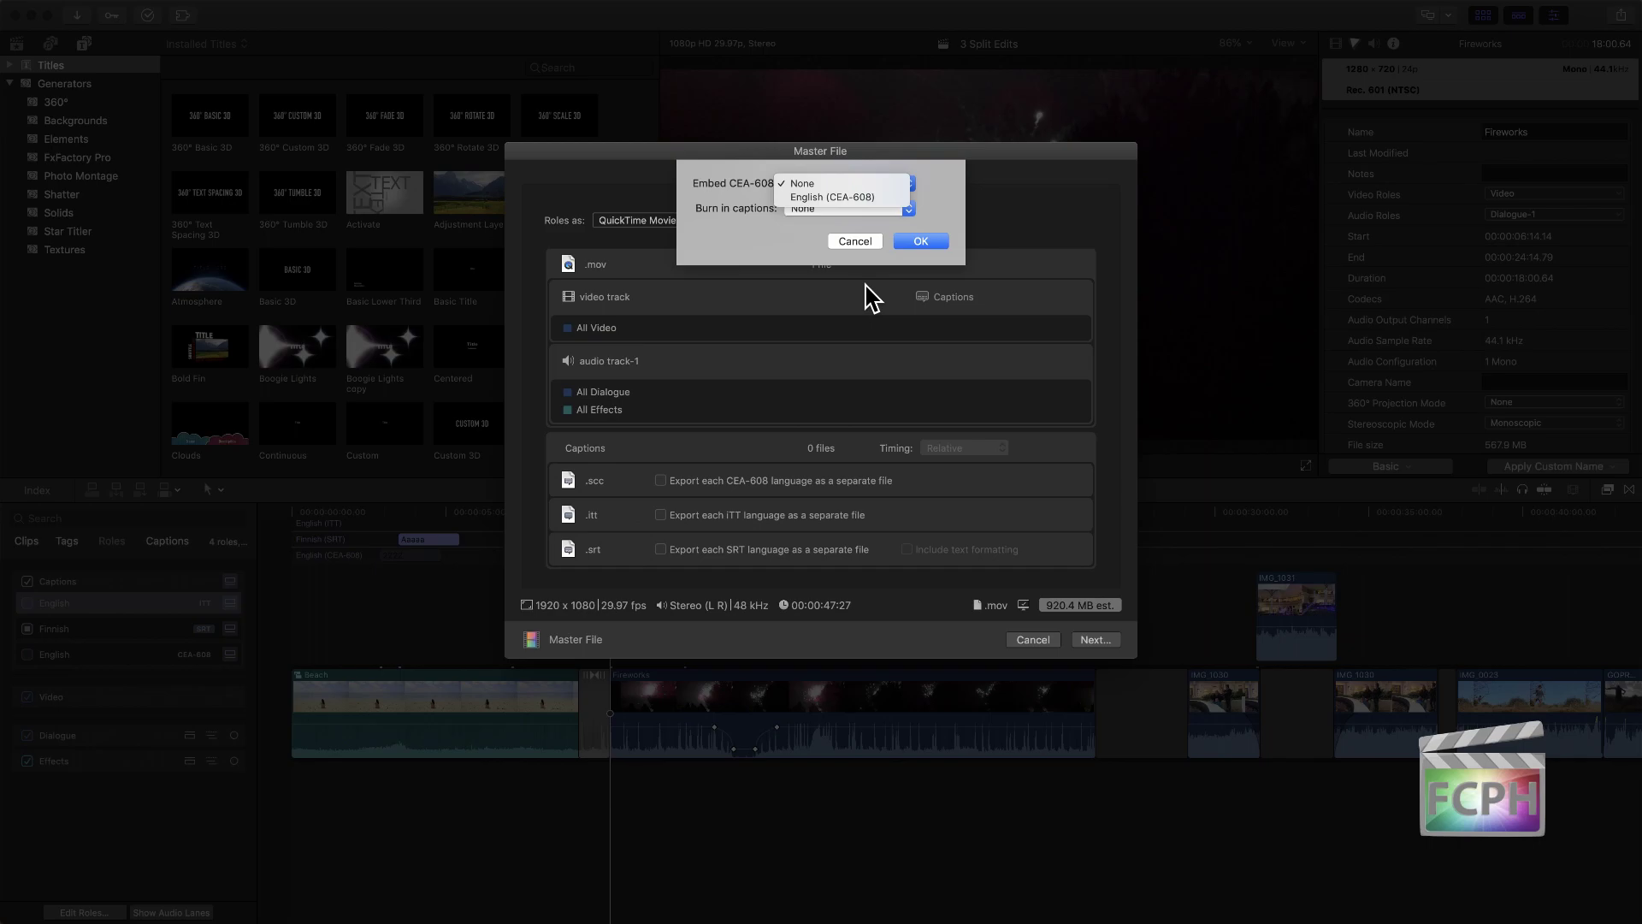
{"action": "left_click", "coordinate": [869, 193]}
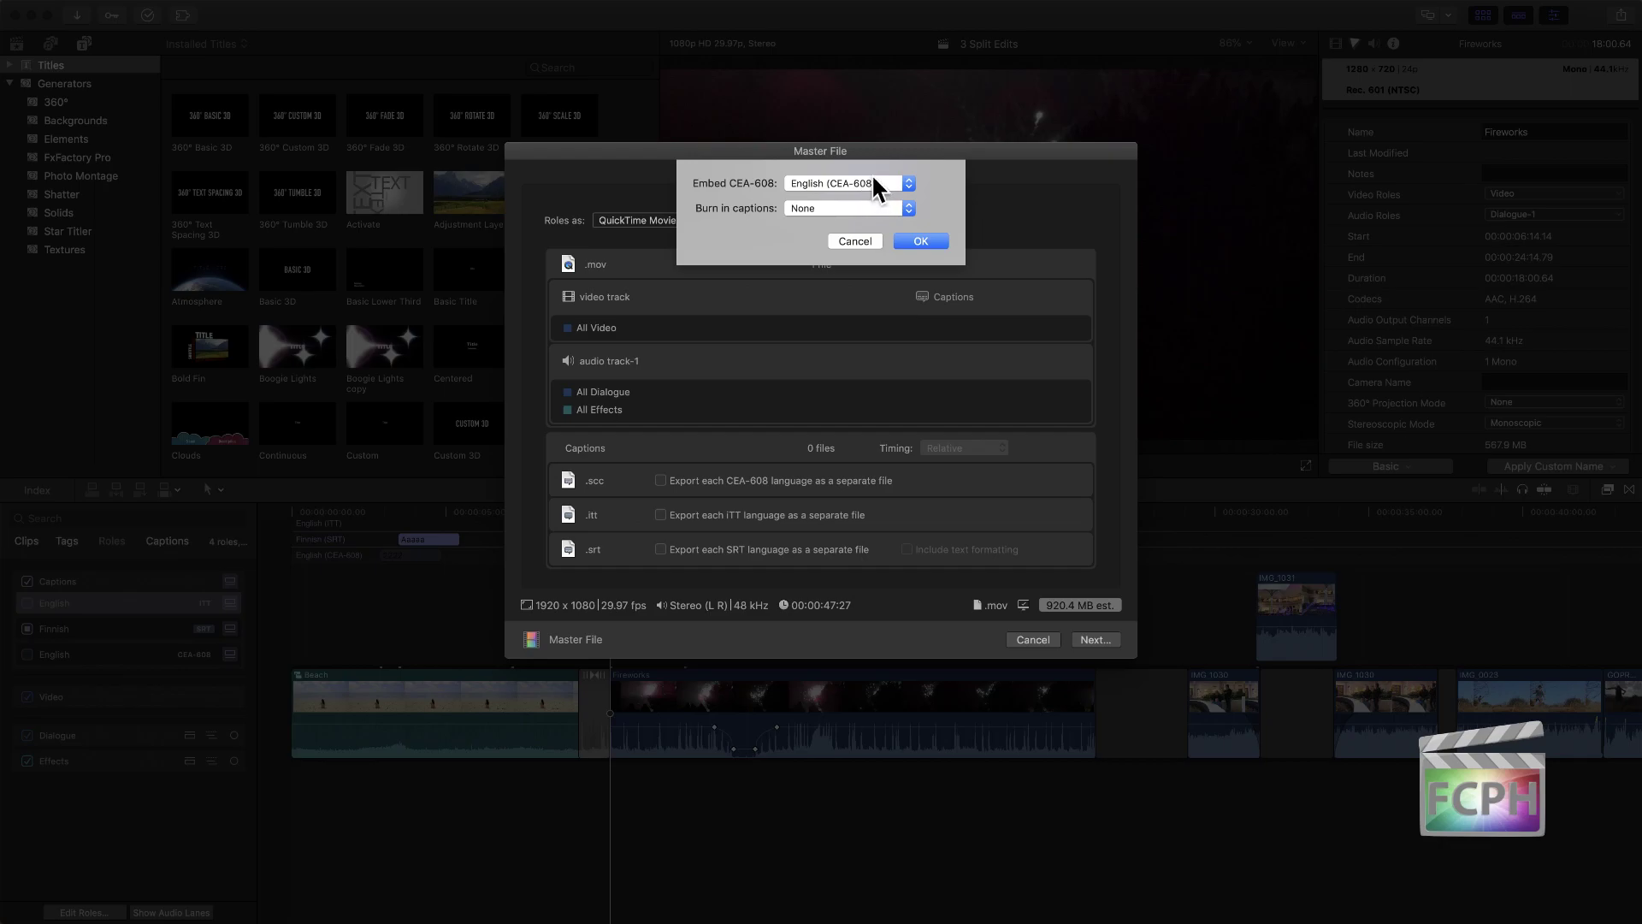
{"action": "key", "text": "Return"}
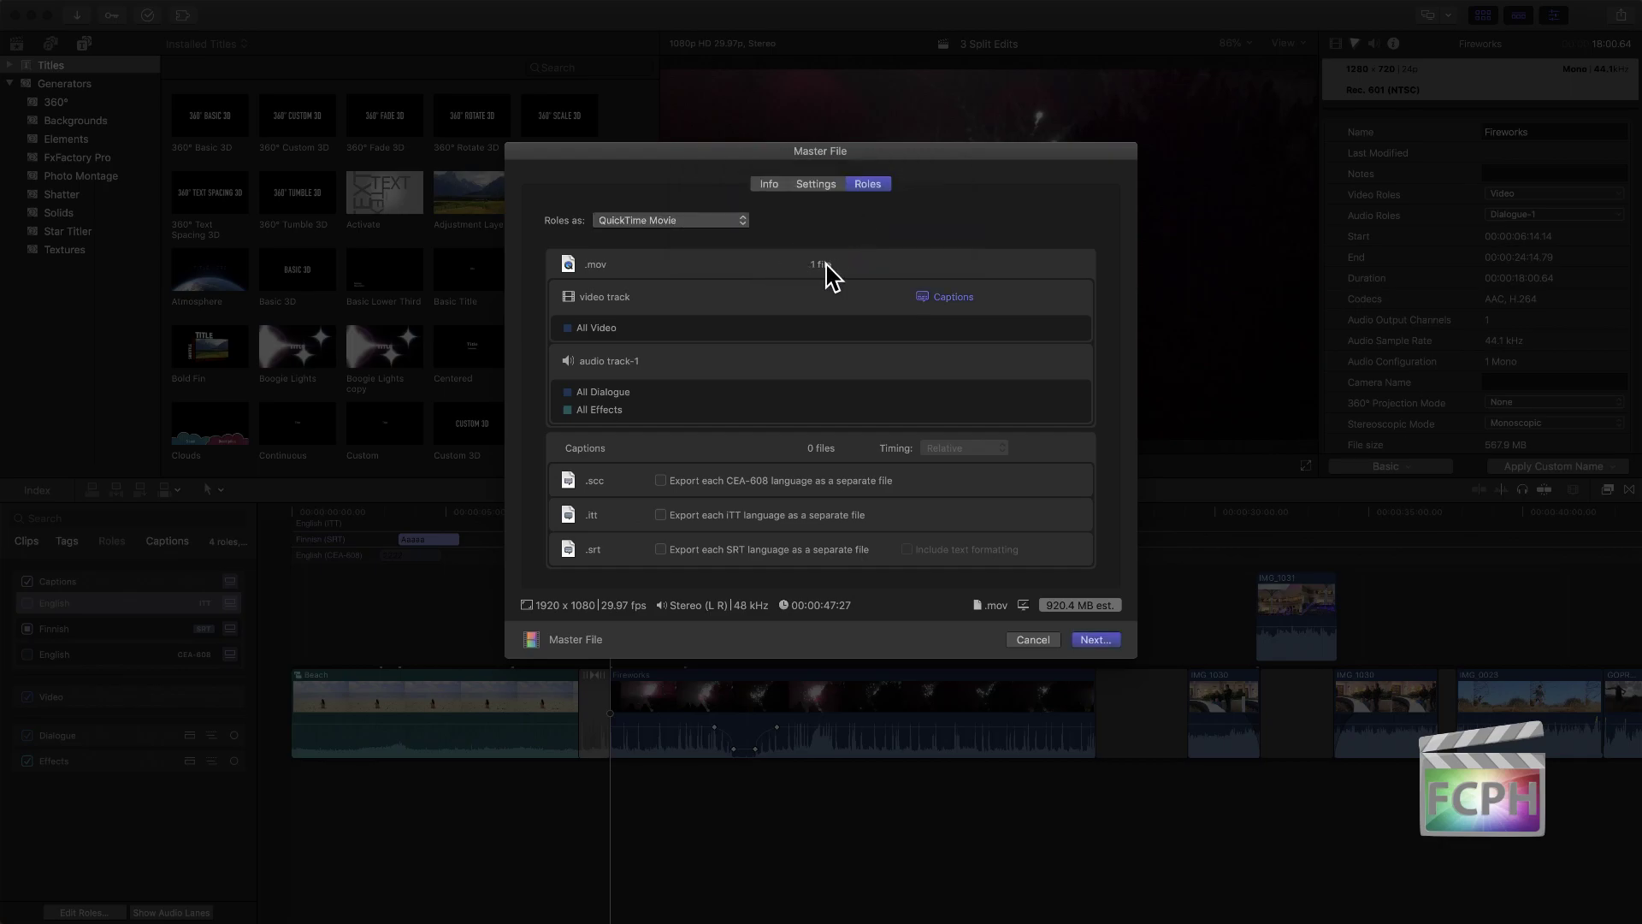
{"action": "left_click", "coordinate": [1036, 642]}
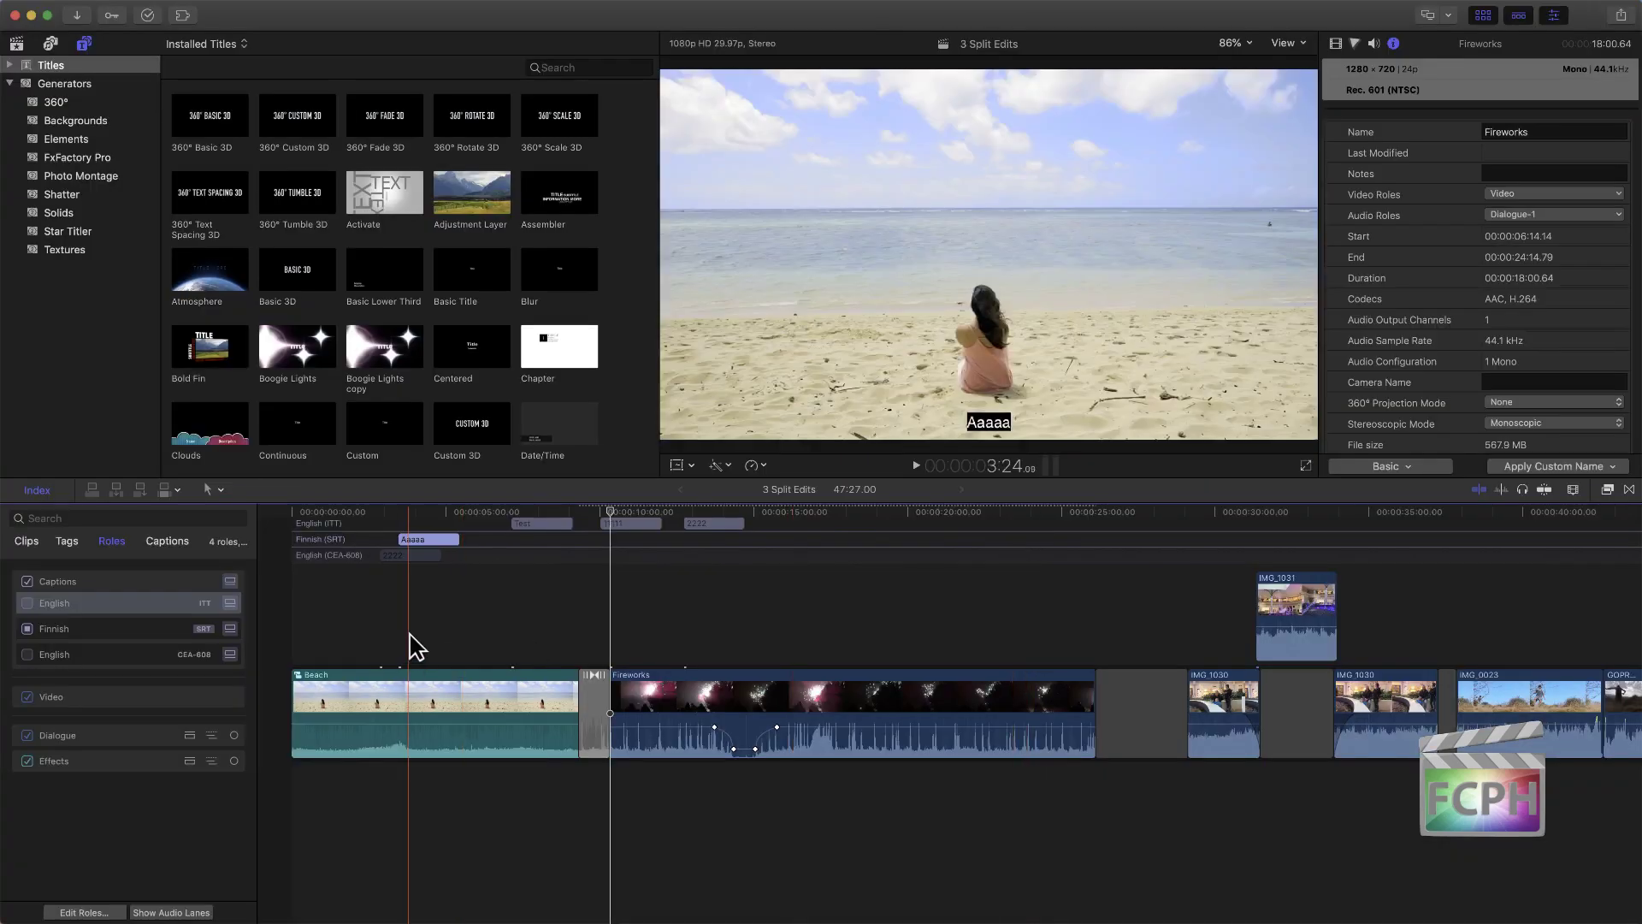
Step: Open the caption roles from the Finnish Aaaaa caption, add Japanese to the CEA-608 role, and apply the change
{"action": "left_click", "coordinate": [353, 552]}
{"action": "left_click", "coordinate": [313, 545]}
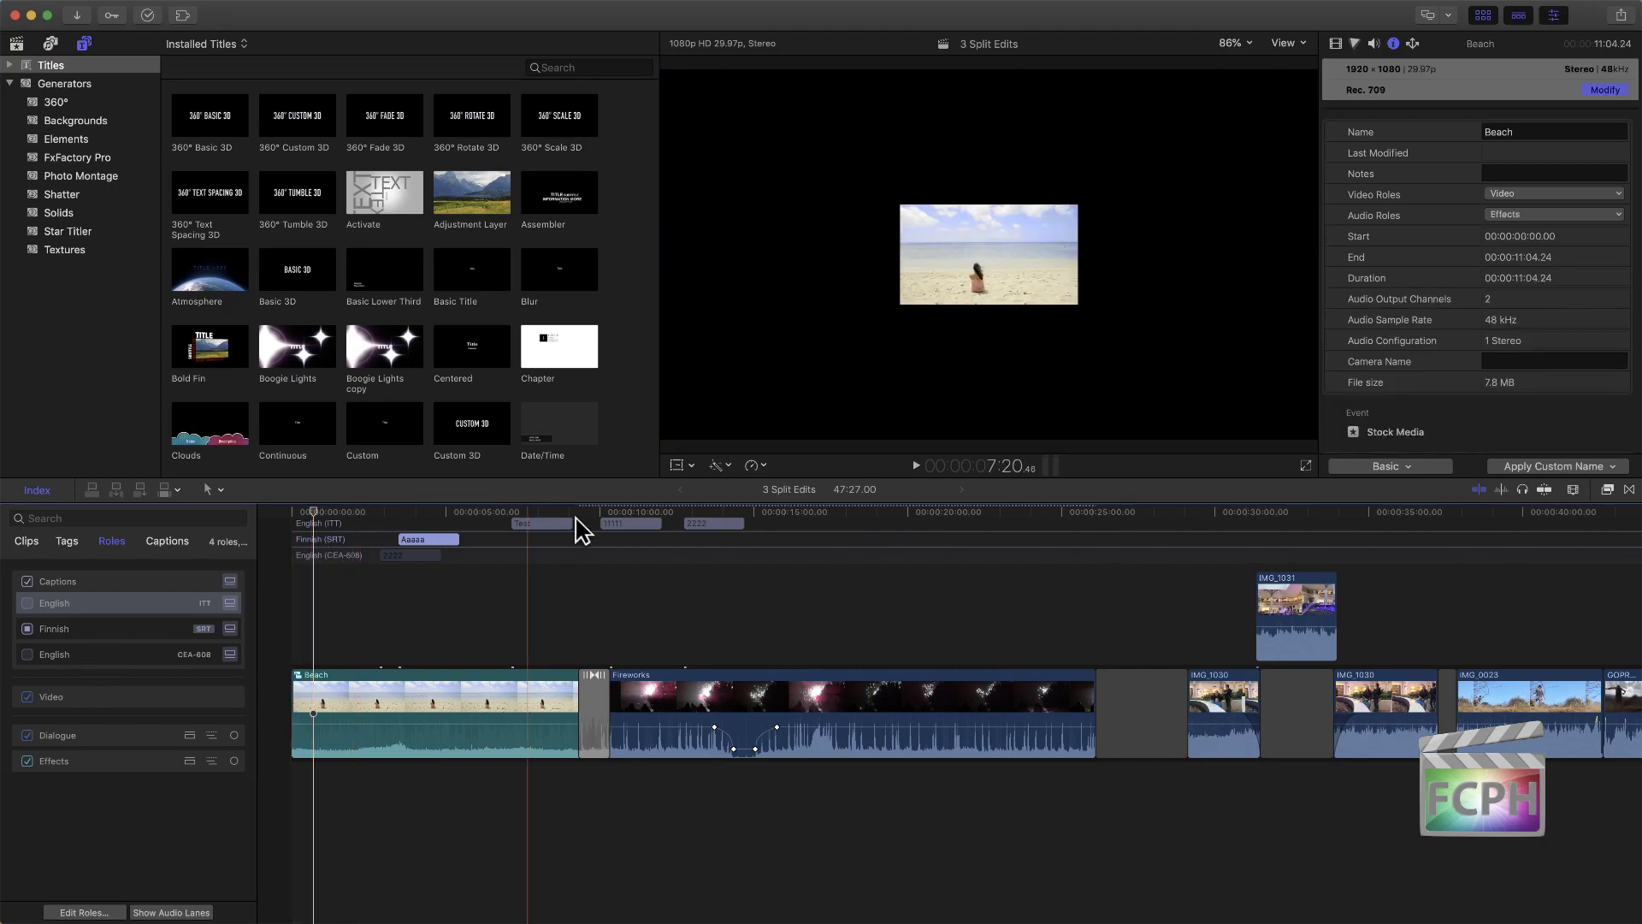
{"action": "left_click", "coordinate": [424, 541]}
{"action": "double_click", "coordinate": [424, 540]}
{"action": "left_click", "coordinate": [498, 573]}
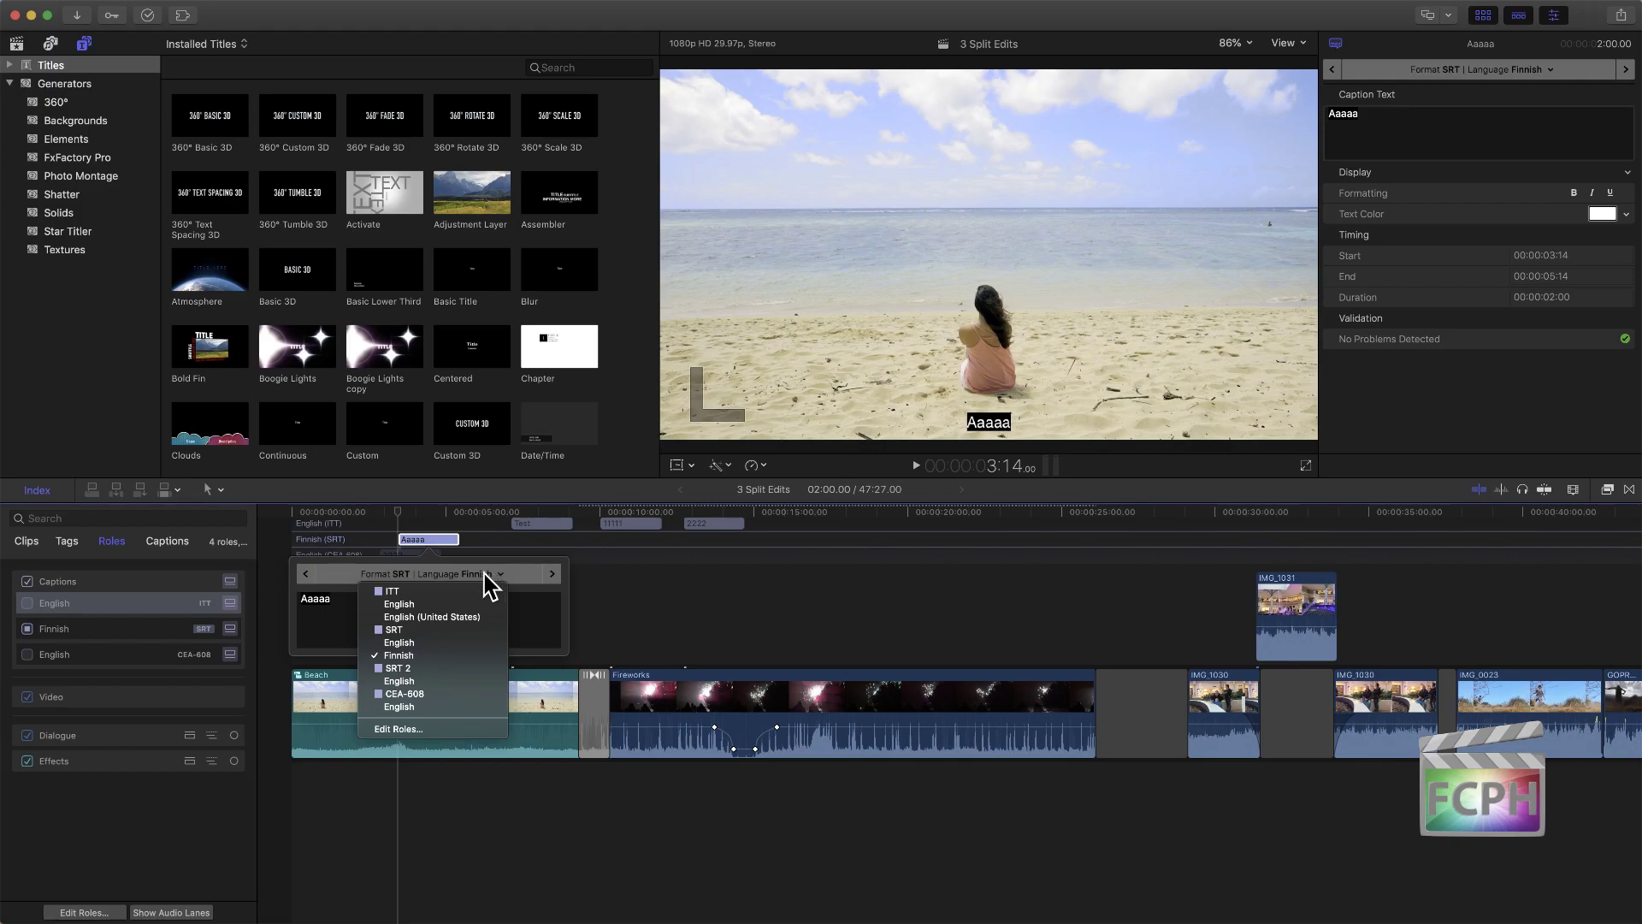
{"action": "left_click", "coordinate": [423, 731]}
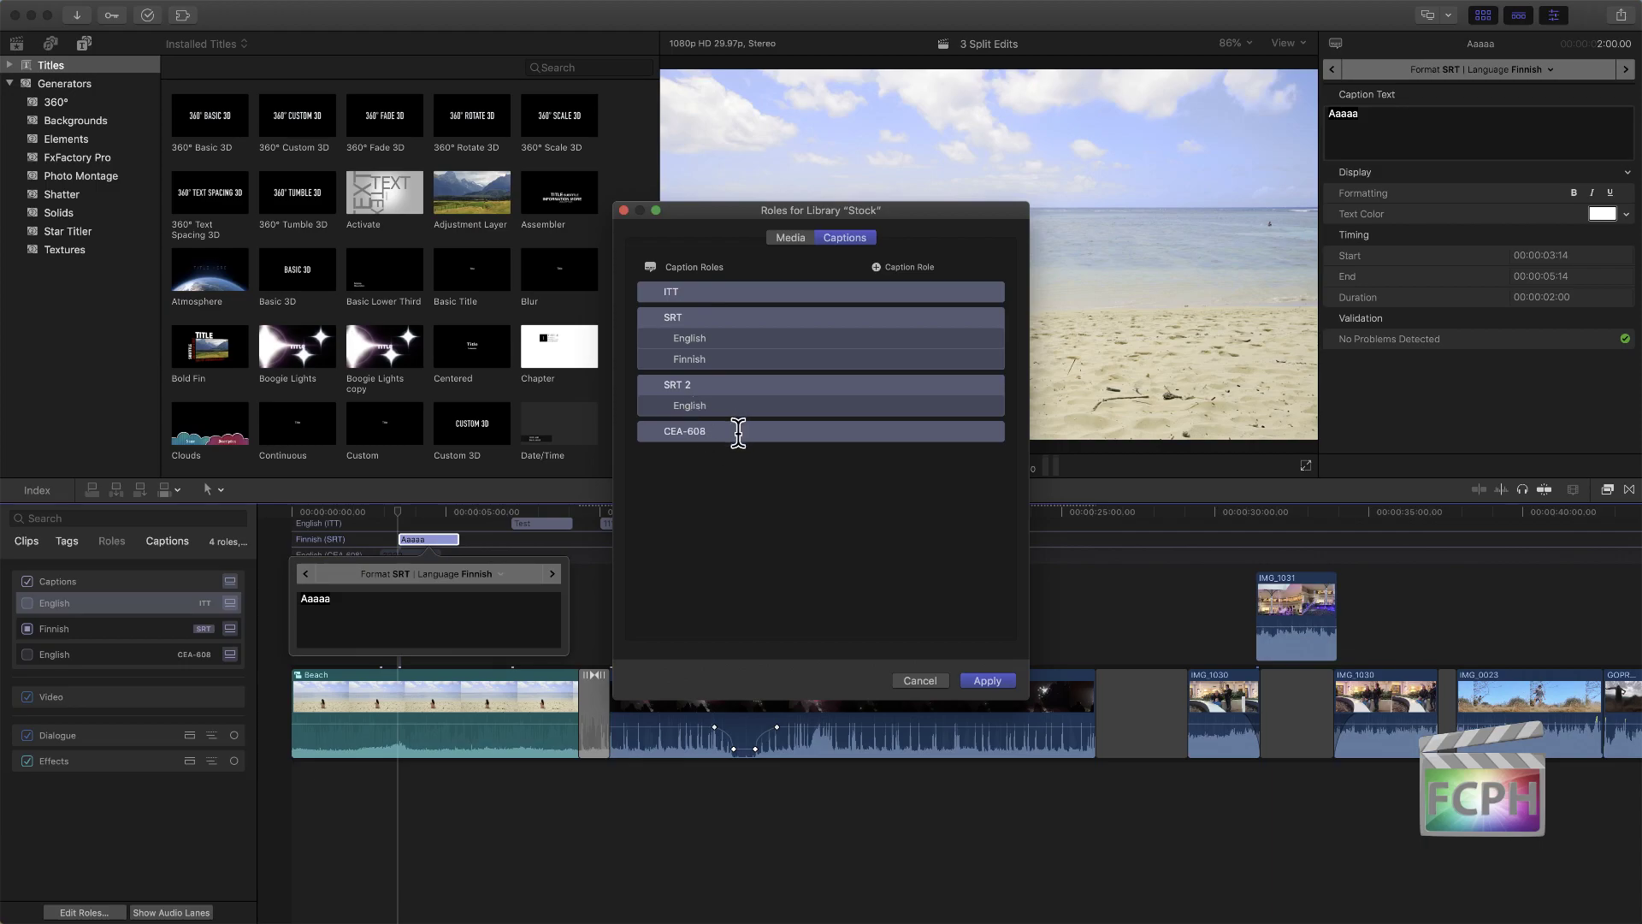
{"action": "left_click", "coordinate": [881, 433]}
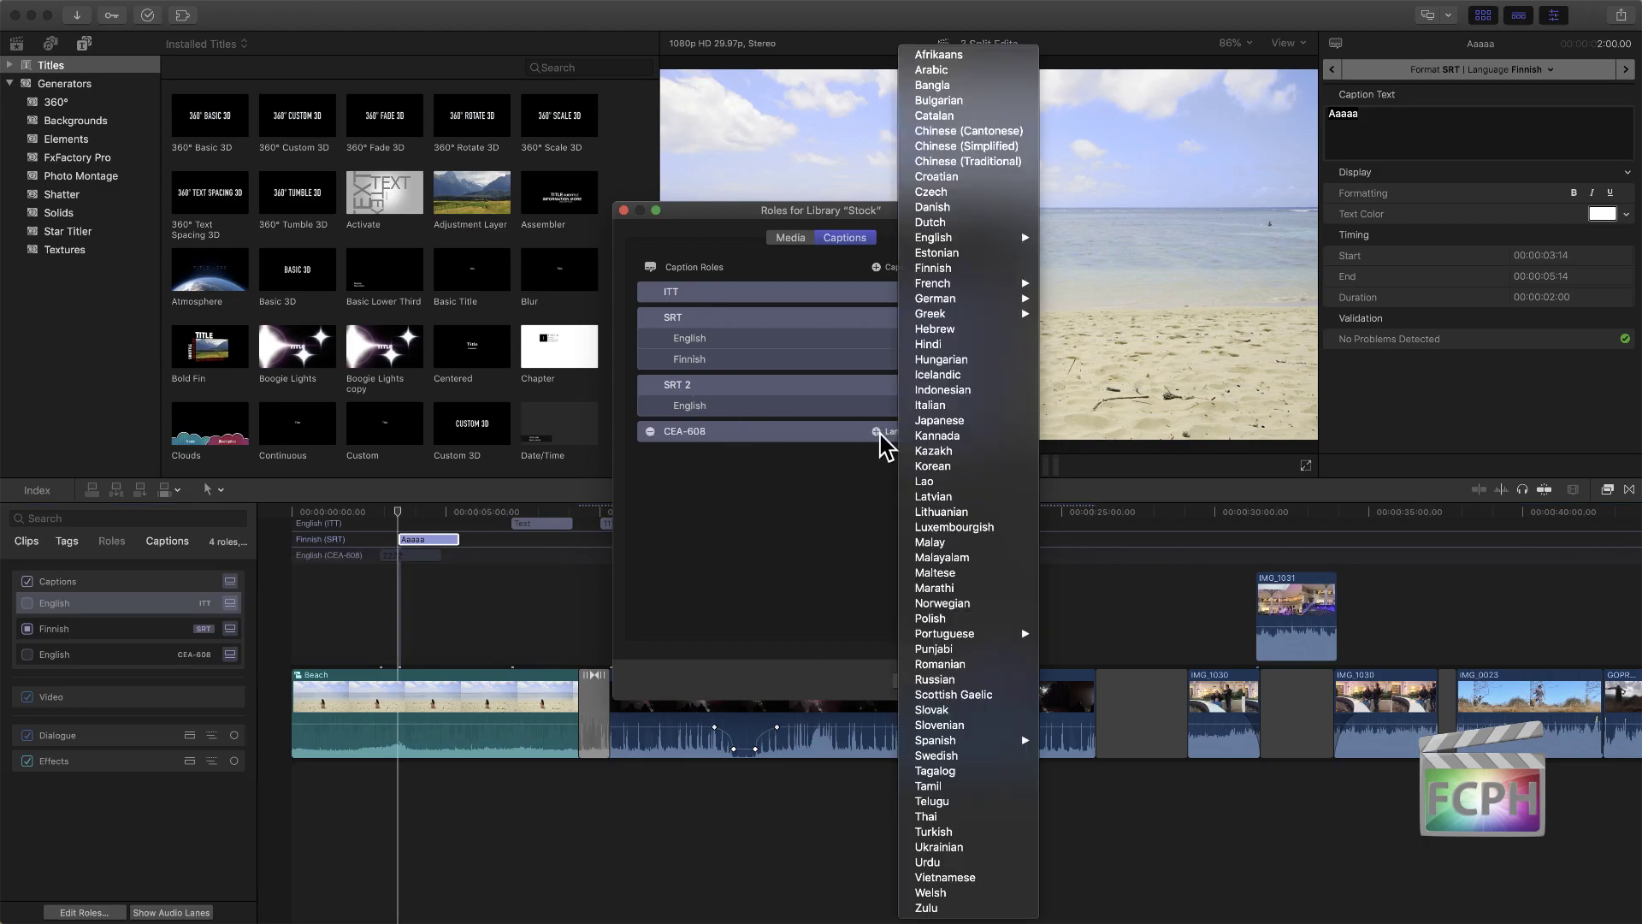
{"action": "left_click", "coordinate": [949, 421]}
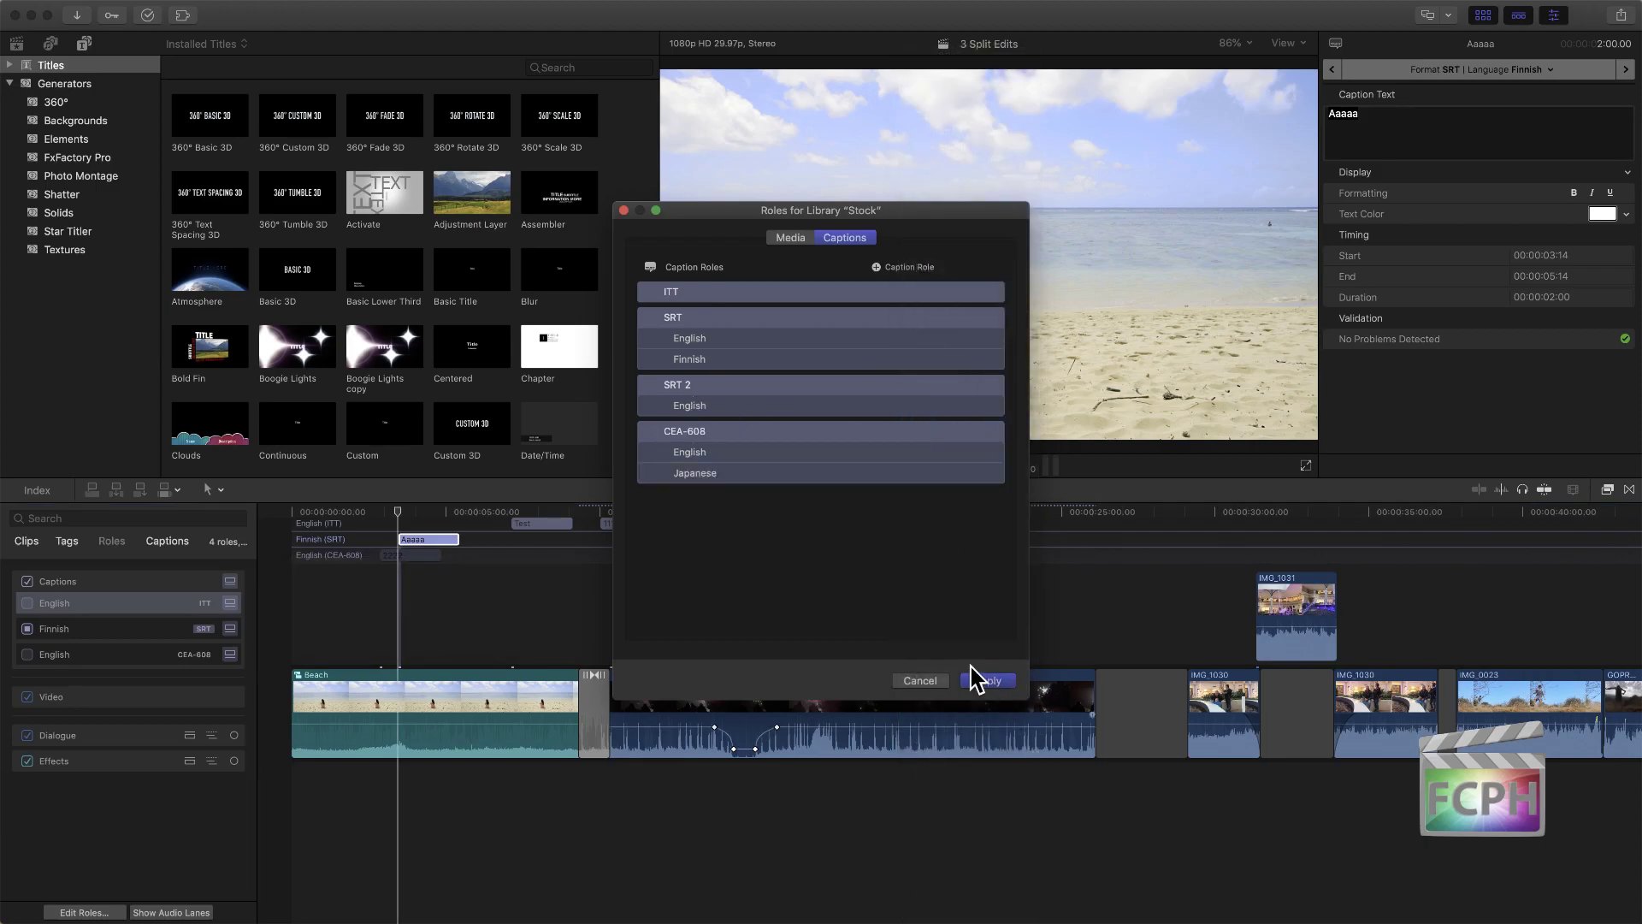
{"action": "left_click", "coordinate": [983, 680]}
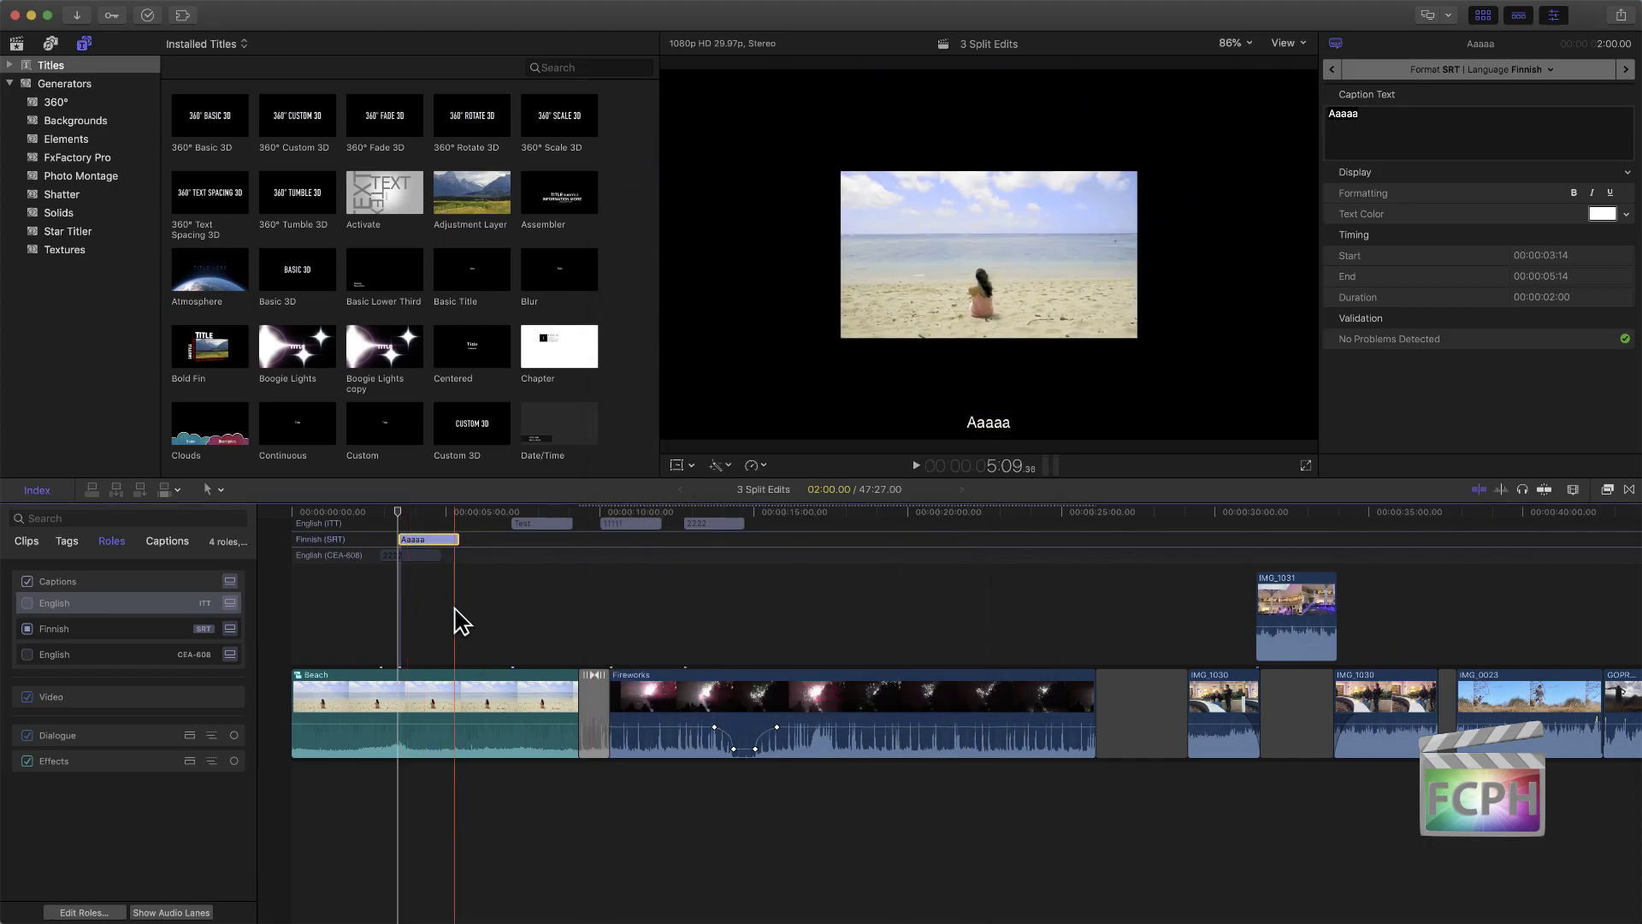
Step: Add a caption over the Beach clip at 00:00:05:09 with the text Aaaaa
{"action": "key", "text": "alt+c"}
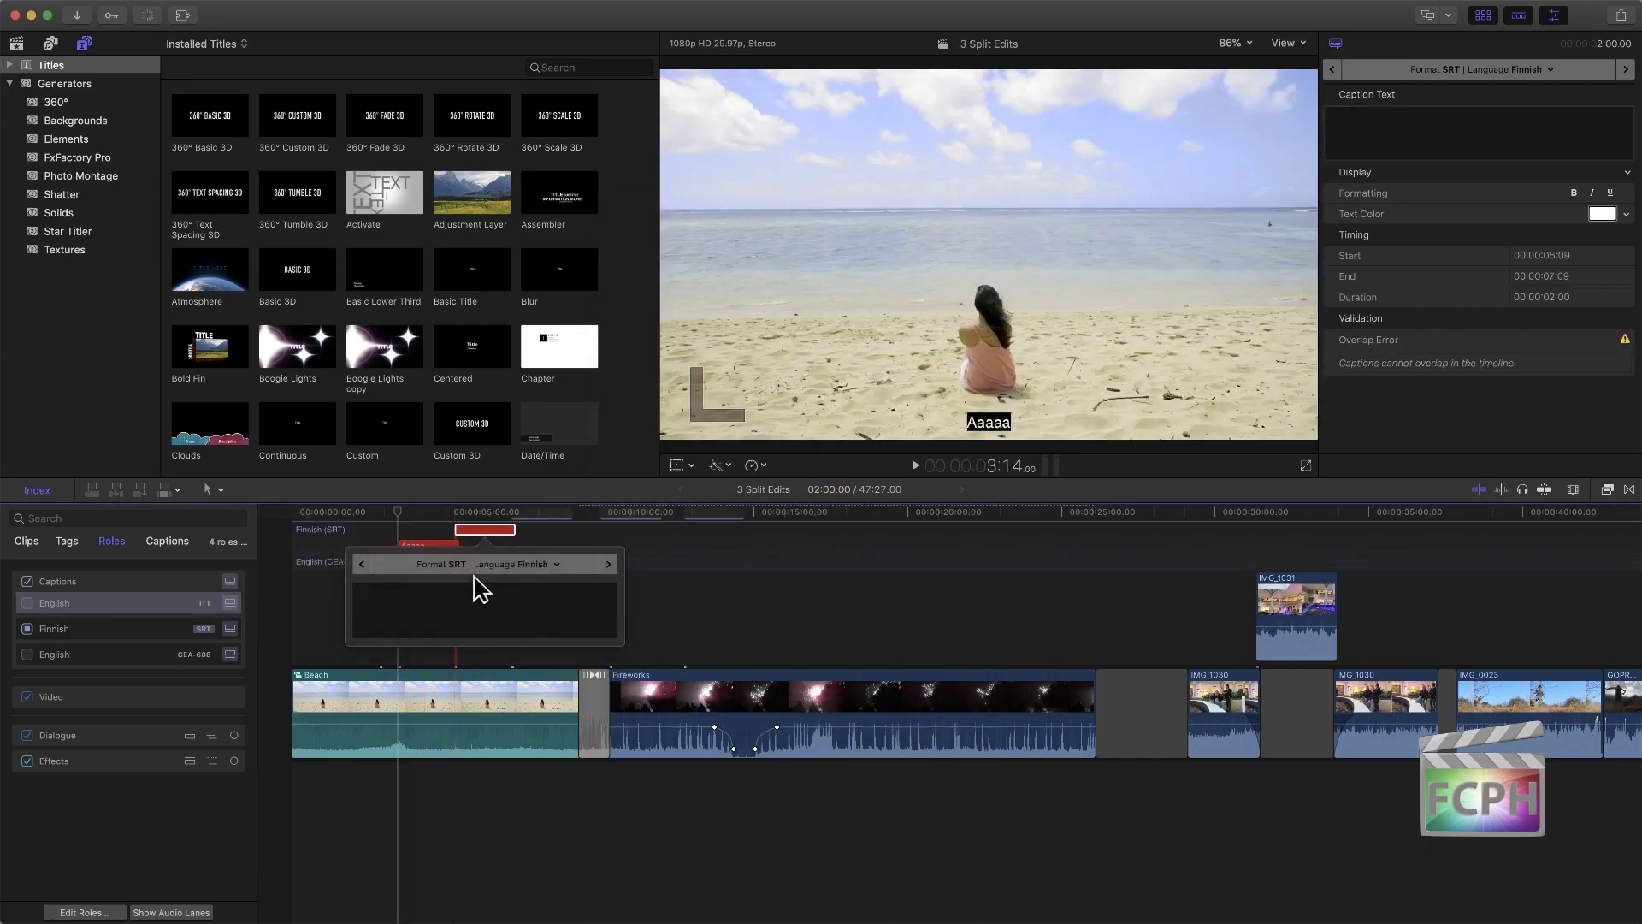
{"action": "type", "text": "aaaaa"}
{"action": "left_click", "coordinate": [534, 564]}
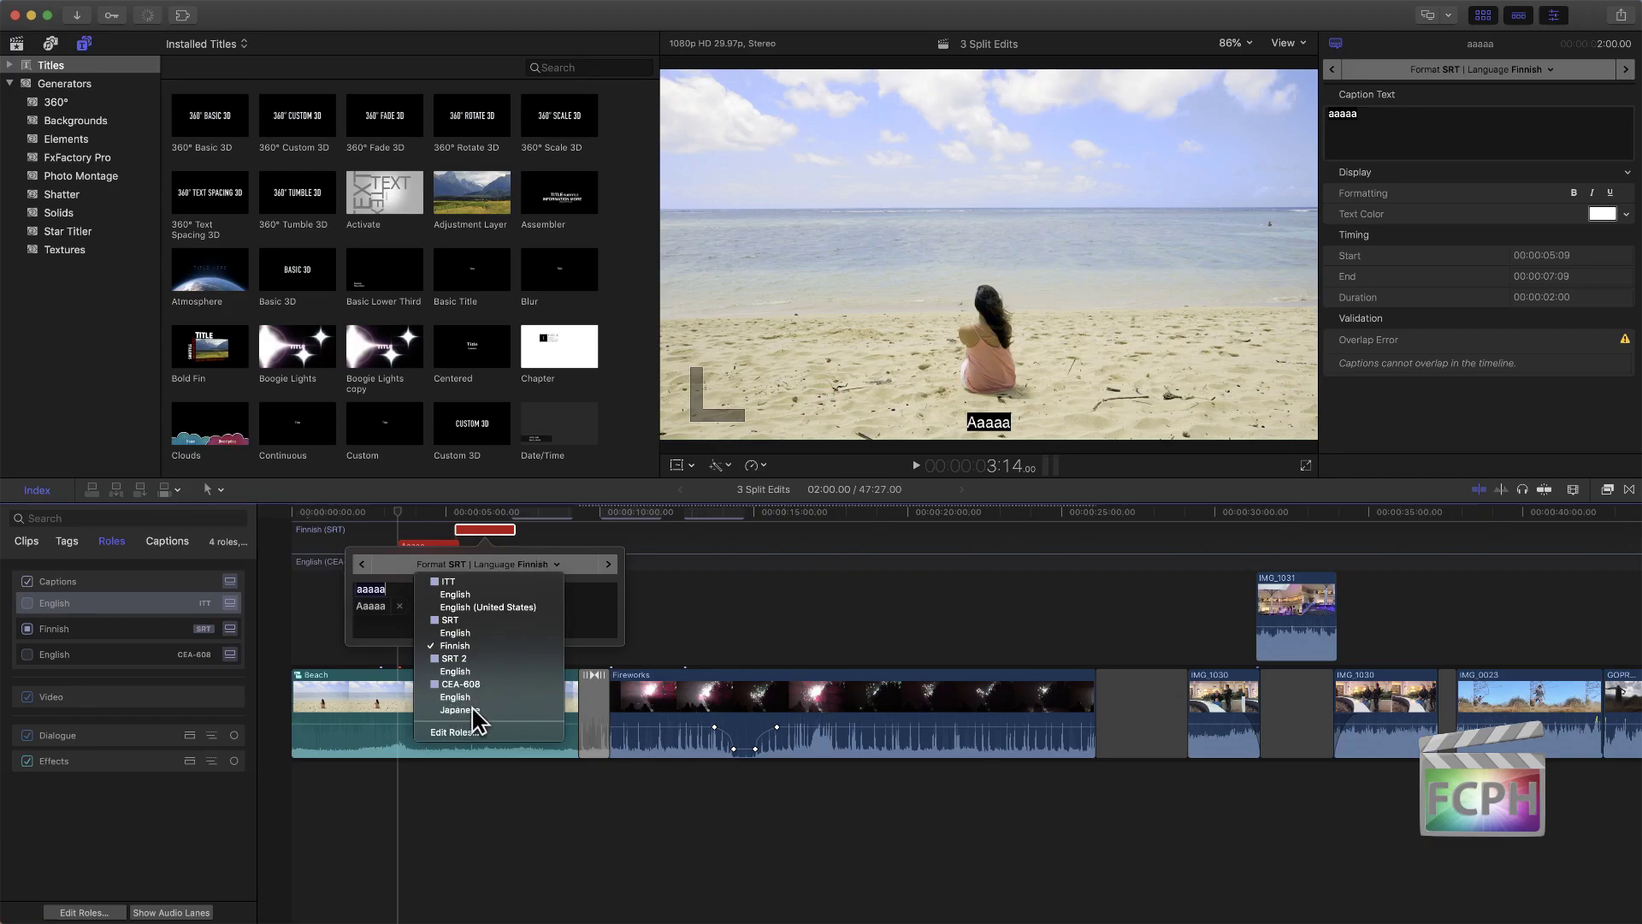
{"action": "left_click", "coordinate": [609, 586]}
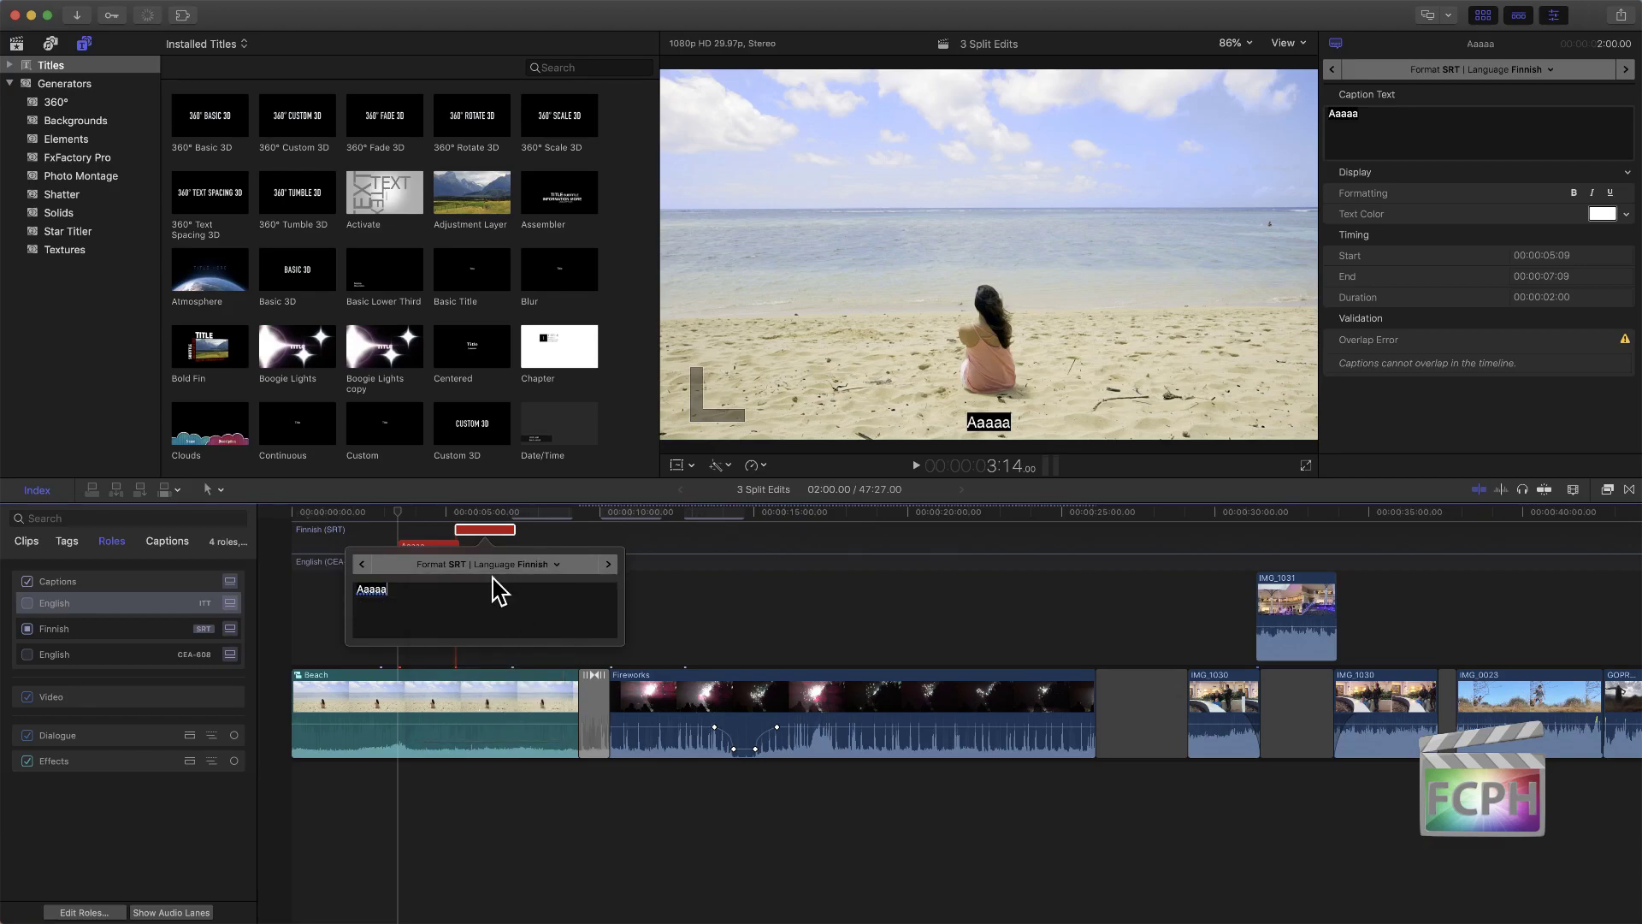
Step: Convert the caption at 00:00:05:09 to CEA-608 Japanese, and shift it slightly later in the timeline
{"action": "left_click", "coordinate": [562, 570]}
{"action": "left_click", "coordinate": [470, 721]}
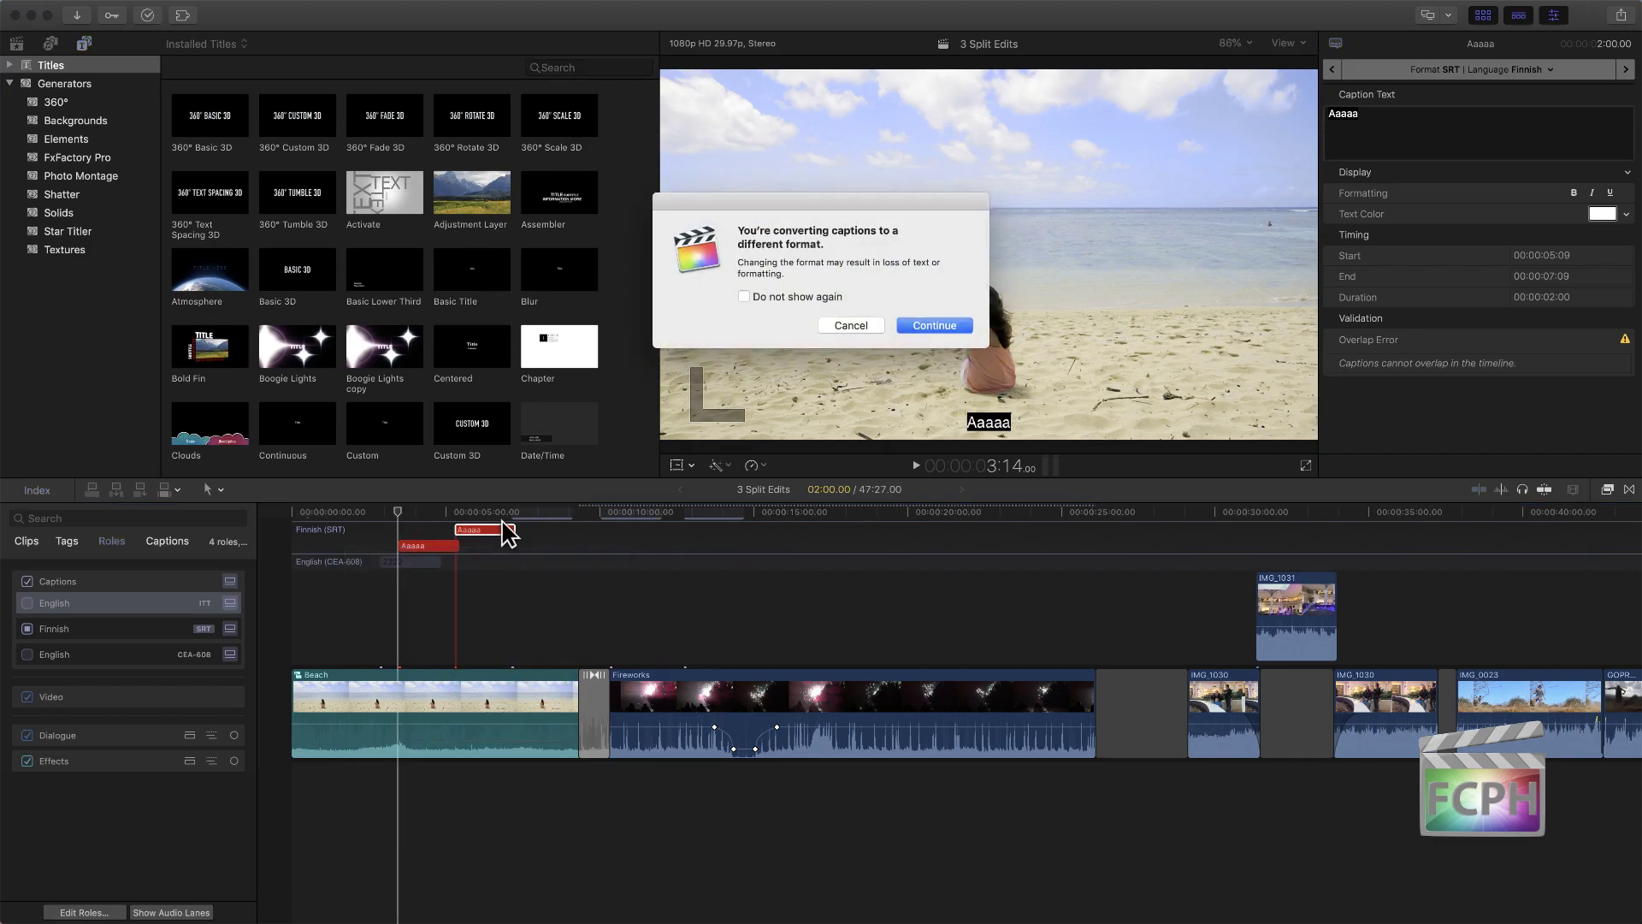
{"action": "left_click", "coordinate": [932, 325]}
{"action": "mouse_move", "coordinate": [480, 572]}
{"action": "left_mouse_down"}
{"action": "mouse_move", "coordinate": [502, 577]}
{"action": "mouse_move", "coordinate": [487, 568]}
{"action": "left_mouse_up"}
{"action": "left_click", "coordinate": [433, 590]}
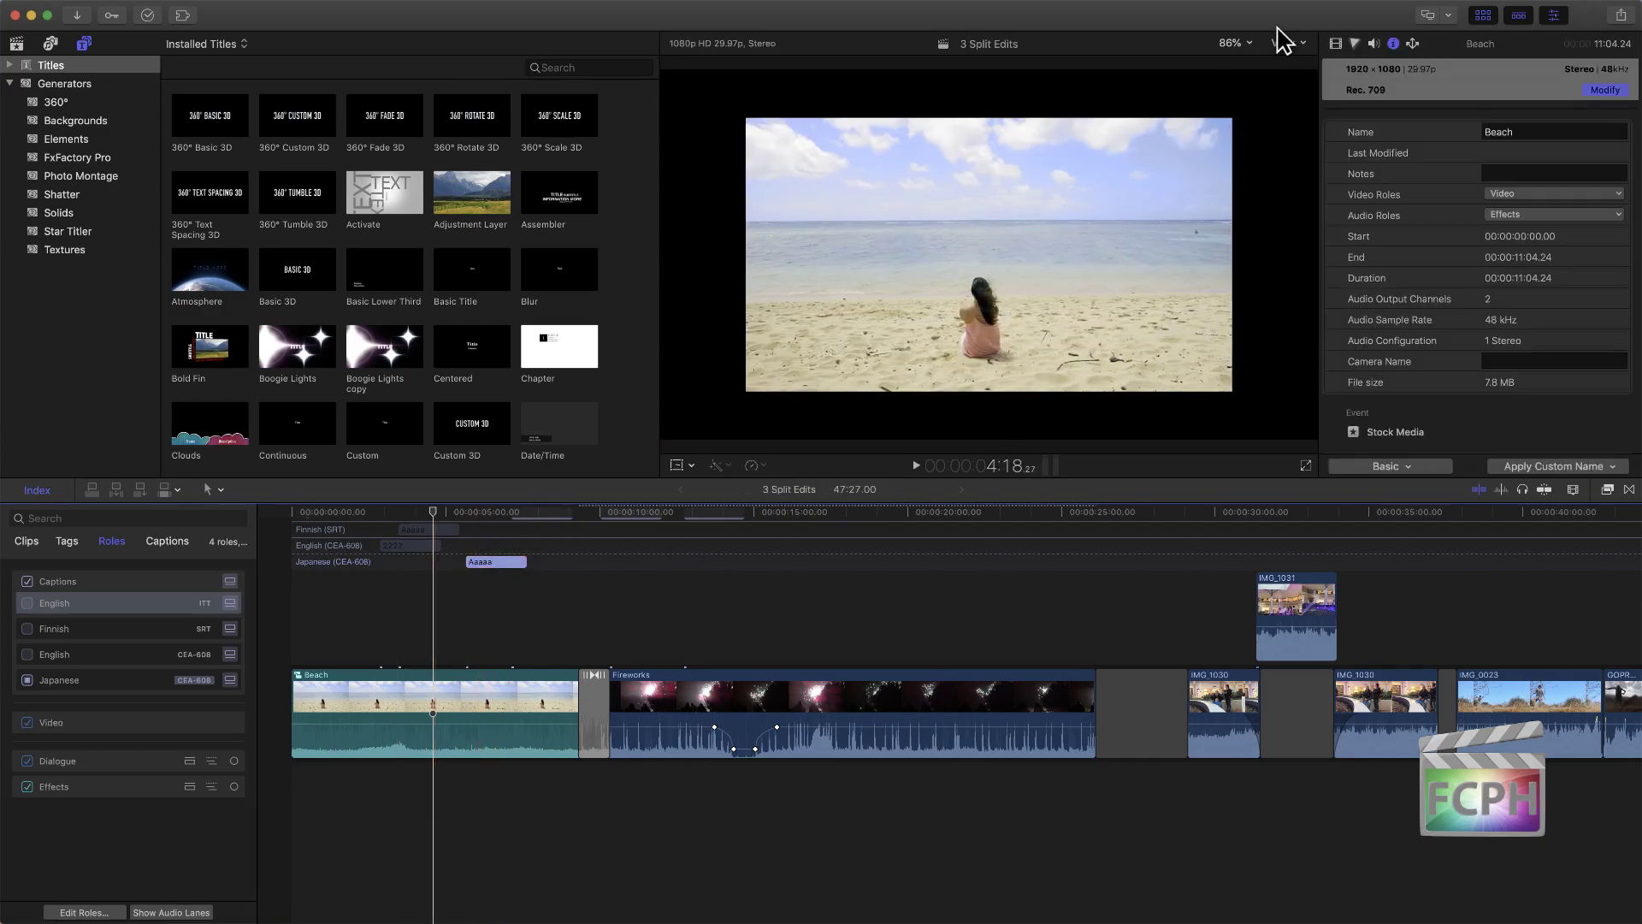
Step: Review the Master File's embedded and burn-in caption choices, trying English (CEA-608) as the embedded language, and cancel the export
{"action": "left_click", "coordinate": [1621, 16]}
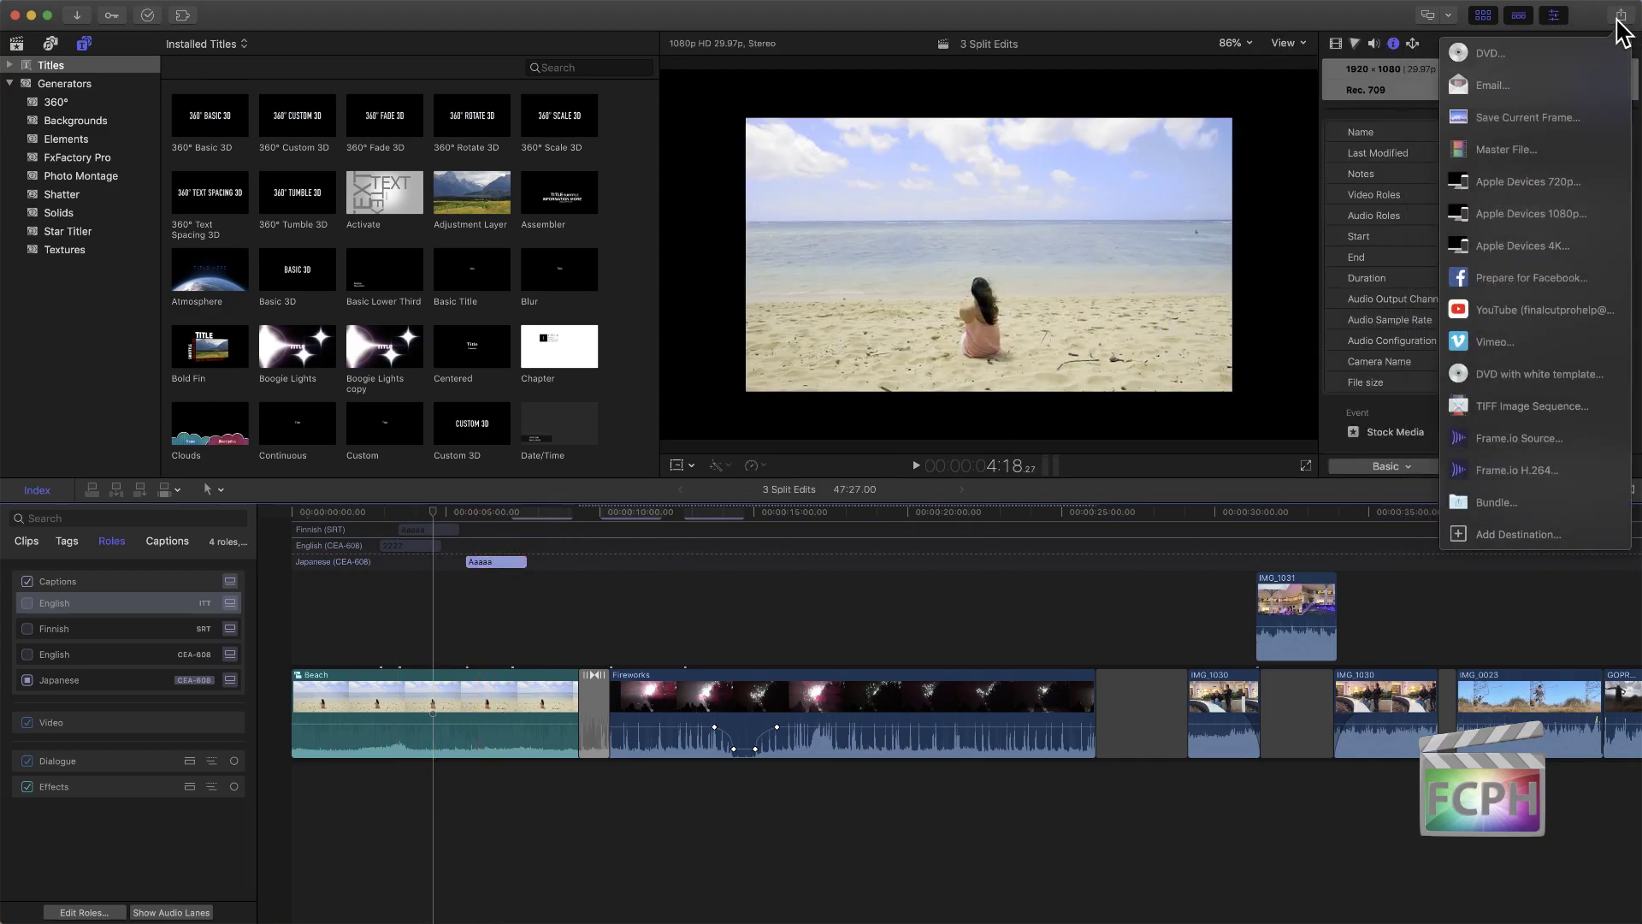
{"action": "left_click", "coordinate": [1529, 149]}
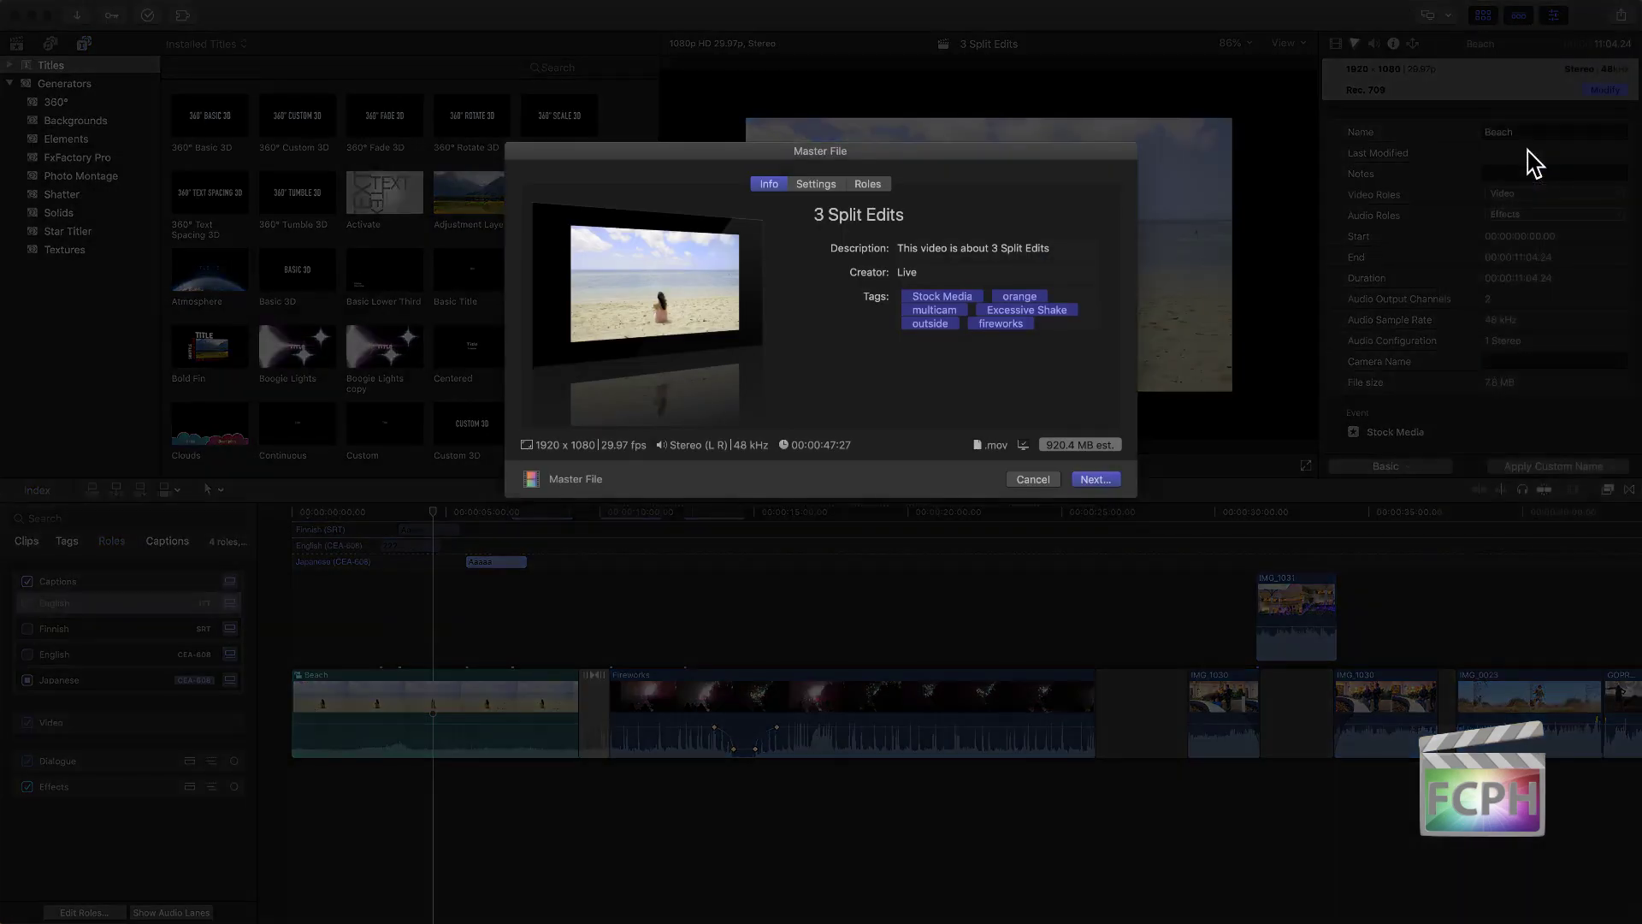
{"action": "left_click", "coordinate": [873, 185]}
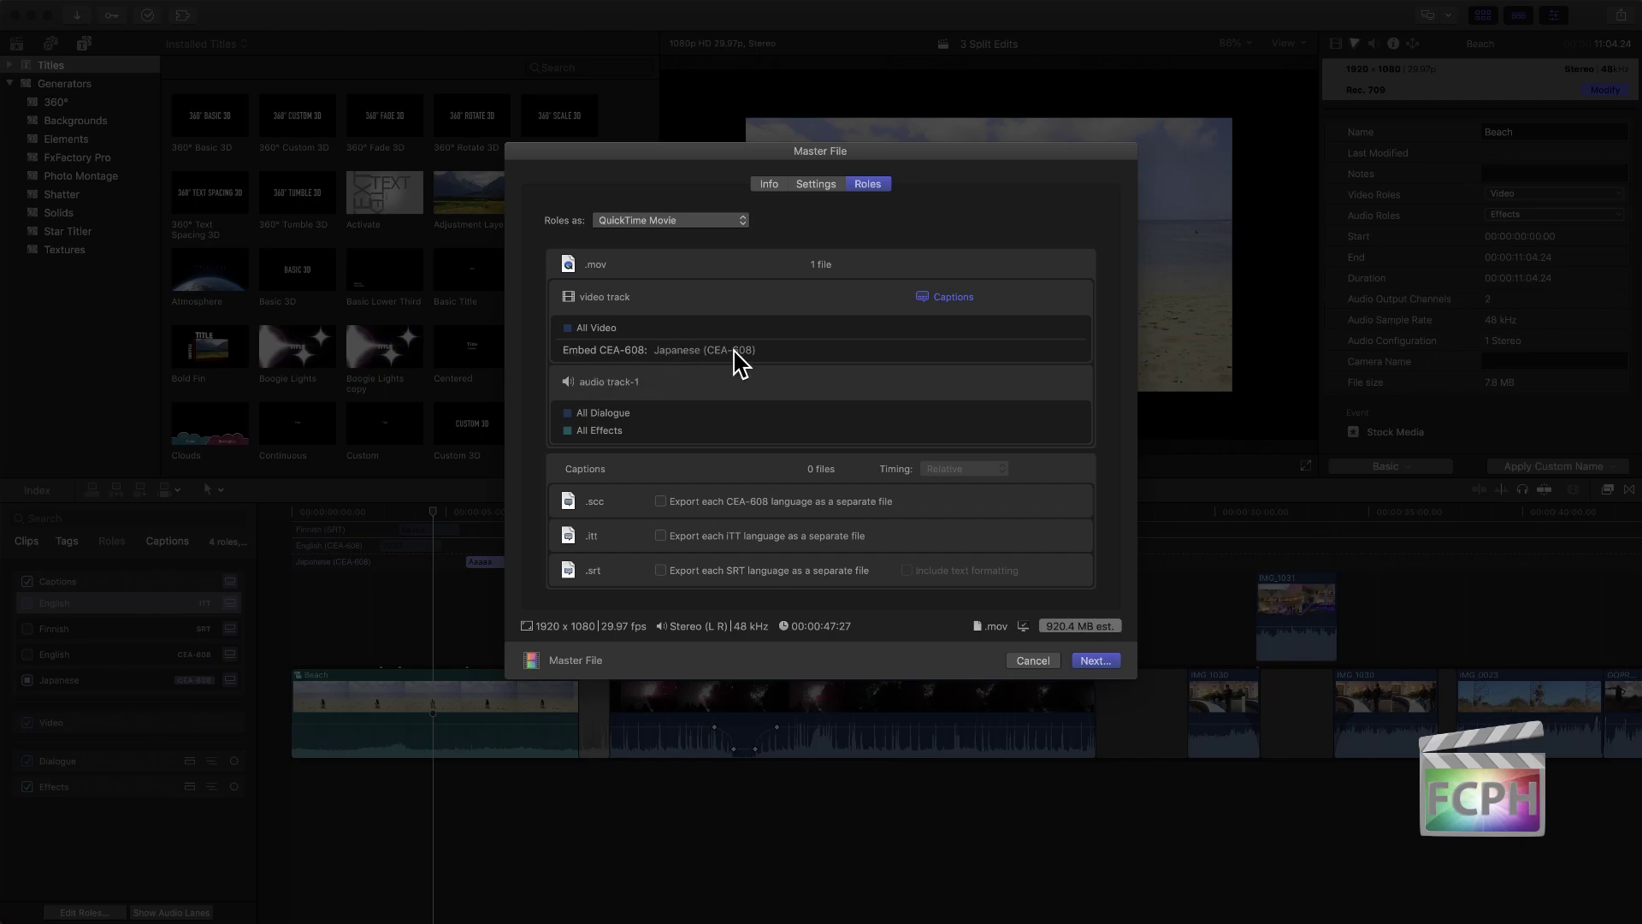
{"action": "left_click", "coordinate": [939, 298]}
{"action": "left_click", "coordinate": [890, 184]}
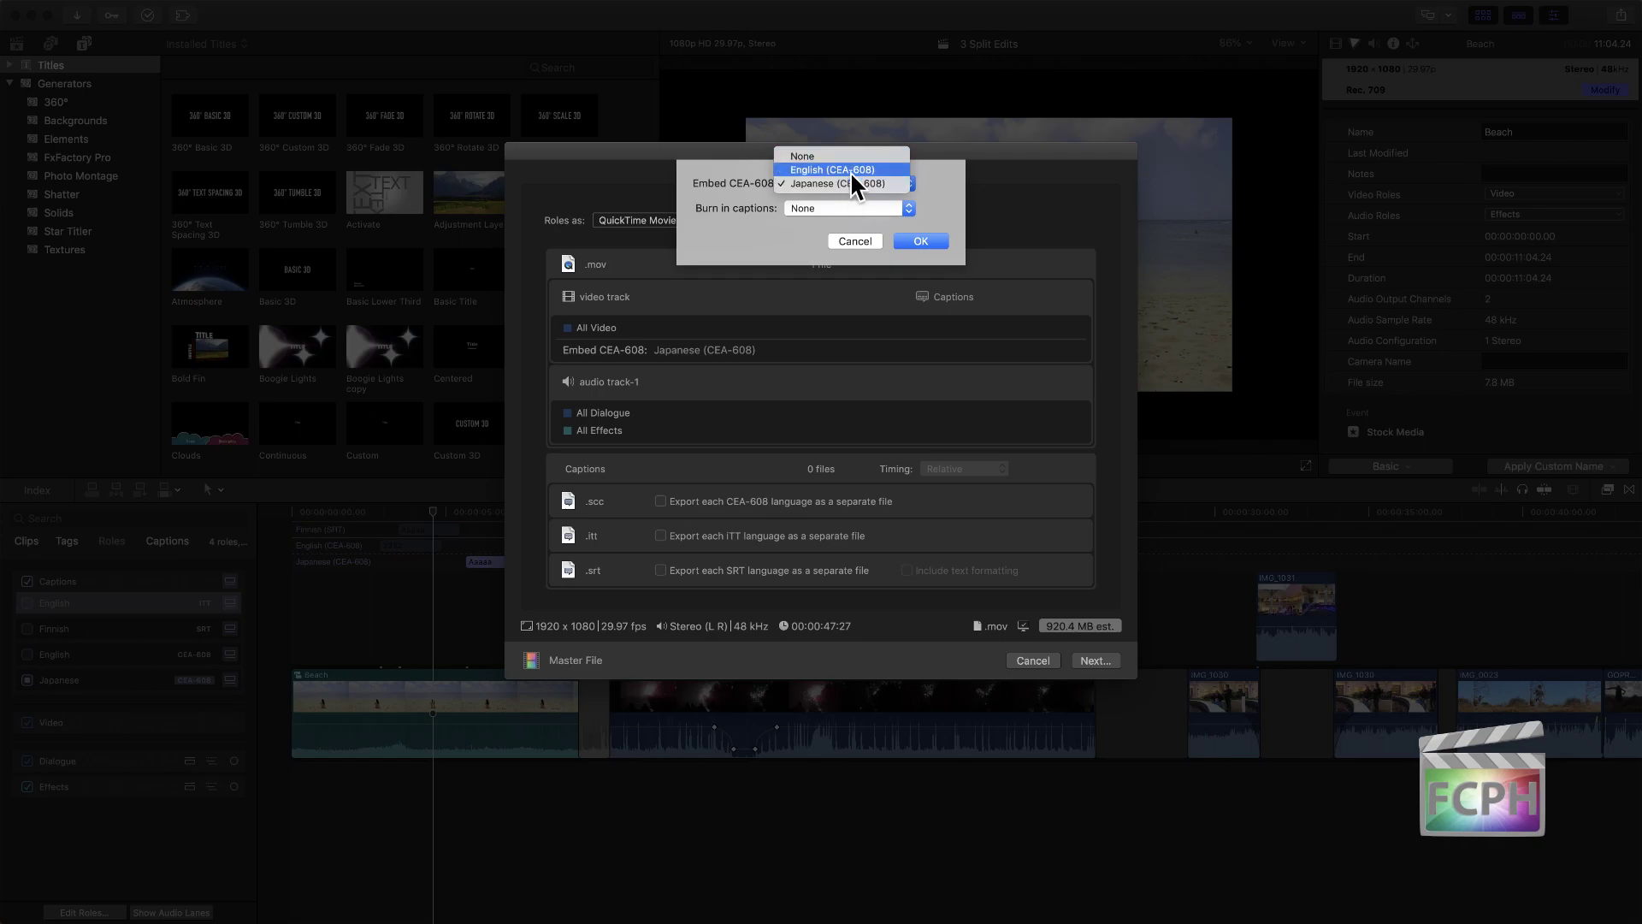
{"action": "left_click", "coordinate": [847, 171]}
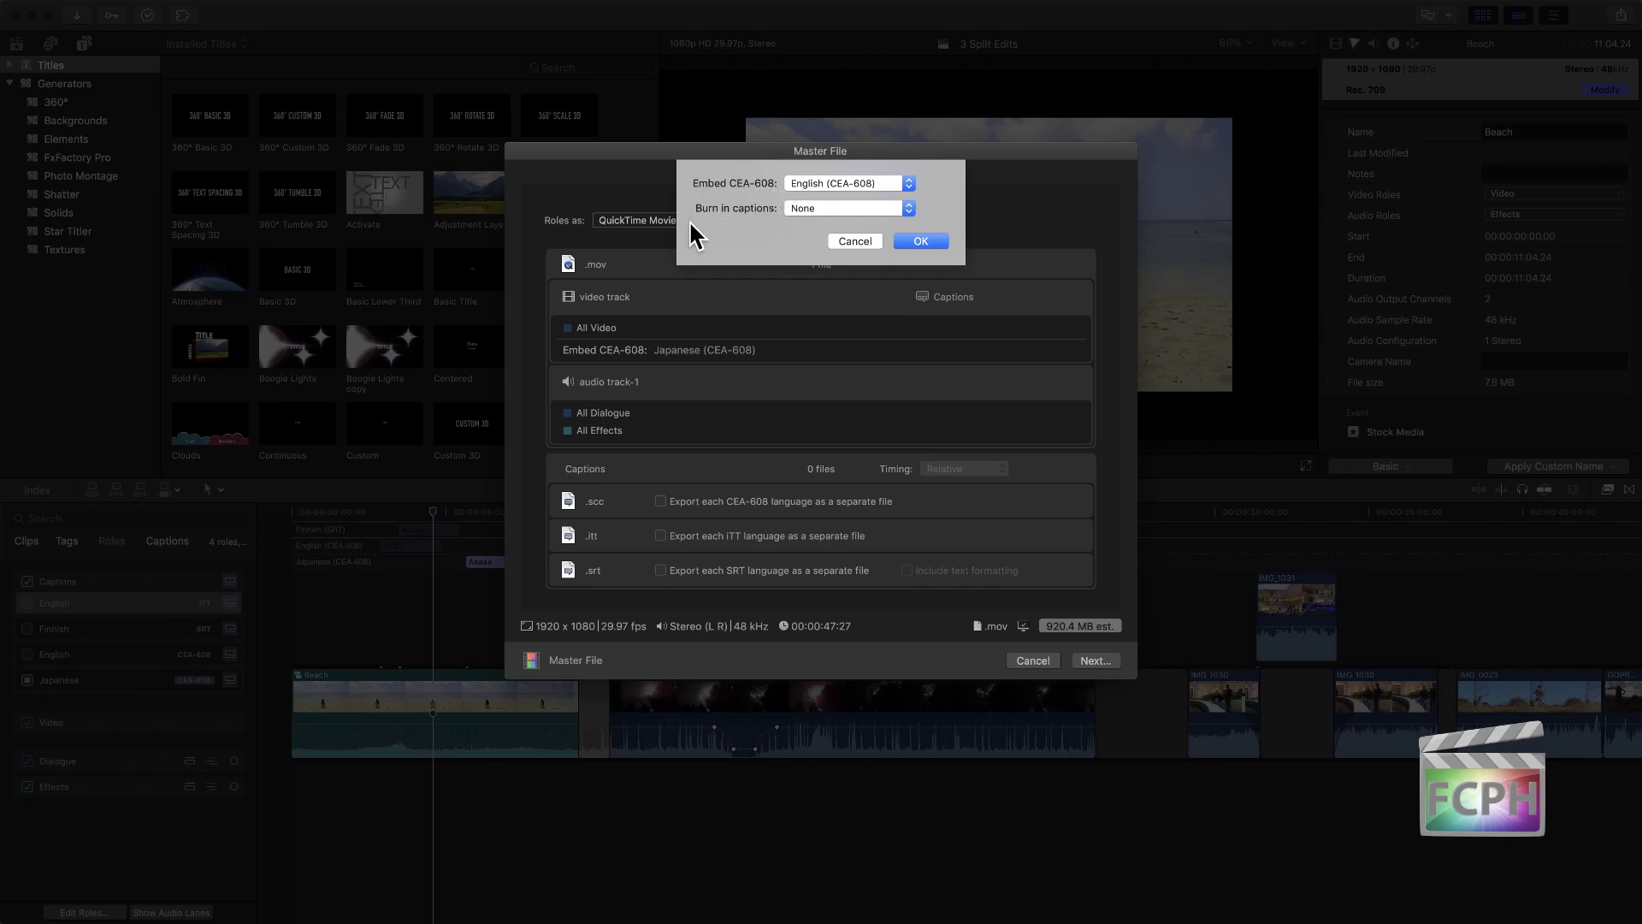
{"action": "left_click", "coordinate": [857, 208]}
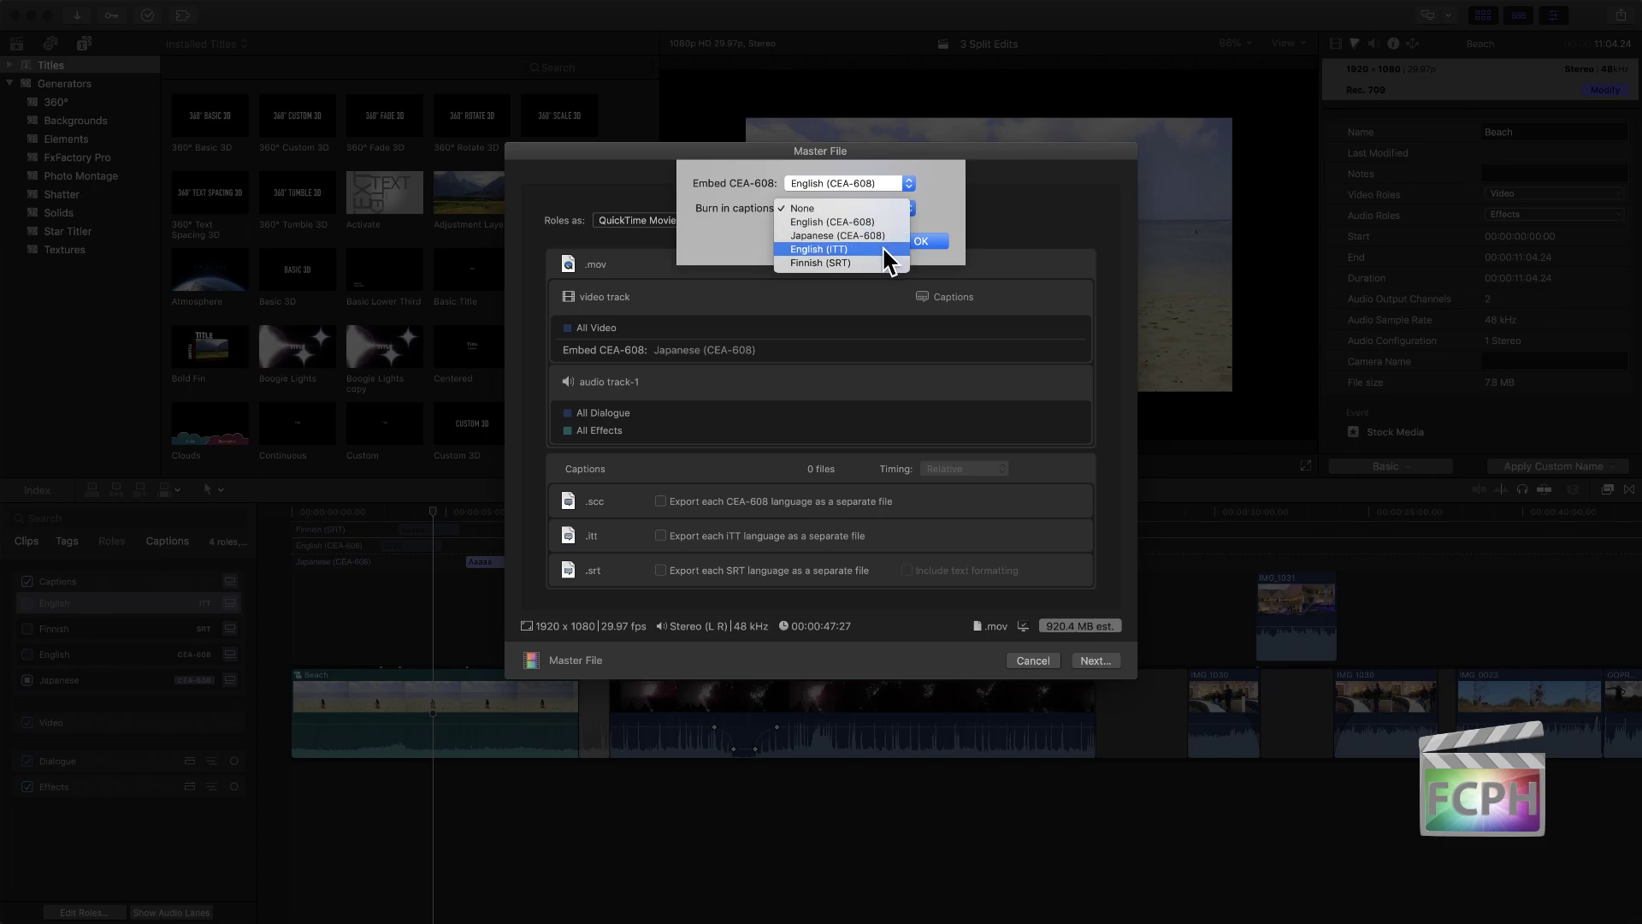
{"action": "left_click", "coordinate": [808, 208]}
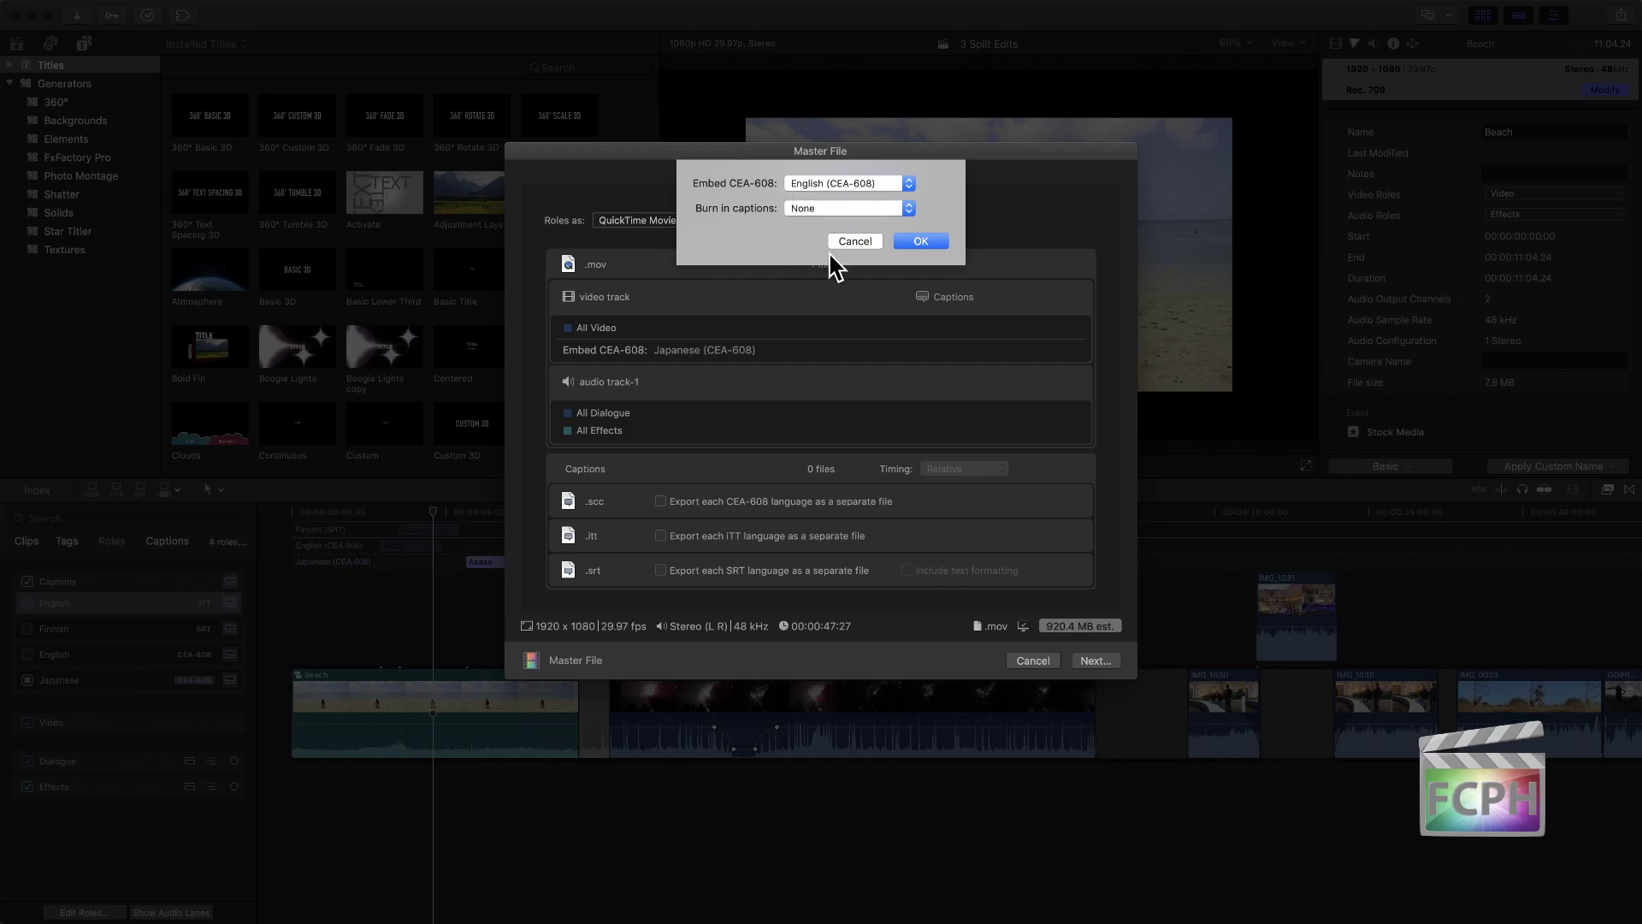
{"action": "left_click", "coordinate": [854, 241]}
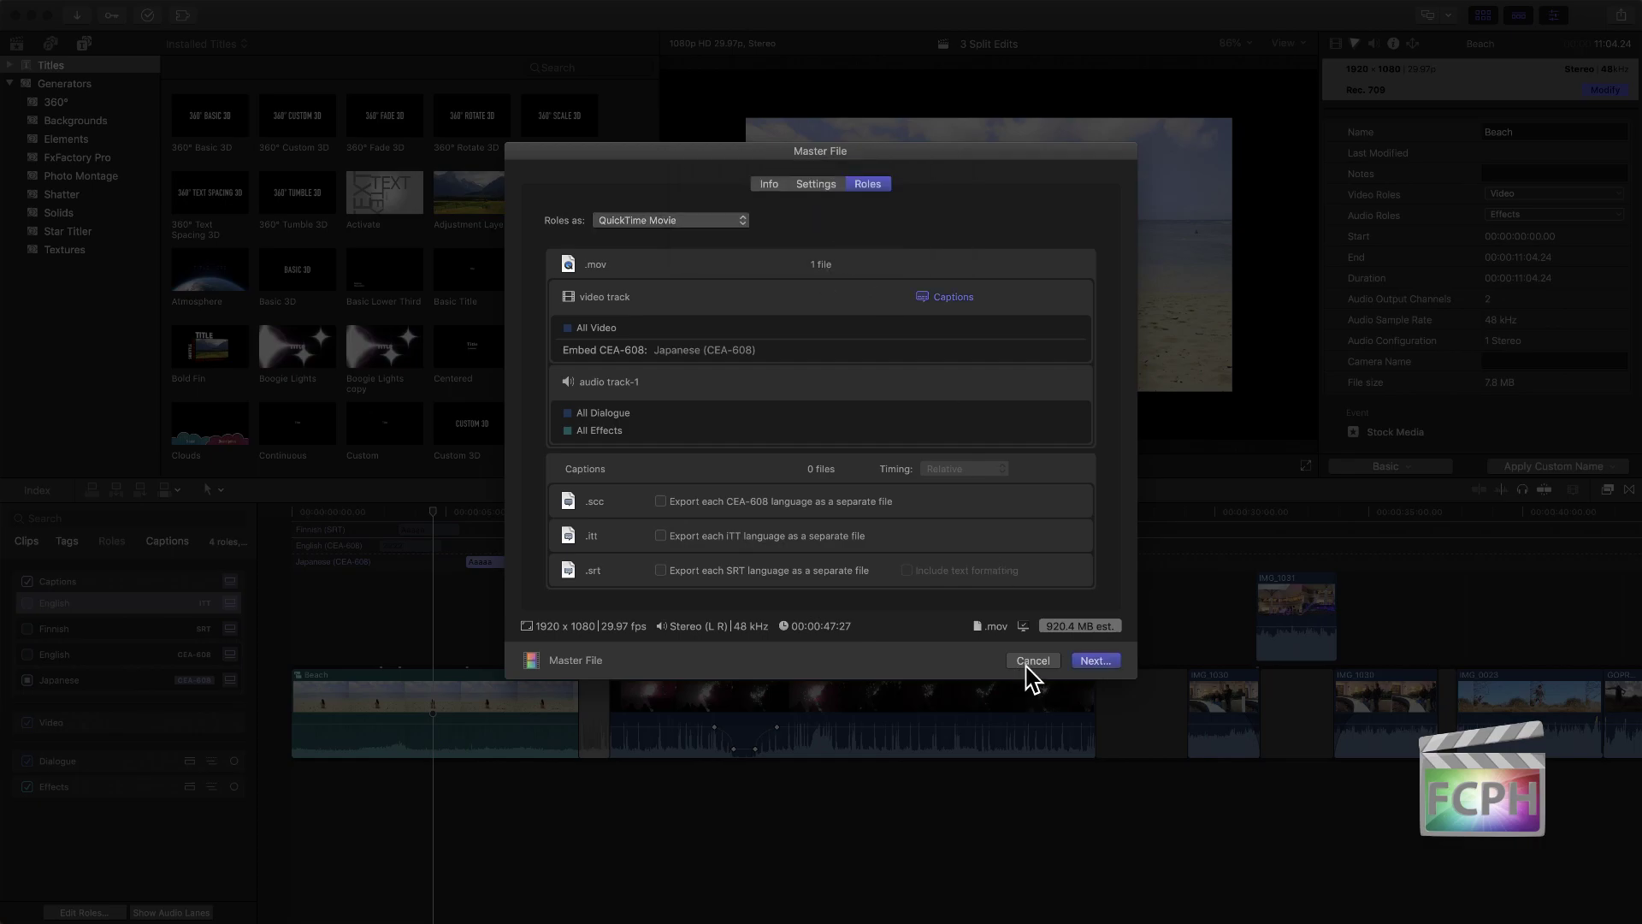
{"action": "left_click", "coordinate": [1029, 663]}
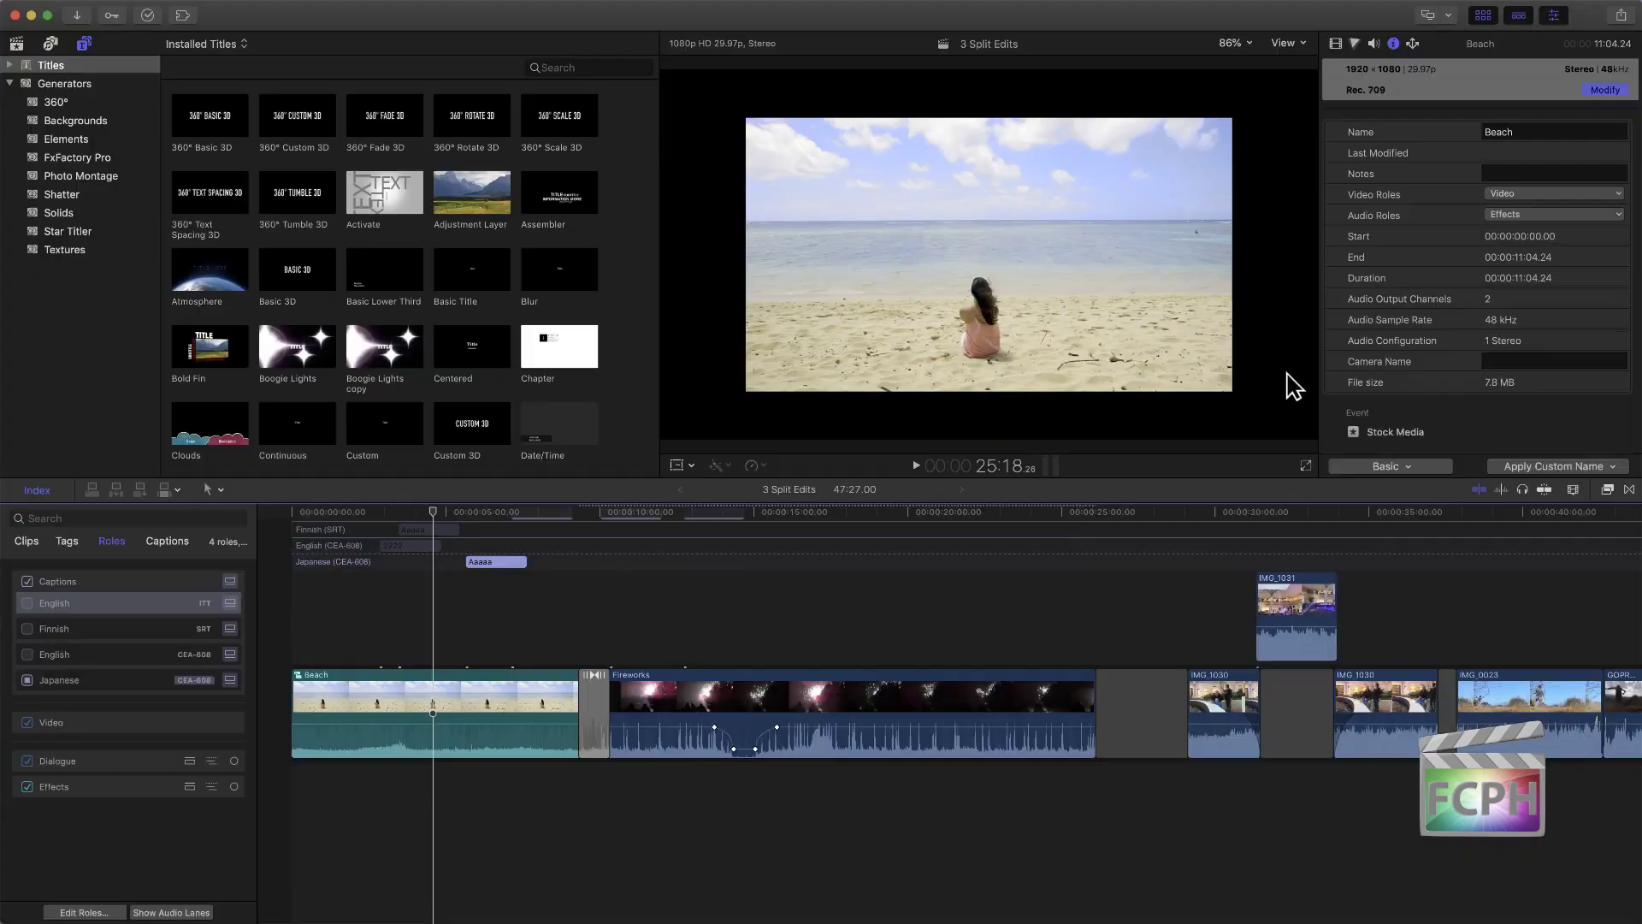
Step: Check the caption settings of the YouTube export, try including English (CEA-608) captions, and cancel without sharing
{"action": "left_click", "coordinate": [1617, 19]}
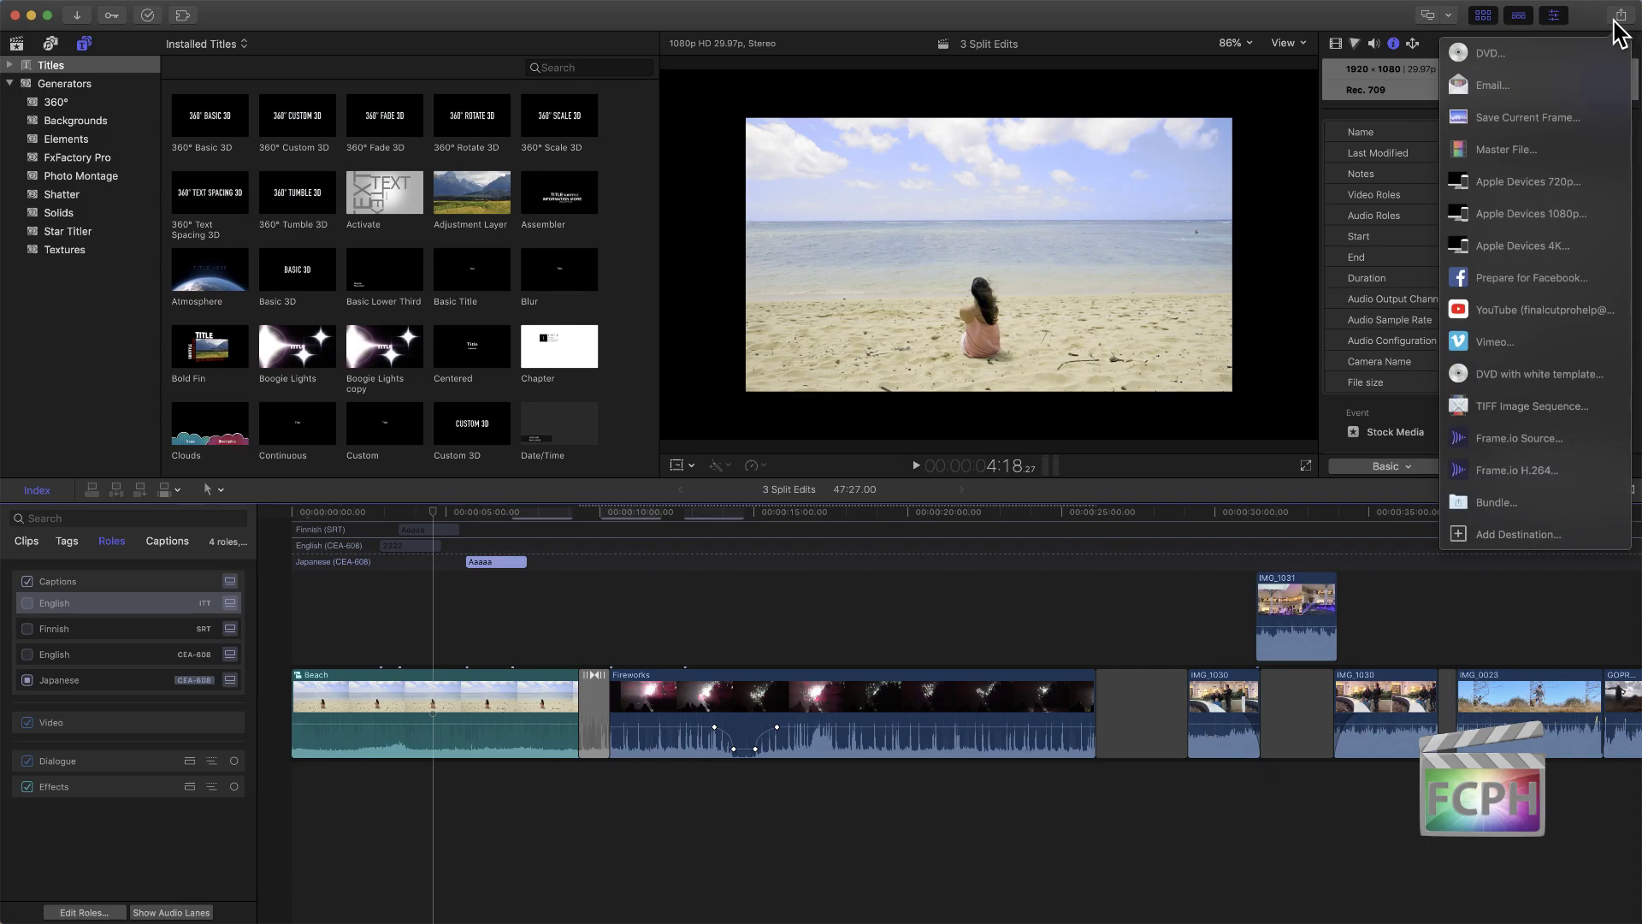
{"action": "left_click", "coordinate": [1514, 313]}
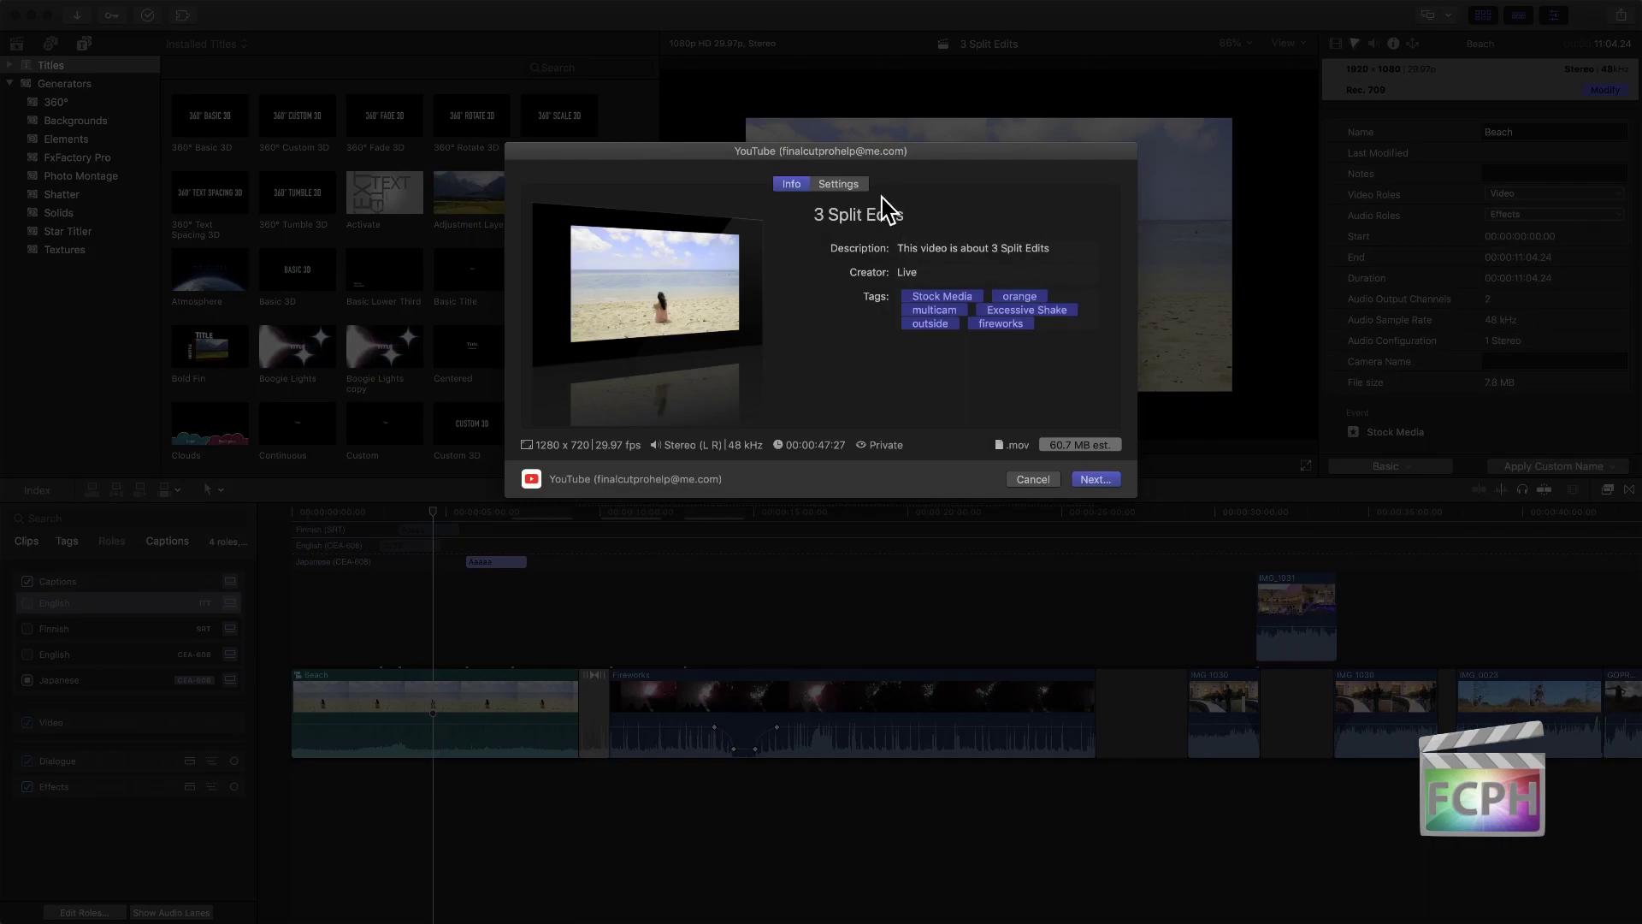
{"action": "left_click", "coordinate": [850, 184]}
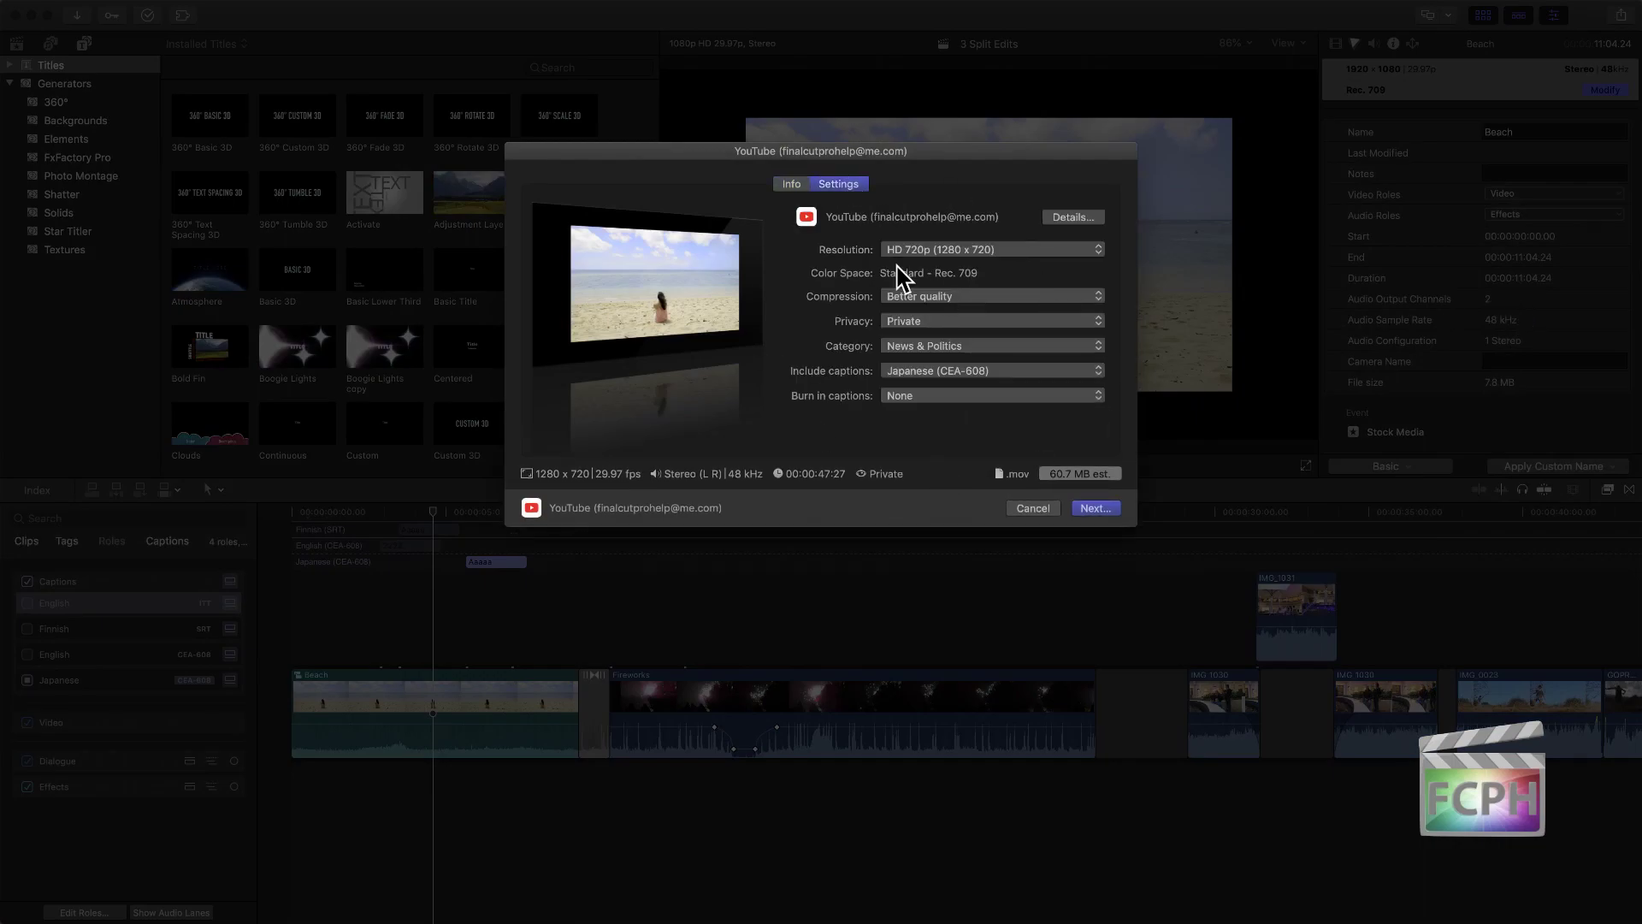
{"action": "left_click", "coordinate": [942, 370]}
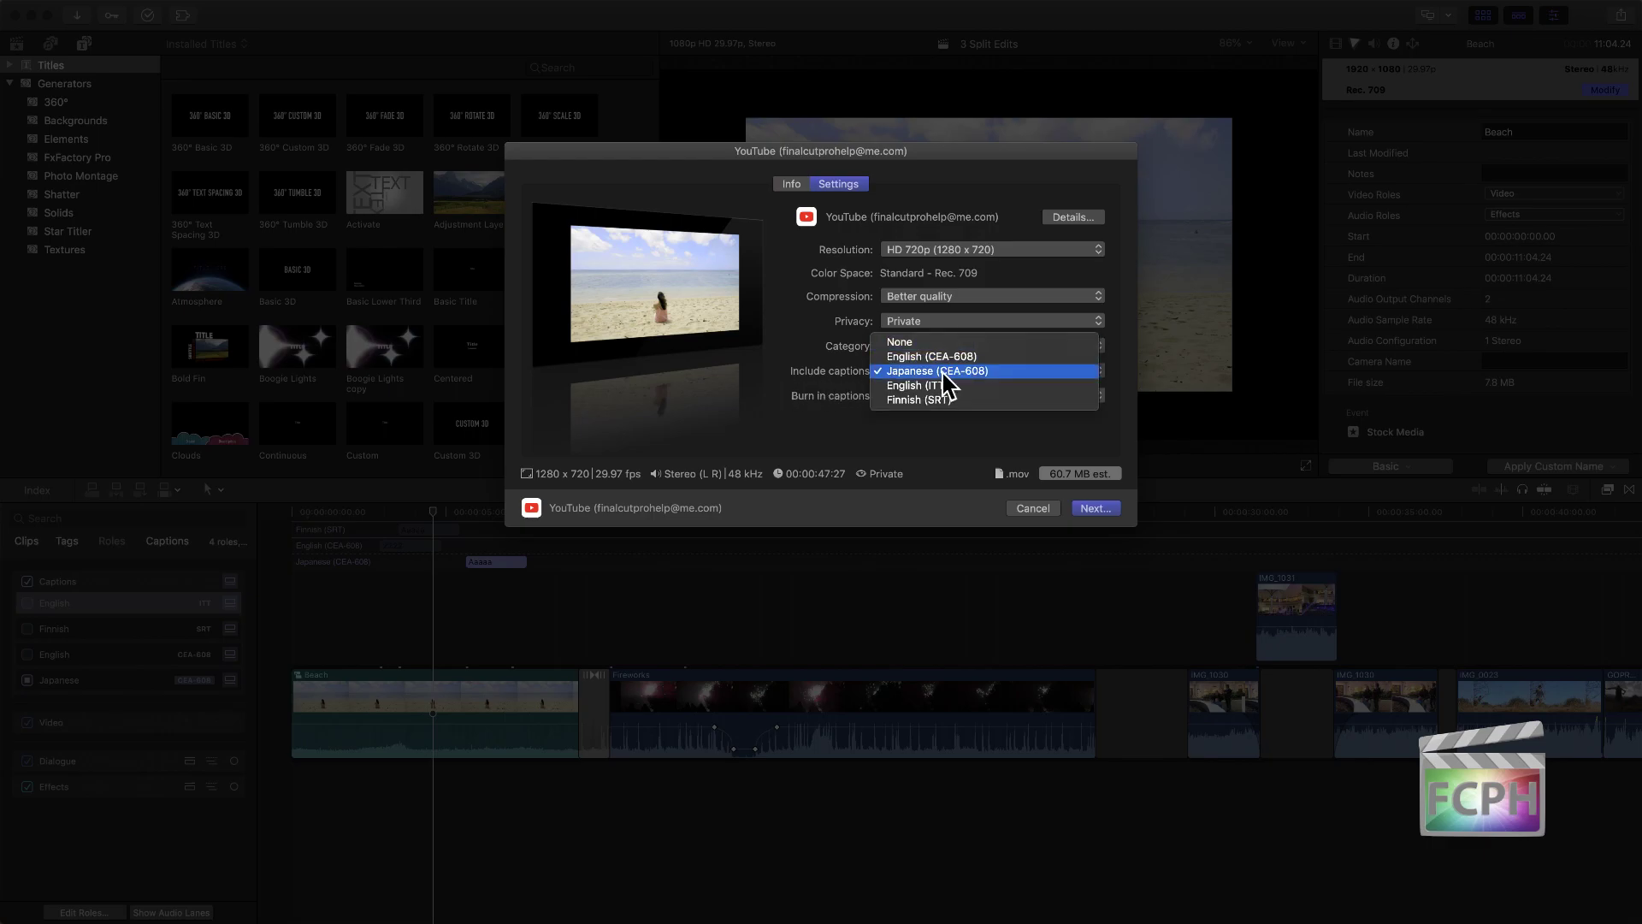
{"action": "left_click", "coordinate": [947, 356]}
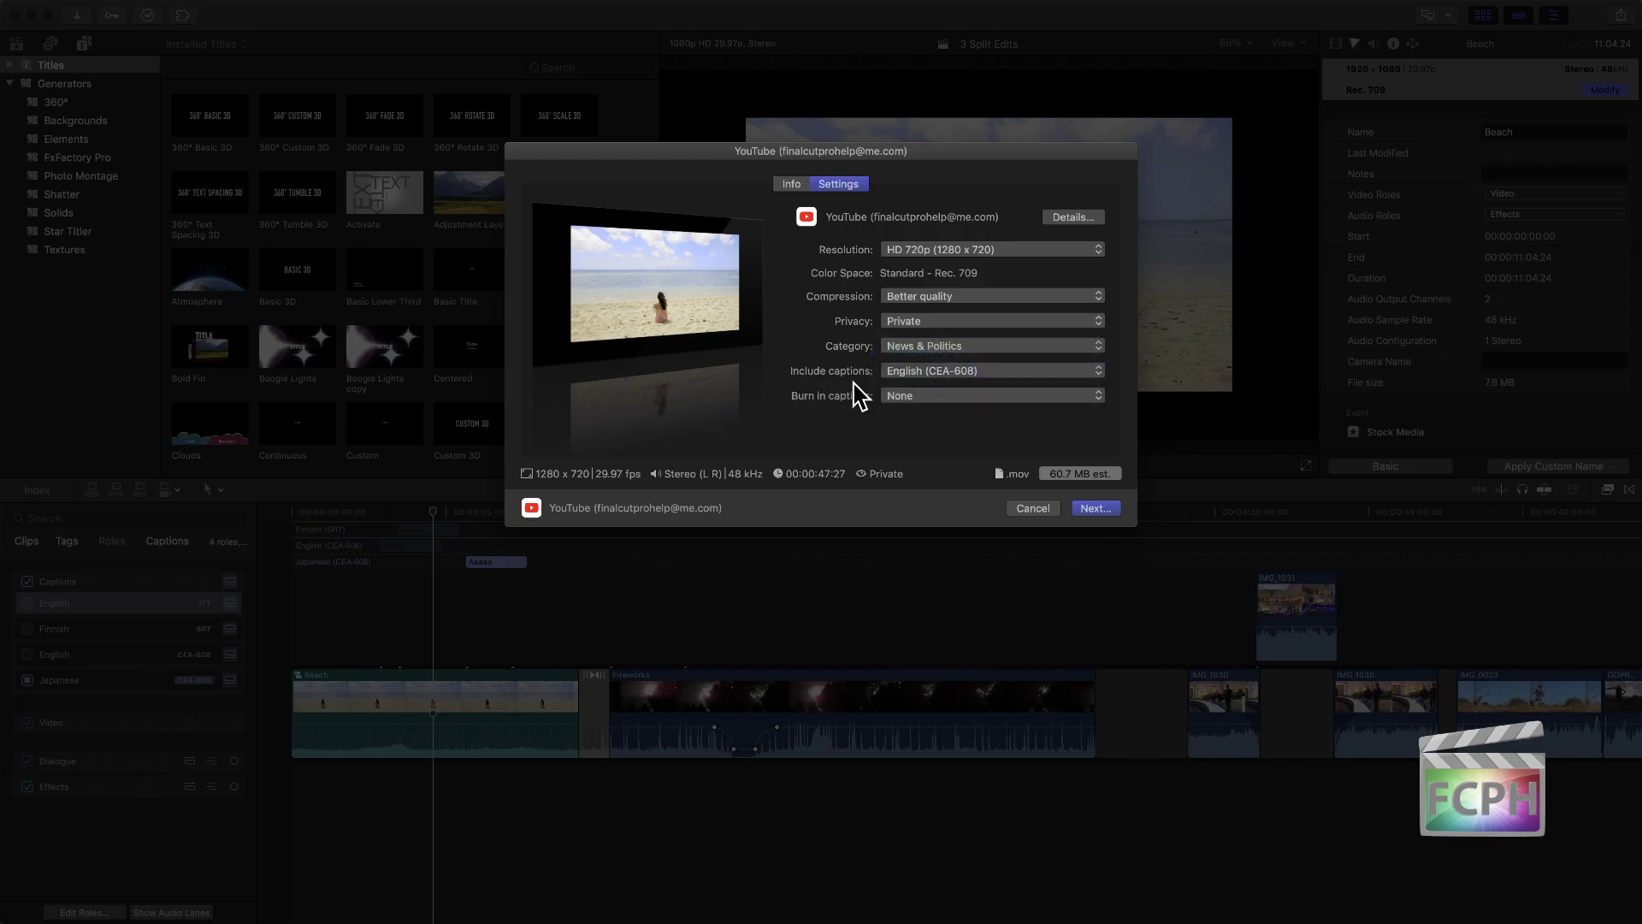
{"action": "left_click", "coordinate": [1034, 510]}
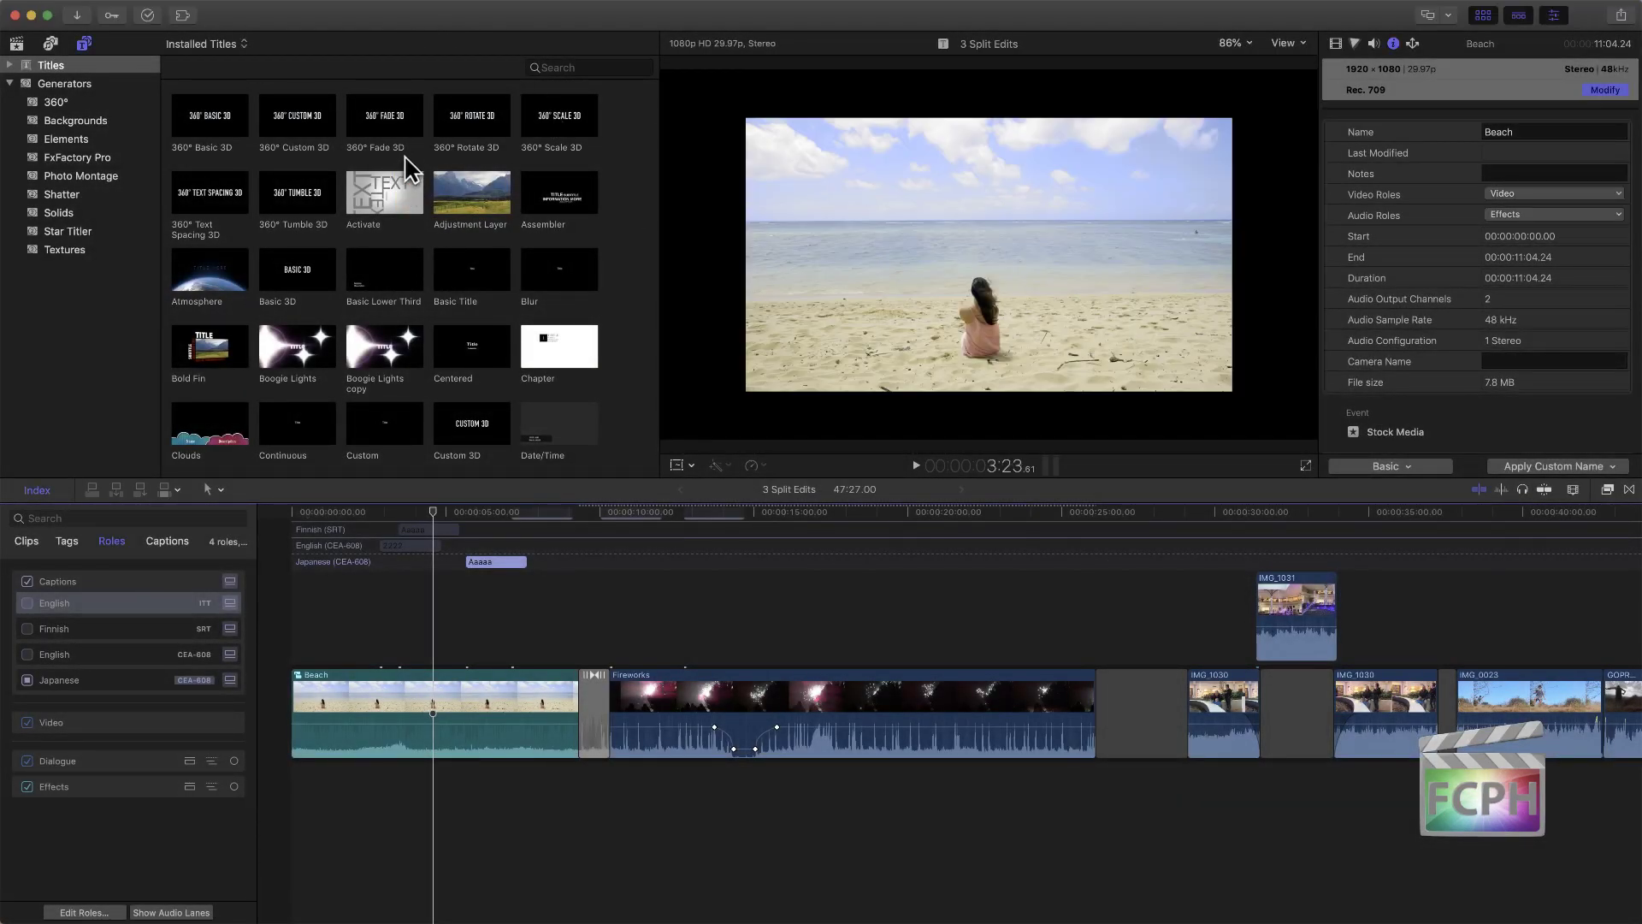
Step: Open Final Cut Pro X Help beside the browser, go to its overview, and show the table of contents
{"action": "mouse_move", "coordinate": [404, 4]}
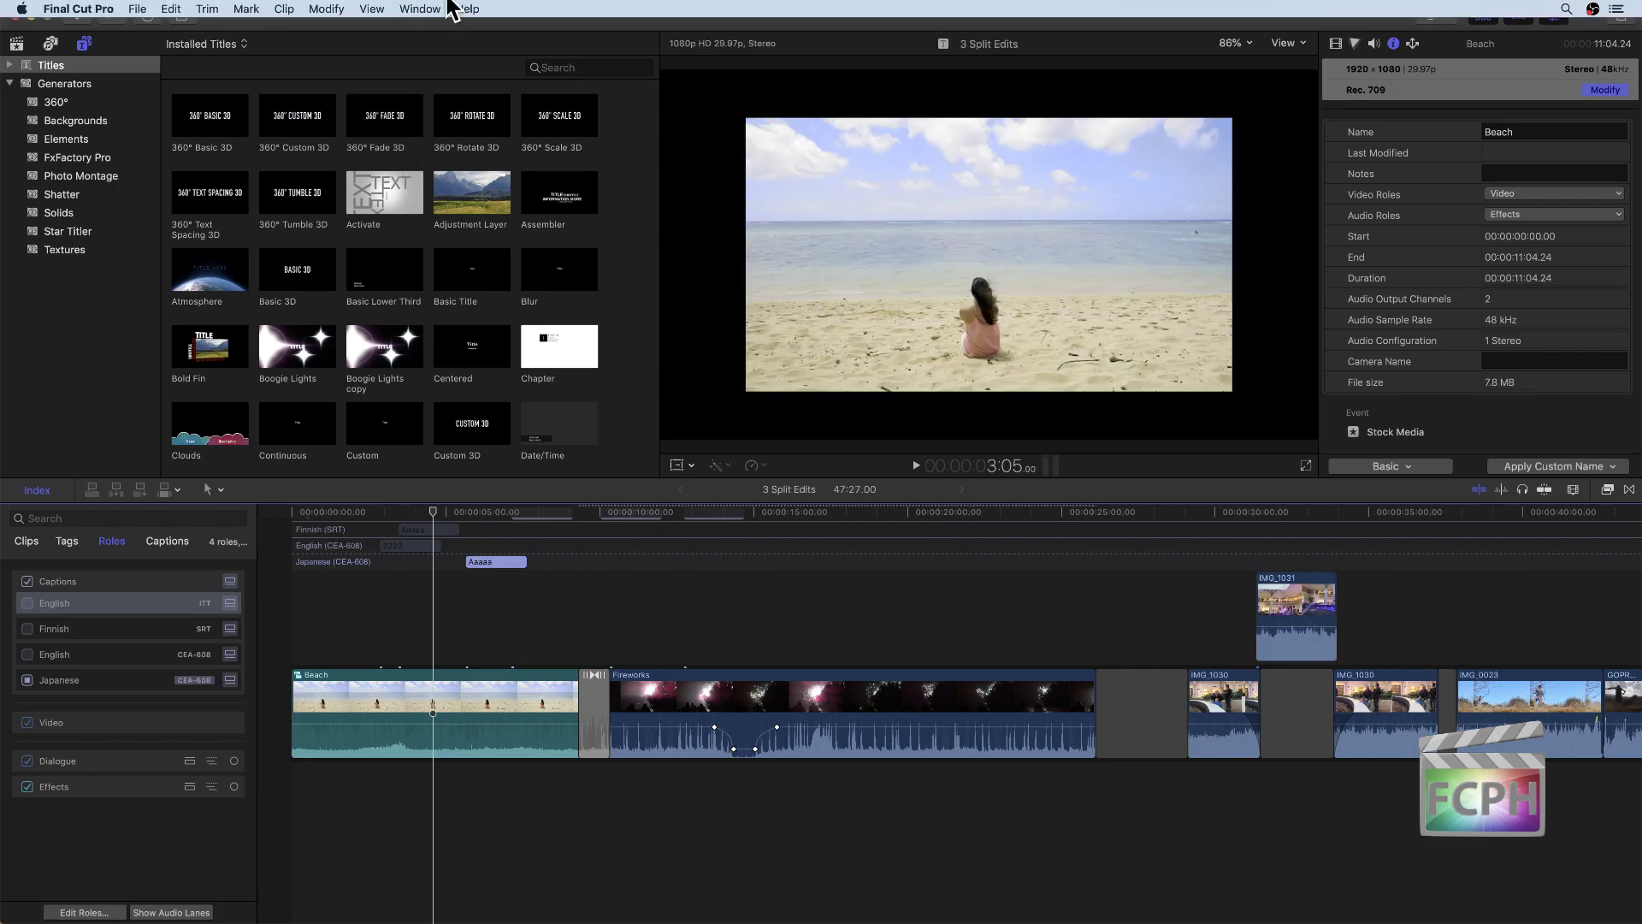
{"action": "left_click", "coordinate": [453, 8]}
{"action": "left_click", "coordinate": [559, 53]}
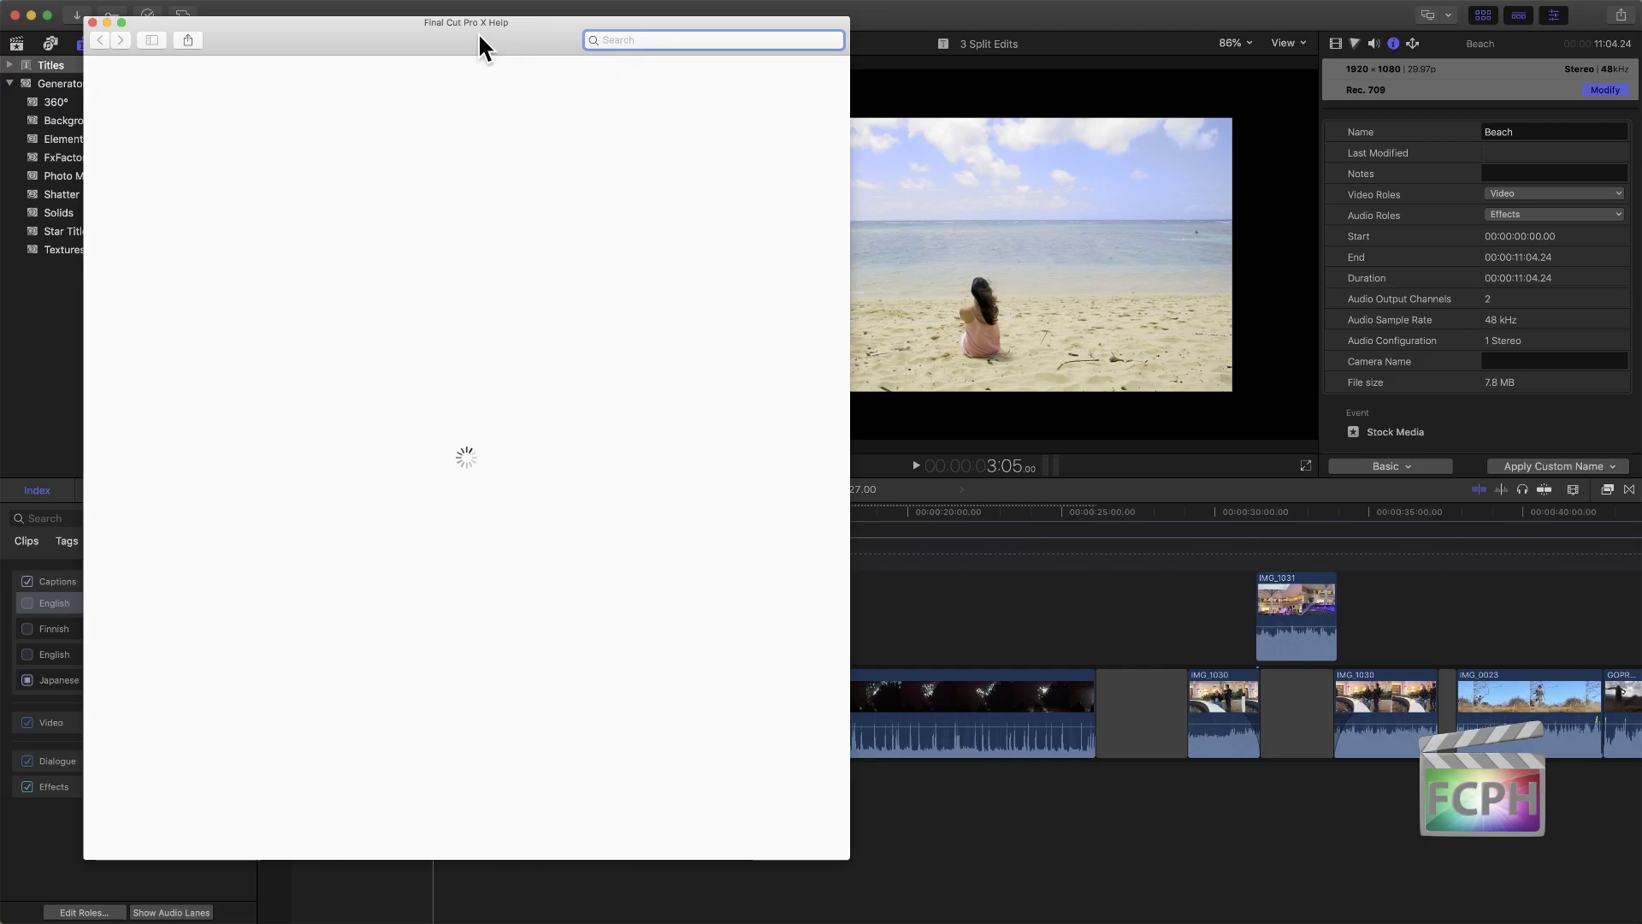
{"action": "left_click_drag", "start_coordinate": [480, 36], "coordinate": [807, 59]}
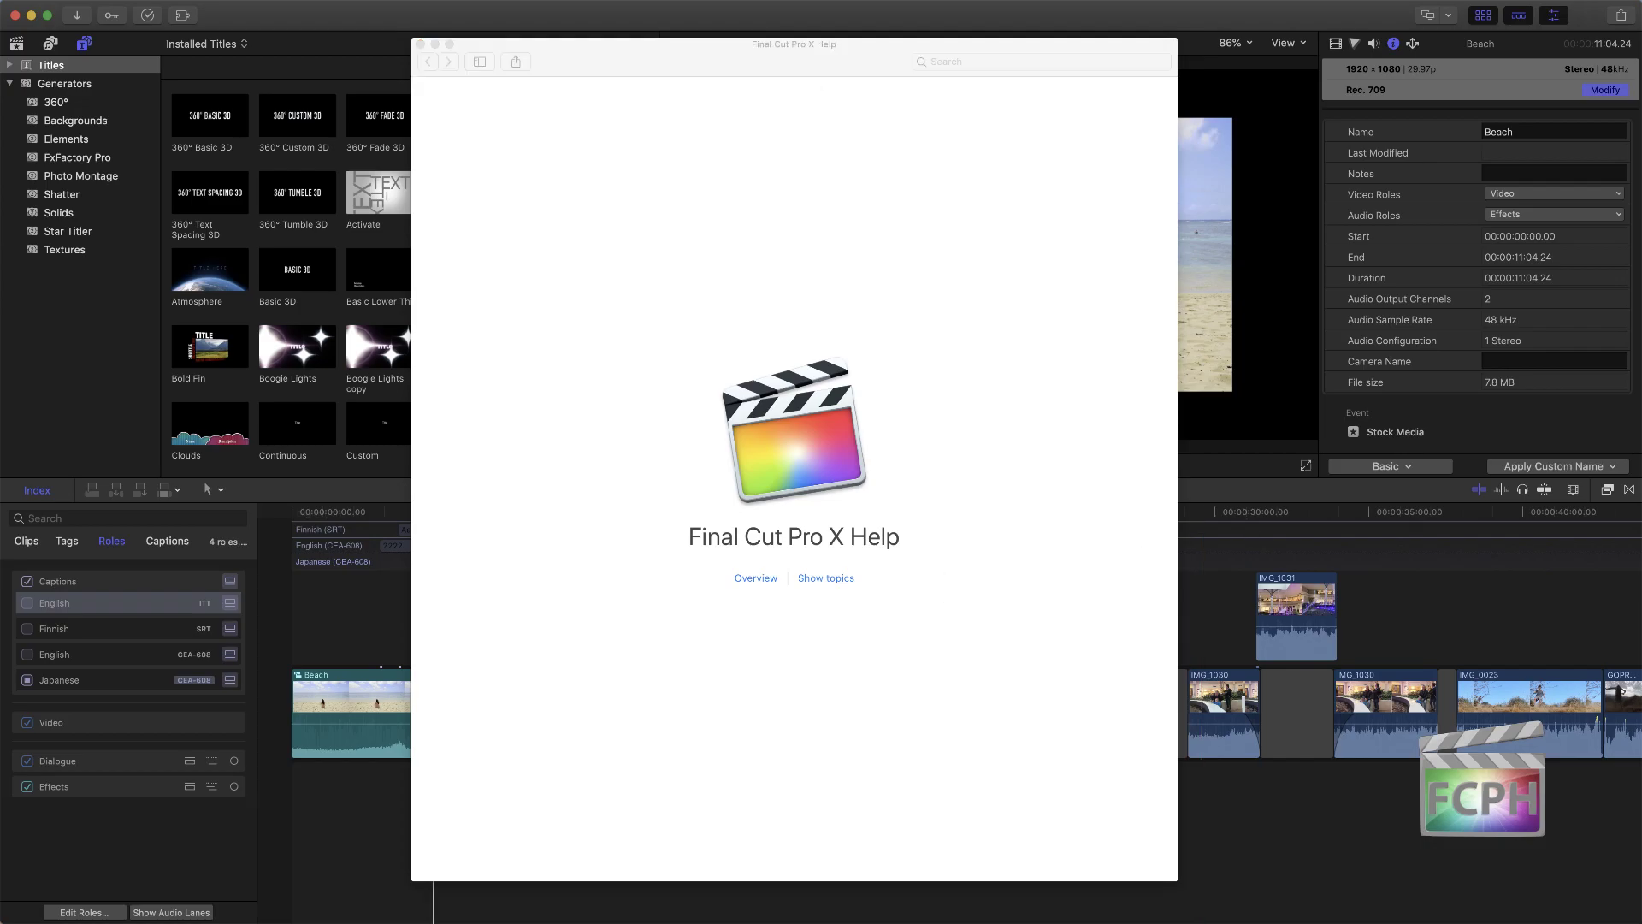
{"action": "left_click", "coordinate": [793, 64]}
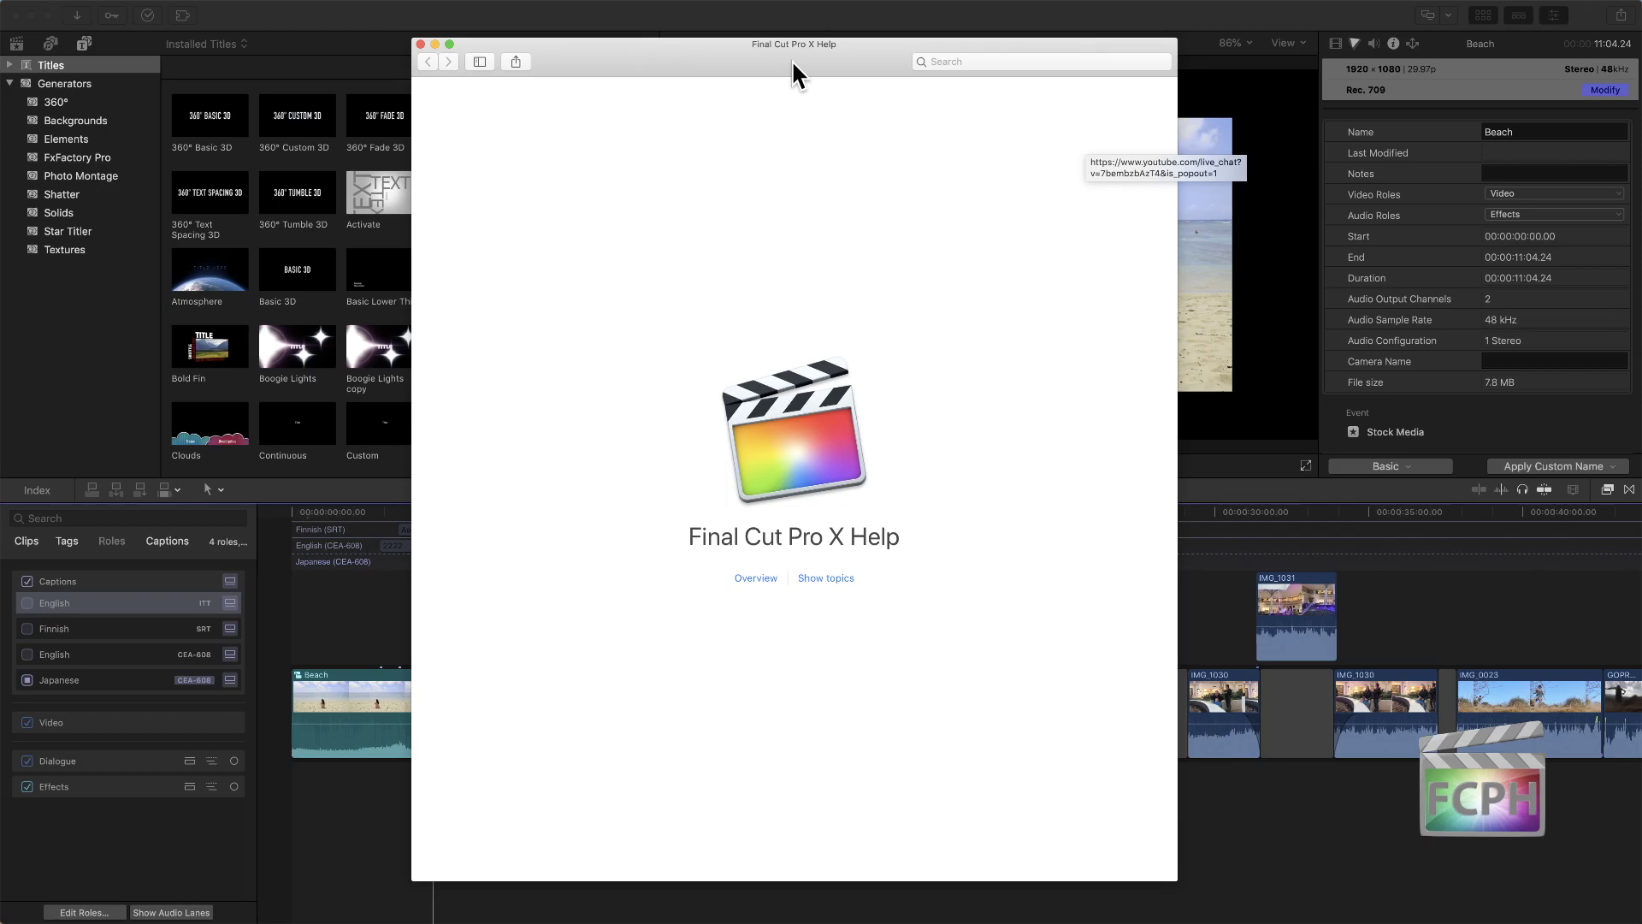
{"action": "left_click", "coordinate": [756, 579]}
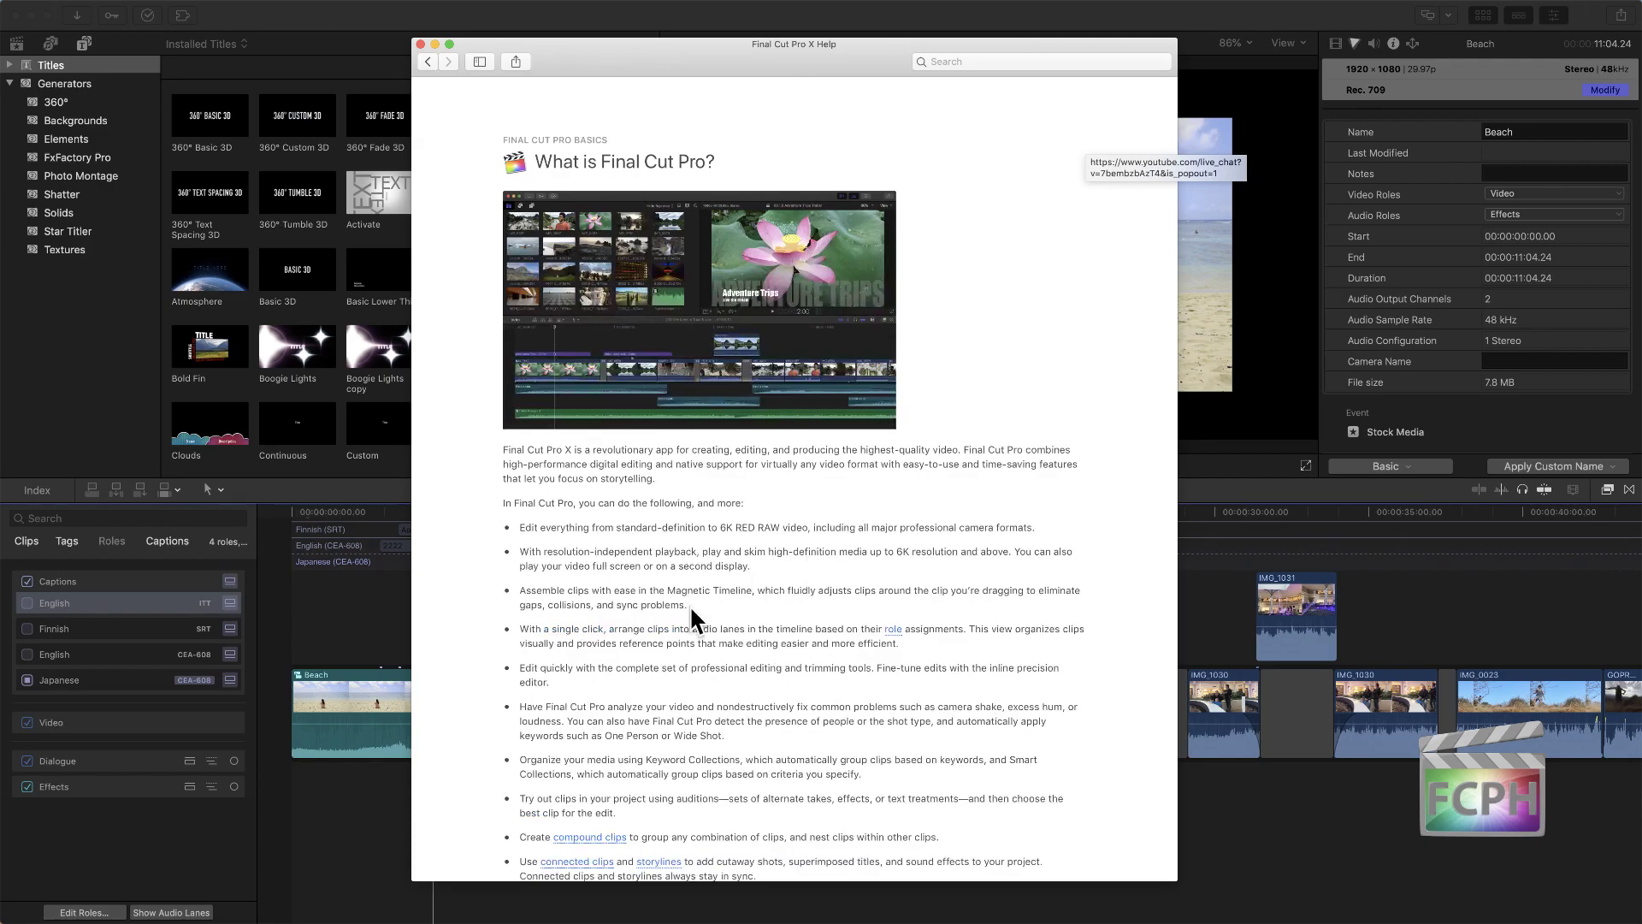
{"action": "left_click", "coordinate": [479, 61]}
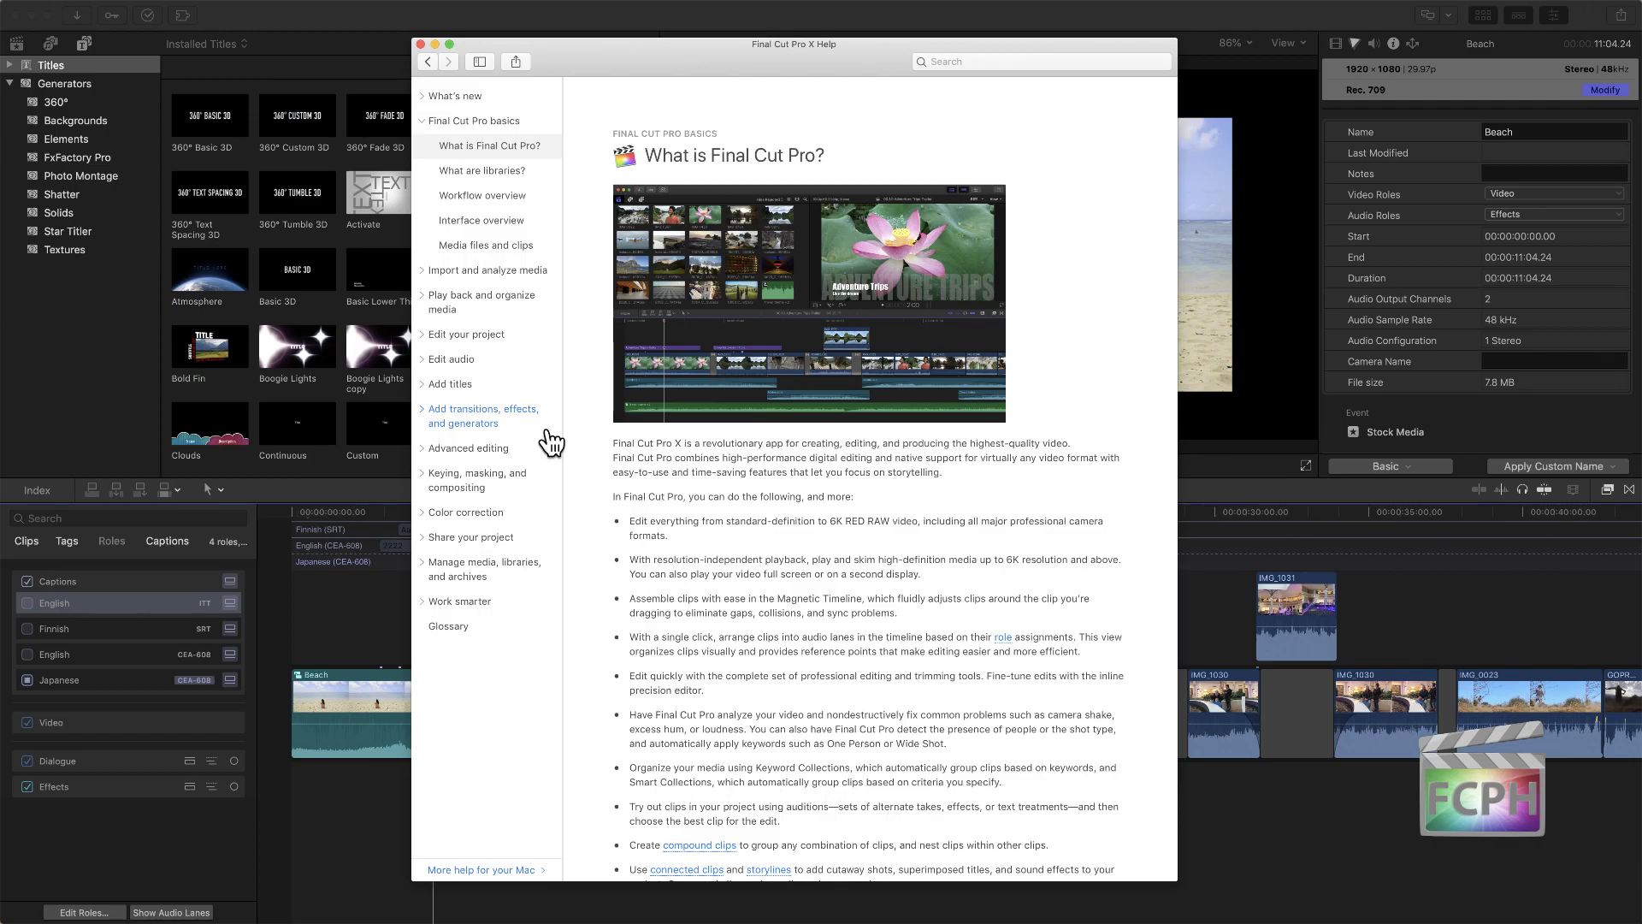
Step: Search the help for captions and open the Create captions topic
{"action": "left_click", "coordinate": [952, 62]}
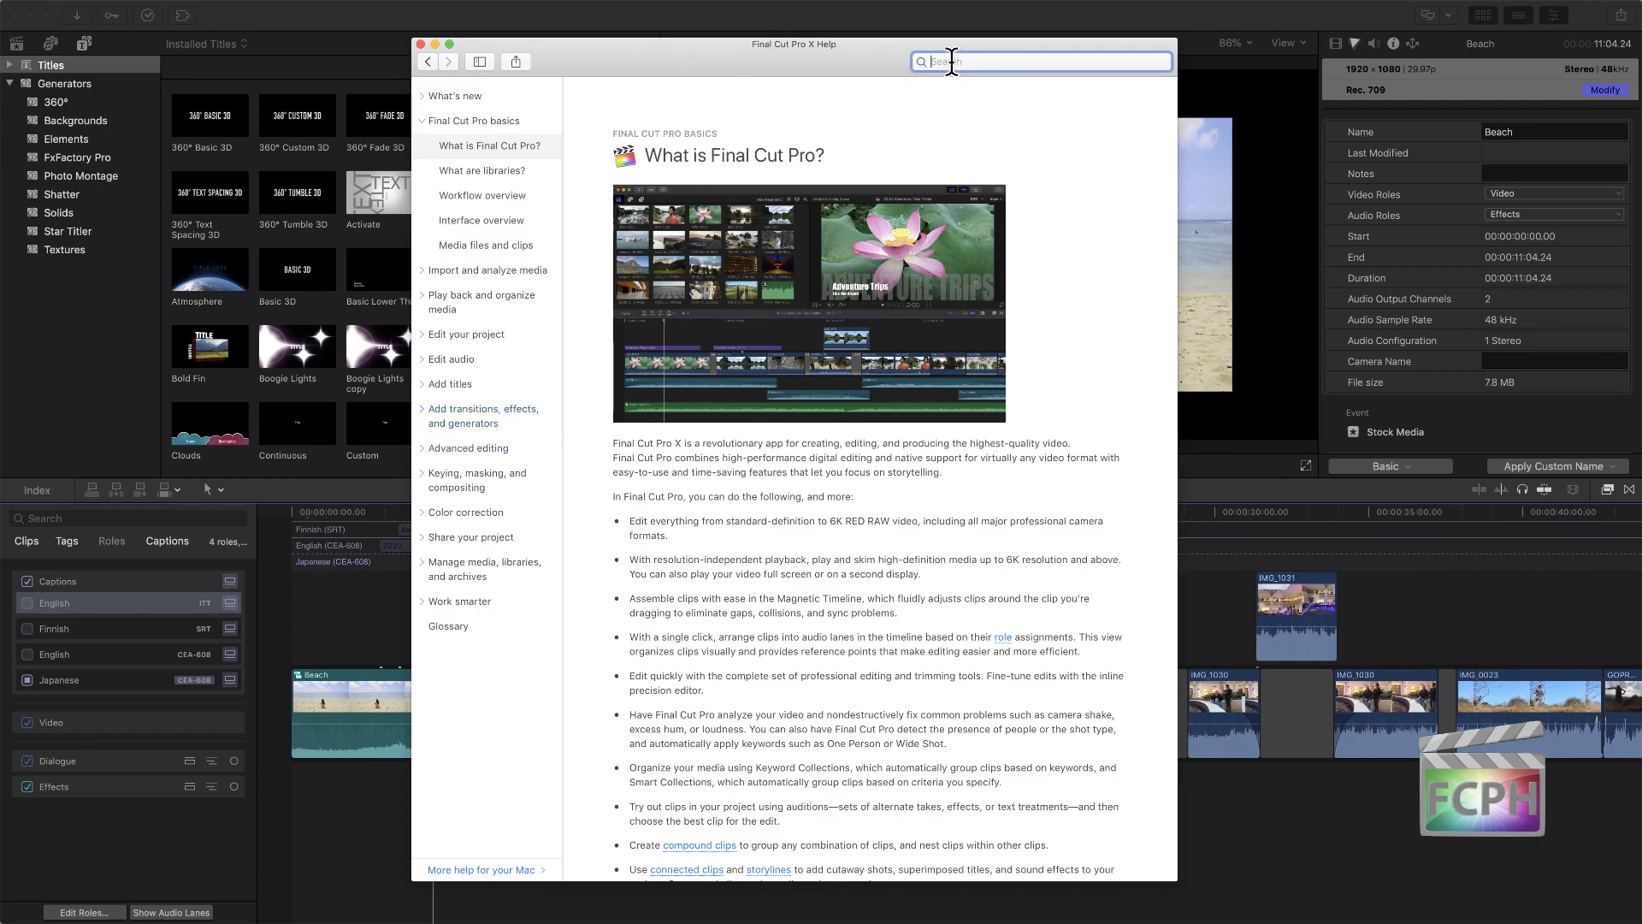
{"action": "type", "text": "captions"}
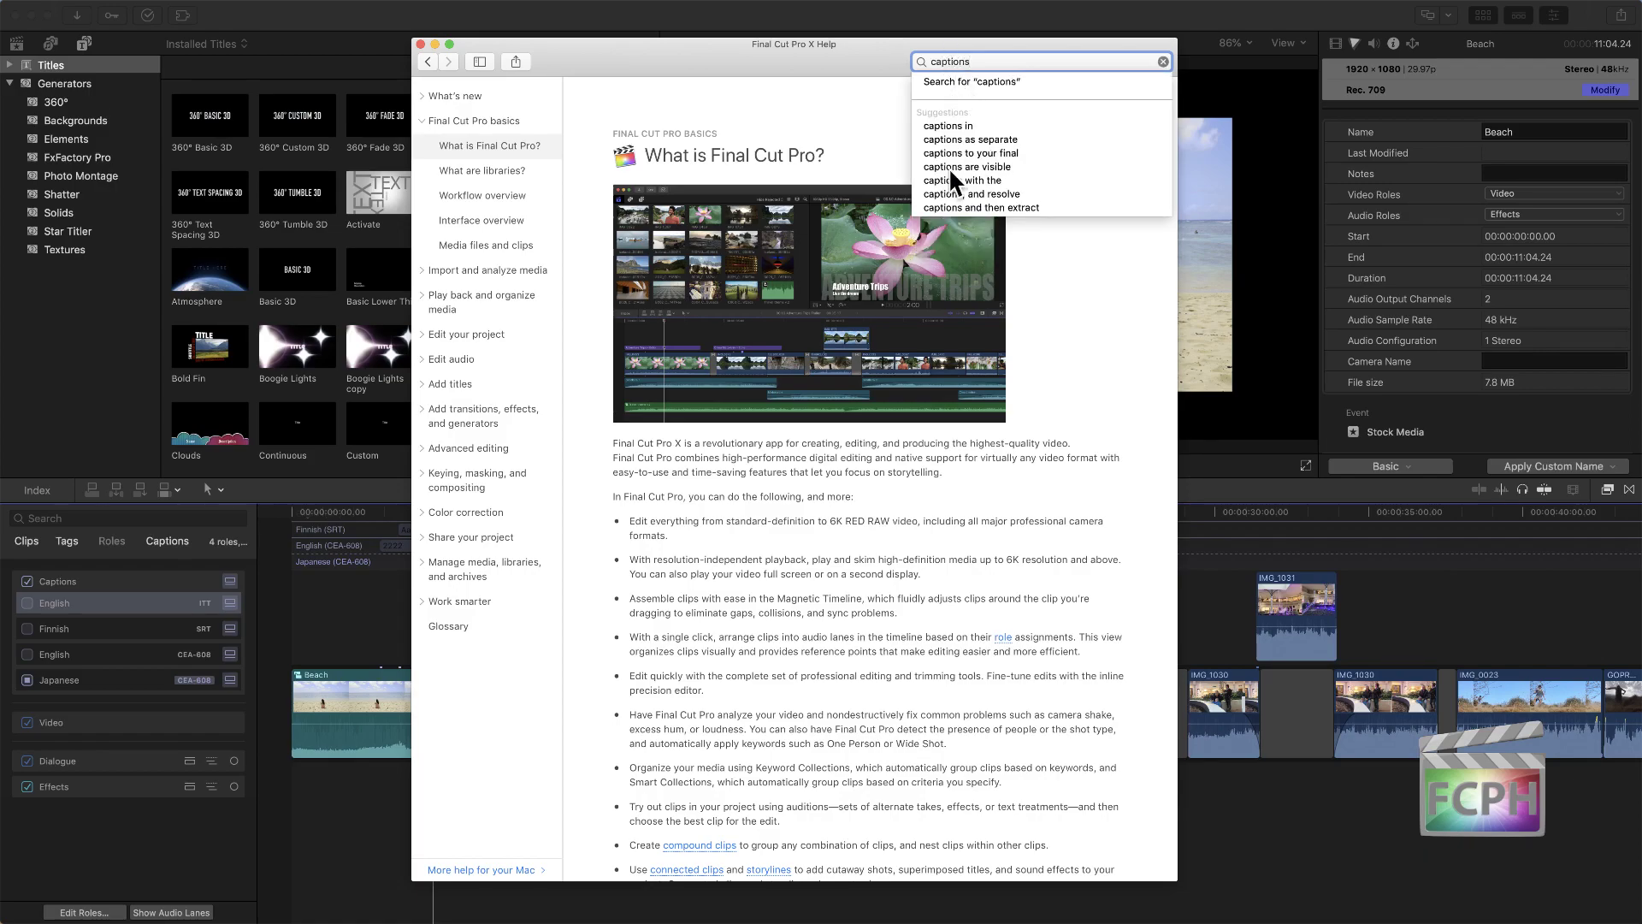
{"action": "left_click", "coordinate": [956, 83]}
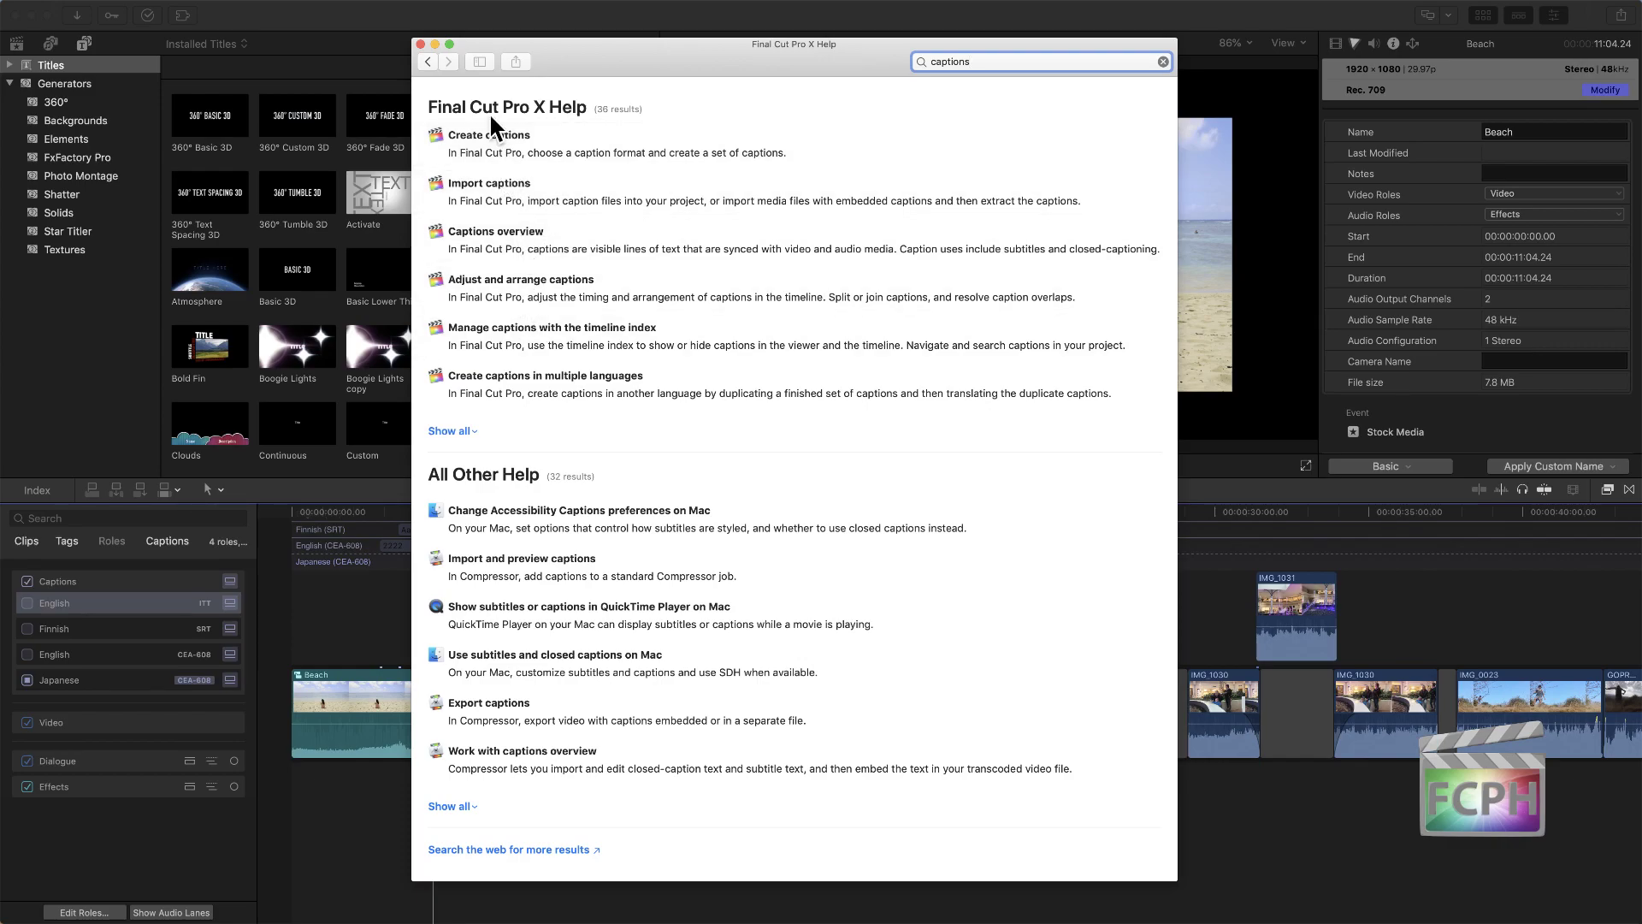
{"action": "left_click", "coordinate": [494, 138]}
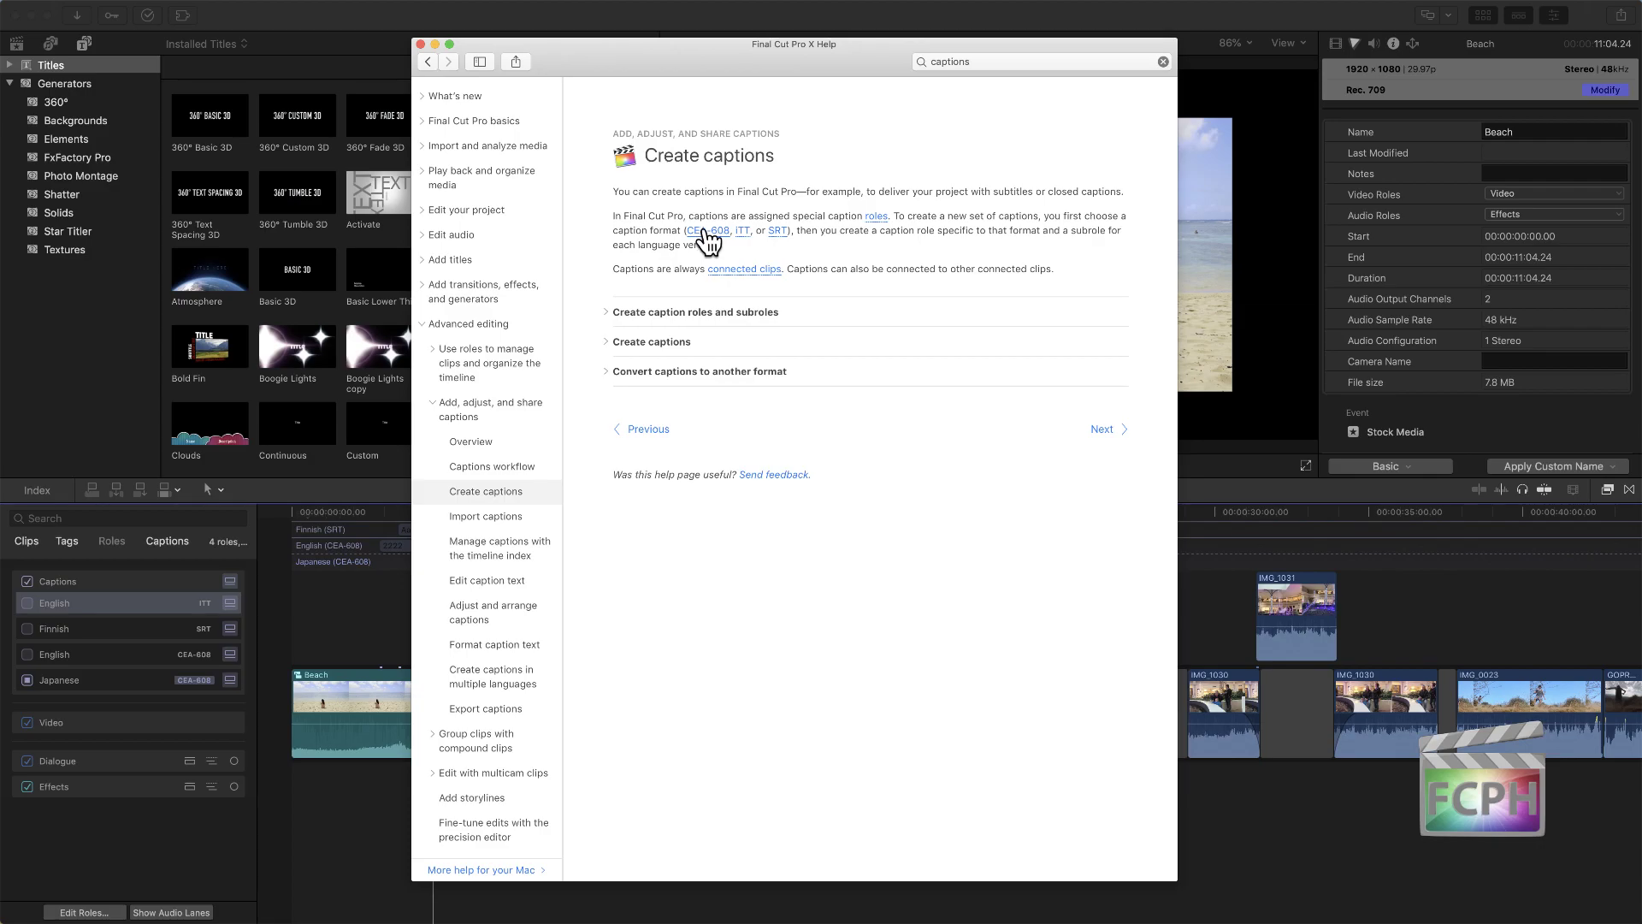
Step: Read the CEA-608 definition and the instructions for creating caption roles and subroles, and close the help window
{"action": "left_click", "coordinate": [703, 230]}
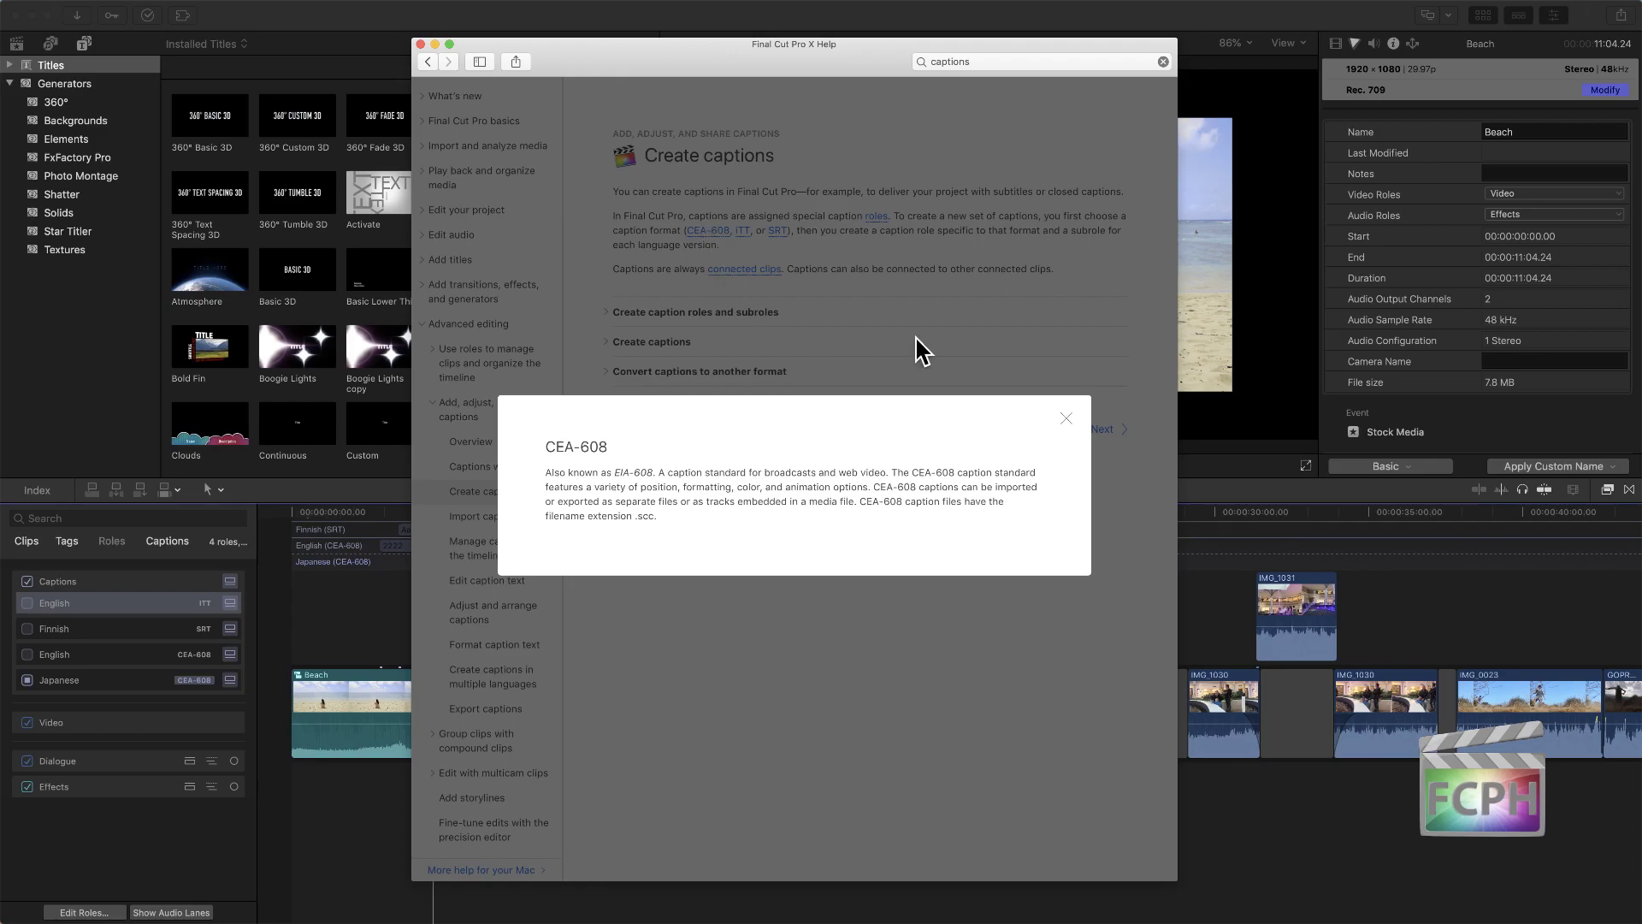
{"action": "left_click", "coordinate": [946, 335]}
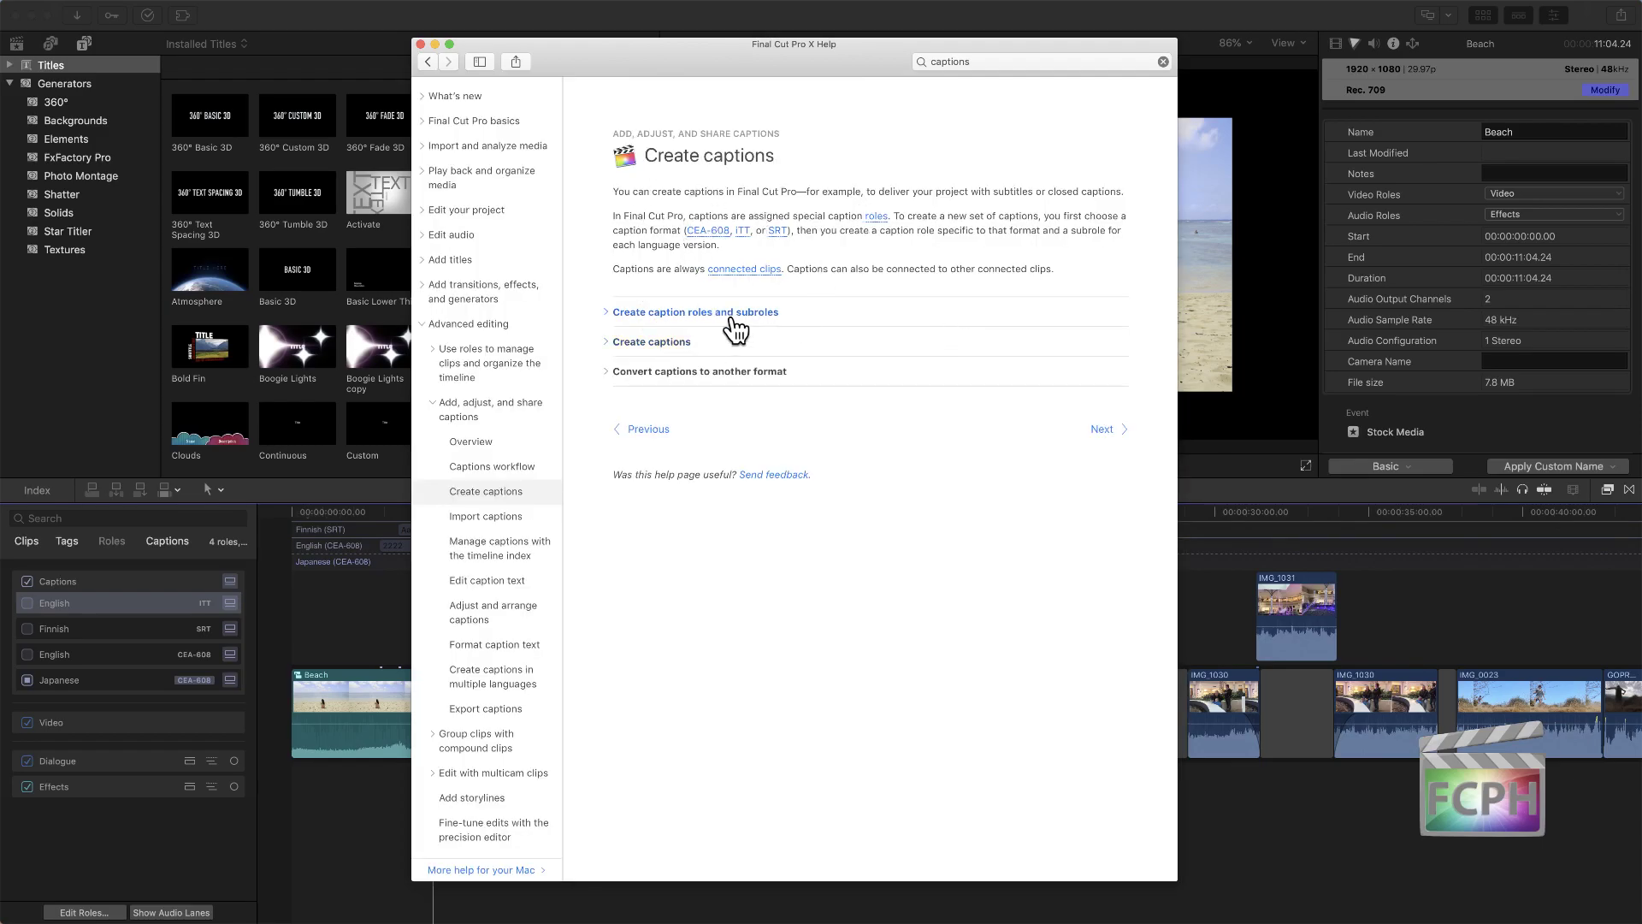
{"action": "left_click", "coordinate": [655, 313]}
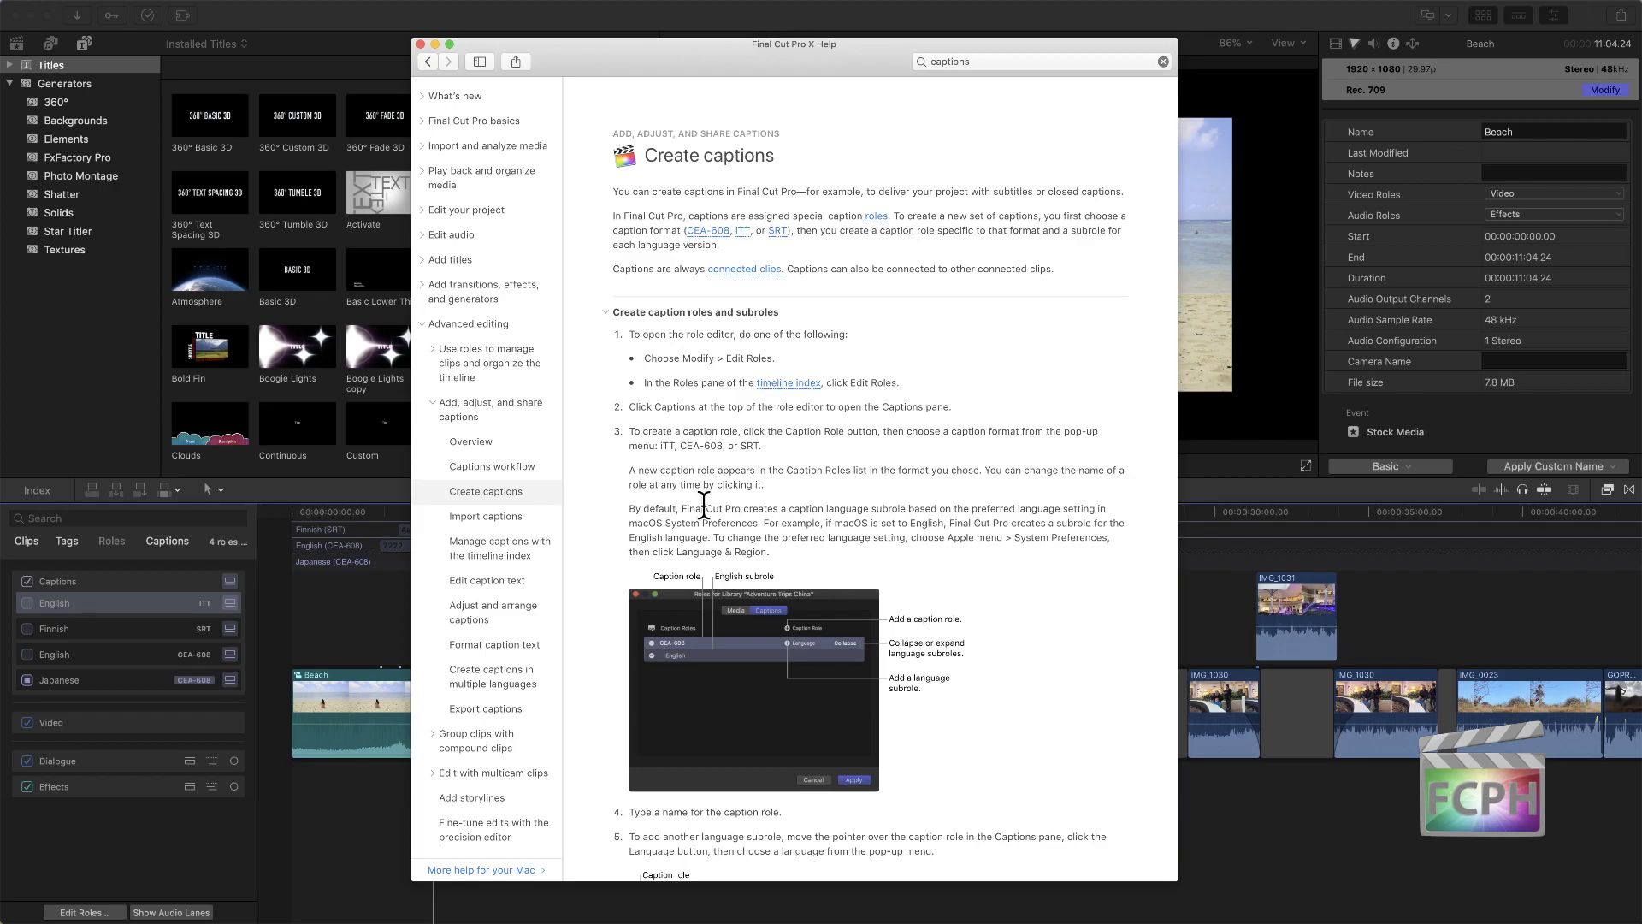
{"action": "scroll", "coordinate": [703, 505], "scroll_direction": "down", "scroll_amount": 5}
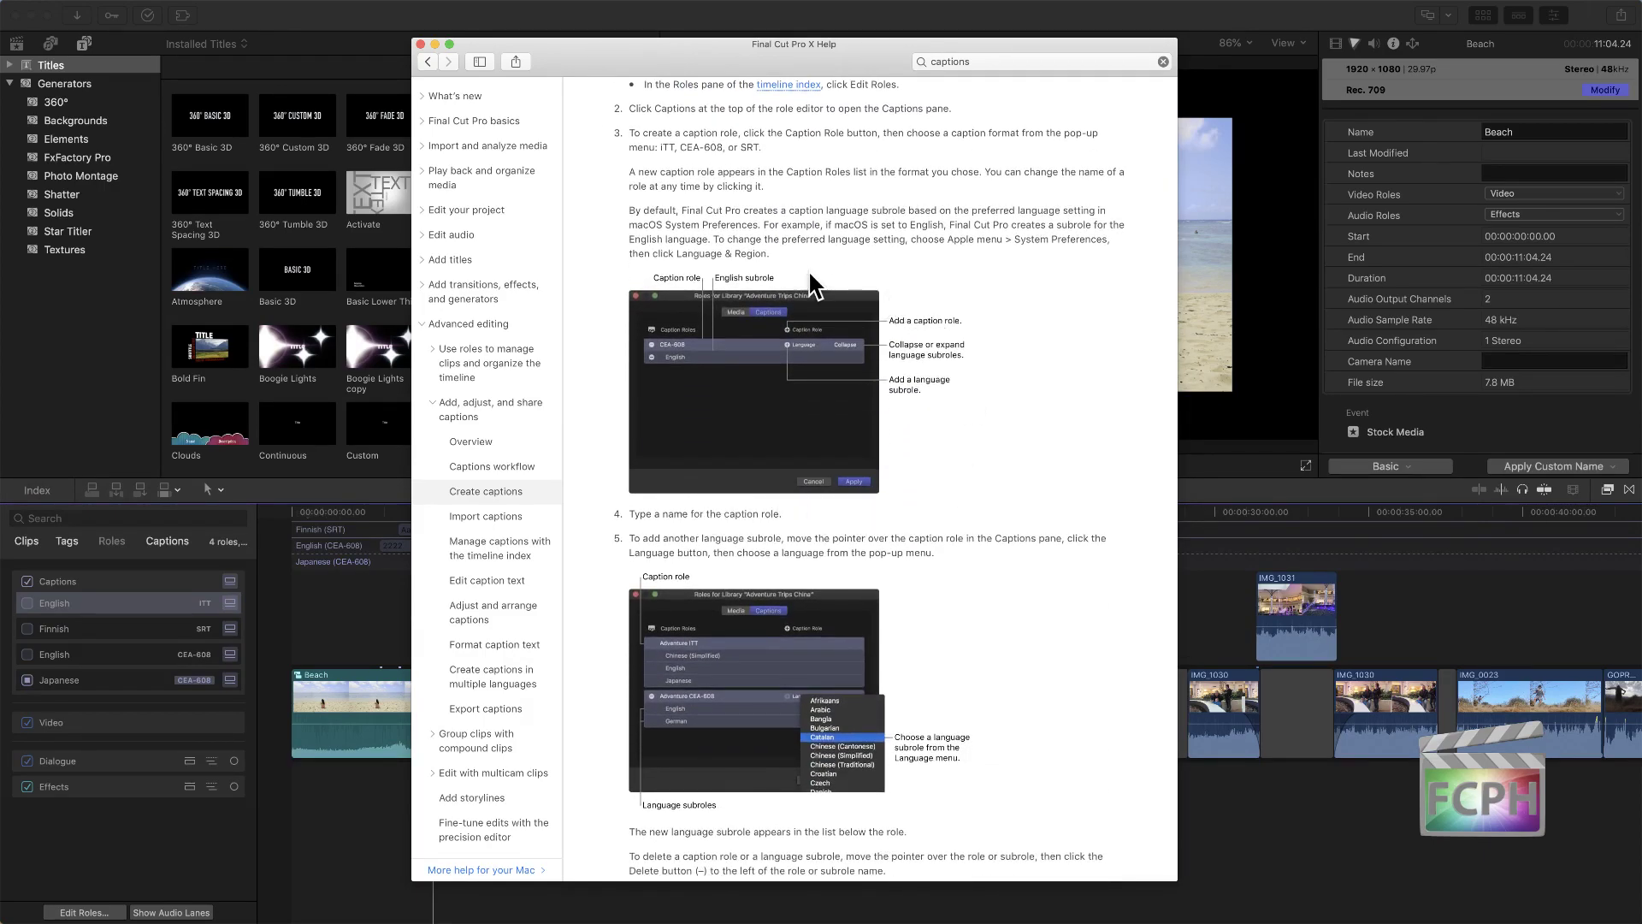
{"action": "scroll", "coordinate": [747, 444], "scroll_direction": "down", "scroll_amount": 5}
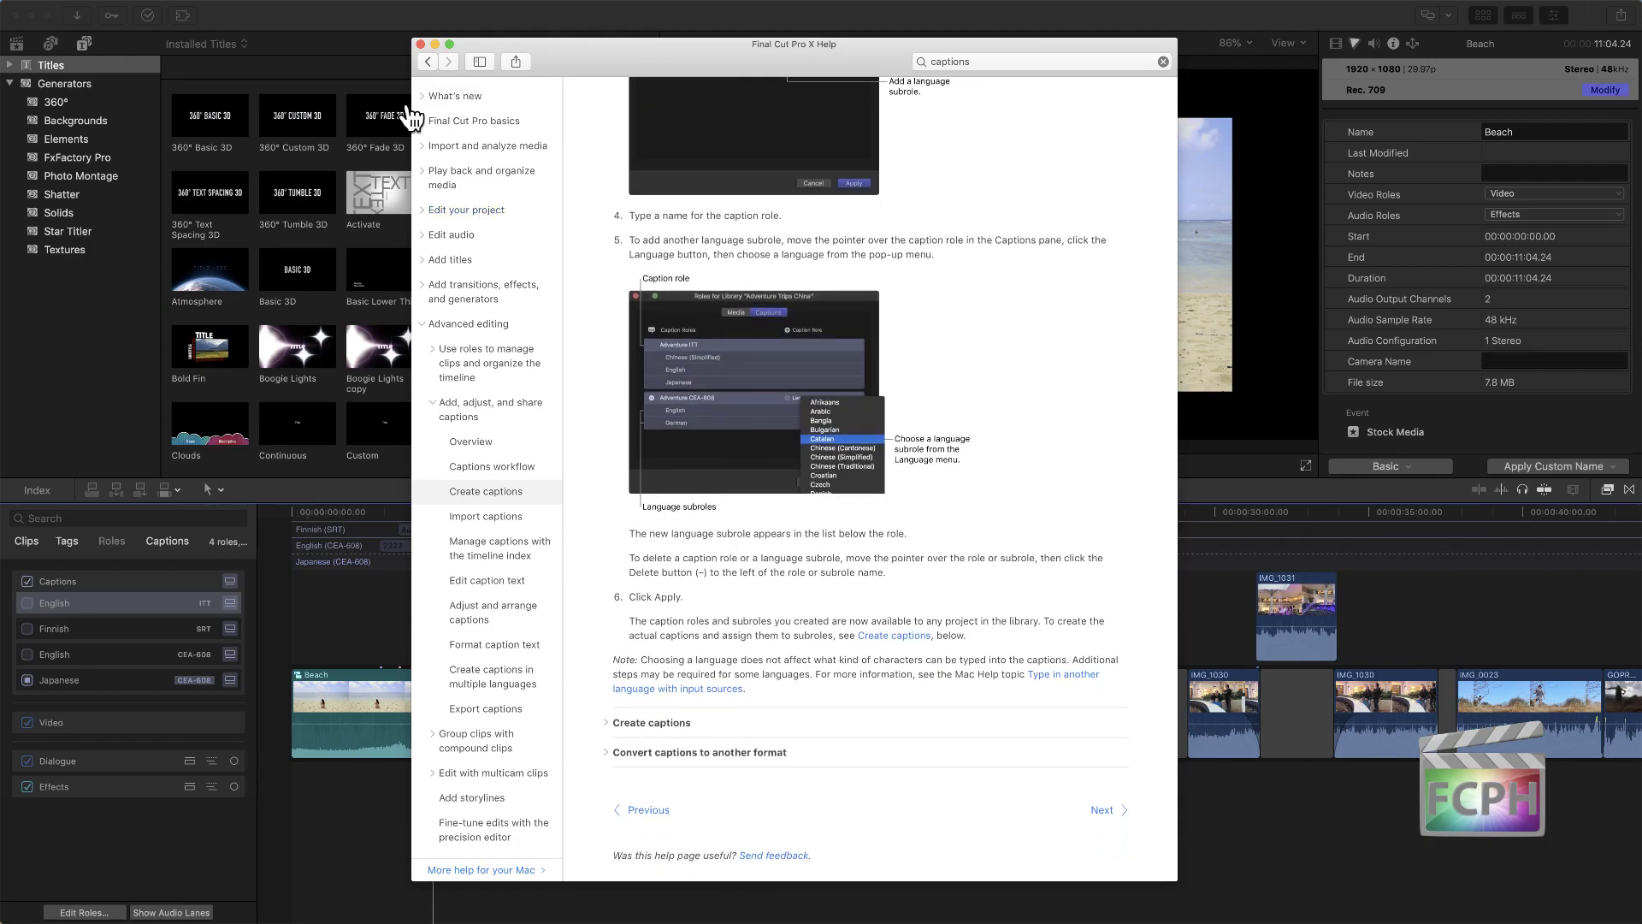
{"action": "left_click", "coordinate": [419, 45]}
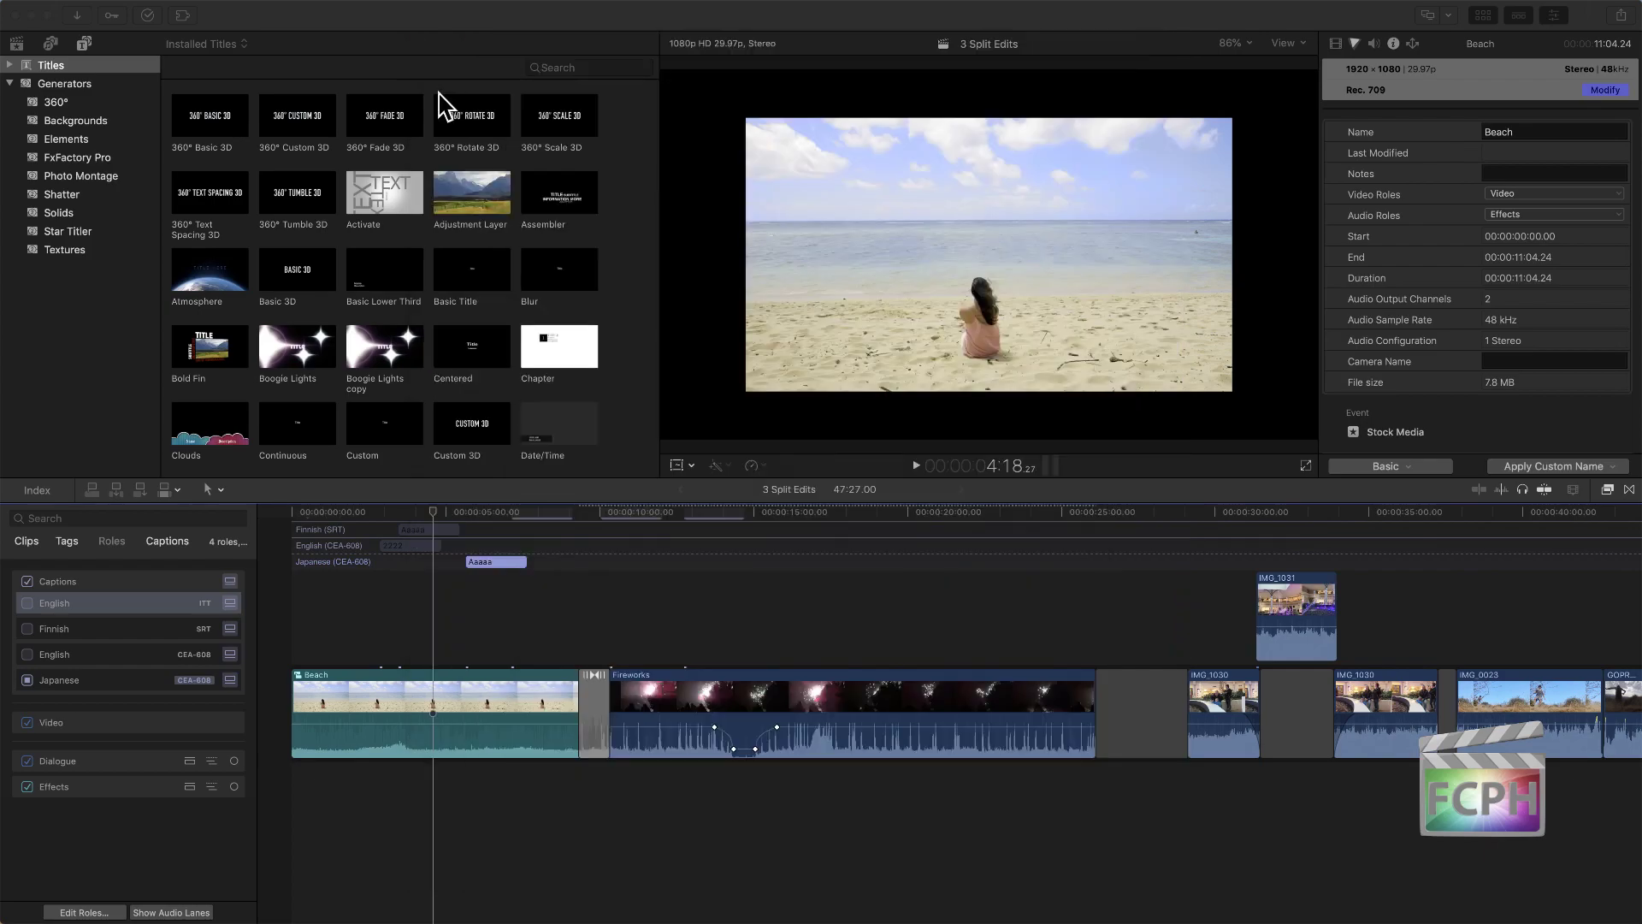